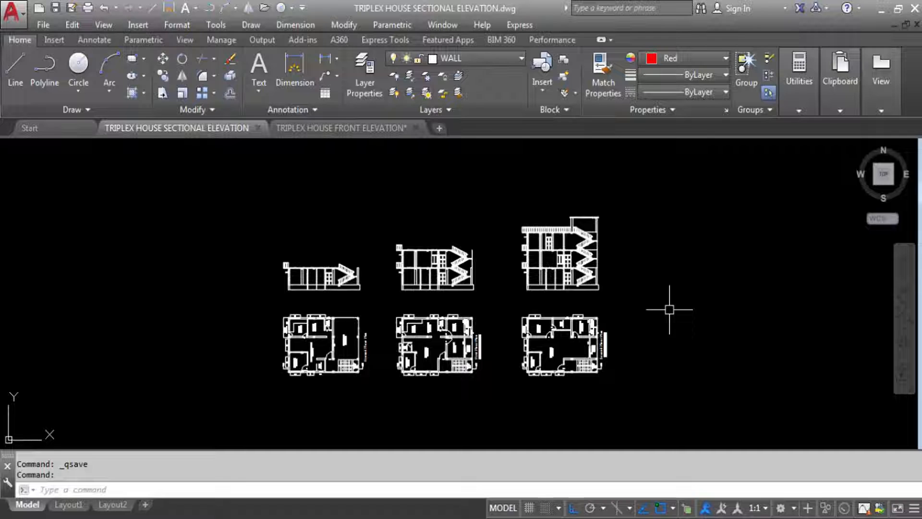
Look over the front elevation drawing and the A–B section marks on the ground floor plan, and regenerate the sectional elevation drawing's display.
{"action": "left_click", "coordinate": [353, 127]}
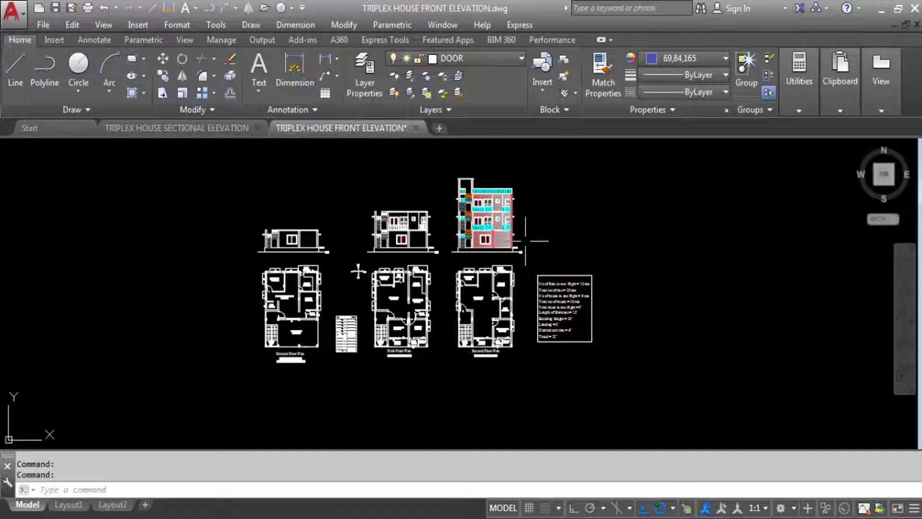
{"action": "left_click", "coordinate": [186, 128]}
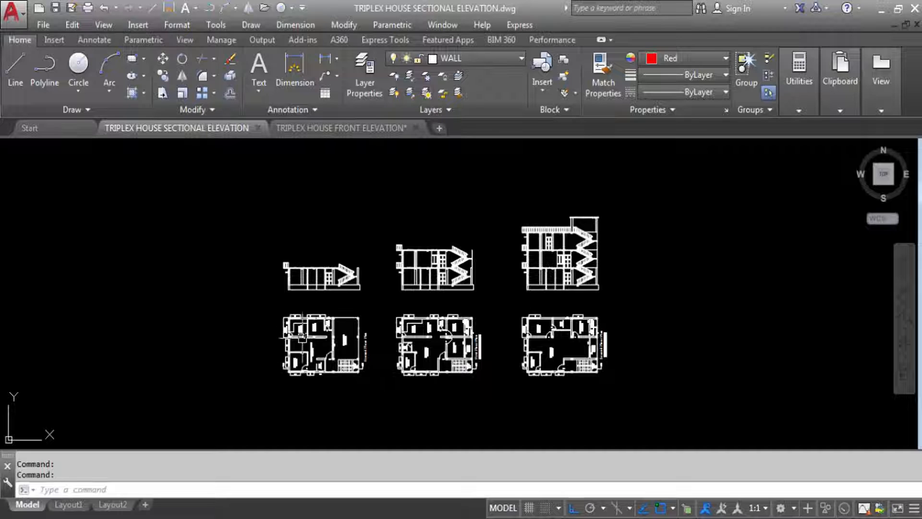
{"action": "scroll", "coordinate": [252, 357], "scroll_direction": "up", "scroll_amount": 2}
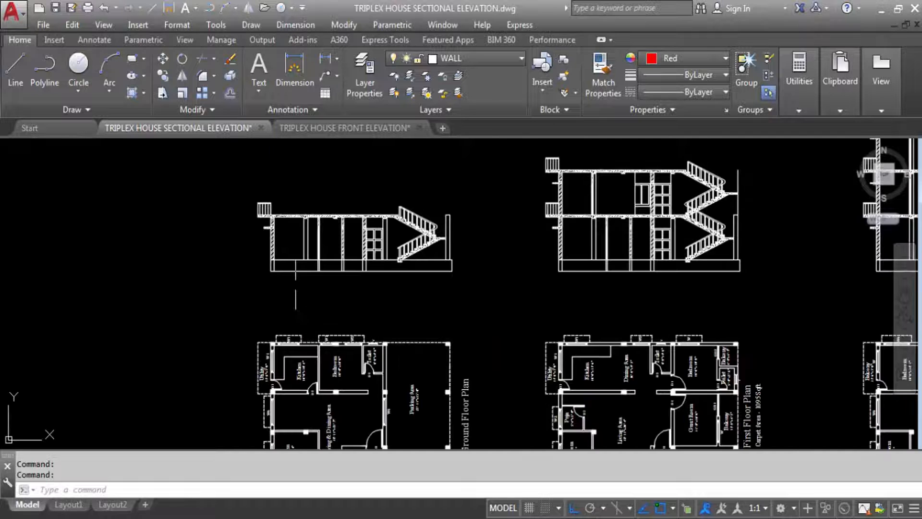
{"action": "scroll", "coordinate": [298, 384], "scroll_direction": "up", "scroll_amount": 5}
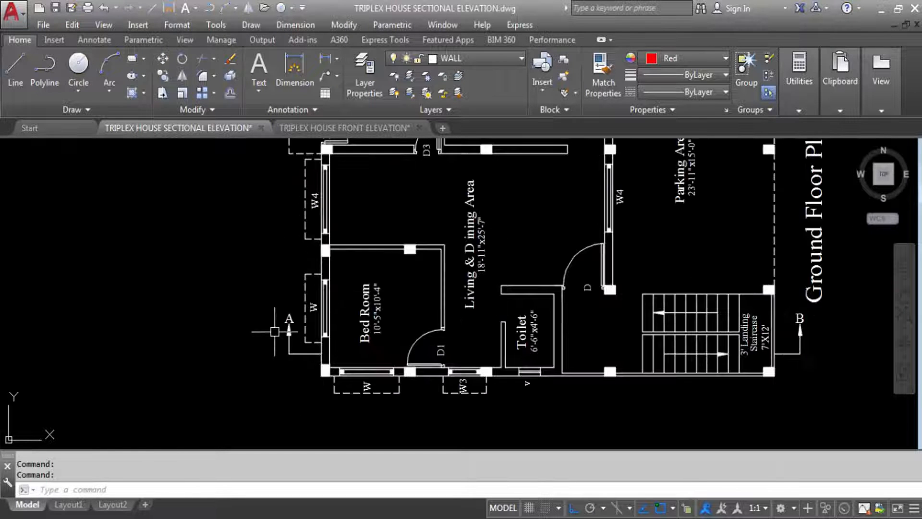
{"action": "scroll", "coordinate": [274, 330], "scroll_direction": "down", "scroll_amount": 2}
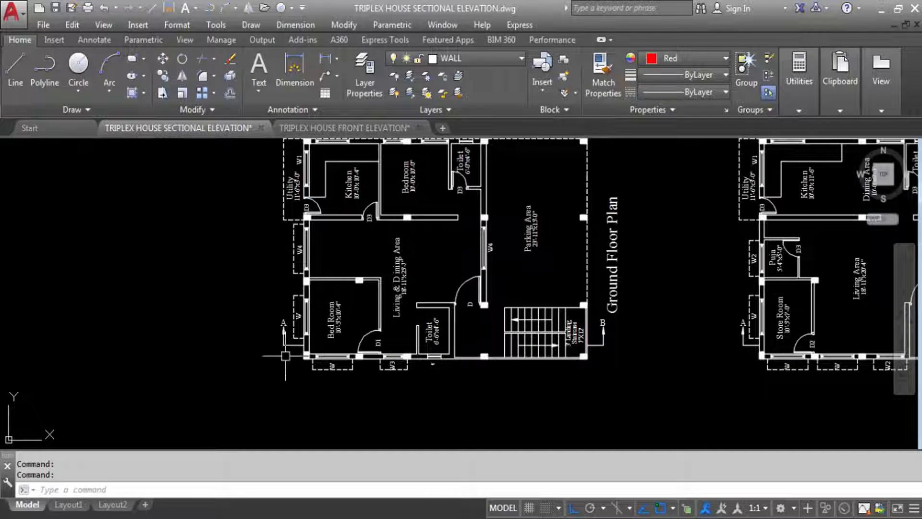
{"action": "key", "text": "Return"}
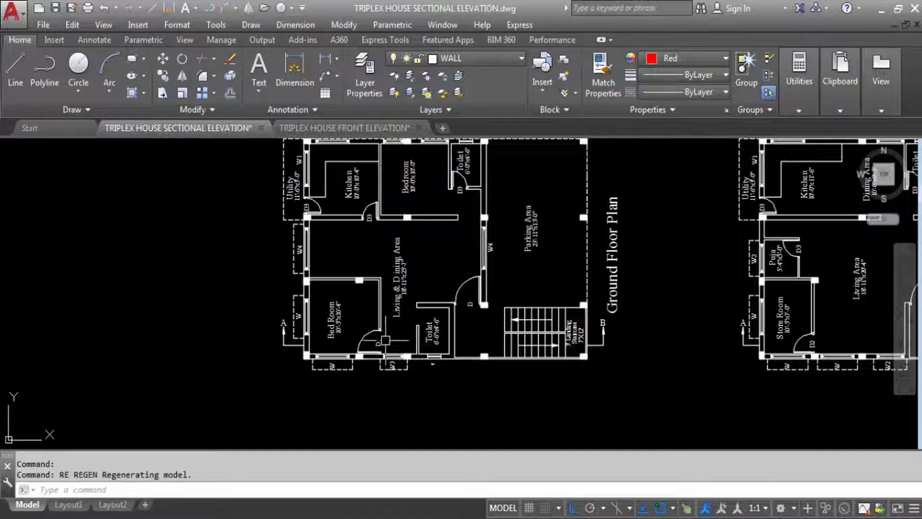
Erase the existing sectional elevation above the ground floor plan.
{"action": "scroll", "coordinate": [399, 355], "scroll_direction": "down", "scroll_amount": 2}
{"action": "scroll", "coordinate": [398, 355], "scroll_direction": "down", "scroll_amount": 3}
{"action": "scroll", "coordinate": [421, 304], "scroll_direction": "up", "scroll_amount": 2}
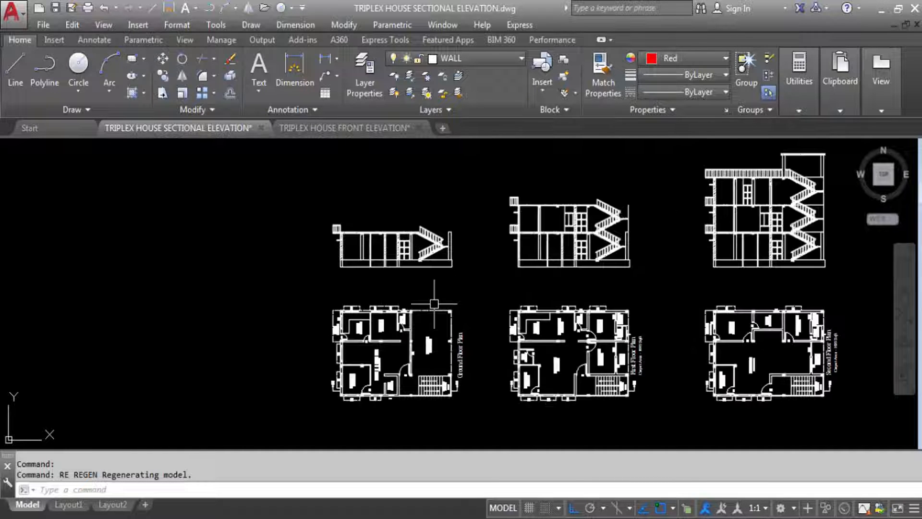
{"action": "left_click", "coordinate": [477, 288]}
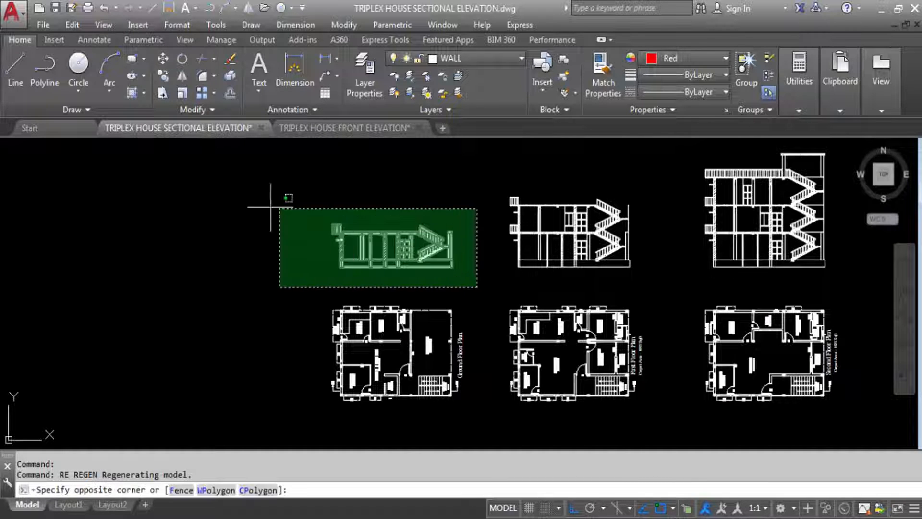
{"action": "left_click", "coordinate": [263, 207]}
{"action": "key", "text": "Delete"}
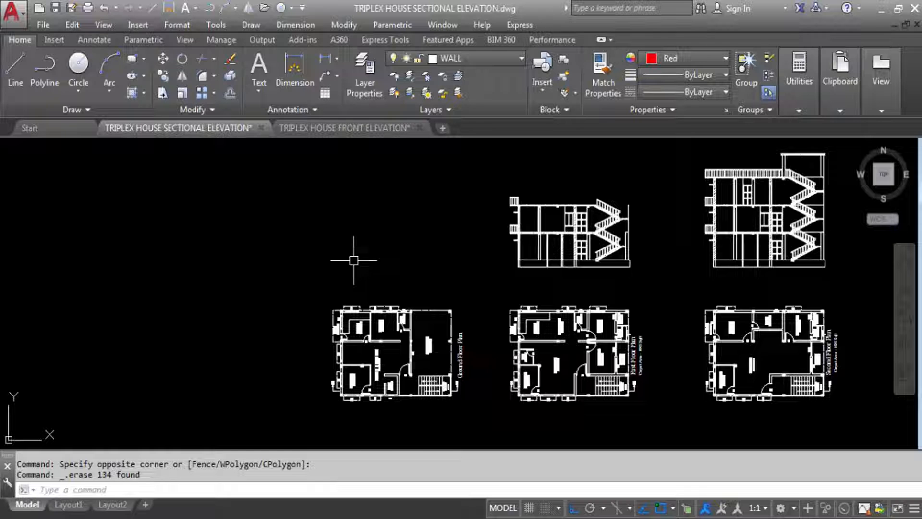
{"action": "scroll", "coordinate": [353, 261], "scroll_direction": "down", "scroll_amount": 3}
{"action": "scroll", "coordinate": [358, 337], "scroll_direction": "up", "scroll_amount": 6}
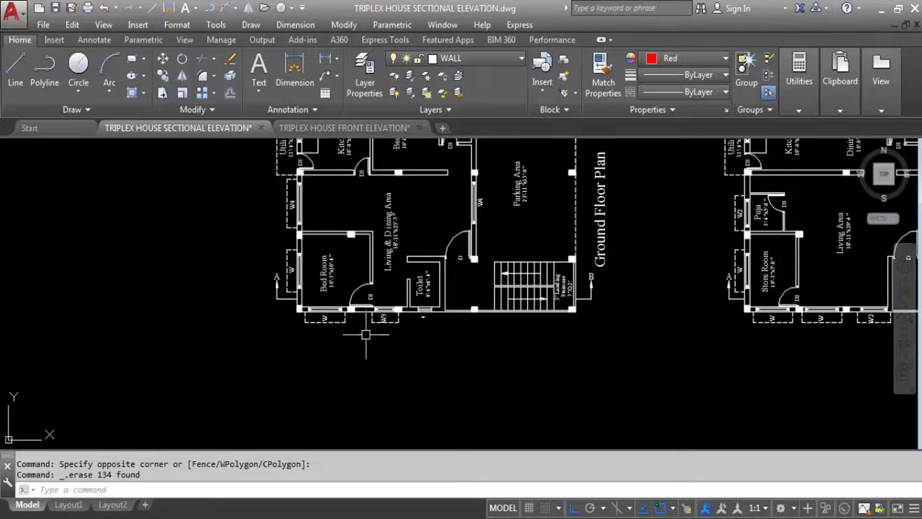
{"action": "scroll", "coordinate": [310, 279], "scroll_direction": "up", "scroll_amount": 2}
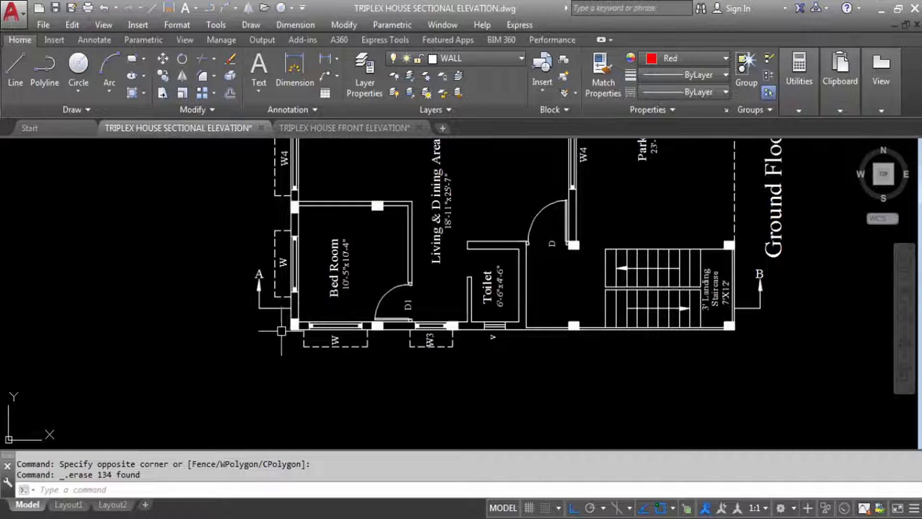
{"action": "key", "text": "BackSpace"}
{"action": "type", "text": "ERASE"}
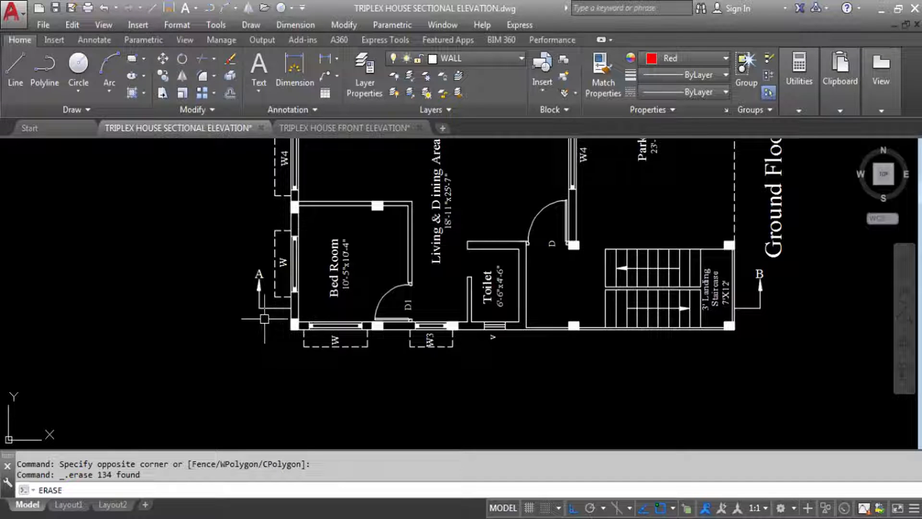
{"action": "key", "text": "Escape"}
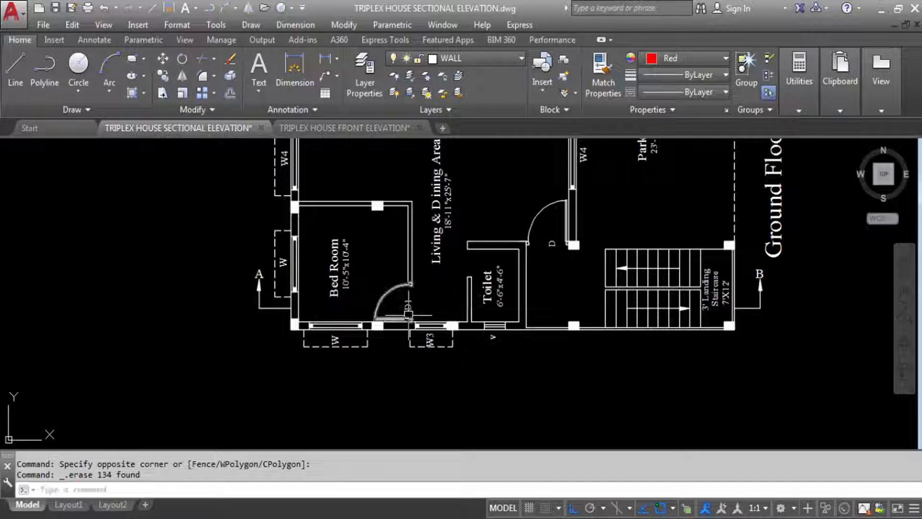
Draw a red horizontal construction line through the A–B section marks of the ground floor plan.
{"action": "type", "text": "xL"}
{"action": "key", "text": "Return"}
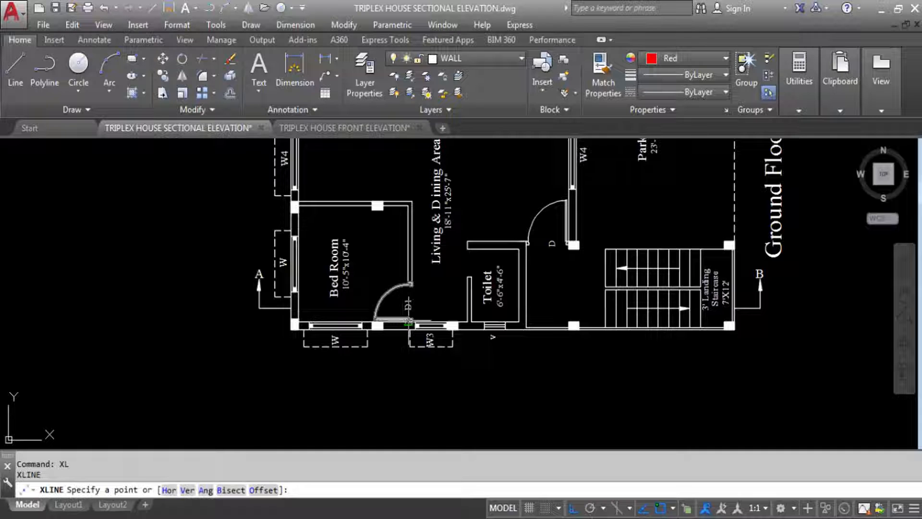
{"action": "type", "text": "H"}
{"action": "key", "text": "Return"}
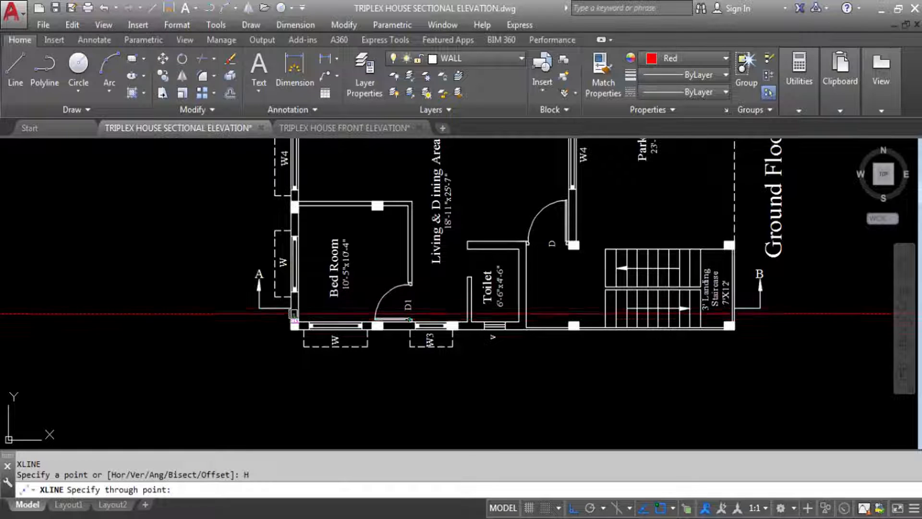
{"action": "left_click", "coordinate": [517, 308]}
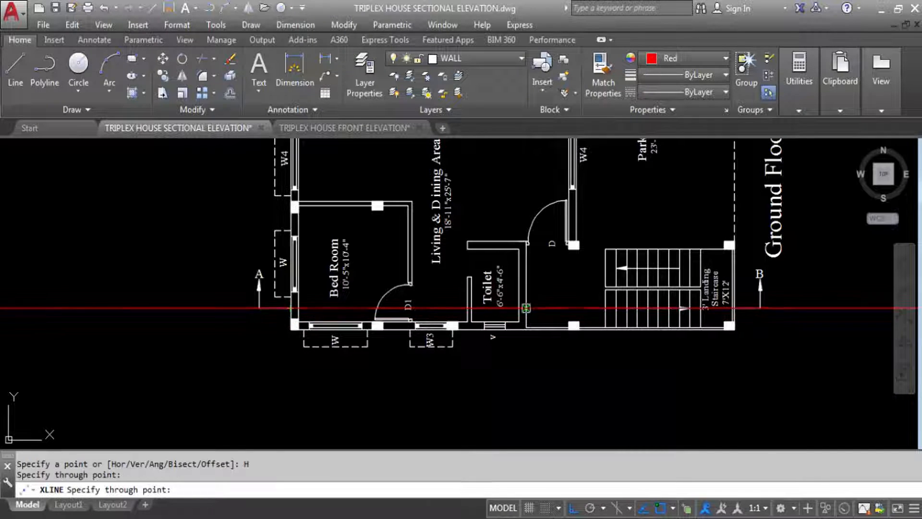
{"action": "key", "text": "Escape"}
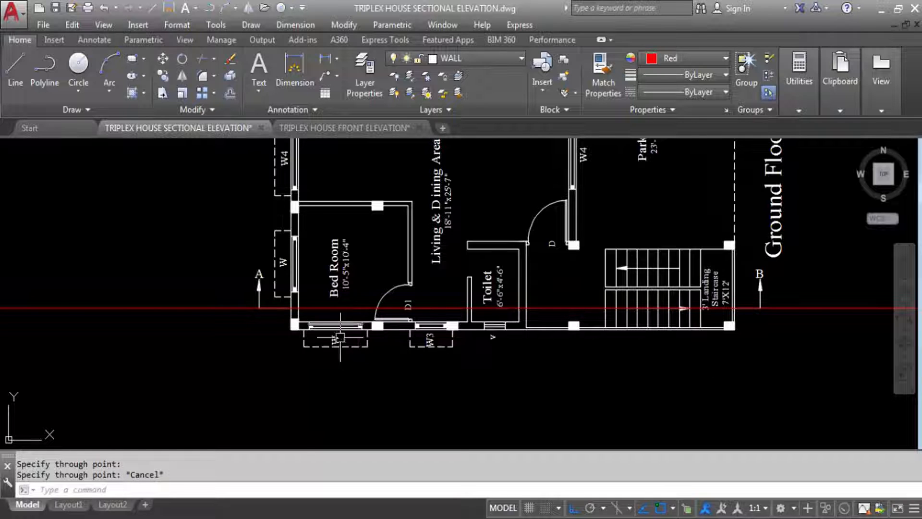
{"action": "scroll", "coordinate": [324, 347], "scroll_direction": "down", "scroll_amount": 2}
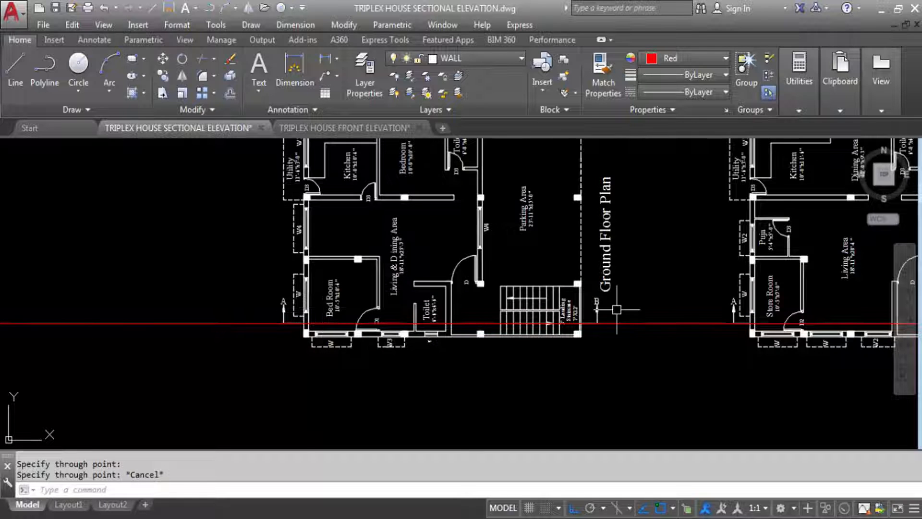
{"action": "scroll", "coordinate": [365, 327], "scroll_direction": "up", "scroll_amount": 2}
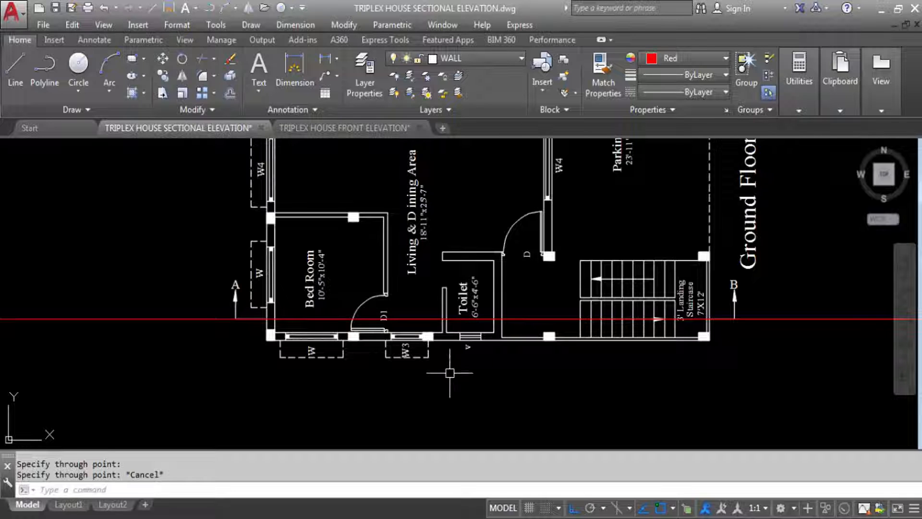
{"action": "scroll", "coordinate": [307, 361], "scroll_direction": "down", "scroll_amount": 2}
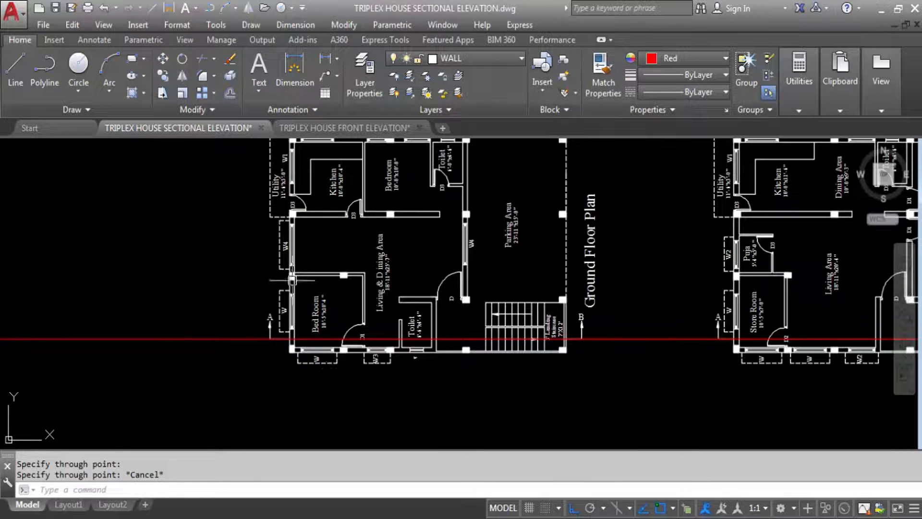
{"action": "scroll", "coordinate": [309, 380], "scroll_direction": "down", "scroll_amount": 3}
{"action": "scroll", "coordinate": [313, 250], "scroll_direction": "up", "scroll_amount": 2}
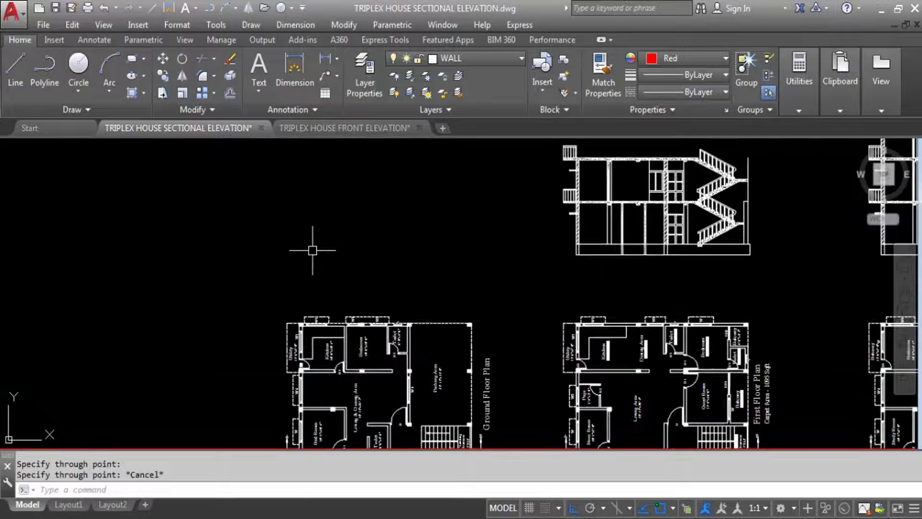
{"action": "type", "text": "l"}
{"action": "key", "text": "Return"}
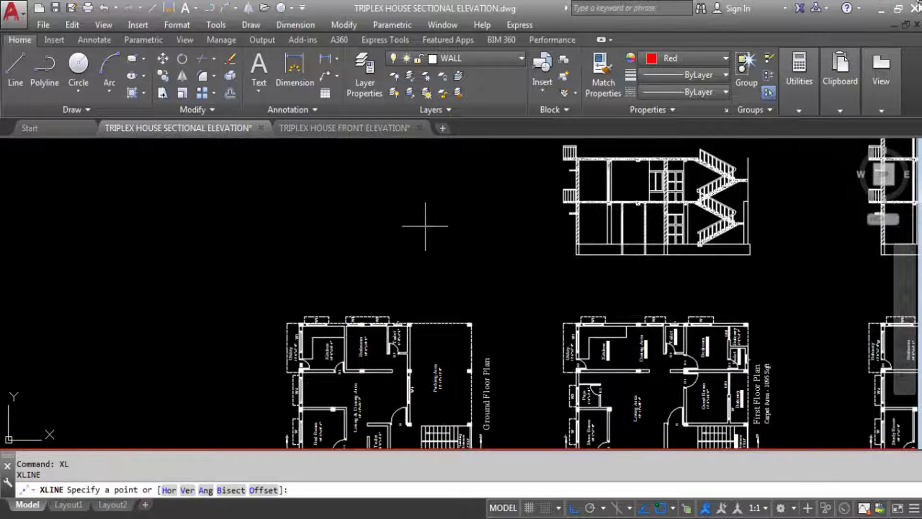
{"action": "key", "text": "Escape"}
Set the object color to ByLayer and draw a horizontal construction line just above the floor plans as the section's base line.
{"action": "left_click", "coordinate": [678, 59]}
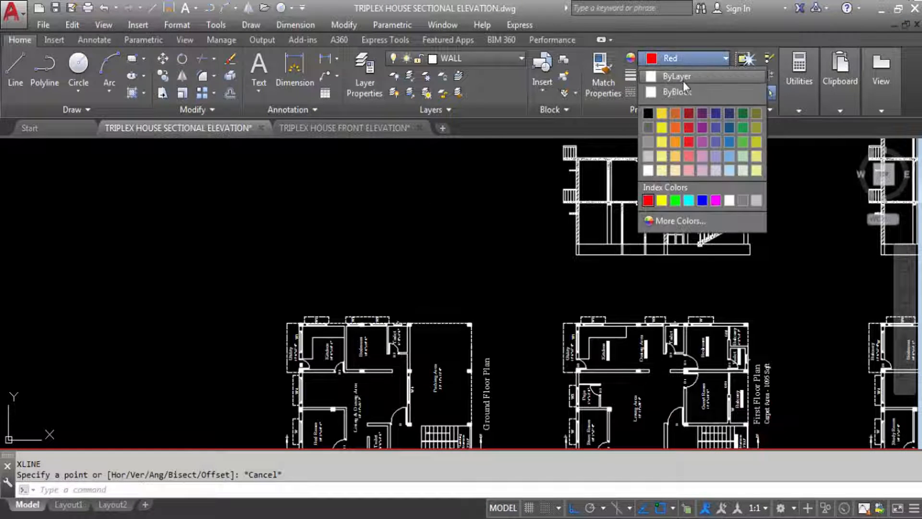
{"action": "left_click", "coordinate": [681, 75]}
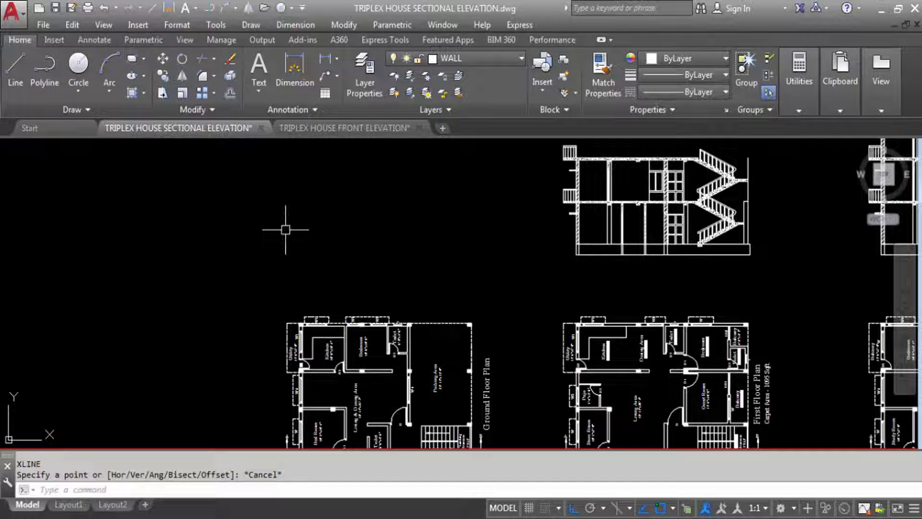
{"action": "type", "text": "xl"}
{"action": "key", "text": "Return"}
{"action": "type", "text": "H"}
{"action": "key", "text": "Return"}
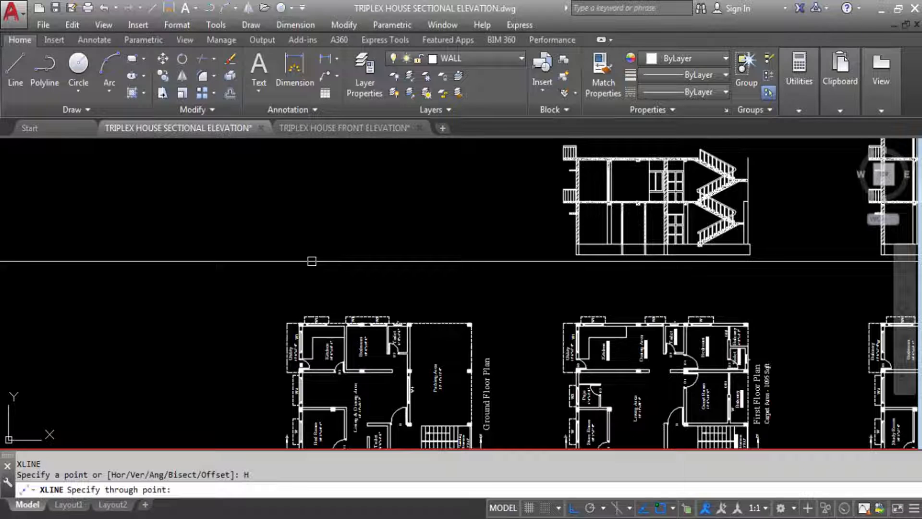
{"action": "left_click", "coordinate": [311, 262]}
{"action": "key", "text": "Escape"}
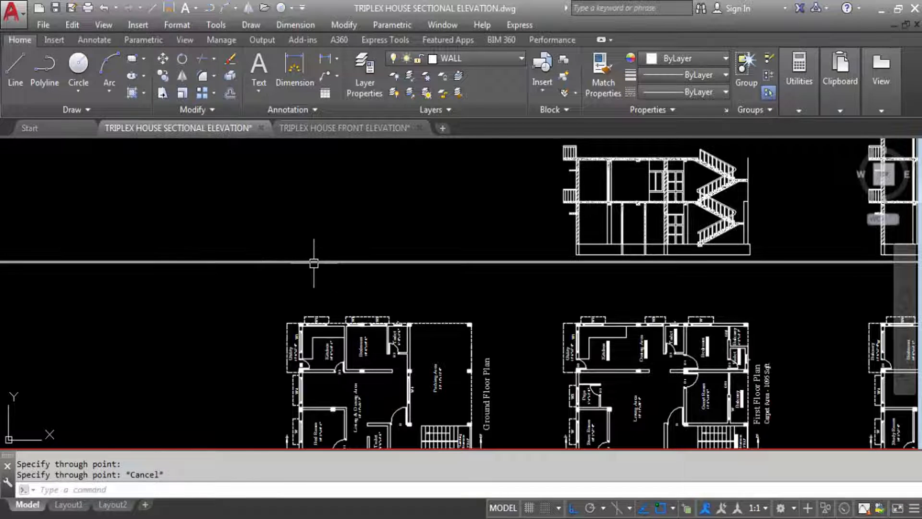
Erase the two sectional elevations above the first and second floor plans, keeping the construction line.
{"action": "scroll", "coordinate": [314, 263], "scroll_direction": "down", "scroll_amount": 4}
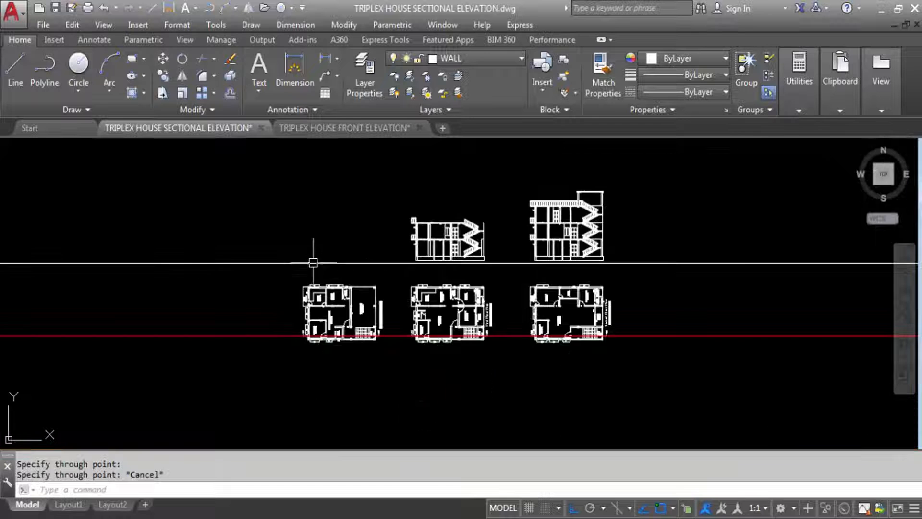
{"action": "left_click", "coordinate": [335, 163]}
{"action": "left_click", "coordinate": [668, 268]}
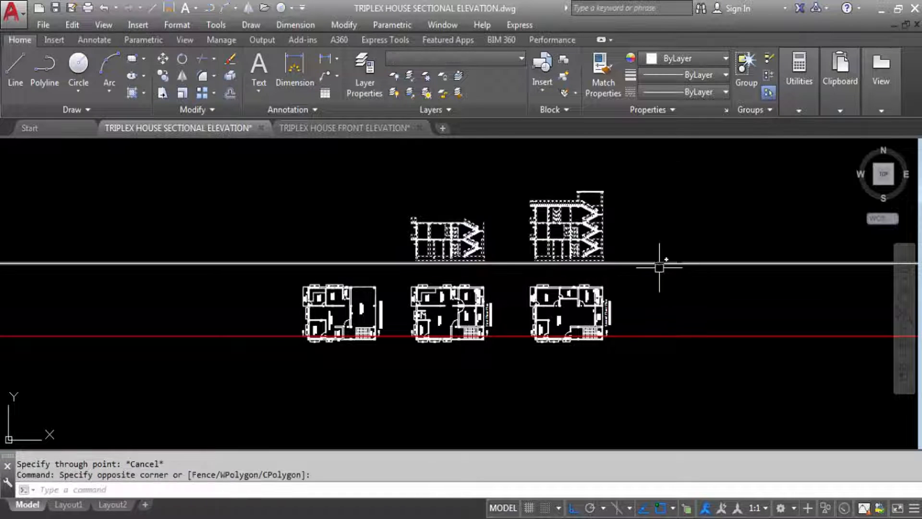
{"action": "key", "text": "Delete"}
Offset the white horizontal construction line upward by 2'6.
{"action": "scroll", "coordinate": [293, 298], "scroll_direction": "up", "scroll_amount": 2}
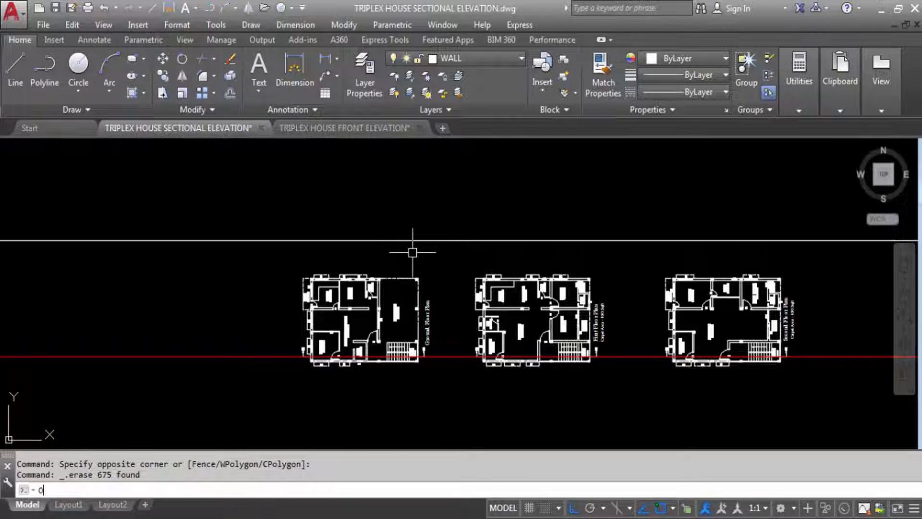
{"action": "key", "text": "Return"}
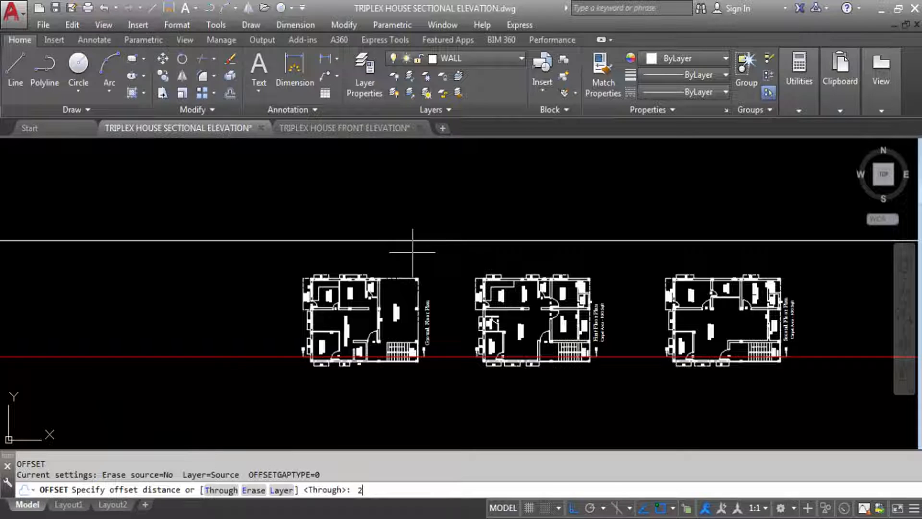
{"action": "key", "text": "Return"}
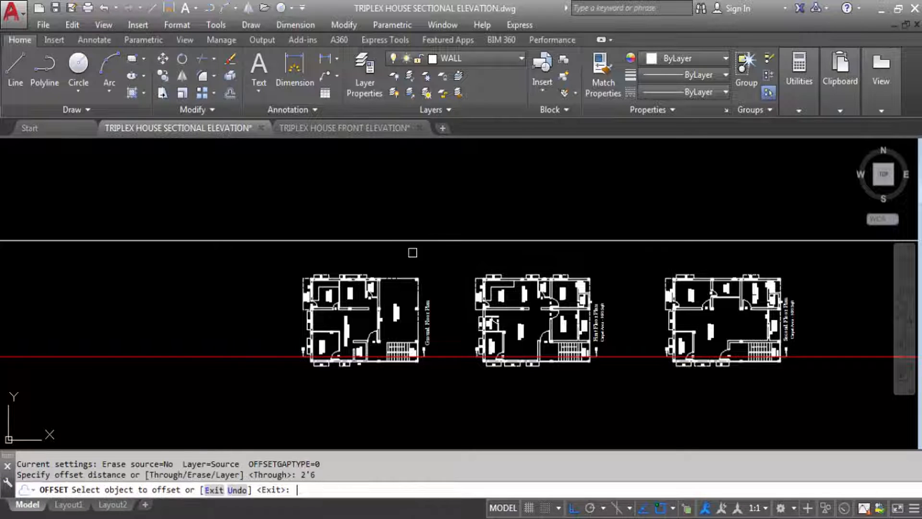
{"action": "left_click", "coordinate": [425, 241]}
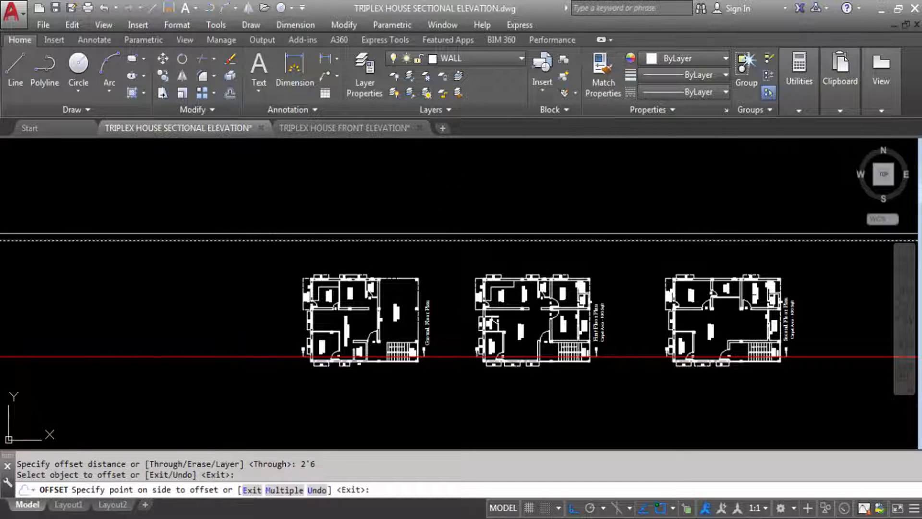
{"action": "left_click", "coordinate": [441, 181]}
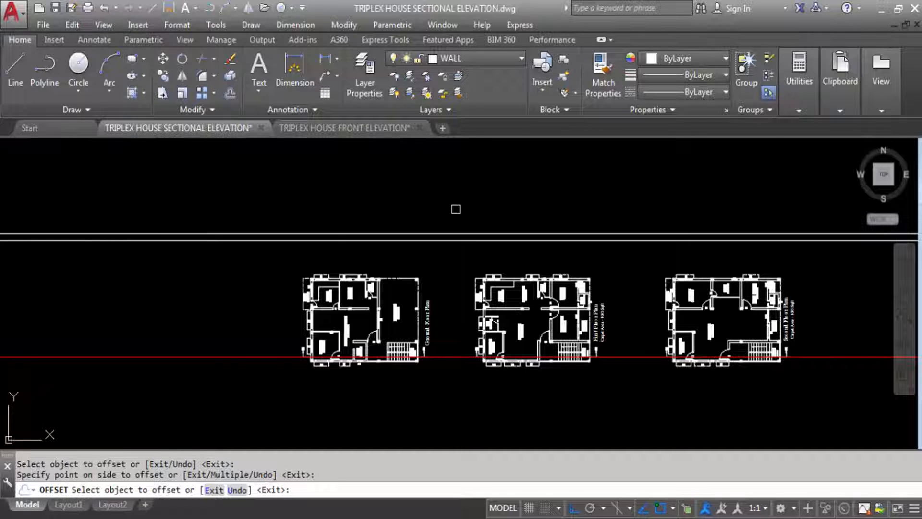
{"action": "key", "text": "Escape"}
{"action": "scroll", "coordinate": [294, 376], "scroll_direction": "up", "scroll_amount": 2}
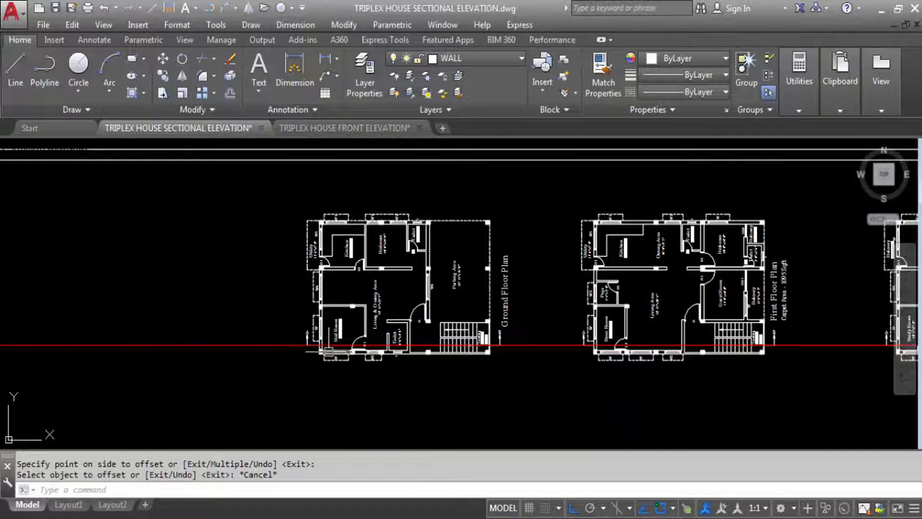
{"action": "scroll", "coordinate": [331, 352], "scroll_direction": "up", "scroll_amount": 2}
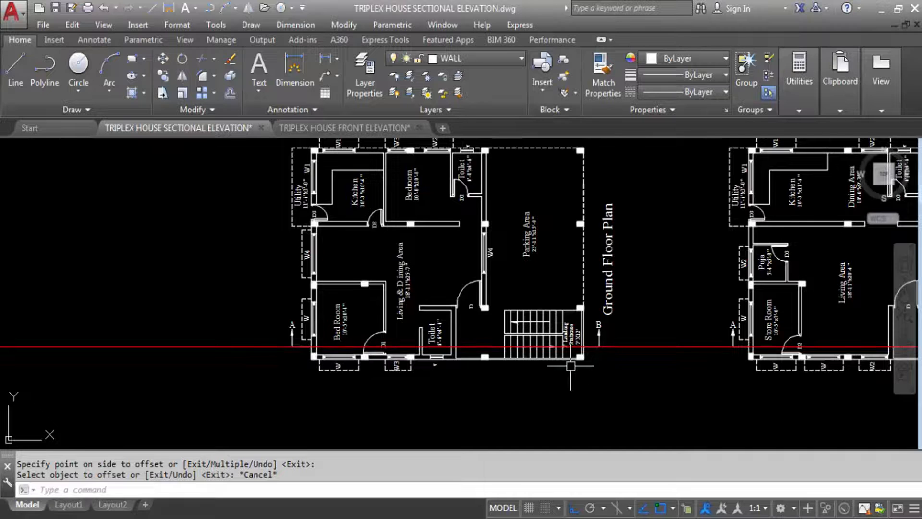
Draw vertical construction lines through the outer and inner faces of the ground floor's outer wall beside section mark A.
{"action": "key", "text": "Escape"}
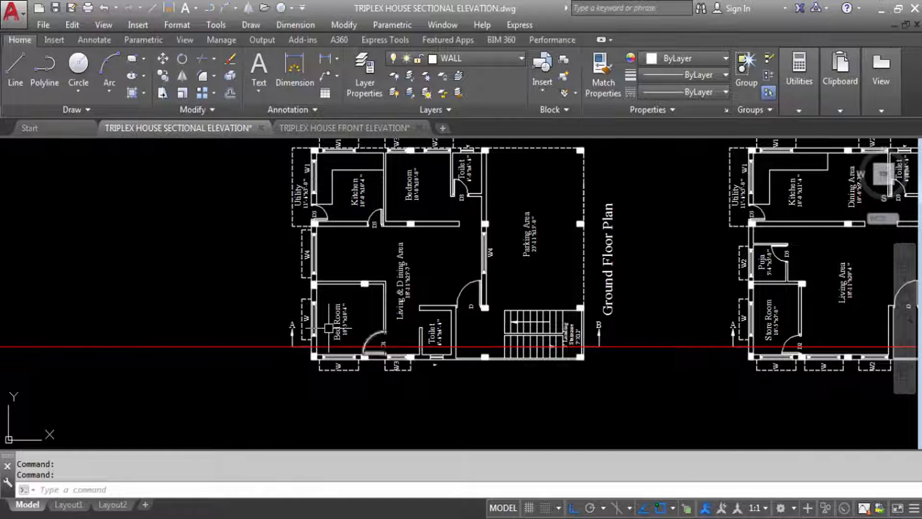
{"action": "scroll", "coordinate": [314, 342], "scroll_direction": "up", "scroll_amount": 2}
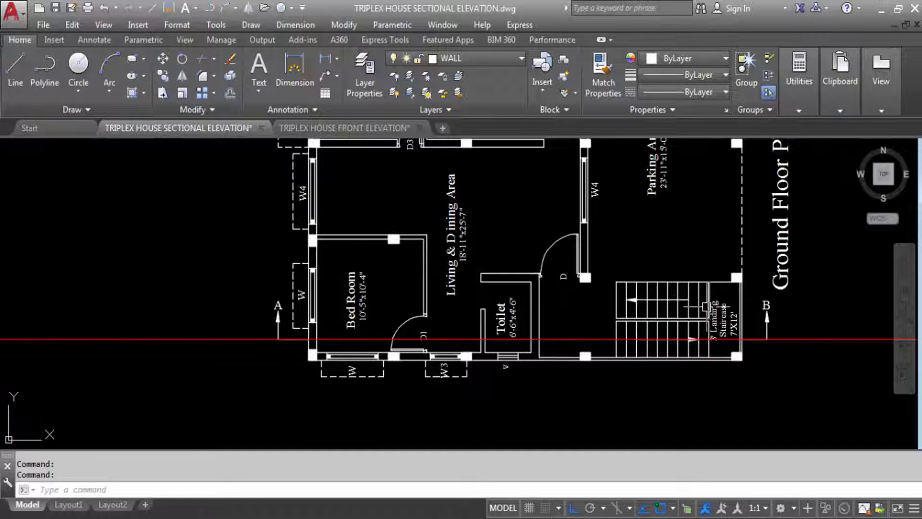
{"action": "key", "text": "Return"}
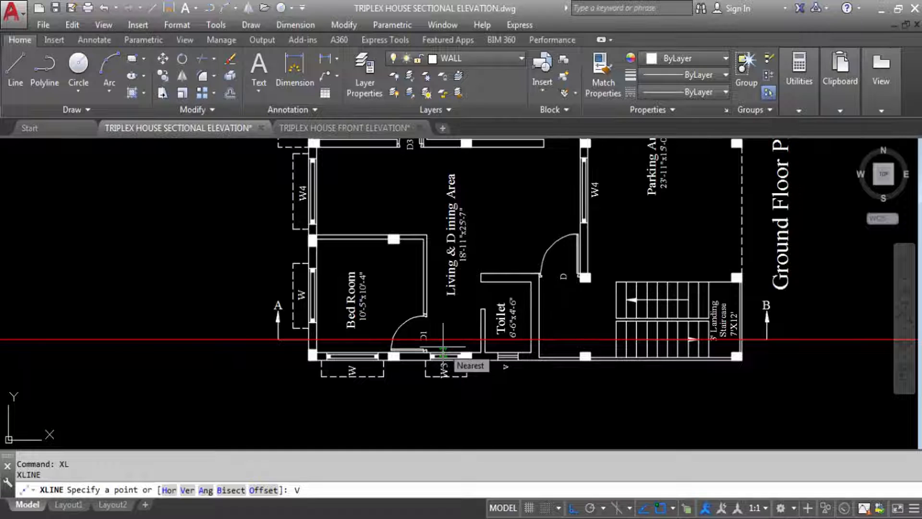
{"action": "type", "text": "V"}
{"action": "key", "text": "Return"}
{"action": "scroll", "coordinate": [283, 292], "scroll_direction": "down", "scroll_amount": 2}
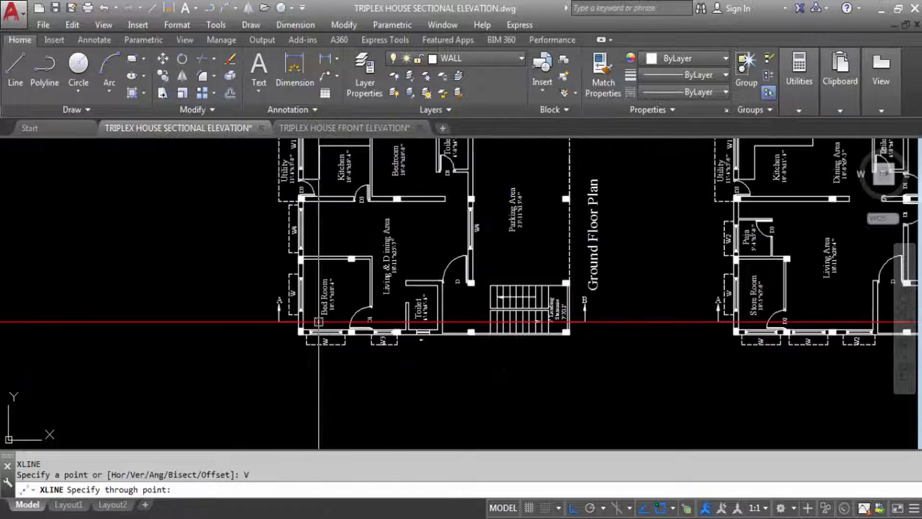
{"action": "scroll", "coordinate": [319, 321], "scroll_direction": "up", "scroll_amount": 3}
{"action": "scroll", "coordinate": [313, 322], "scroll_direction": "down", "scroll_amount": 3}
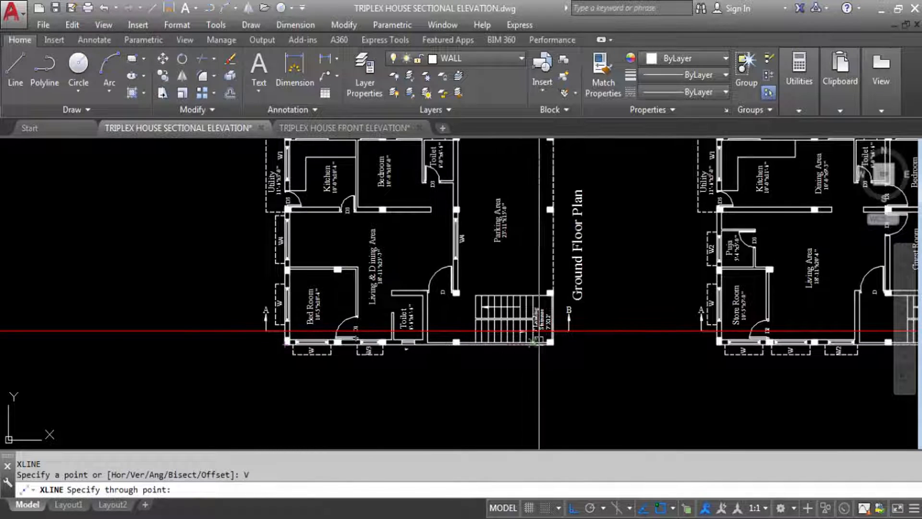
{"action": "scroll", "coordinate": [284, 333], "scroll_direction": "up", "scroll_amount": 4}
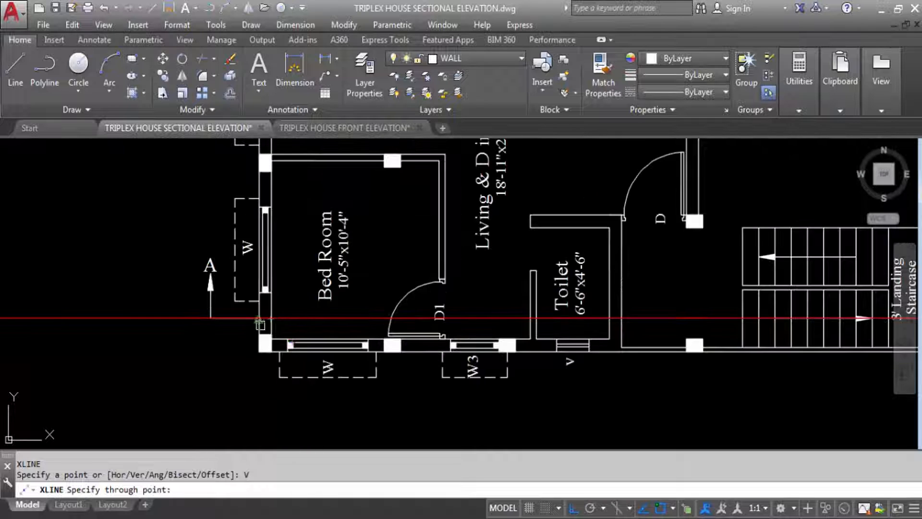
{"action": "left_click", "coordinate": [259, 318]}
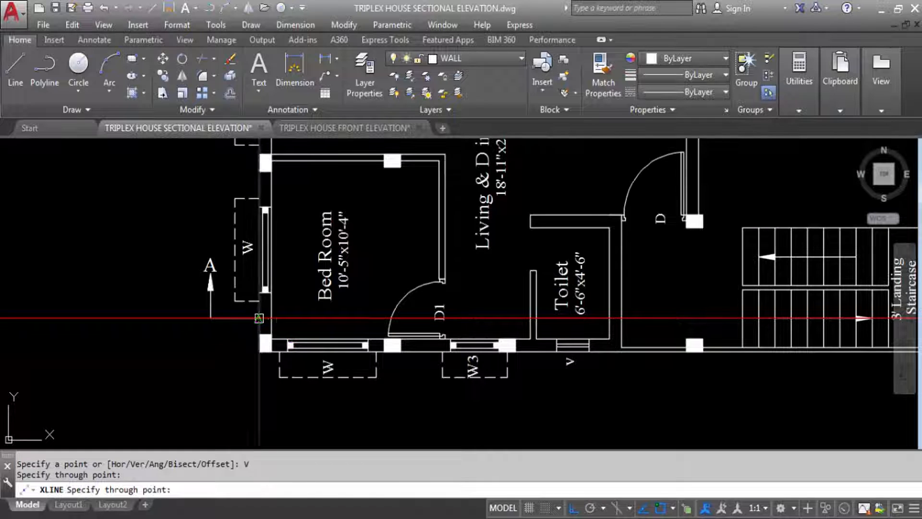
{"action": "left_click", "coordinate": [271, 318]}
Draw vertical construction lines through the inner and outer faces of the ground floor's outer wall beside section mark B.
{"action": "scroll", "coordinate": [219, 331], "scroll_direction": "down", "scroll_amount": 5}
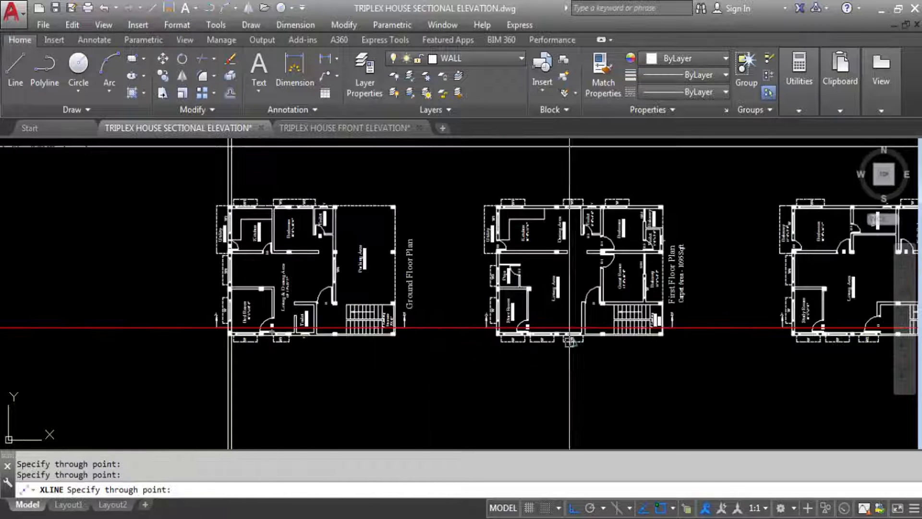
{"action": "scroll", "coordinate": [407, 315], "scroll_direction": "up", "scroll_amount": 3}
{"action": "scroll", "coordinate": [363, 290], "scroll_direction": "up", "scroll_amount": 2}
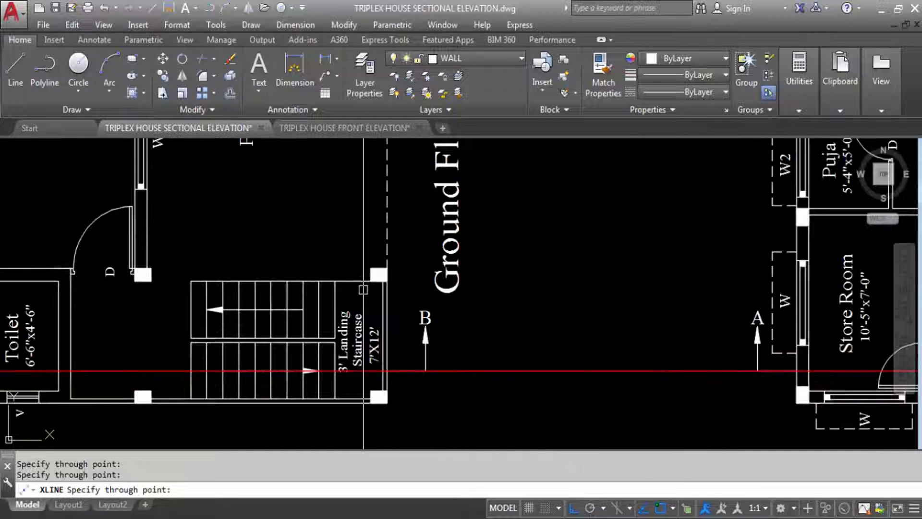
{"action": "left_click", "coordinate": [370, 281]}
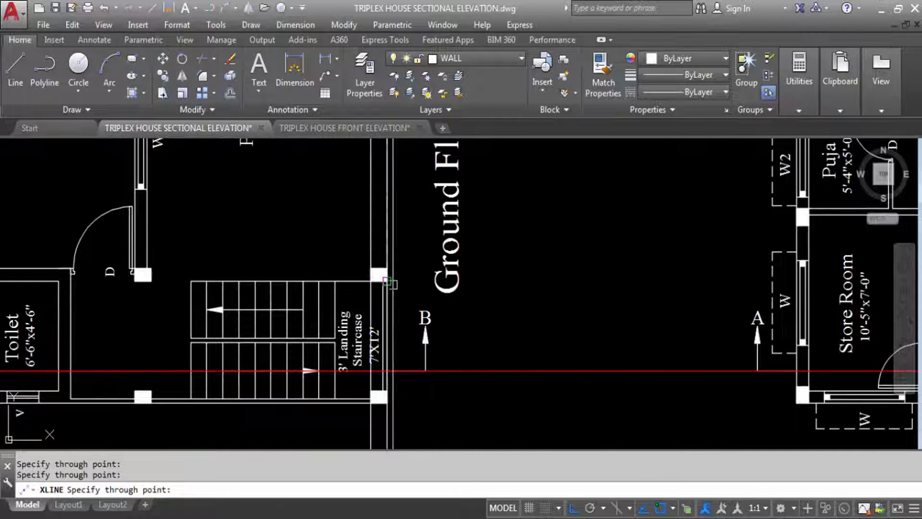
{"action": "scroll", "coordinate": [388, 281], "scroll_direction": "down", "scroll_amount": 6}
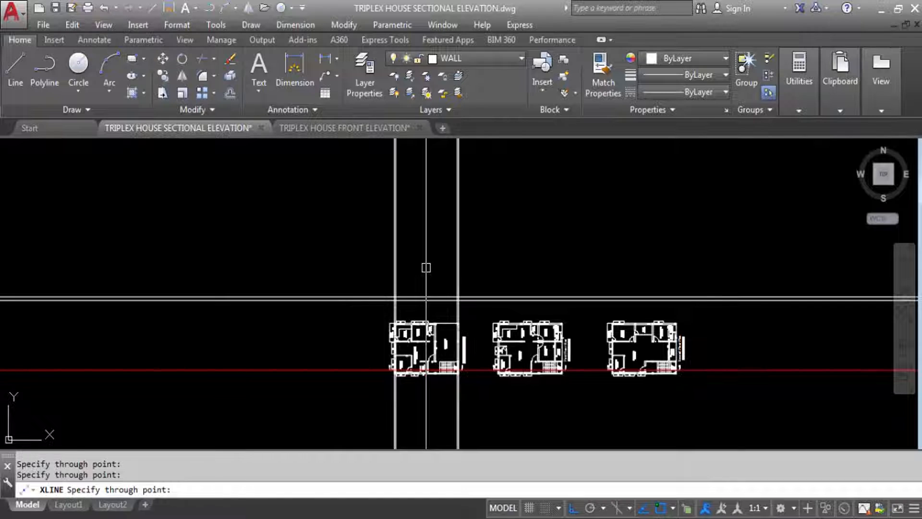
{"action": "key", "text": "Escape"}
{"action": "scroll", "coordinate": [421, 274], "scroll_direction": "up", "scroll_amount": 4}
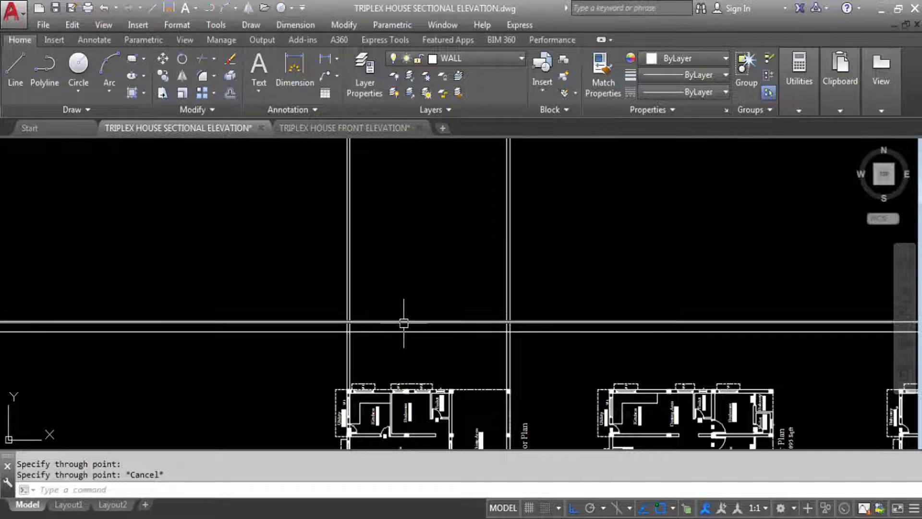
{"action": "type", "text": "tr"}
{"action": "key", "text": "Return"}
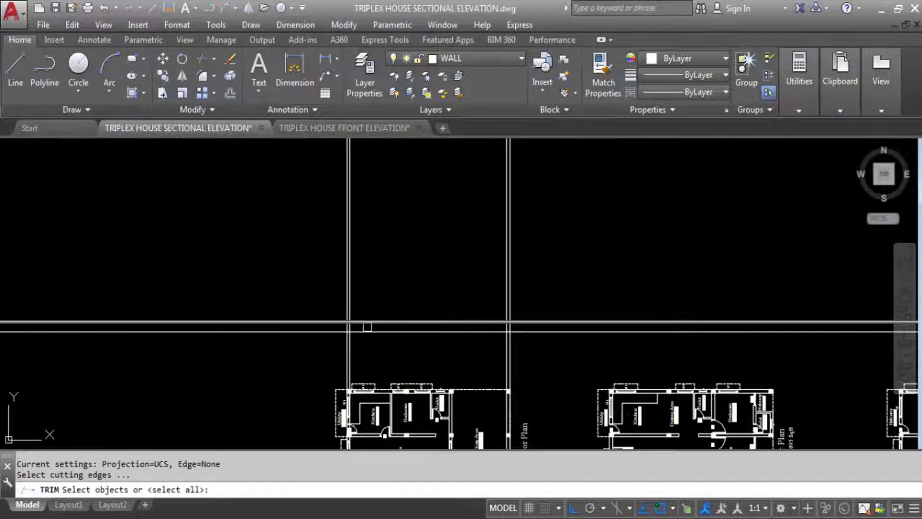
{"action": "scroll", "coordinate": [345, 309], "scroll_direction": "up", "scroll_amount": 2}
{"action": "left_click", "coordinate": [345, 312]}
{"action": "scroll", "coordinate": [391, 258], "scroll_direction": "down", "scroll_amount": 4}
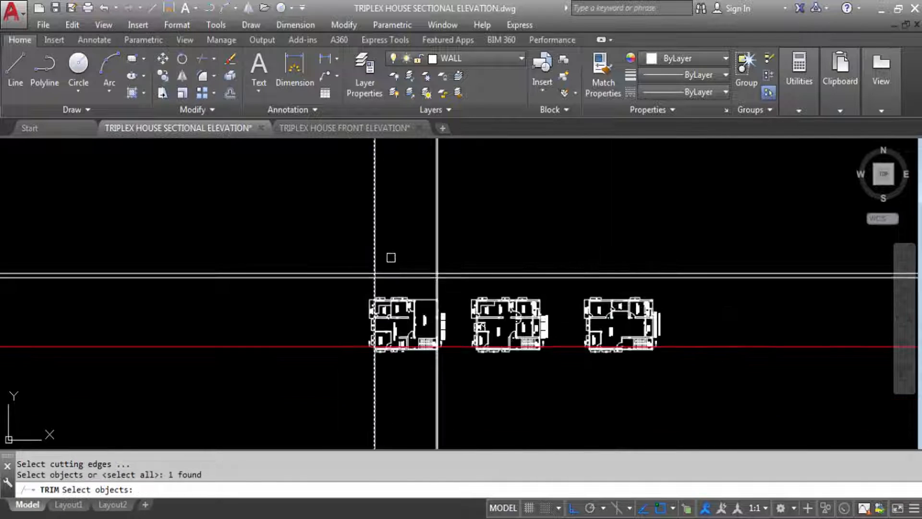
{"action": "scroll", "coordinate": [443, 277], "scroll_direction": "up", "scroll_amount": 4}
{"action": "left_click", "coordinate": [448, 267]}
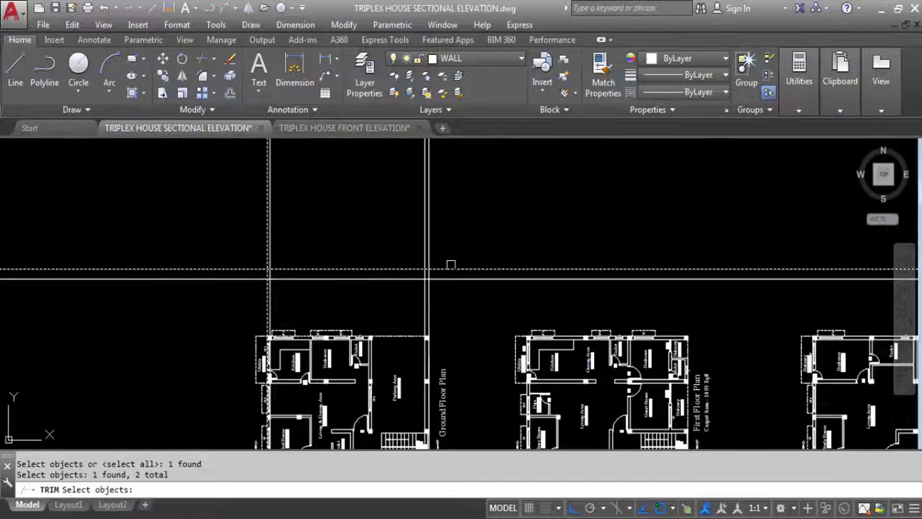
{"action": "key", "text": "Return"}
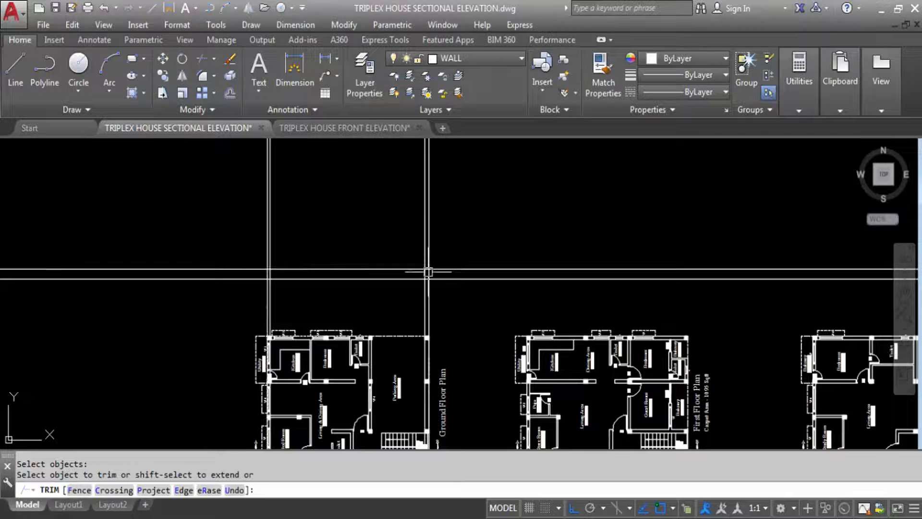
{"action": "key", "text": "Escape"}
Trim both white horizontal lines where they extend beyond the outermost vertical construction lines.
{"action": "type", "text": "TR"}
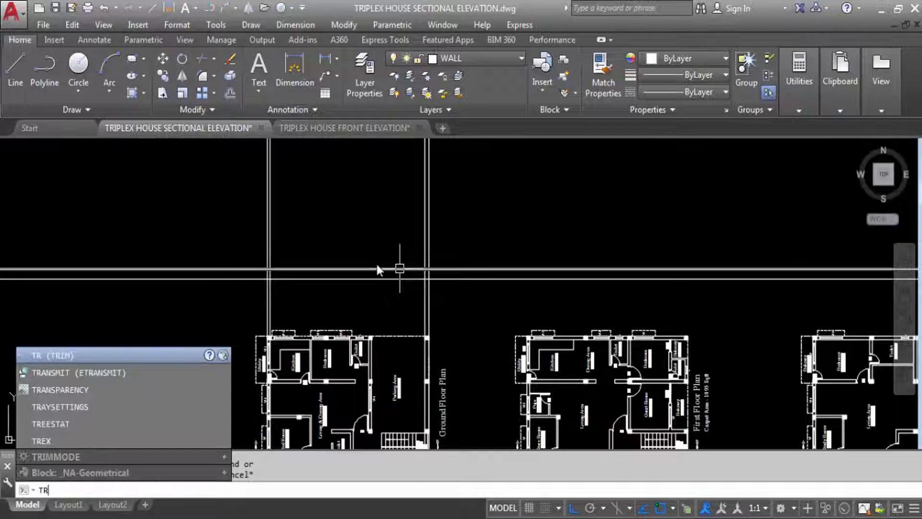
{"action": "key", "text": "Return"}
{"action": "scroll", "coordinate": [284, 250], "scroll_direction": "up", "scroll_amount": 2}
{"action": "left_click", "coordinate": [255, 267]}
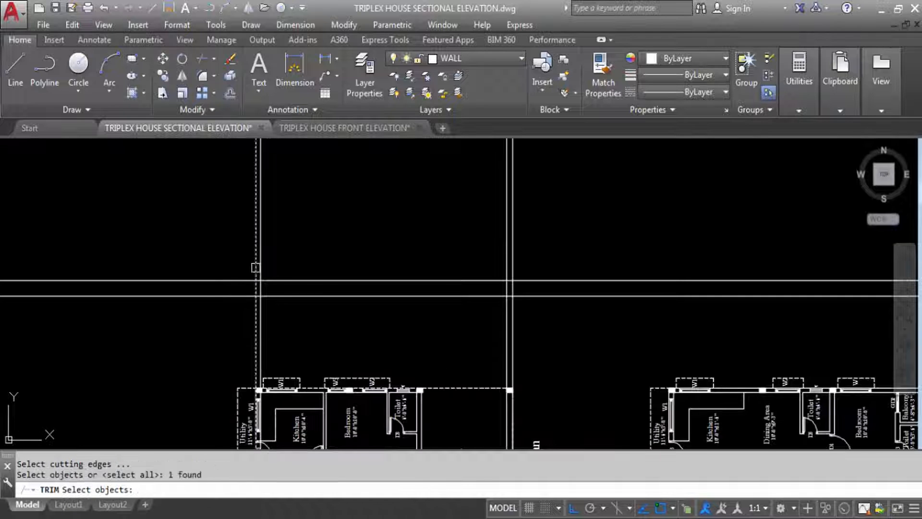
{"action": "left_click", "coordinate": [515, 265]}
{"action": "key", "text": "Return"}
{"action": "left_click_drag", "start_coordinate": [599, 269], "coordinate": [592, 307]}
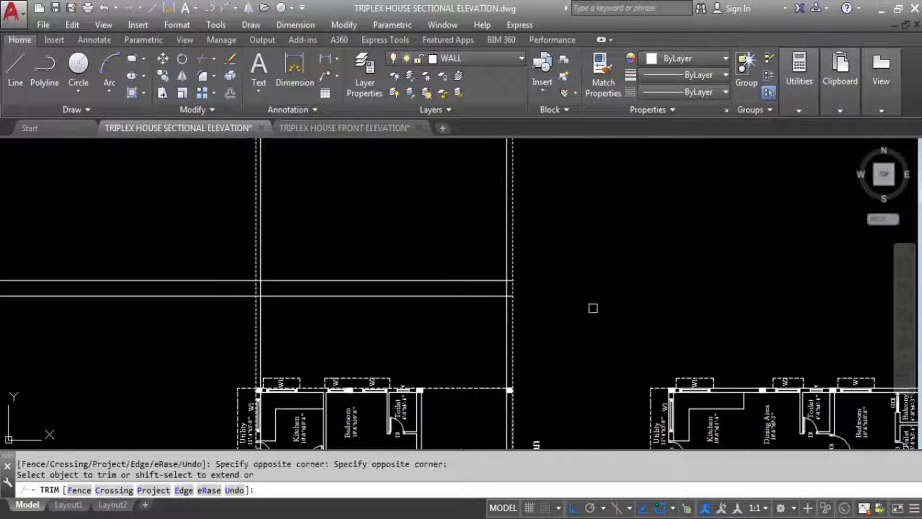
{"action": "left_click_drag", "start_coordinate": [248, 259], "coordinate": [217, 298]}
{"action": "key", "text": "Escape"}
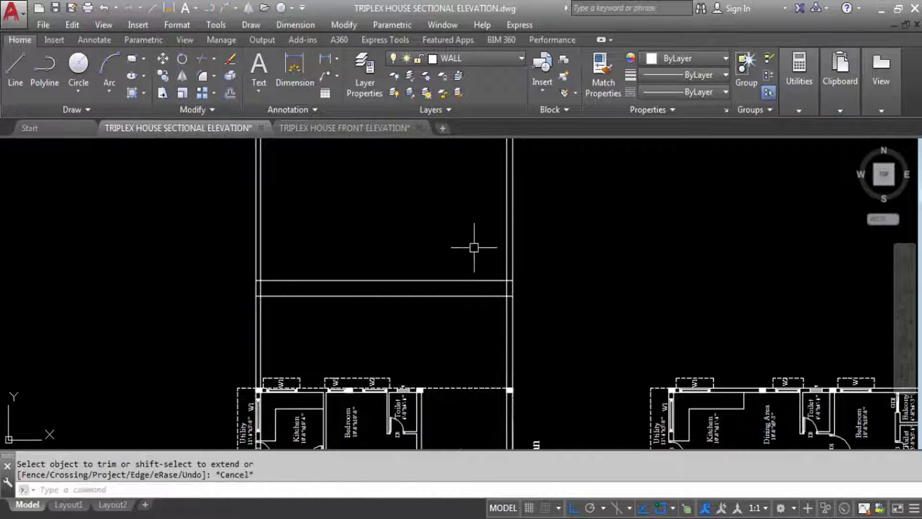
{"action": "scroll", "coordinate": [380, 268], "scroll_direction": "down", "scroll_amount": 2}
{"action": "scroll", "coordinate": [327, 271], "scroll_direction": "down", "scroll_amount": 5}
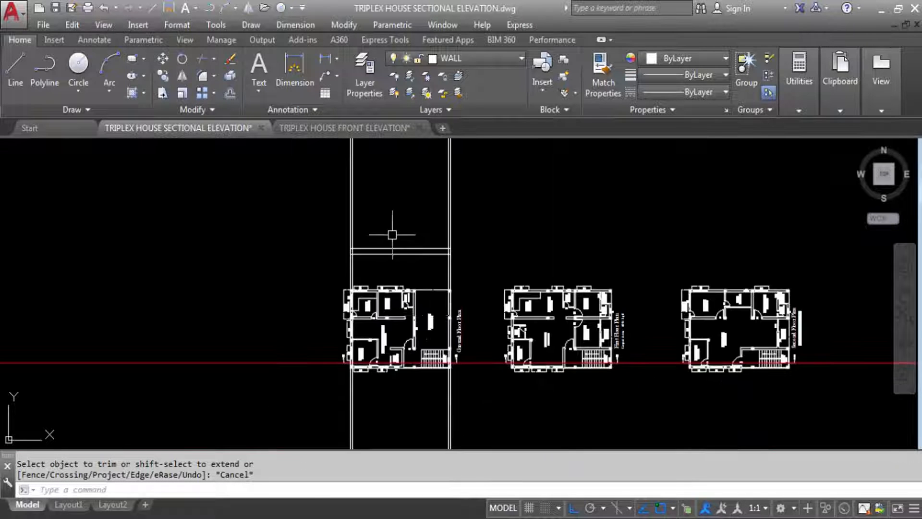
{"action": "scroll", "coordinate": [370, 205], "scroll_direction": "up", "scroll_amount": 3}
{"action": "scroll", "coordinate": [369, 207], "scroll_direction": "down", "scroll_amount": 2}
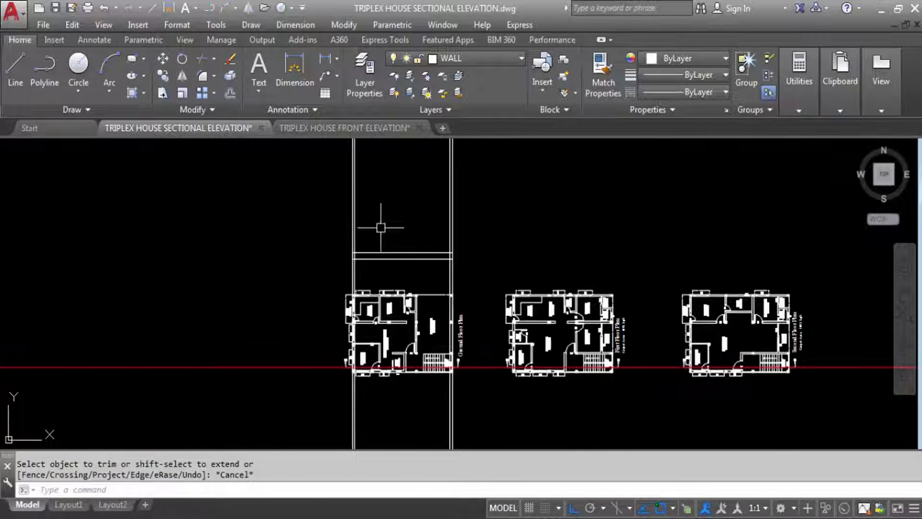
{"action": "scroll", "coordinate": [418, 261], "scroll_direction": "up", "scroll_amount": 4}
{"action": "scroll", "coordinate": [429, 327], "scroll_direction": "down", "scroll_amount": 2}
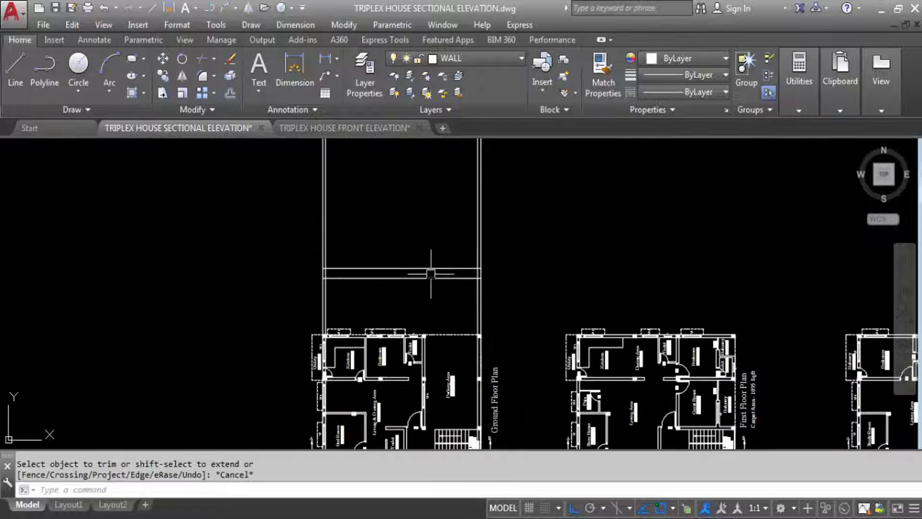
{"action": "scroll", "coordinate": [422, 264], "scroll_direction": "down", "scroll_amount": 2}
{"action": "scroll", "coordinate": [411, 271], "scroll_direction": "up", "scroll_amount": 2}
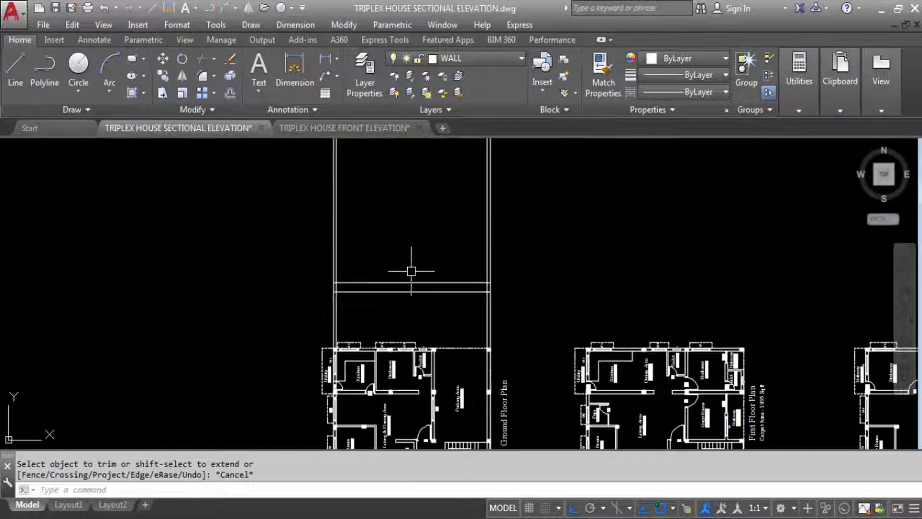
Offset the upper horizontal floor line upward by 10' to mark the ground floor's ceiling height.
{"action": "key", "text": "Return"}
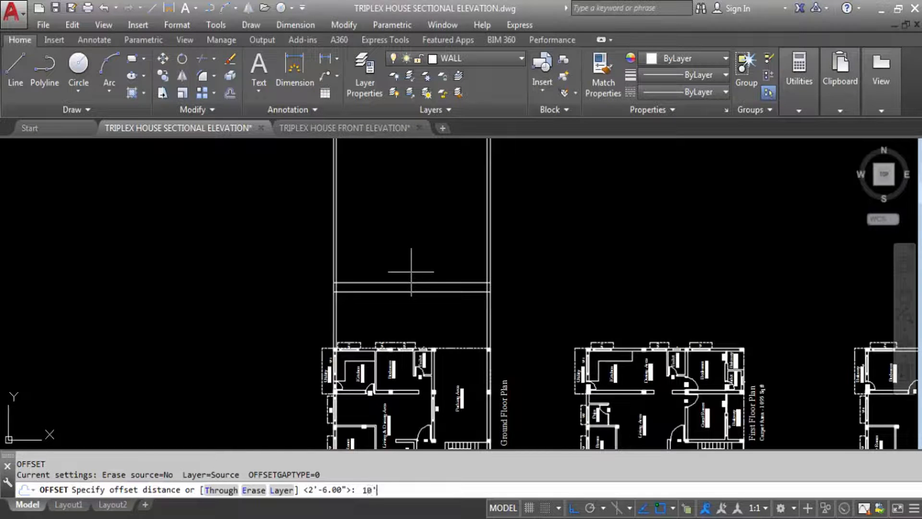
{"action": "key", "text": "Return"}
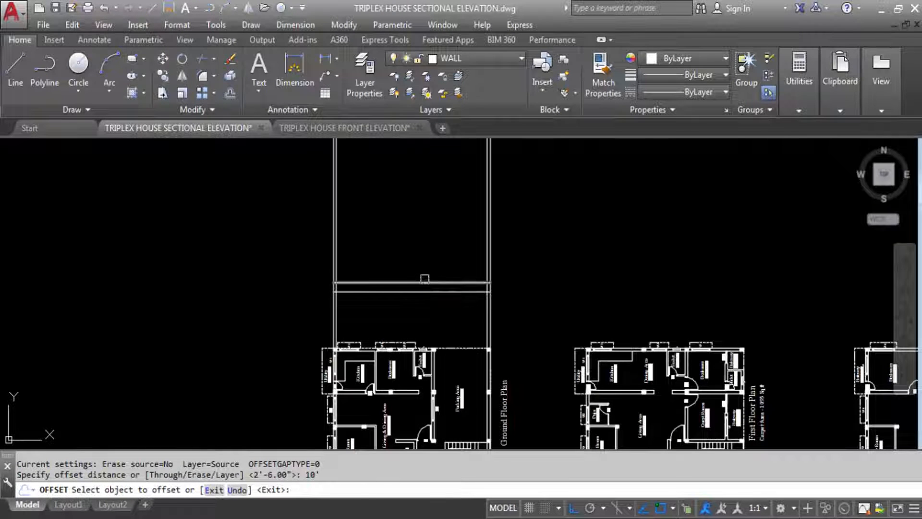
{"action": "left_click", "coordinate": [425, 285]}
{"action": "left_click", "coordinate": [423, 219]}
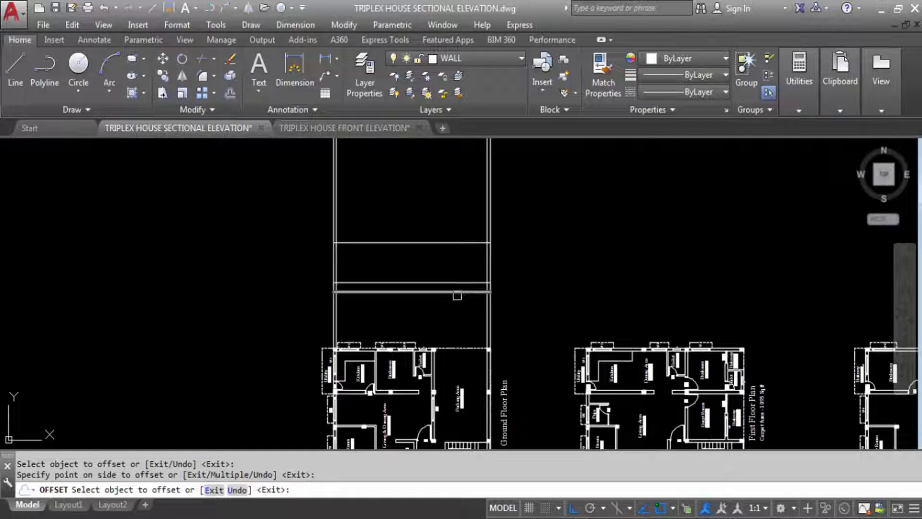
{"action": "key", "text": "Escape"}
Offset the topmost horizontal line downward by 5 inches to form the ground floor's roof slab.
{"action": "scroll", "coordinate": [405, 238], "scroll_direction": "up", "scroll_amount": 2}
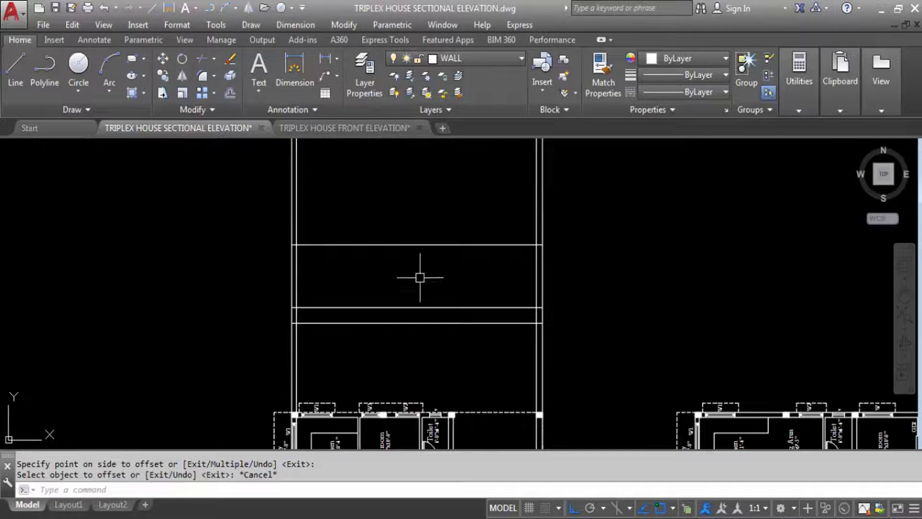
{"action": "key", "text": "Return"}
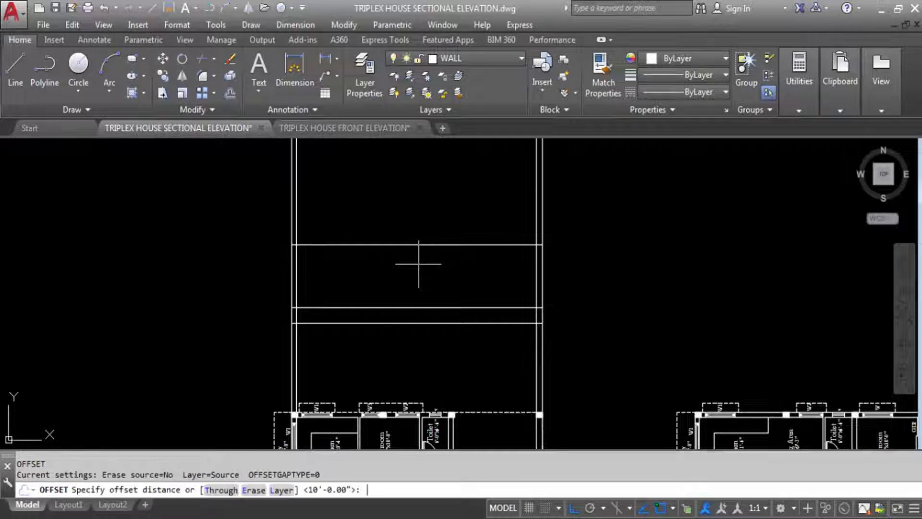
{"action": "type", "text": "5"}
{"action": "key", "text": "Return"}
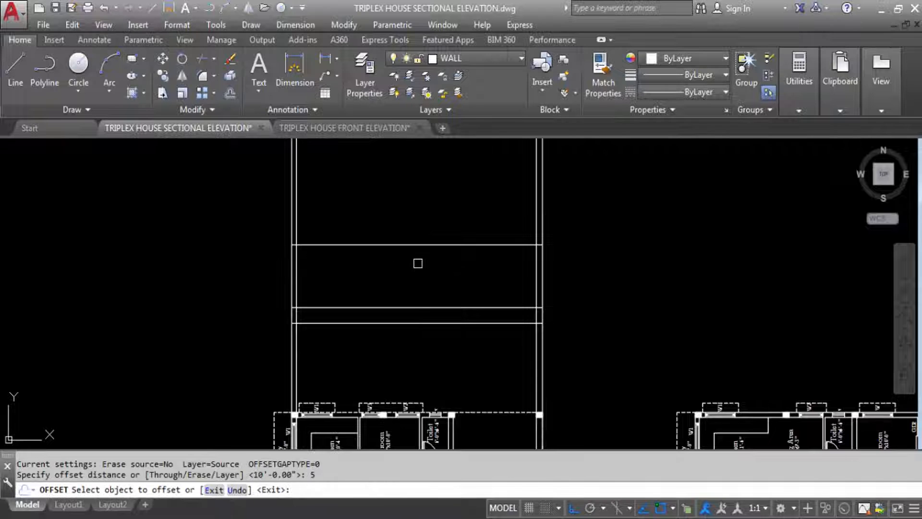
{"action": "left_click", "coordinate": [417, 245]}
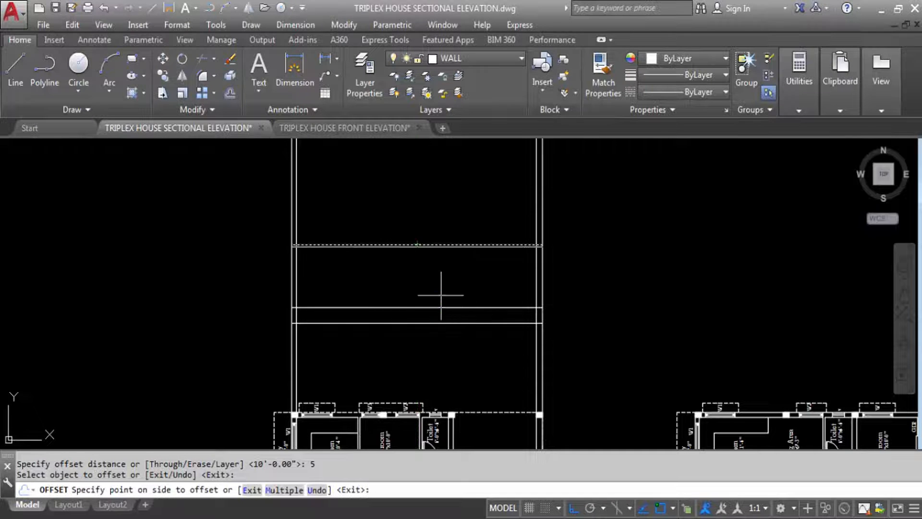
{"action": "left_click", "coordinate": [442, 289]}
{"action": "key", "text": "Escape"}
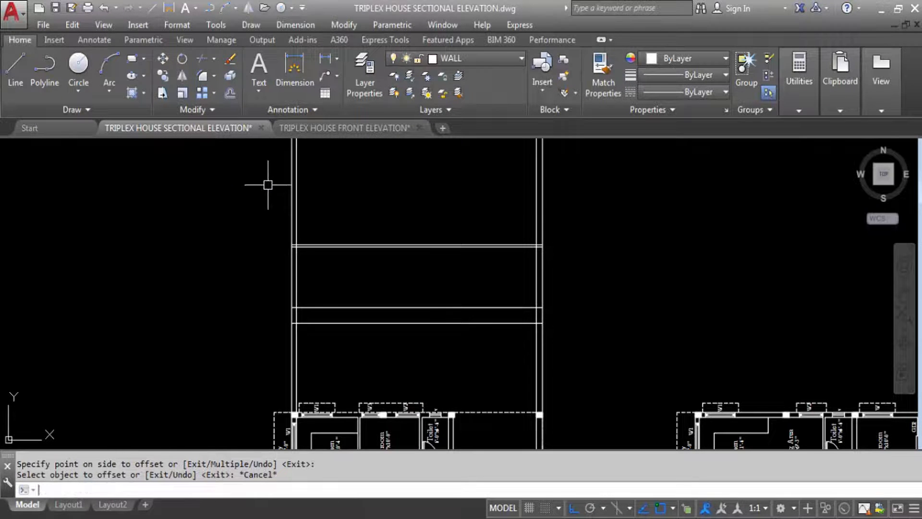
Trim the vertical wall lines above the slab's lower line on both sides of the section.
{"action": "type", "text": "TR"}
{"action": "key", "text": "Return"}
{"action": "scroll", "coordinate": [321, 240], "scroll_direction": "up", "scroll_amount": 2}
{"action": "left_click", "coordinate": [311, 257]}
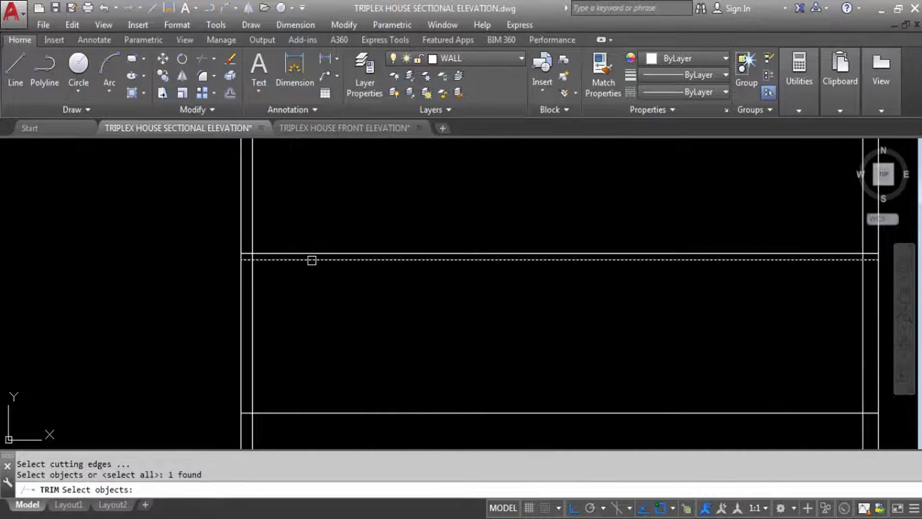
{"action": "key", "text": "Return"}
{"action": "scroll", "coordinate": [308, 262], "scroll_direction": "down", "scroll_amount": 2}
{"action": "left_click", "coordinate": [303, 264]}
{"action": "left_click", "coordinate": [599, 253]}
{"action": "left_click", "coordinate": [294, 200]}
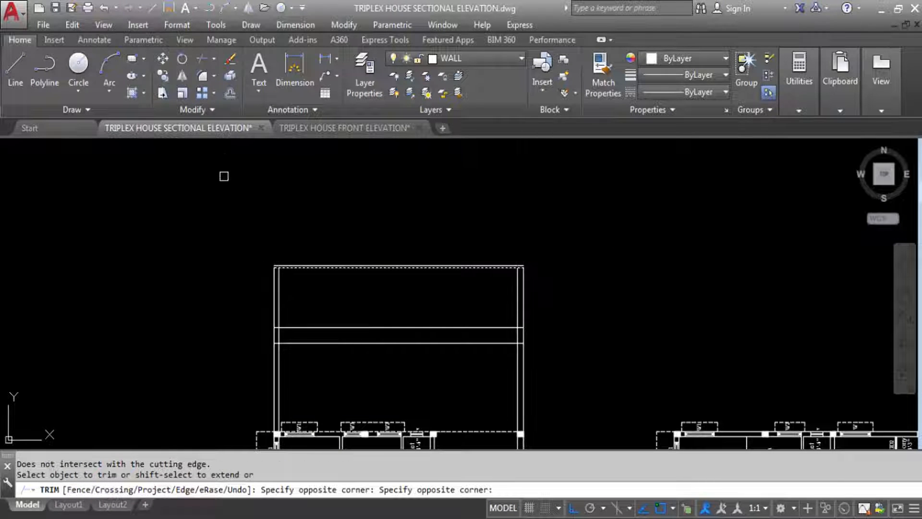
{"action": "key", "text": "Escape"}
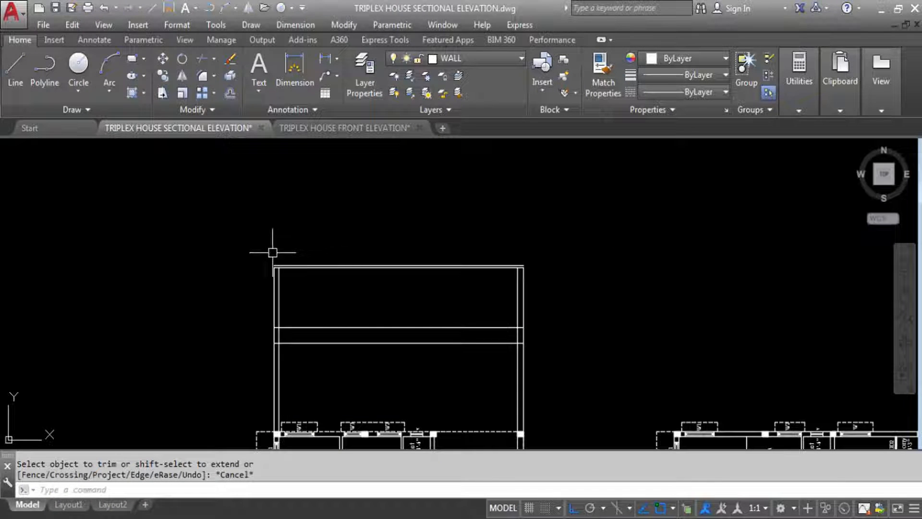
Extend the outermost vertical wall lines up to the roof slab's top line to close the slab's ends.
{"action": "type", "text": "ex"}
{"action": "scroll", "coordinate": [292, 262], "scroll_direction": "up", "scroll_amount": 2}
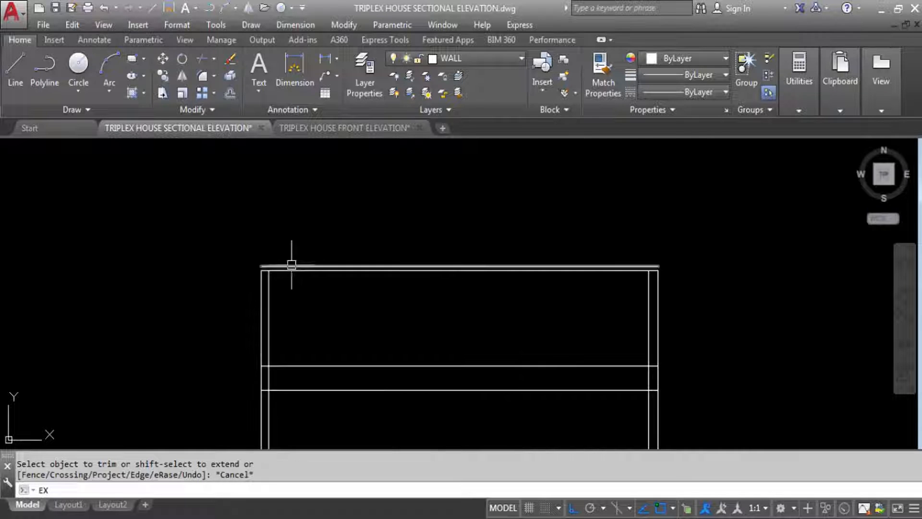
{"action": "key", "text": "Return"}
{"action": "left_click", "coordinate": [283, 269]}
{"action": "key", "text": "Return"}
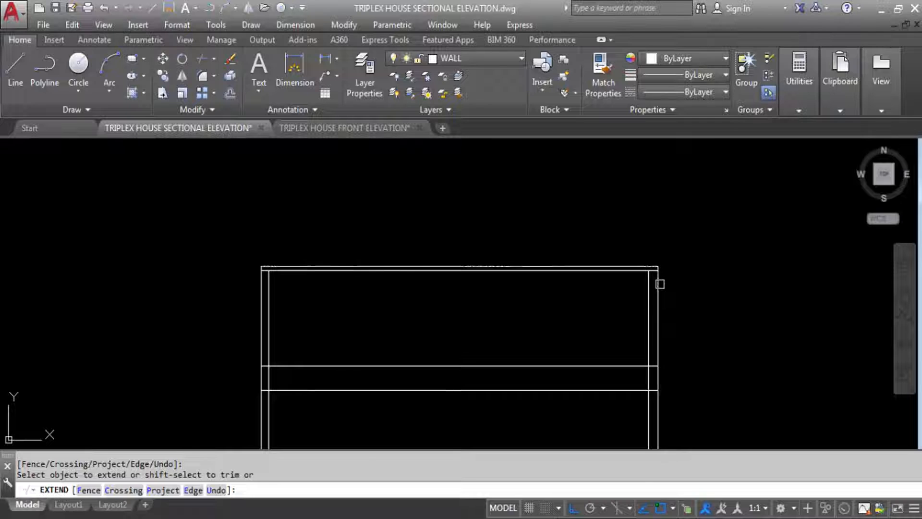
{"action": "key", "text": "Escape"}
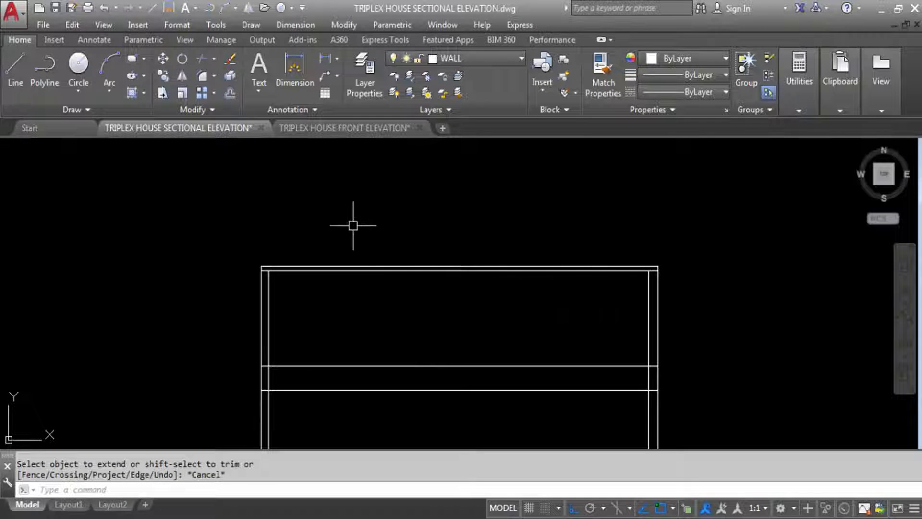
Trim the vertical wall lines below the section's lowest horizontal line on both sides.
{"action": "scroll", "coordinate": [353, 225], "scroll_direction": "down", "scroll_amount": 2}
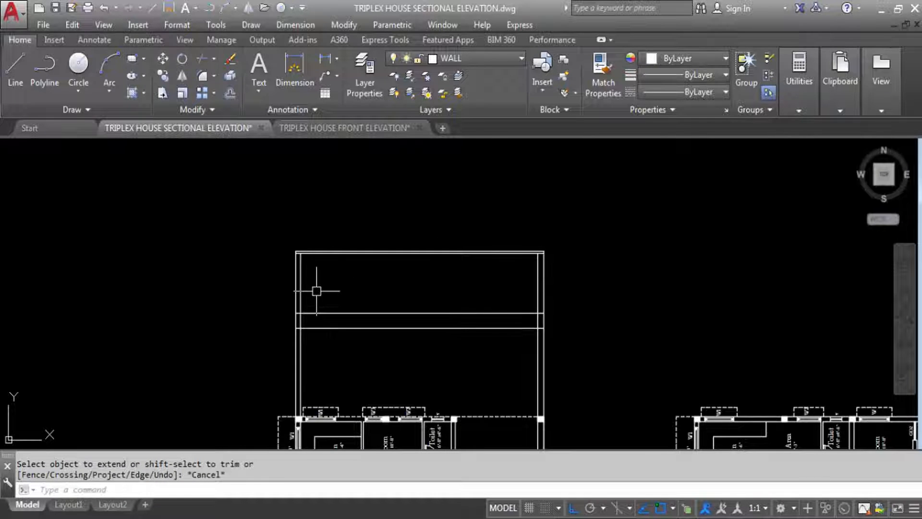
{"action": "middle_click_drag", "start_coordinate": [477, 298], "coordinate": [435, 251]}
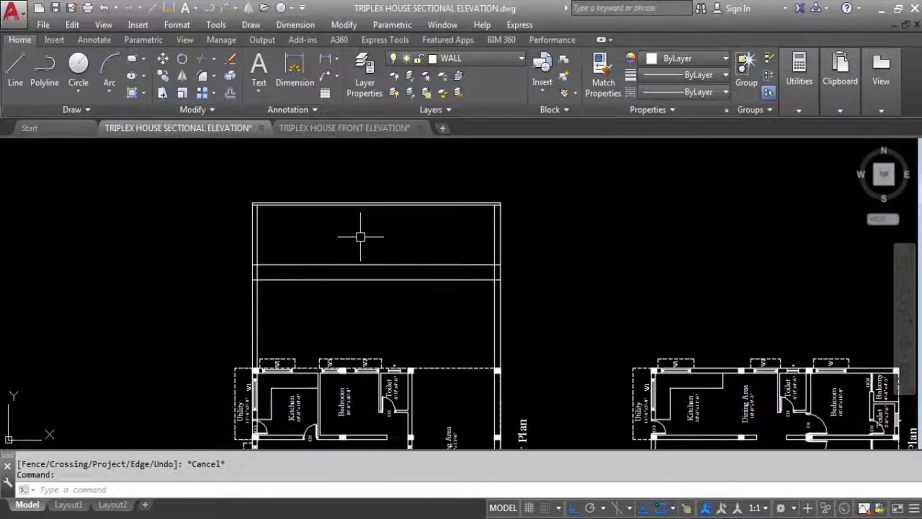
{"action": "key", "text": "Return"}
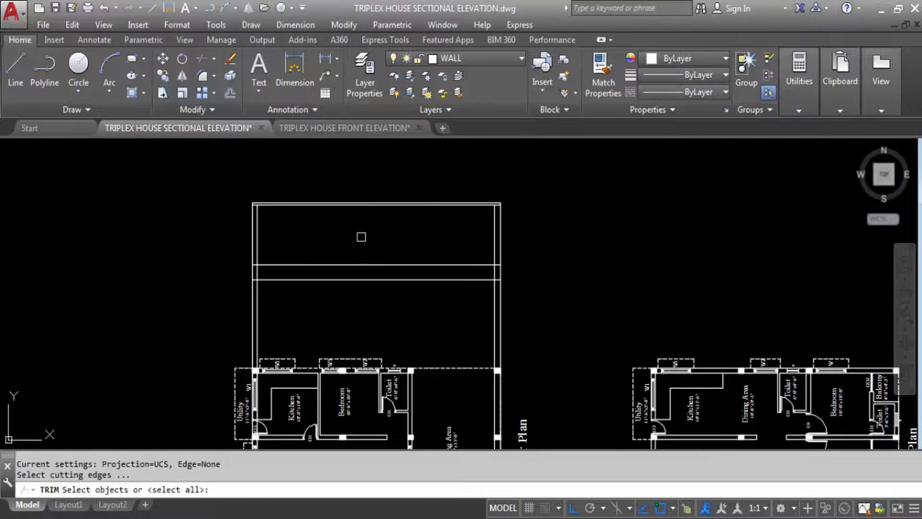
{"action": "left_click", "coordinate": [375, 279]}
{"action": "key", "text": "Return"}
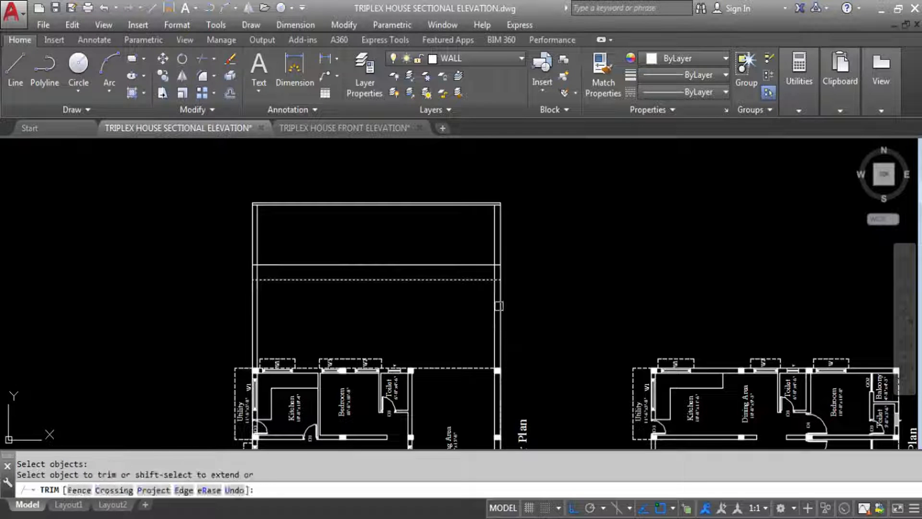
{"action": "left_click", "coordinate": [516, 309]}
{"action": "left_click", "coordinate": [207, 301]}
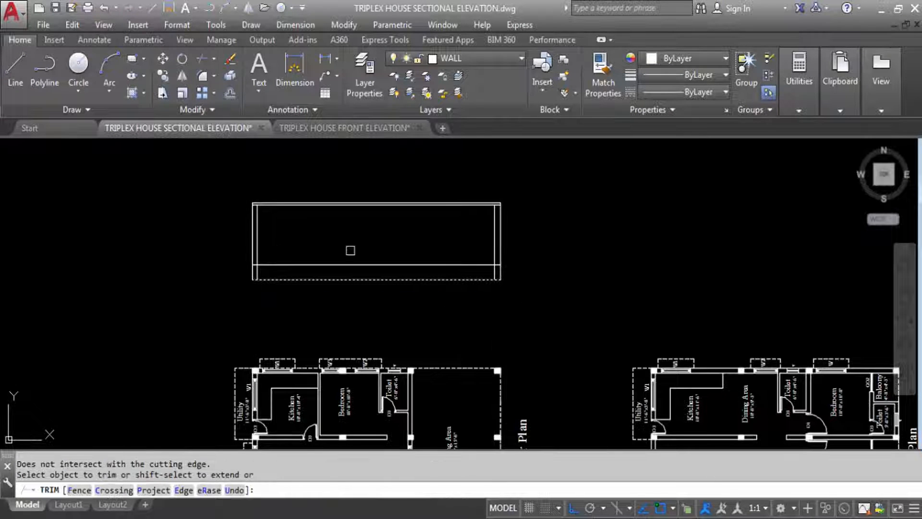
{"action": "key", "text": "Escape"}
Copy the door label D from the ground floor plan, paste it beside the section's lower right corner, and save the drawing.
{"action": "scroll", "coordinate": [477, 234], "scroll_direction": "down", "scroll_amount": 3}
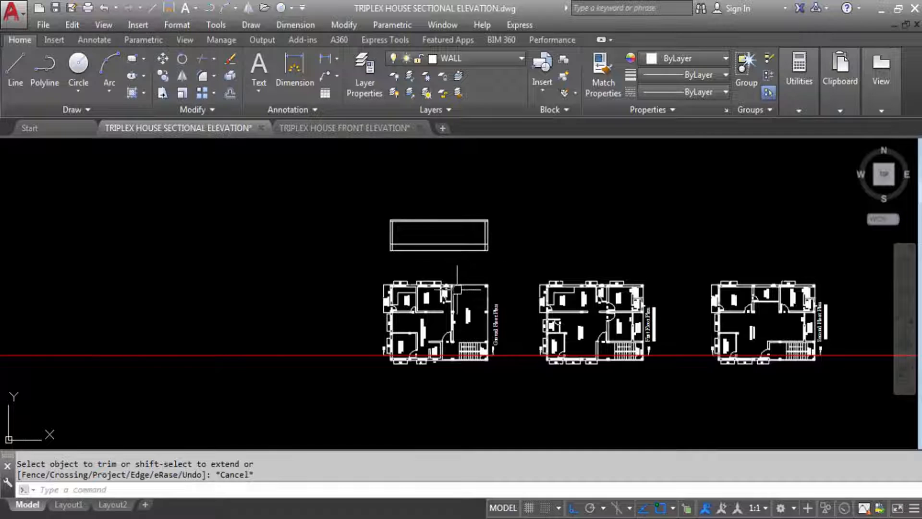
{"action": "scroll", "coordinate": [457, 289], "scroll_direction": "up", "scroll_amount": 6}
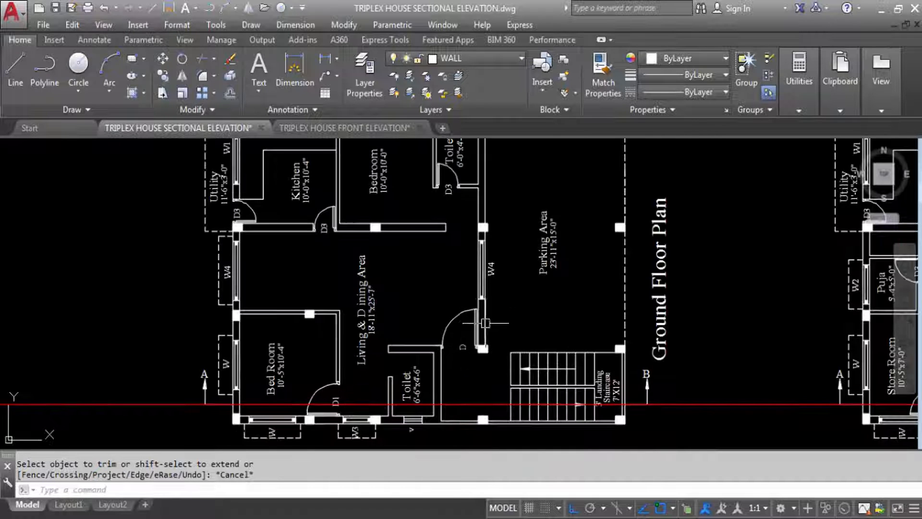
{"action": "left_click", "coordinate": [463, 348]}
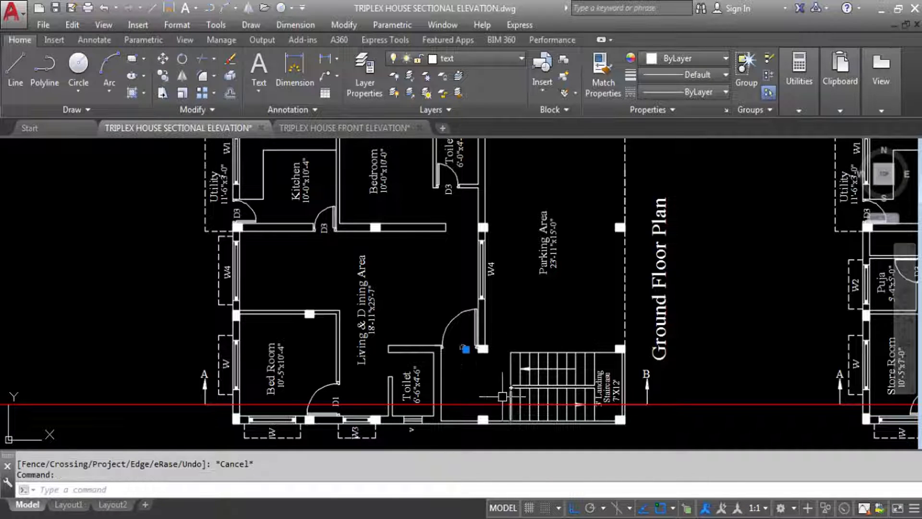
{"action": "key", "text": "ctrl+c"}
{"action": "key", "text": "ctrl+v"}
{"action": "scroll", "coordinate": [462, 336], "scroll_direction": "down", "scroll_amount": 5}
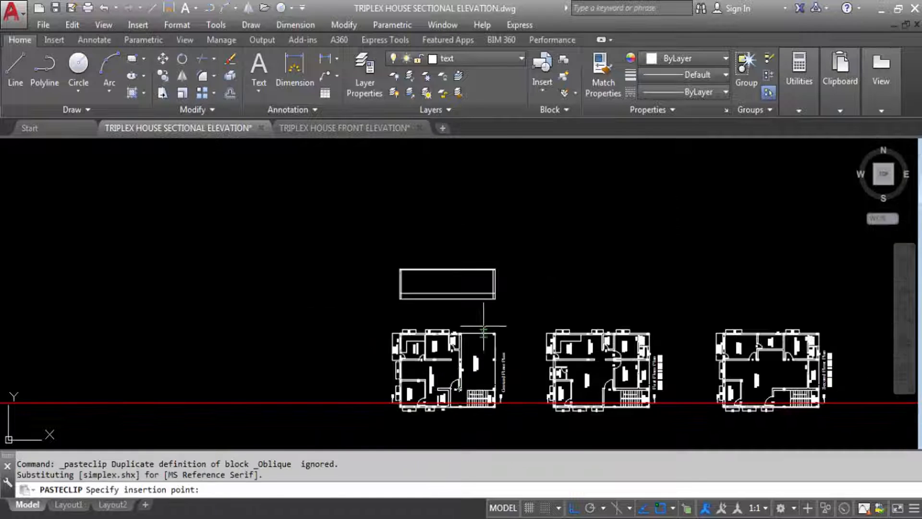
{"action": "scroll", "coordinate": [480, 303], "scroll_direction": "up", "scroll_amount": 8}
{"action": "left_click", "coordinate": [443, 279]}
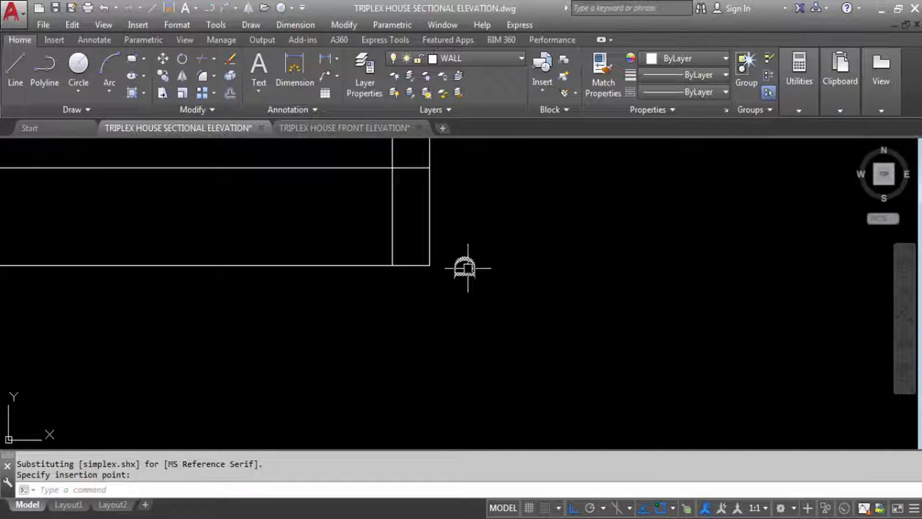
{"action": "key", "text": "ctrl+s"}
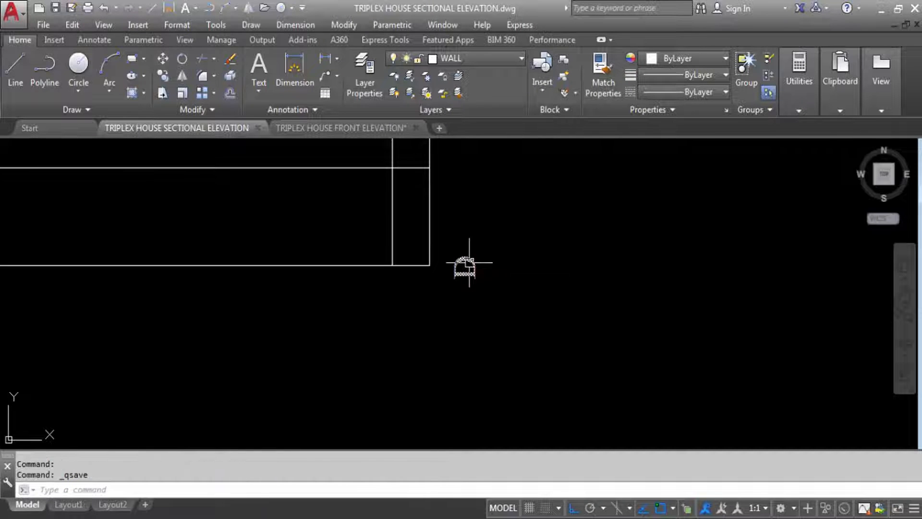
Set the rotation of the pasted D label to 0.
{"action": "left_click", "coordinate": [464, 267]}
{"action": "right_click", "coordinate": [462, 267]}
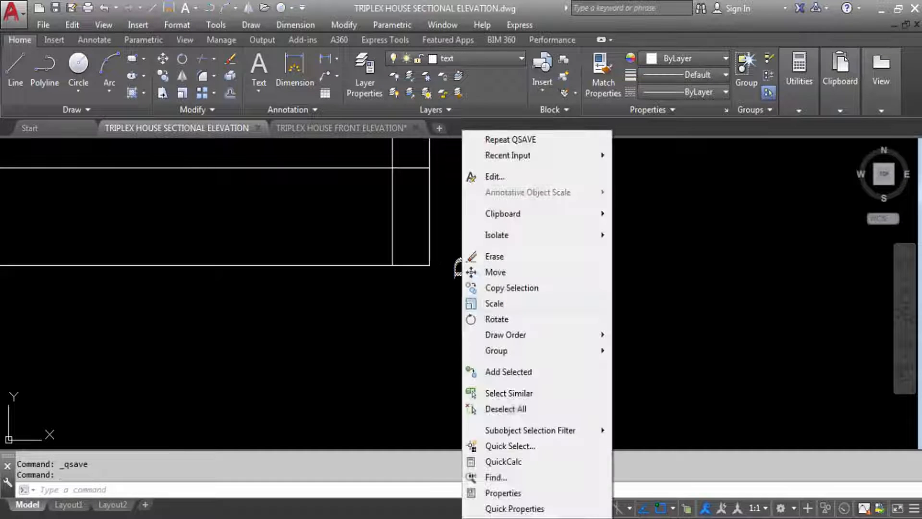
{"action": "left_click", "coordinate": [503, 493]}
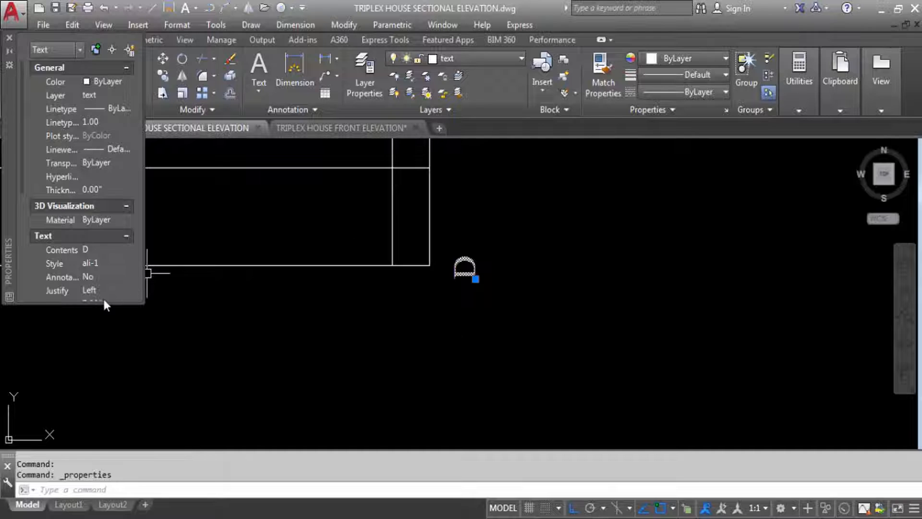
{"action": "scroll", "coordinate": [104, 305], "scroll_direction": "down", "scroll_amount": 2}
{"action": "left_click", "coordinate": [93, 291]}
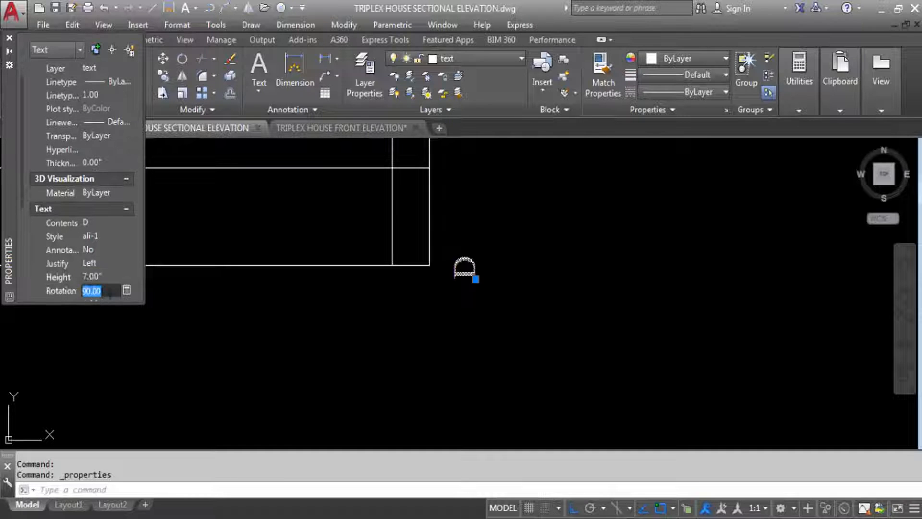
{"action": "key", "text": "Return"}
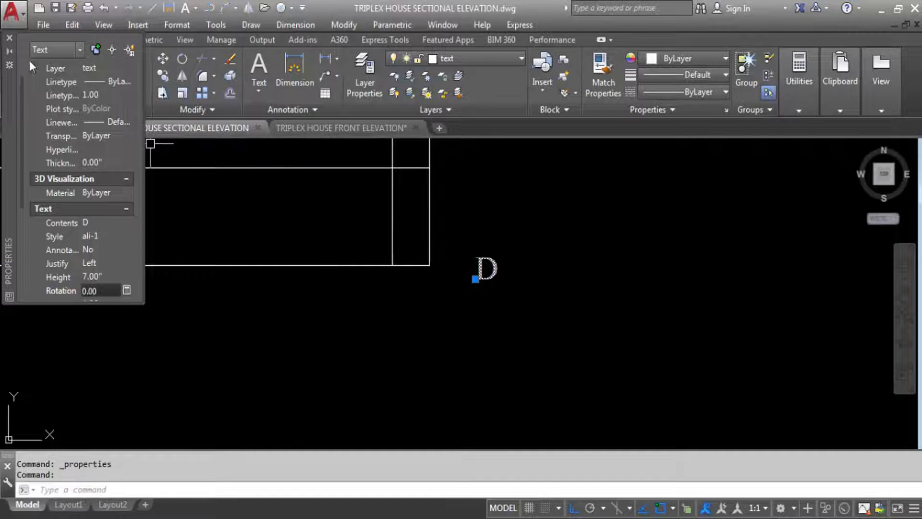
{"action": "left_click", "coordinate": [9, 38]}
Move the D label right next to the right end of the section's lowest horizontal line.
{"action": "left_click", "coordinate": [469, 240]}
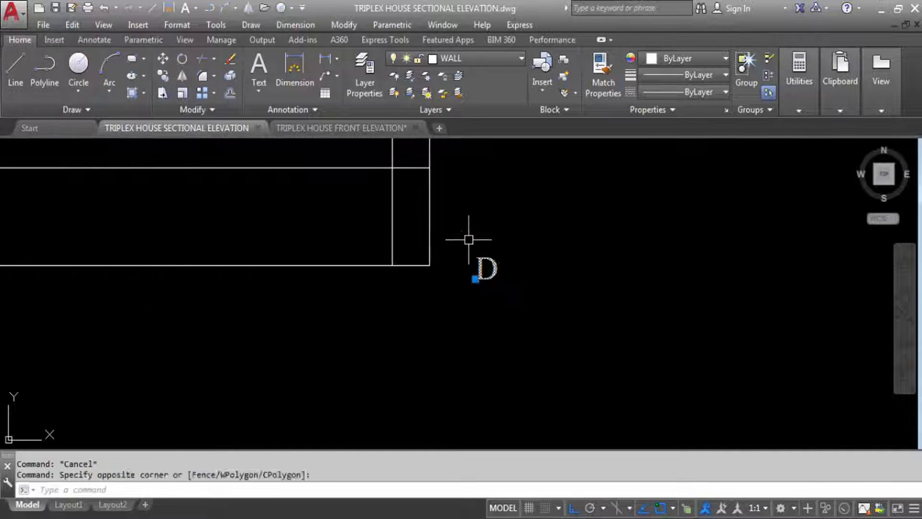
{"action": "left_click", "coordinate": [497, 293]}
{"action": "type", "text": "m"}
{"action": "key", "text": "Return"}
{"action": "left_click", "coordinate": [486, 265]}
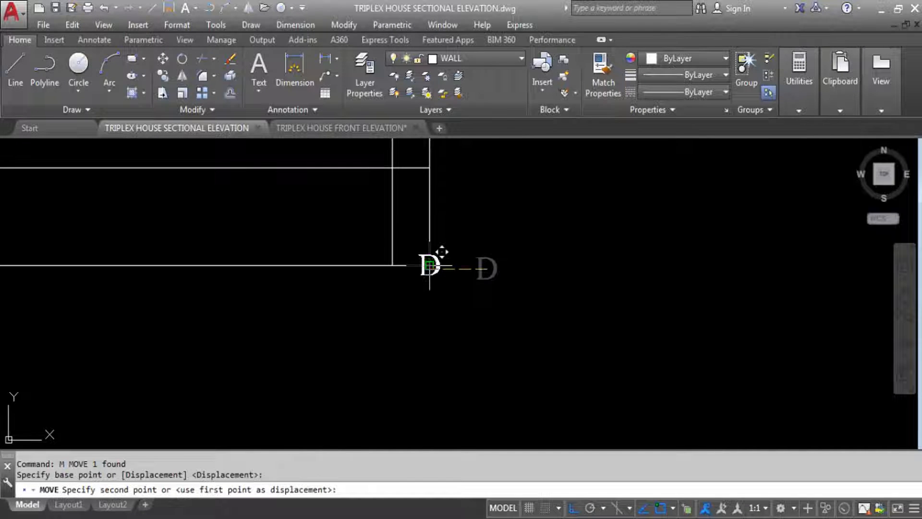
{"action": "scroll", "coordinate": [447, 264], "scroll_direction": "up", "scroll_amount": 1}
{"action": "left_click", "coordinate": [432, 264]}
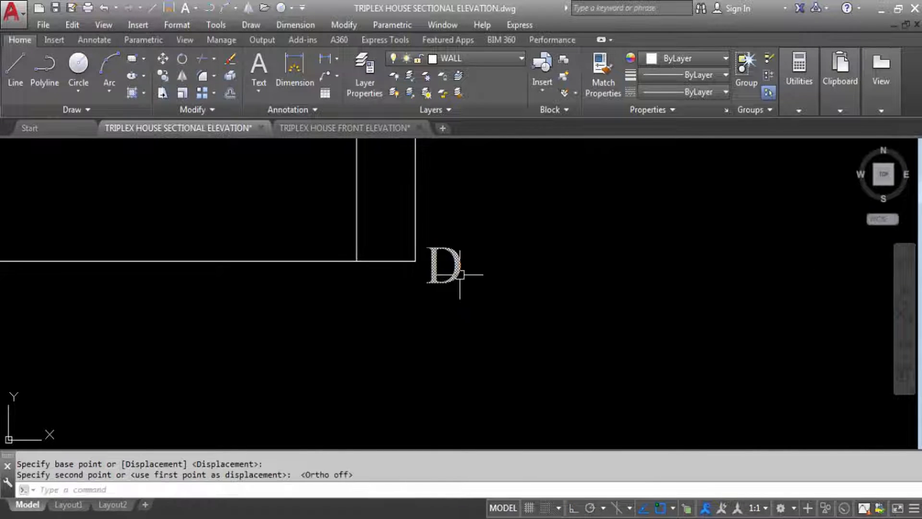
Change the D label's text to "G.L." to mark the ground level.
{"action": "double_click", "coordinate": [445, 266]}
{"action": "type", "text": "G"}
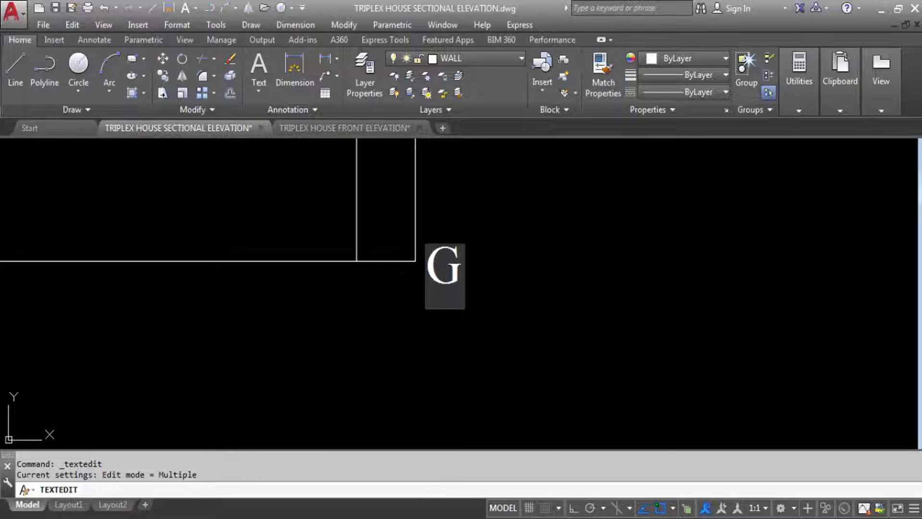
{"action": "type", "text": ".L."}
{"action": "left_click", "coordinate": [570, 314]}
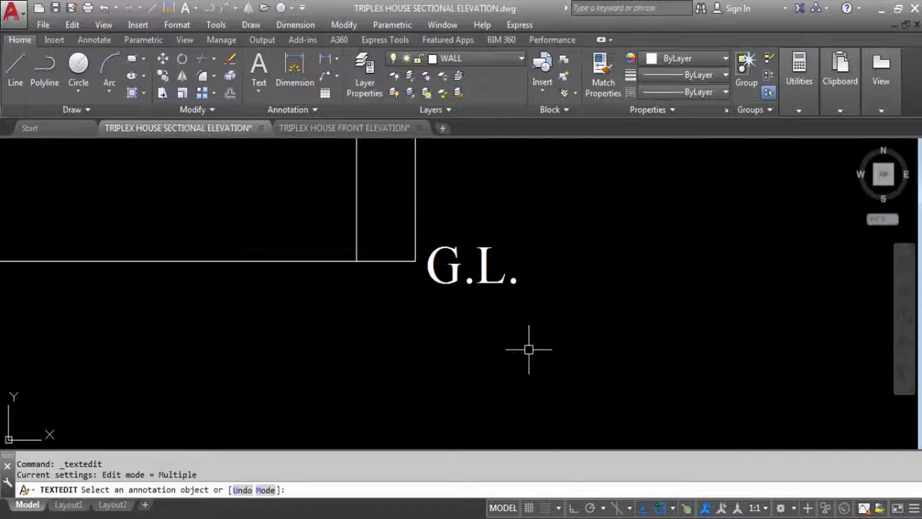
{"action": "scroll", "coordinate": [504, 323], "scroll_direction": "down", "scroll_amount": 4}
{"action": "key", "text": "Escape"}
Copy the G.L. label and paste it beside the right end of the floor line above.
{"action": "left_click", "coordinate": [505, 325]}
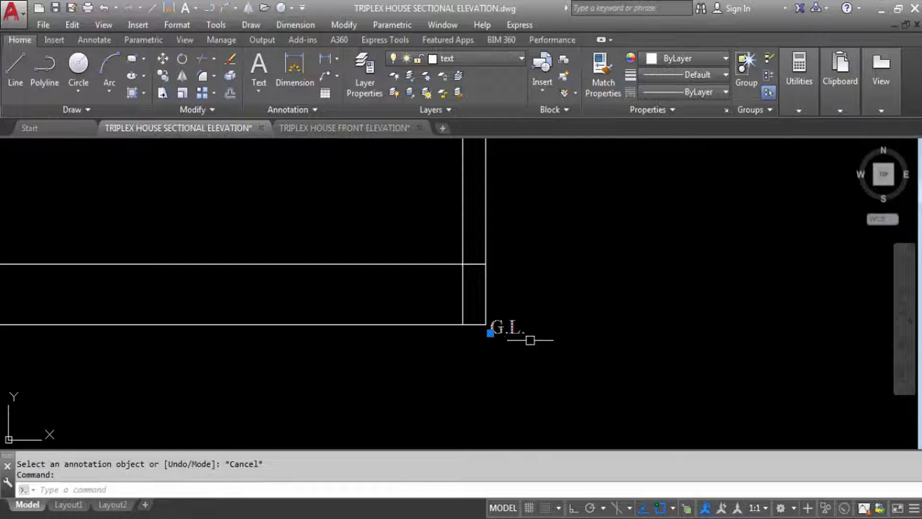
{"action": "key", "text": "ctrl+c"}
{"action": "key", "text": "ctrl+v"}
{"action": "scroll", "coordinate": [499, 247], "scroll_direction": "up", "scroll_amount": 4}
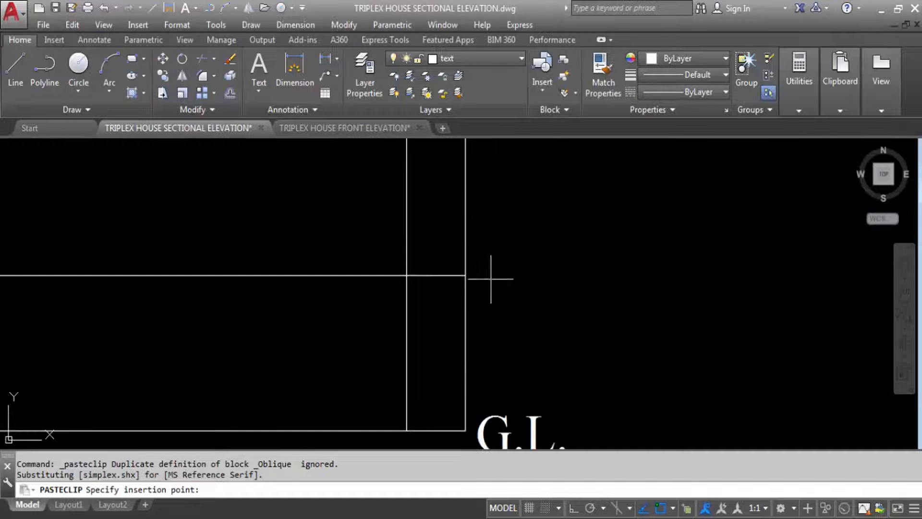
{"action": "left_click", "coordinate": [478, 302]}
Change the upper label's text to "F.F.L." to mark the finished floor level, and save the drawing.
{"action": "double_click", "coordinate": [512, 295]}
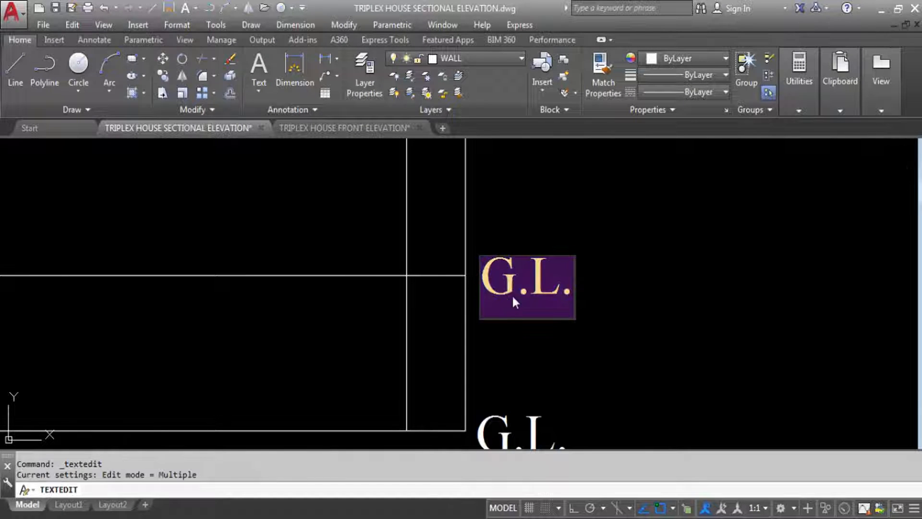
{"action": "left_click", "coordinate": [513, 294]}
{"action": "key", "text": "BackSpace"}
{"action": "type", "text": "F"}
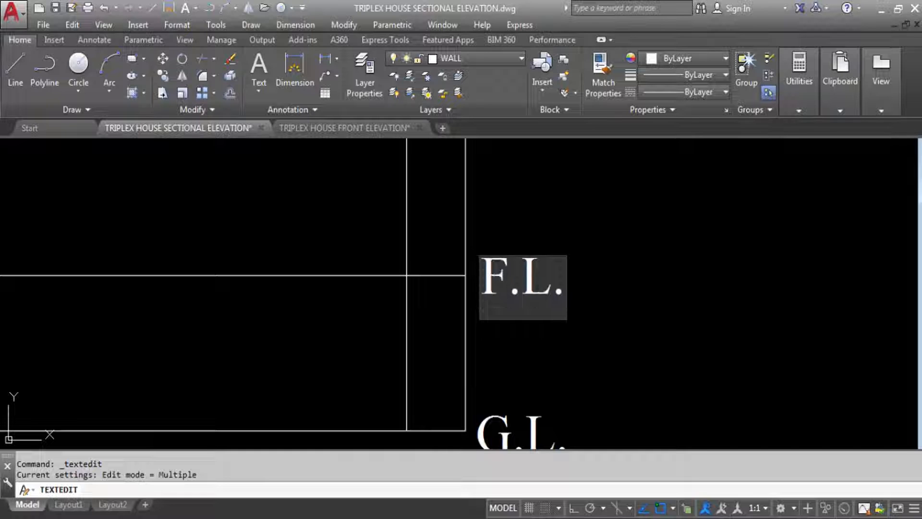
{"action": "left_click", "coordinate": [550, 283]}
{"action": "key", "text": "BackSpace"}
{"action": "type", "text": "F"}
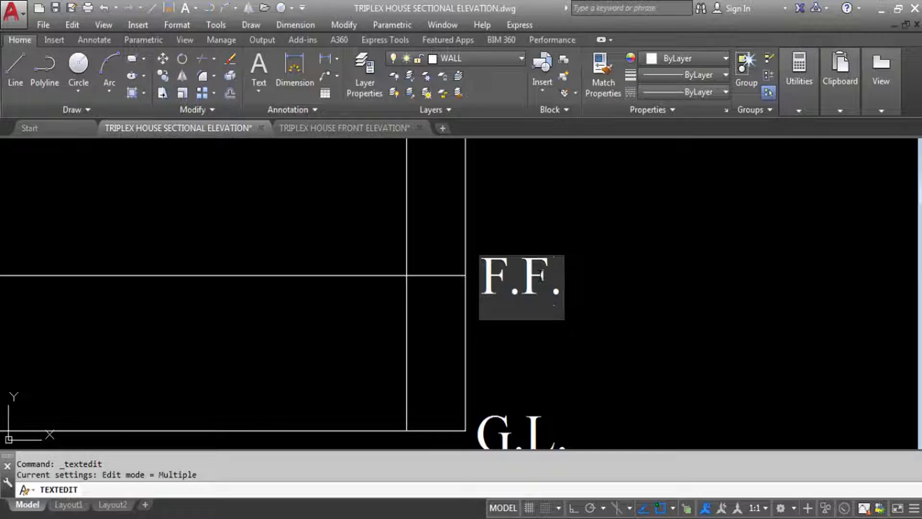
{"action": "type", "text": ".L."}
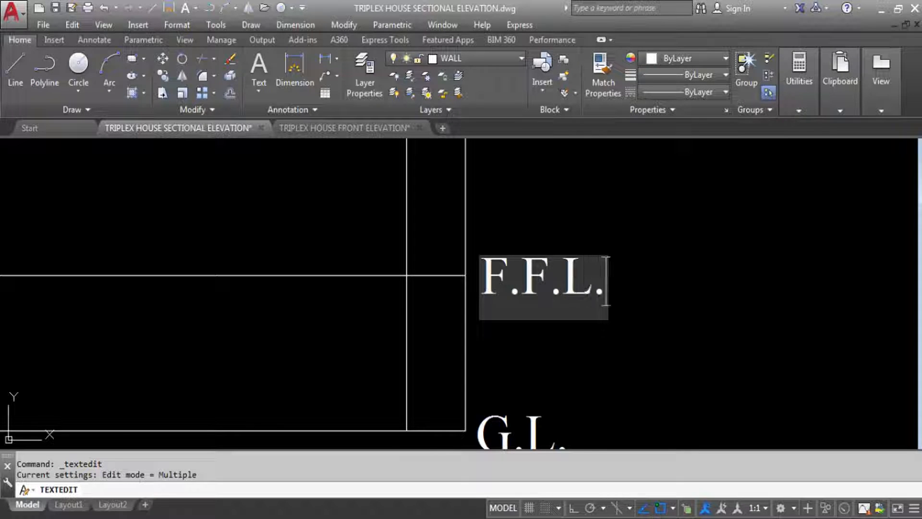
{"action": "left_click", "coordinate": [541, 243]}
{"action": "scroll", "coordinate": [542, 245], "scroll_direction": "down", "scroll_amount": 2}
{"action": "key", "text": "Escape"}
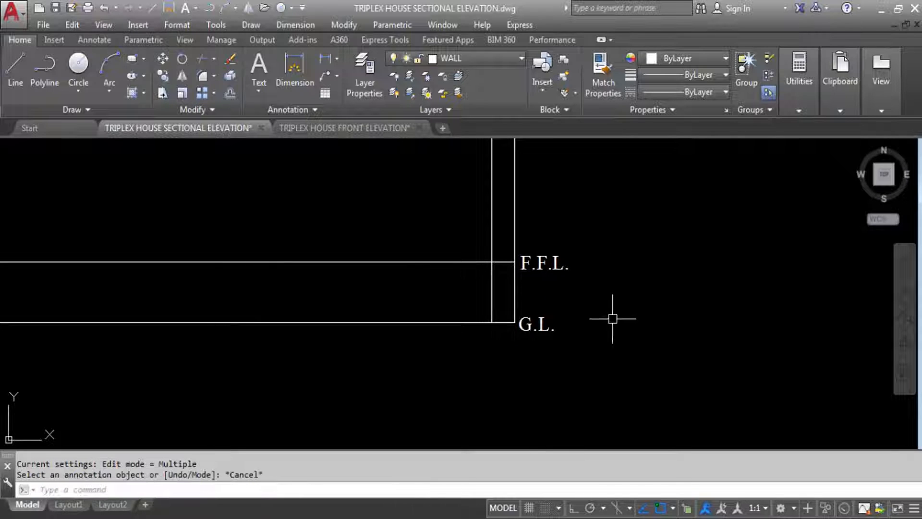
{"action": "key", "text": "ctrl+s"}
Measure the vertical height between the F.F.L. line and the top slab line with a linear dimension.
{"action": "scroll", "coordinate": [603, 315], "scroll_direction": "down", "scroll_amount": 4}
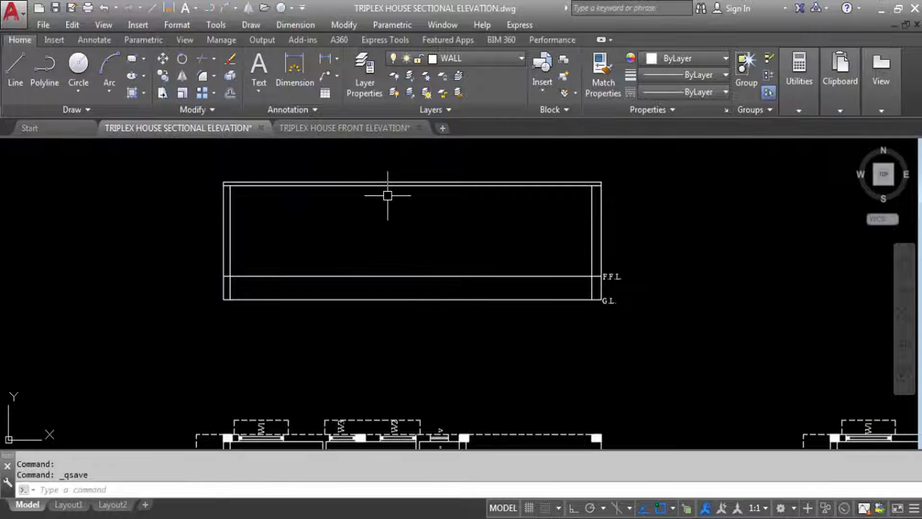
{"action": "left_click", "coordinate": [325, 58]}
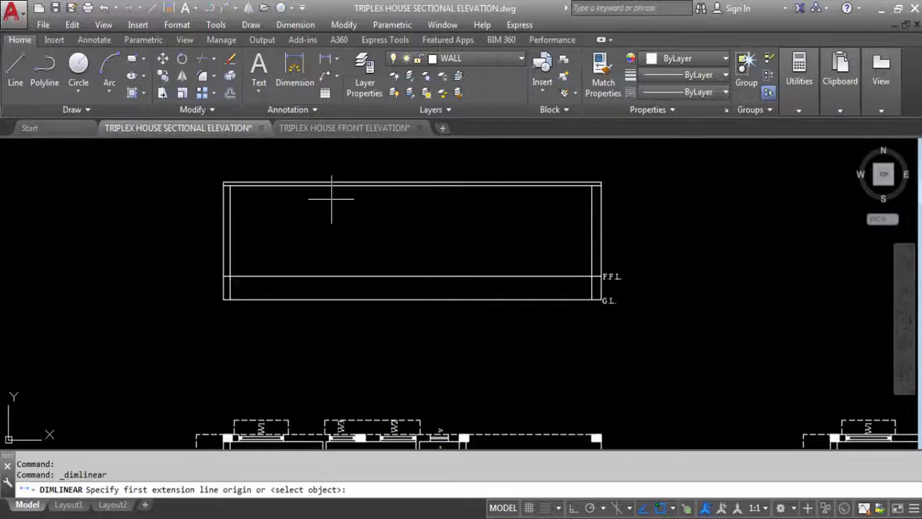
{"action": "scroll", "coordinate": [331, 187], "scroll_direction": "up", "scroll_amount": 2}
{"action": "left_click", "coordinate": [334, 172]}
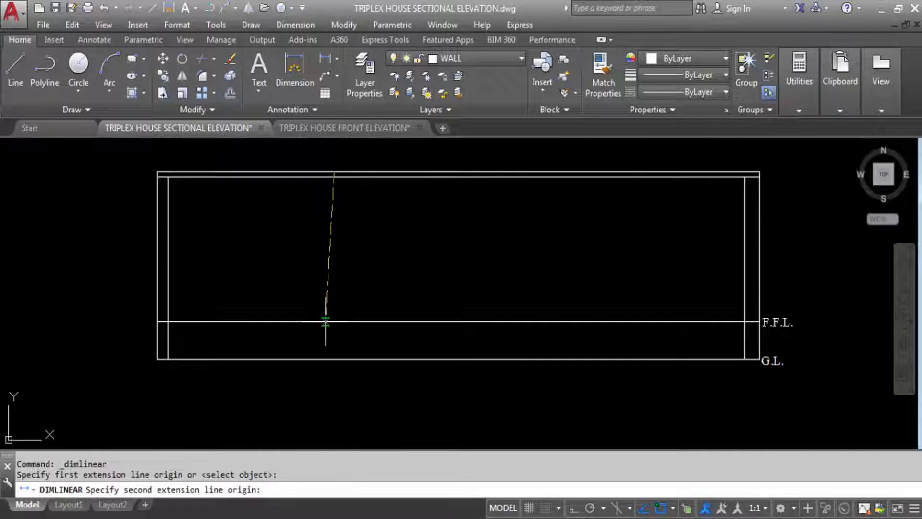
{"action": "key", "text": "F8"}
{"action": "left_click", "coordinate": [340, 321]}
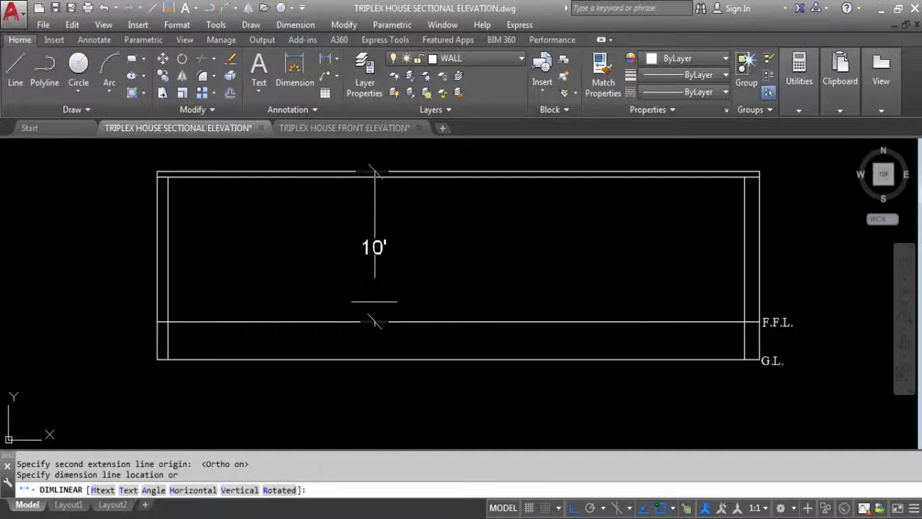
{"action": "key", "text": "Escape"}
Measure the height between the F.F.L. and G.L. lines with a linear dimension.
{"action": "key", "text": "Return"}
{"action": "left_click", "coordinate": [375, 321]}
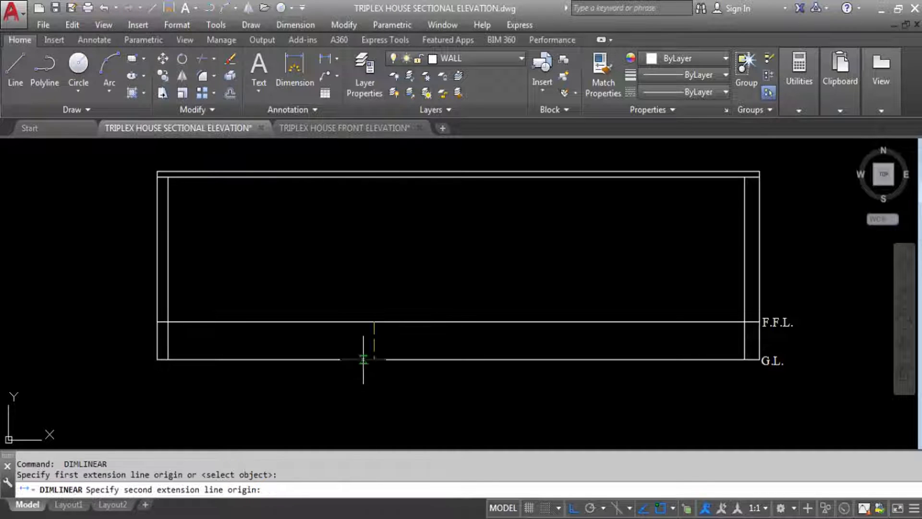
{"action": "left_click", "coordinate": [375, 359]}
{"action": "key", "text": "Escape"}
{"action": "scroll", "coordinate": [386, 287], "scroll_direction": "down", "scroll_amount": 5}
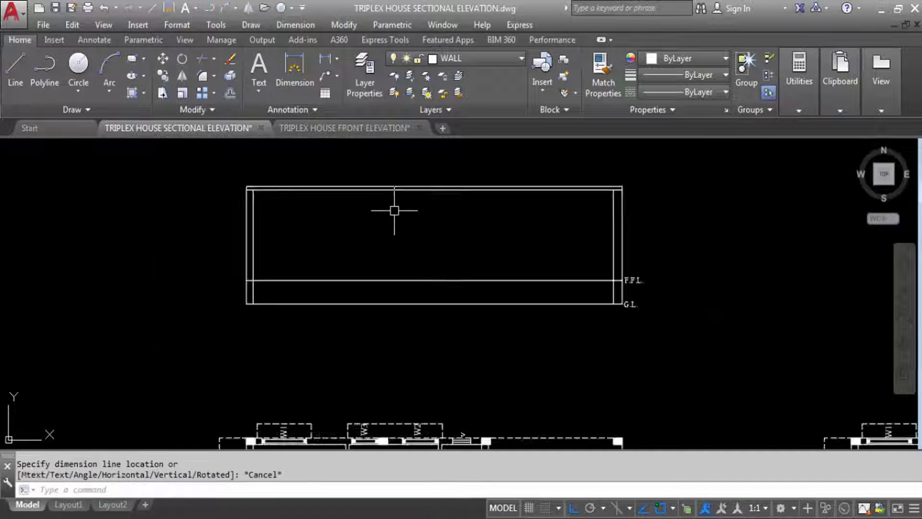
Examine the walls, openings and staircase that section line A–B crosses on the ground floor plan, and compare with the section outline.
{"action": "scroll", "coordinate": [378, 192], "scroll_direction": "down", "scroll_amount": 4}
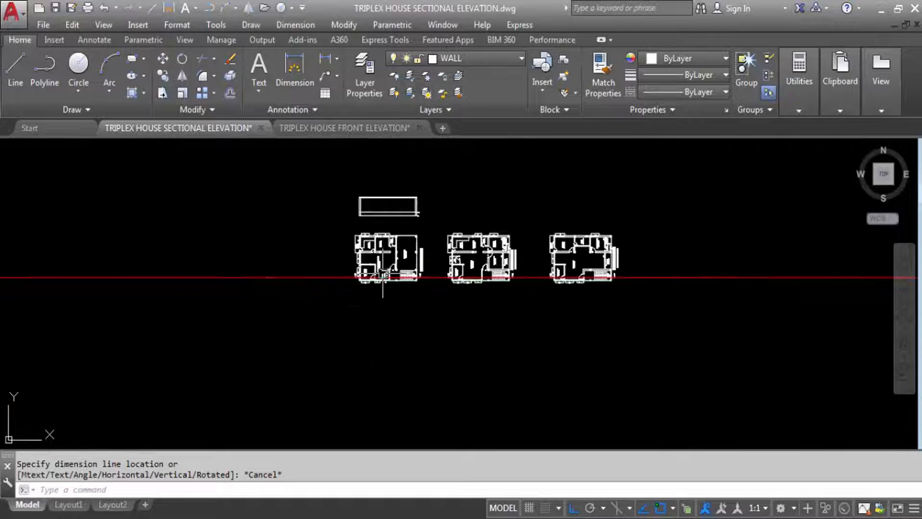
{"action": "scroll", "coordinate": [264, 267], "scroll_direction": "up", "scroll_amount": 10}
{"action": "scroll", "coordinate": [263, 272], "scroll_direction": "up", "scroll_amount": 2}
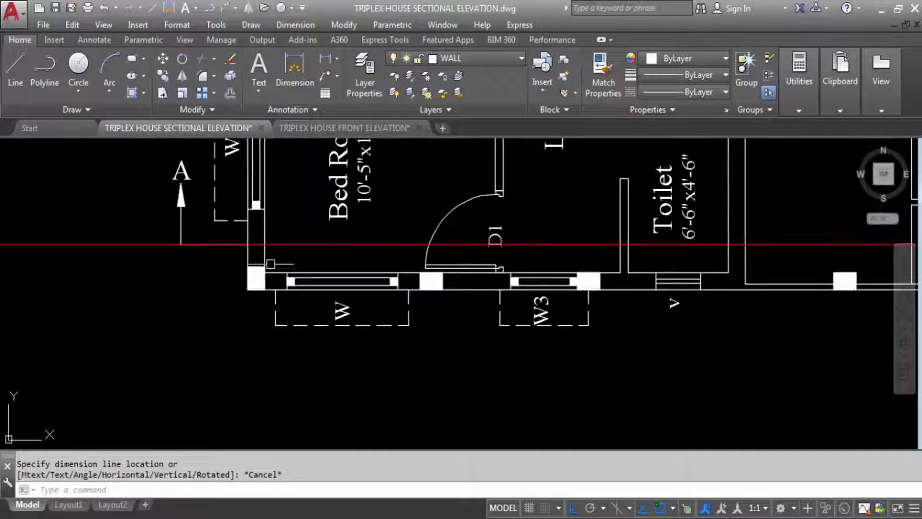
{"action": "scroll", "coordinate": [311, 267], "scroll_direction": "down", "scroll_amount": 4}
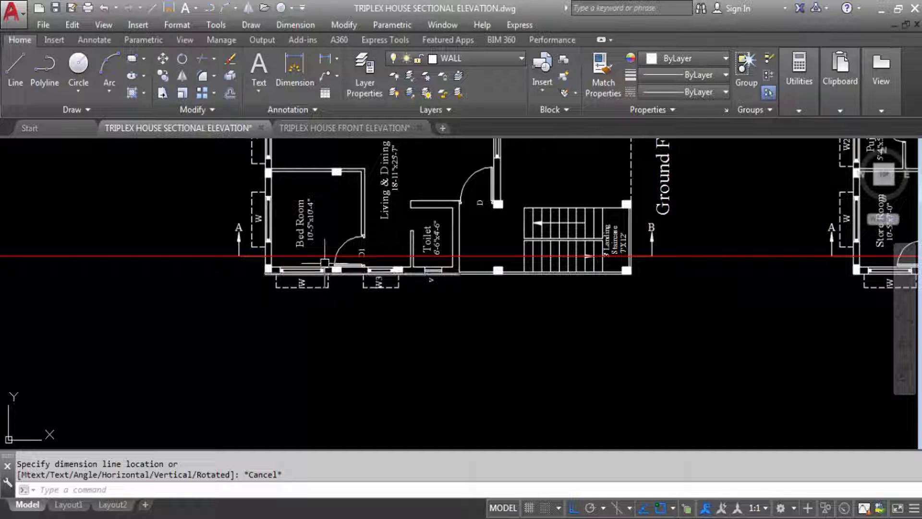
{"action": "scroll", "coordinate": [238, 228], "scroll_direction": "up", "scroll_amount": 4}
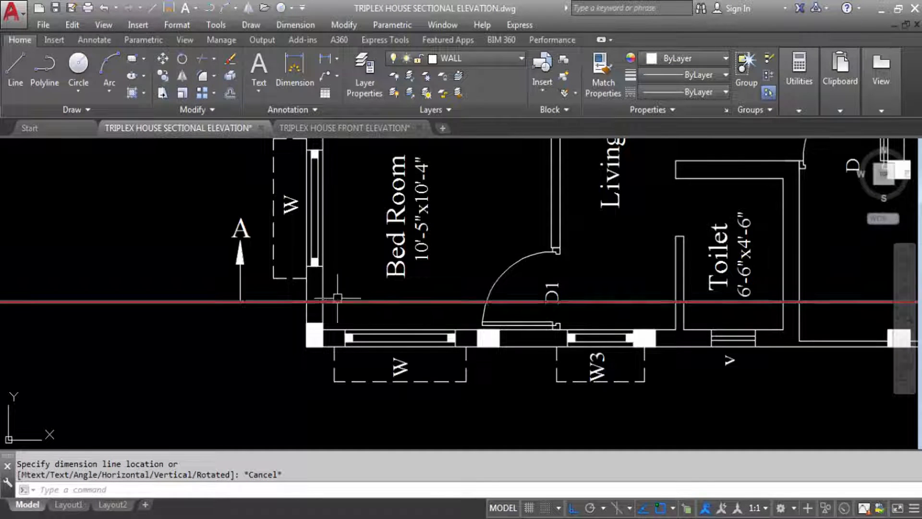
{"action": "scroll", "coordinate": [244, 315], "scroll_direction": "down", "scroll_amount": 4}
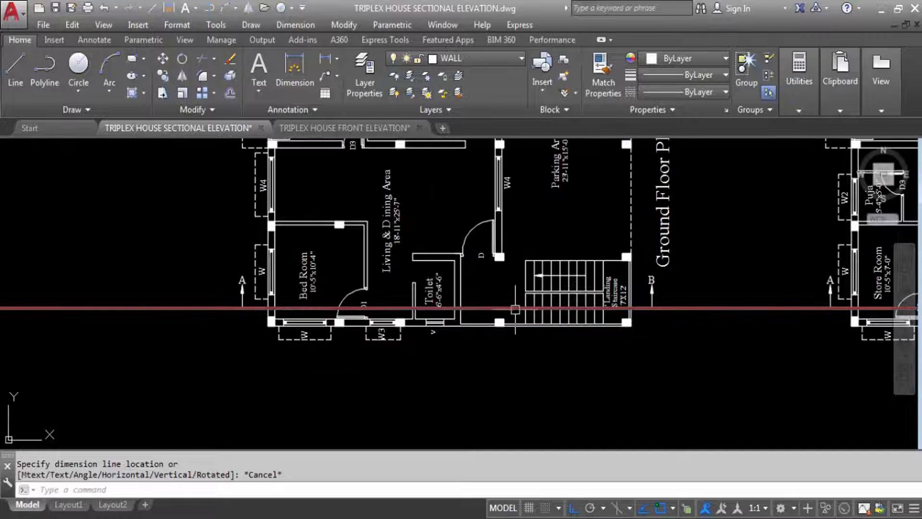
{"action": "scroll", "coordinate": [652, 289], "scroll_direction": "up", "scroll_amount": 2}
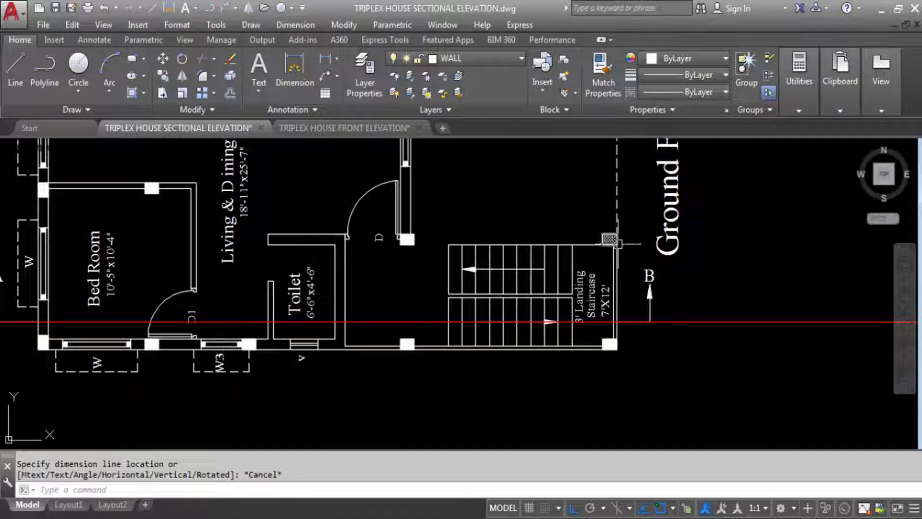
{"action": "scroll", "coordinate": [601, 369], "scroll_direction": "down", "scroll_amount": 6}
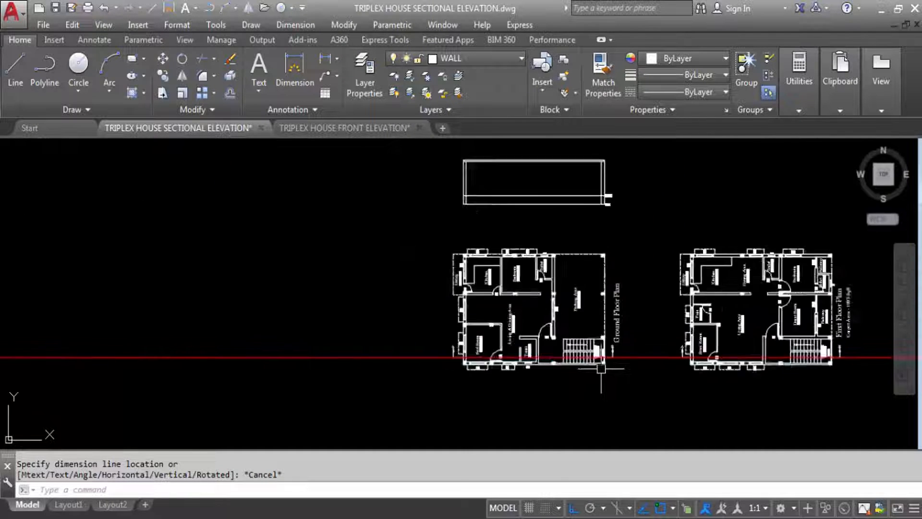
{"action": "scroll", "coordinate": [612, 241], "scroll_direction": "down", "scroll_amount": 2}
{"action": "scroll", "coordinate": [610, 259], "scroll_direction": "up", "scroll_amount": 8}
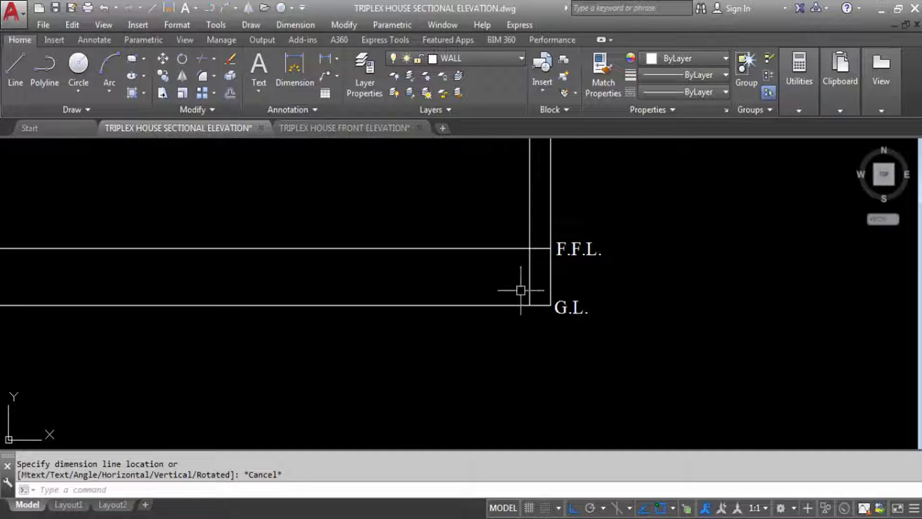
Save the drawing and offset the section's right outer wall line 6" outward.
{"action": "key", "text": "ctrl+s"}
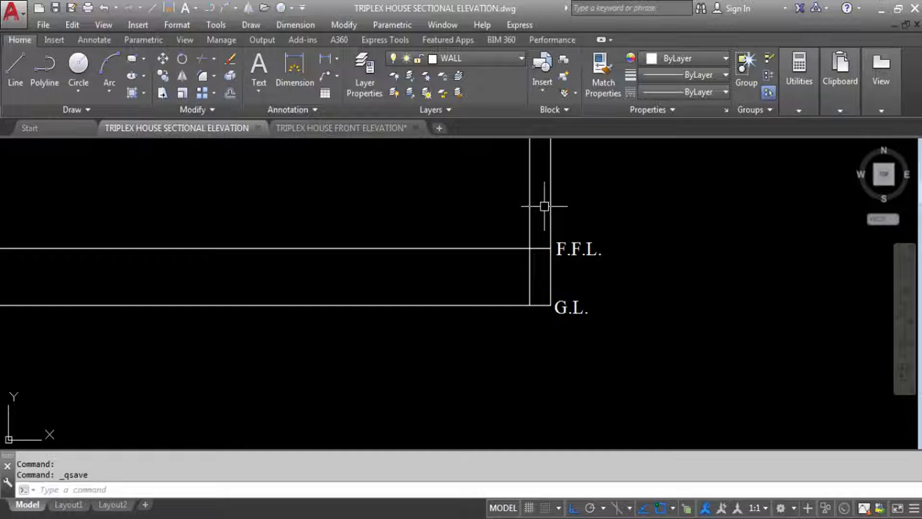
{"action": "key", "text": "Return"}
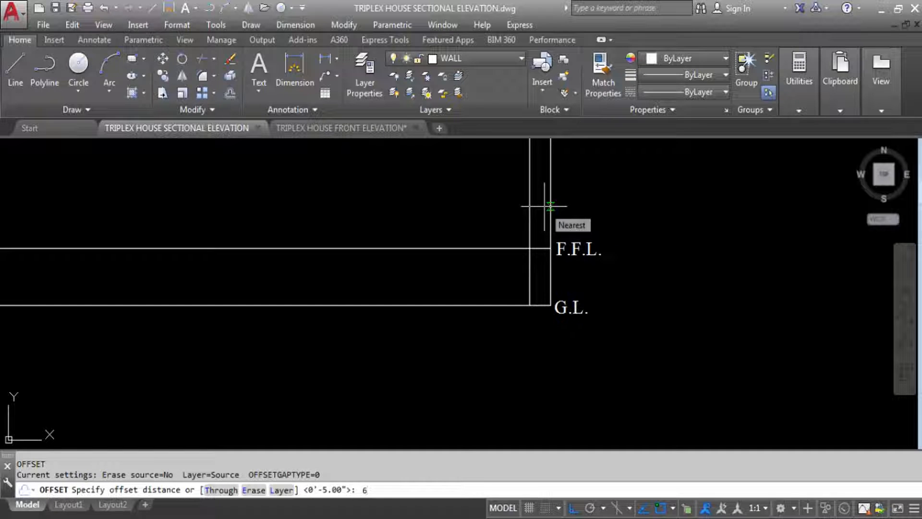
{"action": "key", "text": "Return"}
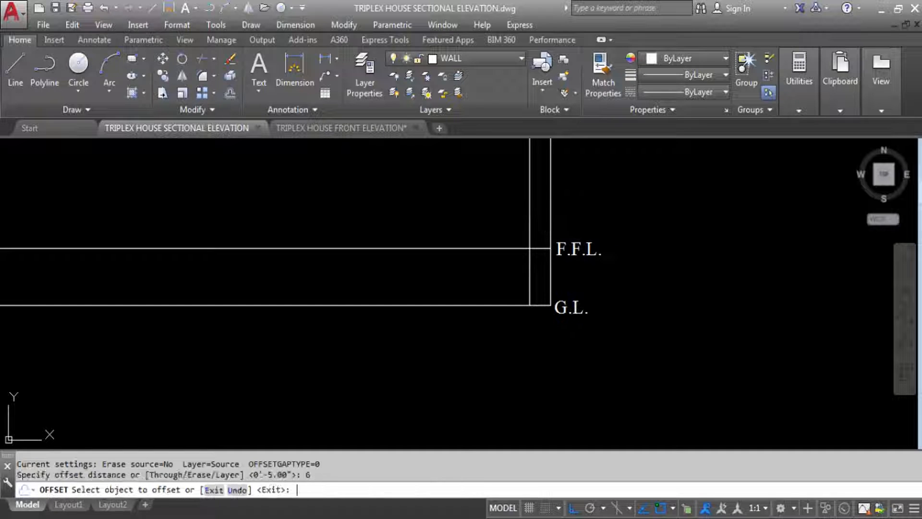
{"action": "left_click", "coordinate": [551, 209]}
{"action": "left_click", "coordinate": [670, 216]}
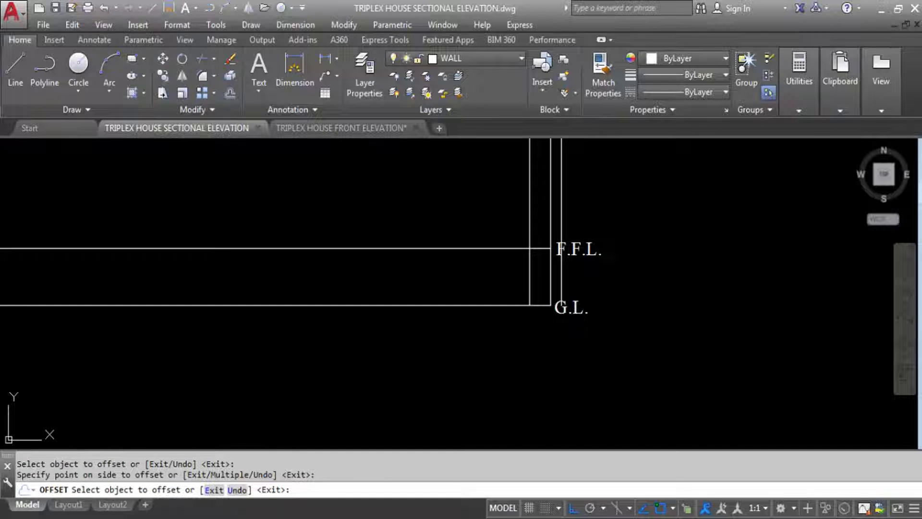
{"action": "key", "text": "Escape"}
{"action": "key", "text": "Return"}
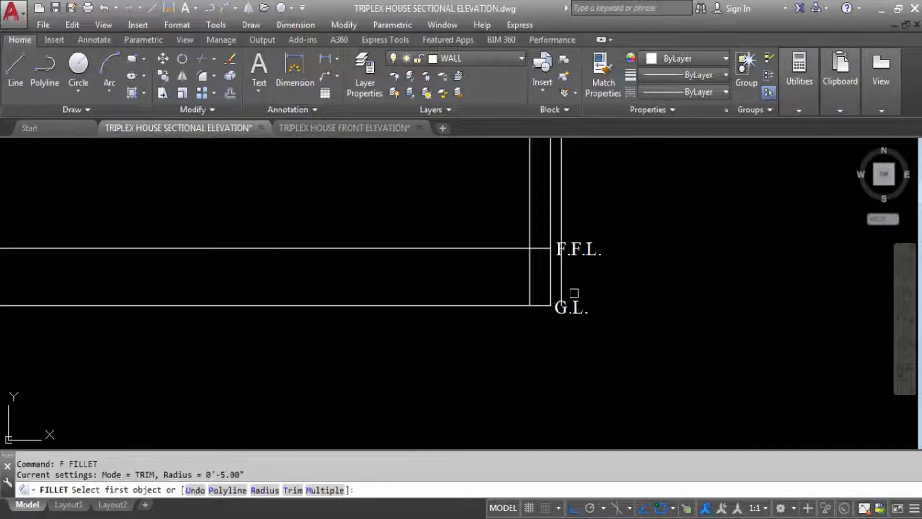
{"action": "type", "text": "R"}
{"action": "key", "text": "Return"}
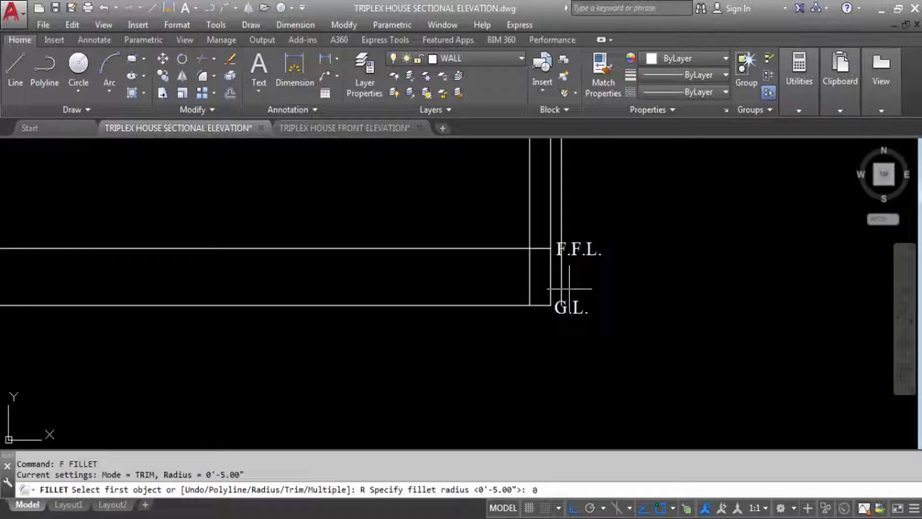
{"action": "key", "text": "Return"}
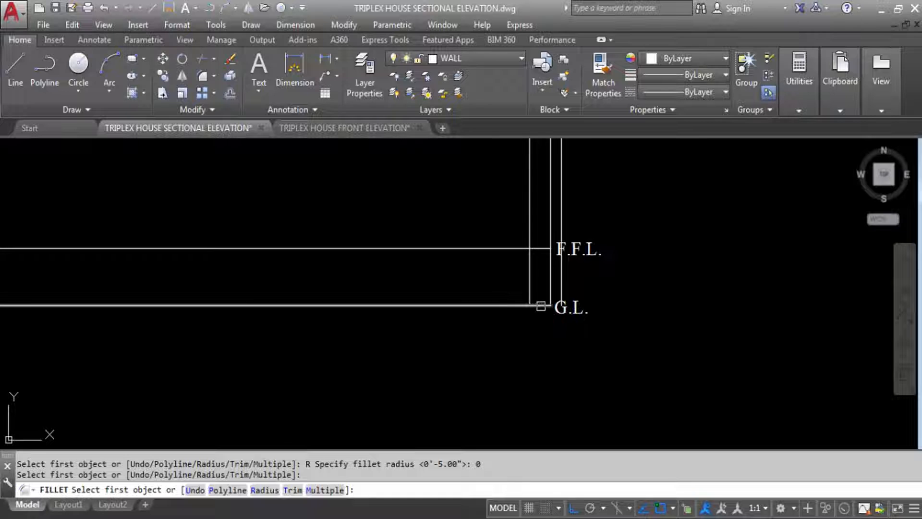
{"action": "key", "text": "Escape"}
Join the offset line to the right end of the ground line with a 0-radius fillet.
{"action": "type", "text": "F"}
{"action": "key", "text": "Return"}
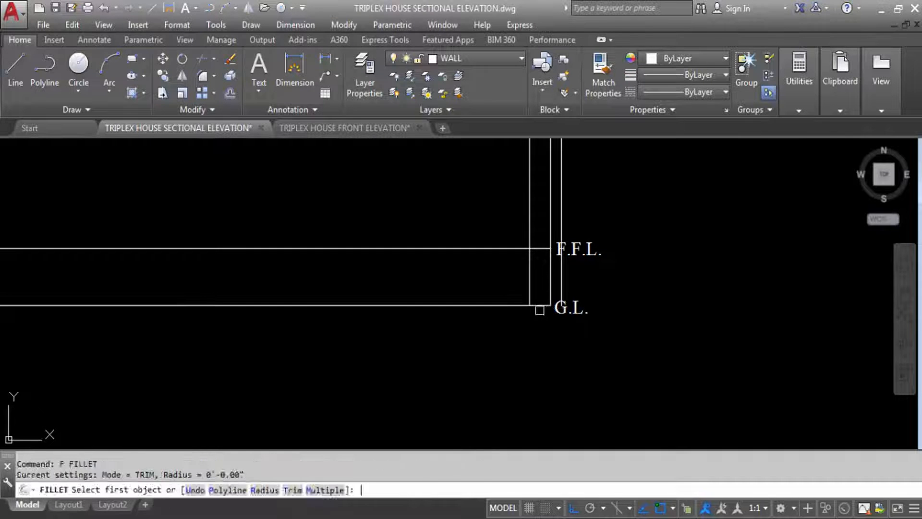
{"action": "key", "text": "Return"}
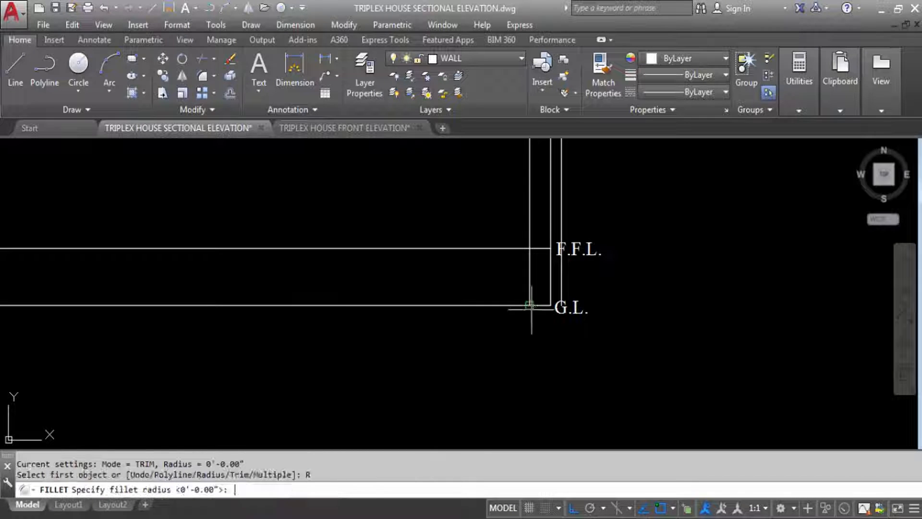
{"action": "type", "text": "0"}
{"action": "key", "text": "Return"}
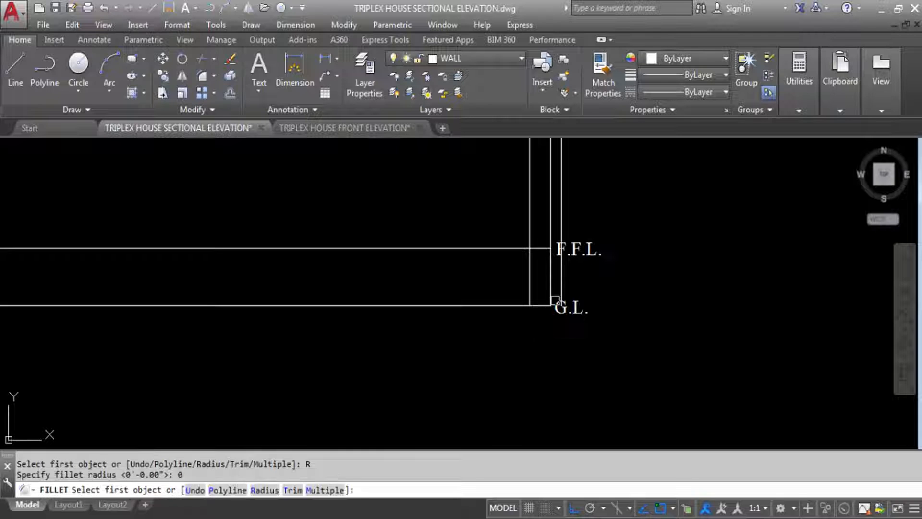
{"action": "left_click", "coordinate": [561, 286]}
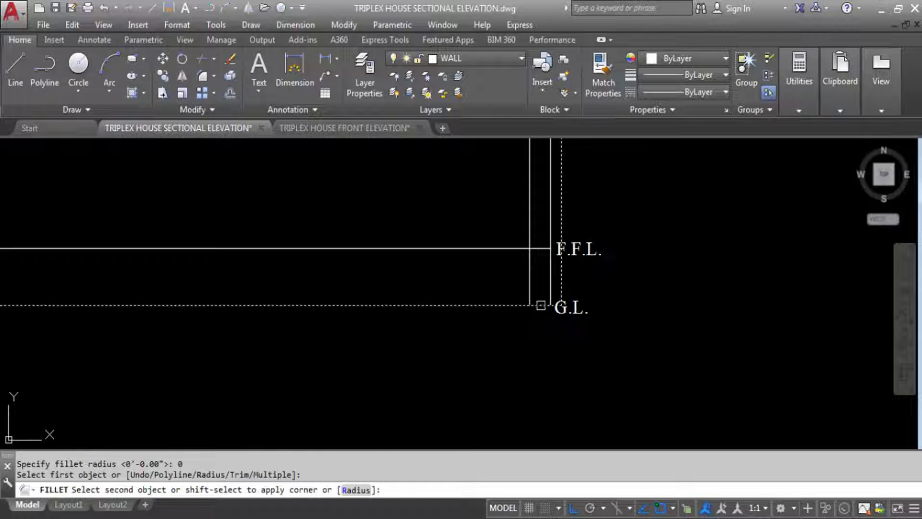
{"action": "left_click", "coordinate": [541, 305]}
Fillet the F.F.L. line with the offset line at radius 0, keeping only the offset line's part between F.F.L. and G.L.
{"action": "scroll", "coordinate": [576, 226], "scroll_direction": "up", "scroll_amount": 2}
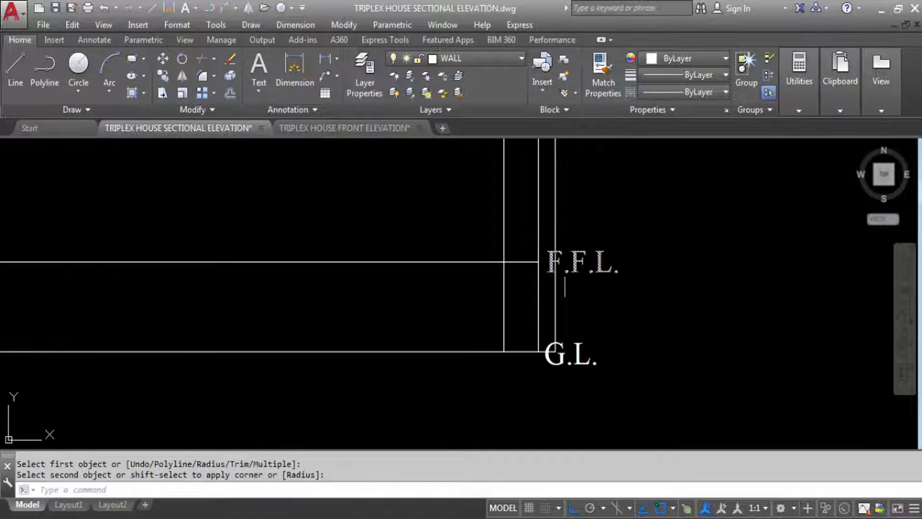
{"action": "key", "text": "Return"}
{"action": "left_click", "coordinate": [526, 262]}
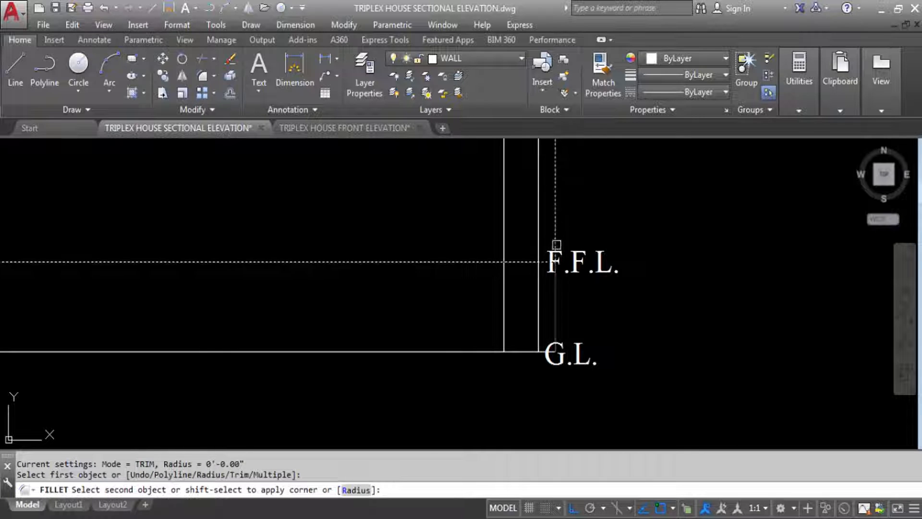
{"action": "left_click", "coordinate": [556, 295]}
{"action": "scroll", "coordinate": [559, 298], "scroll_direction": "down", "scroll_amount": 3}
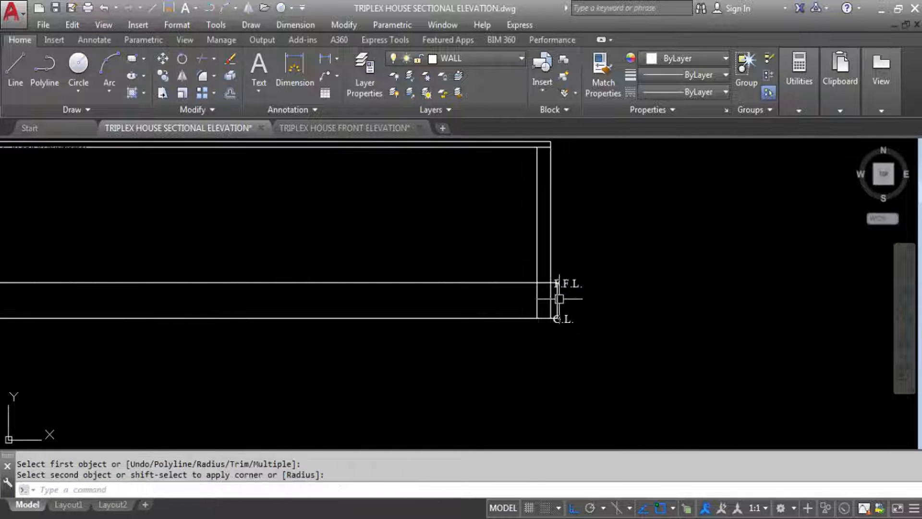
{"action": "scroll", "coordinate": [584, 332], "scroll_direction": "down", "scroll_amount": 2}
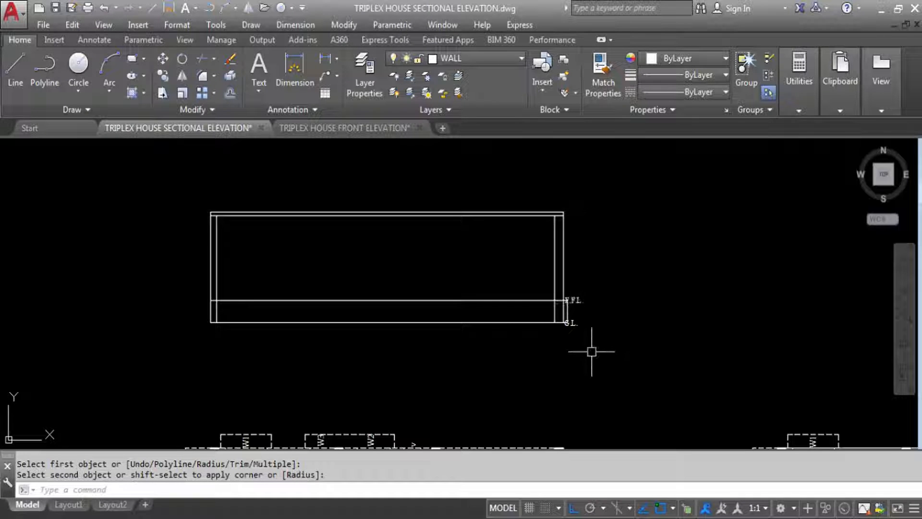
{"action": "scroll", "coordinate": [567, 320], "scroll_direction": "up", "scroll_amount": 3}
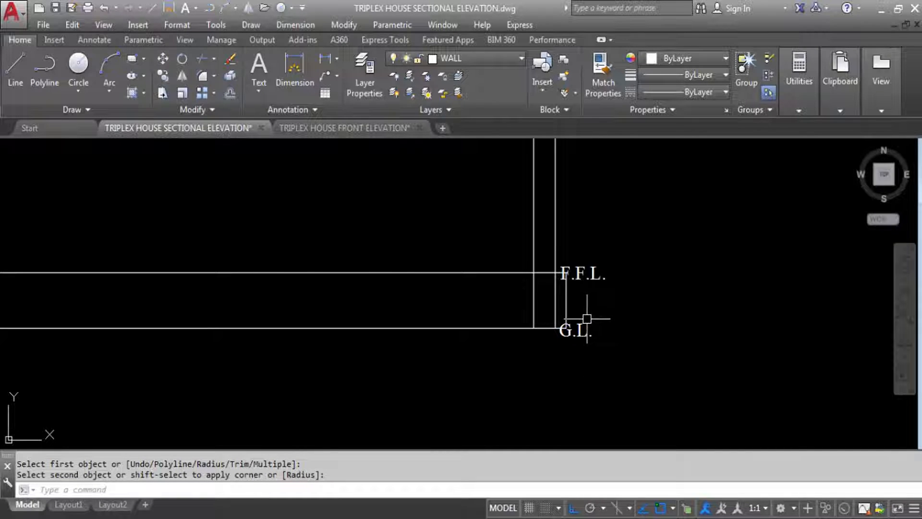
{"action": "scroll", "coordinate": [586, 317], "scroll_direction": "down", "scroll_amount": 3}
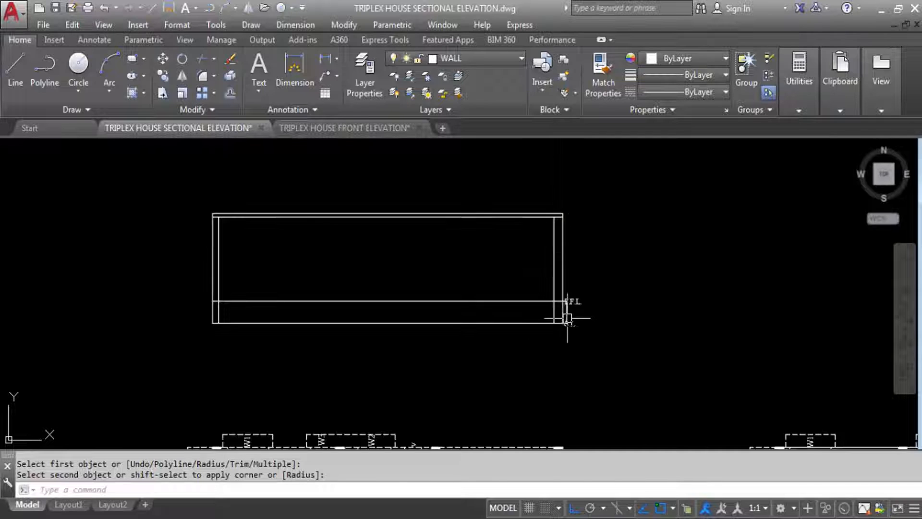
{"action": "scroll", "coordinate": [562, 305], "scroll_direction": "up", "scroll_amount": 3}
{"action": "type", "text": "tr"}
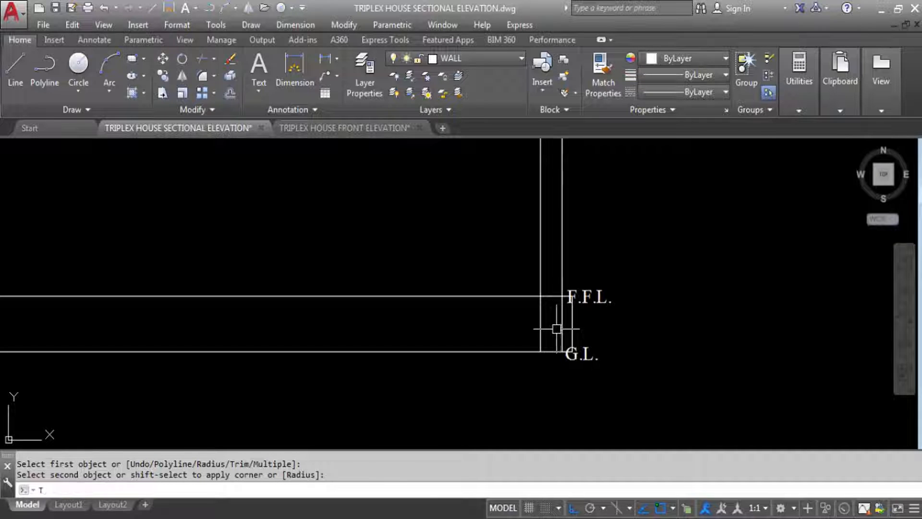
{"action": "key", "text": "Return"}
{"action": "scroll", "coordinate": [561, 319], "scroll_direction": "up", "scroll_amount": 4}
{"action": "left_click", "coordinate": [575, 328]}
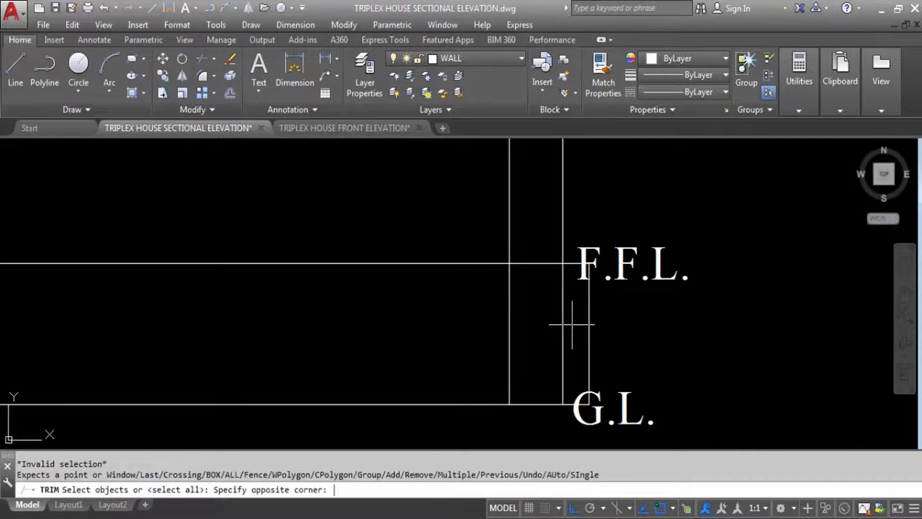
{"action": "left_click", "coordinate": [572, 322]}
{"action": "left_click", "coordinate": [572, 313]}
{"action": "key", "text": "Return"}
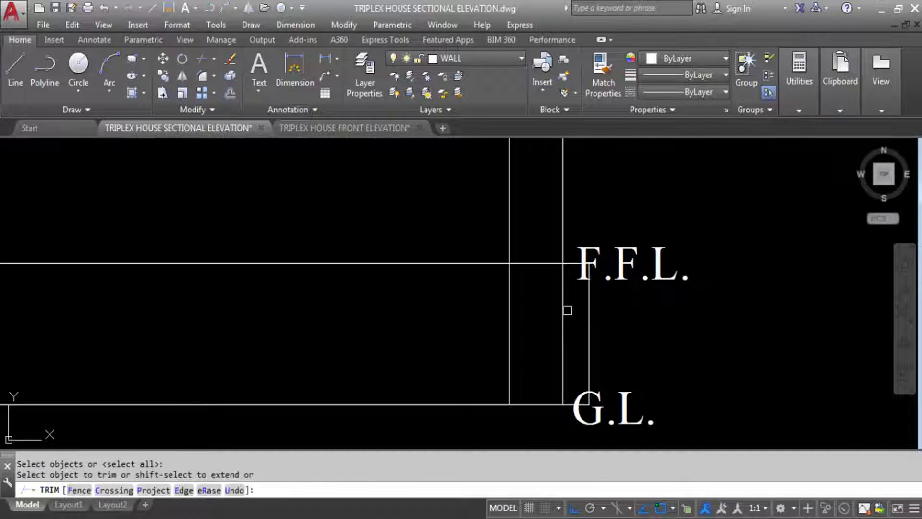
{"action": "key", "text": "Escape"}
Trim away both right wall lines between the F.F.L. and G.L. lines.
{"action": "type", "text": "TR"}
{"action": "key", "text": "Return"}
{"action": "key", "text": "Return"}
{"action": "left_click", "coordinate": [560, 301]}
{"action": "left_click", "coordinate": [477, 316]}
{"action": "key", "text": "Escape"}
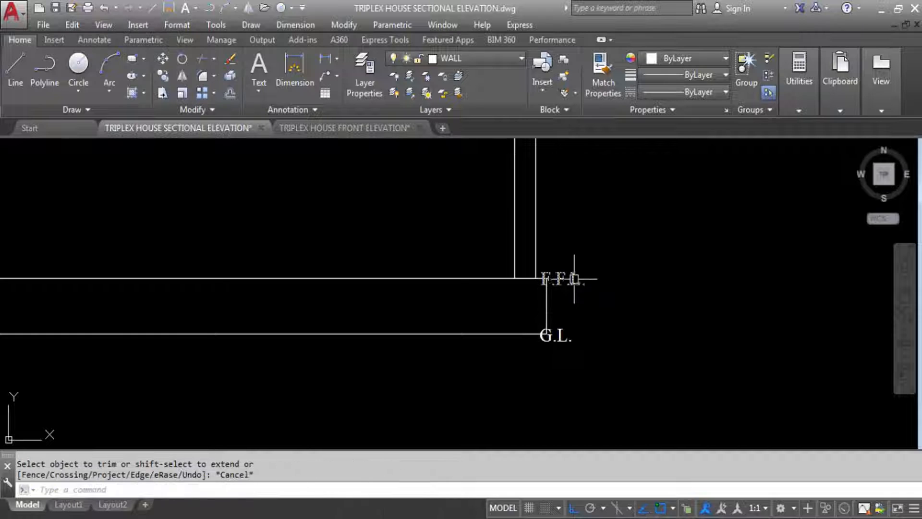
Move the F.F.L. and G.L. labels together about 6" horizontally outward, clear of the plinth projection's vertical edge.
{"action": "left_click", "coordinate": [562, 279]}
{"action": "left_click", "coordinate": [550, 340]}
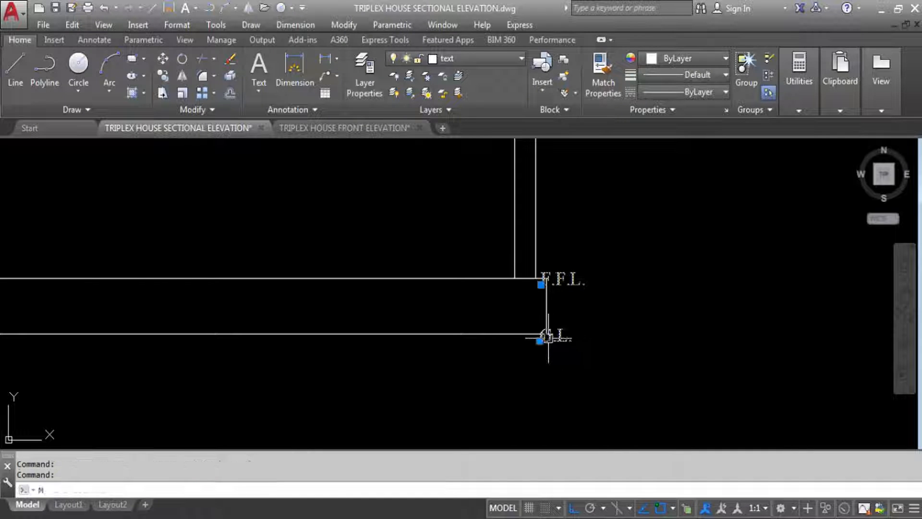
{"action": "type", "text": "m"}
{"action": "key", "text": "Return"}
{"action": "scroll", "coordinate": [560, 317], "scroll_direction": "up", "scroll_amount": 4}
{"action": "left_click", "coordinate": [579, 315]}
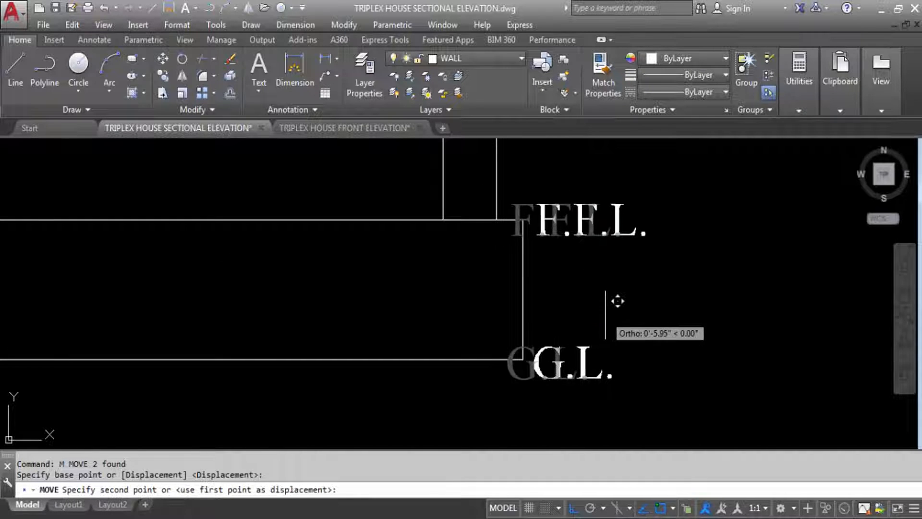
{"action": "left_click", "coordinate": [604, 315]}
{"action": "scroll", "coordinate": [610, 311], "scroll_direction": "down", "scroll_amount": 6}
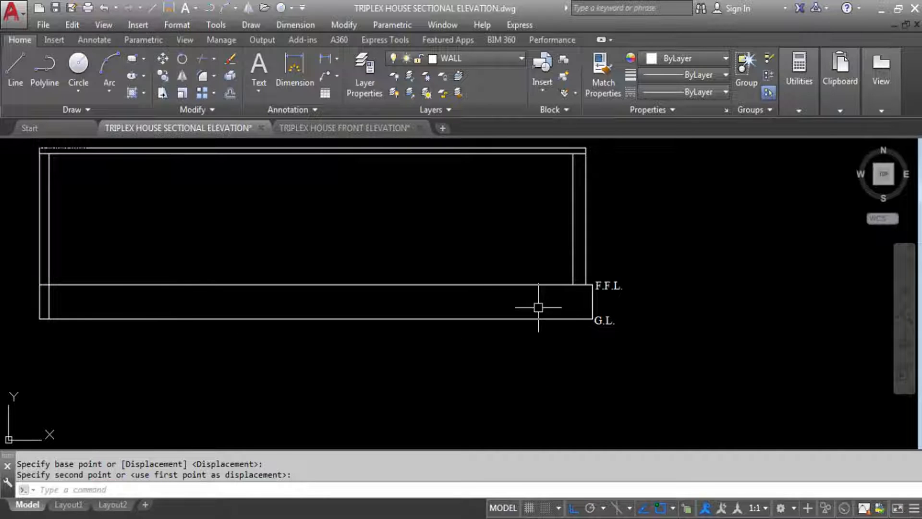
Draw a vertical construction line through the outer lower corner of the column beside the Ground Floor Plan's staircase landing.
{"action": "scroll", "coordinate": [655, 304], "scroll_direction": "down", "scroll_amount": 2}
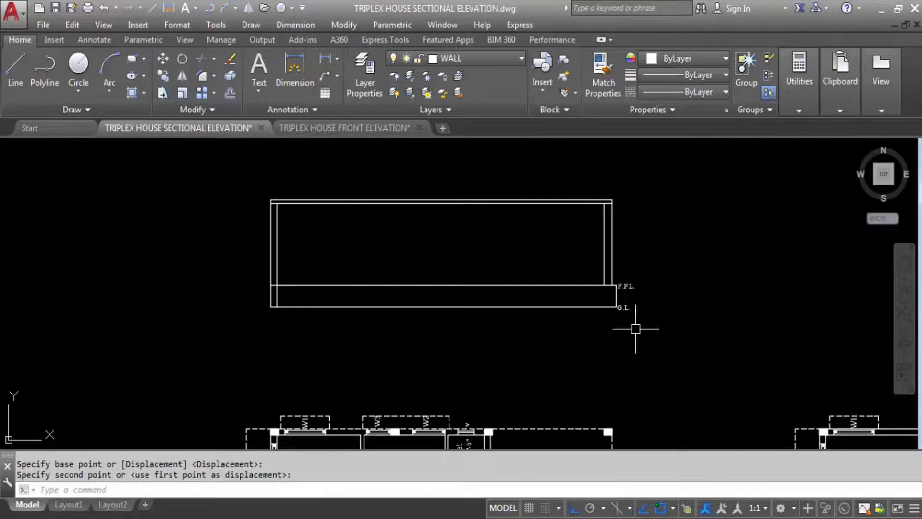
{"action": "scroll", "coordinate": [557, 217], "scroll_direction": "down", "scroll_amount": 4}
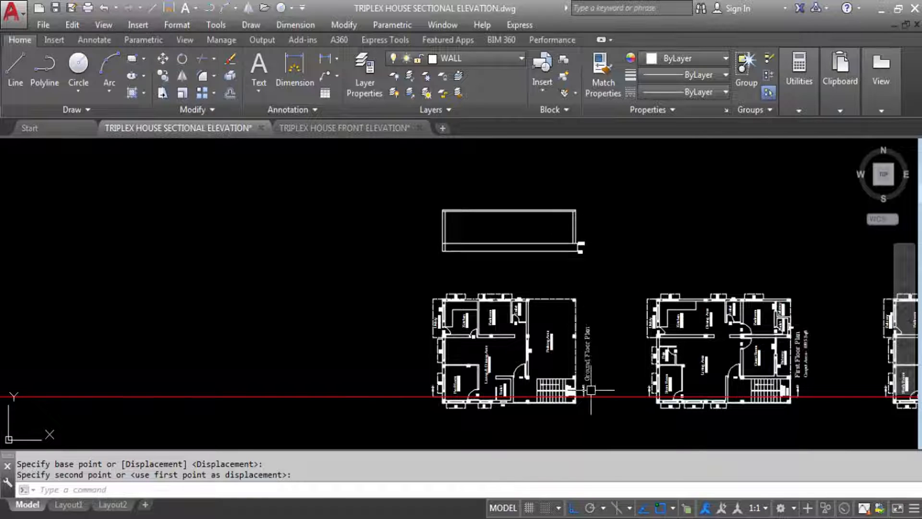
{"action": "type", "text": "xl"}
{"action": "key", "text": "Return"}
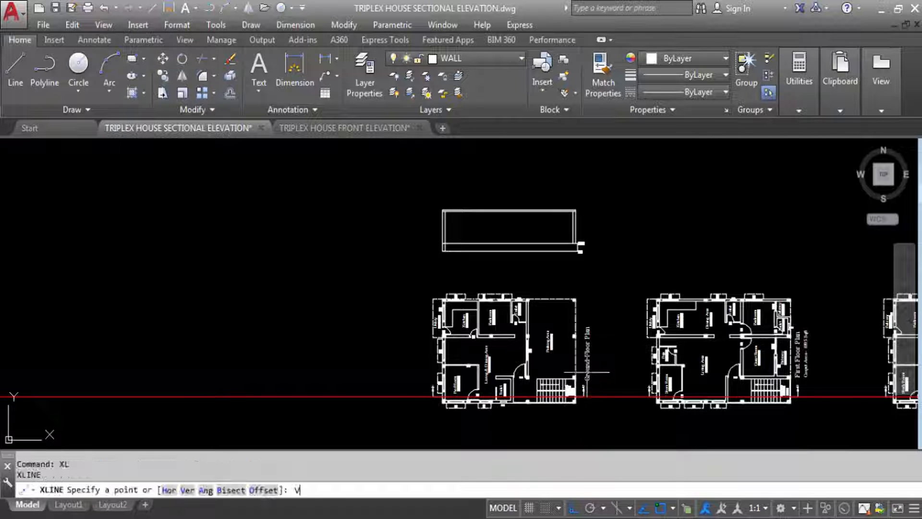
{"action": "type", "text": "V"}
{"action": "key", "text": "Return"}
{"action": "scroll", "coordinate": [586, 372], "scroll_direction": "up", "scroll_amount": 8}
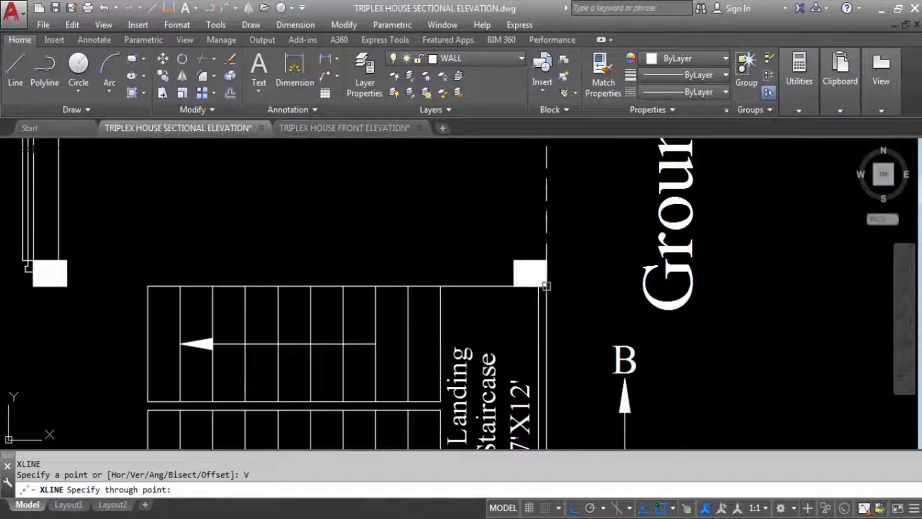
{"action": "left_click", "coordinate": [547, 286]}
{"action": "scroll", "coordinate": [576, 288], "scroll_direction": "down", "scroll_amount": 10}
{"action": "scroll", "coordinate": [542, 315], "scroll_direction": "up", "scroll_amount": 8}
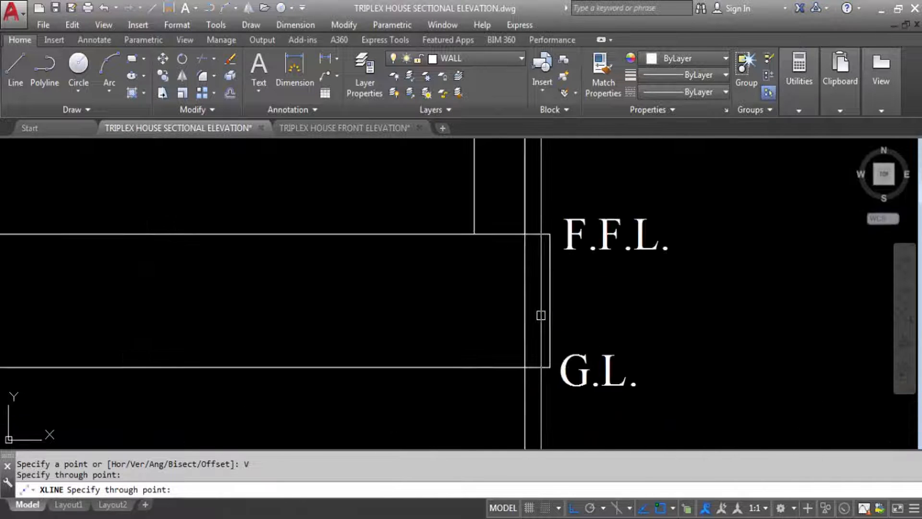
{"action": "scroll", "coordinate": [529, 242], "scroll_direction": "down", "scroll_amount": 2}
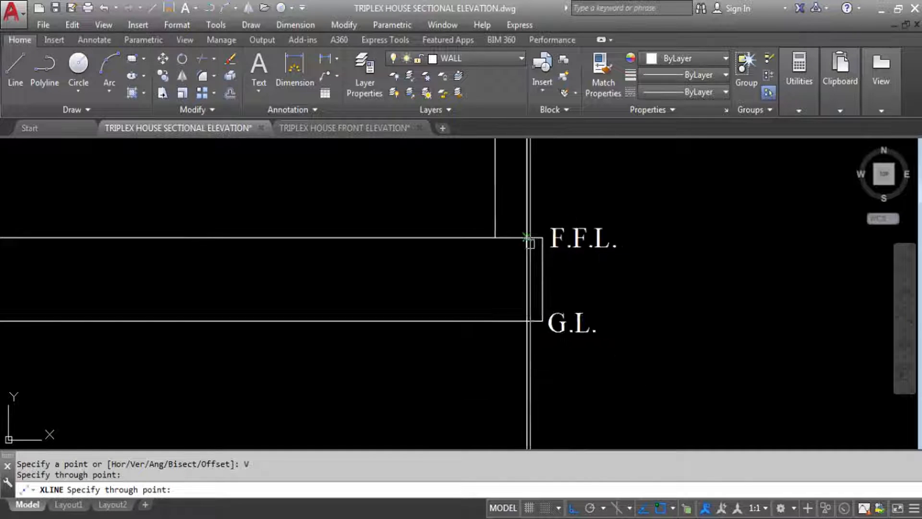
{"action": "scroll", "coordinate": [530, 243], "scroll_direction": "down", "scroll_amount": 2}
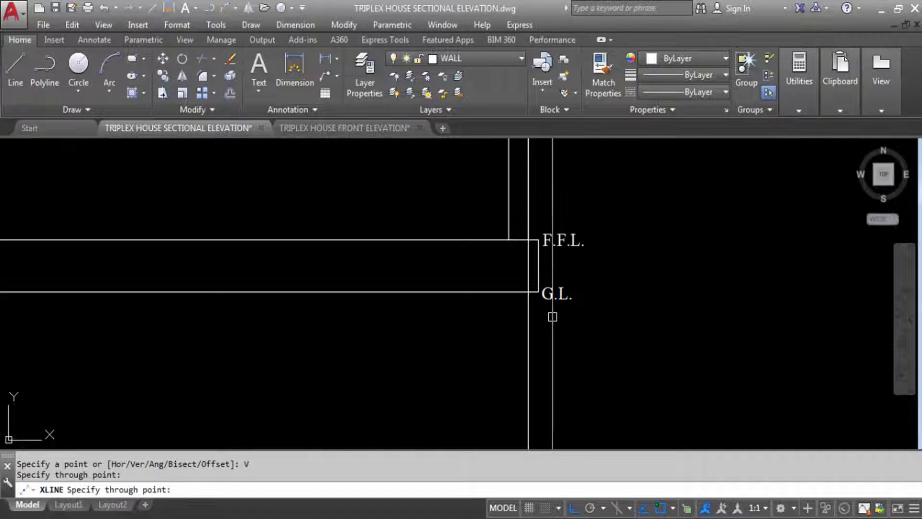
{"action": "key", "text": "Escape"}
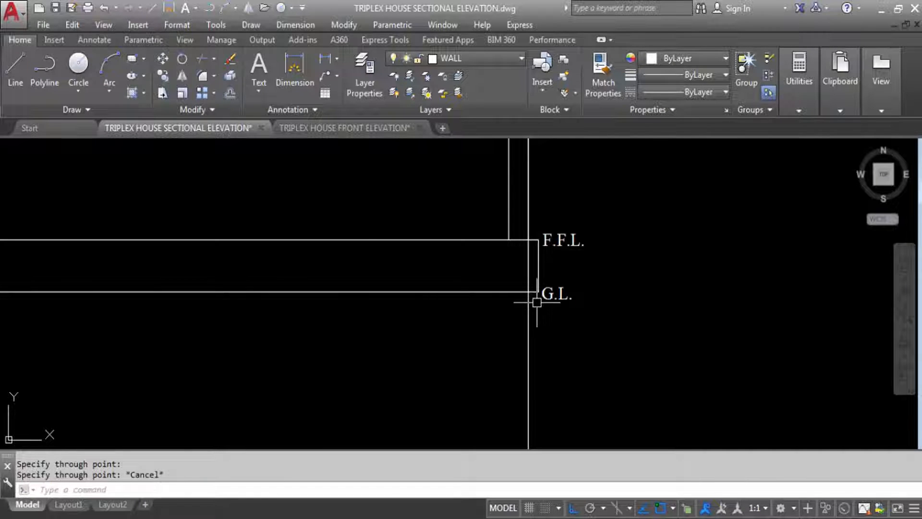
Erase the vertical construction line running through the section's right outer wall line.
{"action": "left_click", "coordinate": [535, 354]}
{"action": "left_click", "coordinate": [498, 367]}
{"action": "key", "text": "Delete"}
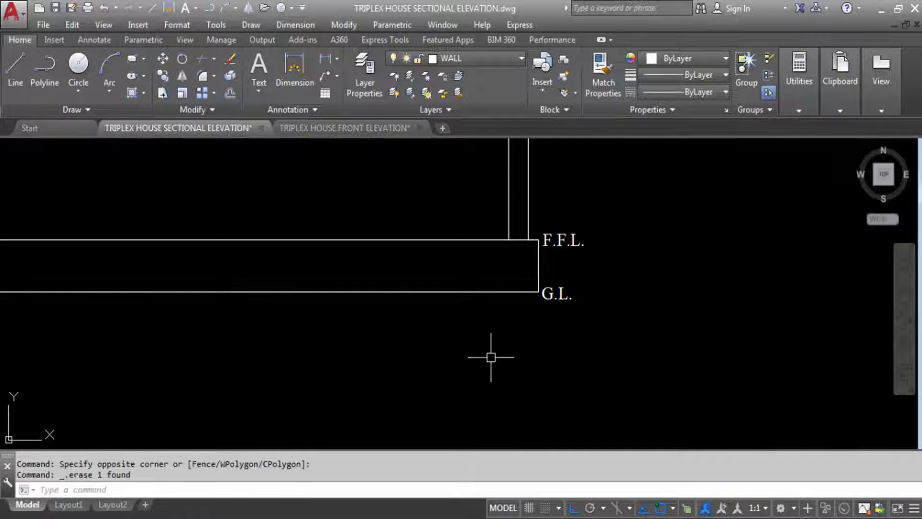
Save the drawing.
{"action": "scroll", "coordinate": [503, 373], "scroll_direction": "down", "scroll_amount": 4}
{"action": "key", "text": "ctrl+s"}
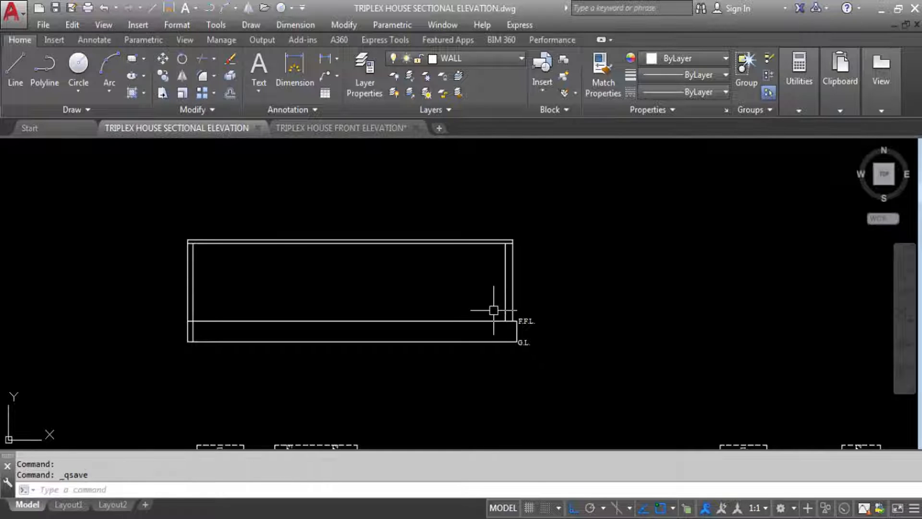
Examine the section's plinth end and the Ground Floor Plan along section line A–B, from the staircase to the bedroom wall.
{"action": "scroll", "coordinate": [528, 338], "scroll_direction": "up", "scroll_amount": 3}
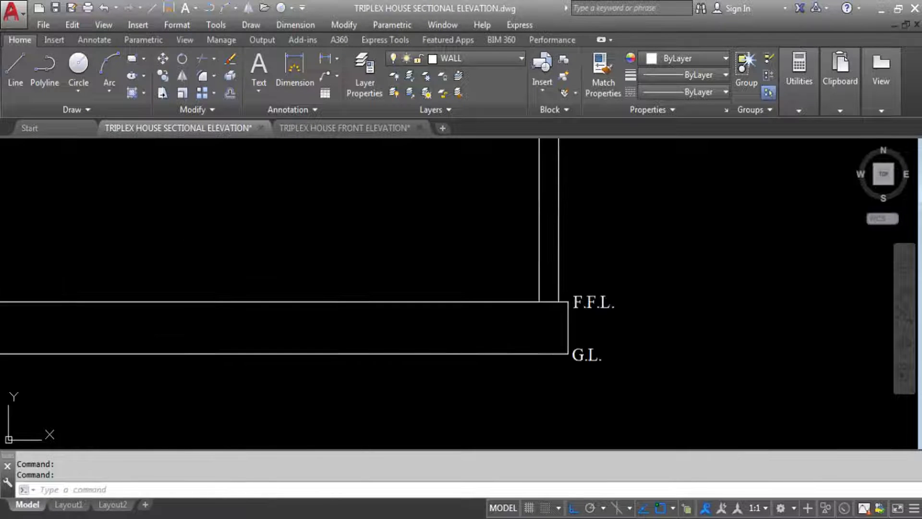
{"action": "scroll", "coordinate": [580, 310], "scroll_direction": "down", "scroll_amount": 4}
{"action": "scroll", "coordinate": [580, 308], "scroll_direction": "up", "scroll_amount": 2}
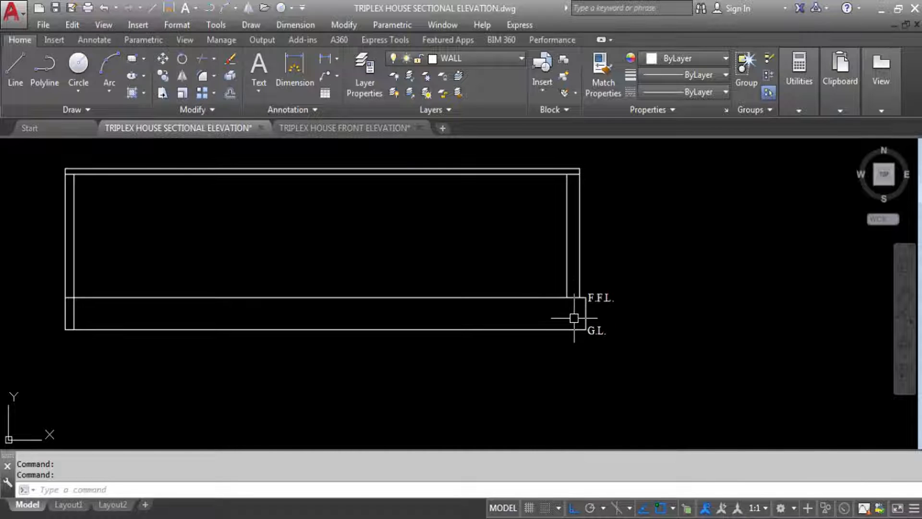
{"action": "scroll", "coordinate": [553, 263], "scroll_direction": "down", "scroll_amount": 10}
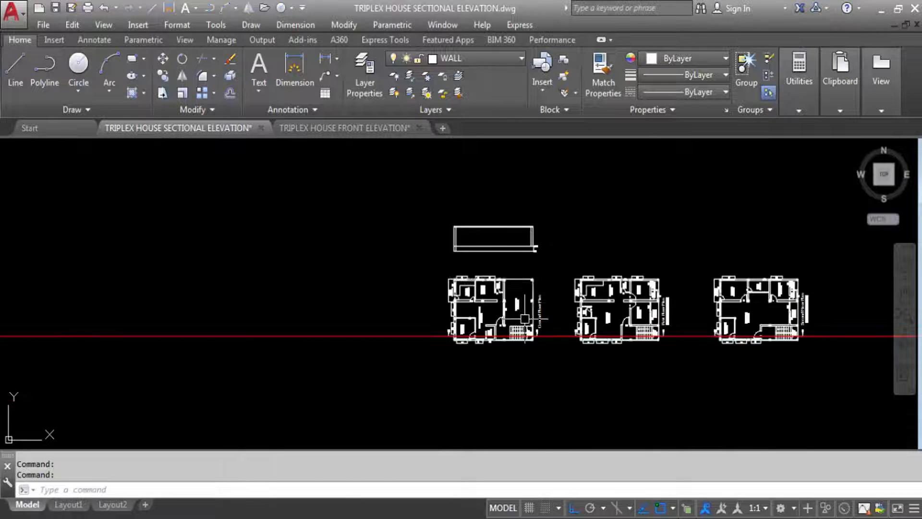
{"action": "scroll", "coordinate": [549, 354], "scroll_direction": "up", "scroll_amount": 5}
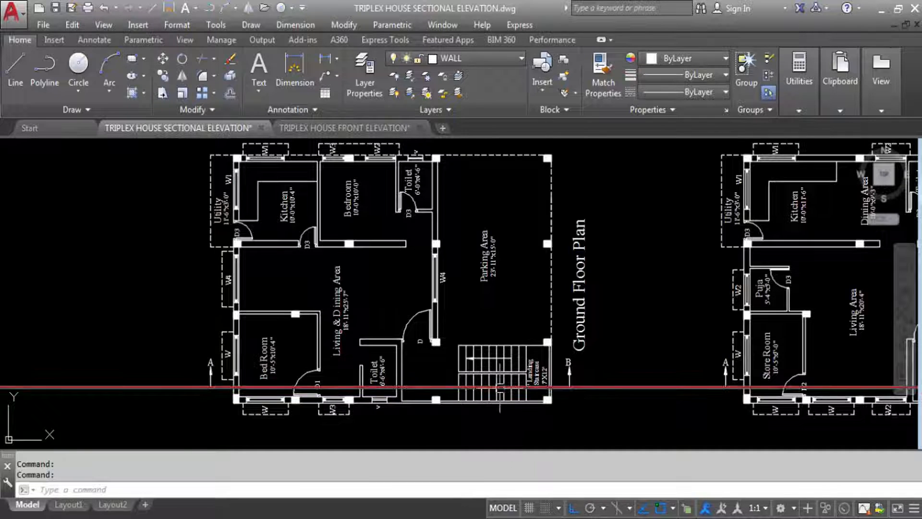
{"action": "scroll", "coordinate": [500, 389], "scroll_direction": "down", "scroll_amount": 4}
{"action": "scroll", "coordinate": [512, 251], "scroll_direction": "up", "scroll_amount": 3}
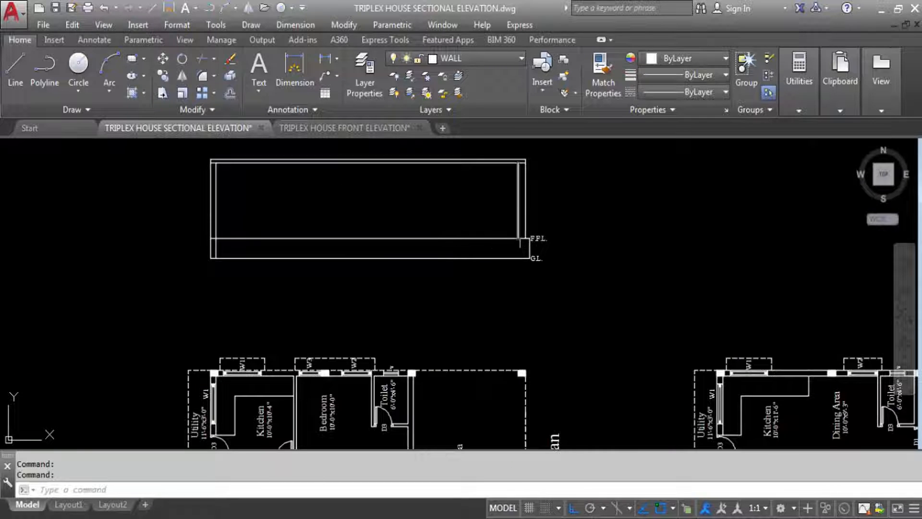
{"action": "scroll", "coordinate": [520, 243], "scroll_direction": "up", "scroll_amount": 2}
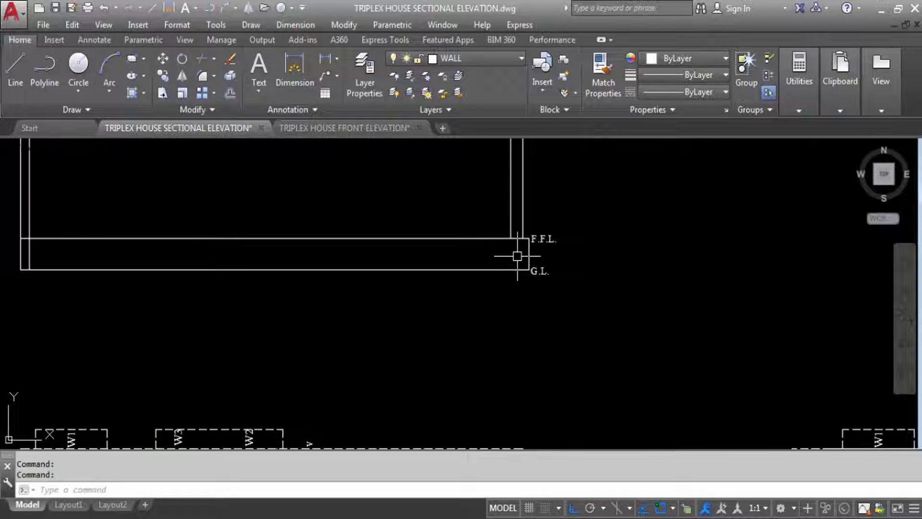
{"action": "scroll", "coordinate": [531, 220], "scroll_direction": "down", "scroll_amount": 3}
{"action": "scroll", "coordinate": [524, 210], "scroll_direction": "down", "scroll_amount": 3}
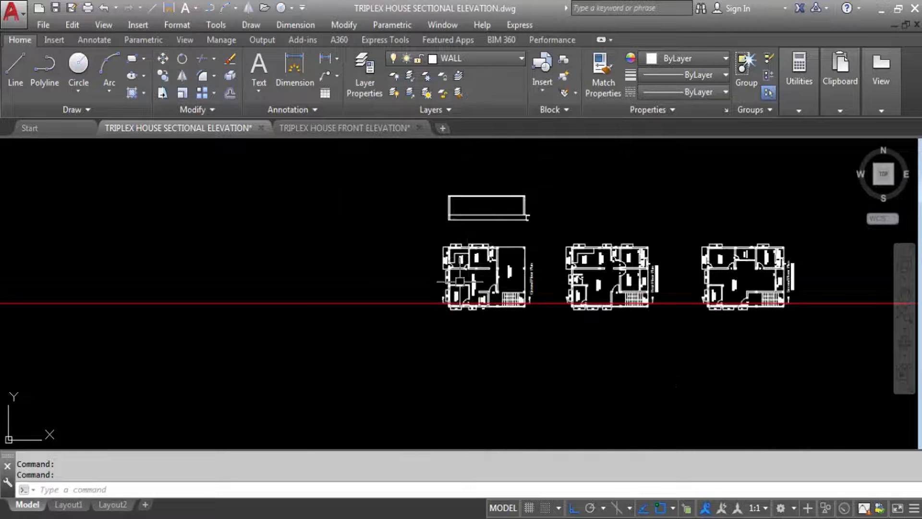
{"action": "scroll", "coordinate": [452, 302], "scroll_direction": "up", "scroll_amount": 3}
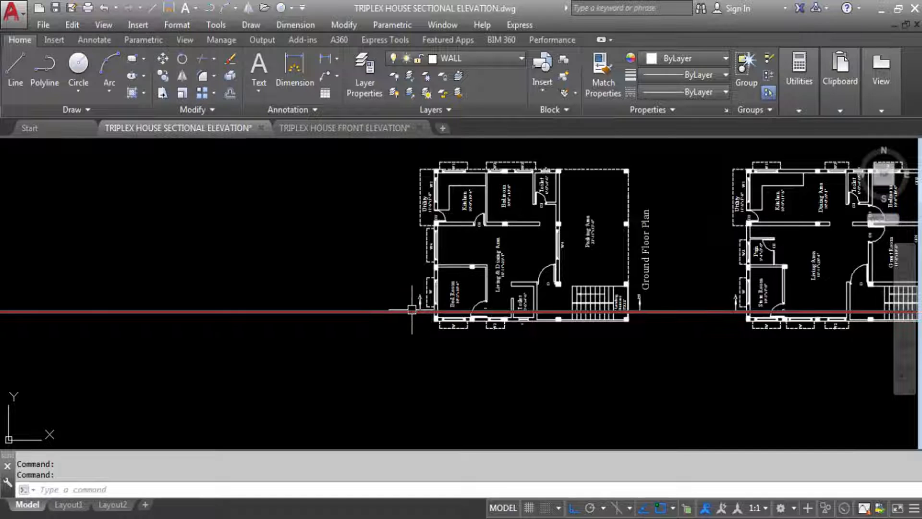
{"action": "scroll", "coordinate": [426, 262], "scroll_direction": "up", "scroll_amount": 2}
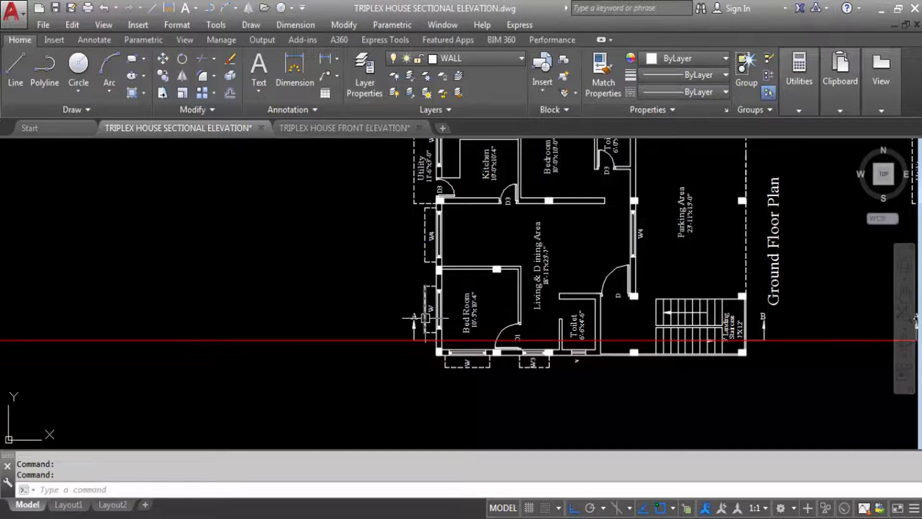
Save the drawing and draw vertical construction lines through section mark A's endpoint and the outer corner of the bedroom window's dashed projection.
{"action": "key", "text": "ctrl+s"}
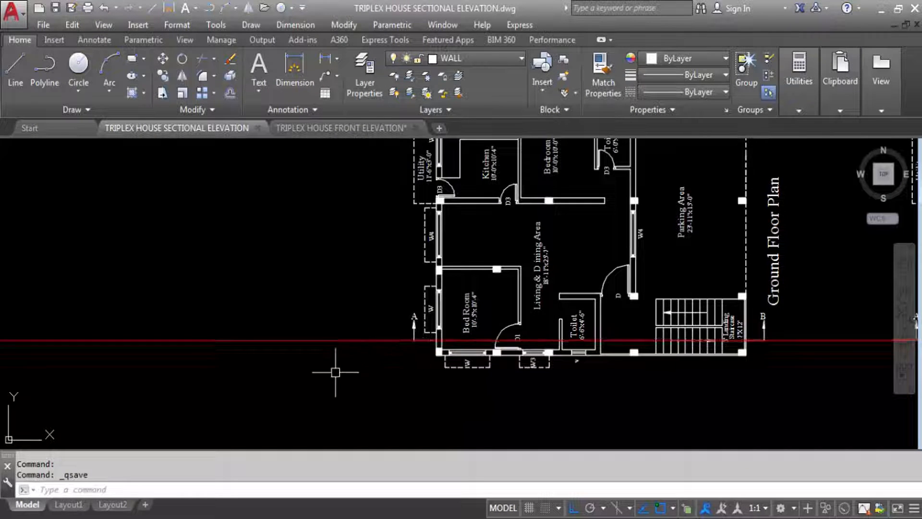
{"action": "scroll", "coordinate": [331, 372], "scroll_direction": "down", "scroll_amount": 2}
{"action": "scroll", "coordinate": [406, 335], "scroll_direction": "up", "scroll_amount": 2}
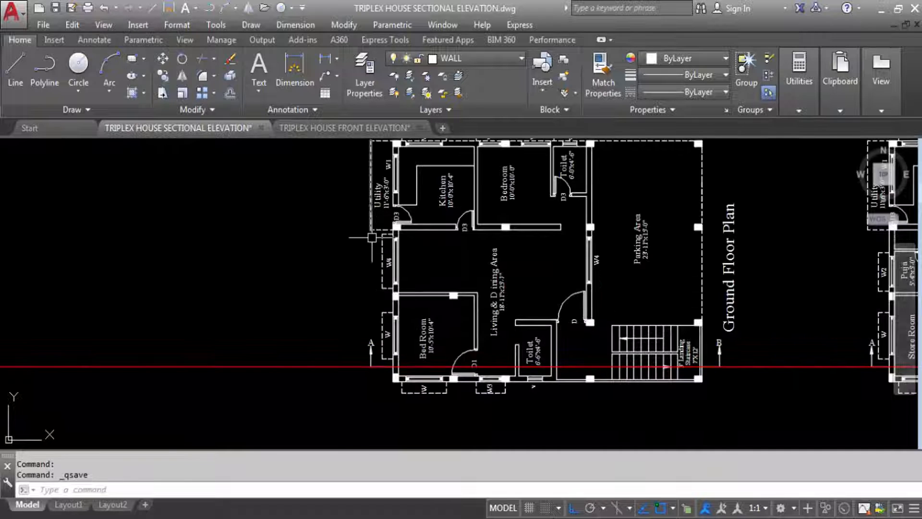
{"action": "type", "text": "xl"}
{"action": "key", "text": "Return"}
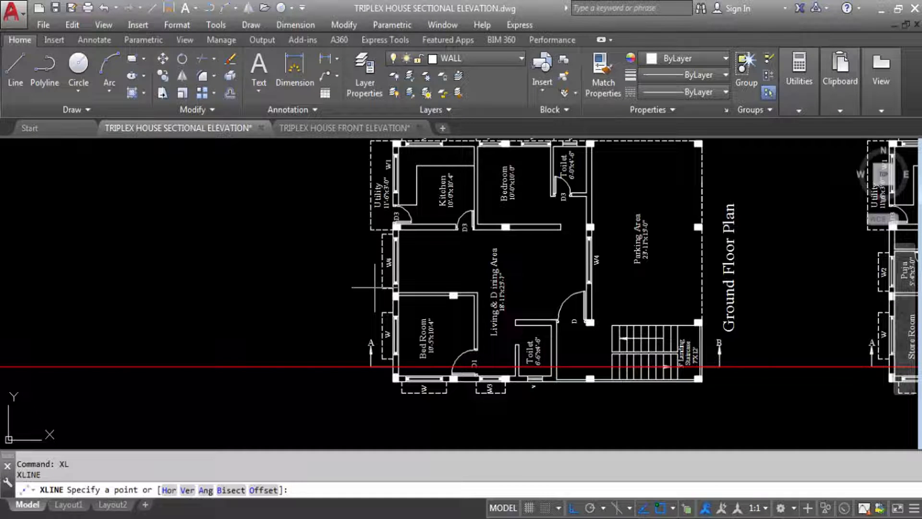
{"action": "type", "text": "V"}
{"action": "key", "text": "Return"}
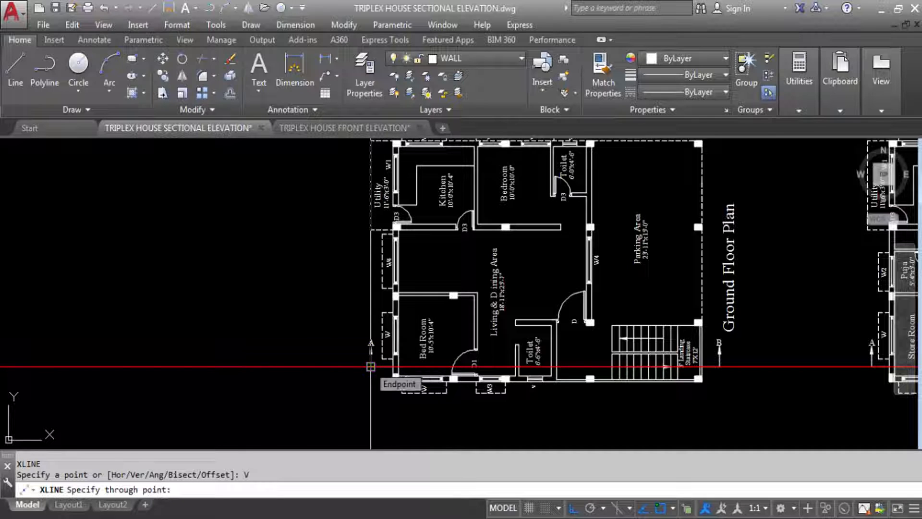
{"action": "left_click", "coordinate": [370, 367]}
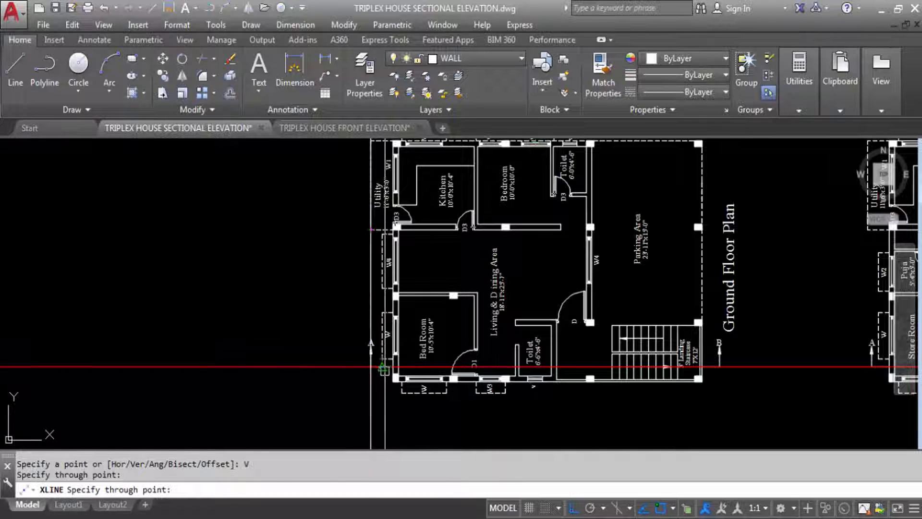
{"action": "left_click", "coordinate": [383, 359]}
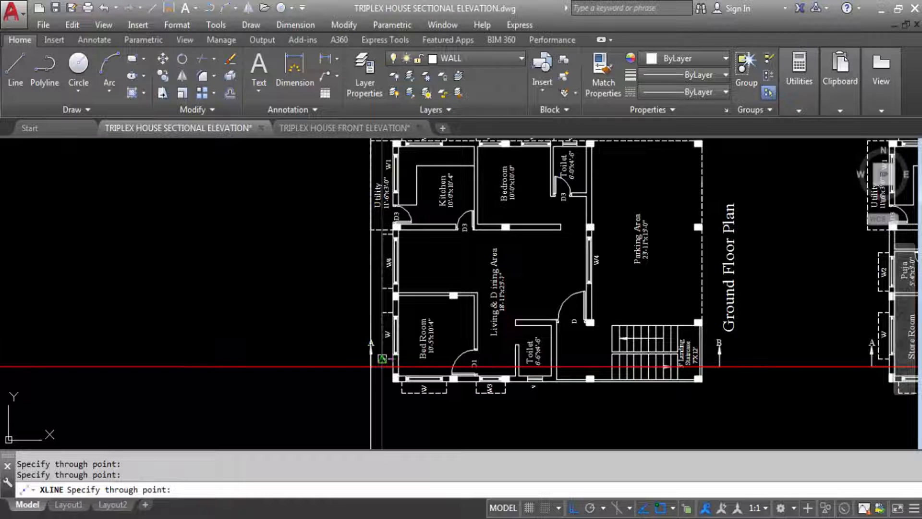
{"action": "key", "text": "Escape"}
Examine the two vertical construction lines against the ground floor's window and utility projections and the section's upper left corner.
{"action": "scroll", "coordinate": [378, 226], "scroll_direction": "up", "scroll_amount": 4}
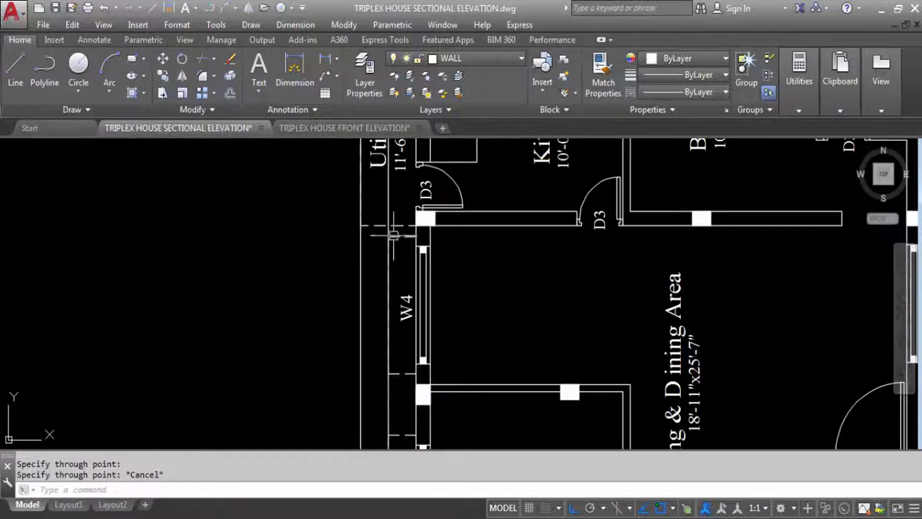
{"action": "scroll", "coordinate": [377, 207], "scroll_direction": "down", "scroll_amount": 2}
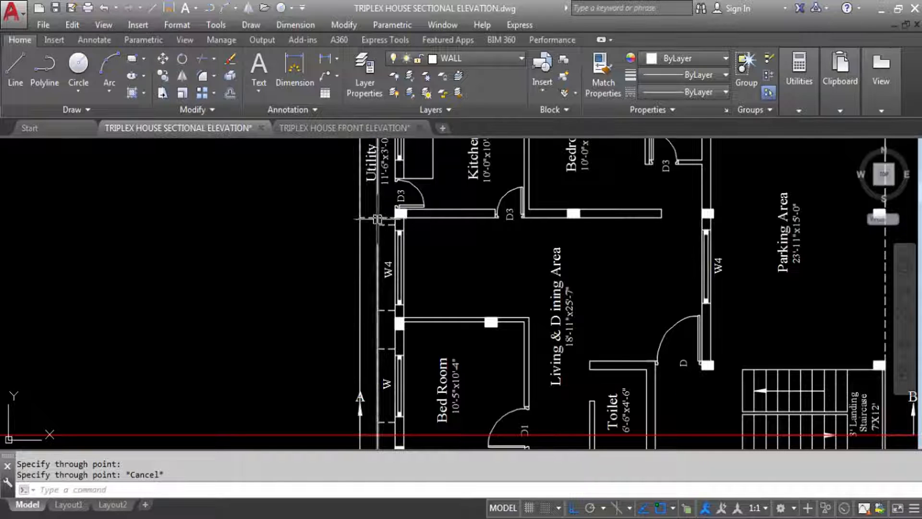
{"action": "scroll", "coordinate": [391, 223], "scroll_direction": "down", "scroll_amount": 3}
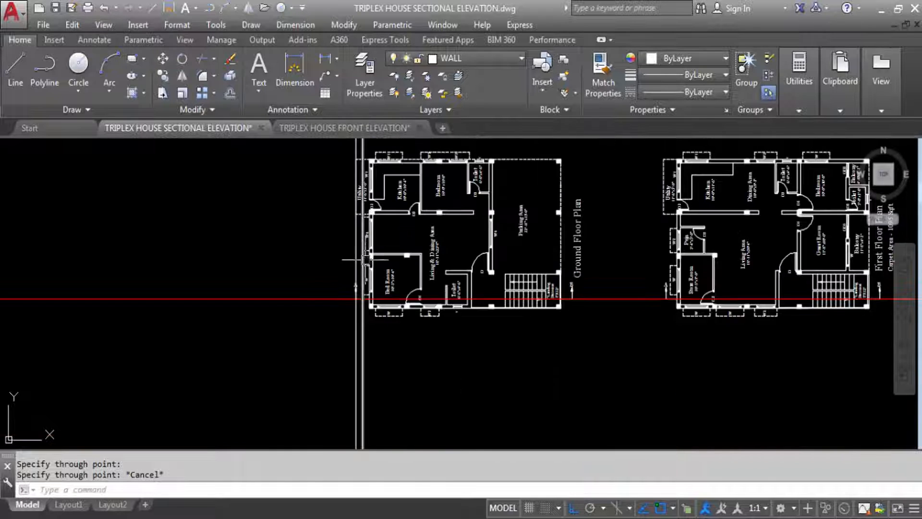
{"action": "scroll", "coordinate": [365, 317], "scroll_direction": "up", "scroll_amount": 3}
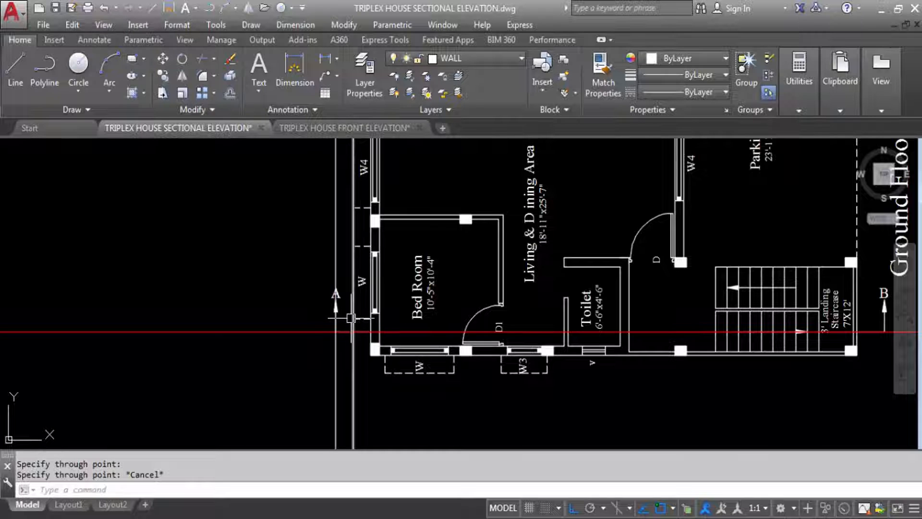
{"action": "scroll", "coordinate": [362, 332], "scroll_direction": "down", "scroll_amount": 1}
{"action": "scroll", "coordinate": [365, 332], "scroll_direction": "up", "scroll_amount": 5}
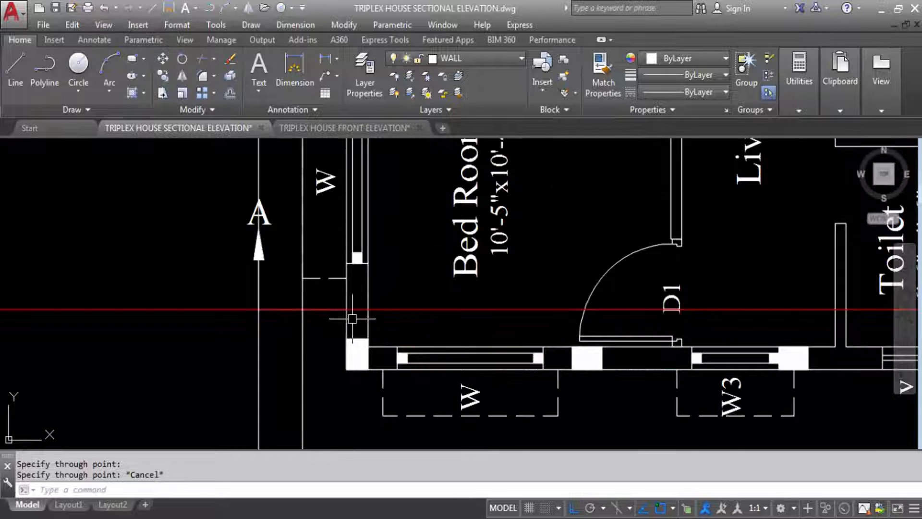
{"action": "scroll", "coordinate": [358, 336], "scroll_direction": "down", "scroll_amount": 5}
{"action": "scroll", "coordinate": [372, 368], "scroll_direction": "down", "scroll_amount": 6}
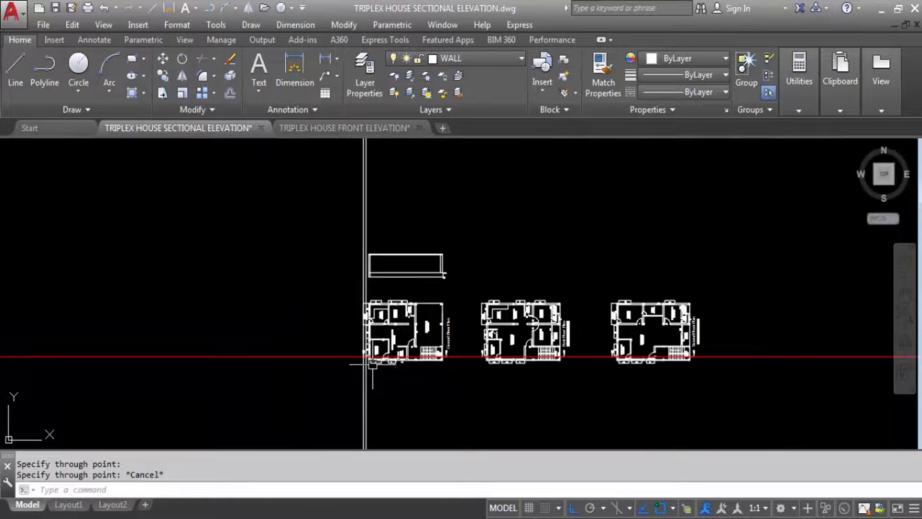
{"action": "scroll", "coordinate": [342, 308], "scroll_direction": "up", "scroll_amount": 8}
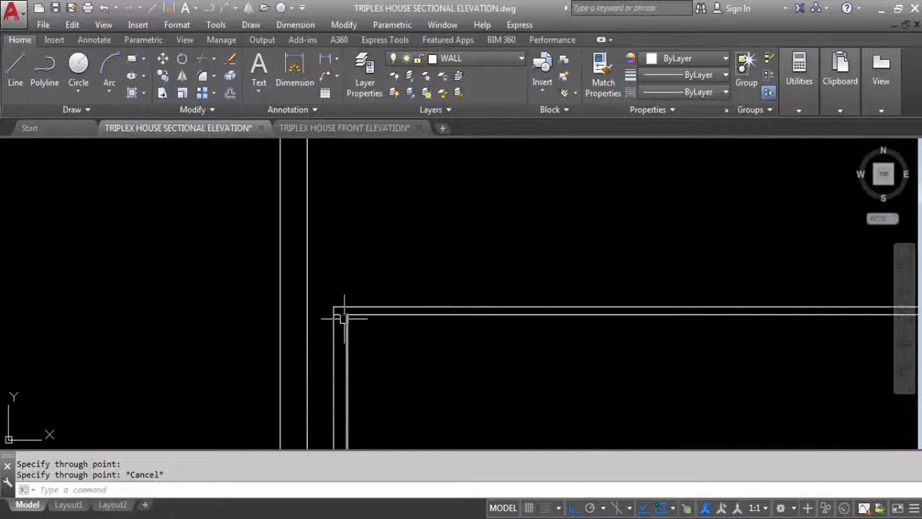
Extend the section's two roof slab lines to the outer vertical construction line.
{"action": "scroll", "coordinate": [343, 318], "scroll_direction": "down", "scroll_amount": 6}
{"action": "scroll", "coordinate": [319, 325], "scroll_direction": "up", "scroll_amount": 3}
{"action": "scroll", "coordinate": [336, 333], "scroll_direction": "down", "scroll_amount": 2}
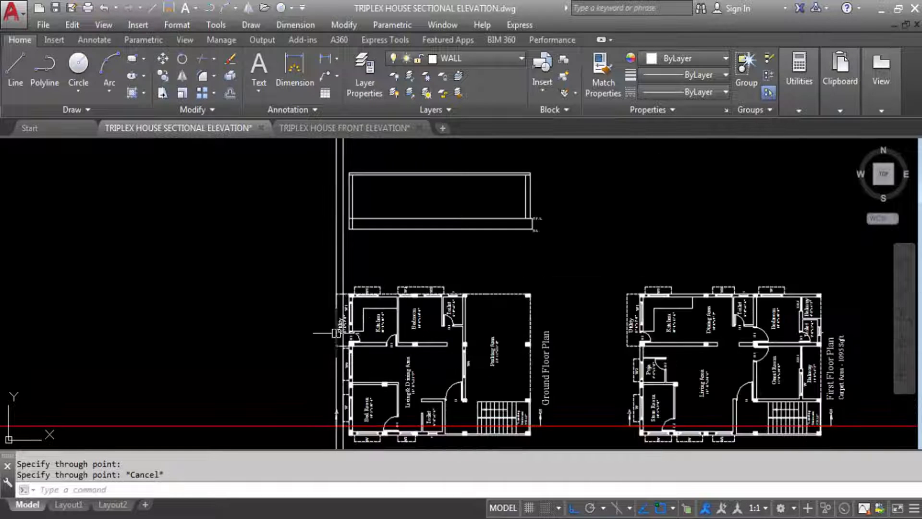
{"action": "scroll", "coordinate": [332, 336], "scroll_direction": "up", "scroll_amount": 4}
{"action": "scroll", "coordinate": [317, 346], "scroll_direction": "down", "scroll_amount": 6}
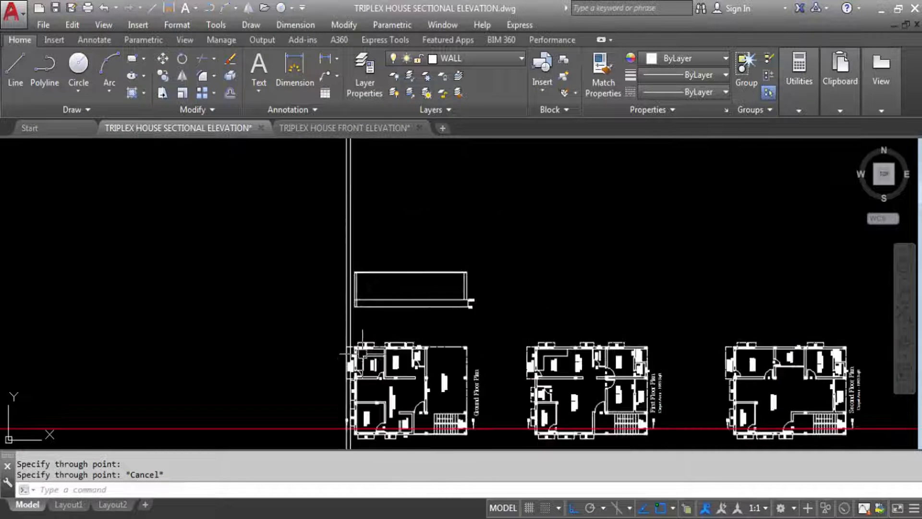
{"action": "scroll", "coordinate": [362, 353], "scroll_direction": "up", "scroll_amount": 4}
{"action": "scroll", "coordinate": [354, 264], "scroll_direction": "up", "scroll_amount": 1}
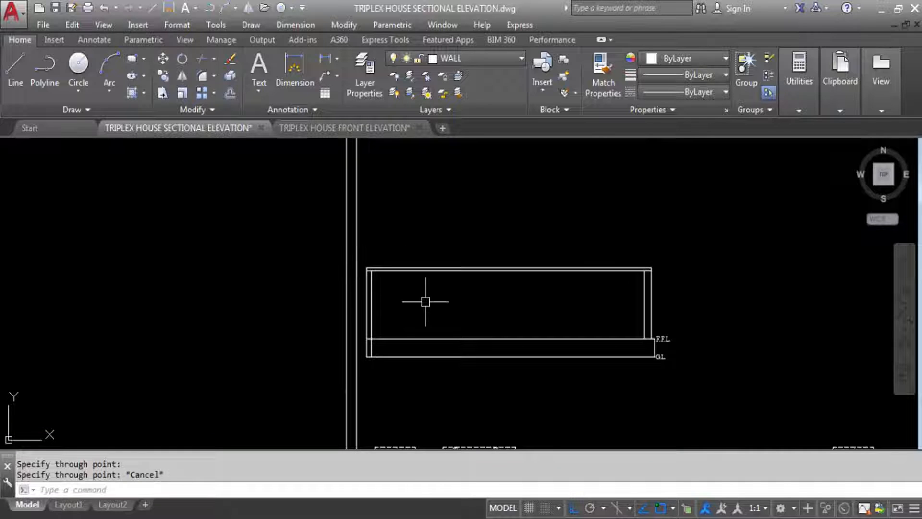
{"action": "key", "text": "Return"}
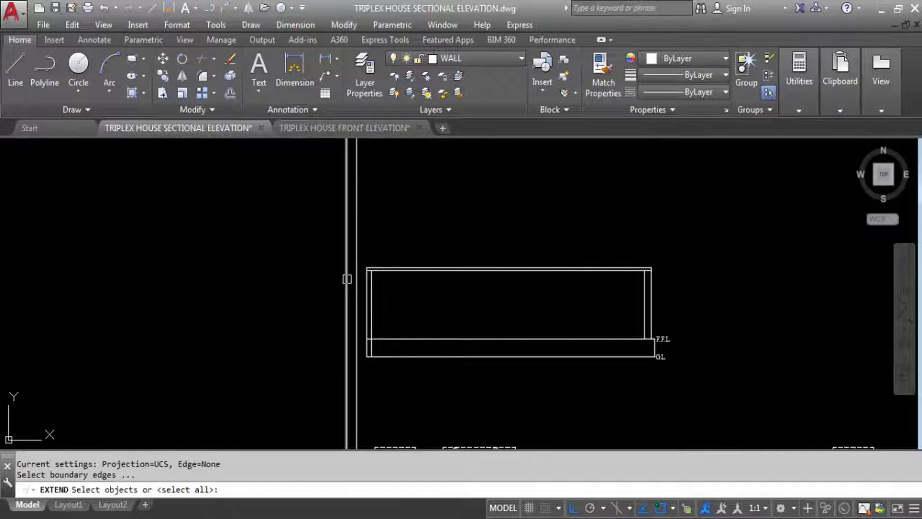
{"action": "left_click", "coordinate": [346, 279]}
{"action": "key", "text": "Return"}
{"action": "left_click", "coordinate": [417, 251]}
{"action": "left_click", "coordinate": [418, 288]}
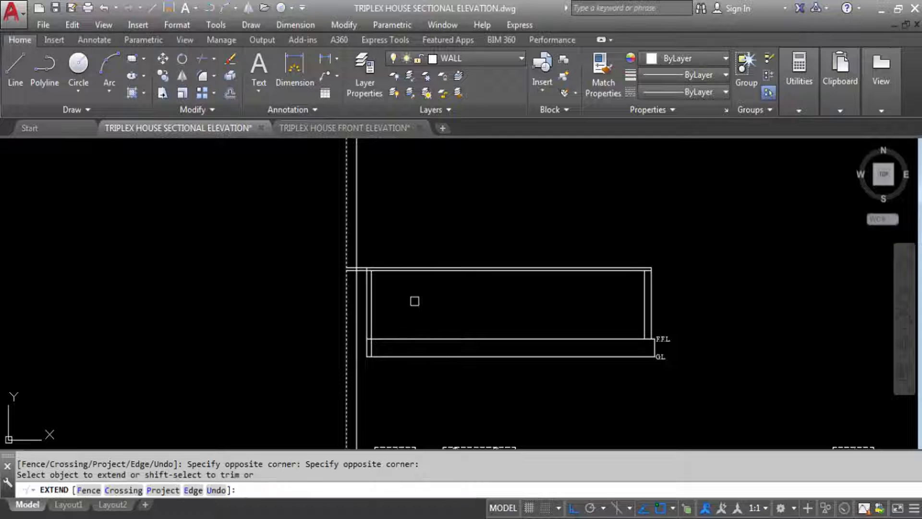
{"action": "left_click", "coordinate": [454, 269]}
{"action": "key", "text": "Escape"}
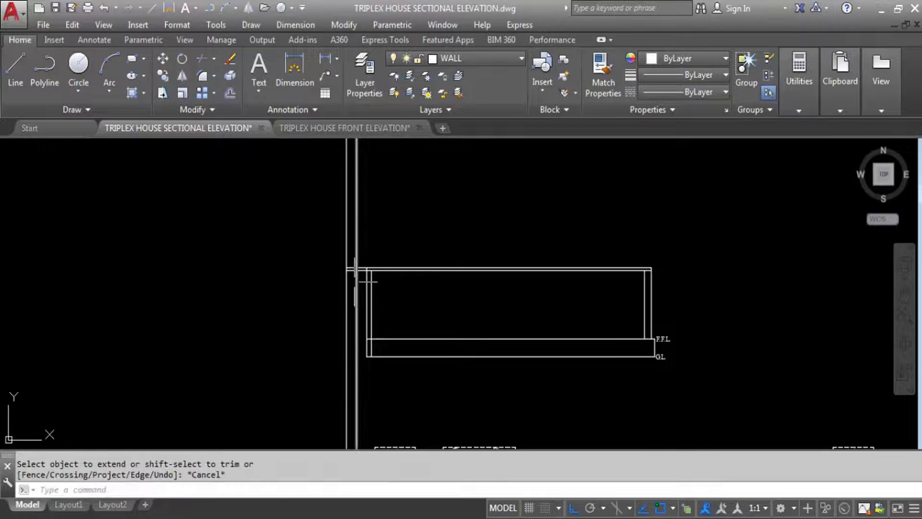
Trim the outer construction line above and below the slab, keeping only the segment that closes the extended slab's end.
{"action": "scroll", "coordinate": [343, 277], "scroll_direction": "up", "scroll_amount": 1}
{"action": "scroll", "coordinate": [344, 277], "scroll_direction": "down", "scroll_amount": 8}
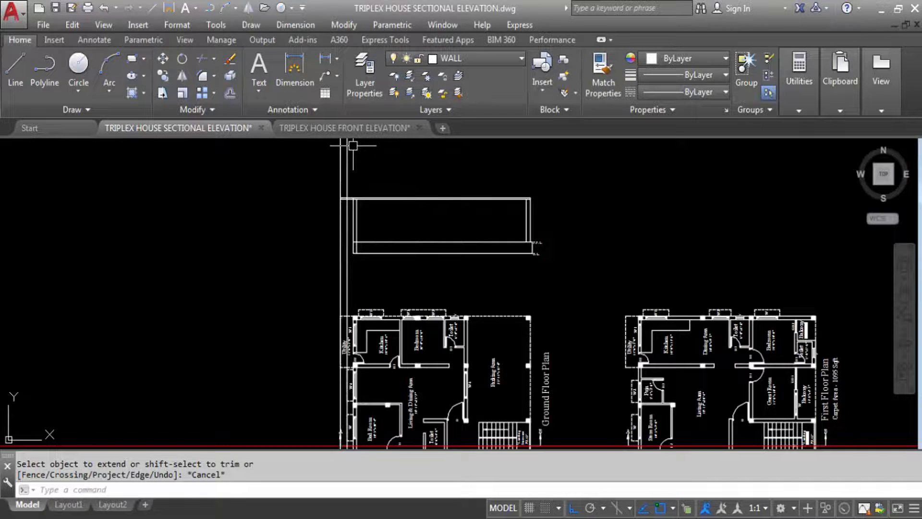
{"action": "scroll", "coordinate": [356, 162], "scroll_direction": "up", "scroll_amount": 8}
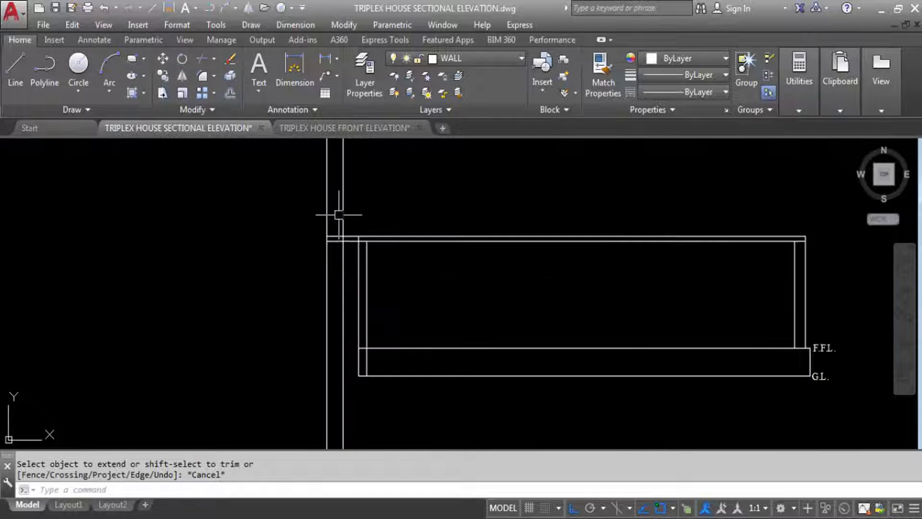
{"action": "type", "text": "TR"}
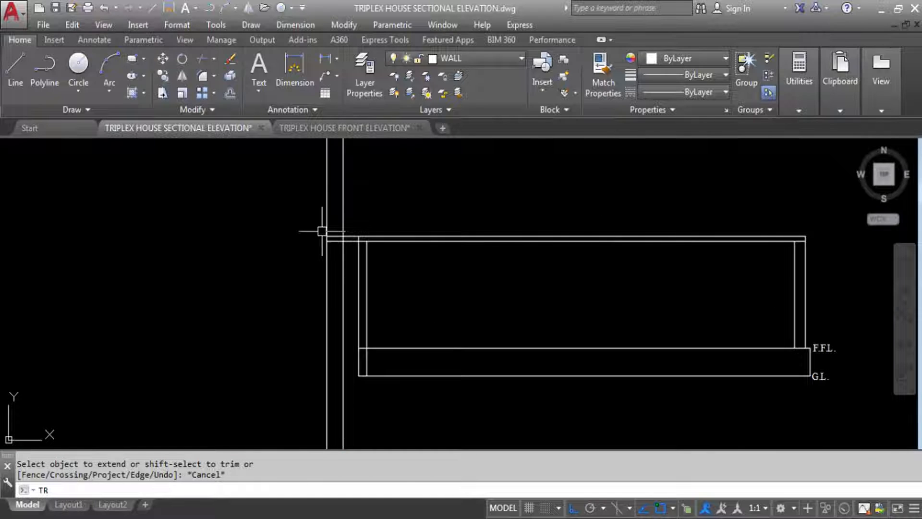
{"action": "key", "text": "Return"}
{"action": "scroll", "coordinate": [322, 229], "scroll_direction": "up", "scroll_amount": 3}
{"action": "left_click", "coordinate": [336, 251]}
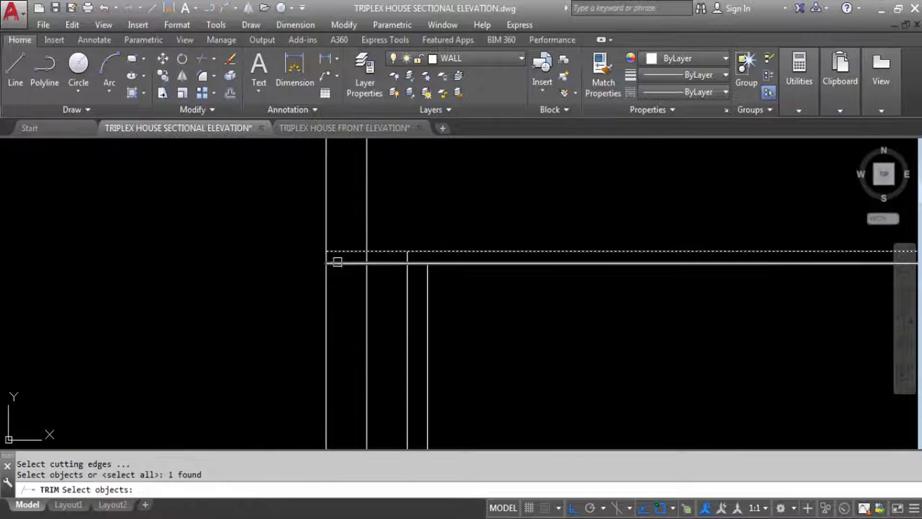
{"action": "left_click", "coordinate": [335, 263]}
{"action": "key", "text": "Return"}
{"action": "left_click", "coordinate": [332, 271]}
{"action": "left_click_drag", "start_coordinate": [336, 216], "coordinate": [280, 193]}
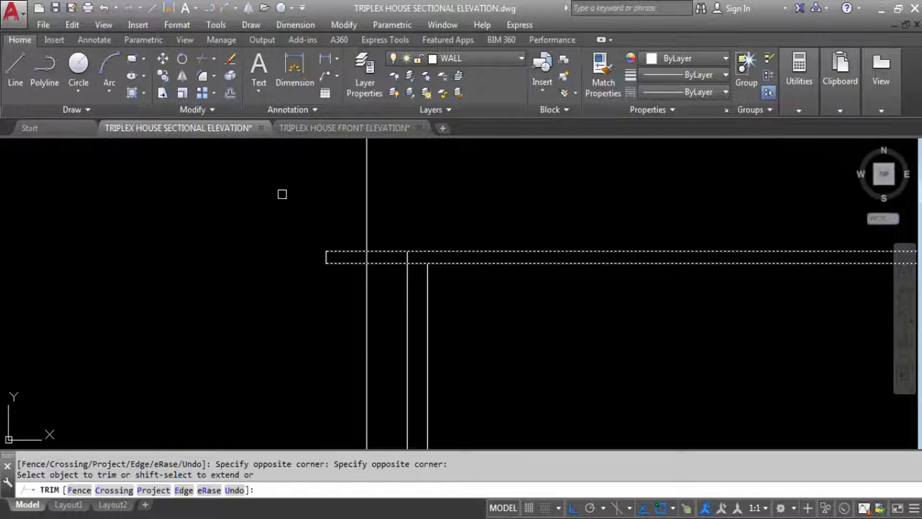
{"action": "scroll", "coordinate": [290, 194], "scroll_direction": "down", "scroll_amount": 5}
{"action": "key", "text": "Escape"}
{"action": "scroll", "coordinate": [319, 205], "scroll_direction": "down", "scroll_amount": 2}
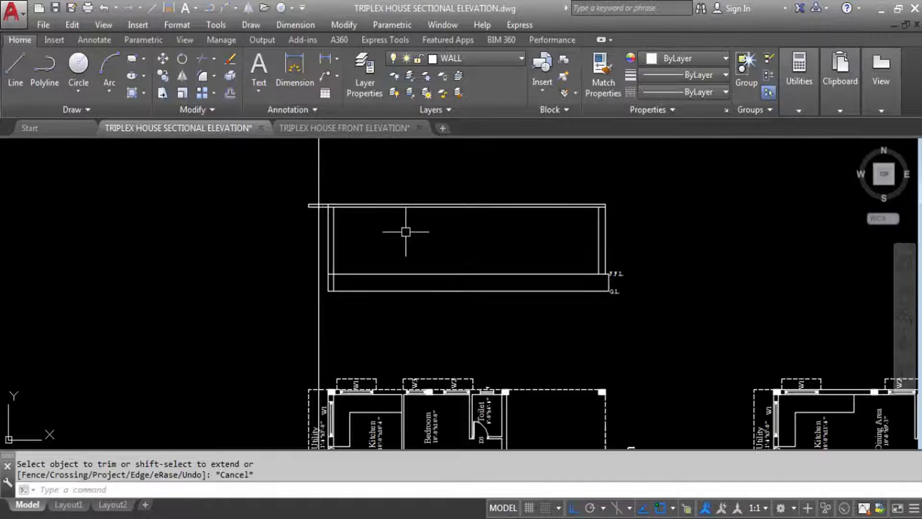
Offset the section's F.F.L. line 7' upward.
{"action": "scroll", "coordinate": [326, 178], "scroll_direction": "down", "scroll_amount": 2}
{"action": "scroll", "coordinate": [327, 195], "scroll_direction": "down", "scroll_amount": 2}
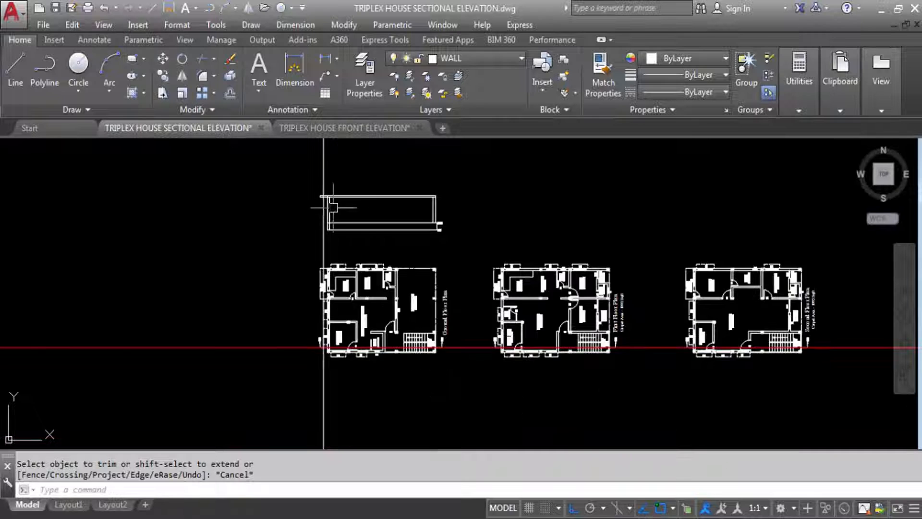
{"action": "scroll", "coordinate": [326, 192], "scroll_direction": "up", "scroll_amount": 6}
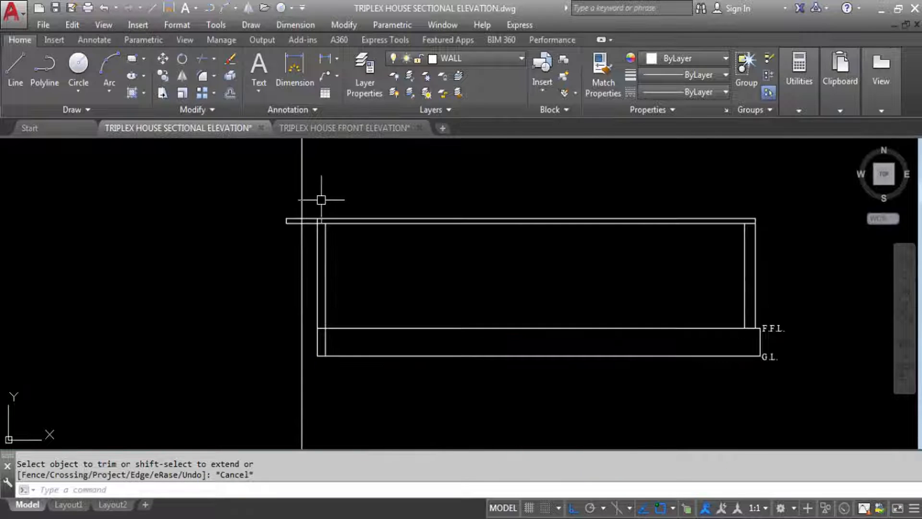
{"action": "scroll", "coordinate": [327, 170], "scroll_direction": "down", "scroll_amount": 6}
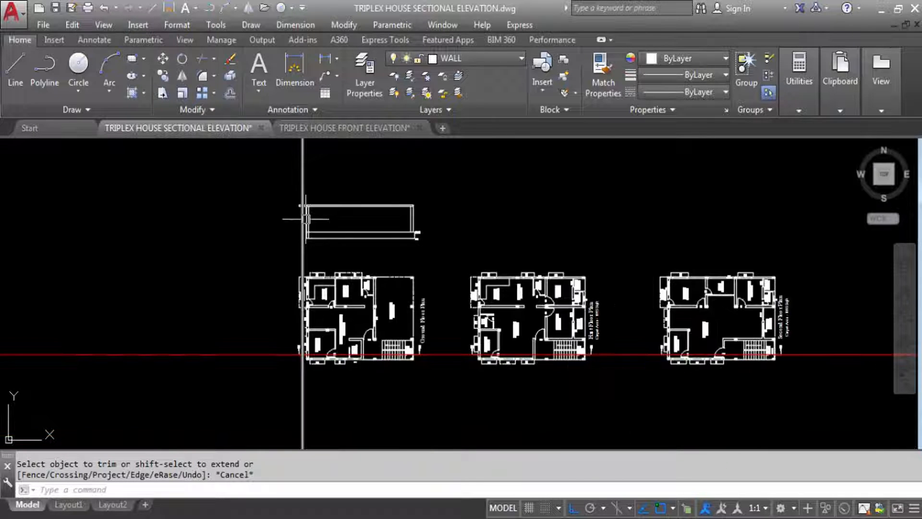
{"action": "scroll", "coordinate": [321, 340], "scroll_direction": "up", "scroll_amount": 5}
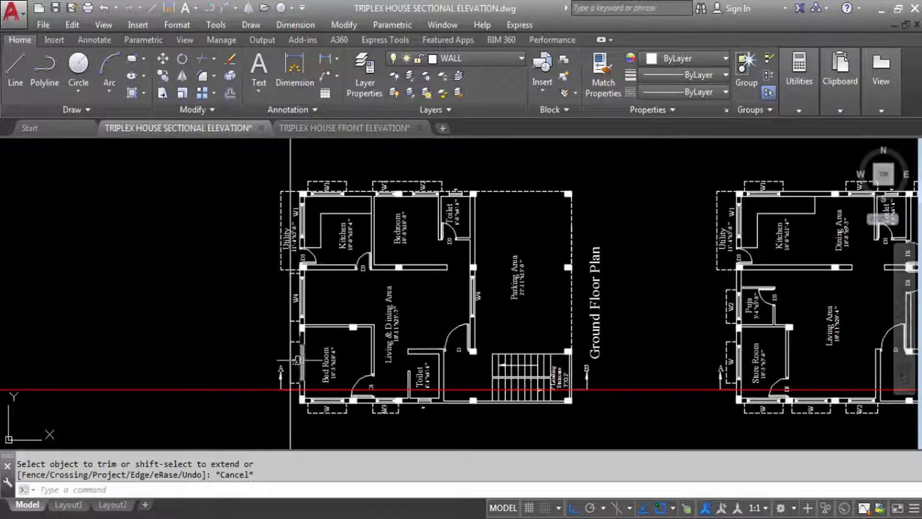
{"action": "scroll", "coordinate": [320, 378], "scroll_direction": "down", "scroll_amount": 4}
{"action": "scroll", "coordinate": [317, 176], "scroll_direction": "up", "scroll_amount": 4}
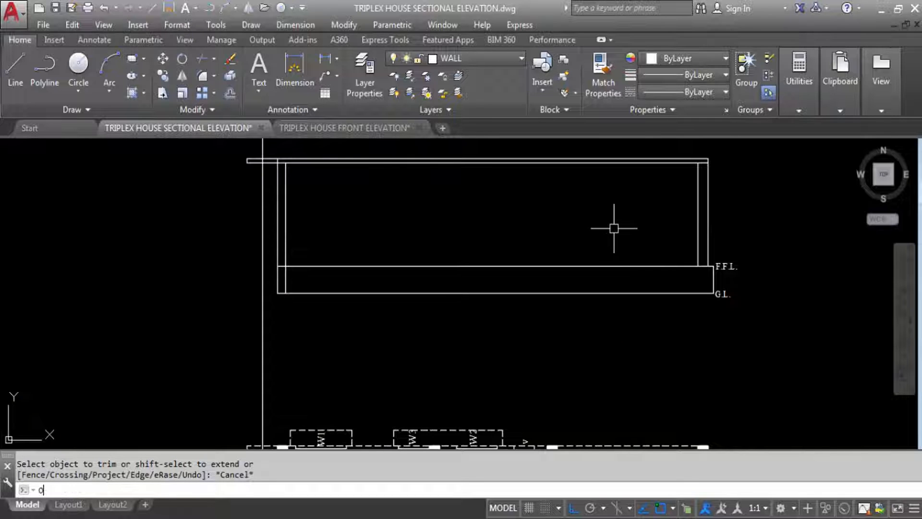
{"action": "key", "text": "Return"}
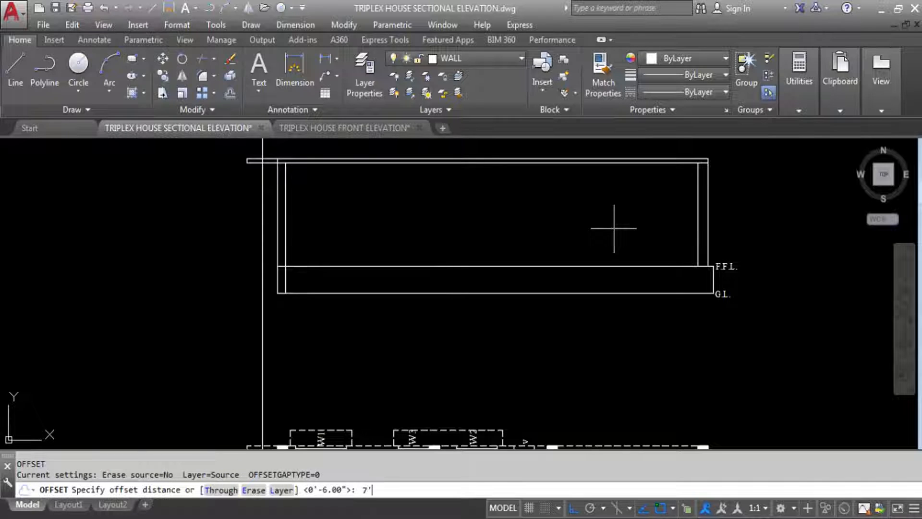
{"action": "key", "text": "Return"}
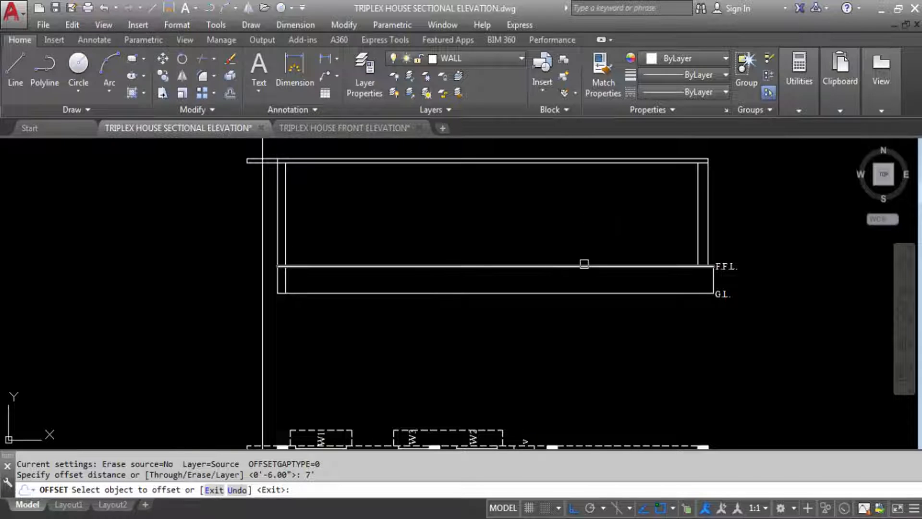
{"action": "left_click", "coordinate": [585, 265]}
{"action": "left_click", "coordinate": [588, 192]}
{"action": "key", "text": "Return"}
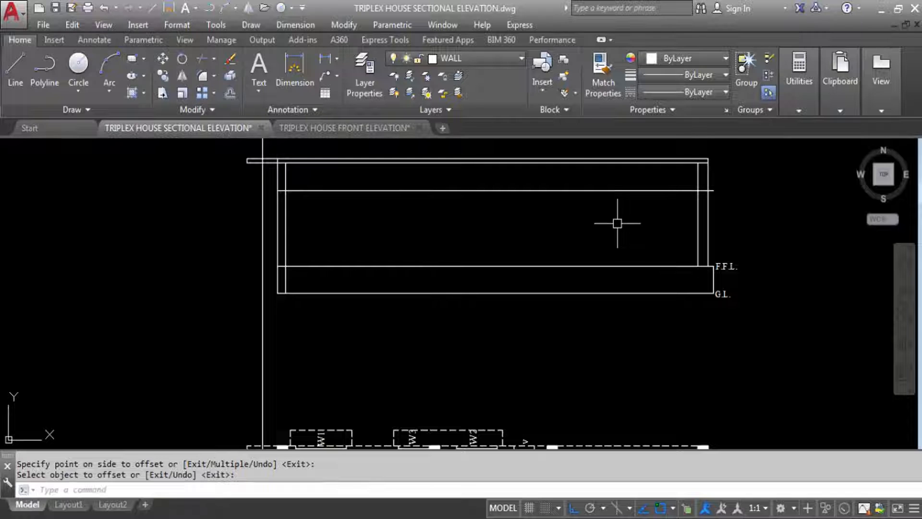
Offset the horizontal line at the 7' level 3" upward to form the window projection's thickness.
{"action": "key", "text": "Return"}
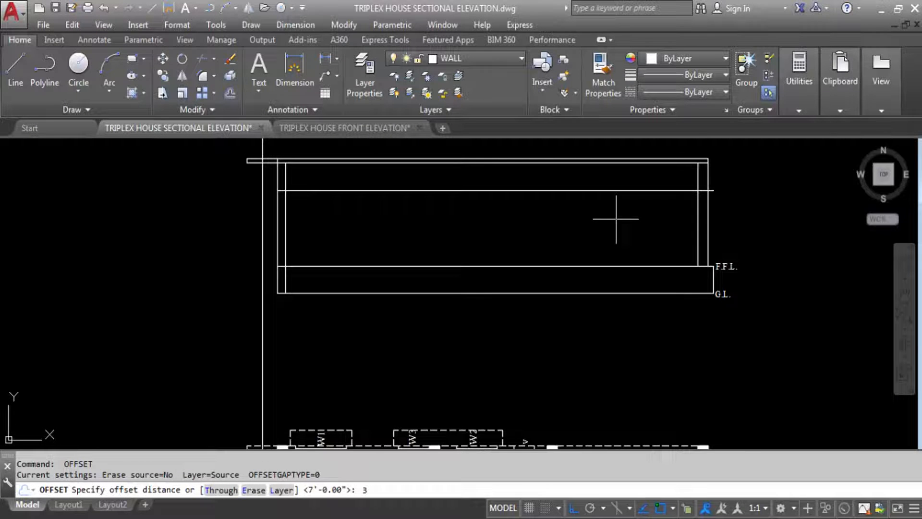
{"action": "type", "text": "3"}
{"action": "key", "text": "Return"}
{"action": "left_click", "coordinate": [611, 191]}
{"action": "scroll", "coordinate": [614, 295], "scroll_direction": "down", "scroll_amount": 2}
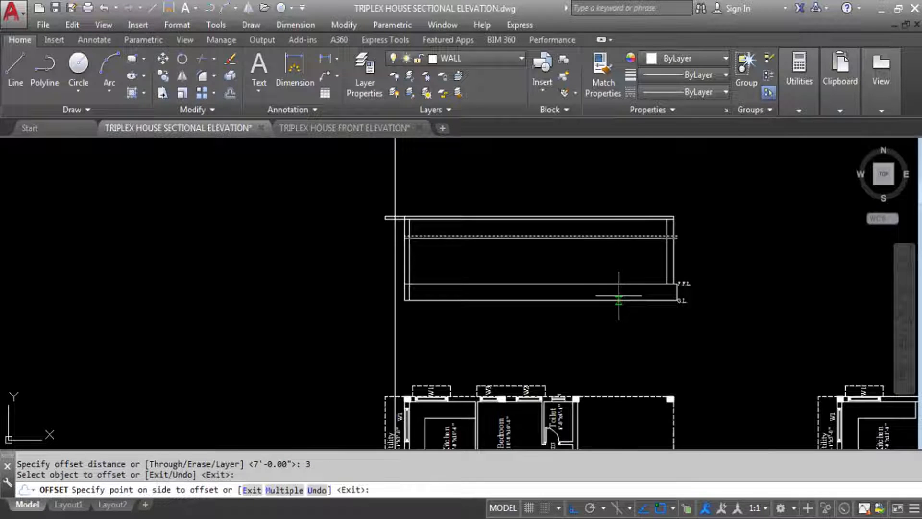
{"action": "left_click", "coordinate": [595, 170]}
{"action": "key", "text": "Escape"}
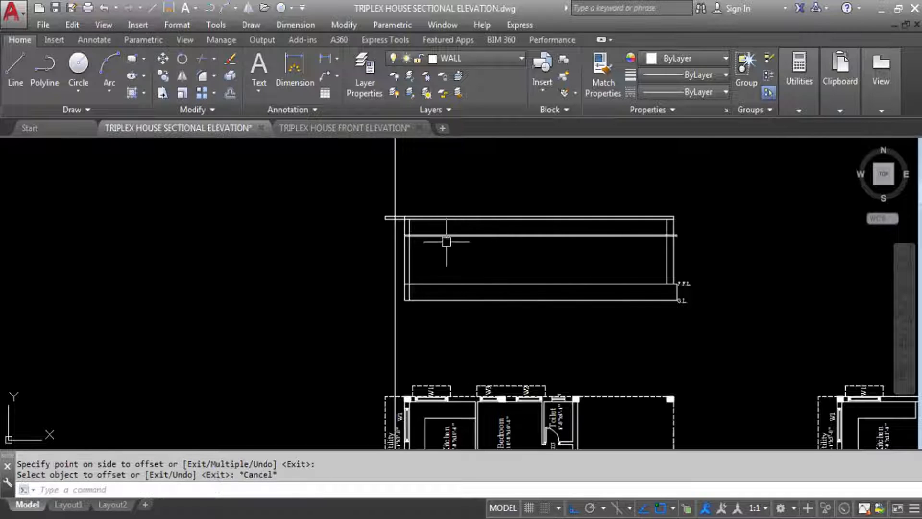
Extend the two window projection lines to the remaining vertical construction line through the bedroom window's dashed projection.
{"action": "scroll", "coordinate": [407, 235], "scroll_direction": "up", "scroll_amount": 4}
{"action": "scroll", "coordinate": [378, 235], "scroll_direction": "down", "scroll_amount": 6}
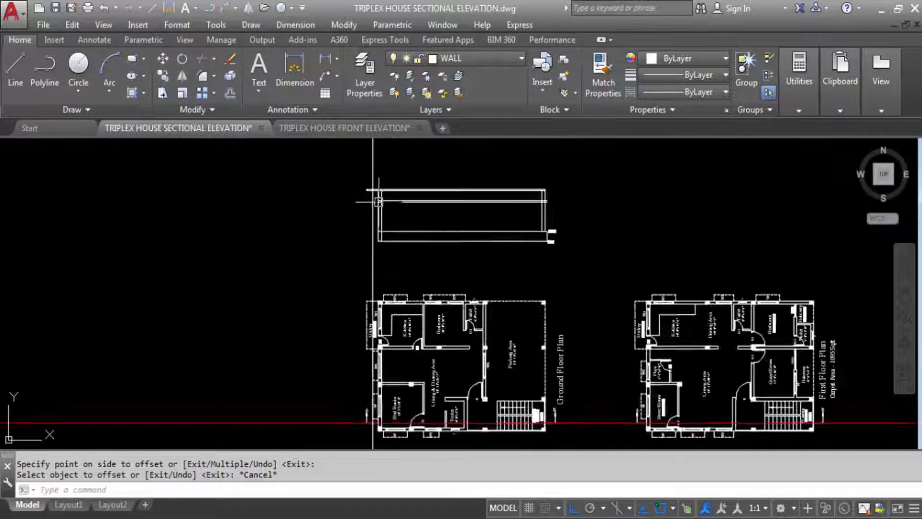
{"action": "scroll", "coordinate": [389, 278], "scroll_direction": "up", "scroll_amount": 6}
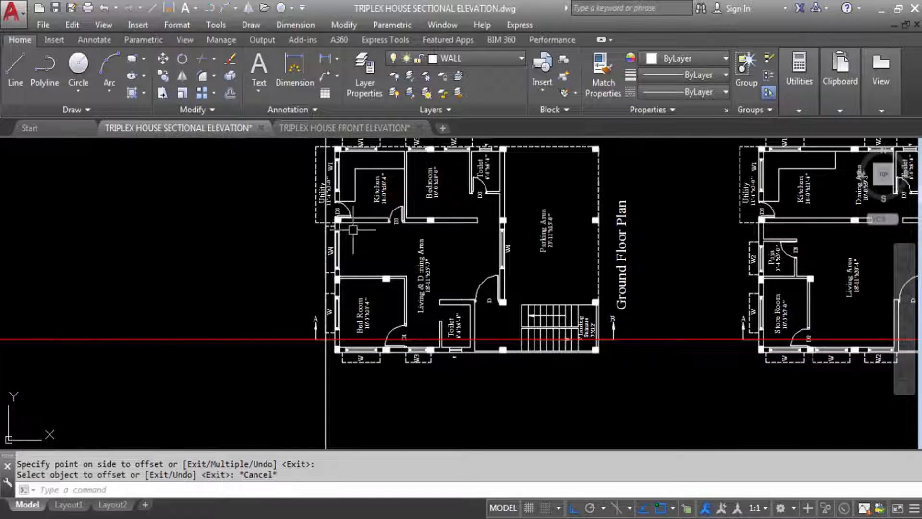
{"action": "scroll", "coordinate": [335, 216], "scroll_direction": "down", "scroll_amount": 5}
{"action": "scroll", "coordinate": [361, 255], "scroll_direction": "up", "scroll_amount": 6}
{"action": "type", "text": "EX"}
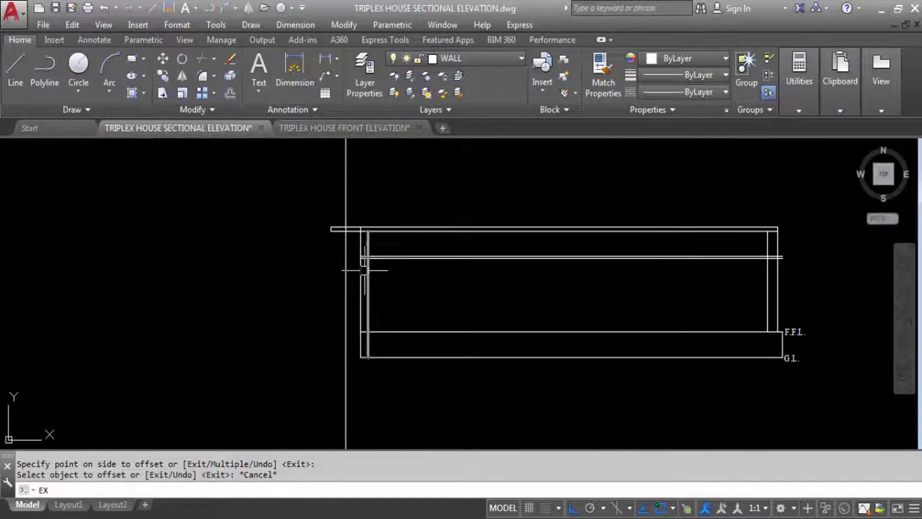
{"action": "key", "text": "Return"}
{"action": "left_click", "coordinate": [346, 268]}
{"action": "key", "text": "Return"}
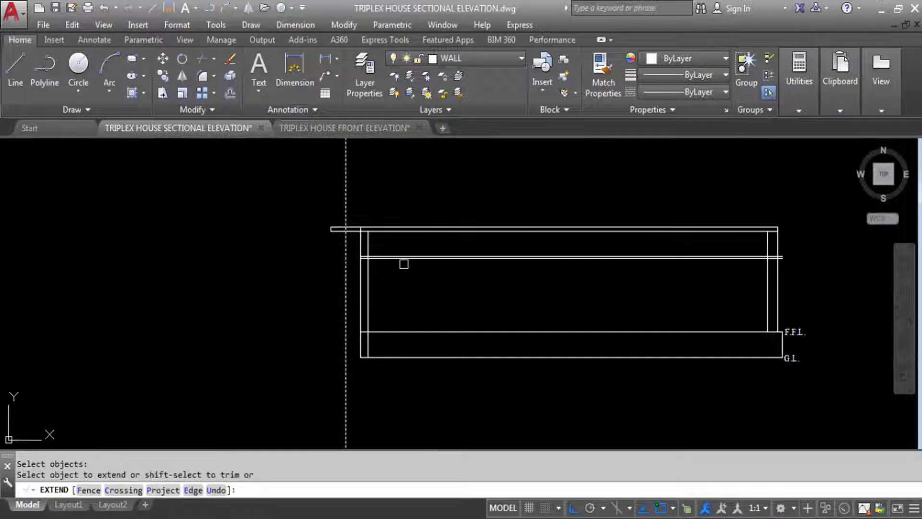
{"action": "left_click", "coordinate": [400, 254]}
{"action": "left_click", "coordinate": [400, 254]}
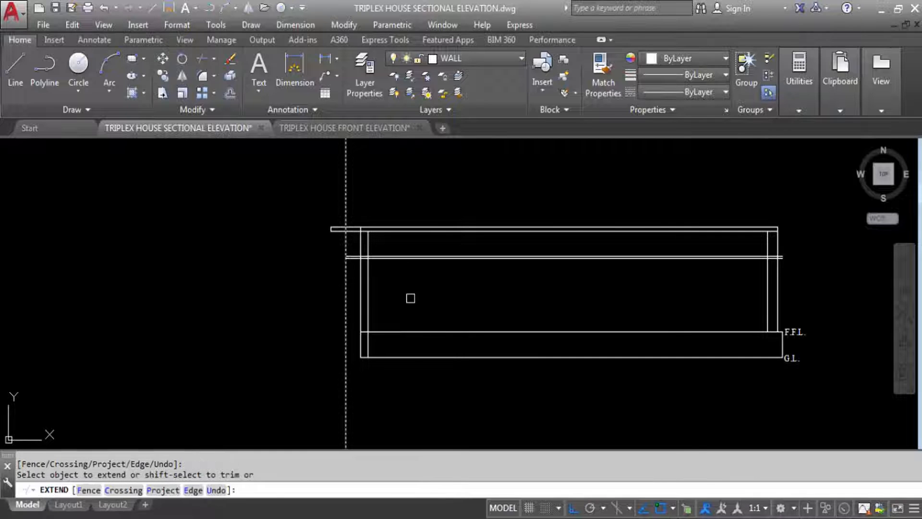
{"action": "key", "text": "Escape"}
Trim the remaining construction line above and below the two projection lines, keeping only the segment that closes their end.
{"action": "type", "text": "T"}
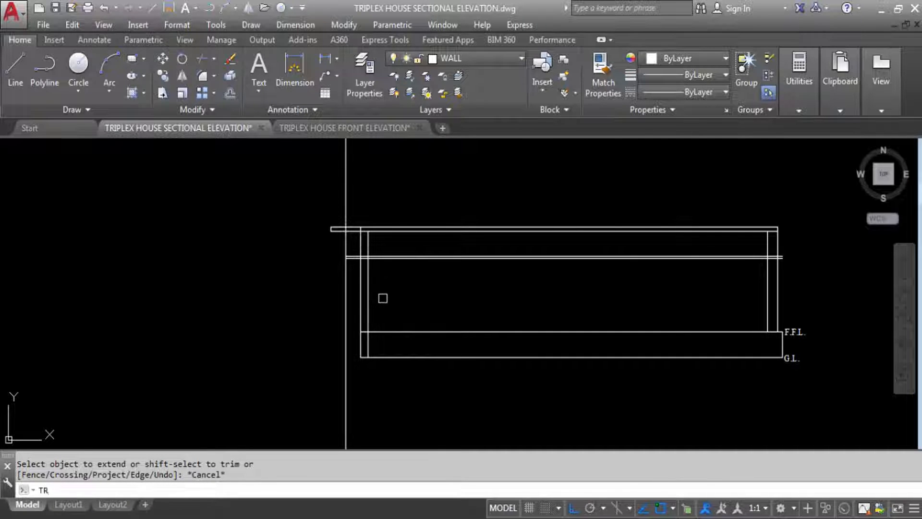
{"action": "type", "text": "R"}
{"action": "key", "text": "Return"}
{"action": "left_click", "coordinate": [397, 248]}
{"action": "left_click", "coordinate": [380, 268]}
{"action": "key", "text": "Return"}
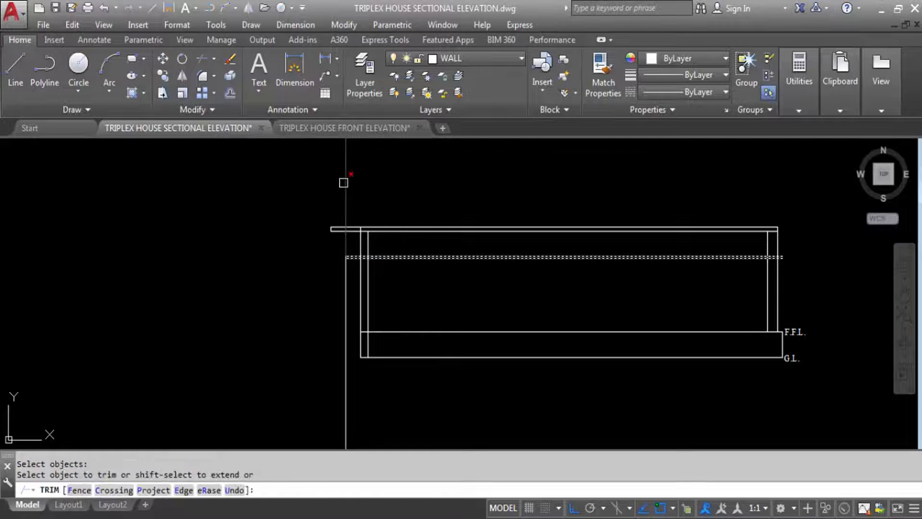
{"action": "left_click", "coordinate": [344, 182]}
{"action": "left_click", "coordinate": [346, 284]}
{"action": "left_click", "coordinate": [348, 202]}
{"action": "key", "text": "Escape"}
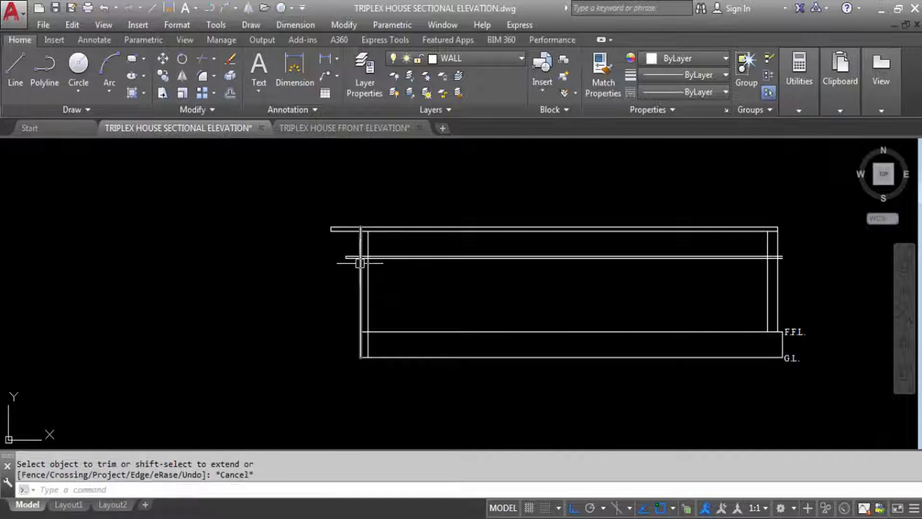
Examine the Ground Floor Plan's bedroom window projection and section mark A against the section's slab and window projection ends.
{"action": "scroll", "coordinate": [331, 188], "scroll_direction": "down", "scroll_amount": 8}
{"action": "scroll", "coordinate": [352, 298], "scroll_direction": "up", "scroll_amount": 3}
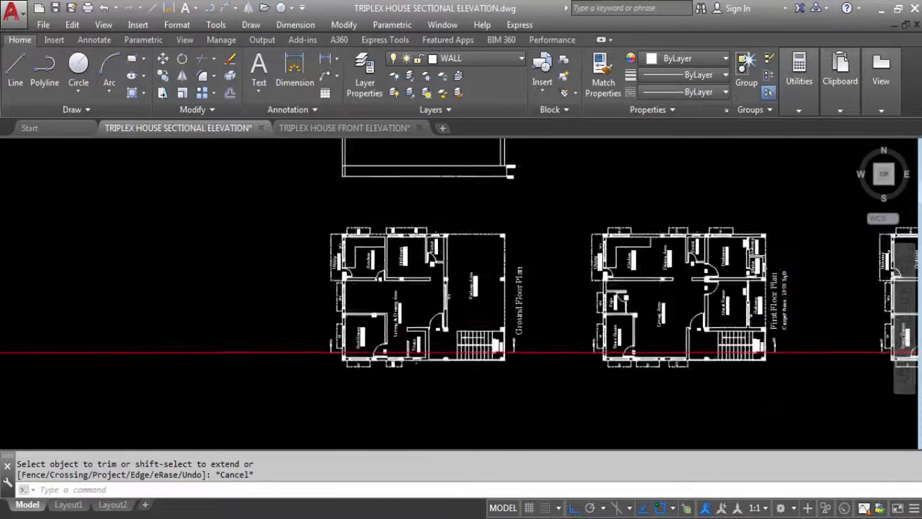
{"action": "scroll", "coordinate": [339, 269], "scroll_direction": "up", "scroll_amount": 2}
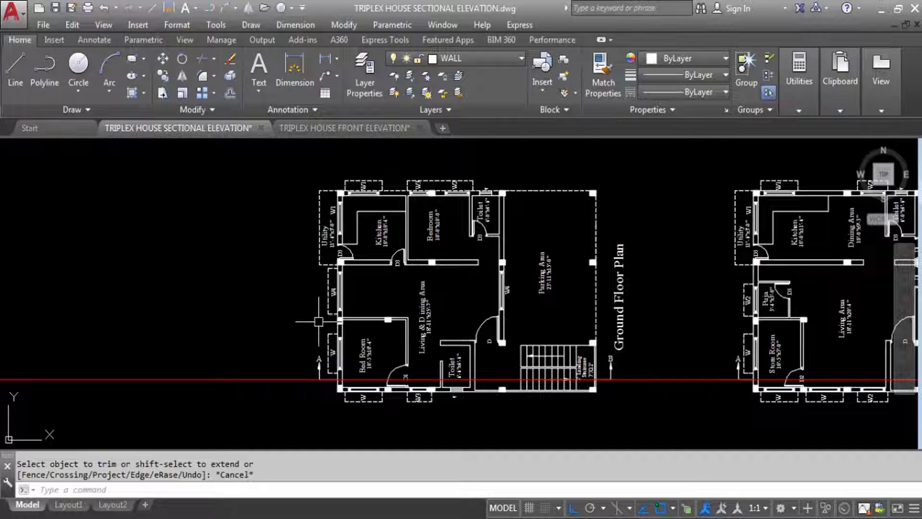
{"action": "scroll", "coordinate": [333, 376], "scroll_direction": "down", "scroll_amount": 2}
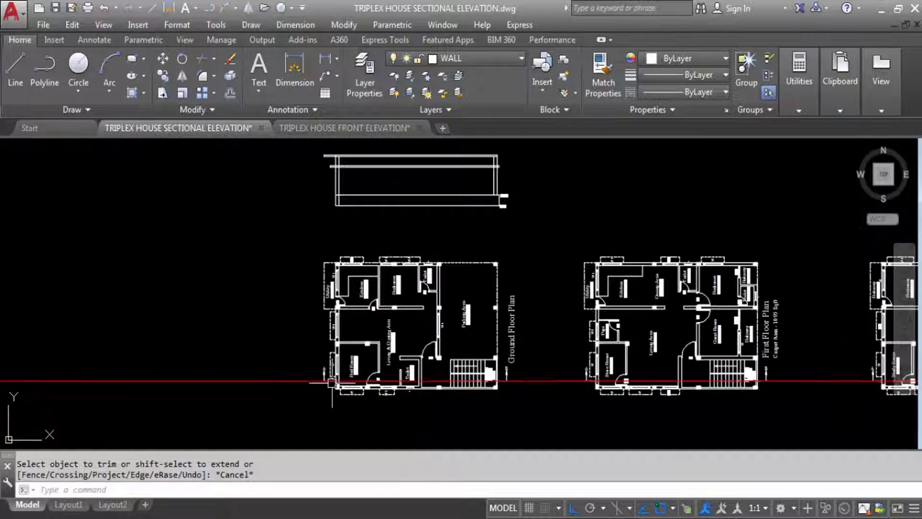
{"action": "scroll", "coordinate": [328, 141], "scroll_direction": "up", "scroll_amount": 2}
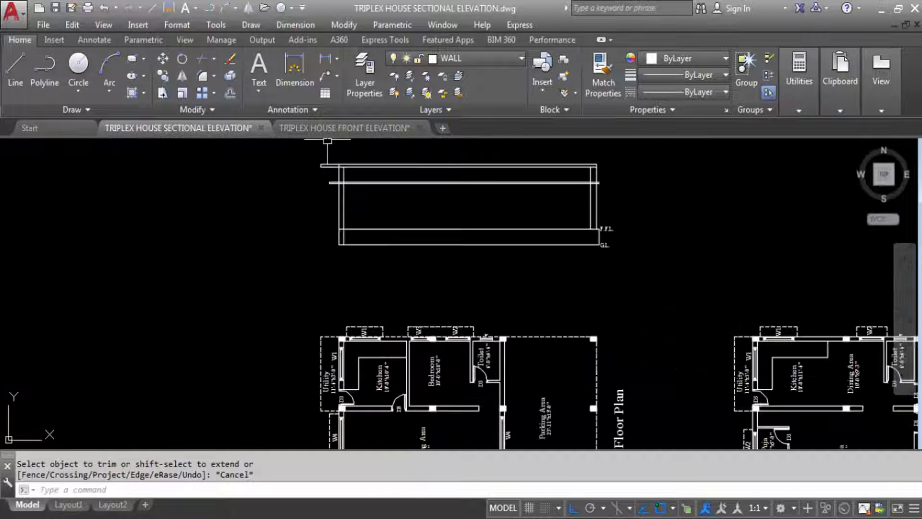
Save the drawing and review the floor plans along the section line.
{"action": "scroll", "coordinate": [317, 144], "scroll_direction": "down", "scroll_amount": 2}
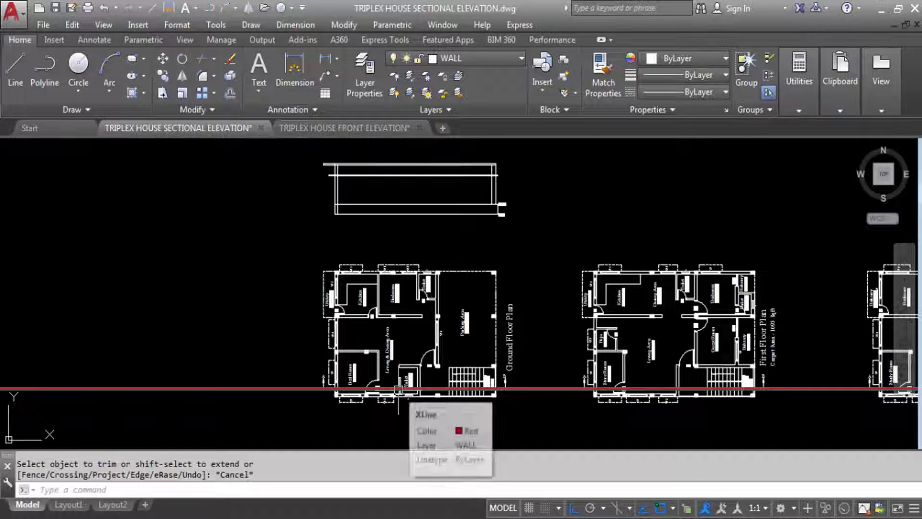
{"action": "key", "text": "ctrl+s"}
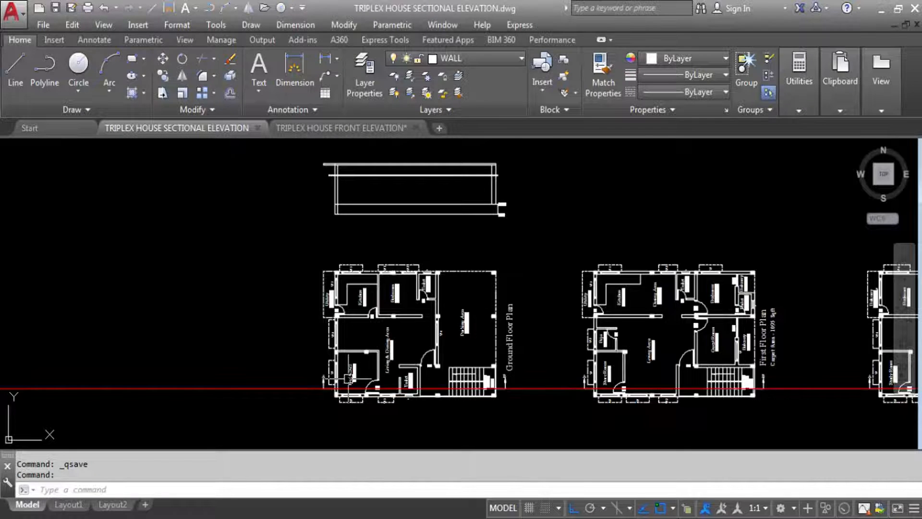
{"action": "scroll", "coordinate": [319, 222], "scroll_direction": "down", "scroll_amount": 3}
{"action": "scroll", "coordinate": [319, 278], "scroll_direction": "up", "scroll_amount": 10}
{"action": "scroll", "coordinate": [382, 317], "scroll_direction": "down", "scroll_amount": 7}
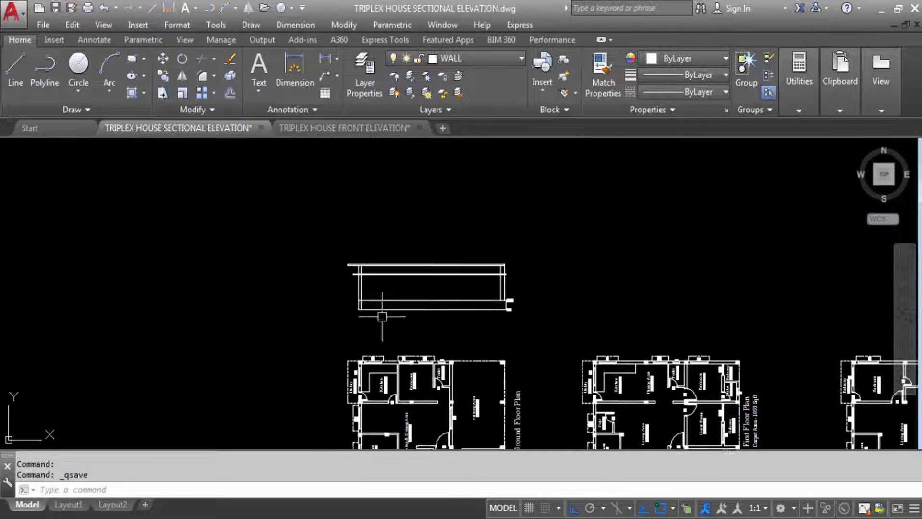
Offset the slab's top line 2'6" upward to set the railing height above the slab.
{"action": "scroll", "coordinate": [383, 317], "scroll_direction": "up", "scroll_amount": 4}
{"action": "scroll", "coordinate": [371, 238], "scroll_direction": "up", "scroll_amount": 4}
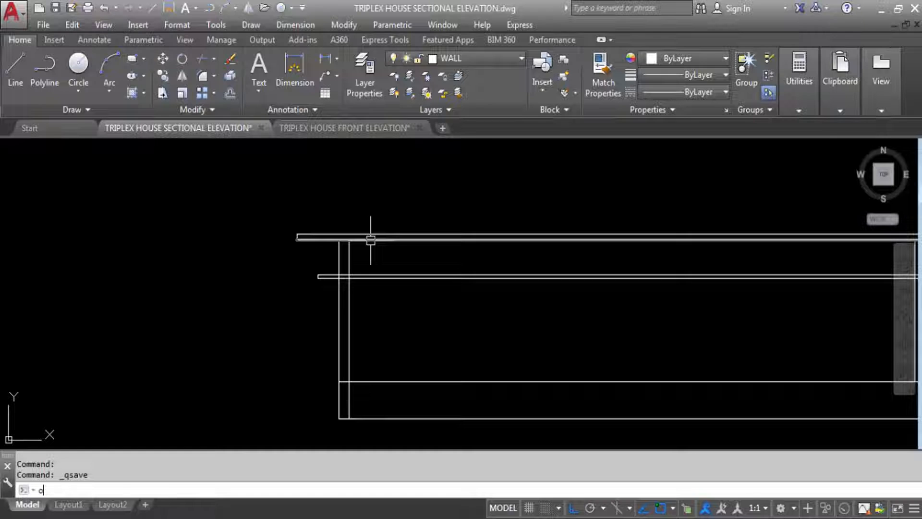
{"action": "key", "text": "Return"}
{"action": "key", "text": "Caps_Lock"}
{"action": "type", "text": "O"}
{"action": "key", "text": "Return"}
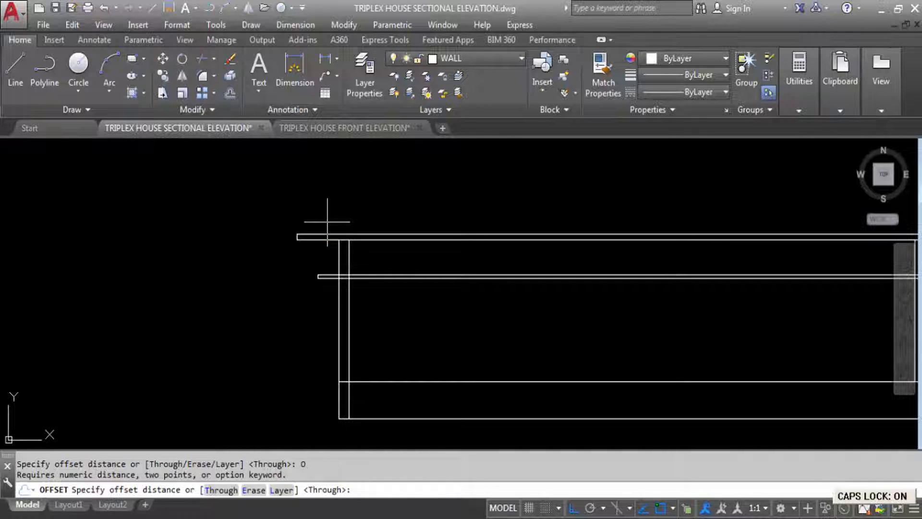
{"action": "type", "text": "2'6"}
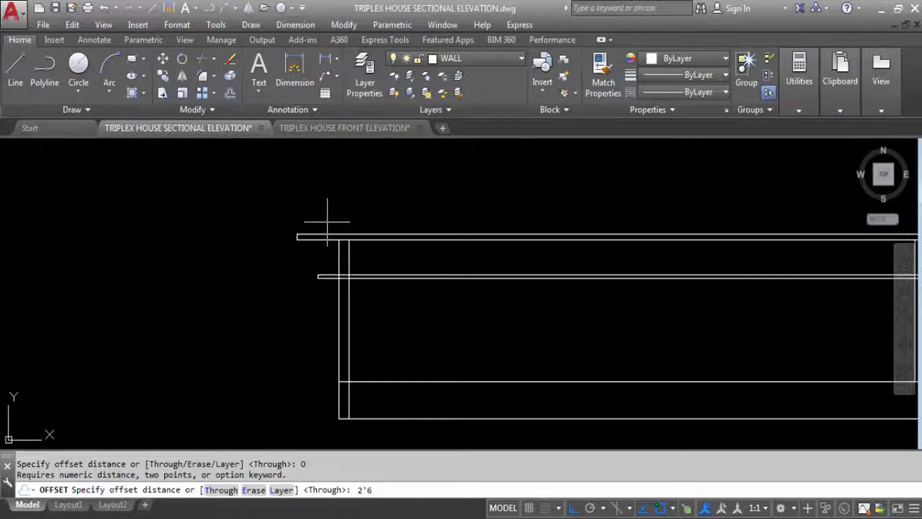
{"action": "key", "text": "Return"}
{"action": "left_click", "coordinate": [345, 230]}
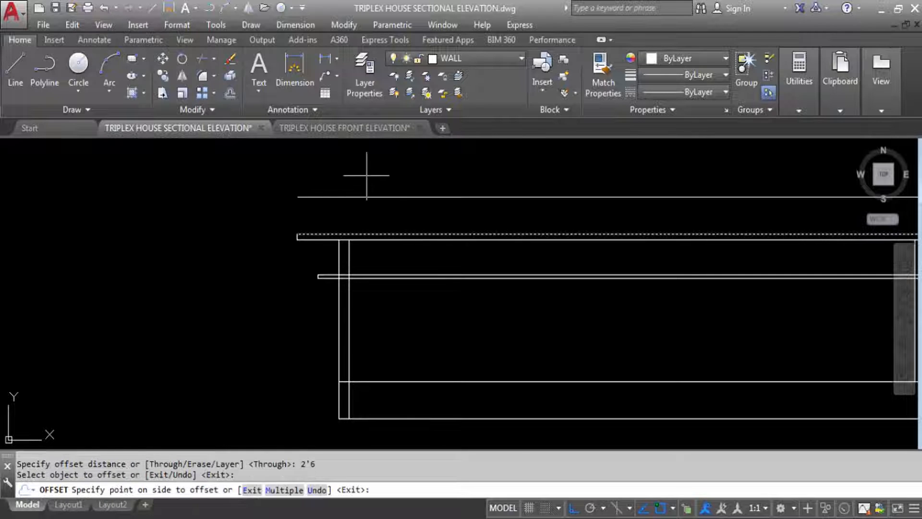
{"action": "left_click", "coordinate": [402, 170]}
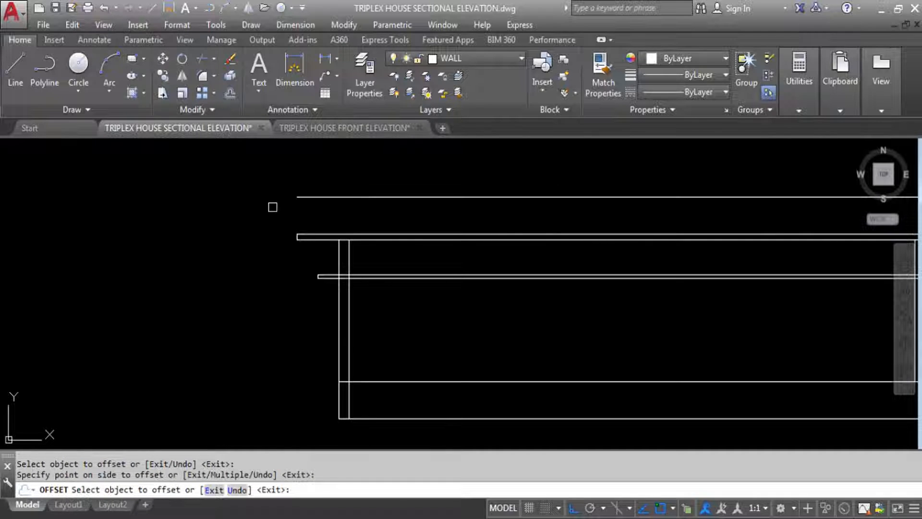
{"action": "key", "text": "Escape"}
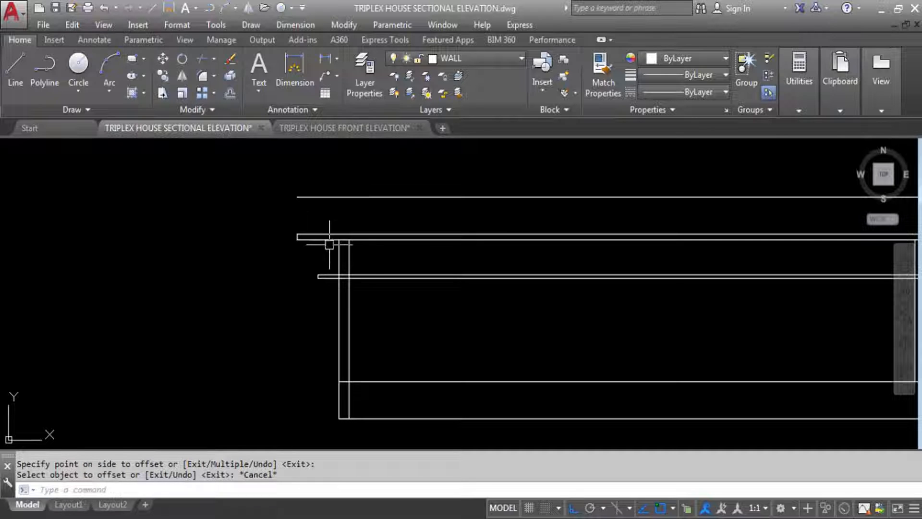
Extend the slab's projecting end line and the outer wall's inner face line up to the new railing line.
{"action": "type", "text": "E"}
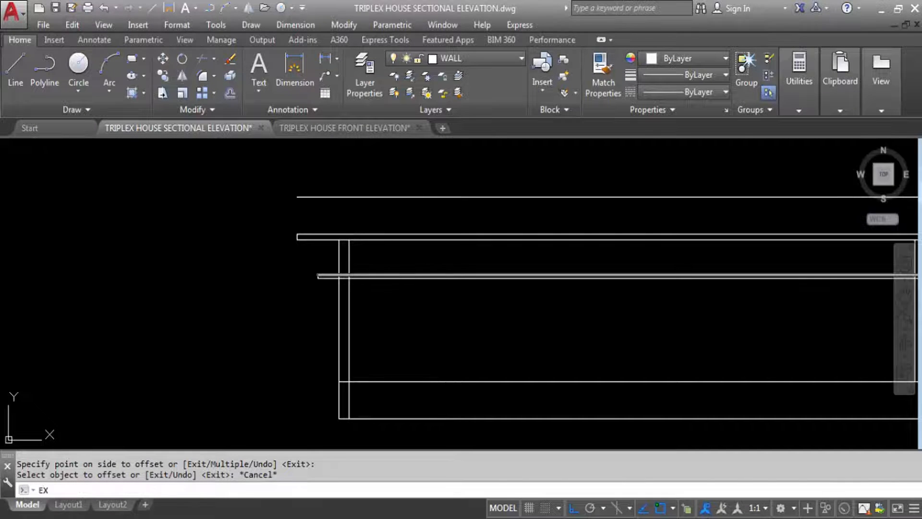
{"action": "type", "text": "X"}
{"action": "key", "text": "Return"}
{"action": "left_click", "coordinate": [354, 196]}
{"action": "key", "text": "Return"}
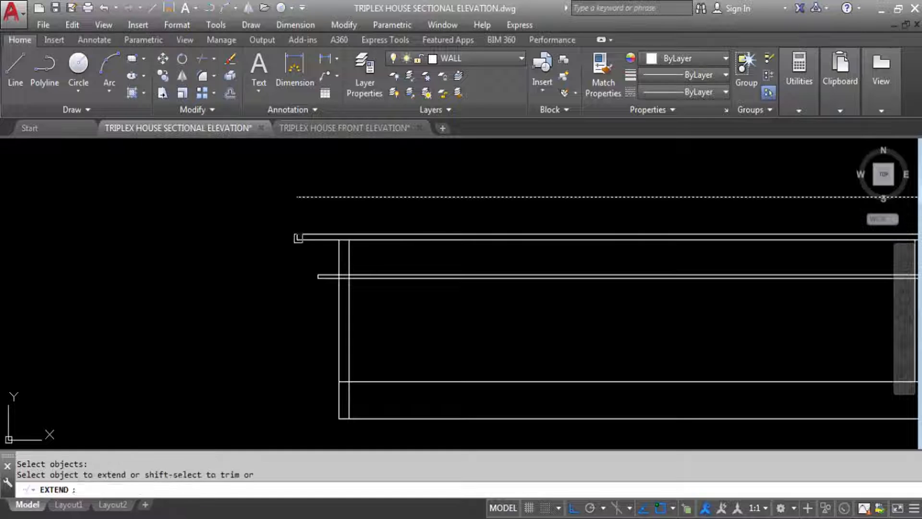
{"action": "scroll", "coordinate": [294, 239], "scroll_direction": "up", "scroll_amount": 3}
{"action": "left_click", "coordinate": [280, 237]}
{"action": "left_click", "coordinate": [280, 237]}
{"action": "scroll", "coordinate": [391, 262], "scroll_direction": "down", "scroll_amount": 2}
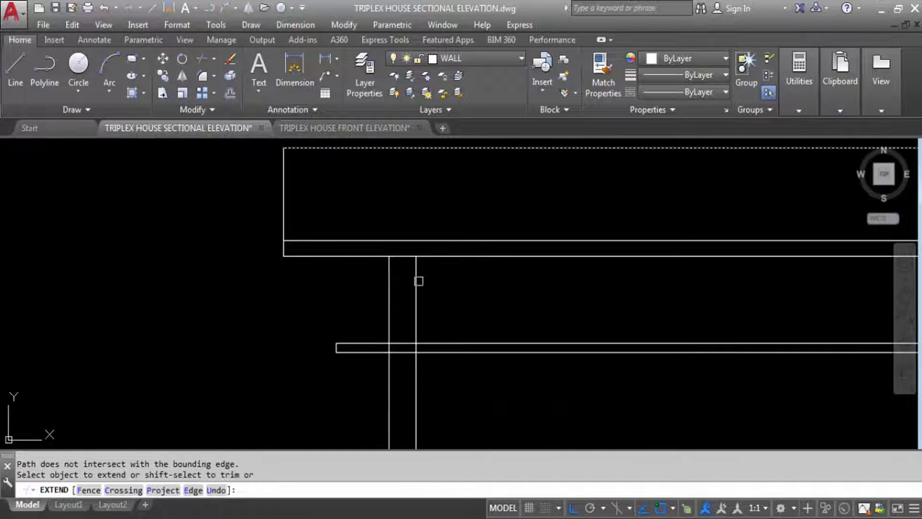
{"action": "left_click", "coordinate": [417, 281]}
{"action": "scroll", "coordinate": [425, 288], "scroll_direction": "down", "scroll_amount": 2}
{"action": "key", "text": "Escape"}
Trim the railing line beyond the wall's inner face line so it spans only the slab's projecting end.
{"action": "type", "text": "T"}
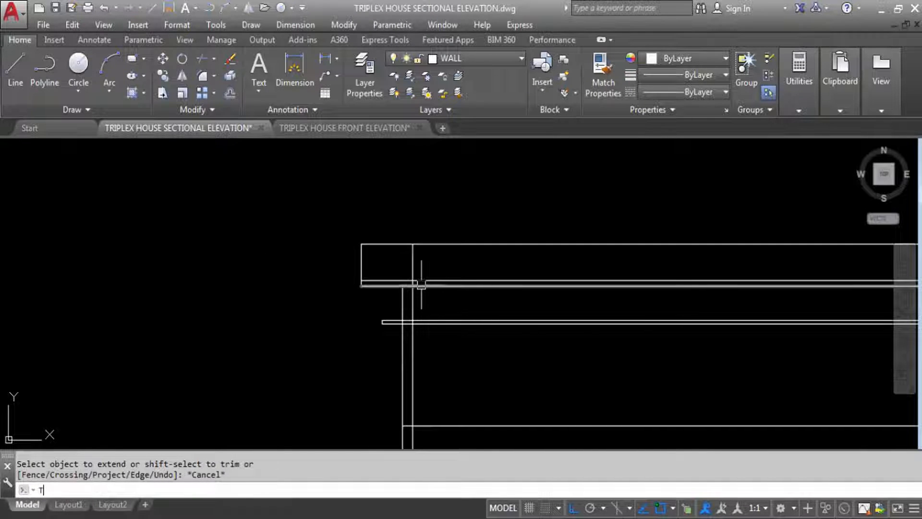
{"action": "type", "text": "R"}
{"action": "key", "text": "Return"}
{"action": "left_click", "coordinate": [412, 258]}
{"action": "key", "text": "Return"}
{"action": "left_click", "coordinate": [425, 243]}
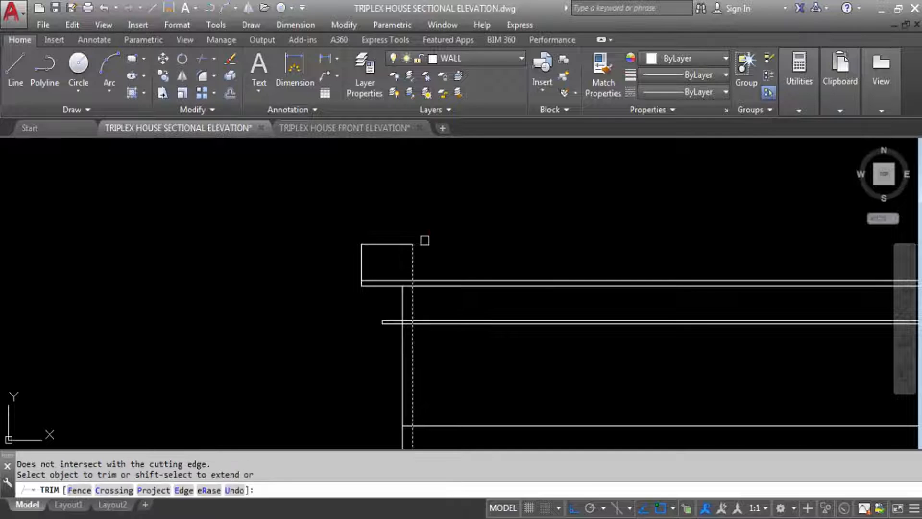
{"action": "key", "text": "Escape"}
Trim the segment of the wall's inner face line that crosses the slab thickness.
{"action": "key", "text": "Return"}
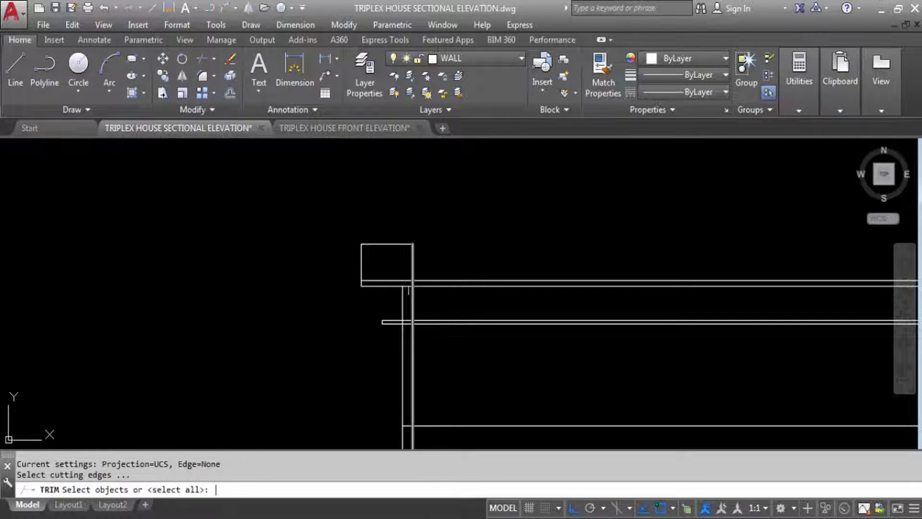
{"action": "key", "text": "Return"}
{"action": "scroll", "coordinate": [408, 293], "scroll_direction": "up", "scroll_amount": 3}
{"action": "scroll", "coordinate": [452, 309], "scroll_direction": "down", "scroll_amount": 2}
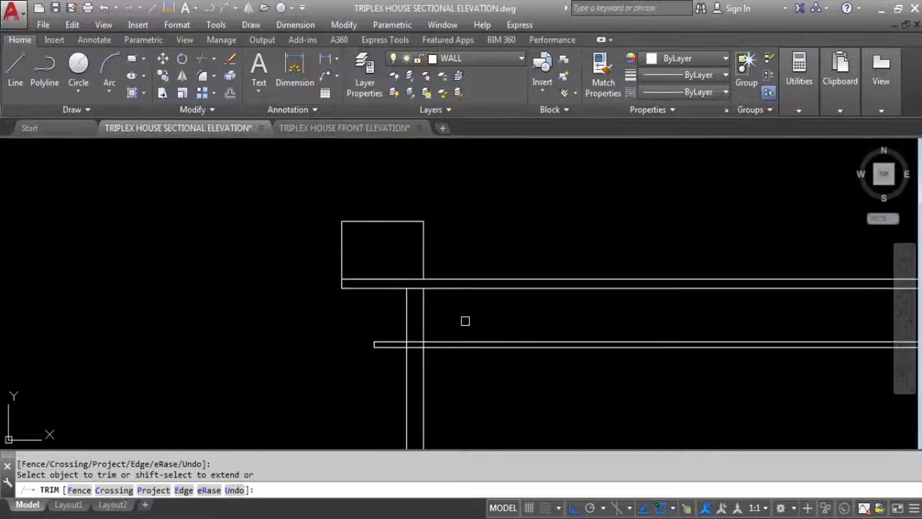
{"action": "key", "text": "Escape"}
{"action": "scroll", "coordinate": [323, 303], "scroll_direction": "down", "scroll_amount": 2}
{"action": "scroll", "coordinate": [367, 266], "scroll_direction": "up", "scroll_amount": 2}
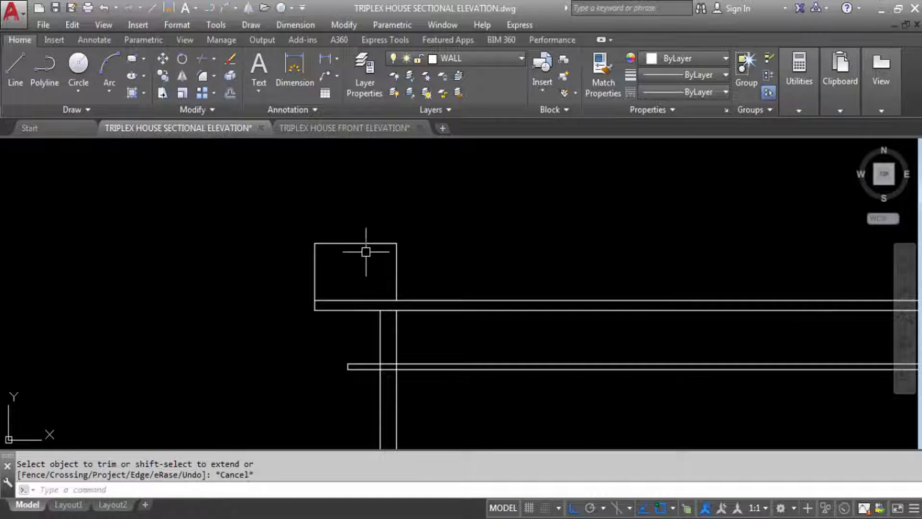
Offset the railing's top line 3" upward to form the top rail's thickness.
{"action": "type", "text": "o"}
{"action": "key", "text": "Return"}
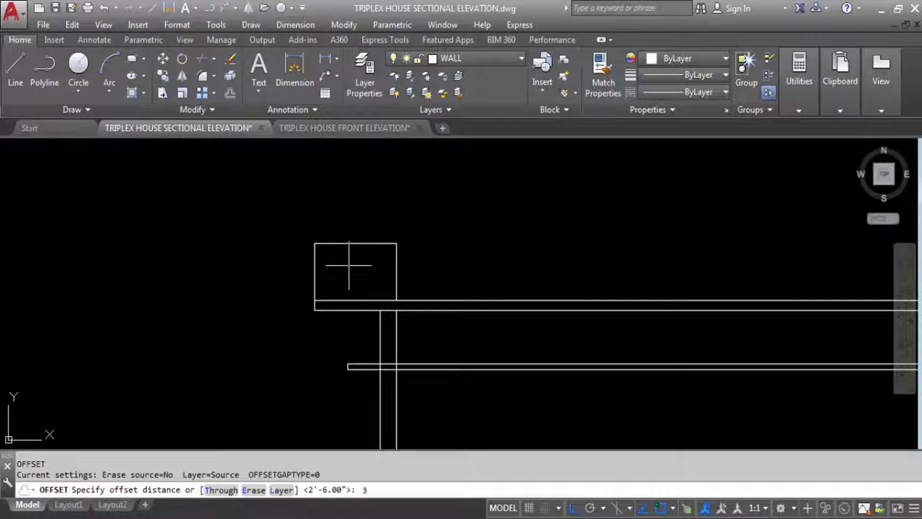
{"action": "key", "text": "Return"}
{"action": "left_click", "coordinate": [355, 243]}
{"action": "left_click", "coordinate": [352, 197]}
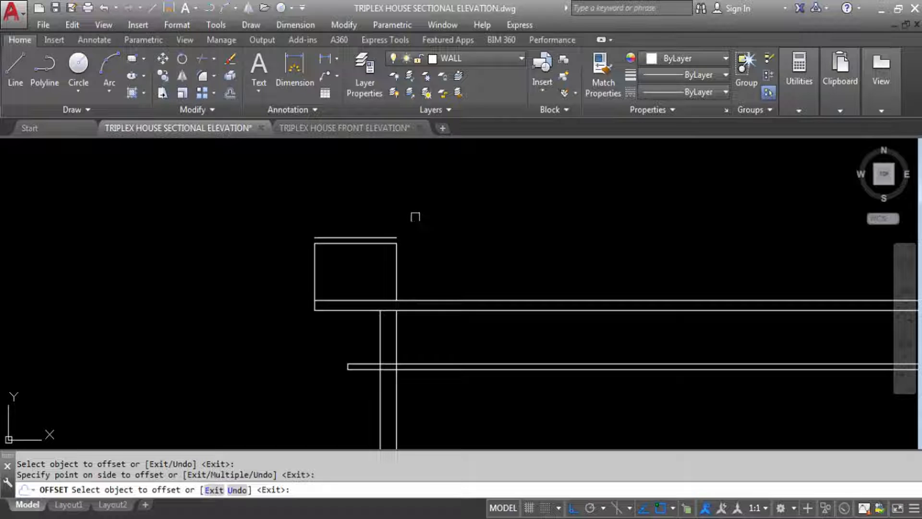
{"action": "key", "text": "Escape"}
Extend the railing's side lines to the upper rail line and save the drawing.
{"action": "type", "text": "ex"}
{"action": "key", "text": "Return"}
{"action": "left_click", "coordinate": [368, 239]}
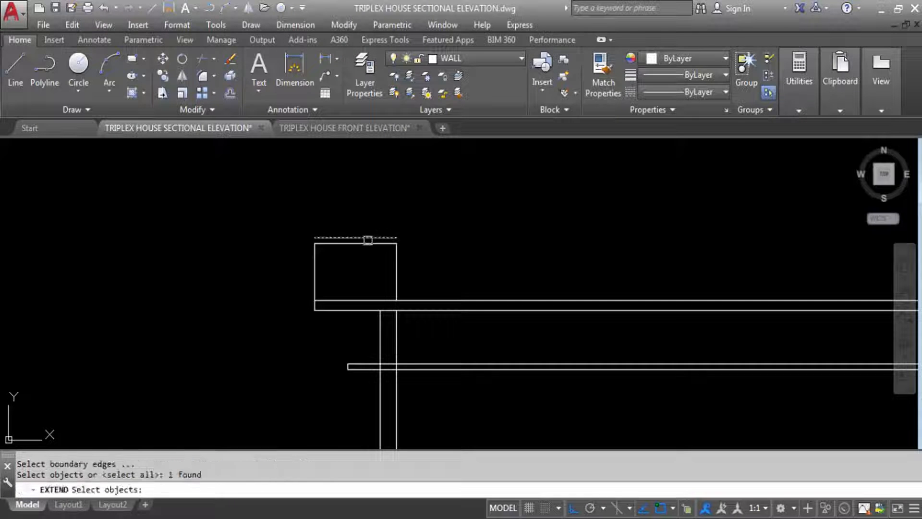
{"action": "key", "text": "Return"}
{"action": "left_click", "coordinate": [396, 254]}
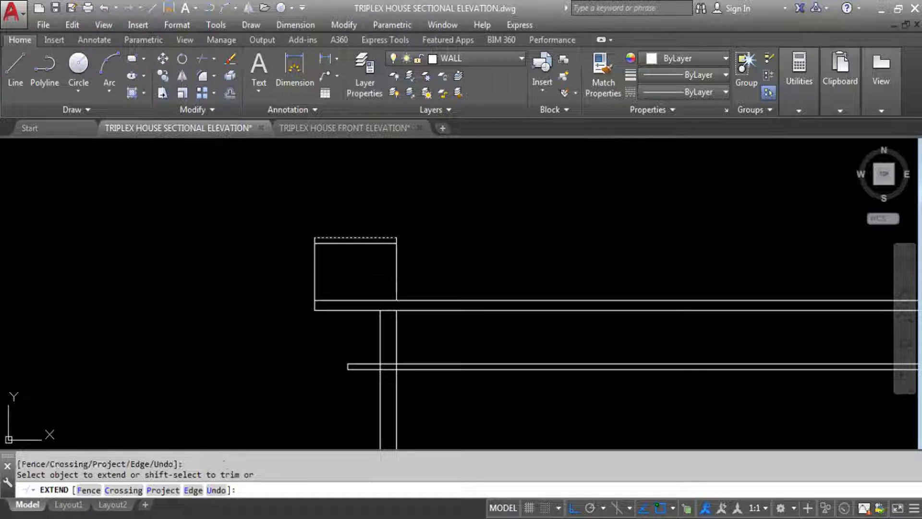
{"action": "key", "text": "Escape"}
{"action": "scroll", "coordinate": [351, 206], "scroll_direction": "down", "scroll_amount": 2}
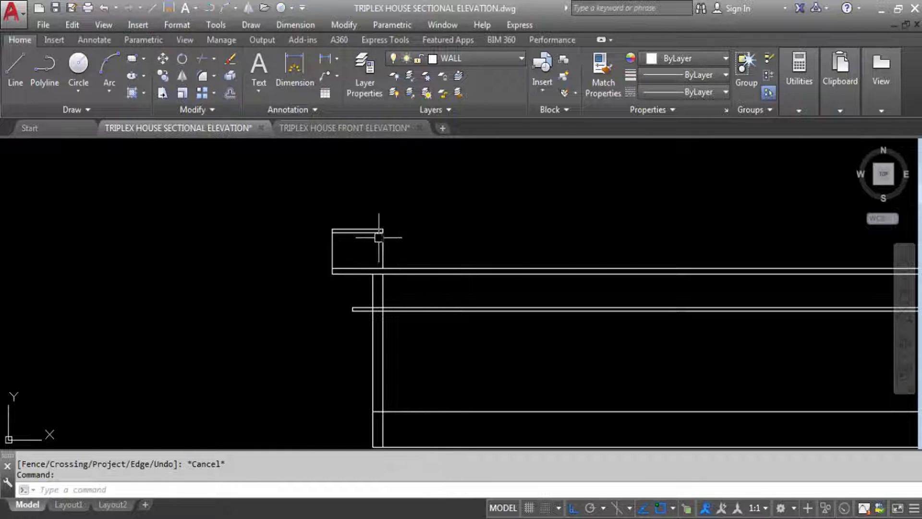
{"action": "key", "text": "ctrl+s"}
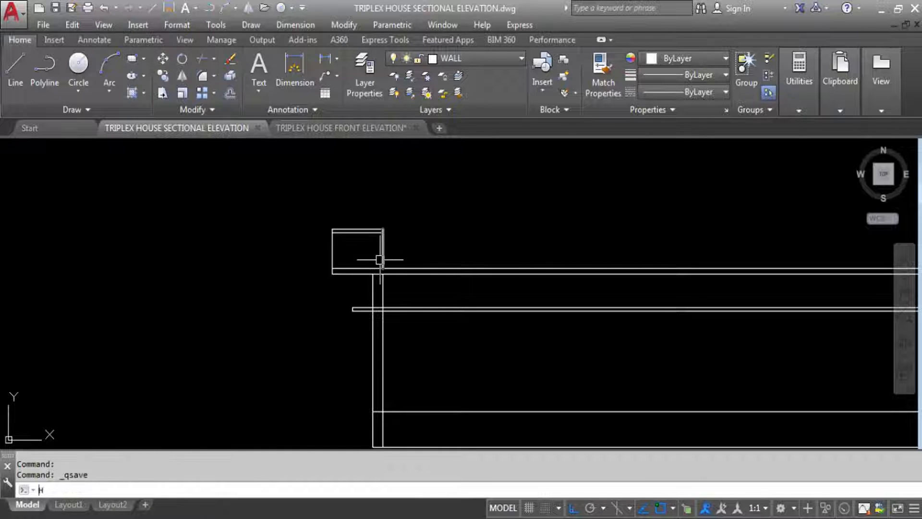
Configure a hatch with the ANSI31 pattern, ByLayer color, scale 60 and angle 45.
{"action": "key", "text": "Return"}
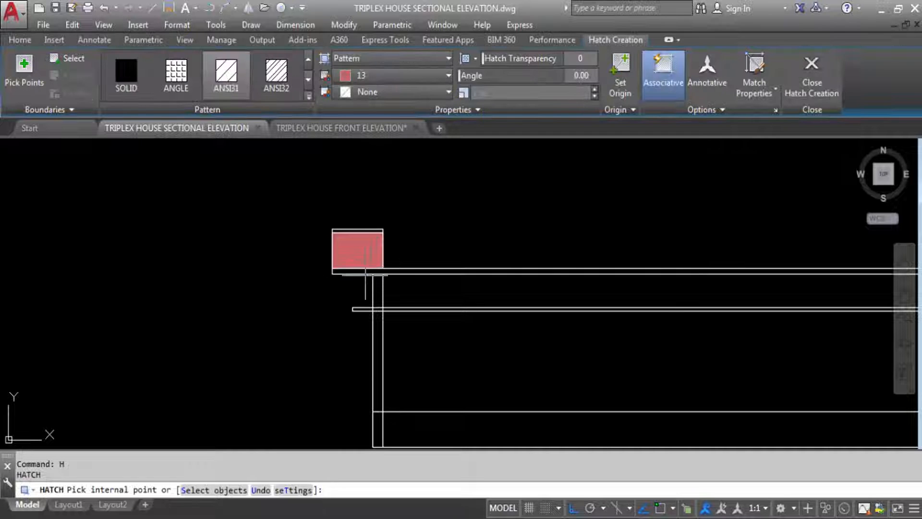
{"action": "left_click", "coordinate": [293, 490]}
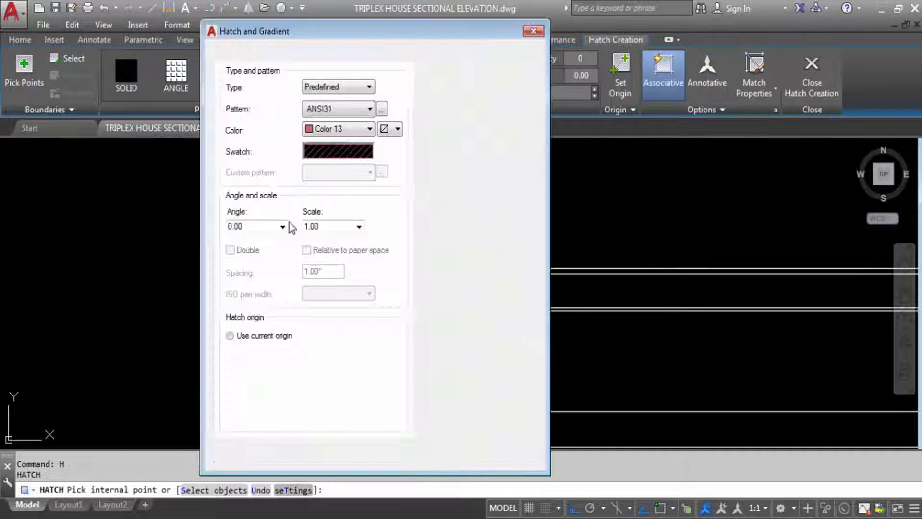
{"action": "left_click", "coordinate": [349, 130]}
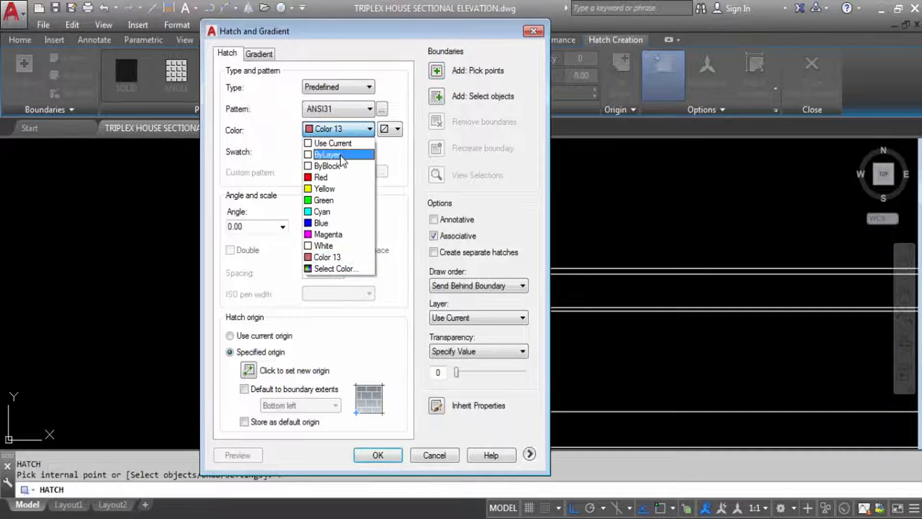
{"action": "left_click", "coordinate": [345, 153]}
{"action": "left_click", "coordinate": [347, 147]}
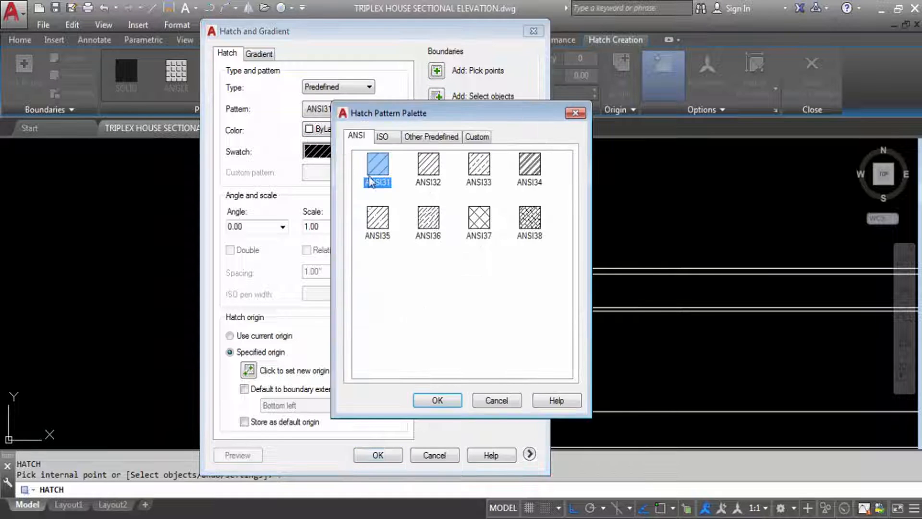
{"action": "left_click", "coordinate": [437, 401]}
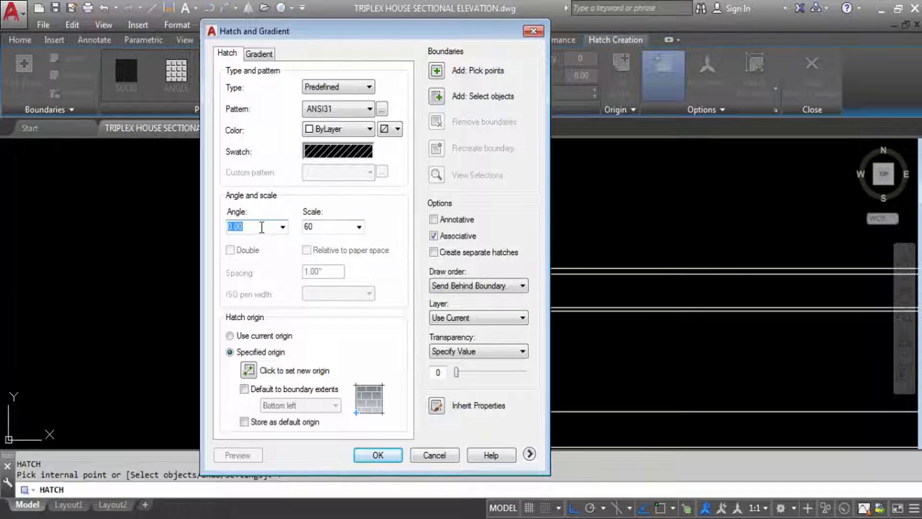
Fill the railing panel between the slab and the top rail with the hatch.
{"action": "left_click", "coordinate": [436, 71]}
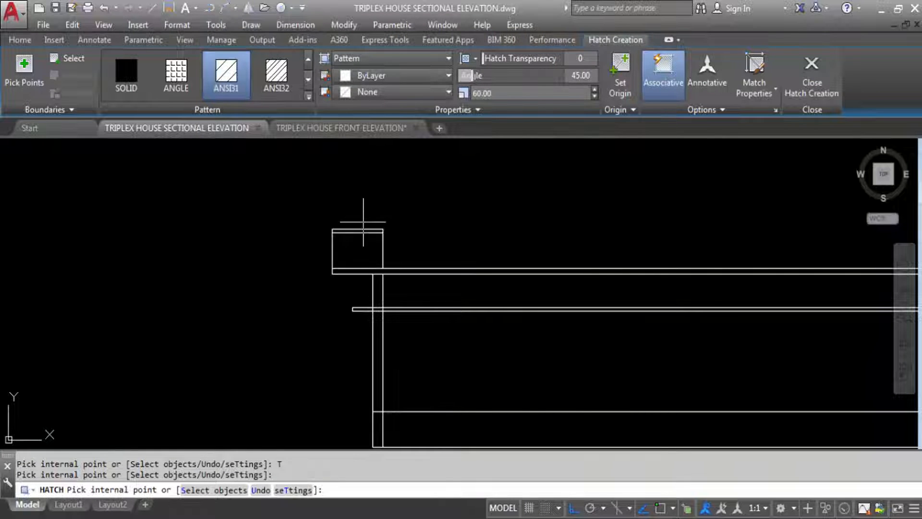
{"action": "left_click", "coordinate": [360, 247]}
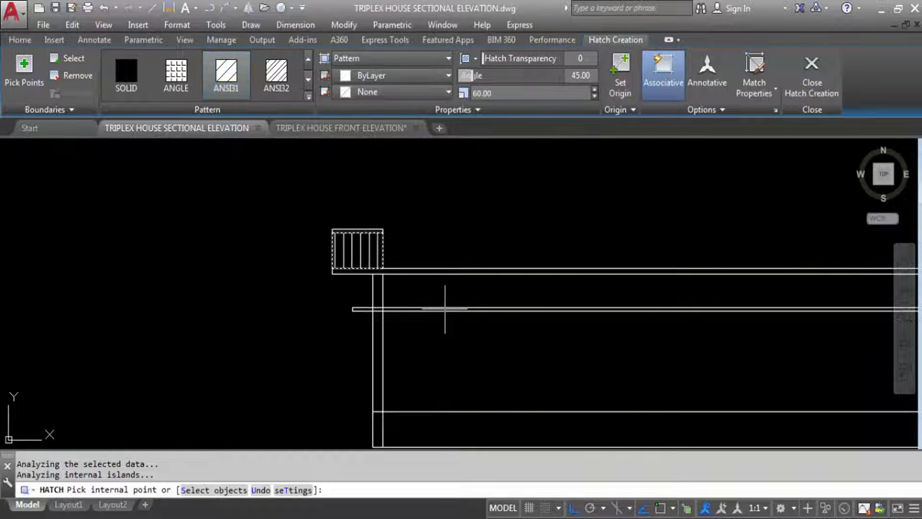
{"action": "key", "text": "Return"}
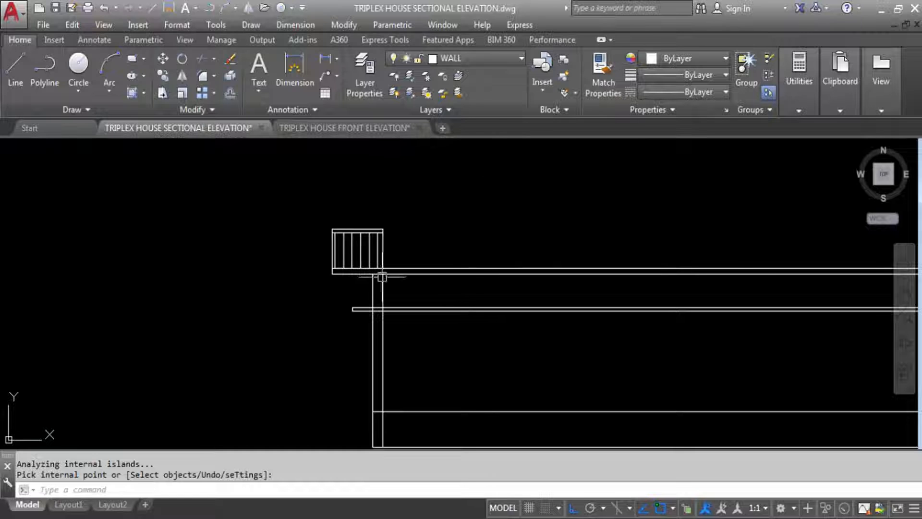
Save the drawing with the hatched railing.
{"action": "scroll", "coordinate": [318, 249], "scroll_direction": "down", "scroll_amount": 3}
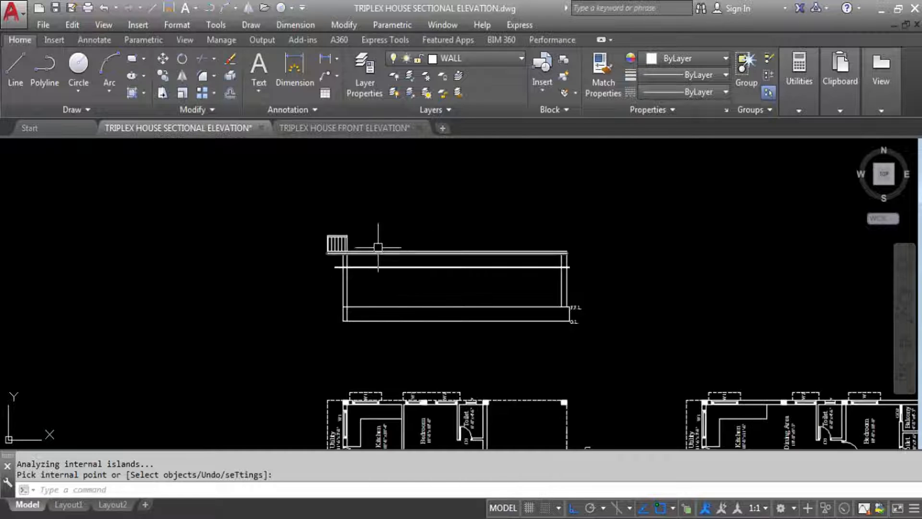
{"action": "scroll", "coordinate": [351, 247], "scroll_direction": "up", "scroll_amount": 5}
{"action": "scroll", "coordinate": [247, 248], "scroll_direction": "down", "scroll_amount": 4}
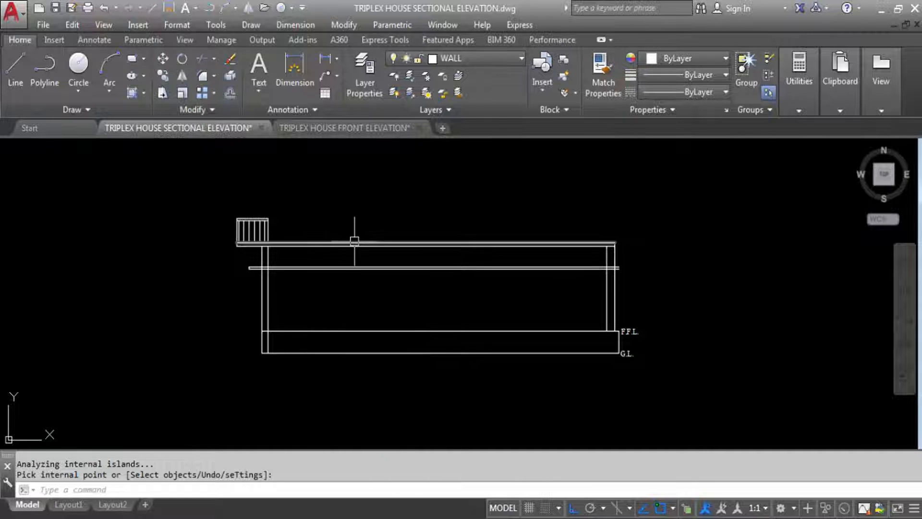
{"action": "key", "text": "ctrl+s"}
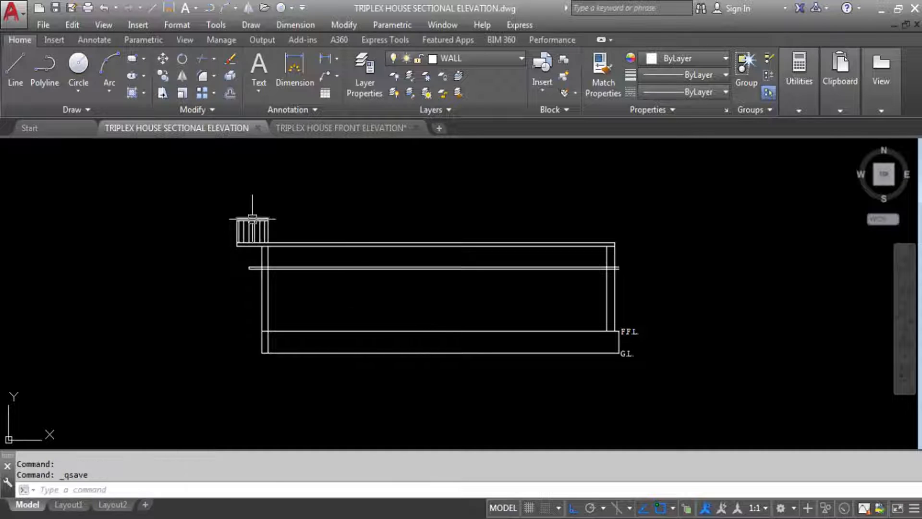
{"action": "scroll", "coordinate": [285, 191], "scroll_direction": "down", "scroll_amount": 3}
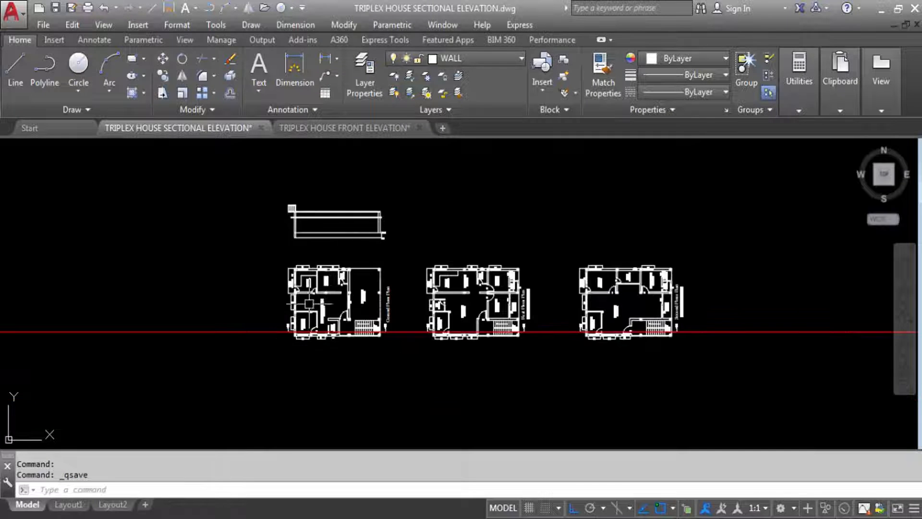
Draw vertical construction lines through both side edges of the column in the Bed Room's upper wall on the ground floor plan.
{"action": "scroll", "coordinate": [277, 337], "scroll_direction": "up", "scroll_amount": 6}
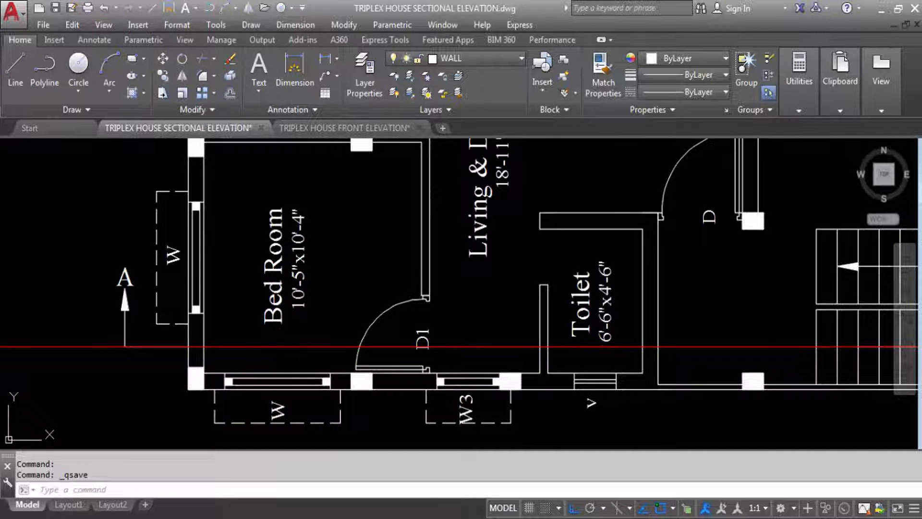
{"action": "scroll", "coordinate": [207, 347], "scroll_direction": "down", "scroll_amount": 2}
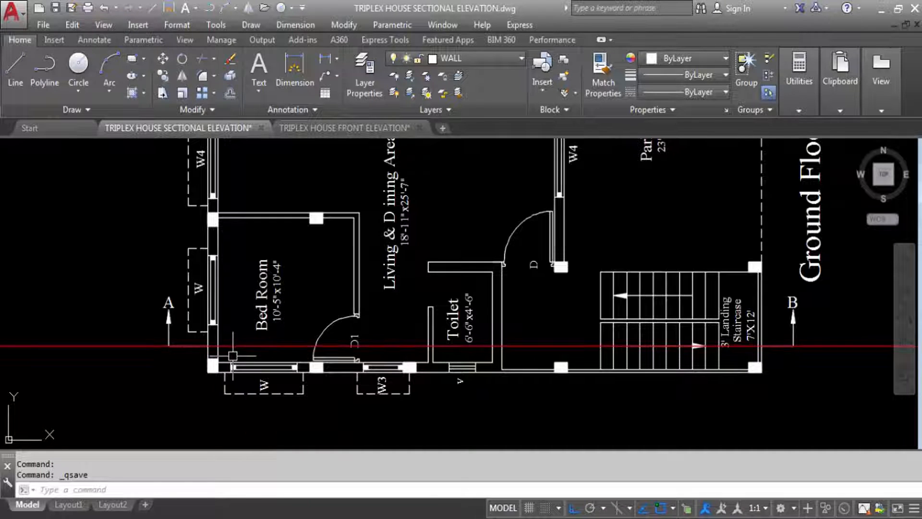
{"action": "scroll", "coordinate": [247, 331], "scroll_direction": "down", "scroll_amount": 5}
{"action": "scroll", "coordinate": [247, 244], "scroll_direction": "up", "scroll_amount": 3}
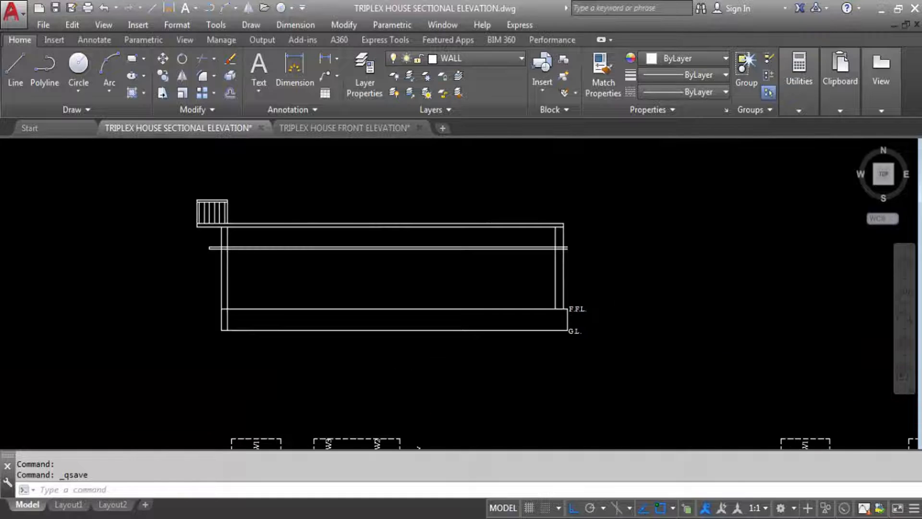
{"action": "scroll", "coordinate": [230, 211], "scroll_direction": "down", "scroll_amount": 3}
{"action": "scroll", "coordinate": [247, 331], "scroll_direction": "up", "scroll_amount": 4}
{"action": "scroll", "coordinate": [247, 326], "scroll_direction": "up", "scroll_amount": 4}
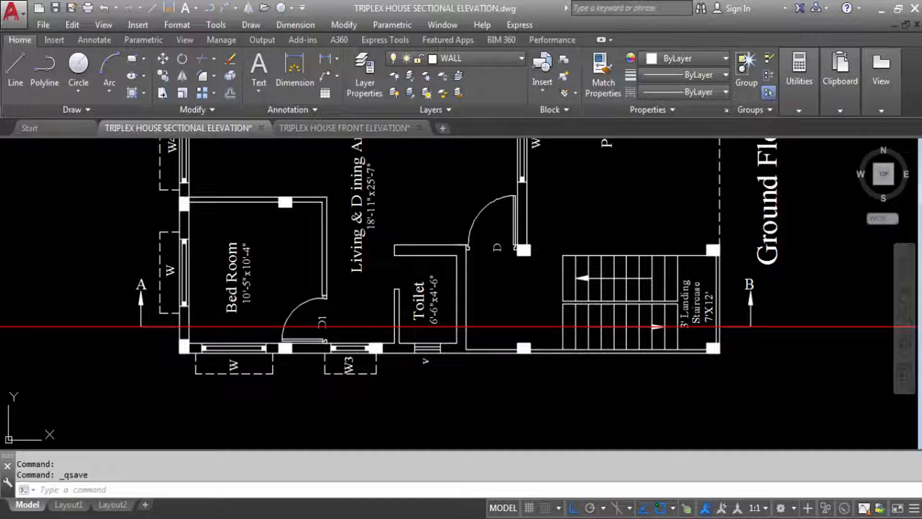
{"action": "type", "text": "l"}
{"action": "key", "text": "Return"}
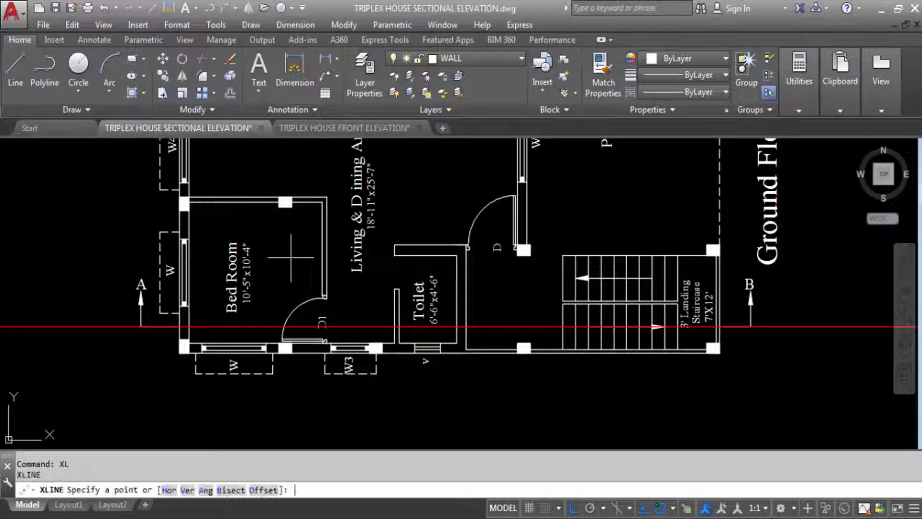
{"action": "key", "text": "Return"}
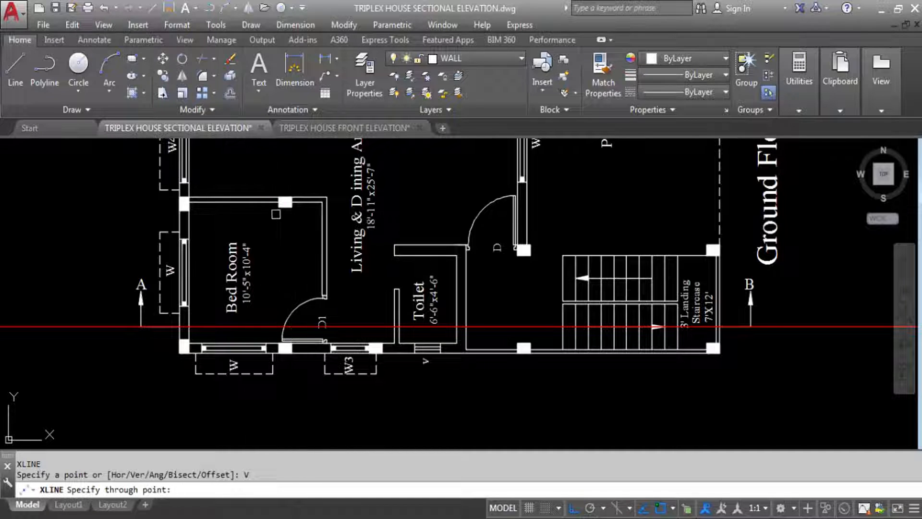
{"action": "left_click", "coordinate": [279, 207]}
{"action": "left_click", "coordinate": [291, 207]}
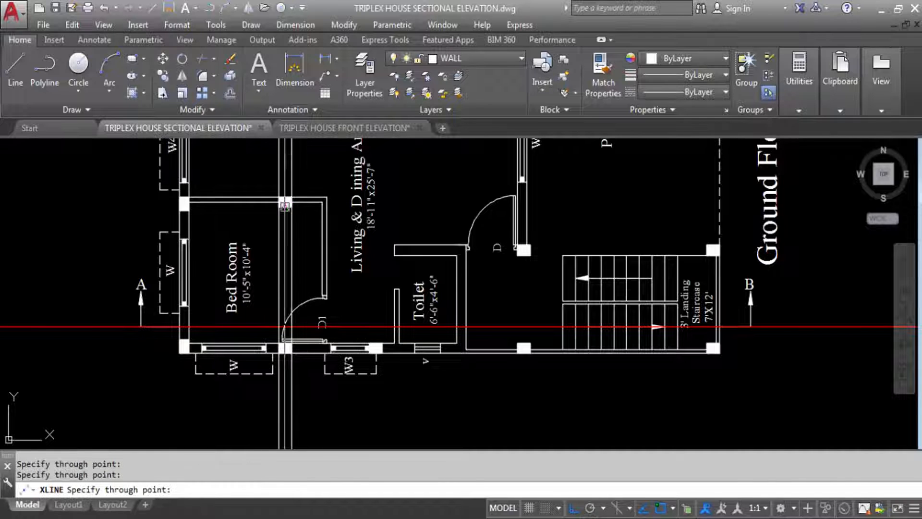
{"action": "key", "text": "Escape"}
Add vertical construction lines along both faces of the Bed Room wall beside door D1.
{"action": "scroll", "coordinate": [291, 207], "scroll_direction": "up", "scroll_amount": 5}
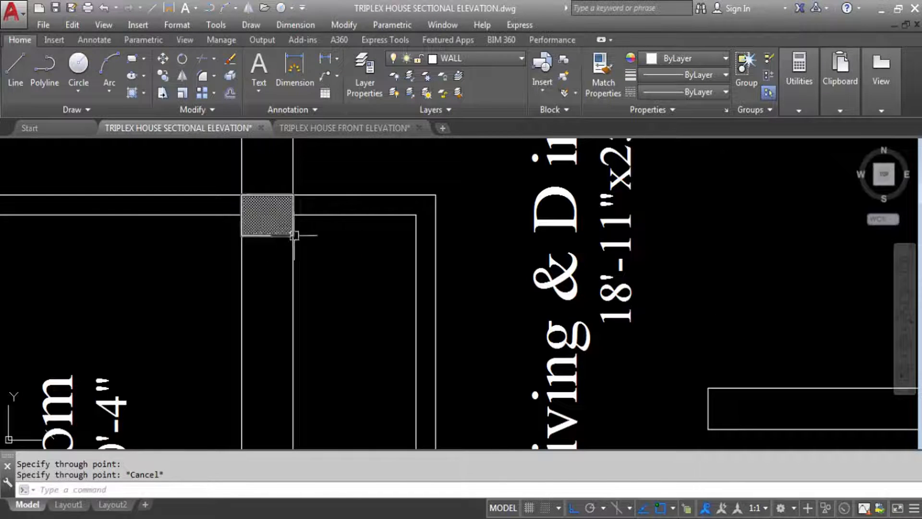
{"action": "scroll", "coordinate": [288, 231], "scroll_direction": "down", "scroll_amount": 6}
{"action": "scroll", "coordinate": [278, 283], "scroll_direction": "up", "scroll_amount": 2}
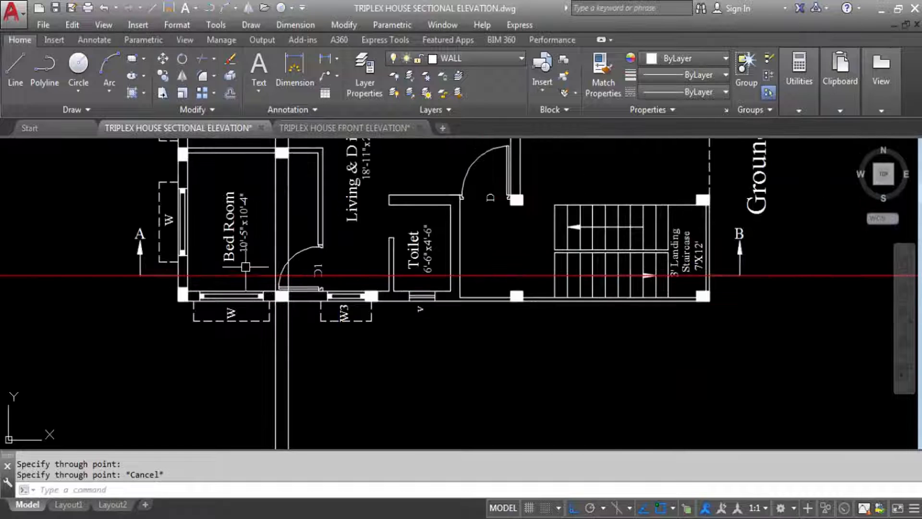
{"action": "scroll", "coordinate": [288, 196], "scroll_direction": "down", "scroll_amount": 2}
{"action": "scroll", "coordinate": [310, 313], "scroll_direction": "up", "scroll_amount": 3}
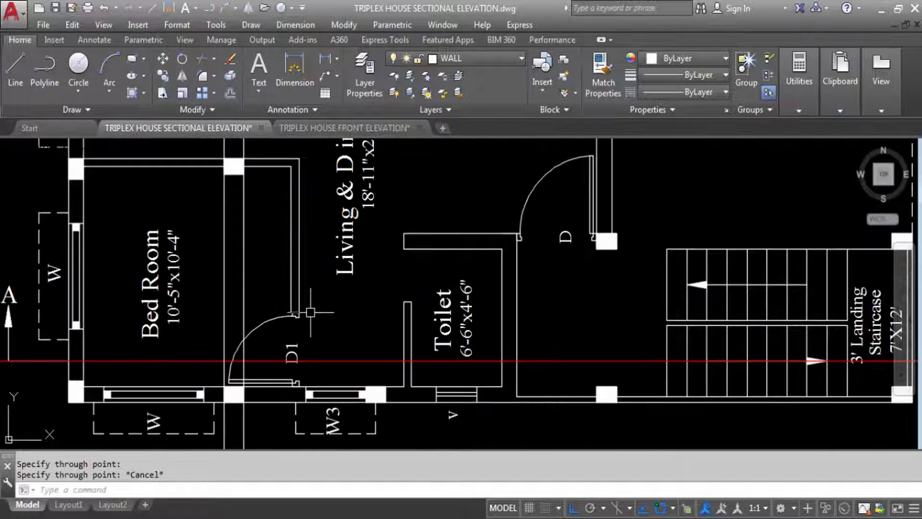
{"action": "key", "text": "Return"}
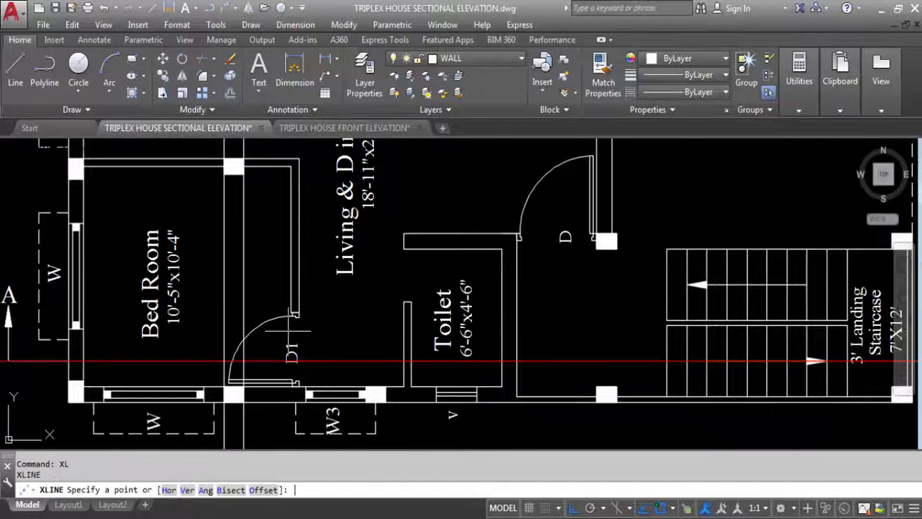
{"action": "type", "text": "V"}
{"action": "key", "text": "Return"}
{"action": "scroll", "coordinate": [290, 326], "scroll_direction": "up", "scroll_amount": 3}
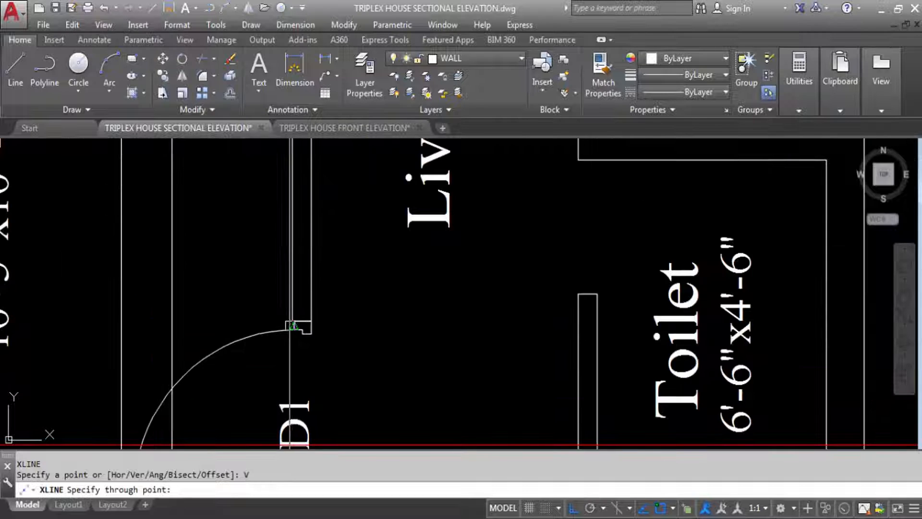
{"action": "scroll", "coordinate": [295, 323], "scroll_direction": "up", "scroll_amount": 5}
{"action": "left_click", "coordinate": [290, 313]}
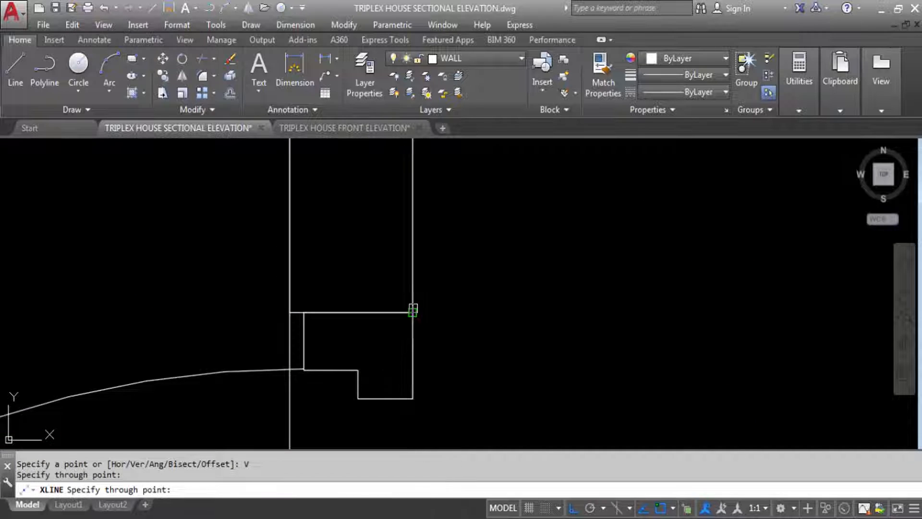
{"action": "left_click", "coordinate": [368, 312]}
Add vertical construction lines along both faces of each Toilet side wall crossed by section line A–B.
{"action": "scroll", "coordinate": [361, 237], "scroll_direction": "down", "scroll_amount": 2}
{"action": "scroll", "coordinate": [303, 309], "scroll_direction": "down", "scroll_amount": 2}
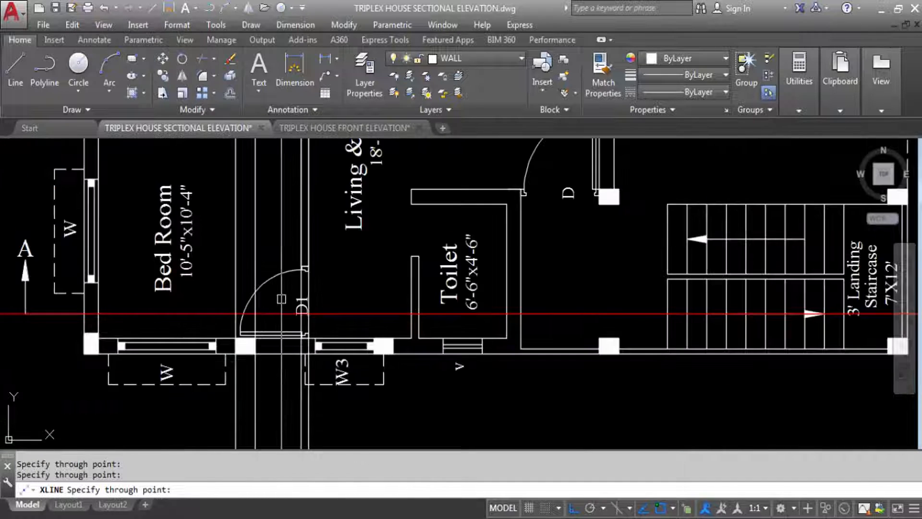
{"action": "scroll", "coordinate": [302, 306], "scroll_direction": "down", "scroll_amount": 2}
{"action": "scroll", "coordinate": [276, 307], "scroll_direction": "down", "scroll_amount": 3}
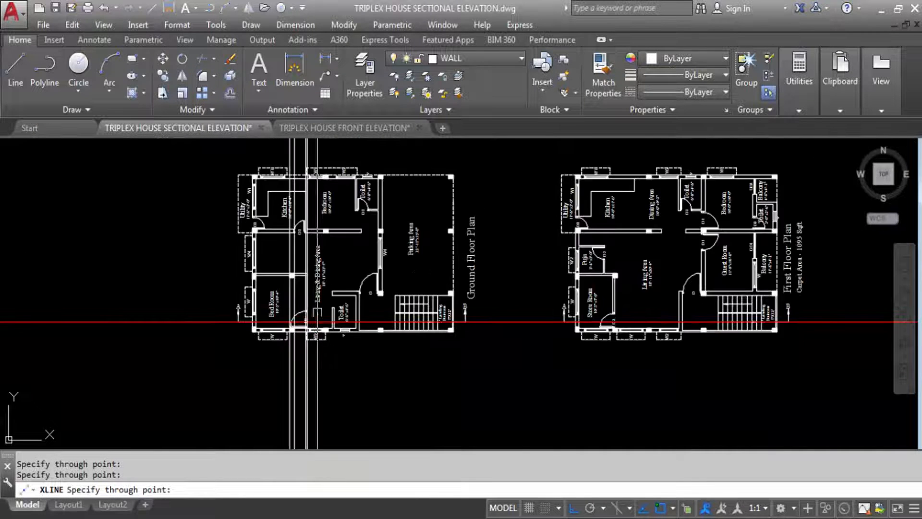
{"action": "scroll", "coordinate": [311, 290], "scroll_direction": "up", "scroll_amount": 3}
{"action": "scroll", "coordinate": [311, 290], "scroll_direction": "down", "scroll_amount": 2}
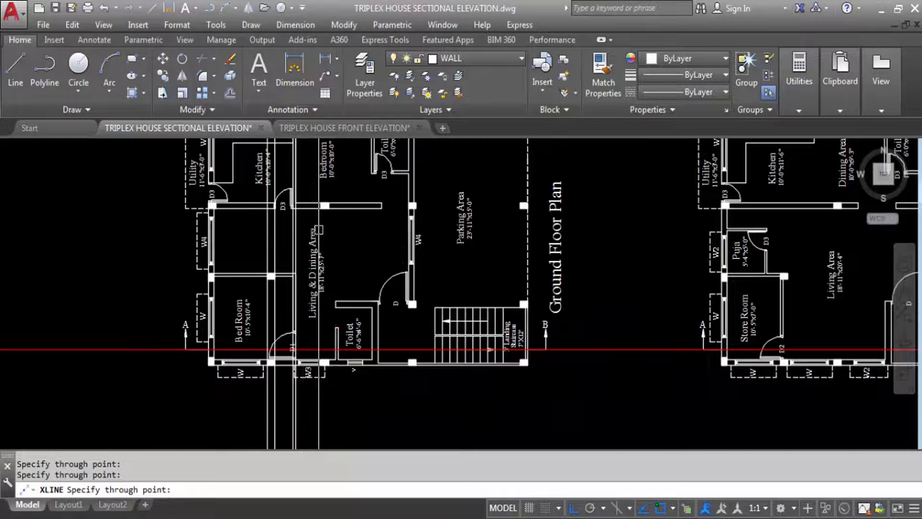
{"action": "scroll", "coordinate": [338, 193], "scroll_direction": "up", "scroll_amount": 4}
{"action": "scroll", "coordinate": [338, 193], "scroll_direction": "down", "scroll_amount": 3}
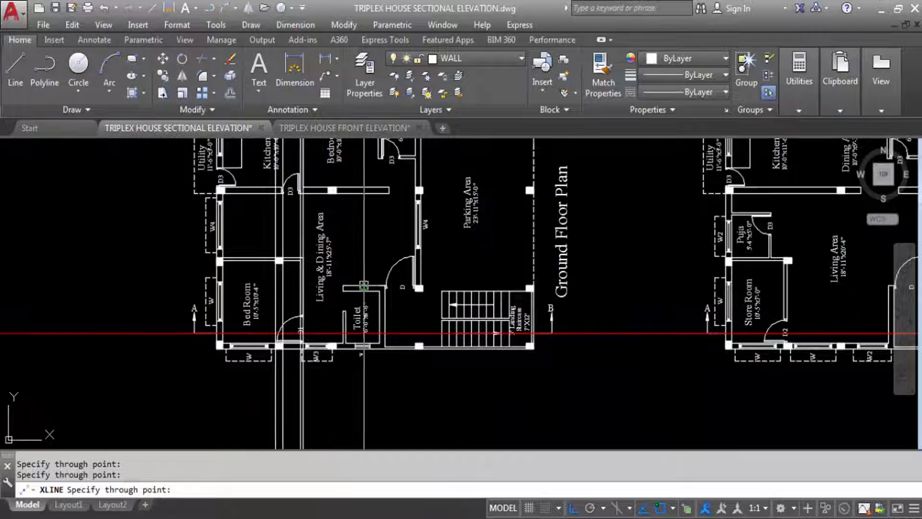
{"action": "scroll", "coordinate": [355, 331], "scroll_direction": "up", "scroll_amount": 4}
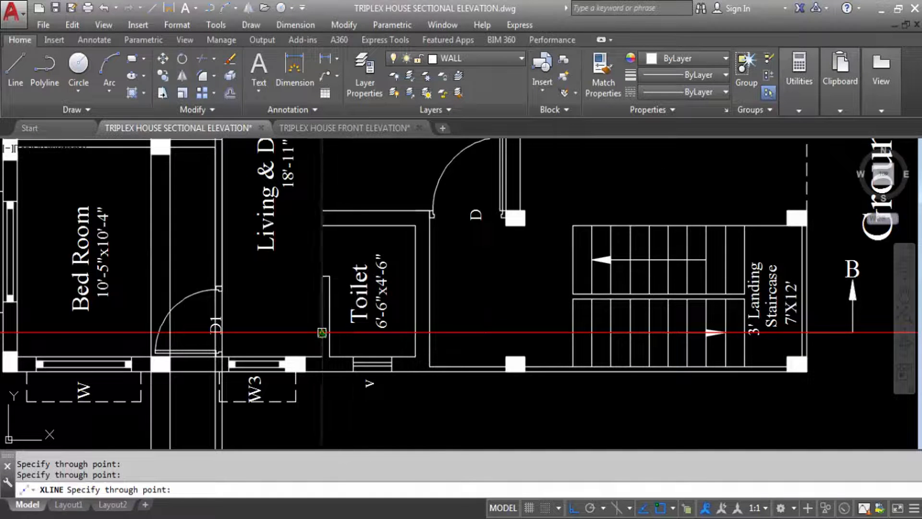
{"action": "left_click", "coordinate": [330, 357]}
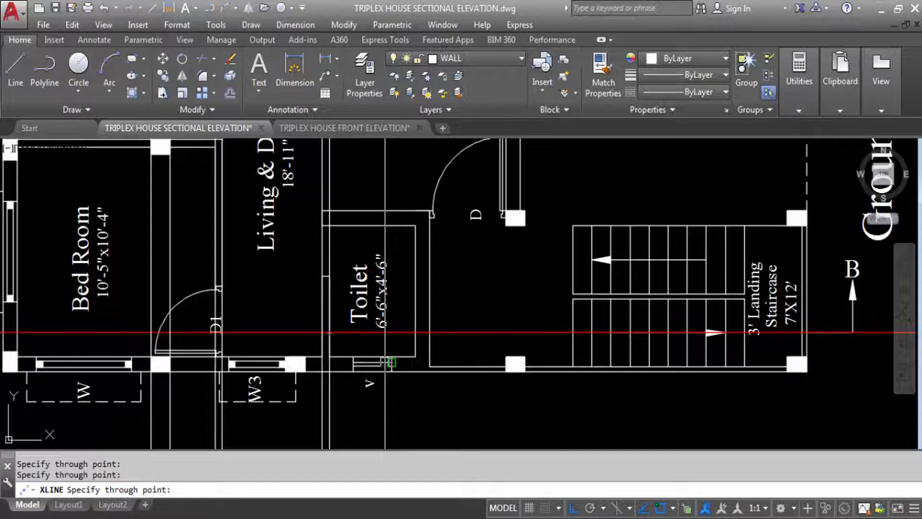
{"action": "left_click", "coordinate": [415, 332]}
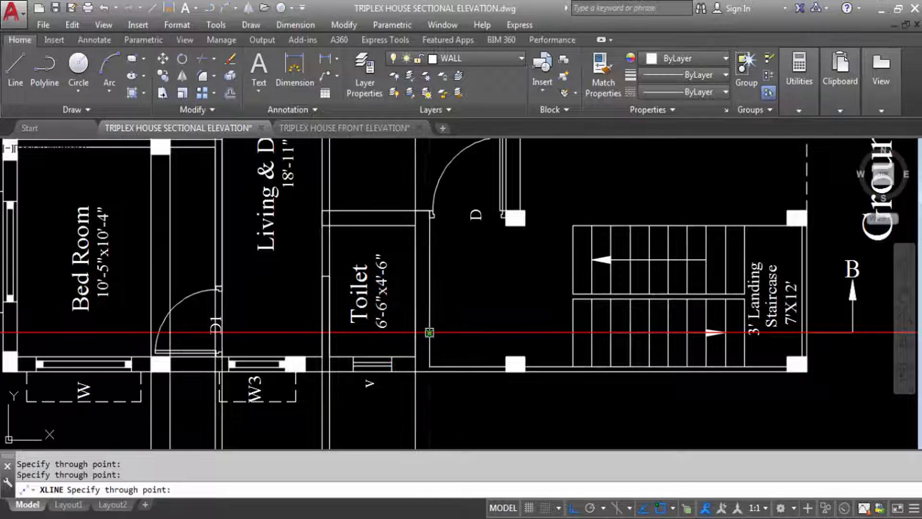
Add vertical construction lines along both side edges of the column beside door D on the ground floor plan.
{"action": "scroll", "coordinate": [345, 310], "scroll_direction": "down", "scroll_amount": 5}
{"action": "scroll", "coordinate": [383, 277], "scroll_direction": "up", "scroll_amount": 5}
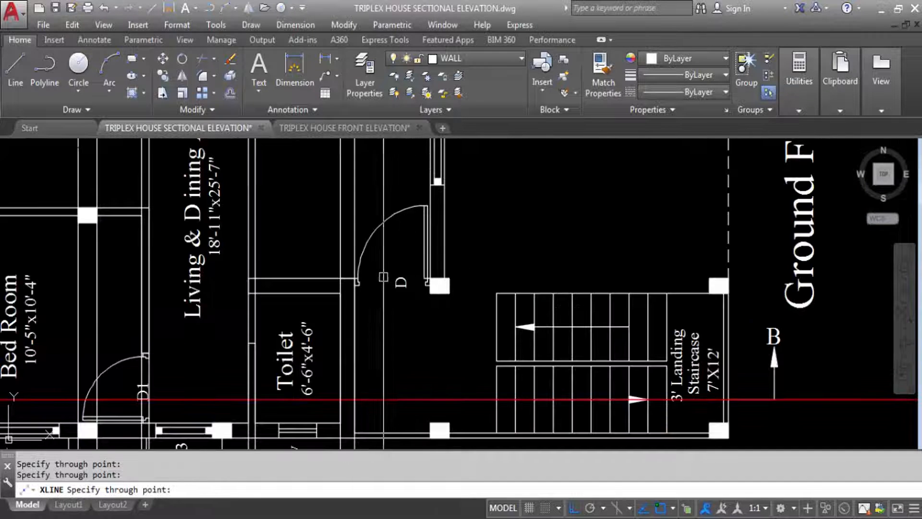
{"action": "scroll", "coordinate": [424, 279], "scroll_direction": "up", "scroll_amount": 6}
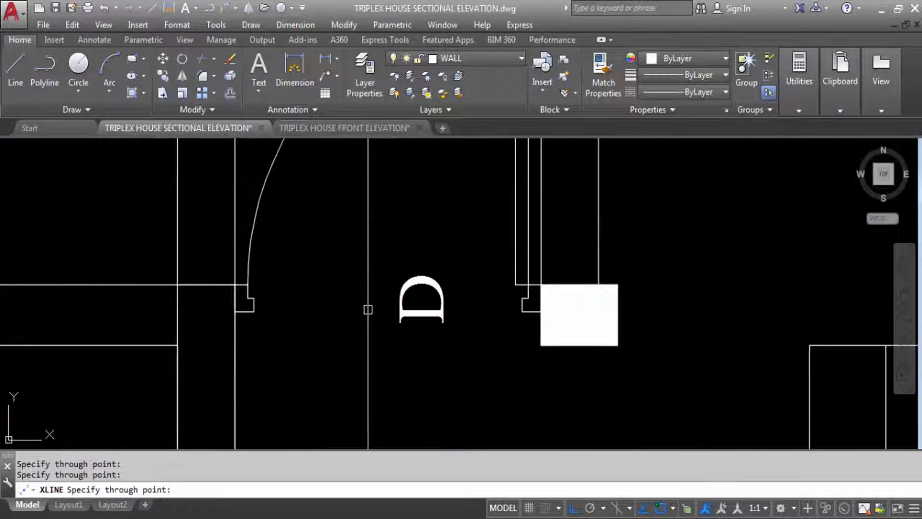
{"action": "scroll", "coordinate": [422, 312], "scroll_direction": "down", "scroll_amount": 4}
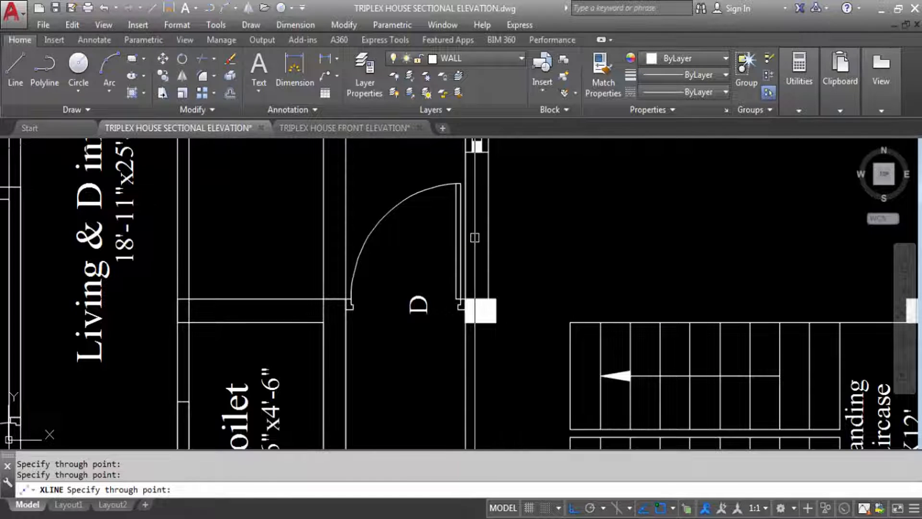
{"action": "scroll", "coordinate": [461, 241], "scroll_direction": "down", "scroll_amount": 4}
{"action": "scroll", "coordinate": [467, 259], "scroll_direction": "up", "scroll_amount": 4}
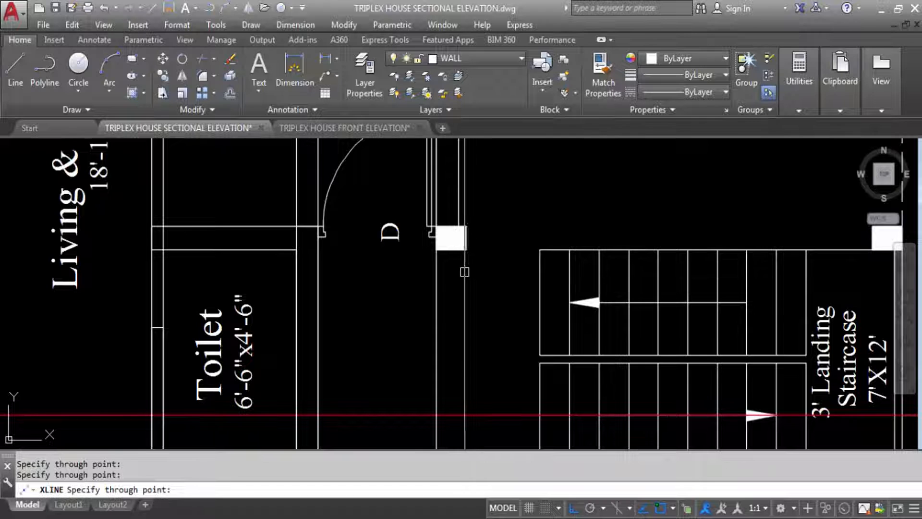
{"action": "scroll", "coordinate": [435, 231], "scroll_direction": "down", "scroll_amount": 3}
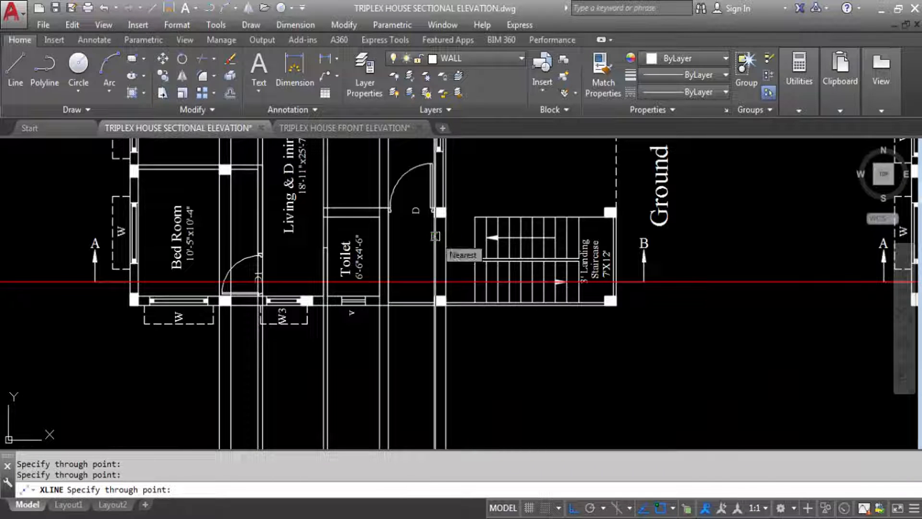
Add a vertical construction line through the first step edge of the ground floor staircase, ending the construction lines there.
{"action": "scroll", "coordinate": [466, 374], "scroll_direction": "down", "scroll_amount": 3}
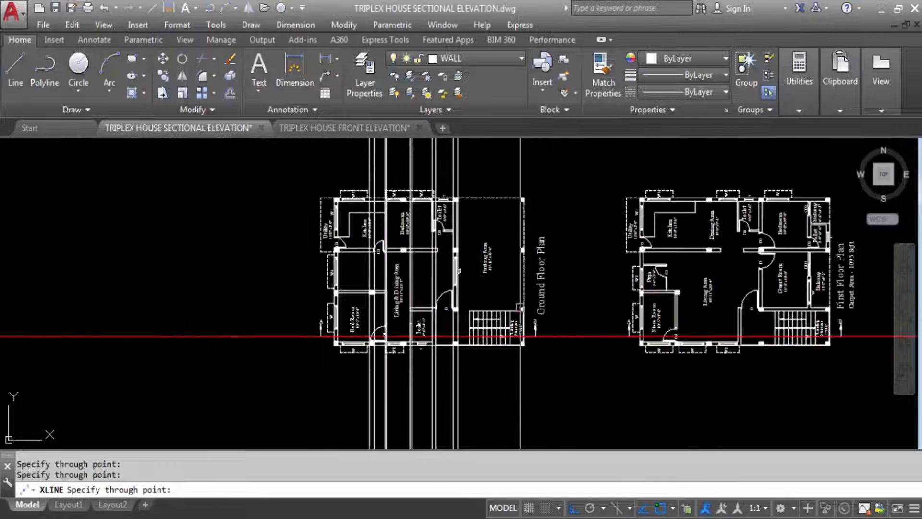
{"action": "scroll", "coordinate": [520, 307], "scroll_direction": "down", "scroll_amount": 3}
{"action": "scroll", "coordinate": [435, 251], "scroll_direction": "up", "scroll_amount": 4}
{"action": "scroll", "coordinate": [308, 270], "scroll_direction": "down", "scroll_amount": 4}
{"action": "scroll", "coordinate": [422, 241], "scroll_direction": "up", "scroll_amount": 3}
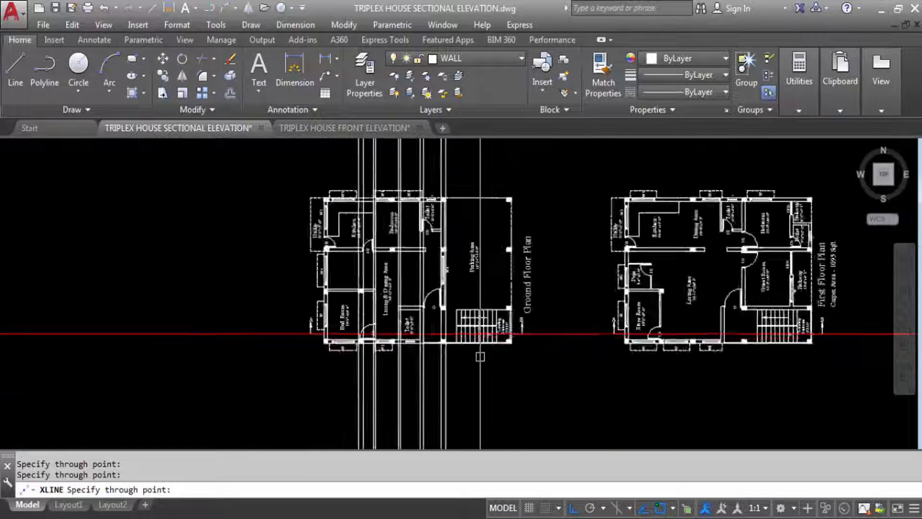
{"action": "scroll", "coordinate": [500, 288], "scroll_direction": "up", "scroll_amount": 3}
{"action": "scroll", "coordinate": [495, 308], "scroll_direction": "down", "scroll_amount": 3}
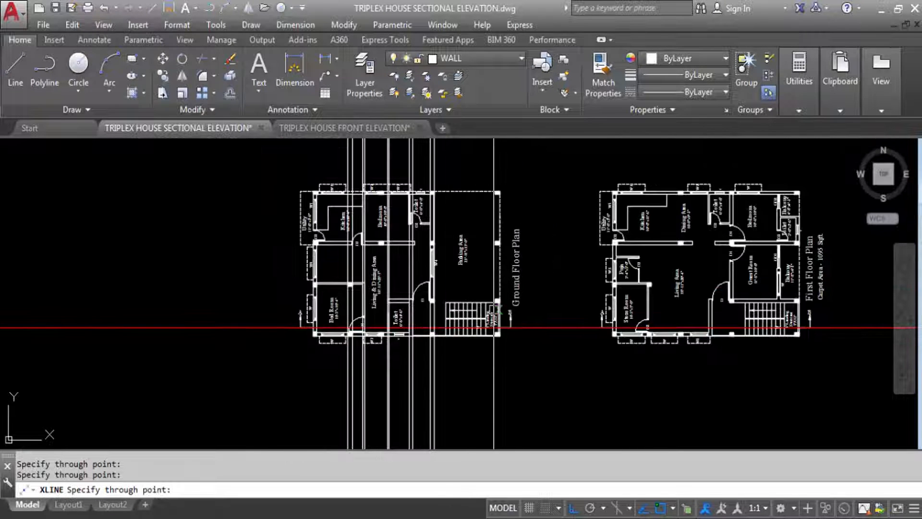
{"action": "scroll", "coordinate": [460, 326], "scroll_direction": "up", "scroll_amount": 6}
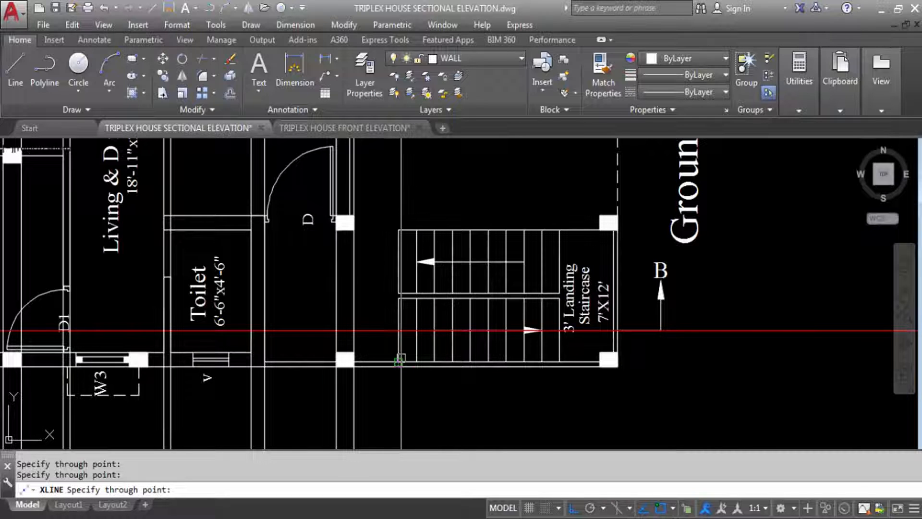
{"action": "left_click", "coordinate": [399, 360]}
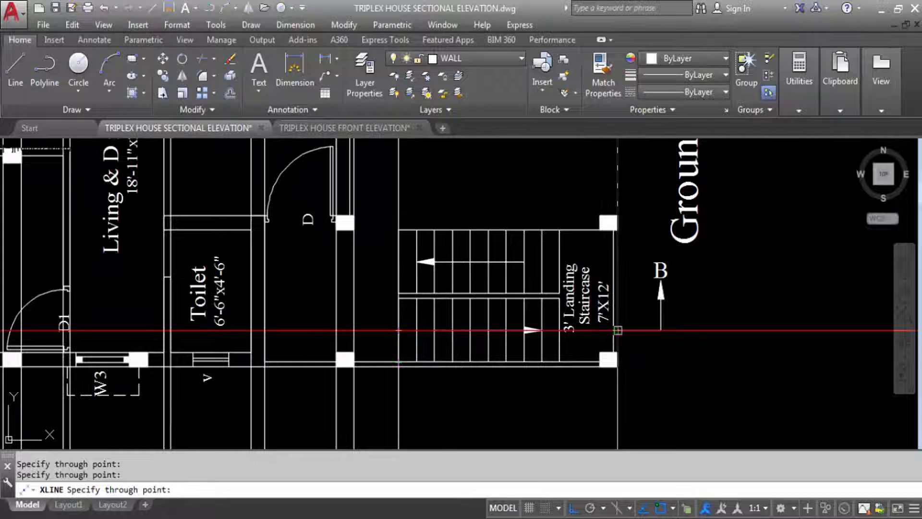
{"action": "scroll", "coordinate": [595, 391], "scroll_direction": "down", "scroll_amount": 4}
{"action": "key", "text": "Escape"}
{"action": "scroll", "coordinate": [594, 389], "scroll_direction": "down", "scroll_amount": 4}
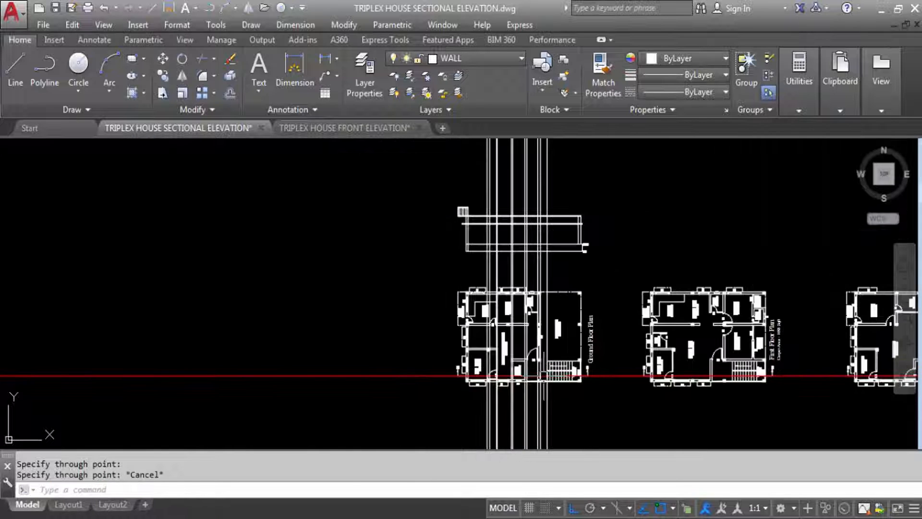
{"action": "scroll", "coordinate": [500, 385], "scroll_direction": "up", "scroll_amount": 6}
{"action": "scroll", "coordinate": [496, 384], "scroll_direction": "down", "scroll_amount": 5}
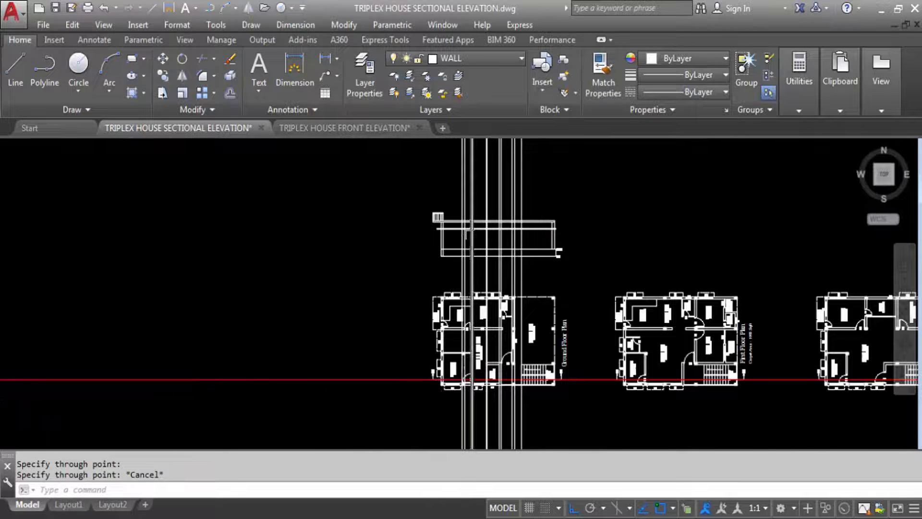
{"action": "scroll", "coordinate": [424, 198], "scroll_direction": "up", "scroll_amount": 4}
{"action": "scroll", "coordinate": [424, 198], "scroll_direction": "down", "scroll_amount": 4}
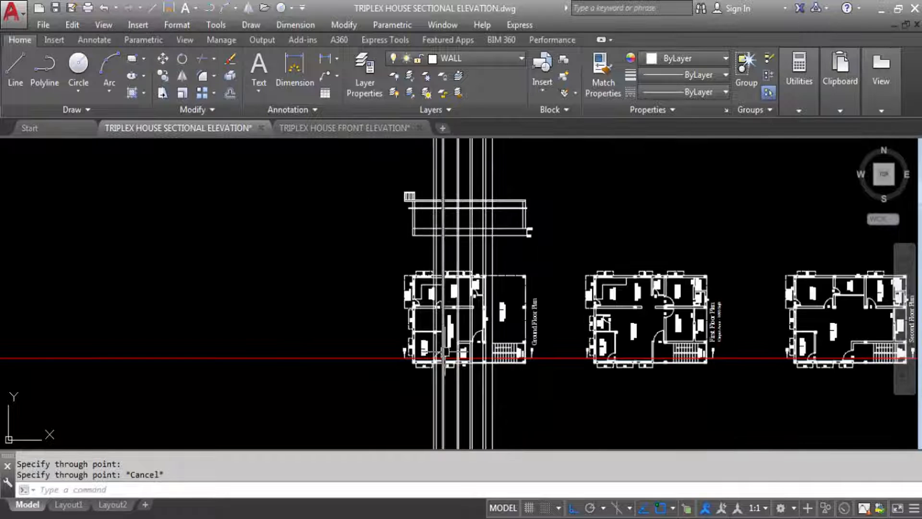
{"action": "scroll", "coordinate": [424, 367], "scroll_direction": "up", "scroll_amount": 6}
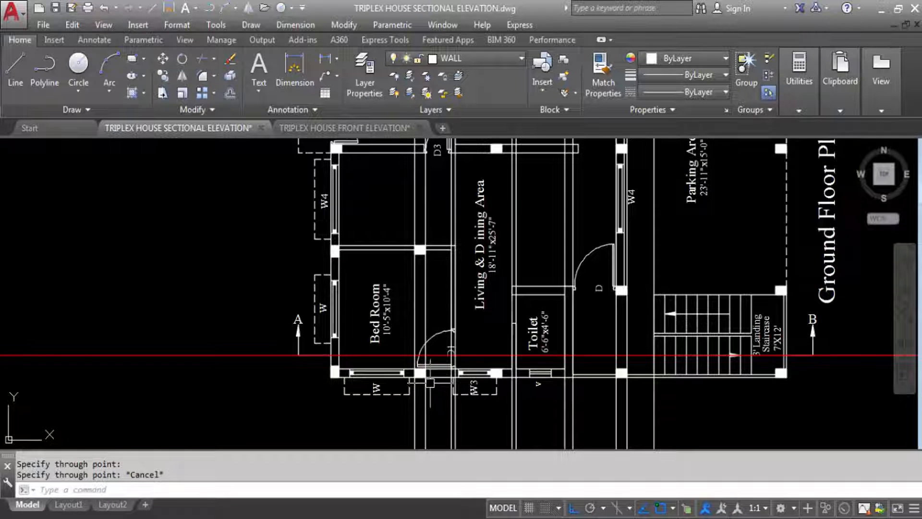
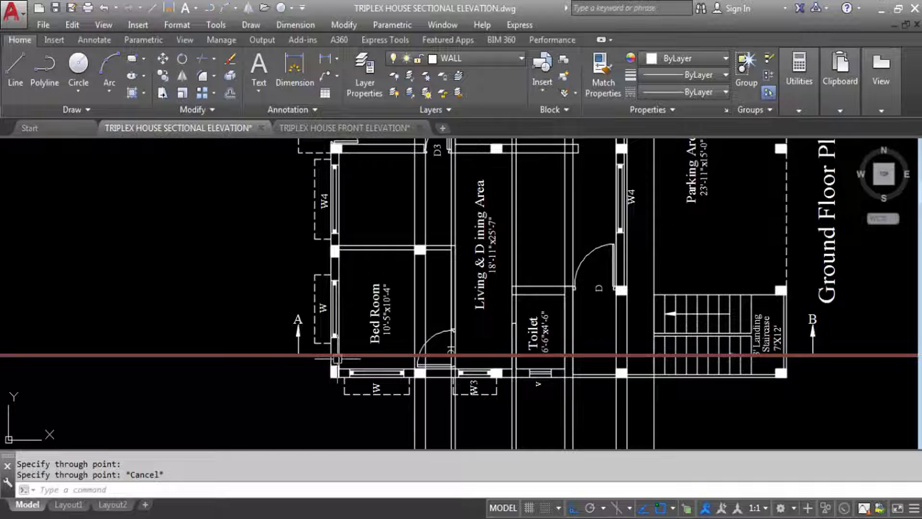
{"action": "left_click", "coordinate": [430, 308]}
{"action": "left_click", "coordinate": [411, 315]}
{"action": "key", "text": "Delete"}
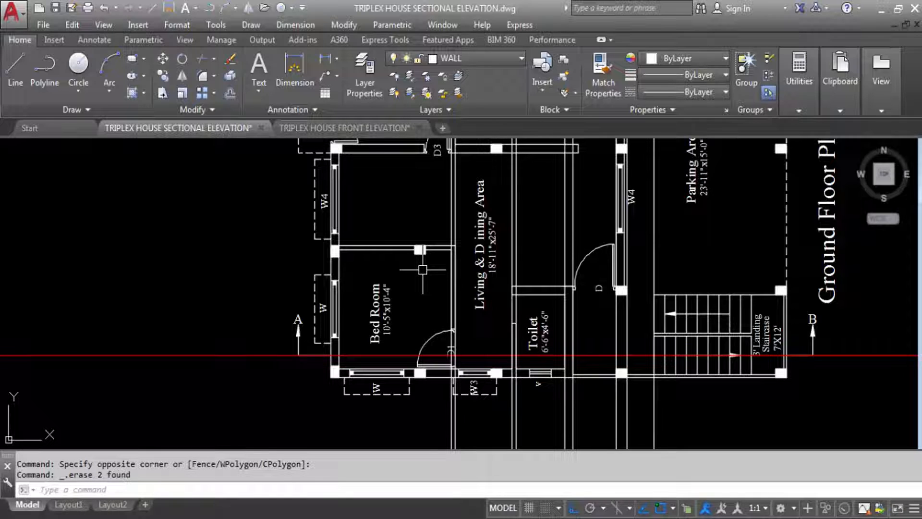
{"action": "key", "text": "ctrl+z"}
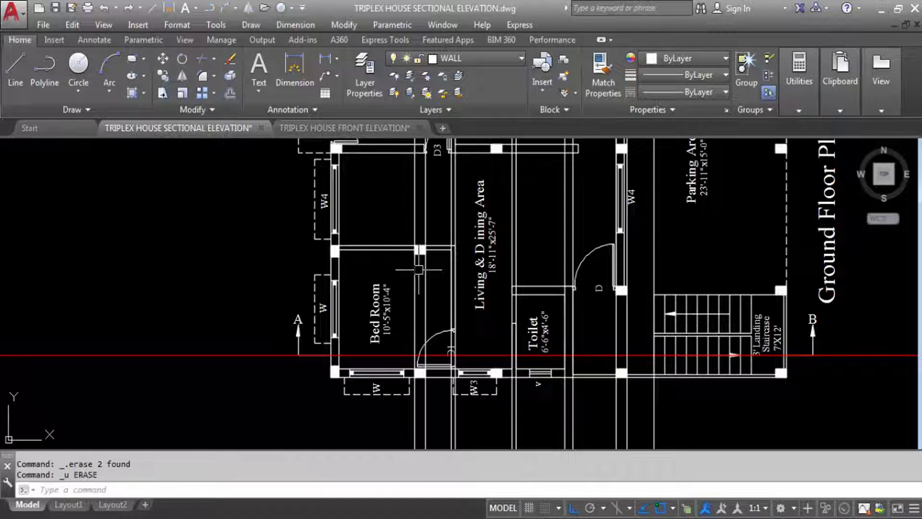
Trim the Bed Room column's two construction lines above the slab underside, using the F.F.L. line and slab underside as cutting edges.
{"action": "scroll", "coordinate": [419, 363], "scroll_direction": "down", "scroll_amount": 6}
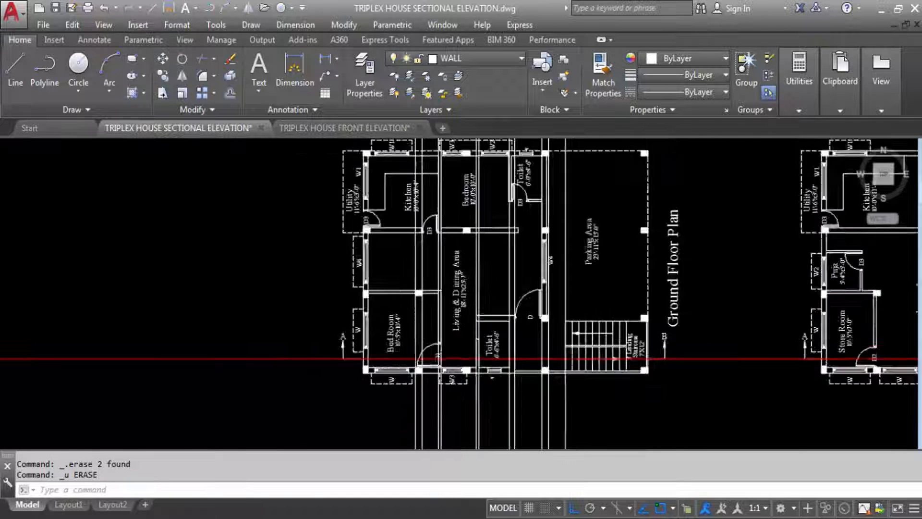
{"action": "scroll", "coordinate": [417, 221], "scroll_direction": "up", "scroll_amount": 6}
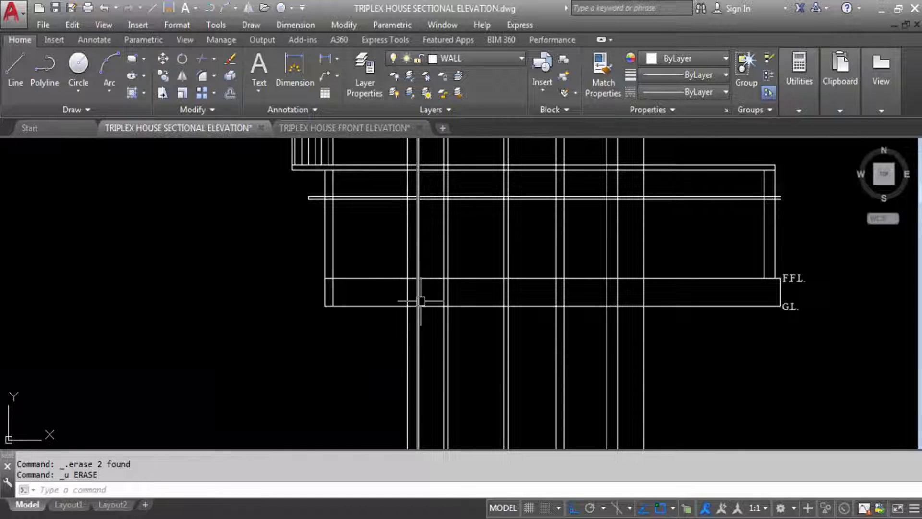
{"action": "key", "text": "Return"}
{"action": "left_click", "coordinate": [371, 277]}
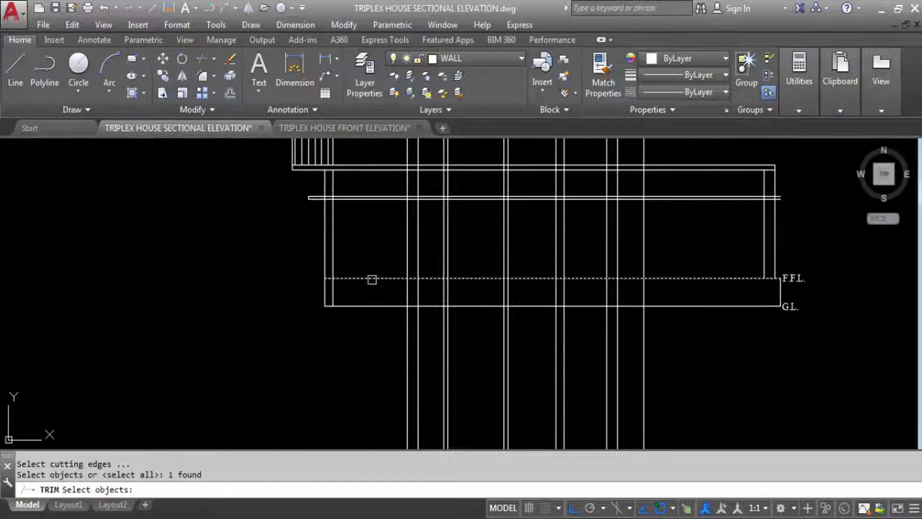
{"action": "scroll", "coordinate": [379, 274], "scroll_direction": "down", "scroll_amount": 4}
{"action": "scroll", "coordinate": [402, 247], "scroll_direction": "up", "scroll_amount": 5}
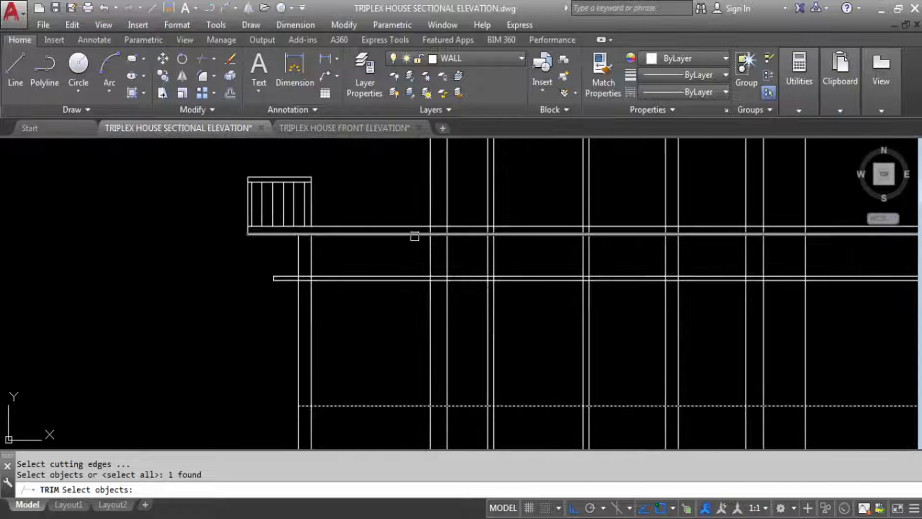
{"action": "left_click", "coordinate": [415, 234]}
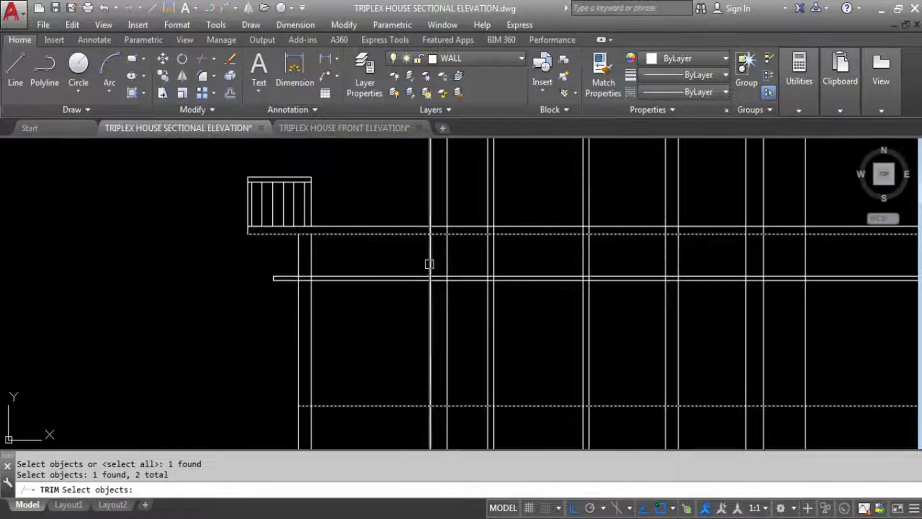
{"action": "key", "text": "Return"}
{"action": "left_click", "coordinate": [459, 207]}
{"action": "left_click", "coordinate": [405, 183]}
Trim away the parts of the Bed Room column's two construction lines below the F.F.L. line.
{"action": "scroll", "coordinate": [416, 169], "scroll_direction": "down", "scroll_amount": 4}
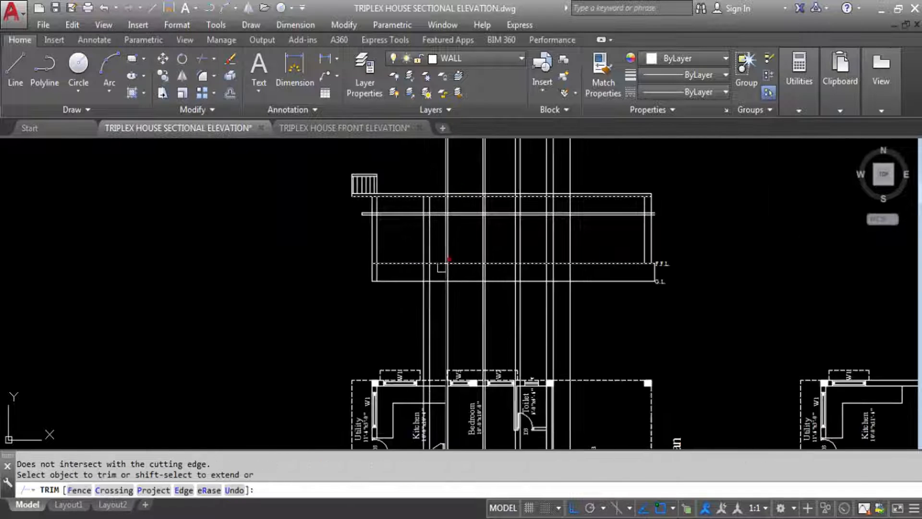
{"action": "scroll", "coordinate": [427, 272], "scroll_direction": "up", "scroll_amount": 4}
{"action": "left_click", "coordinate": [440, 274]}
{"action": "left_click", "coordinate": [385, 269]}
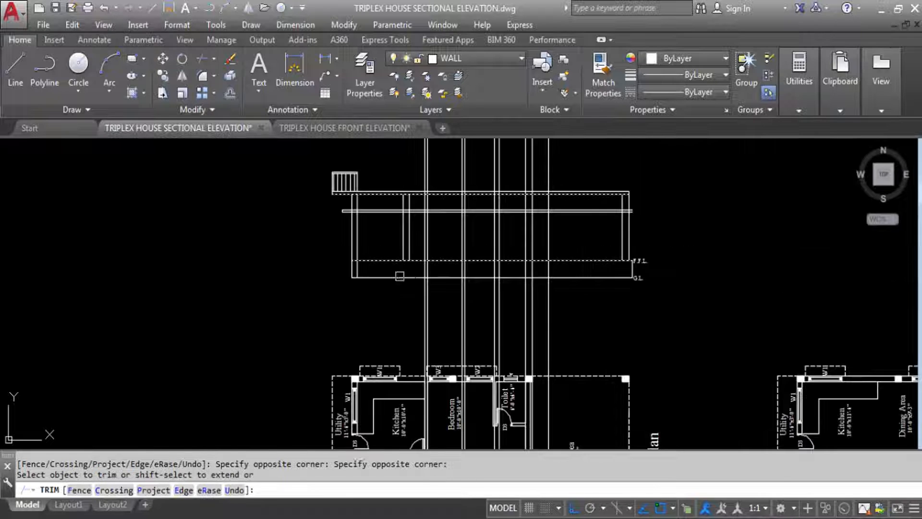
{"action": "scroll", "coordinate": [412, 305], "scroll_direction": "down", "scroll_amount": 3}
{"action": "key", "text": "Escape"}
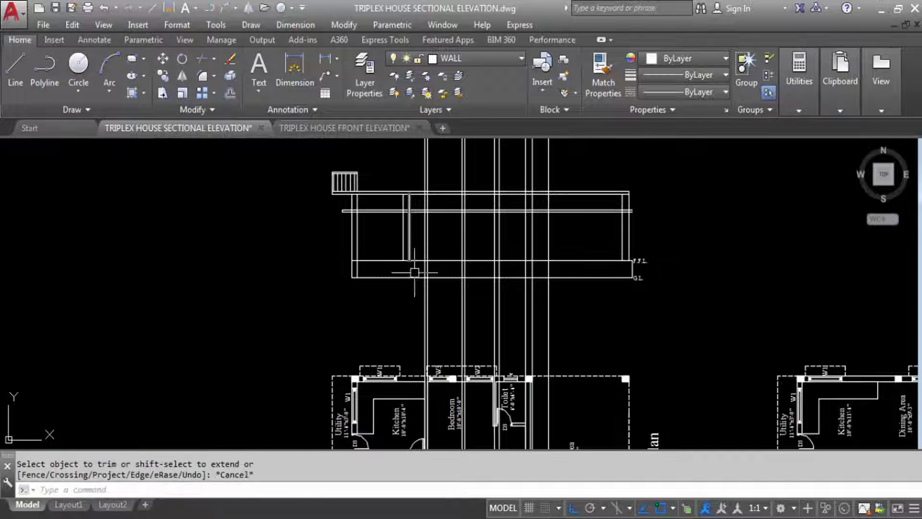
Trim the construction lines of the Bed Room wall beside door D1 above the slab underside, with G.L. as the other cutting edge.
{"action": "scroll", "coordinate": [414, 264], "scroll_direction": "up", "scroll_amount": 2}
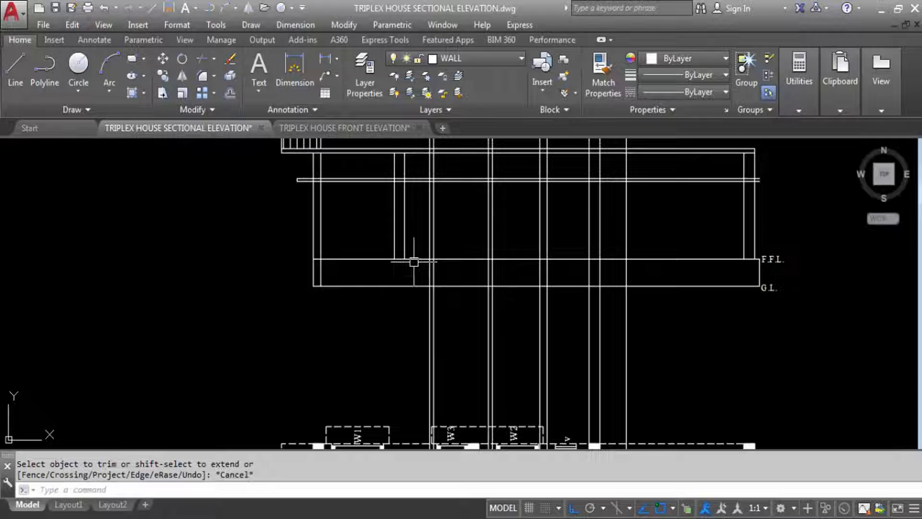
{"action": "scroll", "coordinate": [397, 260], "scroll_direction": "down", "scroll_amount": 2}
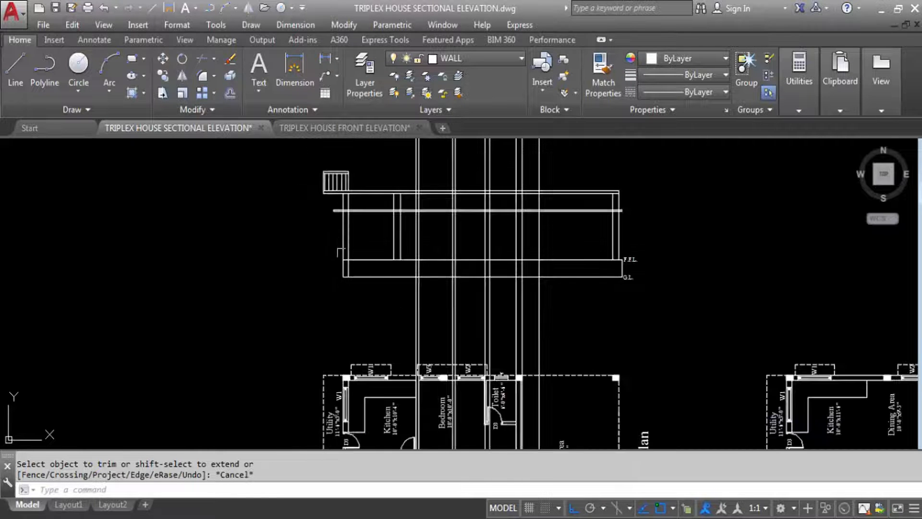
{"action": "scroll", "coordinate": [346, 352], "scroll_direction": "down", "scroll_amount": 3}
{"action": "scroll", "coordinate": [346, 352], "scroll_direction": "up", "scroll_amount": 4}
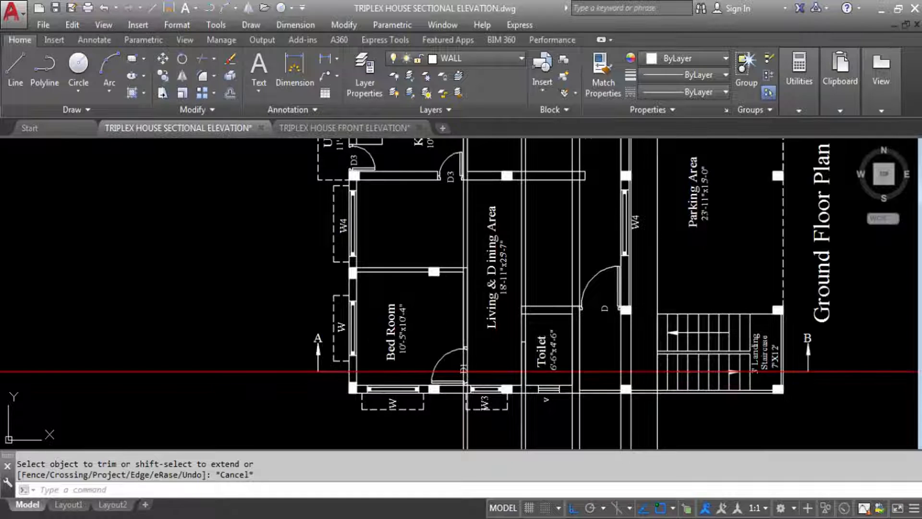
{"action": "scroll", "coordinate": [480, 365], "scroll_direction": "up", "scroll_amount": 4}
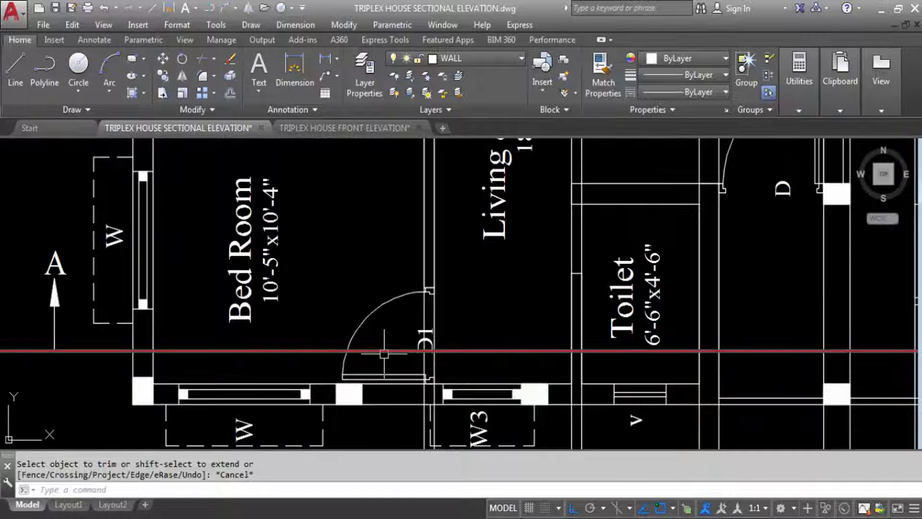
{"action": "scroll", "coordinate": [445, 263], "scroll_direction": "down", "scroll_amount": 5}
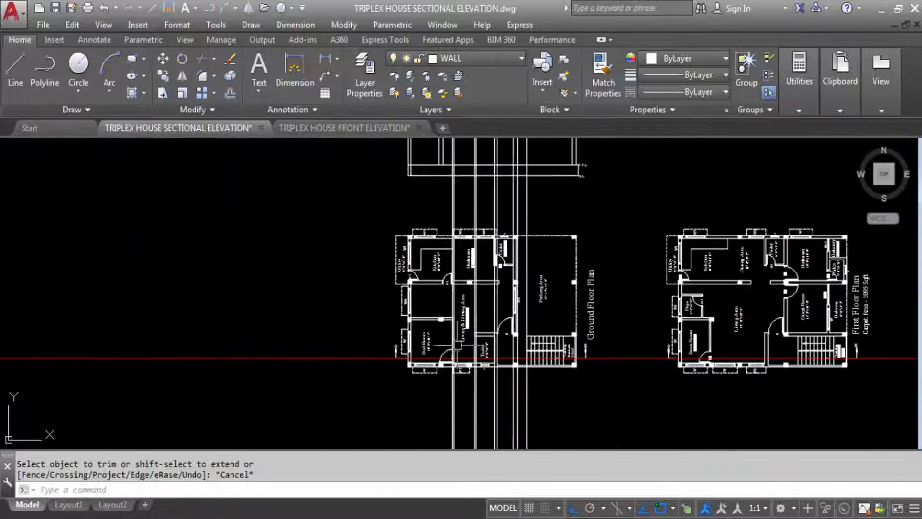
{"action": "scroll", "coordinate": [450, 164], "scroll_direction": "up", "scroll_amount": 6}
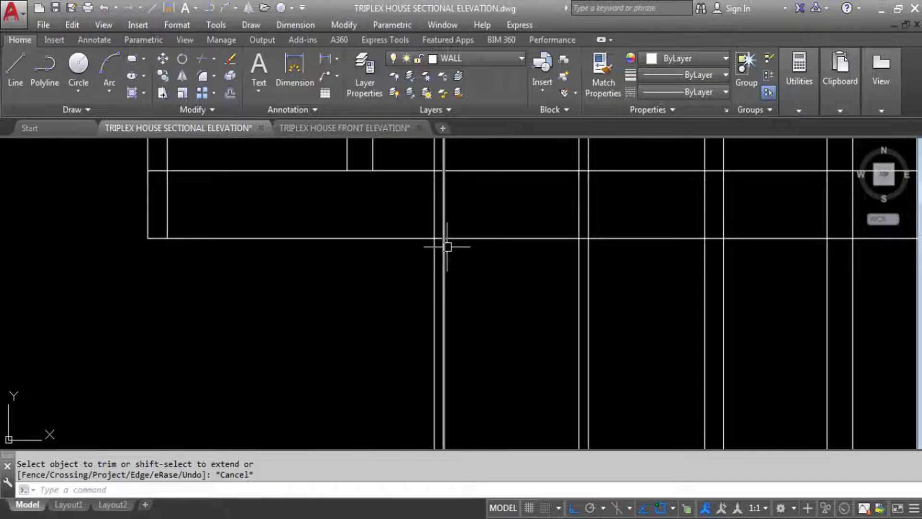
{"action": "type", "text": "R"}
{"action": "key", "text": "Return"}
{"action": "left_click", "coordinate": [463, 233]}
{"action": "left_click", "coordinate": [471, 266]}
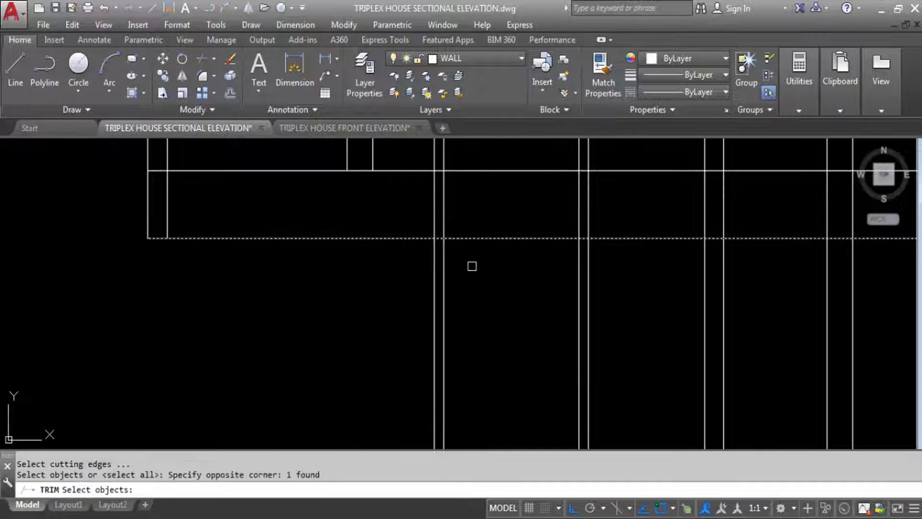
{"action": "scroll", "coordinate": [505, 237], "scroll_direction": "down", "scroll_amount": 3}
{"action": "scroll", "coordinate": [506, 237], "scroll_direction": "up", "scroll_amount": 4}
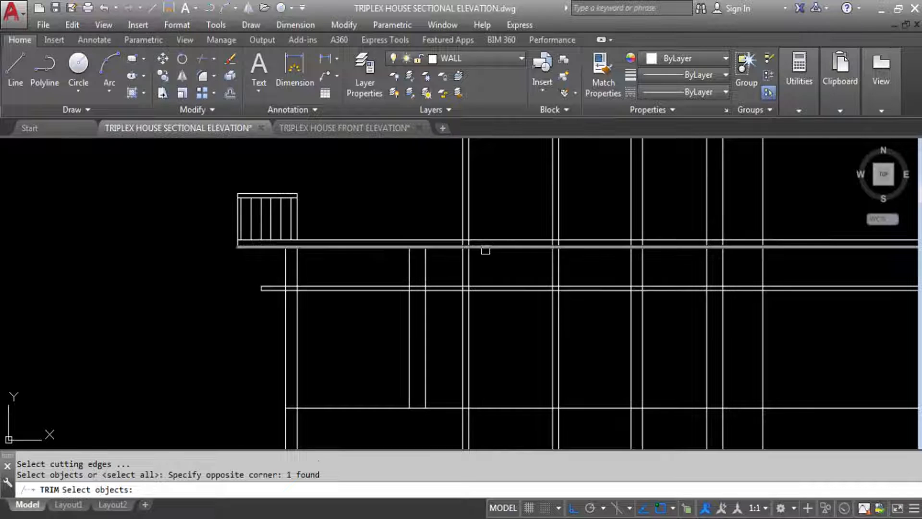
{"action": "left_click", "coordinate": [485, 246]}
{"action": "key", "text": "Return"}
{"action": "left_click", "coordinate": [484, 212]}
{"action": "left_click", "coordinate": [440, 196]}
Trim away the parts of the Bed Room wall's construction lines that run below the G.L. line.
{"action": "scroll", "coordinate": [466, 264], "scroll_direction": "down", "scroll_amount": 5}
{"action": "left_click", "coordinate": [467, 264]}
{"action": "scroll", "coordinate": [467, 264], "scroll_direction": "up", "scroll_amount": 5}
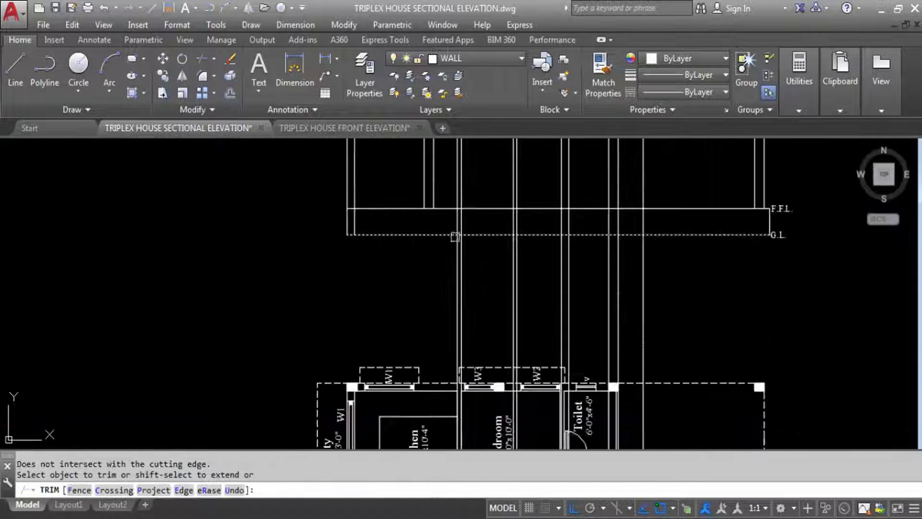
{"action": "left_click", "coordinate": [485, 287]}
{"action": "left_click", "coordinate": [422, 268]}
{"action": "left_click", "coordinate": [438, 240]}
{"action": "scroll", "coordinate": [438, 236], "scroll_direction": "down", "scroll_amount": 5}
{"action": "scroll", "coordinate": [438, 236], "scroll_direction": "down", "scroll_amount": 2}
{"action": "key", "text": "Escape"}
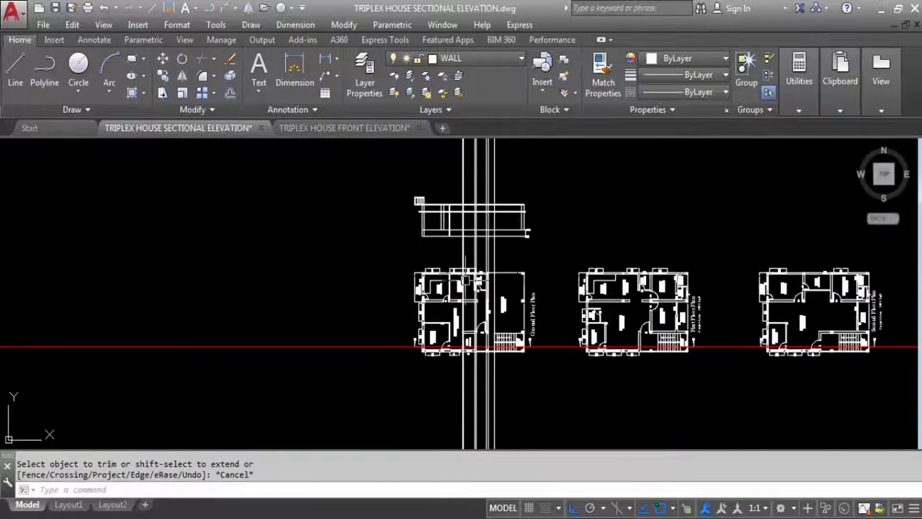
Trim the construction lines of the Toilet wall facing the living area above the slab underside, with G.L. as the other cutting edge.
{"action": "scroll", "coordinate": [466, 341], "scroll_direction": "up", "scroll_amount": 8}
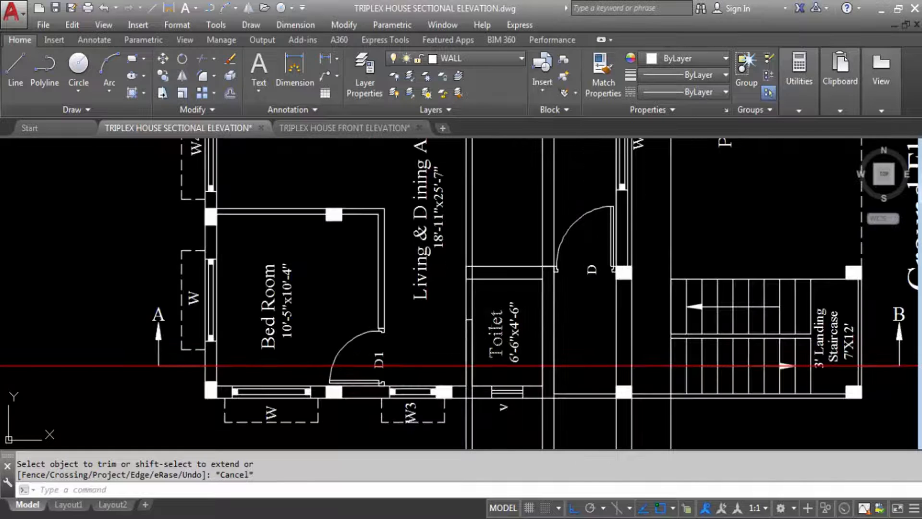
{"action": "scroll", "coordinate": [468, 284], "scroll_direction": "down", "scroll_amount": 2}
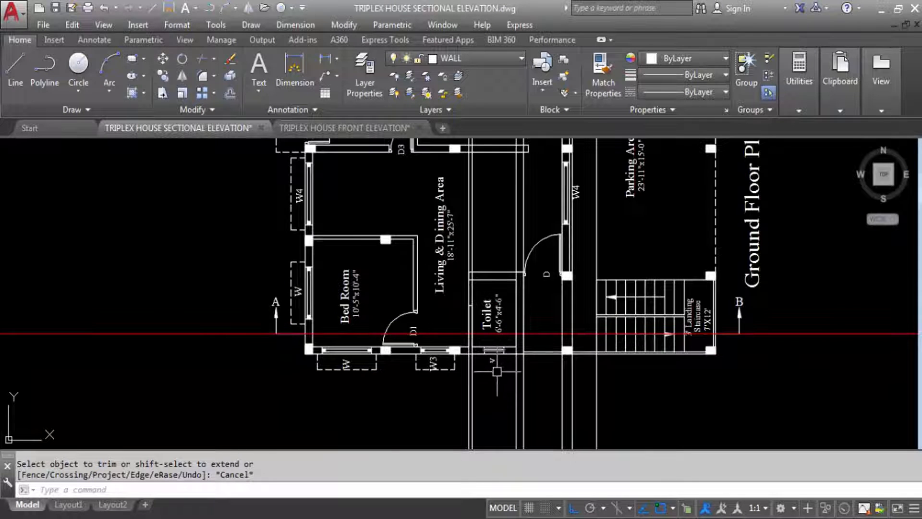
{"action": "scroll", "coordinate": [471, 336], "scroll_direction": "up", "scroll_amount": 2}
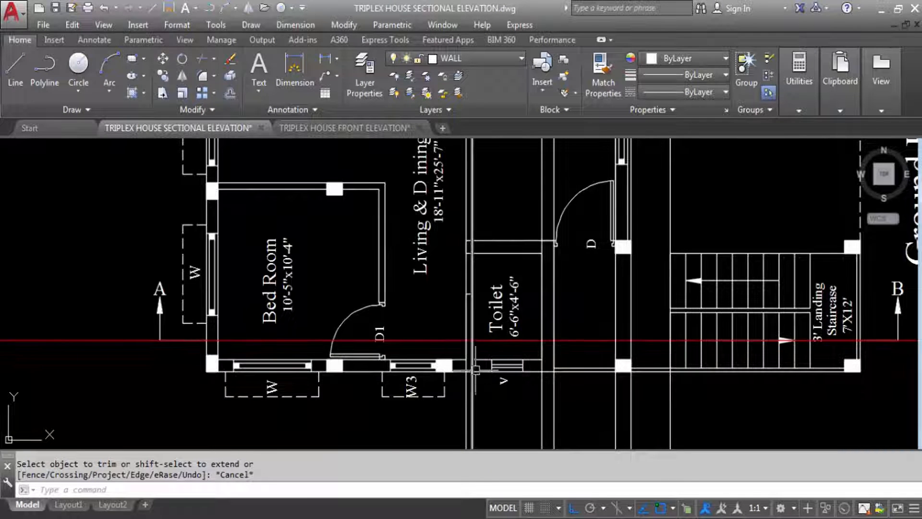
{"action": "scroll", "coordinate": [476, 370], "scroll_direction": "down", "scroll_amount": 4}
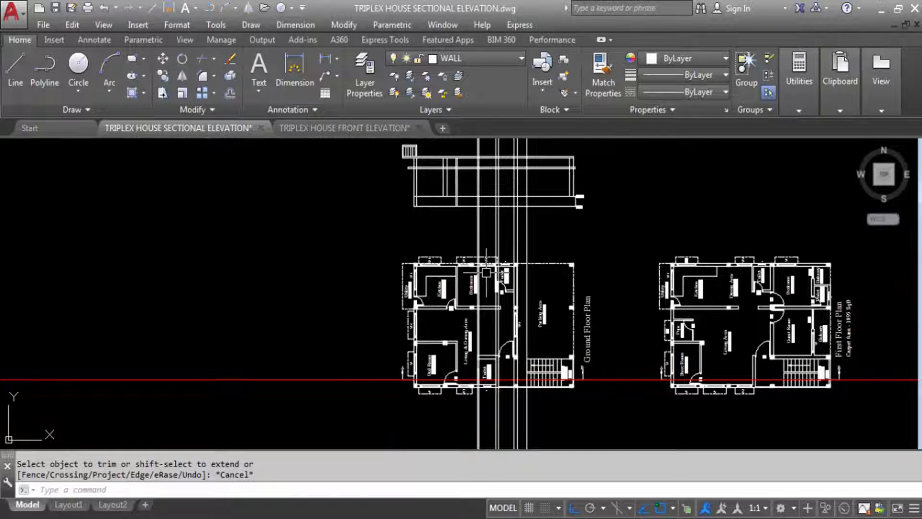
{"action": "scroll", "coordinate": [497, 152], "scroll_direction": "up", "scroll_amount": 4}
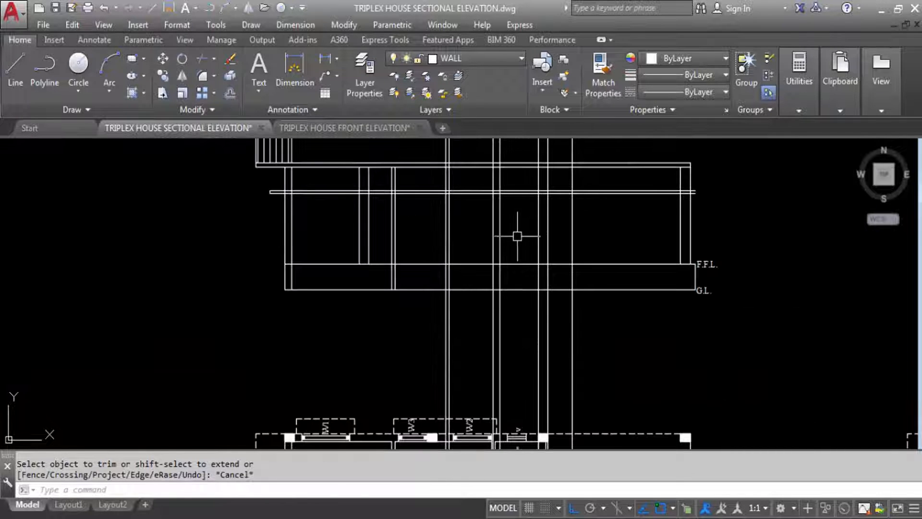
{"action": "type", "text": "tr"}
{"action": "key", "text": "Return"}
{"action": "left_click", "coordinate": [458, 290]}
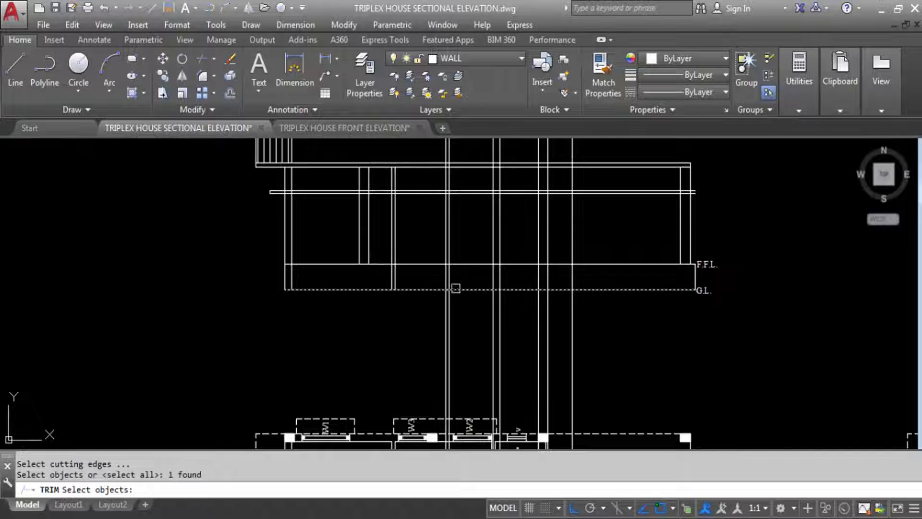
{"action": "left_click", "coordinate": [463, 168]}
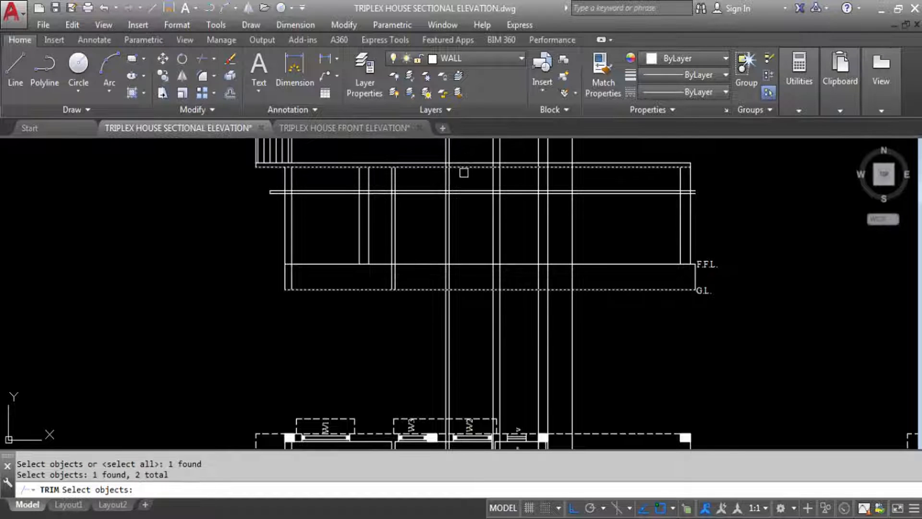
{"action": "key", "text": "Return"}
{"action": "left_click", "coordinate": [463, 154]}
{"action": "left_click", "coordinate": [416, 140]}
Trim away the construction lines of the Toilet wall facing the living area below the G.L. line.
{"action": "left_click", "coordinate": [486, 306]}
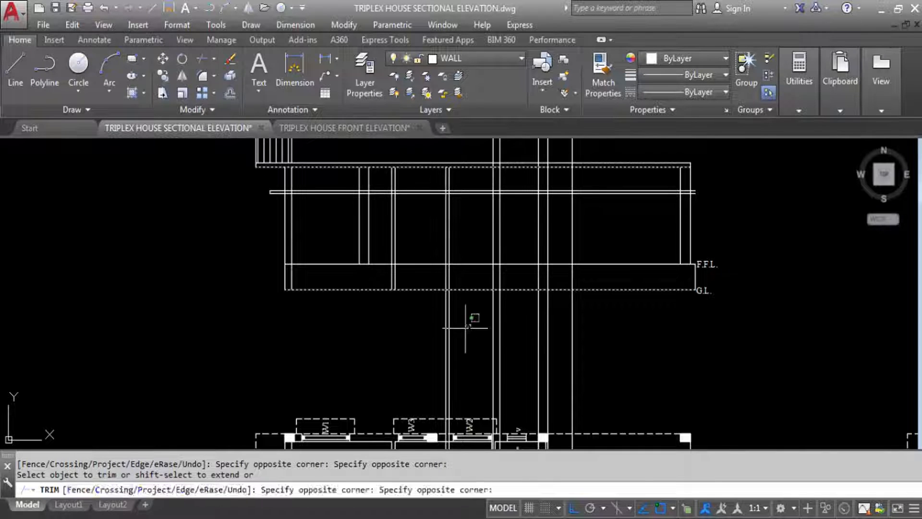
{"action": "left_click", "coordinate": [452, 351]}
{"action": "left_click", "coordinate": [410, 289]}
{"action": "key", "text": "Escape"}
Trim the construction lines of the Toilet wall on the door D side above the slab underside, with G.L. as the other cutting edge.
{"action": "scroll", "coordinate": [434, 184], "scroll_direction": "down", "scroll_amount": 4}
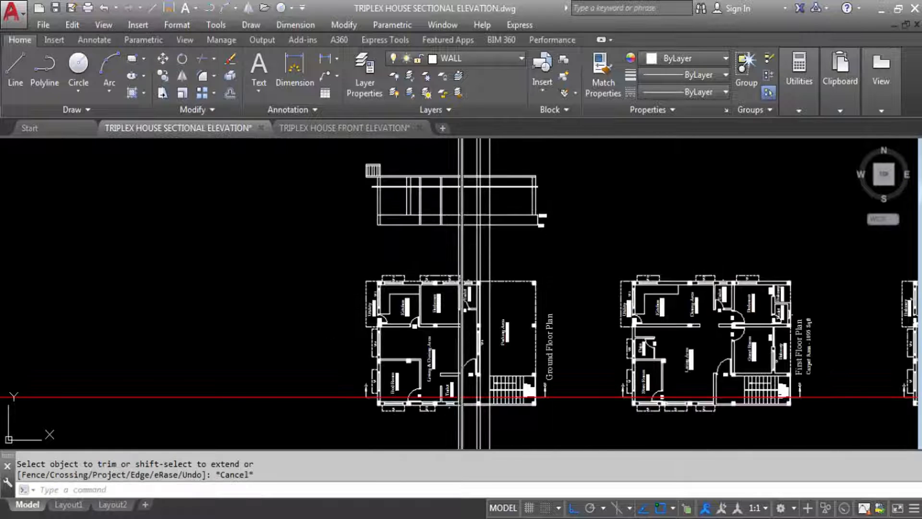
{"action": "scroll", "coordinate": [458, 419], "scroll_direction": "up", "scroll_amount": 6}
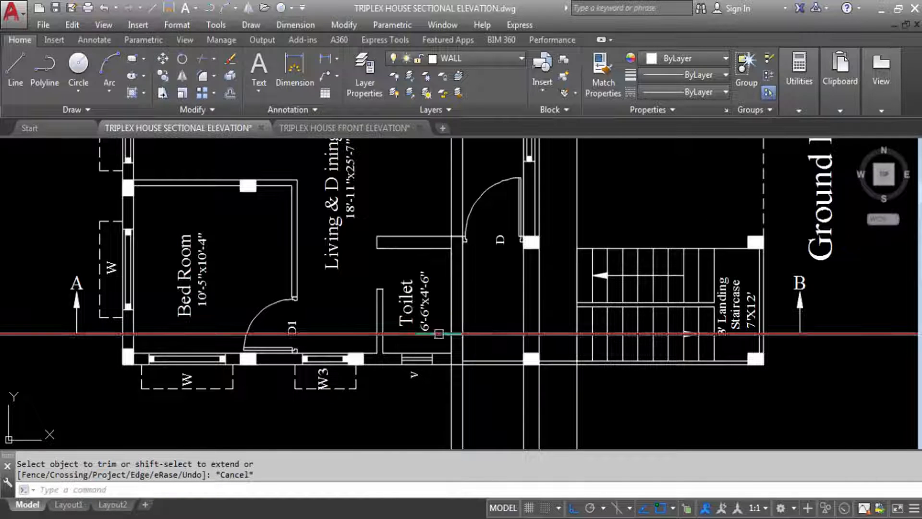
{"action": "scroll", "coordinate": [484, 392], "scroll_direction": "down", "scroll_amount": 6}
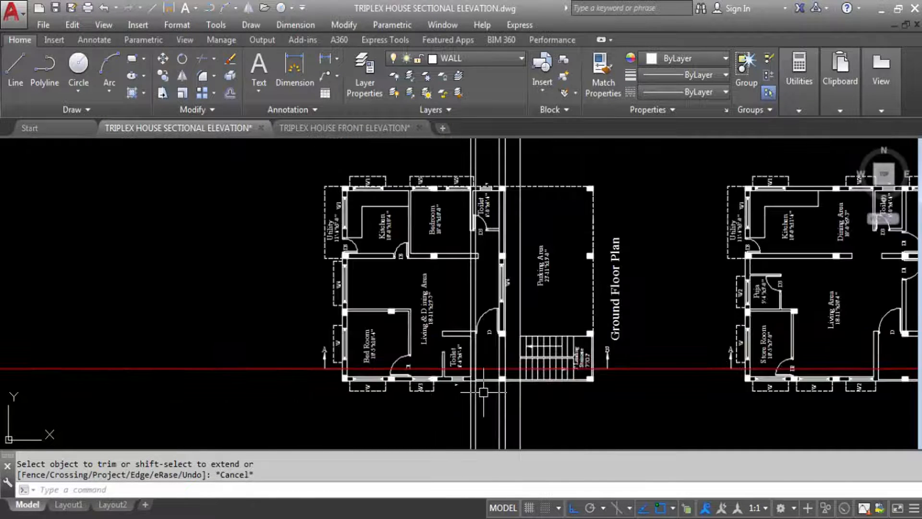
{"action": "scroll", "coordinate": [498, 243], "scroll_direction": "up", "scroll_amount": 4}
{"action": "type", "text": "tr"}
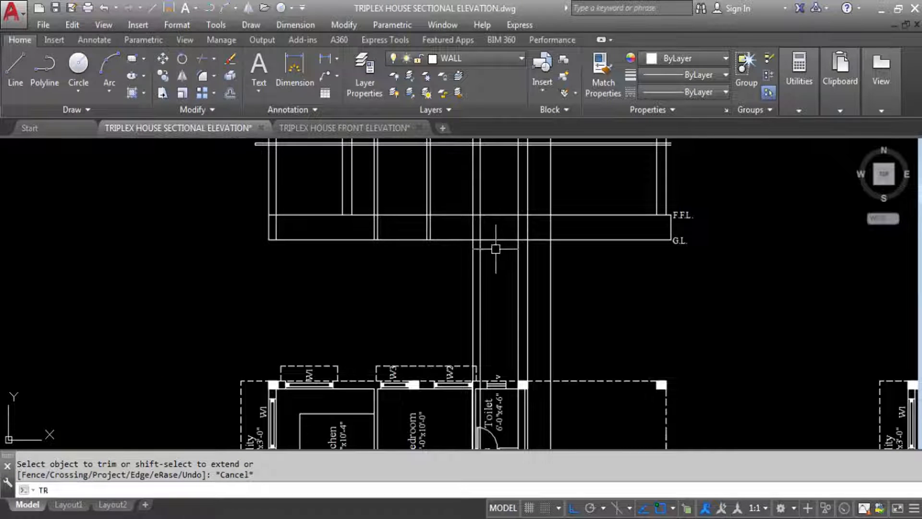
{"action": "key", "text": "Return"}
{"action": "left_click", "coordinate": [496, 239]}
{"action": "scroll", "coordinate": [496, 239], "scroll_direction": "down", "scroll_amount": 3}
{"action": "scroll", "coordinate": [484, 173], "scroll_direction": "up", "scroll_amount": 5}
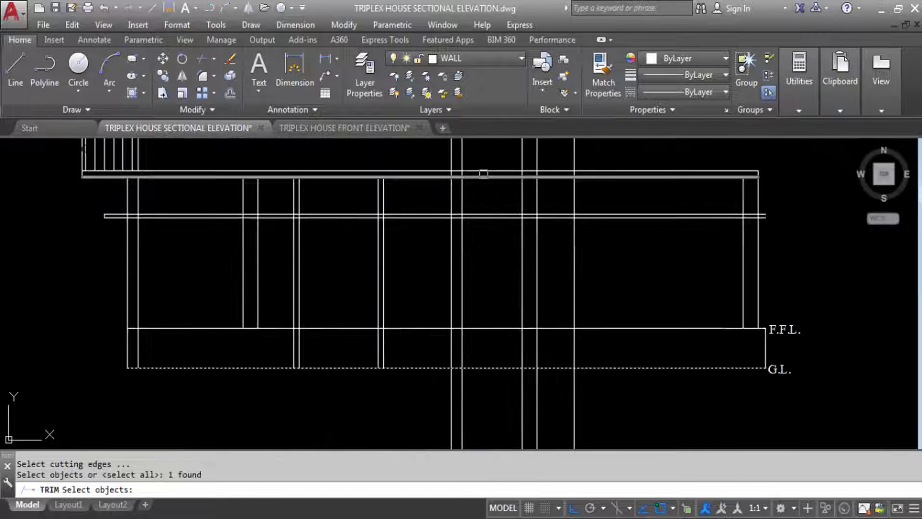
{"action": "left_click", "coordinate": [484, 174]}
{"action": "key", "text": "Return"}
{"action": "left_click_drag", "start_coordinate": [485, 144], "coordinate": [442, 158]}
Trim away the construction lines of the Toilet wall on the door D side below the G.L. line.
{"action": "left_click", "coordinate": [468, 403]}
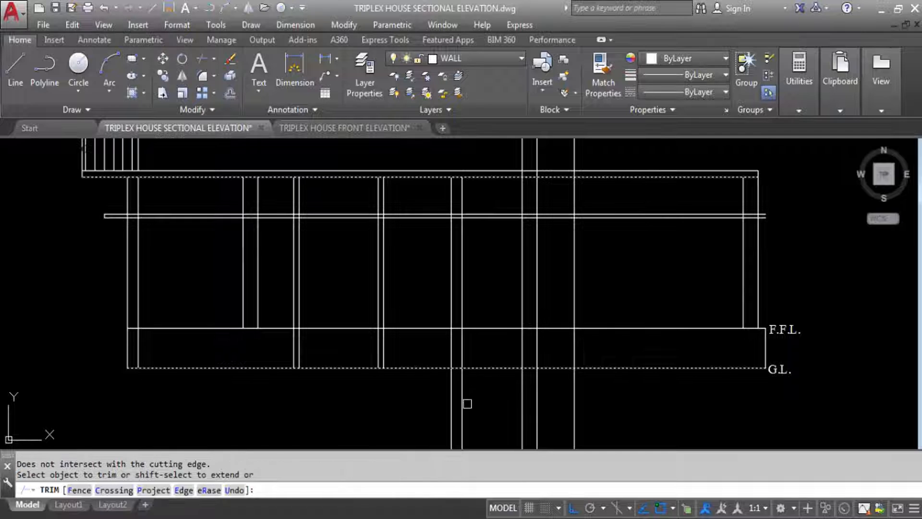
{"action": "left_click_drag", "start_coordinate": [467, 403], "coordinate": [408, 391]}
{"action": "scroll", "coordinate": [448, 200], "scroll_direction": "down", "scroll_amount": 4}
{"action": "key", "text": "Escape"}
{"action": "scroll", "coordinate": [452, 213], "scroll_direction": "down", "scroll_amount": 4}
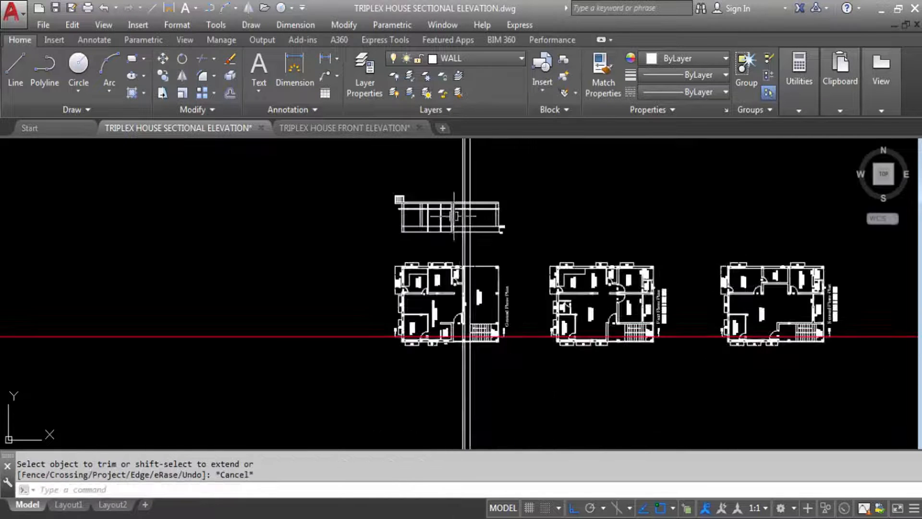
Try erasing the two vertical construction lines along the column beside door D, and undo the erasure.
{"action": "scroll", "coordinate": [424, 319], "scroll_direction": "up", "scroll_amount": 5}
{"action": "scroll", "coordinate": [432, 319], "scroll_direction": "down", "scroll_amount": 3}
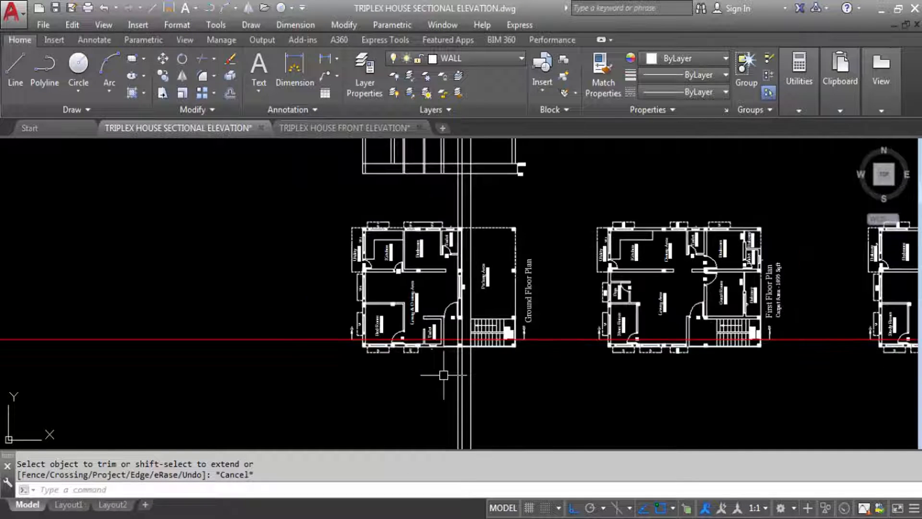
{"action": "scroll", "coordinate": [444, 320], "scroll_direction": "up", "scroll_amount": 5}
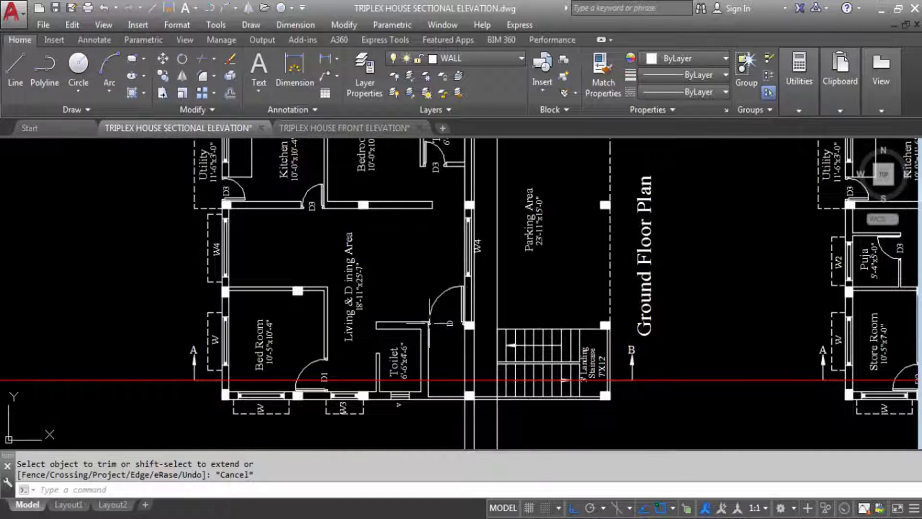
{"action": "scroll", "coordinate": [433, 287], "scroll_direction": "down", "scroll_amount": 3}
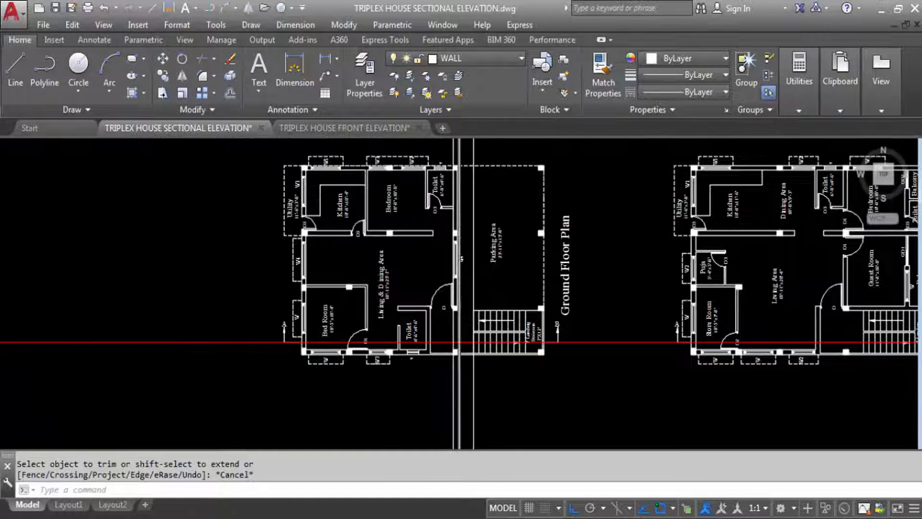
{"action": "scroll", "coordinate": [444, 316], "scroll_direction": "up", "scroll_amount": 5}
{"action": "scroll", "coordinate": [443, 316], "scroll_direction": "down", "scroll_amount": 3}
{"action": "scroll", "coordinate": [464, 349], "scroll_direction": "up", "scroll_amount": 5}
{"action": "left_click", "coordinate": [463, 350]}
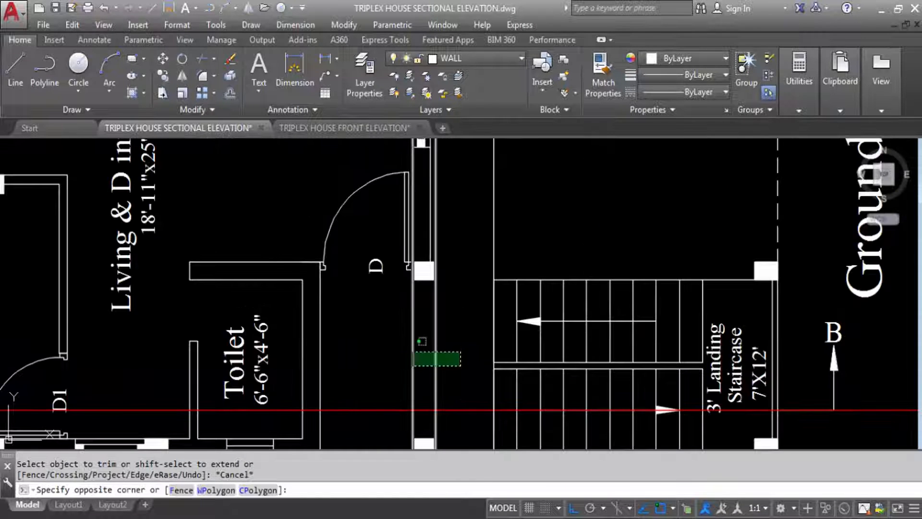
{"action": "key", "text": "Escape"}
{"action": "left_click", "coordinate": [436, 335]}
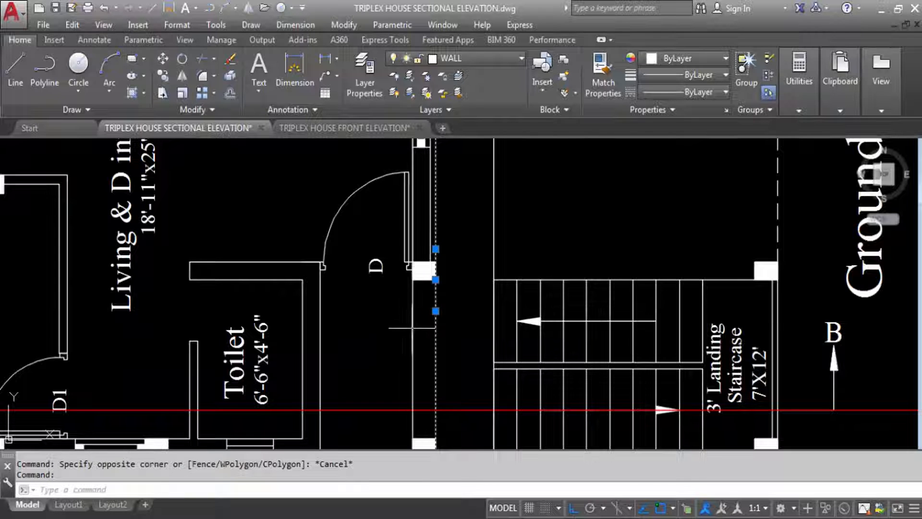
{"action": "key", "text": "Delete"}
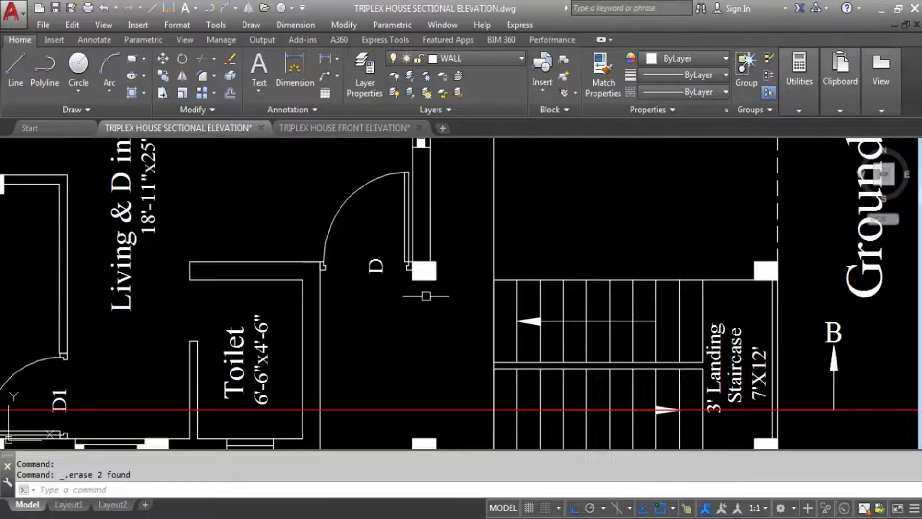
{"action": "key", "text": "ctrl+z"}
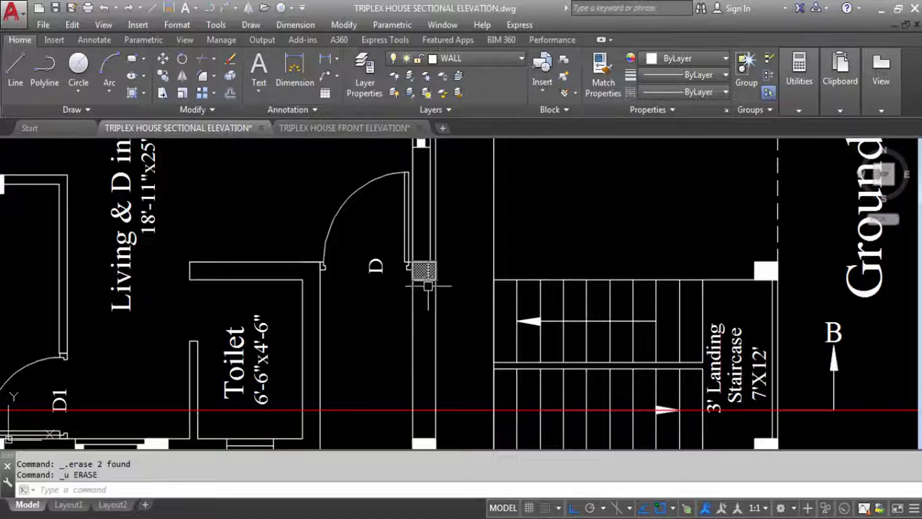
Examine the column lines beside door D in the ground floor plan against the sectional elevation.
{"action": "scroll", "coordinate": [432, 386], "scroll_direction": "down", "scroll_amount": 4}
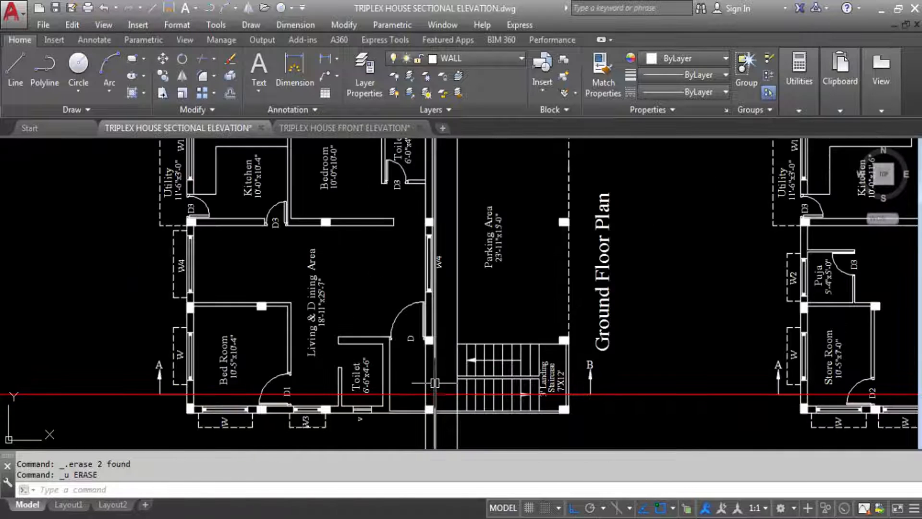
{"action": "scroll", "coordinate": [435, 381], "scroll_direction": "down", "scroll_amount": 5}
{"action": "scroll", "coordinate": [418, 312], "scroll_direction": "up", "scroll_amount": 6}
{"action": "scroll", "coordinate": [405, 275], "scroll_direction": "down", "scroll_amount": 1}
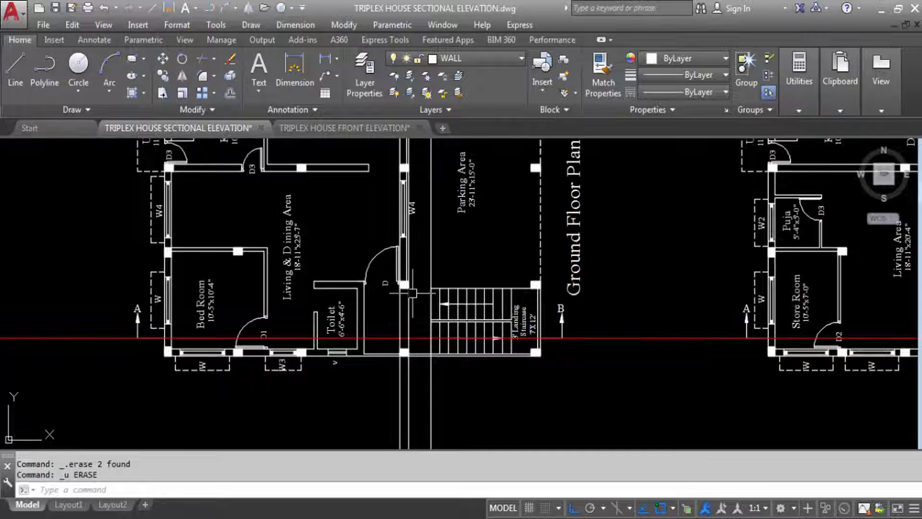
{"action": "scroll", "coordinate": [427, 288], "scroll_direction": "down", "scroll_amount": 4}
{"action": "scroll", "coordinate": [429, 165], "scroll_direction": "up", "scroll_amount": 6}
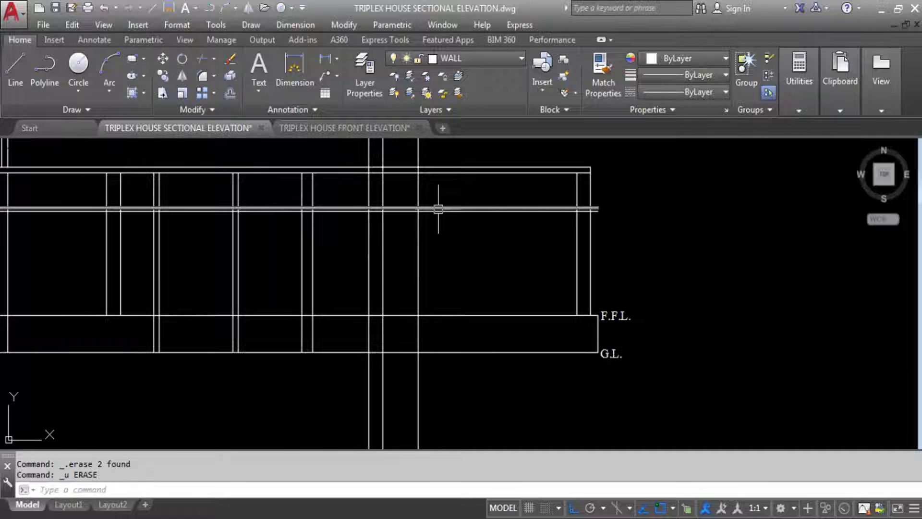
{"action": "scroll", "coordinate": [413, 195], "scroll_direction": "down", "scroll_amount": 2}
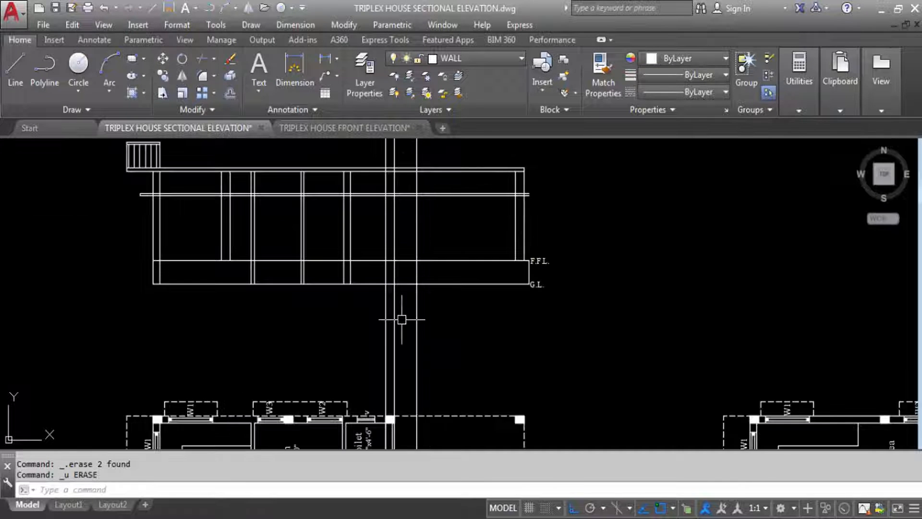
{"action": "scroll", "coordinate": [402, 320], "scroll_direction": "down", "scroll_amount": 6}
{"action": "scroll", "coordinate": [412, 314], "scroll_direction": "up", "scroll_amount": 6}
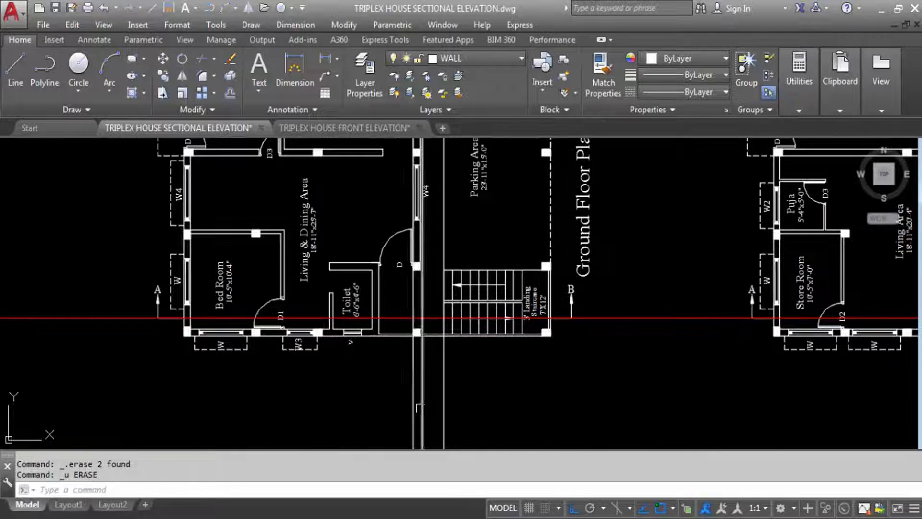
{"action": "scroll", "coordinate": [419, 407], "scroll_direction": "down", "scroll_amount": 6}
{"action": "scroll", "coordinate": [422, 366], "scroll_direction": "up", "scroll_amount": 6}
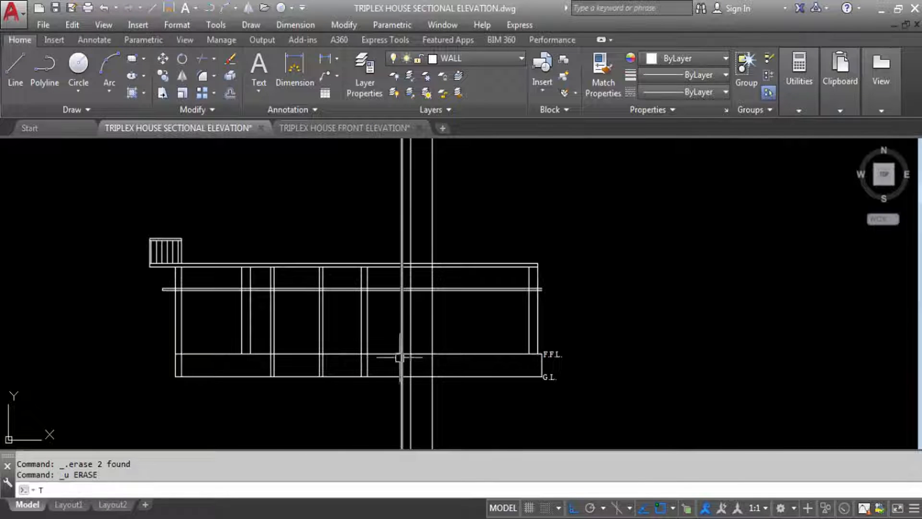
Trim the construction lines of the column beside door D above the slab underside, with F.F.L. as the other cutting edge.
{"action": "type", "text": "R"}
{"action": "key", "text": "Return"}
{"action": "left_click", "coordinate": [420, 354]}
{"action": "scroll", "coordinate": [417, 276], "scroll_direction": "up", "scroll_amount": 3}
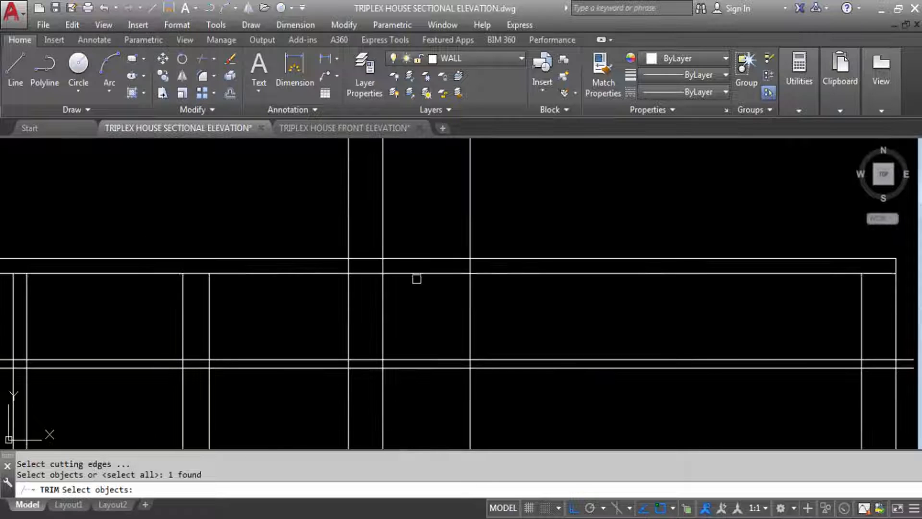
{"action": "left_click", "coordinate": [415, 273]}
{"action": "key", "text": "Return"}
{"action": "left_click", "coordinate": [374, 195]}
Trim away the construction lines of the column beside door D below the F.F.L. line.
{"action": "scroll", "coordinate": [398, 230], "scroll_direction": "down", "scroll_amount": 4}
{"action": "scroll", "coordinate": [398, 265], "scroll_direction": "up", "scroll_amount": 3}
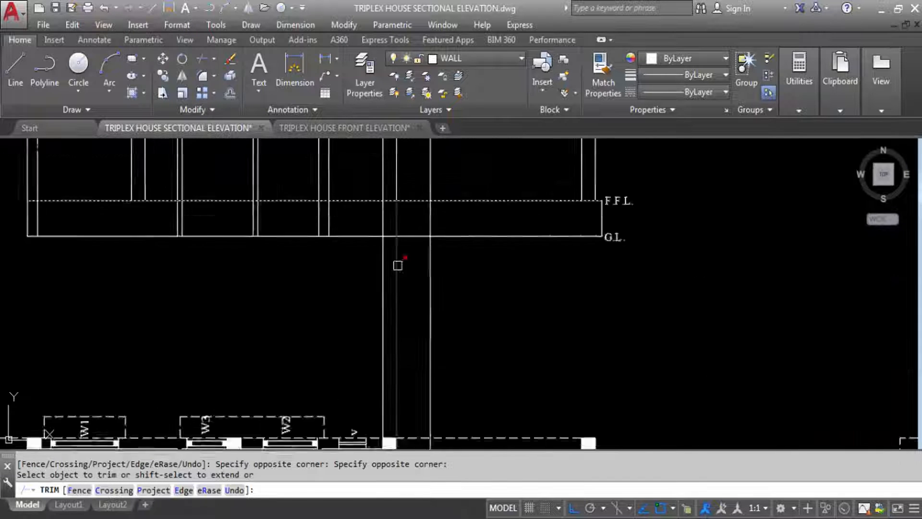
{"action": "scroll", "coordinate": [397, 266], "scroll_direction": "up", "scroll_amount": 1}
{"action": "left_click", "coordinate": [381, 308]}
{"action": "left_click", "coordinate": [278, 291]}
{"action": "scroll", "coordinate": [384, 341], "scroll_direction": "down", "scroll_amount": 3}
{"action": "key", "text": "Escape"}
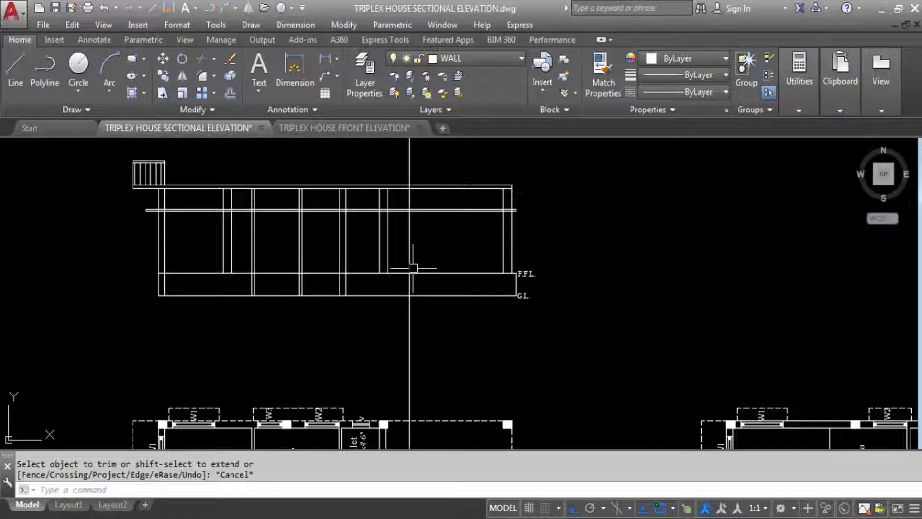
Draw a vertical construction line through the inner face of the staircase landing's outer wall in the ground floor plan.
{"action": "scroll", "coordinate": [495, 181], "scroll_direction": "down", "scroll_amount": 4}
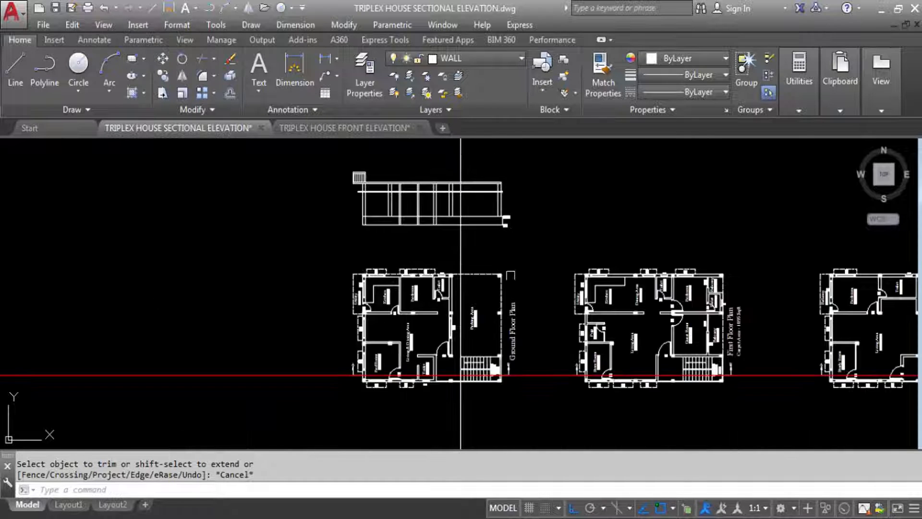
{"action": "scroll", "coordinate": [462, 384], "scroll_direction": "up", "scroll_amount": 4}
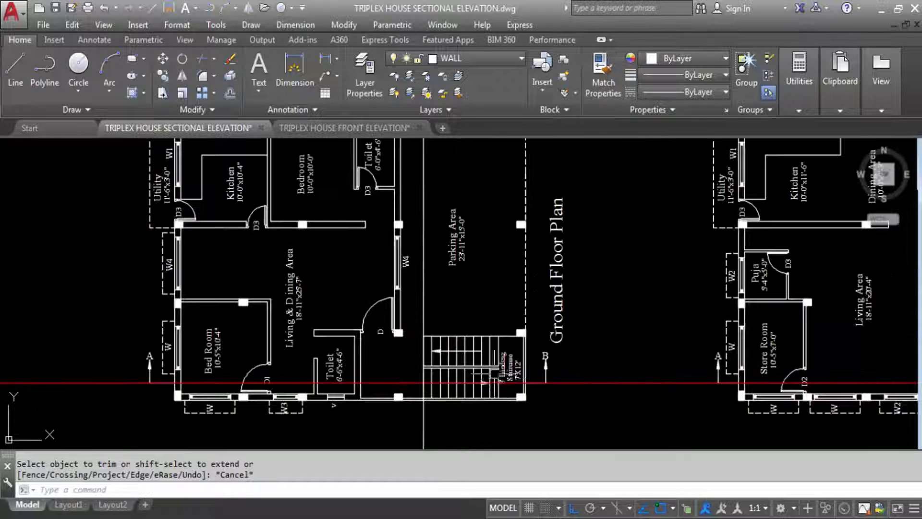
{"action": "key", "text": "Return"}
{"action": "type", "text": "V"}
{"action": "key", "text": "Return"}
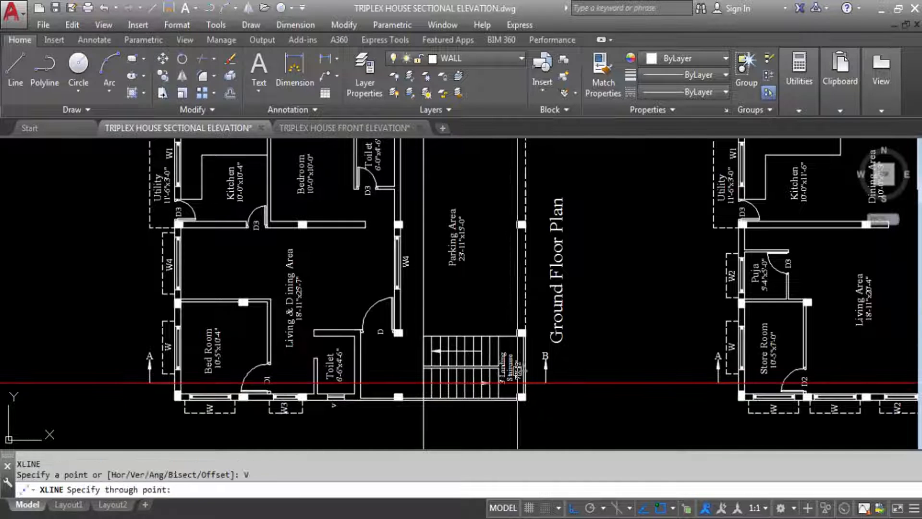
{"action": "scroll", "coordinate": [526, 375], "scroll_direction": "up", "scroll_amount": 5}
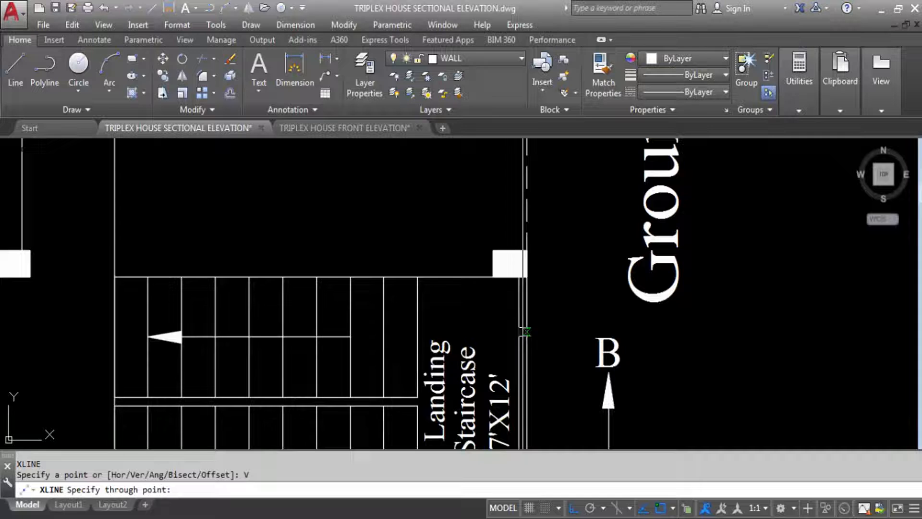
{"action": "left_click", "coordinate": [518, 277]}
{"action": "scroll", "coordinate": [544, 370], "scroll_direction": "down", "scroll_amount": 5}
{"action": "scroll", "coordinate": [533, 206], "scroll_direction": "up", "scroll_amount": 3}
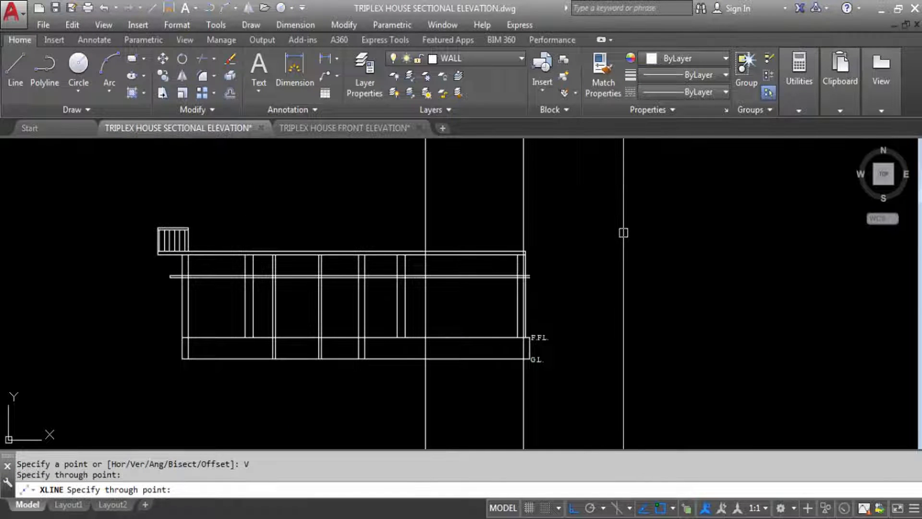
{"action": "key", "text": "Escape"}
Examine the projected staircase lines in the sectional elevation against the ground floor plan.
{"action": "scroll", "coordinate": [517, 227], "scroll_direction": "up", "scroll_amount": 3}
{"action": "scroll", "coordinate": [617, 171], "scroll_direction": "down", "scroll_amount": 3}
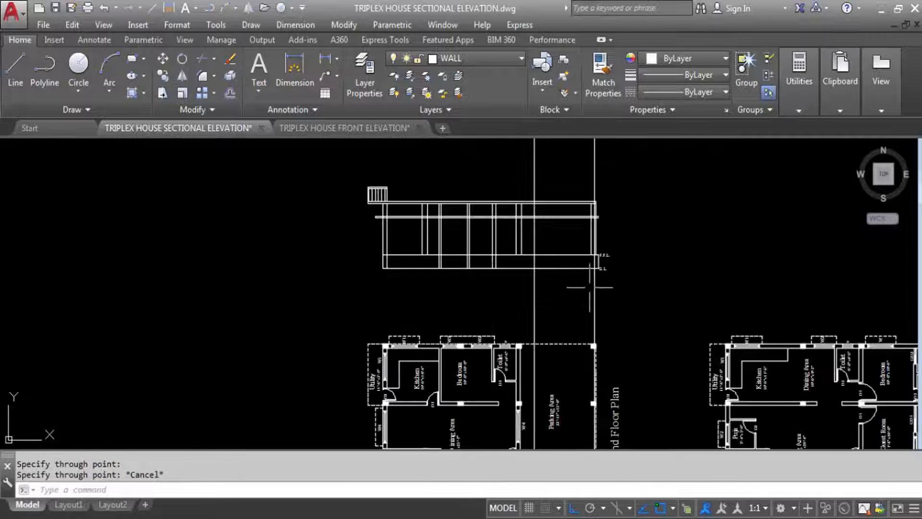
{"action": "scroll", "coordinate": [461, 207], "scroll_direction": "down", "scroll_amount": 5}
{"action": "scroll", "coordinate": [443, 179], "scroll_direction": "up", "scroll_amount": 4}
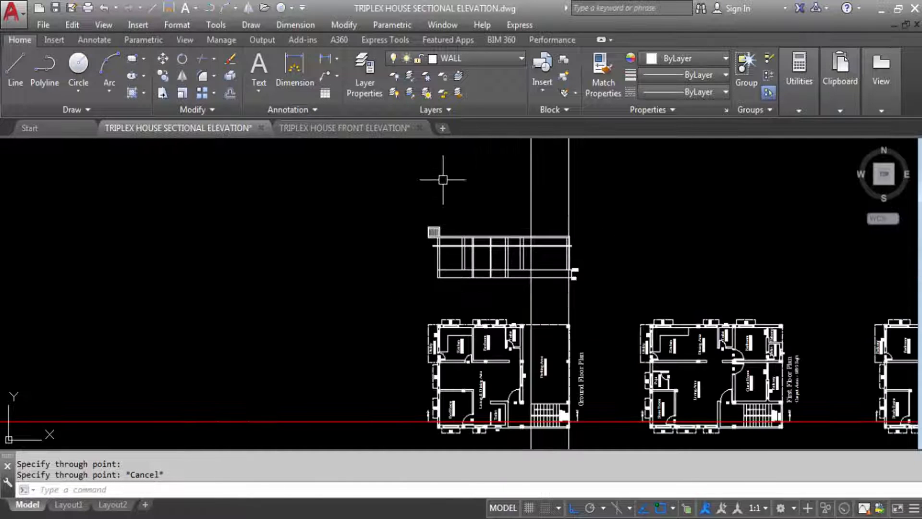
{"action": "scroll", "coordinate": [451, 258], "scroll_direction": "up", "scroll_amount": 4}
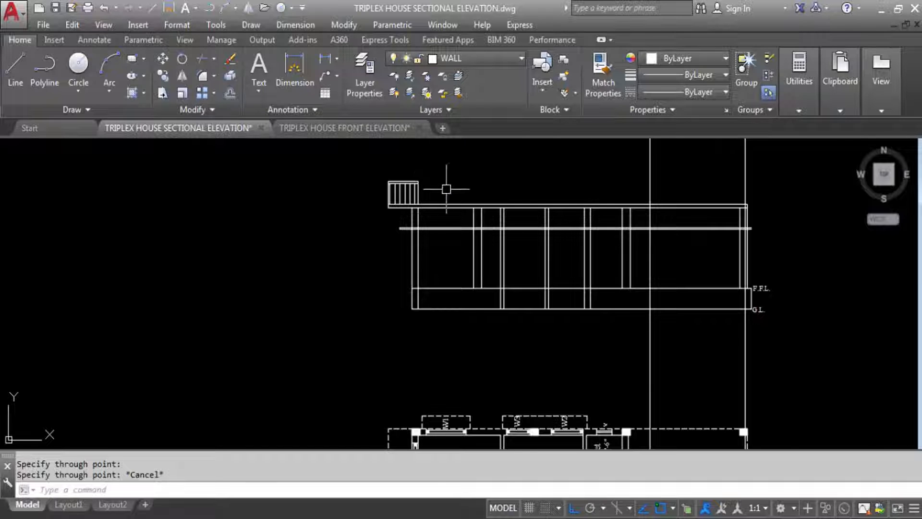
{"action": "scroll", "coordinate": [480, 182], "scroll_direction": "down", "scroll_amount": 4}
{"action": "scroll", "coordinate": [495, 178], "scroll_direction": "up", "scroll_amount": 4}
{"action": "scroll", "coordinate": [497, 179], "scroll_direction": "down", "scroll_amount": 4}
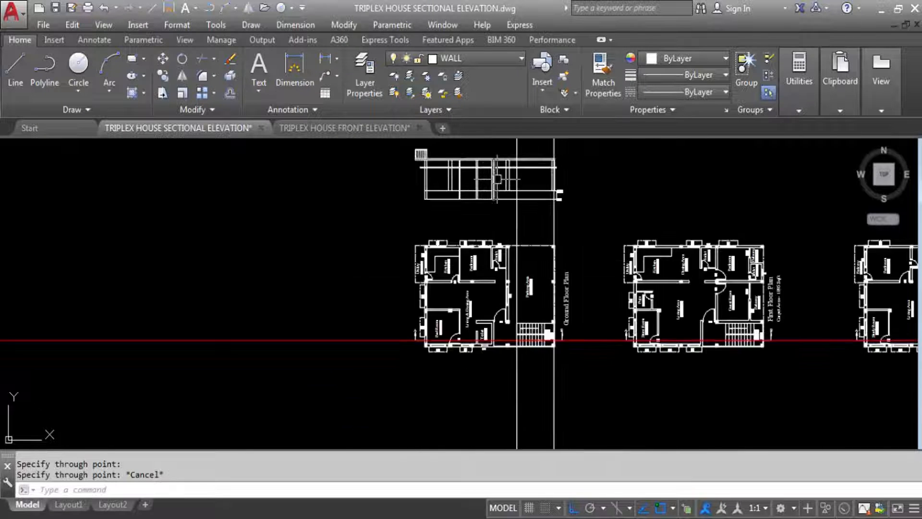
Regenerate the drawing display at the frame of Bed Room door D1 in the ground floor plan.
{"action": "scroll", "coordinate": [493, 329], "scroll_direction": "up", "scroll_amount": 4}
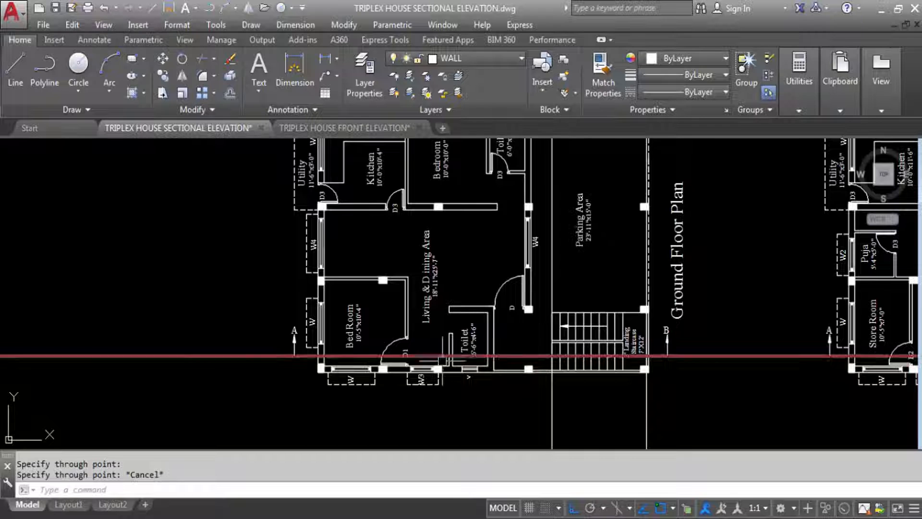
{"action": "scroll", "coordinate": [373, 353], "scroll_direction": "up", "scroll_amount": 4}
{"action": "scroll", "coordinate": [443, 337], "scroll_direction": "up", "scroll_amount": 4}
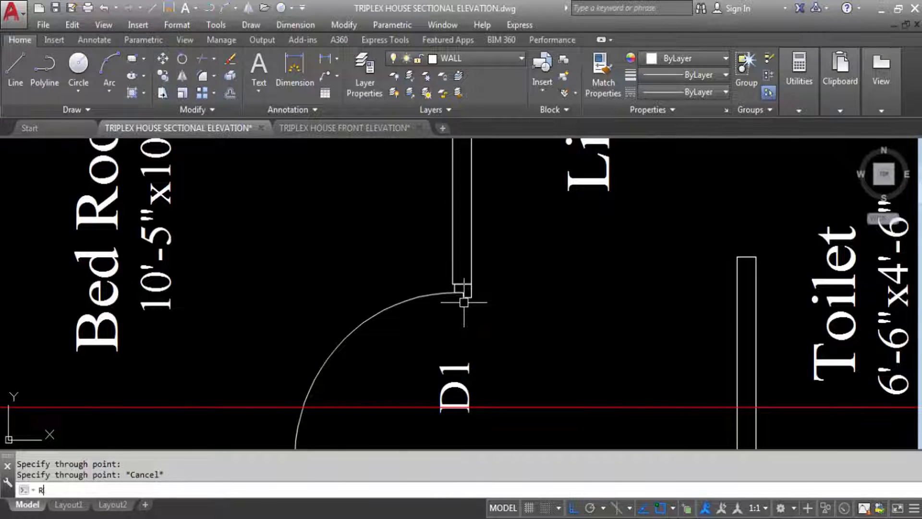
{"action": "key", "text": "Return"}
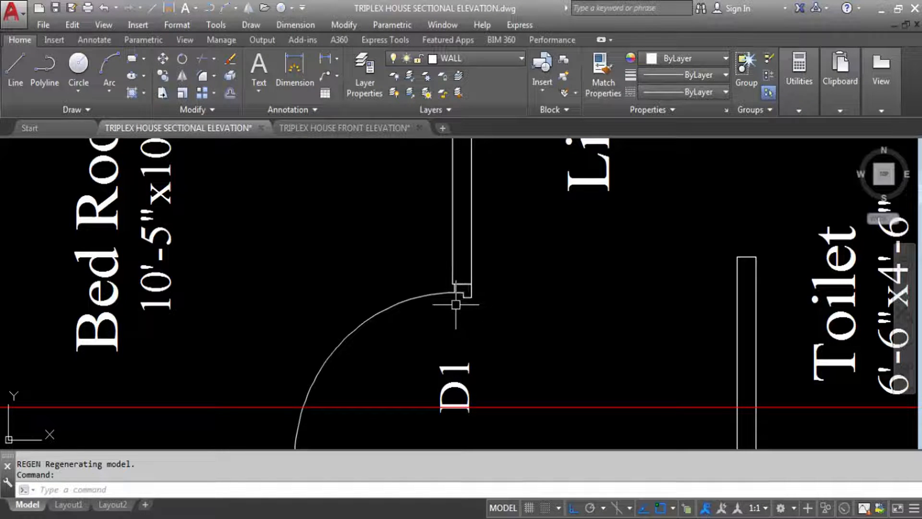
{"action": "type", "text": "XL"}
{"action": "key", "text": "Return"}
{"action": "key", "text": "Return"}
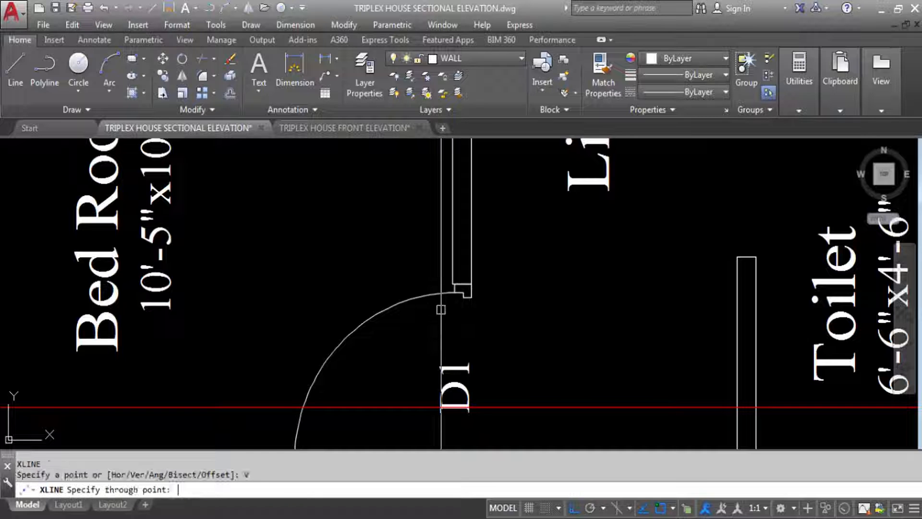
{"action": "key", "text": "Escape"}
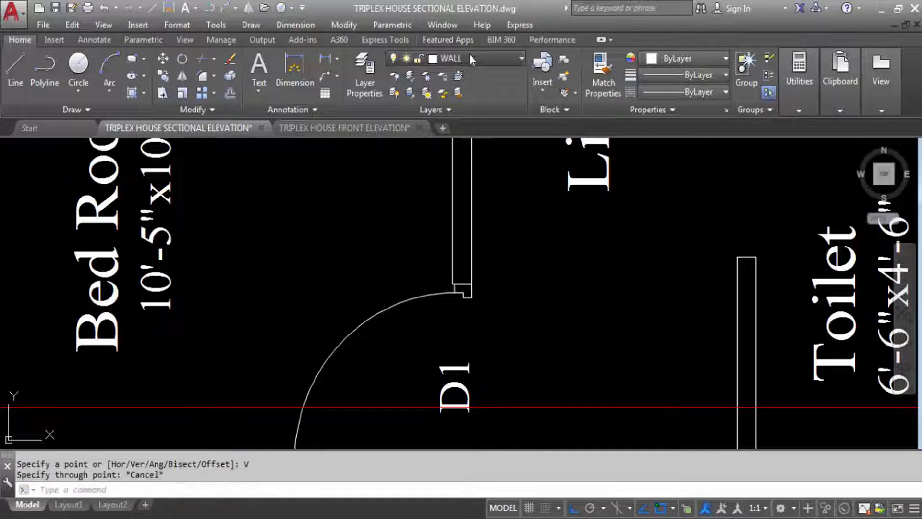
Make DOOR the current layer and draw two vertical construction lines through the frame corners of Bed Room door D1.
{"action": "left_click", "coordinate": [470, 57]}
{"action": "left_click", "coordinate": [460, 264]}
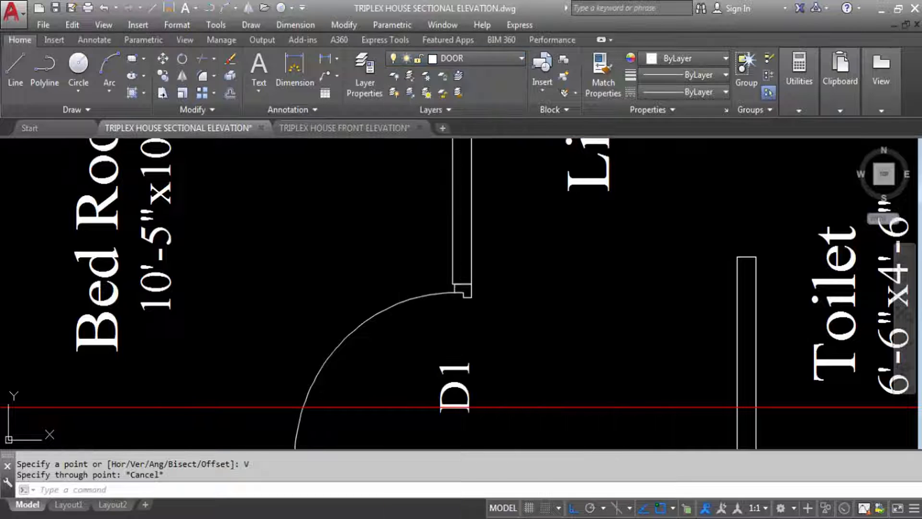
{"action": "type", "text": "XL"}
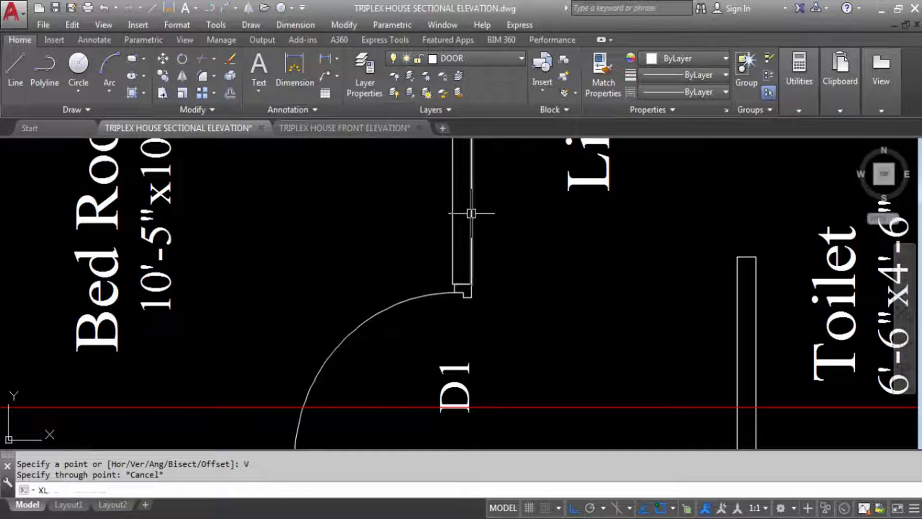
{"action": "key", "text": "Return"}
{"action": "type", "text": "V"}
{"action": "key", "text": "Return"}
{"action": "scroll", "coordinate": [464, 308], "scroll_direction": "up", "scroll_amount": 3}
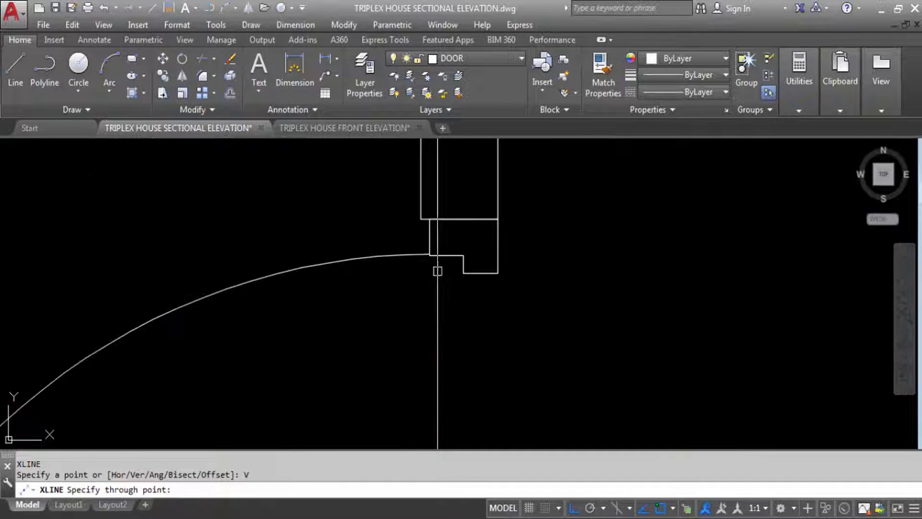
{"action": "left_click", "coordinate": [430, 256]}
{"action": "left_click", "coordinate": [463, 255]}
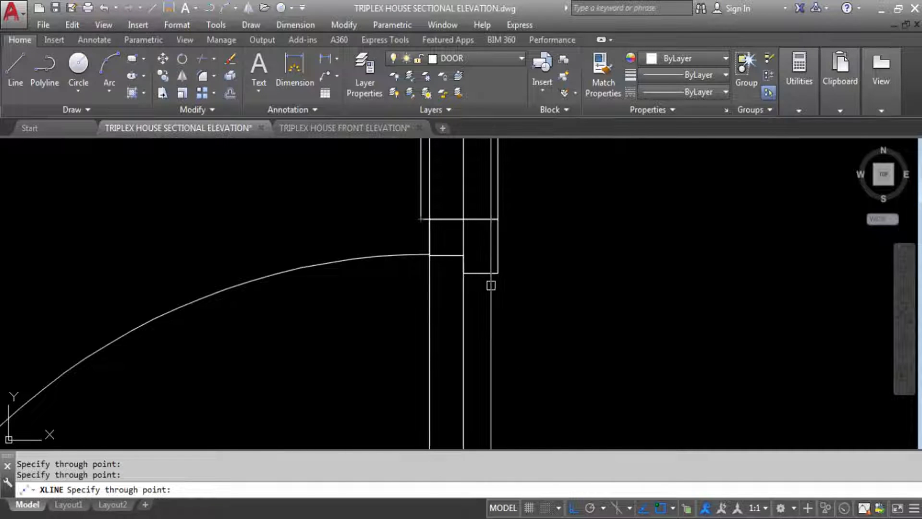
{"action": "scroll", "coordinate": [451, 336], "scroll_direction": "down", "scroll_amount": 5}
{"action": "scroll", "coordinate": [470, 348], "scroll_direction": "down", "scroll_amount": 3}
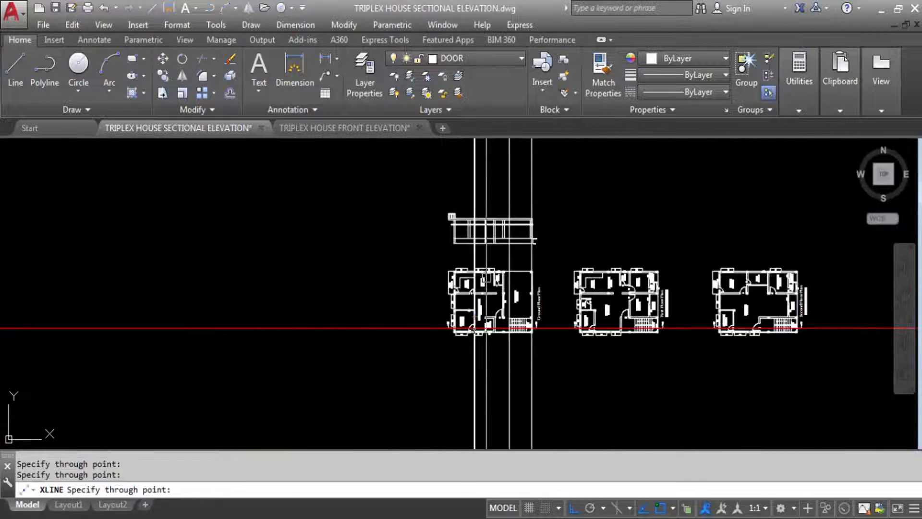
{"action": "scroll", "coordinate": [480, 228], "scroll_direction": "up", "scroll_amount": 8}
{"action": "key", "text": "Escape"}
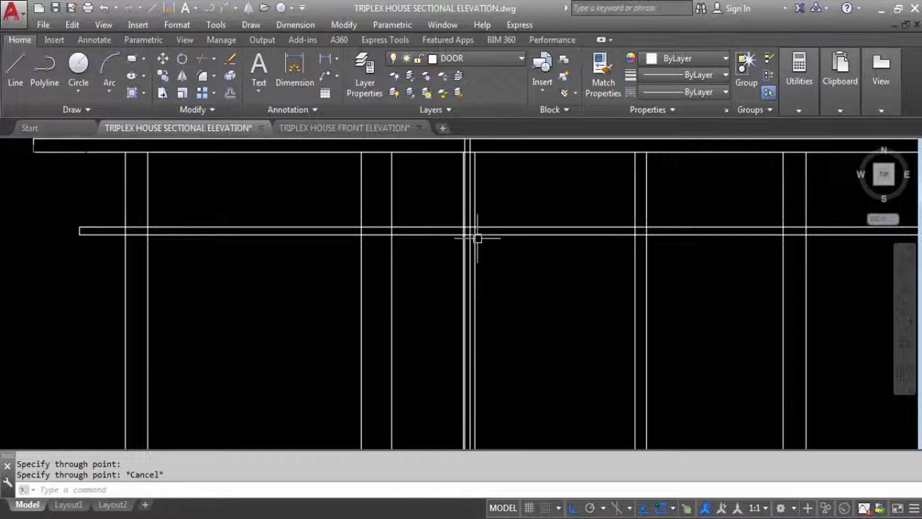
Start trimming the door D1 frame construction lines, with the underside of the horizontal lintel band as a cutting edge.
{"action": "scroll", "coordinate": [472, 238], "scroll_direction": "up", "scroll_amount": 3}
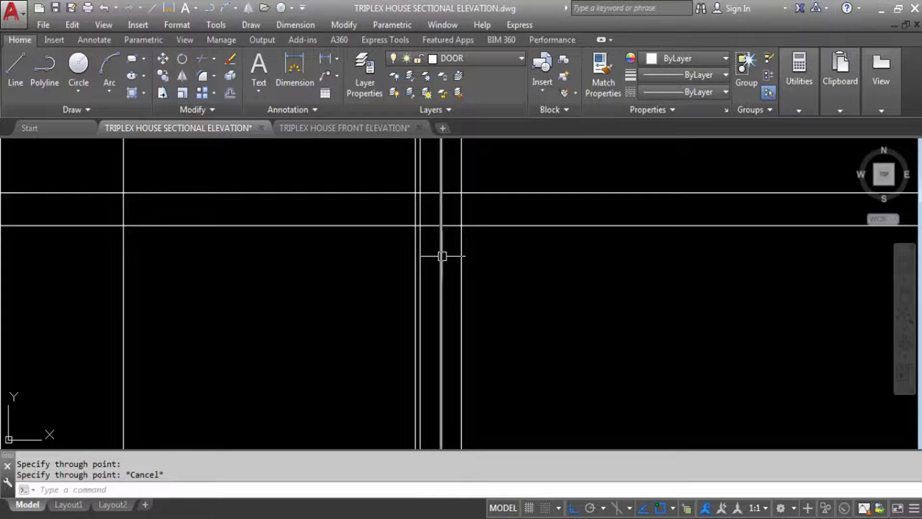
{"action": "type", "text": "TR"}
{"action": "key", "text": "Return"}
{"action": "left_click", "coordinate": [496, 224]}
{"action": "scroll", "coordinate": [442, 193], "scroll_direction": "down", "scroll_amount": 2}
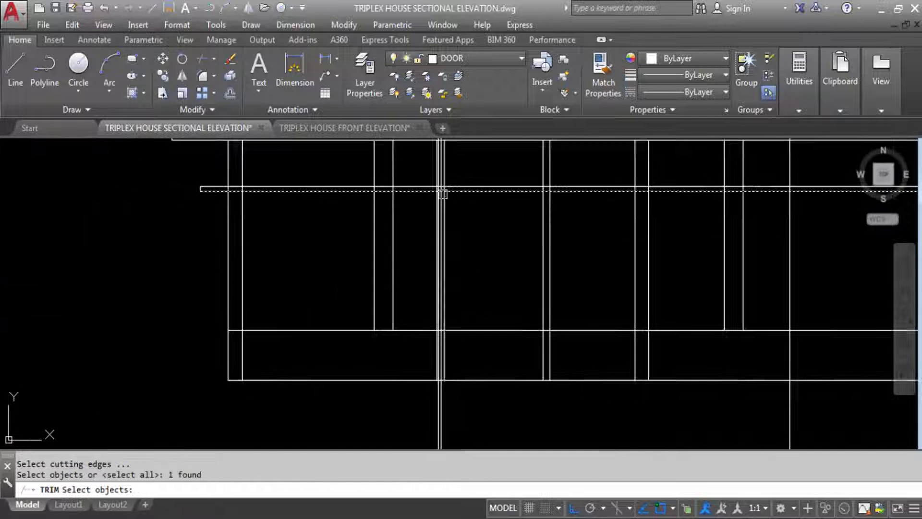
{"action": "scroll", "coordinate": [454, 337], "scroll_direction": "up", "scroll_amount": 4}
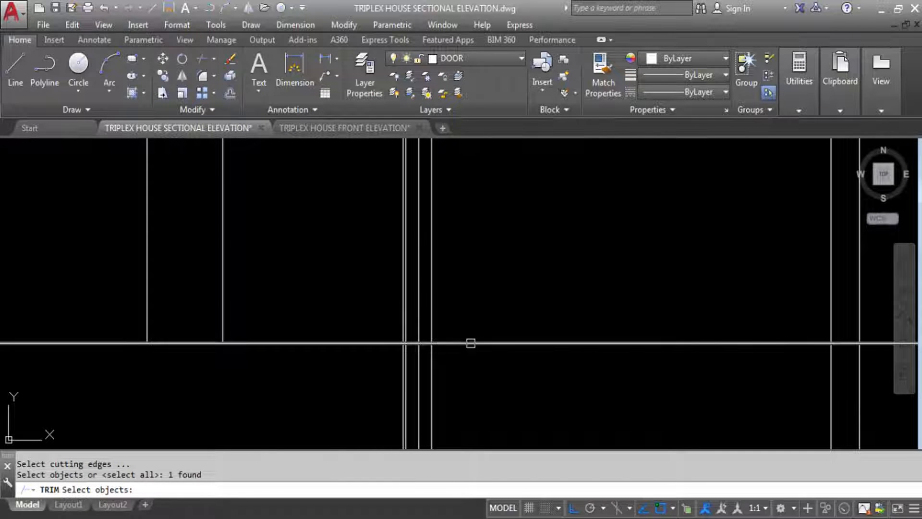
Trim the new door lines inside the wall so they run only between the finished floor line and the lintel's lower line.
{"action": "key", "text": "Return"}
{"action": "left_click", "coordinate": [418, 365]}
{"action": "left_click", "coordinate": [409, 356]}
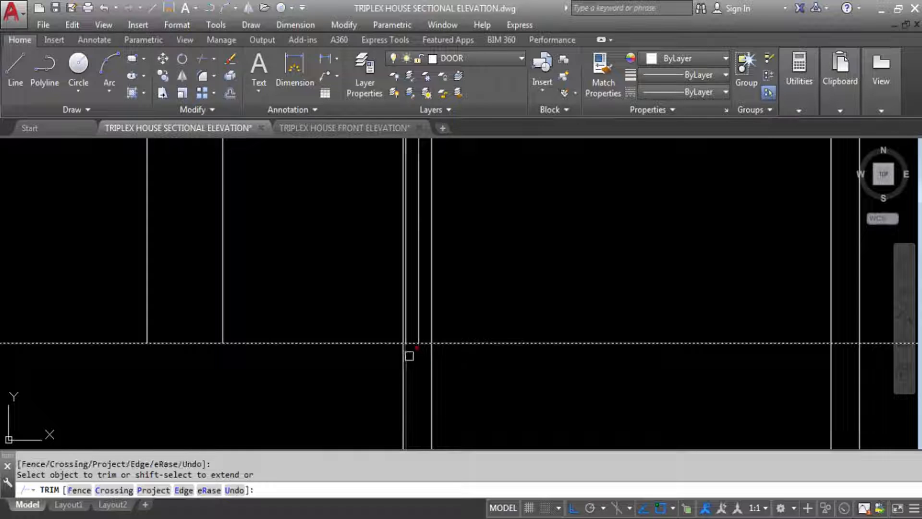
{"action": "scroll", "coordinate": [437, 261], "scroll_direction": "down", "scroll_amount": 3}
{"action": "left_click", "coordinate": [439, 169]}
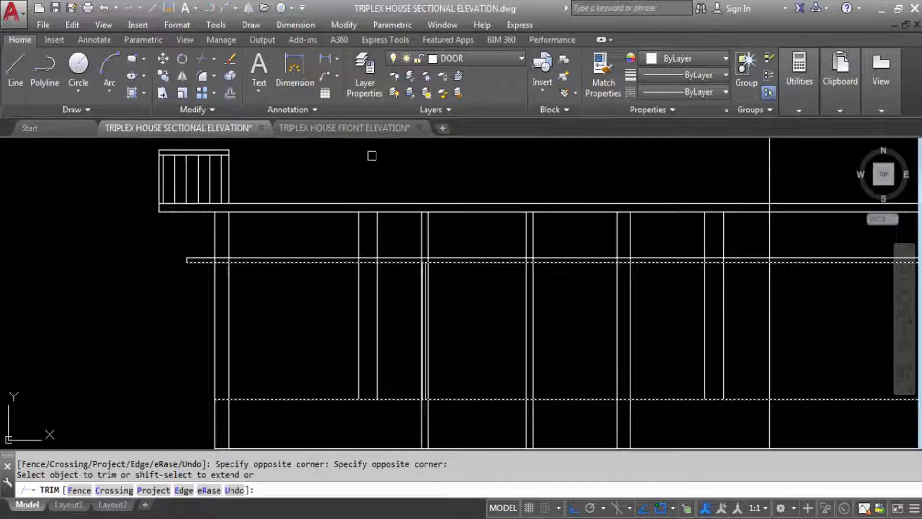
{"action": "left_click", "coordinate": [442, 270]}
{"action": "key", "text": "Escape"}
{"action": "scroll", "coordinate": [416, 295], "scroll_direction": "up", "scroll_amount": 5}
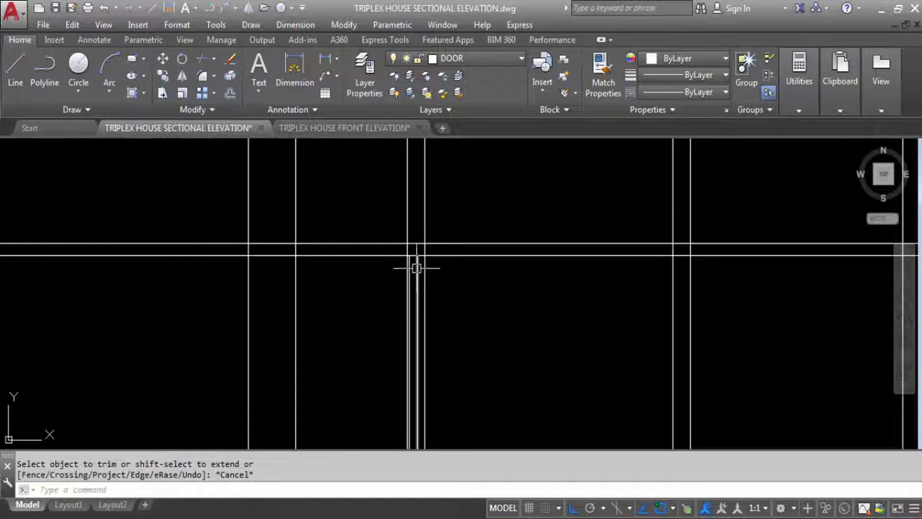
{"action": "scroll", "coordinate": [415, 265], "scroll_direction": "up", "scroll_amount": 3}
{"action": "scroll", "coordinate": [427, 235], "scroll_direction": "down", "scroll_amount": 1}
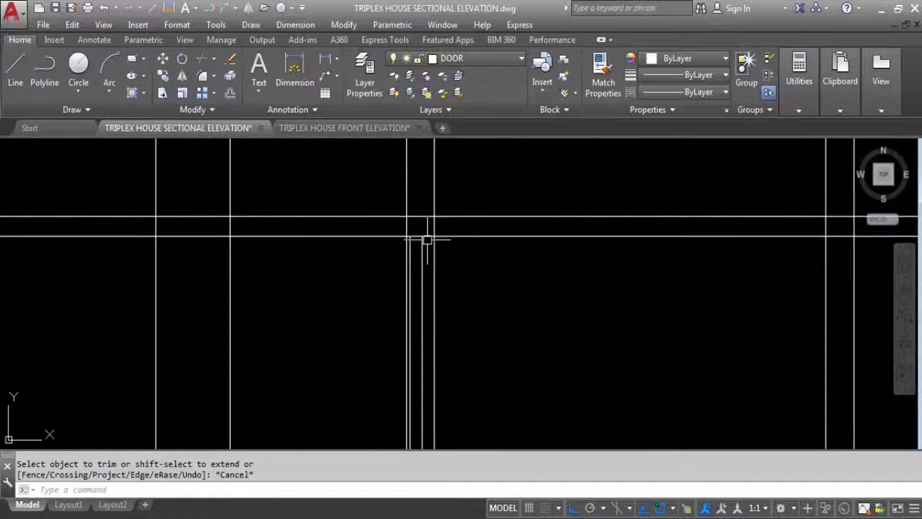
{"action": "scroll", "coordinate": [399, 216], "scroll_direction": "up", "scroll_amount": 2}
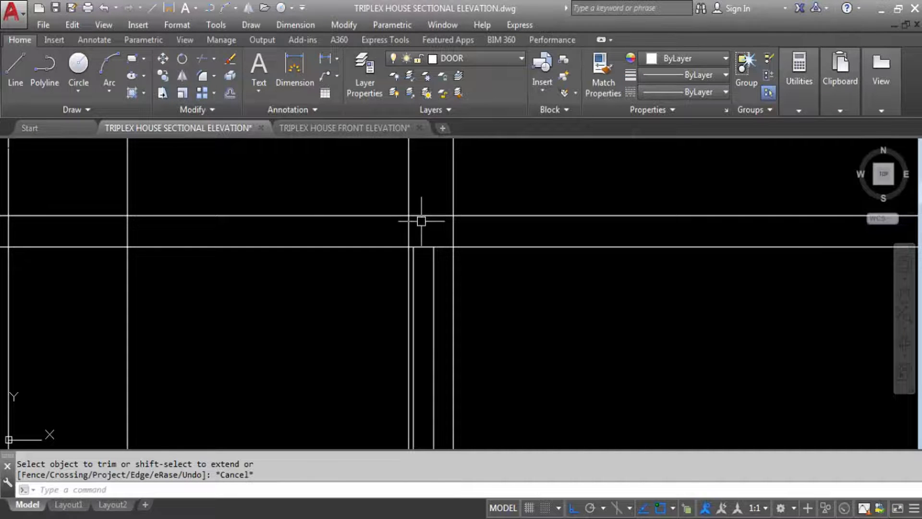
{"action": "scroll", "coordinate": [422, 221], "scroll_direction": "down", "scroll_amount": 3}
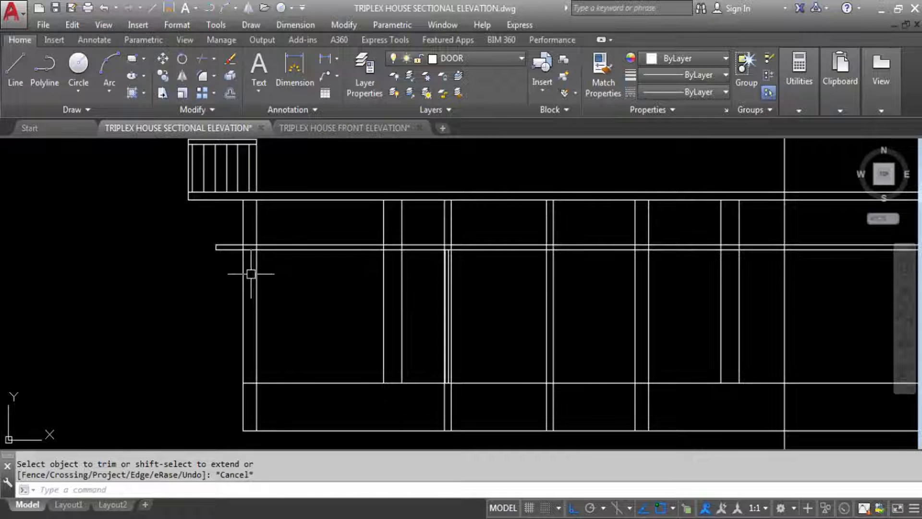
{"action": "key", "text": "Return"}
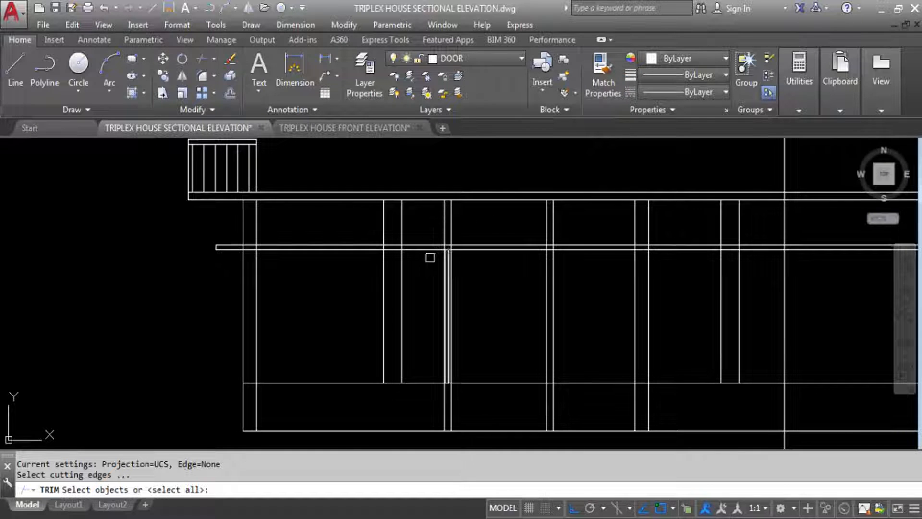
{"action": "scroll", "coordinate": [442, 243], "scroll_direction": "up", "scroll_amount": 2}
{"action": "left_click", "coordinate": [449, 232]}
{"action": "key", "text": "Return"}
{"action": "left_click", "coordinate": [434, 235]}
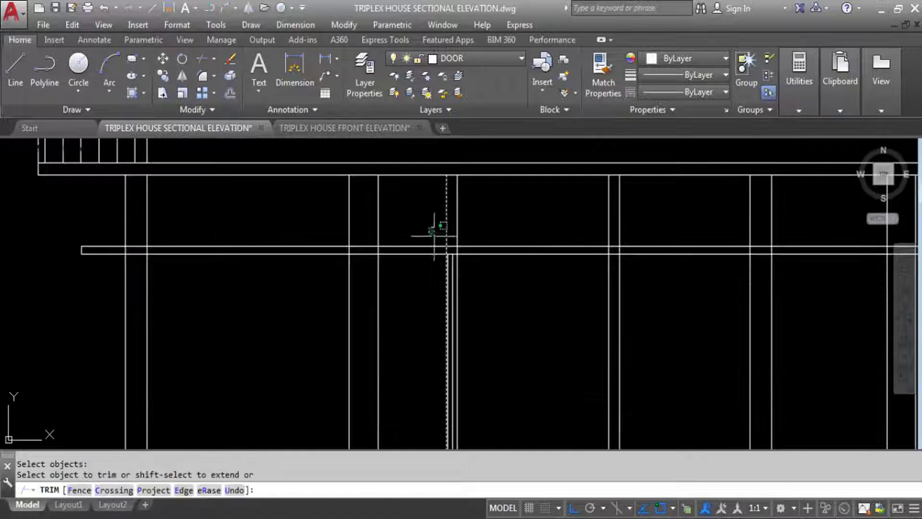
{"action": "left_click", "coordinate": [416, 267]}
{"action": "key", "text": "ctrl+z"}
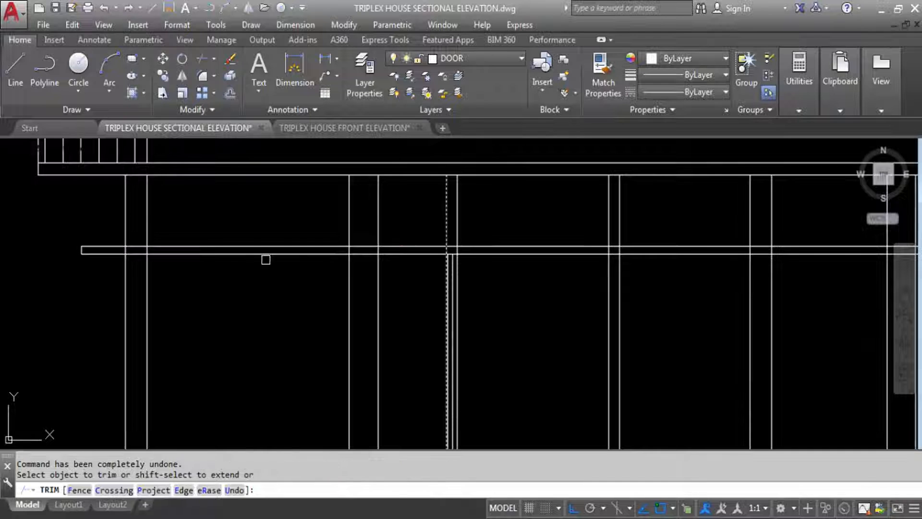
{"action": "key", "text": "Escape"}
Trim both lintel lines between the outer left wall and the door wall, using the facing wall lines as cutting edges.
{"action": "type", "text": "TR"}
{"action": "key", "text": "Return"}
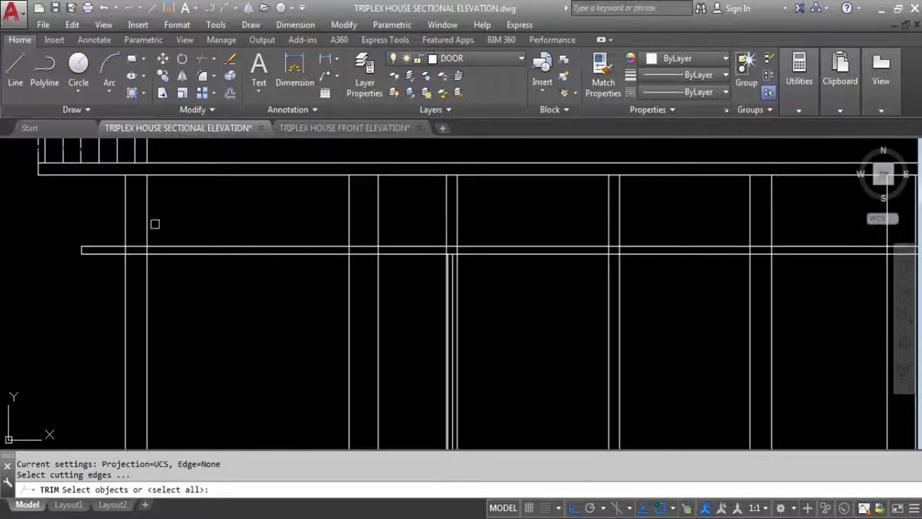
{"action": "left_click", "coordinate": [148, 234]}
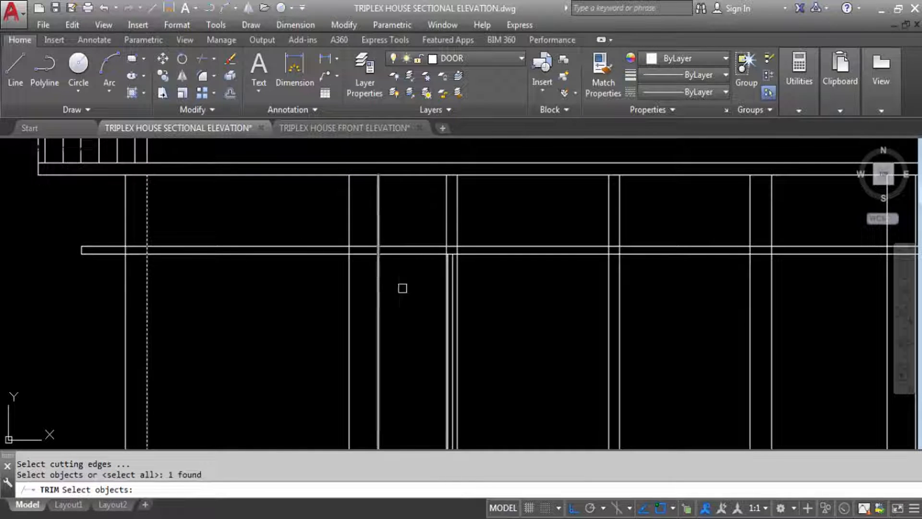
{"action": "left_click", "coordinate": [445, 230]}
{"action": "key", "text": "Return"}
{"action": "left_click_drag", "start_coordinate": [421, 227], "coordinate": [405, 284]}
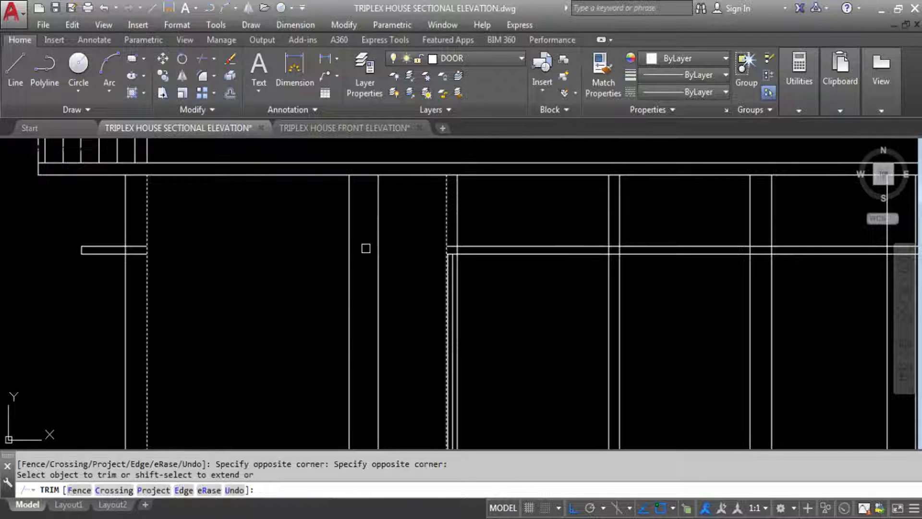
{"action": "key", "text": "Escape"}
Measure the lintel band's depth at the door wall with a linear dimension, without placing it.
{"action": "scroll", "coordinate": [456, 250], "scroll_direction": "up", "scroll_amount": 4}
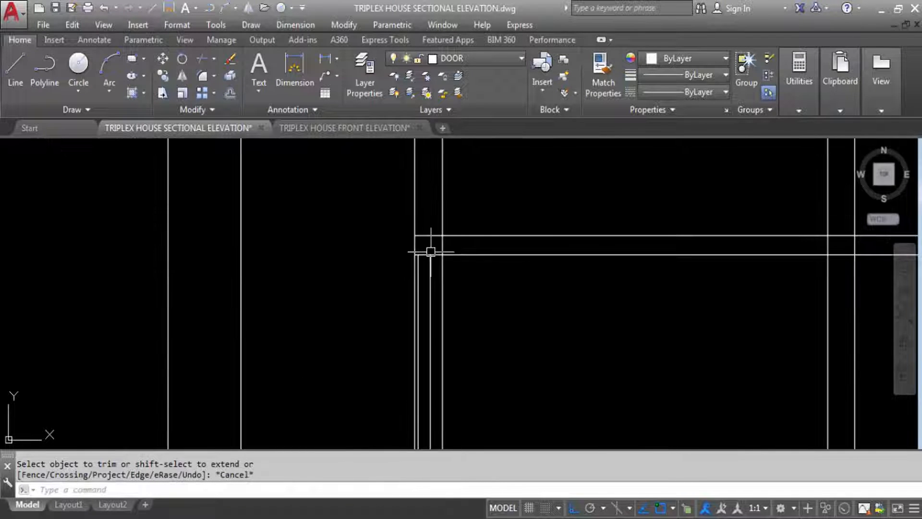
{"action": "scroll", "coordinate": [391, 222], "scroll_direction": "down", "scroll_amount": 2}
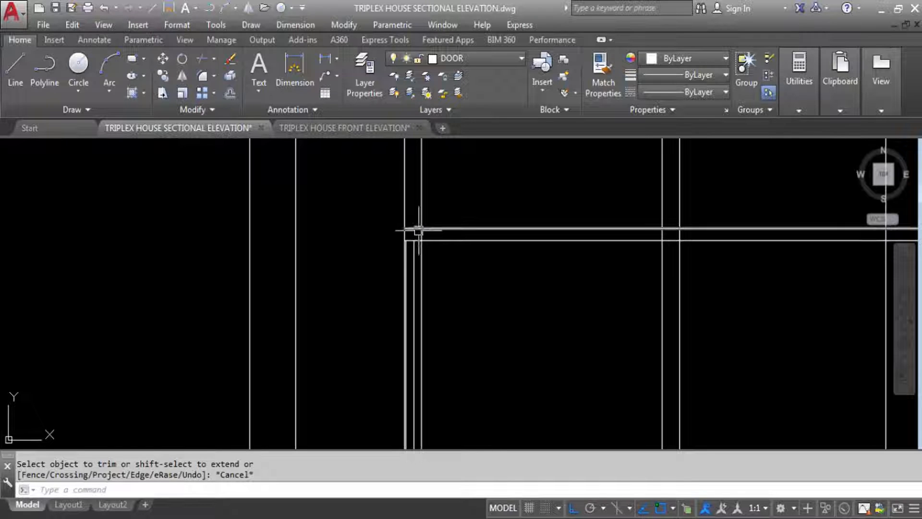
{"action": "scroll", "coordinate": [422, 230], "scroll_direction": "up", "scroll_amount": 5}
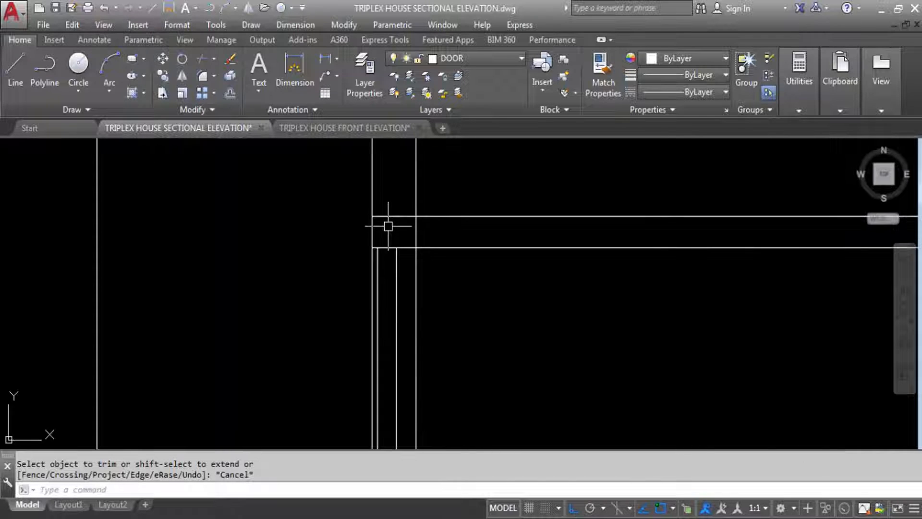
{"action": "left_click", "coordinate": [327, 57]}
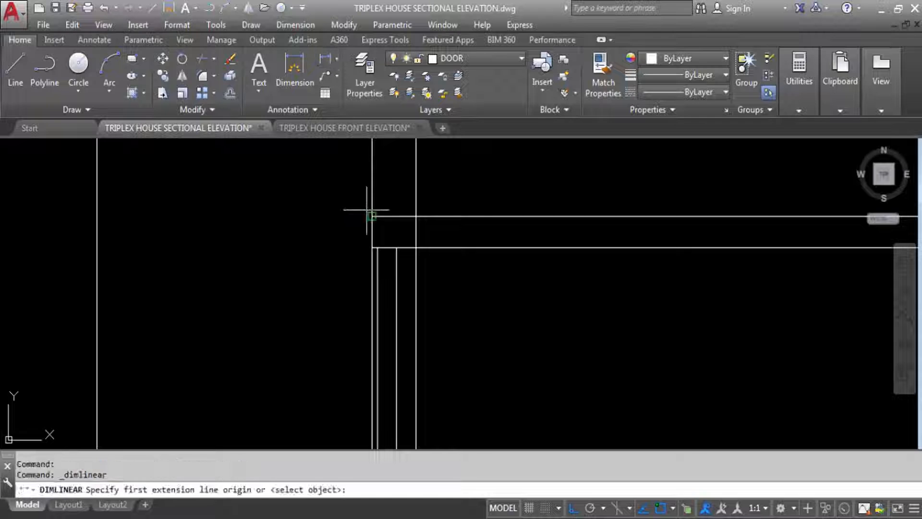
{"action": "left_click", "coordinate": [371, 215]}
{"action": "left_click", "coordinate": [377, 247]}
{"action": "scroll", "coordinate": [373, 212], "scroll_direction": "down", "scroll_amount": 2}
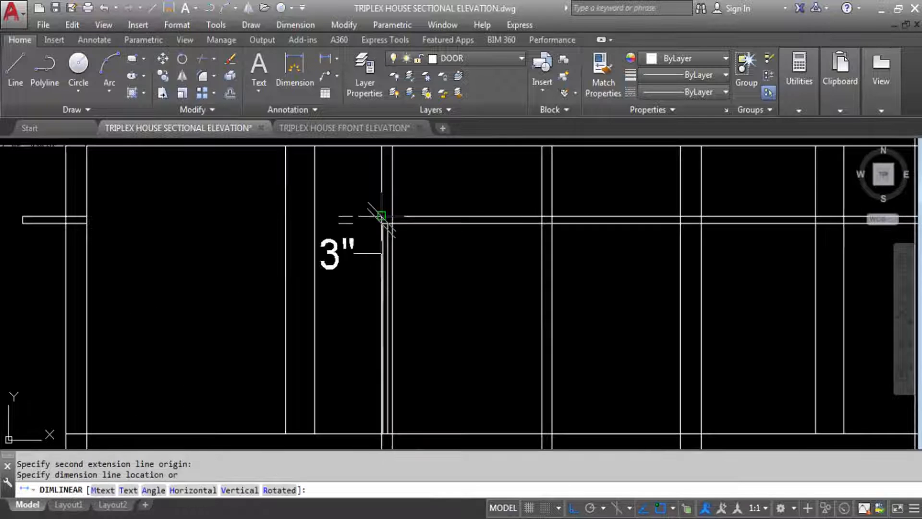
{"action": "key", "text": "Escape"}
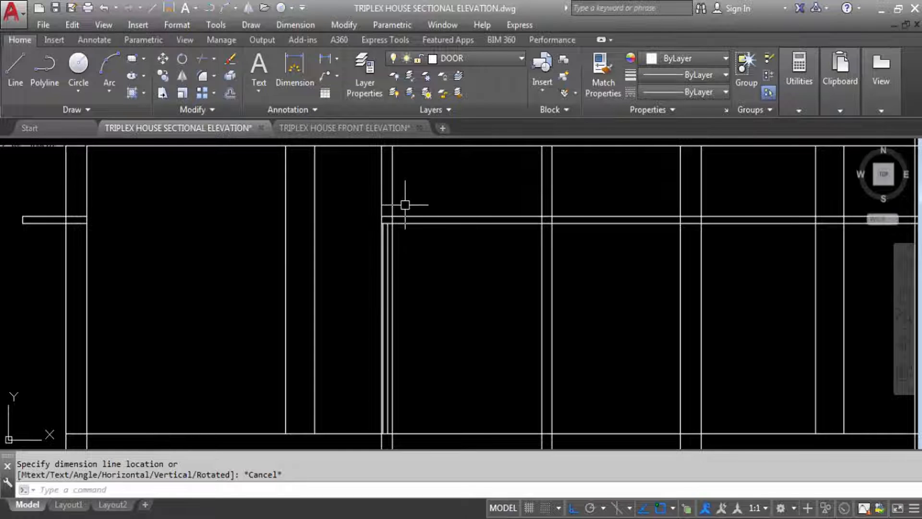
Offset the lintel's lower line 6" upward.
{"action": "key", "text": "Return"}
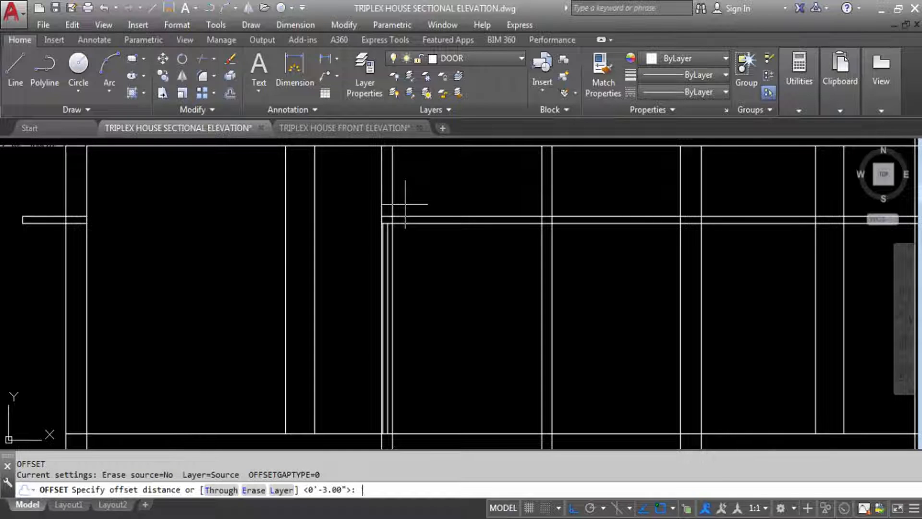
{"action": "key", "text": "Return"}
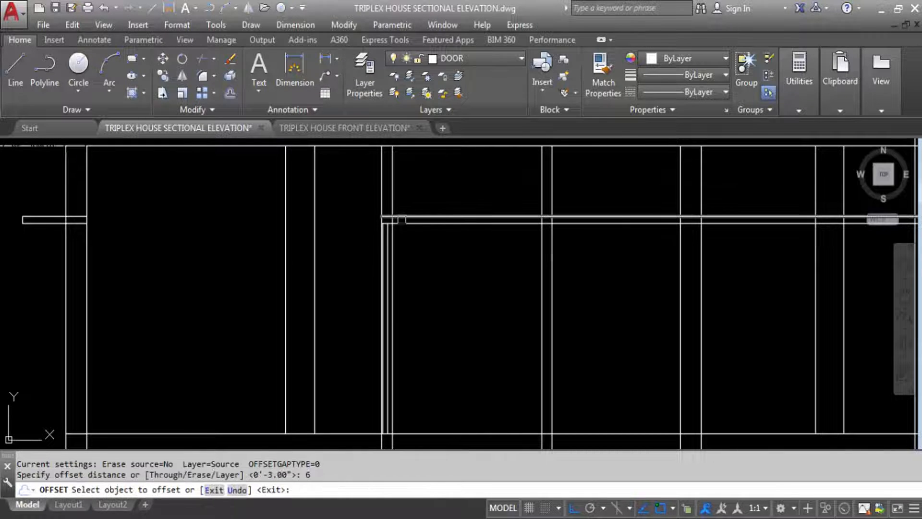
{"action": "scroll", "coordinate": [405, 211], "scroll_direction": "up", "scroll_amount": 2}
{"action": "left_click", "coordinate": [399, 230]}
{"action": "left_click", "coordinate": [401, 158]}
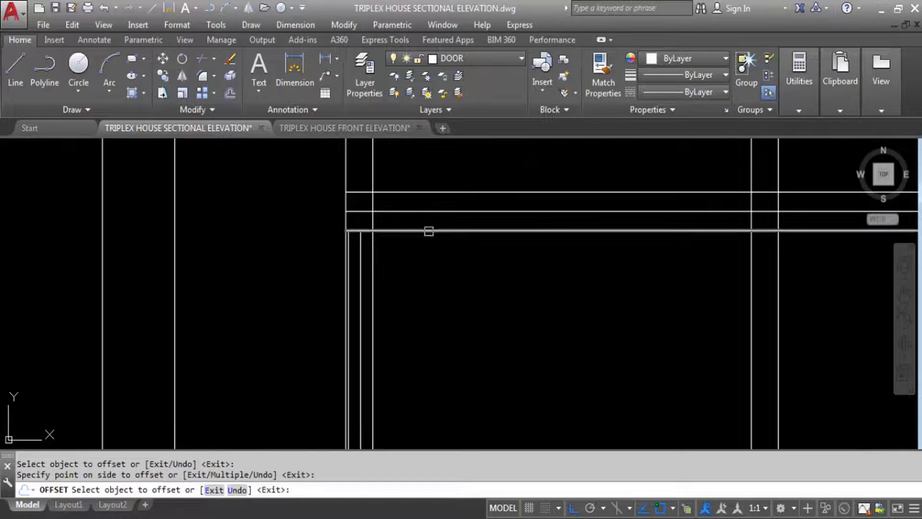
{"action": "key", "text": "Escape"}
Trim the short piece of the middle lintel line that crosses the door wall.
{"action": "type", "text": "tr"}
{"action": "key", "text": "Return"}
{"action": "key", "text": "Return"}
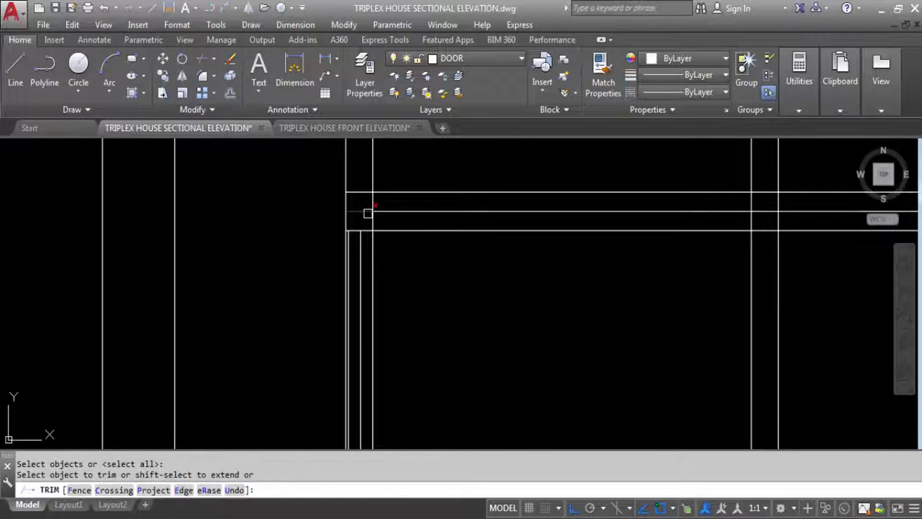
{"action": "left_click", "coordinate": [366, 212]}
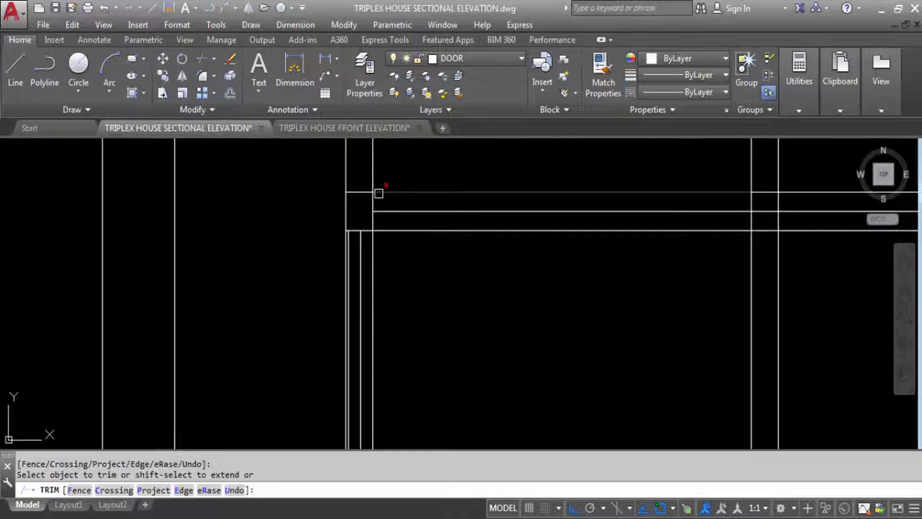
{"action": "key", "text": "Escape"}
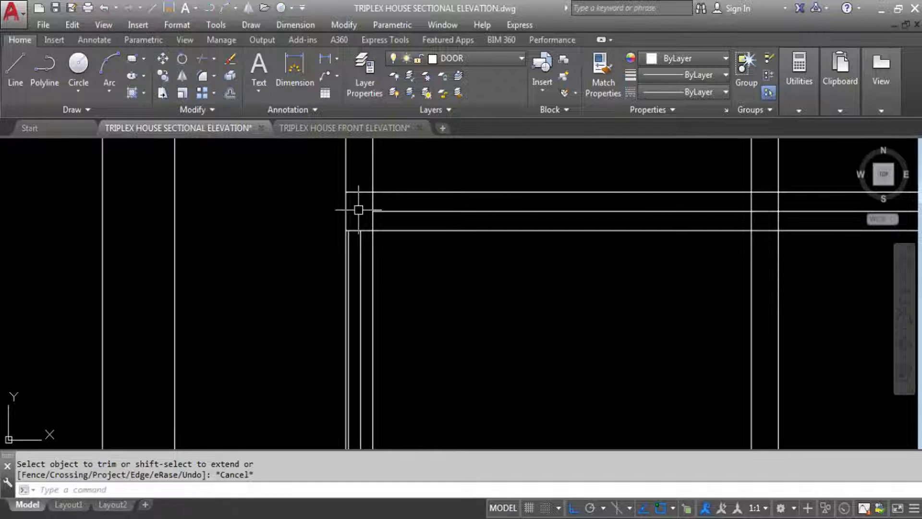
Erase the middle horizontal line of the lintel band, keeping its upper and lower lines.
{"action": "scroll", "coordinate": [359, 225], "scroll_direction": "down", "scroll_amount": 3}
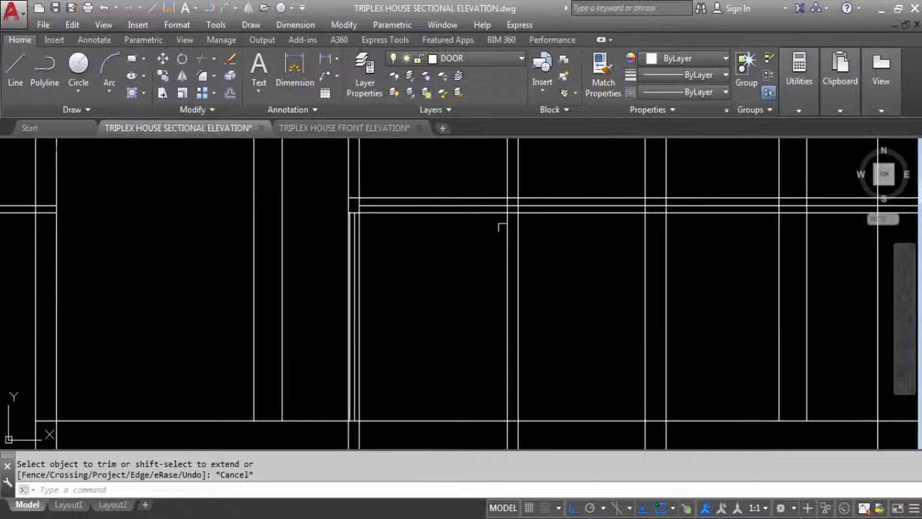
{"action": "scroll", "coordinate": [514, 205], "scroll_direction": "down", "scroll_amount": 5}
{"action": "scroll", "coordinate": [390, 394], "scroll_direction": "up", "scroll_amount": 5}
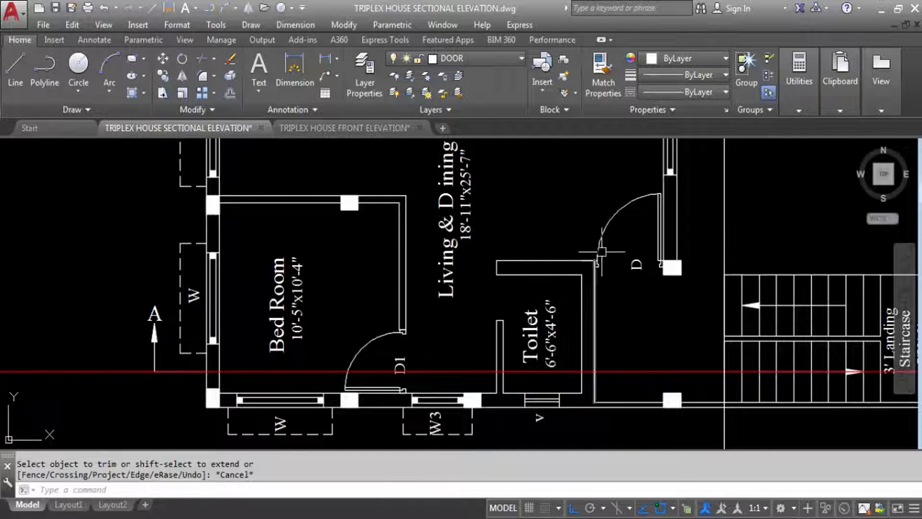
{"action": "scroll", "coordinate": [602, 290], "scroll_direction": "down", "scroll_amount": 8}
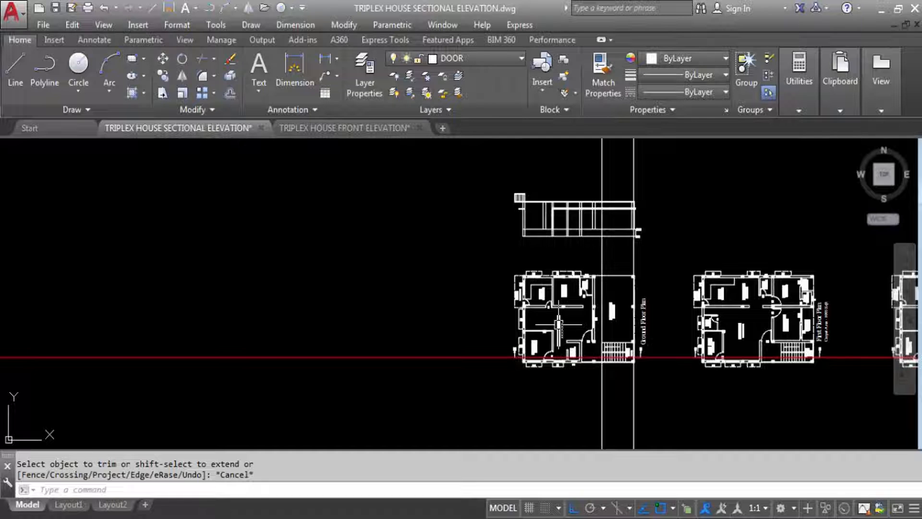
{"action": "scroll", "coordinate": [528, 229], "scroll_direction": "up", "scroll_amount": 5}
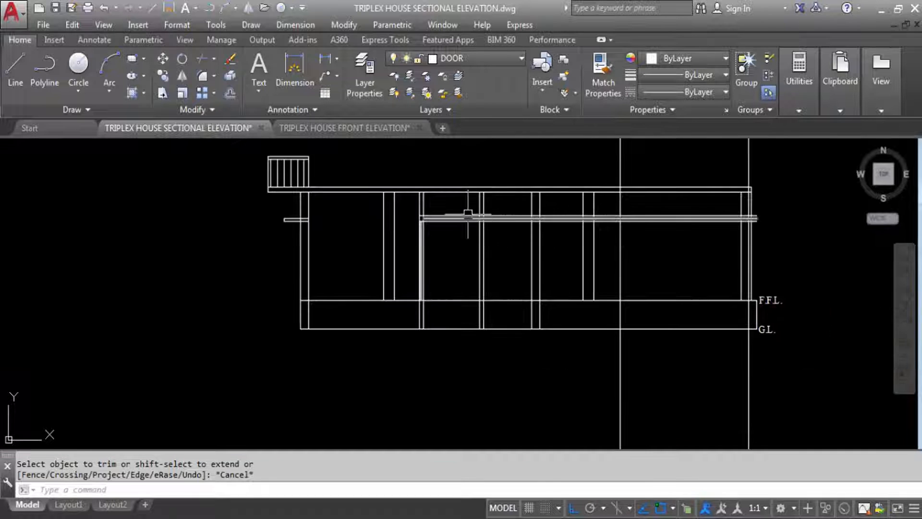
{"action": "scroll", "coordinate": [436, 242], "scroll_direction": "up", "scroll_amount": 3}
{"action": "left_click", "coordinate": [424, 224]}
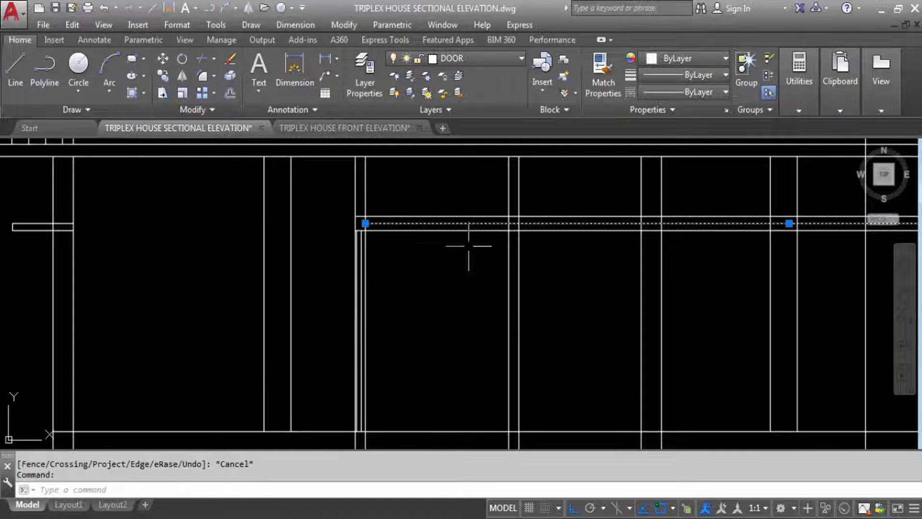
{"action": "scroll", "coordinate": [261, 283], "scroll_direction": "down", "scroll_amount": 2}
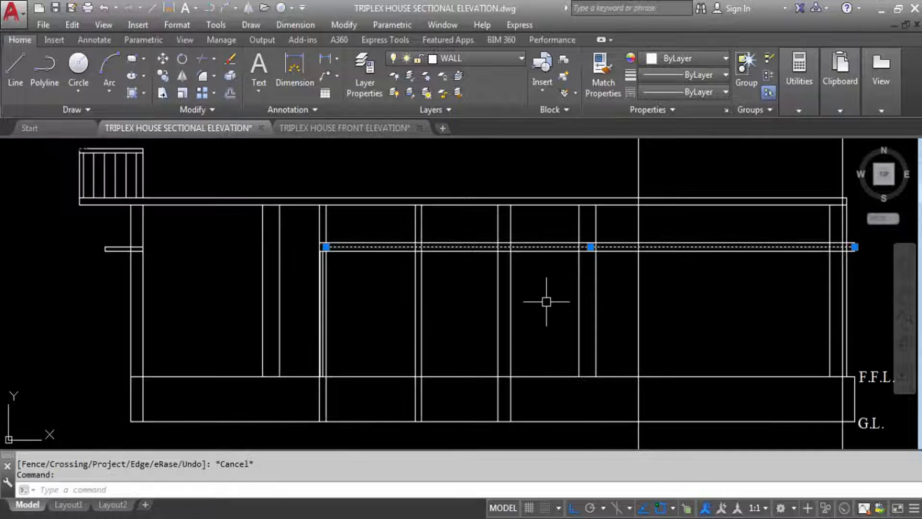
{"action": "key", "text": "Delete"}
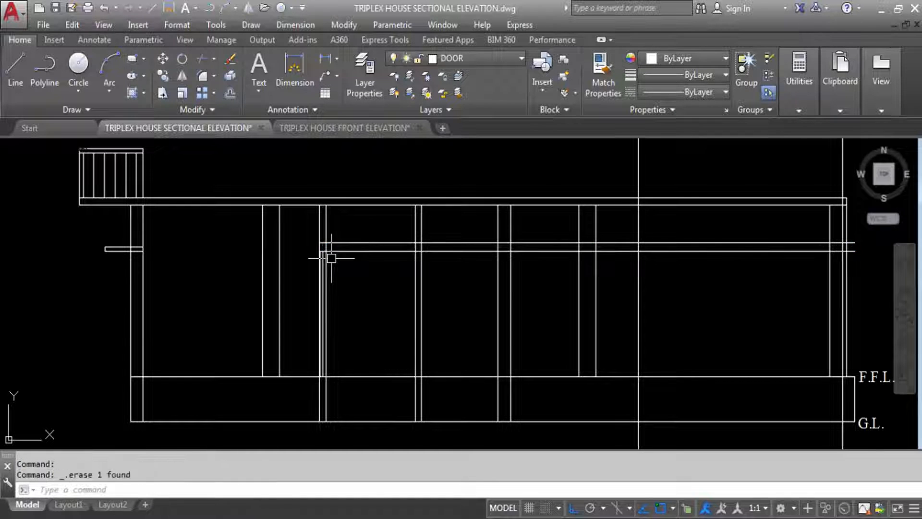
Trim both lintel lines in the two gaps between the door wall and the two walls beyond it, leaving short pieces within the walls.
{"action": "scroll", "coordinate": [332, 258], "scroll_direction": "up", "scroll_amount": 2}
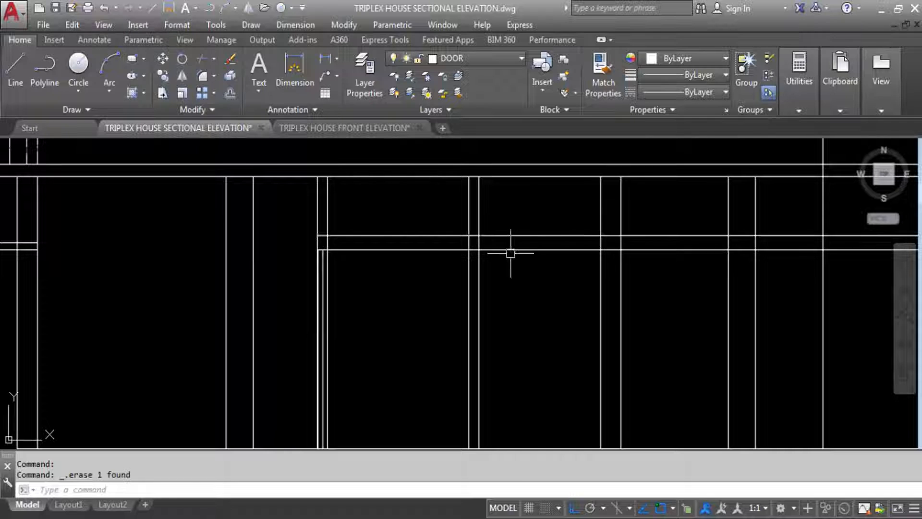
{"action": "type", "text": "tr"}
{"action": "key", "text": "Return"}
{"action": "key", "text": "Return"}
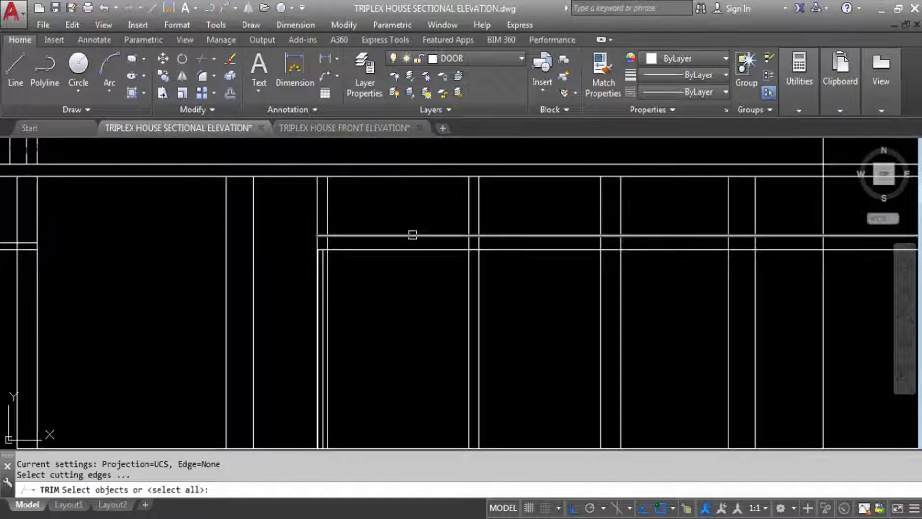
{"action": "left_click", "coordinate": [411, 224]}
{"action": "left_click", "coordinate": [410, 273]}
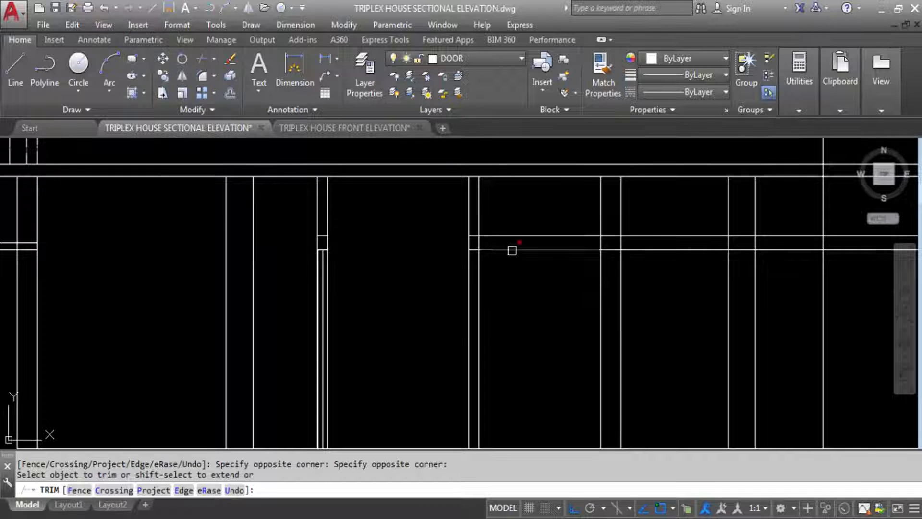
{"action": "left_click", "coordinate": [552, 216]}
{"action": "left_click", "coordinate": [538, 278]}
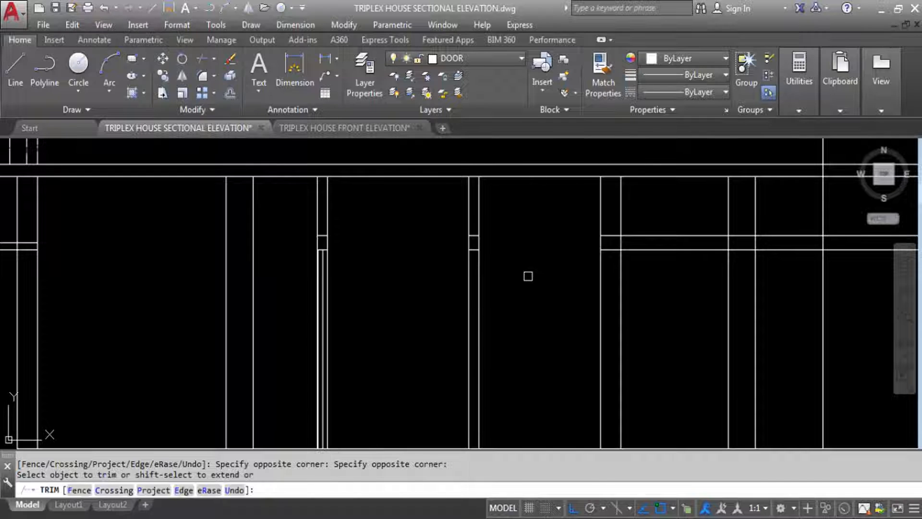
Trim both lintel lines between the third lintel-bearing wall and the next column, after checking the ground floor plan.
{"action": "scroll", "coordinate": [481, 280], "scroll_direction": "down", "scroll_amount": 4}
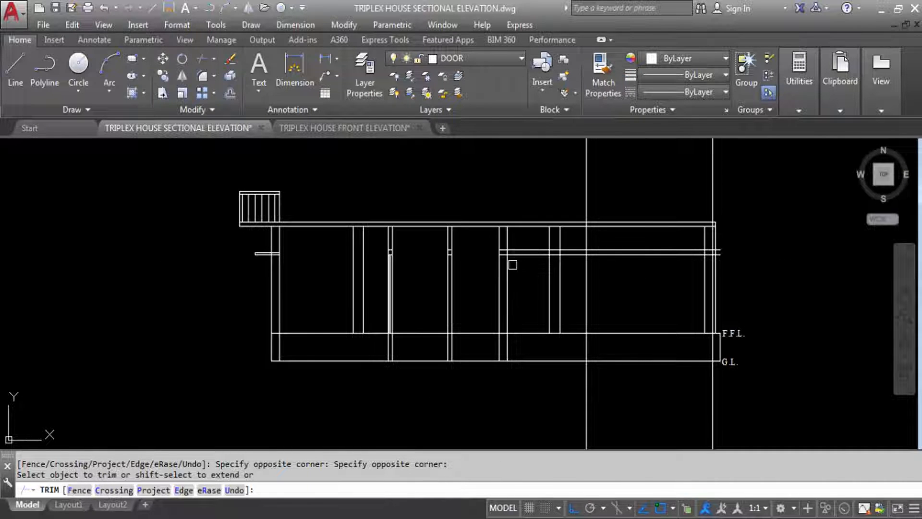
{"action": "scroll", "coordinate": [513, 264], "scroll_direction": "down", "scroll_amount": 5}
{"action": "left_click", "coordinate": [502, 358]}
{"action": "scroll", "coordinate": [502, 358], "scroll_direction": "up", "scroll_amount": 10}
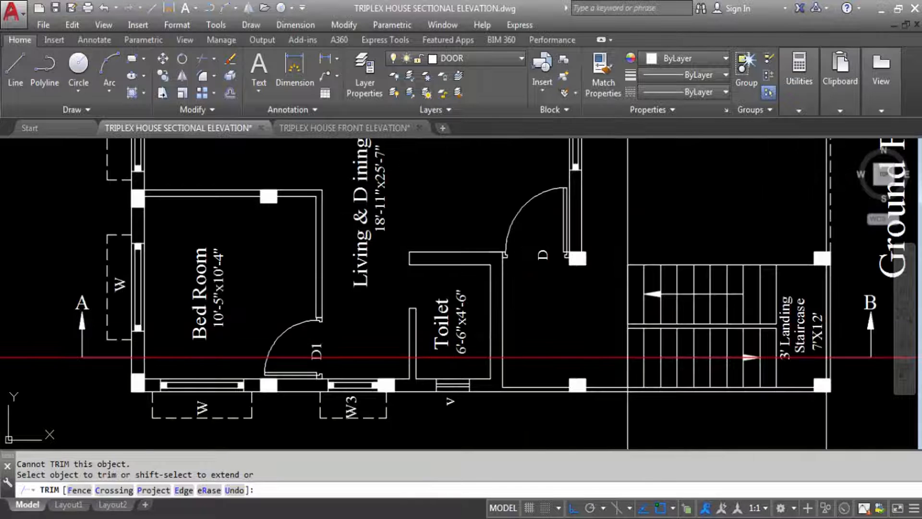
{"action": "scroll", "coordinate": [498, 351], "scroll_direction": "down", "scroll_amount": 6}
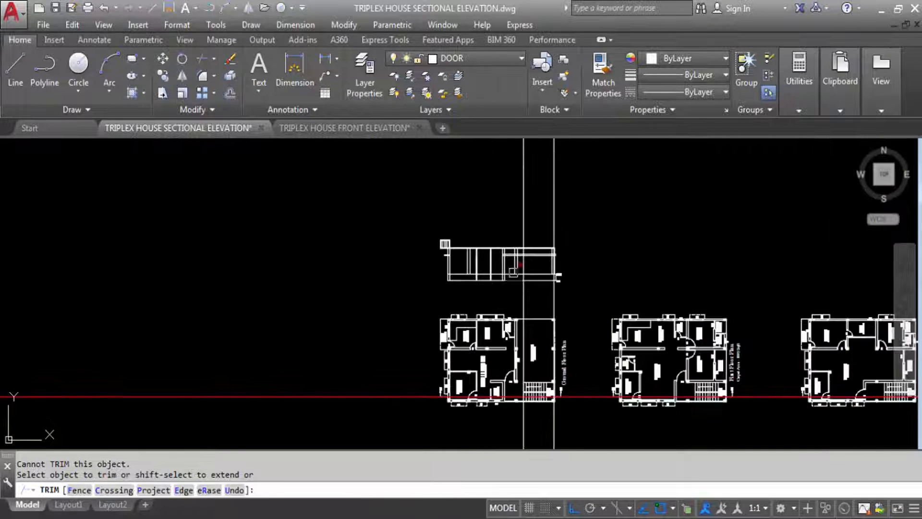
{"action": "scroll", "coordinate": [503, 274], "scroll_direction": "up", "scroll_amount": 6}
{"action": "scroll", "coordinate": [504, 269], "scroll_direction": "up", "scroll_amount": 4}
{"action": "left_click_drag", "start_coordinate": [501, 247], "coordinate": [493, 301]}
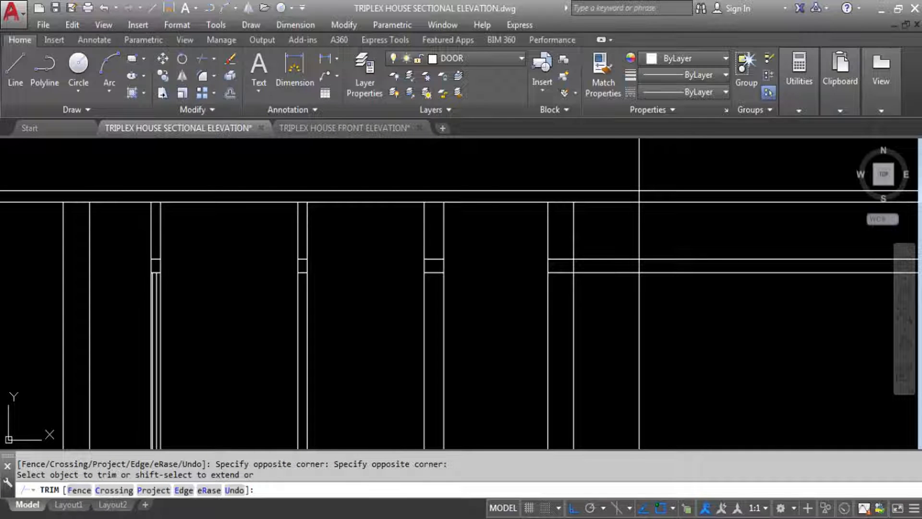
{"action": "scroll", "coordinate": [497, 231], "scroll_direction": "down", "scroll_amount": 5}
{"action": "key", "text": "Escape"}
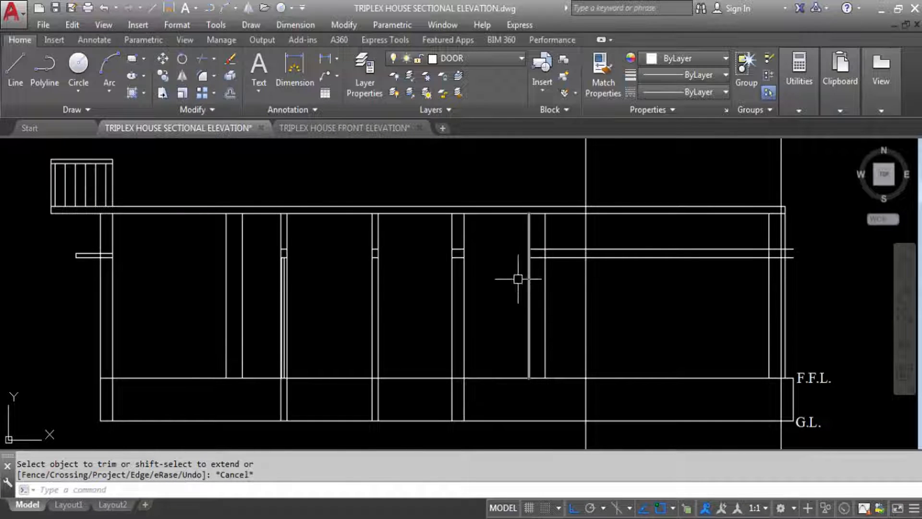
Check the entrance and staircase area on the ground floor plan, and erase the two lintel lines remaining from the column to the building's end.
{"action": "scroll", "coordinate": [512, 205], "scroll_direction": "down", "scroll_amount": 6}
{"action": "scroll", "coordinate": [533, 226], "scroll_direction": "down", "scroll_amount": 4}
{"action": "scroll", "coordinate": [501, 263], "scroll_direction": "up", "scroll_amount": 10}
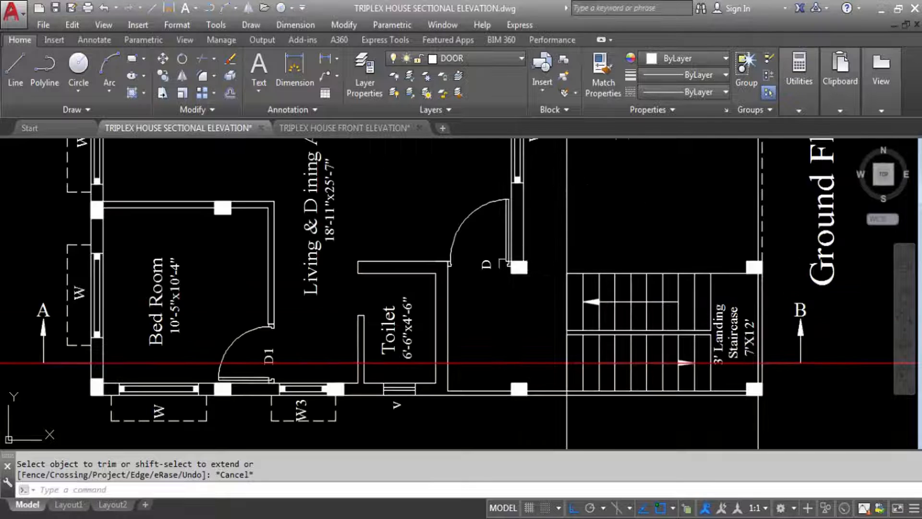
{"action": "scroll", "coordinate": [519, 282], "scroll_direction": "down", "scroll_amount": 8}
{"action": "scroll", "coordinate": [516, 254], "scroll_direction": "up", "scroll_amount": 2}
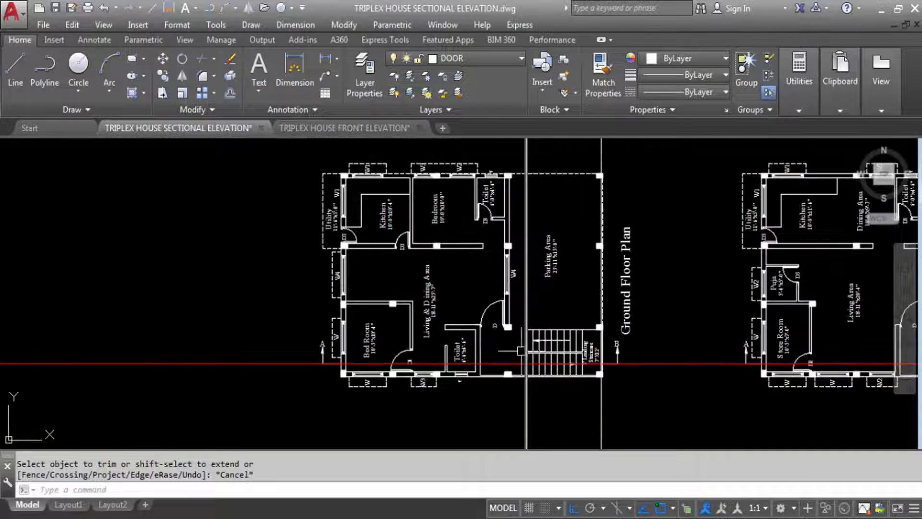
{"action": "scroll", "coordinate": [514, 238], "scroll_direction": "down", "scroll_amount": 2}
{"action": "scroll", "coordinate": [501, 250], "scroll_direction": "up", "scroll_amount": 6}
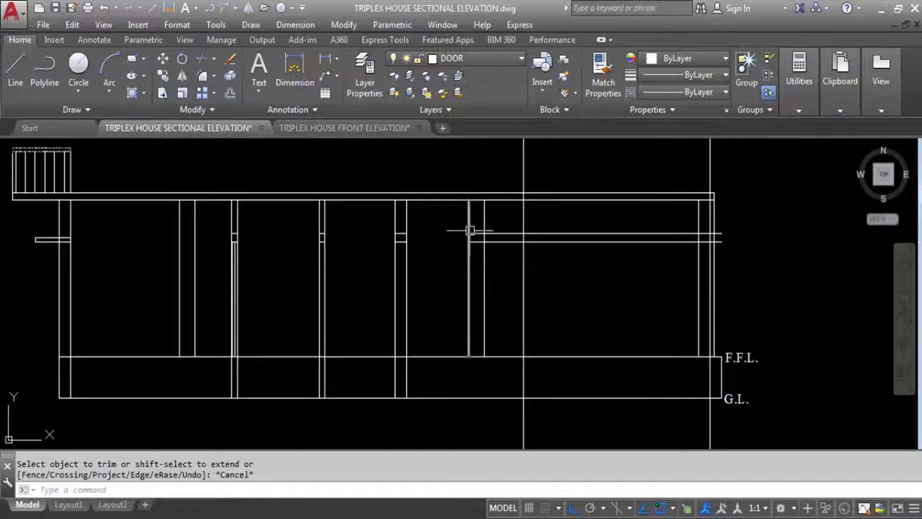
{"action": "left_click", "coordinate": [518, 223]}
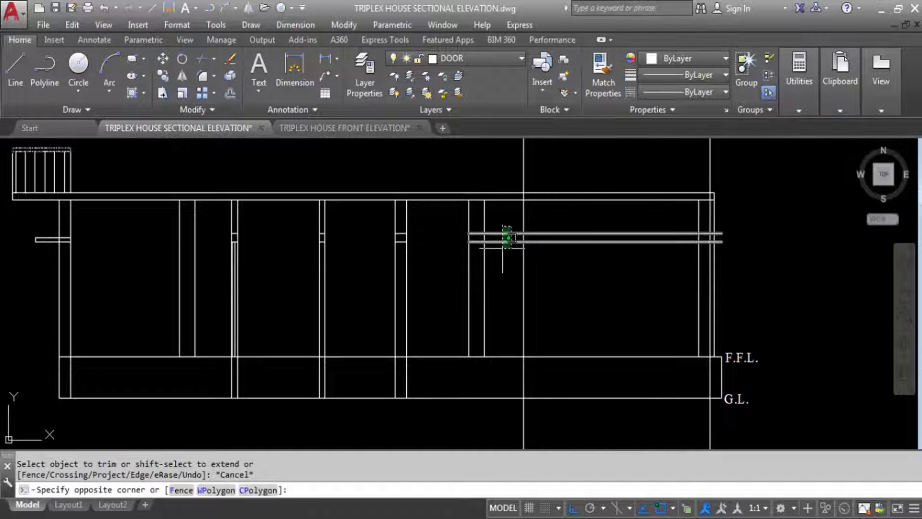
{"action": "left_click", "coordinate": [500, 251]}
{"action": "key", "text": "Delete"}
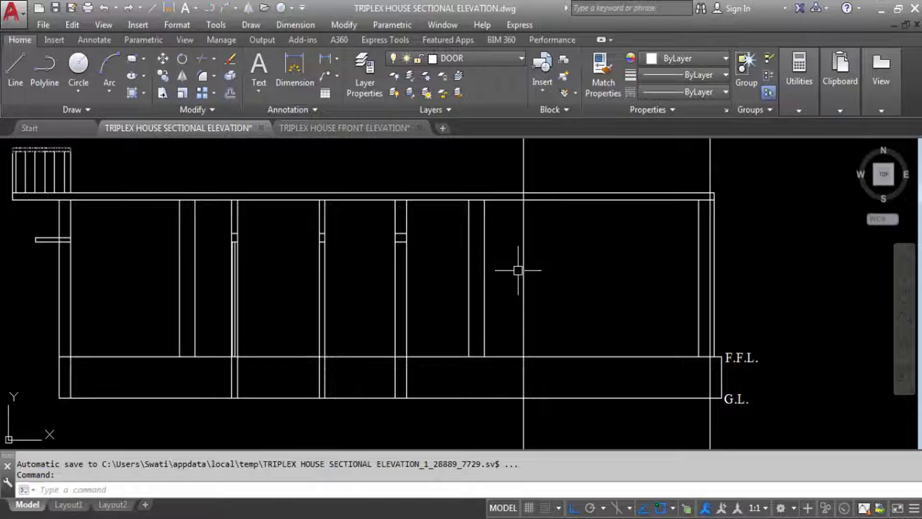
Offset the top line of the sunshade at the outer bedroom wall 3" upward.
{"action": "scroll", "coordinate": [207, 259], "scroll_direction": "up", "scroll_amount": 5}
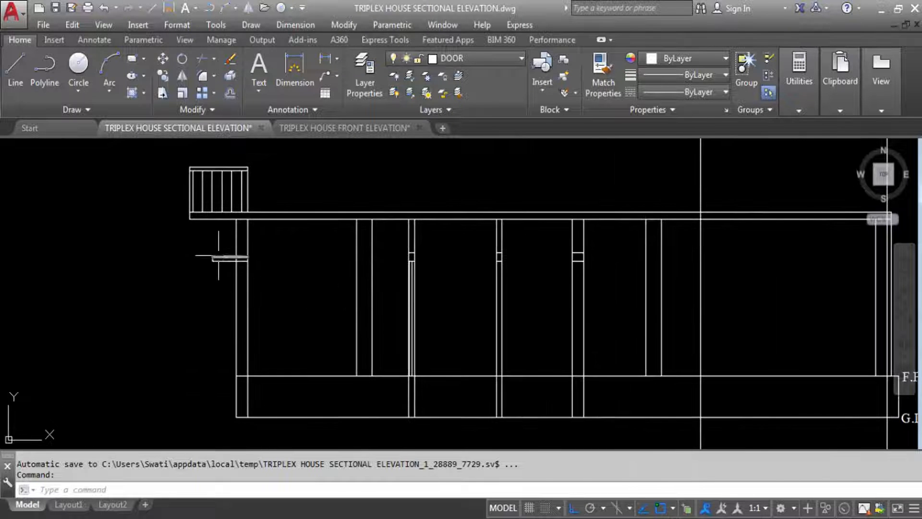
{"action": "key", "text": "Return"}
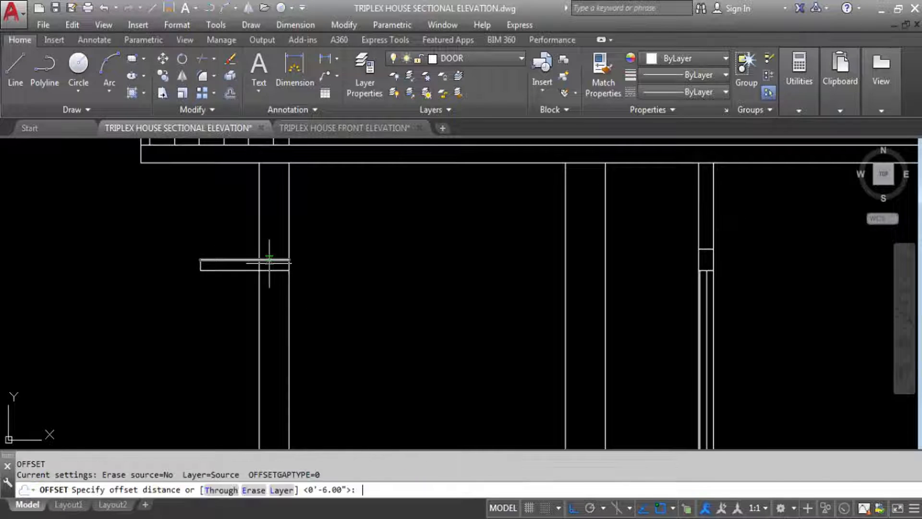
{"action": "key", "text": "Return"}
{"action": "left_click", "coordinate": [271, 260]}
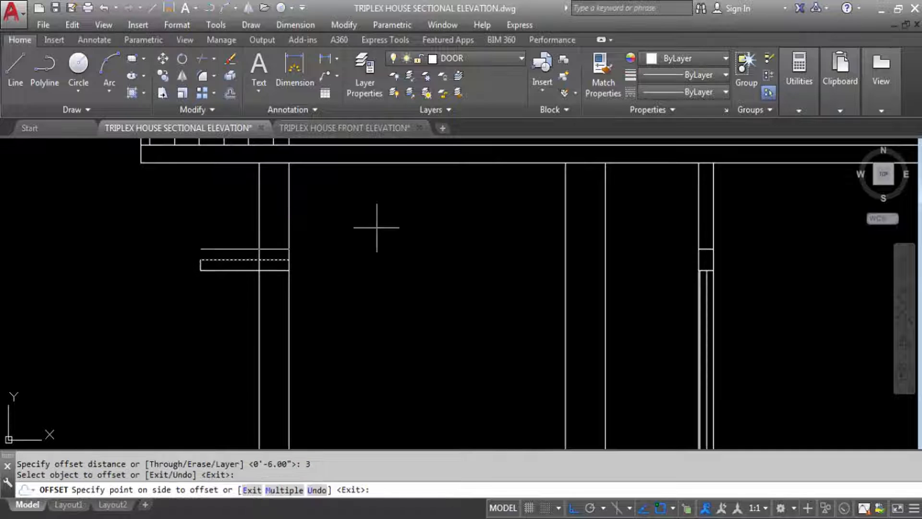
{"action": "left_click", "coordinate": [377, 229]}
{"action": "key", "text": "Escape"}
Trim the offset line outside the bedroom wall and the inner lines where the sunshade meets it, forming one lintel-and-sunshade outline.
{"action": "type", "text": "TR"}
{"action": "key", "text": "Return"}
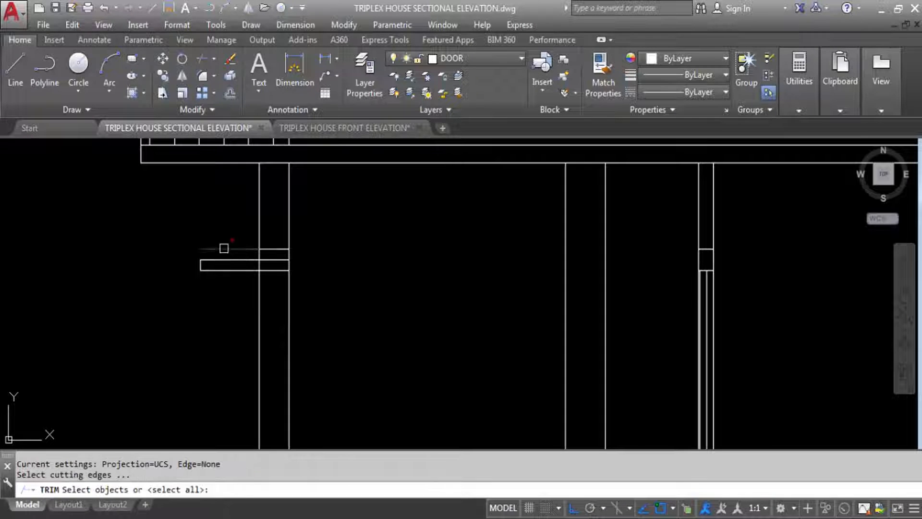
{"action": "key", "text": "Return"}
{"action": "left_click", "coordinate": [230, 249]}
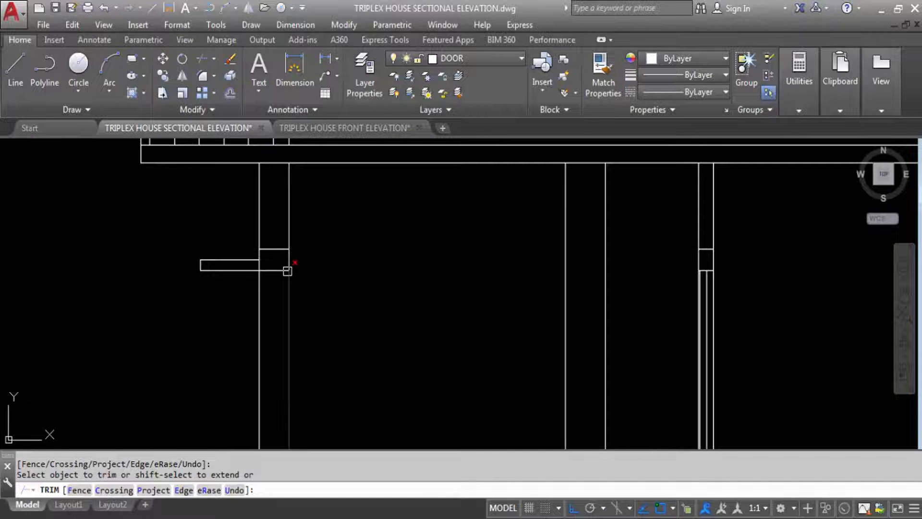
{"action": "scroll", "coordinate": [263, 263], "scroll_direction": "up", "scroll_amount": 4}
{"action": "left_click", "coordinate": [248, 270]}
{"action": "left_click", "coordinate": [309, 260]}
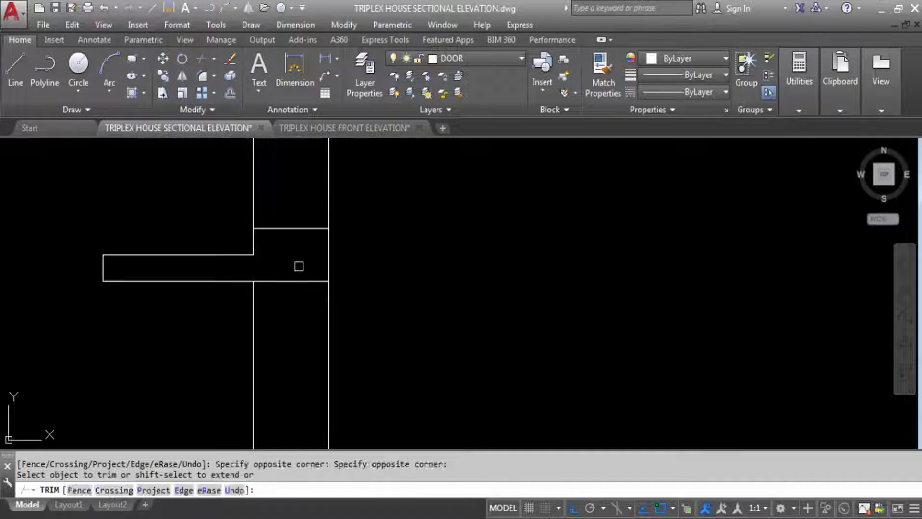
{"action": "key", "text": "Escape"}
{"action": "scroll", "coordinate": [288, 271], "scroll_direction": "down", "scroll_amount": 4}
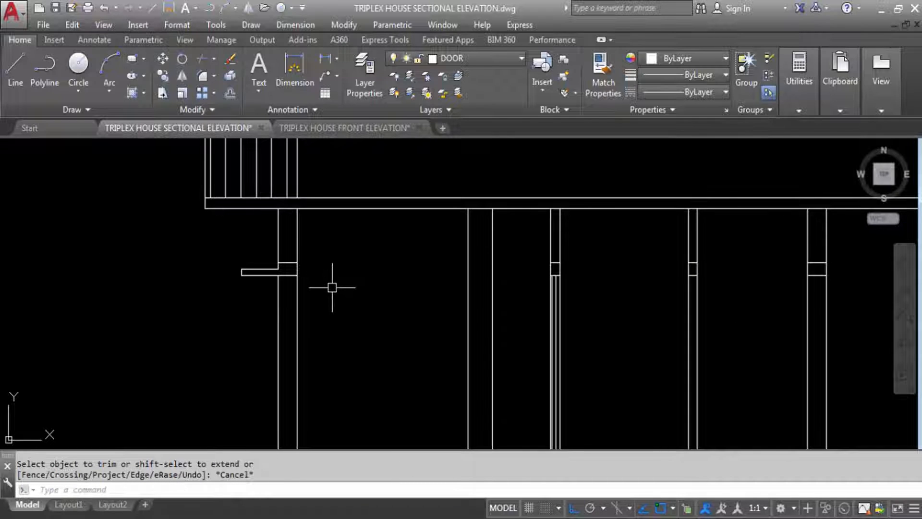
{"action": "scroll", "coordinate": [269, 272], "scroll_direction": "down", "scroll_amount": 2}
{"action": "key", "text": "Escape"}
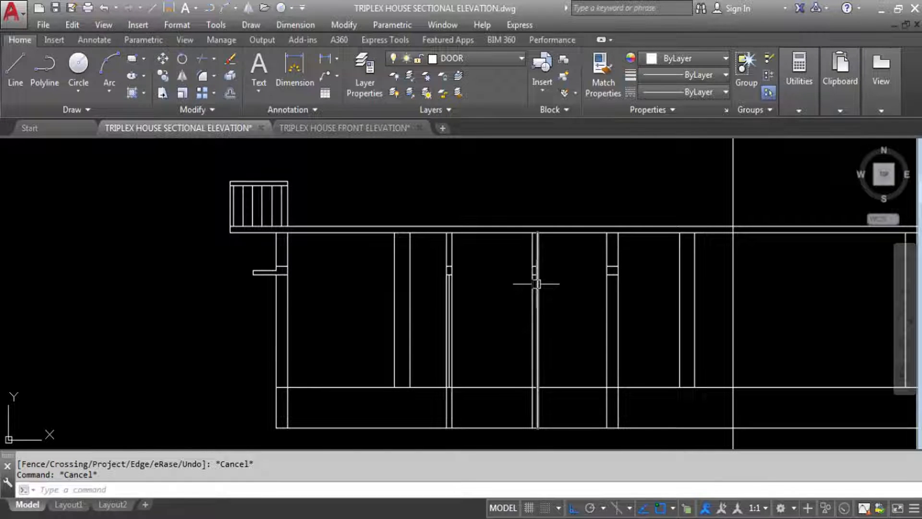
Draw vertical construction lines through both sides of main door D's opening on the ground floor plan, at the toilet wall and the column.
{"action": "scroll", "coordinate": [553, 217], "scroll_direction": "down", "scroll_amount": 3}
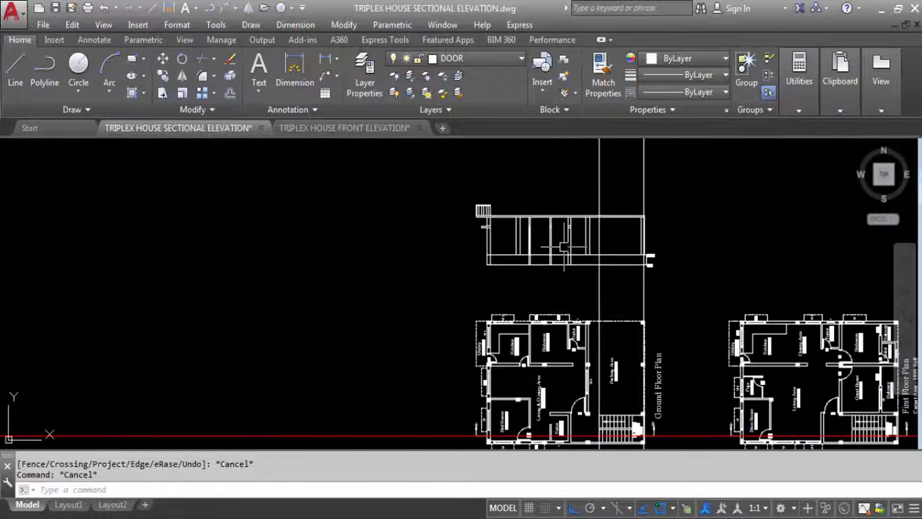
{"action": "scroll", "coordinate": [446, 197], "scroll_direction": "up", "scroll_amount": 1}
{"action": "scroll", "coordinate": [447, 197], "scroll_direction": "down", "scroll_amount": 2}
{"action": "scroll", "coordinate": [495, 385], "scroll_direction": "up", "scroll_amount": 6}
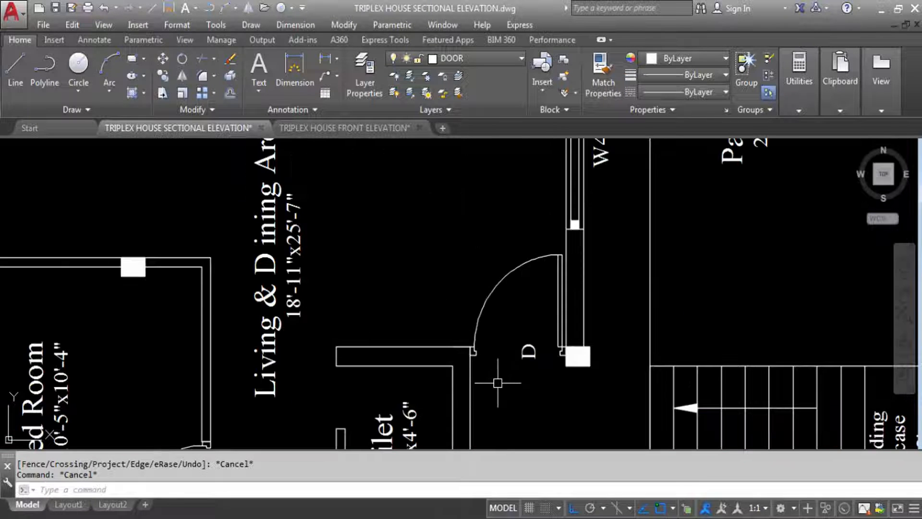
{"action": "type", "text": "xl"}
{"action": "key", "text": "Return"}
{"action": "type", "text": "v"}
{"action": "key", "text": "Return"}
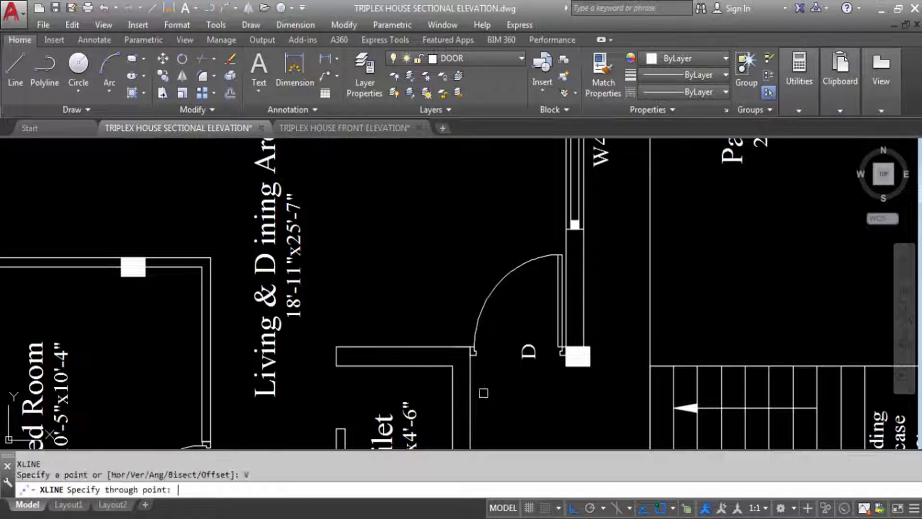
{"action": "scroll", "coordinate": [476, 360], "scroll_direction": "up", "scroll_amount": 4}
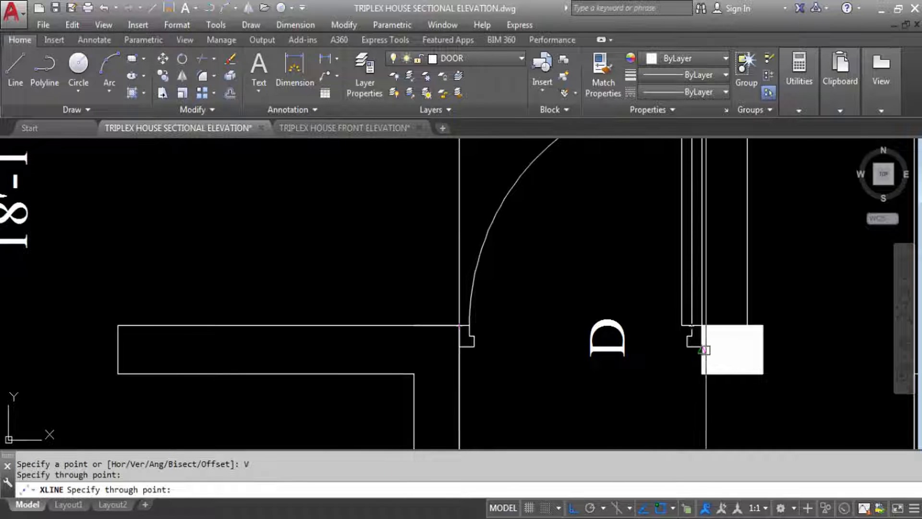
{"action": "left_click", "coordinate": [703, 350]}
{"action": "scroll", "coordinate": [578, 381], "scroll_direction": "down", "scroll_amount": 8}
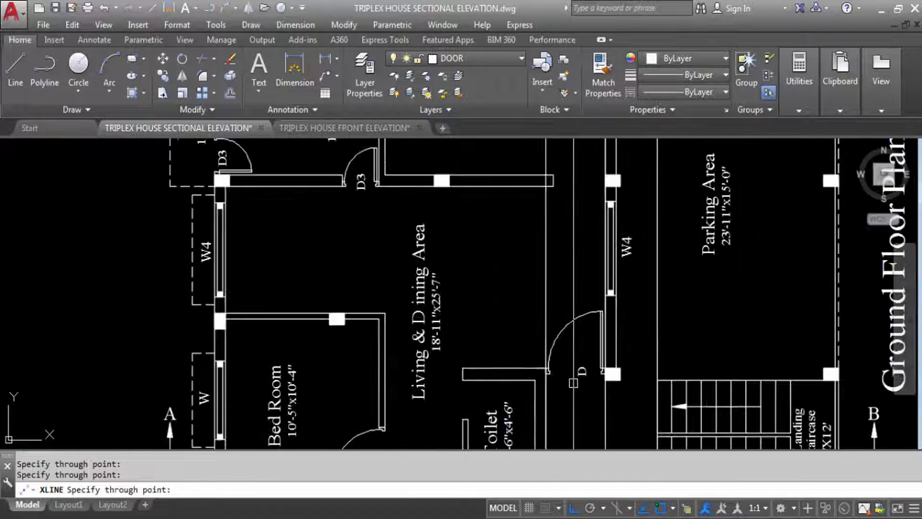
{"action": "scroll", "coordinate": [575, 271], "scroll_direction": "up", "scroll_amount": 4}
{"action": "key", "text": "Escape"}
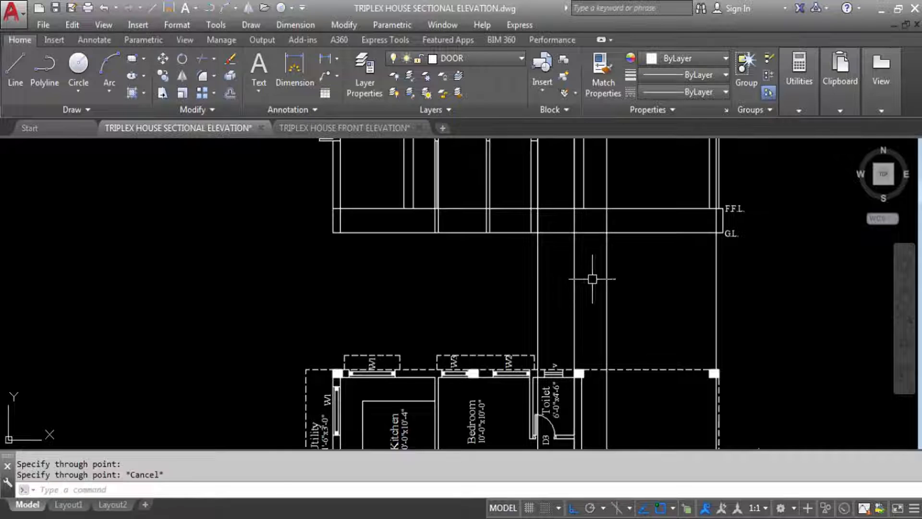
{"action": "left_click", "coordinate": [592, 275]}
{"action": "scroll", "coordinate": [536, 263], "scroll_direction": "down", "scroll_amount": 3}
{"action": "scroll", "coordinate": [537, 263], "scroll_direction": "up", "scroll_amount": 5}
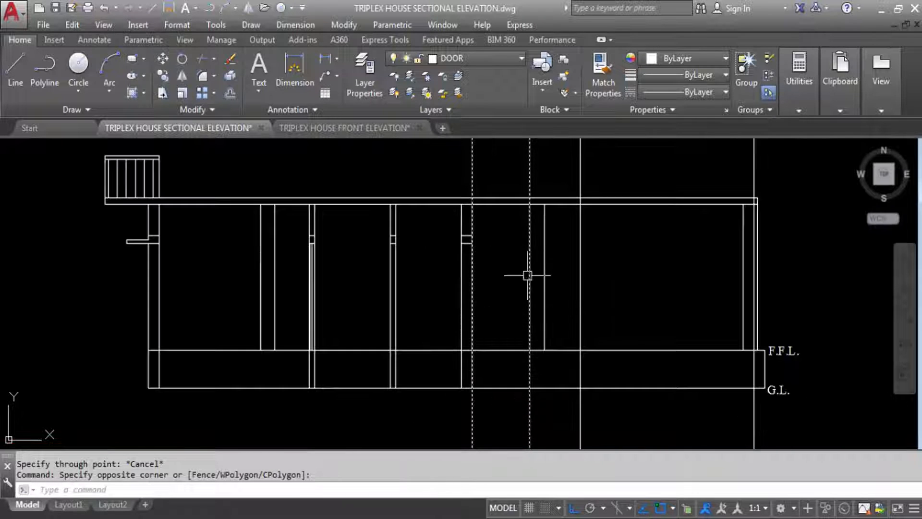
{"action": "key", "text": "Escape"}
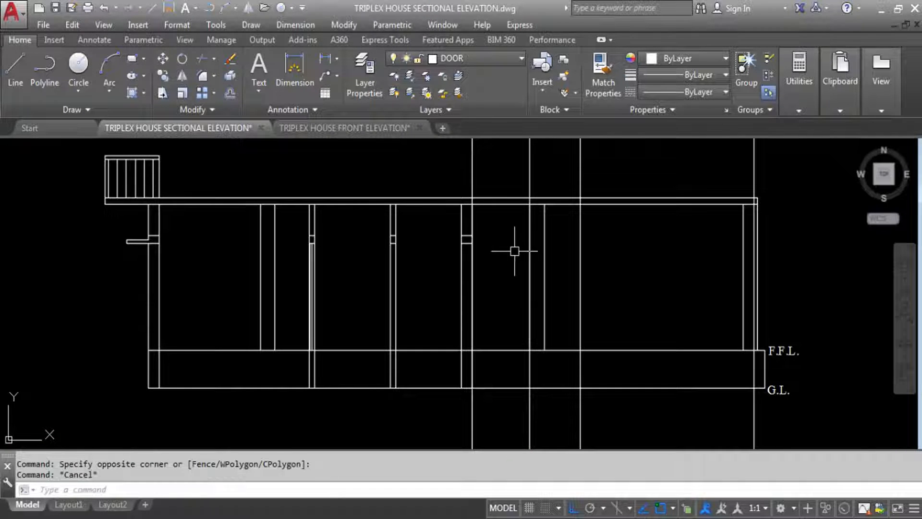
{"action": "type", "text": "XL"}
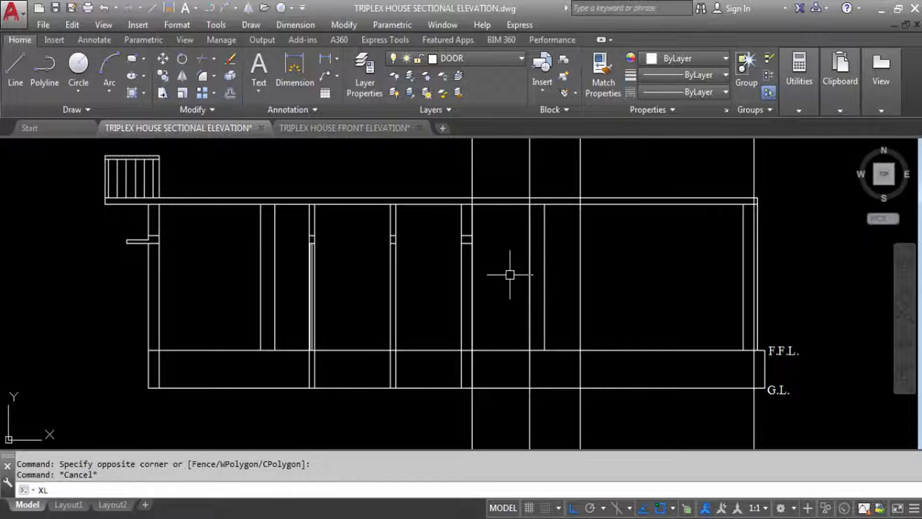
{"action": "key", "text": "Return"}
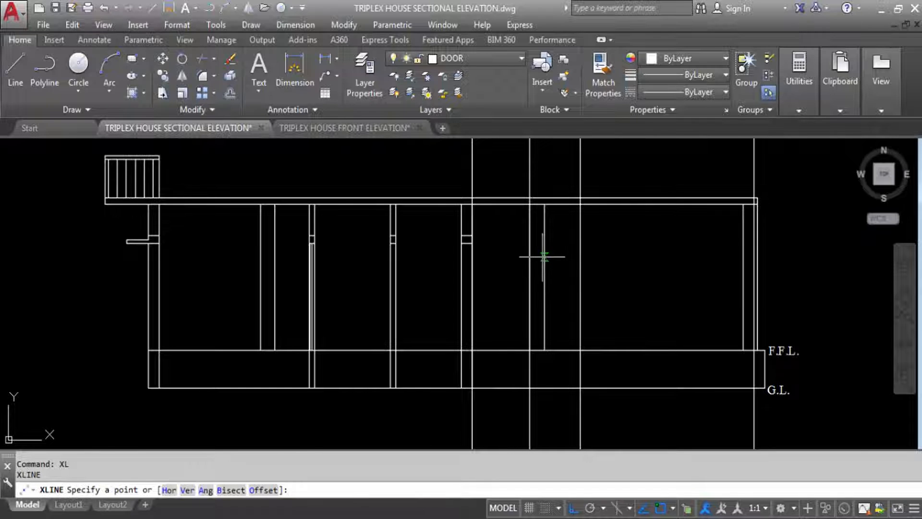
{"action": "key", "text": "Escape"}
Extend the lower lintel line at the toilet wall to the construction line marking the far side of the main door opening.
{"action": "type", "text": "EX"}
{"action": "key", "text": "Return"}
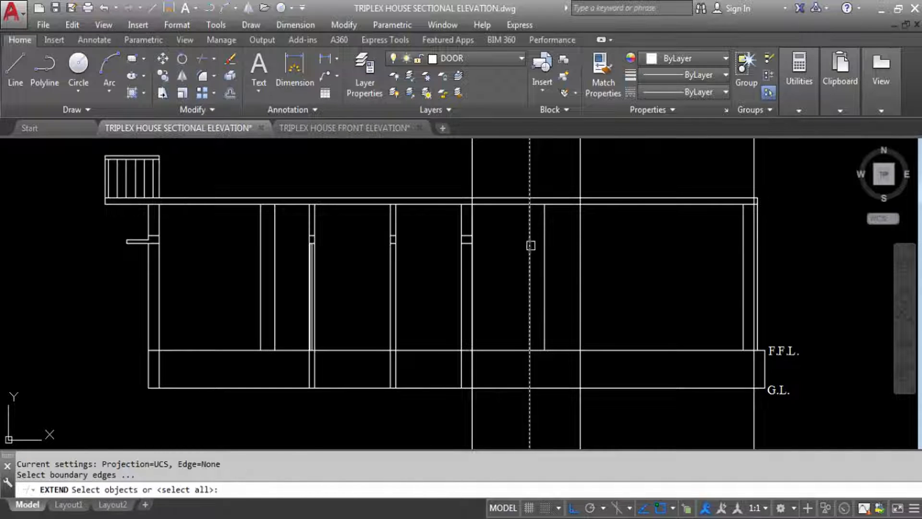
{"action": "left_click", "coordinate": [530, 245]}
{"action": "key", "text": "Return"}
{"action": "left_click", "coordinate": [465, 244]}
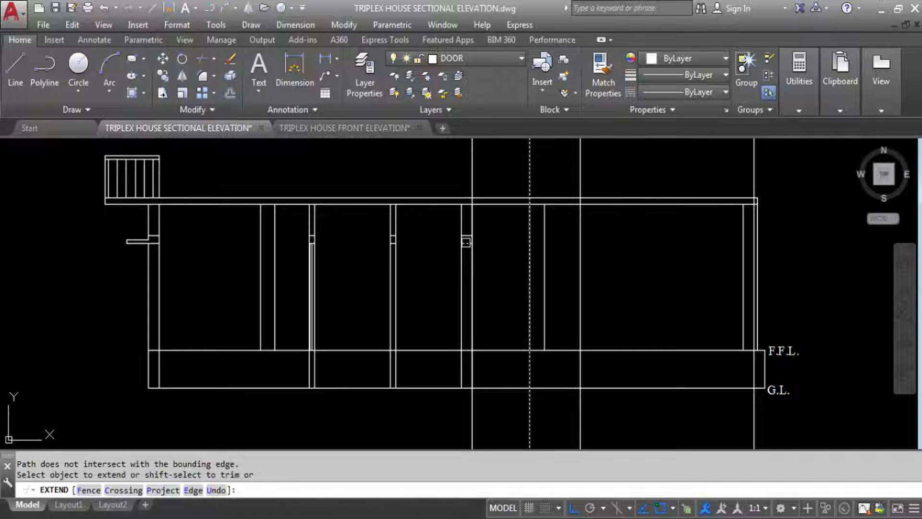
{"action": "key", "text": "Escape"}
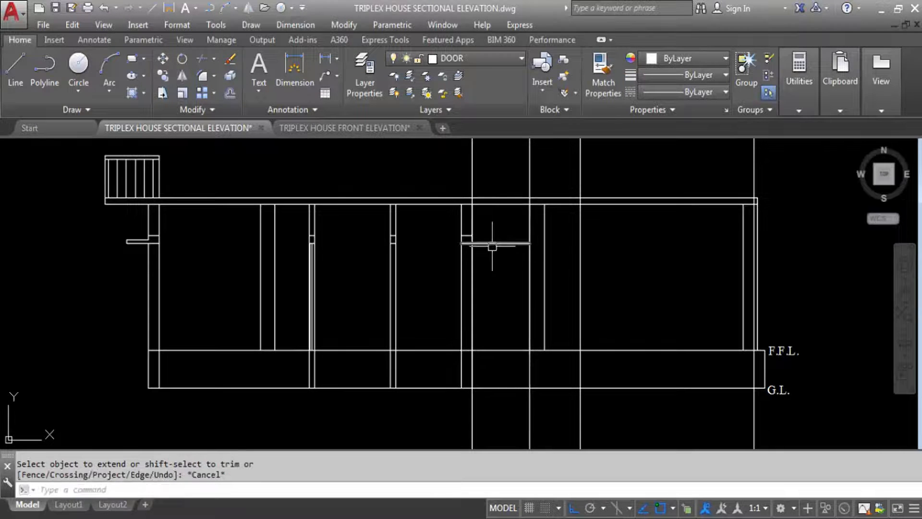
Measure the width of main door D's opening on the ground floor plan with a linear dimension between the toilet wall and the column.
{"action": "scroll", "coordinate": [497, 262], "scroll_direction": "down", "scroll_amount": 5}
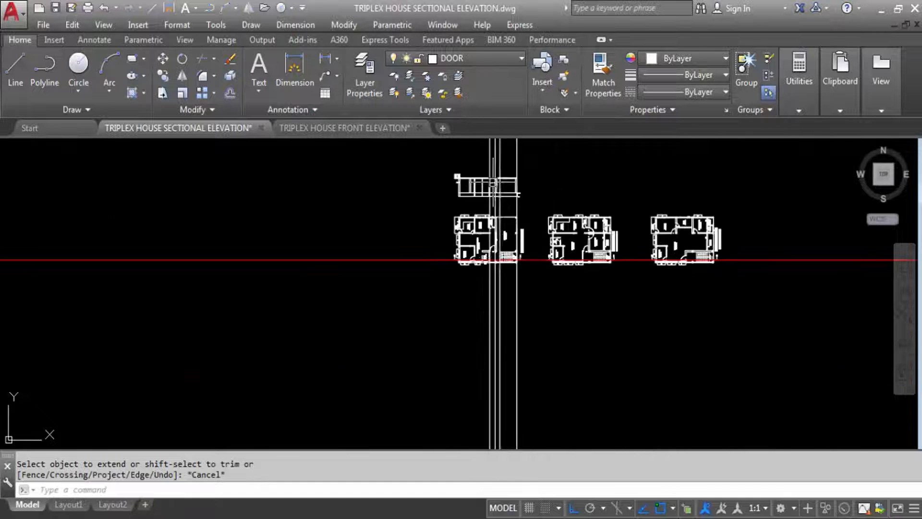
{"action": "scroll", "coordinate": [468, 264], "scroll_direction": "up", "scroll_amount": 6}
{"action": "scroll", "coordinate": [461, 255], "scroll_direction": "down", "scroll_amount": 6}
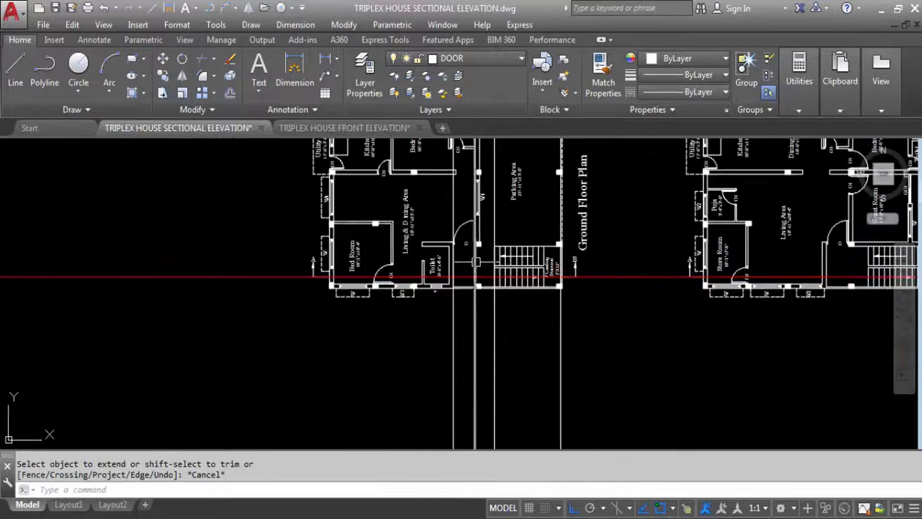
{"action": "scroll", "coordinate": [491, 242], "scroll_direction": "up", "scroll_amount": 6}
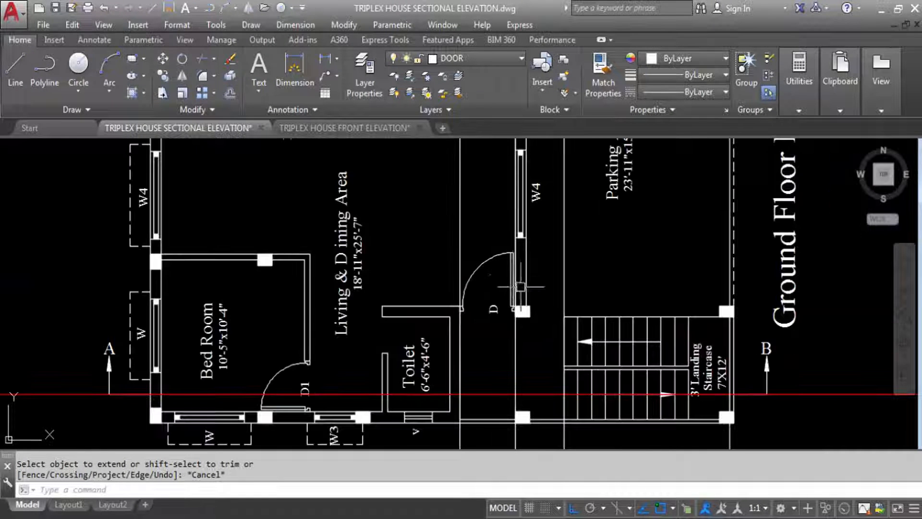
{"action": "left_click", "coordinate": [325, 59]}
{"action": "scroll", "coordinate": [460, 319], "scroll_direction": "up", "scroll_amount": 8}
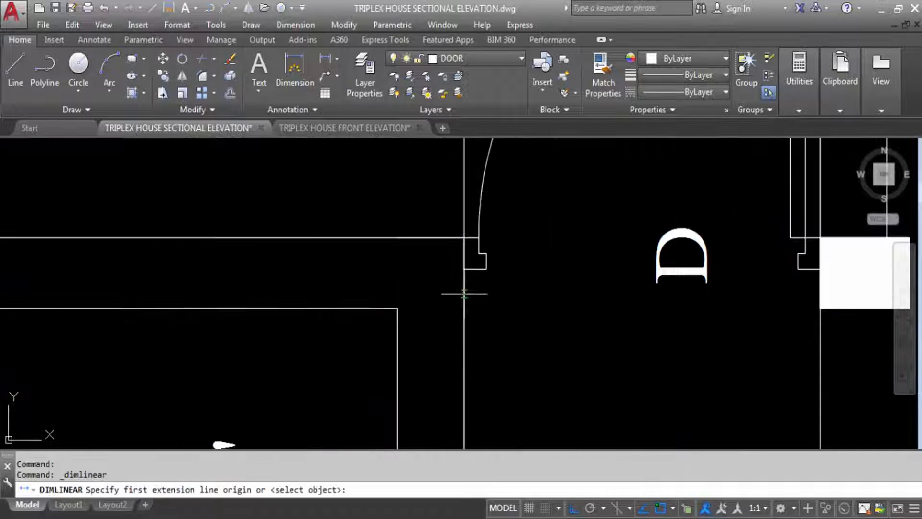
{"action": "left_click", "coordinate": [485, 268]}
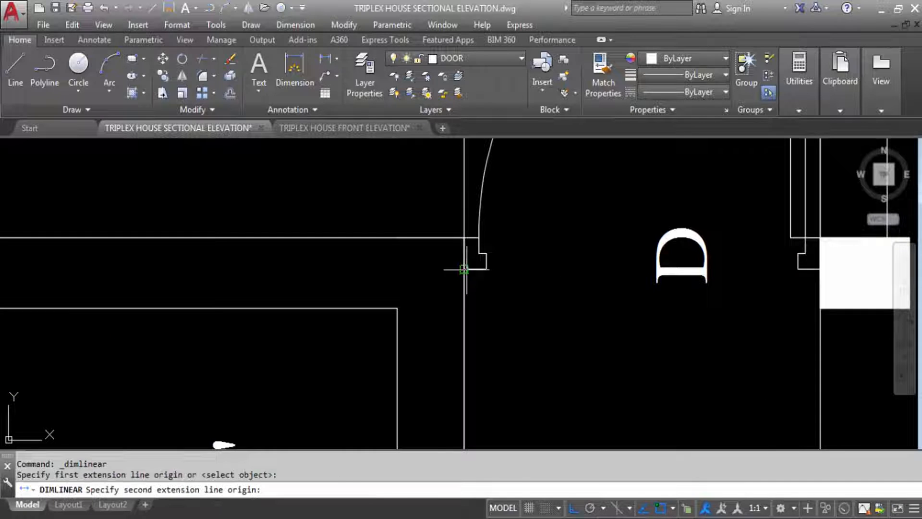
{"action": "scroll", "coordinate": [822, 261], "scroll_direction": "down", "scroll_amount": 3}
{"action": "left_click", "coordinate": [821, 266]}
{"action": "scroll", "coordinate": [822, 266], "scroll_direction": "down", "scroll_amount": 6}
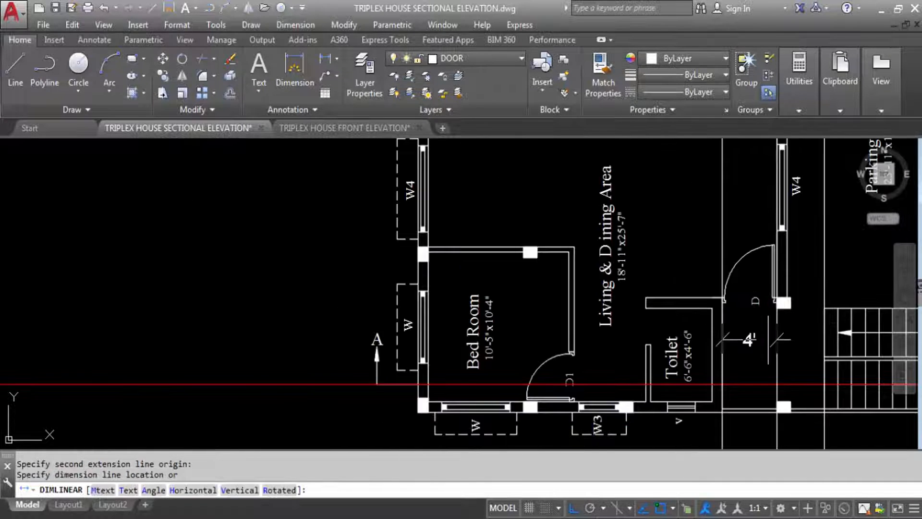
{"action": "key", "text": "Escape"}
Draw a 4' by 7' rectangle for the main door from the lintel line's corner at the toilet wall down to floor level.
{"action": "scroll", "coordinate": [560, 289], "scroll_direction": "down", "scroll_amount": 5}
{"action": "scroll", "coordinate": [560, 289], "scroll_direction": "up", "scroll_amount": 6}
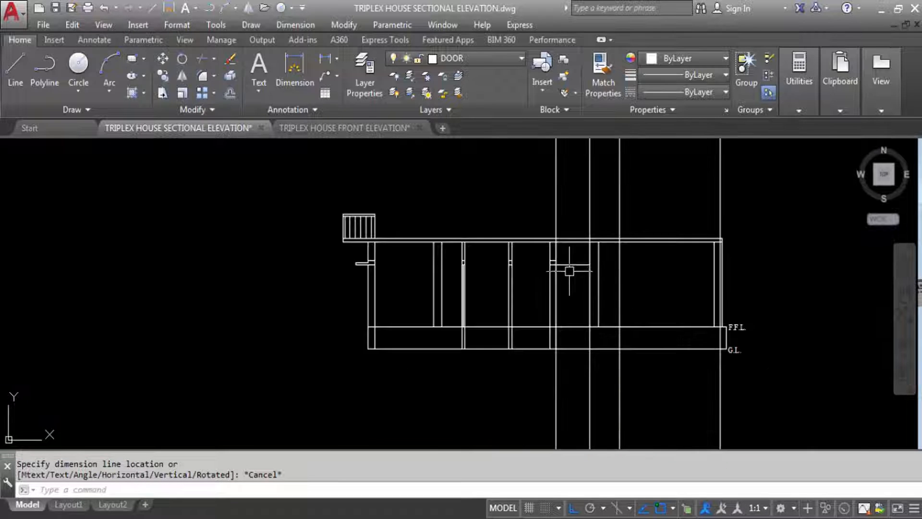
{"action": "type", "text": "RE"}
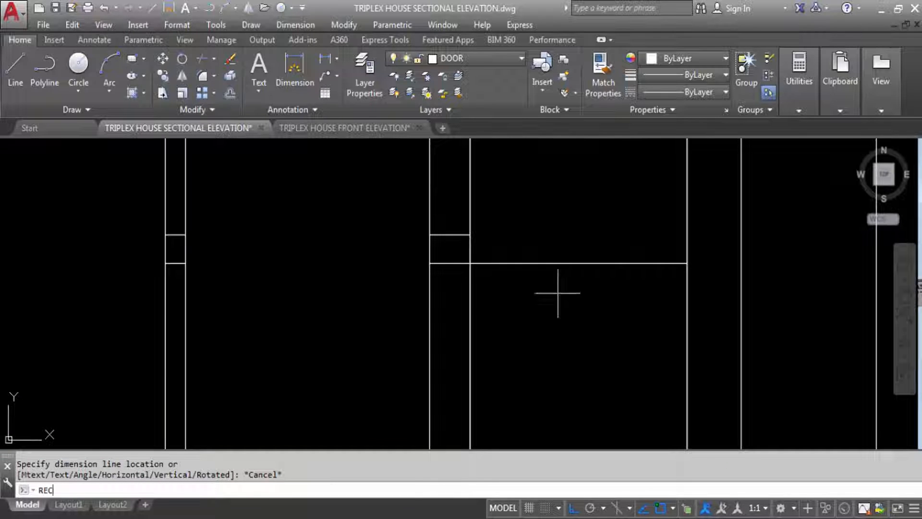
{"action": "type", "text": "C"}
{"action": "key", "text": "Return"}
{"action": "left_click", "coordinate": [471, 263]}
{"action": "scroll", "coordinate": [539, 330], "scroll_direction": "down", "scroll_amount": 3}
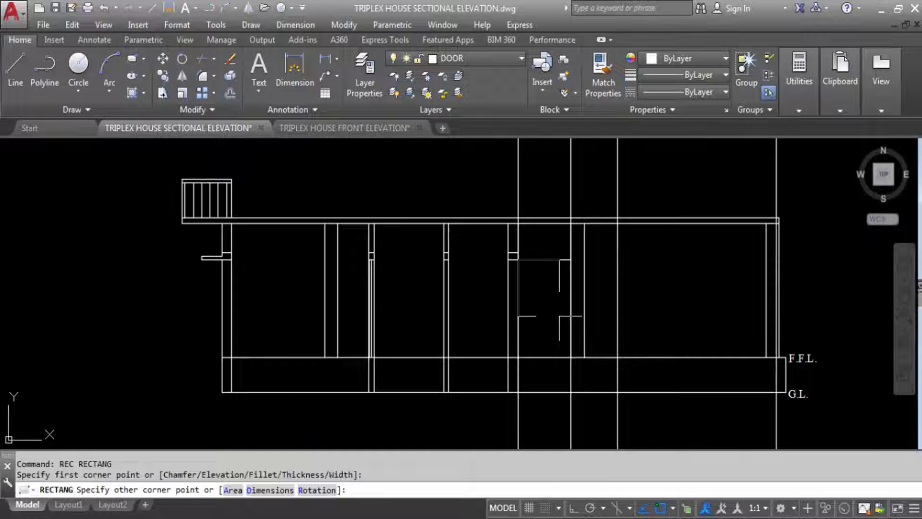
{"action": "right_click", "coordinate": [561, 318]}
{"action": "left_click", "coordinate": [596, 395]}
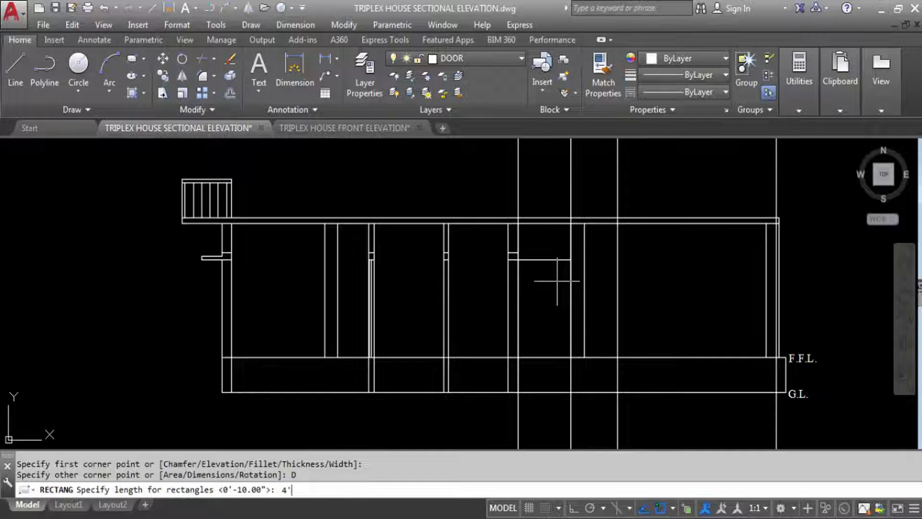
{"action": "key", "text": "Return"}
{"action": "key", "text": "Return"}
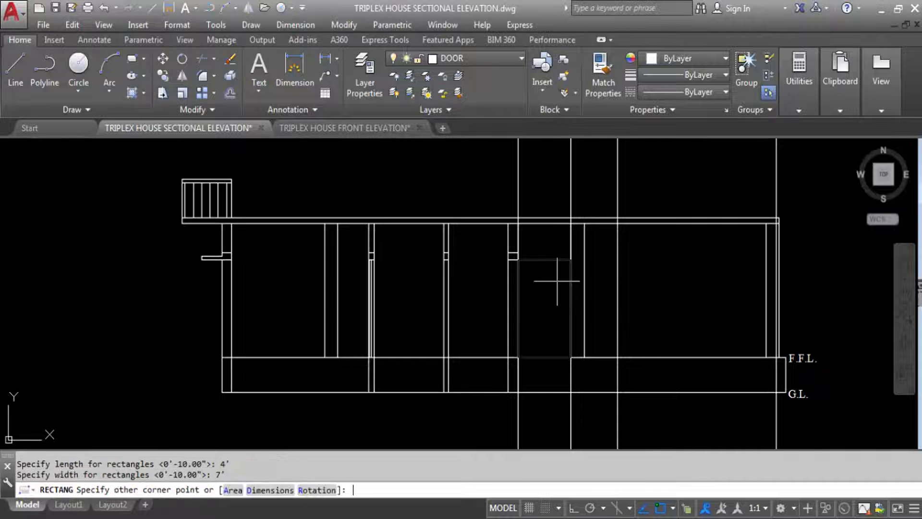
{"action": "key", "text": "Escape"}
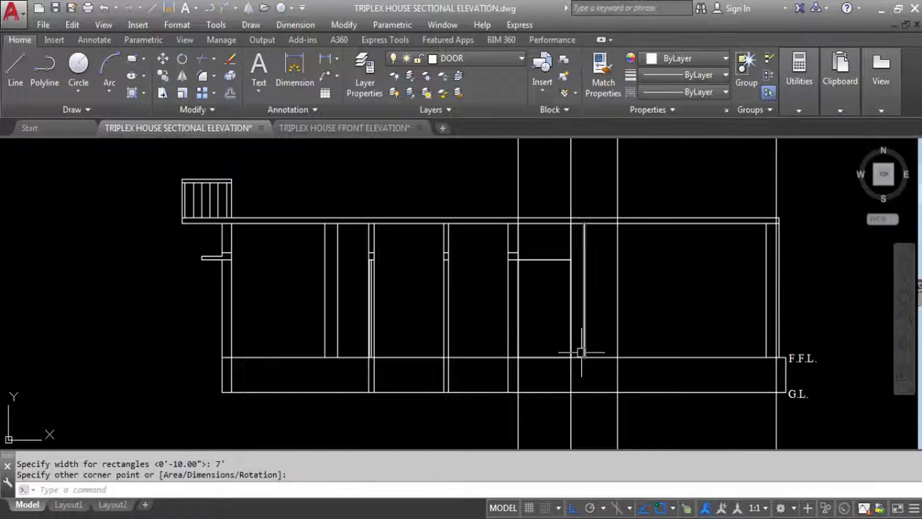
Erase the two vertical construction lines that mark the sides of the main door opening.
{"action": "left_click", "coordinate": [586, 149]}
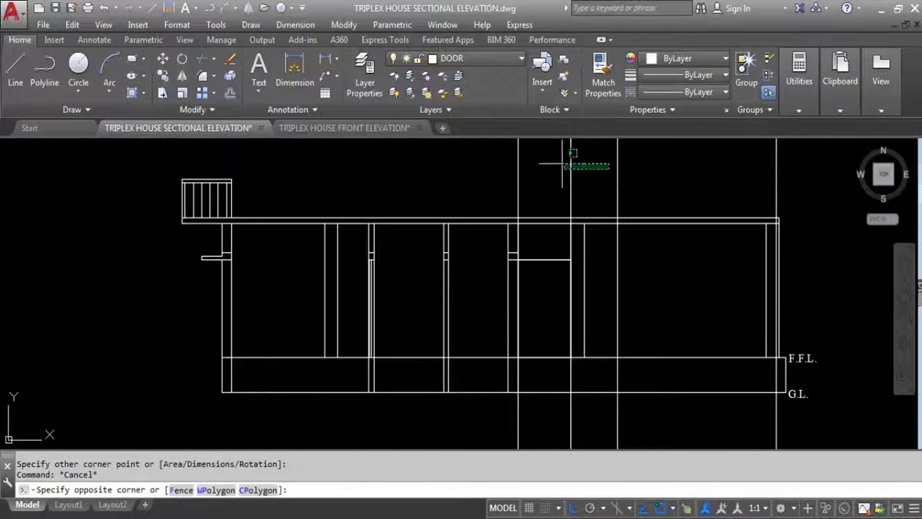
{"action": "left_click", "coordinate": [489, 154]}
{"action": "key", "text": "Delete"}
{"action": "left_click", "coordinate": [519, 356]}
{"action": "key", "text": "Escape"}
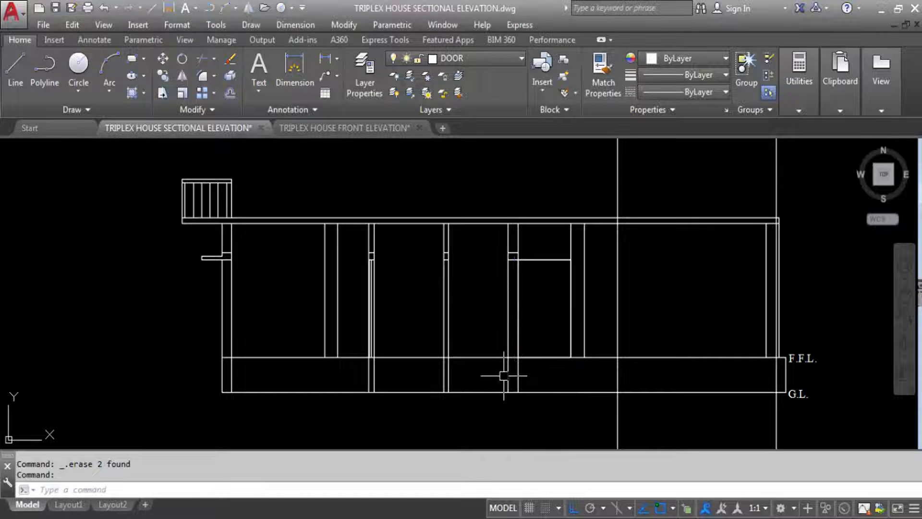
Draw a line along the main door's side at the toilet wall, from the lintel's underside down to the F.F.L. line.
{"action": "key", "text": "Escape"}
{"action": "type", "text": "L"}
{"action": "key", "text": "Return"}
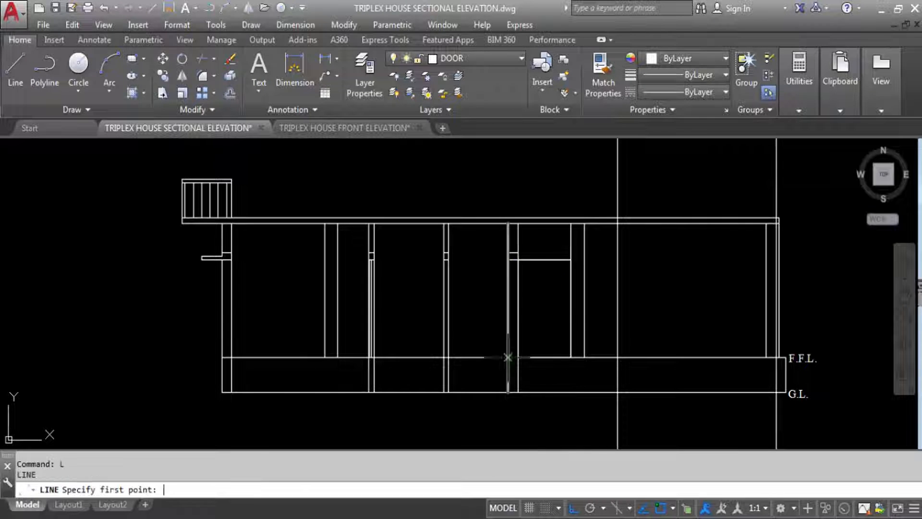
{"action": "left_click", "coordinate": [517, 260]}
{"action": "left_click", "coordinate": [518, 357]}
{"action": "key", "text": "Escape"}
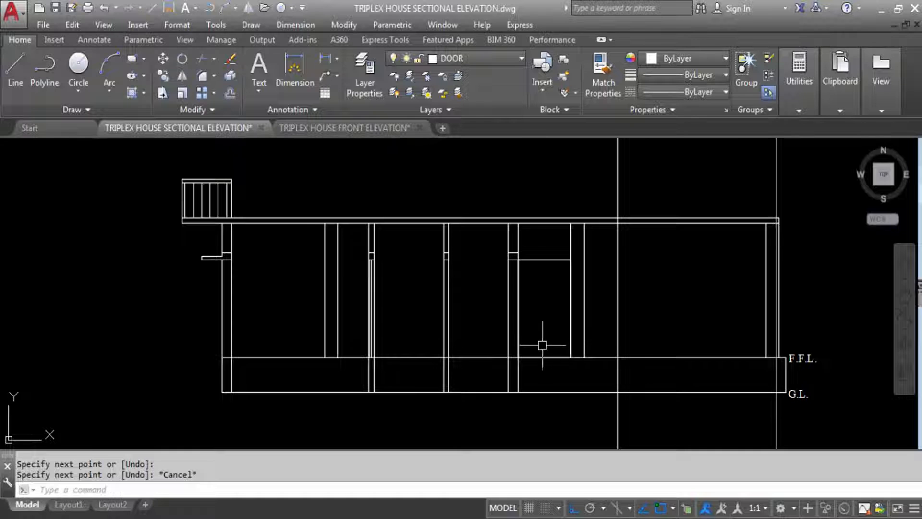
Divide the line along the main door's side at the toilet wall into 3 equal segments.
{"action": "type", "text": "DIV"}
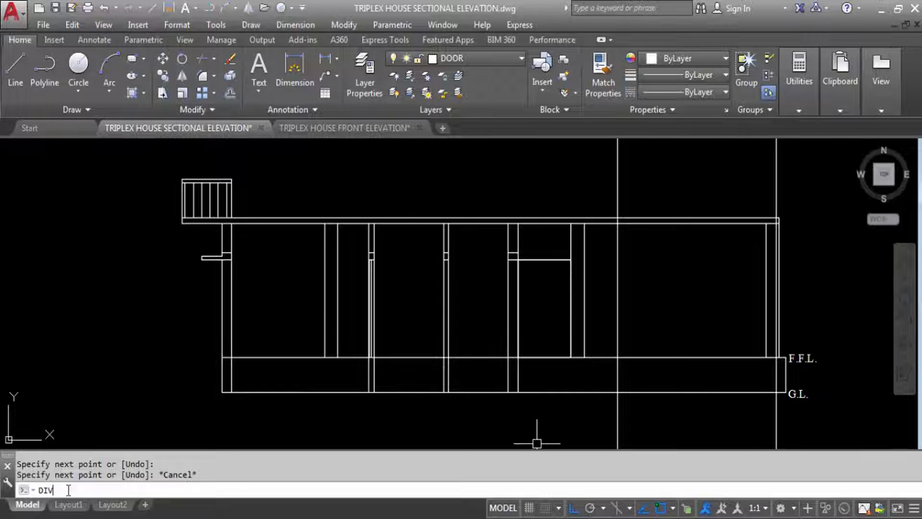
{"action": "type", "text": "IDE"}
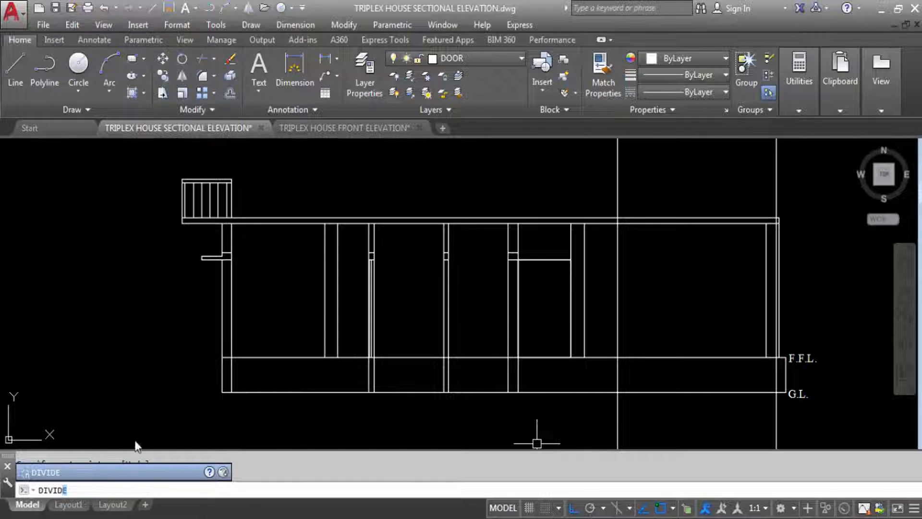
{"action": "left_click", "coordinate": [47, 476]}
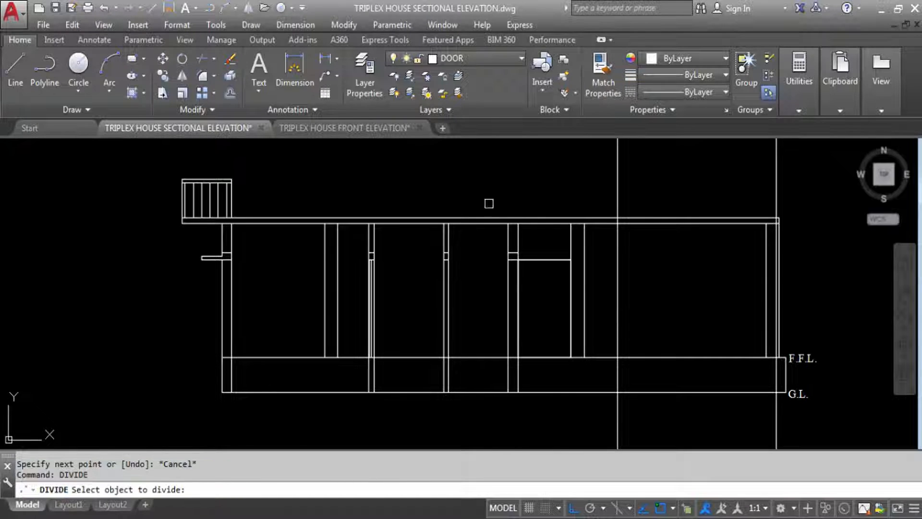
{"action": "left_click", "coordinate": [519, 292]}
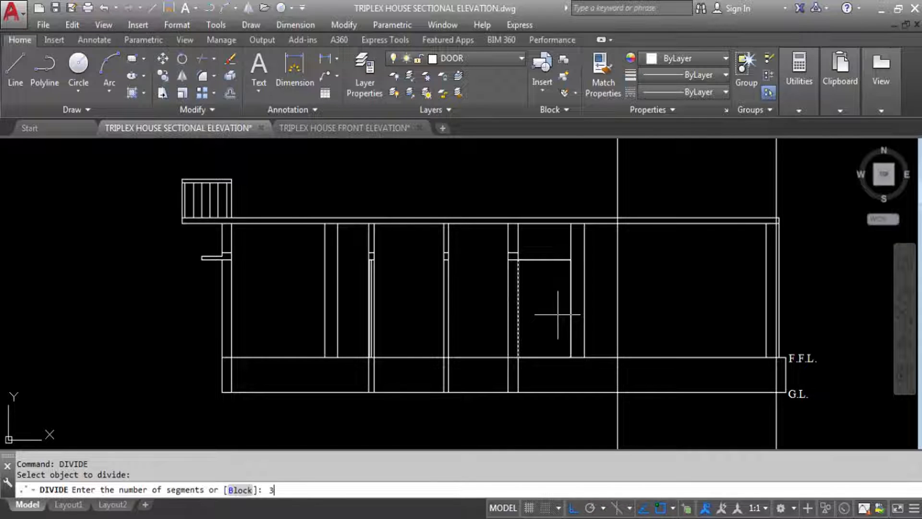
{"action": "type", "text": "3"}
{"action": "key", "text": "Return"}
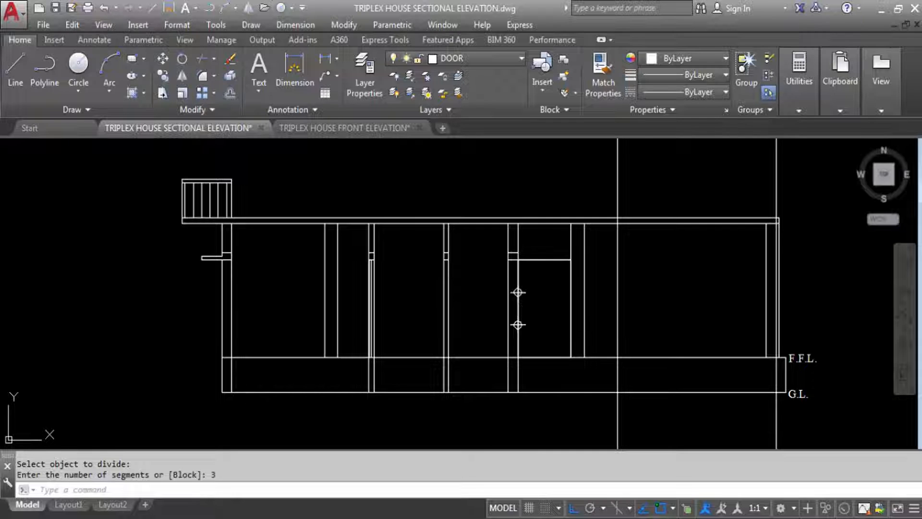
Draw horizontal lines from both division points across the main door to beyond the column beside it.
{"action": "scroll", "coordinate": [537, 334], "scroll_direction": "up", "scroll_amount": 4}
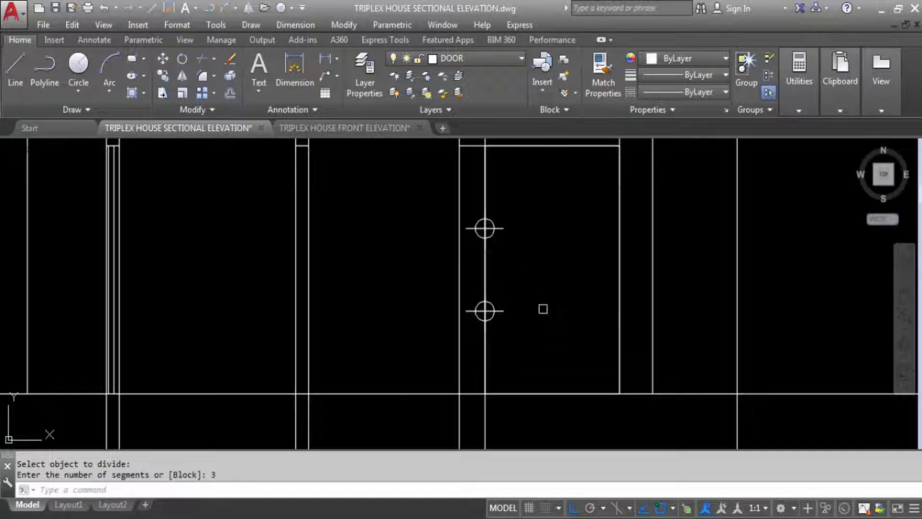
{"action": "type", "text": "L"}
{"action": "key", "text": "Return"}
{"action": "left_click", "coordinate": [484, 228]}
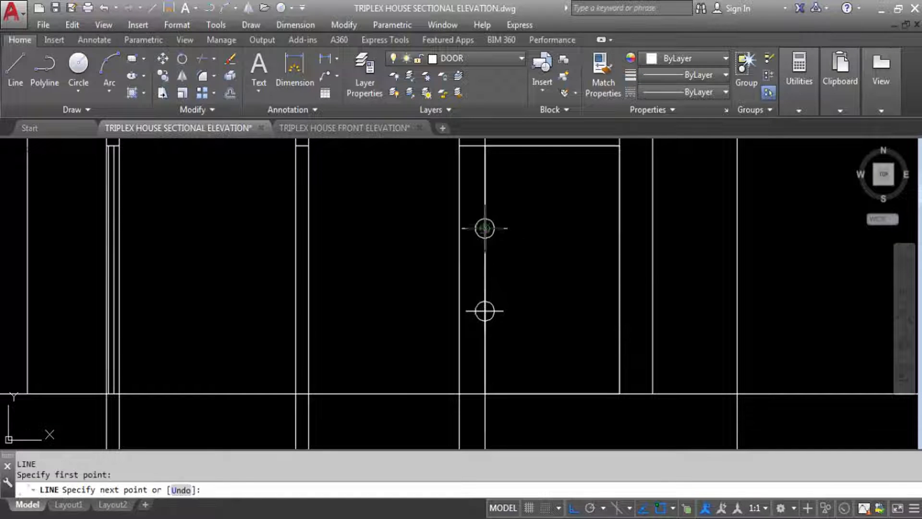
{"action": "left_click", "coordinate": [707, 228]}
{"action": "key", "text": "Return"}
{"action": "key", "text": "Return"}
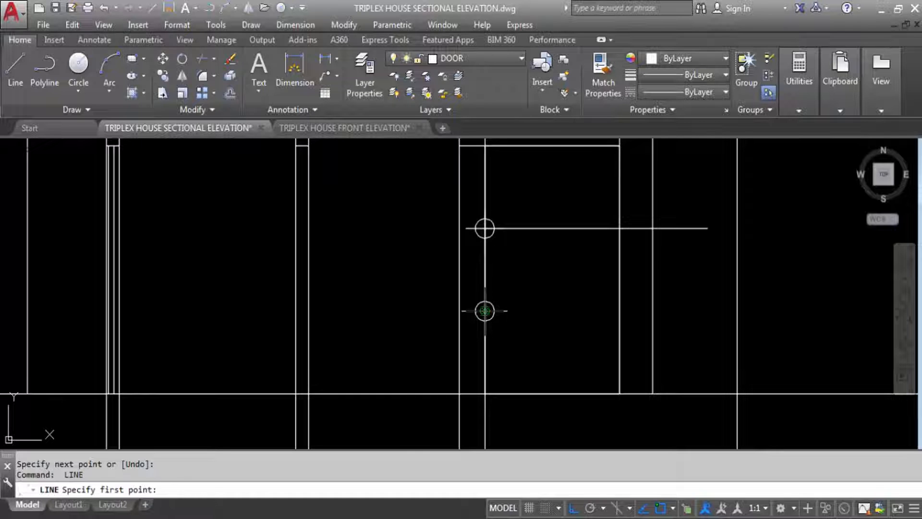
{"action": "left_click", "coordinate": [484, 311]}
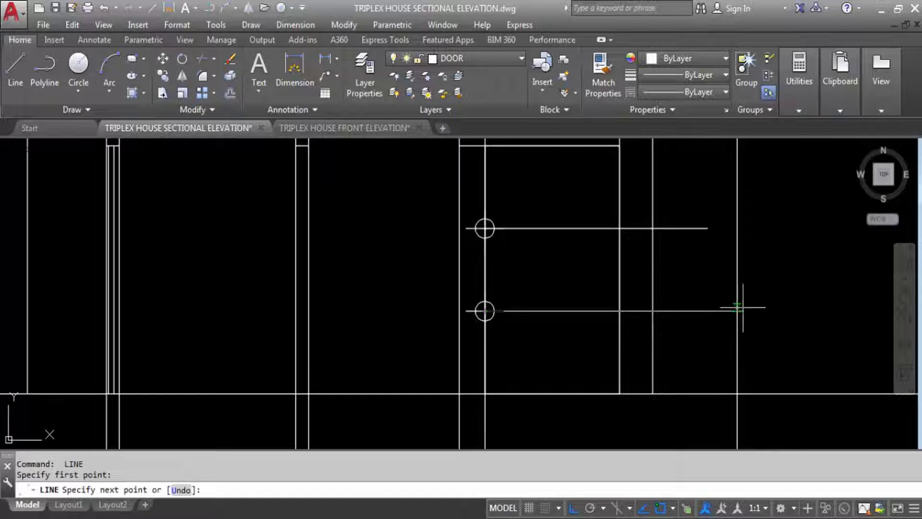
{"action": "left_click", "coordinate": [677, 305]}
{"action": "key", "text": "Escape"}
Draw a vertical centre line in the main door from its top edge's midpoint down to the F.F.L. line.
{"action": "scroll", "coordinate": [691, 322], "scroll_direction": "down", "scroll_amount": 5}
{"action": "scroll", "coordinate": [575, 280], "scroll_direction": "up", "scroll_amount": 3}
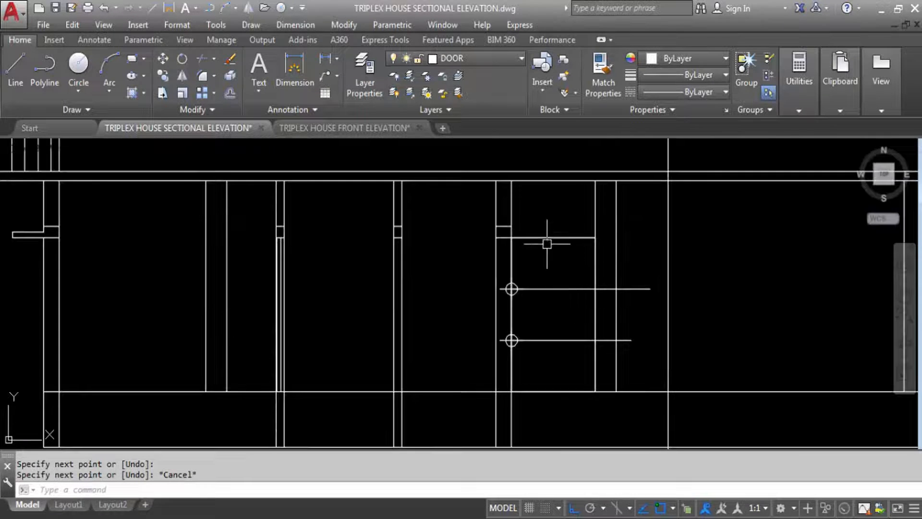
{"action": "type", "text": "L"}
{"action": "key", "text": "Return"}
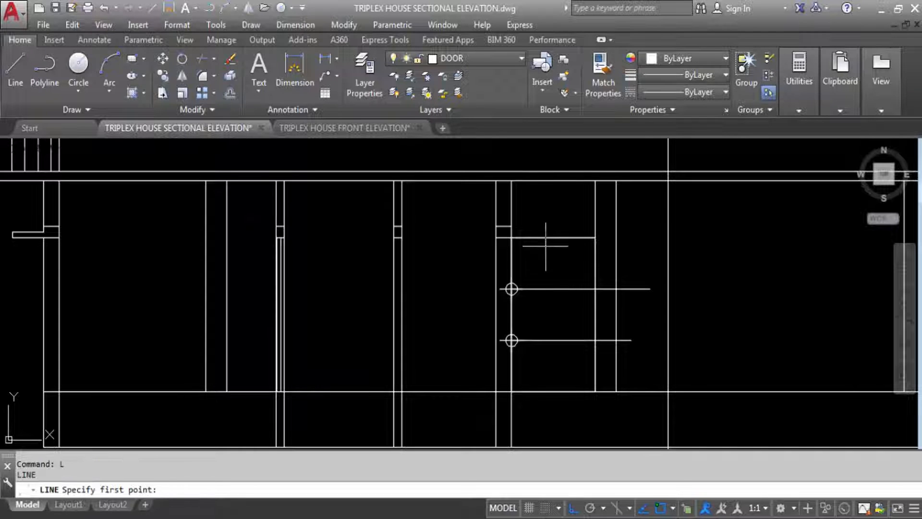
{"action": "left_click", "coordinate": [553, 238]}
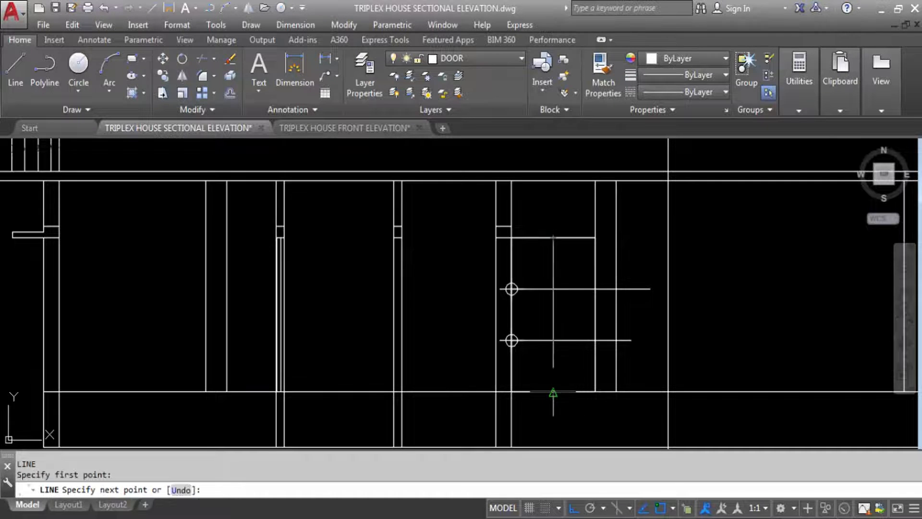
{"action": "left_click", "coordinate": [553, 392]}
{"action": "key", "text": "Escape"}
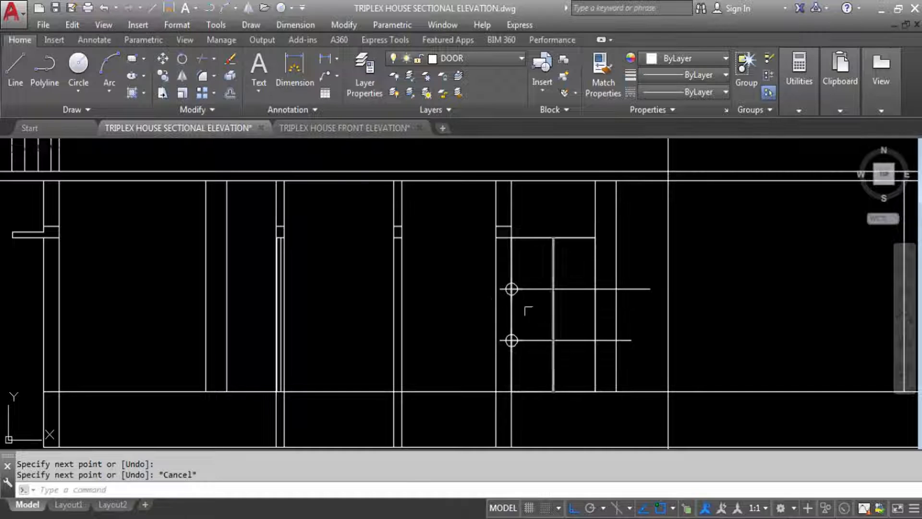
Erase the divided helper line and the two division point markers at the main door's side.
{"action": "left_click", "coordinate": [509, 263]}
{"action": "key", "text": "Delete"}
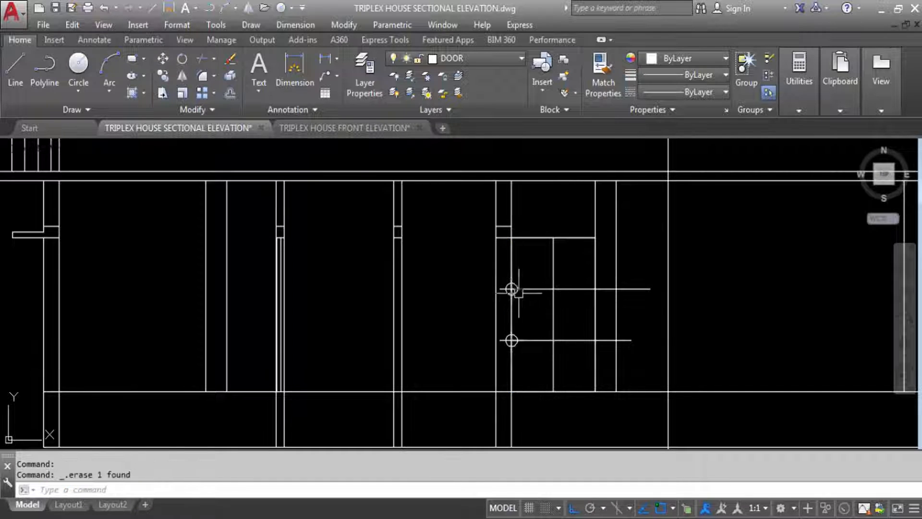
{"action": "left_click", "coordinate": [445, 257]}
{"action": "left_click", "coordinate": [547, 357]}
{"action": "key", "text": "Delete"}
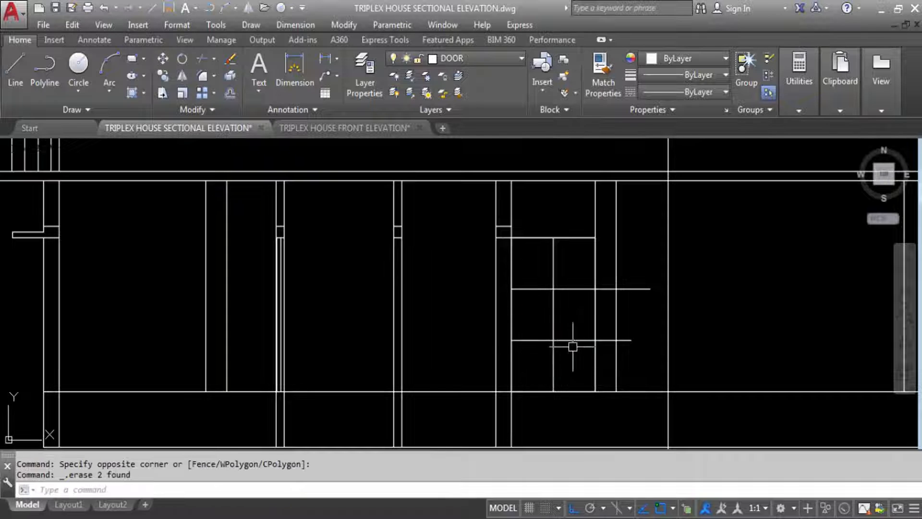
Trim both horizontal lines where they run past the main door, using the door rectangle as the cutting edge.
{"action": "type", "text": "r"}
{"action": "key", "text": "Return"}
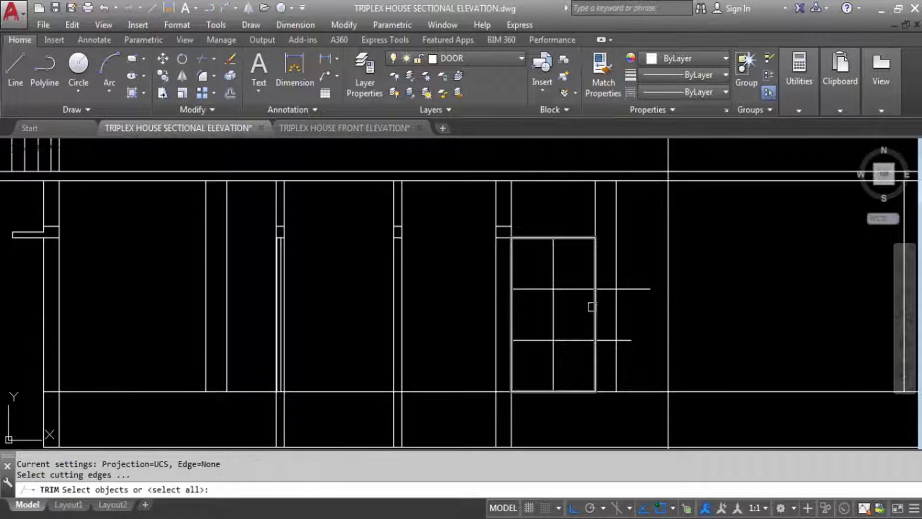
{"action": "left_click", "coordinate": [617, 303]}
{"action": "key", "text": "Return"}
{"action": "left_click", "coordinate": [633, 288]}
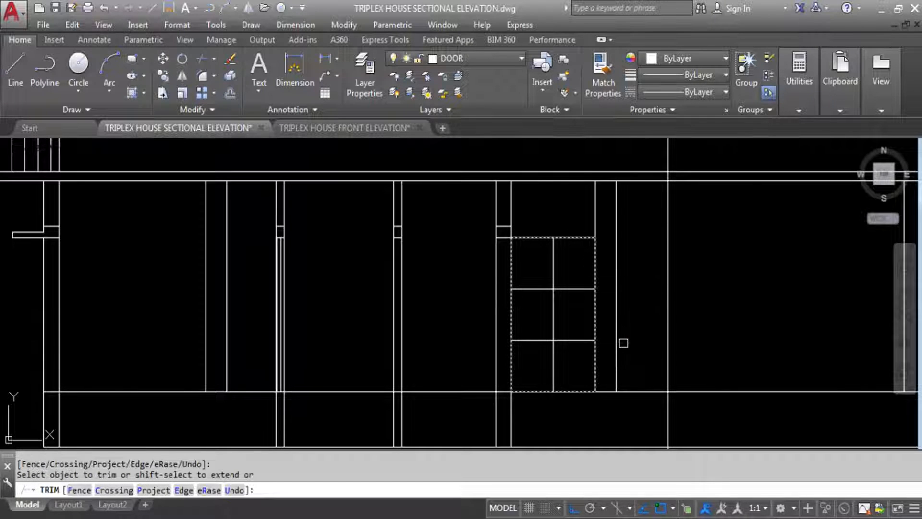
{"action": "left_click", "coordinate": [617, 339]}
{"action": "key", "text": "Escape"}
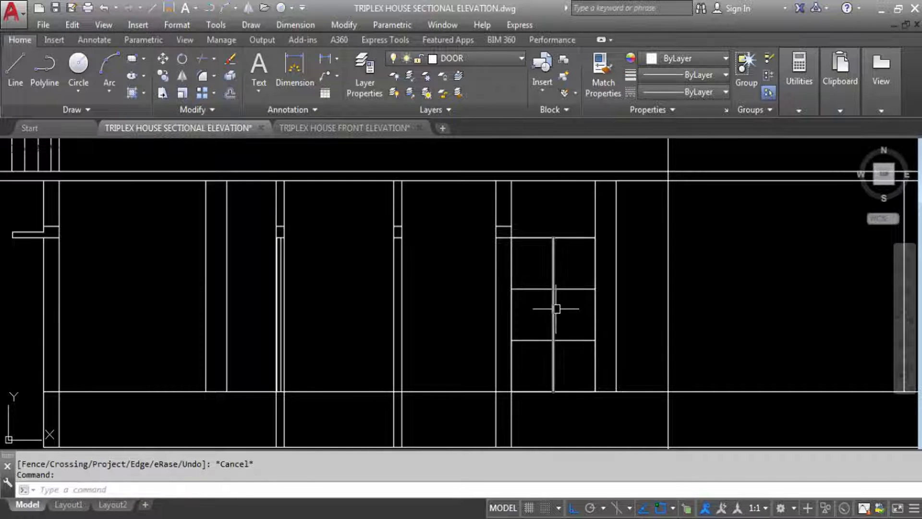
Offset the main door's upper horizontal division line by 1.5 inches both upward and downward.
{"action": "type", "text": "o"}
{"action": "key", "text": "Return"}
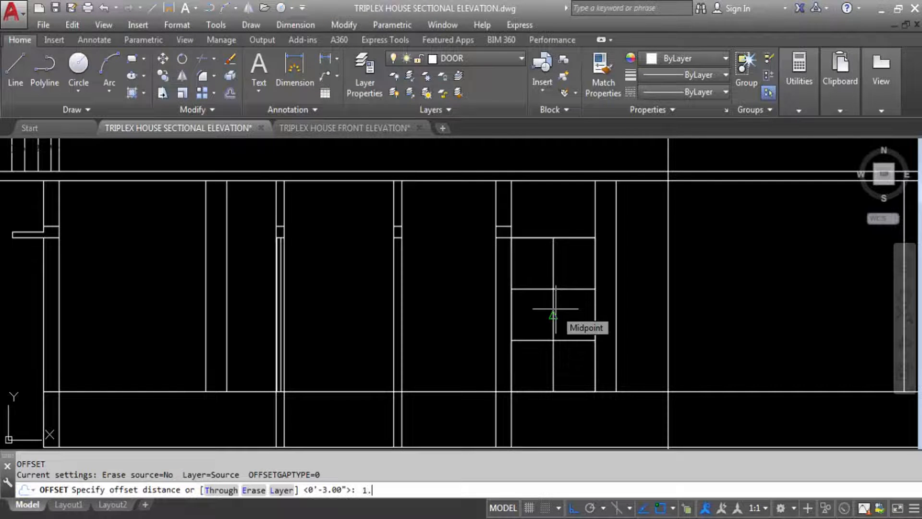
{"action": "key", "text": "Return"}
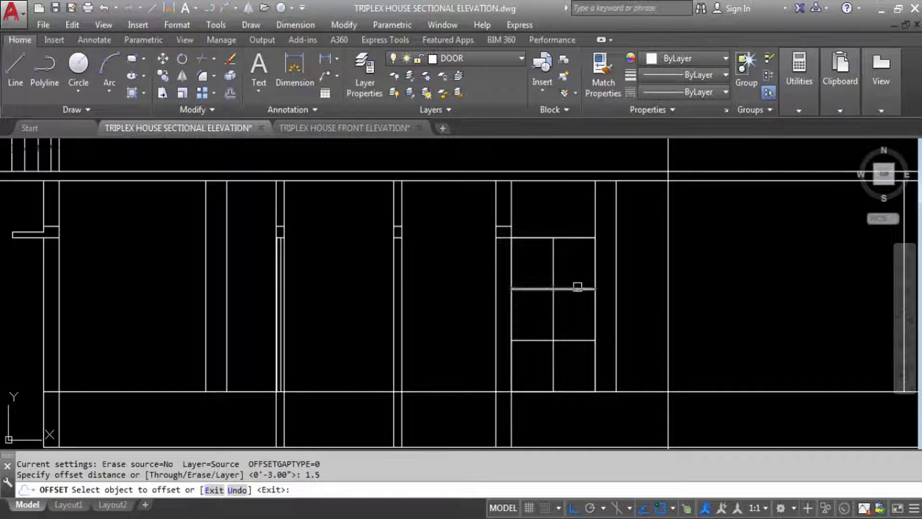
{"action": "left_click", "coordinate": [577, 287]}
{"action": "left_click", "coordinate": [583, 250]}
{"action": "scroll", "coordinate": [559, 290], "scroll_direction": "up", "scroll_amount": 4}
{"action": "left_click", "coordinate": [560, 286]}
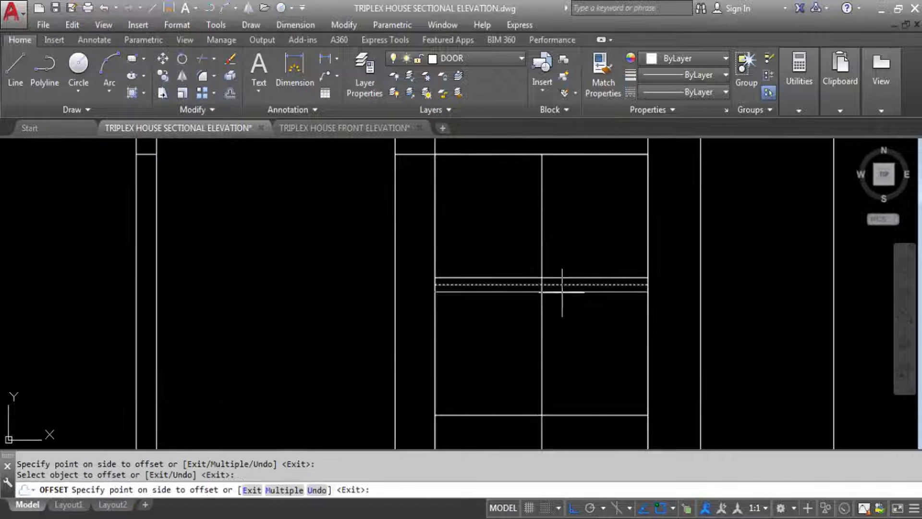
{"action": "left_click", "coordinate": [569, 346]}
Offset the main door's vertical centre line by 1.5 inches to both sides.
{"action": "left_click", "coordinate": [542, 314]}
{"action": "left_click", "coordinate": [529, 319]}
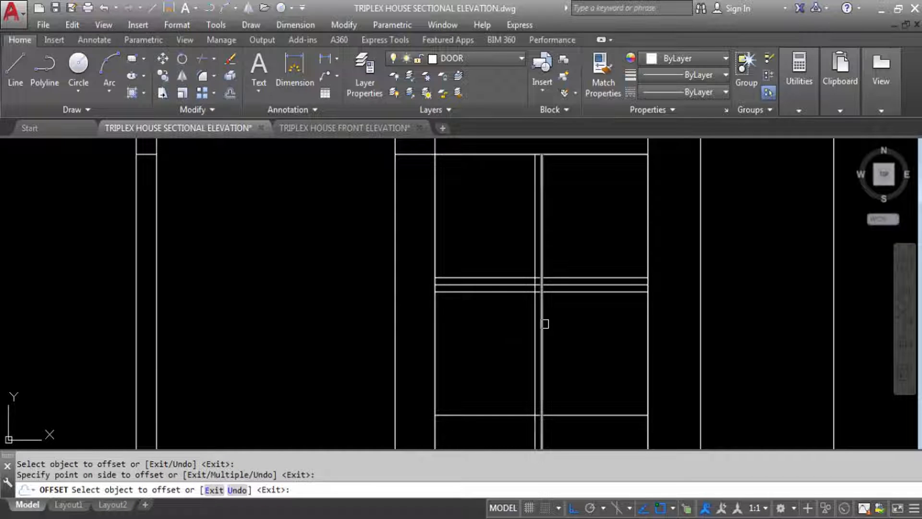
{"action": "left_click", "coordinate": [545, 324]}
{"action": "left_click", "coordinate": [595, 325]}
Offset the main door's lower horizontal division line by 1.5 inches both upward and downward.
{"action": "scroll", "coordinate": [558, 255], "scroll_direction": "down", "scroll_amount": 3}
{"action": "scroll", "coordinate": [564, 296], "scroll_direction": "up", "scroll_amount": 4}
{"action": "left_click", "coordinate": [565, 286]}
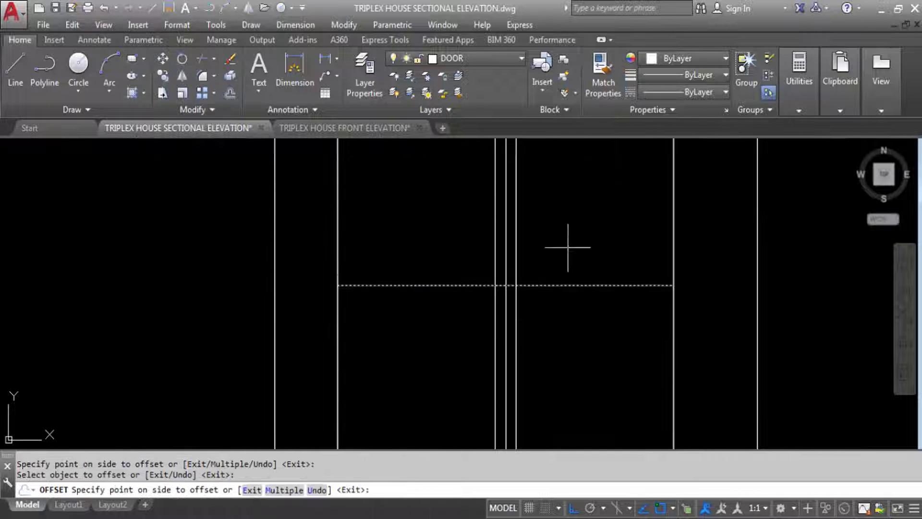
{"action": "left_click", "coordinate": [567, 248]}
{"action": "left_click", "coordinate": [568, 286]}
{"action": "left_click", "coordinate": [568, 362]}
{"action": "key", "text": "Escape"}
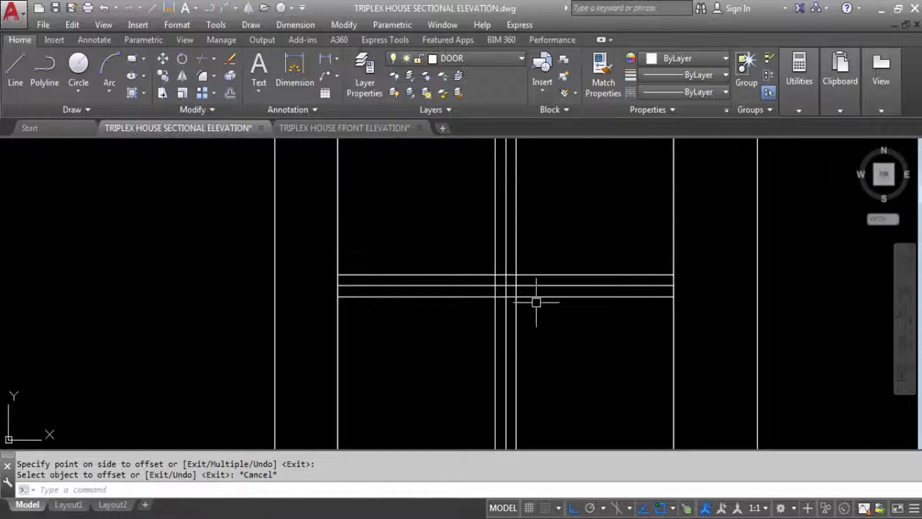
Erase the original vertical centre line and both original horizontal division lines, keeping their offset copies.
{"action": "scroll", "coordinate": [501, 289], "scroll_direction": "up", "scroll_amount": 4}
{"action": "left_click", "coordinate": [510, 289]}
{"action": "left_click", "coordinate": [495, 260]}
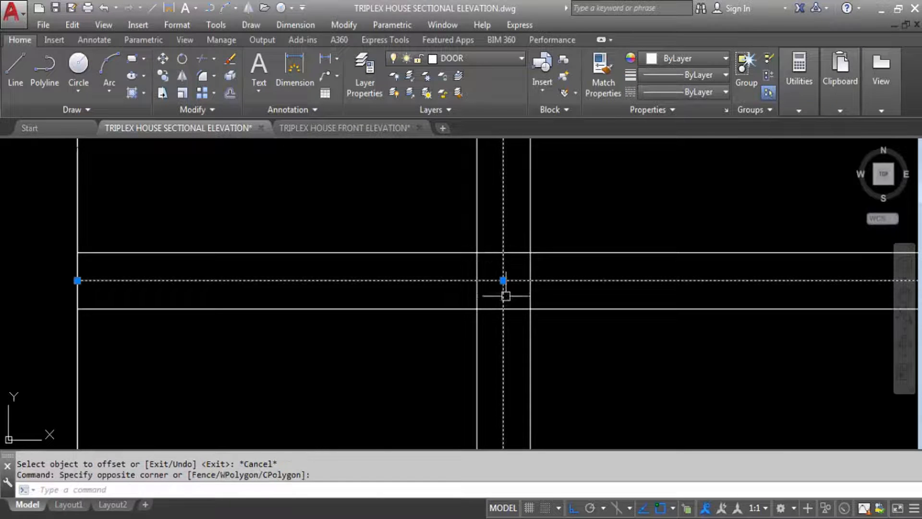
{"action": "scroll", "coordinate": [531, 375], "scroll_direction": "down", "scroll_amount": 3}
{"action": "scroll", "coordinate": [523, 231], "scroll_direction": "up", "scroll_amount": 3}
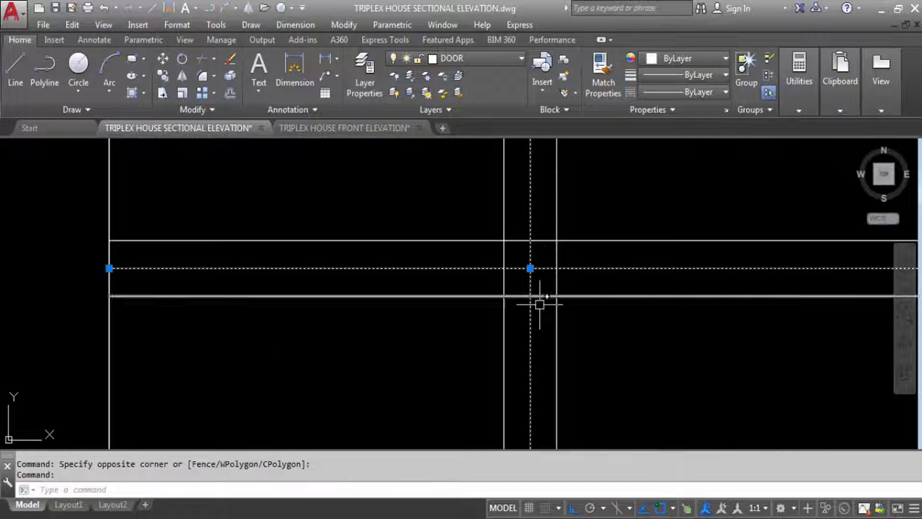
{"action": "scroll", "coordinate": [540, 304], "scroll_direction": "down", "scroll_amount": 3}
{"action": "scroll", "coordinate": [561, 271], "scroll_direction": "down", "scroll_amount": 2}
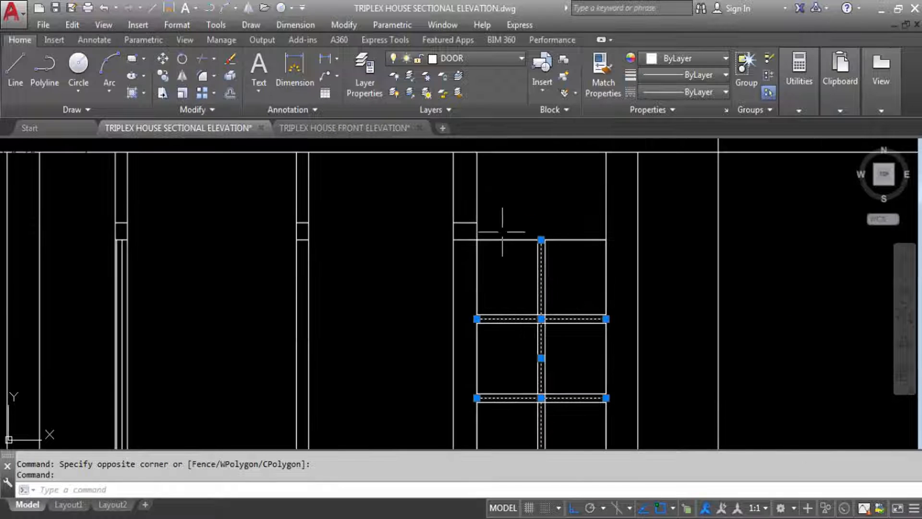
{"action": "scroll", "coordinate": [504, 233], "scroll_direction": "down", "scroll_amount": 2}
{"action": "scroll", "coordinate": [540, 305], "scroll_direction": "up", "scroll_amount": 2}
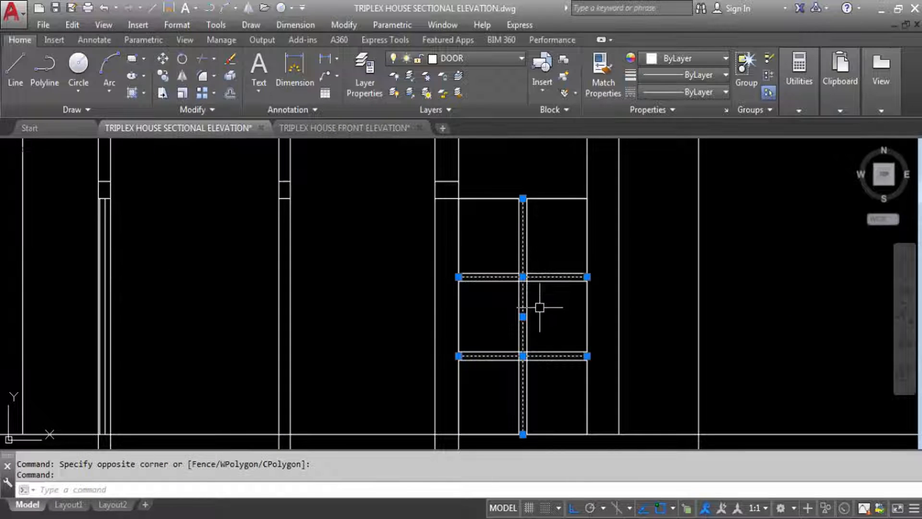
{"action": "key", "text": "Delete"}
Trim the crossing lines where the door's upper rail meets the vertical mullion, using all objects as cutting edges.
{"action": "scroll", "coordinate": [529, 286], "scroll_direction": "up", "scroll_amount": 4}
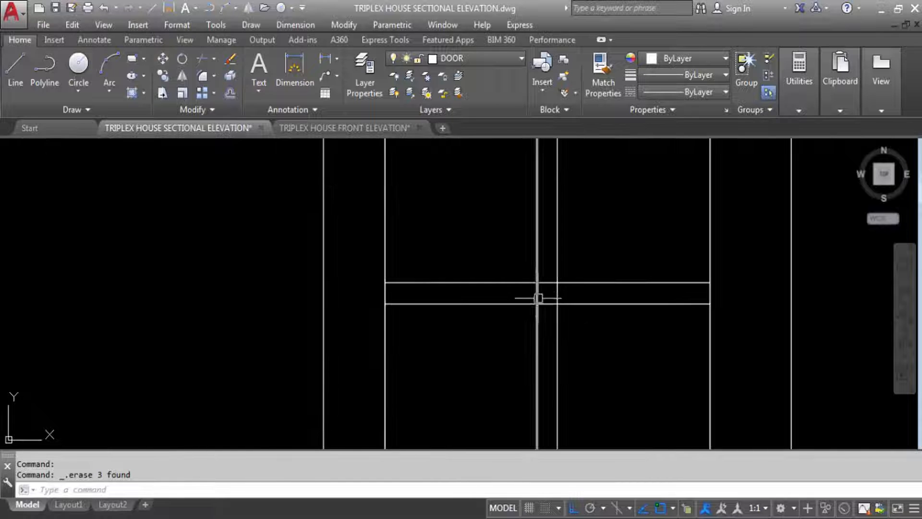
{"action": "type", "text": "tr"}
{"action": "key", "text": "Return"}
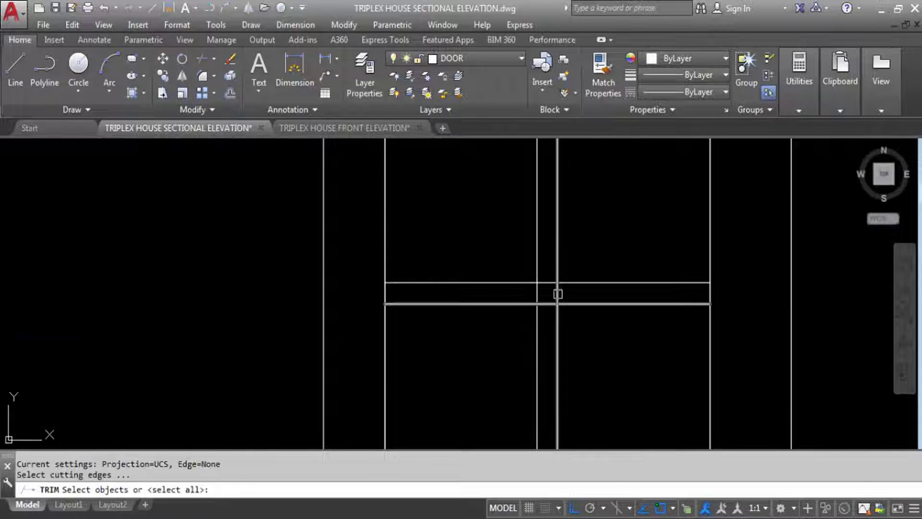
{"action": "key", "text": "Return"}
{"action": "left_click", "coordinate": [549, 284]}
{"action": "left_click", "coordinate": [547, 306]}
{"action": "left_click", "coordinate": [571, 287]}
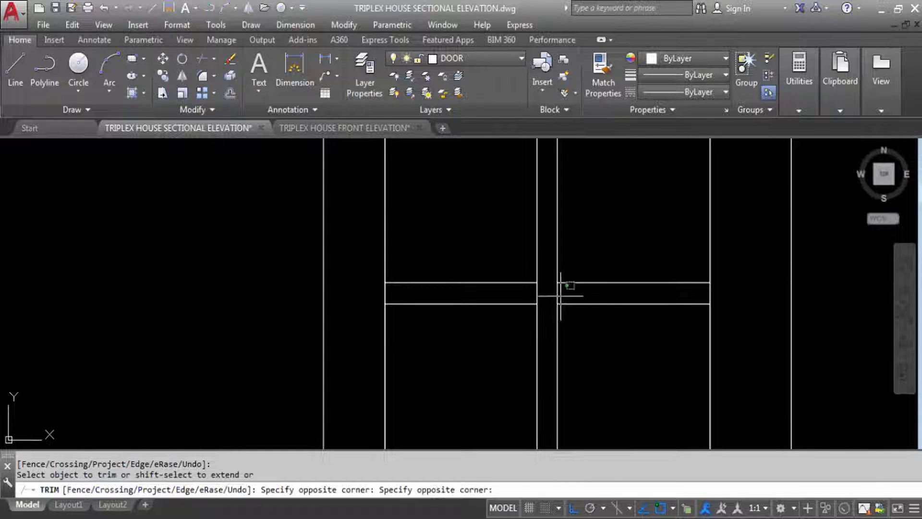
{"action": "left_click", "coordinate": [524, 293]}
Trim the crossing lines where the door's lower rail meets the vertical mullion.
{"action": "scroll", "coordinate": [528, 303], "scroll_direction": "down", "scroll_amount": 3}
{"action": "scroll", "coordinate": [538, 336], "scroll_direction": "up", "scroll_amount": 5}
{"action": "left_click", "coordinate": [542, 366]}
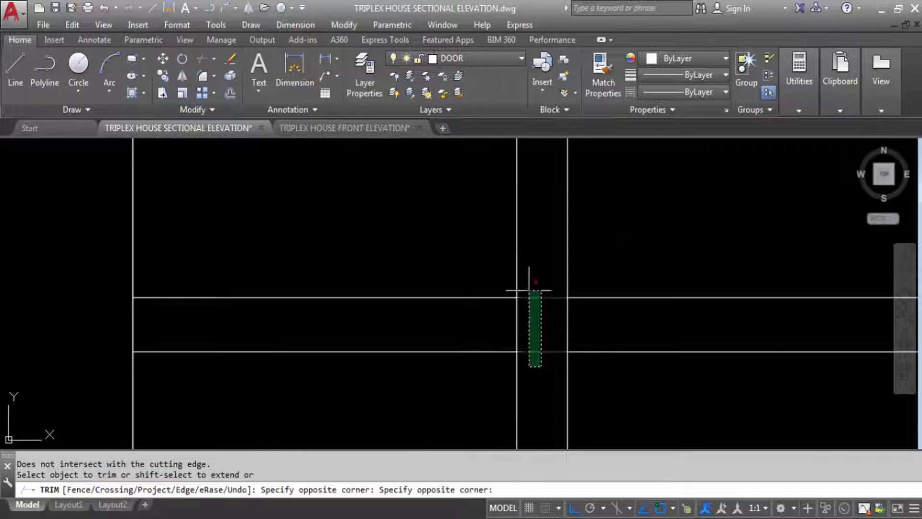
{"action": "left_click", "coordinate": [528, 283]}
{"action": "left_click", "coordinate": [604, 329]}
{"action": "left_click", "coordinate": [475, 309]}
{"action": "scroll", "coordinate": [497, 212], "scroll_direction": "down", "scroll_amount": 4}
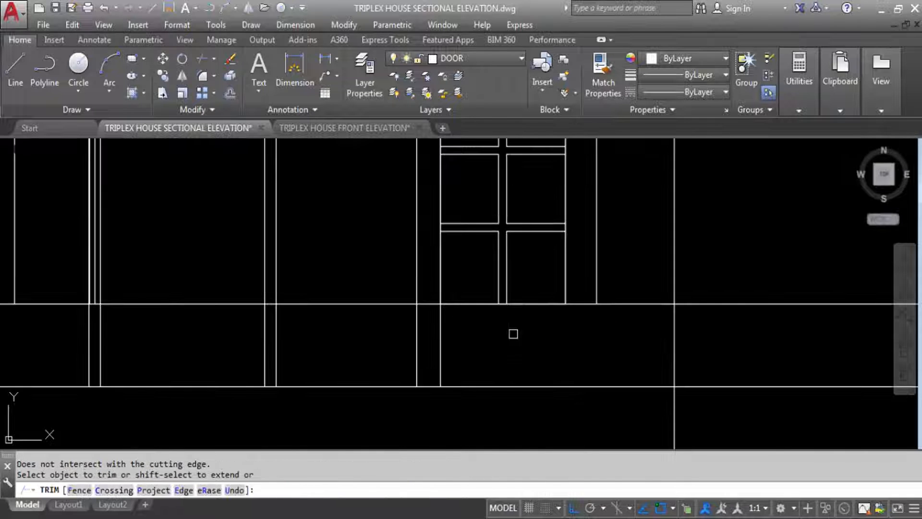
Offset the main door's outer rectangle 3 inches inward to form the frame.
{"action": "scroll", "coordinate": [516, 369], "scroll_direction": "down", "scroll_amount": 2}
{"action": "scroll", "coordinate": [522, 260], "scroll_direction": "up", "scroll_amount": 4}
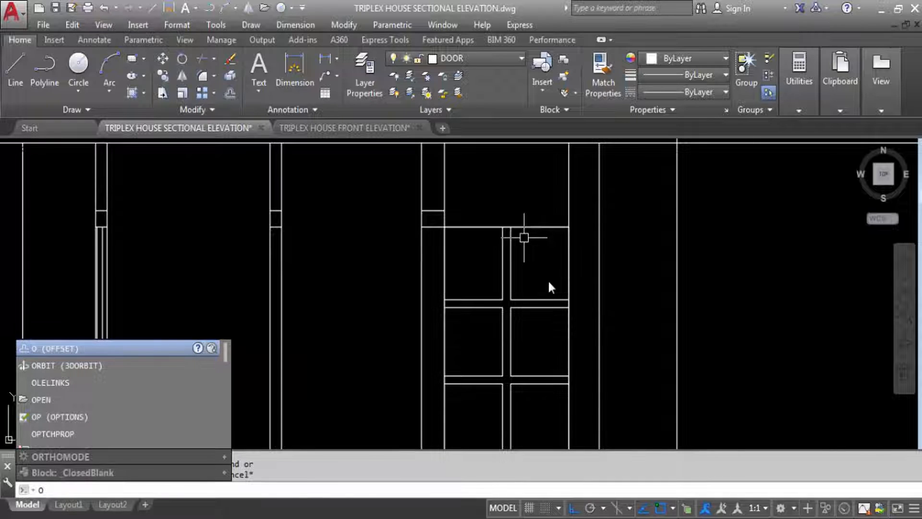
{"action": "key", "text": "Return"}
{"action": "type", "text": "3"}
{"action": "key", "text": "Return"}
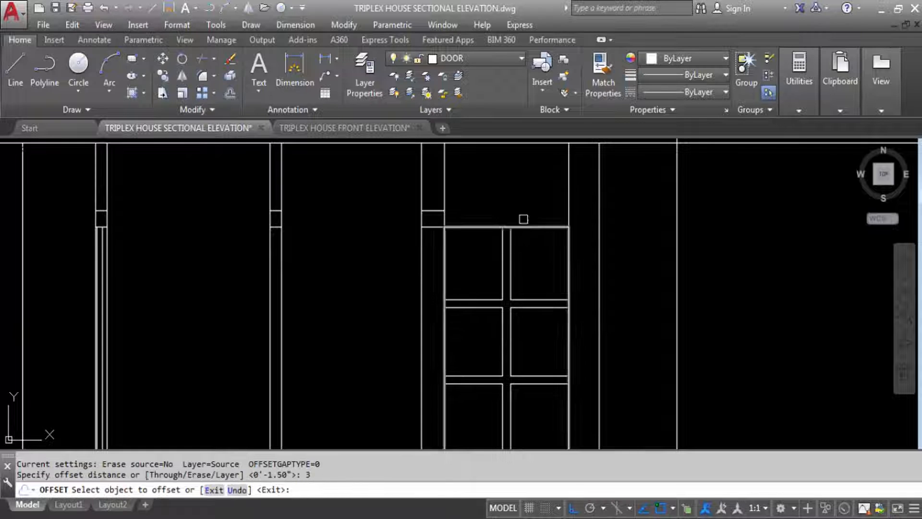
{"action": "left_click", "coordinate": [523, 227]}
{"action": "left_click", "coordinate": [535, 286]}
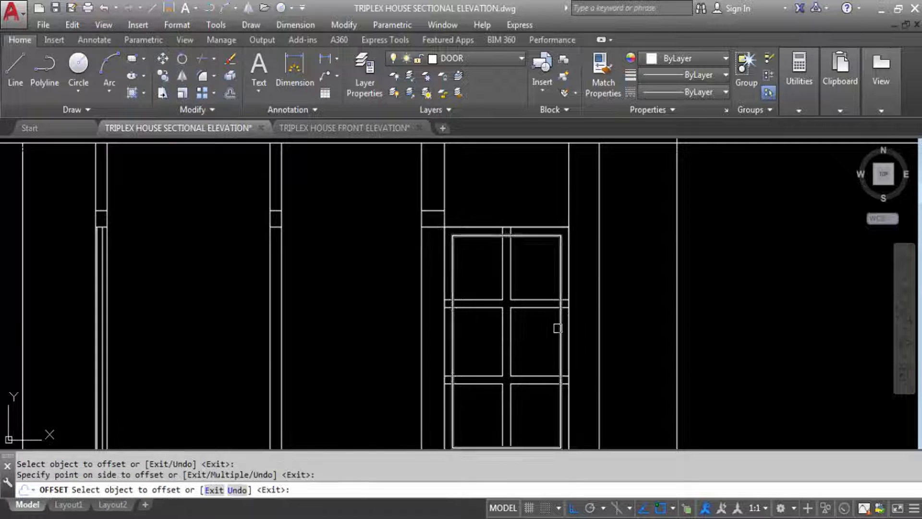
{"action": "key", "text": "Escape"}
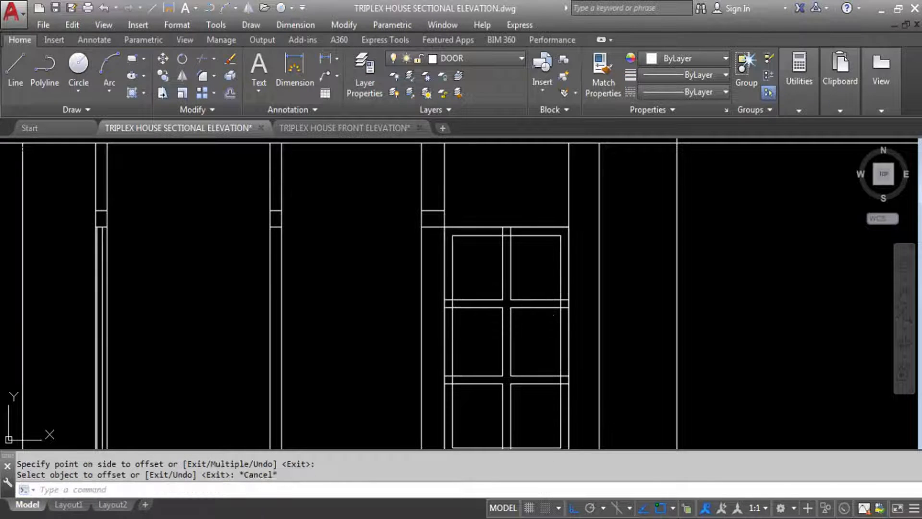
Trim the mullion lines between the outer and inner frame at the door's top, and the inner frame edge between them.
{"action": "type", "text": "TR"}
{"action": "key", "text": "Return"}
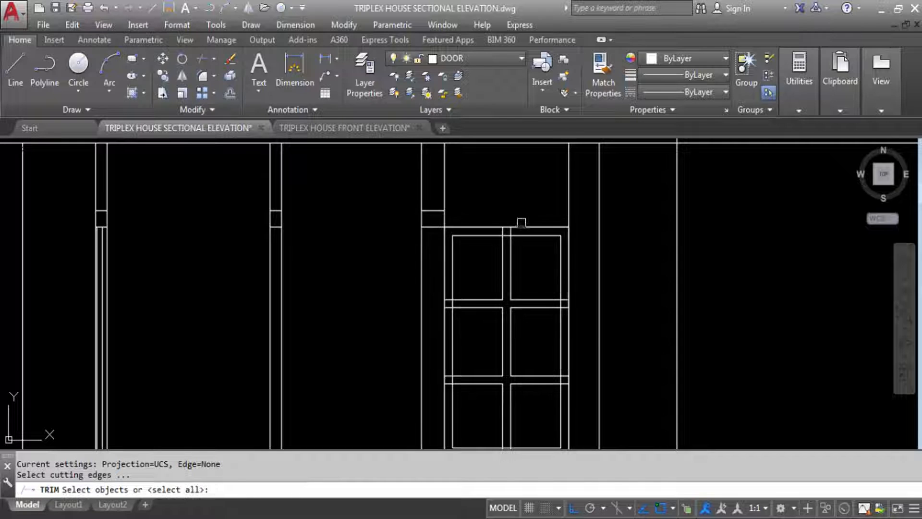
{"action": "key", "text": "Return"}
{"action": "scroll", "coordinate": [521, 222], "scroll_direction": "up", "scroll_amount": 5}
{"action": "left_click", "coordinate": [513, 238]}
{"action": "left_click", "coordinate": [374, 219]}
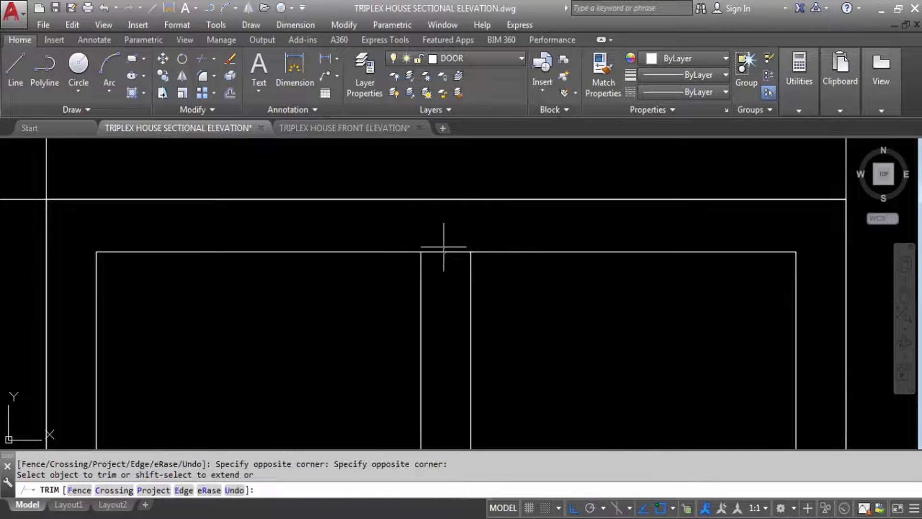
Trim both ends of the upper rail inside the frame border, and the inner frame edges between the rail lines.
{"action": "scroll", "coordinate": [494, 212], "scroll_direction": "down", "scroll_amount": 3}
{"action": "scroll", "coordinate": [389, 323], "scroll_direction": "up", "scroll_amount": 4}
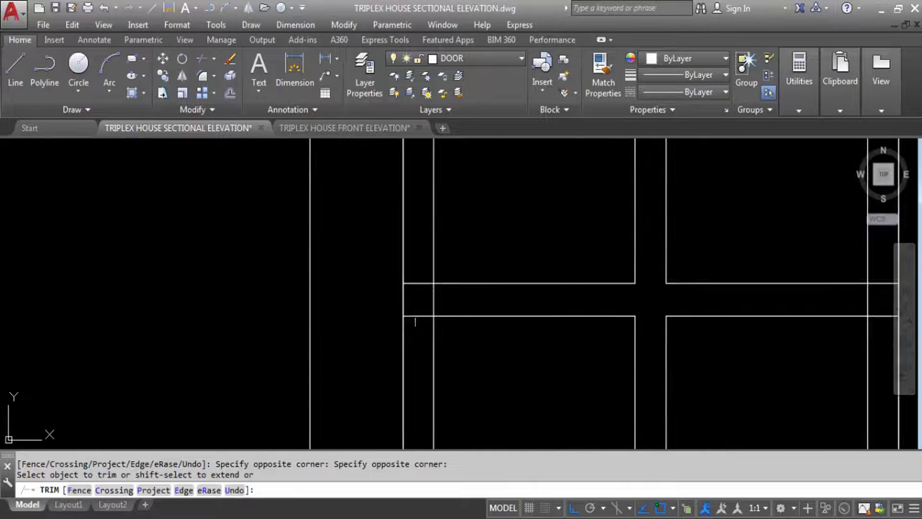
{"action": "left_click", "coordinate": [408, 268]}
{"action": "left_click", "coordinate": [434, 298]}
{"action": "scroll", "coordinate": [434, 299], "scroll_direction": "down", "scroll_amount": 5}
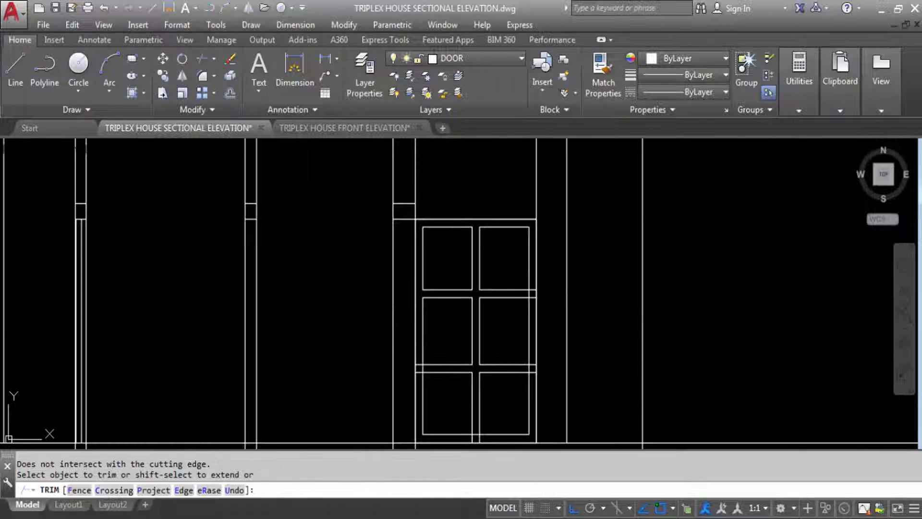
{"action": "scroll", "coordinate": [538, 299], "scroll_direction": "up", "scroll_amount": 4}
{"action": "left_click", "coordinate": [542, 358]}
{"action": "left_click", "coordinate": [522, 331]}
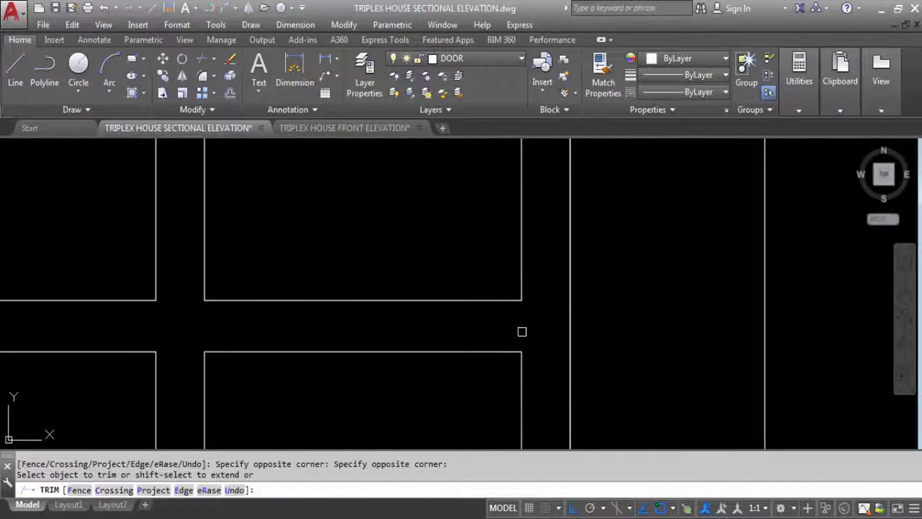
Trim both ends of the lower rail inside the frame border, and the inner frame edges between the rail lines.
{"action": "scroll", "coordinate": [522, 332], "scroll_direction": "down", "scroll_amount": 4}
{"action": "scroll", "coordinate": [506, 375], "scroll_direction": "up", "scroll_amount": 4}
{"action": "left_click", "coordinate": [531, 340]}
{"action": "left_click", "coordinate": [502, 305]}
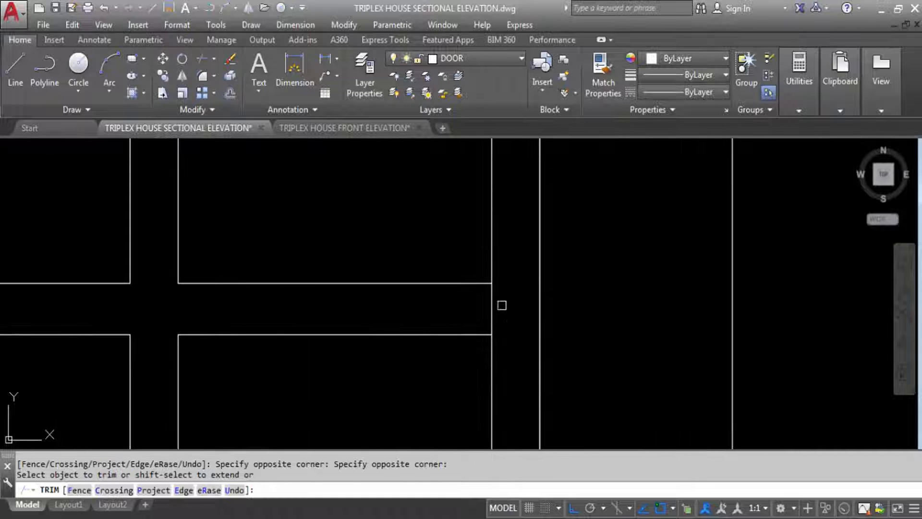
{"action": "scroll", "coordinate": [514, 319], "scroll_direction": "down", "scroll_amount": 4}
{"action": "scroll", "coordinate": [478, 292], "scroll_direction": "up", "scroll_amount": 4}
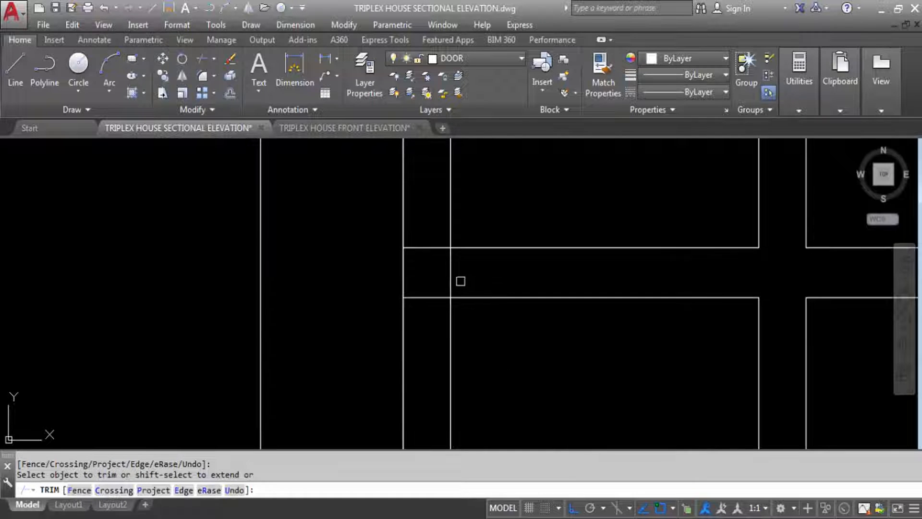
{"action": "left_click", "coordinate": [471, 288]}
{"action": "left_click", "coordinate": [427, 260]}
{"action": "left_click", "coordinate": [438, 227]}
{"action": "left_click", "coordinate": [419, 289]}
{"action": "scroll", "coordinate": [457, 257], "scroll_direction": "down", "scroll_amount": 4}
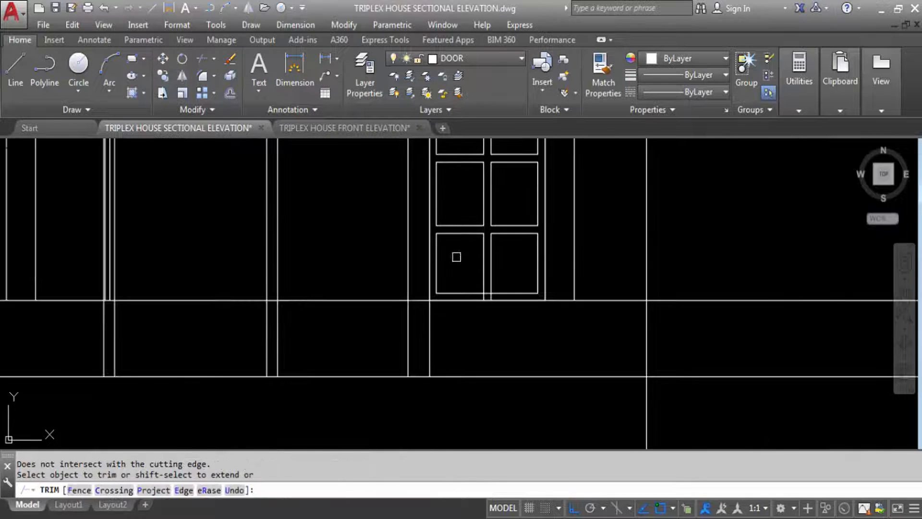
Try to extend the inner frame's side edge down to the door's bottom edge.
{"action": "scroll", "coordinate": [481, 299], "scroll_direction": "up", "scroll_amount": 4}
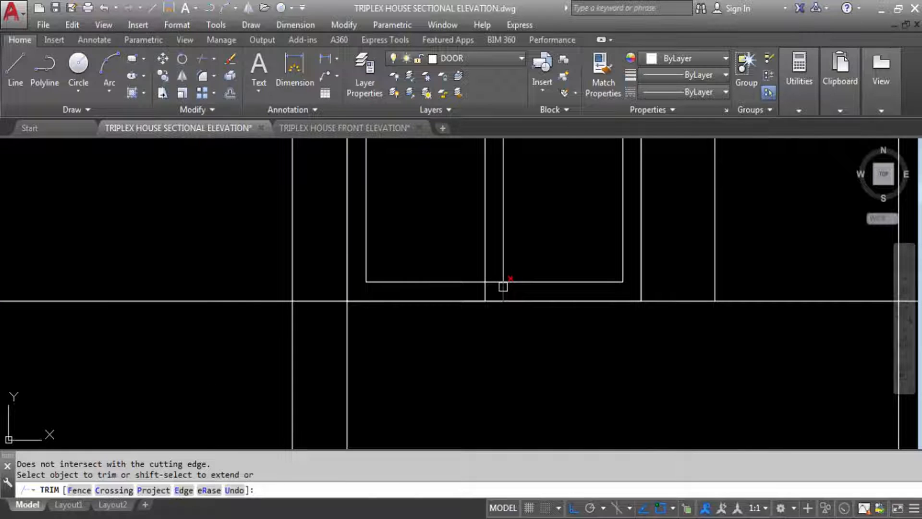
{"action": "scroll", "coordinate": [500, 286], "scroll_direction": "up", "scroll_amount": 2}
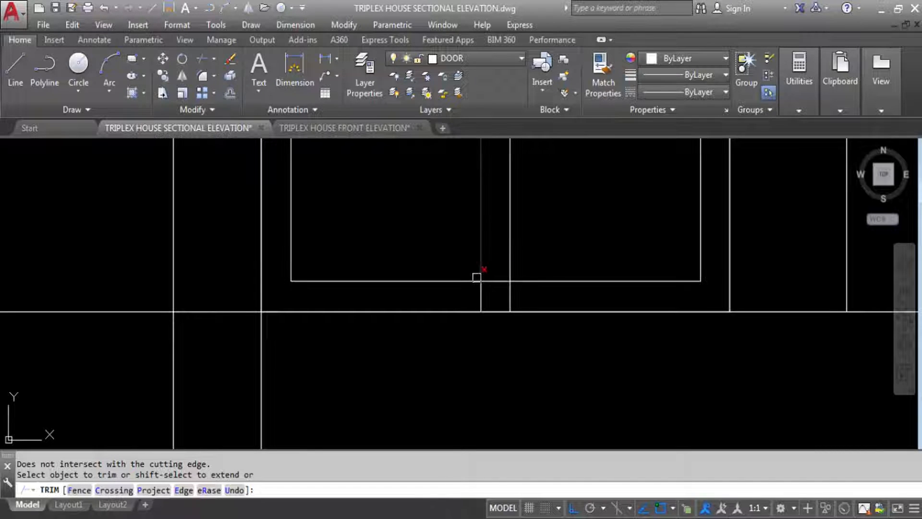
{"action": "key", "text": "Escape"}
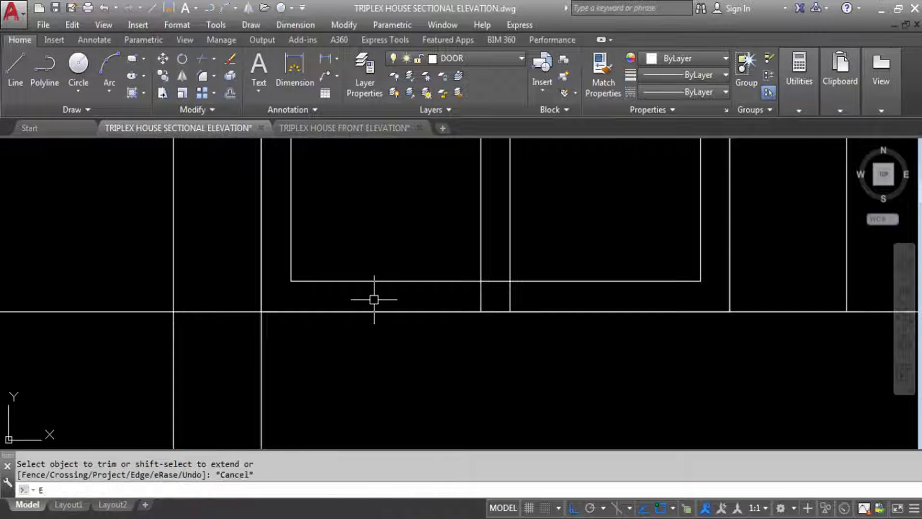
{"action": "type", "text": "E"}
{"action": "key", "text": "Return"}
{"action": "left_click", "coordinate": [312, 311]}
{"action": "key", "text": "Return"}
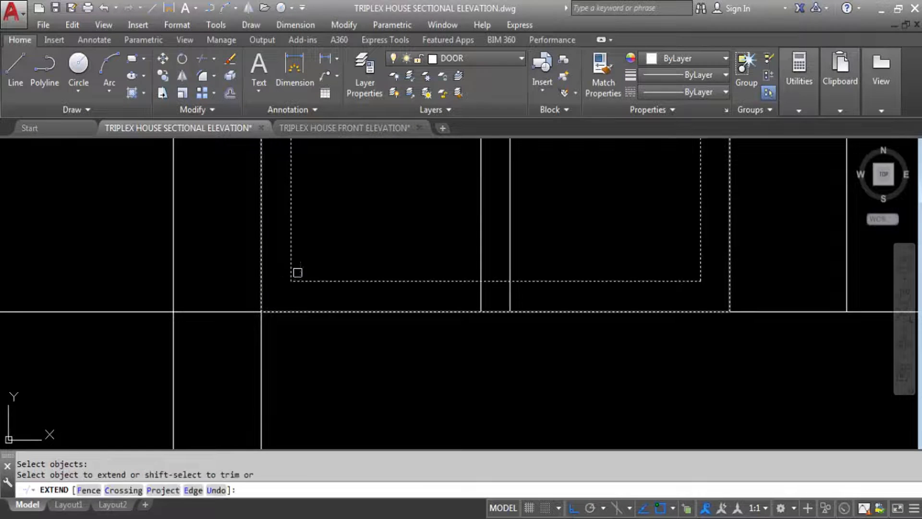
{"action": "left_click", "coordinate": [288, 263]}
{"action": "key", "text": "Escape"}
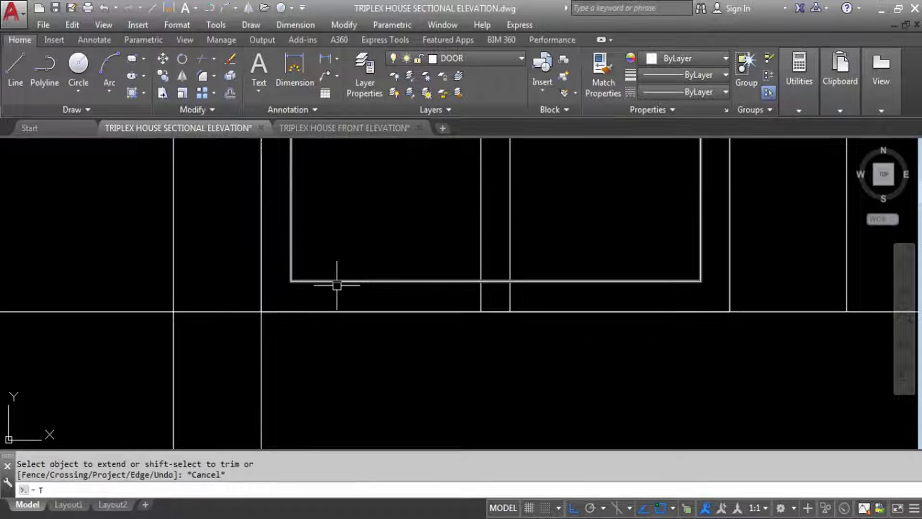
Remove the inner frame's bottom edge by trimming it on both sides of the mullion and erasing the piece left between.
{"action": "type", "text": "TR"}
{"action": "key", "text": "Return"}
{"action": "key", "text": "Return"}
{"action": "left_click", "coordinate": [341, 283]}
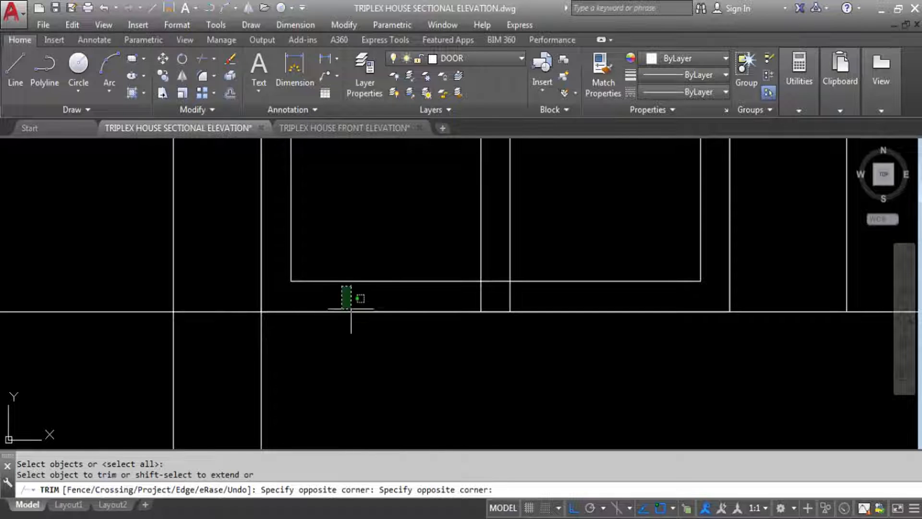
{"action": "left_click", "coordinate": [348, 277]}
{"action": "left_click", "coordinate": [534, 282]}
{"action": "key", "text": "Escape"}
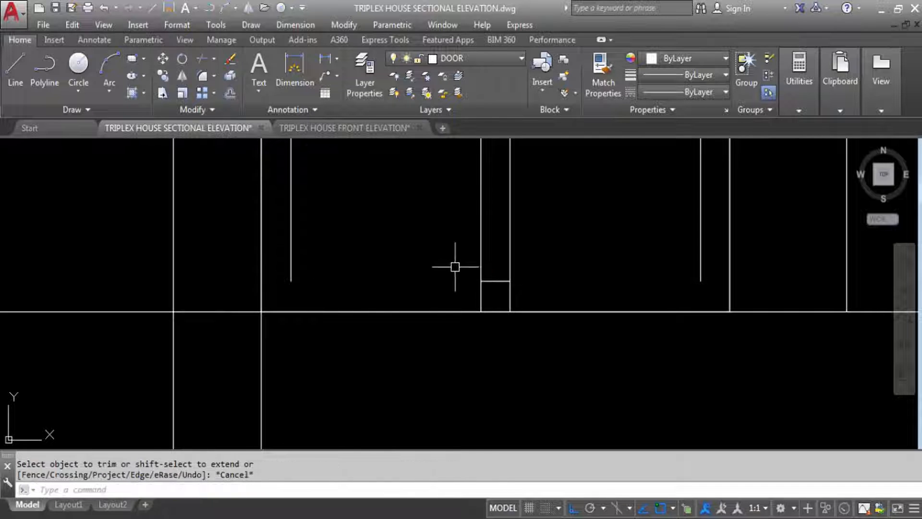
{"action": "left_click", "coordinate": [453, 266]}
{"action": "left_click", "coordinate": [552, 297]}
{"action": "key", "text": "Delete"}
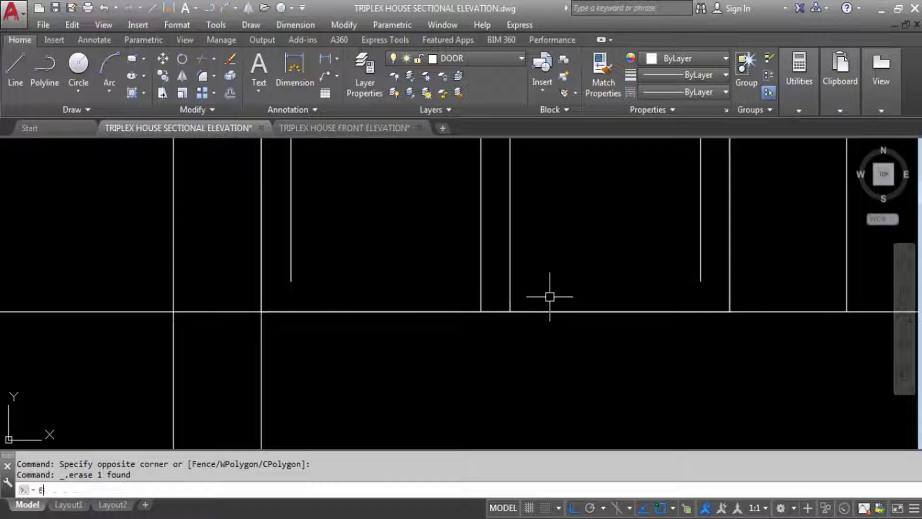
Extend both side edges of the inner frame down to the door's bottom edge.
{"action": "type", "text": "EX"}
{"action": "key", "text": "Return"}
{"action": "left_click", "coordinate": [543, 311]}
{"action": "key", "text": "Return"}
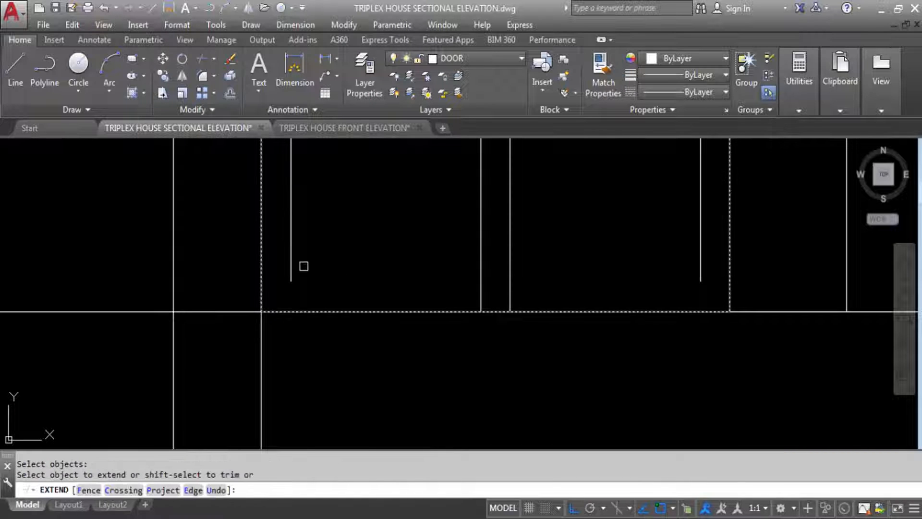
{"action": "left_click", "coordinate": [288, 272]}
{"action": "left_click", "coordinate": [702, 261]}
{"action": "left_click", "coordinate": [701, 274]}
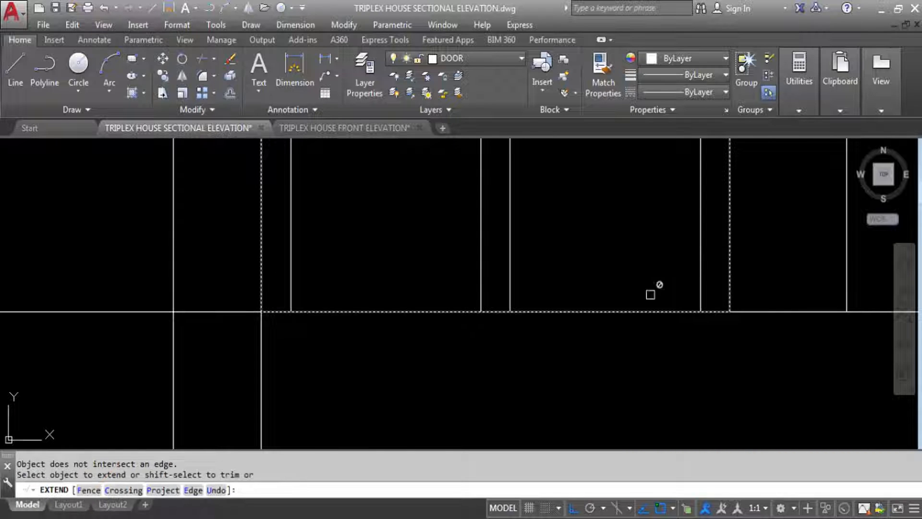
{"action": "scroll", "coordinate": [551, 352], "scroll_direction": "down", "scroll_amount": 4}
{"action": "key", "text": "Escape"}
{"action": "scroll", "coordinate": [551, 352], "scroll_direction": "down", "scroll_amount": 4}
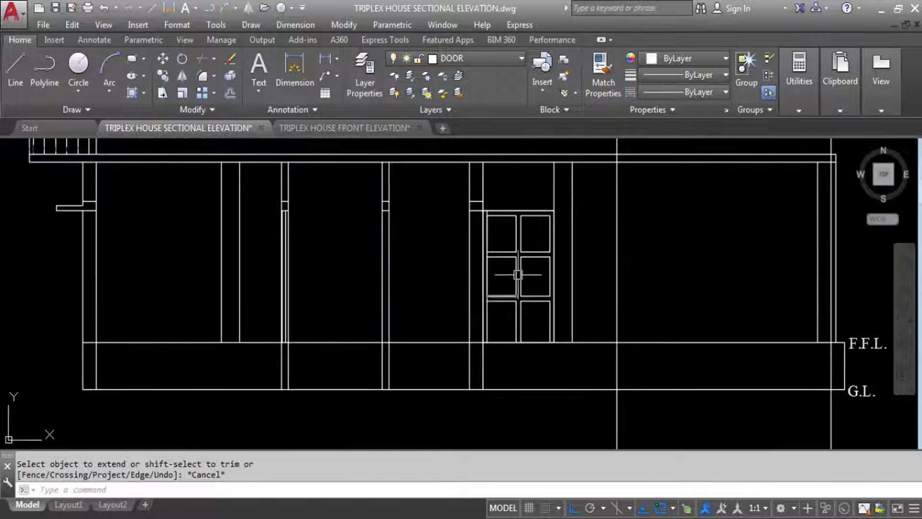
Erase the extra vertical line along the door's left inner frame edge that runs up to the door's top edge.
{"action": "scroll", "coordinate": [528, 206], "scroll_direction": "up", "scroll_amount": 4}
{"action": "scroll", "coordinate": [420, 206], "scroll_direction": "down", "scroll_amount": 1}
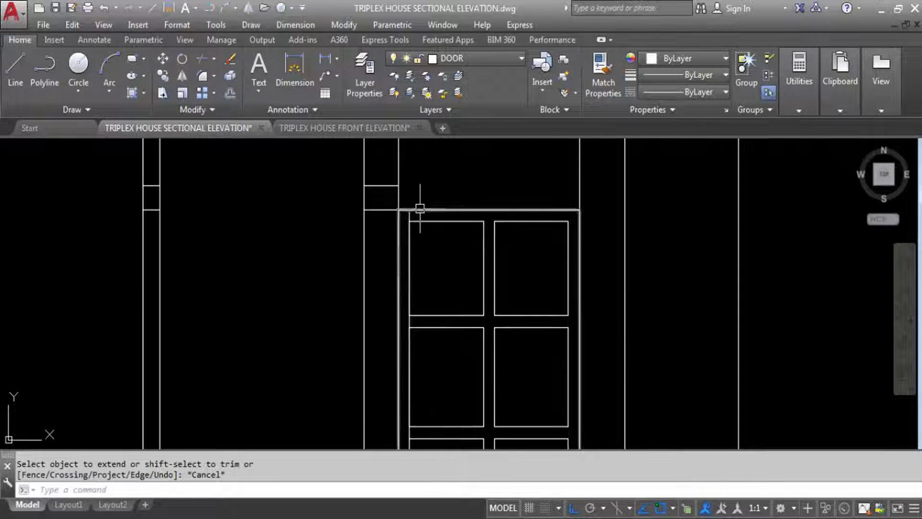
{"action": "scroll", "coordinate": [620, 214], "scroll_direction": "down", "scroll_amount": 3}
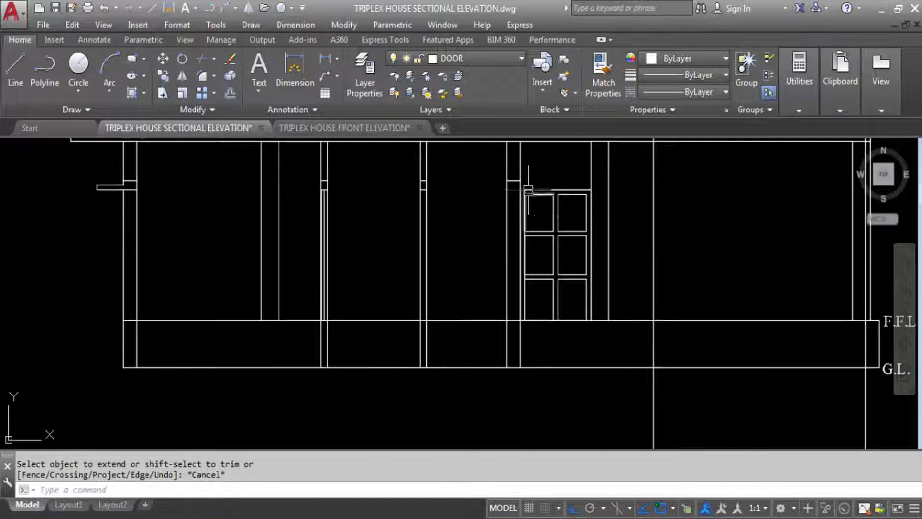
{"action": "scroll", "coordinate": [525, 192], "scroll_direction": "up", "scroll_amount": 5}
{"action": "left_click", "coordinate": [507, 196]}
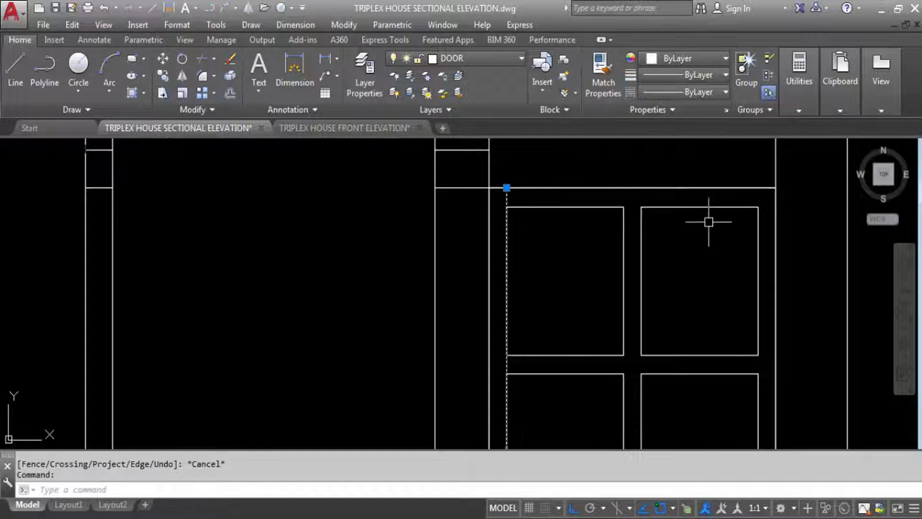
{"action": "key", "text": "Delete"}
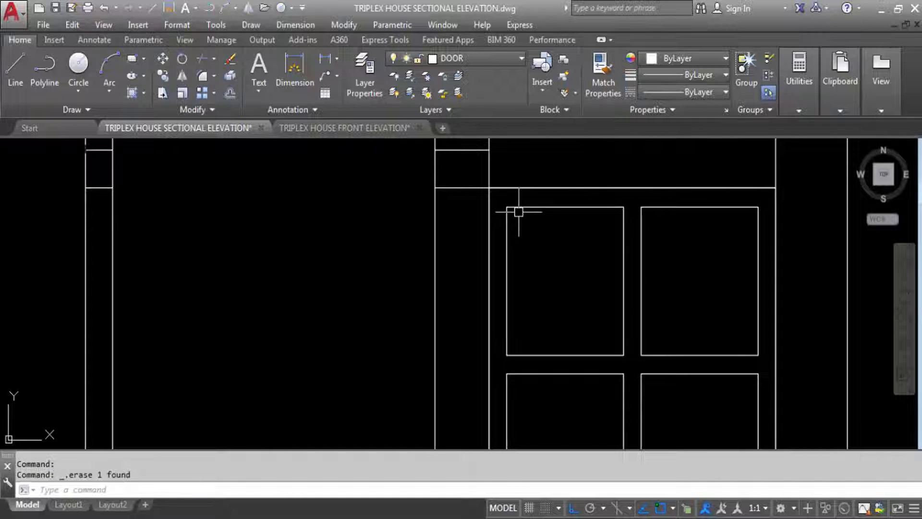
Extend the left inner frame edge of the middle panel down to the door's bottom edge.
{"action": "scroll", "coordinate": [510, 207], "scroll_direction": "down", "scroll_amount": 4}
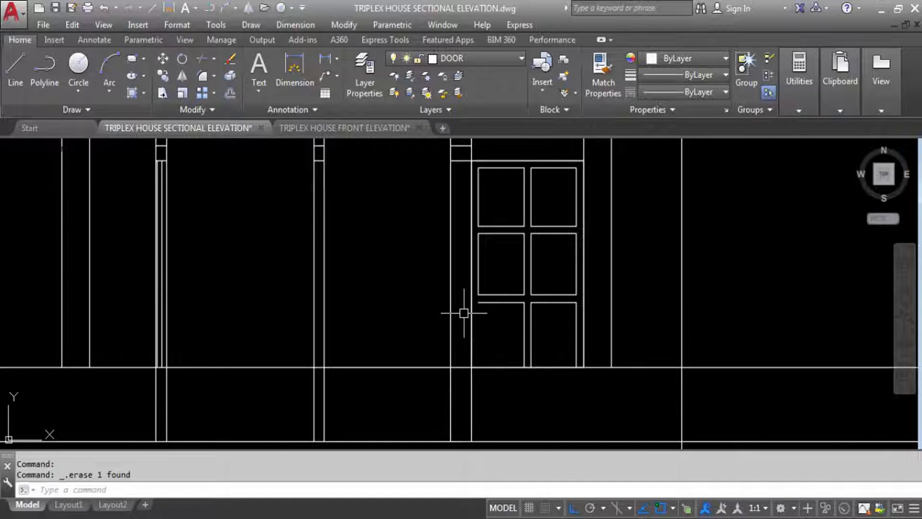
{"action": "key", "text": "Return"}
{"action": "left_click", "coordinate": [499, 363]}
{"action": "key", "text": "Return"}
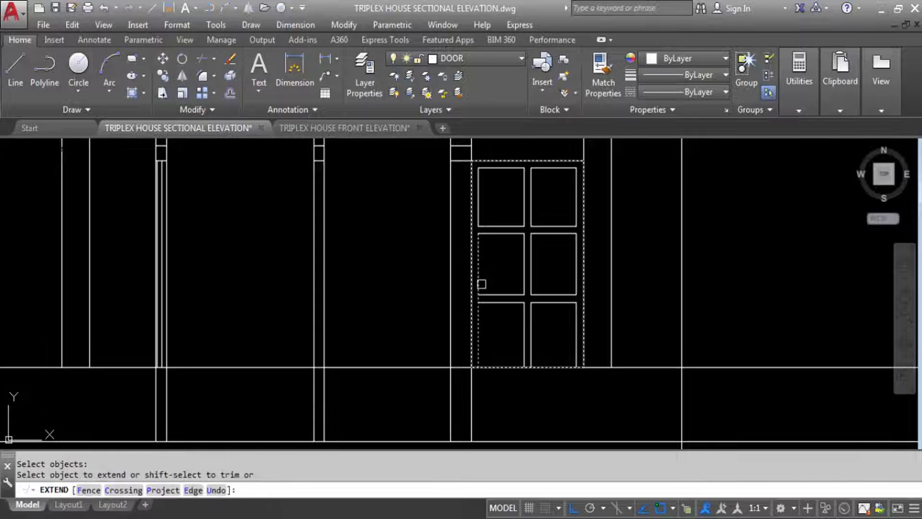
{"action": "key", "text": "Escape"}
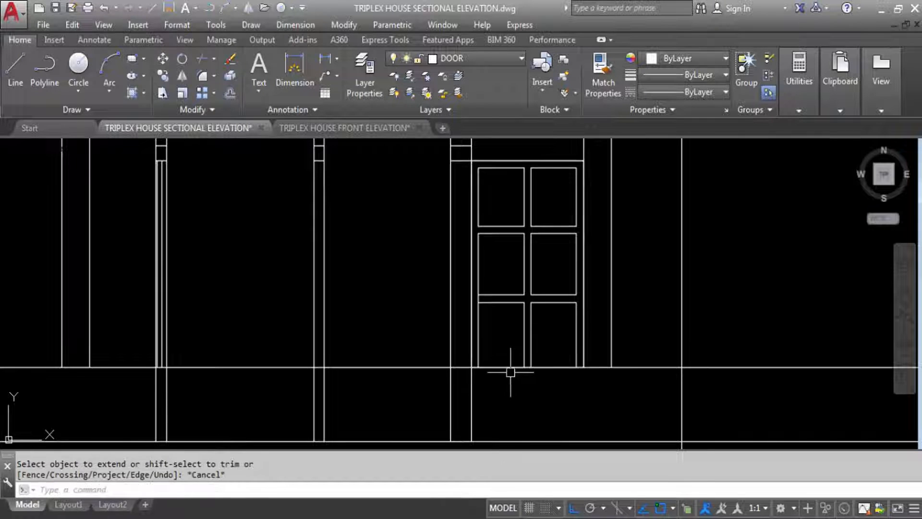
Trim the door's bottom edge beneath both lower panels and erase the short piece left between the mullion lines.
{"action": "key", "text": "Return"}
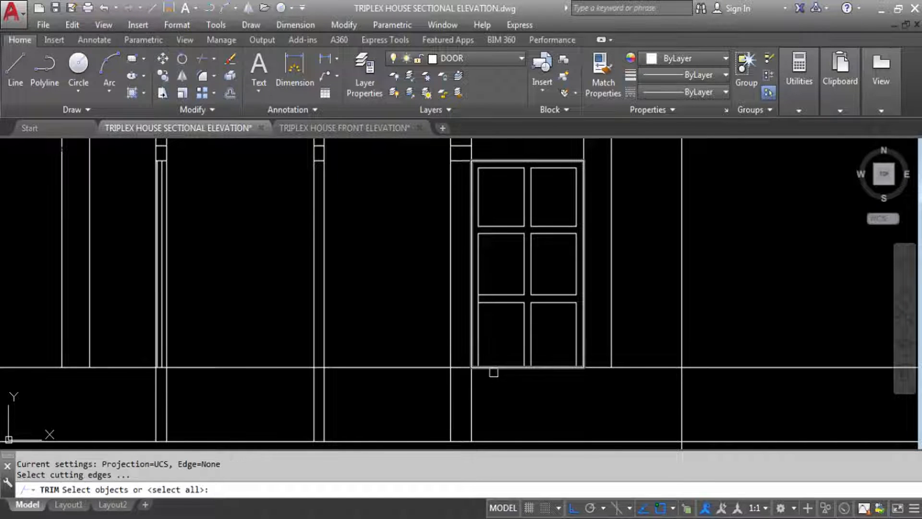
{"action": "key", "text": "Return"}
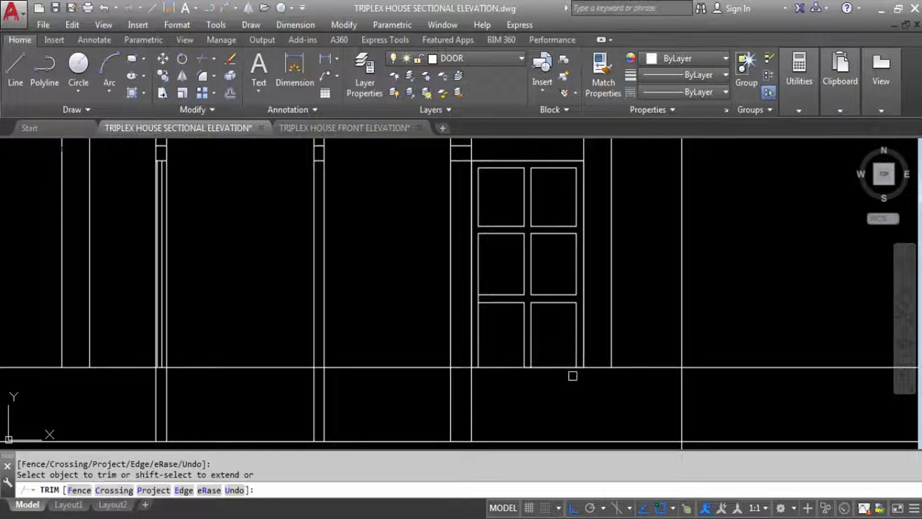
{"action": "left_click", "coordinate": [563, 368]}
{"action": "key", "text": "Escape"}
{"action": "left_click", "coordinate": [502, 350]}
{"action": "left_click", "coordinate": [550, 376]}
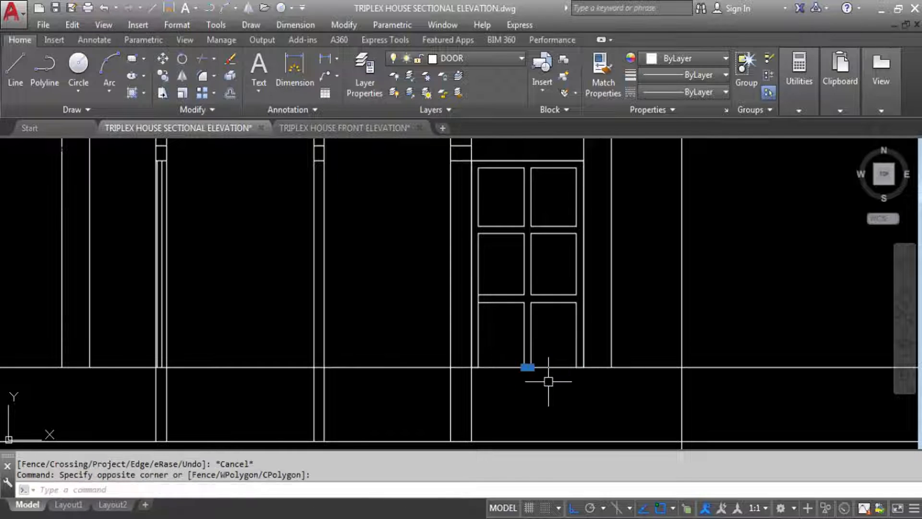
{"action": "key", "text": "Delete"}
Trim the left inner frame edge between the two lines of the lower rail.
{"action": "type", "text": "T"}
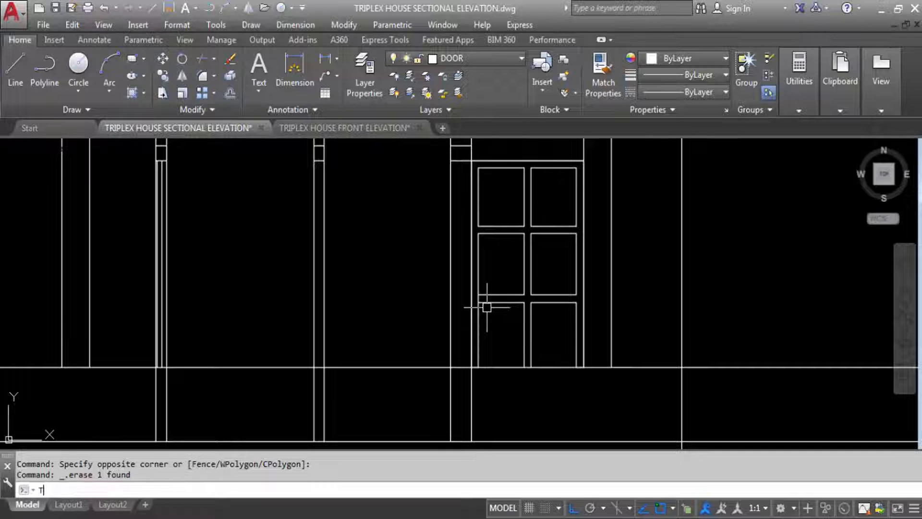
{"action": "type", "text": "R"}
{"action": "key", "text": "Return"}
{"action": "key", "text": "Return"}
{"action": "left_click", "coordinate": [485, 303]}
{"action": "scroll", "coordinate": [485, 302], "scroll_direction": "up", "scroll_amount": 4}
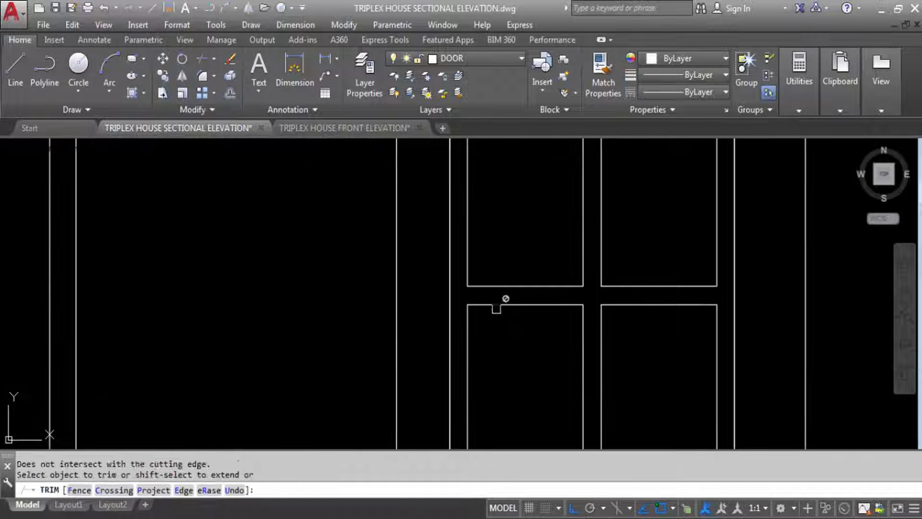
{"action": "key", "text": "Escape"}
{"action": "scroll", "coordinate": [552, 345], "scroll_direction": "down", "scroll_amount": 6}
{"action": "scroll", "coordinate": [478, 364], "scroll_direction": "up", "scroll_amount": 3}
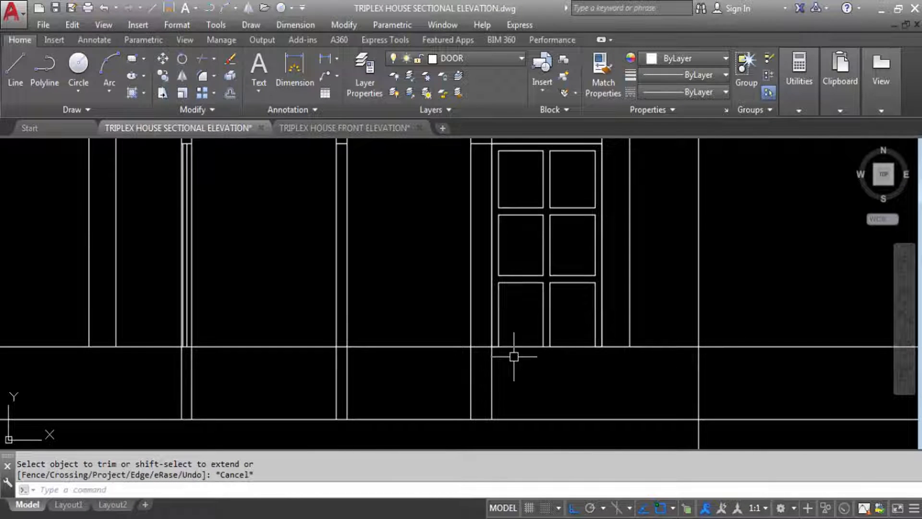
{"action": "scroll", "coordinate": [519, 305], "scroll_direction": "down", "scroll_amount": 4}
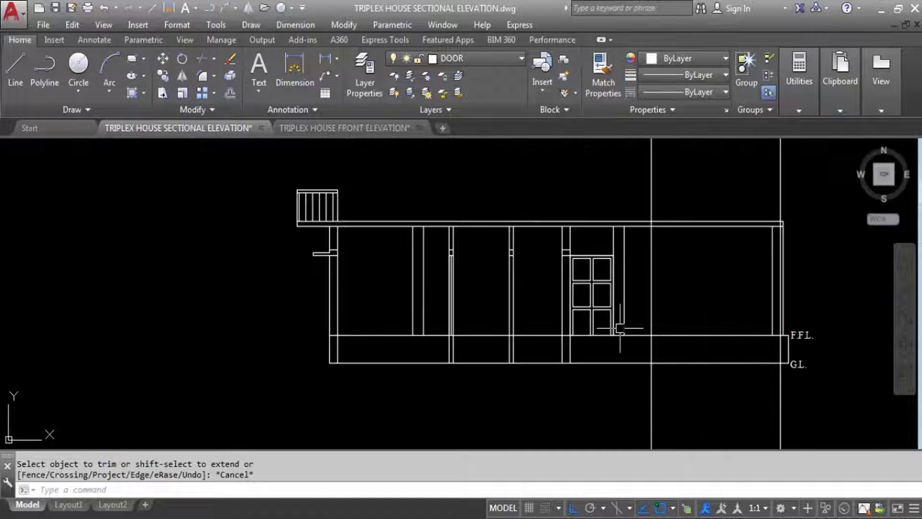
{"action": "scroll", "coordinate": [569, 250], "scroll_direction": "up", "scroll_amount": 4}
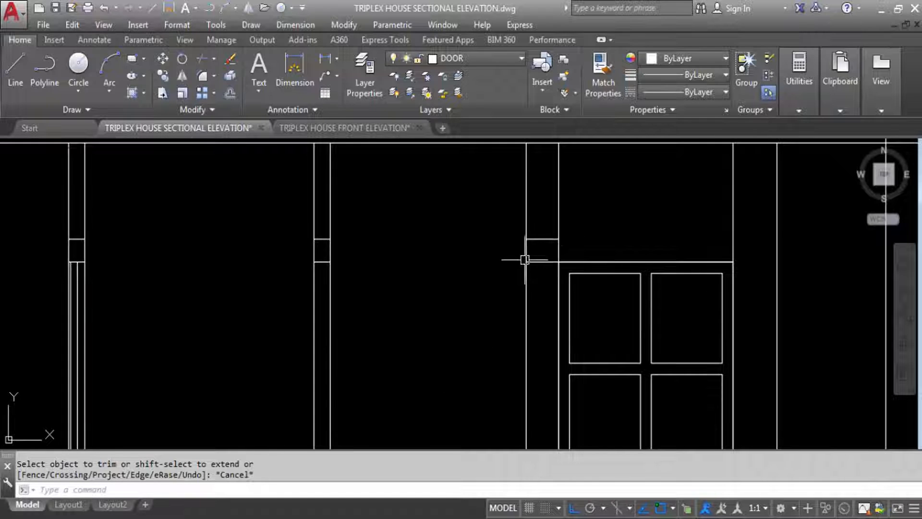
{"action": "scroll", "coordinate": [541, 255], "scroll_direction": "down", "scroll_amount": 4}
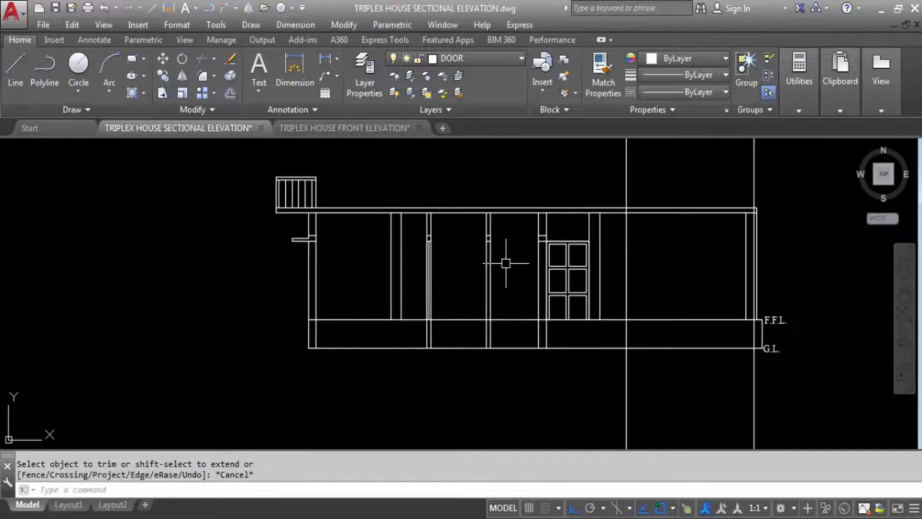
{"action": "scroll", "coordinate": [509, 263], "scroll_direction": "down", "scroll_amount": 2}
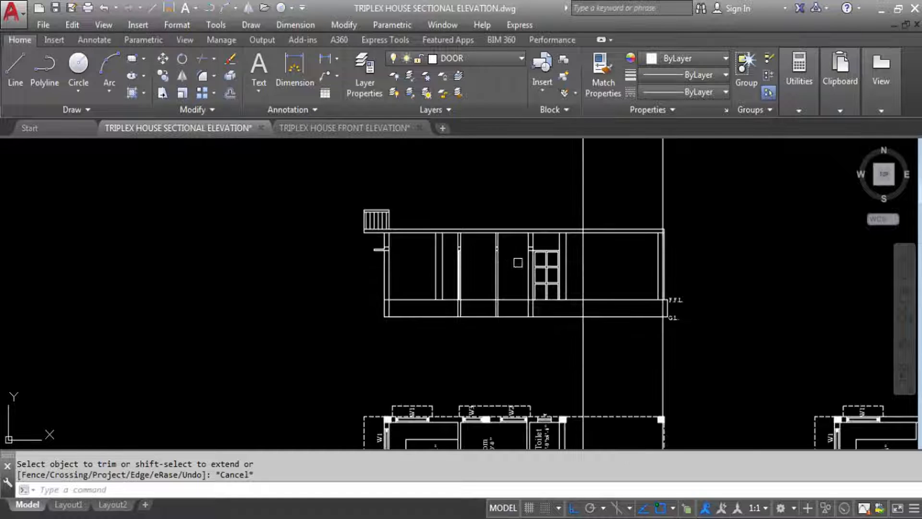
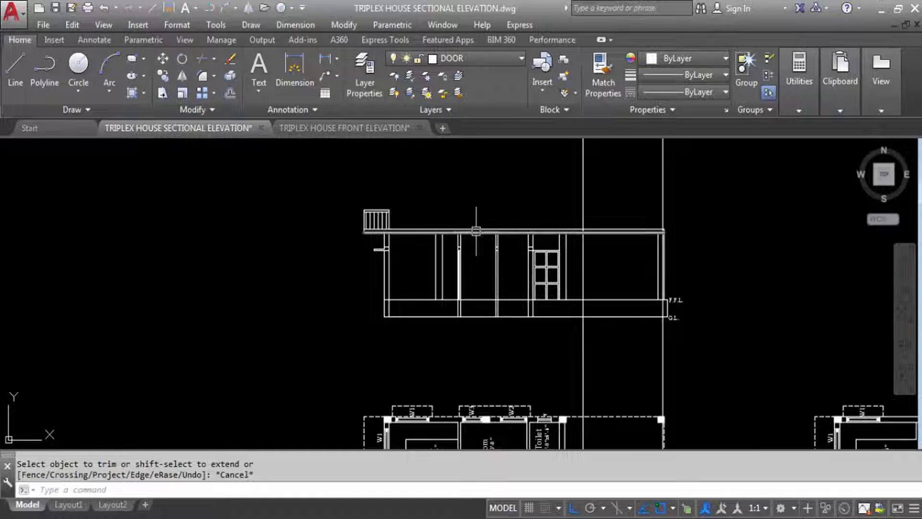
Offset the slab's top line 10 inches downward to mark the beam's underside.
{"action": "scroll", "coordinate": [447, 254], "scroll_direction": "up", "scroll_amount": 4}
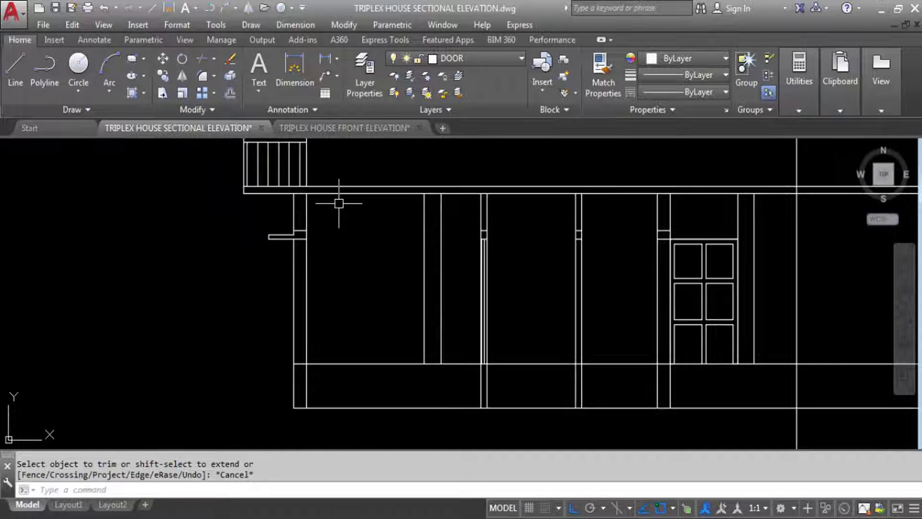
{"action": "key", "text": "Return"}
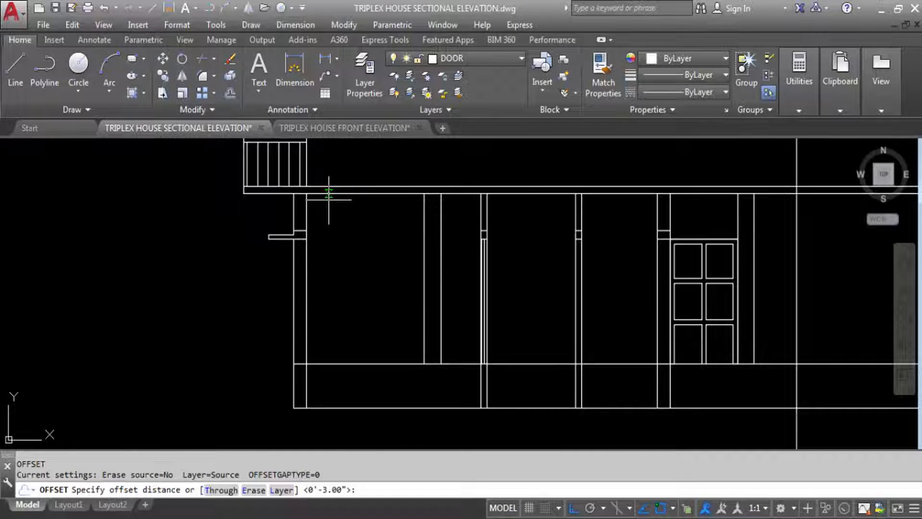
{"action": "type", "text": "10"}
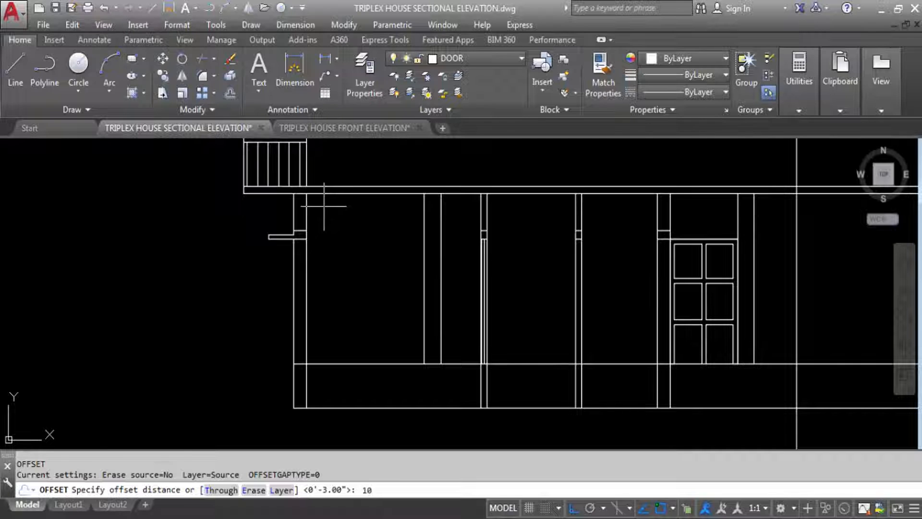
{"action": "key", "text": "Return"}
{"action": "scroll", "coordinate": [322, 178], "scroll_direction": "up", "scroll_amount": 2}
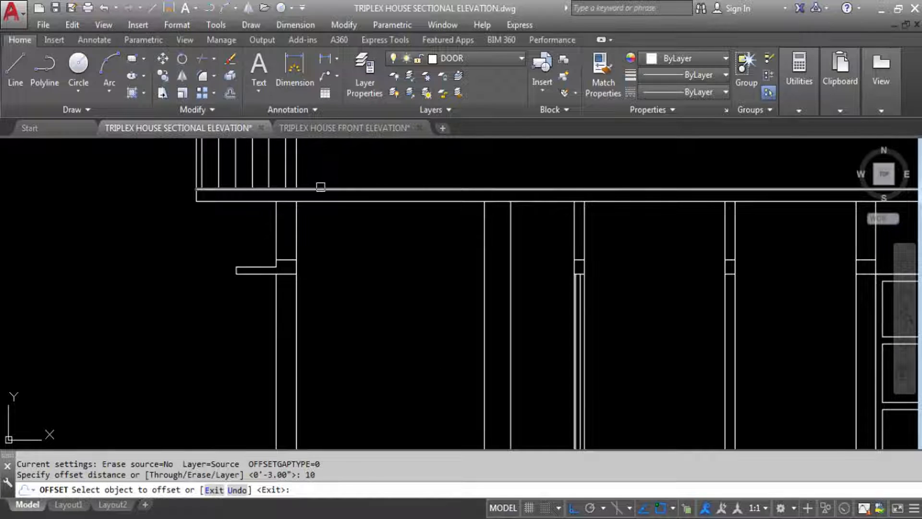
{"action": "left_click", "coordinate": [321, 187]}
{"action": "left_click", "coordinate": [347, 250]}
{"action": "key", "text": "Escape"}
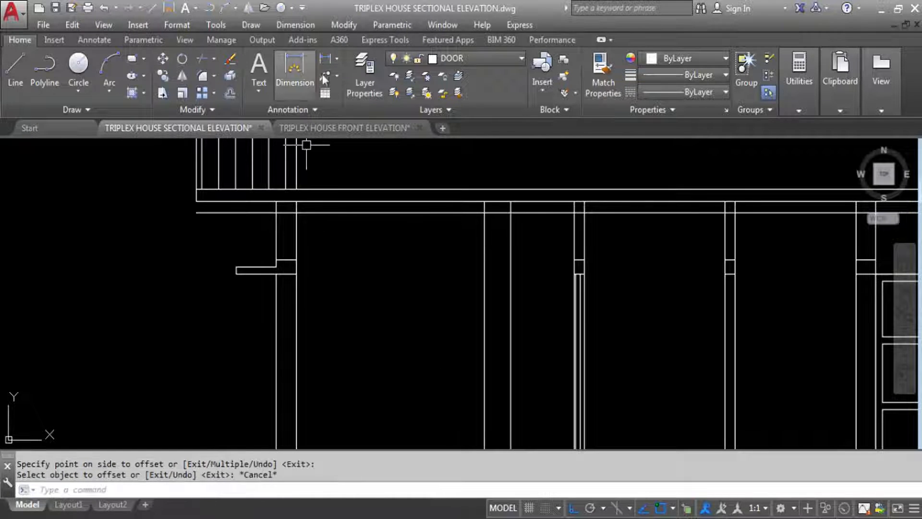
Measure the vertical depth below the slab's top line with a linear dimension, without placing it.
{"action": "left_click", "coordinate": [325, 58]}
{"action": "scroll", "coordinate": [297, 201], "scroll_direction": "up", "scroll_amount": 2}
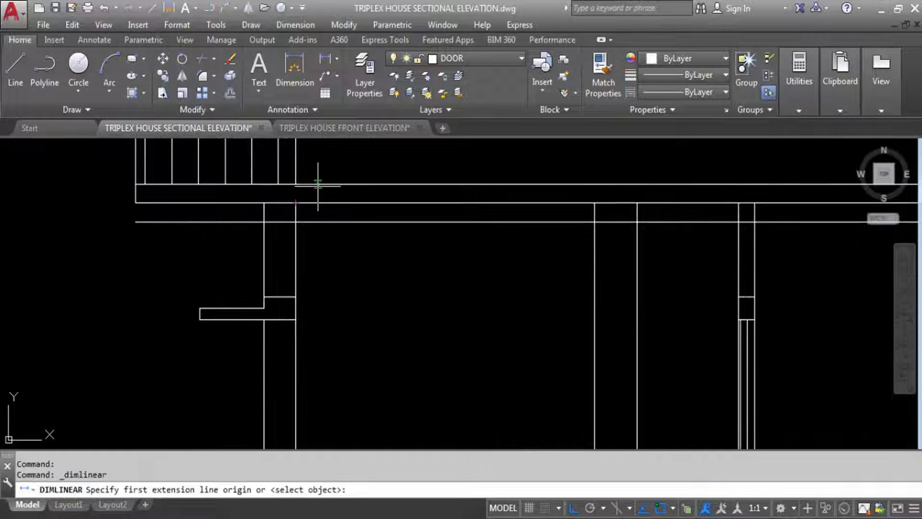
{"action": "left_click", "coordinate": [319, 185]}
{"action": "left_click", "coordinate": [319, 203]}
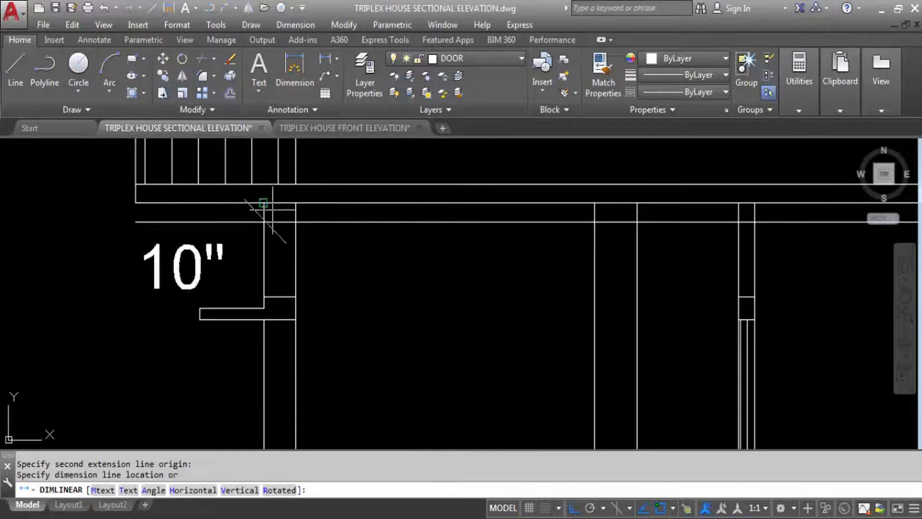
{"action": "key", "text": "Escape"}
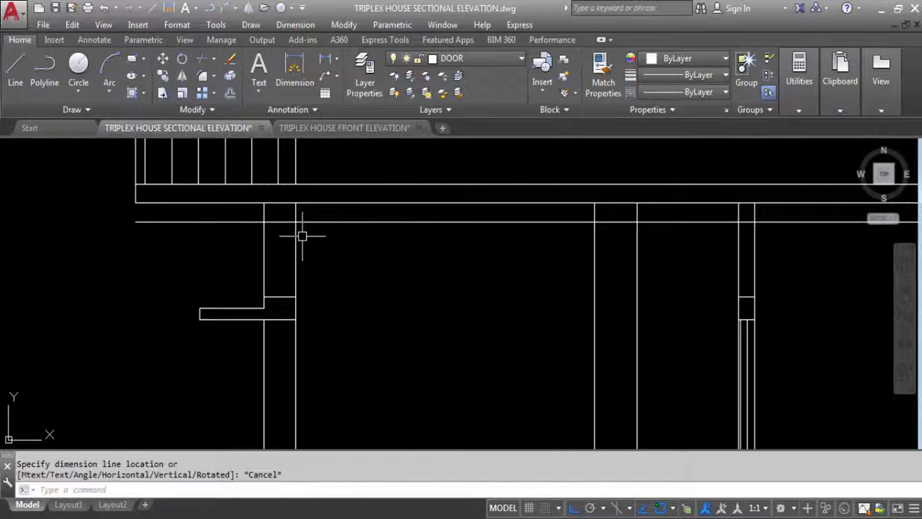
Trim the beam underside line outside the left outer wall and up to the first column, and the slab underside above that wall.
{"action": "scroll", "coordinate": [284, 205], "scroll_direction": "down", "scroll_amount": 4}
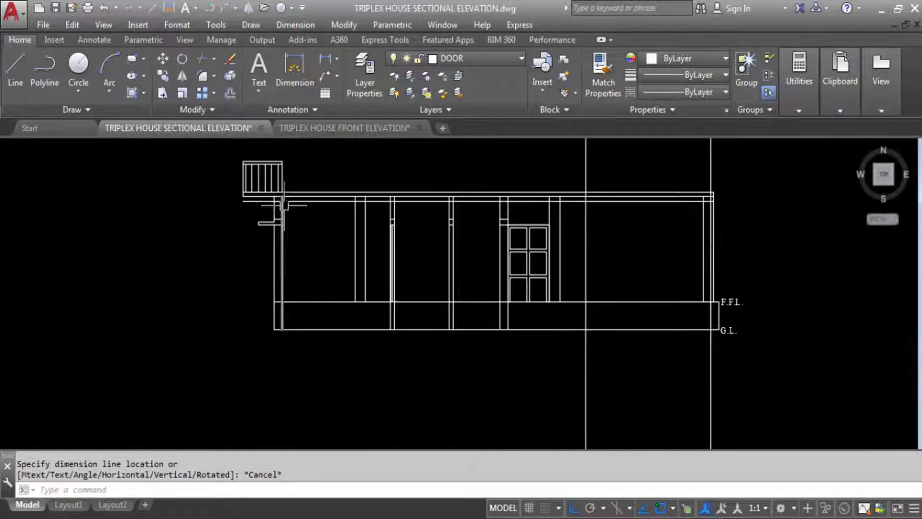
{"action": "scroll", "coordinate": [276, 289], "scroll_direction": "down", "scroll_amount": 5}
{"action": "scroll", "coordinate": [269, 306], "scroll_direction": "up", "scroll_amount": 5}
{"action": "scroll", "coordinate": [269, 306], "scroll_direction": "down", "scroll_amount": 2}
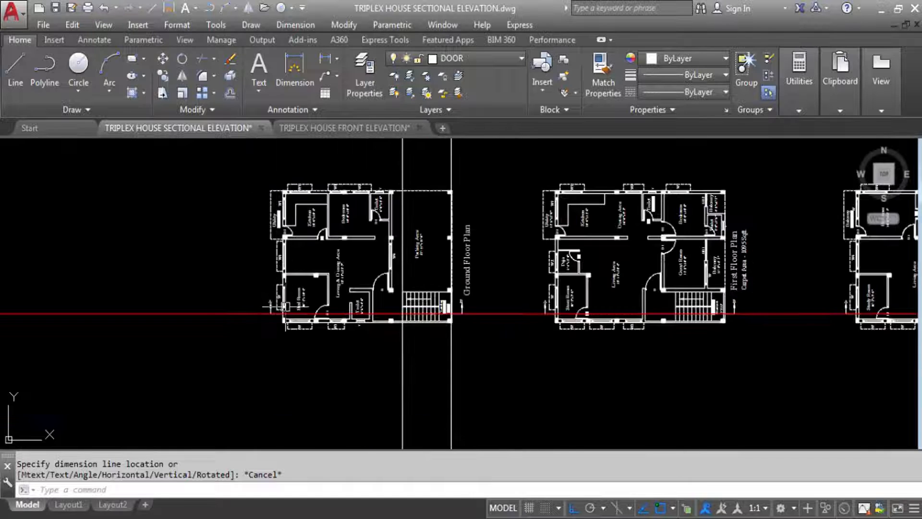
{"action": "scroll", "coordinate": [257, 307], "scroll_direction": "up", "scroll_amount": 4}
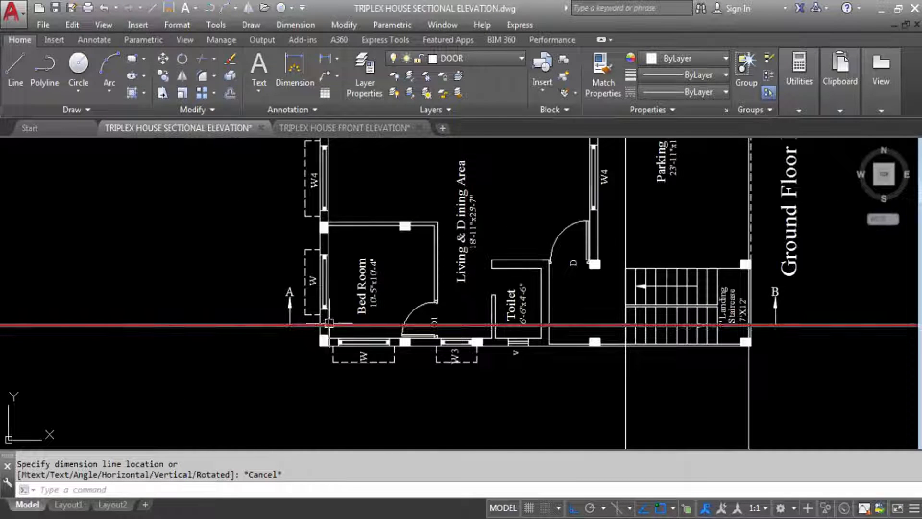
{"action": "scroll", "coordinate": [325, 341], "scroll_direction": "down", "scroll_amount": 5}
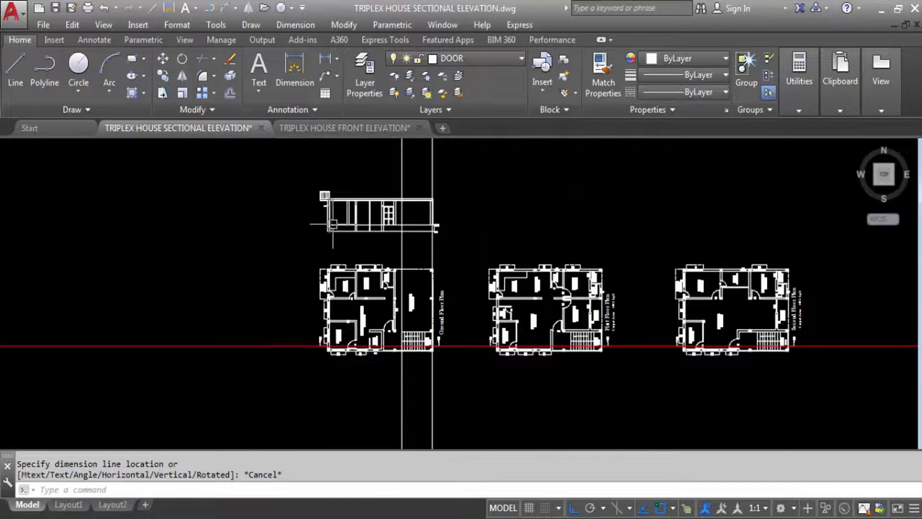
{"action": "scroll", "coordinate": [317, 234], "scroll_direction": "up", "scroll_amount": 8}
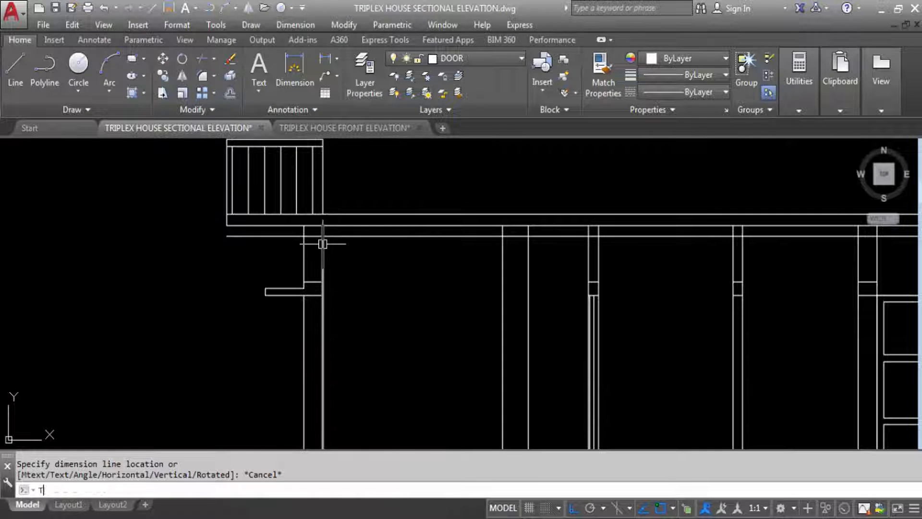
{"action": "type", "text": "R"}
{"action": "key", "text": "Return"}
{"action": "key", "text": "Return"}
{"action": "left_click", "coordinate": [279, 236]}
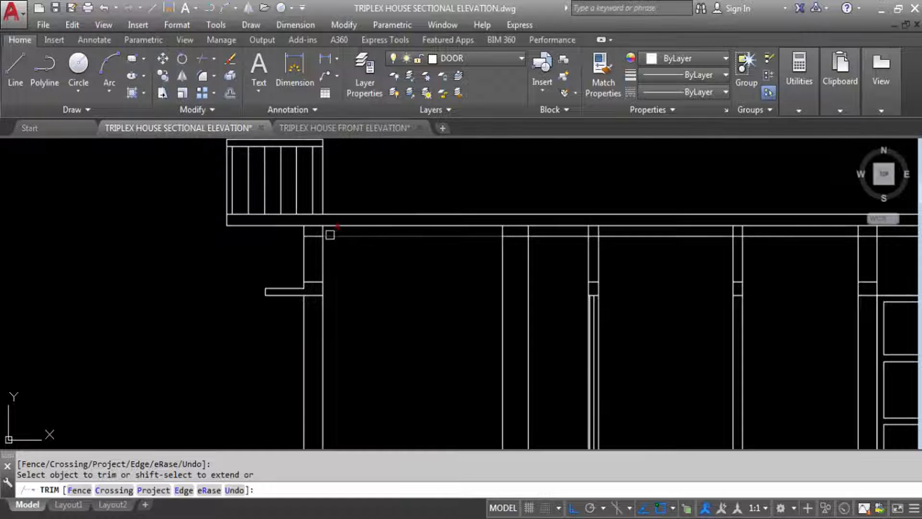
{"action": "scroll", "coordinate": [314, 224], "scroll_direction": "up", "scroll_amount": 2}
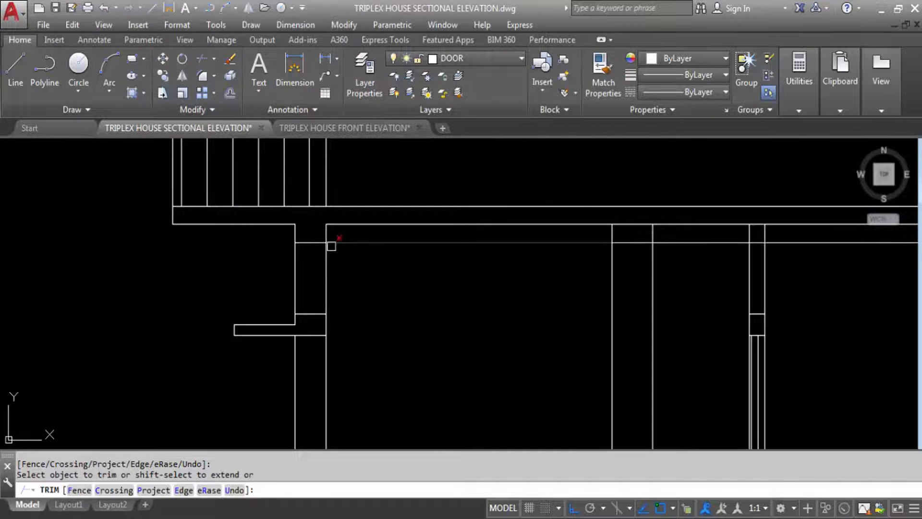
{"action": "scroll", "coordinate": [350, 241], "scroll_direction": "down", "scroll_amount": 2}
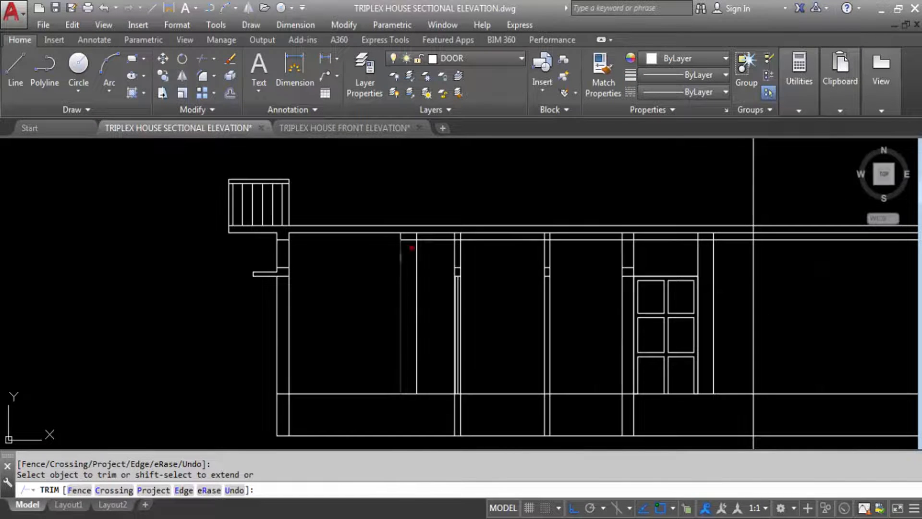
Examine the bedroom walls and columns near section line A-B on the ground-floor plan to locate the next beam.
{"action": "scroll", "coordinate": [412, 240], "scroll_direction": "up", "scroll_amount": 3}
{"action": "scroll", "coordinate": [409, 239], "scroll_direction": "down", "scroll_amount": 3}
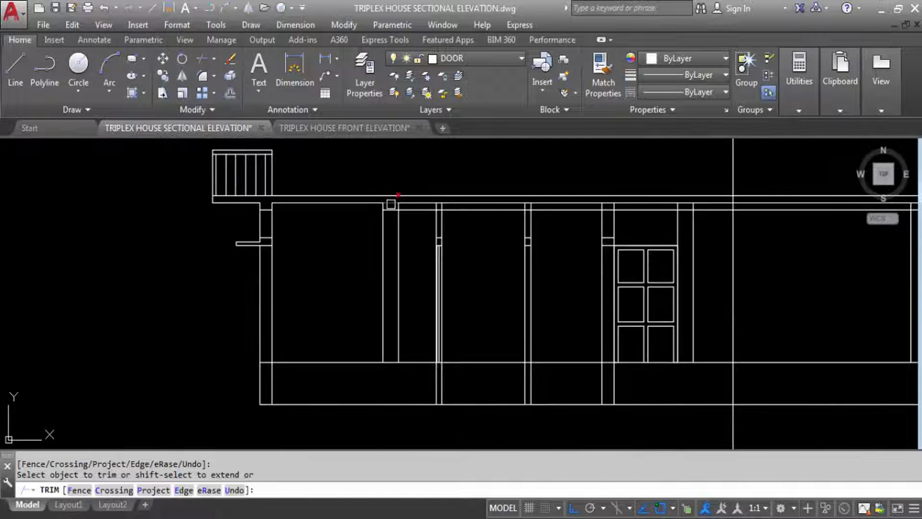
{"action": "scroll", "coordinate": [393, 199], "scroll_direction": "up", "scroll_amount": 3}
{"action": "scroll", "coordinate": [377, 181], "scroll_direction": "down", "scroll_amount": 5}
{"action": "scroll", "coordinate": [378, 181], "scroll_direction": "down", "scroll_amount": 5}
{"action": "left_click", "coordinate": [353, 367]}
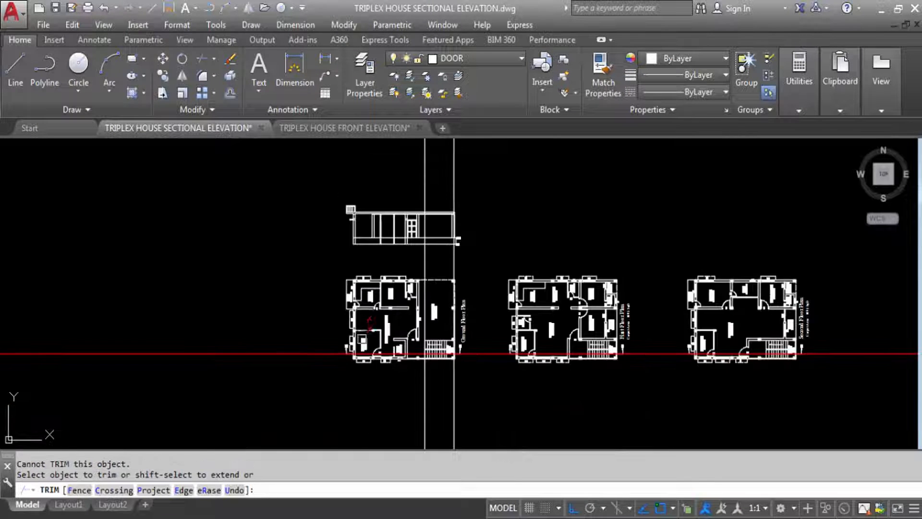
{"action": "scroll", "coordinate": [354, 367], "scroll_direction": "up", "scroll_amount": 6}
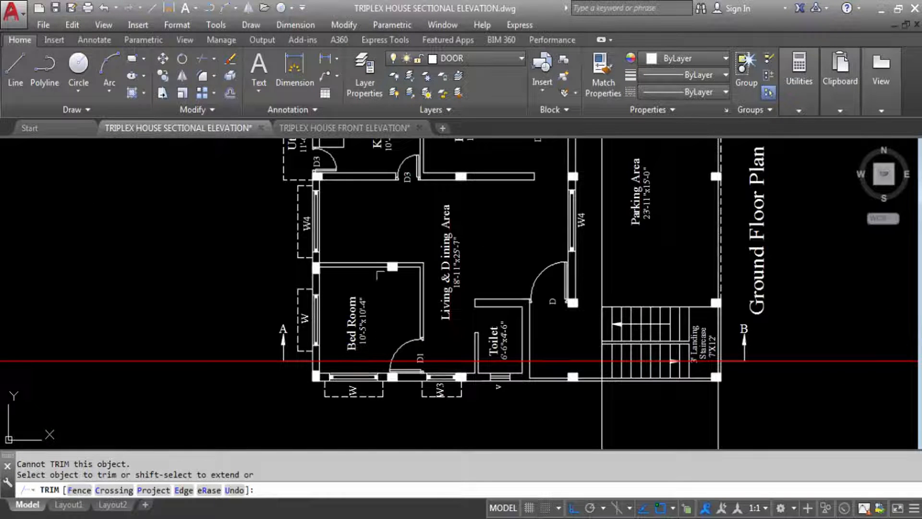
{"action": "left_click", "coordinate": [386, 367]}
{"action": "scroll", "coordinate": [401, 387], "scroll_direction": "down", "scroll_amount": 4}
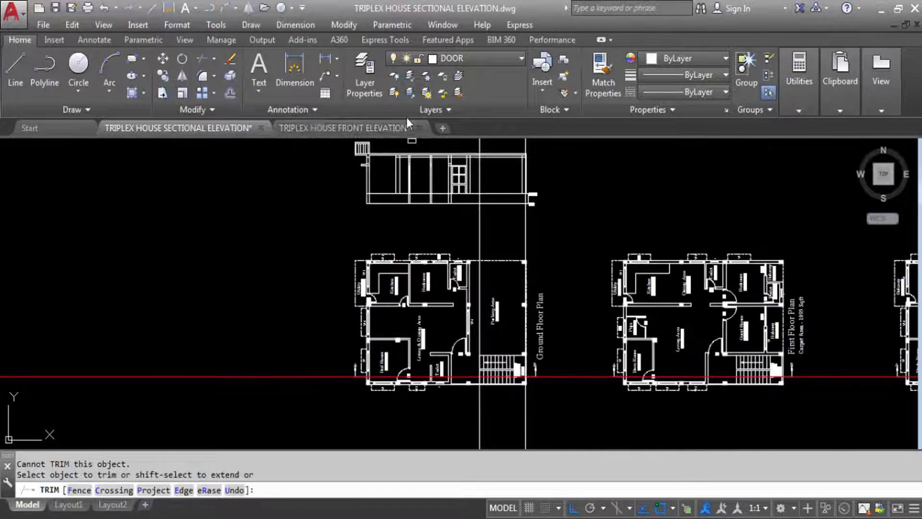
{"action": "scroll", "coordinate": [411, 150], "scroll_direction": "up", "scroll_amount": 6}
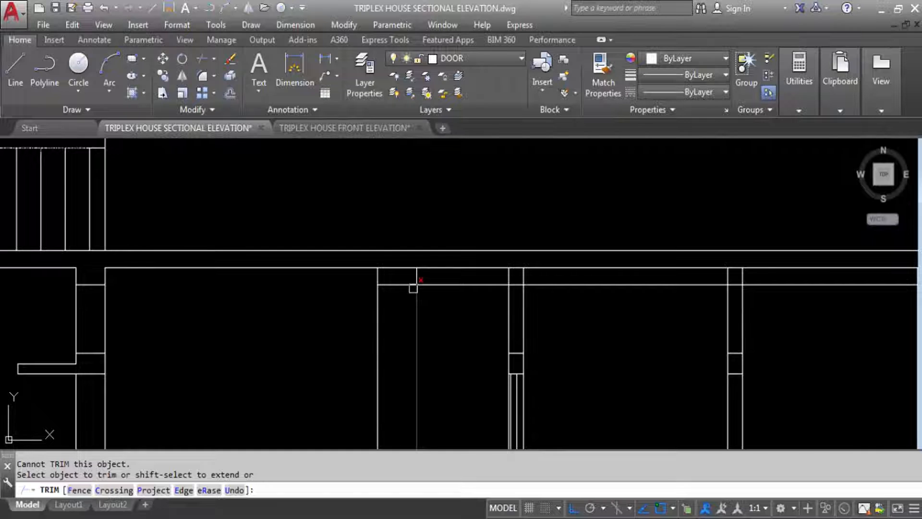
{"action": "key", "text": "Escape"}
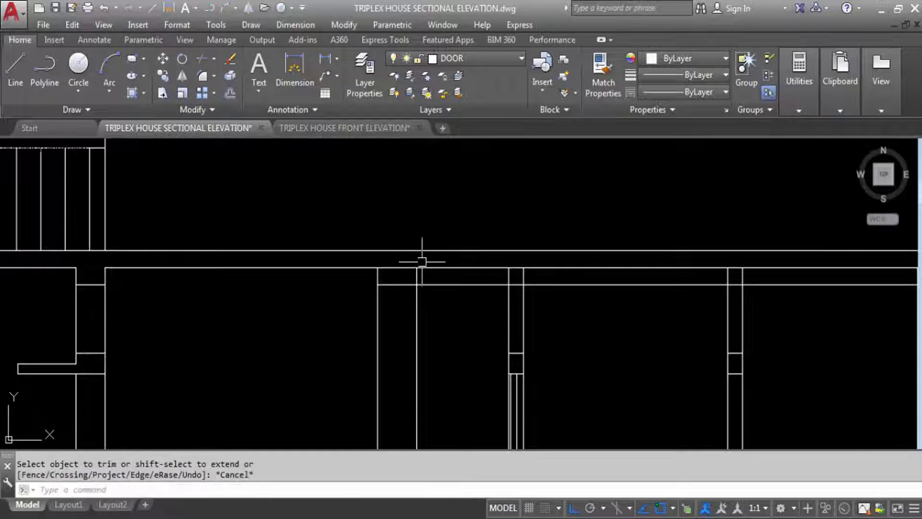
Measure the width of the beam over the left outer wall with a linear dimension, without placing it.
{"action": "left_click", "coordinate": [325, 58]}
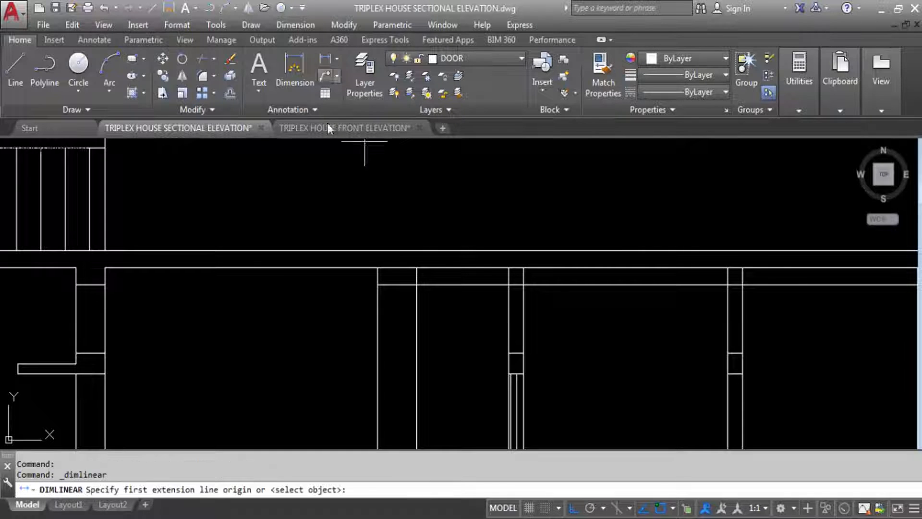
{"action": "left_click", "coordinate": [76, 284]}
{"action": "left_click", "coordinate": [105, 285]}
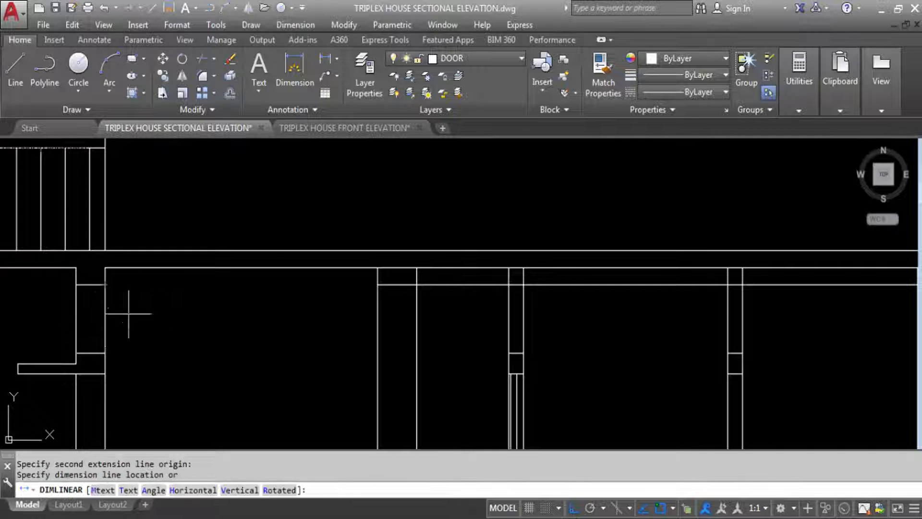
{"action": "key", "text": "Escape"}
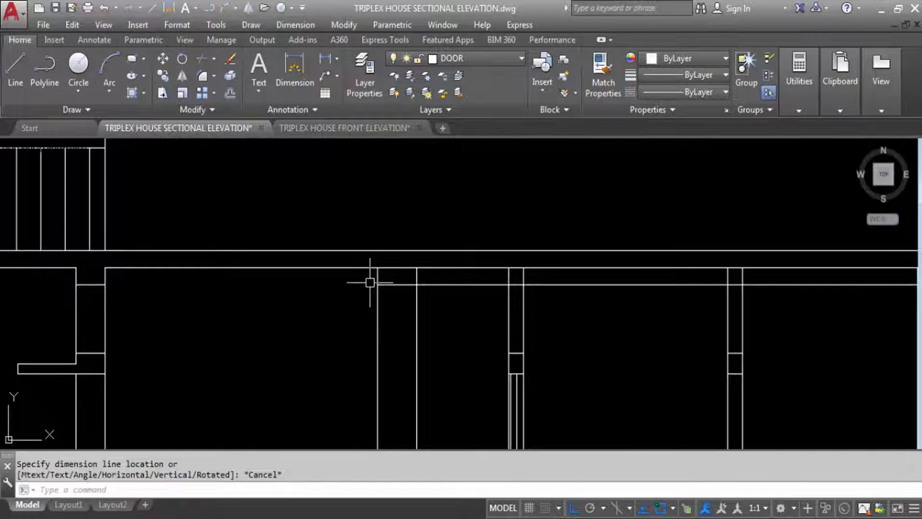
Offset the first inner column's left line 9 inches to the right to mark the beam width.
{"action": "key", "text": "Return"}
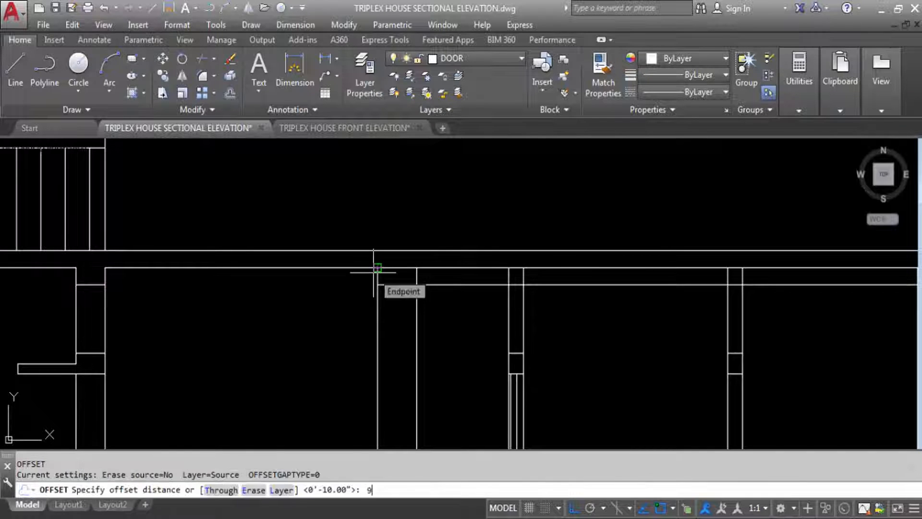
{"action": "type", "text": "9"}
{"action": "key", "text": "Return"}
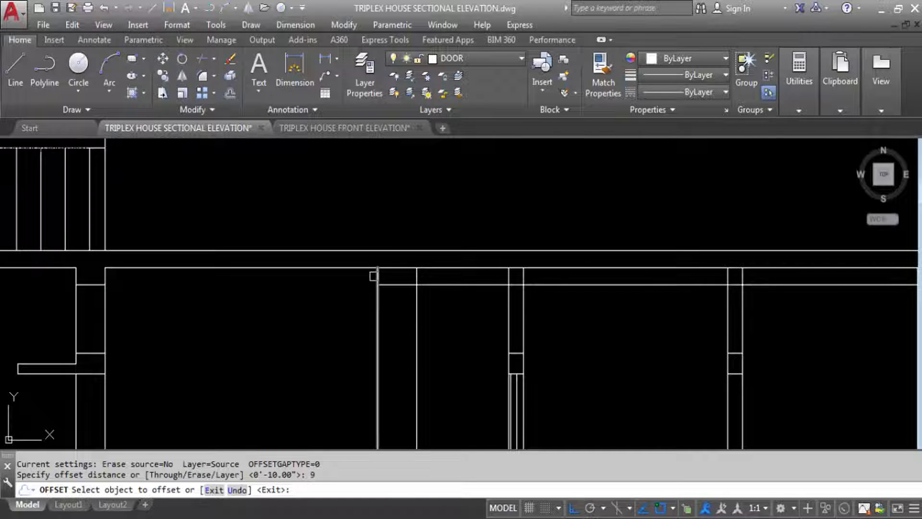
{"action": "left_click", "coordinate": [377, 277]}
{"action": "left_click", "coordinate": [468, 311]}
{"action": "key", "text": "Escape"}
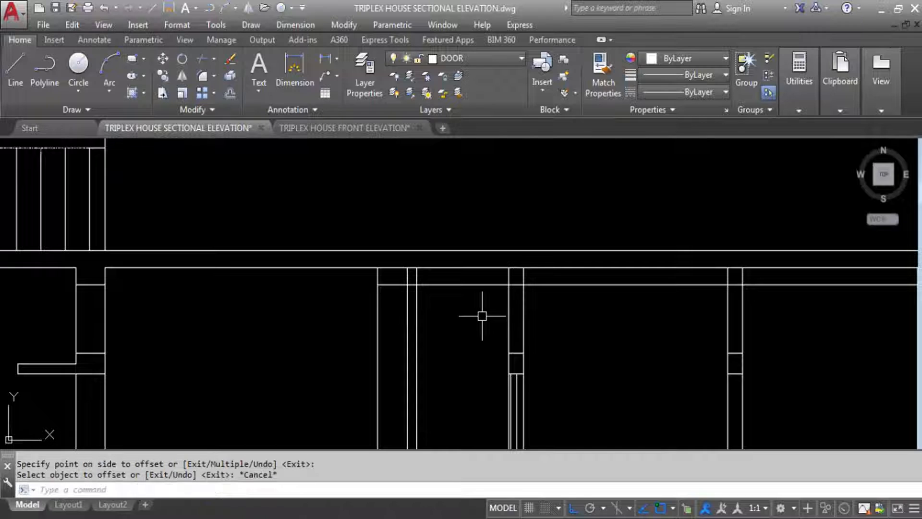
Trim the offset line below the beam underside and the underside segment between it and the column's right line.
{"action": "type", "text": "TR"}
{"action": "key", "text": "Return"}
{"action": "key", "text": "Return"}
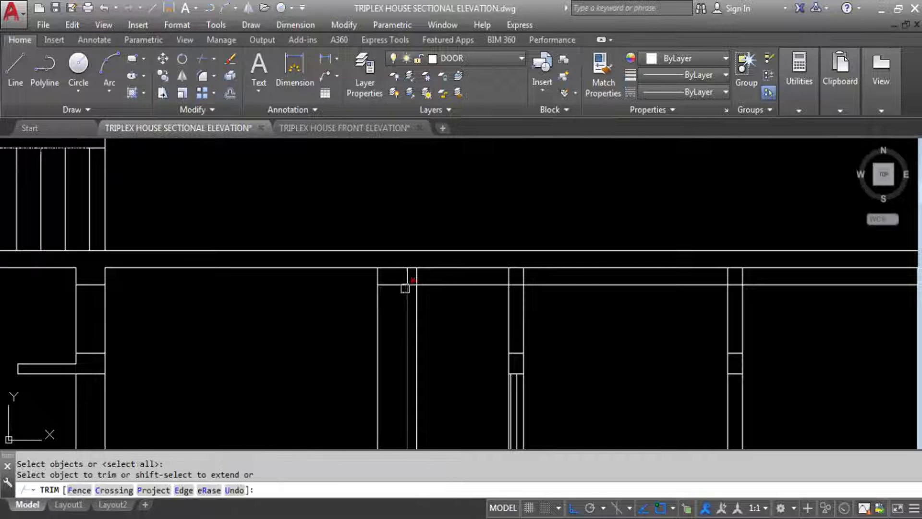
{"action": "scroll", "coordinate": [406, 280], "scroll_direction": "up", "scroll_amount": 3}
{"action": "left_click", "coordinate": [403, 281]}
{"action": "scroll", "coordinate": [482, 270], "scroll_direction": "down", "scroll_amount": 5}
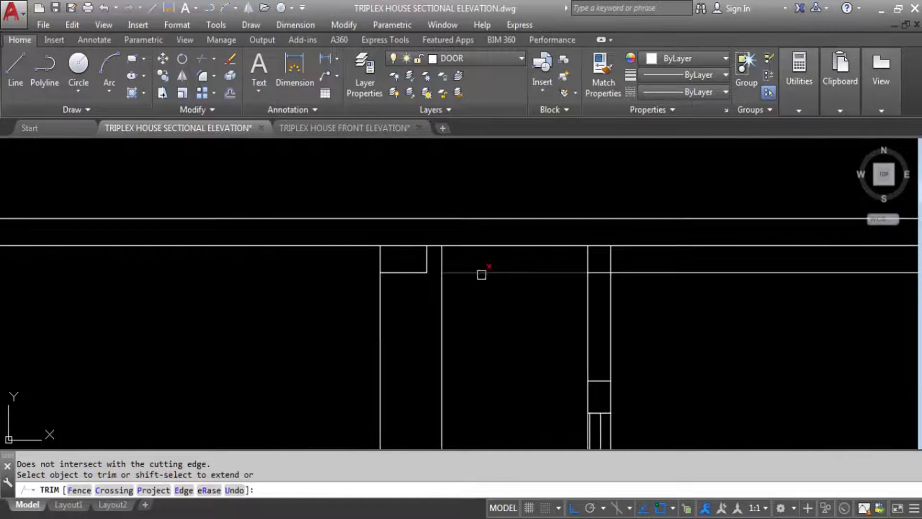
{"action": "key", "text": "Escape"}
Trim the slab underside above the first inner column's beam so the beam joins the slab.
{"action": "scroll", "coordinate": [417, 221], "scroll_direction": "up", "scroll_amount": 3}
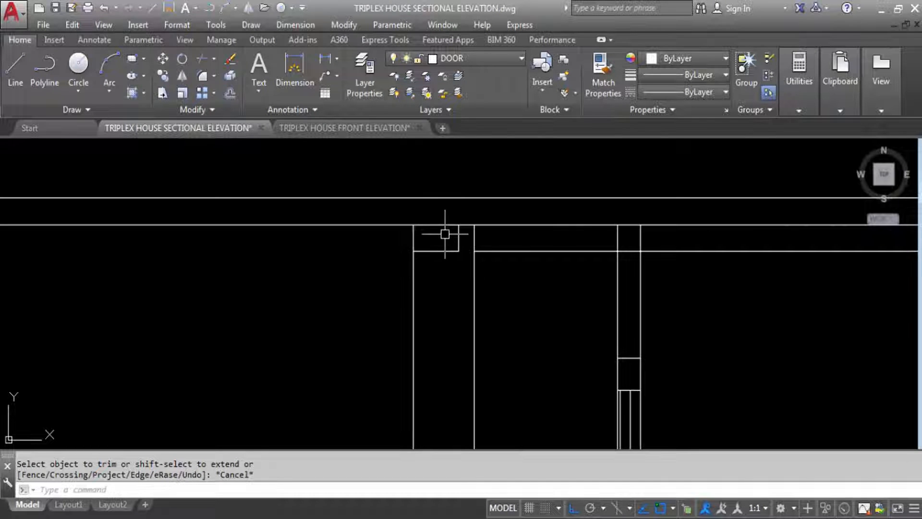
{"action": "type", "text": "TR"}
{"action": "key", "text": "Return"}
{"action": "key", "text": "Return"}
{"action": "left_click_drag", "start_coordinate": [443, 233], "coordinate": [435, 218]}
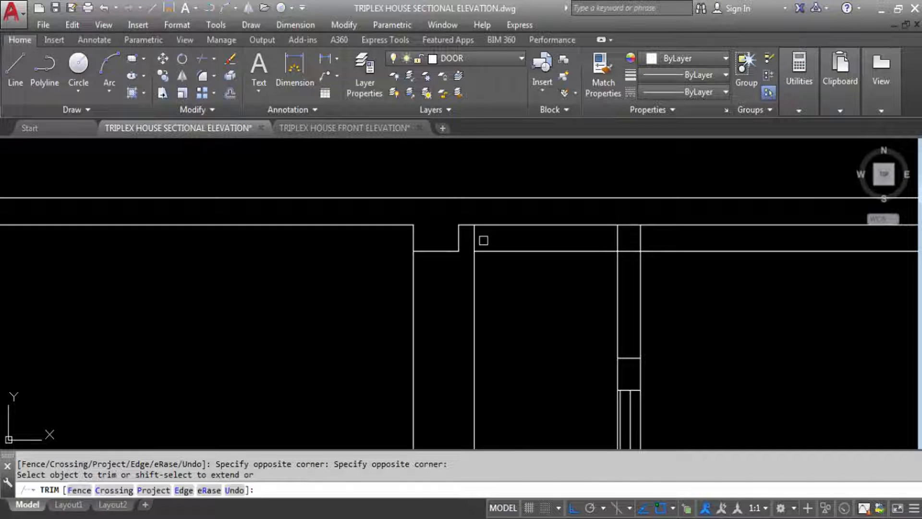
{"action": "key", "text": "Escape"}
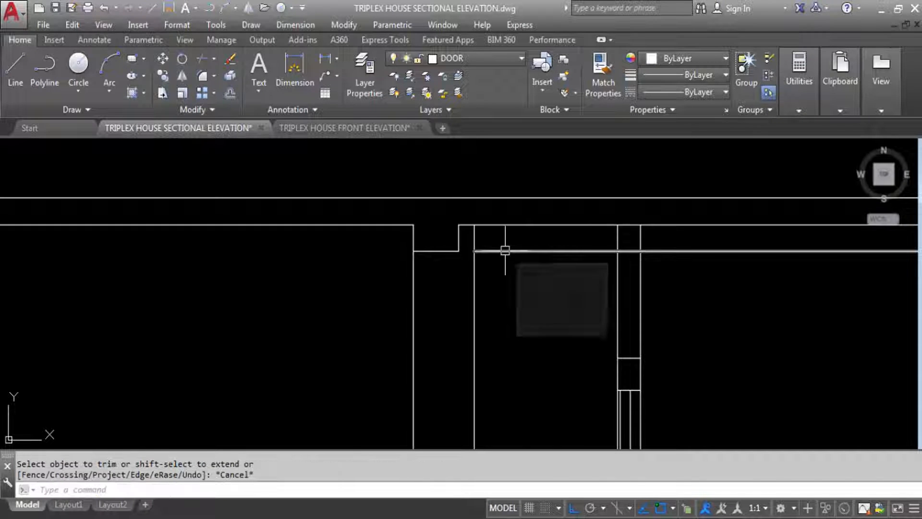
Trim the beam underside line between the first inner column and the adjacent door wall.
{"action": "type", "text": "TR"}
{"action": "key", "text": "Return"}
{"action": "key", "text": "Return"}
{"action": "key", "text": "Escape"}
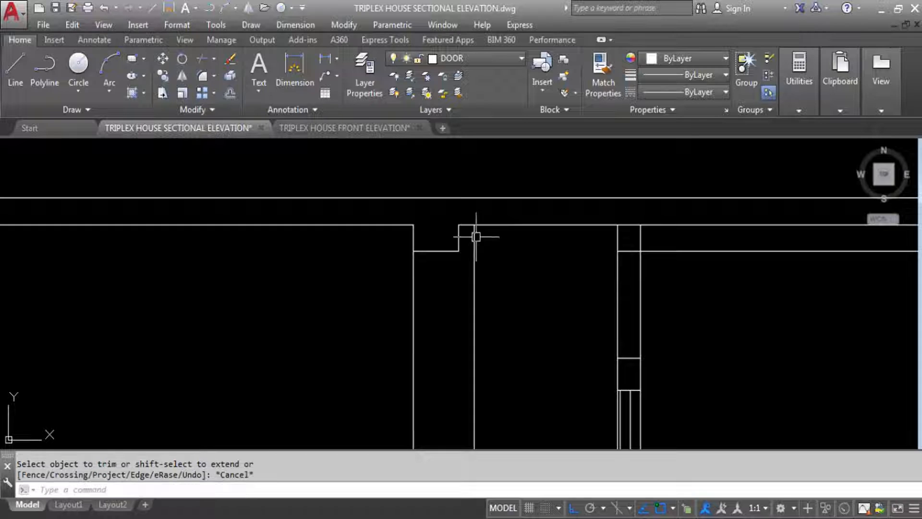
Compare the beam positions in the section with the bedroom, living area and toilet walls on the ground-floor plan.
{"action": "scroll", "coordinate": [422, 218], "scroll_direction": "down", "scroll_amount": 4}
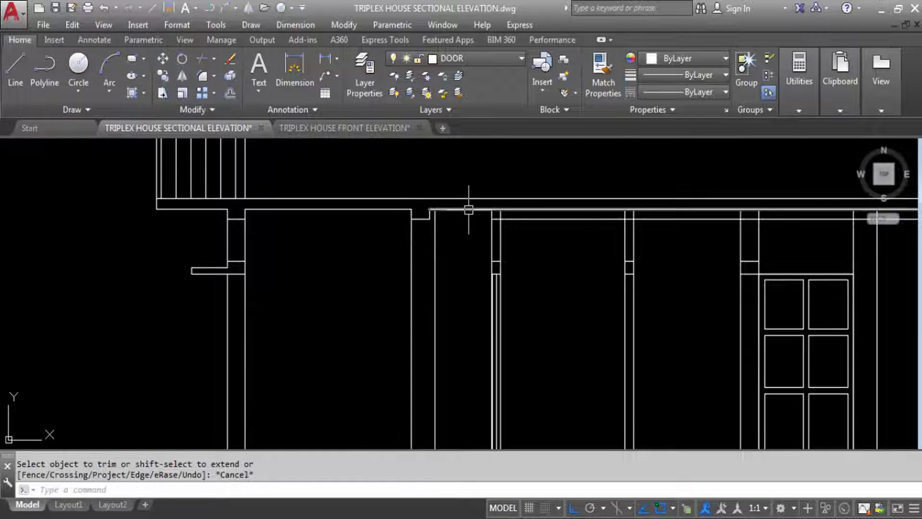
{"action": "scroll", "coordinate": [432, 236], "scroll_direction": "down", "scroll_amount": 4}
{"action": "scroll", "coordinate": [418, 218], "scroll_direction": "up", "scroll_amount": 2}
{"action": "scroll", "coordinate": [413, 201], "scroll_direction": "up", "scroll_amount": 3}
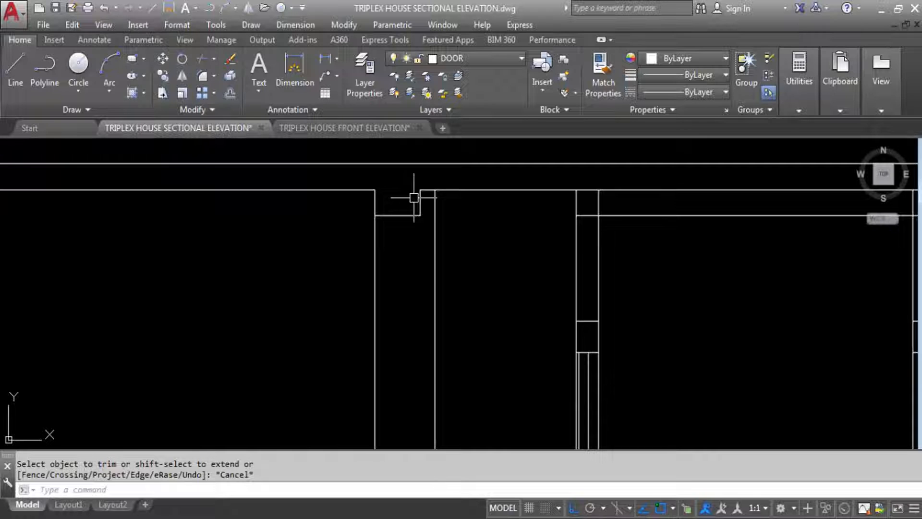
{"action": "scroll", "coordinate": [445, 211], "scroll_direction": "down", "scroll_amount": 6}
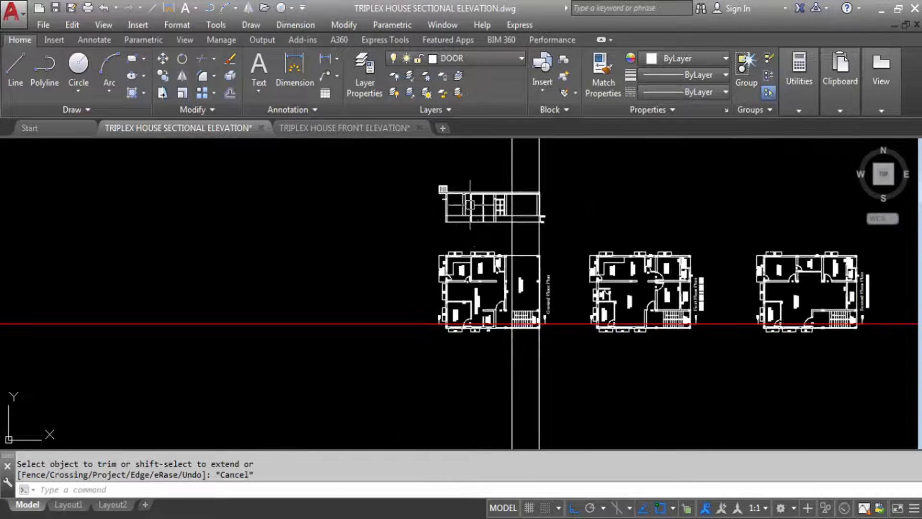
{"action": "scroll", "coordinate": [469, 328], "scroll_direction": "up", "scroll_amount": 6}
{"action": "scroll", "coordinate": [480, 319], "scroll_direction": "down", "scroll_amount": 2}
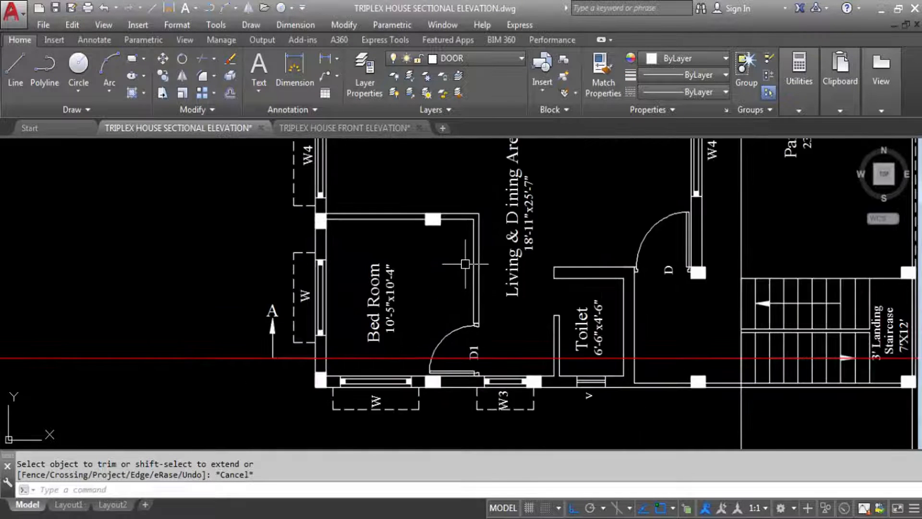
{"action": "scroll", "coordinate": [450, 282], "scroll_direction": "down", "scroll_amount": 3}
{"action": "scroll", "coordinate": [442, 250], "scroll_direction": "up", "scroll_amount": 3}
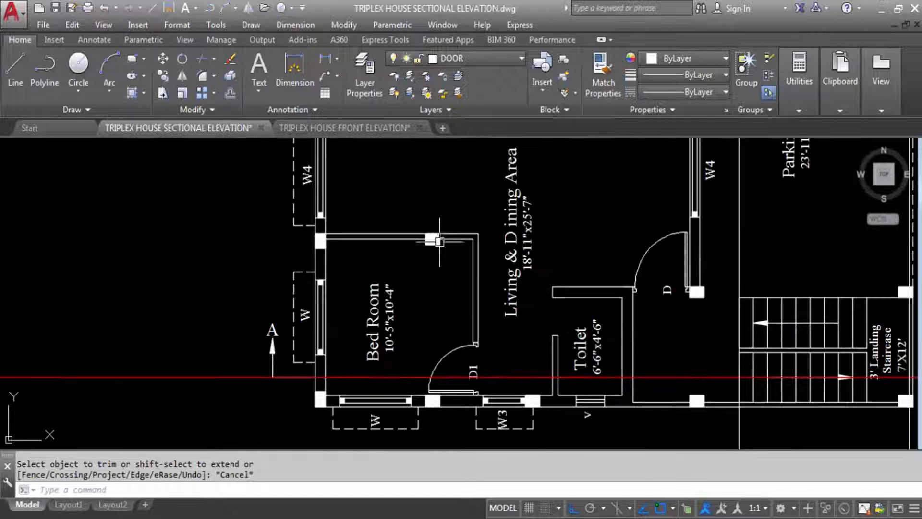
{"action": "scroll", "coordinate": [410, 365], "scroll_direction": "down", "scroll_amount": 3}
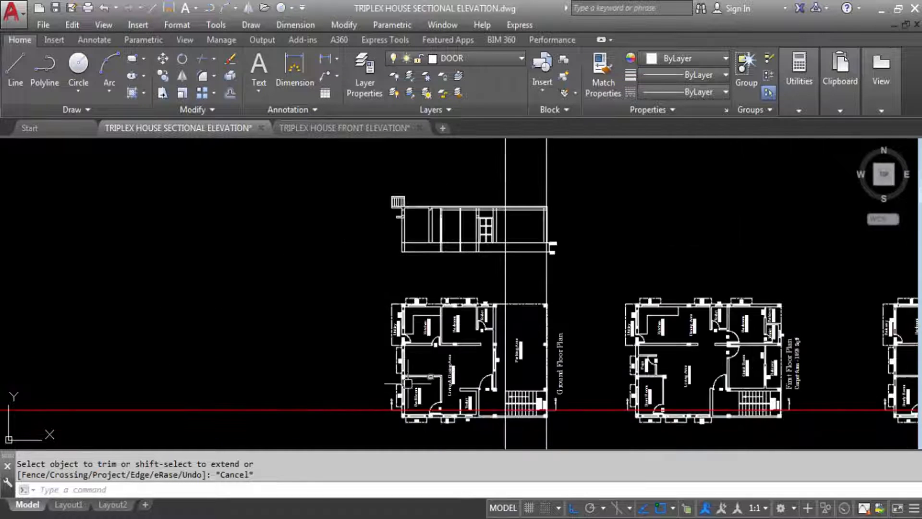
{"action": "scroll", "coordinate": [396, 398], "scroll_direction": "up", "scroll_amount": 4}
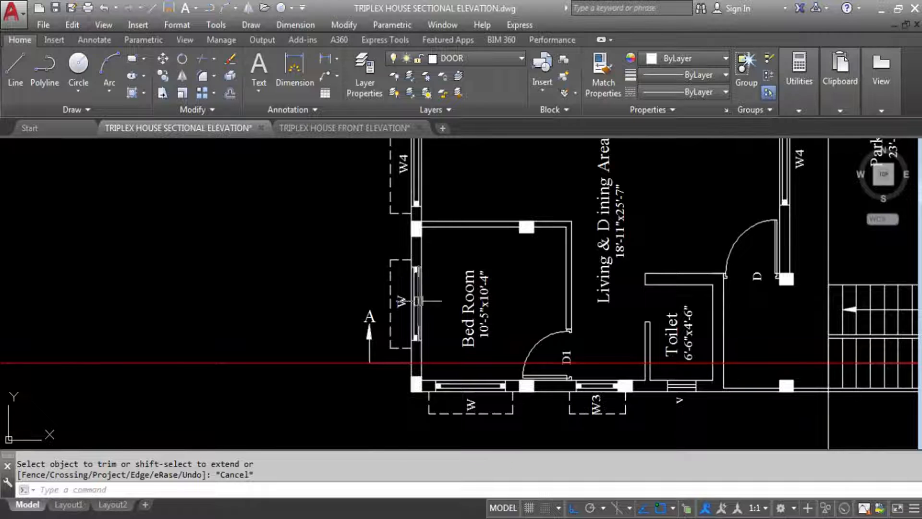
{"action": "scroll", "coordinate": [487, 379], "scroll_direction": "down", "scroll_amount": 3}
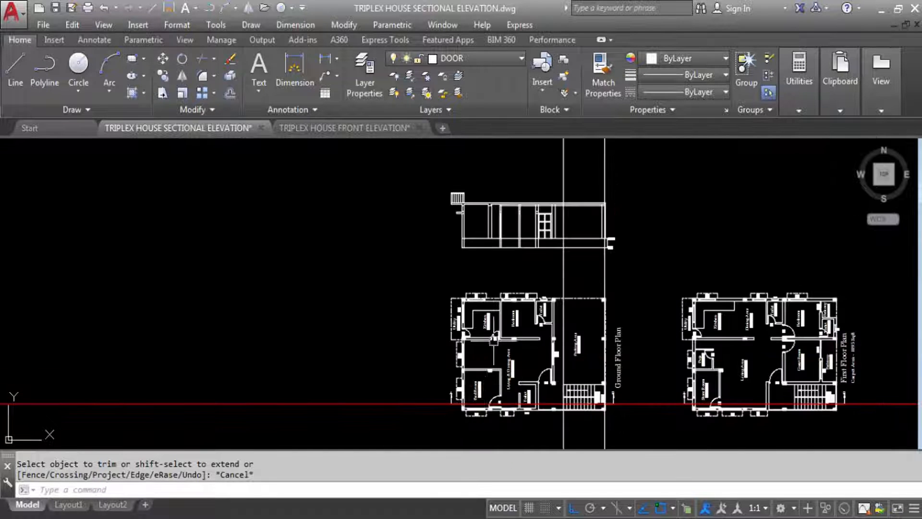
{"action": "scroll", "coordinate": [463, 235], "scroll_direction": "up", "scroll_amount": 4}
{"action": "scroll", "coordinate": [463, 236], "scroll_direction": "down", "scroll_amount": 4}
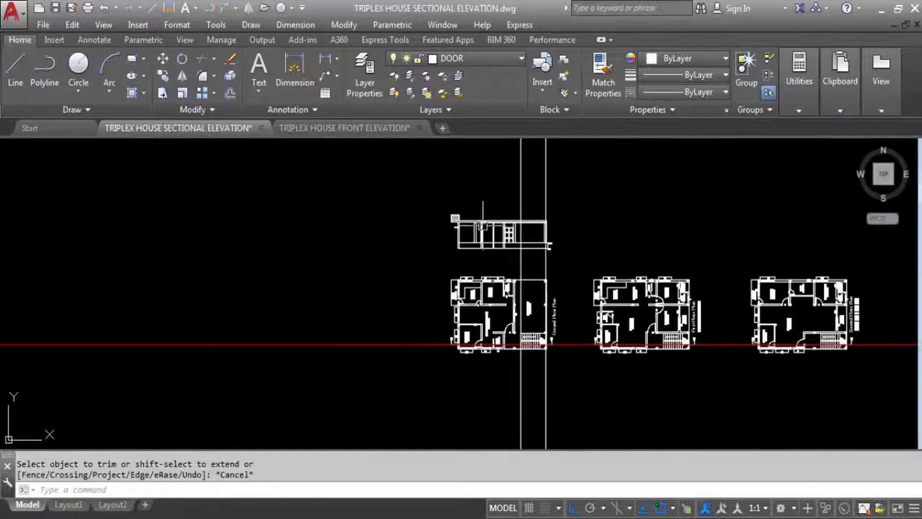
Draw a vertical construction line through the left edge of the ground-floor column between window W3 and the toilet, up through the section.
{"action": "scroll", "coordinate": [491, 359], "scroll_direction": "up", "scroll_amount": 5}
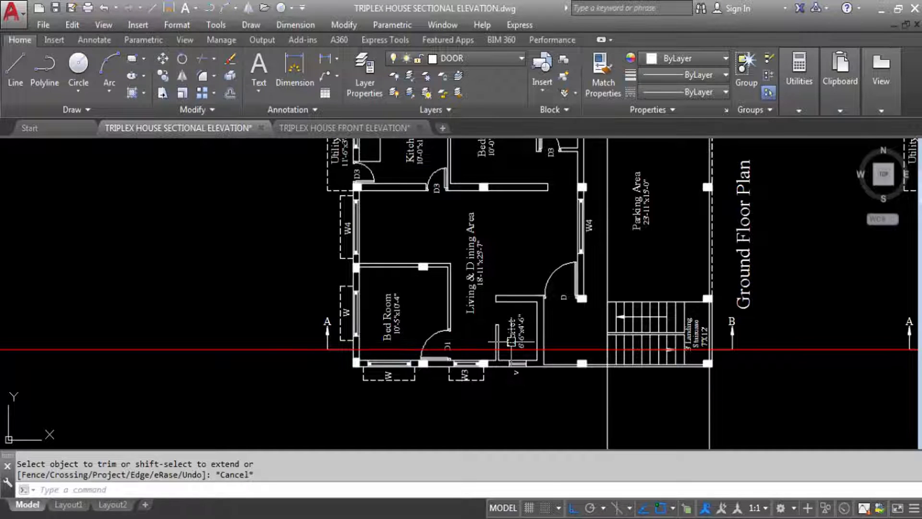
{"action": "scroll", "coordinate": [476, 344], "scroll_direction": "up", "scroll_amount": 4}
{"action": "scroll", "coordinate": [484, 344], "scroll_direction": "down", "scroll_amount": 4}
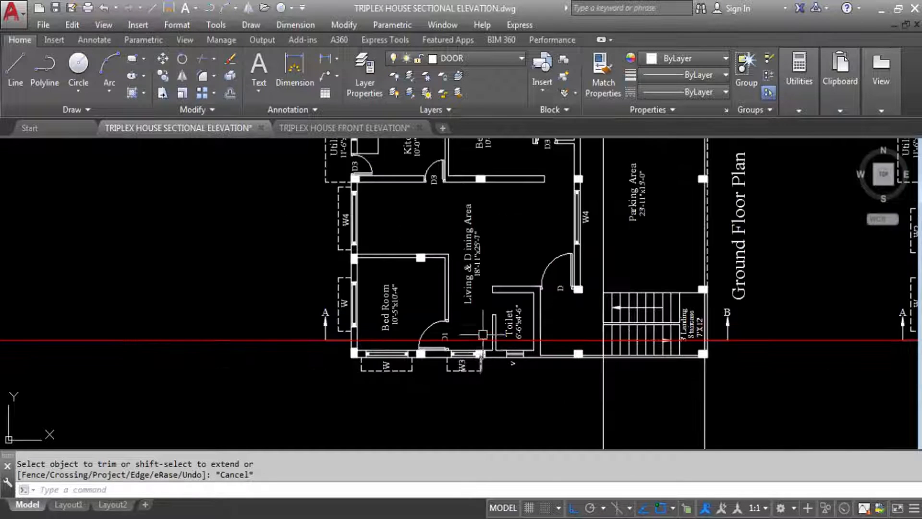
{"action": "type", "text": "xl"}
{"action": "key", "text": "Return"}
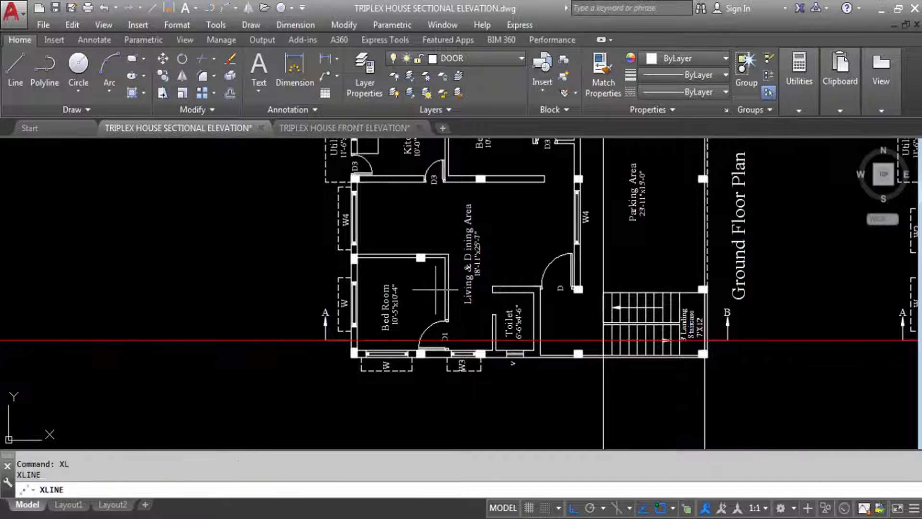
{"action": "type", "text": "v"}
{"action": "key", "text": "Return"}
{"action": "scroll", "coordinate": [478, 353], "scroll_direction": "up", "scroll_amount": 3}
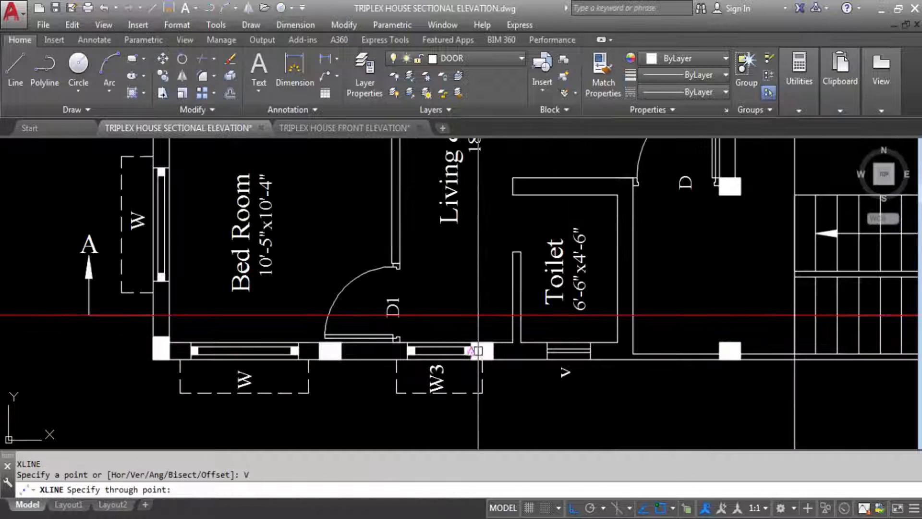
{"action": "left_click", "coordinate": [471, 343]}
{"action": "key", "text": "Escape"}
{"action": "scroll", "coordinate": [480, 355], "scroll_direction": "down", "scroll_amount": 8}
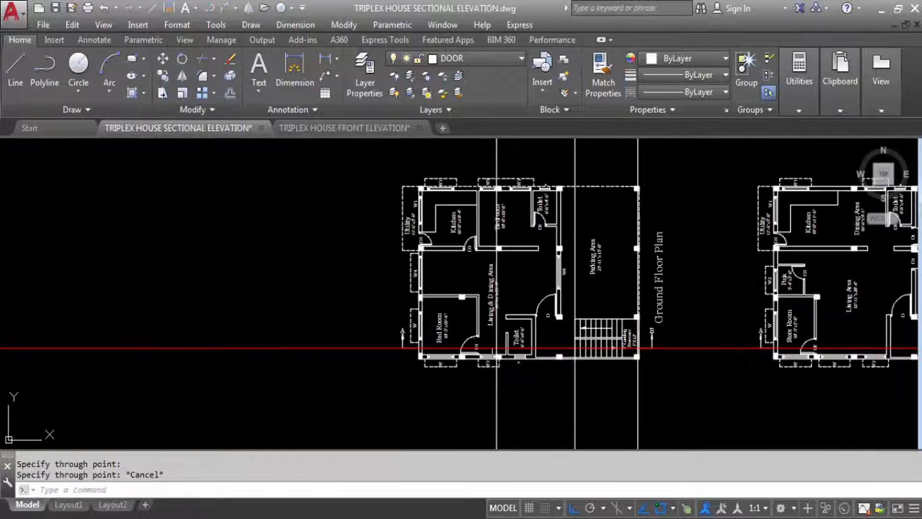
{"action": "scroll", "coordinate": [498, 361], "scroll_direction": "down", "scroll_amount": 2}
{"action": "scroll", "coordinate": [498, 358], "scroll_direction": "down", "scroll_amount": 2}
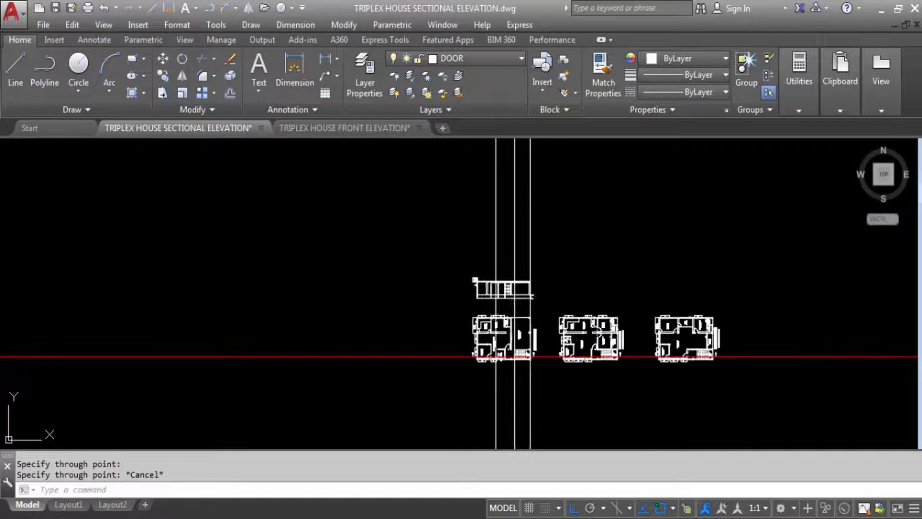
{"action": "scroll", "coordinate": [501, 289], "scroll_direction": "up", "scroll_amount": 4}
{"action": "scroll", "coordinate": [498, 276], "scroll_direction": "up", "scroll_amount": 5}
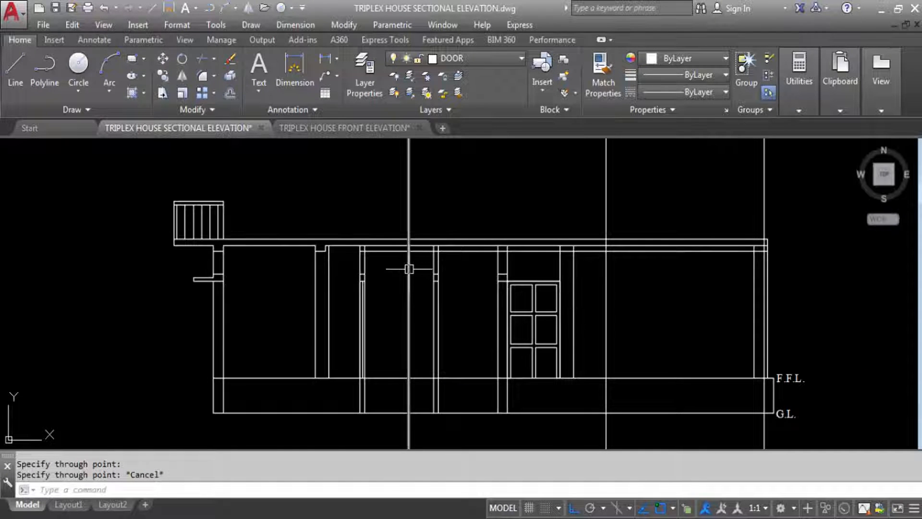
Draw a vertical construction line through the right edge of the column on the wall above the living and dining area.
{"action": "scroll", "coordinate": [418, 261], "scroll_direction": "down", "scroll_amount": 6}
{"action": "scroll", "coordinate": [391, 307], "scroll_direction": "up", "scroll_amount": 4}
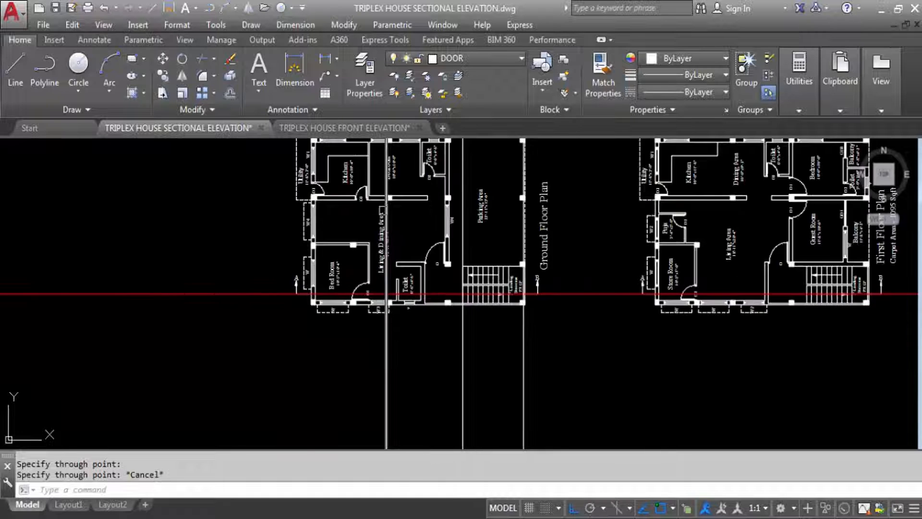
{"action": "scroll", "coordinate": [385, 202], "scroll_direction": "up", "scroll_amount": 6}
{"action": "type", "text": "XL"}
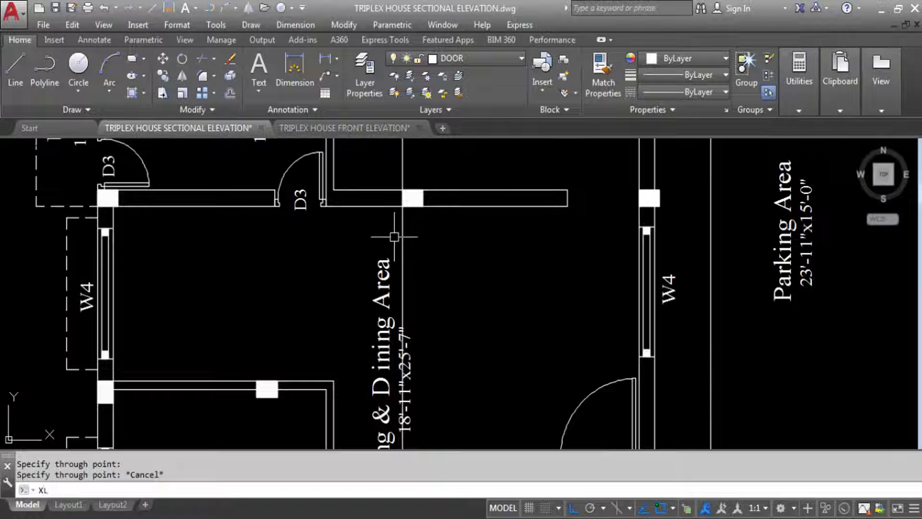
{"action": "key", "text": "Return"}
{"action": "type", "text": "V"}
{"action": "key", "text": "Return"}
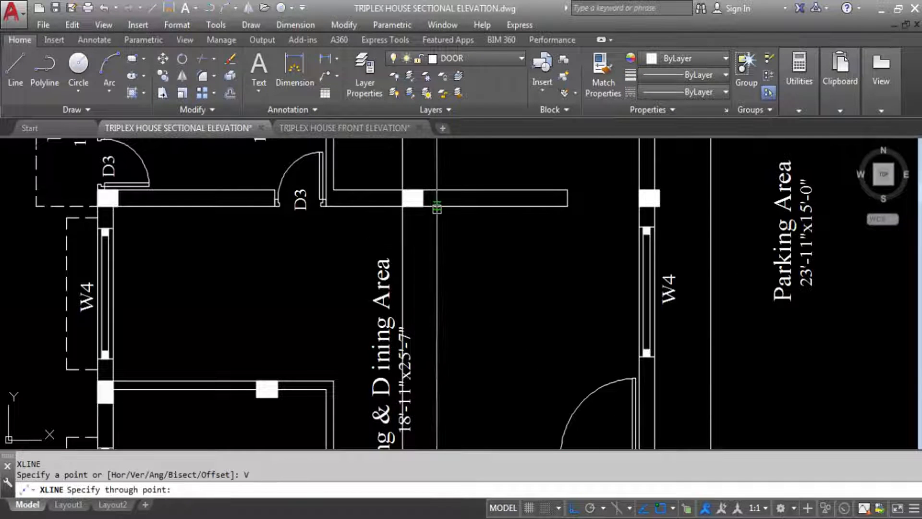
{"action": "scroll", "coordinate": [454, 382], "scroll_direction": "down", "scroll_amount": 4}
{"action": "scroll", "coordinate": [449, 346], "scroll_direction": "down", "scroll_amount": 3}
{"action": "scroll", "coordinate": [446, 318], "scroll_direction": "up", "scroll_amount": 6}
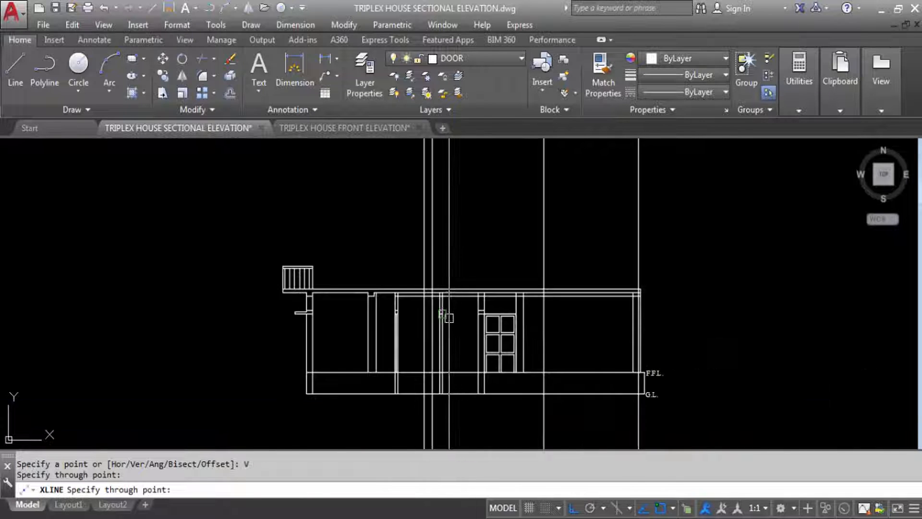
{"action": "key", "text": "Escape"}
{"action": "left_click", "coordinate": [443, 323]}
{"action": "left_click", "coordinate": [396, 335]}
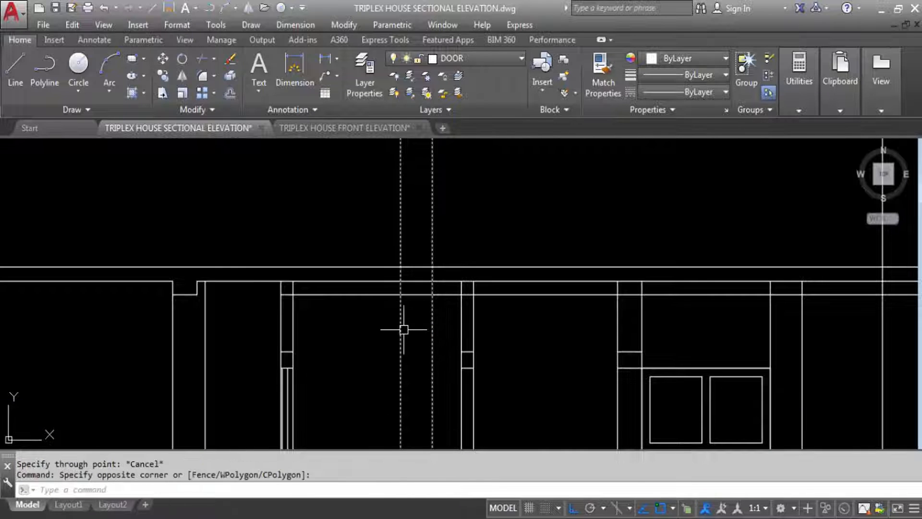
{"action": "key", "text": "Escape"}
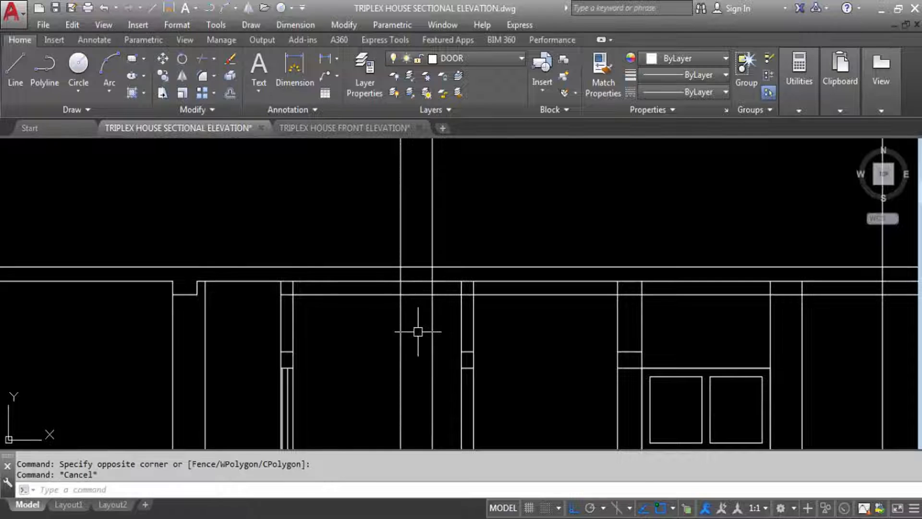
Offset the construction line at the column's left edge 9 inches to the right and erase the line at the column's right edge.
{"action": "type", "text": "o"}
{"action": "key", "text": "Return"}
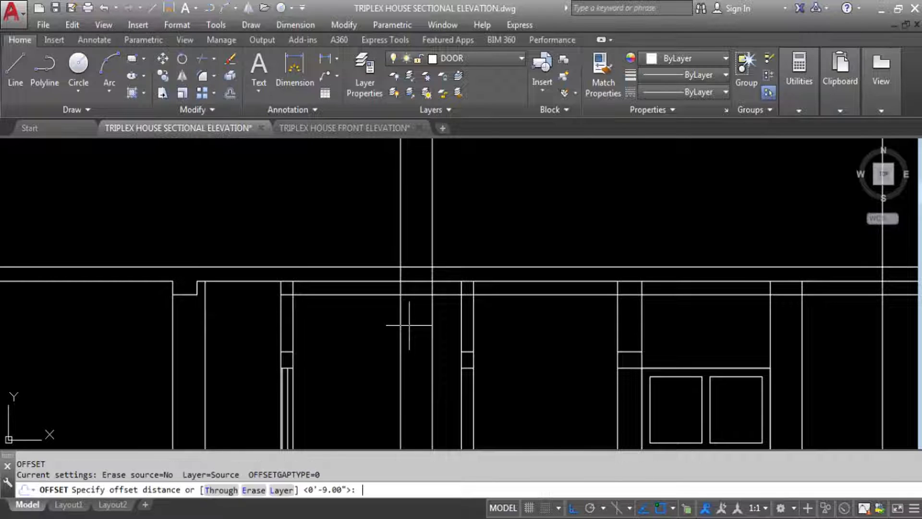
{"action": "key", "text": "Return"}
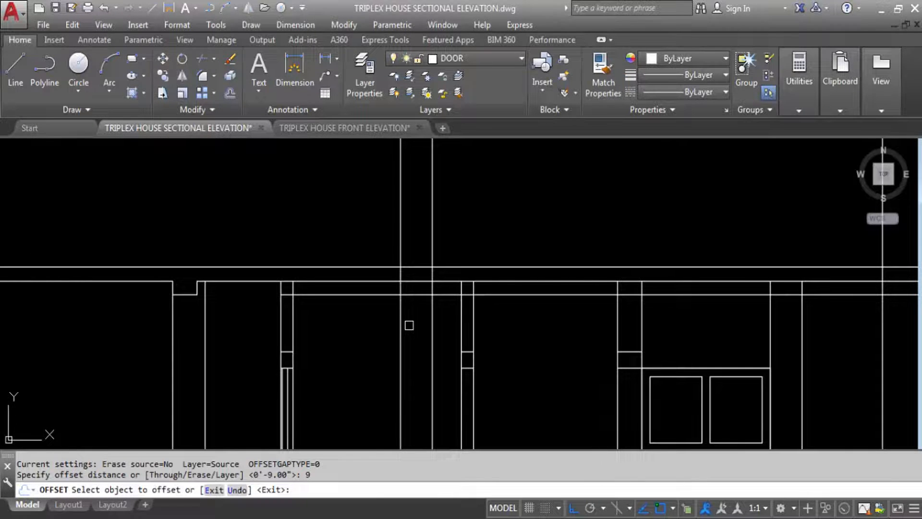
{"action": "left_click", "coordinate": [401, 318]}
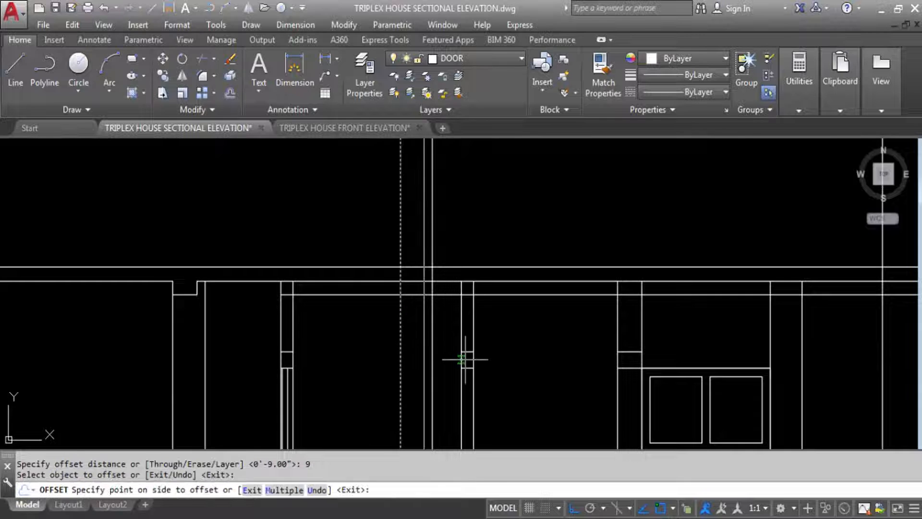
{"action": "left_click", "coordinate": [449, 326]}
{"action": "key", "text": "Escape"}
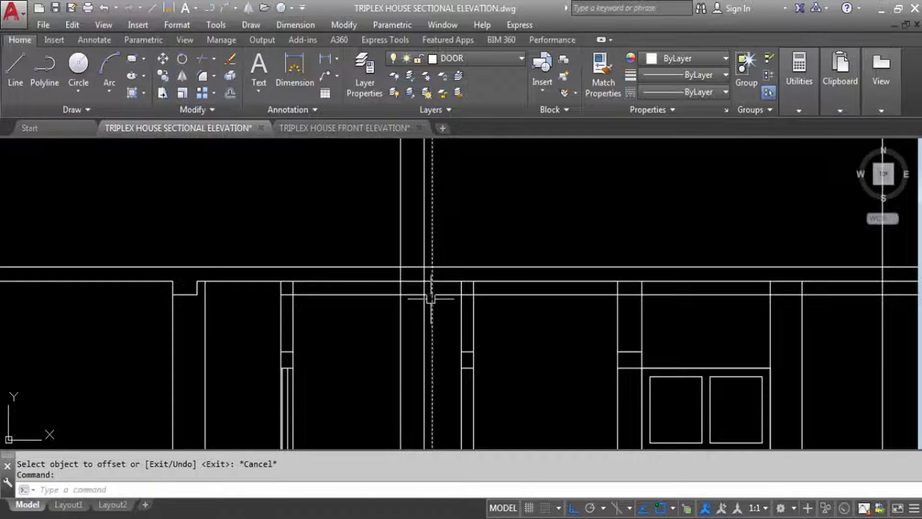
{"action": "key", "text": "Delete"}
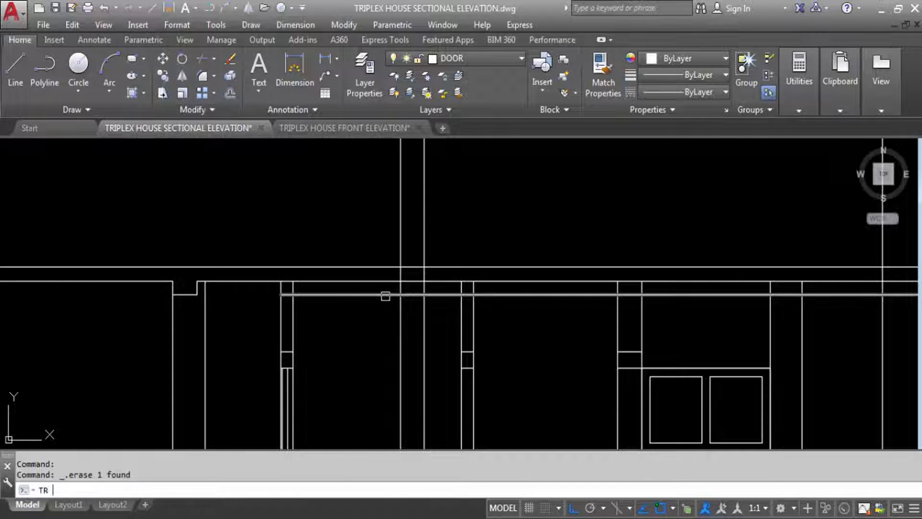
{"action": "key", "text": "Return"}
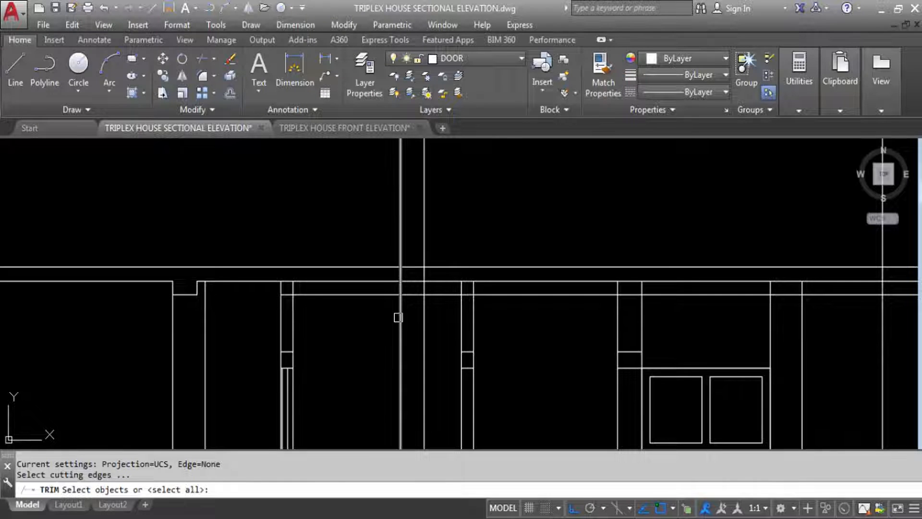
{"action": "key", "text": "Escape"}
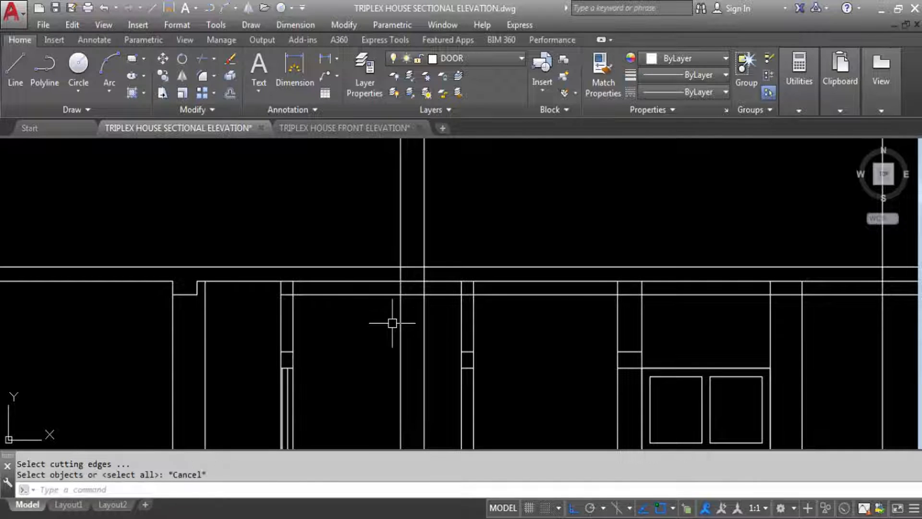
{"action": "key", "text": "Return"}
{"action": "left_click", "coordinate": [436, 330]}
{"action": "left_click", "coordinate": [342, 330]}
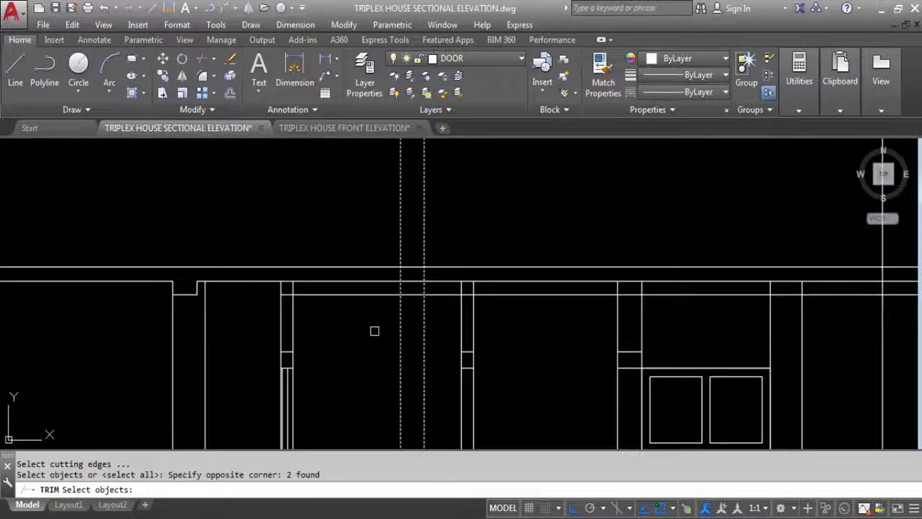
{"action": "key", "text": "Return"}
{"action": "left_click", "coordinate": [400, 310]}
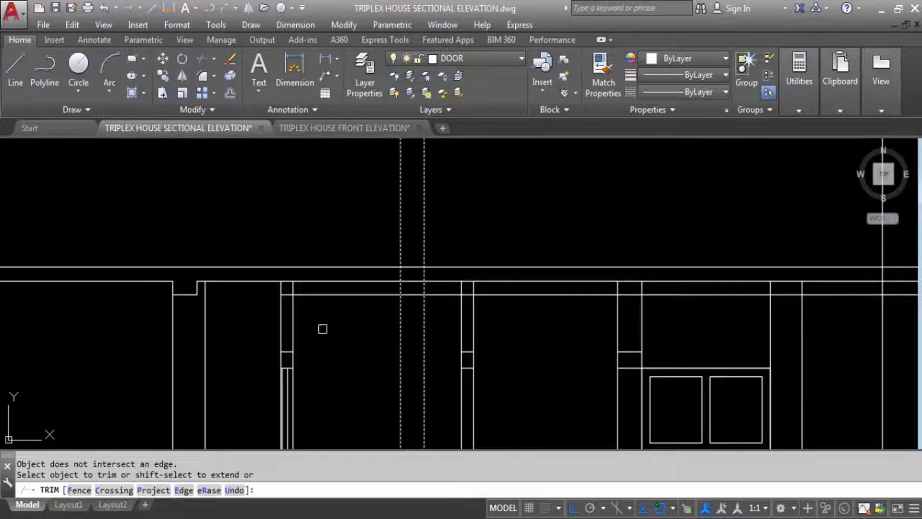
{"action": "key", "text": "Escape"}
Trim the beam underside line between the door wall and the left construction line, using that construction line as the cutting edge.
{"action": "type", "text": "TR"}
{"action": "key", "text": "Return"}
{"action": "left_click", "coordinate": [399, 313]}
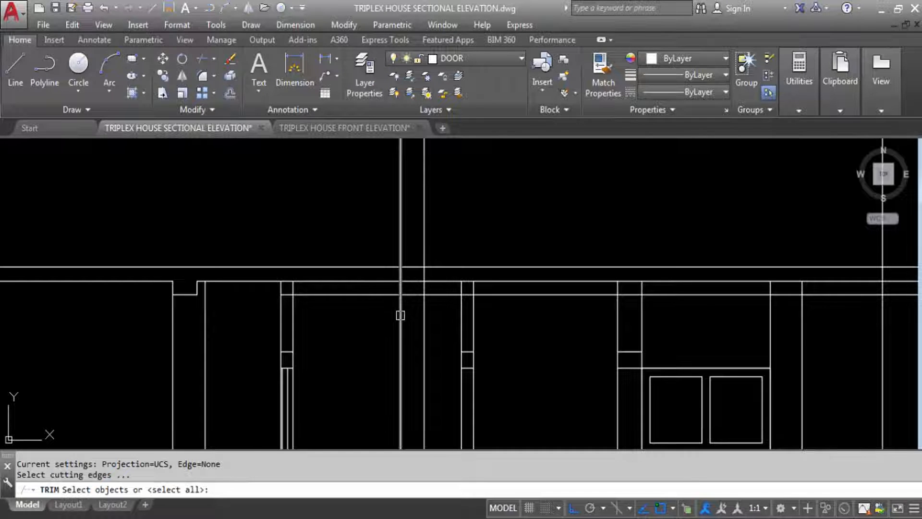
{"action": "key", "text": "Return"}
{"action": "left_click", "coordinate": [380, 294]}
{"action": "key", "text": "Escape"}
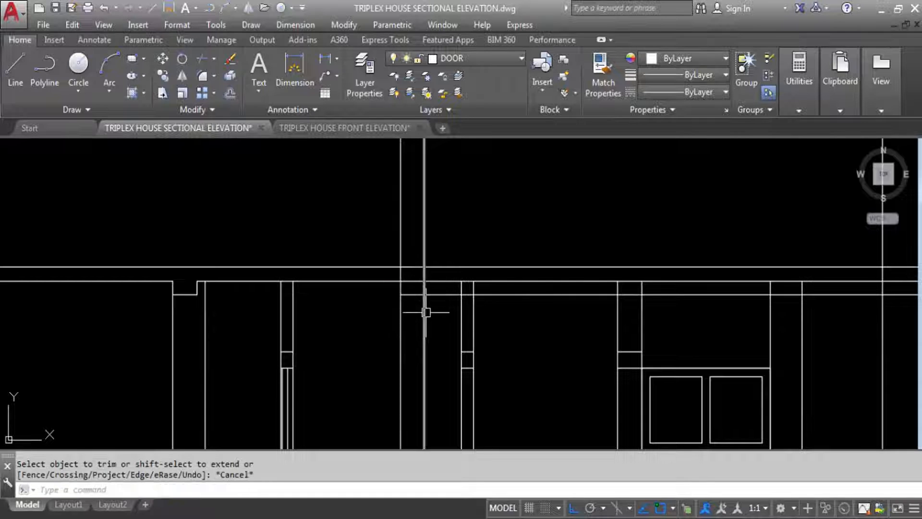
Trim the slab underside between the two construction lines, using all objects as cutting edges.
{"action": "type", "text": "T"}
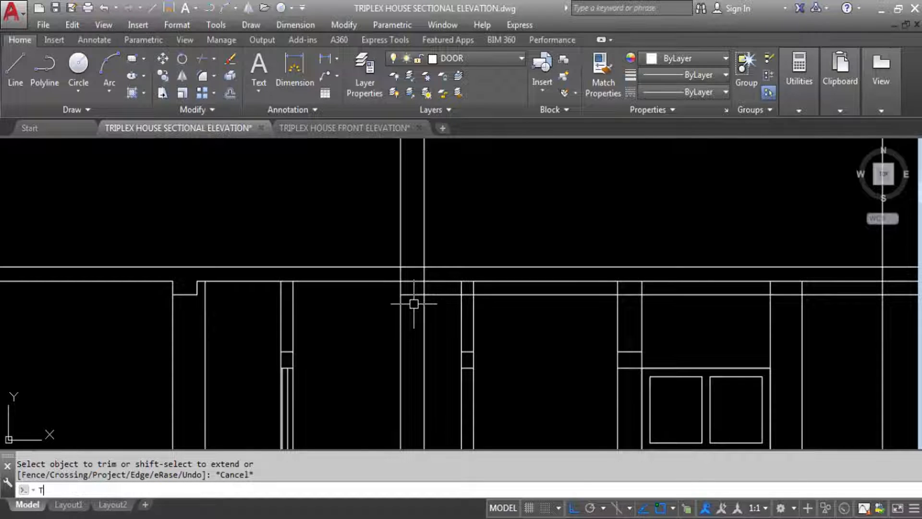
{"action": "type", "text": "R"}
{"action": "key", "text": "Return"}
{"action": "key", "text": "Return"}
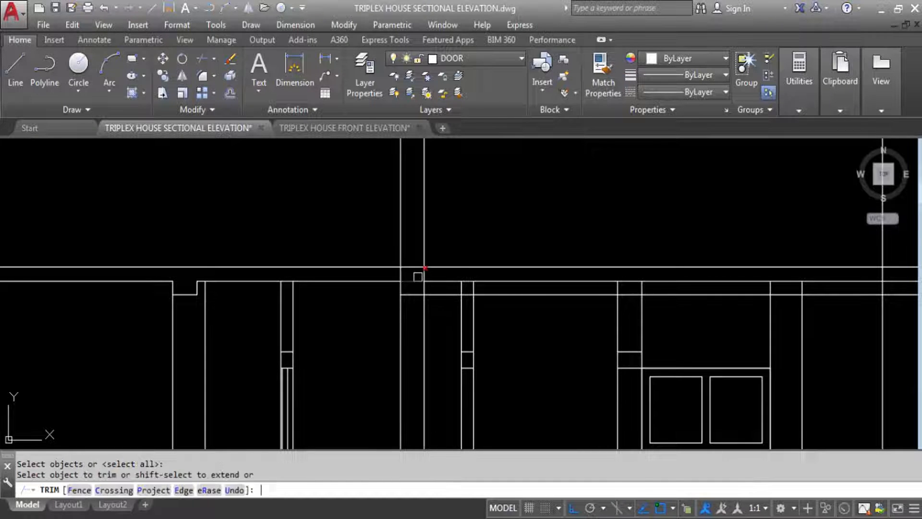
{"action": "left_click", "coordinate": [415, 283]}
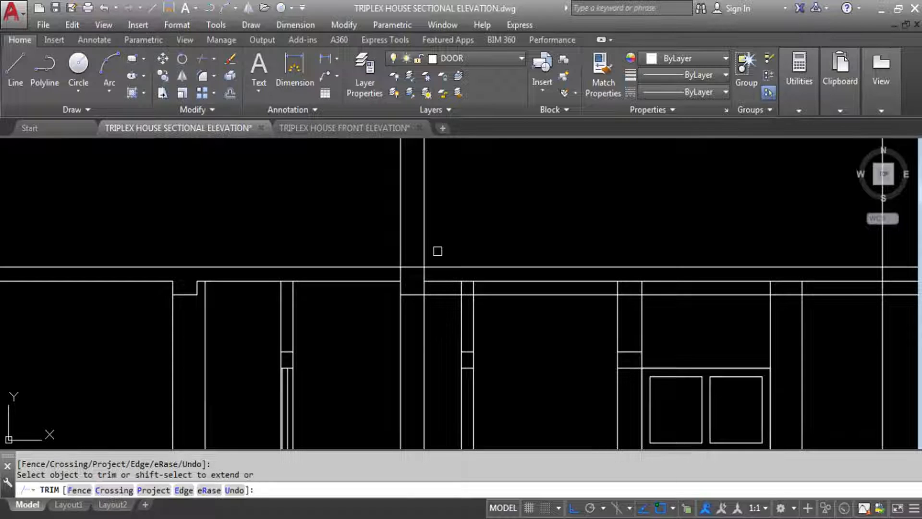
Trim the construction lines within the slab thickness and the beam underside between the right construction line and the toilet wall.
{"action": "left_click", "coordinate": [439, 269]}
{"action": "left_click", "coordinate": [420, 276]}
{"action": "scroll", "coordinate": [420, 269], "scroll_direction": "up", "scroll_amount": 4}
{"action": "left_click", "coordinate": [426, 274]}
{"action": "left_click", "coordinate": [399, 270]}
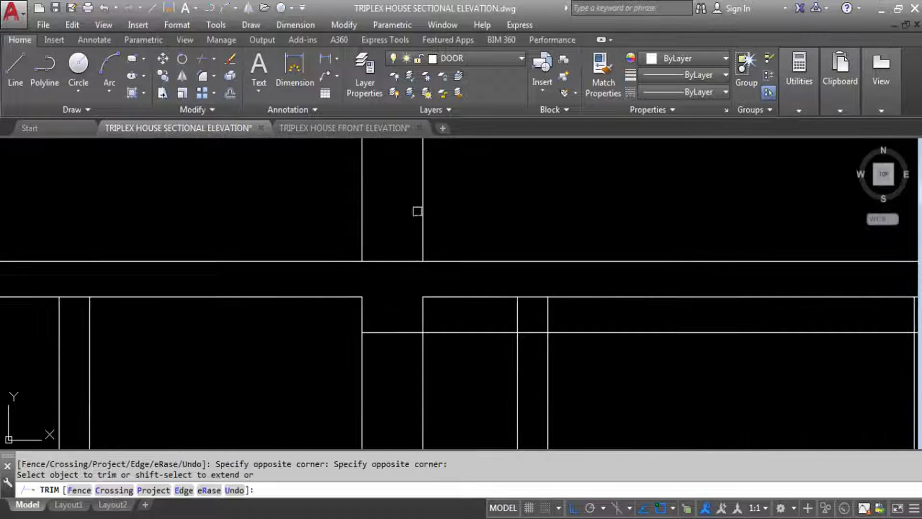
{"action": "scroll", "coordinate": [417, 212], "scroll_direction": "down", "scroll_amount": 2}
{"action": "left_click", "coordinate": [430, 262]}
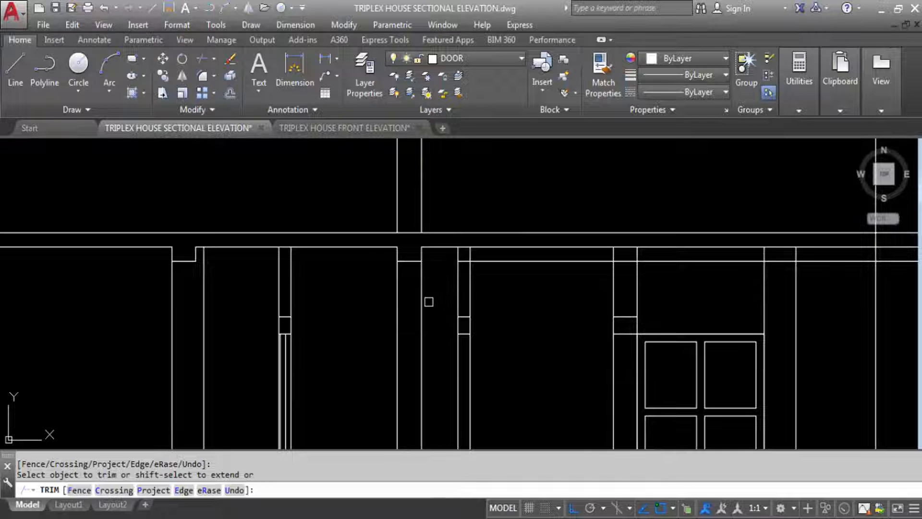
{"action": "key", "text": "Escape"}
Measure the width of the new beam between the two construction lines with a linear dimension.
{"action": "left_click", "coordinate": [325, 58]}
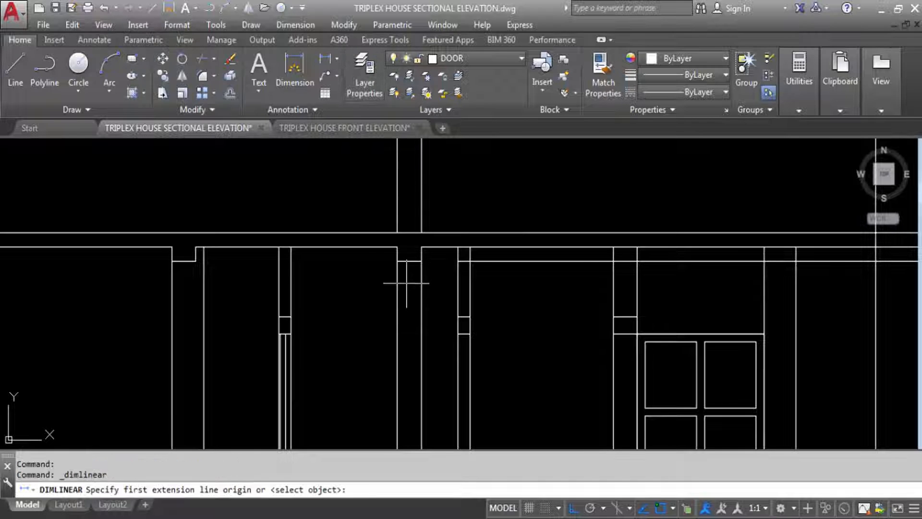
{"action": "left_click", "coordinate": [397, 260]}
{"action": "left_click", "coordinate": [421, 261]}
{"action": "key", "text": "Escape"}
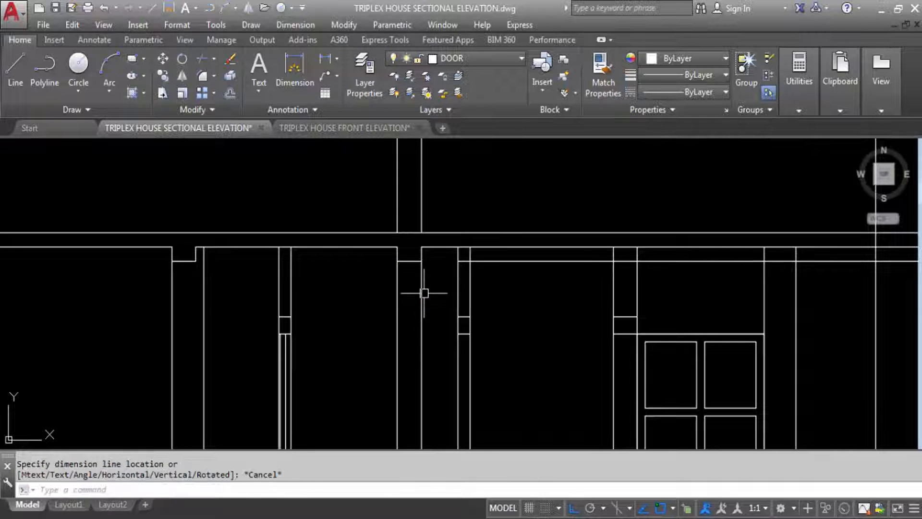
Trim both construction lines below the new beam's underside, using the underside as the cutting edge.
{"action": "type", "text": "TR"}
{"action": "key", "text": "Return"}
{"action": "left_click", "coordinate": [408, 262]}
{"action": "key", "text": "Return"}
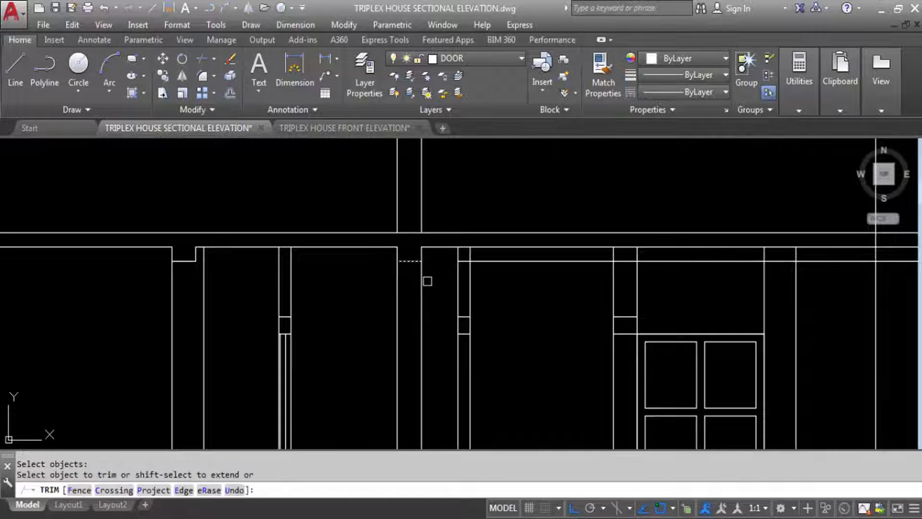
{"action": "left_click_drag", "start_coordinate": [424, 279], "coordinate": [389, 266]}
{"action": "key", "text": "Escape"}
Erase the two leftover construction line pieces above the slab over the new beam.
{"action": "scroll", "coordinate": [390, 266], "scroll_direction": "down", "scroll_amount": 4}
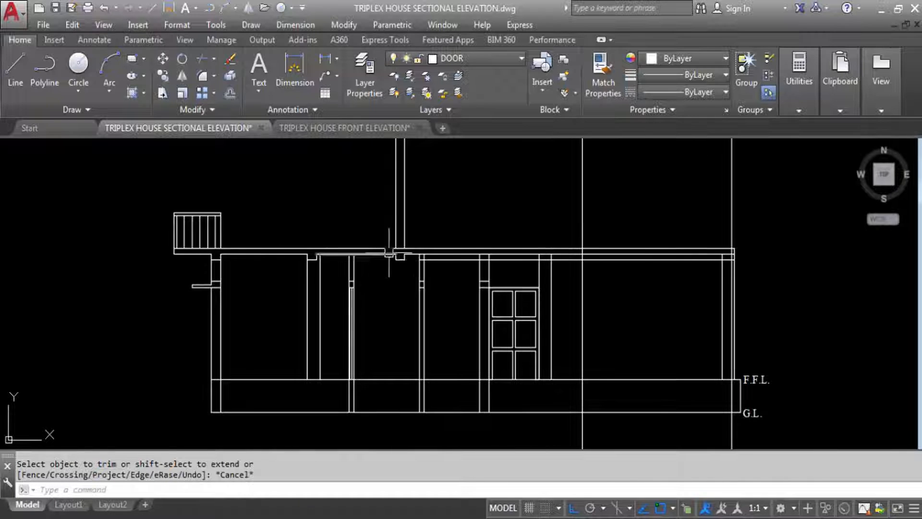
{"action": "left_click_drag", "start_coordinate": [432, 223], "coordinate": [333, 202]}
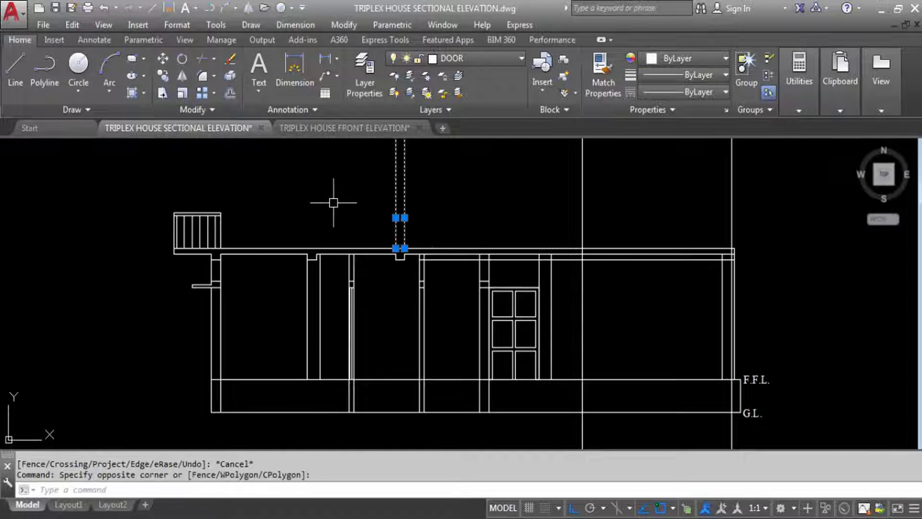
{"action": "key", "text": "Delete"}
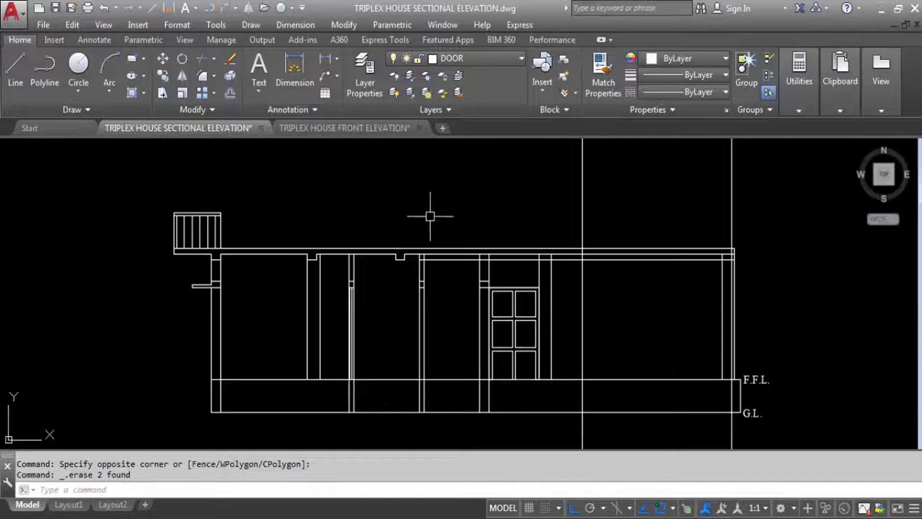
Draw a vertical construction line through the left face of the ground-floor plan column beside entrance door D, extending through the sectional elevation.
{"action": "scroll", "coordinate": [430, 216], "scroll_direction": "down", "scroll_amount": 4}
{"action": "scroll", "coordinate": [427, 417], "scroll_direction": "up", "scroll_amount": 5}
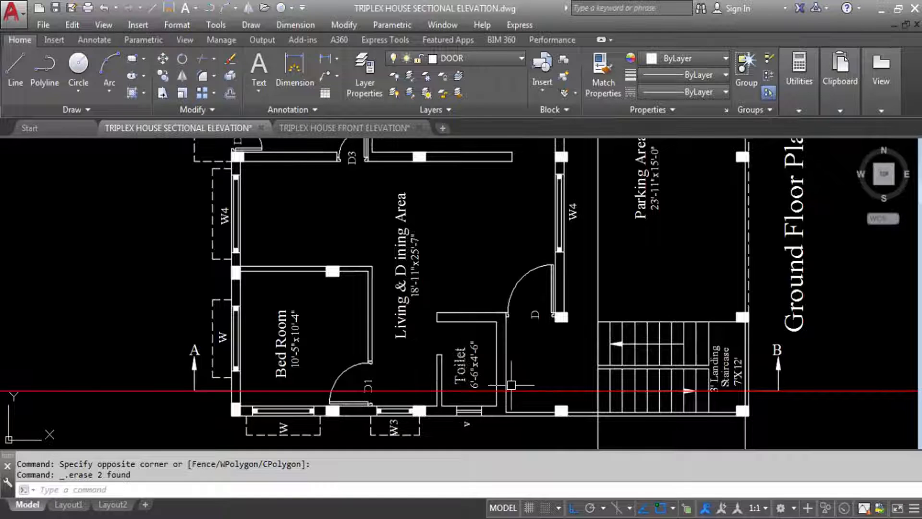
{"action": "scroll", "coordinate": [482, 379], "scroll_direction": "down", "scroll_amount": 5}
{"action": "scroll", "coordinate": [481, 230], "scroll_direction": "up", "scroll_amount": 3}
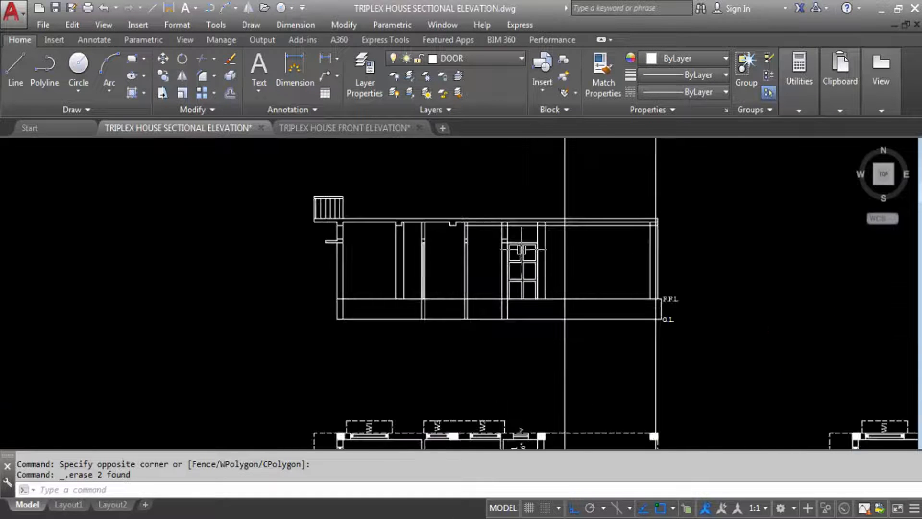
{"action": "scroll", "coordinate": [519, 240], "scroll_direction": "up", "scroll_amount": 3}
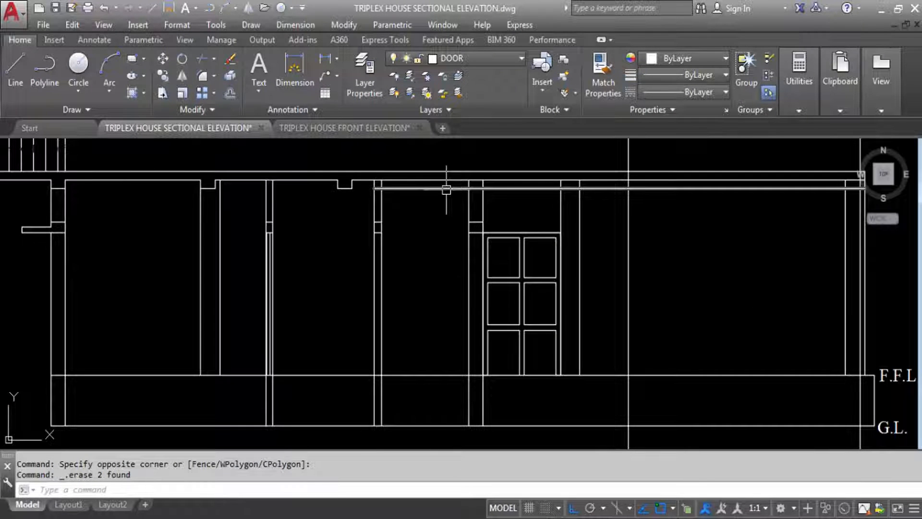
{"action": "scroll", "coordinate": [452, 221], "scroll_direction": "down", "scroll_amount": 5}
{"action": "scroll", "coordinate": [442, 278], "scroll_direction": "up", "scroll_amount": 3}
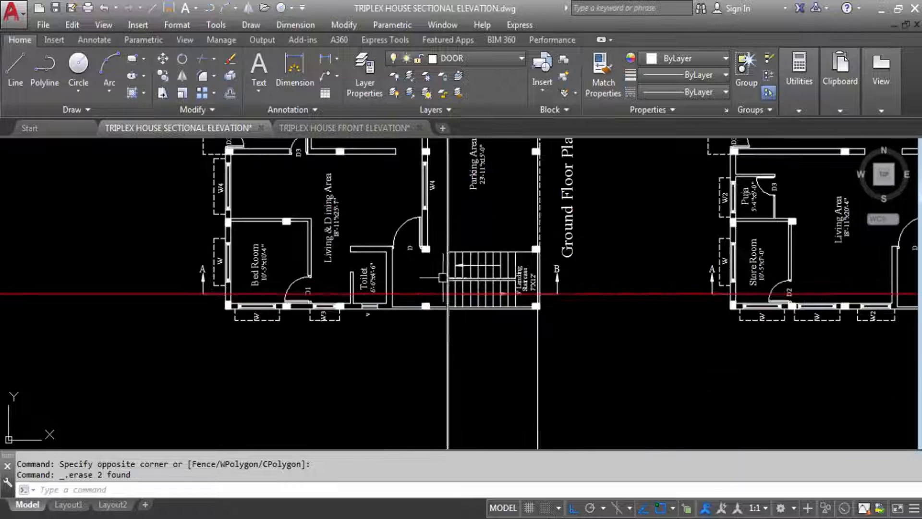
{"action": "scroll", "coordinate": [443, 278], "scroll_direction": "up", "scroll_amount": 2}
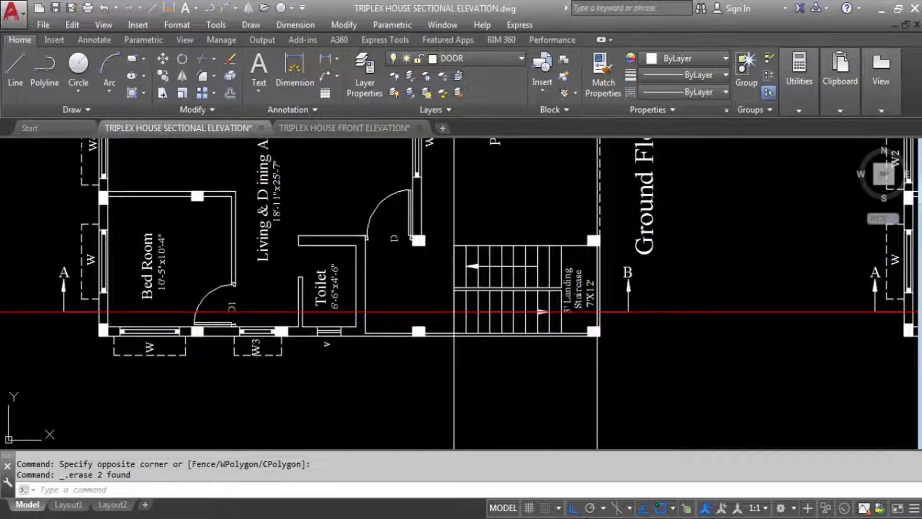
{"action": "type", "text": "x"}
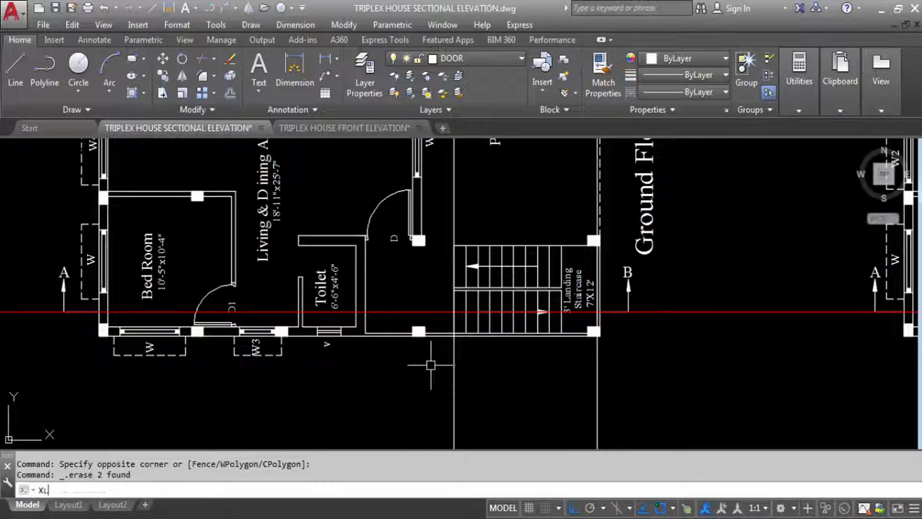
{"action": "type", "text": "L"}
{"action": "key", "text": "Return"}
{"action": "type", "text": "V"}
{"action": "key", "text": "Return"}
{"action": "scroll", "coordinate": [418, 361], "scroll_direction": "up", "scroll_amount": 1}
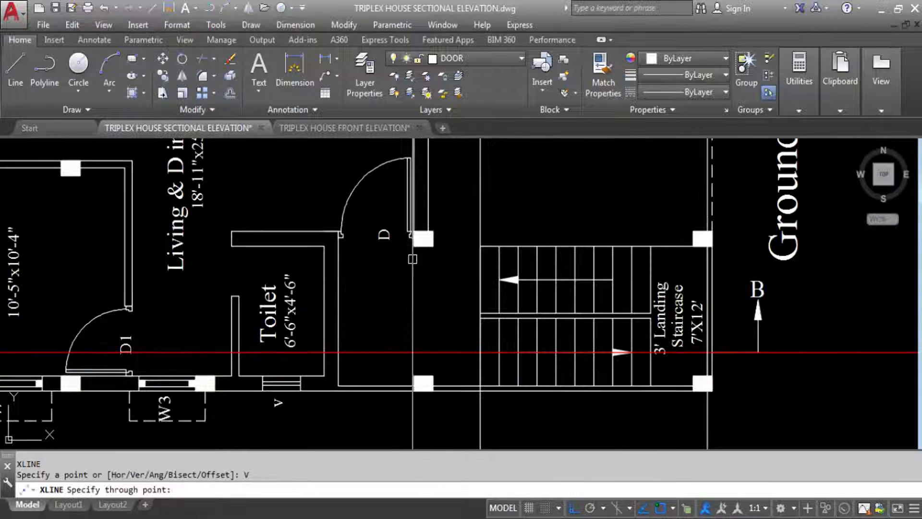
{"action": "scroll", "coordinate": [435, 401], "scroll_direction": "down", "scroll_amount": 5}
{"action": "scroll", "coordinate": [418, 399], "scroll_direction": "down", "scroll_amount": 2}
{"action": "scroll", "coordinate": [432, 240], "scroll_direction": "up", "scroll_amount": 5}
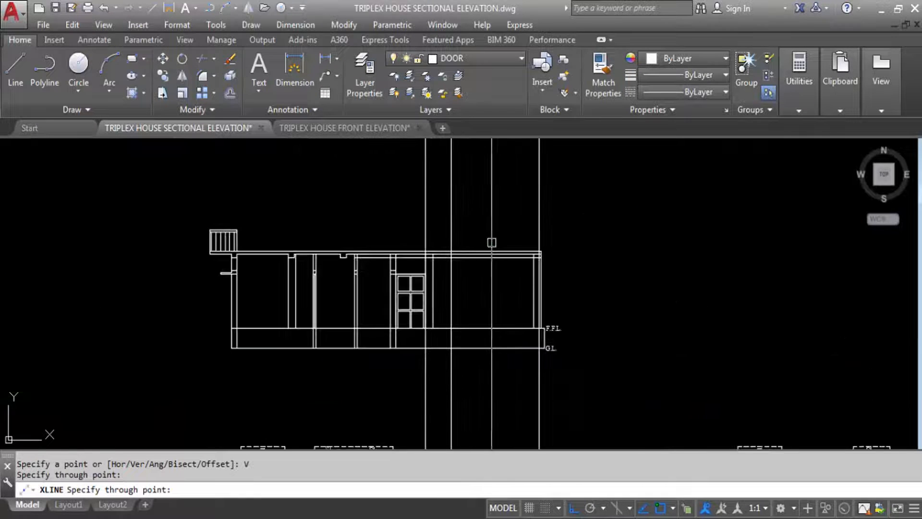
{"action": "key", "text": "Escape"}
Trim the beam underside line left of the new construction line, using that construction line as the cutting edge.
{"action": "scroll", "coordinate": [421, 275], "scroll_direction": "up", "scroll_amount": 3}
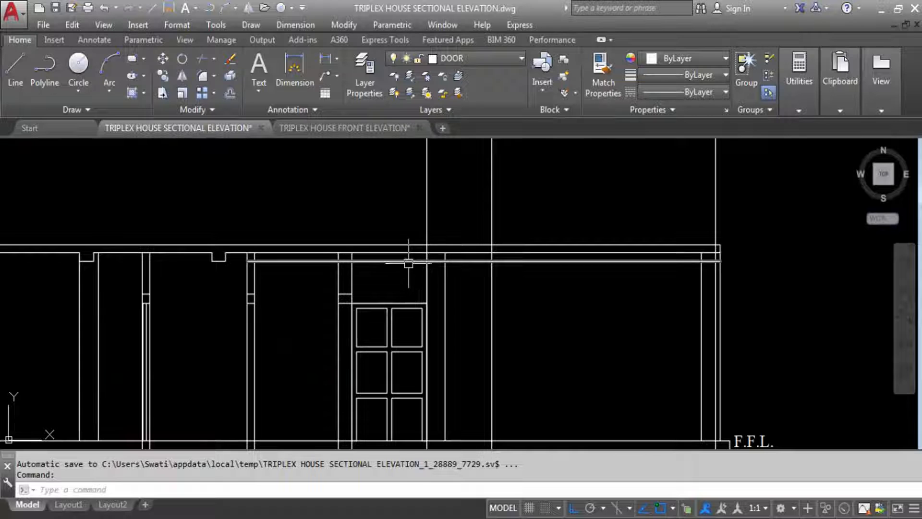
{"action": "type", "text": "TR"}
{"action": "key", "text": "Return"}
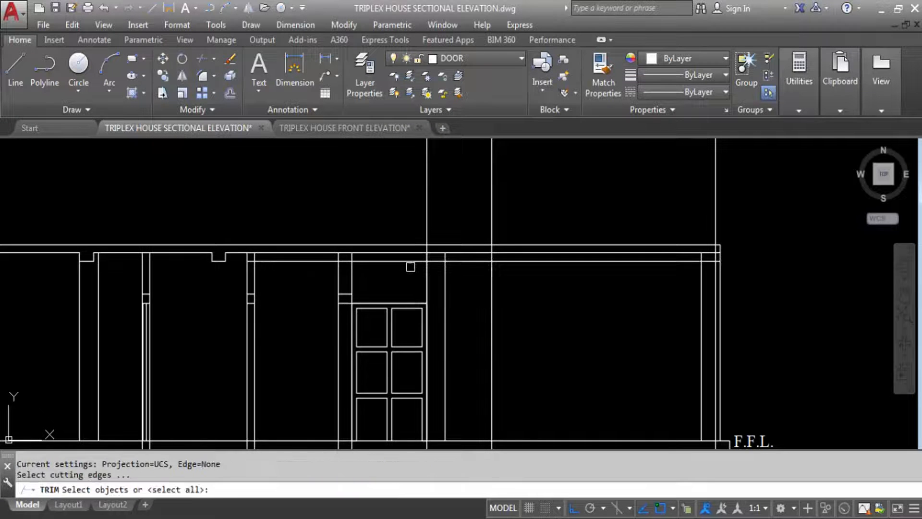
{"action": "left_click", "coordinate": [427, 173]}
{"action": "key", "text": "Return"}
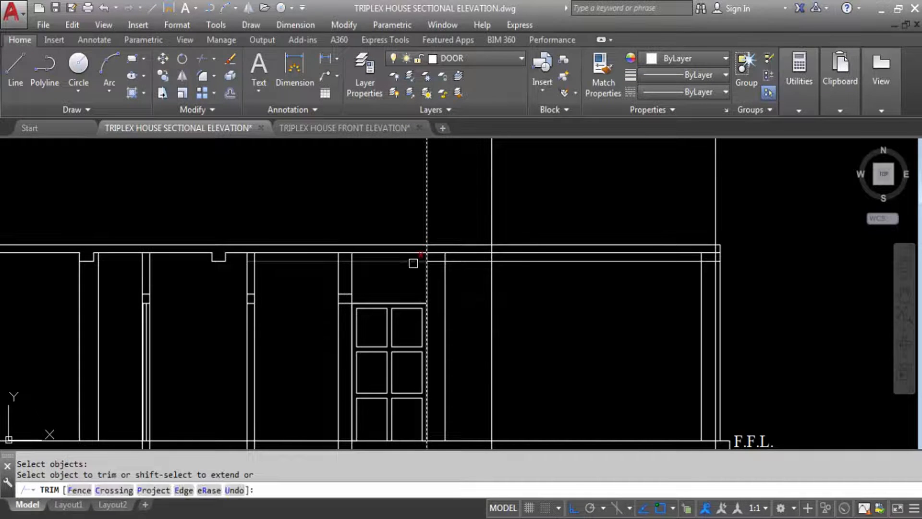
{"action": "left_click", "coordinate": [416, 262]}
{"action": "left_click", "coordinate": [448, 268]}
{"action": "key", "text": "Escape"}
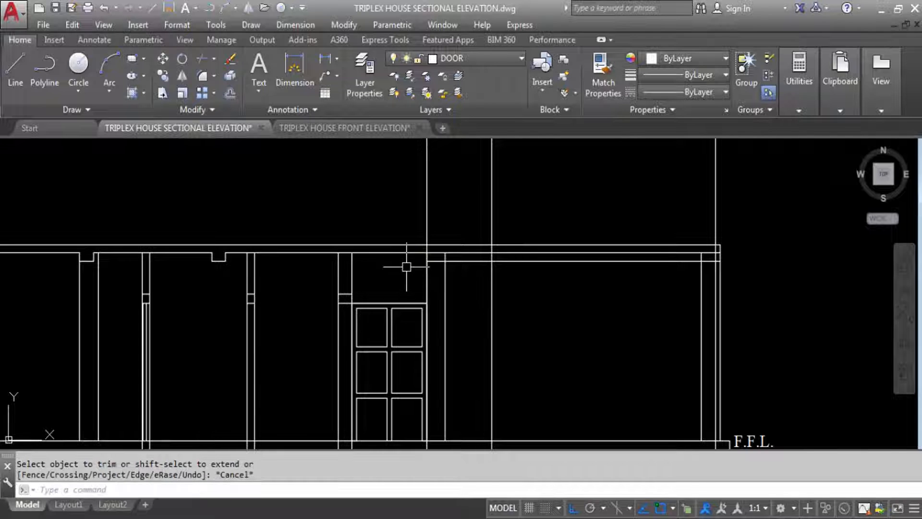
Offset the new construction line 9 inches to the right to set the beam width.
{"action": "type", "text": "o"}
{"action": "key", "text": "Return"}
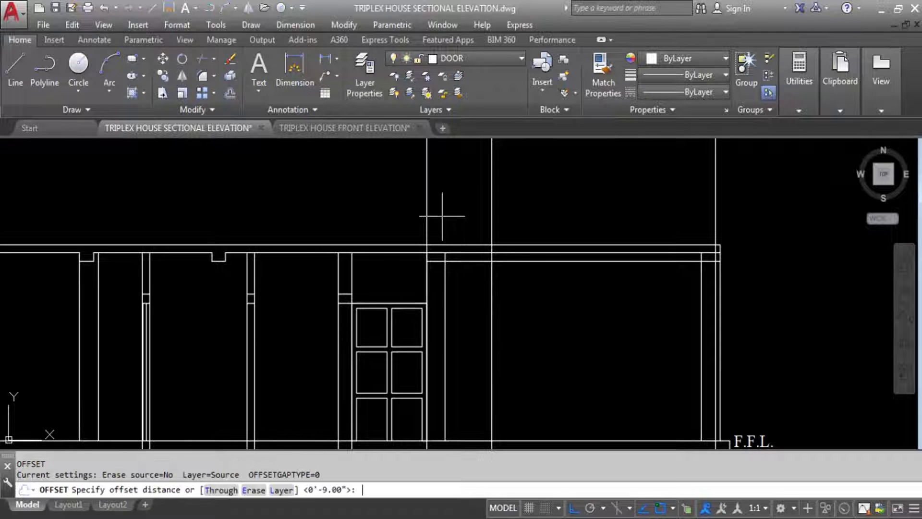
{"action": "key", "text": "Return"}
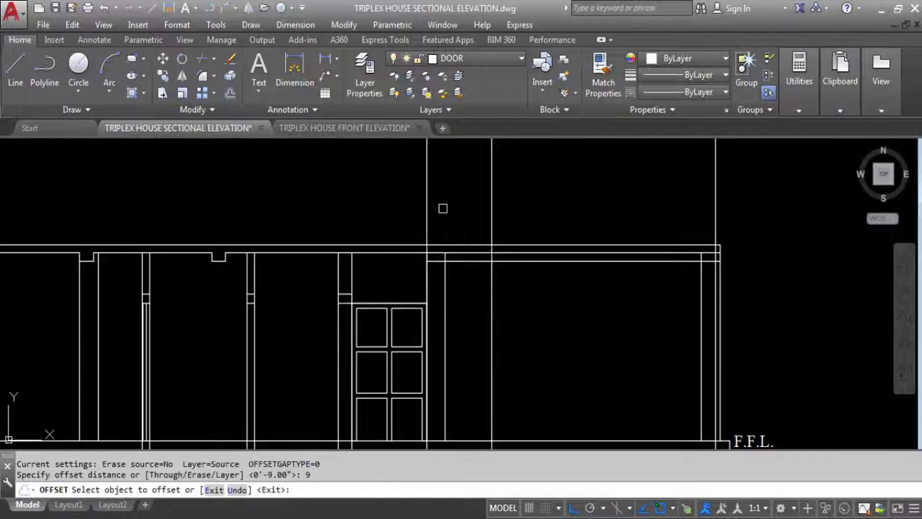
{"action": "left_click", "coordinate": [425, 220]}
{"action": "left_click", "coordinate": [475, 214]}
{"action": "key", "text": "Escape"}
Trim the slab underside between the two construction lines and the beam underside between the offset line and the column edge.
{"action": "scroll", "coordinate": [436, 260], "scroll_direction": "up", "scroll_amount": 5}
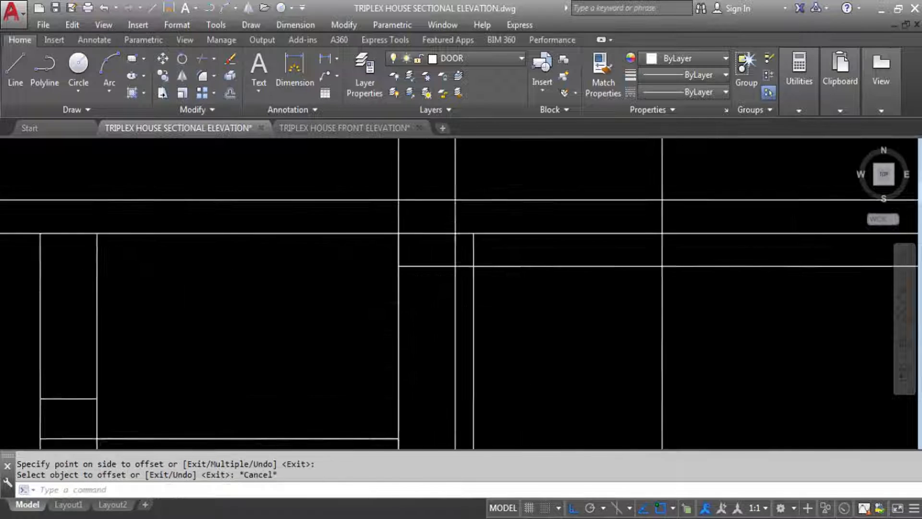
{"action": "scroll", "coordinate": [456, 289], "scroll_direction": "up", "scroll_amount": 2}
{"action": "type", "text": "ts or"}
{"action": "key", "text": "Return"}
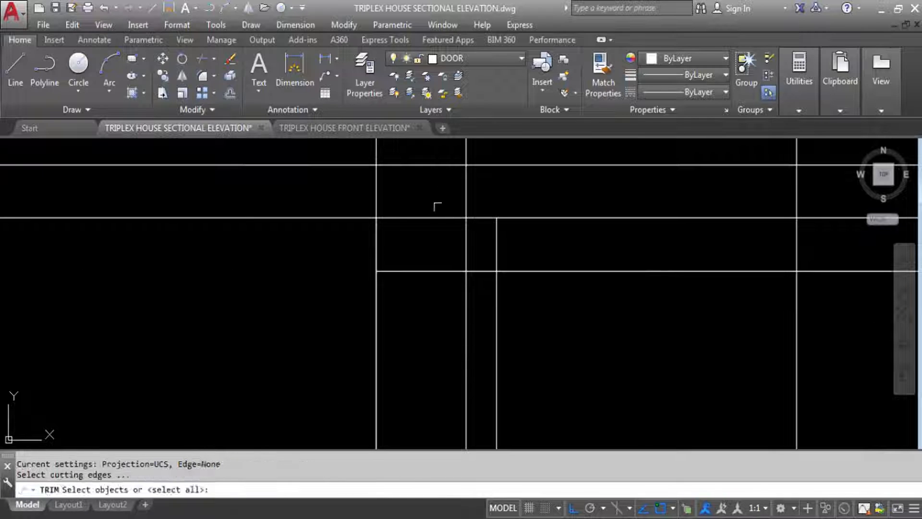
{"action": "scroll", "coordinate": [450, 239], "scroll_direction": "down", "scroll_amount": 2}
{"action": "scroll", "coordinate": [436, 249], "scroll_direction": "down", "scroll_amount": 3}
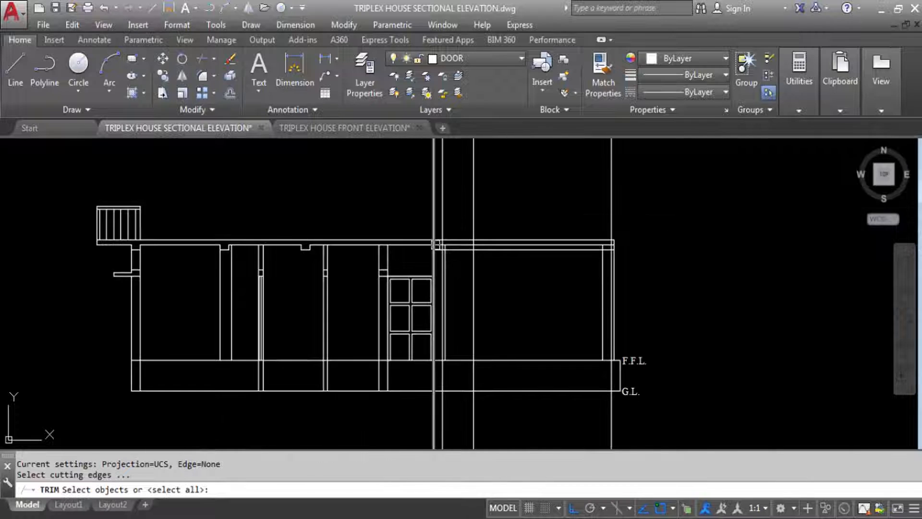
{"action": "scroll", "coordinate": [439, 247], "scroll_direction": "up", "scroll_amount": 3}
{"action": "key", "text": "Return"}
{"action": "left_click", "coordinate": [441, 243]}
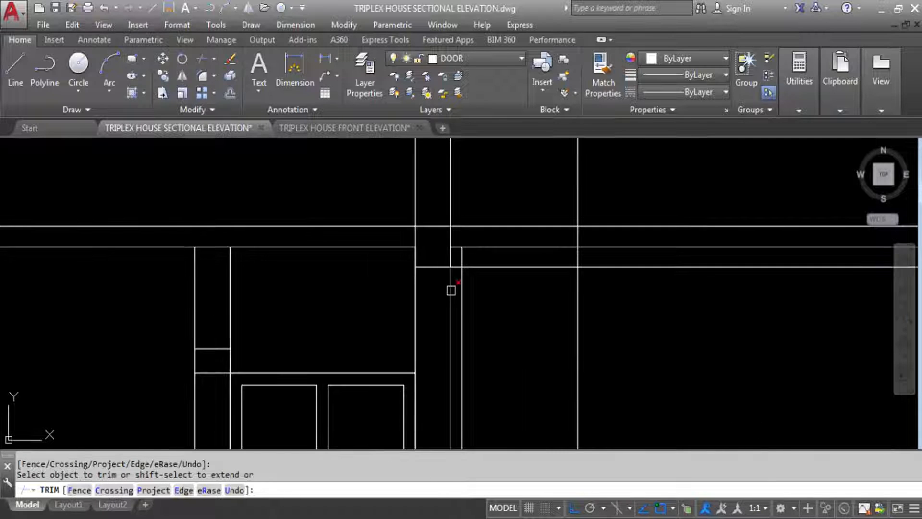
{"action": "left_click", "coordinate": [456, 266]}
{"action": "middle_click_drag", "start_coordinate": [457, 267], "coordinate": [446, 278]}
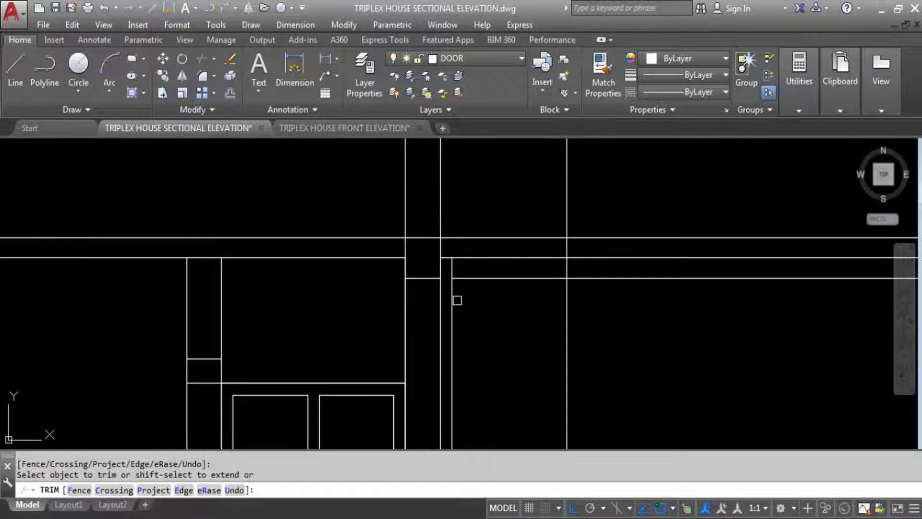
Trim both construction lines within the slab thickness and erase their leftover pieces above the slab.
{"action": "scroll", "coordinate": [440, 246], "scroll_direction": "up", "scroll_amount": 2}
{"action": "left_click", "coordinate": [421, 243]}
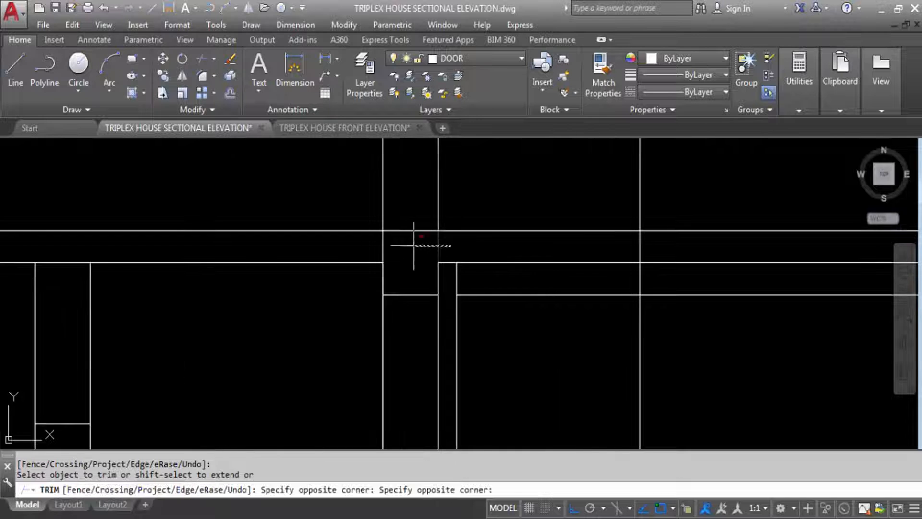
{"action": "left_click", "coordinate": [343, 250]}
{"action": "key", "text": "Escape"}
{"action": "left_click", "coordinate": [464, 205]}
{"action": "left_click", "coordinate": [360, 171]}
{"action": "key", "text": "Delete"}
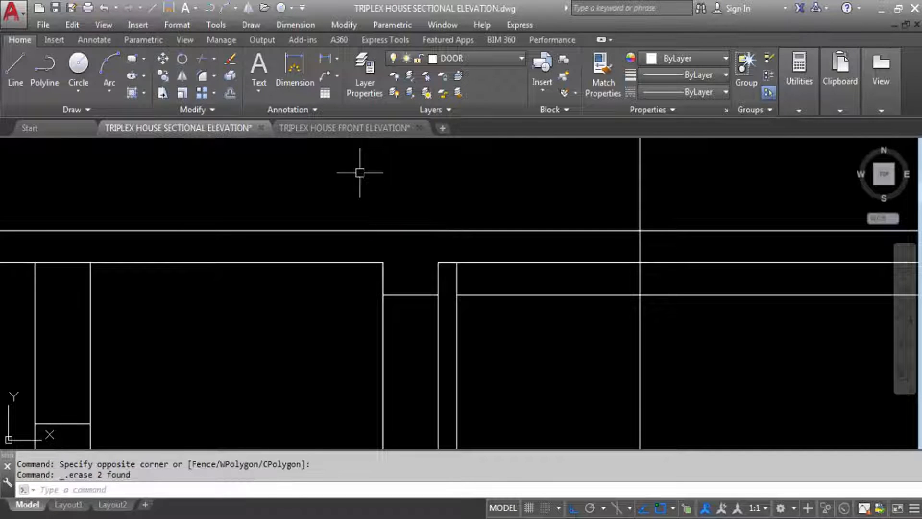
Erase the remaining beam underside line between the column edge and the right end of the building.
{"action": "scroll", "coordinate": [456, 206], "scroll_direction": "down", "scroll_amount": 3}
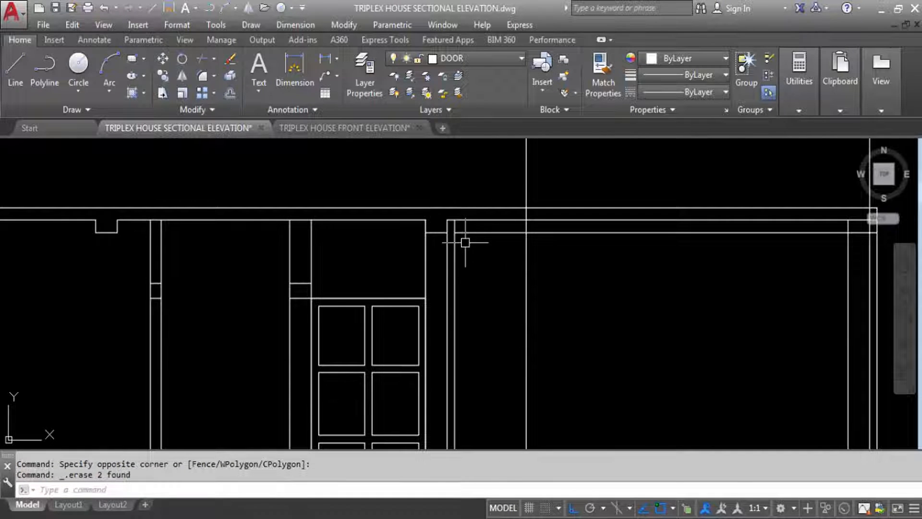
{"action": "left_click", "coordinate": [477, 233]}
{"action": "scroll", "coordinate": [534, 229], "scroll_direction": "down", "scroll_amount": 5}
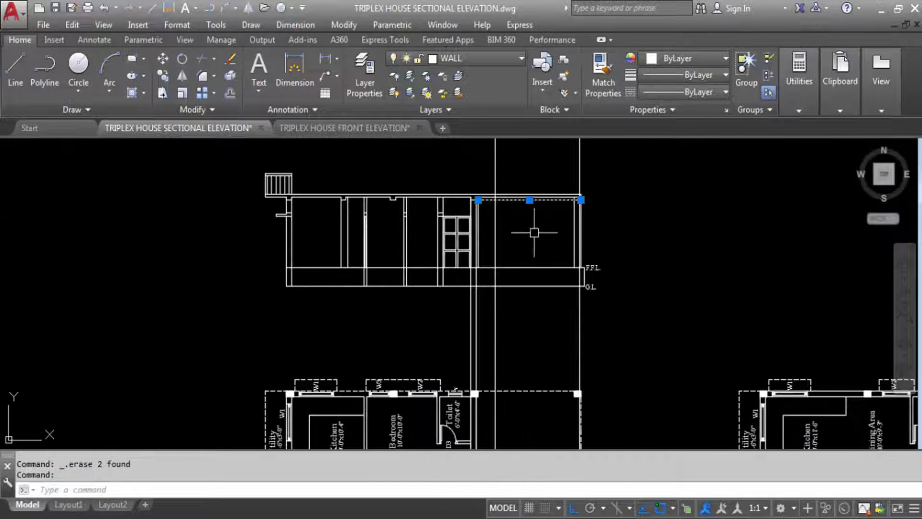
{"action": "scroll", "coordinate": [512, 231], "scroll_direction": "down", "scroll_amount": 3}
{"action": "scroll", "coordinate": [503, 304], "scroll_direction": "up", "scroll_amount": 5}
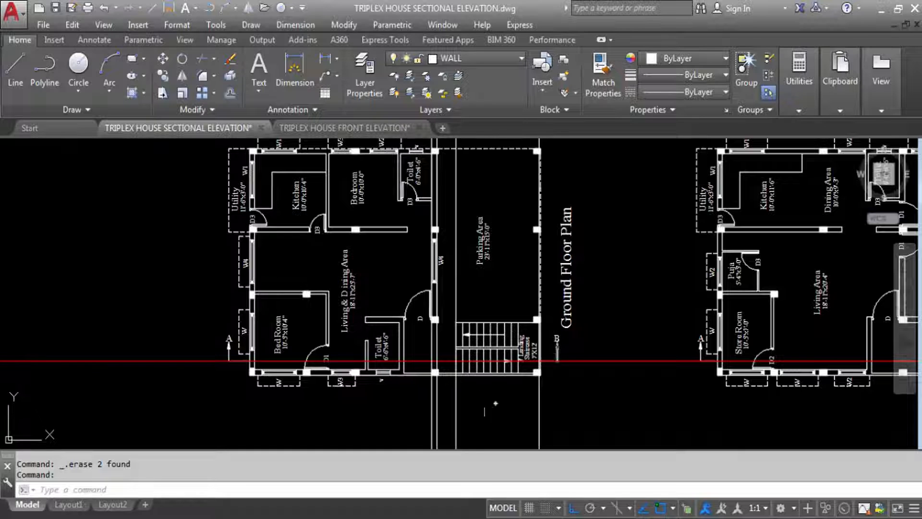
{"action": "scroll", "coordinate": [496, 404], "scroll_direction": "down", "scroll_amount": 4}
{"action": "scroll", "coordinate": [514, 240], "scroll_direction": "up", "scroll_amount": 3}
{"action": "key", "text": "Delete"}
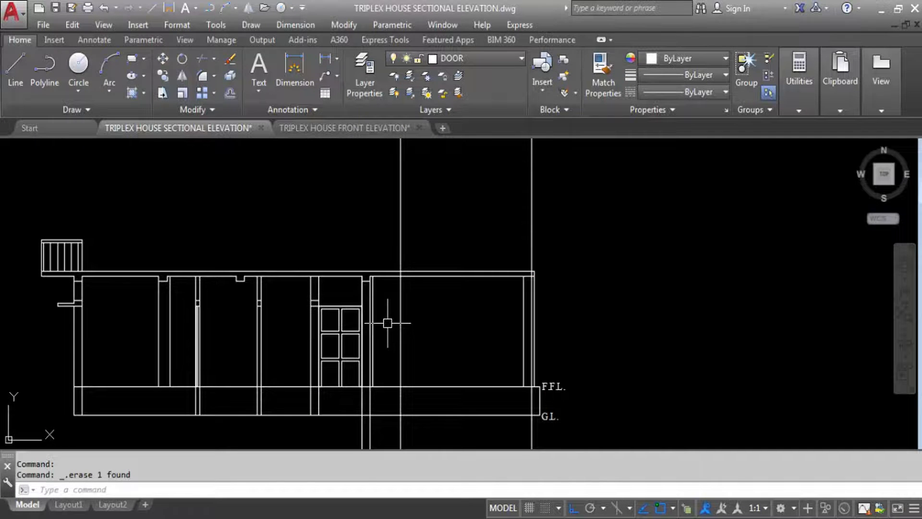
Erase the two construction lines running down from the slab underside on both sides of the new beam.
{"action": "scroll", "coordinate": [381, 288], "scroll_direction": "down", "scroll_amount": 2}
{"action": "scroll", "coordinate": [384, 376], "scroll_direction": "up", "scroll_amount": 2}
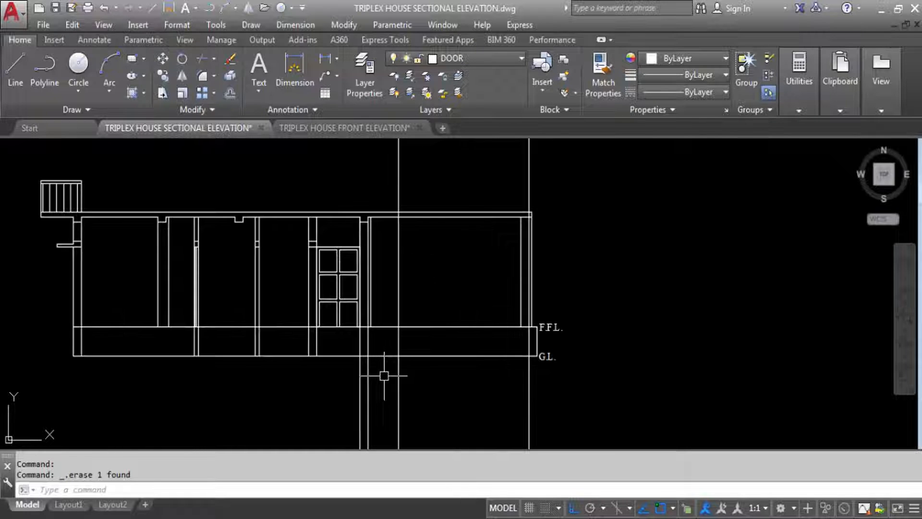
{"action": "left_click", "coordinate": [375, 380]}
{"action": "scroll", "coordinate": [370, 213], "scroll_direction": "up", "scroll_amount": 4}
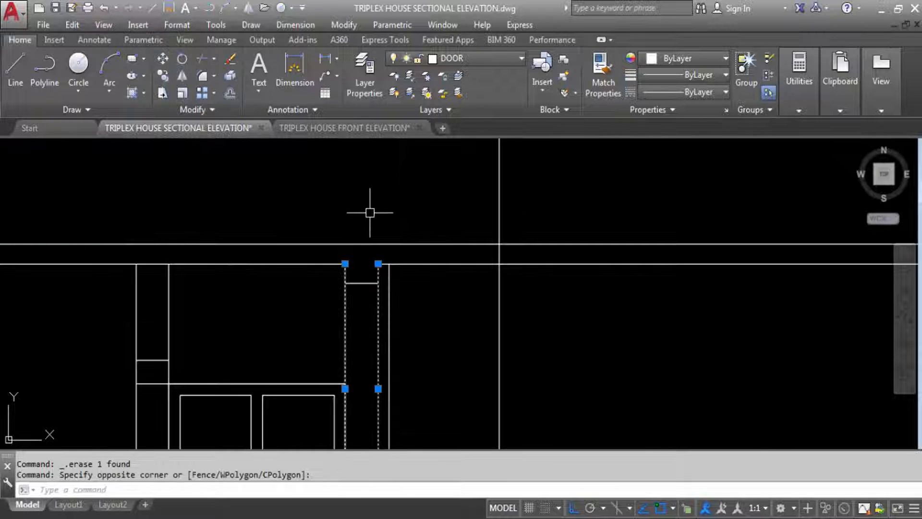
{"action": "key", "text": "Delete"}
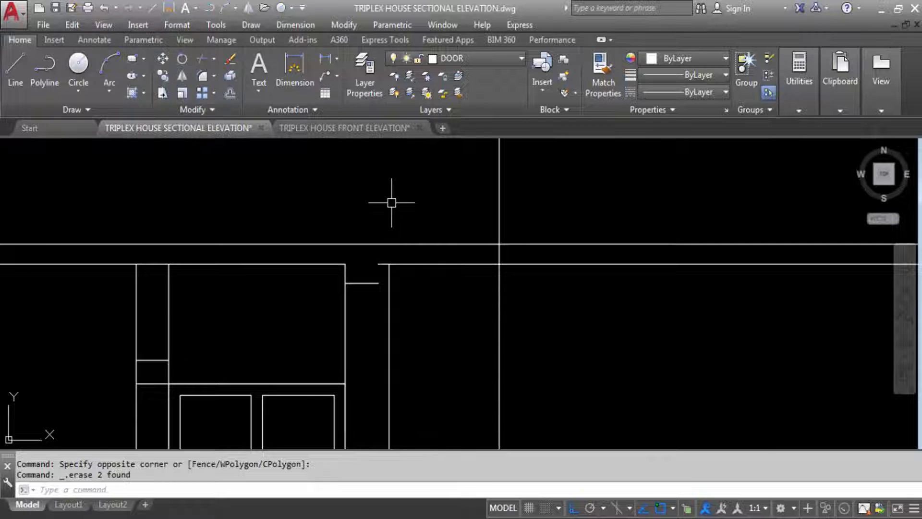
Draw a short vertical line closing the new beam's right side, from the slab underside to the beam's underside.
{"action": "scroll", "coordinate": [391, 202], "scroll_direction": "down", "scroll_amount": 3}
{"action": "scroll", "coordinate": [406, 241], "scroll_direction": "up", "scroll_amount": 3}
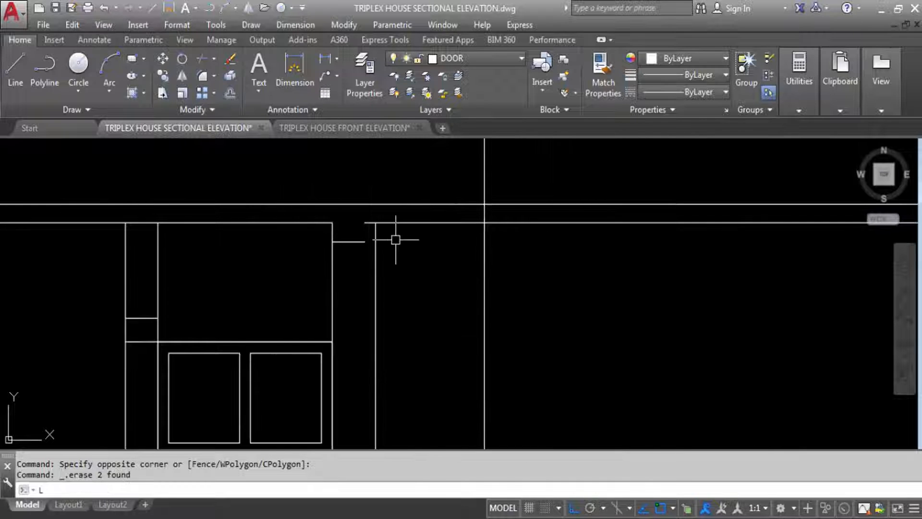
{"action": "key", "text": "Return"}
{"action": "scroll", "coordinate": [368, 235], "scroll_direction": "up", "scroll_amount": 4}
{"action": "left_click", "coordinate": [359, 205]}
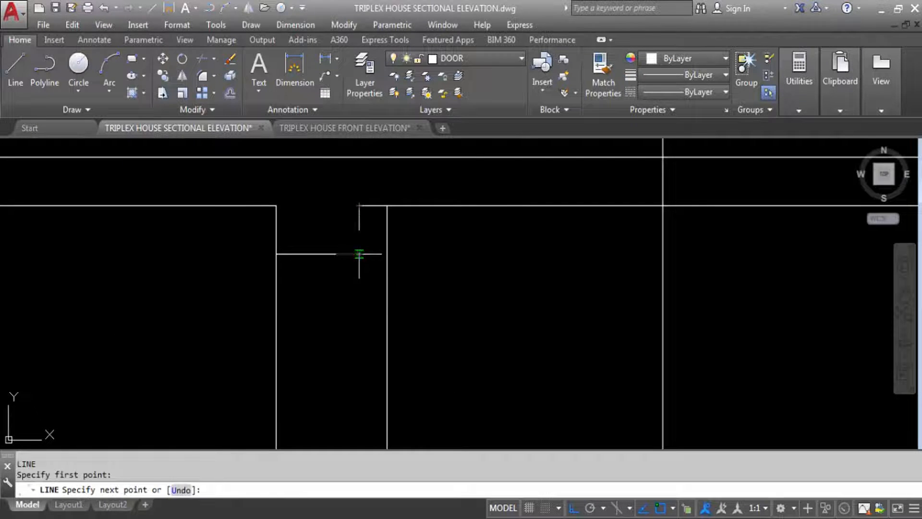
{"action": "key", "text": "Escape"}
Review the beams beneath the first-floor slab along the whole sectional elevation.
{"action": "scroll", "coordinate": [442, 226], "scroll_direction": "down", "scroll_amount": 6}
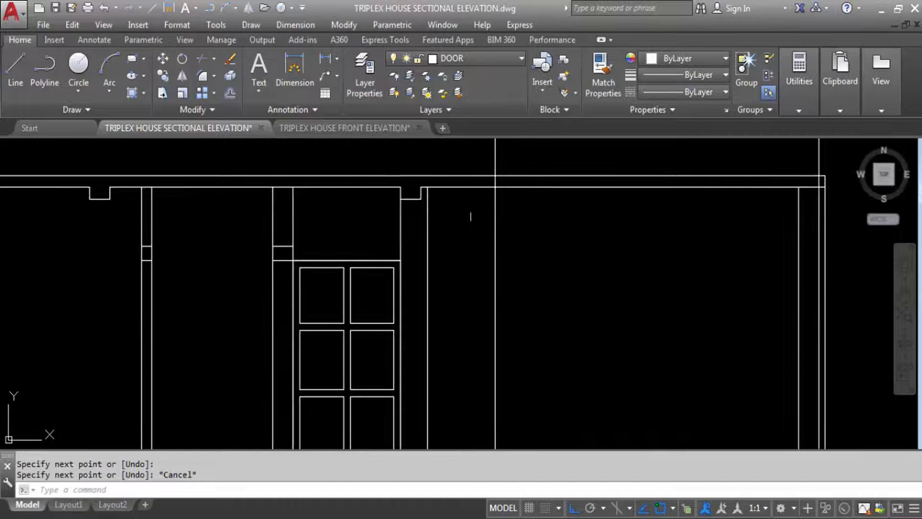
{"action": "scroll", "coordinate": [527, 227], "scroll_direction": "down", "scroll_amount": 4}
{"action": "scroll", "coordinate": [274, 197], "scroll_direction": "up", "scroll_amount": 2}
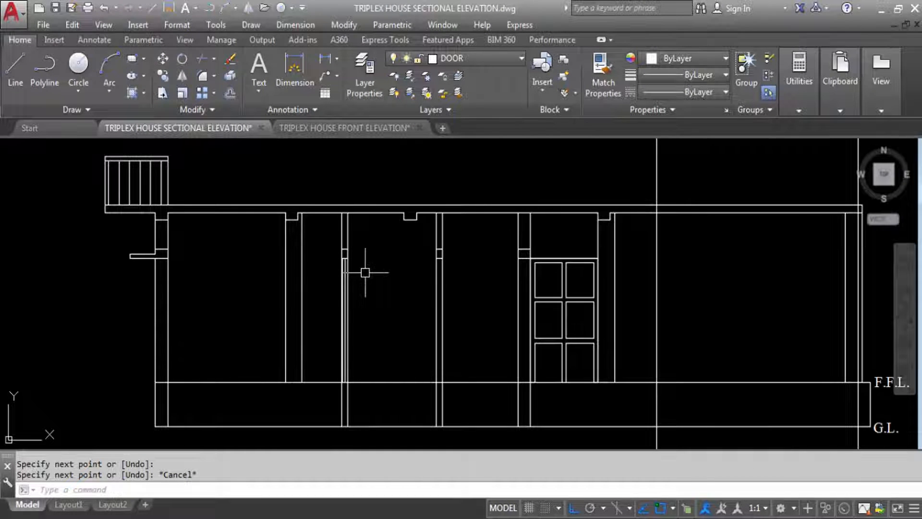
{"action": "scroll", "coordinate": [372, 158], "scroll_direction": "down", "scroll_amount": 2}
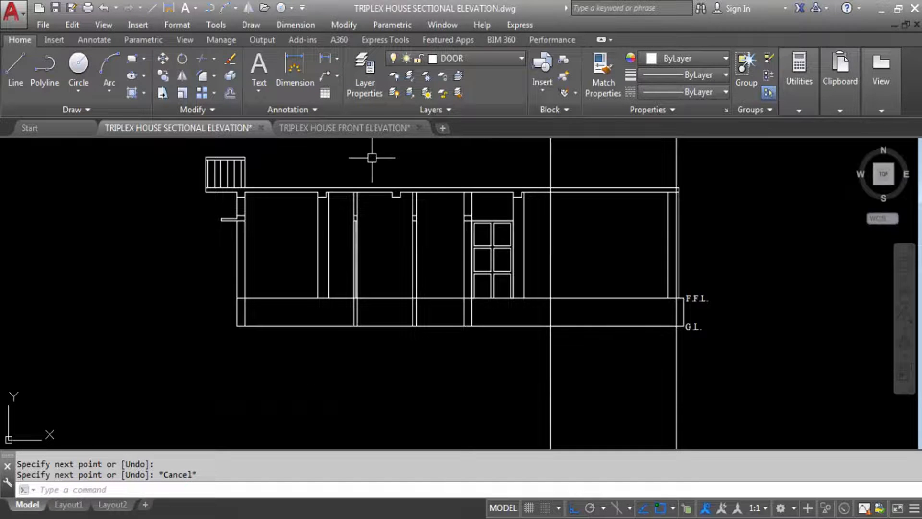
{"action": "scroll", "coordinate": [276, 218], "scroll_direction": "up", "scroll_amount": 2}
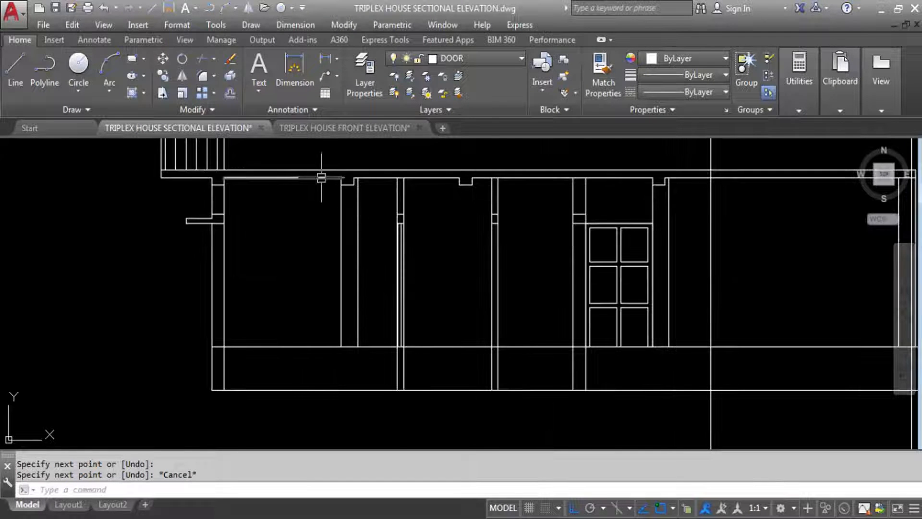
{"action": "scroll", "coordinate": [354, 176], "scroll_direction": "up", "scroll_amount": 2}
{"action": "scroll", "coordinate": [220, 195], "scroll_direction": "down", "scroll_amount": 2}
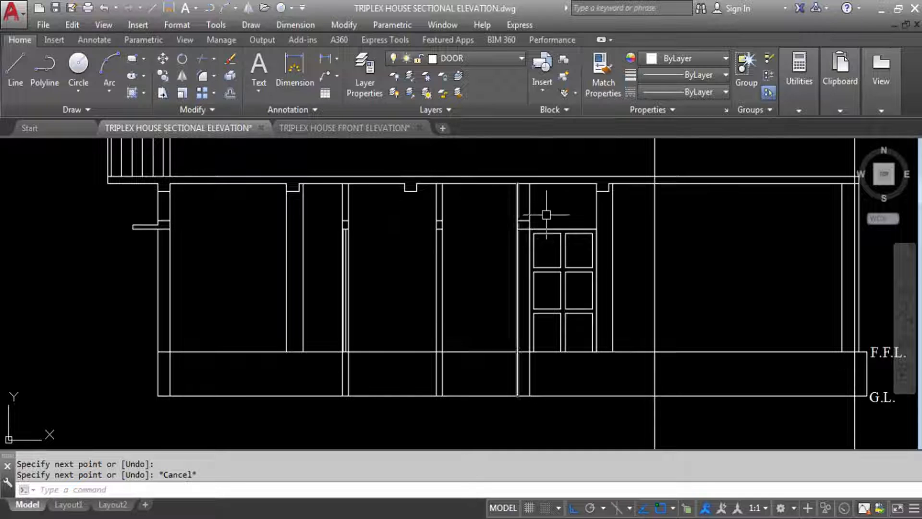
{"action": "scroll", "coordinate": [381, 139], "scroll_direction": "down", "scroll_amount": 3}
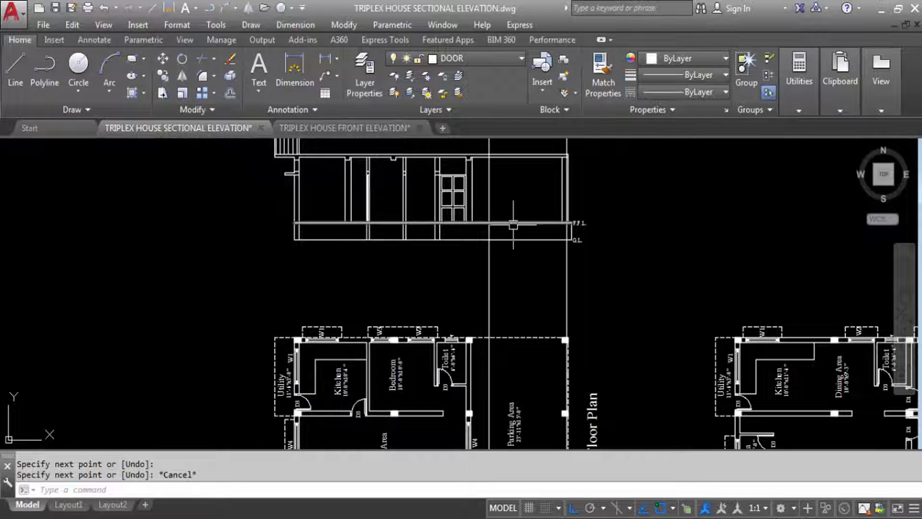
{"action": "left_click", "coordinate": [499, 287]}
{"action": "key", "text": "Escape"}
{"action": "scroll", "coordinate": [499, 288], "scroll_direction": "down", "scroll_amount": 1}
{"action": "scroll", "coordinate": [485, 300], "scroll_direction": "up", "scroll_amount": 2}
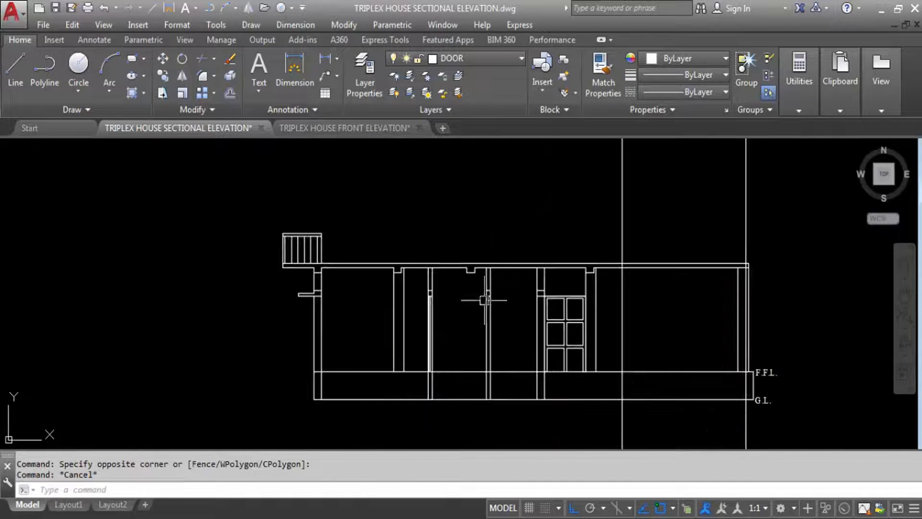
Move the outlines of the four beams beneath the first-floor slab onto the BEAM layer.
{"action": "scroll", "coordinate": [473, 296], "scroll_direction": "up", "scroll_amount": 1}
{"action": "scroll", "coordinate": [220, 262], "scroll_direction": "up", "scroll_amount": 2}
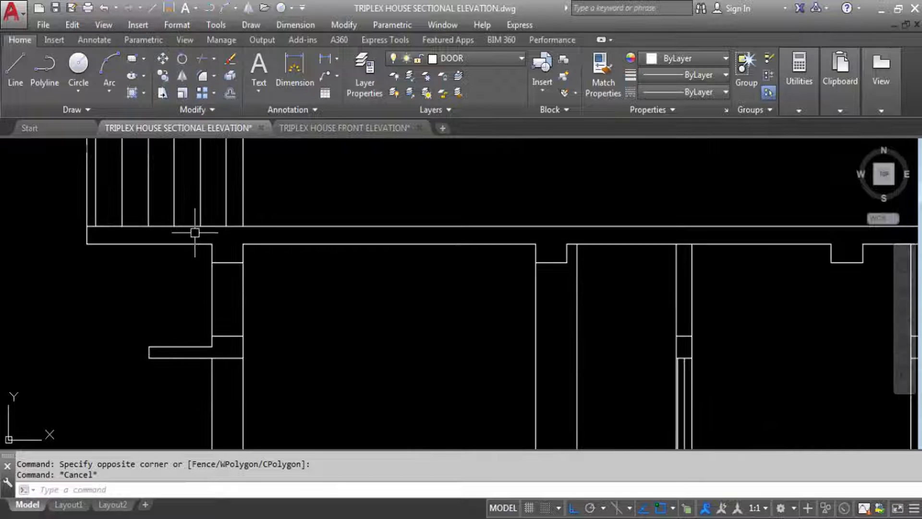
{"action": "left_click", "coordinate": [195, 233]}
{"action": "left_click", "coordinate": [285, 280]}
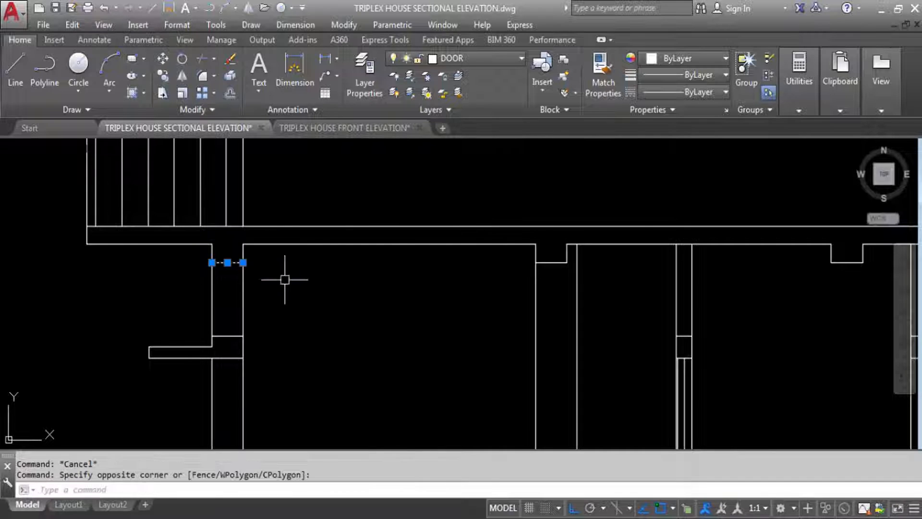
{"action": "left_click", "coordinate": [516, 239]}
{"action": "left_click", "coordinate": [588, 273]}
{"action": "scroll", "coordinate": [330, 255], "scroll_direction": "down", "scroll_amount": 1}
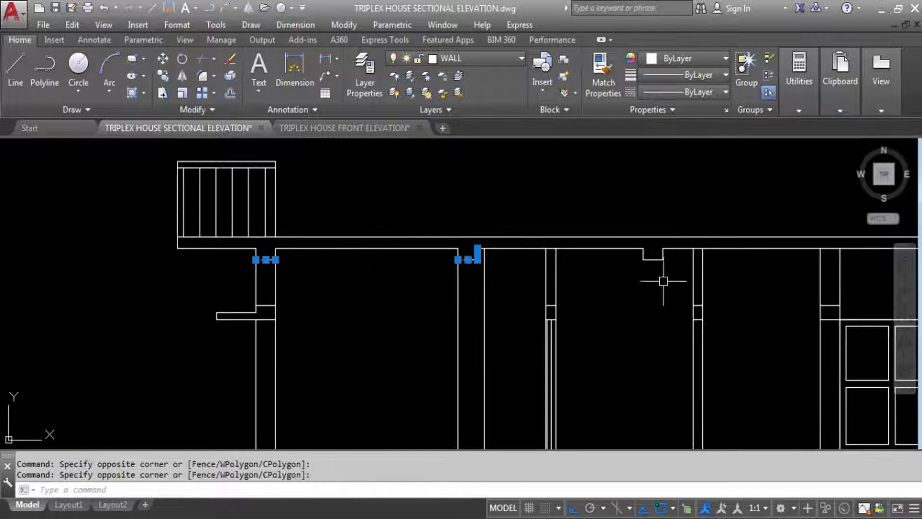
{"action": "left_click", "coordinate": [610, 199]}
{"action": "left_click", "coordinate": [681, 257]}
{"action": "scroll", "coordinate": [421, 236], "scroll_direction": "down", "scroll_amount": 3}
{"action": "scroll", "coordinate": [593, 226], "scroll_direction": "up", "scroll_amount": 3}
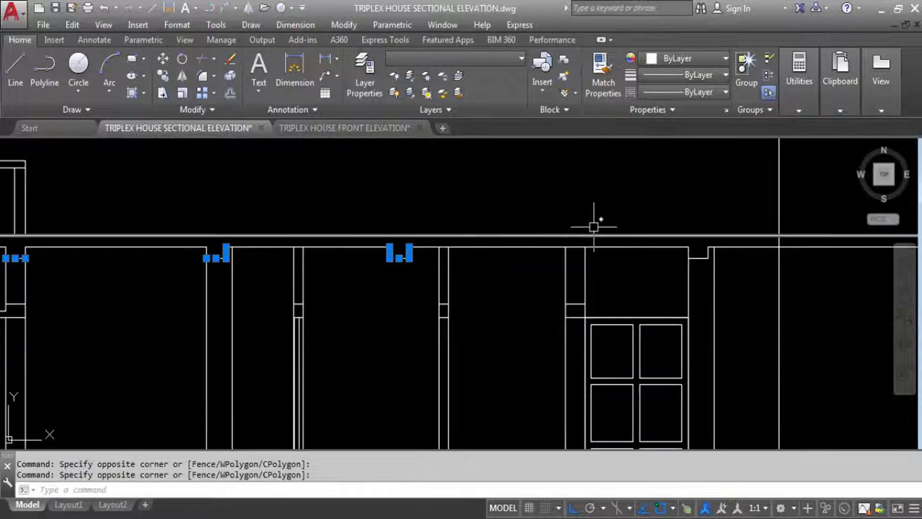
{"action": "left_click", "coordinate": [641, 221]}
{"action": "left_click", "coordinate": [714, 267]}
{"action": "scroll", "coordinate": [569, 224], "scroll_direction": "down", "scroll_amount": 3}
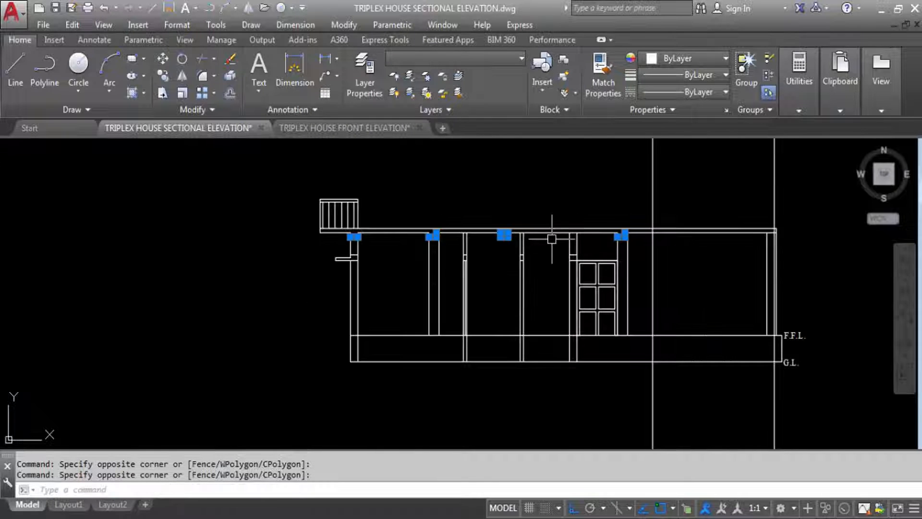
{"action": "left_click", "coordinate": [460, 60]}
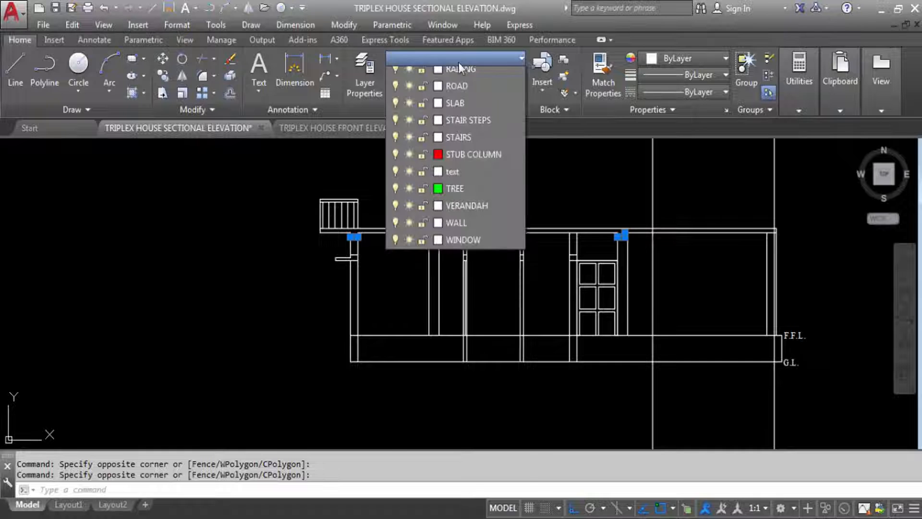
{"action": "left_click", "coordinate": [460, 111]}
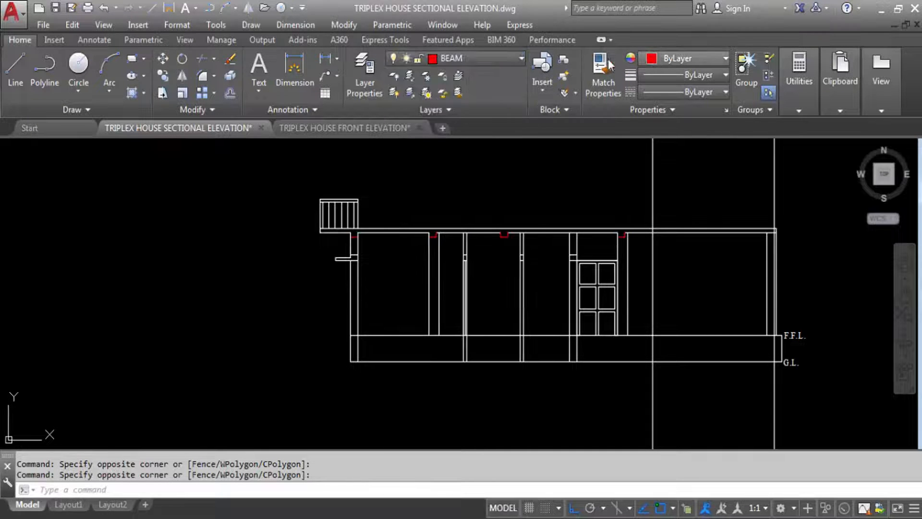
{"action": "key", "text": "Escape"}
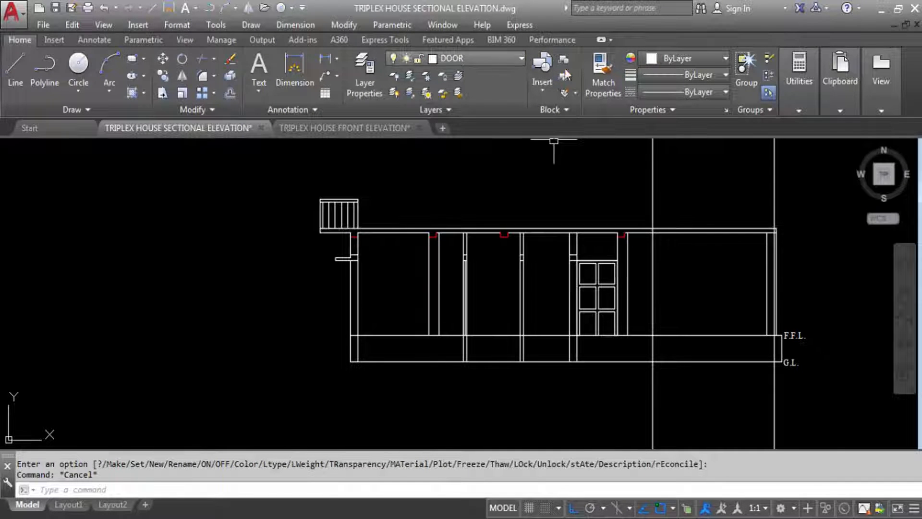
Set the BEAM layer's colour to white in the layer properties.
{"action": "key", "text": "Escape"}
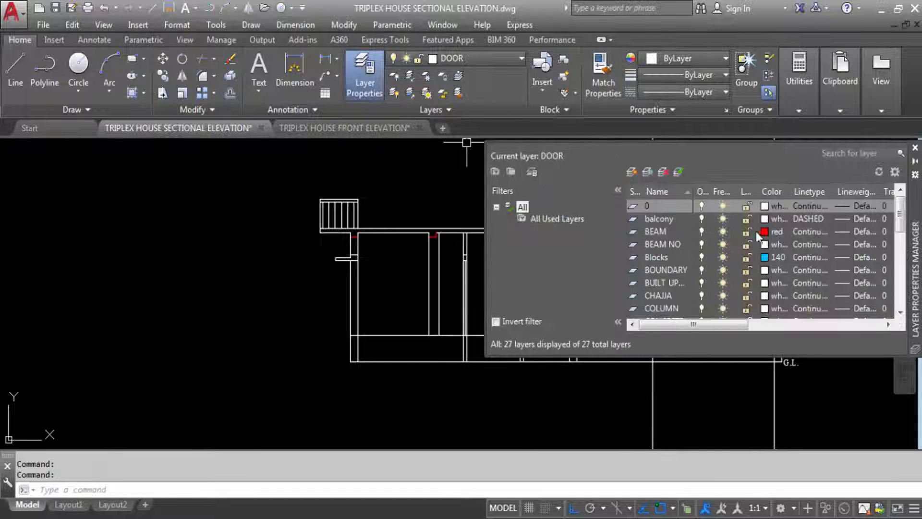
{"action": "left_click", "coordinate": [767, 232]}
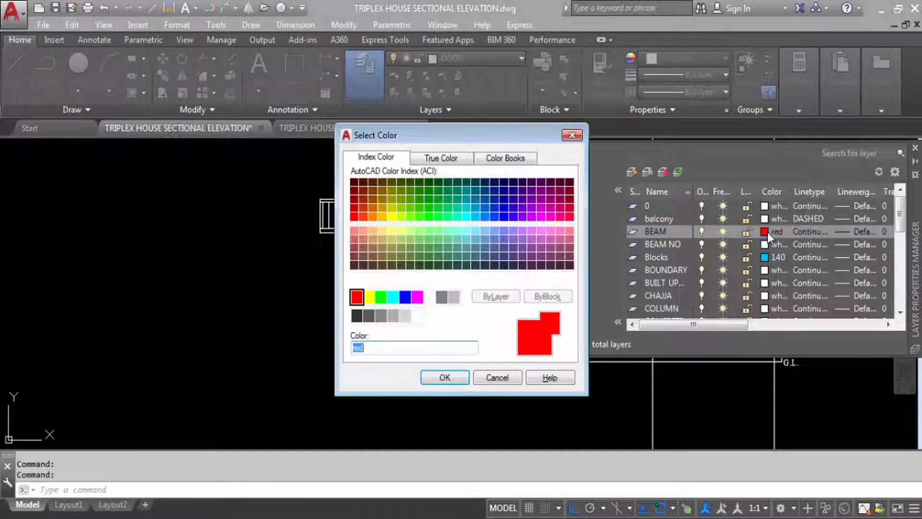
{"action": "left_click", "coordinate": [430, 296]}
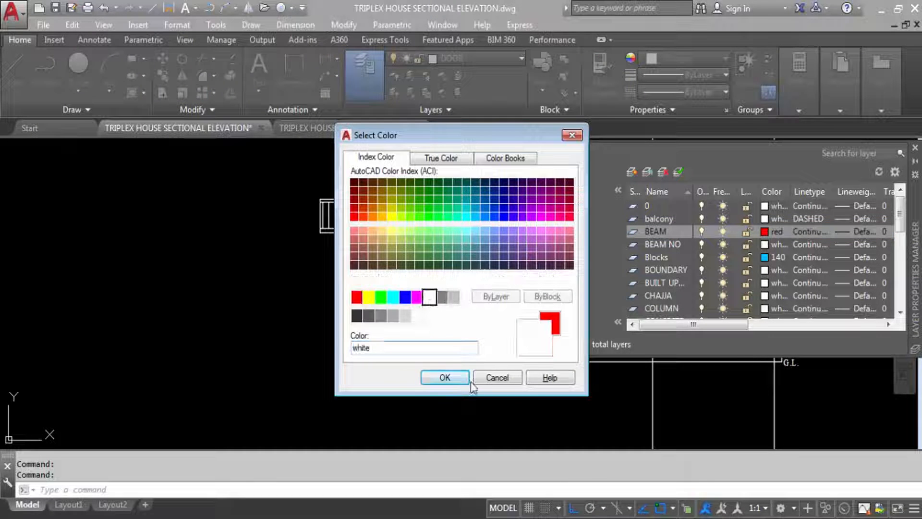
{"action": "left_click", "coordinate": [466, 377]}
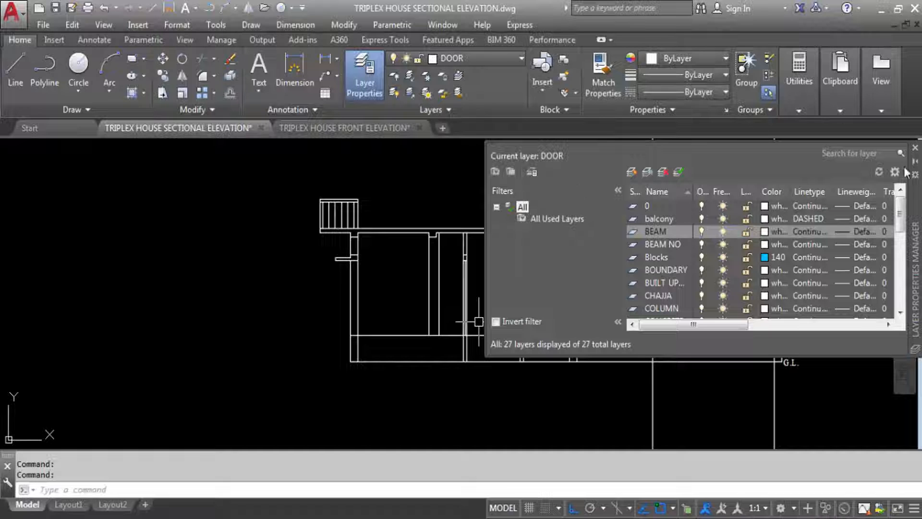
{"action": "left_click", "coordinate": [916, 148]}
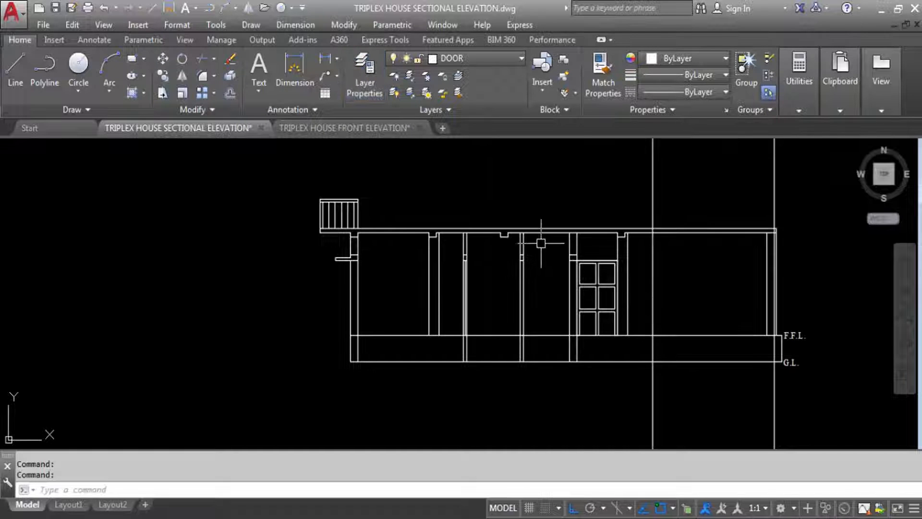
{"action": "left_click", "coordinate": [397, 228]}
{"action": "left_click", "coordinate": [397, 249]}
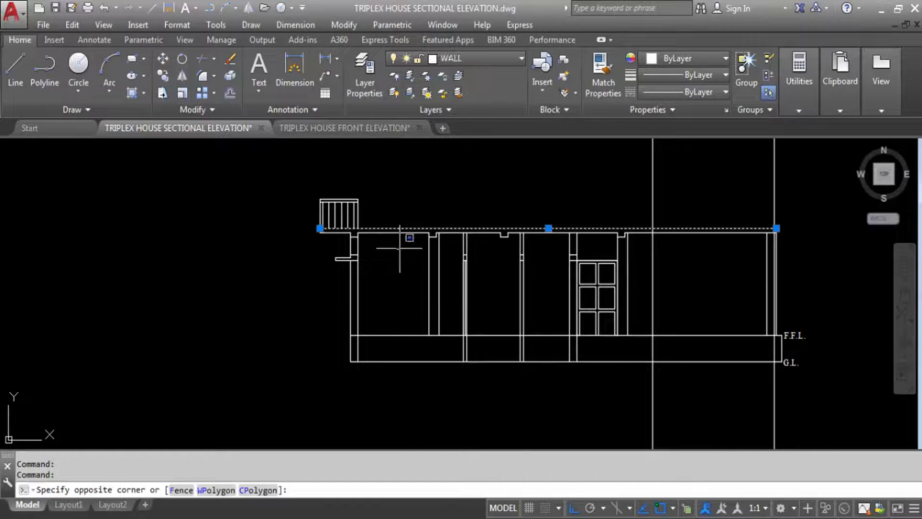
{"action": "key", "text": "Escape"}
{"action": "key", "text": "Escape"}
Move the first-floor slab's top line, end edges and the underside segments at the balcony, first room and parking bay onto the SLAB layer.
{"action": "left_click", "coordinate": [402, 248]}
{"action": "left_click", "coordinate": [403, 221]}
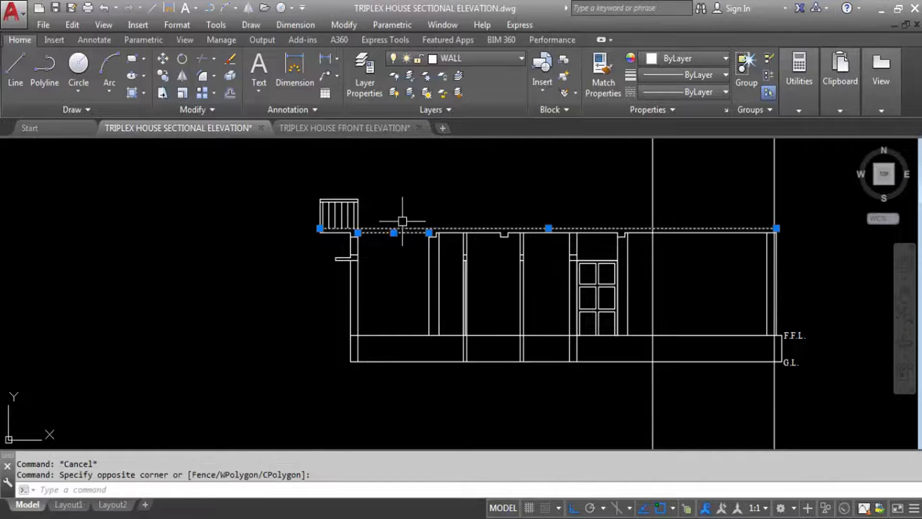
{"action": "scroll", "coordinate": [337, 244], "scroll_direction": "up", "scroll_amount": 2}
{"action": "left_click", "coordinate": [305, 206]}
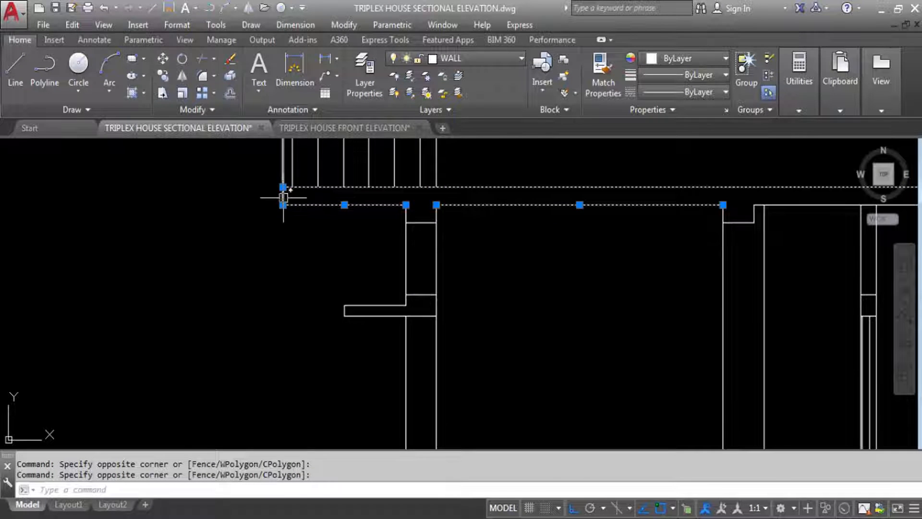
{"action": "left_click", "coordinate": [262, 187]}
{"action": "scroll", "coordinate": [181, 194], "scroll_direction": "down", "scroll_amount": 2}
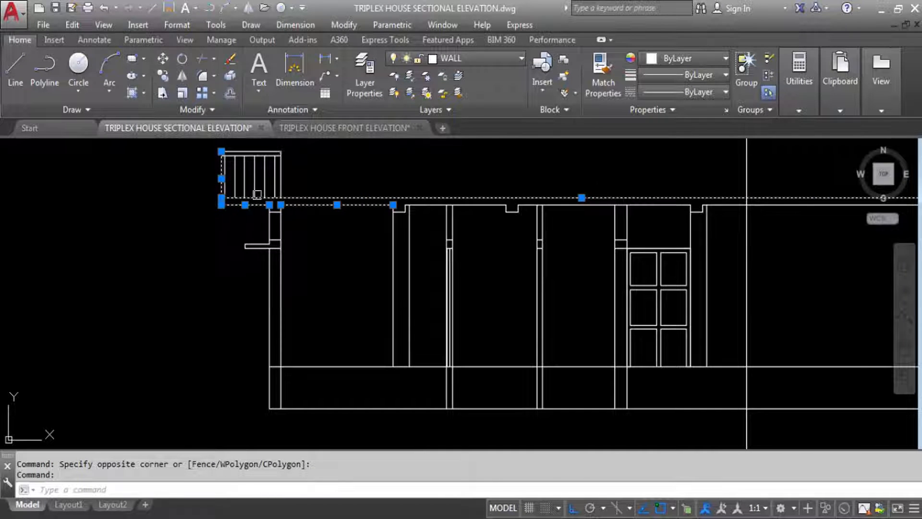
{"action": "scroll", "coordinate": [471, 225], "scroll_direction": "down", "scroll_amount": 2}
{"action": "scroll", "coordinate": [600, 206], "scroll_direction": "up", "scroll_amount": 3}
{"action": "left_click", "coordinate": [627, 237]}
{"action": "left_click", "coordinate": [596, 187]}
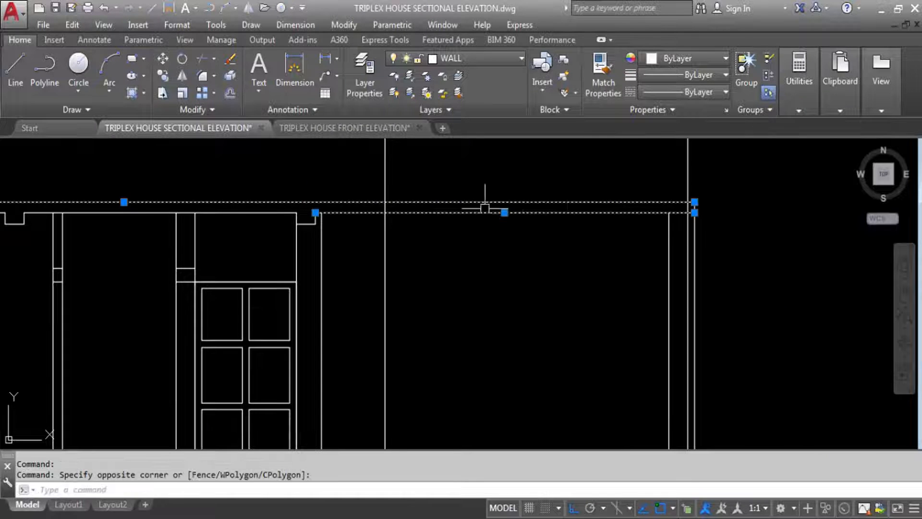
{"action": "left_click", "coordinate": [444, 58]}
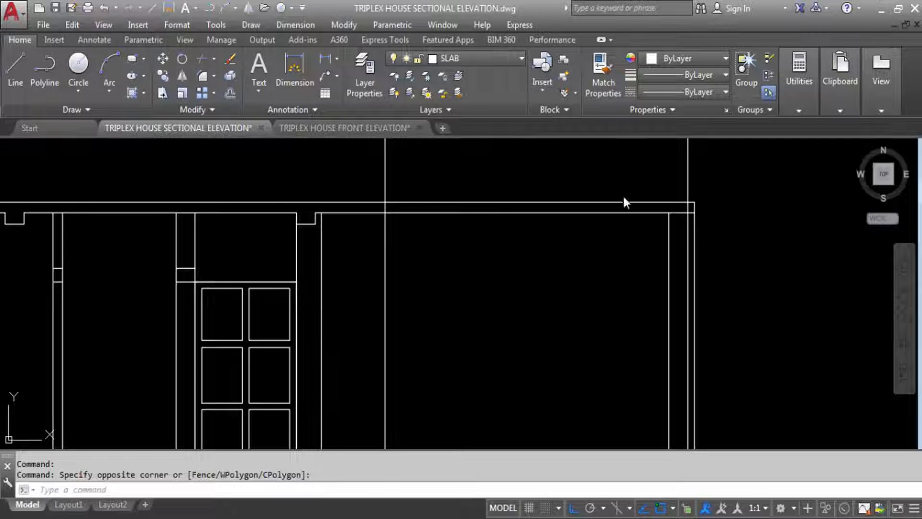
{"action": "left_click_drag", "start_coordinate": [624, 197], "coordinate": [577, 225]}
{"action": "key", "text": "Escape"}
{"action": "scroll", "coordinate": [494, 160], "scroll_direction": "down", "scroll_amount": 6}
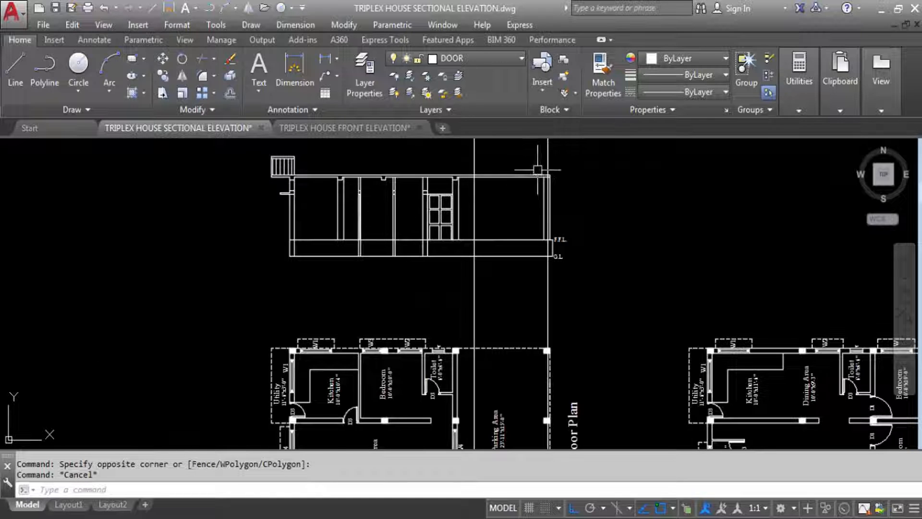
Make STAIRS the current layer and examine the staircase flights and landing in the ground-floor plan.
{"action": "left_click", "coordinate": [473, 57]}
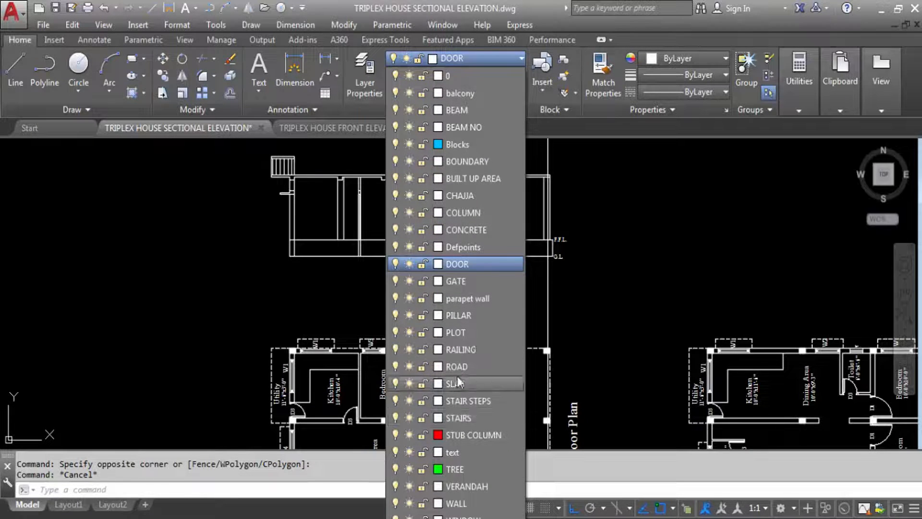
{"action": "left_click", "coordinate": [457, 418]}
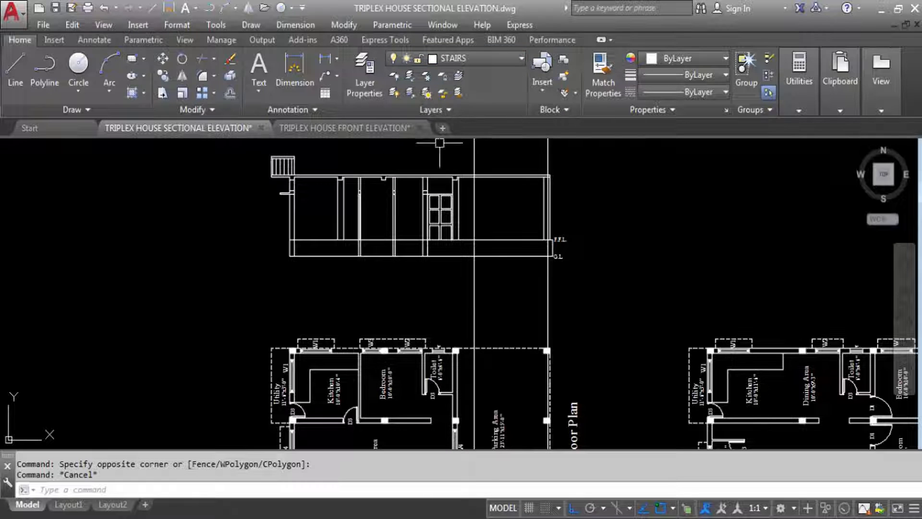
{"action": "scroll", "coordinate": [480, 240], "scroll_direction": "down", "scroll_amount": 3}
{"action": "scroll", "coordinate": [510, 260], "scroll_direction": "up", "scroll_amount": 6}
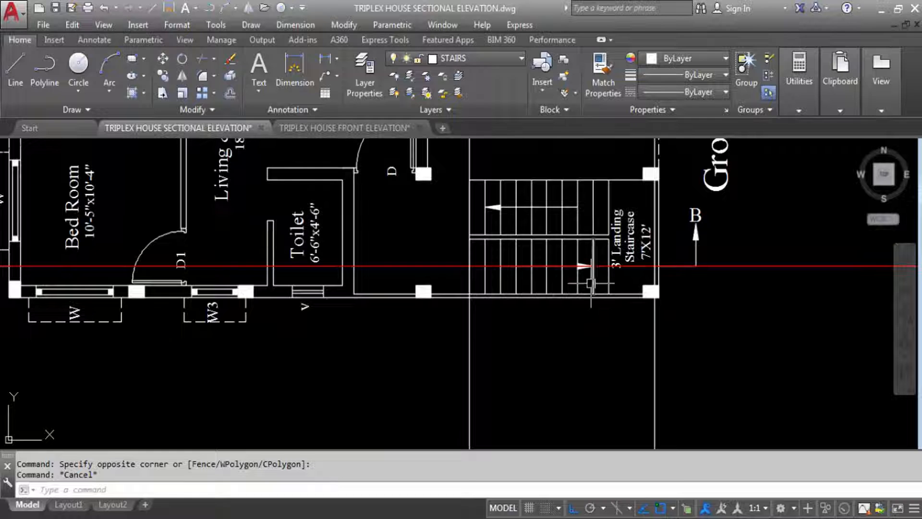
{"action": "scroll", "coordinate": [490, 286], "scroll_direction": "up", "scroll_amount": 2}
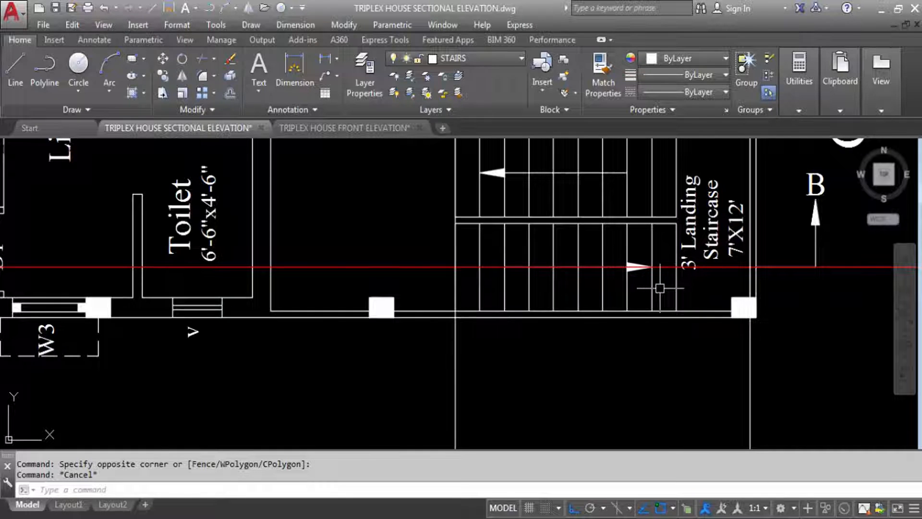
{"action": "scroll", "coordinate": [660, 288], "scroll_direction": "down", "scroll_amount": 4}
{"action": "scroll", "coordinate": [619, 343], "scroll_direction": "down", "scroll_amount": 5}
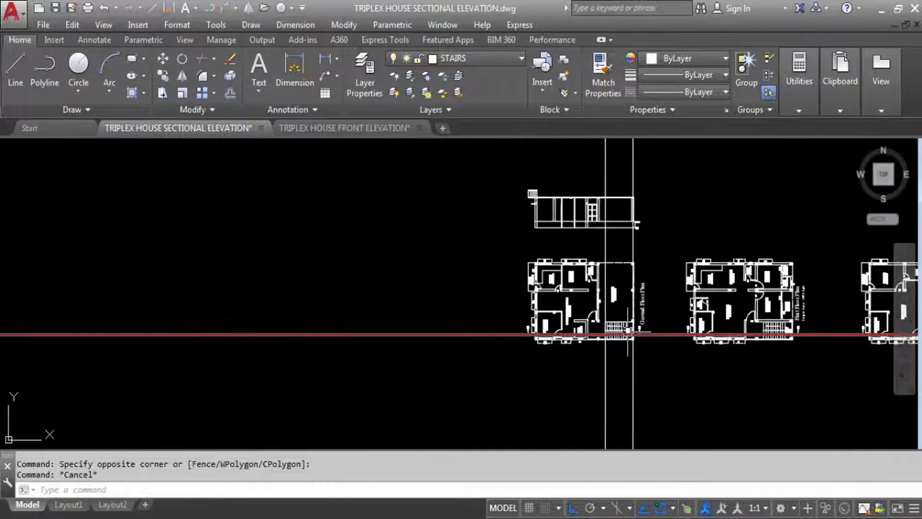
{"action": "scroll", "coordinate": [623, 336], "scroll_direction": "up", "scroll_amount": 2}
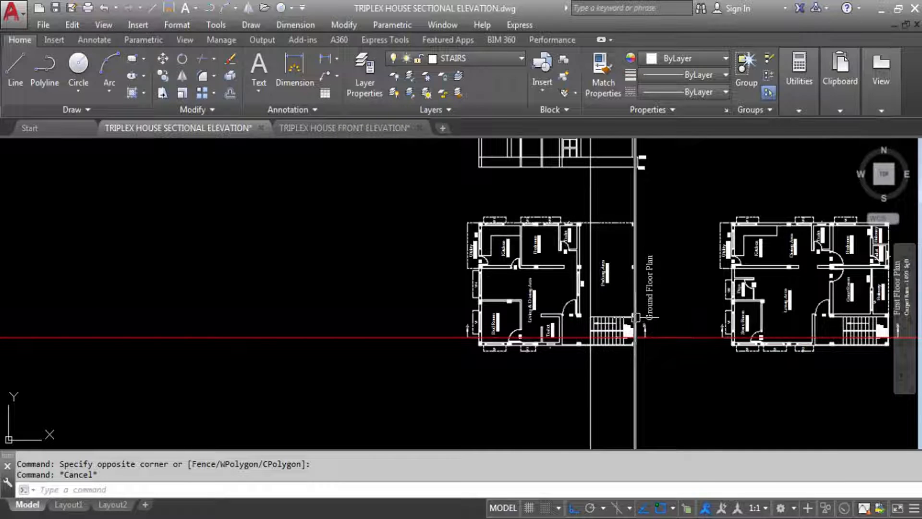
{"action": "scroll", "coordinate": [603, 344], "scroll_direction": "down", "scroll_amount": 2}
{"action": "scroll", "coordinate": [605, 321], "scroll_direction": "up", "scroll_amount": 2}
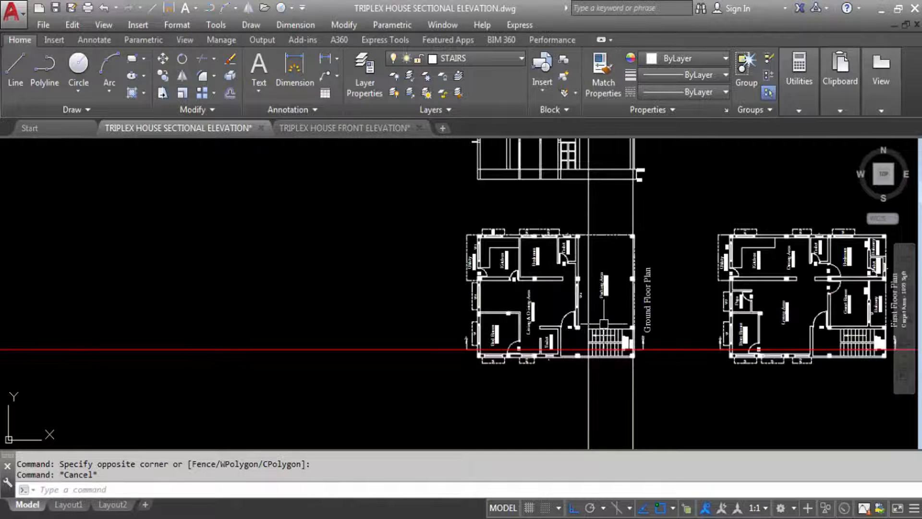
Extend the upper flight's tread lines from the ground-floor plan staircase up to the slab underside above the parking bay in the section.
{"action": "key", "text": "Return"}
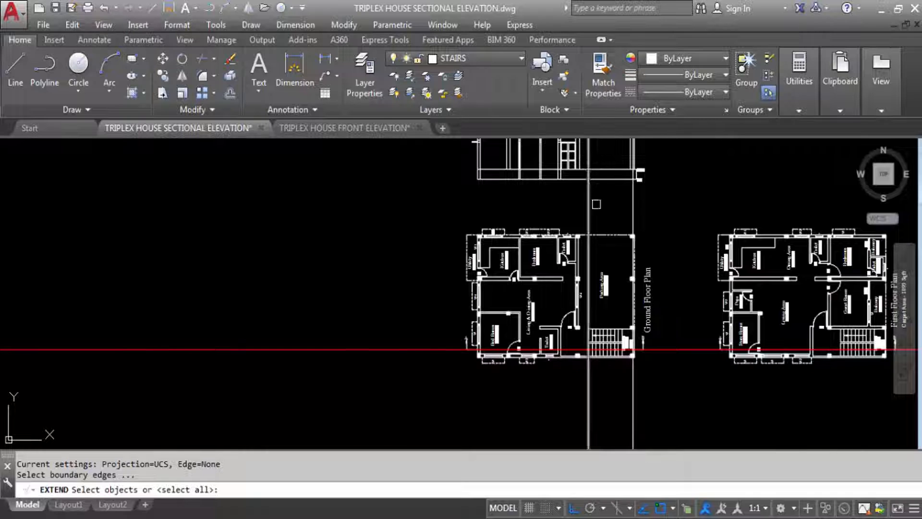
{"action": "scroll", "coordinate": [615, 336], "scroll_direction": "down", "scroll_amount": 2}
{"action": "scroll", "coordinate": [602, 226], "scroll_direction": "up", "scroll_amount": 3}
{"action": "left_click", "coordinate": [594, 234]}
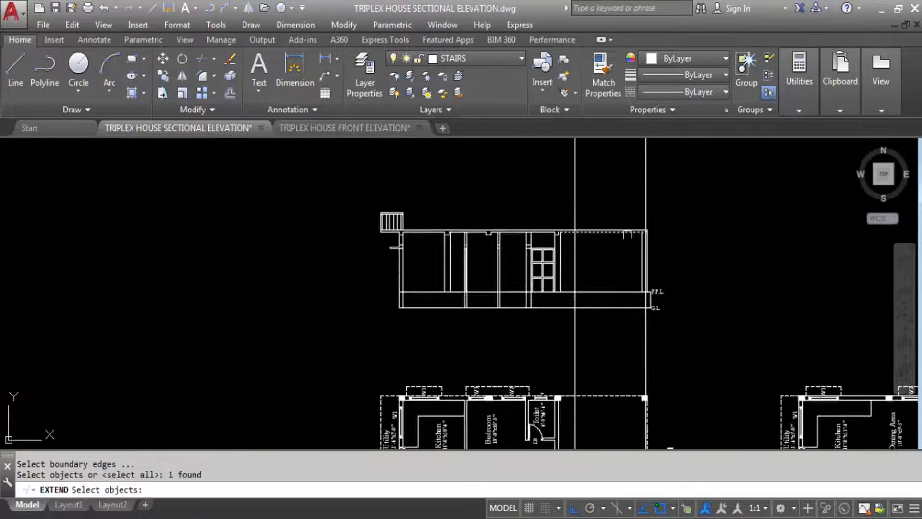
{"action": "key", "text": "Return"}
{"action": "left_click", "coordinate": [627, 235]}
{"action": "scroll", "coordinate": [602, 249], "scroll_direction": "down", "scroll_amount": 4}
{"action": "scroll", "coordinate": [607, 326], "scroll_direction": "up", "scroll_amount": 6}
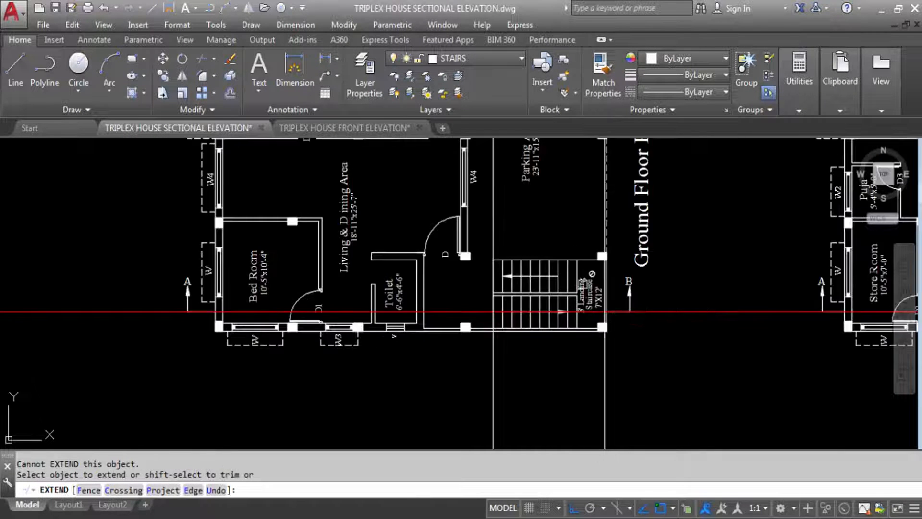
{"action": "left_click", "coordinate": [586, 255]}
{"action": "left_click", "coordinate": [360, 268]}
{"action": "left_click", "coordinate": [584, 254]}
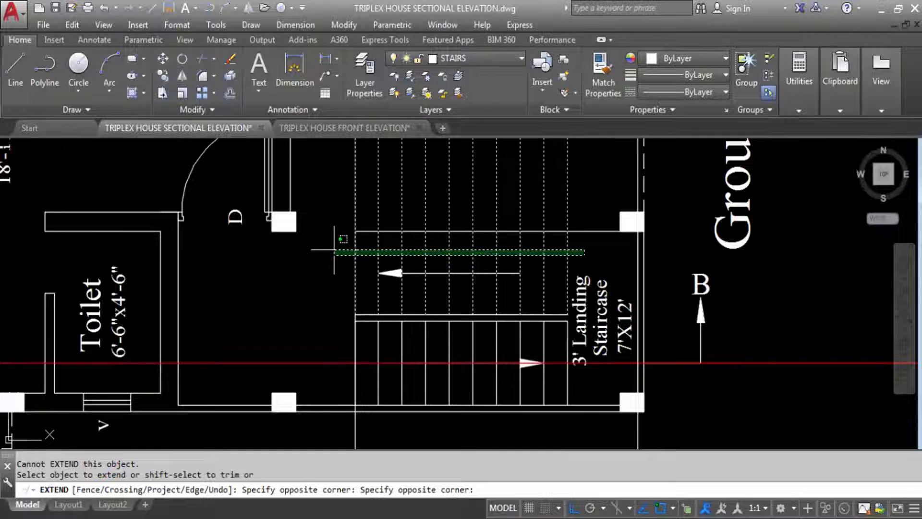
{"action": "left_click", "coordinate": [335, 254]}
{"action": "scroll", "coordinate": [463, 312], "scroll_direction": "down", "scroll_amount": 5}
{"action": "left_click", "coordinate": [463, 311]}
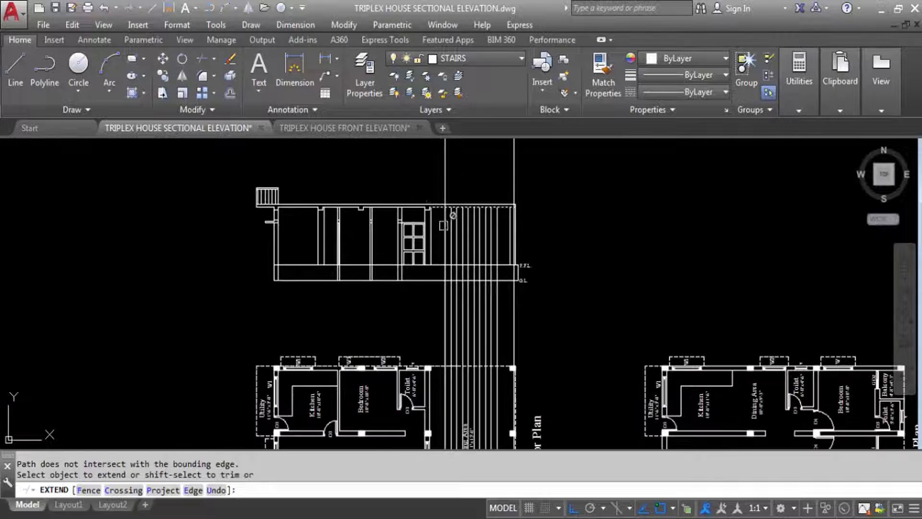
{"action": "scroll", "coordinate": [462, 311], "scroll_direction": "up", "scroll_amount": 5}
{"action": "middle_click_drag", "start_coordinate": [563, 395], "coordinate": [465, 327]}
{"action": "key", "text": "Escape"}
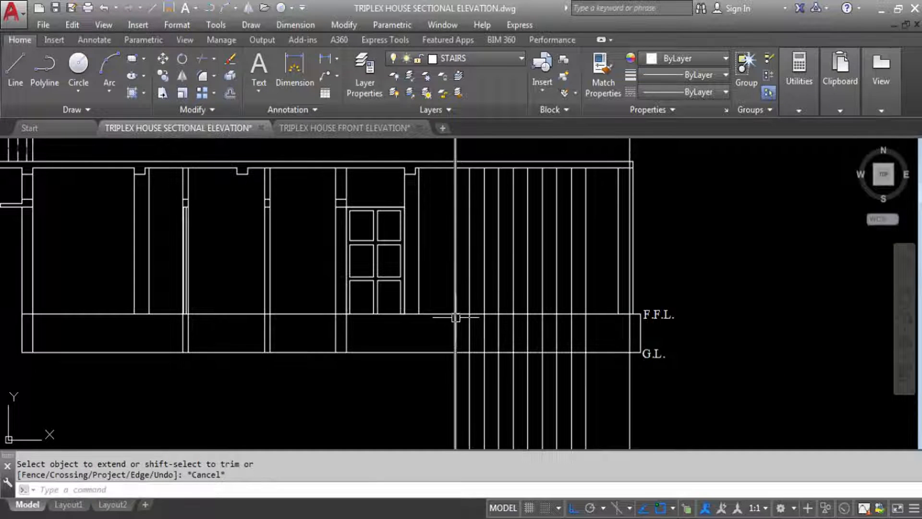
Erase the vertical projection line at the outer edge of the parking area, running between the ground-floor plan and the section.
{"action": "scroll", "coordinate": [451, 286], "scroll_direction": "down", "scroll_amount": 4}
{"action": "scroll", "coordinate": [506, 358], "scroll_direction": "up", "scroll_amount": 7}
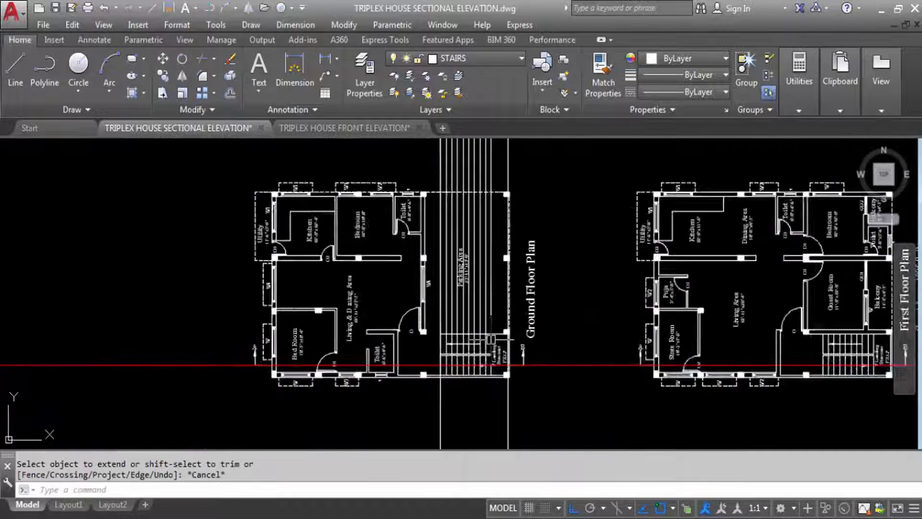
{"action": "scroll", "coordinate": [483, 336], "scroll_direction": "down", "scroll_amount": 6}
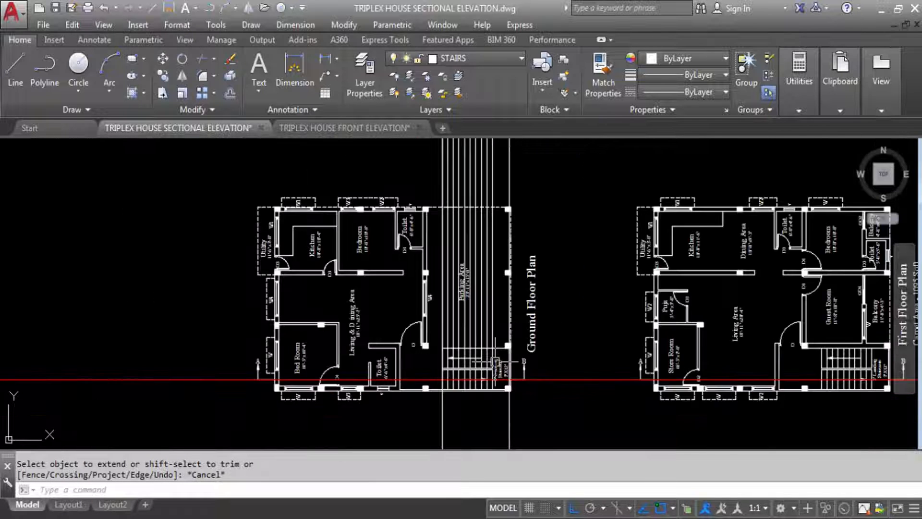
{"action": "scroll", "coordinate": [473, 288], "scroll_direction": "up", "scroll_amount": 3}
{"action": "scroll", "coordinate": [472, 220], "scroll_direction": "up", "scroll_amount": 2}
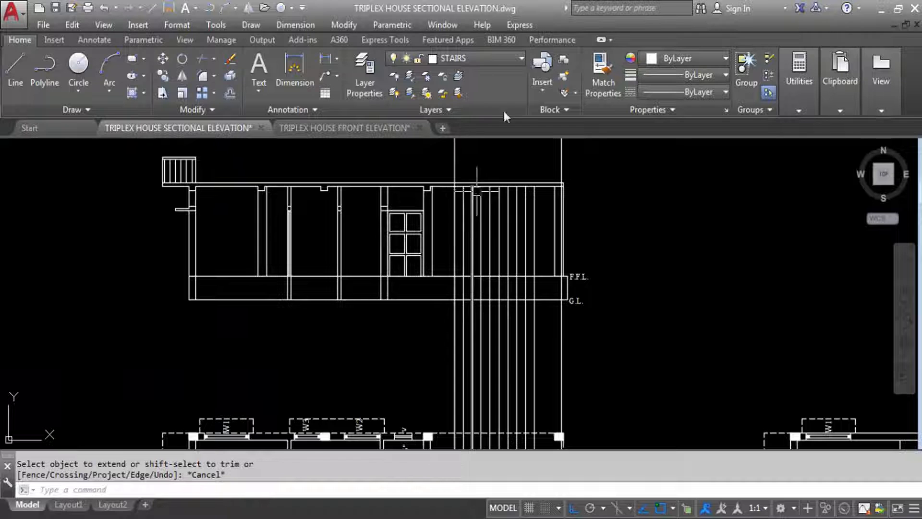
{"action": "left_click", "coordinate": [596, 160]}
{"action": "scroll", "coordinate": [528, 156], "scroll_direction": "down", "scroll_amount": 2}
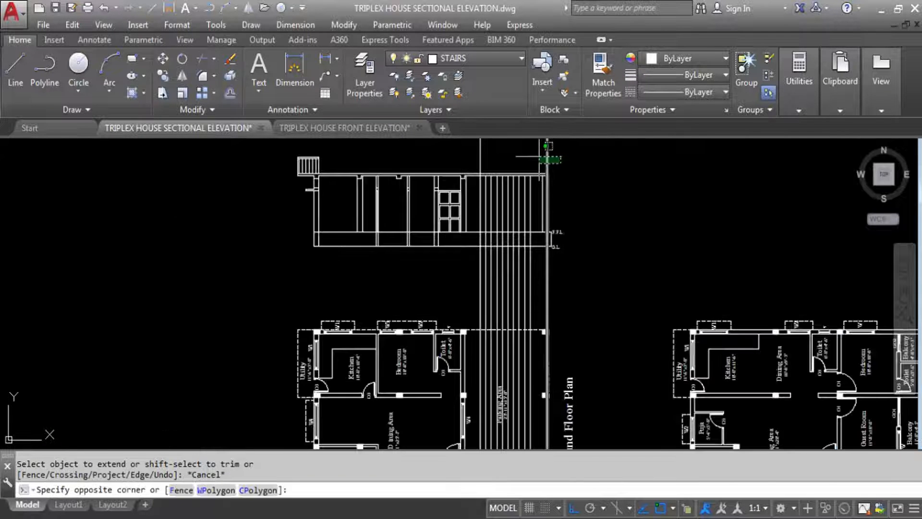
{"action": "left_click", "coordinate": [550, 160]}
{"action": "scroll", "coordinate": [581, 202], "scroll_direction": "down", "scroll_amount": 2}
{"action": "scroll", "coordinate": [575, 347], "scroll_direction": "up", "scroll_amount": 4}
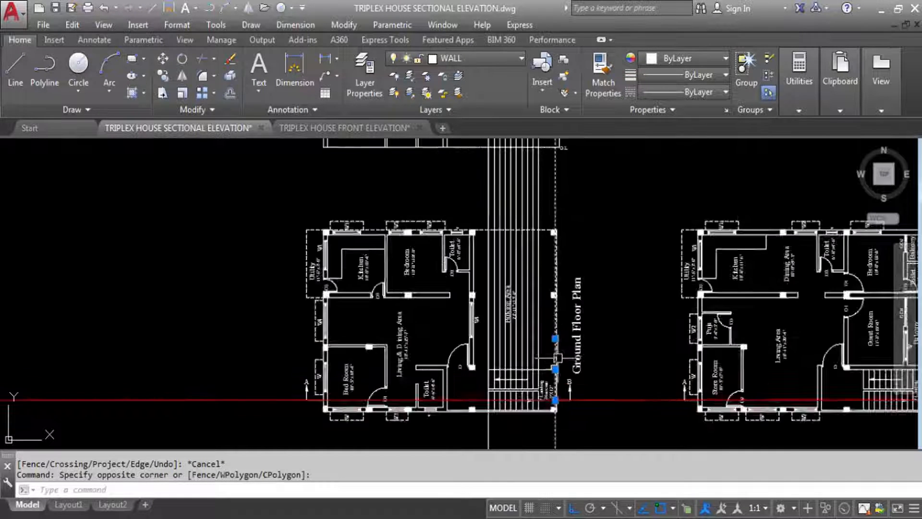
{"action": "key", "text": "Delete"}
{"action": "scroll", "coordinate": [600, 356], "scroll_direction": "down", "scroll_amount": 2}
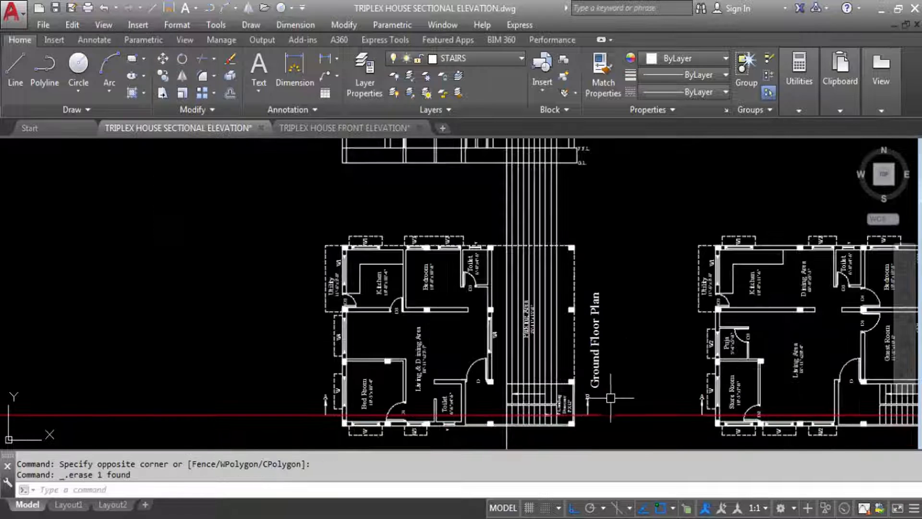
Measure the first tread's width at the foot of the lower flight in the ground-floor plan with a linear dimension.
{"action": "scroll", "coordinate": [541, 203], "scroll_direction": "up", "scroll_amount": 2}
{"action": "scroll", "coordinate": [528, 201], "scroll_direction": "up", "scroll_amount": 3}
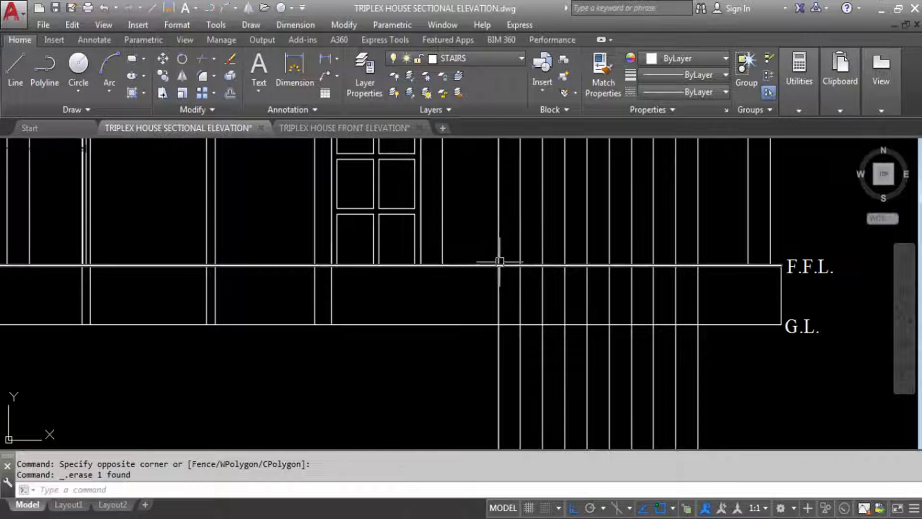
{"action": "scroll", "coordinate": [509, 289], "scroll_direction": "down", "scroll_amount": 5}
{"action": "scroll", "coordinate": [519, 306], "scroll_direction": "up", "scroll_amount": 5}
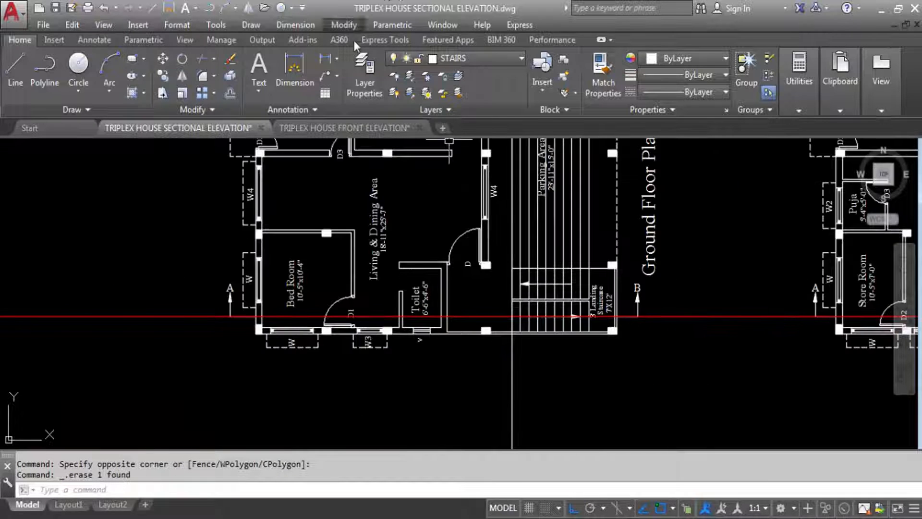
{"action": "left_click", "coordinate": [326, 58]}
{"action": "scroll", "coordinate": [510, 330], "scroll_direction": "up", "scroll_amount": 4}
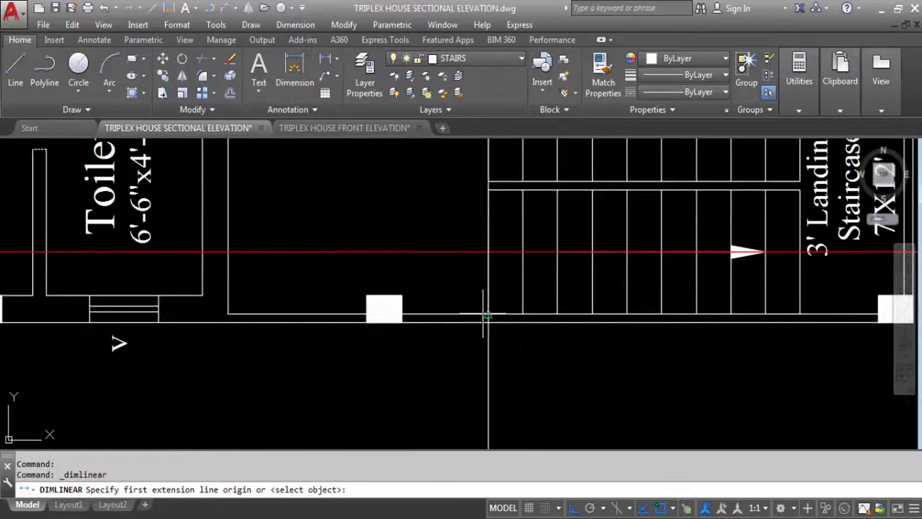
{"action": "left_click", "coordinate": [488, 315]}
{"action": "left_click", "coordinate": [523, 314]}
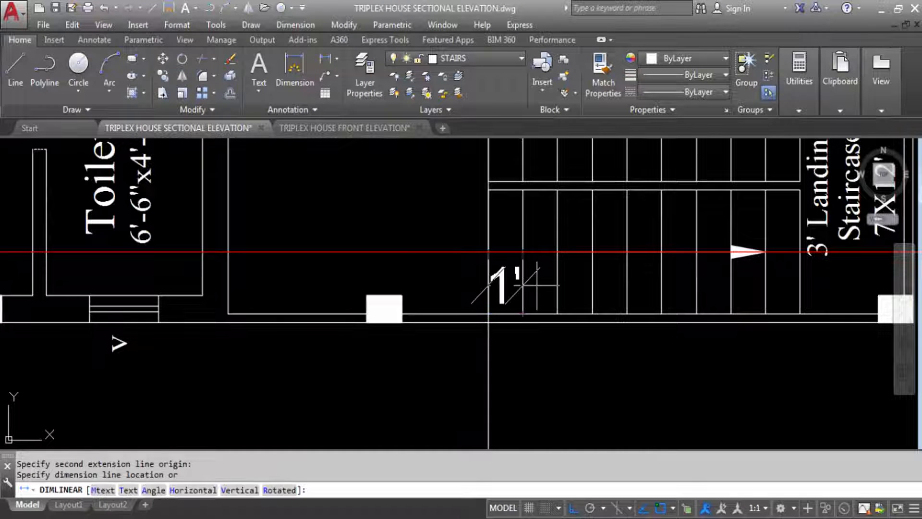
{"action": "key", "text": "Escape"}
{"action": "scroll", "coordinate": [518, 370], "scroll_direction": "down", "scroll_amount": 6}
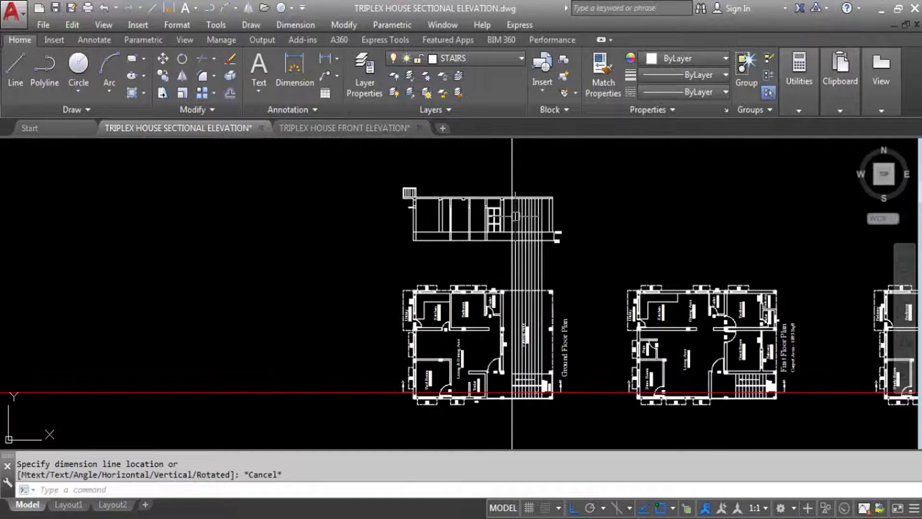
Start the stair profile polyline where the first tread projection meets the F.F.L. line, adding two steps with 6" risers and 1' treads.
{"action": "scroll", "coordinate": [503, 274], "scroll_direction": "up", "scroll_amount": 6}
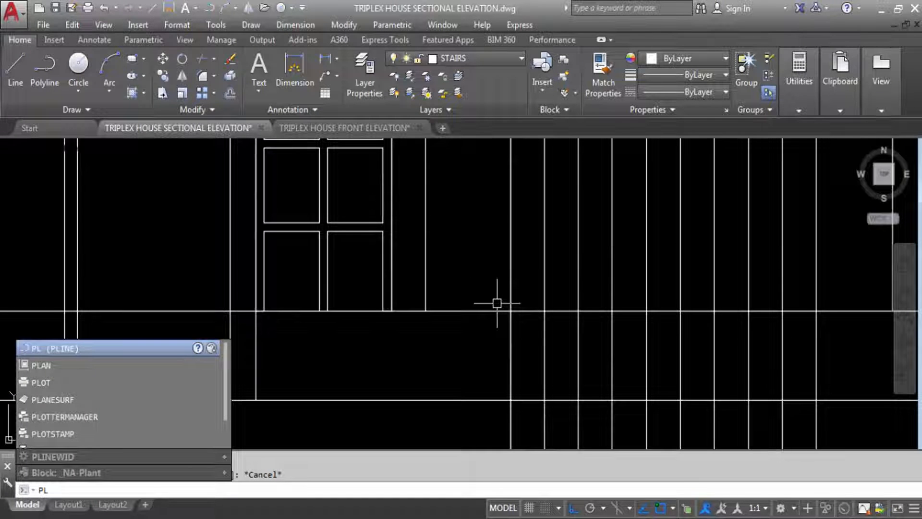
{"action": "key", "text": "Return"}
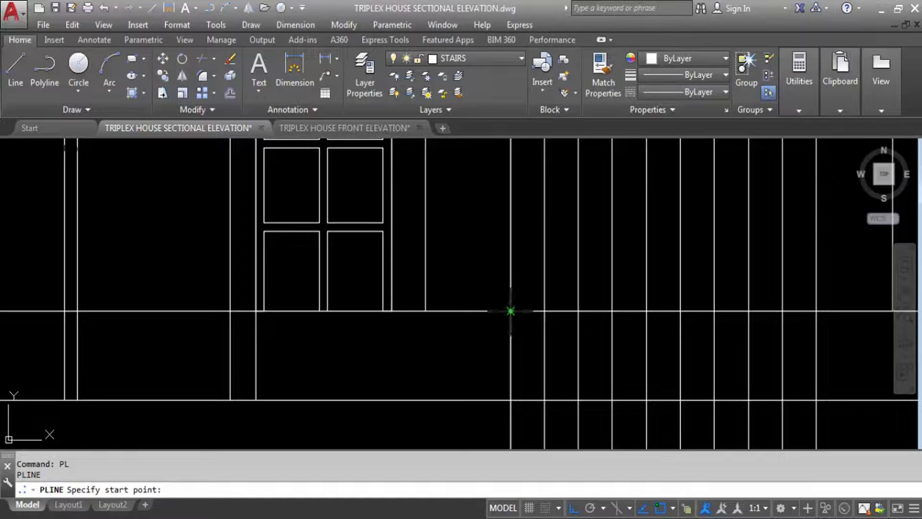
{"action": "left_click", "coordinate": [511, 311]}
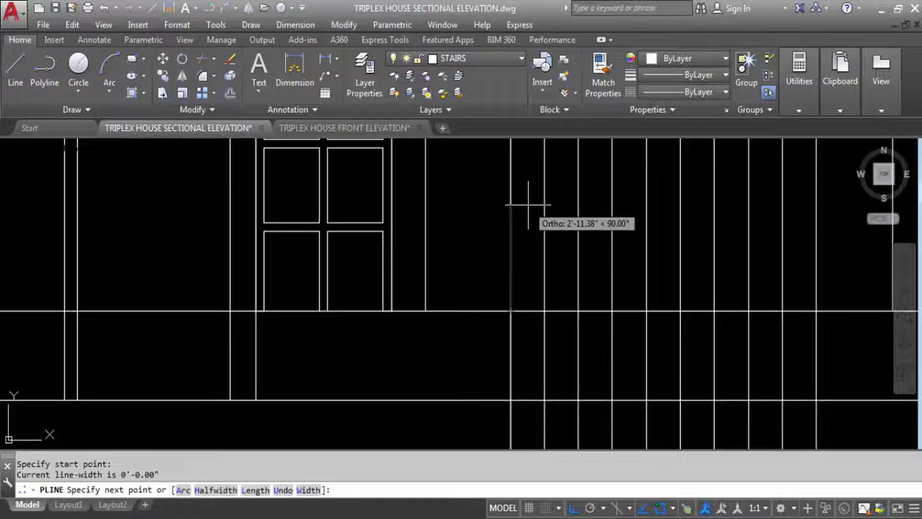
{"action": "key", "text": "Return"}
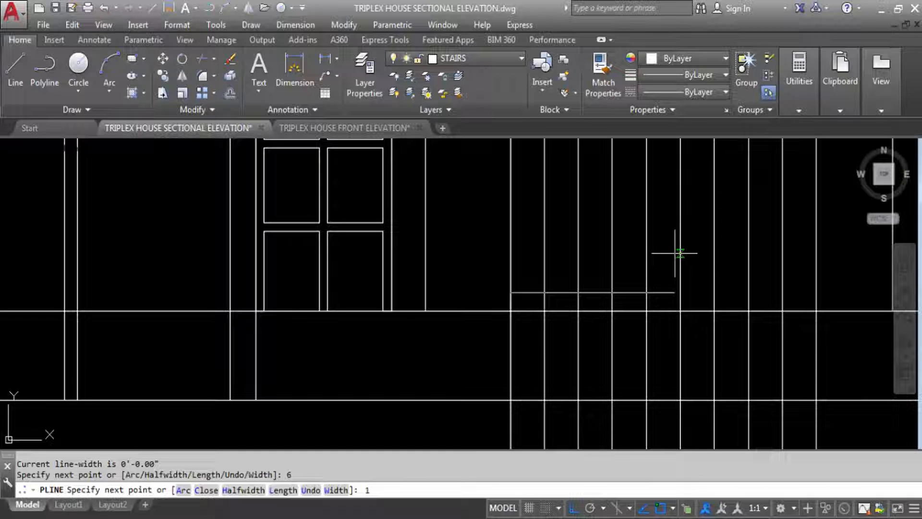
{"action": "type", "text": "12"}
{"action": "key", "text": "Return"}
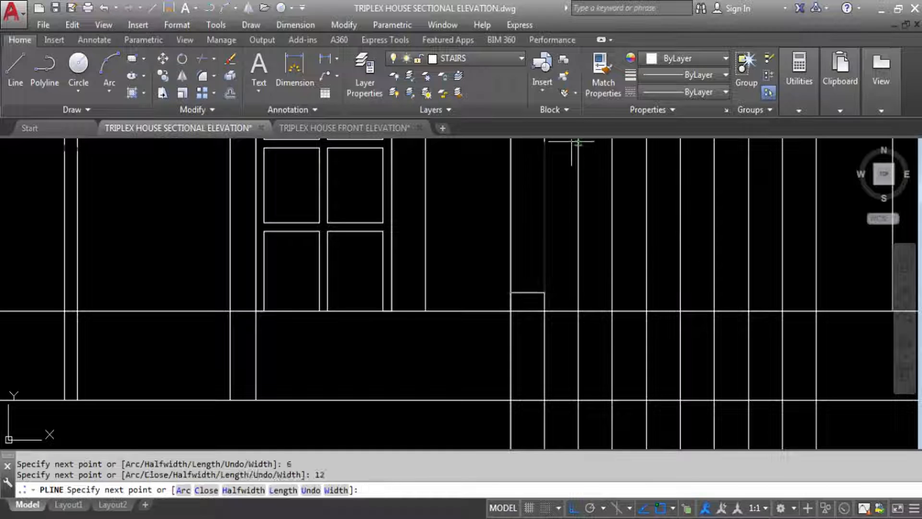
{"action": "type", "text": "6"}
{"action": "key", "text": "Return"}
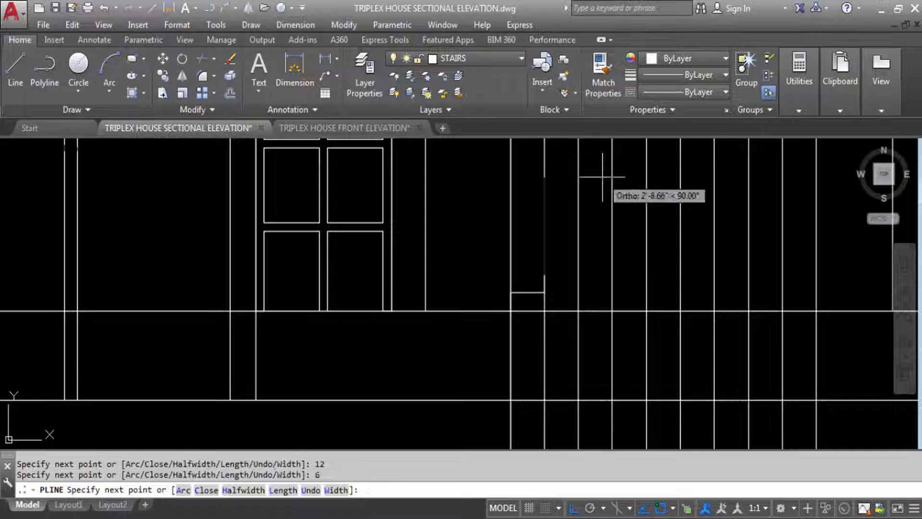
{"action": "type", "text": "1'"}
{"action": "key", "text": "Return"}
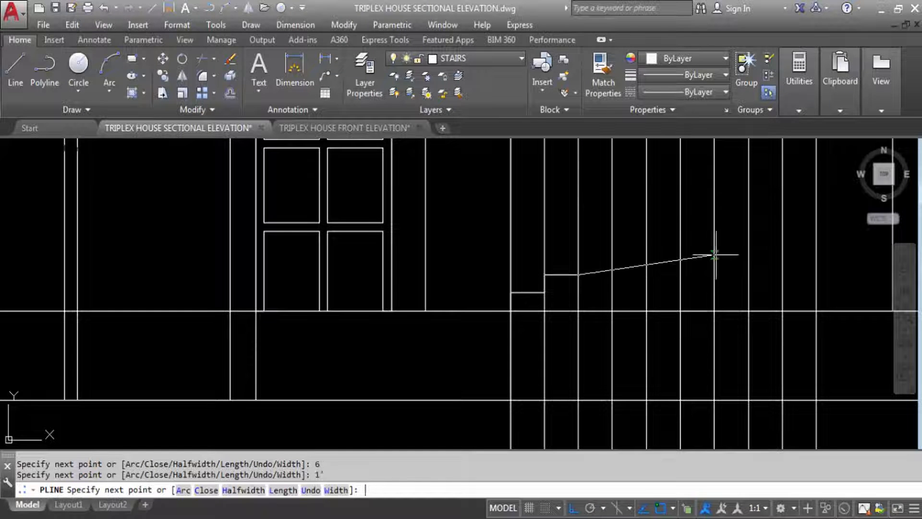
Continue the stair profile polyline with the third, fourth and fifth steps, each a 6" riser and a 1' tread.
{"action": "type", "text": "6"}
{"action": "key", "text": "Return"}
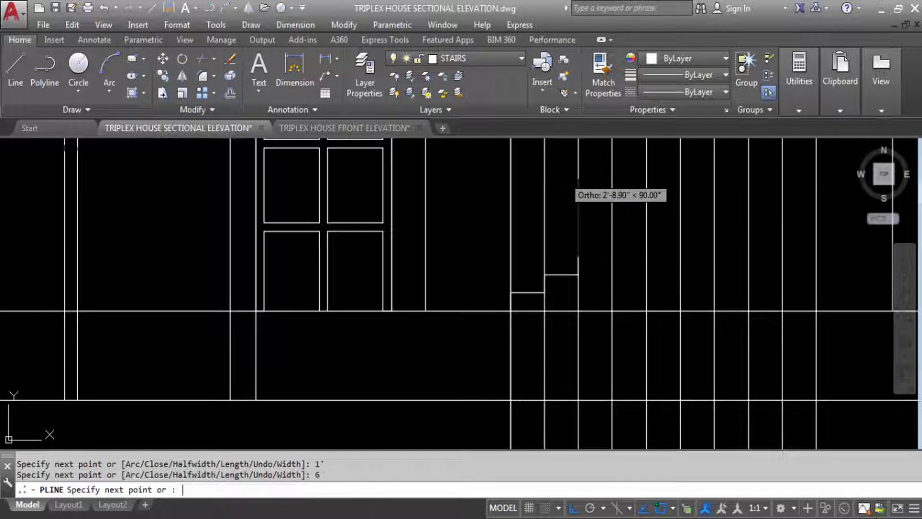
{"action": "type", "text": "1'"}
{"action": "key", "text": "Return"}
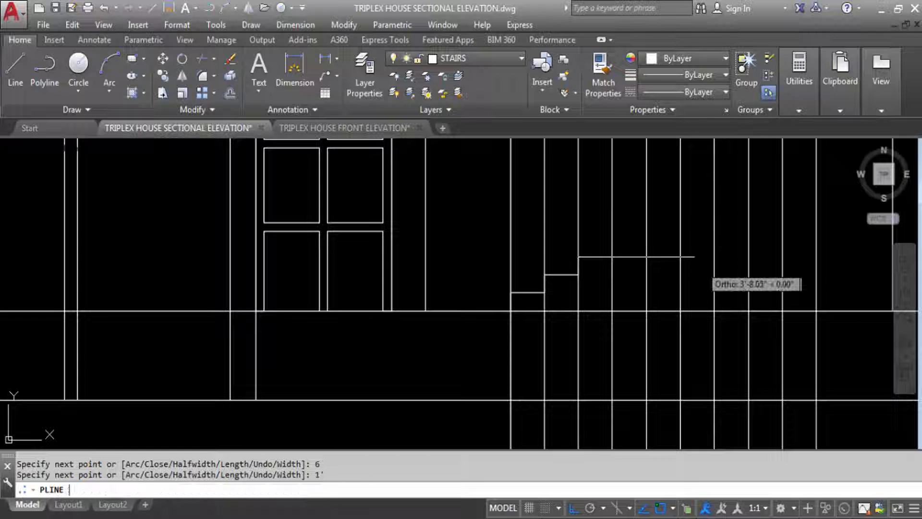
{"action": "key", "text": "Return"}
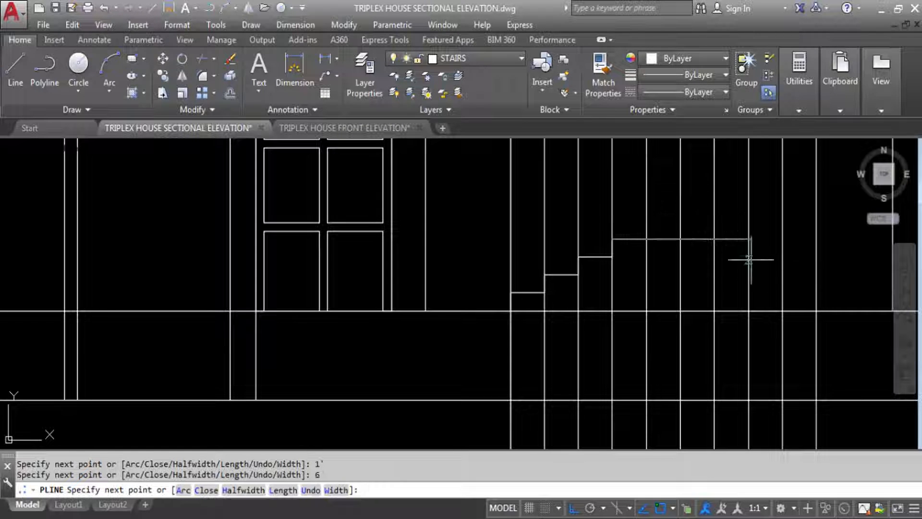
{"action": "type", "text": "1'"}
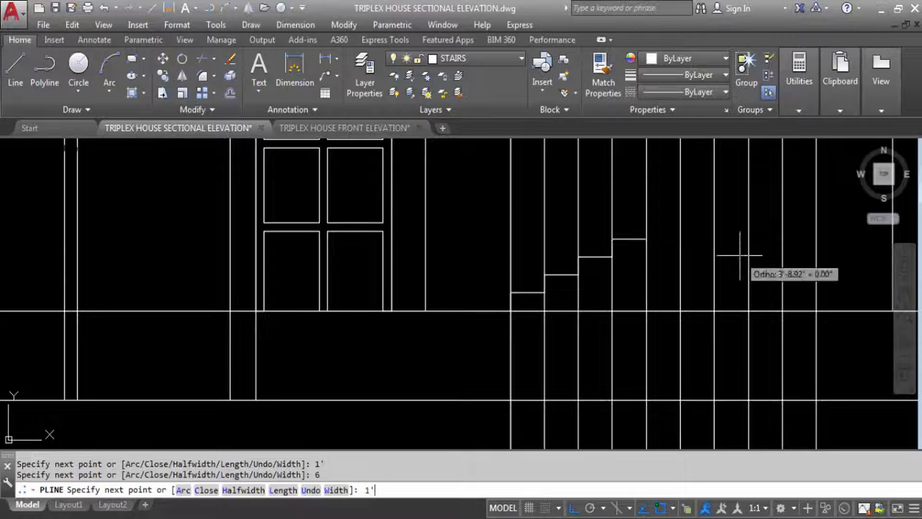
{"action": "key", "text": "Return"}
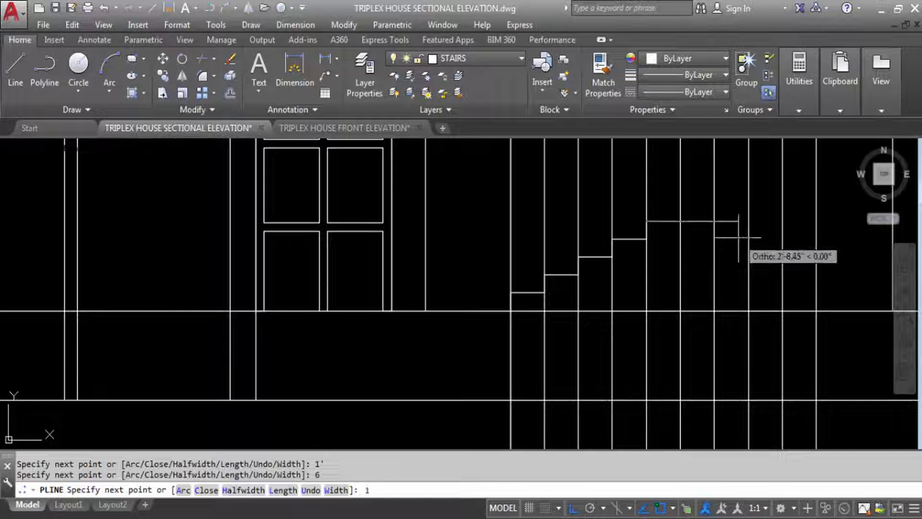
{"action": "type", "text": "'"}
{"action": "key", "text": "Return"}
Add the sixth and seventh steps to the stair profile polyline, using 6" risers and 1' treads.
{"action": "scroll", "coordinate": [672, 230], "scroll_direction": "down", "scroll_amount": 3}
{"action": "scroll", "coordinate": [670, 236], "scroll_direction": "up", "scroll_amount": 3}
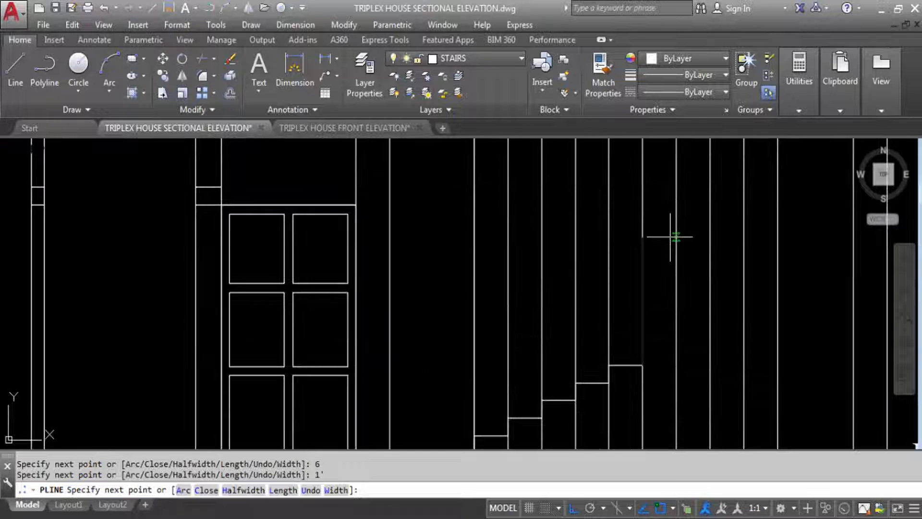
{"action": "type", "text": "6"}
{"action": "key", "text": "Return"}
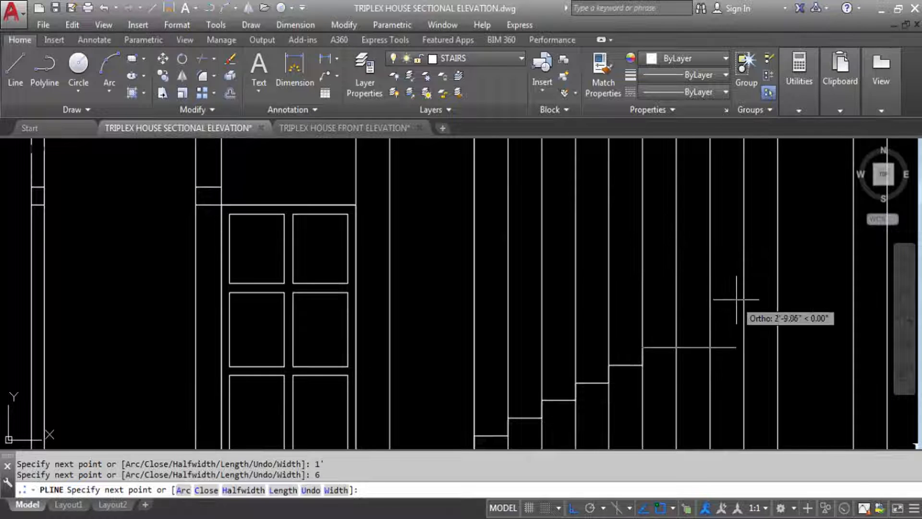
{"action": "type", "text": "1'"}
{"action": "key", "text": "Return"}
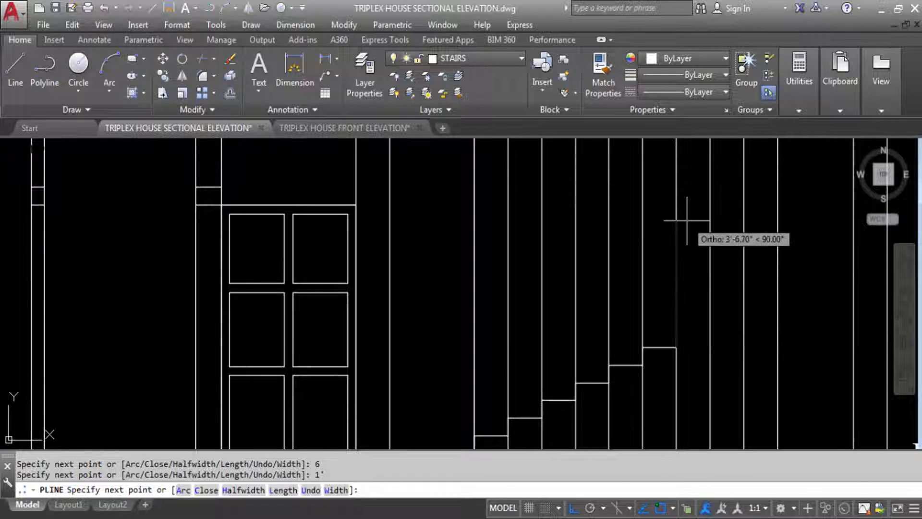
{"action": "type", "text": "6"}
{"action": "key", "text": "Return"}
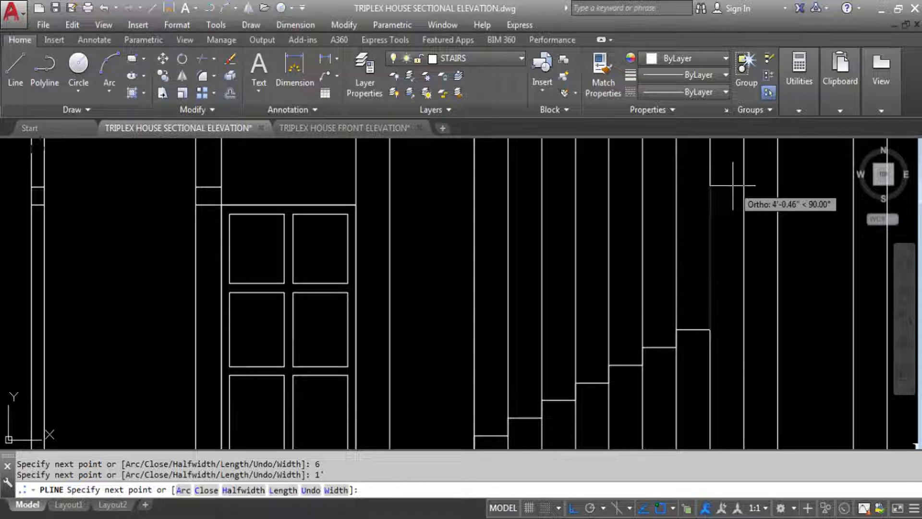
Add the eighth and ninth steps with 6" risers and 1' treads, plus a final 6" riser at the last projected tread line.
{"action": "type", "text": "6"}
{"action": "key", "text": "Return"}
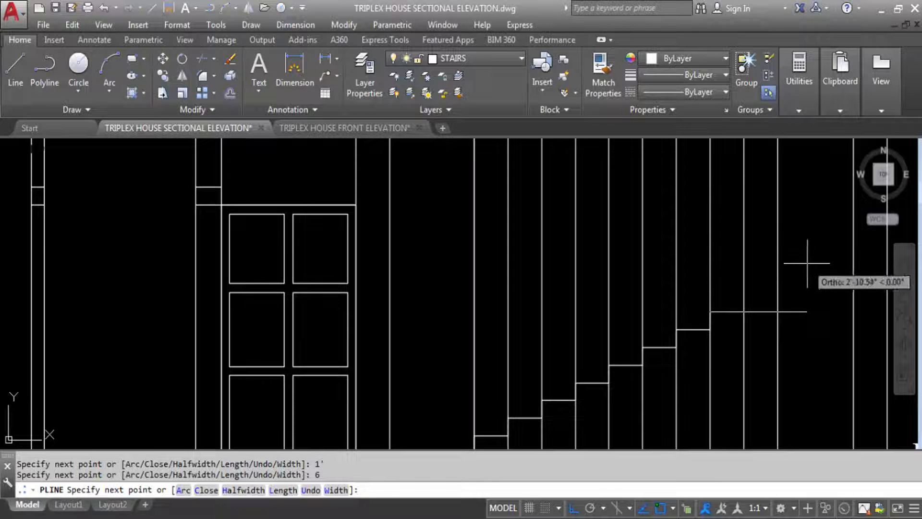
{"action": "type", "text": "1'"}
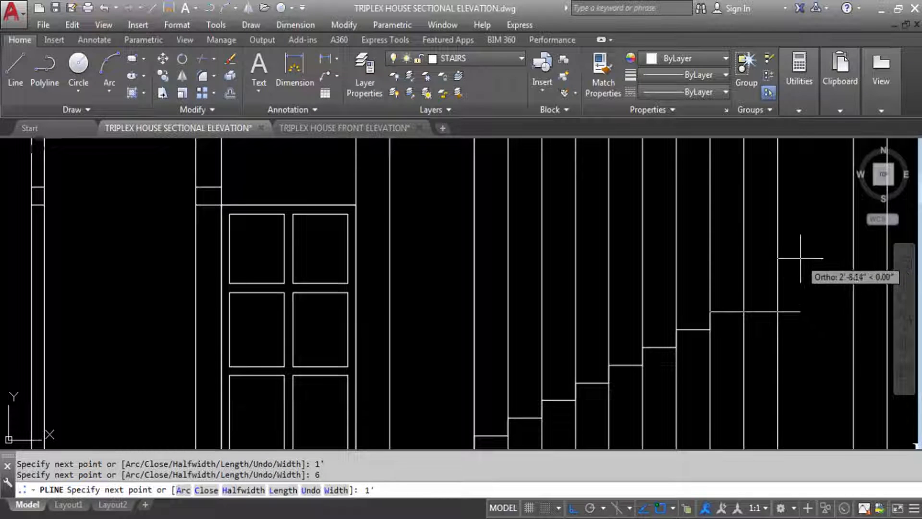
{"action": "key", "text": "Return"}
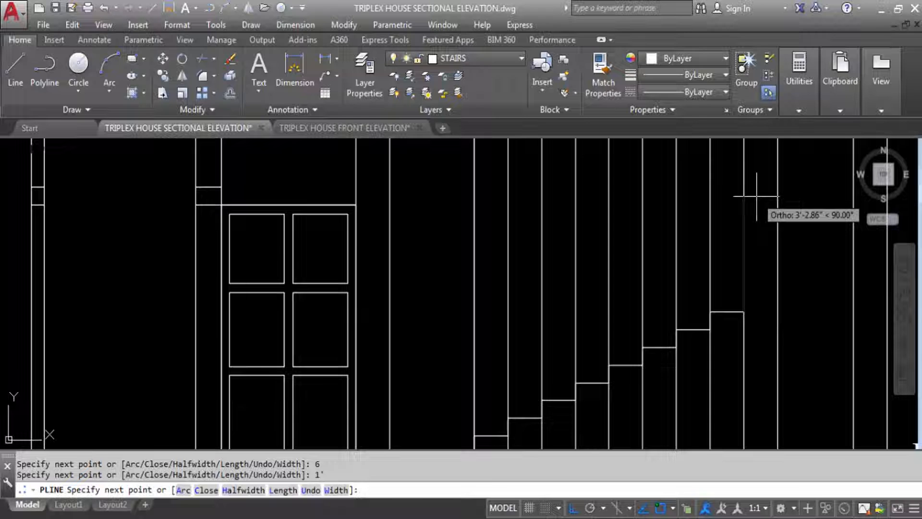
{"action": "type", "text": "6"}
{"action": "key", "text": "Return"}
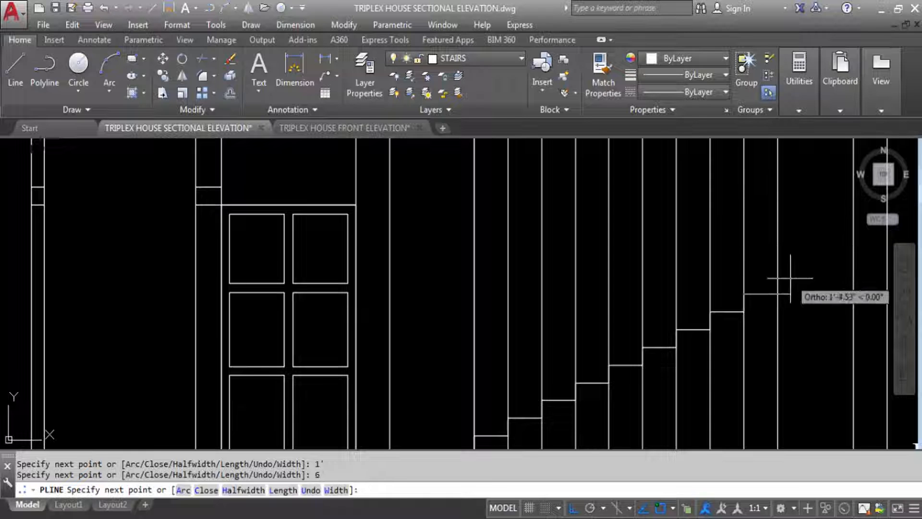
{"action": "type", "text": "1'"}
{"action": "key", "text": "Return"}
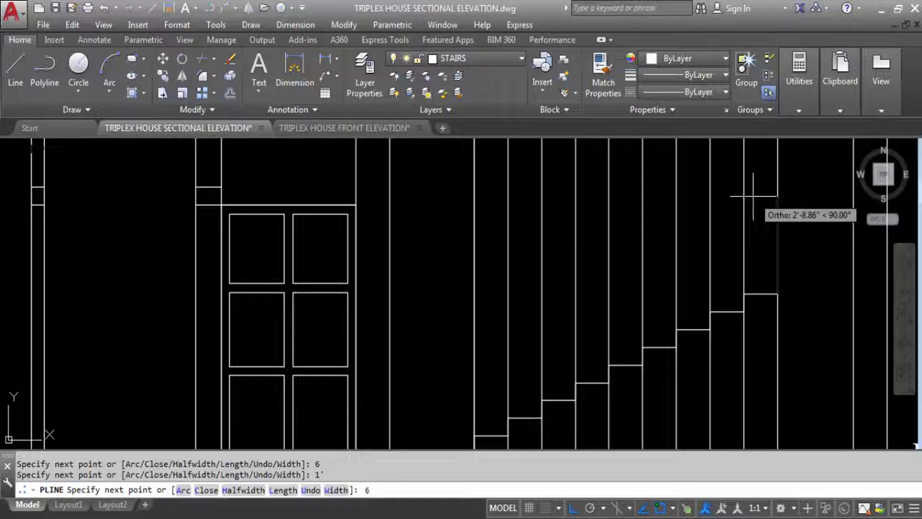
{"action": "type", "text": "6"}
{"action": "key", "text": "Return"}
{"action": "scroll", "coordinate": [624, 327], "scroll_direction": "down", "scroll_amount": 4}
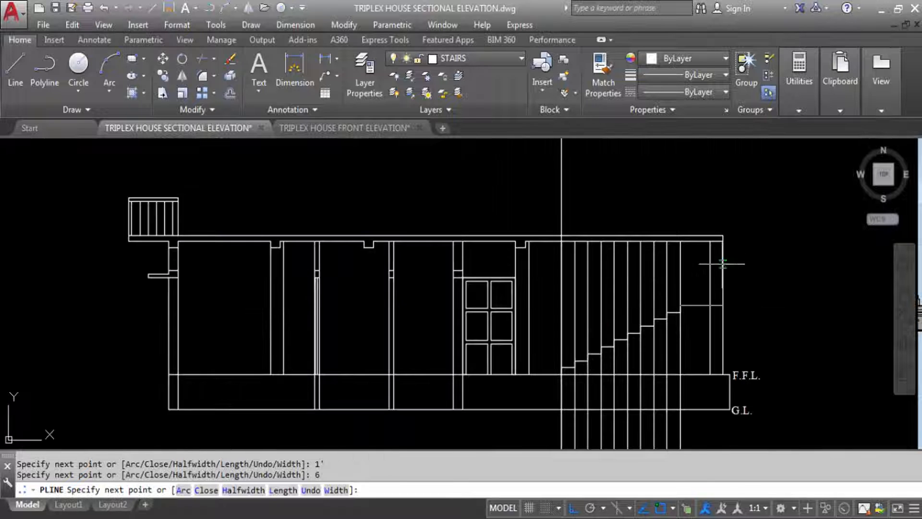
{"action": "scroll", "coordinate": [677, 323], "scroll_direction": "up", "scroll_amount": 2}
{"action": "scroll", "coordinate": [670, 226], "scroll_direction": "down", "scroll_amount": 6}
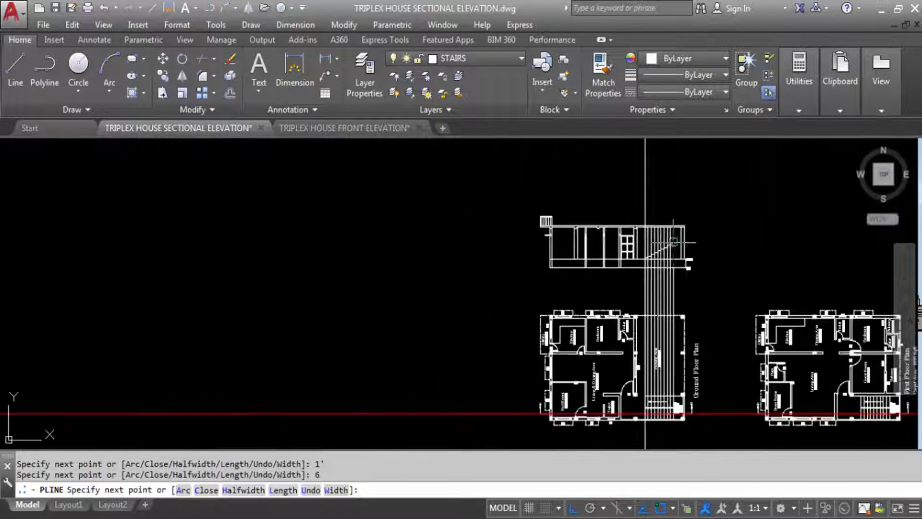
{"action": "scroll", "coordinate": [692, 393], "scroll_direction": "up", "scroll_amount": 6}
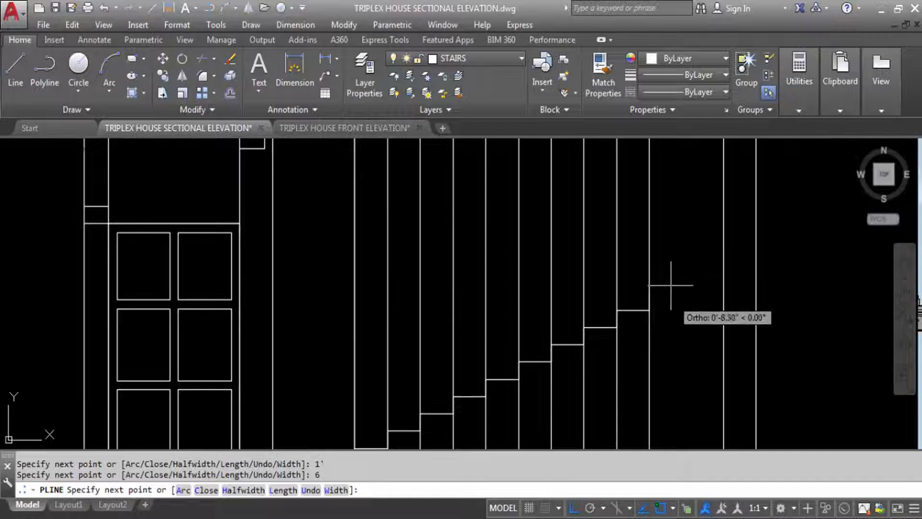
Finish the stair profile polyline with a horizontal landing segment running from the last riser past the outer wall lines.
{"action": "scroll", "coordinate": [679, 322], "scroll_direction": "down", "scroll_amount": 6}
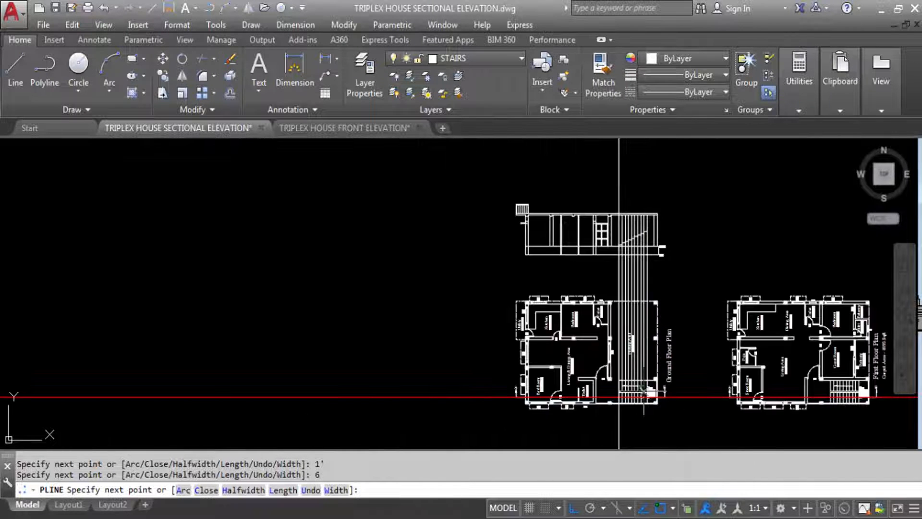
{"action": "scroll", "coordinate": [625, 380], "scroll_direction": "up", "scroll_amount": 6}
{"action": "scroll", "coordinate": [659, 398], "scroll_direction": "down", "scroll_amount": 6}
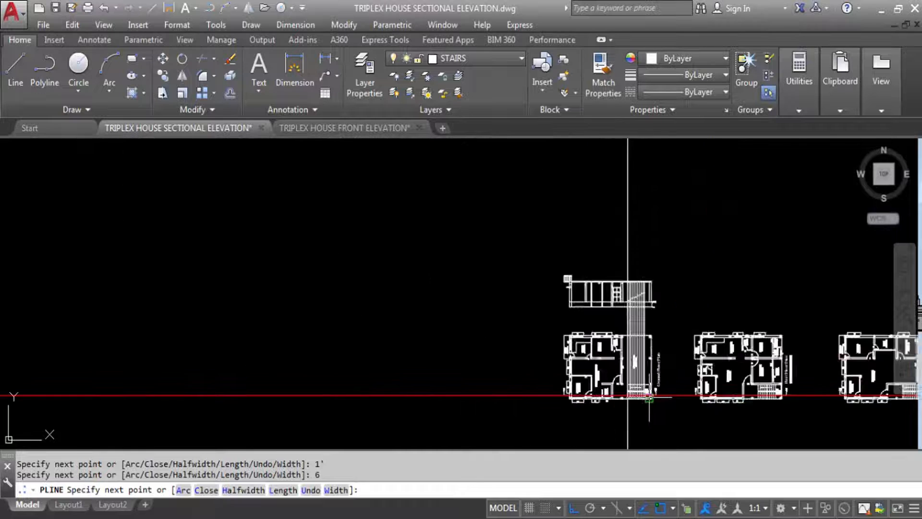
{"action": "scroll", "coordinate": [651, 337], "scroll_direction": "up", "scroll_amount": 3}
{"action": "scroll", "coordinate": [651, 338], "scroll_direction": "up", "scroll_amount": 5}
{"action": "scroll", "coordinate": [597, 262], "scroll_direction": "down", "scroll_amount": 2}
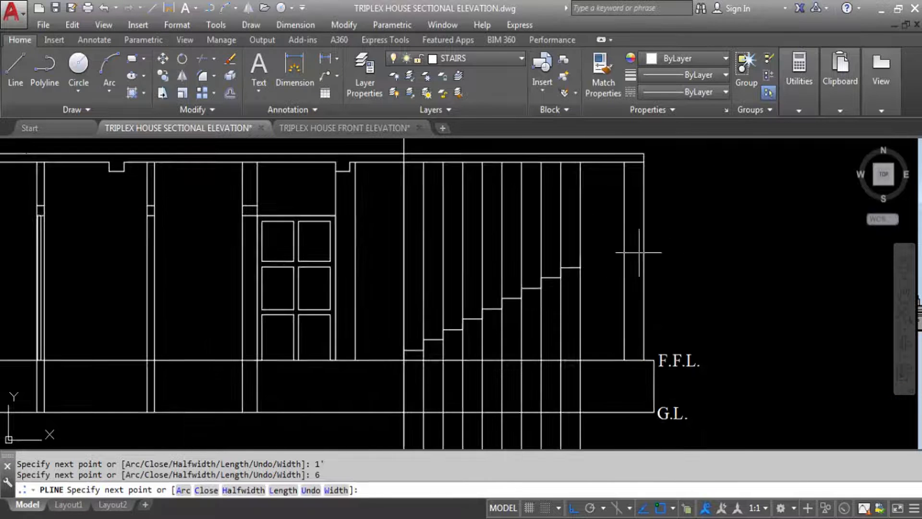
{"action": "scroll", "coordinate": [634, 259], "scroll_direction": "up", "scroll_amount": 4}
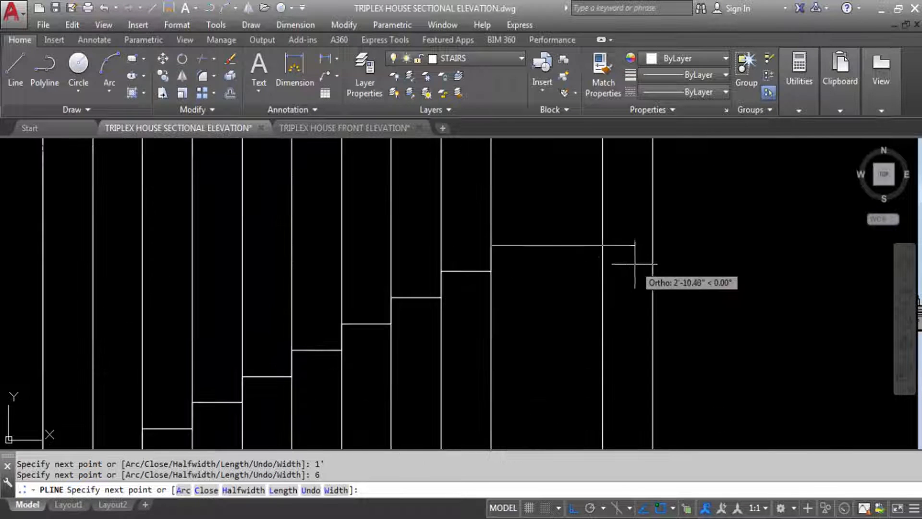
{"action": "left_click", "coordinate": [686, 241]}
{"action": "key", "text": "Escape"}
Trim the landing line between the two outer wall lines and delete the leftover piece outside the wall.
{"action": "type", "text": "T"}
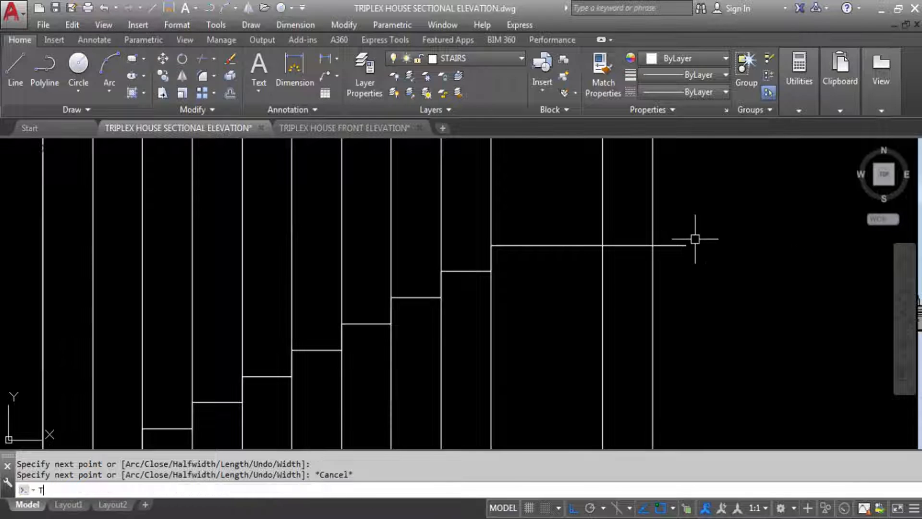
{"action": "type", "text": "R"}
{"action": "key", "text": "Return"}
{"action": "key", "text": "Return"}
{"action": "left_click", "coordinate": [630, 245]}
{"action": "key", "text": "Escape"}
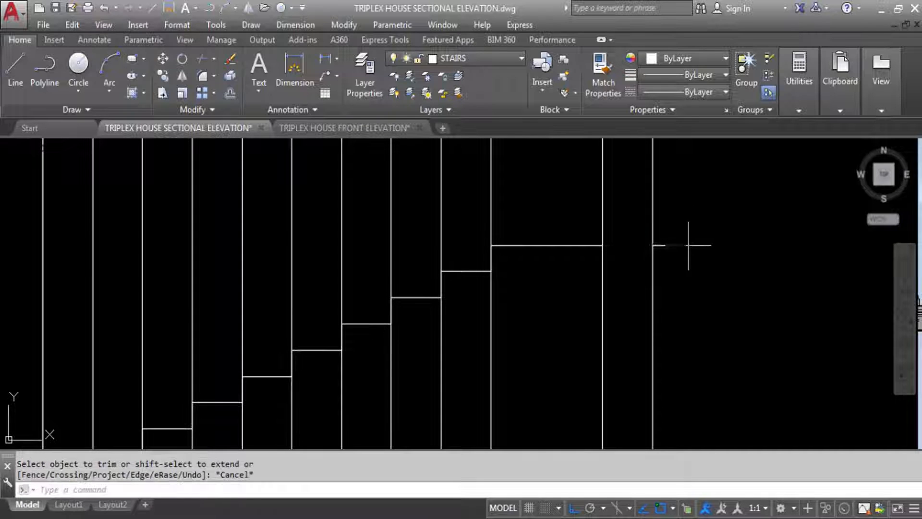
{"action": "left_click", "coordinate": [661, 245]}
{"action": "key", "text": "Delete"}
{"action": "scroll", "coordinate": [572, 227], "scroll_direction": "down", "scroll_amount": 5}
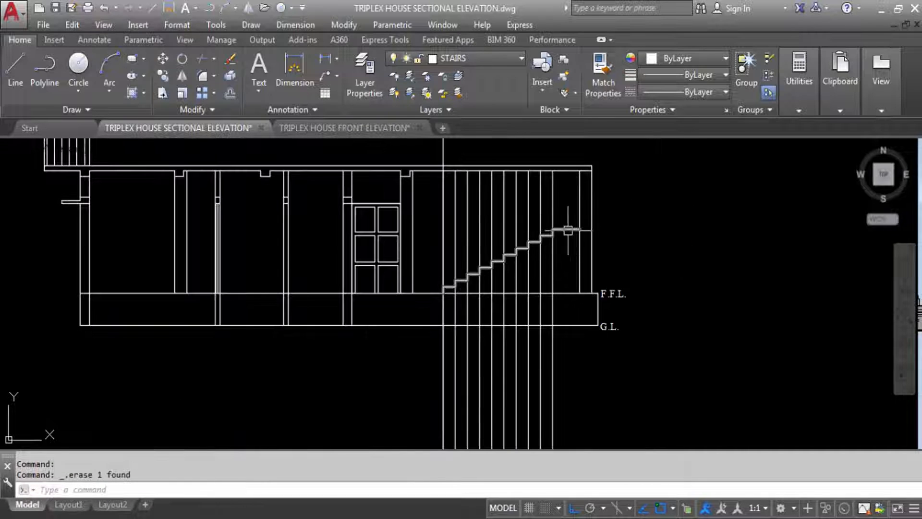
{"action": "left_click", "coordinate": [568, 230]}
{"action": "scroll", "coordinate": [557, 144], "scroll_direction": "down", "scroll_amount": 4}
{"action": "key", "text": "Escape"}
{"action": "scroll", "coordinate": [567, 192], "scroll_direction": "up", "scroll_amount": 3}
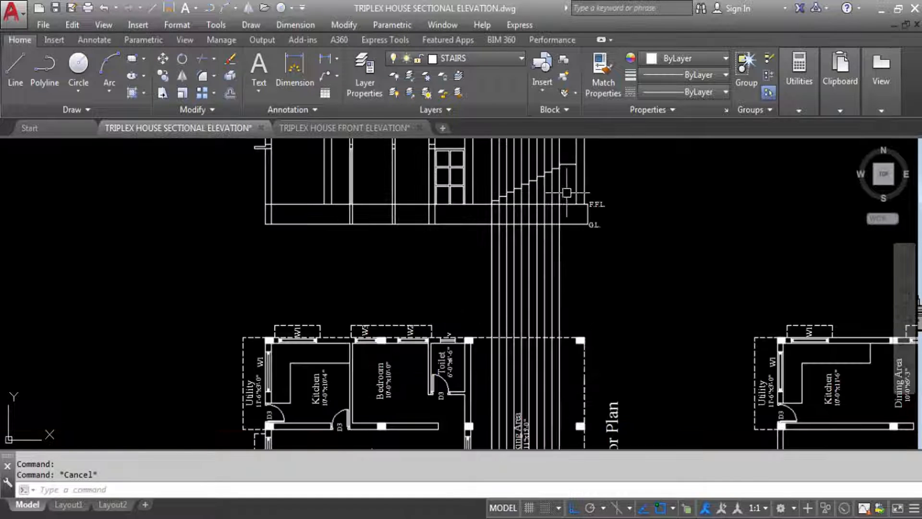
{"action": "scroll", "coordinate": [567, 193], "scroll_direction": "up", "scroll_amount": 5}
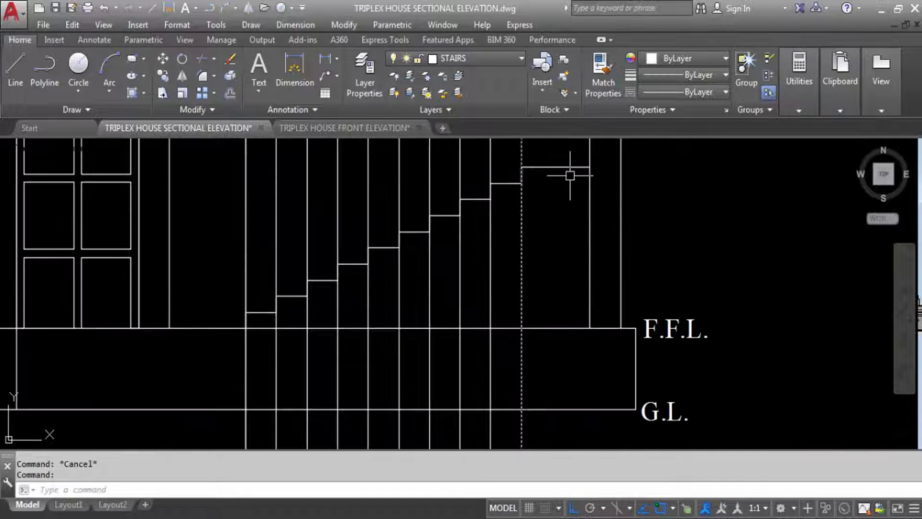
{"action": "scroll", "coordinate": [569, 175], "scroll_direction": "down", "scroll_amount": 2}
{"action": "key", "text": "Escape"}
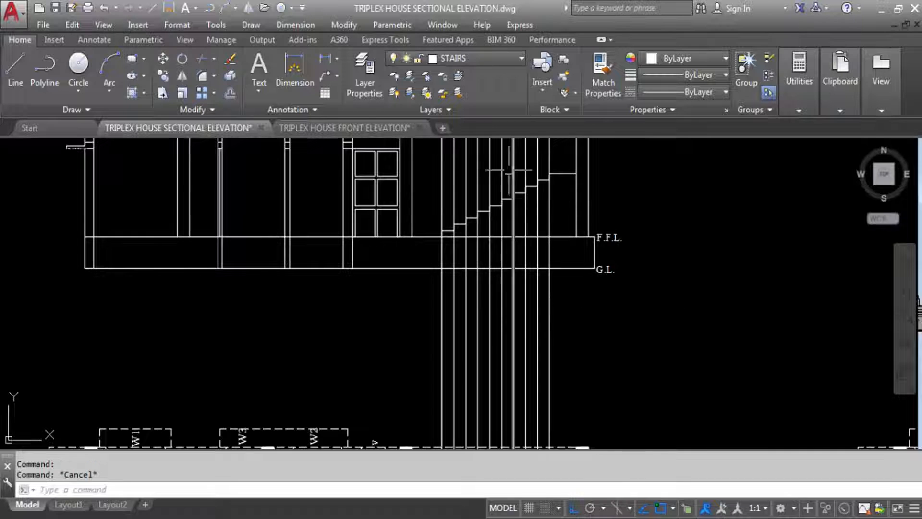
Trim the stair projection lines above the staircase, using the staircase's upper edge in the ground floor plan as the cutting edge.
{"action": "scroll", "coordinate": [514, 154], "scroll_direction": "up", "scroll_amount": 4}
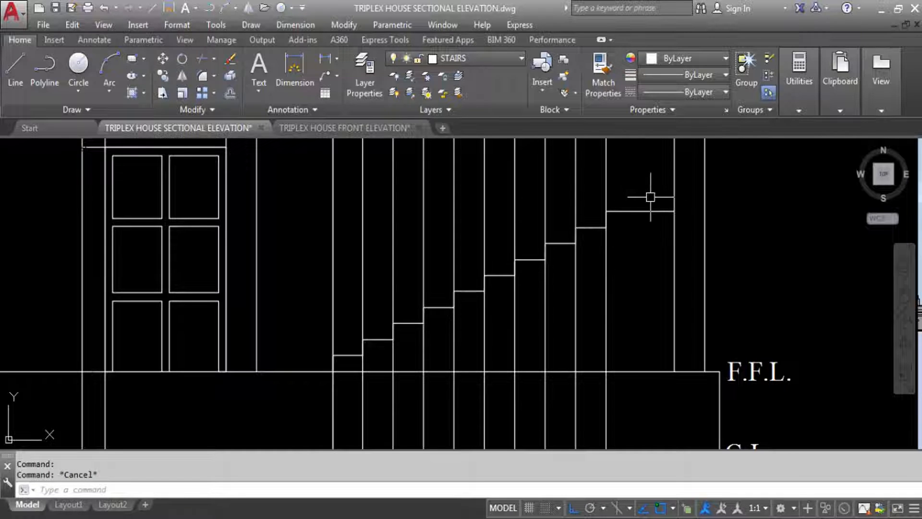
{"action": "scroll", "coordinate": [629, 324], "scroll_direction": "down", "scroll_amount": 10}
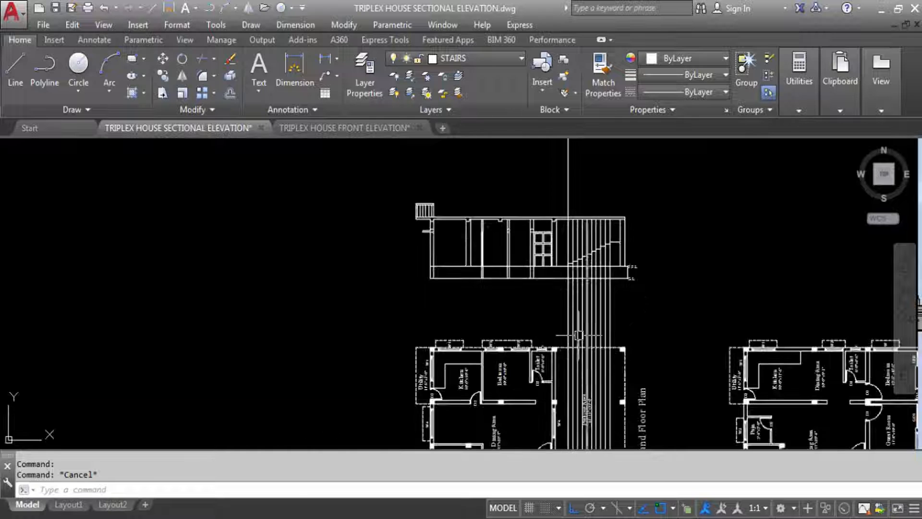
{"action": "scroll", "coordinate": [578, 370], "scroll_direction": "up", "scroll_amount": 10}
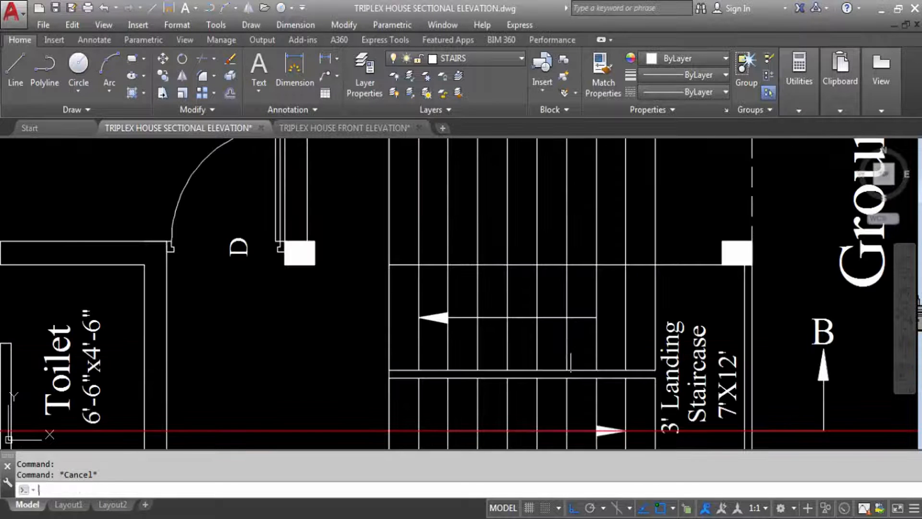
{"action": "key", "text": "Return"}
{"action": "left_click", "coordinate": [583, 264]}
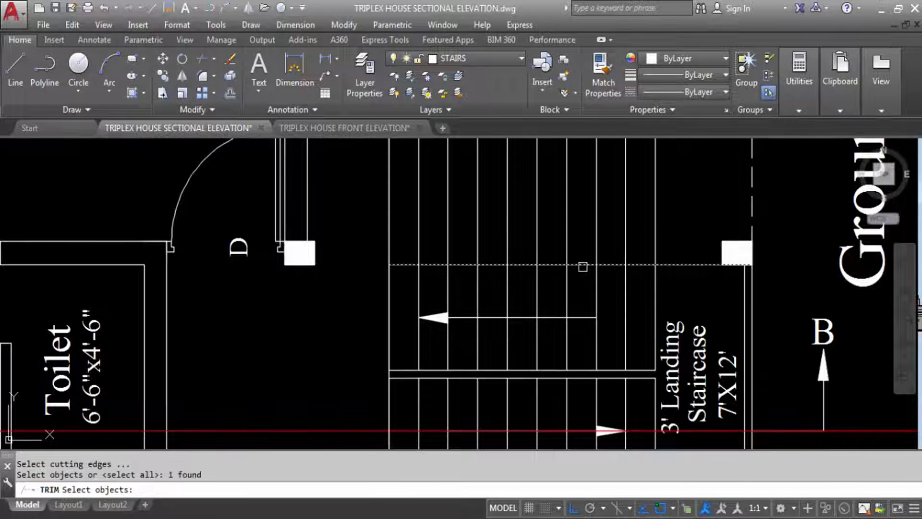
{"action": "key", "text": "Return"}
{"action": "left_click", "coordinate": [597, 288]}
{"action": "scroll", "coordinate": [555, 233], "scroll_direction": "down", "scroll_amount": 3}
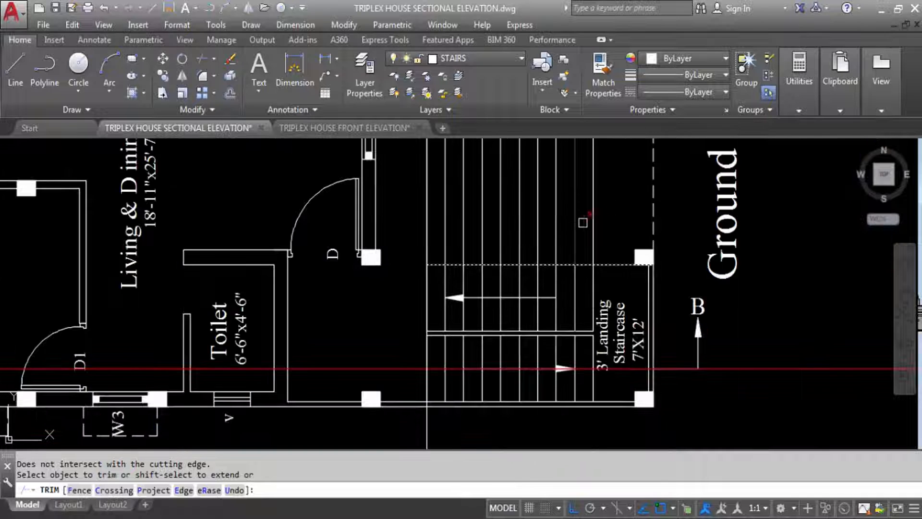
{"action": "left_click", "coordinate": [610, 224]}
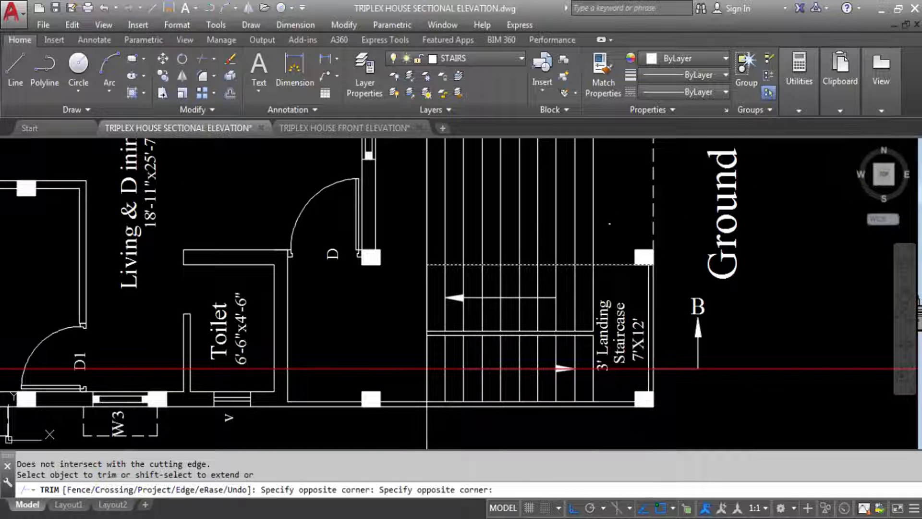
{"action": "left_click", "coordinate": [440, 235]}
{"action": "left_click", "coordinate": [427, 244]}
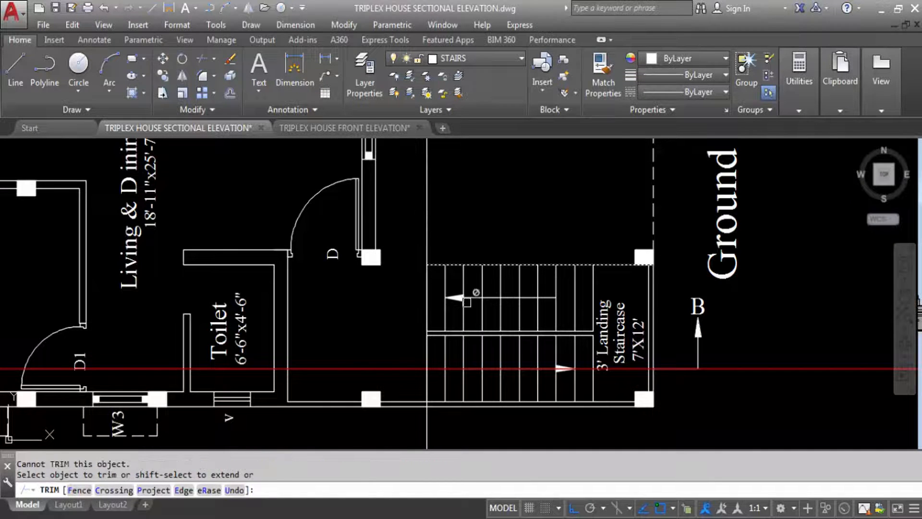
{"action": "scroll", "coordinate": [427, 244], "scroll_direction": "down", "scroll_amount": 5}
{"action": "left_click", "coordinate": [496, 355]}
{"action": "left_click", "coordinate": [500, 317]}
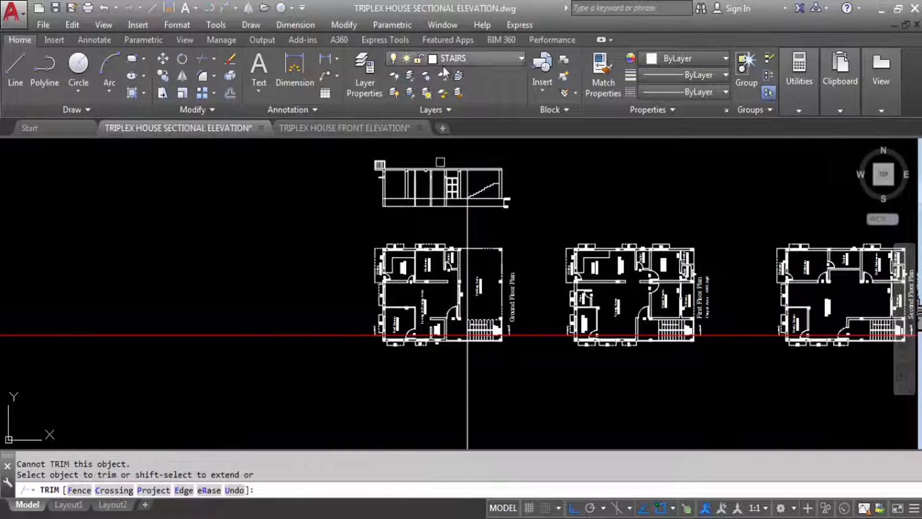
{"action": "scroll", "coordinate": [473, 173], "scroll_direction": "up", "scroll_amount": 4}
{"action": "key", "text": "Escape"}
Break the stair polyline in the section at the upper corner of the top riser, separating the landing line from the flight.
{"action": "scroll", "coordinate": [499, 262], "scroll_direction": "up", "scroll_amount": 5}
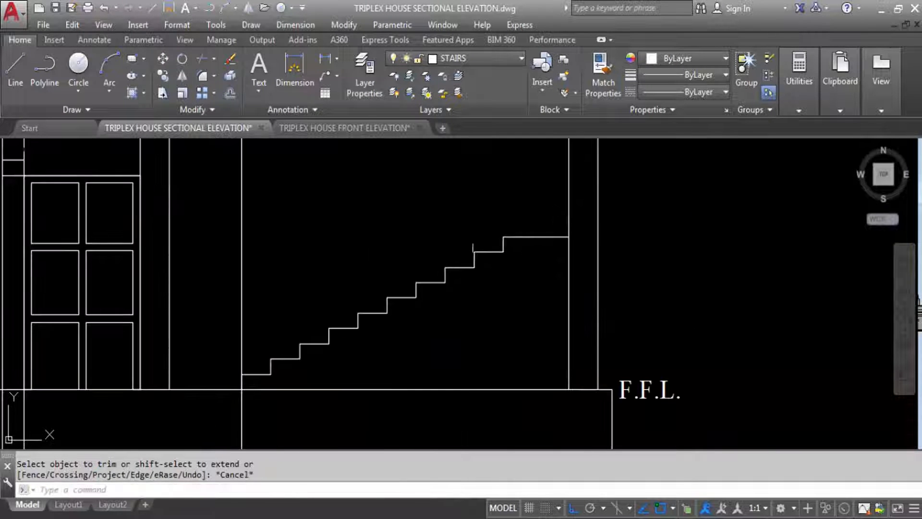
{"action": "left_click", "coordinate": [475, 257]}
{"action": "key", "text": "Escape"}
{"action": "scroll", "coordinate": [487, 231], "scroll_direction": "up", "scroll_amount": 3}
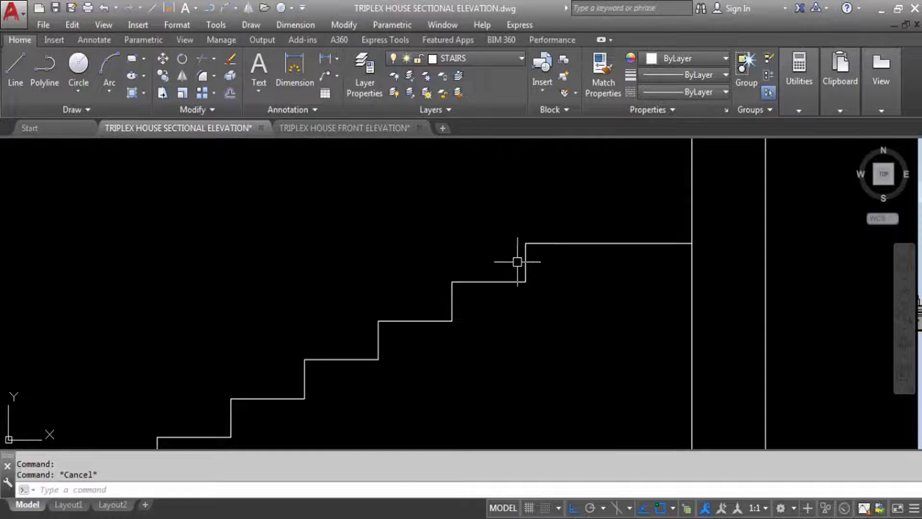
{"action": "scroll", "coordinate": [518, 269], "scroll_direction": "down", "scroll_amount": 5}
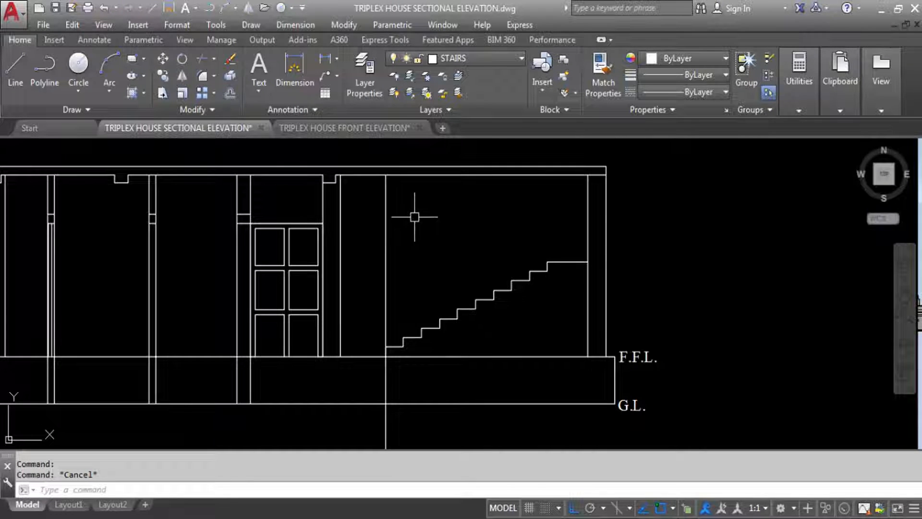
{"action": "scroll", "coordinate": [555, 241], "scroll_direction": "up", "scroll_amount": 3}
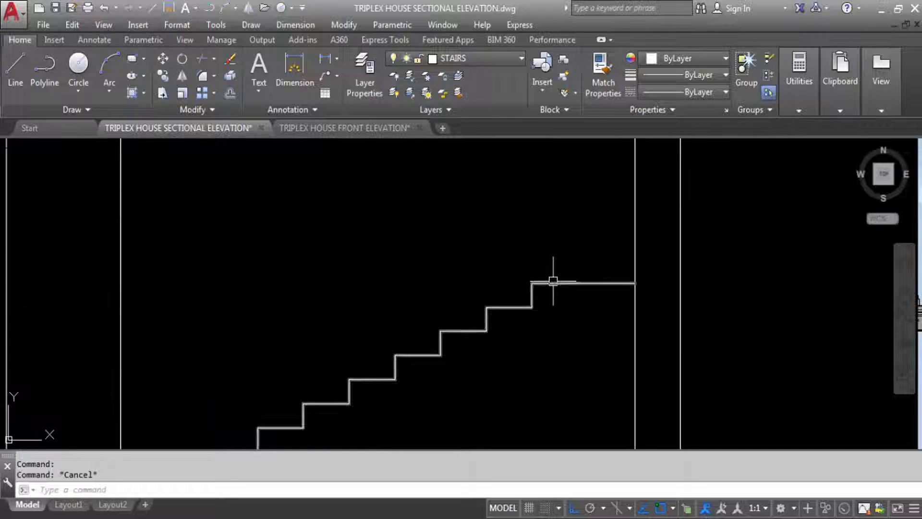
{"action": "key", "text": "Return"}
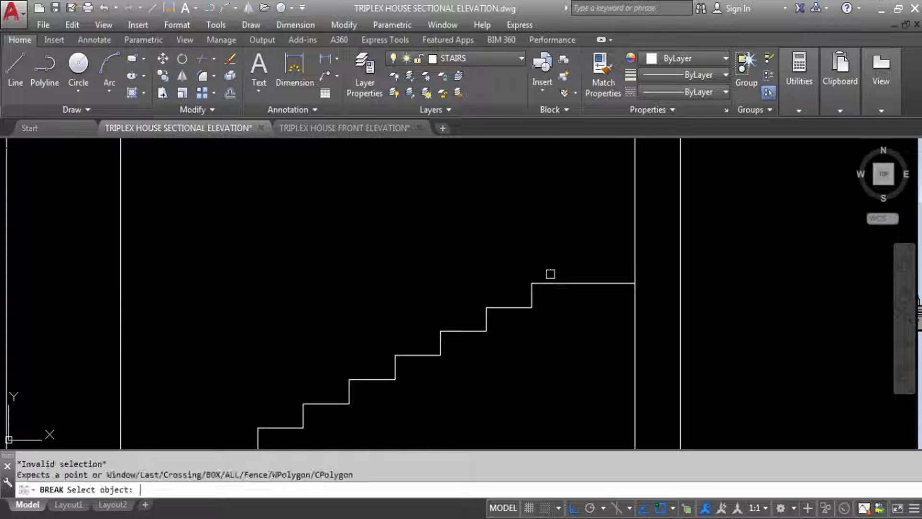
{"action": "scroll", "coordinate": [550, 272], "scroll_direction": "up", "scroll_amount": 4}
{"action": "left_click", "coordinate": [537, 299]}
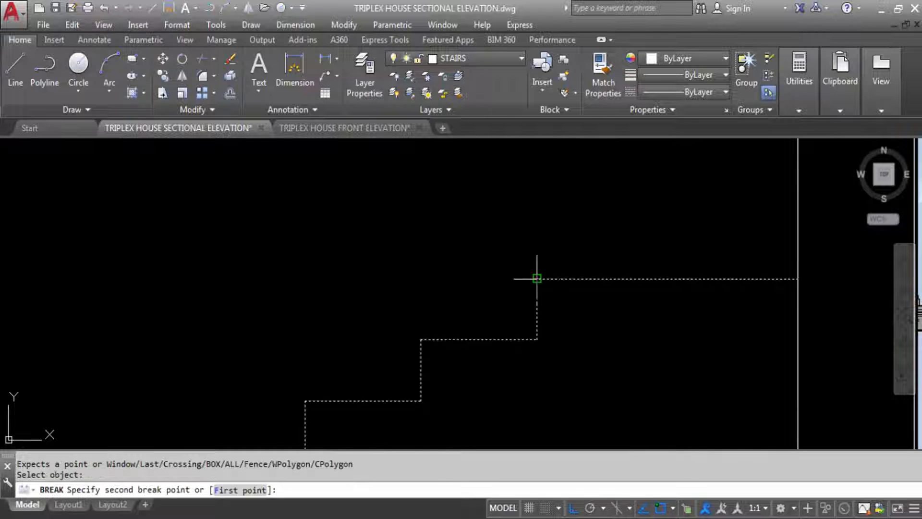
{"action": "left_click", "coordinate": [537, 278]}
{"action": "key", "text": "Escape"}
Extend the top riser of the stair flight up to the landing line.
{"action": "type", "text": "EX"}
{"action": "key", "text": "Return"}
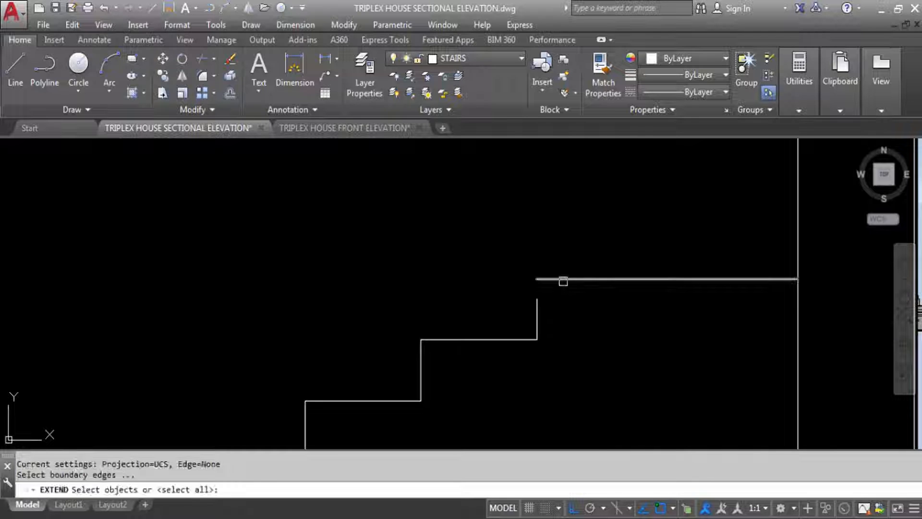
{"action": "left_click", "coordinate": [560, 279]}
{"action": "key", "text": "Return"}
{"action": "left_click", "coordinate": [540, 317]}
{"action": "key", "text": "Escape"}
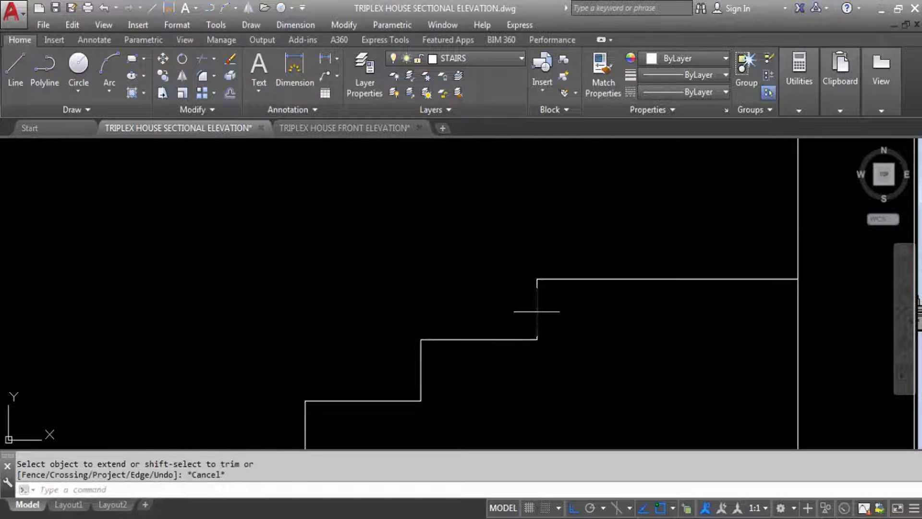
Mirror the stair flight about the horizontal landing line, keeping the original flight.
{"action": "left_click", "coordinate": [537, 313]}
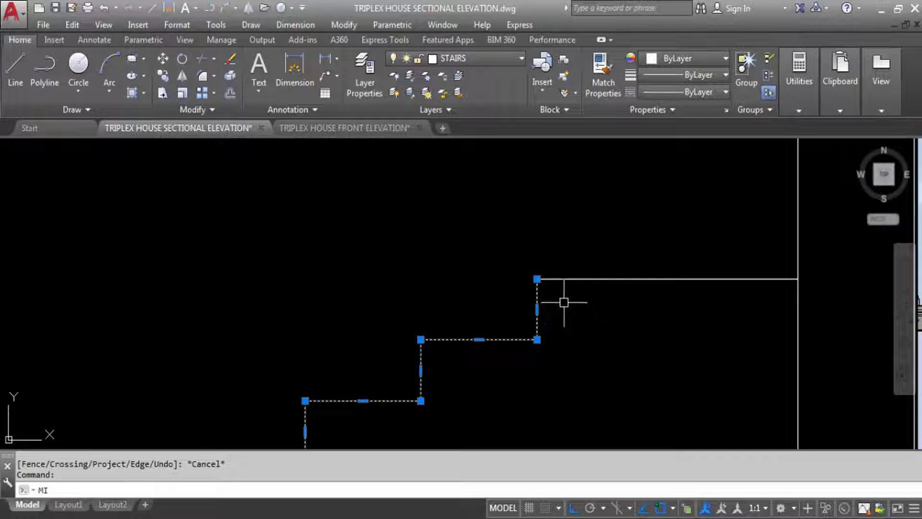
{"action": "type", "text": "MI"}
{"action": "key", "text": "Return"}
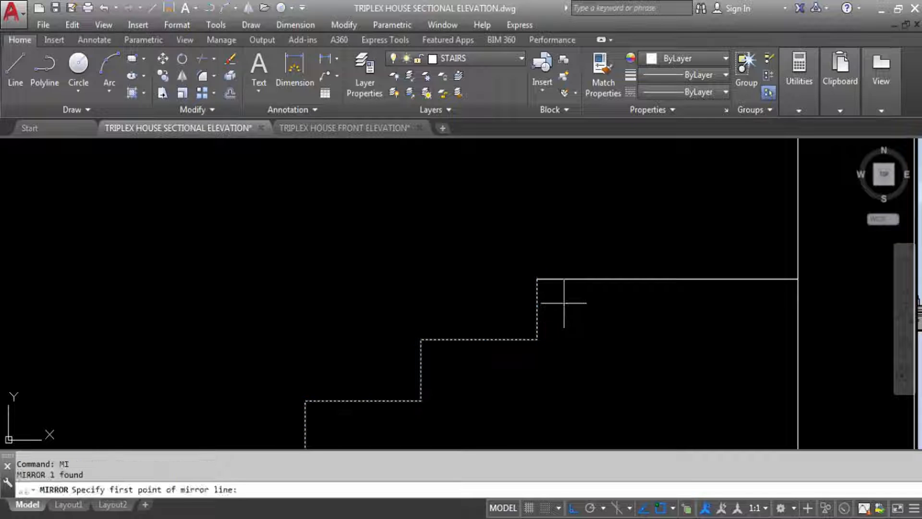
{"action": "left_click", "coordinate": [538, 278]}
{"action": "scroll", "coordinate": [750, 358], "scroll_direction": "down", "scroll_amount": 5}
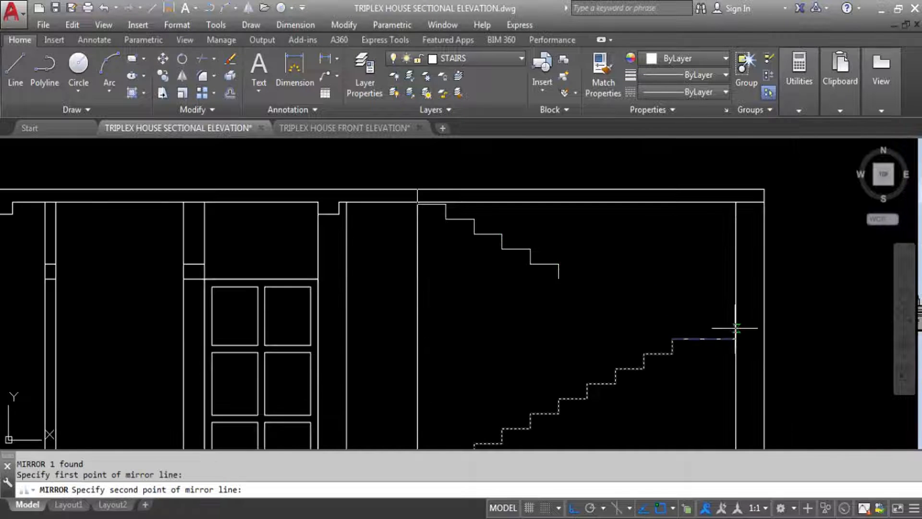
{"action": "left_click", "coordinate": [803, 327]}
{"action": "key", "text": "Return"}
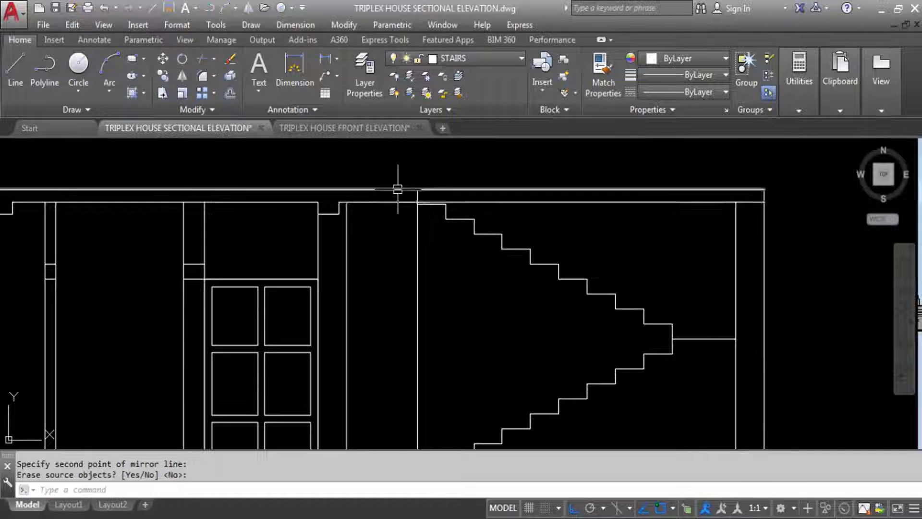
Examine how the upper stair flight and the vertical line at its edge meet the slab.
{"action": "scroll", "coordinate": [432, 206], "scroll_direction": "up", "scroll_amount": 3}
{"action": "left_click", "coordinate": [504, 240]}
{"action": "left_click", "coordinate": [476, 216]}
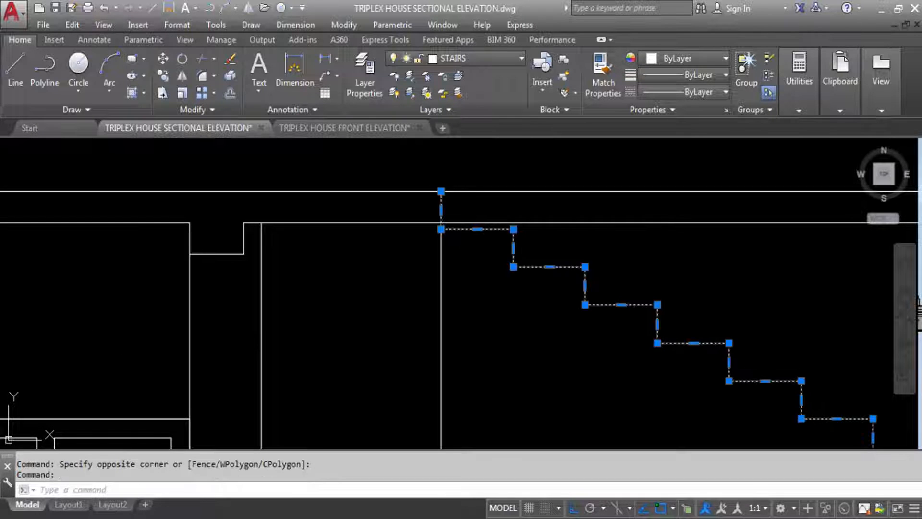
{"action": "scroll", "coordinate": [437, 193], "scroll_direction": "up", "scroll_amount": 2}
{"action": "mouse_move", "coordinate": [442, 190]}
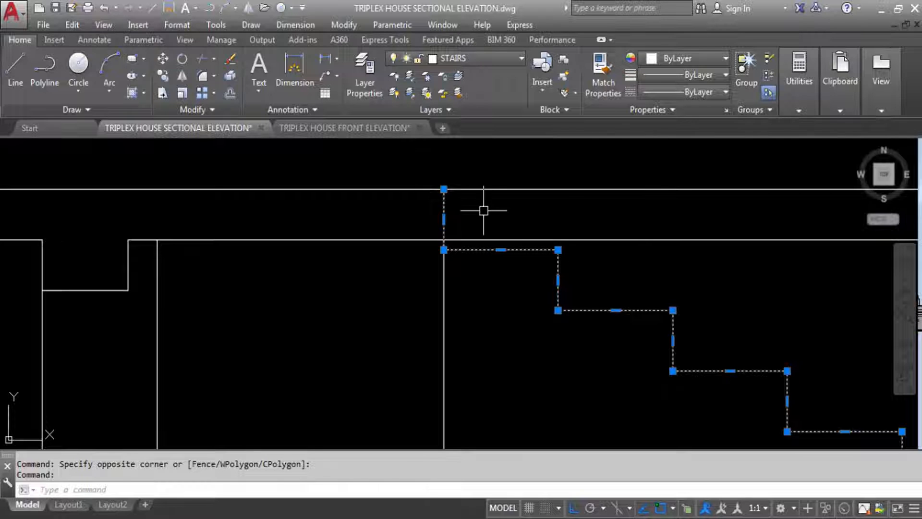
{"action": "key", "text": "Escape"}
{"action": "scroll", "coordinate": [447, 201], "scroll_direction": "down", "scroll_amount": 5}
{"action": "left_click", "coordinate": [457, 262]}
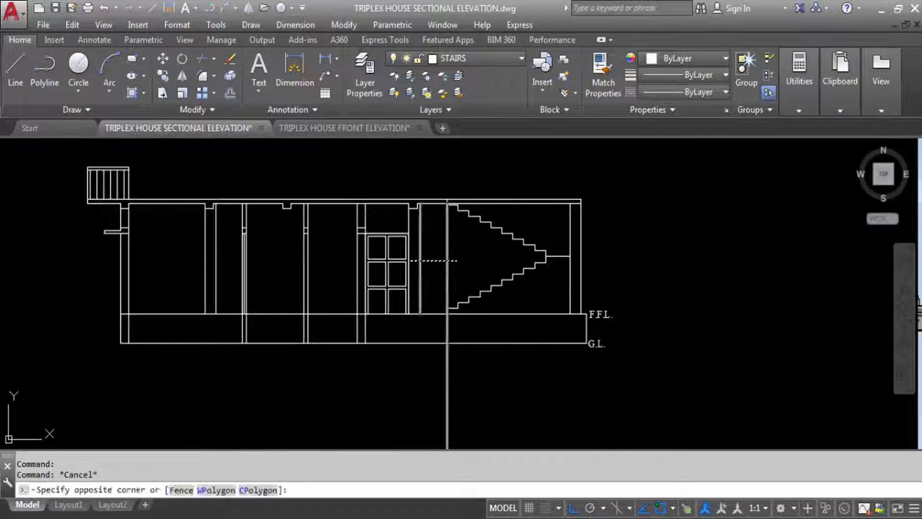
{"action": "left_click", "coordinate": [413, 269]}
{"action": "key", "text": "Escape"}
{"action": "left_click", "coordinate": [447, 243]}
{"action": "scroll", "coordinate": [443, 194], "scroll_direction": "up", "scroll_amount": 4}
{"action": "scroll", "coordinate": [453, 204], "scroll_direction": "up", "scroll_amount": 4}
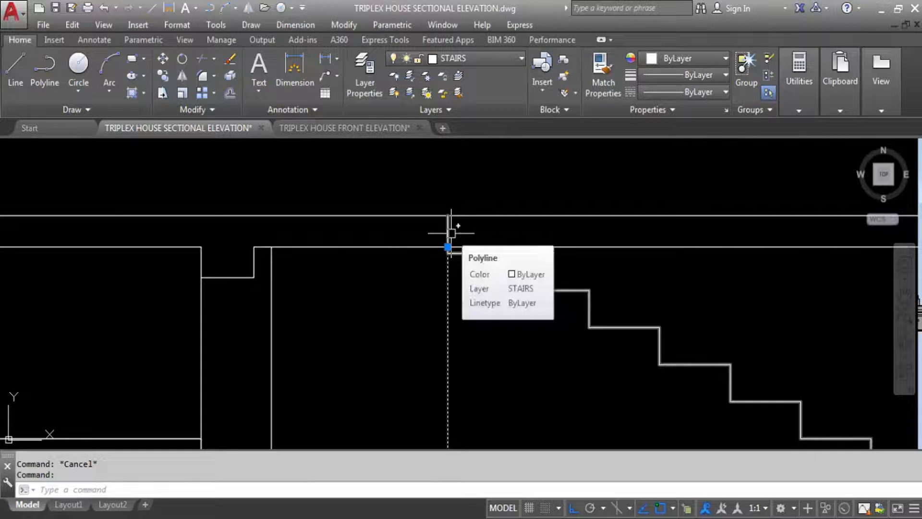
{"action": "key", "text": "Escape"}
{"action": "scroll", "coordinate": [452, 215], "scroll_direction": "down", "scroll_amount": 3}
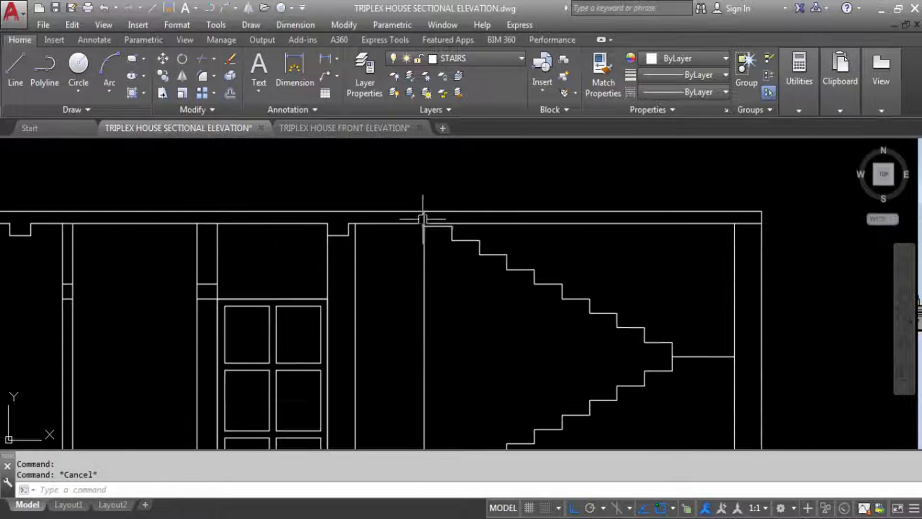
{"action": "scroll", "coordinate": [440, 195], "scroll_direction": "down", "scroll_amount": 2}
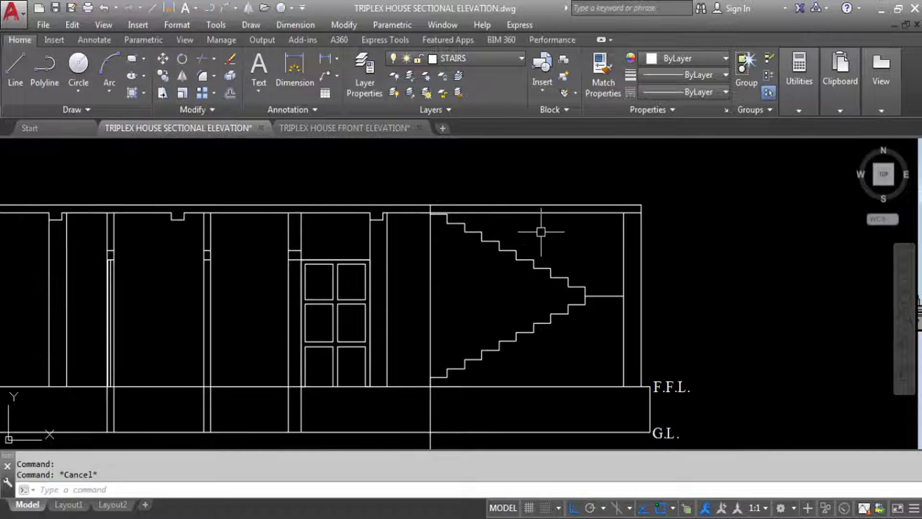
{"action": "scroll", "coordinate": [435, 199], "scroll_direction": "up", "scroll_amount": 1}
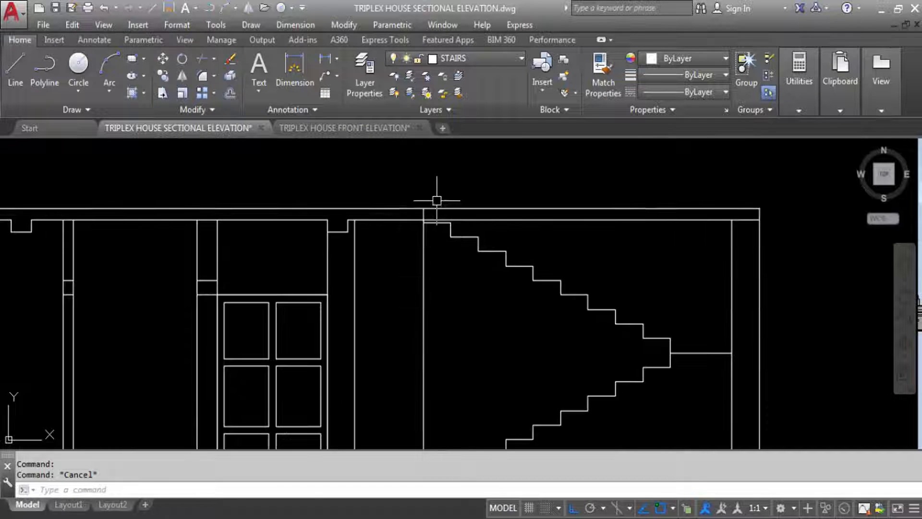
{"action": "scroll", "coordinate": [660, 223], "scroll_direction": "up", "scroll_amount": 1}
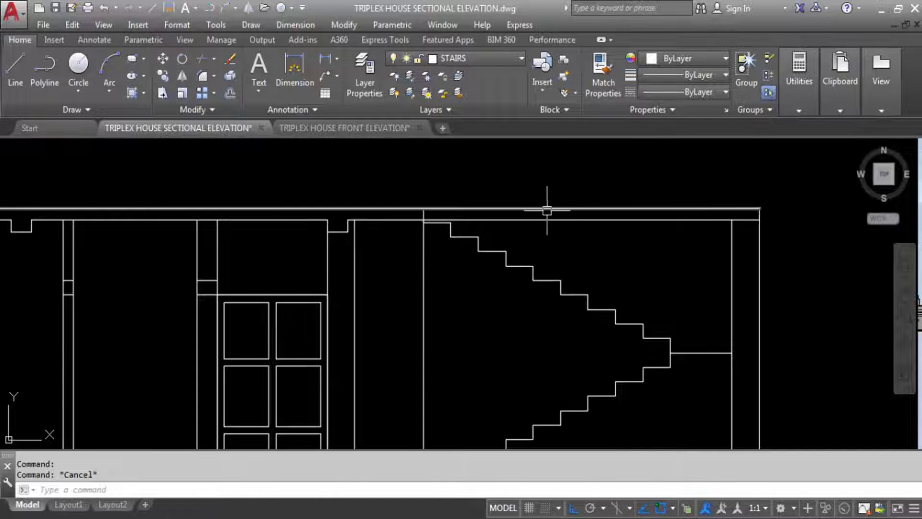
{"action": "type", "text": "TR"}
{"action": "key", "text": "Return"}
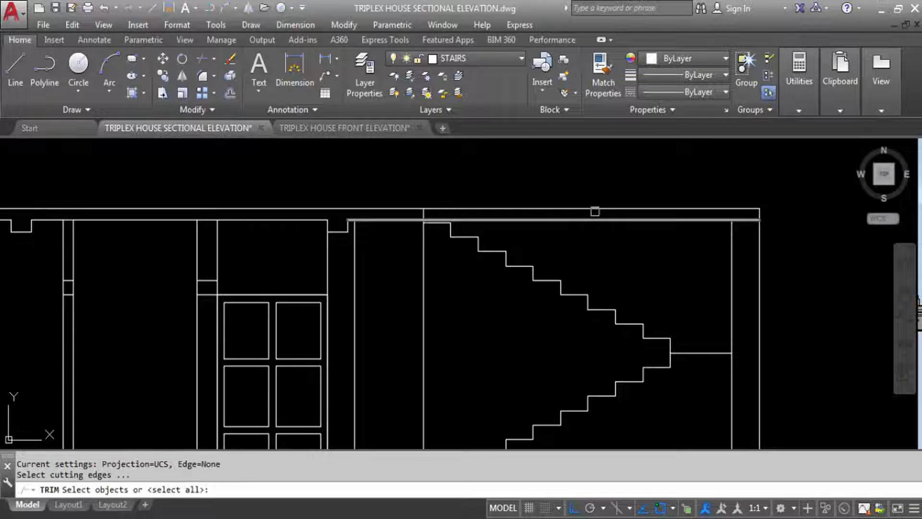
{"action": "key", "text": "Return"}
{"action": "key", "text": "Escape"}
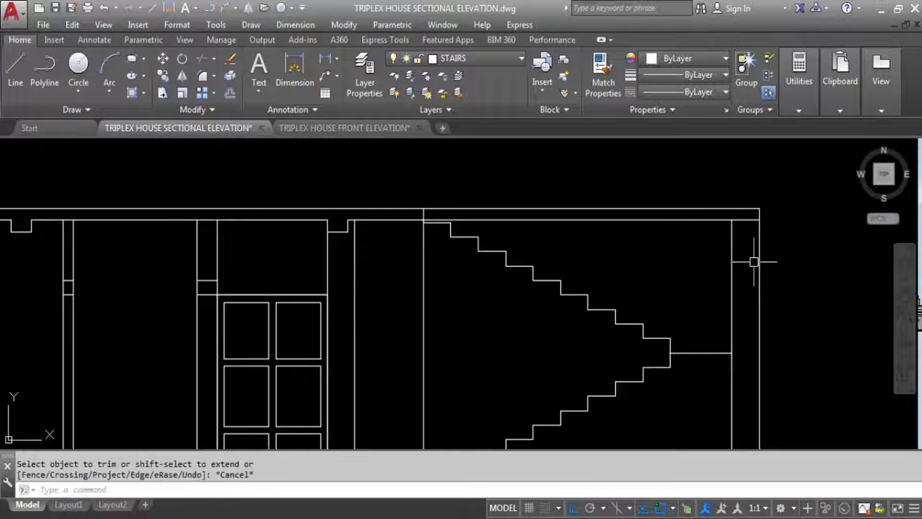
Extend the inner line of the wall beside the landing up to the slab's top line.
{"action": "type", "text": "EX"}
{"action": "key", "text": "Return"}
{"action": "left_click", "coordinate": [732, 233]}
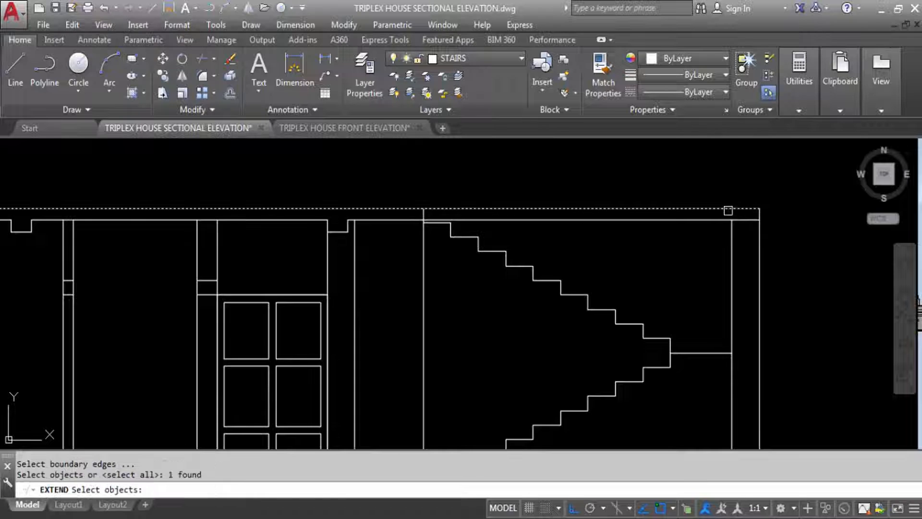
{"action": "key", "text": "Return"}
{"action": "left_click", "coordinate": [739, 240]}
{"action": "left_click", "coordinate": [721, 249]}
{"action": "key", "text": "Escape"}
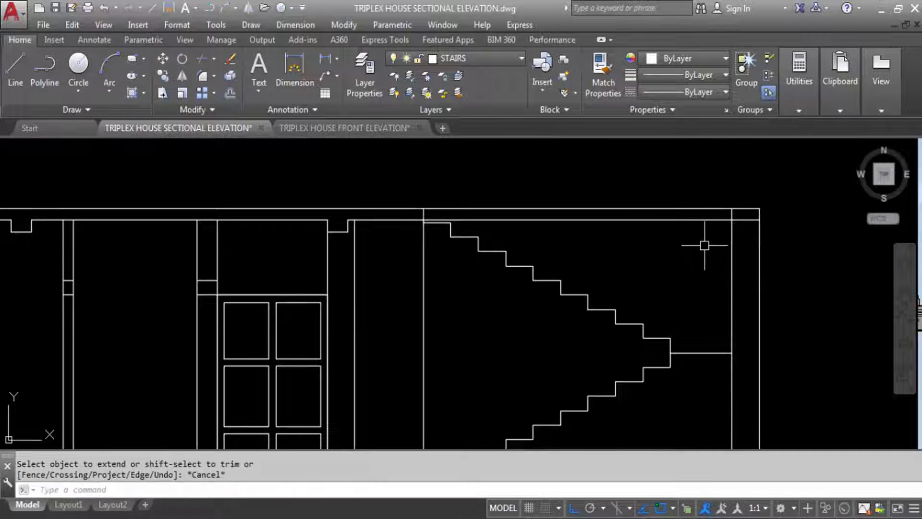
Try to trim the slab's top line over the stairs, using the vertical line at the stair's edge as the cutting edge.
{"action": "type", "text": "TR"}
{"action": "key", "text": "Return"}
{"action": "left_click", "coordinate": [490, 237]}
{"action": "left_click", "coordinate": [430, 243]}
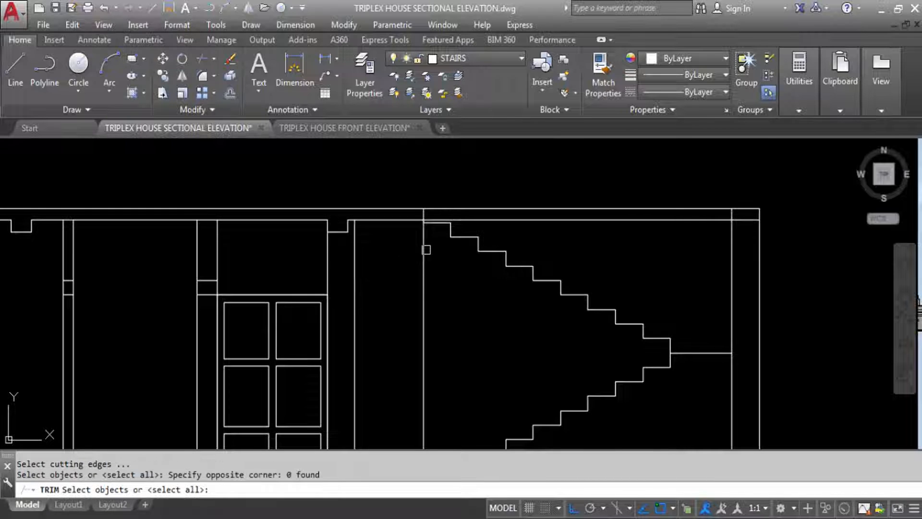
{"action": "left_click", "coordinate": [424, 245]}
{"action": "key", "text": "Return"}
{"action": "left_click", "coordinate": [433, 209]}
{"action": "key", "text": "Escape"}
Trim both slab lines over the stairs back to the stair edge, using the upper flight as the cutting edge.
{"action": "scroll", "coordinate": [431, 212], "scroll_direction": "up", "scroll_amount": 6}
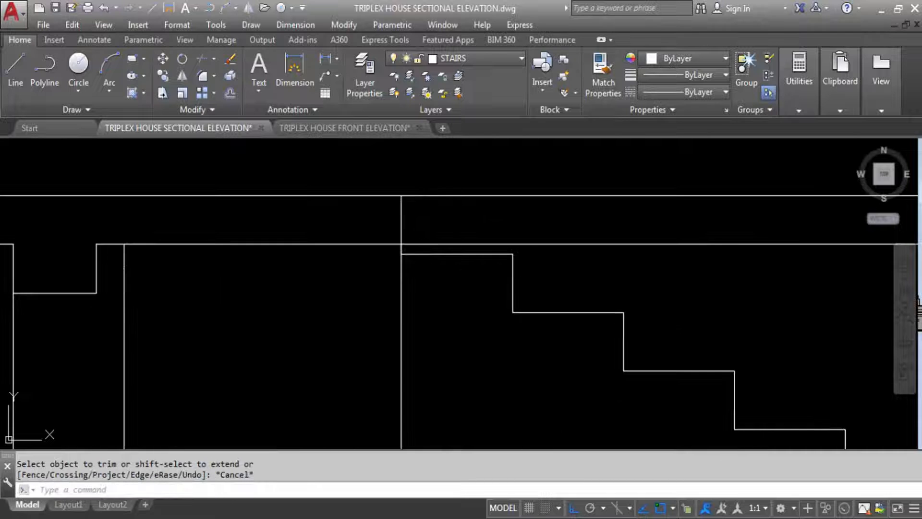
{"action": "type", "text": "TR"}
{"action": "key", "text": "Return"}
{"action": "left_click", "coordinate": [402, 217]}
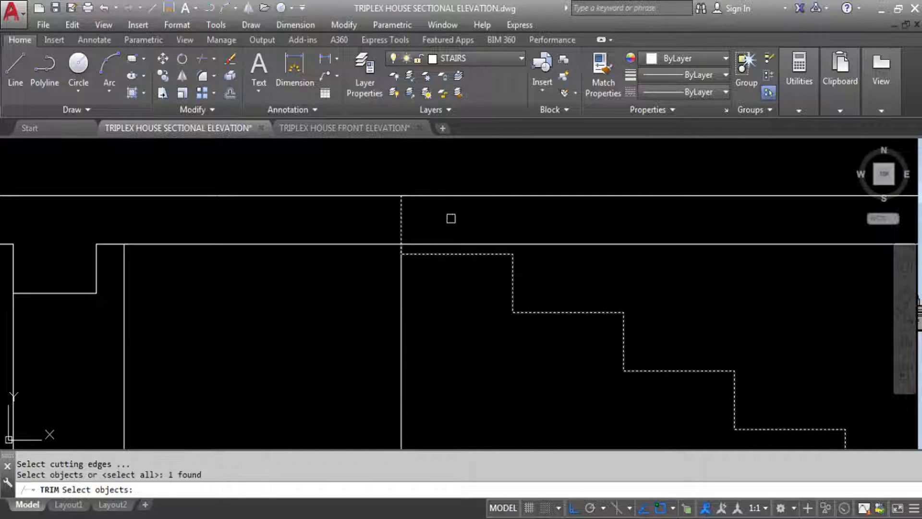
{"action": "key", "text": "Return"}
{"action": "scroll", "coordinate": [412, 191], "scroll_direction": "down", "scroll_amount": 6}
{"action": "left_click", "coordinate": [603, 173]}
{"action": "left_click", "coordinate": [582, 218]}
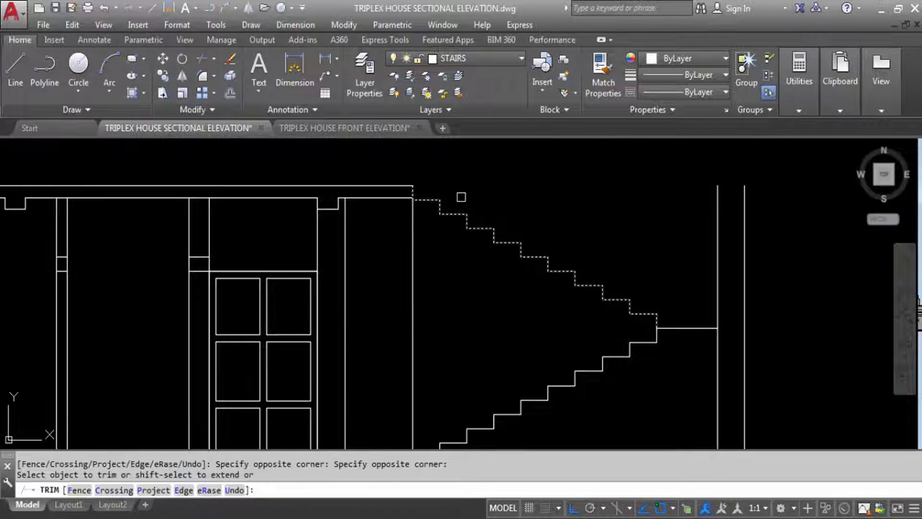
{"action": "key", "text": "Escape"}
{"action": "scroll", "coordinate": [429, 181], "scroll_direction": "down", "scroll_amount": 4}
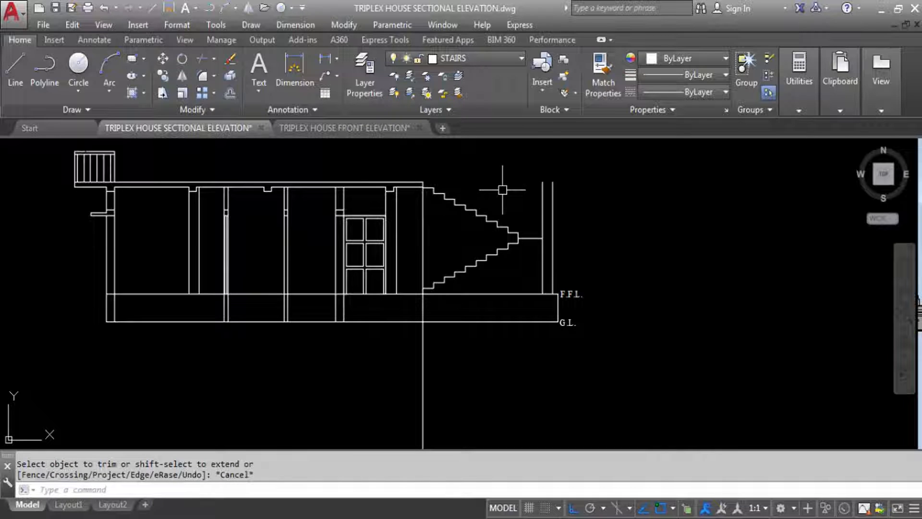
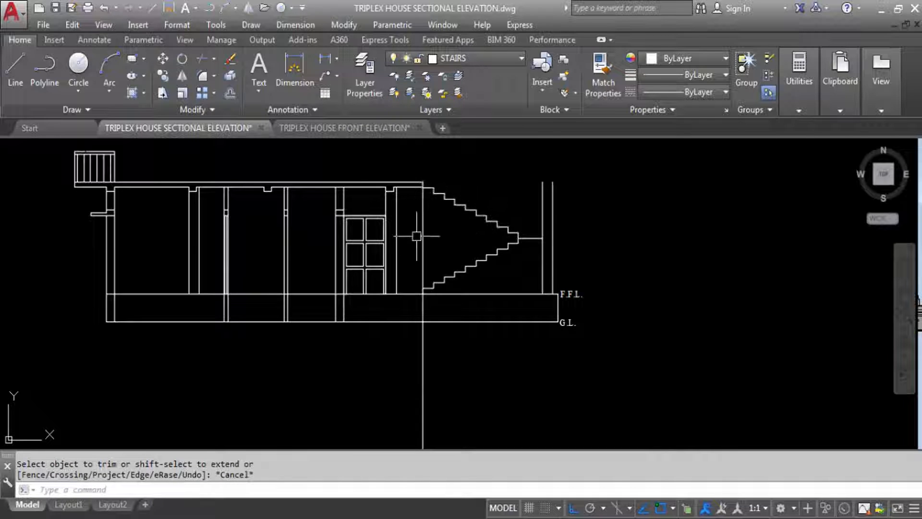
Erase the long vertical construction line running down through the floor at the stair's edge.
{"action": "left_click", "coordinate": [440, 357]}
{"action": "left_click", "coordinate": [413, 365]}
{"action": "key", "text": "Delete"}
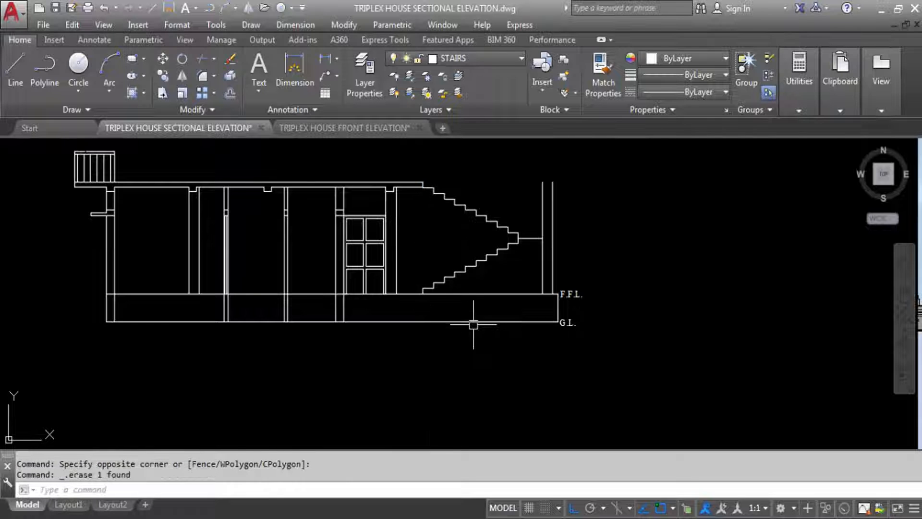
{"action": "scroll", "coordinate": [445, 246], "scroll_direction": "down", "scroll_amount": 6}
{"action": "scroll", "coordinate": [469, 233], "scroll_direction": "up", "scroll_amount": 6}
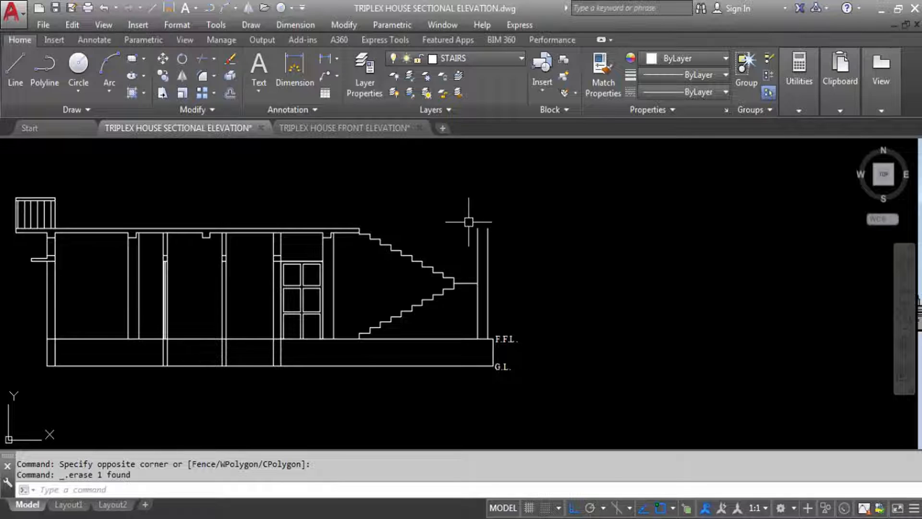
Draw a horizontal line closing the open top of the wall beside the landing.
{"action": "type", "text": "l"}
{"action": "key", "text": "Return"}
{"action": "scroll", "coordinate": [495, 221], "scroll_direction": "up", "scroll_amount": 4}
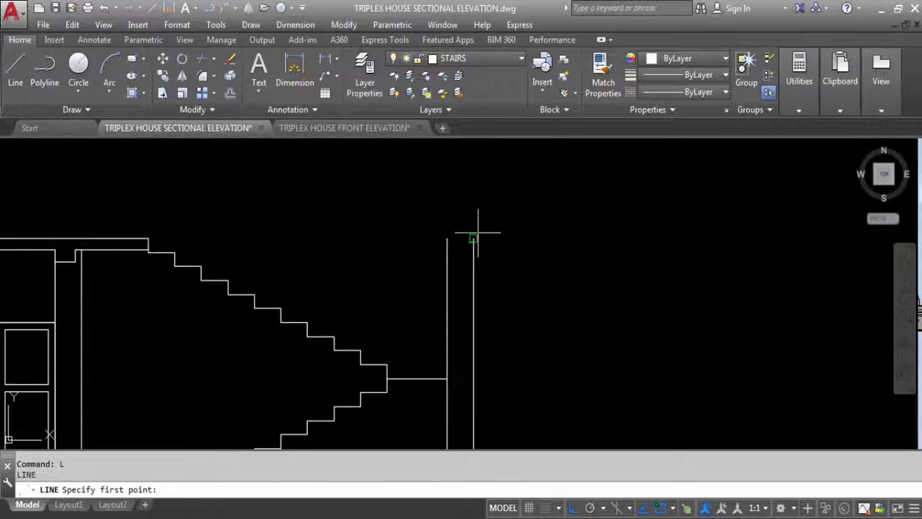
{"action": "left_click", "coordinate": [474, 238]}
{"action": "scroll", "coordinate": [618, 269], "scroll_direction": "down", "scroll_amount": 4}
{"action": "key", "text": "Escape"}
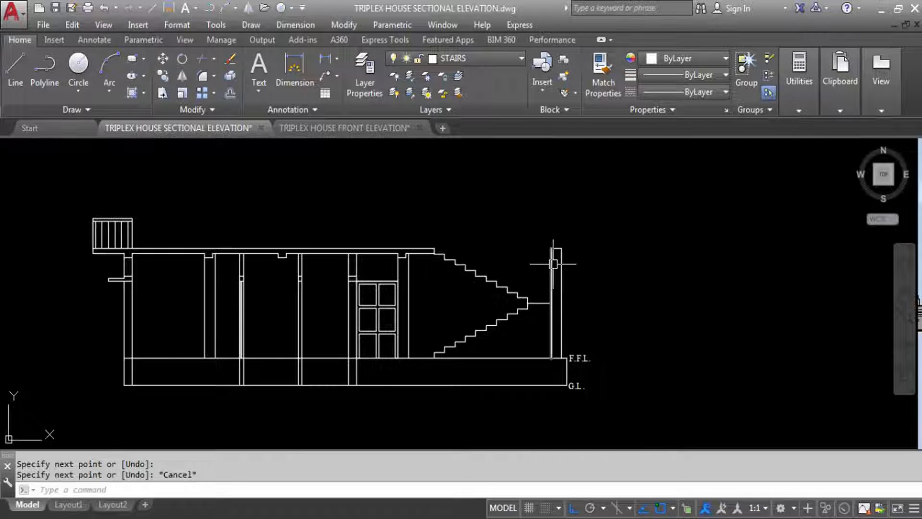
{"action": "scroll", "coordinate": [392, 225], "scroll_direction": "up", "scroll_amount": 2}
{"action": "scroll", "coordinate": [392, 224], "scroll_direction": "down", "scroll_amount": 2}
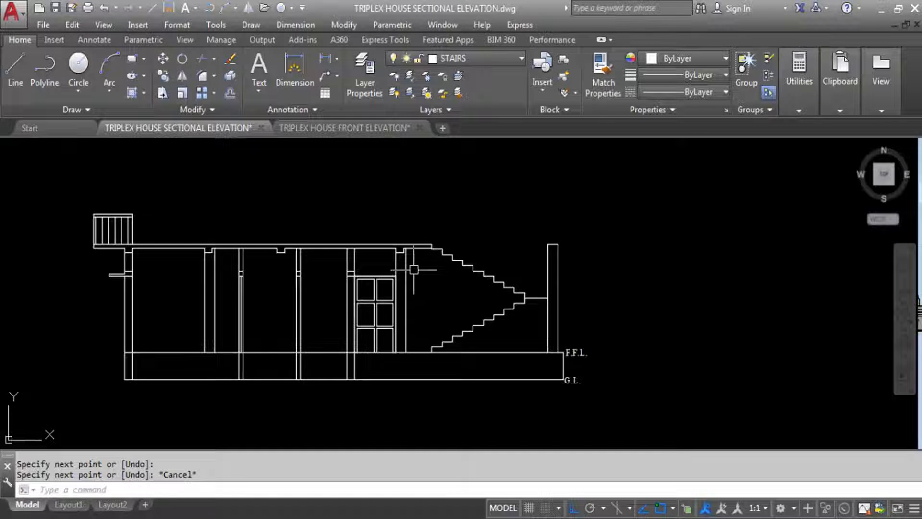
Draw a sloping line from the foot of the lower flight's first riser to the end of its top tread at the landing.
{"action": "scroll", "coordinate": [448, 358], "scroll_direction": "up", "scroll_amount": 3}
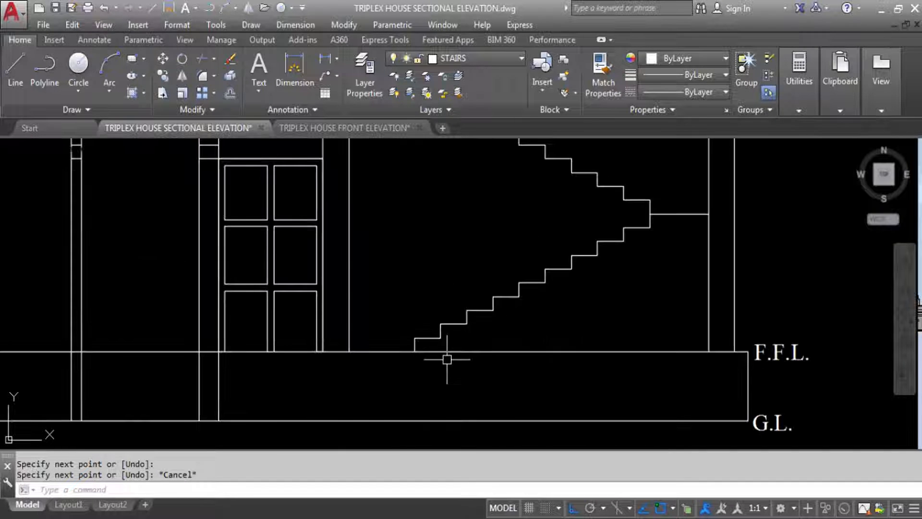
{"action": "key", "text": "Return"}
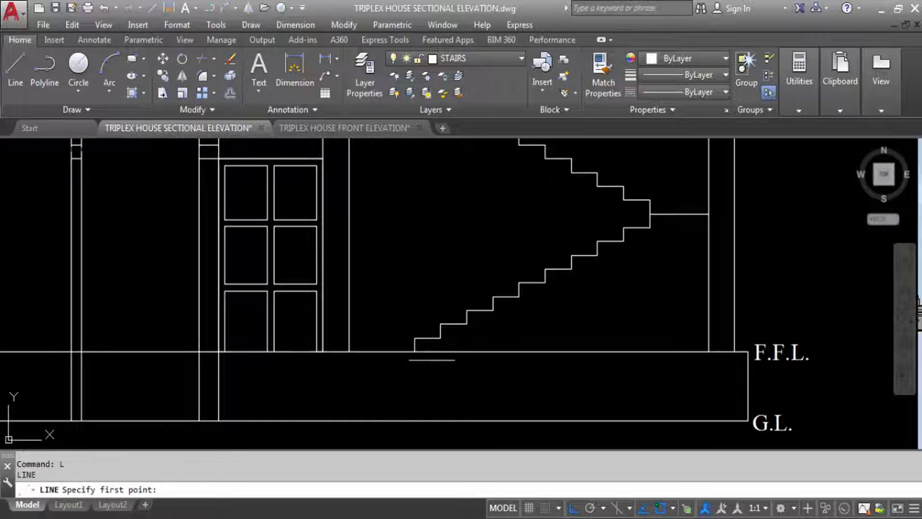
{"action": "scroll", "coordinate": [423, 350], "scroll_direction": "up", "scroll_amount": 3}
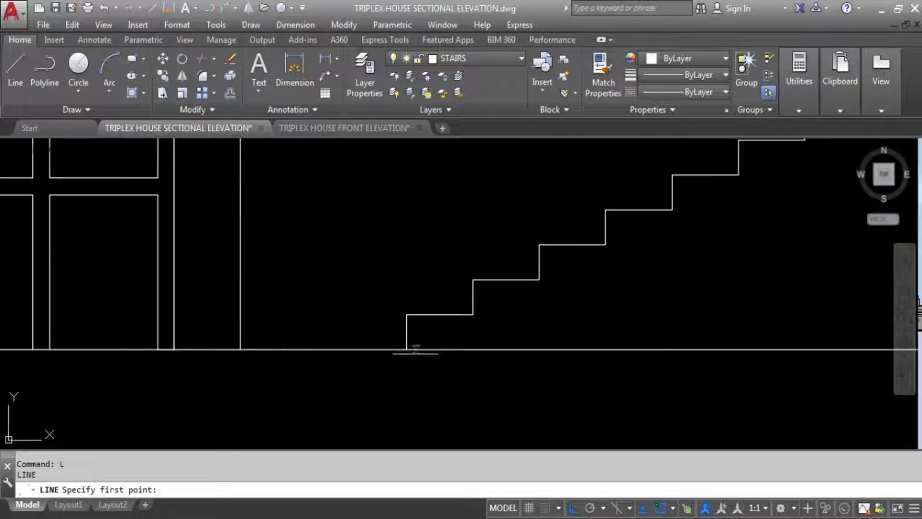
{"action": "left_click", "coordinate": [407, 350]}
{"action": "scroll", "coordinate": [412, 370], "scroll_direction": "down", "scroll_amount": 3}
{"action": "scroll", "coordinate": [535, 322], "scroll_direction": "up", "scroll_amount": 3}
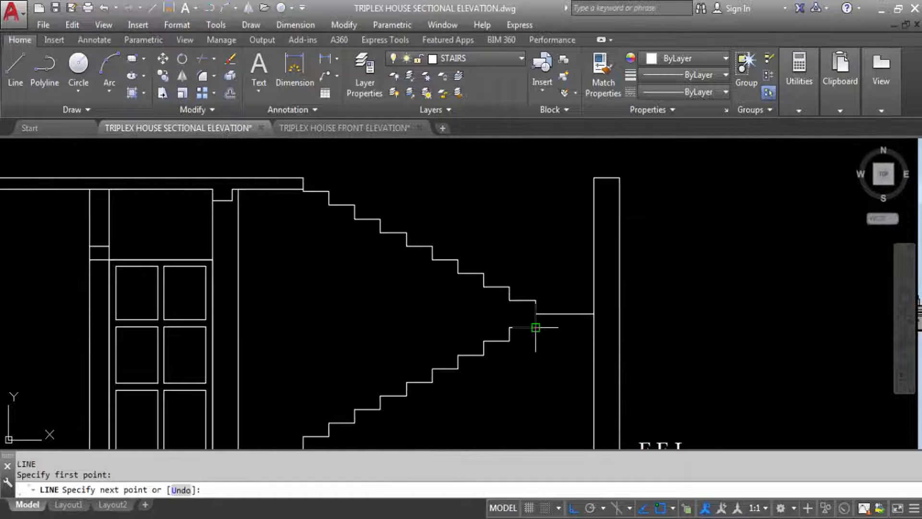
{"action": "key", "text": "Escape"}
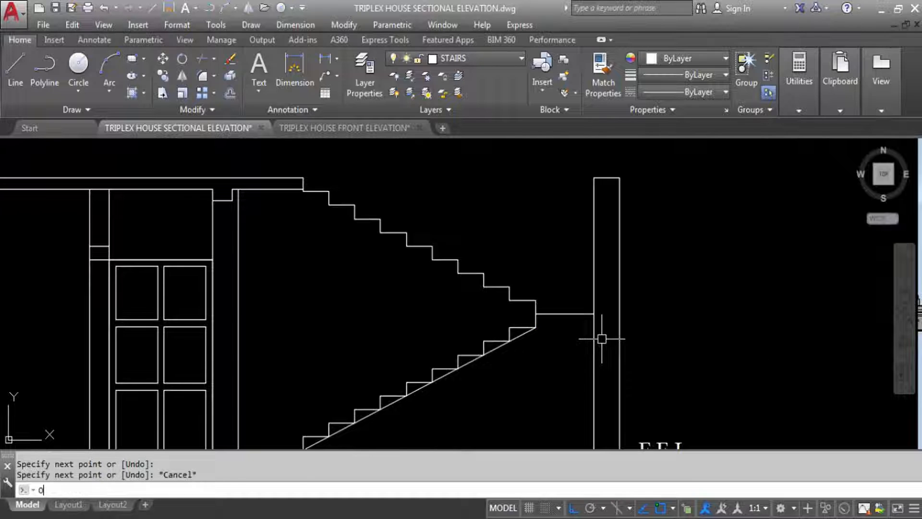
Offset the landing line and the sloping line of the lower flight 5" downward.
{"action": "key", "text": "Return"}
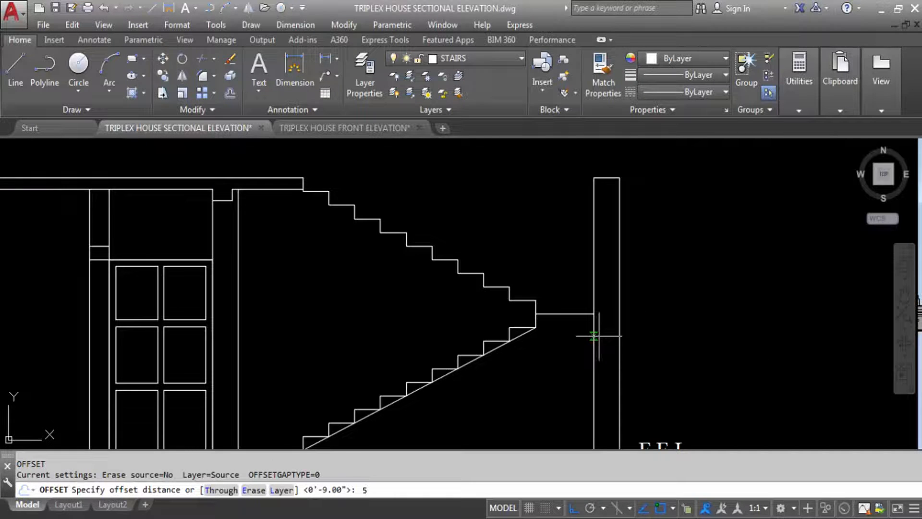
{"action": "key", "text": "Return"}
{"action": "left_click", "coordinate": [575, 314]}
{"action": "left_click", "coordinate": [575, 341]}
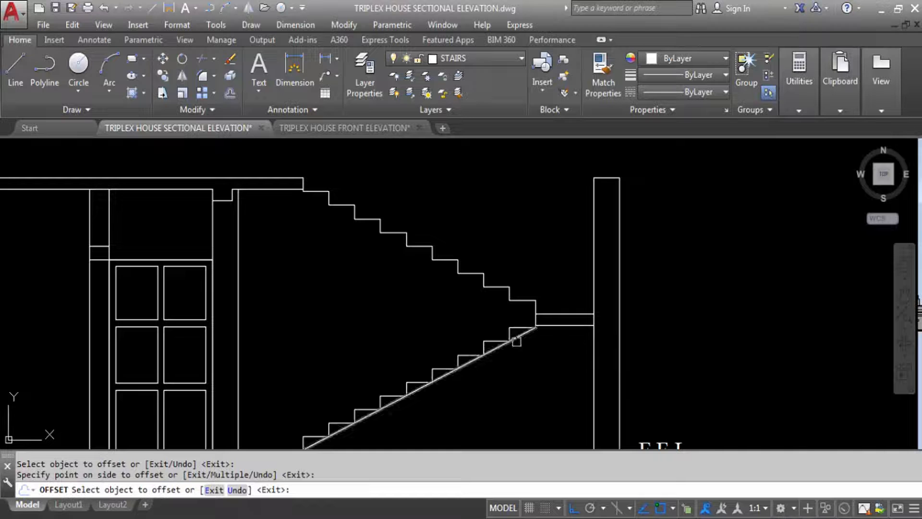
{"action": "left_click", "coordinate": [499, 346]}
{"action": "left_click", "coordinate": [528, 365]}
{"action": "scroll", "coordinate": [550, 287], "scroll_direction": "down", "scroll_amount": 5}
{"action": "scroll", "coordinate": [495, 345], "scroll_direction": "up", "scroll_amount": 6}
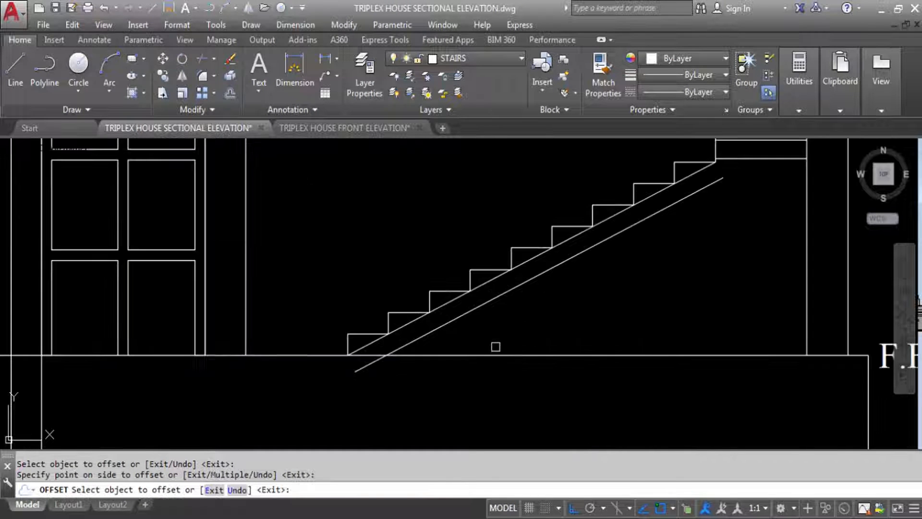
Fillet the offset sloping line with the landing's underside line, using a radius of 0.
{"action": "key", "text": "Escape"}
{"action": "type", "text": "F"}
{"action": "key", "text": "Return"}
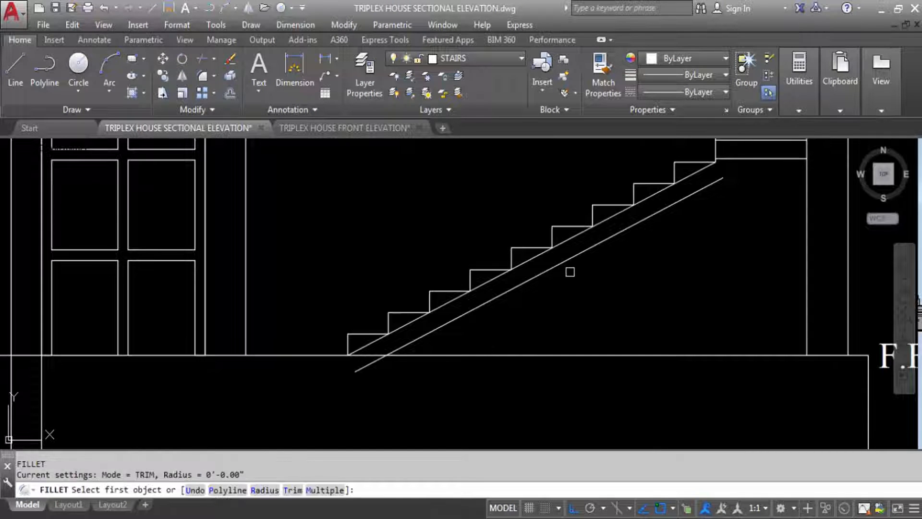
{"action": "key", "text": "Return"}
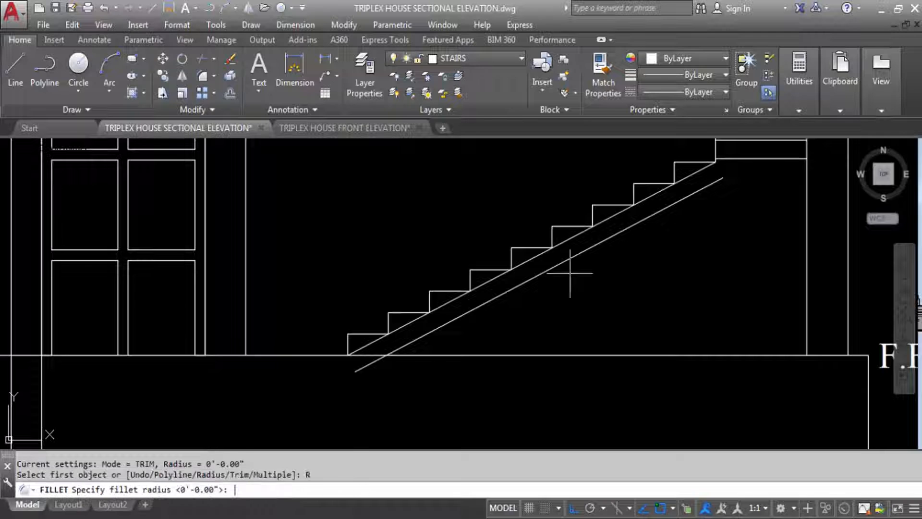
{"action": "key", "text": "Return"}
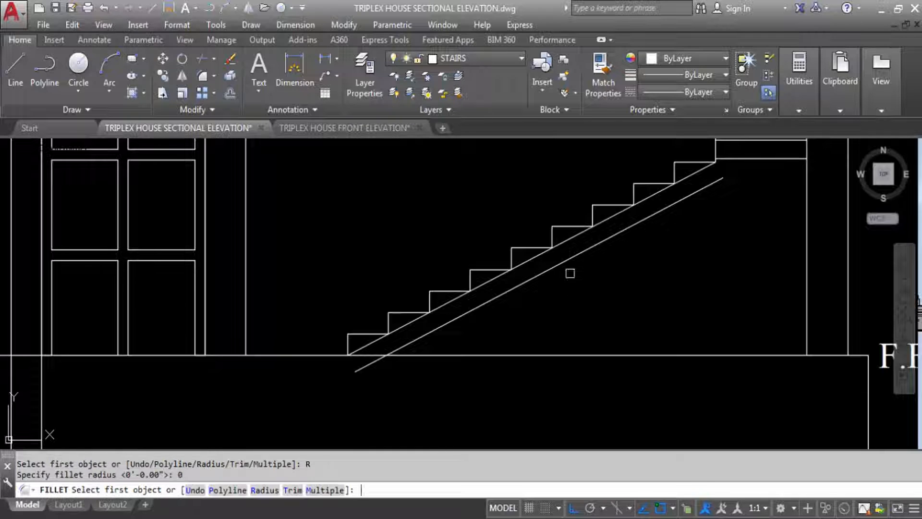
{"action": "left_click", "coordinate": [615, 235]}
{"action": "left_click", "coordinate": [781, 157]}
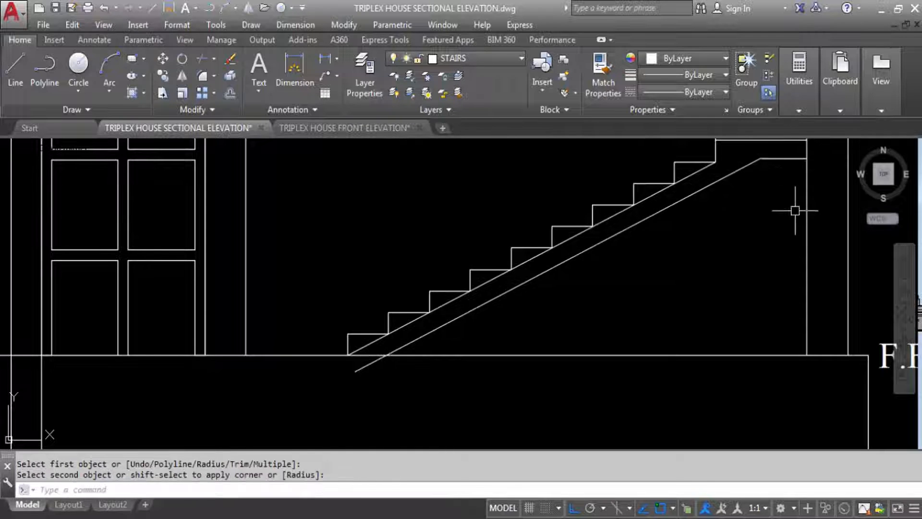
Erase the original sloping line that touches the inner corners of the lower flight's steps.
{"action": "left_click", "coordinate": [600, 220]}
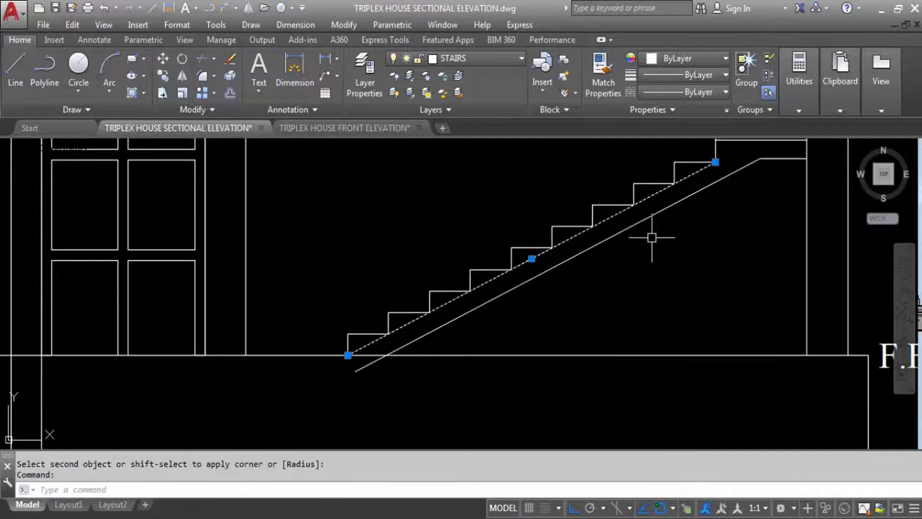
{"action": "key", "text": "Delete"}
{"action": "scroll", "coordinate": [643, 227], "scroll_direction": "down", "scroll_amount": 2}
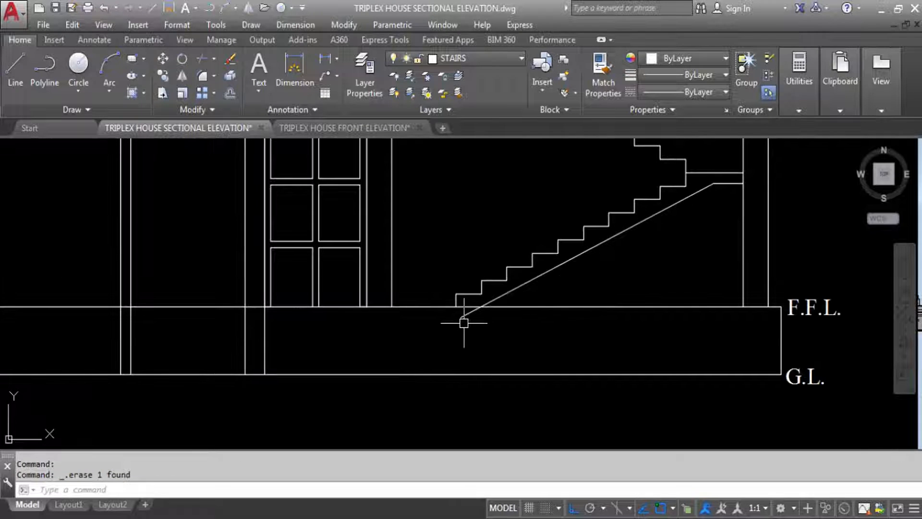
Trim the floor line under the first step and the end of the sloping line below floor level.
{"action": "scroll", "coordinate": [465, 323], "scroll_direction": "up", "scroll_amount": 2}
{"action": "type", "text": "T"}
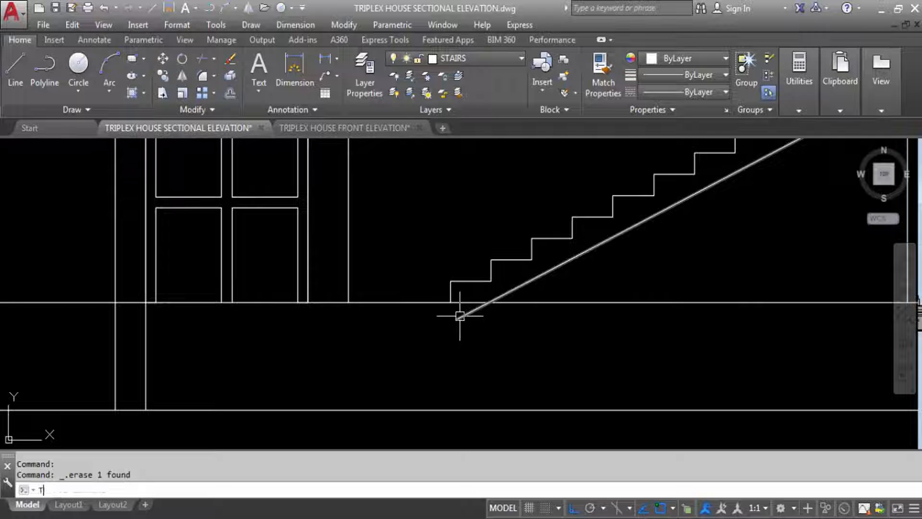
{"action": "type", "text": "R"}
{"action": "key", "text": "Return"}
{"action": "key", "text": "Return"}
{"action": "left_click", "coordinate": [461, 303]}
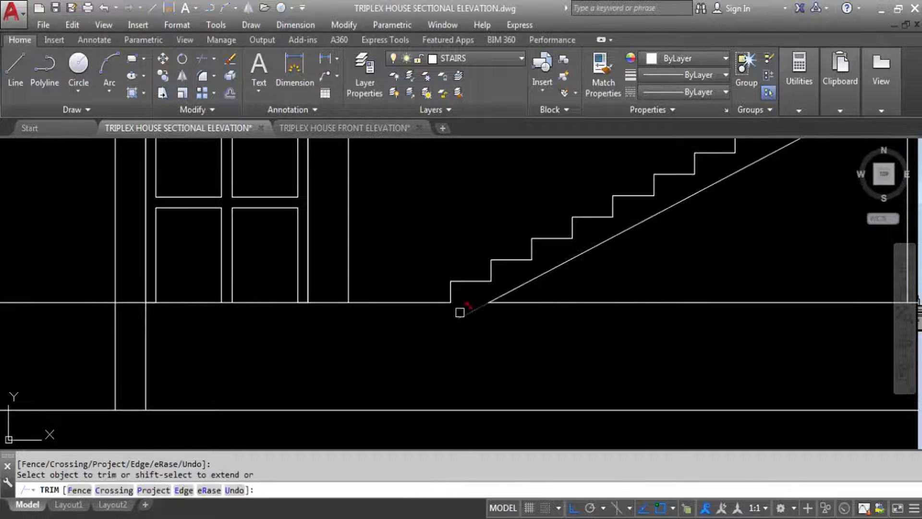
{"action": "key", "text": "Escape"}
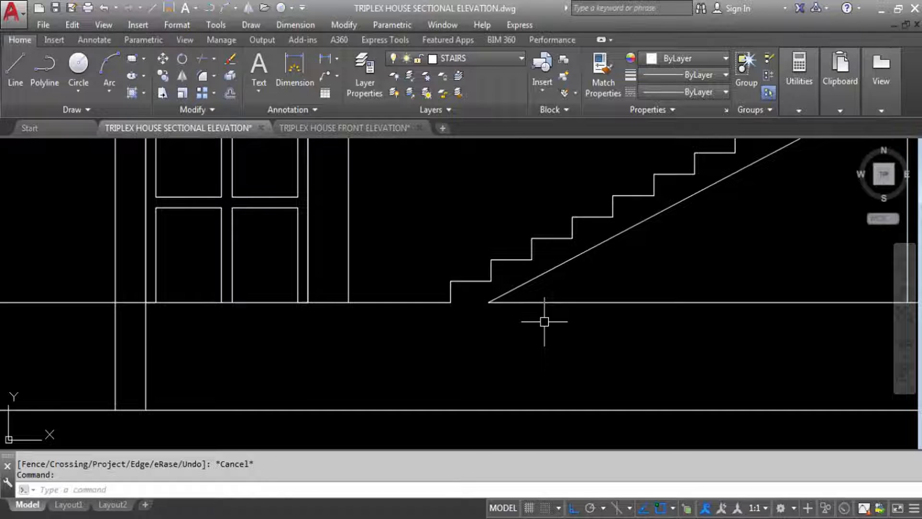
Draw a line from the foot of the sloping line 6" straight down, continuing about 1'-9" horizontally under the first step.
{"action": "key", "text": "Return"}
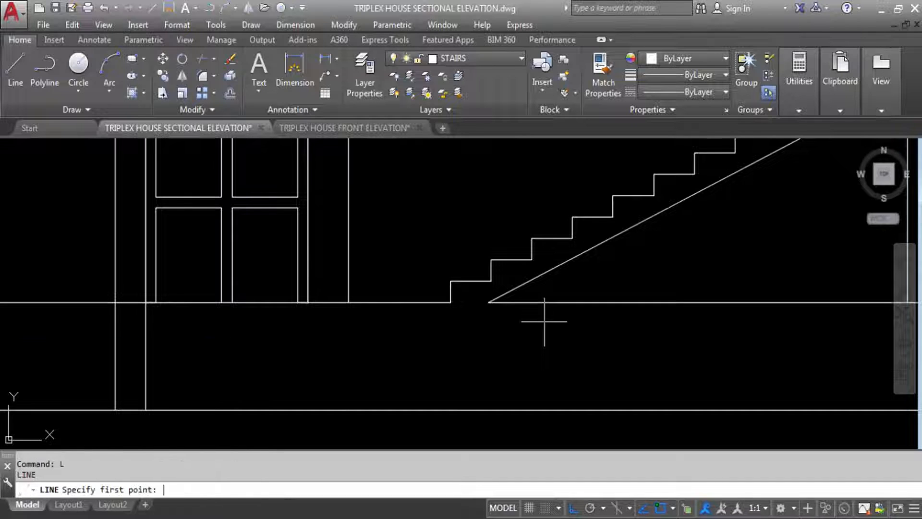
{"action": "left_click", "coordinate": [489, 303]}
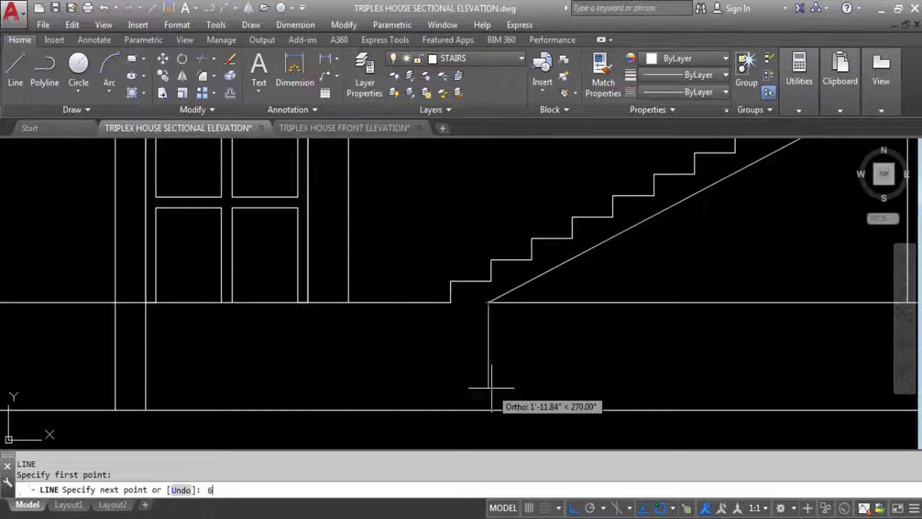
{"action": "type", "text": "6"}
{"action": "key", "text": "Return"}
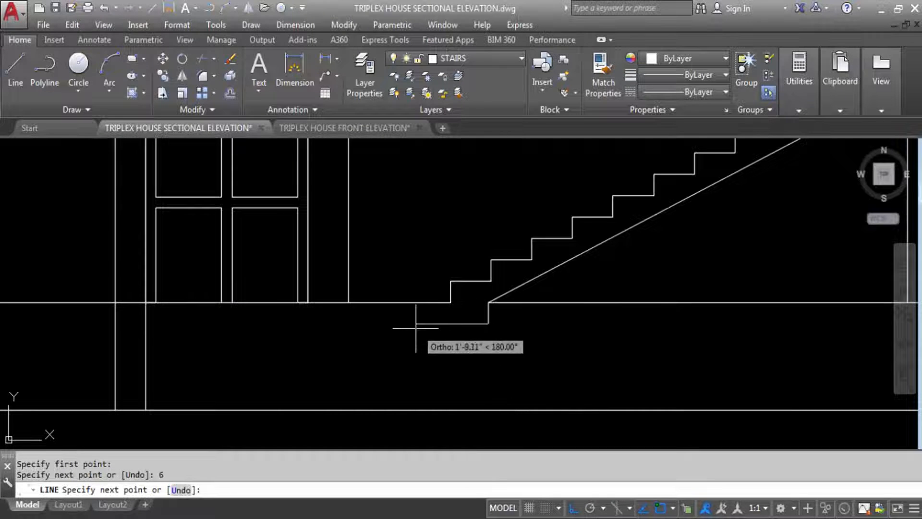
{"action": "left_click", "coordinate": [416, 328]}
{"action": "key", "text": "Escape"}
Draw a vertical line from the foot of the first riser down past the horizontal line of the stair footing.
{"action": "type", "text": "L"}
{"action": "key", "text": "Return"}
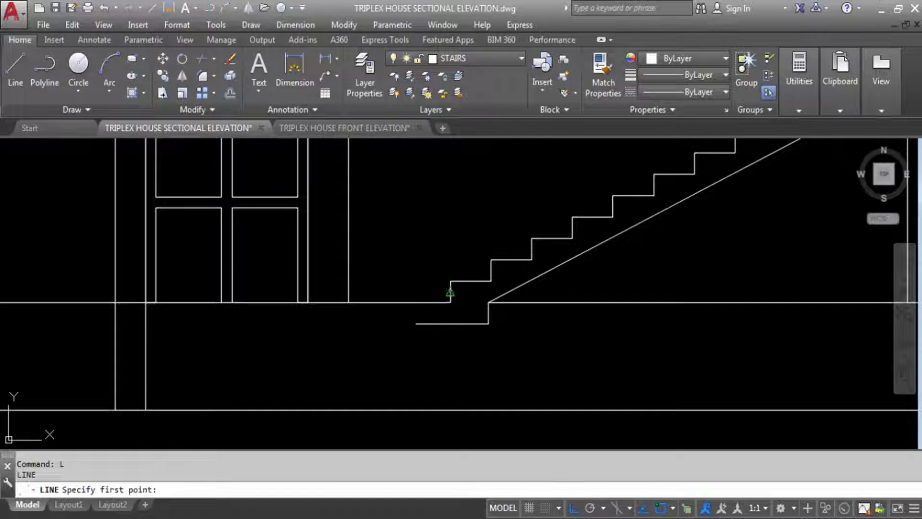
{"action": "left_click", "coordinate": [450, 303]}
{"action": "left_click", "coordinate": [450, 324]}
{"action": "key", "text": "Escape"}
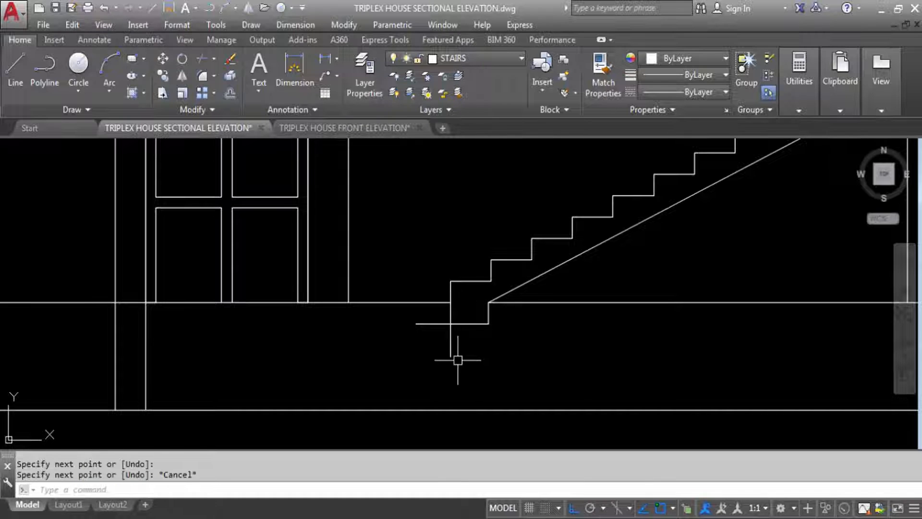
{"action": "type", "text": "TR"}
{"action": "key", "text": "Return"}
{"action": "key", "text": "Return"}
{"action": "key", "text": "Return"}
{"action": "left_click", "coordinate": [448, 347]}
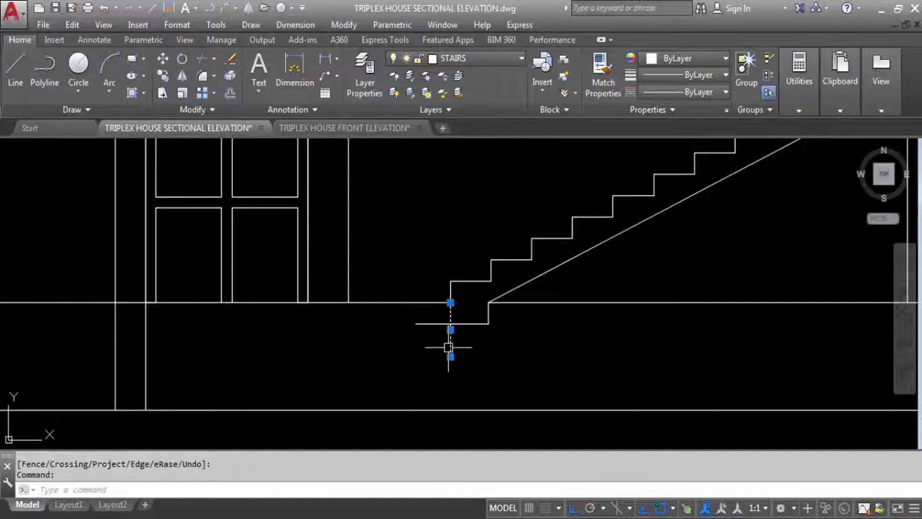
{"action": "key", "text": "Escape"}
Trim the overshooting ends of the vertical and horizontal lines at the corner of the stair footing.
{"action": "type", "text": "TR"}
{"action": "key", "text": "Return"}
{"action": "key", "text": "Return"}
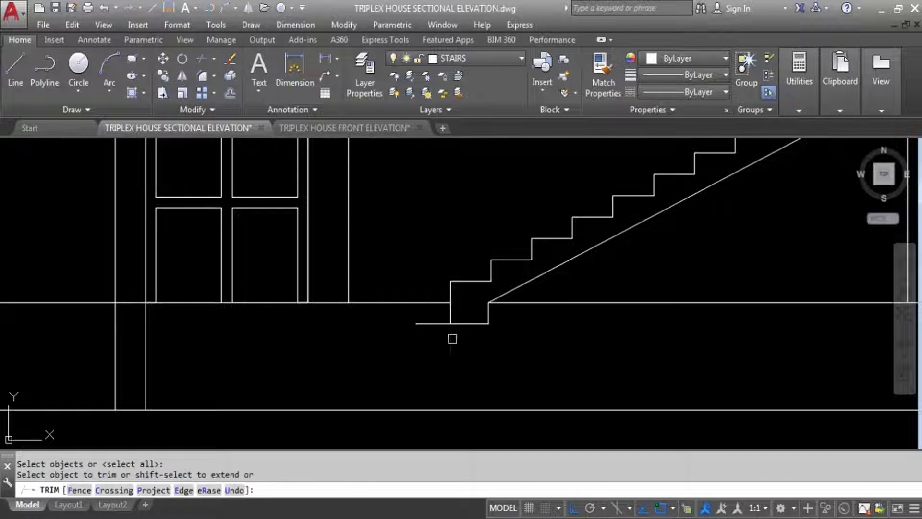
{"action": "left_click", "coordinate": [429, 325]}
{"action": "key", "text": "Escape"}
{"action": "scroll", "coordinate": [469, 341], "scroll_direction": "down", "scroll_amount": 4}
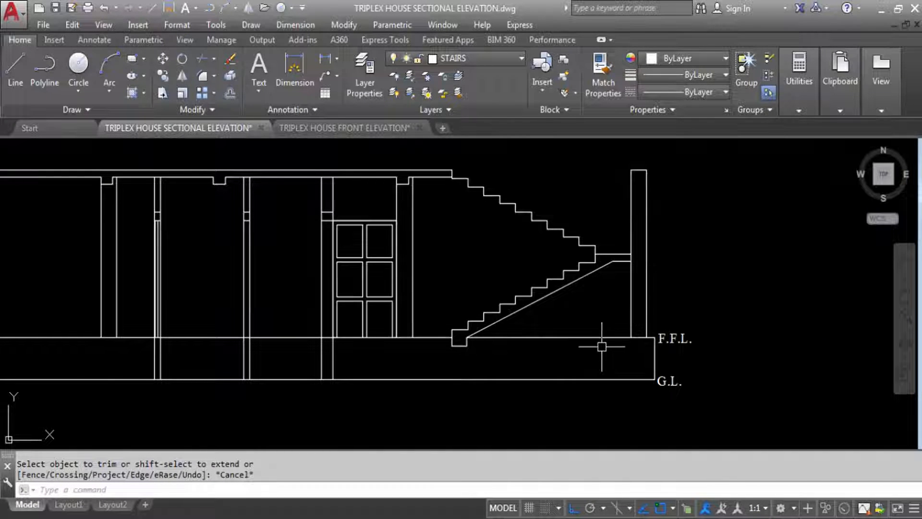
Make RAILING the current layer.
{"action": "scroll", "coordinate": [552, 356], "scroll_direction": "down", "scroll_amount": 2}
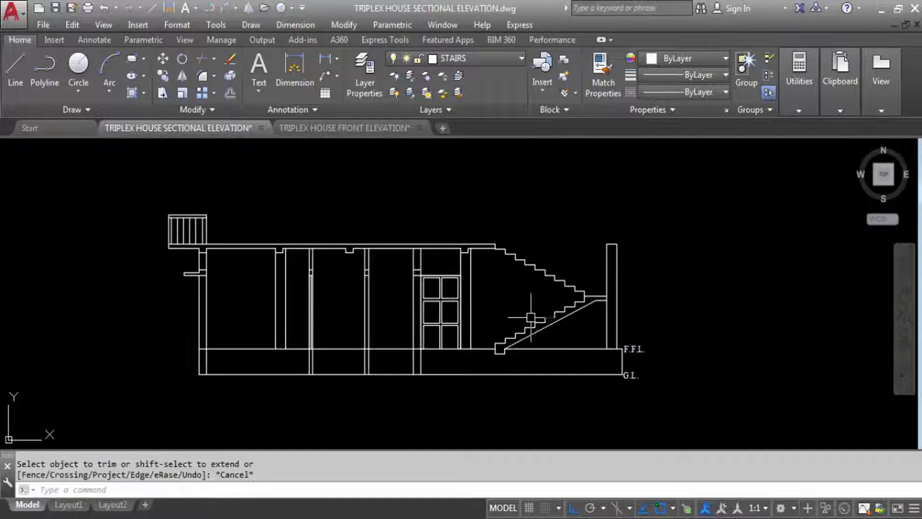
{"action": "scroll", "coordinate": [504, 356], "scroll_direction": "up", "scroll_amount": 4}
{"action": "scroll", "coordinate": [530, 342], "scroll_direction": "down", "scroll_amount": 4}
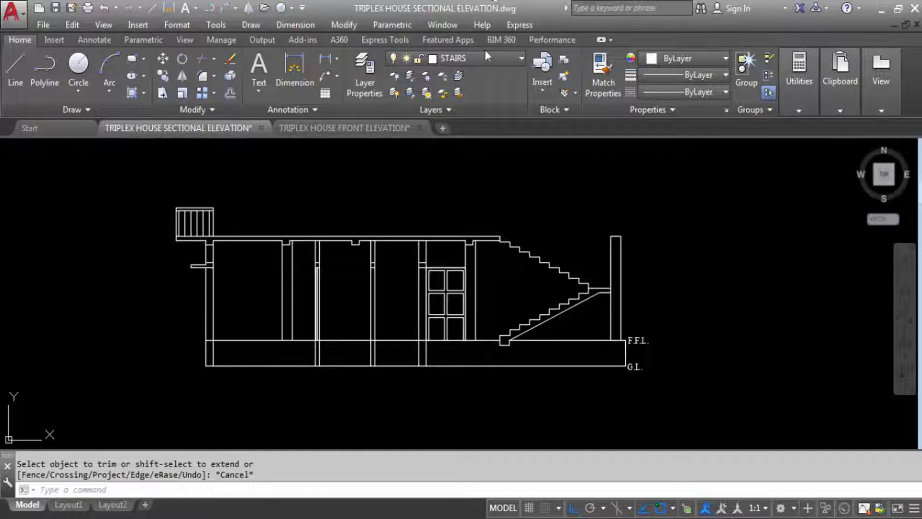
{"action": "left_click", "coordinate": [480, 64]}
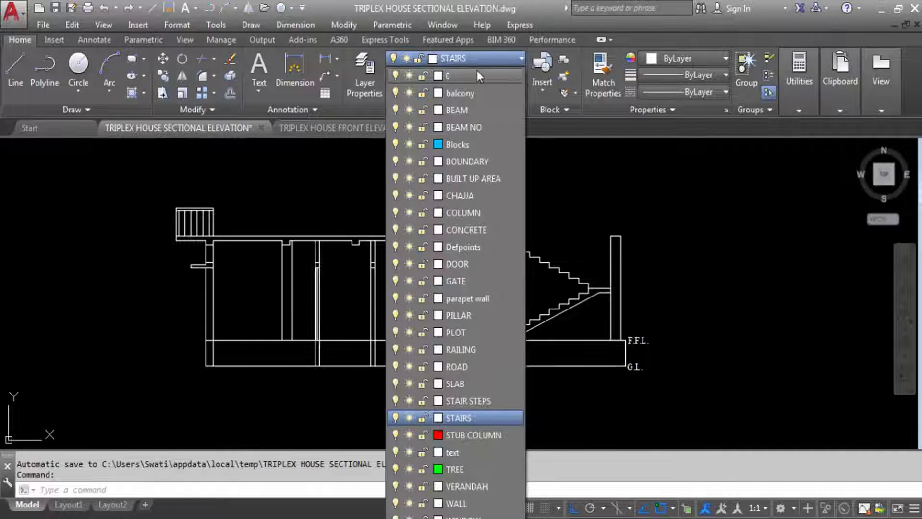
{"action": "left_click", "coordinate": [467, 350]}
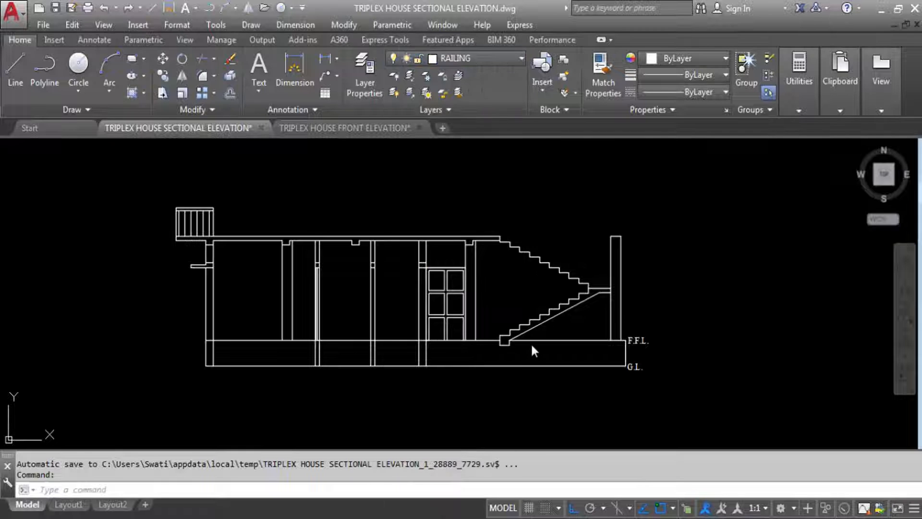
Draw a vertical line 2'6" upward from the midpoint of the first tread.
{"action": "scroll", "coordinate": [515, 335], "scroll_direction": "up", "scroll_amount": 3}
{"action": "key", "text": "Escape"}
{"action": "type", "text": "L"}
{"action": "key", "text": "Return"}
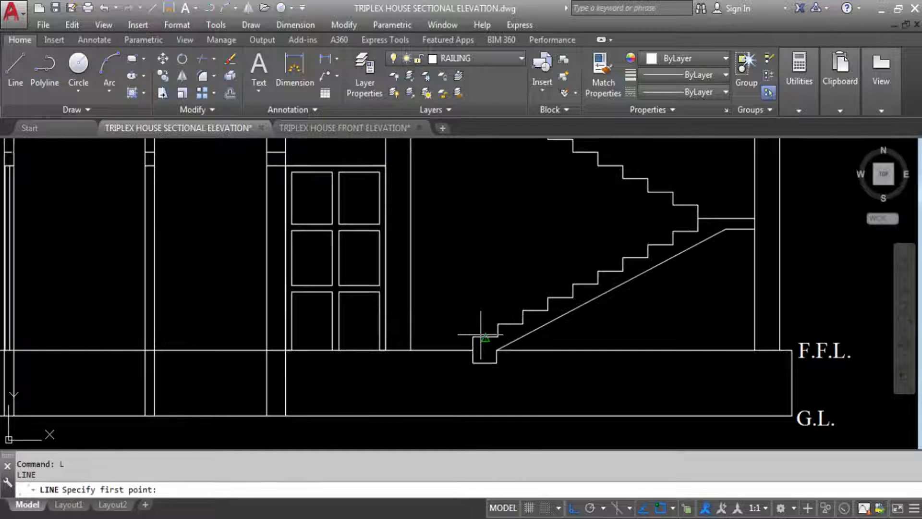
{"action": "scroll", "coordinate": [482, 337], "scroll_direction": "up", "scroll_amount": 4}
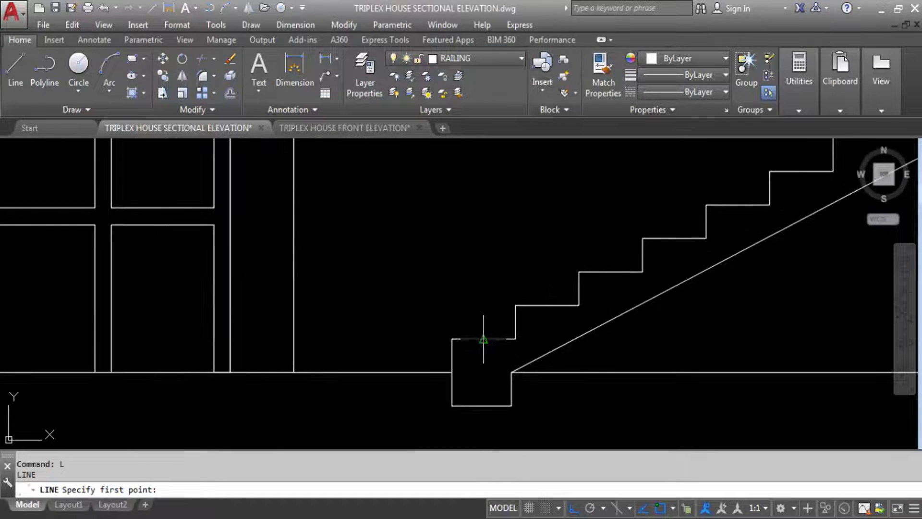
{"action": "left_click", "coordinate": [484, 339]}
{"action": "scroll", "coordinate": [486, 345], "scroll_direction": "down", "scroll_amount": 5}
{"action": "scroll", "coordinate": [491, 341], "scroll_direction": "up", "scroll_amount": 1}
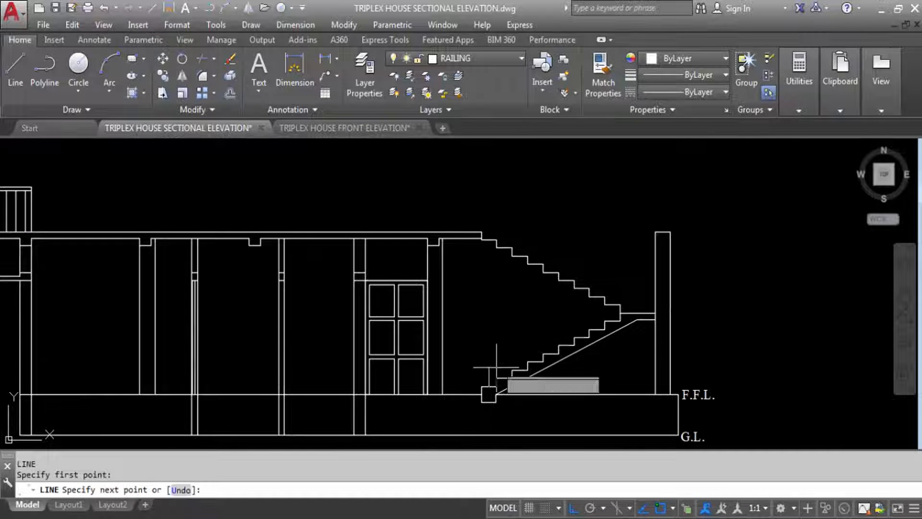
{"action": "scroll", "coordinate": [497, 368], "scroll_direction": "up", "scroll_amount": 5}
{"action": "scroll", "coordinate": [456, 288], "scroll_direction": "down", "scroll_amount": 3}
{"action": "scroll", "coordinate": [458, 240], "scroll_direction": "up", "scroll_amount": 2}
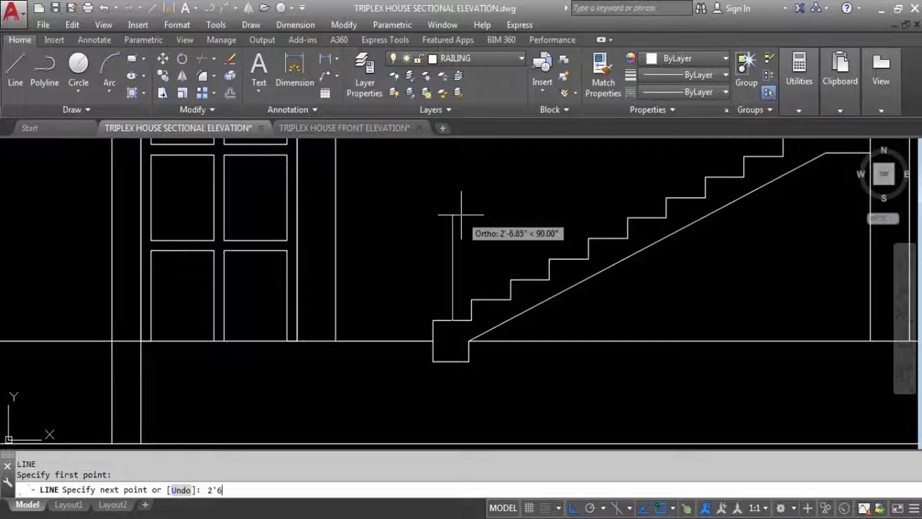
{"action": "type", "text": "2'6"}
{"action": "key", "text": "Return"}
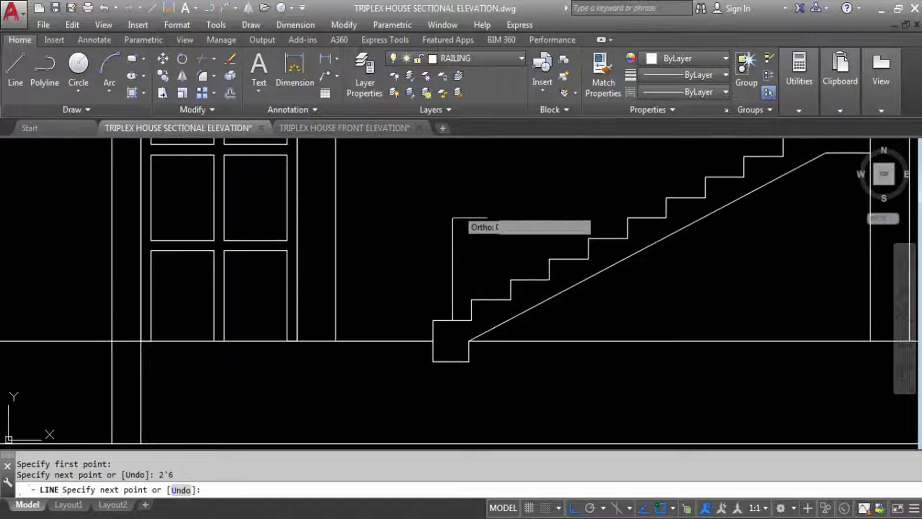
{"action": "key", "text": "Escape"}
{"action": "type", "text": "o"}
{"action": "key", "text": "Return"}
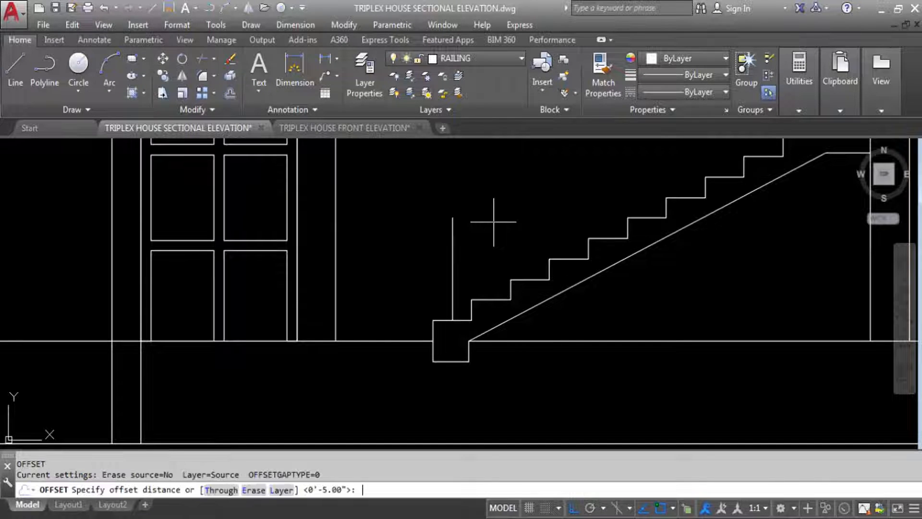
{"action": "key", "text": "Escape"}
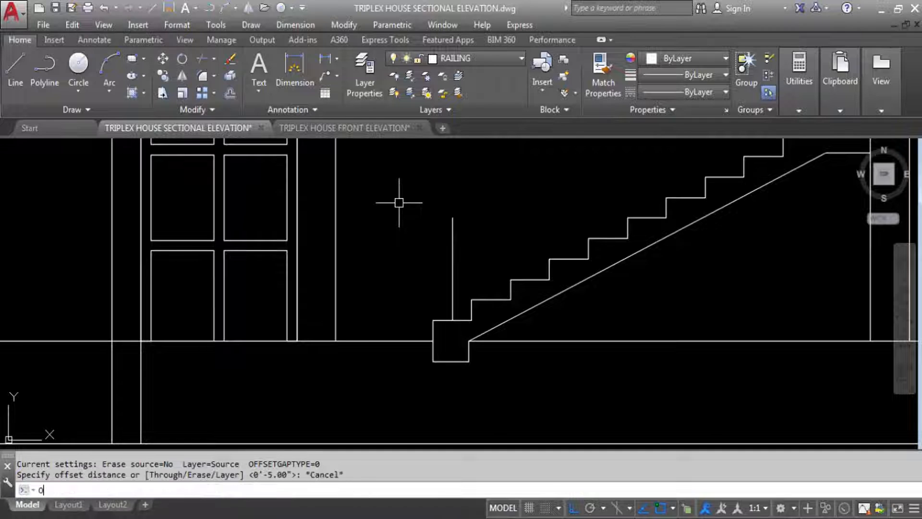
Offset the vertical railing line on the first tread by 1" to both sides.
{"action": "key", "text": "Return"}
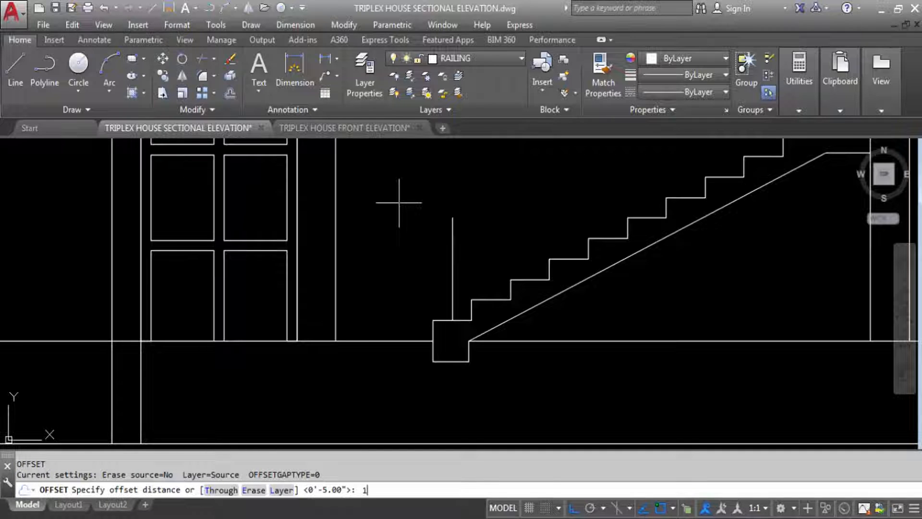
{"action": "key", "text": "Return"}
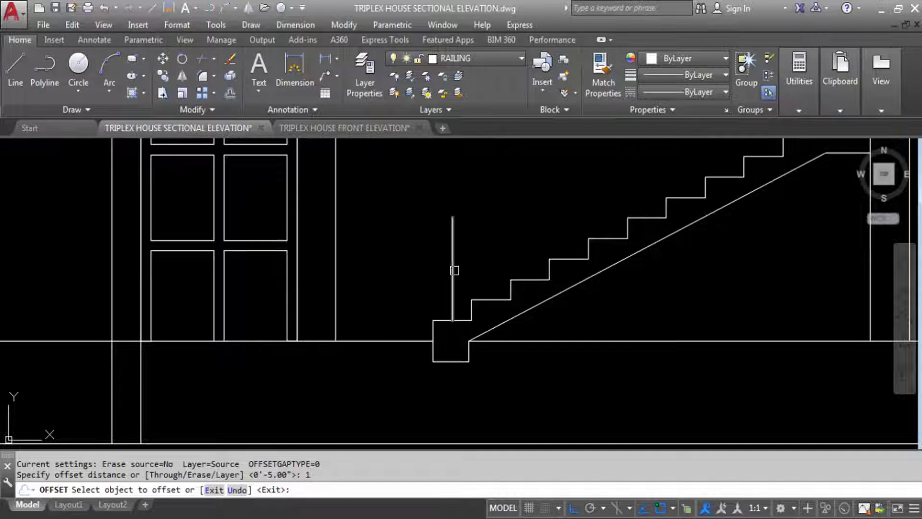
{"action": "left_click", "coordinate": [453, 268]}
{"action": "left_click", "coordinate": [377, 264]}
{"action": "scroll", "coordinate": [451, 271], "scroll_direction": "up", "scroll_amount": 4}
{"action": "left_click", "coordinate": [449, 274]}
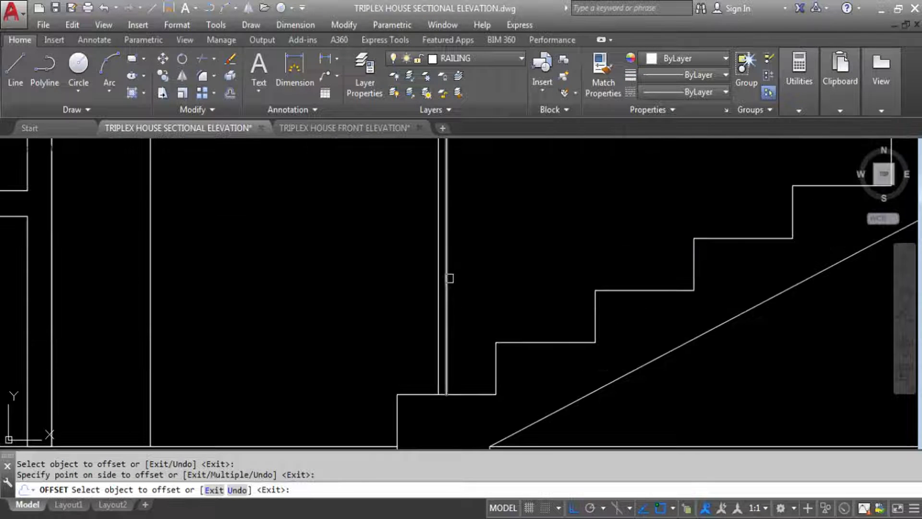
{"action": "left_click", "coordinate": [451, 279]}
{"action": "key", "text": "Escape"}
Delete the middle of the three vertical lines on the first tread, keeping the two outer baluster lines.
{"action": "left_click", "coordinate": [446, 277]}
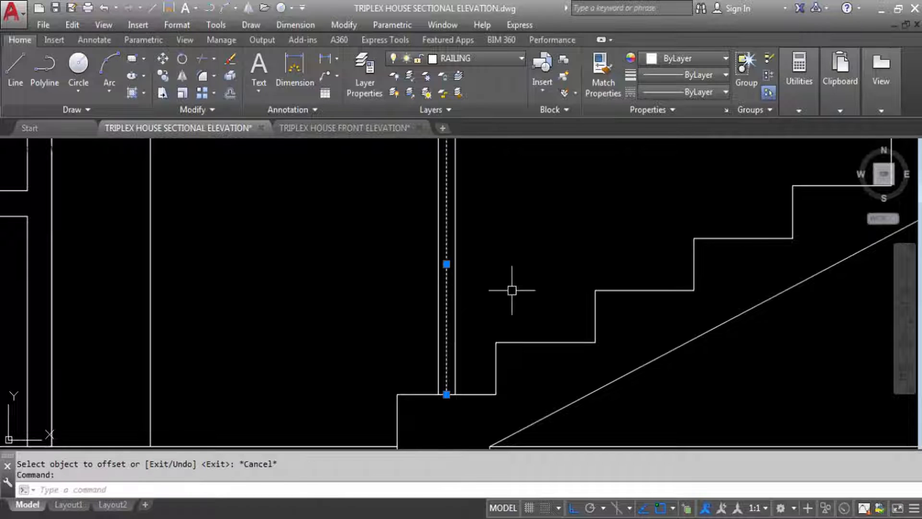
{"action": "key", "text": "Delete"}
{"action": "scroll", "coordinate": [498, 290], "scroll_direction": "down", "scroll_amount": 2}
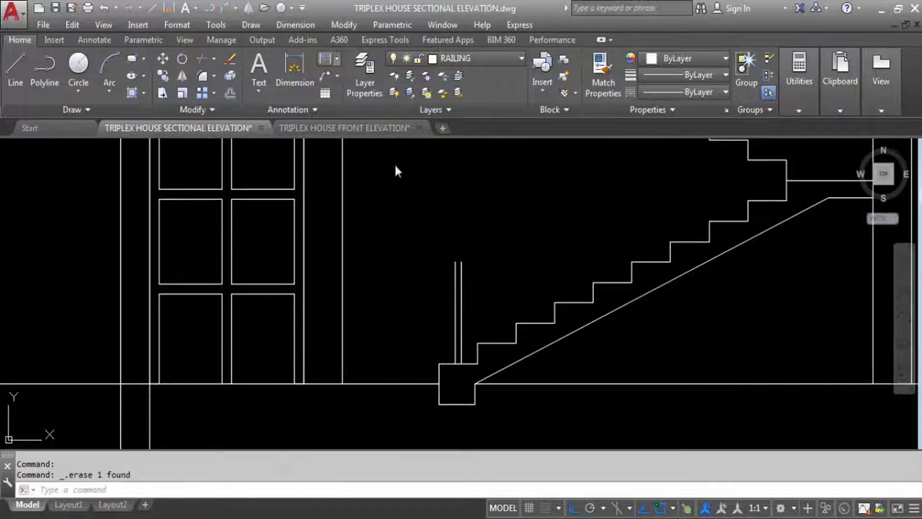
Check the spacing between the two baluster lines with a linear dimension, without placing it.
{"action": "left_click", "coordinate": [325, 58]}
{"action": "scroll", "coordinate": [442, 274], "scroll_direction": "up", "scroll_amount": 3}
{"action": "left_click", "coordinate": [445, 283]}
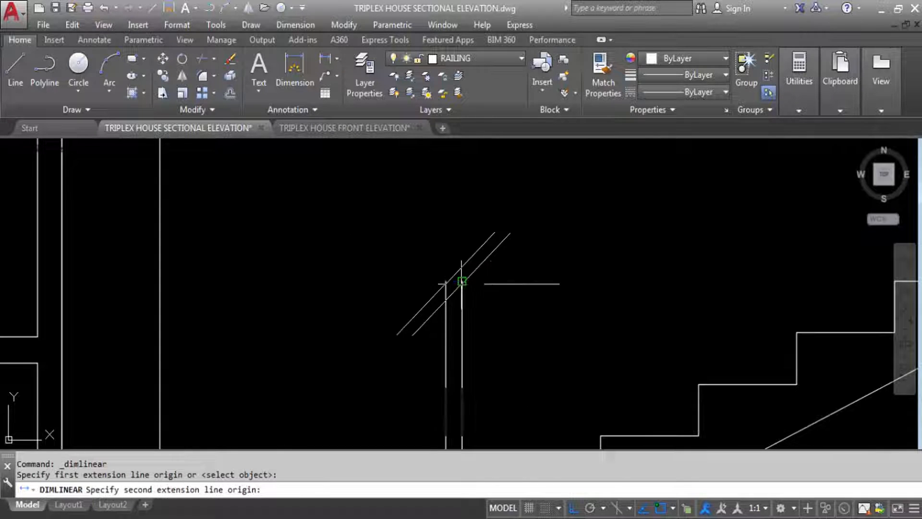
{"action": "left_click", "coordinate": [462, 281]}
{"action": "scroll", "coordinate": [463, 281], "scroll_direction": "down", "scroll_amount": 3}
{"action": "key", "text": "Escape"}
Copy the pair of baluster lines from the first tread to the eight other treads of the lower flight.
{"action": "left_click", "coordinate": [505, 389]}
{"action": "left_click", "coordinate": [438, 282]}
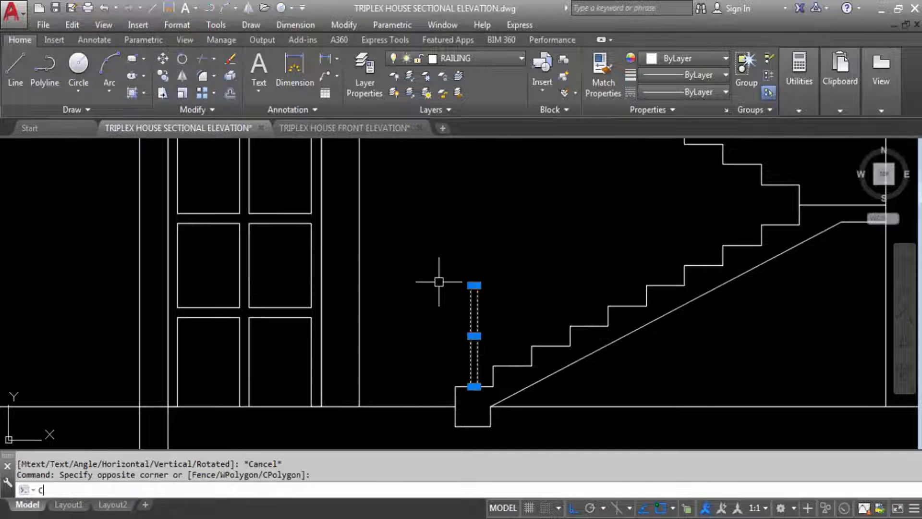
{"action": "type", "text": "co"}
{"action": "key", "text": "Return"}
{"action": "left_click", "coordinate": [474, 387]}
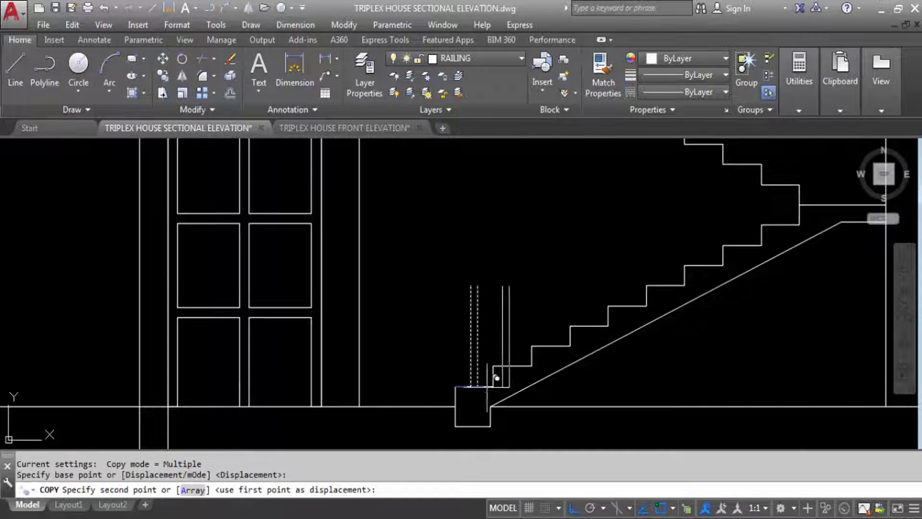
{"action": "left_click", "coordinate": [532, 366]}
{"action": "left_click", "coordinate": [570, 346]}
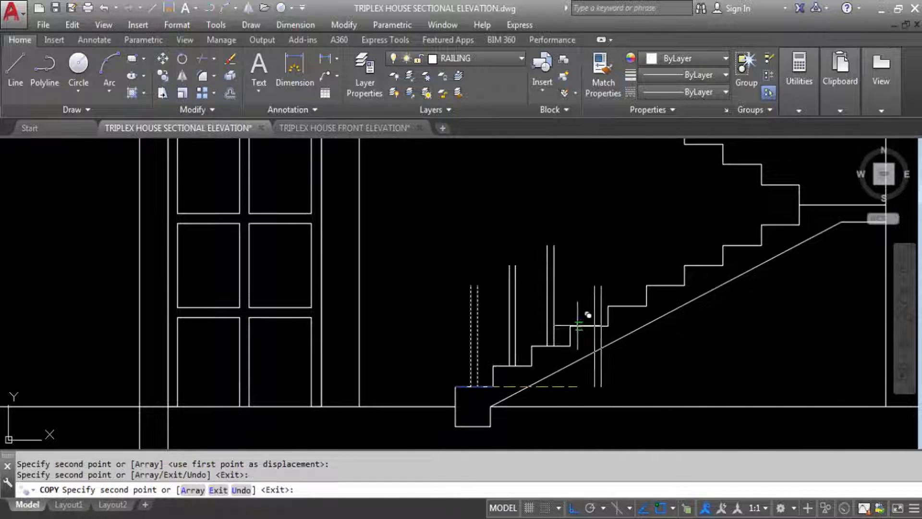
{"action": "left_click", "coordinate": [609, 326]}
{"action": "left_click", "coordinate": [647, 308]}
{"action": "left_click", "coordinate": [686, 287]}
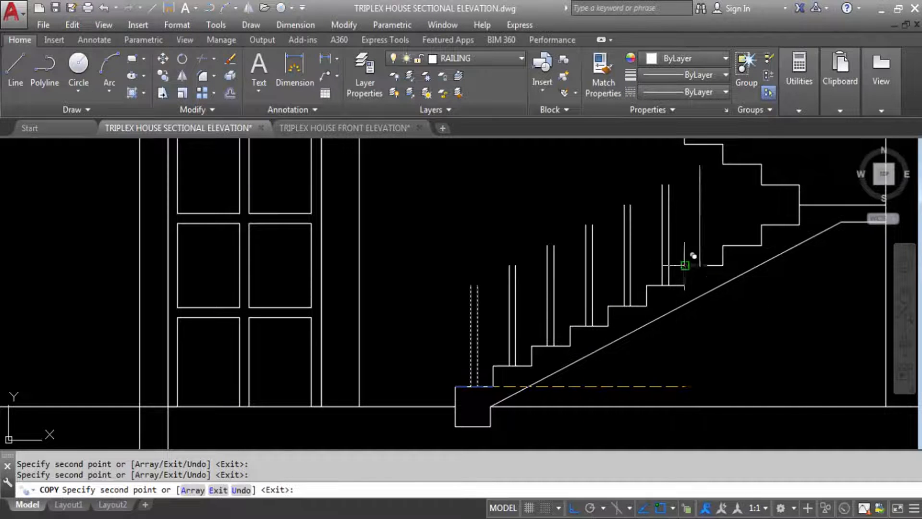
{"action": "left_click", "coordinate": [686, 265]}
{"action": "left_click", "coordinate": [723, 246]}
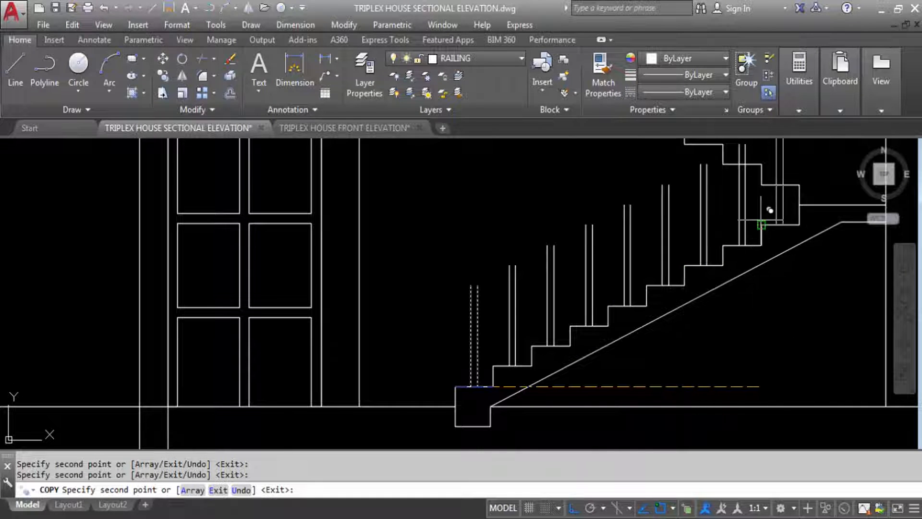
{"action": "left_click", "coordinate": [761, 224]}
{"action": "scroll", "coordinate": [587, 277], "scroll_direction": "down", "scroll_amount": 5}
{"action": "key", "text": "Escape"}
Copy the lower flight's topmost baluster pair onto every tread of the upper flight, up to the slab.
{"action": "scroll", "coordinate": [702, 206], "scroll_direction": "up", "scroll_amount": 5}
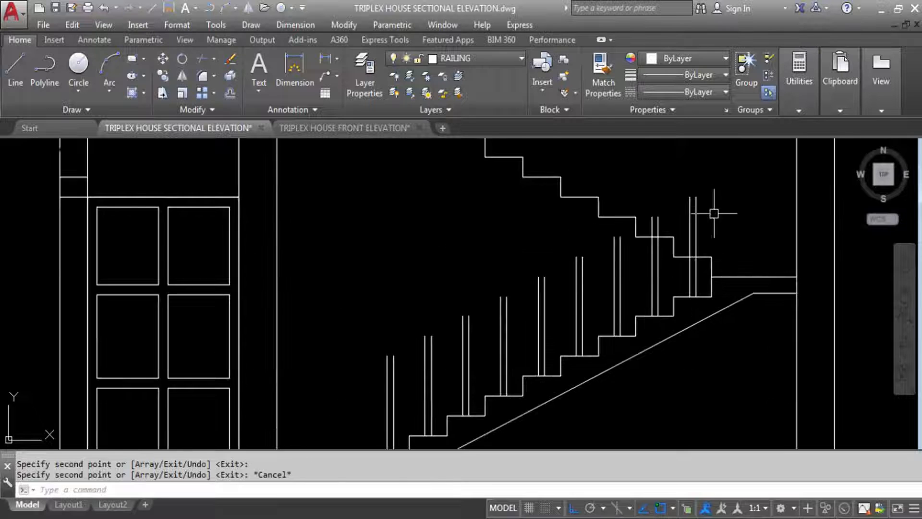
{"action": "left_click", "coordinate": [696, 198]}
{"action": "left_click", "coordinate": [687, 210]}
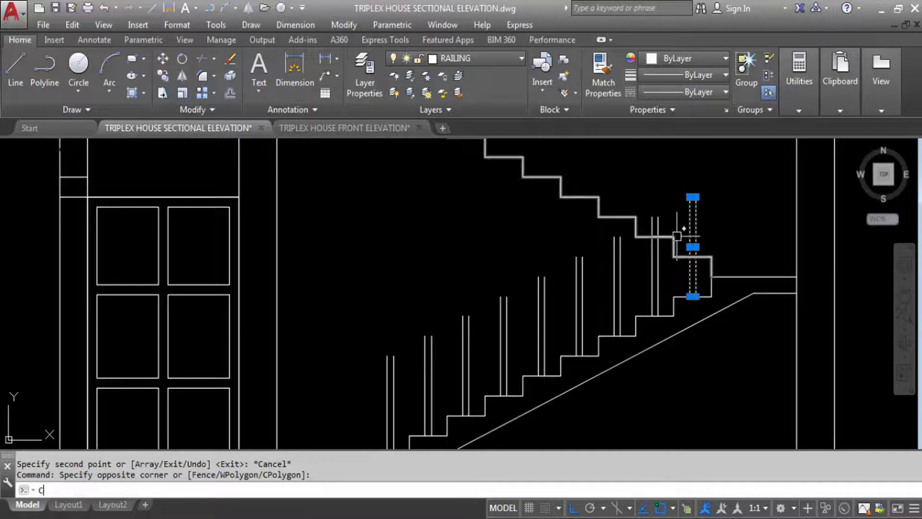
{"action": "type", "text": "co"}
{"action": "key", "text": "Return"}
{"action": "left_click", "coordinate": [717, 292]}
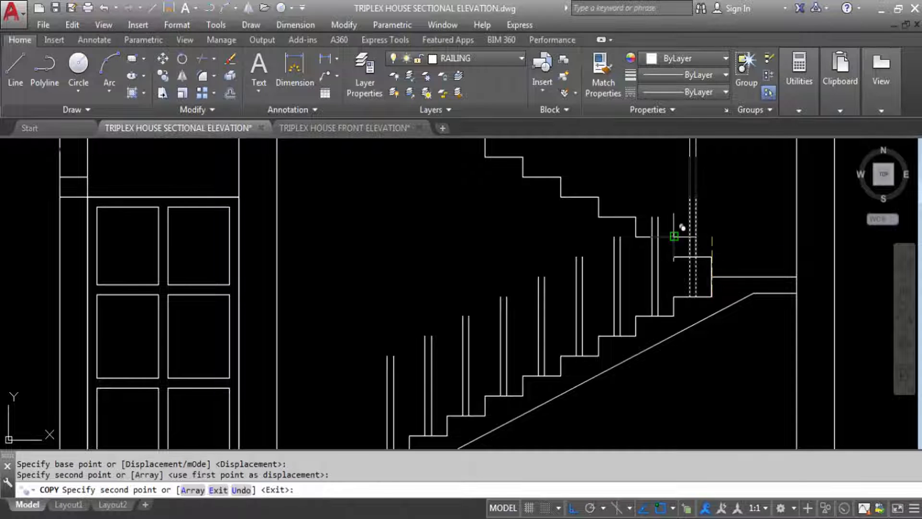
{"action": "left_click", "coordinate": [640, 208]}
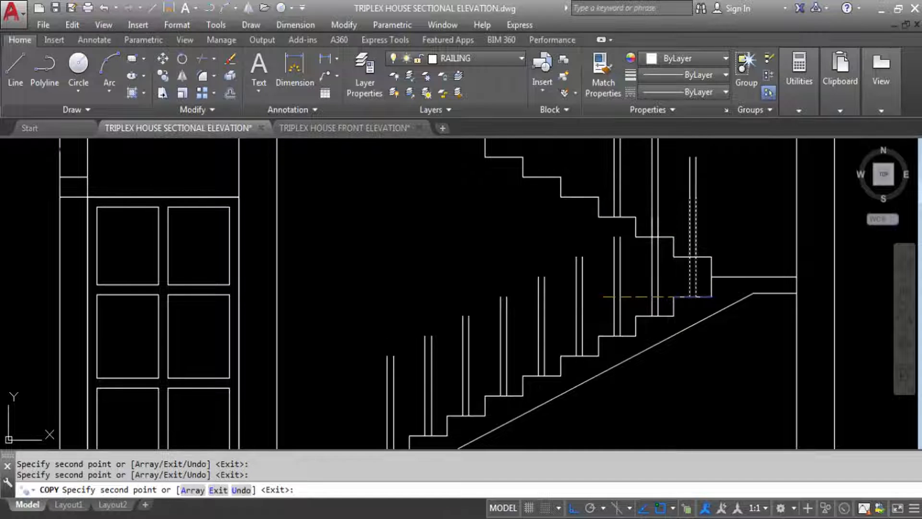
{"action": "scroll", "coordinate": [694, 296], "scroll_direction": "down", "scroll_amount": 5}
{"action": "scroll", "coordinate": [628, 268], "scroll_direction": "up", "scroll_amount": 7}
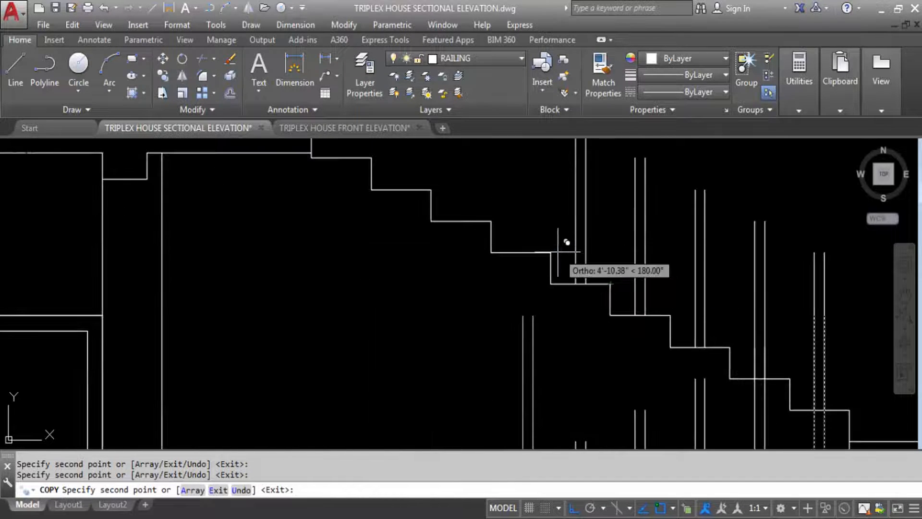
{"action": "scroll", "coordinate": [545, 279], "scroll_direction": "down", "scroll_amount": 4}
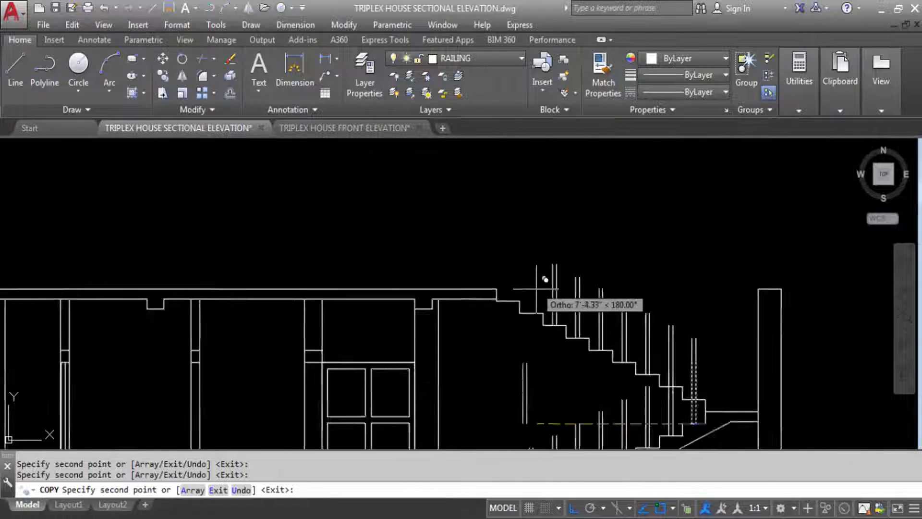
{"action": "scroll", "coordinate": [545, 279], "scroll_direction": "up", "scroll_amount": 5}
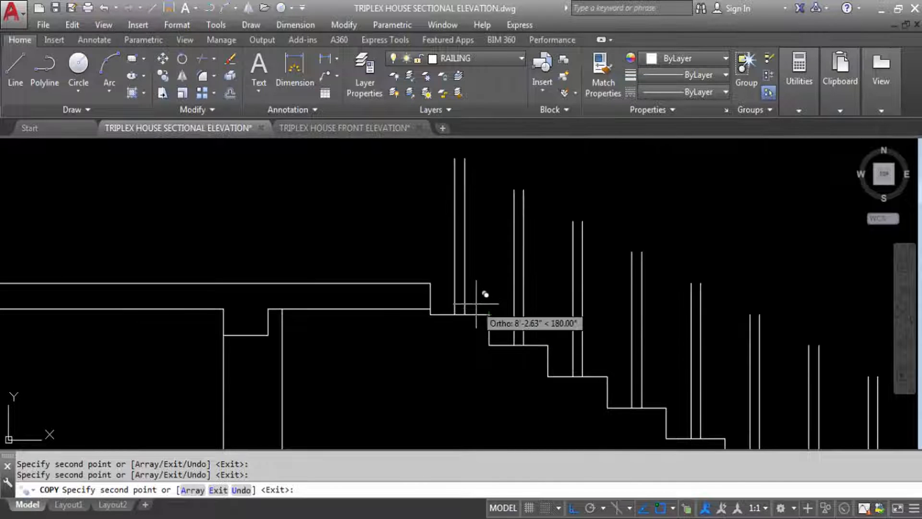
{"action": "key", "text": "Escape"}
Draw a sloping line from the landing's inner corner to the foot of the upper flight's top riser at the slab.
{"action": "scroll", "coordinate": [457, 207], "scroll_direction": "down", "scroll_amount": 4}
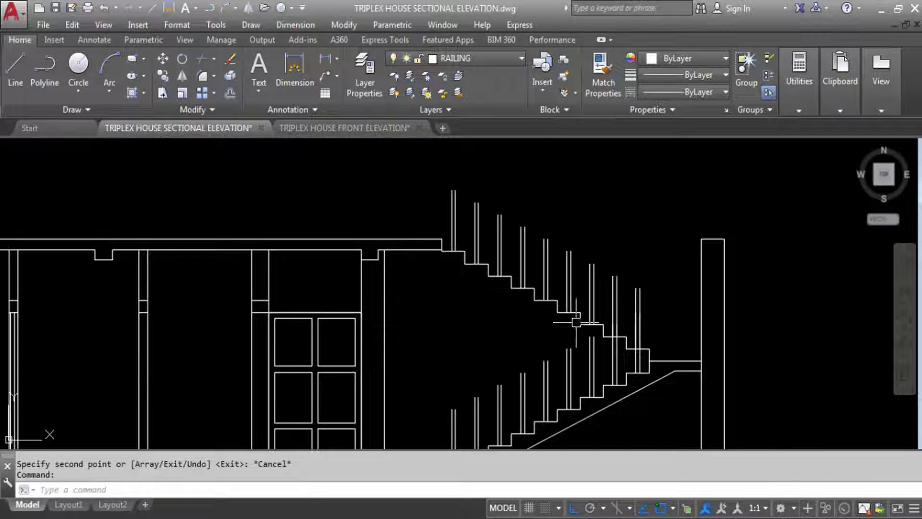
{"action": "type", "text": "L"}
{"action": "key", "text": "Return"}
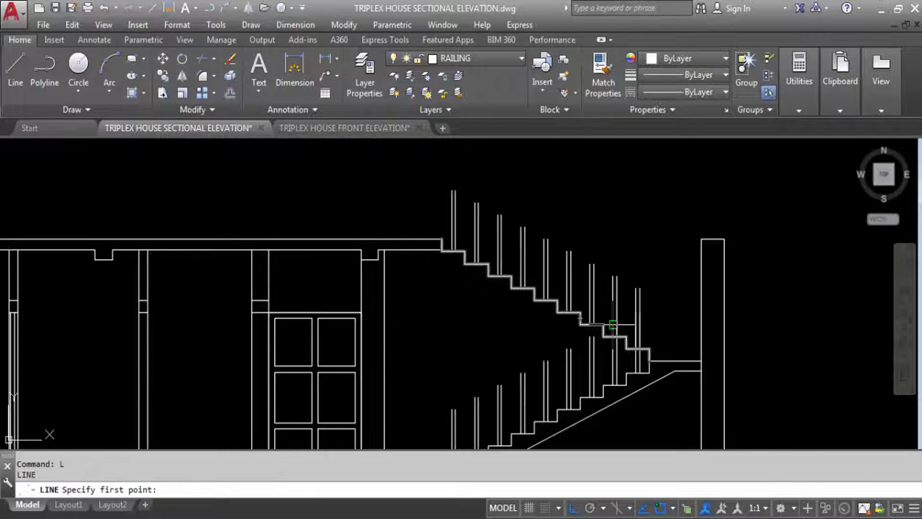
{"action": "left_click", "coordinate": [649, 361]}
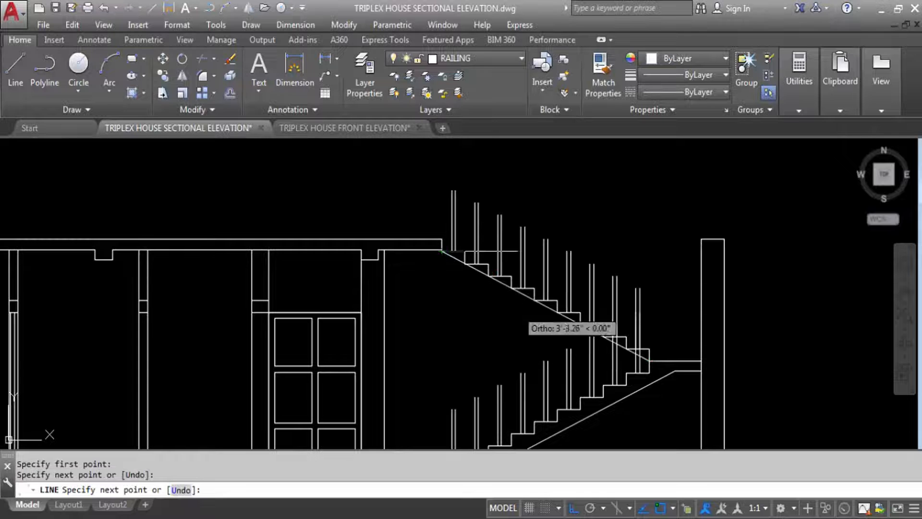
{"action": "key", "text": "Escape"}
Offset the sloping line under the upper flight 5" downward for the waist slab.
{"action": "type", "text": "O"}
{"action": "key", "text": "Return"}
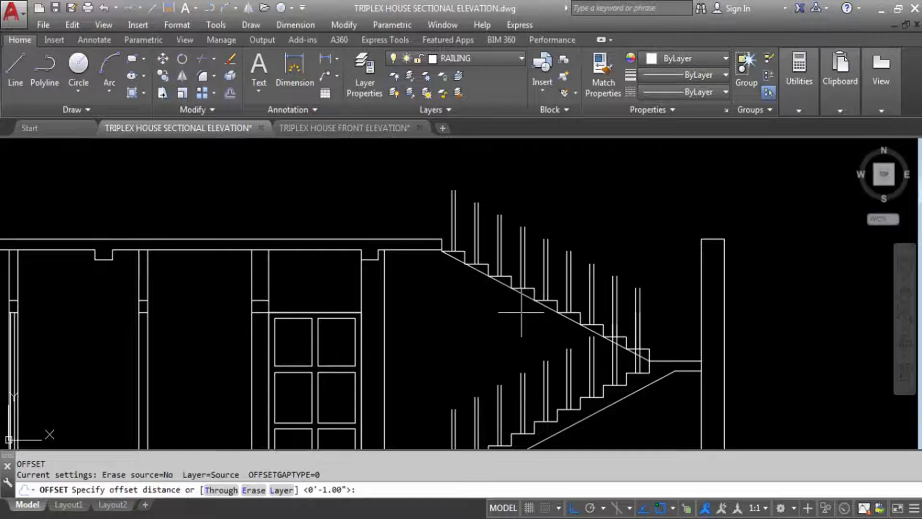
{"action": "type", "text": "5"}
{"action": "key", "text": "Return"}
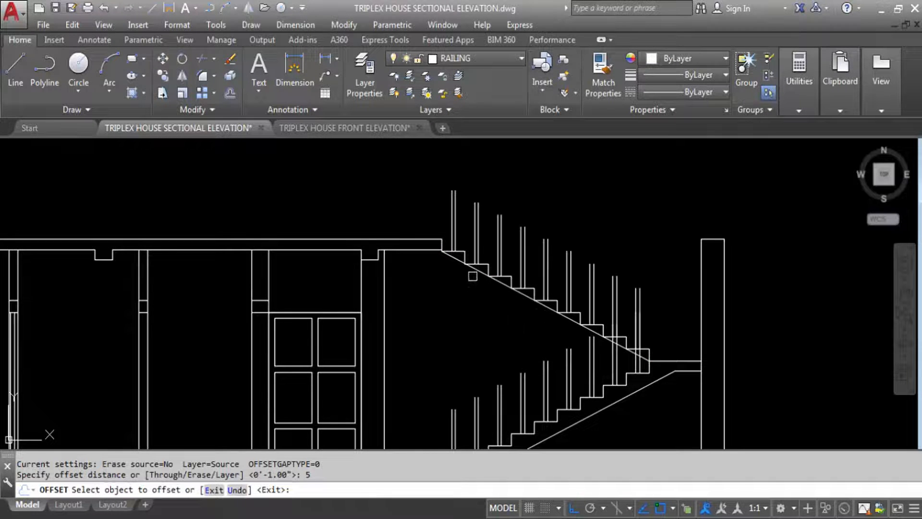
{"action": "left_click", "coordinate": [476, 268]}
{"action": "left_click", "coordinate": [452, 310]}
{"action": "key", "text": "Escape"}
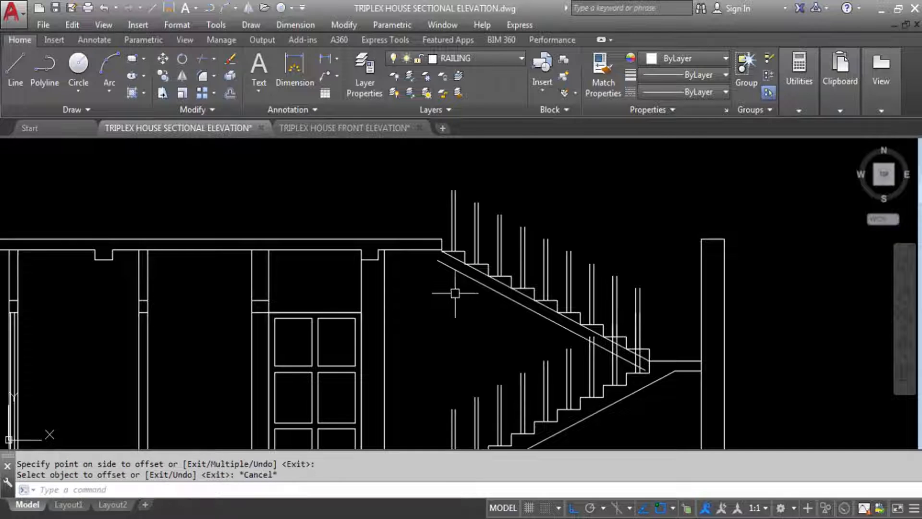
Fillet the offset waist slab line with the floor slab's underside so they meet in a sharp corner.
{"action": "type", "text": "F"}
{"action": "key", "text": "Return"}
{"action": "left_click", "coordinate": [451, 271]}
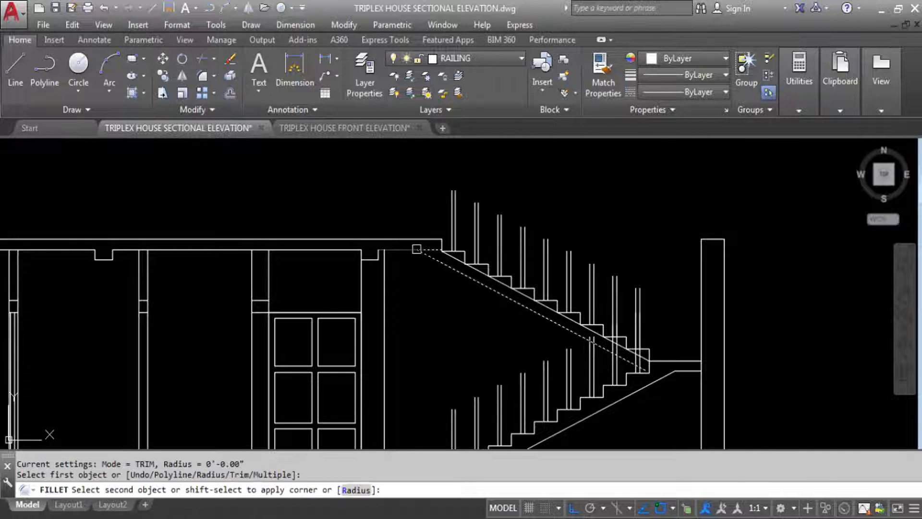
{"action": "left_click", "coordinate": [419, 249]}
{"action": "middle_click_drag", "start_coordinate": [542, 306], "coordinate": [505, 279]}
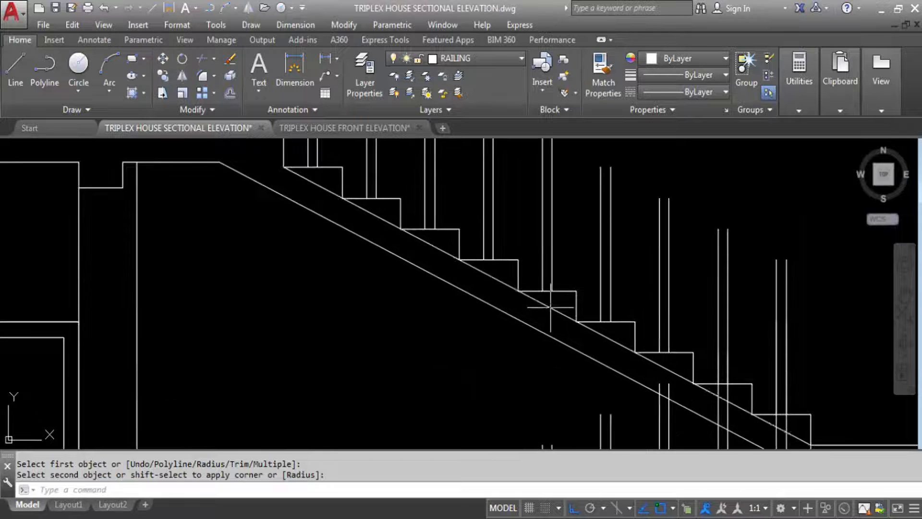
Delete the original sloping line running along the inner corners of the upper flight's steps.
{"action": "key", "text": "Escape"}
{"action": "left_click", "coordinate": [547, 304]}
{"action": "key", "text": "Delete"}
{"action": "scroll", "coordinate": [597, 331], "scroll_direction": "down", "scroll_amount": 3}
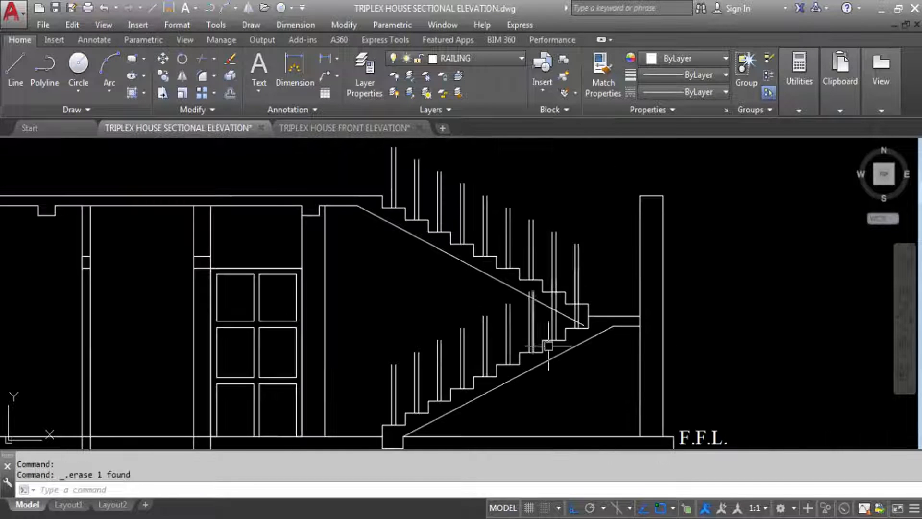
Extend the lower end of the upper flight's waist slab line to the riser at the landing, and save the drawing.
{"action": "scroll", "coordinate": [592, 330], "scroll_direction": "up", "scroll_amount": 3}
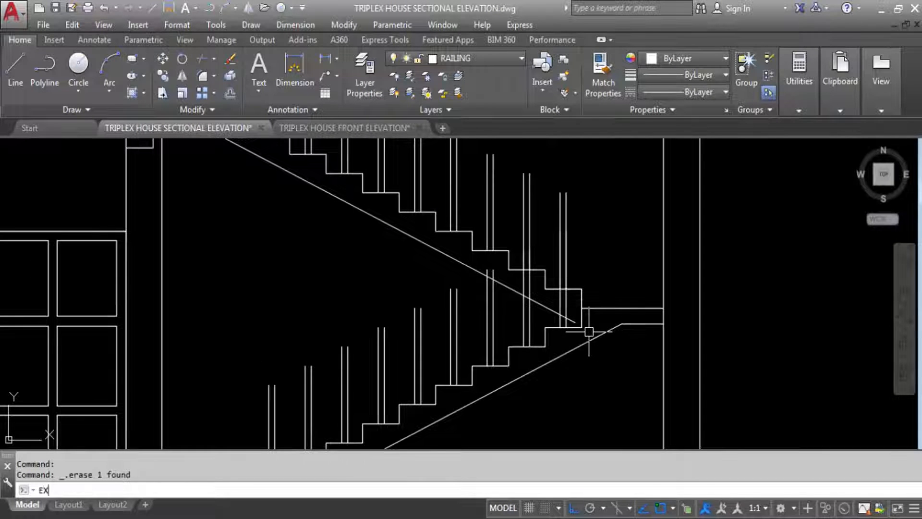
{"action": "type", "text": "EX"}
{"action": "key", "text": "Return"}
{"action": "key", "text": "Return"}
{"action": "scroll", "coordinate": [570, 319], "scroll_direction": "up", "scroll_amount": 2}
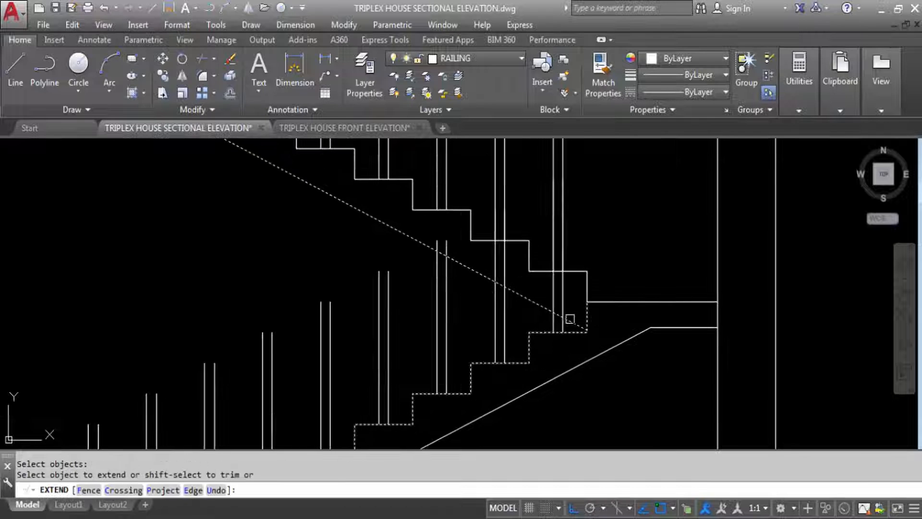
{"action": "left_click", "coordinate": [571, 319]}
{"action": "scroll", "coordinate": [593, 338], "scroll_direction": "down", "scroll_amount": 3}
{"action": "key", "text": "Escape"}
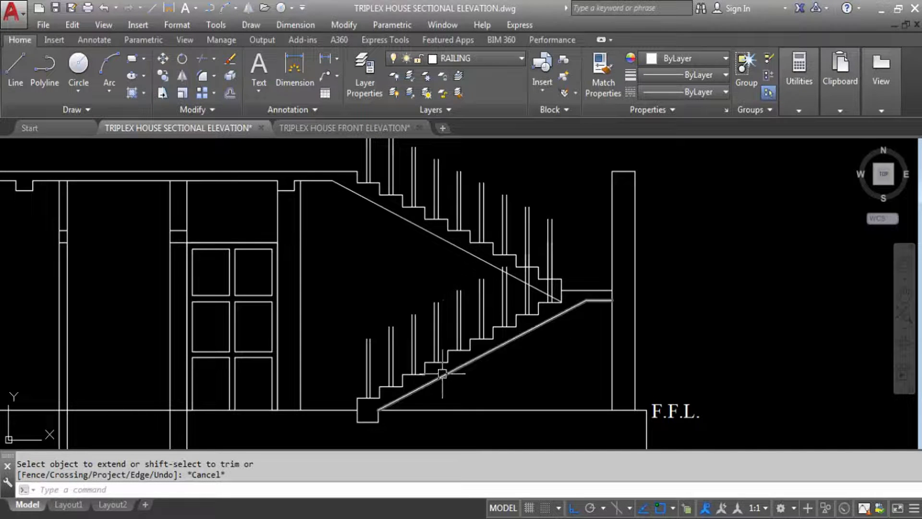
{"action": "key", "text": "ctrl+s"}
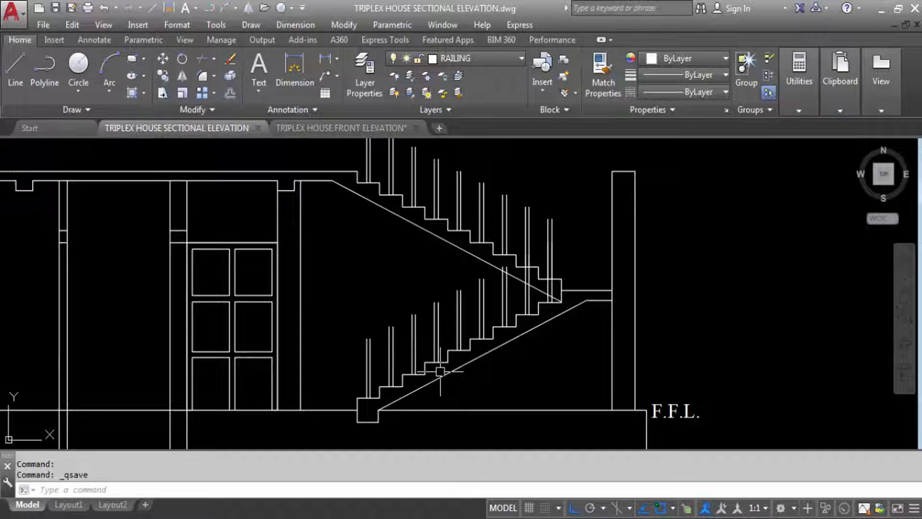
Draw a handrail line along the lower flight's baluster tops, from the first baluster to the seventh.
{"action": "scroll", "coordinate": [460, 306], "scroll_direction": "down", "scroll_amount": 1}
{"action": "middle_click_drag", "start_coordinate": [460, 306], "coordinate": [614, 351]}
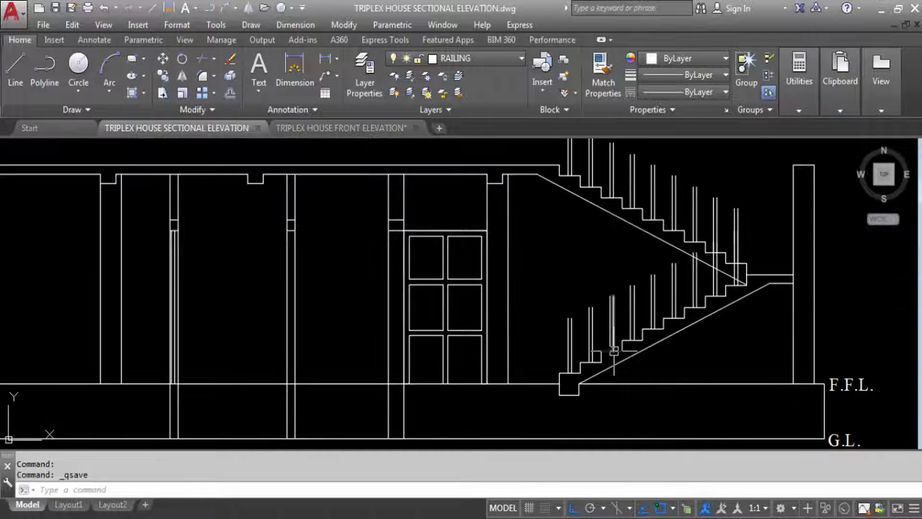
{"action": "key", "text": "Return"}
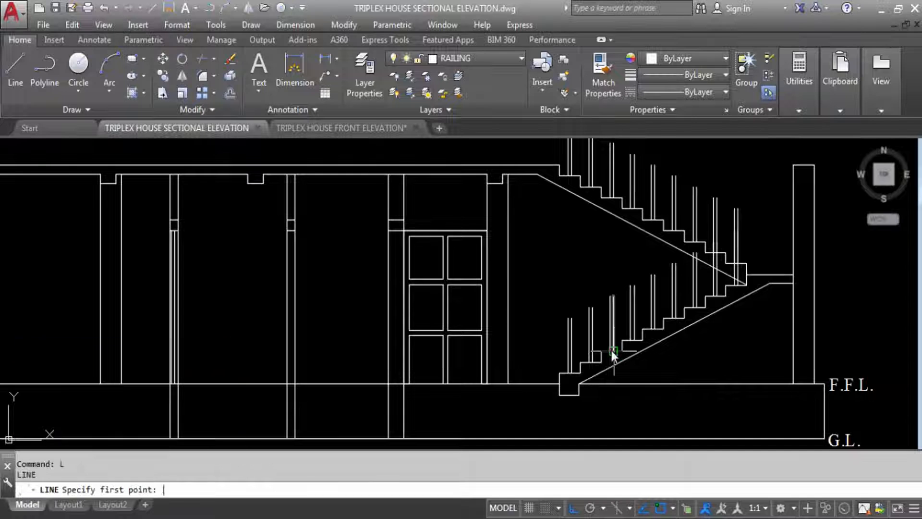
{"action": "scroll", "coordinate": [572, 330], "scroll_direction": "up", "scroll_amount": 2}
{"action": "left_click", "coordinate": [559, 320]}
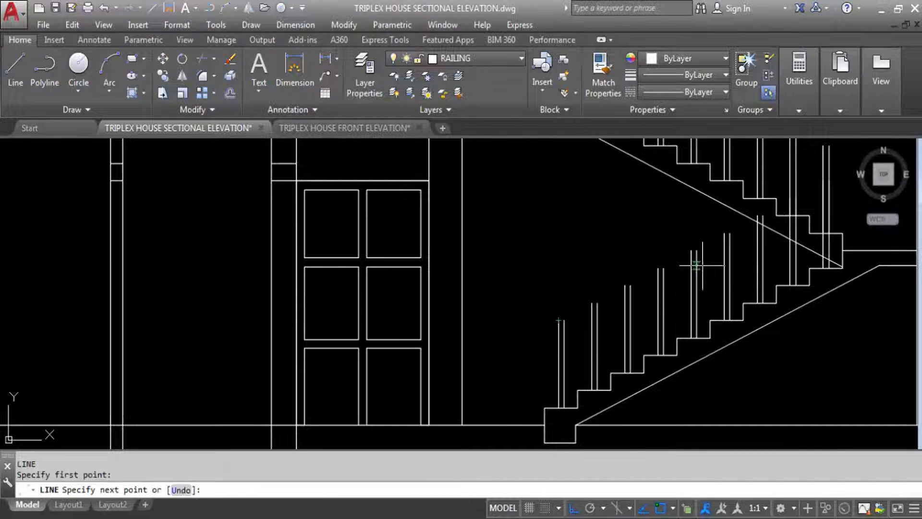
{"action": "left_click", "coordinate": [758, 218]}
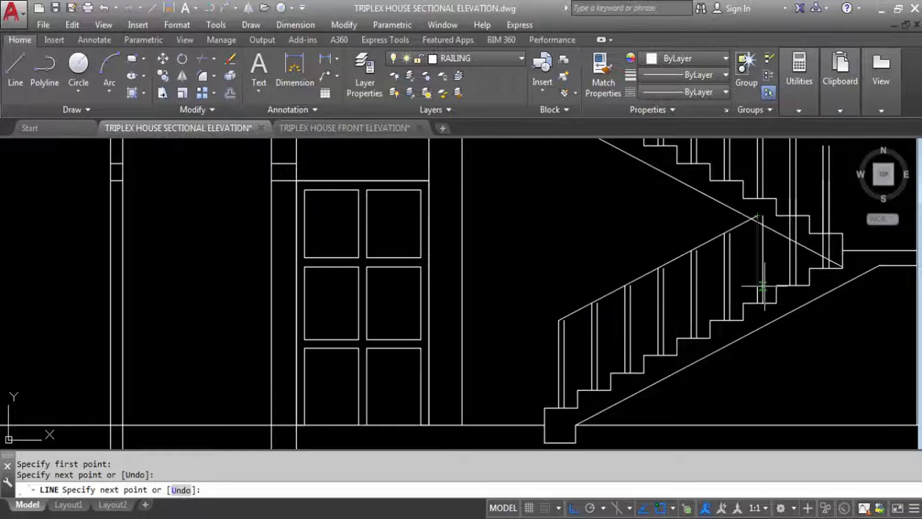
{"action": "key", "text": "Escape"}
{"action": "scroll", "coordinate": [666, 358], "scroll_direction": "down", "scroll_amount": 2}
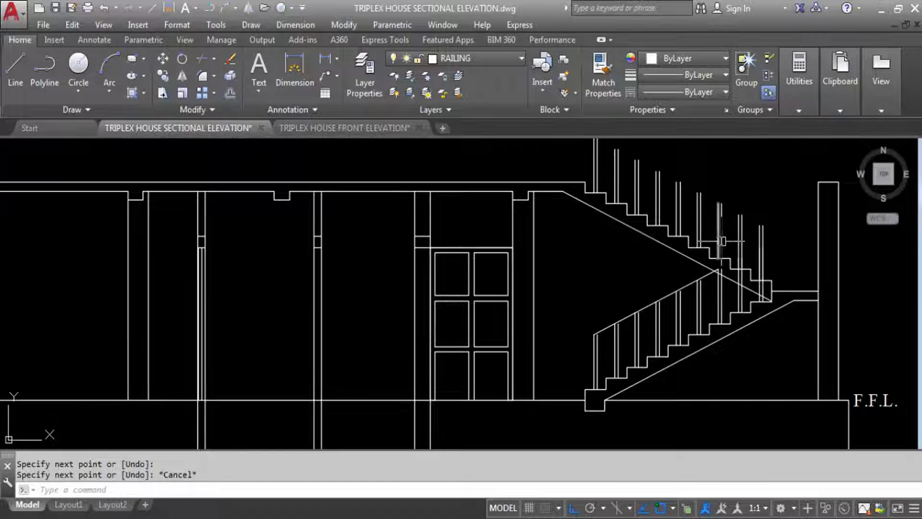
Draw a handrail line along the upper flight's baluster tops, from the lowest baluster to the one beside the floor slab.
{"action": "key", "text": "Return"}
{"action": "scroll", "coordinate": [722, 241], "scroll_direction": "up", "scroll_amount": 4}
{"action": "left_click", "coordinate": [779, 298]}
{"action": "scroll", "coordinate": [807, 351], "scroll_direction": "down", "scroll_amount": 3}
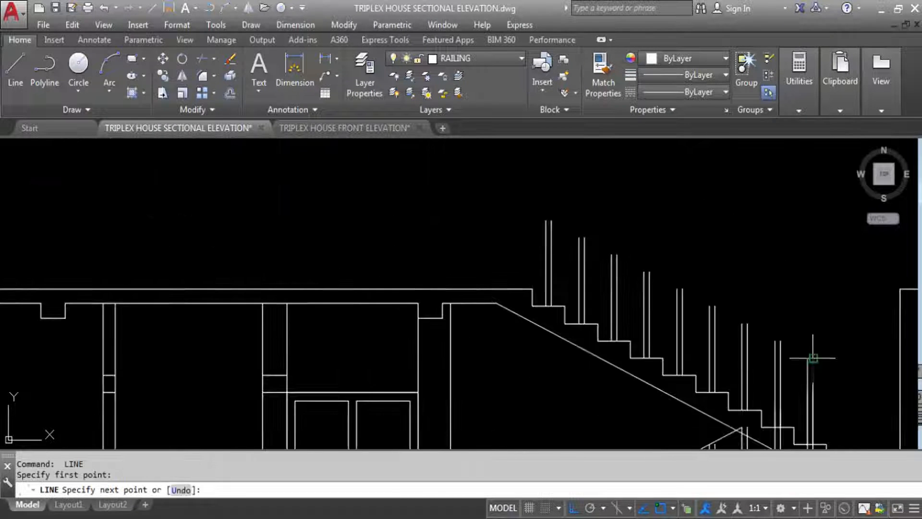
{"action": "left_click", "coordinate": [551, 219]}
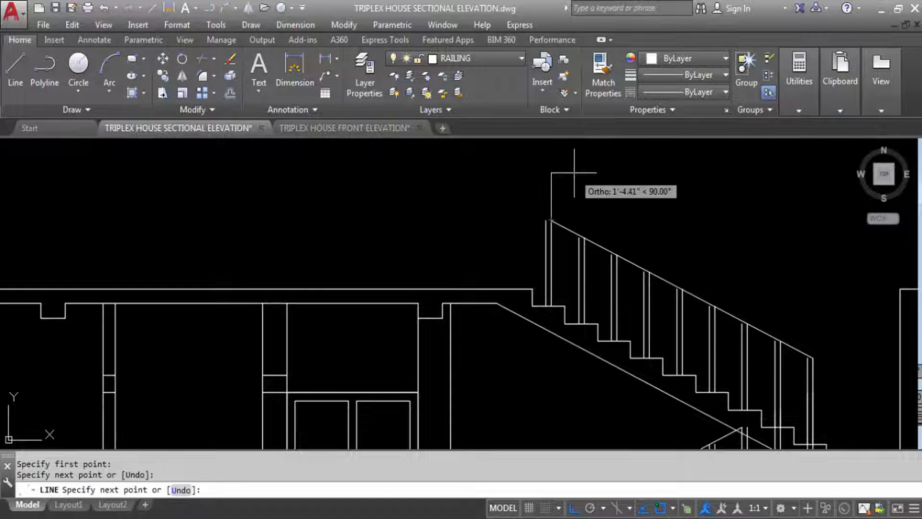
{"action": "key", "text": "Escape"}
Offset the lower flight's handrail line 3" downward.
{"action": "scroll", "coordinate": [593, 385], "scroll_direction": "down", "scroll_amount": 3}
{"action": "scroll", "coordinate": [593, 280], "scroll_direction": "up", "scroll_amount": 2}
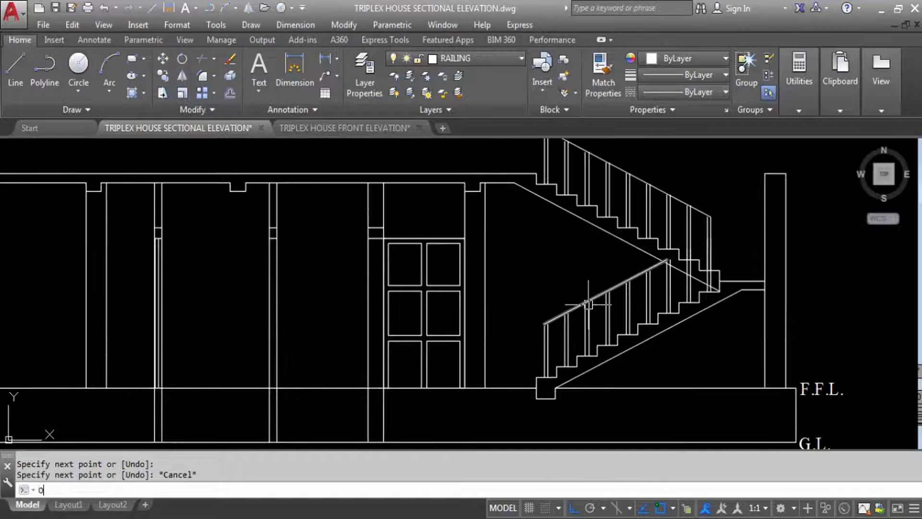
{"action": "key", "text": "Return"}
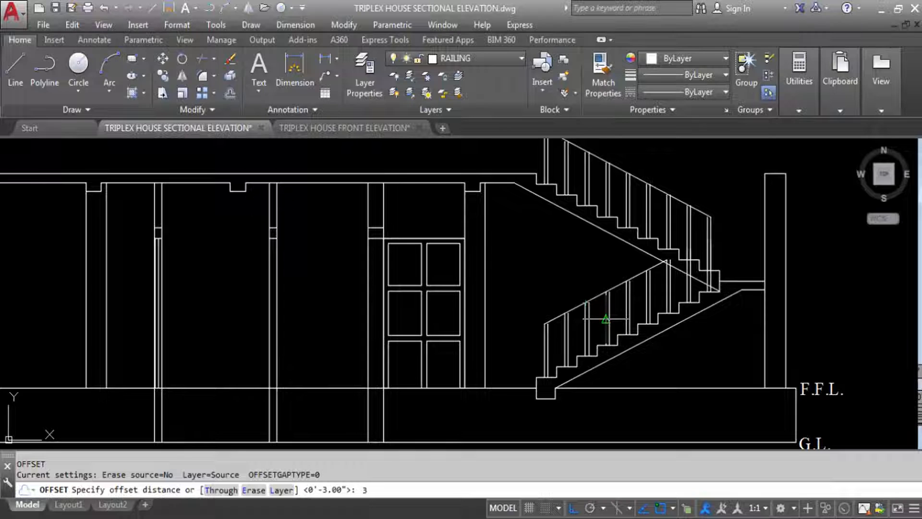
{"action": "type", "text": "3"}
{"action": "key", "text": "Return"}
{"action": "left_click", "coordinate": [602, 291]}
{"action": "scroll", "coordinate": [598, 337], "scroll_direction": "up", "scroll_amount": 4}
{"action": "left_click", "coordinate": [588, 356]}
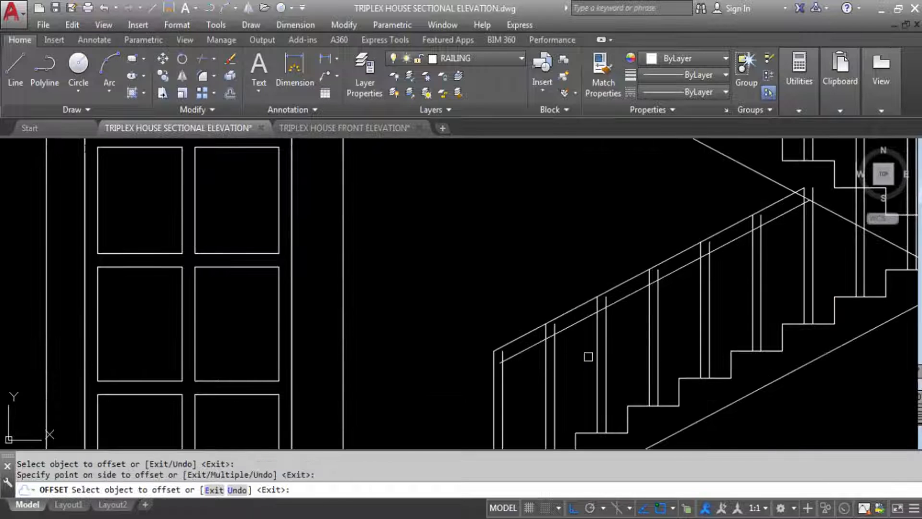
Offset the upper flight's handrail line downward by the same 3" distance.
{"action": "scroll", "coordinate": [588, 356], "scroll_direction": "down", "scroll_amount": 3}
{"action": "scroll", "coordinate": [668, 212], "scroll_direction": "up", "scroll_amount": 2}
{"action": "left_click", "coordinate": [666, 227]}
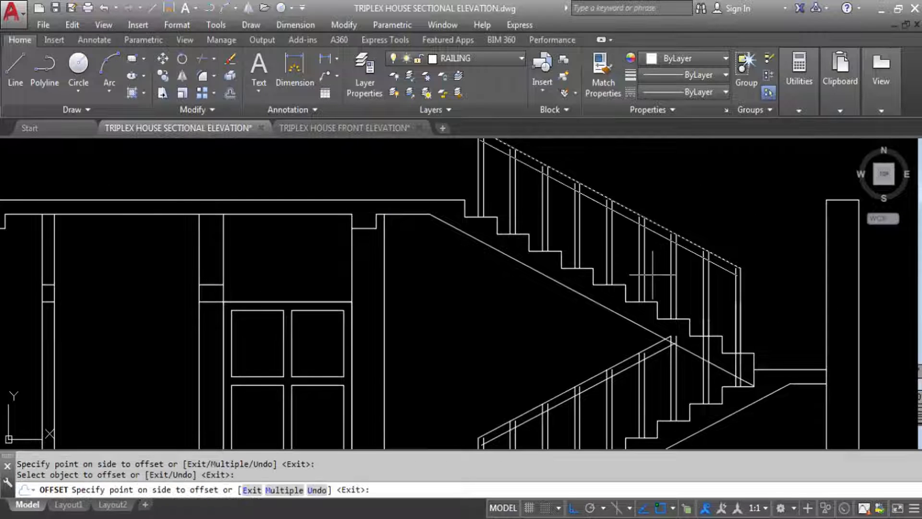
{"action": "left_click", "coordinate": [653, 275]}
{"action": "scroll", "coordinate": [632, 218], "scroll_direction": "down", "scroll_amount": 2}
{"action": "key", "text": "Escape"}
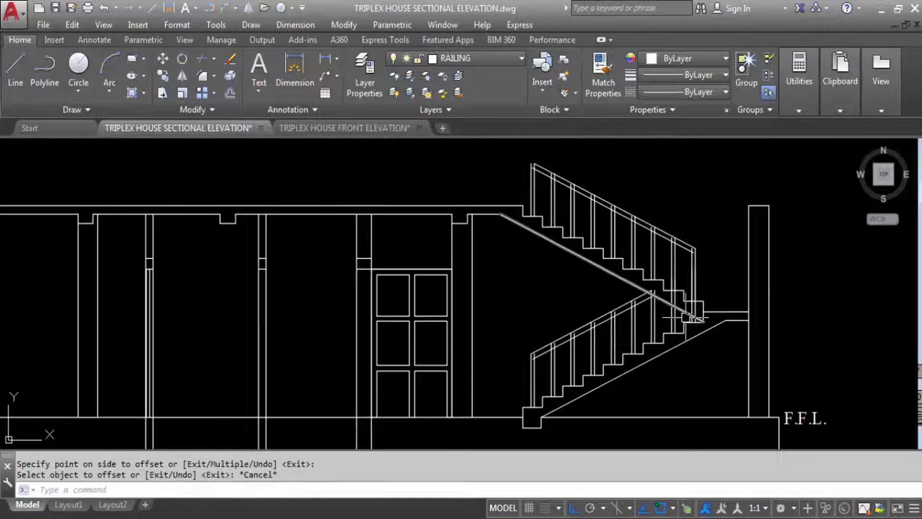
{"action": "type", "text": "f"}
{"action": "key", "text": "Return"}
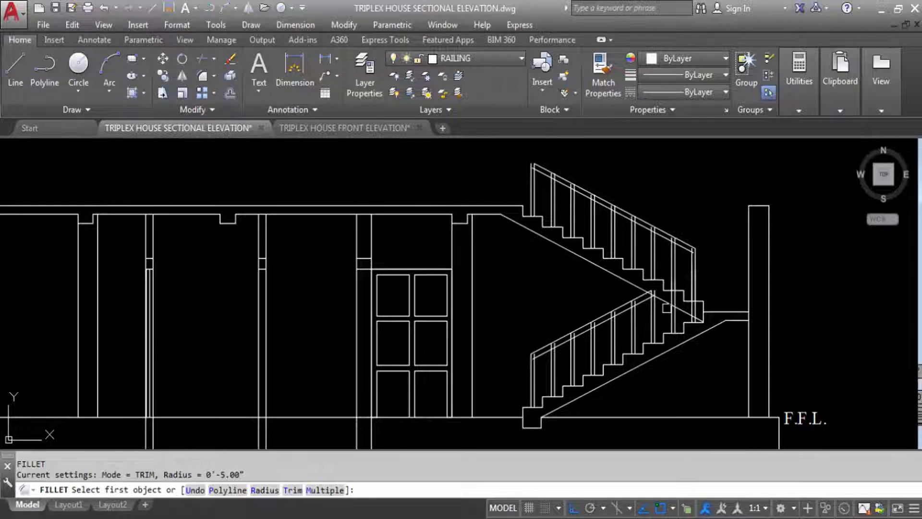
{"action": "type", "text": "R5"}
{"action": "key", "text": "Return"}
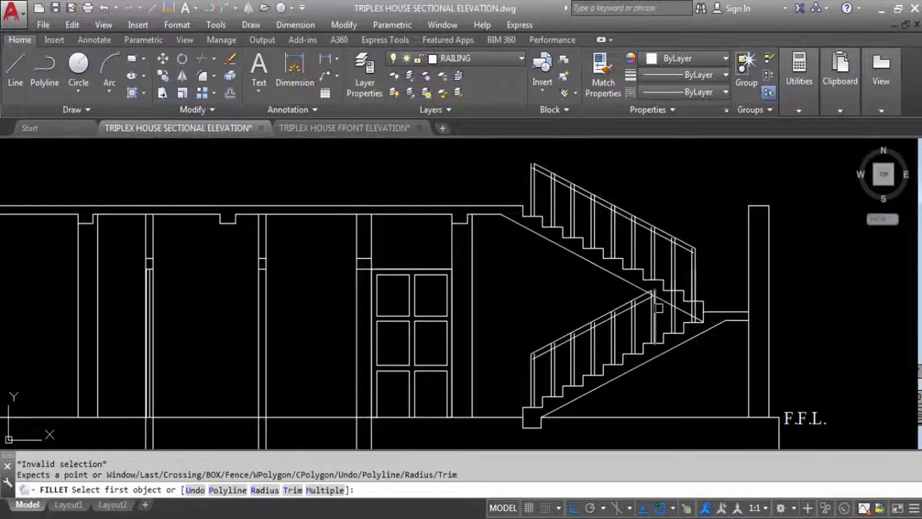
{"action": "key", "text": "Escape"}
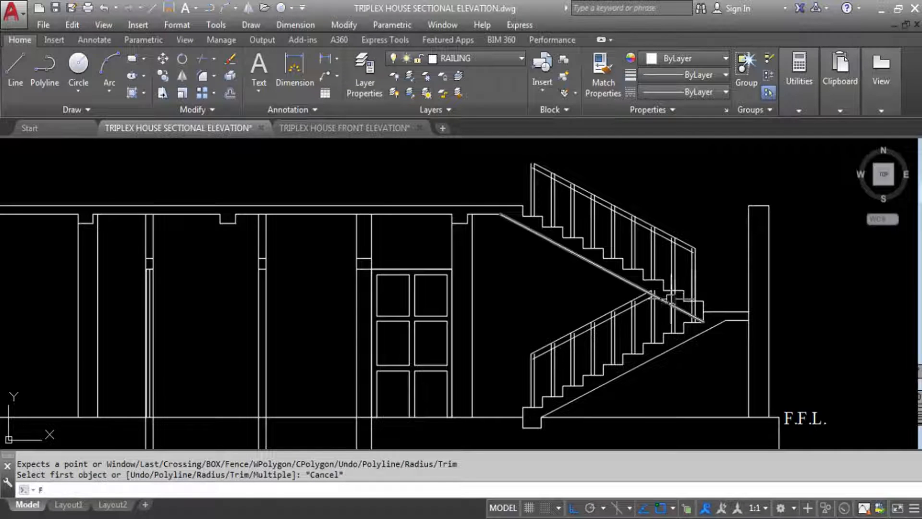
Fillet the lower flight's lower handrail line with the upper flight's upper handrail line using a 5" radius.
{"action": "type", "text": "f"}
{"action": "key", "text": "Return"}
{"action": "type", "text": "R"}
{"action": "key", "text": "Return"}
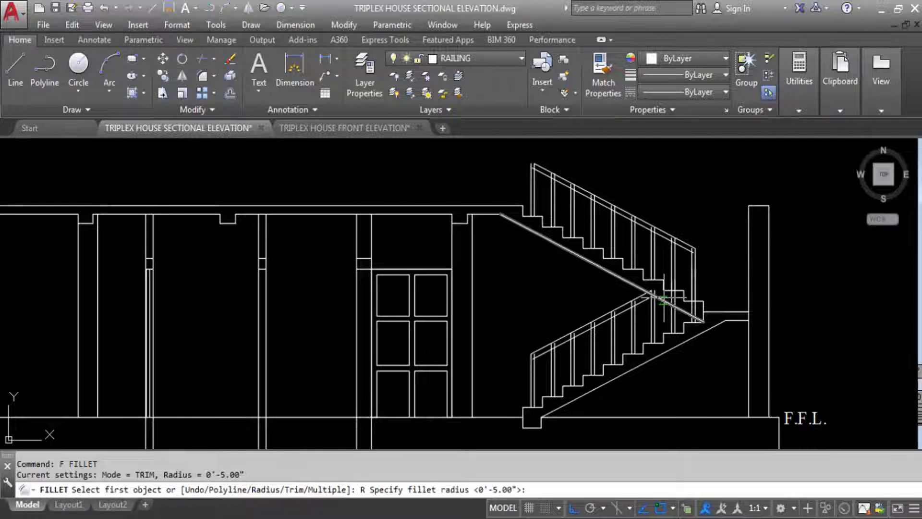
{"action": "type", "text": "5"}
{"action": "key", "text": "Return"}
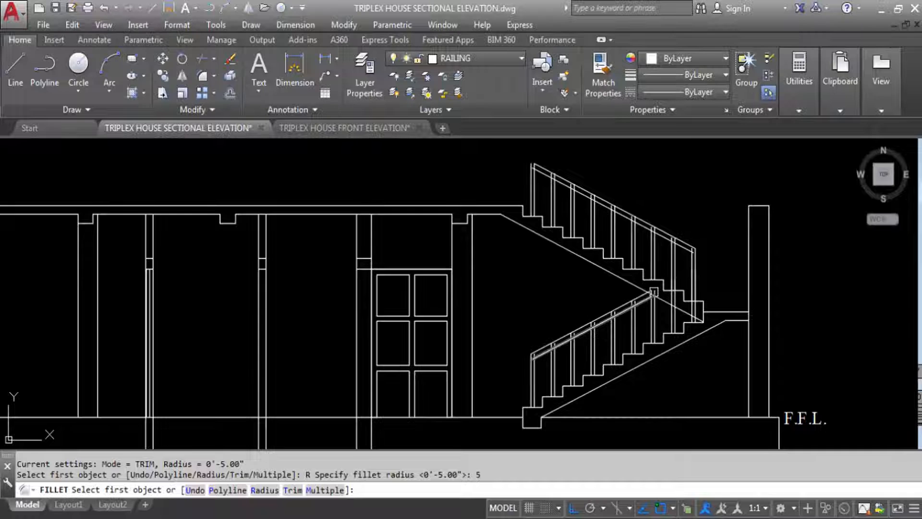
{"action": "scroll", "coordinate": [653, 303], "scroll_direction": "up", "scroll_amount": 2}
{"action": "left_click", "coordinate": [639, 310]}
{"action": "left_click", "coordinate": [674, 249]}
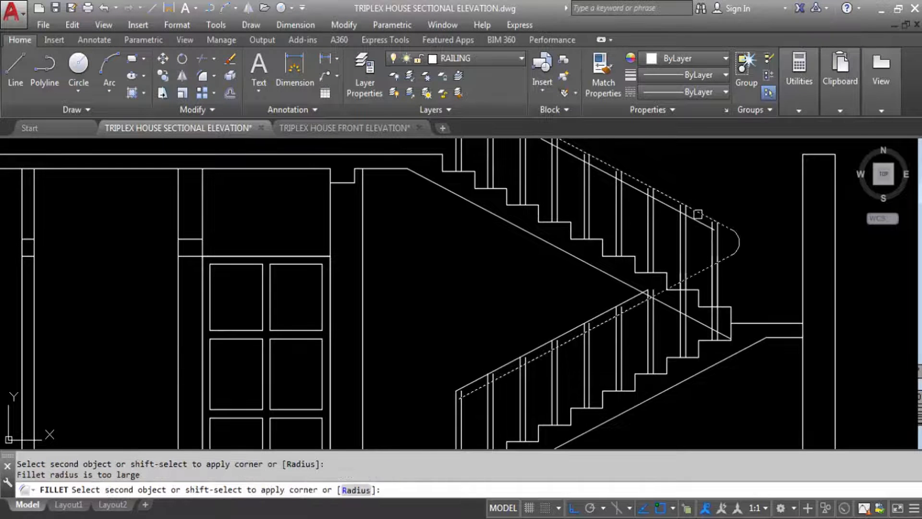
{"action": "left_click", "coordinate": [696, 211]}
Fillet the lower flight's upper handrail line with the upper flight's lower handrail line at the same 5" radius.
{"action": "key", "text": "Escape"}
{"action": "key", "text": "Return"}
{"action": "left_click", "coordinate": [691, 267]}
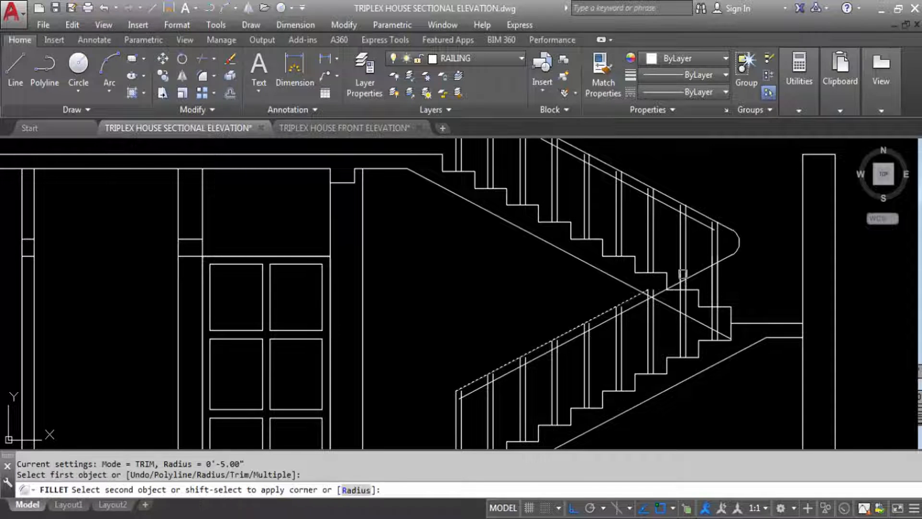
{"action": "left_click", "coordinate": [698, 222]}
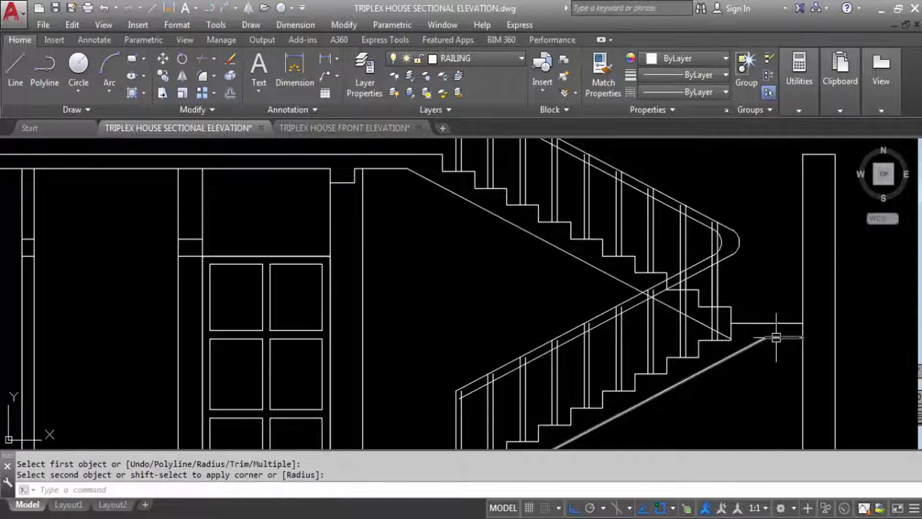
{"action": "scroll", "coordinate": [553, 296], "scroll_direction": "down", "scroll_amount": 2}
{"action": "scroll", "coordinate": [495, 165], "scroll_direction": "up", "scroll_amount": 5}
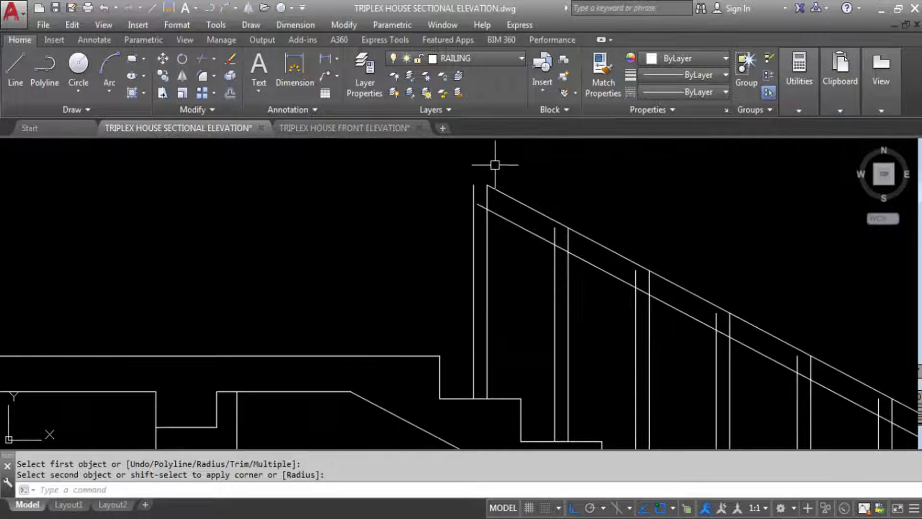
{"action": "scroll", "coordinate": [523, 184], "scroll_direction": "down", "scroll_amount": 4}
{"action": "scroll", "coordinate": [453, 347], "scroll_direction": "up", "scroll_amount": 3}
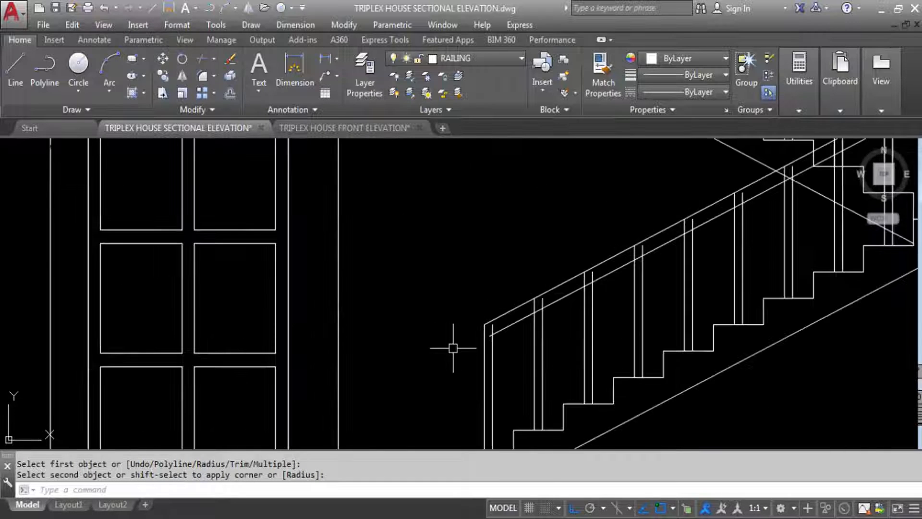
{"action": "scroll", "coordinate": [505, 312], "scroll_direction": "down", "scroll_amount": 3}
{"action": "scroll", "coordinate": [525, 330], "scroll_direction": "up", "scroll_amount": 3}
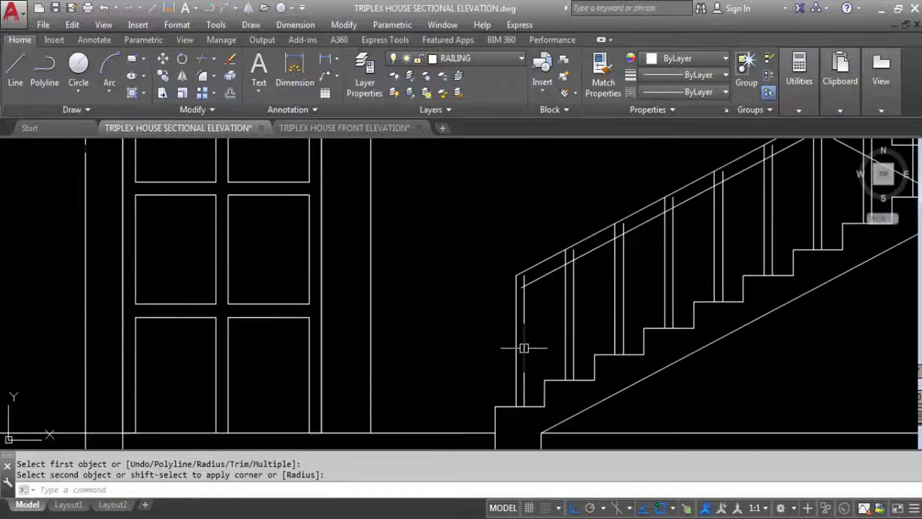
{"action": "type", "text": "O"}
{"action": "key", "text": "Return"}
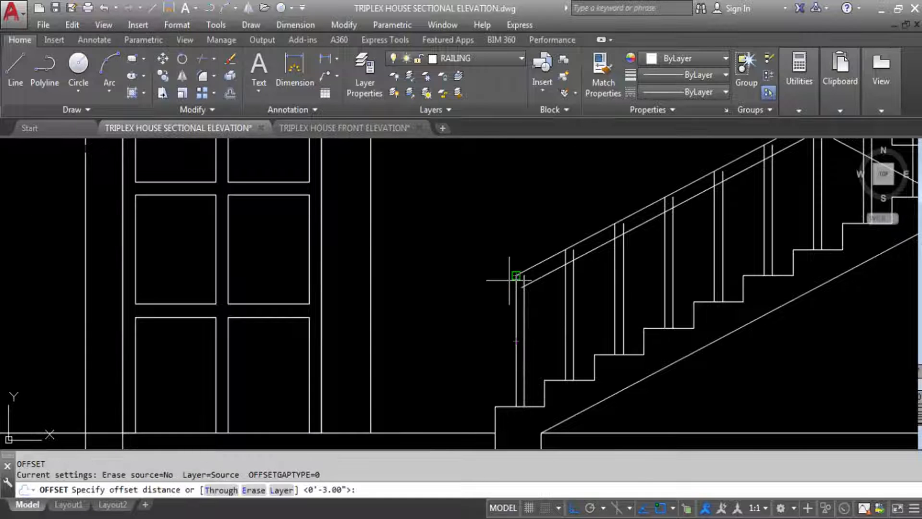
{"action": "scroll", "coordinate": [517, 304], "scroll_direction": "down", "scroll_amount": 3}
{"action": "key", "text": "Escape"}
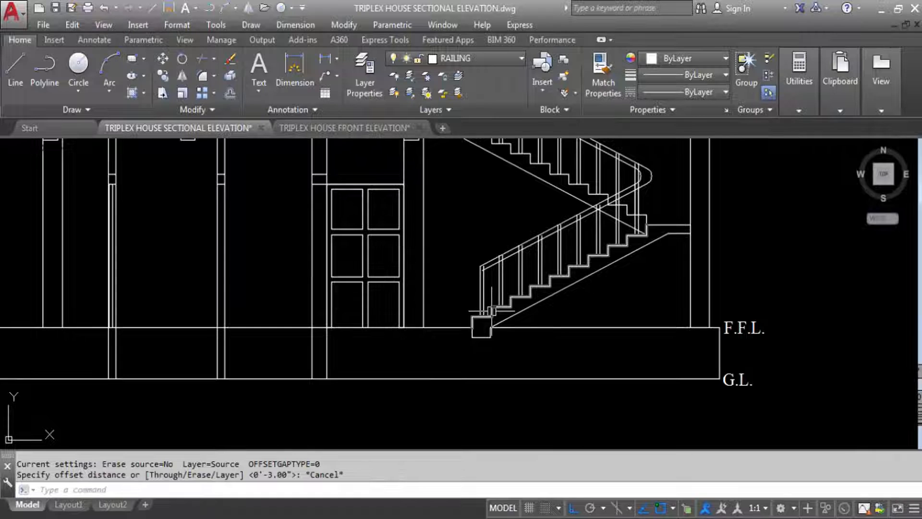
Draw a vertical construction line through the outer top corner of the lower flight's first step.
{"action": "type", "text": "XL"}
{"action": "key", "text": "Return"}
{"action": "type", "text": "V"}
{"action": "key", "text": "Return"}
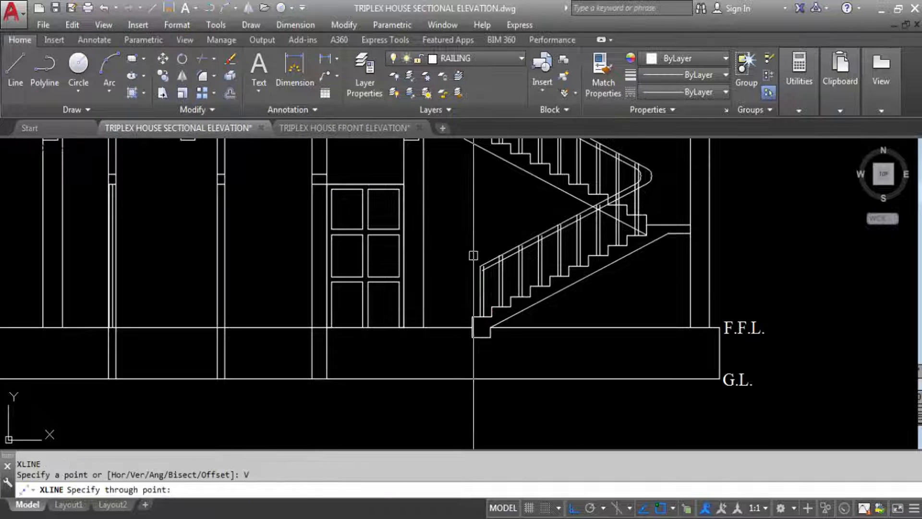
{"action": "scroll", "coordinate": [493, 298], "scroll_direction": "down", "scroll_amount": 4}
{"action": "scroll", "coordinate": [439, 200], "scroll_direction": "up", "scroll_amount": 3}
{"action": "scroll", "coordinate": [439, 201], "scroll_direction": "down", "scroll_amount": 5}
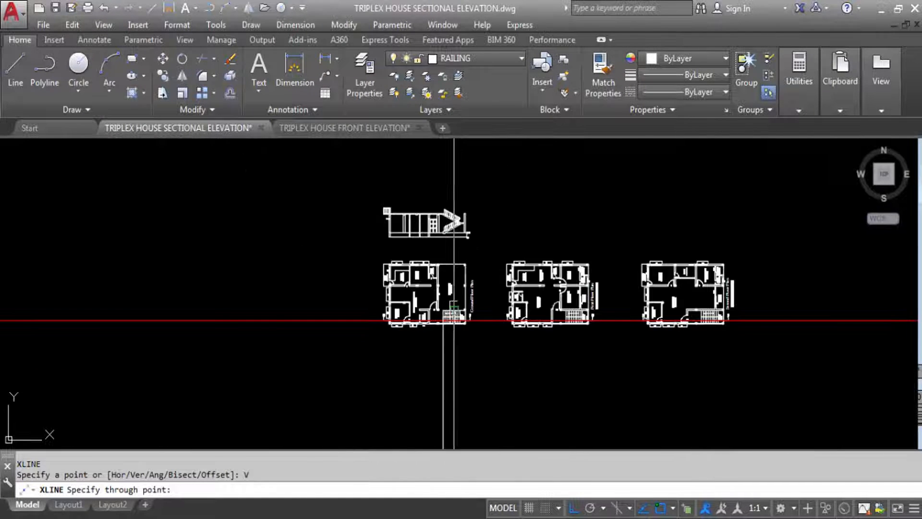
{"action": "scroll", "coordinate": [447, 312], "scroll_direction": "up", "scroll_amount": 4}
{"action": "scroll", "coordinate": [423, 308], "scroll_direction": "down", "scroll_amount": 5}
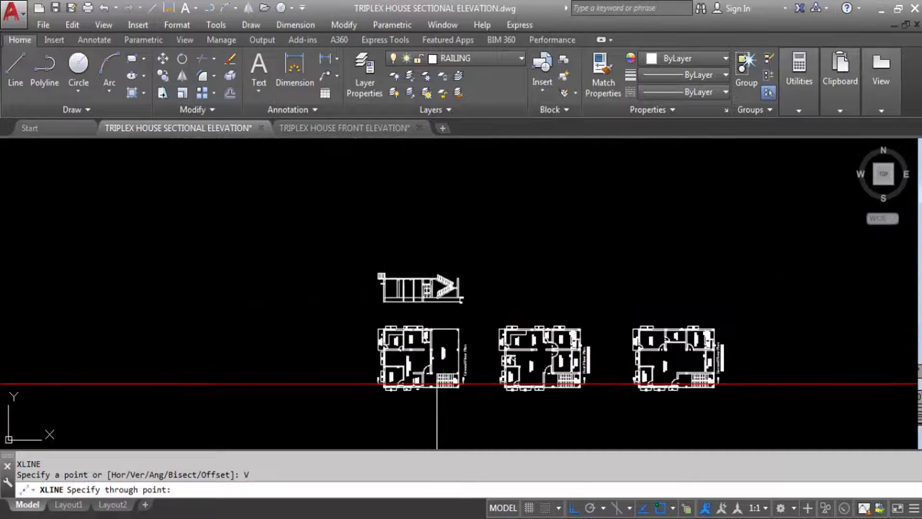
{"action": "scroll", "coordinate": [476, 356], "scroll_direction": "up", "scroll_amount": 6}
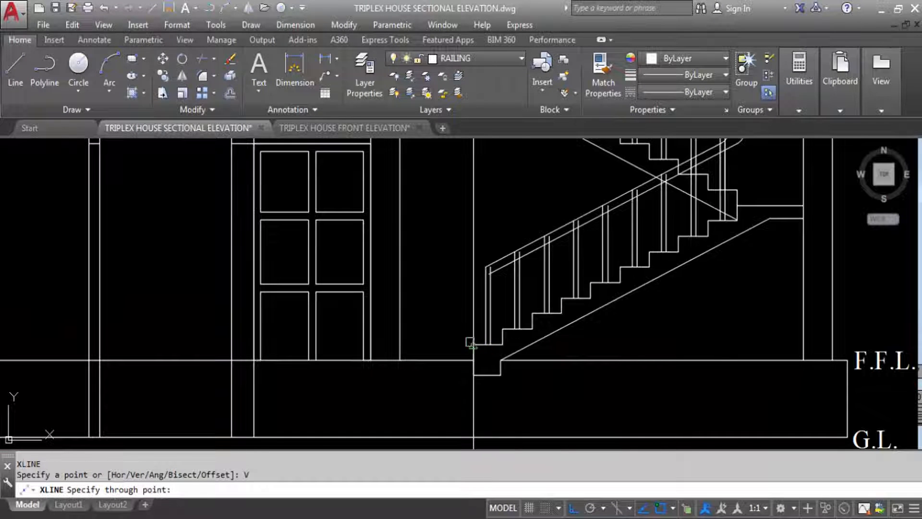
{"action": "left_click", "coordinate": [473, 345]}
{"action": "key", "text": "Escape"}
Extend both handrail lines of the lower flight to the vertical construction line.
{"action": "type", "text": "EX"}
{"action": "key", "text": "Return"}
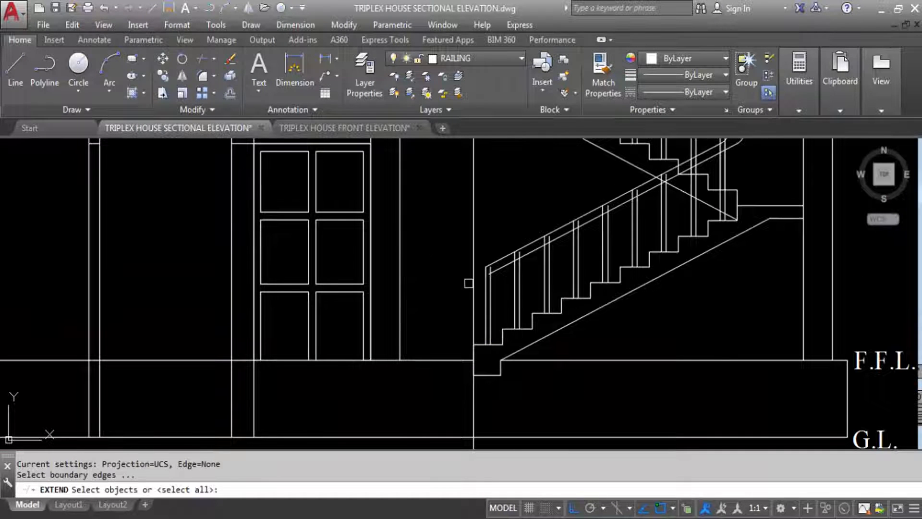
{"action": "left_click", "coordinate": [473, 283]}
{"action": "key", "text": "Return"}
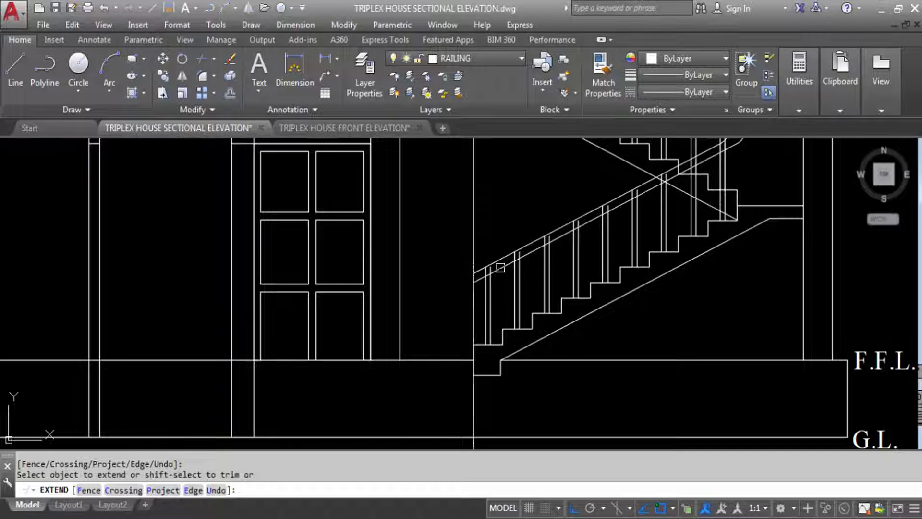
{"action": "left_click", "coordinate": [501, 267]}
{"action": "key", "text": "Escape"}
Trim the construction line above and below the two handrail lines so it closes the lower end of the handrail.
{"action": "type", "text": "TR"}
{"action": "key", "text": "Return"}
{"action": "scroll", "coordinate": [477, 270], "scroll_direction": "up", "scroll_amount": 6}
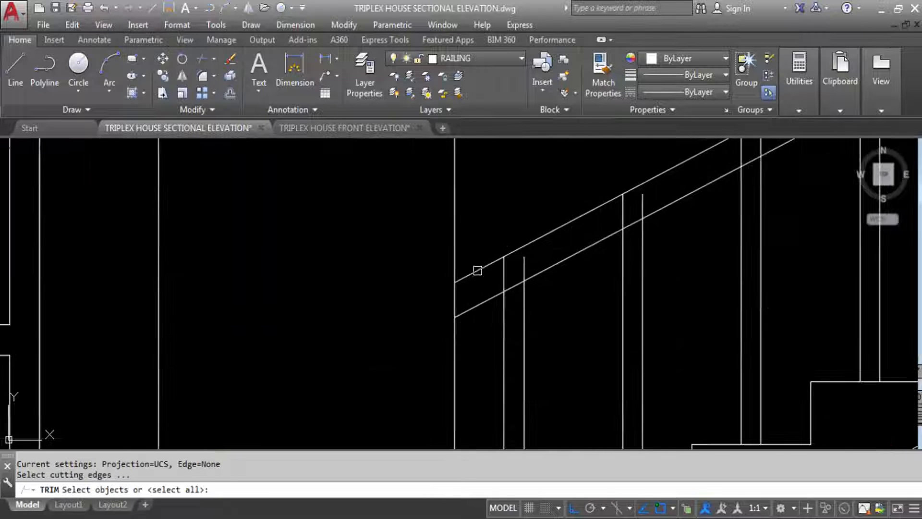
{"action": "left_click", "coordinate": [478, 270]}
{"action": "left_click", "coordinate": [475, 306]}
{"action": "key", "text": "Return"}
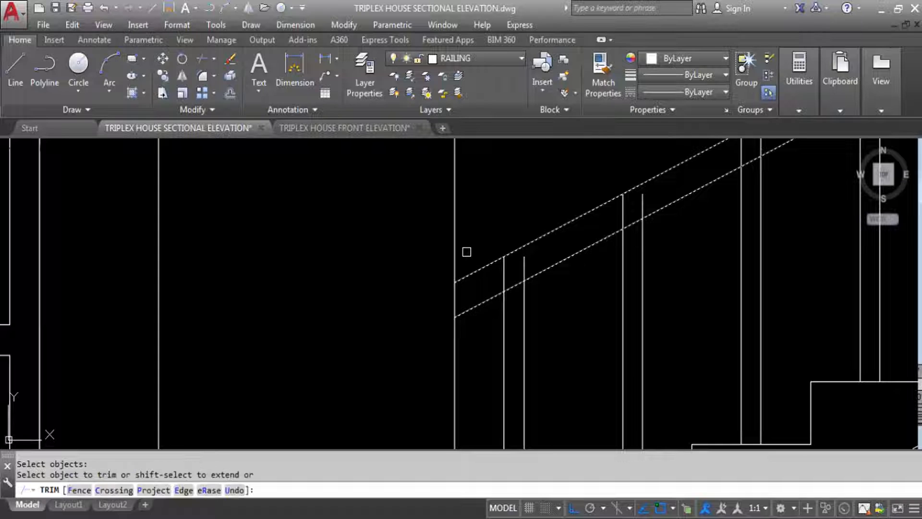
{"action": "left_click", "coordinate": [466, 252]}
{"action": "left_click", "coordinate": [434, 234]}
{"action": "left_click", "coordinate": [454, 358]}
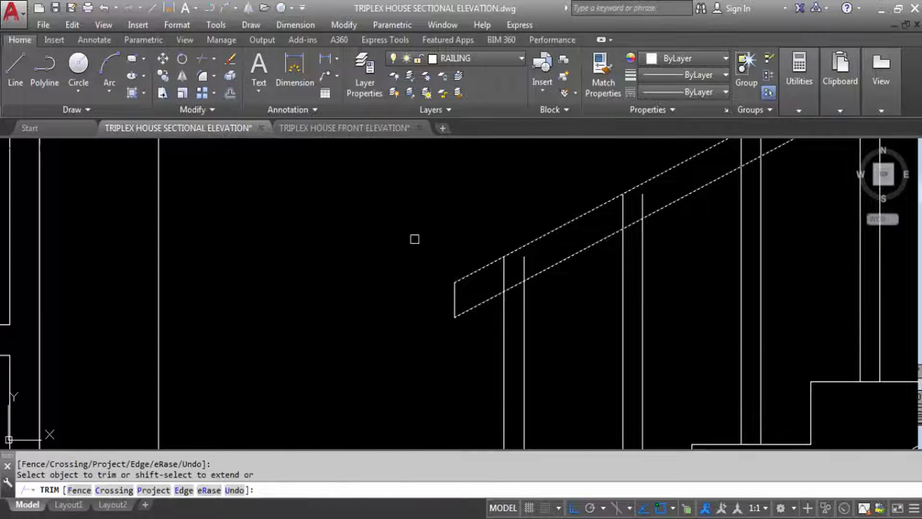
{"action": "scroll", "coordinate": [415, 239], "scroll_direction": "down", "scroll_amount": 3}
{"action": "left_click", "coordinate": [432, 264]}
{"action": "key", "text": "Escape"}
Trim the tops of the lower flight's first three balusters at the lower handrail line.
{"action": "scroll", "coordinate": [433, 288], "scroll_direction": "down", "scroll_amount": 3}
{"action": "type", "text": "TR"}
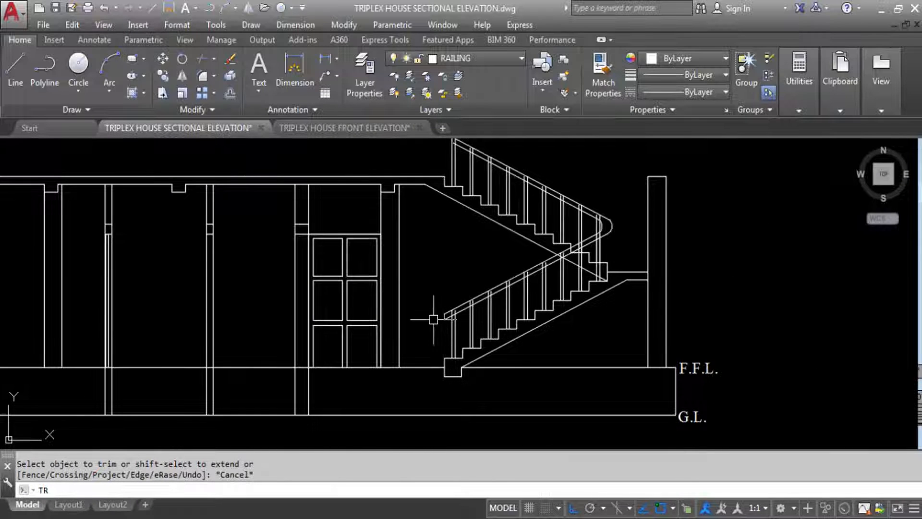
{"action": "key", "text": "Return"}
{"action": "key", "text": "Return"}
{"action": "left_click", "coordinate": [437, 304]}
{"action": "scroll", "coordinate": [449, 310], "scroll_direction": "up", "scroll_amount": 4}
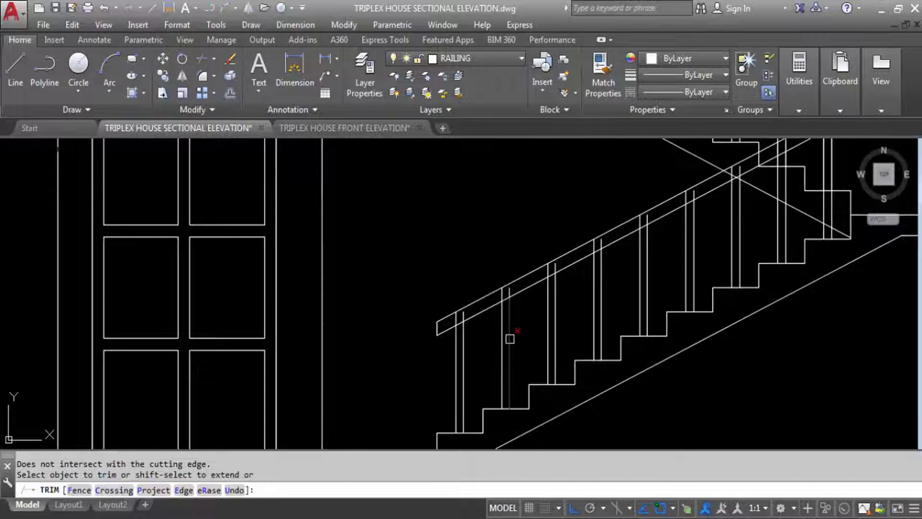
{"action": "scroll", "coordinate": [459, 293], "scroll_direction": "up", "scroll_amount": 8}
{"action": "left_click", "coordinate": [486, 301]}
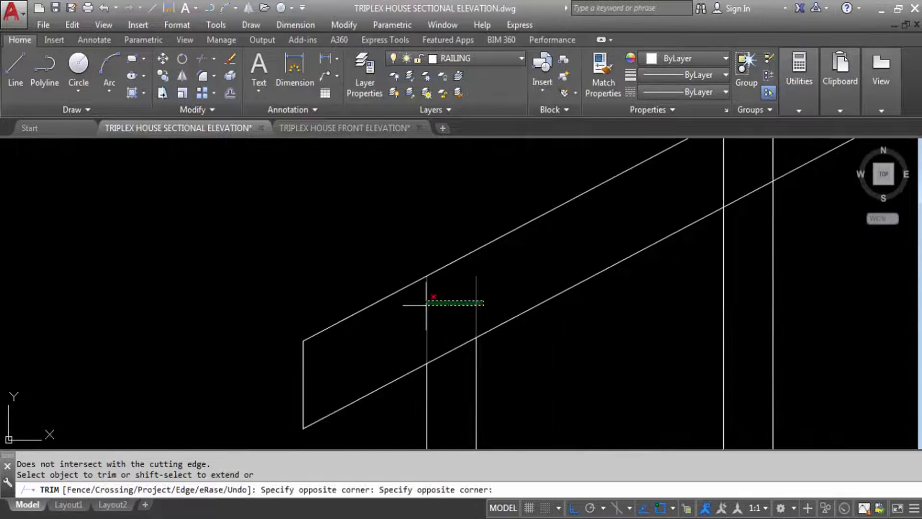
{"action": "left_click", "coordinate": [427, 310]}
{"action": "scroll", "coordinate": [445, 363], "scroll_direction": "down", "scroll_amount": 4}
{"action": "left_click", "coordinate": [554, 282]}
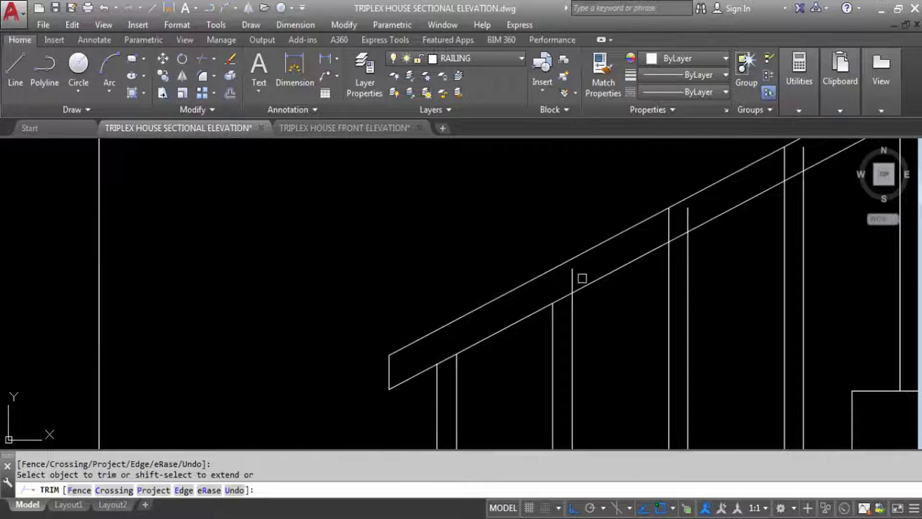
{"action": "left_click", "coordinate": [670, 220]}
{"action": "key", "text": "Escape"}
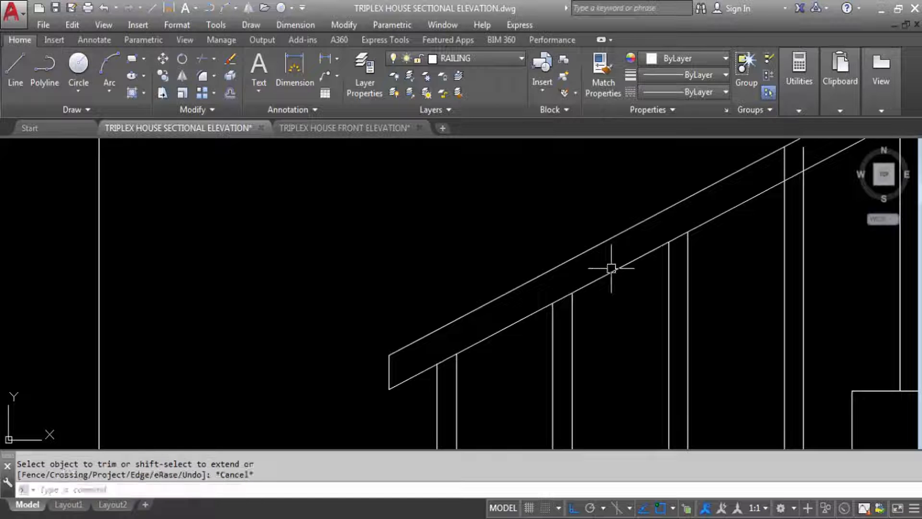
Trim the lower flight's fourth to sixth balusters inside the handrail, using both lower-flight handrail lines, the inner bend and the upper flight's lower line as cutting edges.
{"action": "type", "text": "TR"}
{"action": "key", "text": "Return"}
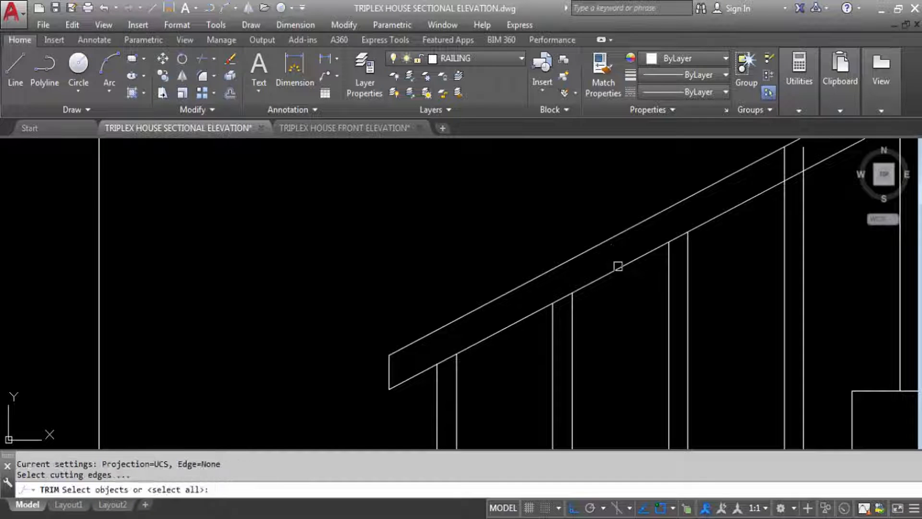
{"action": "left_click", "coordinate": [618, 266]}
{"action": "scroll", "coordinate": [579, 329], "scroll_direction": "down", "scroll_amount": 5}
{"action": "scroll", "coordinate": [693, 243], "scroll_direction": "up", "scroll_amount": 6}
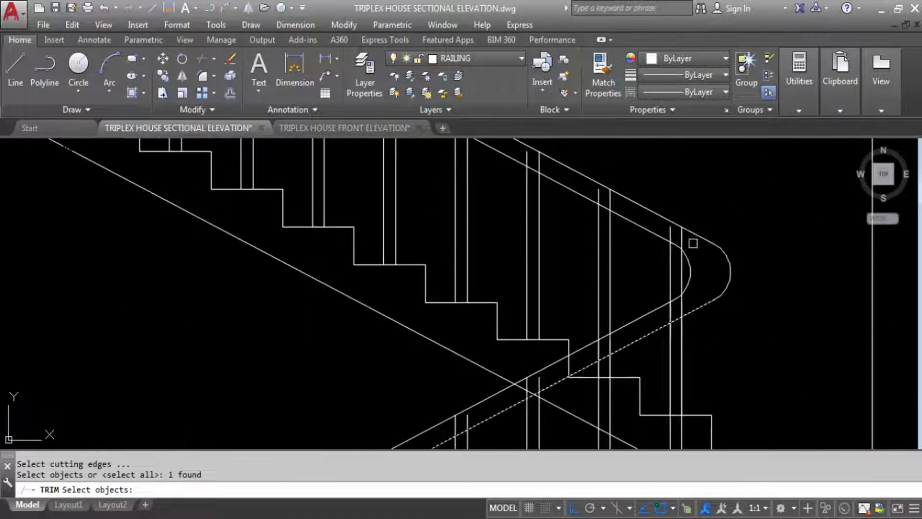
{"action": "left_click", "coordinate": [642, 316]}
{"action": "left_click", "coordinate": [691, 279]}
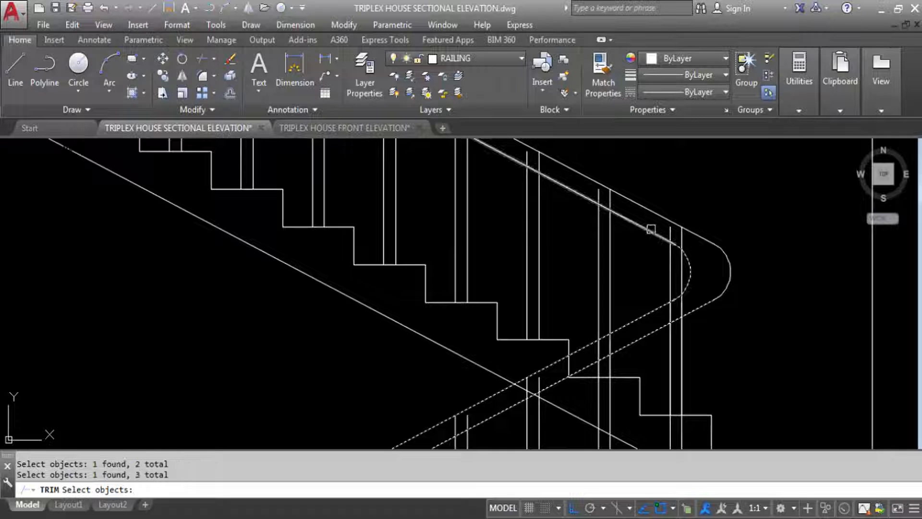
{"action": "left_click", "coordinate": [651, 229]}
{"action": "scroll", "coordinate": [659, 303], "scroll_direction": "down", "scroll_amount": 5}
{"action": "key", "text": "Return"}
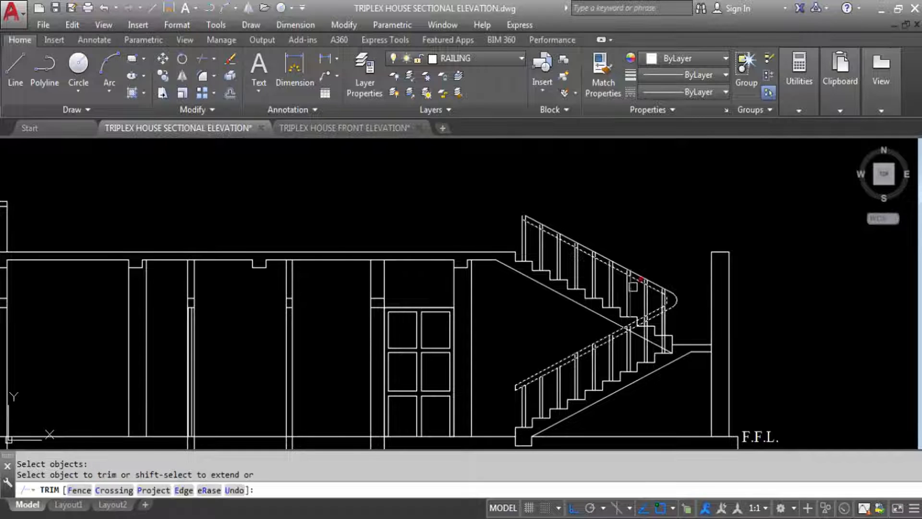
{"action": "left_click", "coordinate": [625, 271]}
{"action": "scroll", "coordinate": [521, 387], "scroll_direction": "up", "scroll_amount": 5}
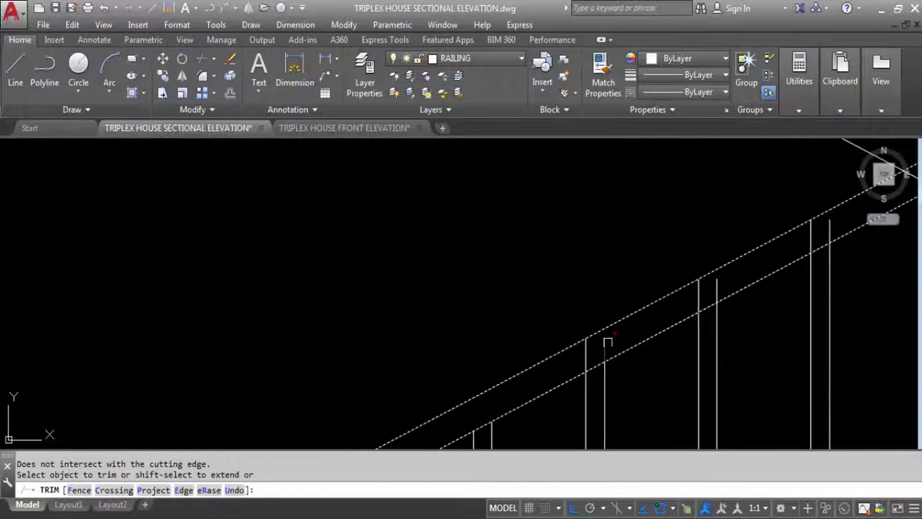
{"action": "left_click", "coordinate": [597, 346]}
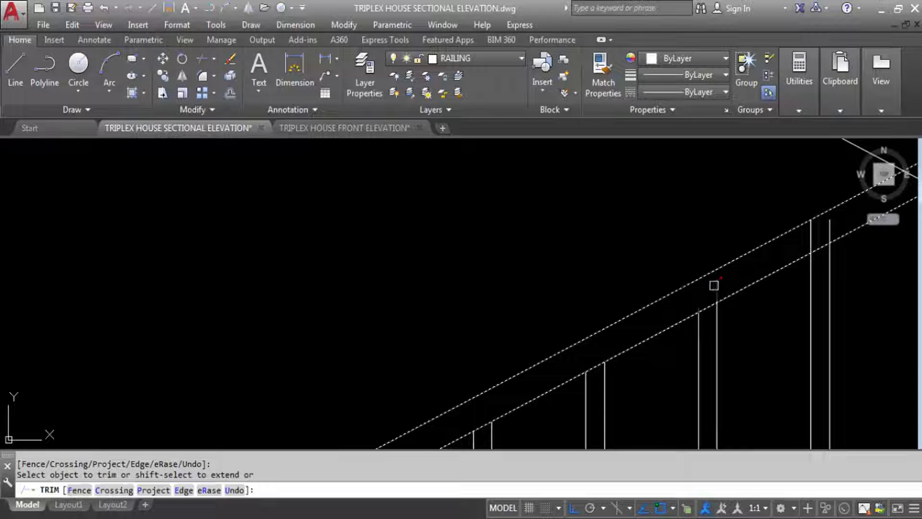
{"action": "left_click", "coordinate": [810, 236]}
Trim the lower flight's baluster inside the handrail where the upper flight's waist slab crosses it.
{"action": "scroll", "coordinate": [650, 351], "scroll_direction": "down", "scroll_amount": 4}
{"action": "left_click", "coordinate": [755, 288]}
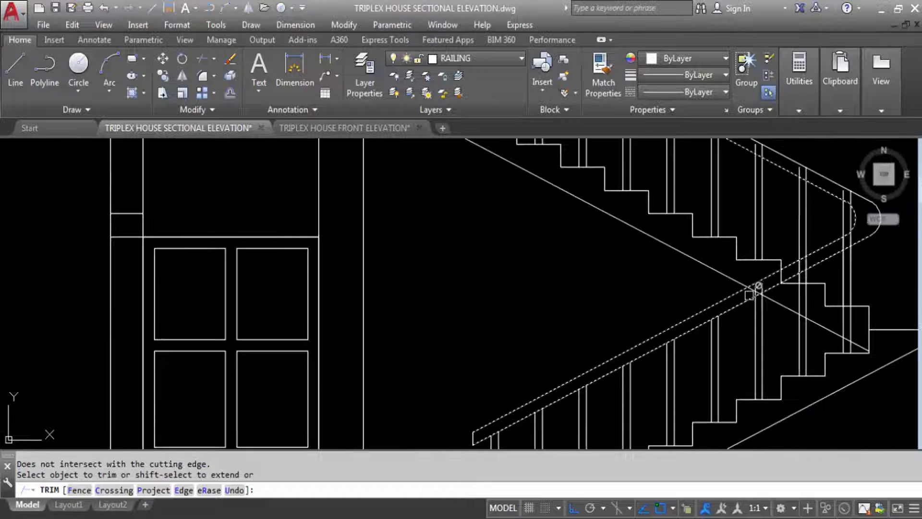
{"action": "scroll", "coordinate": [755, 289], "scroll_direction": "up", "scroll_amount": 4}
{"action": "left_click", "coordinate": [672, 297]}
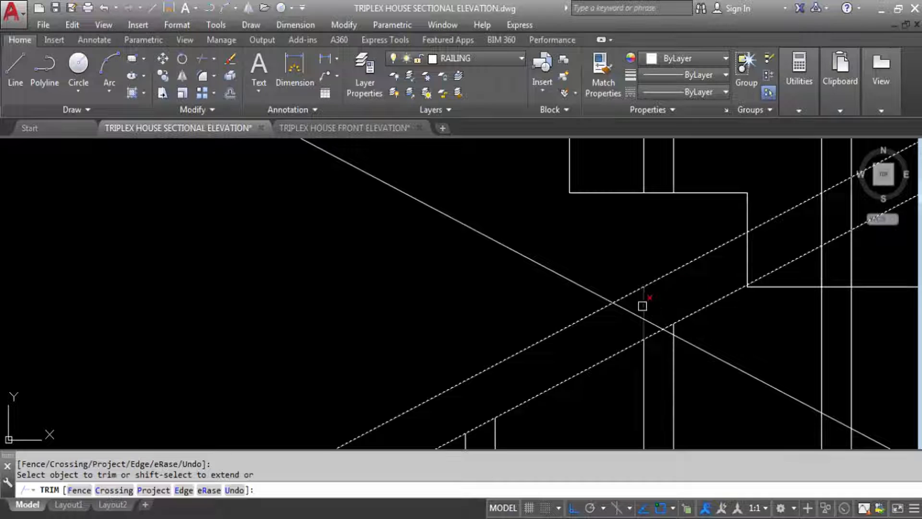
{"action": "scroll", "coordinate": [651, 399], "scroll_direction": "down", "scroll_amount": 2}
{"action": "left_click", "coordinate": [646, 399]}
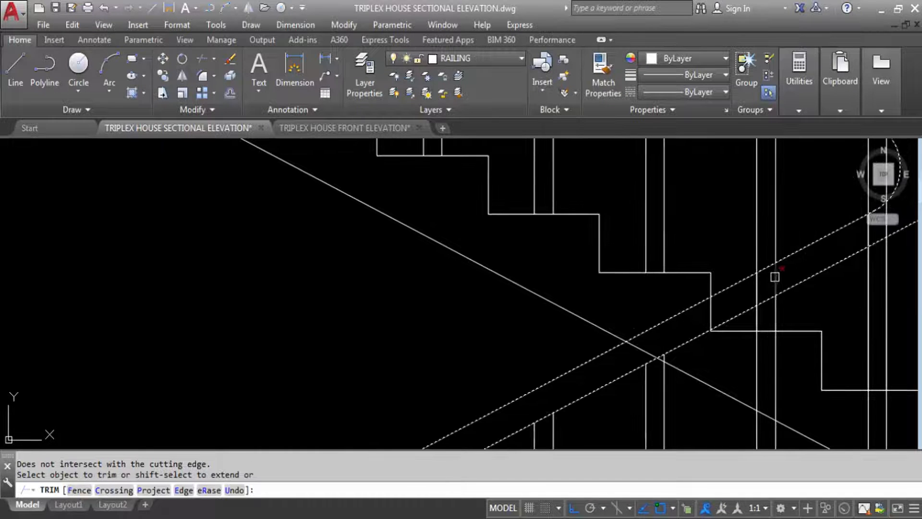
Trim the last two balusters near the landing between the two handrail lines of the lower flight.
{"action": "scroll", "coordinate": [752, 287], "scroll_direction": "down", "scroll_amount": 2}
{"action": "left_click", "coordinate": [701, 317]}
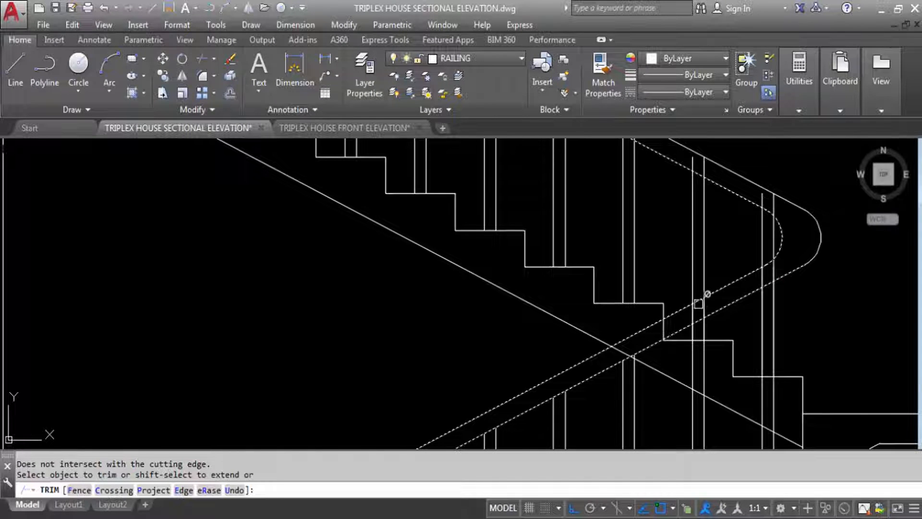
{"action": "left_click", "coordinate": [695, 308]}
{"action": "scroll", "coordinate": [695, 313], "scroll_direction": "up", "scroll_amount": 5}
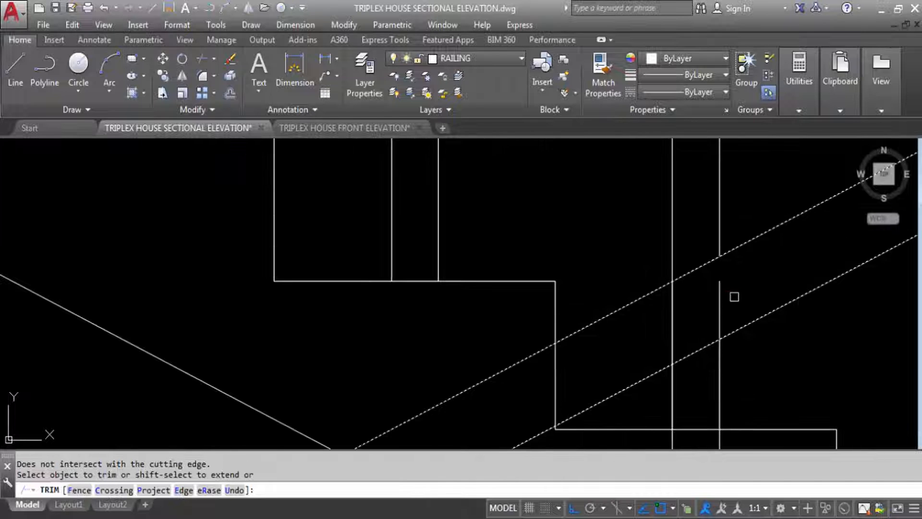
{"action": "left_click", "coordinate": [716, 302]}
{"action": "left_click", "coordinate": [656, 312]}
{"action": "scroll", "coordinate": [663, 333], "scroll_direction": "down", "scroll_amount": 5}
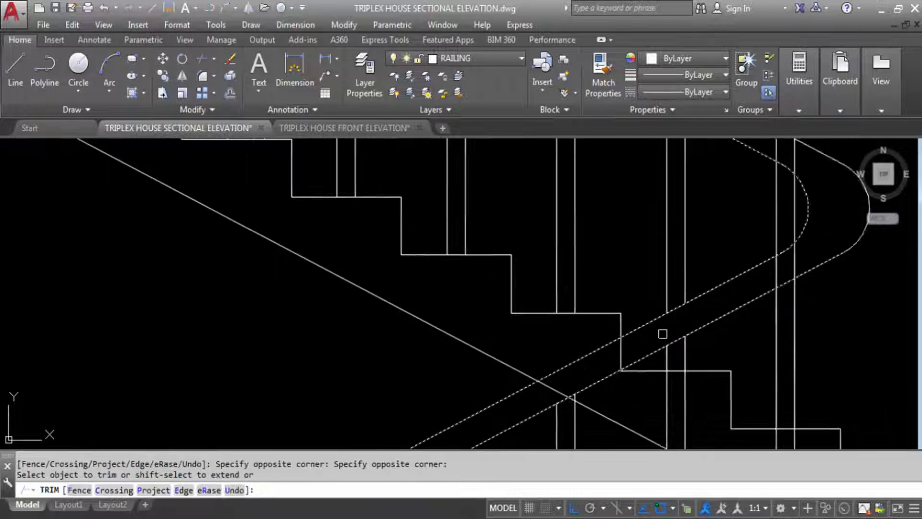
{"action": "scroll", "coordinate": [748, 285], "scroll_direction": "up", "scroll_amount": 4}
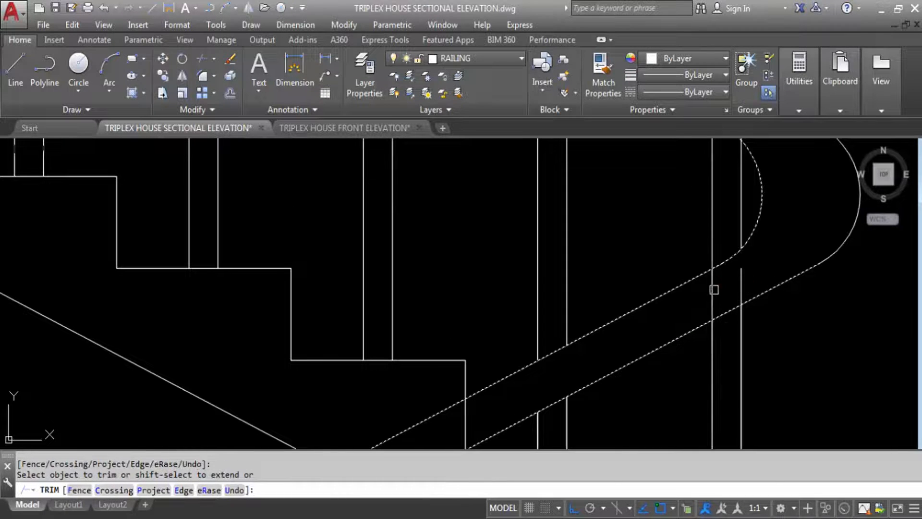
{"action": "left_click", "coordinate": [748, 283]}
{"action": "left_click", "coordinate": [710, 288]}
{"action": "scroll", "coordinate": [710, 288], "scroll_direction": "down", "scroll_amount": 5}
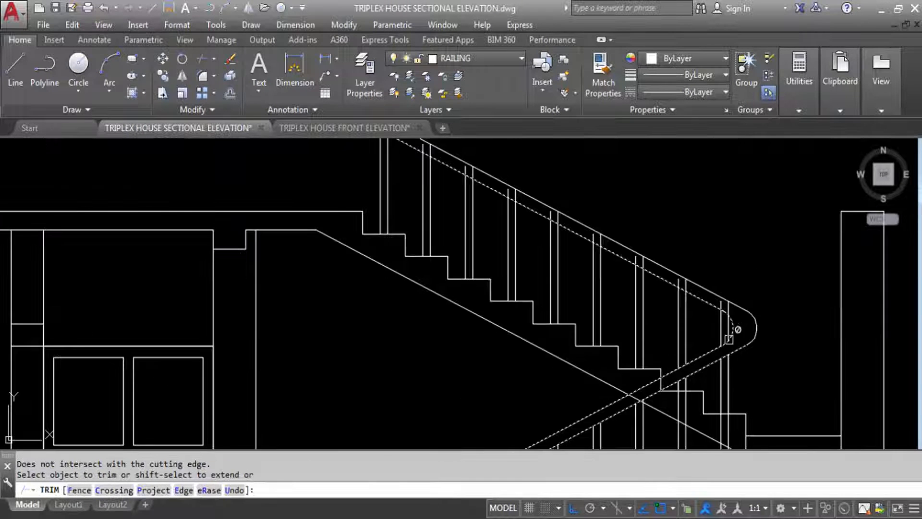
Trim the tops of the upper flight's three balusters nearest the handrail bend at the lower handrail line.
{"action": "scroll", "coordinate": [735, 324], "scroll_direction": "up", "scroll_amount": 4}
{"action": "left_click", "coordinate": [711, 310]}
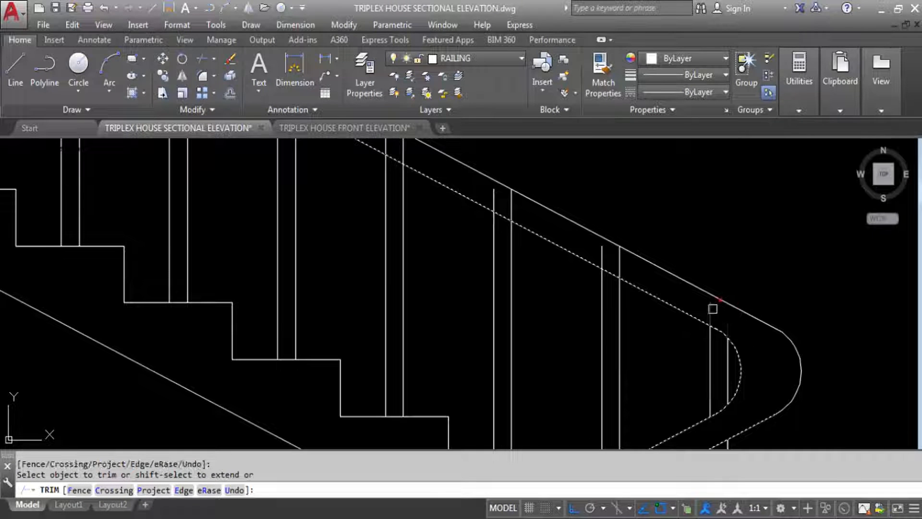
{"action": "left_click", "coordinate": [623, 259]}
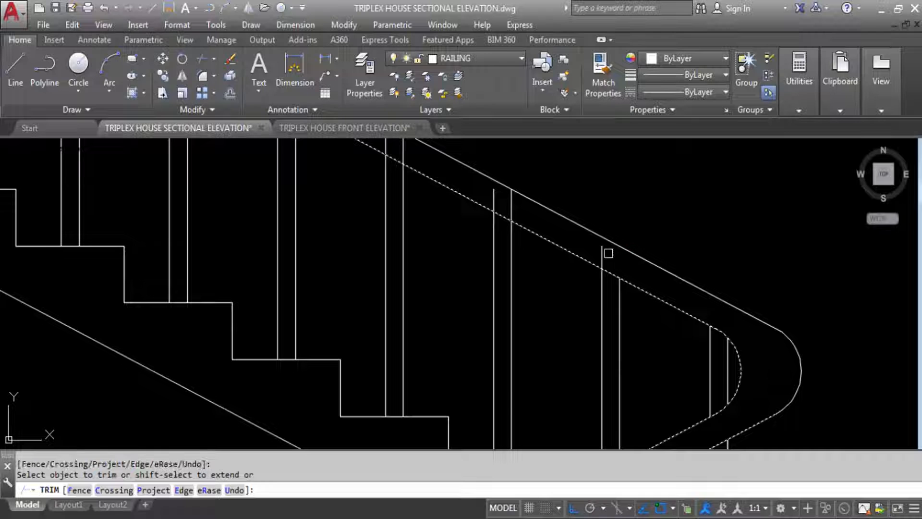
{"action": "left_click", "coordinate": [510, 198]}
{"action": "left_click", "coordinate": [491, 191]}
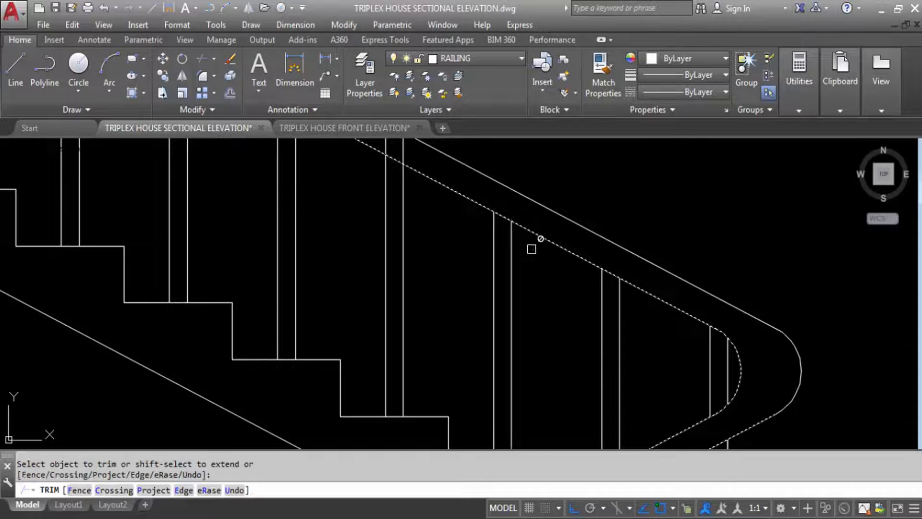
Trim the tops of the next three balusters up the upper flight at the lower handrail line.
{"action": "scroll", "coordinate": [595, 255], "scroll_direction": "down", "scroll_amount": 3}
{"action": "scroll", "coordinate": [586, 278], "scroll_direction": "up", "scroll_amount": 3}
{"action": "scroll", "coordinate": [664, 277], "scroll_direction": "up", "scroll_amount": 2}
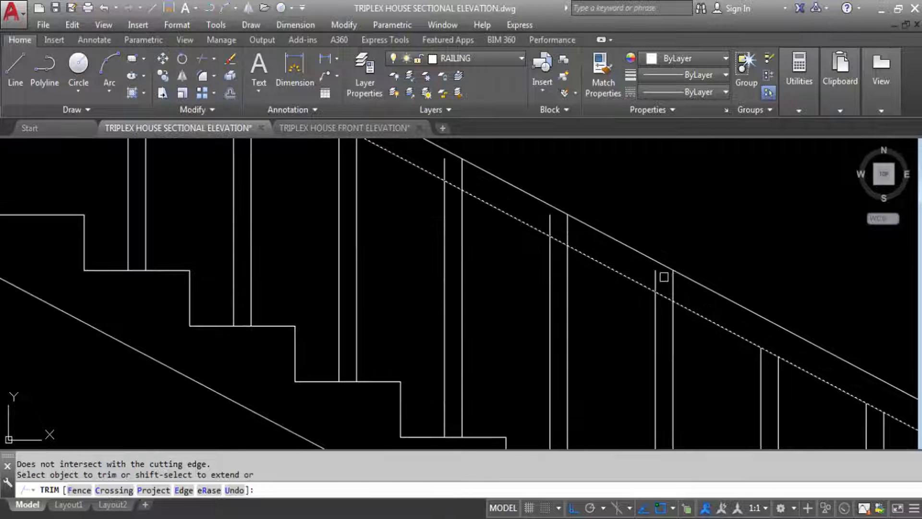
{"action": "left_click", "coordinate": [672, 284]}
{"action": "left_click", "coordinate": [654, 272]}
{"action": "left_click", "coordinate": [565, 224]}
{"action": "left_click", "coordinate": [486, 171]}
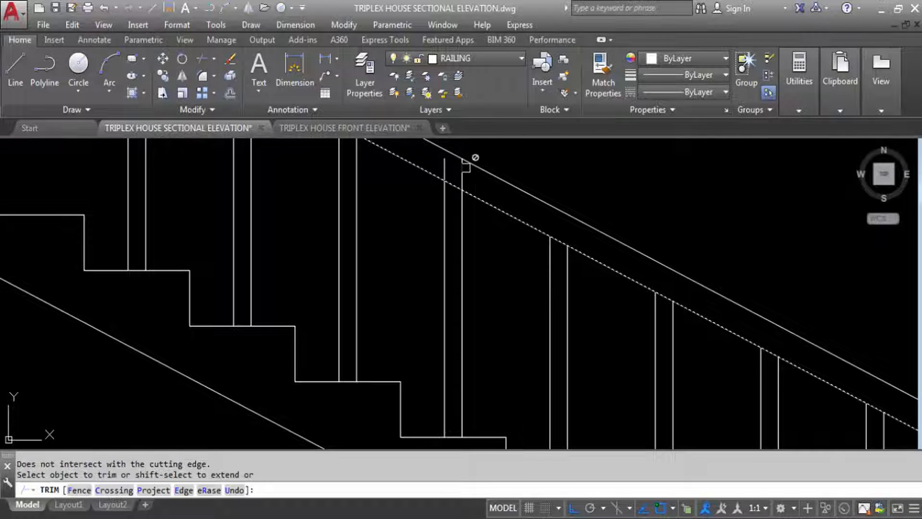
{"action": "left_click", "coordinate": [462, 174]}
{"action": "left_click", "coordinate": [556, 259]}
Trim the tops of the upper flight's last balusters at the lower handrail line, including the top baluster's inner line.
{"action": "scroll", "coordinate": [508, 208], "scroll_direction": "down", "scroll_amount": 3}
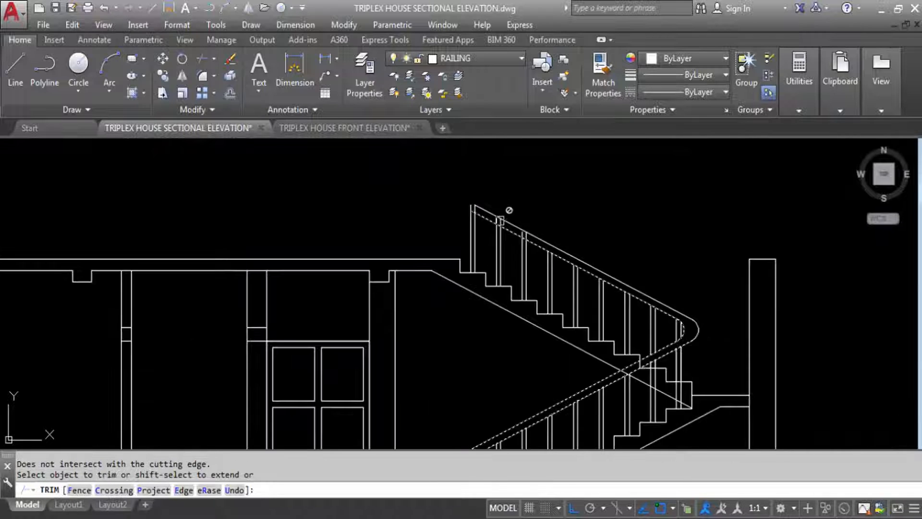
{"action": "scroll", "coordinate": [522, 233], "scroll_direction": "up", "scroll_amount": 5}
{"action": "left_click", "coordinate": [464, 236]}
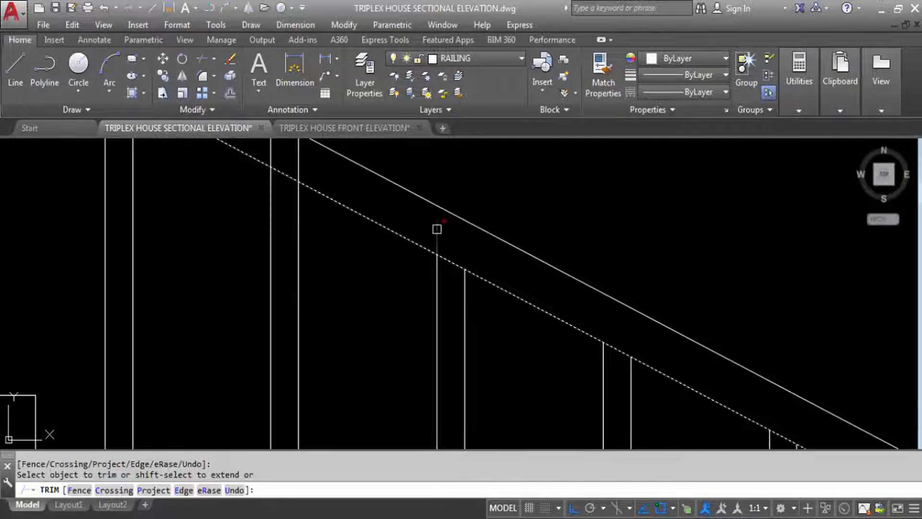
{"action": "left_click", "coordinate": [437, 226]}
{"action": "left_click", "coordinate": [370, 177]}
{"action": "scroll", "coordinate": [456, 235], "scroll_direction": "down", "scroll_amount": 5}
{"action": "scroll", "coordinate": [457, 235], "scroll_direction": "up", "scroll_amount": 5}
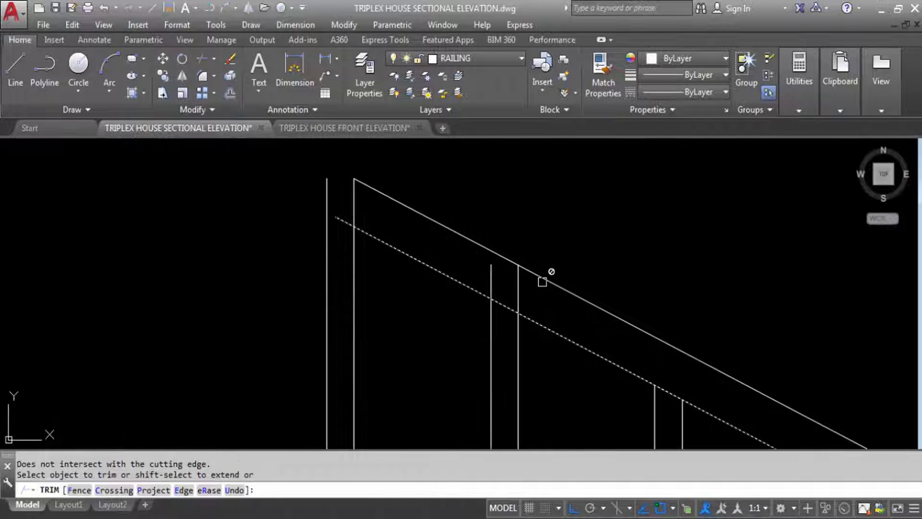
{"action": "left_click", "coordinate": [518, 250]}
{"action": "left_click", "coordinate": [492, 288]}
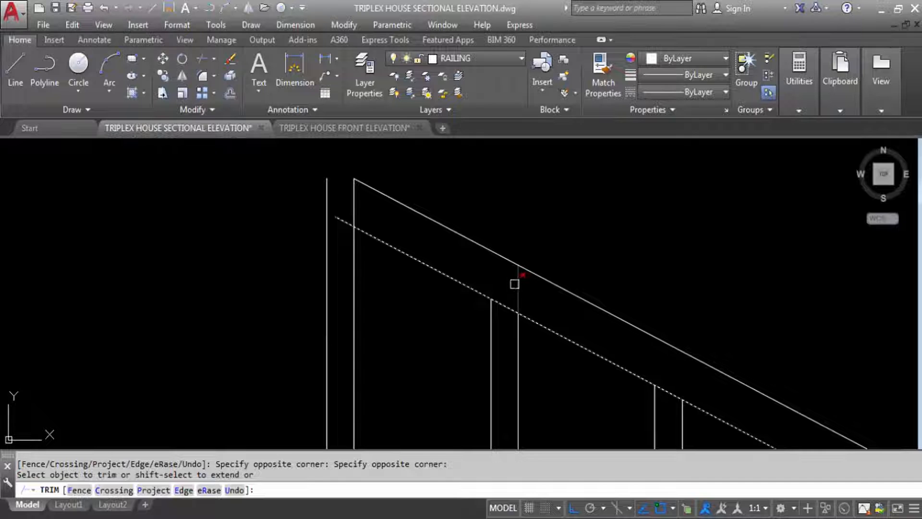
{"action": "left_click", "coordinate": [515, 283]}
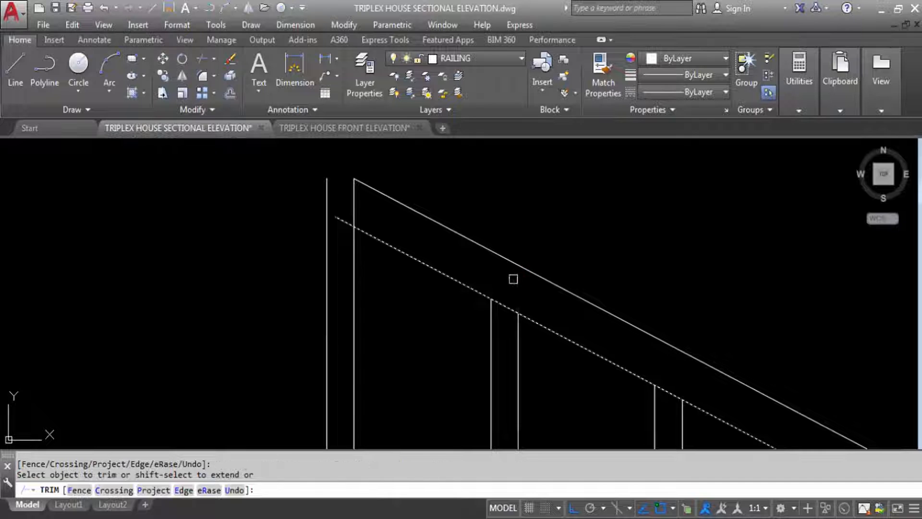
{"action": "left_click", "coordinate": [427, 256]}
{"action": "key", "text": "Escape"}
{"action": "type", "text": "E"}
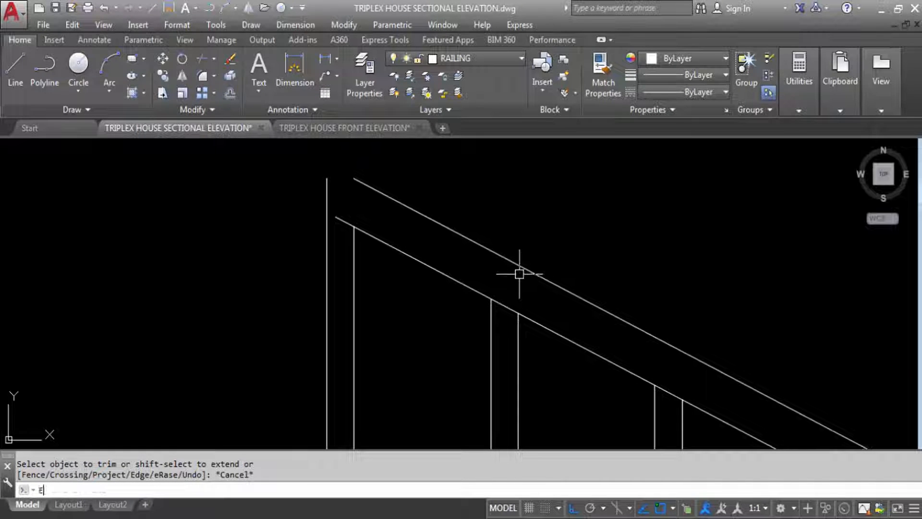
{"action": "key", "text": "Return"}
{"action": "scroll", "coordinate": [607, 270], "scroll_direction": "down", "scroll_amount": 3}
{"action": "key", "text": "Escape"}
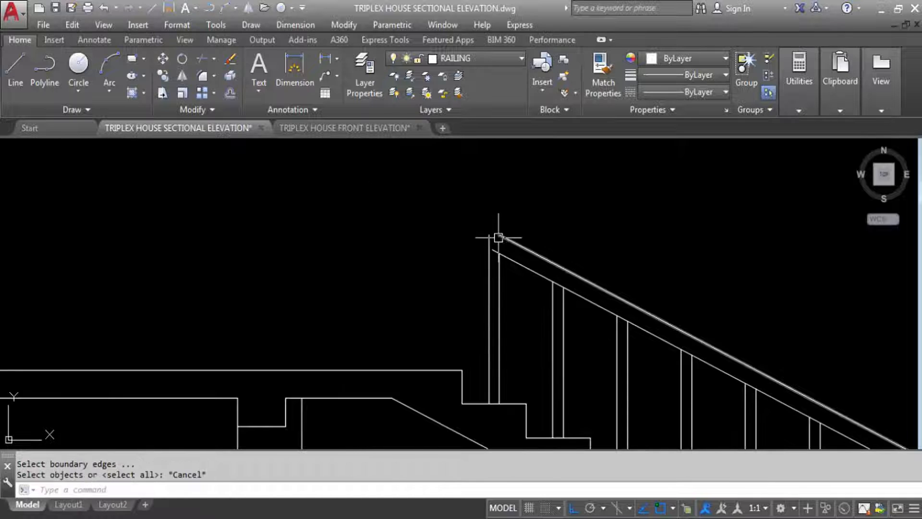
Draw a vertical construction line through the foot of the outer line of the upper flight's topmost baluster.
{"action": "type", "text": "XL"}
{"action": "key", "text": "Return"}
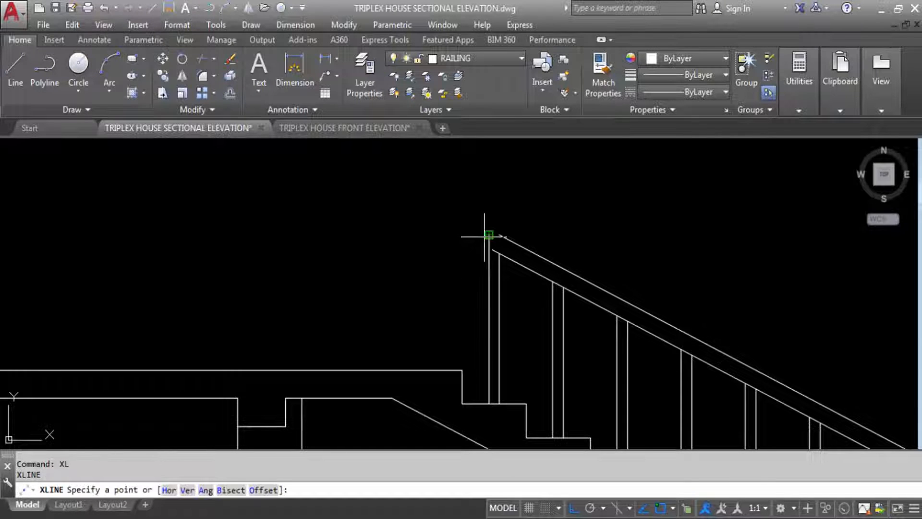
{"action": "type", "text": "V"}
{"action": "key", "text": "Return"}
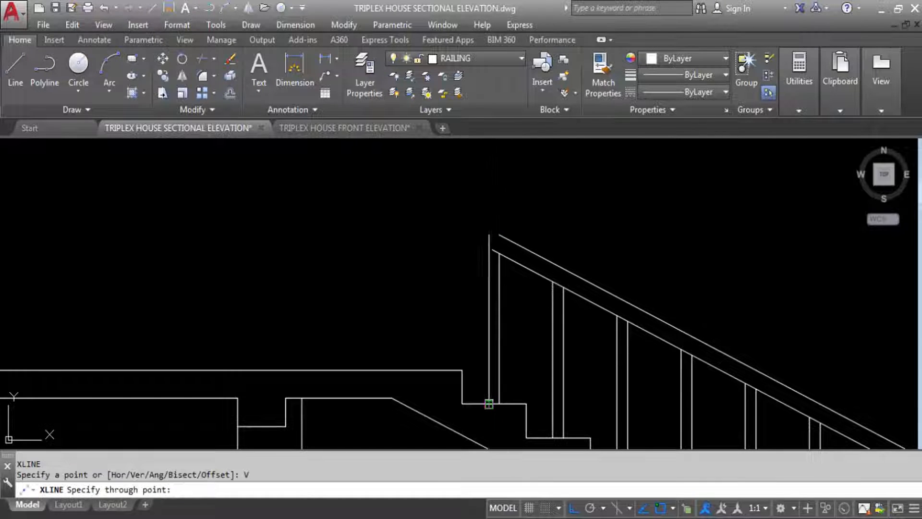
{"action": "left_click", "coordinate": [489, 403]}
{"action": "key", "text": "Escape"}
Extend both upper-flight handrail lines to the vertical construction line, and erase that construction line.
{"action": "type", "text": "EX"}
{"action": "key", "text": "Return"}
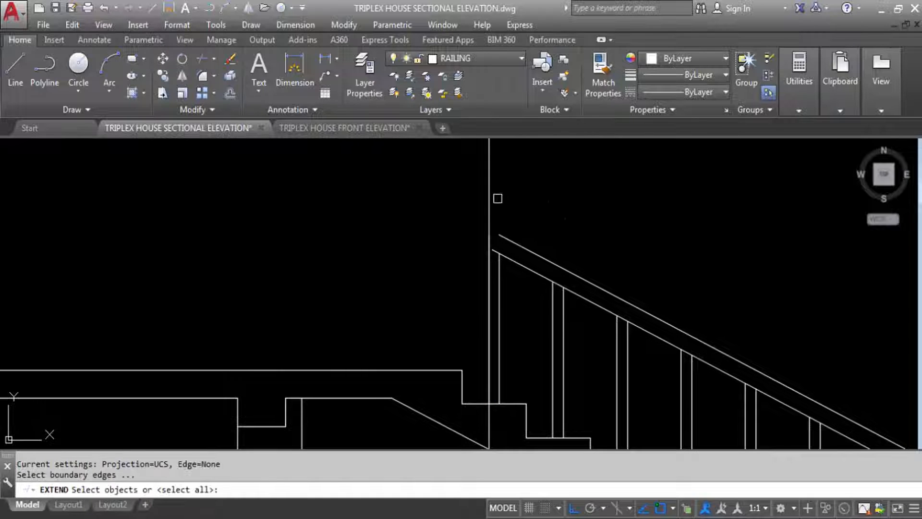
{"action": "left_click", "coordinate": [489, 199]}
{"action": "key", "text": "Return"}
{"action": "left_click", "coordinate": [516, 226]}
{"action": "left_click", "coordinate": [501, 252]}
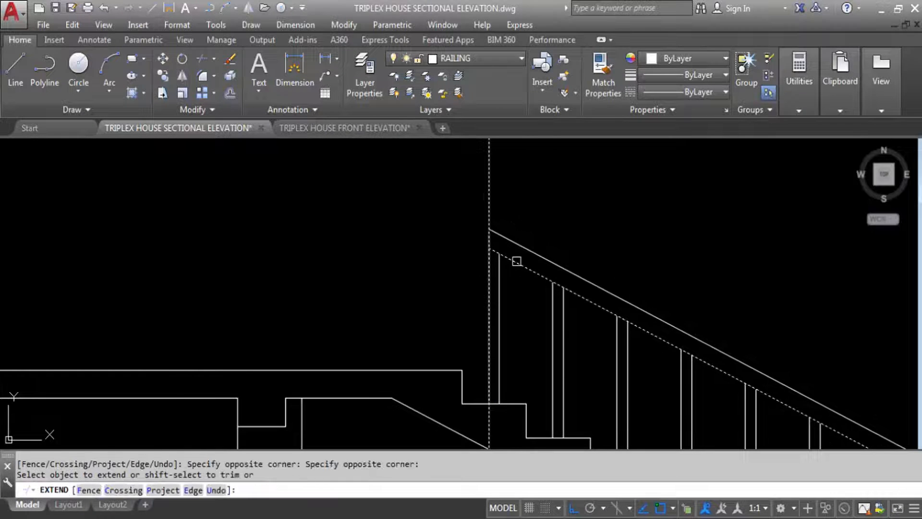
{"action": "key", "text": "Escape"}
{"action": "left_click", "coordinate": [490, 185]}
{"action": "left_click", "coordinate": [470, 167]}
{"action": "key", "text": "Delete"}
Save the sectional elevation drawing with the completed staircase railings.
{"action": "scroll", "coordinate": [478, 152], "scroll_direction": "down", "scroll_amount": 4}
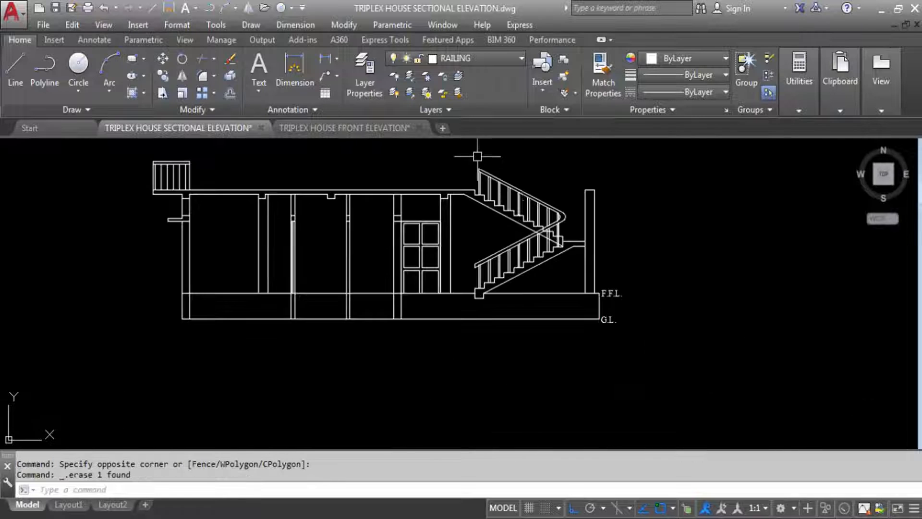
{"action": "scroll", "coordinate": [503, 192], "scroll_direction": "down", "scroll_amount": 2}
{"action": "scroll", "coordinate": [503, 230], "scroll_direction": "up", "scroll_amount": 4}
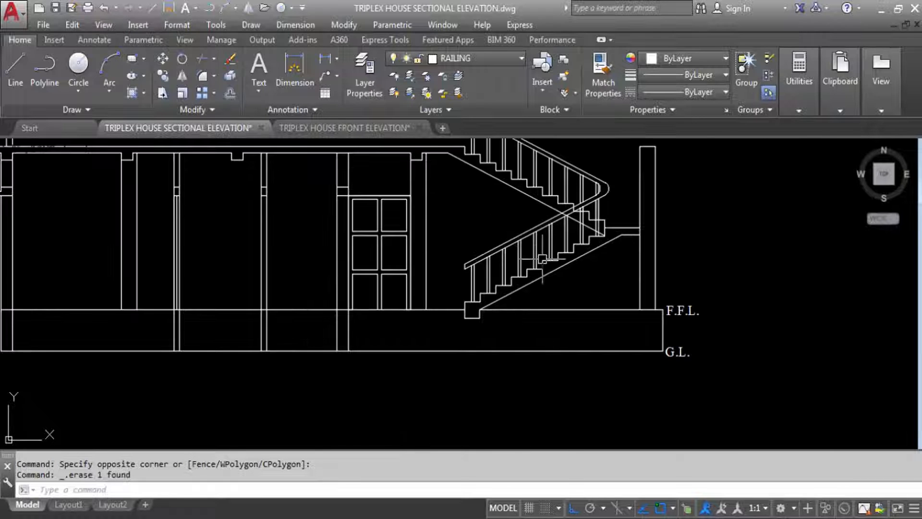
{"action": "scroll", "coordinate": [542, 260], "scroll_direction": "down", "scroll_amount": 3}
{"action": "scroll", "coordinate": [464, 240], "scroll_direction": "up", "scroll_amount": 5}
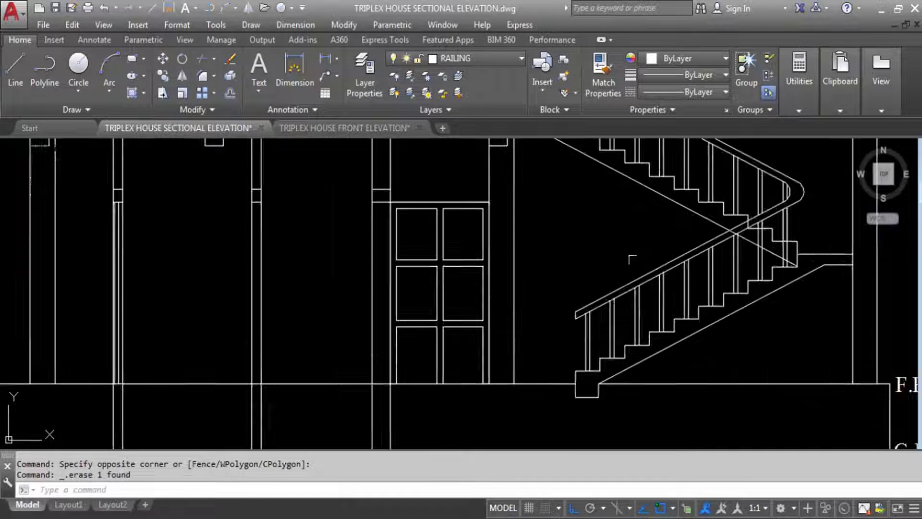
{"action": "scroll", "coordinate": [746, 292], "scroll_direction": "down", "scroll_amount": 4}
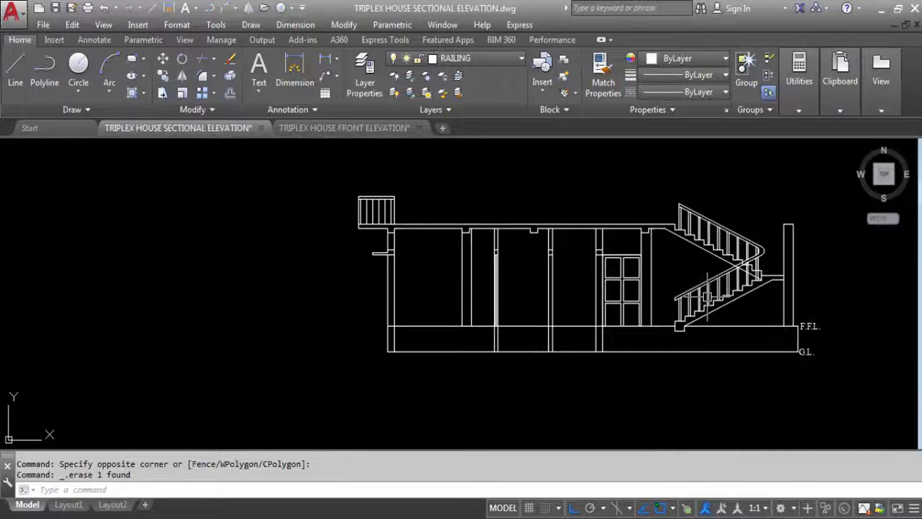
{"action": "scroll", "coordinate": [672, 240], "scroll_direction": "down", "scroll_amount": 7}
{"action": "key", "text": "ctrl+s"}
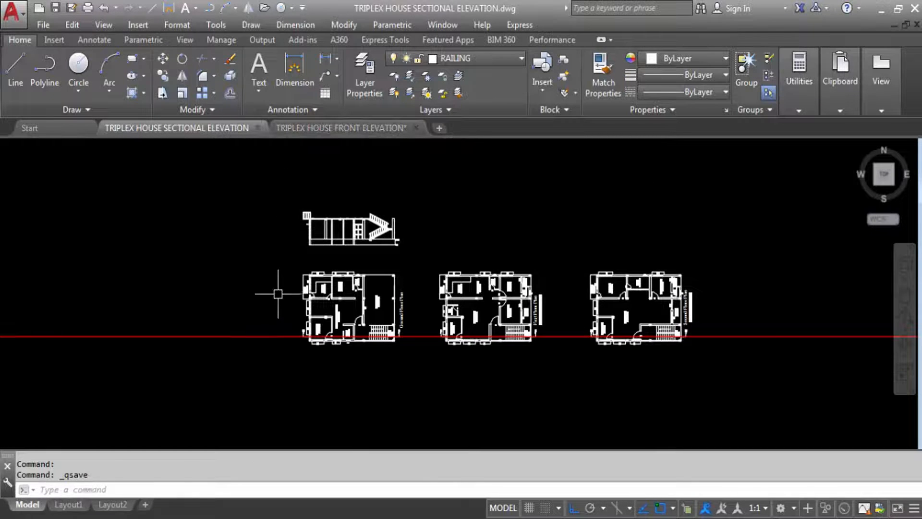
Draw a vertical construction line through the outer corner of the ground floor plan's column between the utility and window W4.
{"action": "scroll", "coordinate": [298, 307], "scroll_direction": "up", "scroll_amount": 6}
{"action": "scroll", "coordinate": [384, 308], "scroll_direction": "up", "scroll_amount": 2}
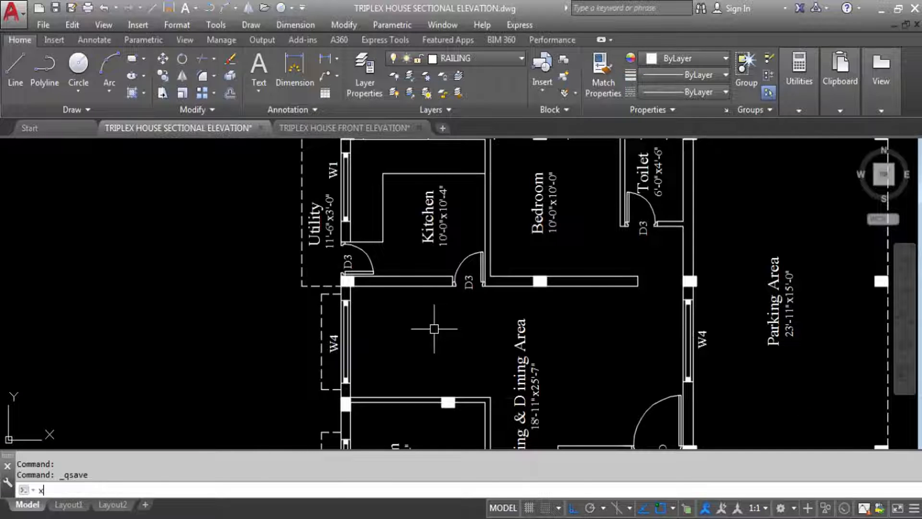
{"action": "type", "text": "xl"}
{"action": "key", "text": "Return"}
{"action": "type", "text": "v"}
{"action": "key", "text": "Return"}
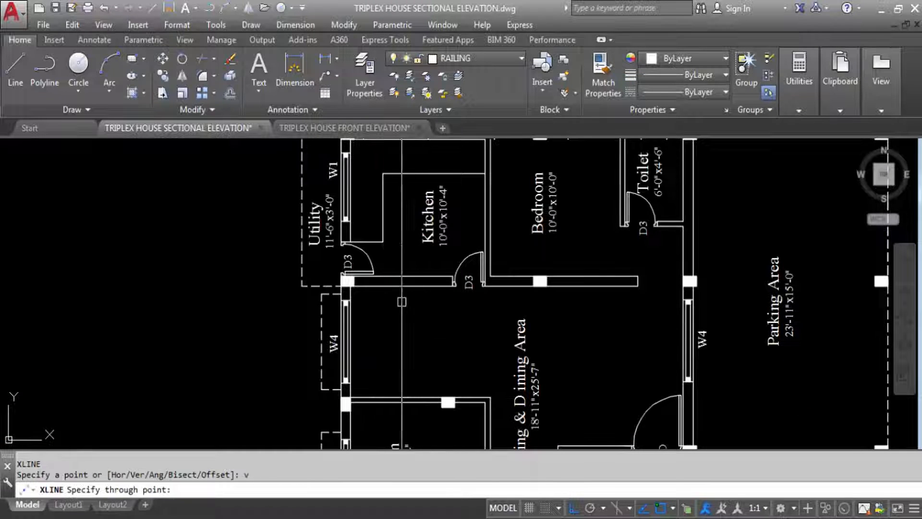
{"action": "scroll", "coordinate": [330, 294], "scroll_direction": "up", "scroll_amount": 2}
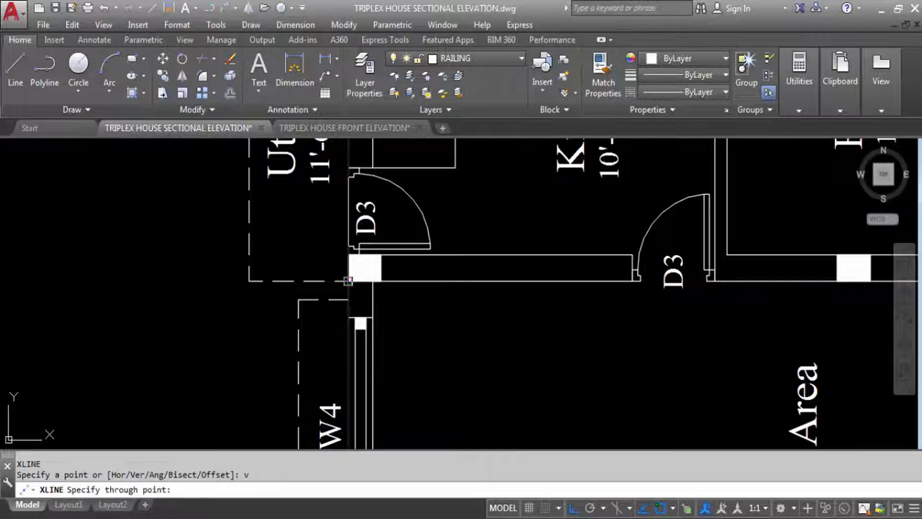
{"action": "left_click", "coordinate": [348, 281]}
{"action": "scroll", "coordinate": [425, 348], "scroll_direction": "down", "scroll_amount": 8}
{"action": "scroll", "coordinate": [426, 312], "scroll_direction": "up", "scroll_amount": 6}
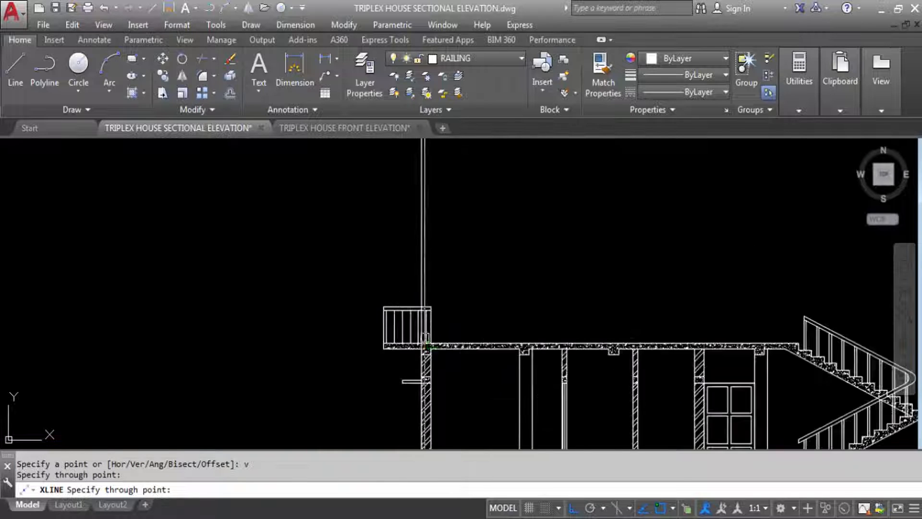
{"action": "scroll", "coordinate": [425, 339], "scroll_direction": "up", "scroll_amount": 3}
{"action": "scroll", "coordinate": [397, 280], "scroll_direction": "down", "scroll_amount": 3}
{"action": "key", "text": "Escape"}
Trim the balcony railing's two horizontal rails at the construction line, and remove the baluster and end line beyond it.
{"action": "scroll", "coordinate": [389, 272], "scroll_direction": "up", "scroll_amount": 3}
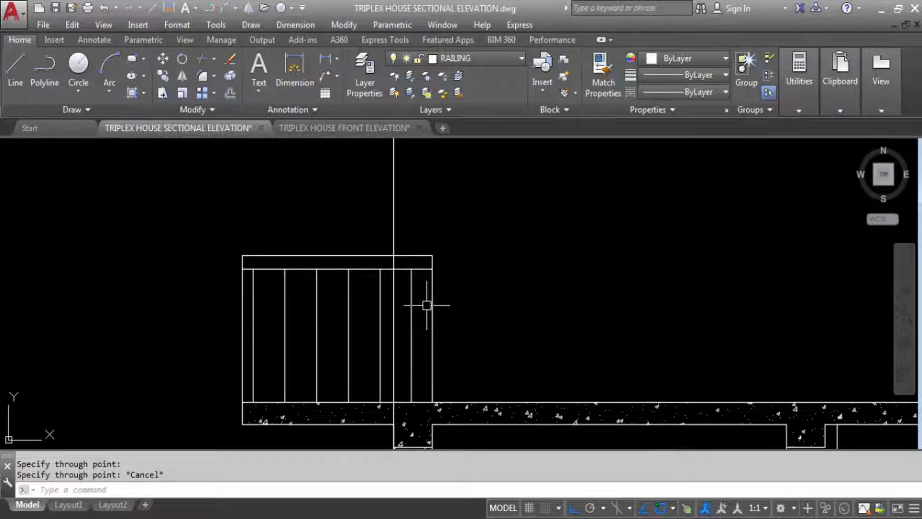
{"action": "type", "text": "tr"}
{"action": "key", "text": "Return"}
{"action": "left_click", "coordinate": [390, 227]}
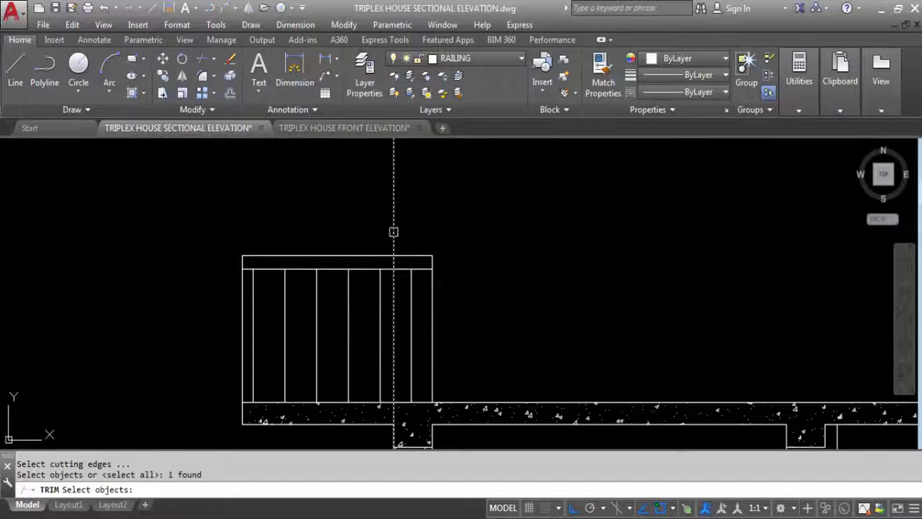
{"action": "key", "text": "Return"}
{"action": "left_click", "coordinate": [400, 269]}
{"action": "left_click", "coordinate": [404, 262]}
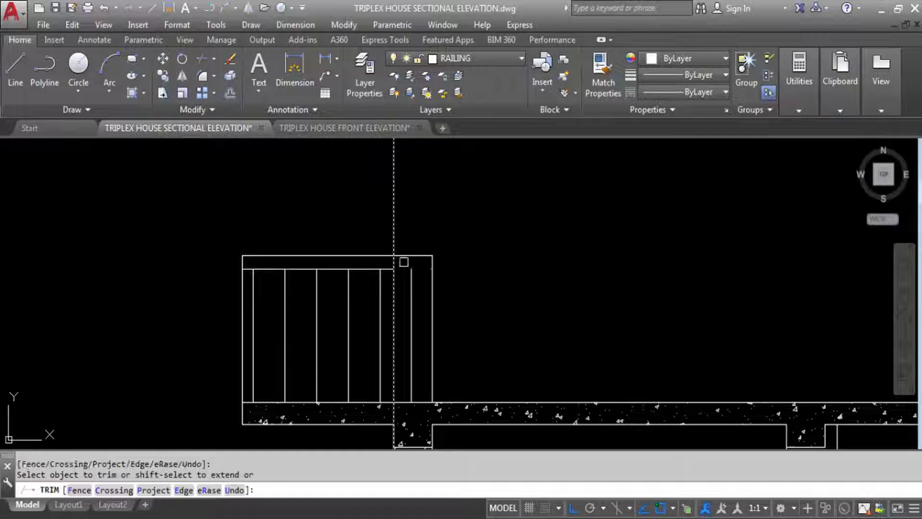
{"action": "left_click", "coordinate": [412, 348]}
{"action": "left_click", "coordinate": [435, 344]}
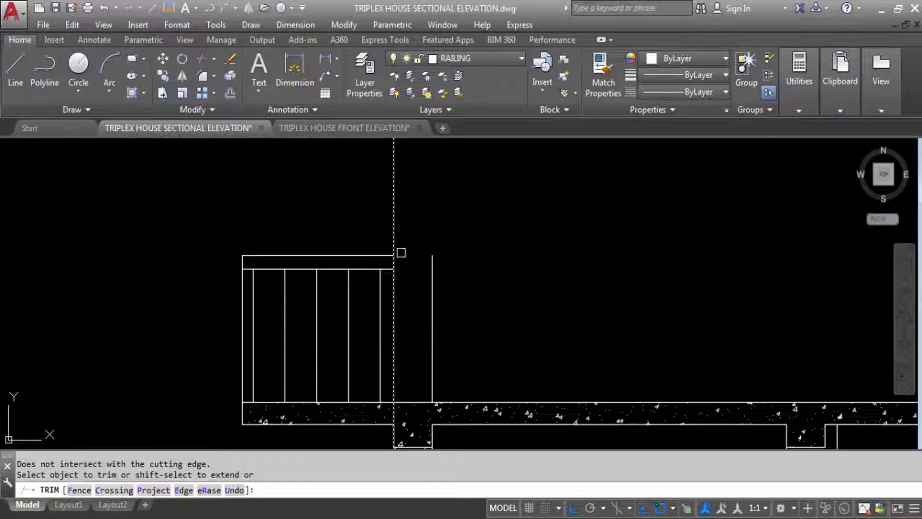
{"action": "key", "text": "Escape"}
{"action": "left_click", "coordinate": [431, 284]}
{"action": "key", "text": "Delete"}
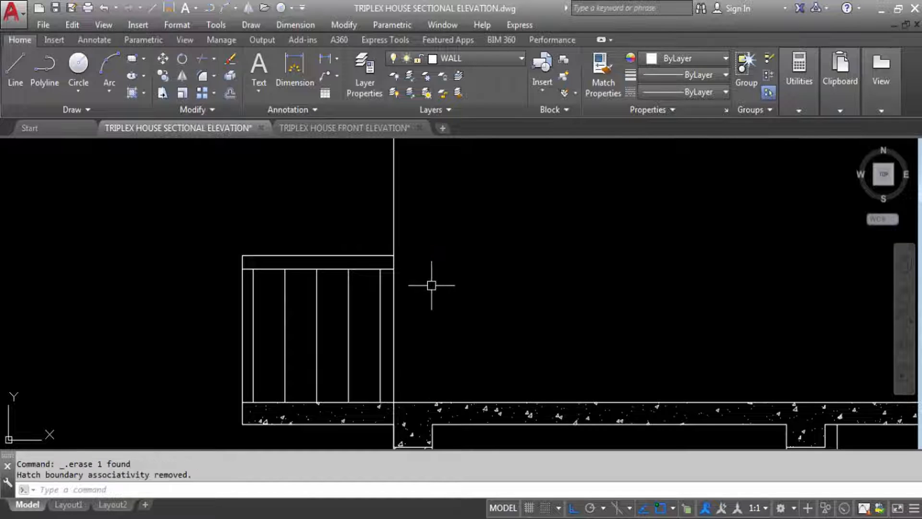
Trim the vertical construction line so it remains only between the balcony railing's top rail and the slab's upper line.
{"action": "type", "text": "tr"}
{"action": "key", "text": "Return"}
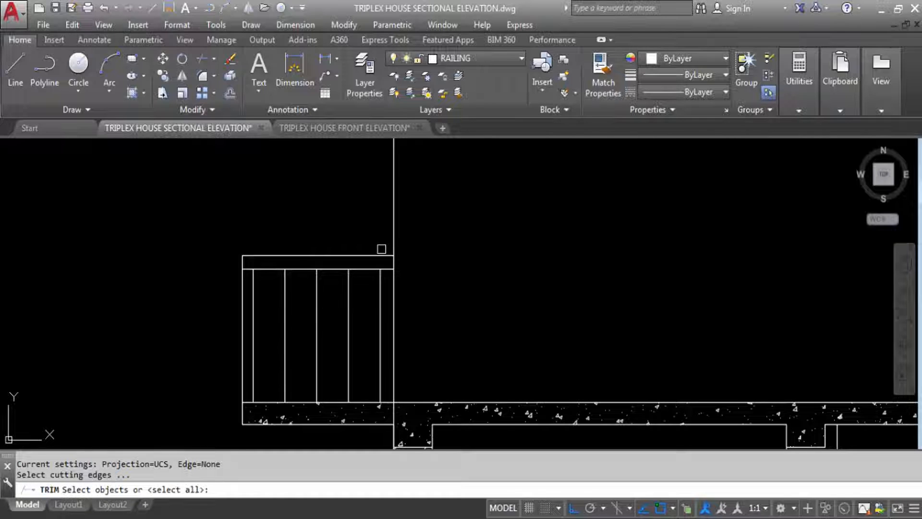
{"action": "left_click", "coordinate": [381, 256]}
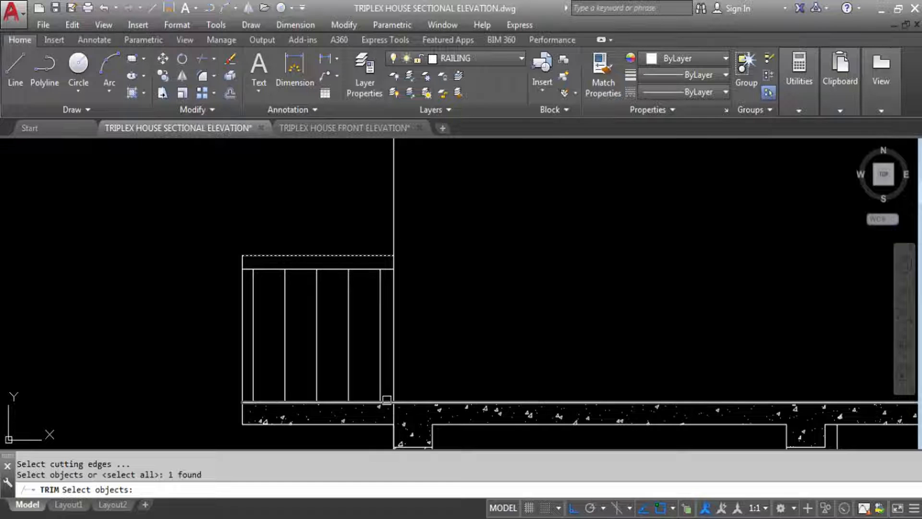
{"action": "left_click", "coordinate": [387, 402]}
{"action": "key", "text": "Return"}
{"action": "left_click", "coordinate": [410, 216]}
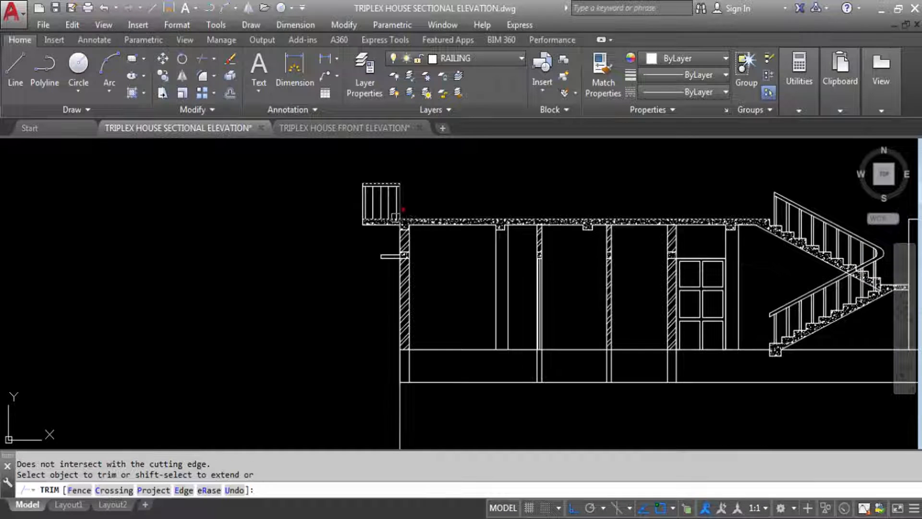
{"action": "scroll", "coordinate": [401, 224], "scroll_direction": "up", "scroll_amount": 8}
{"action": "left_click", "coordinate": [384, 224]}
{"action": "scroll", "coordinate": [385, 224], "scroll_direction": "down", "scroll_amount": 6}
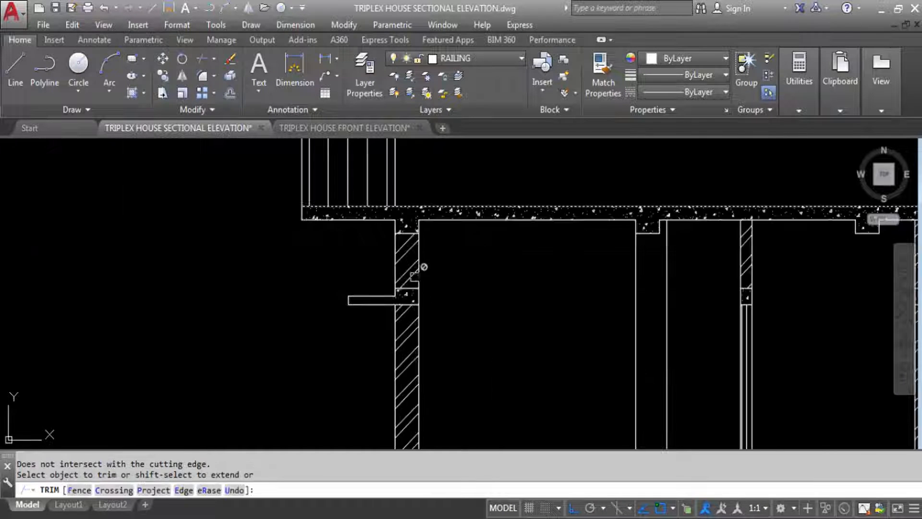
{"action": "key", "text": "Escape"}
{"action": "scroll", "coordinate": [379, 288], "scroll_direction": "down", "scroll_amount": 3}
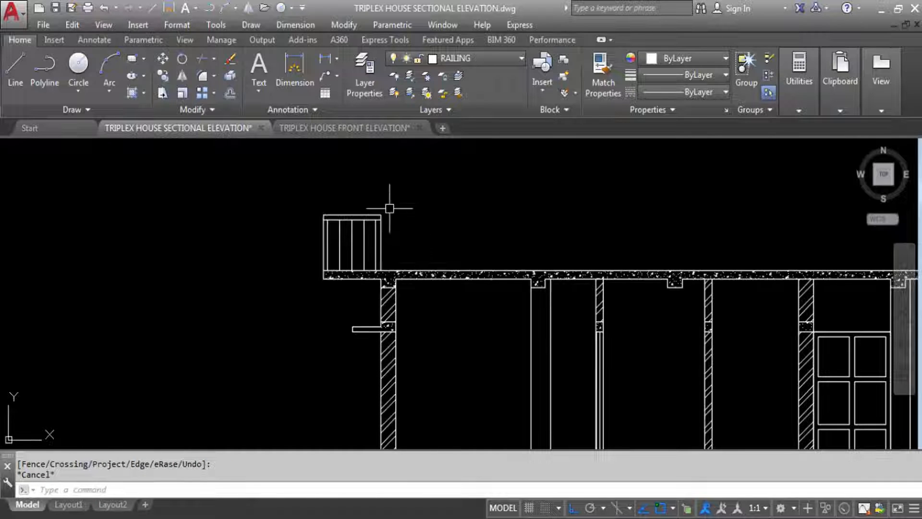
{"action": "key", "text": "Escape"}
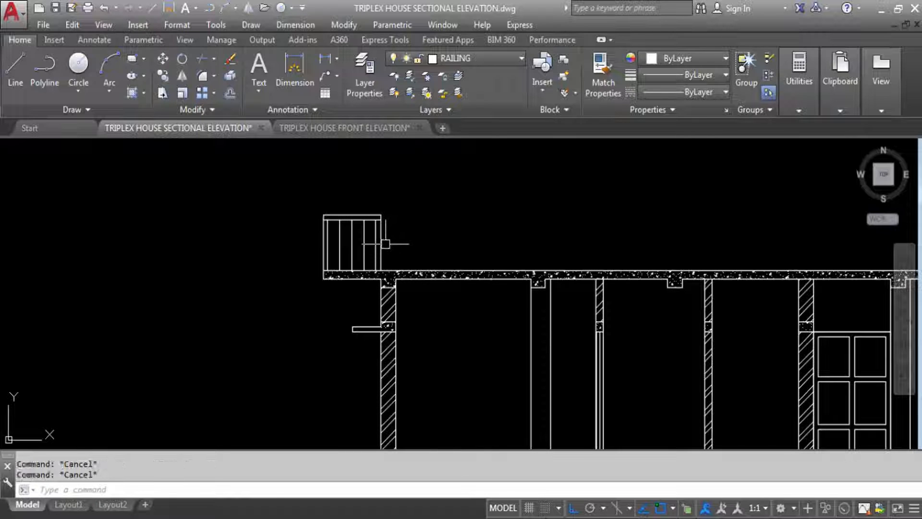
Move all of the balcony railing's lines above the slab's outer end to the parapet wall layer.
{"action": "left_click", "coordinate": [387, 243]}
{"action": "left_click", "coordinate": [247, 152]}
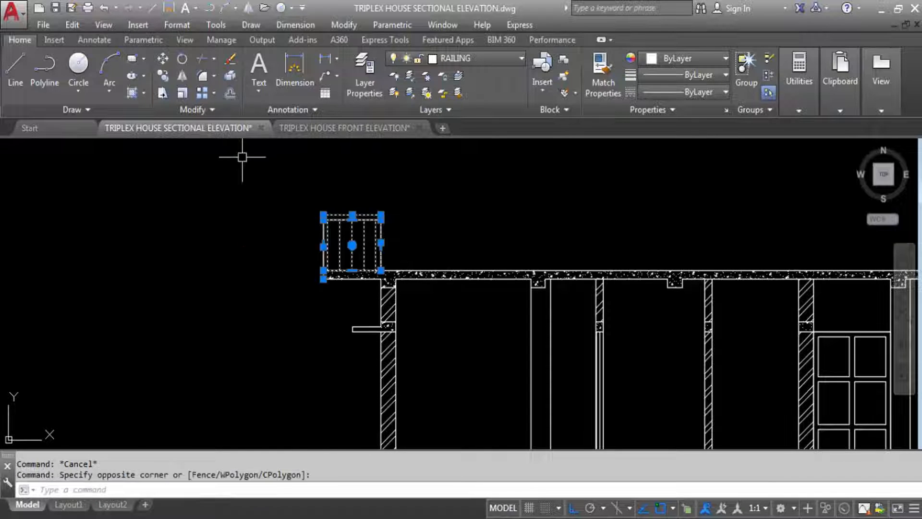
{"action": "left_click", "coordinate": [477, 59]}
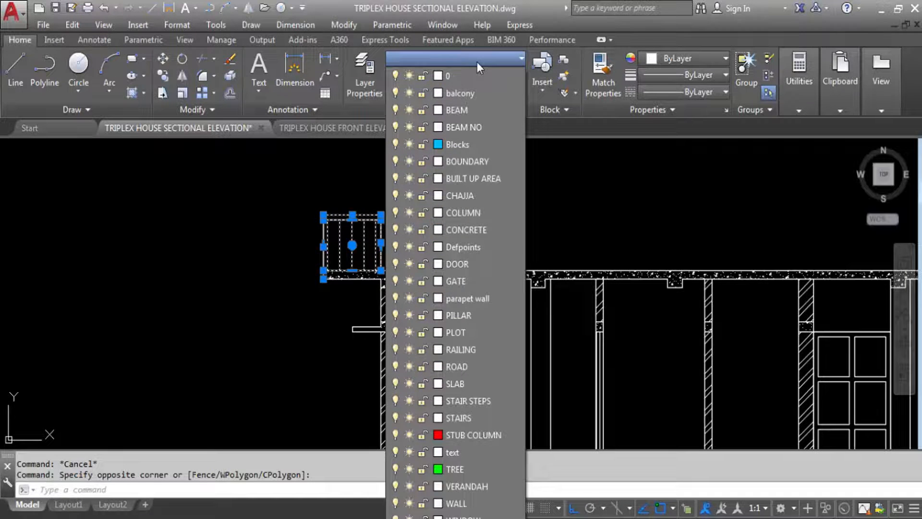
{"action": "left_click", "coordinate": [485, 301]}
{"action": "left_click", "coordinate": [377, 250]}
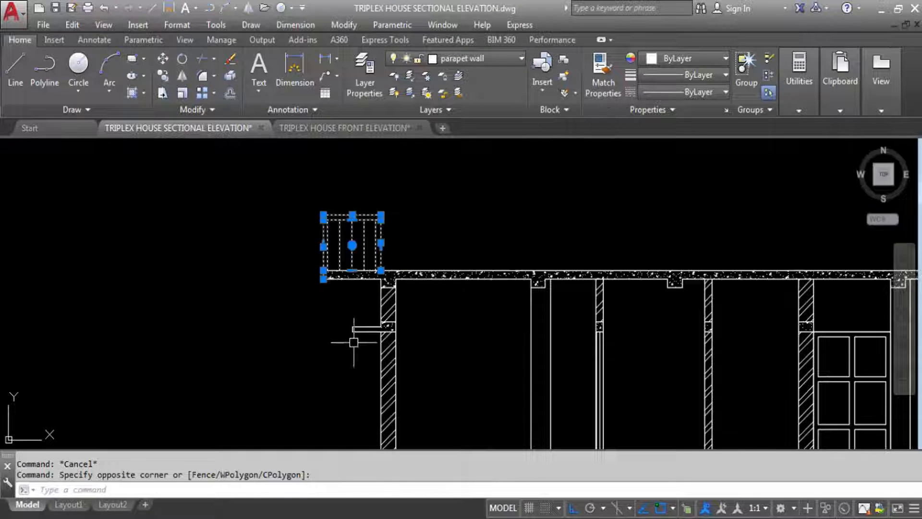
{"action": "key", "text": "Escape"}
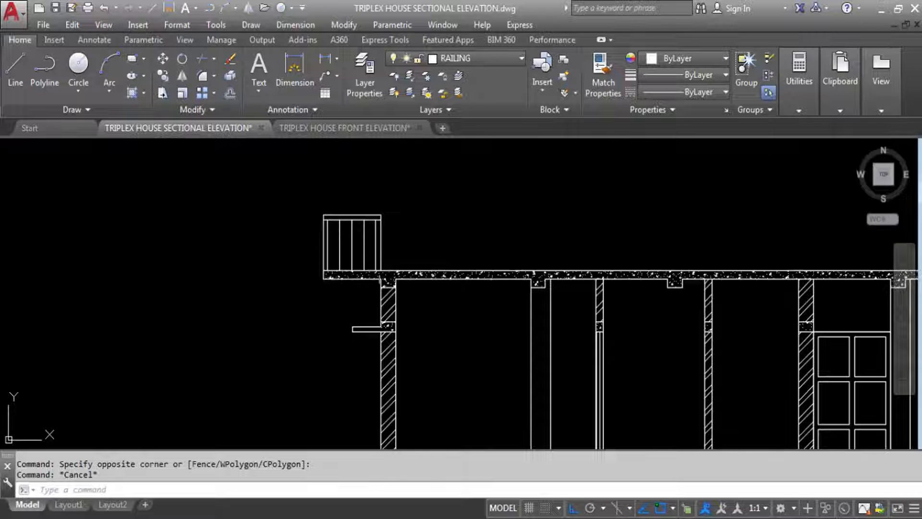
Save the sectional elevation drawing with the balcony railing's changed layer.
{"action": "scroll", "coordinate": [368, 198], "scroll_direction": "down", "scroll_amount": 5}
{"action": "scroll", "coordinate": [367, 317], "scroll_direction": "up", "scroll_amount": 8}
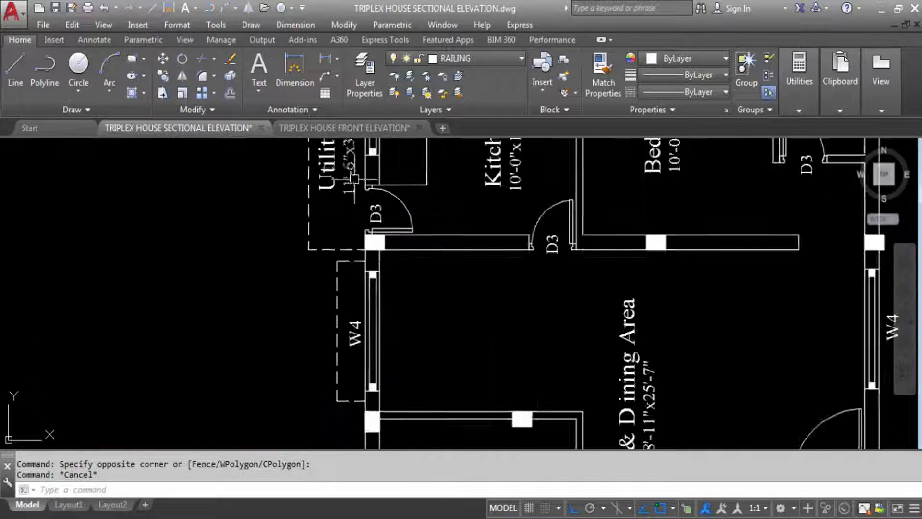
{"action": "scroll", "coordinate": [368, 317], "scroll_direction": "down", "scroll_amount": 8}
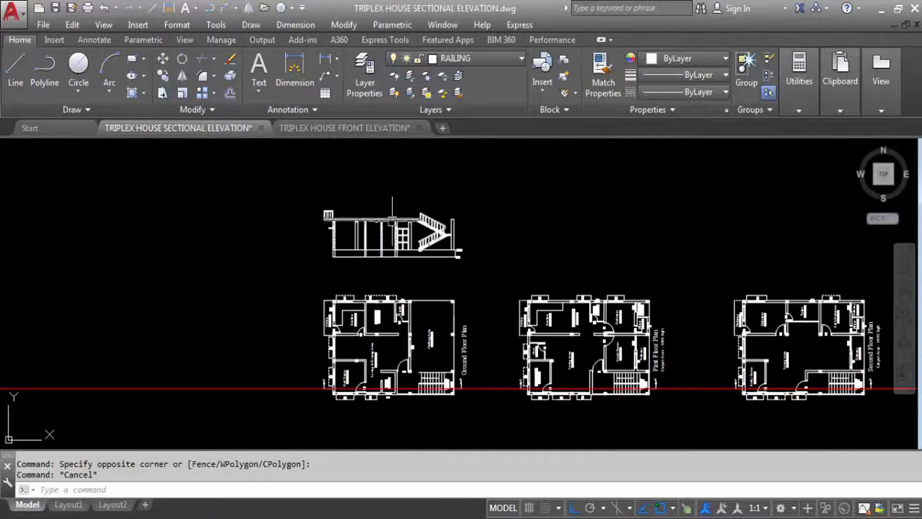
{"action": "key", "text": "ctrl+s"}
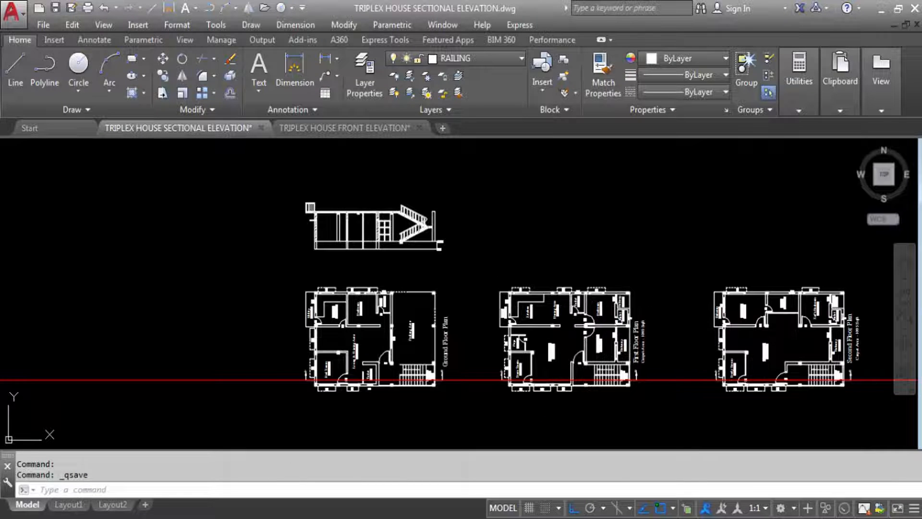
Draw a vertical construction line through the outer corner of the first floor plan's corner column beside the store room.
{"action": "scroll", "coordinate": [355, 382], "scroll_direction": "down", "scroll_amount": 2}
{"action": "scroll", "coordinate": [479, 389], "scroll_direction": "up", "scroll_amount": 4}
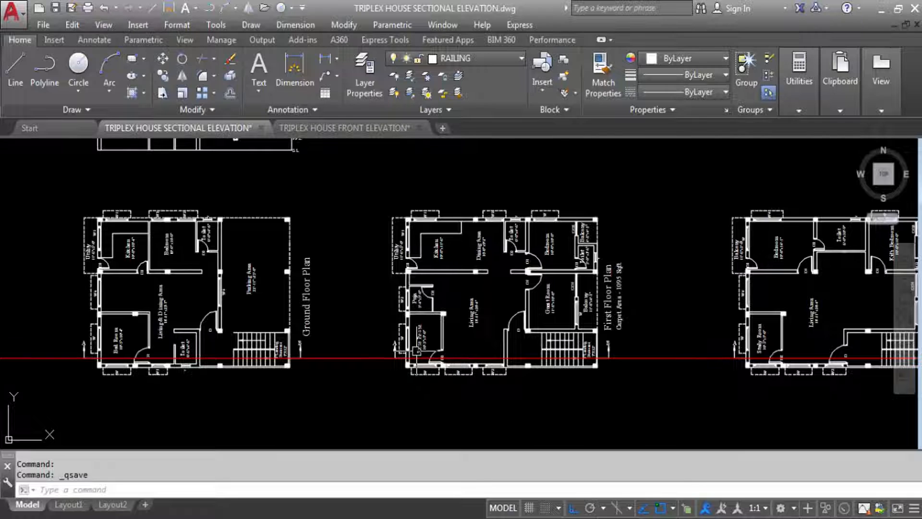
{"action": "type", "text": "xl"}
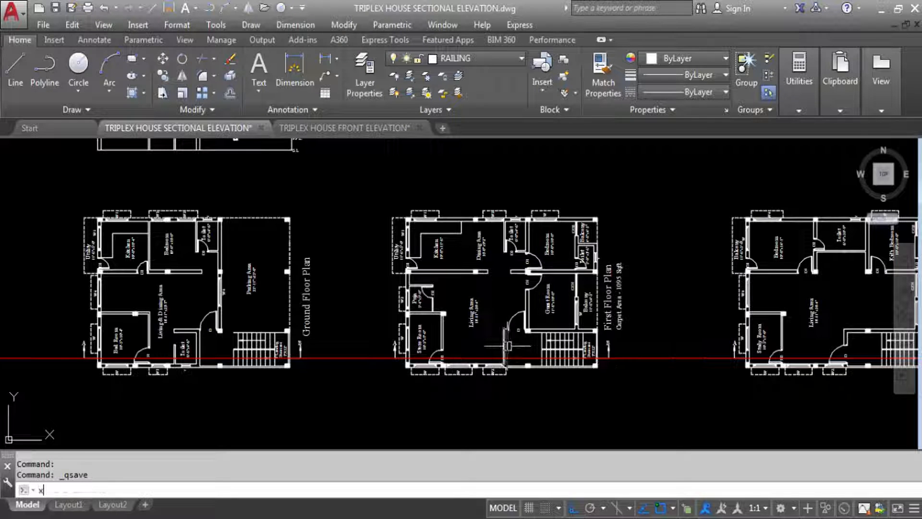
{"action": "key", "text": "Return"}
{"action": "type", "text": "v"}
{"action": "key", "text": "Return"}
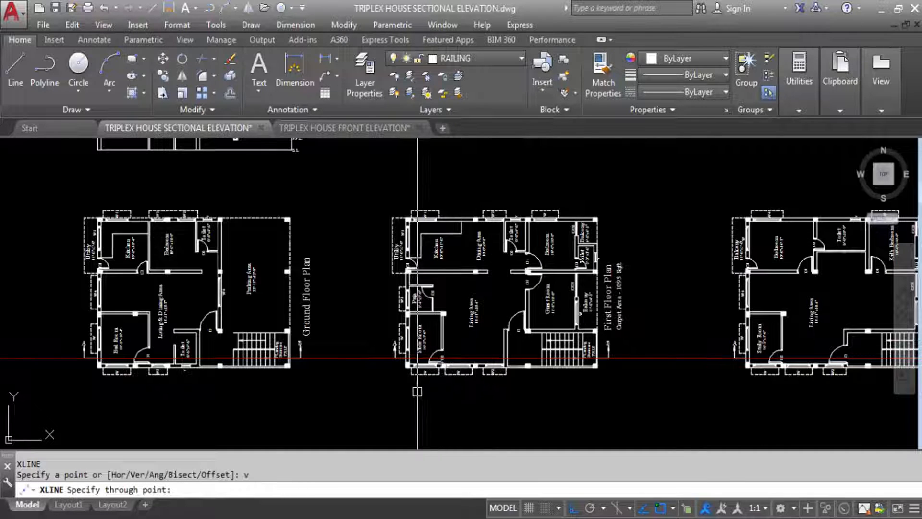
{"action": "scroll", "coordinate": [411, 360], "scroll_direction": "up", "scroll_amount": 8}
{"action": "left_click", "coordinate": [376, 332]}
{"action": "scroll", "coordinate": [437, 374], "scroll_direction": "down", "scroll_amount": 8}
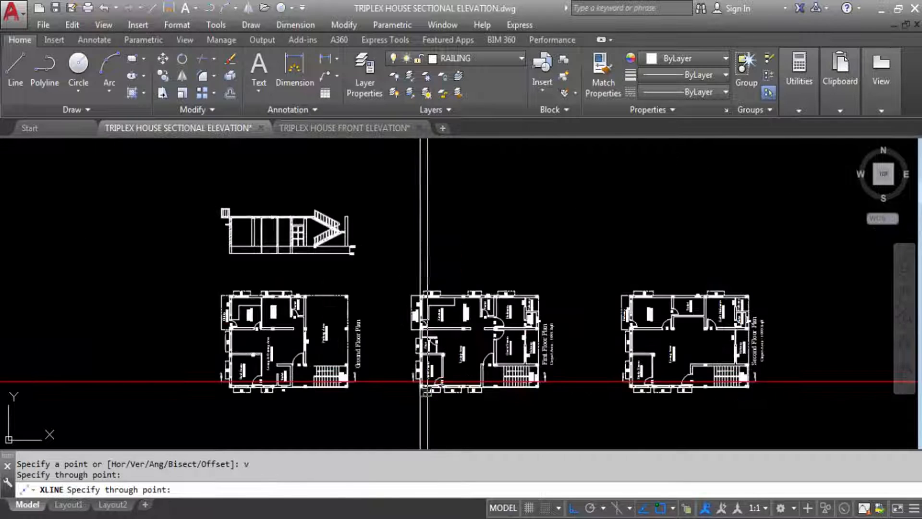
{"action": "key", "text": "Return"}
Draw a horizontal construction line through the sectional elevation's F.F.L. corner so it crosses the vertical one.
{"action": "key", "text": "Return"}
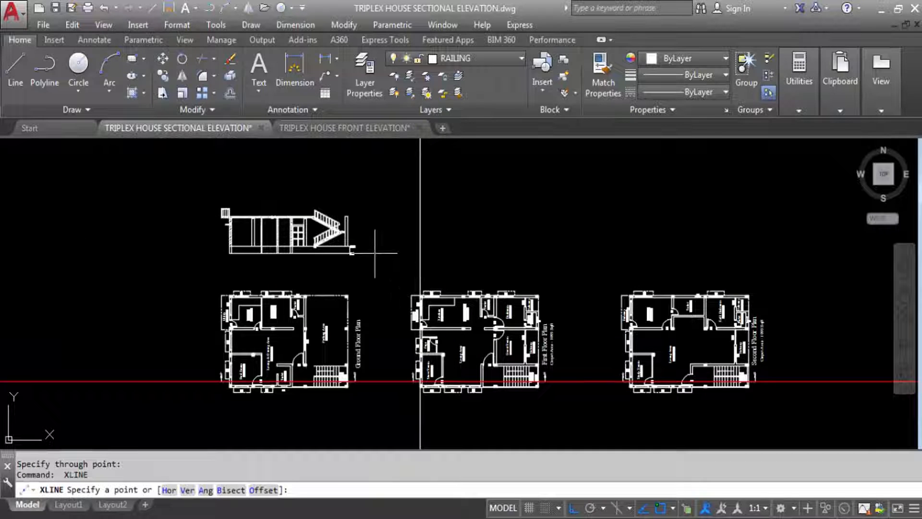
{"action": "type", "text": "h"}
{"action": "key", "text": "Return"}
{"action": "scroll", "coordinate": [355, 250], "scroll_direction": "up", "scroll_amount": 8}
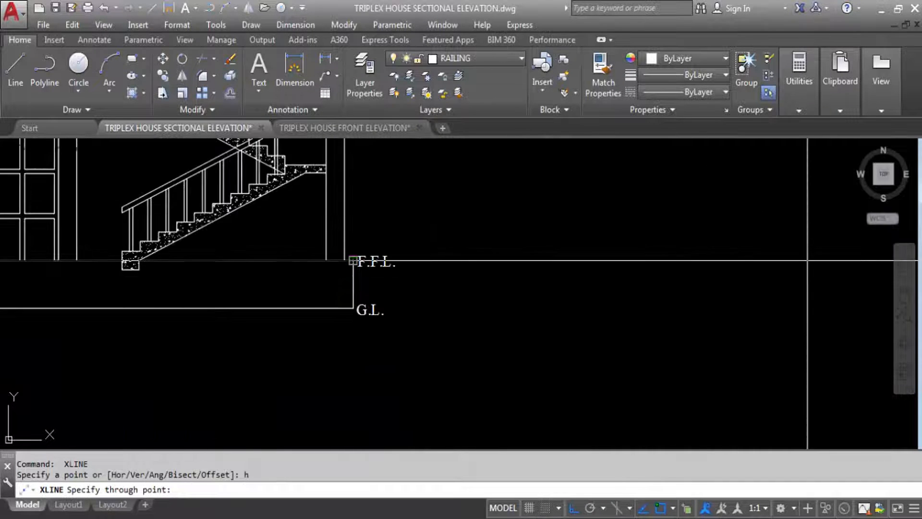
{"action": "left_click", "coordinate": [354, 261]}
{"action": "scroll", "coordinate": [354, 260], "scroll_direction": "down", "scroll_amount": 6}
{"action": "key", "text": "Escape"}
{"action": "scroll", "coordinate": [420, 324], "scroll_direction": "up", "scroll_amount": 3}
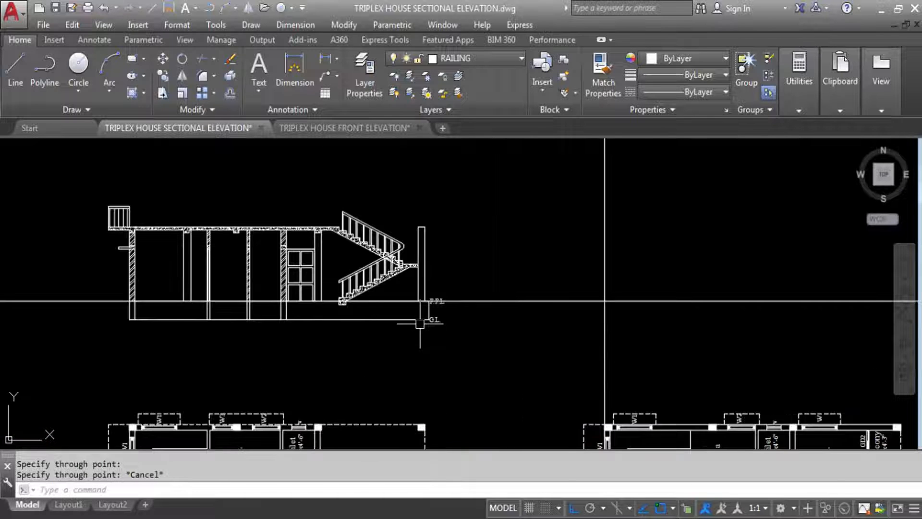
Copy the whole sectional elevation from its outer wall's base at F.F.L. to the construction lines' intersection above the first floor plan.
{"action": "scroll", "coordinate": [360, 310], "scroll_direction": "down", "scroll_amount": 3}
{"action": "left_click", "coordinate": [238, 237]}
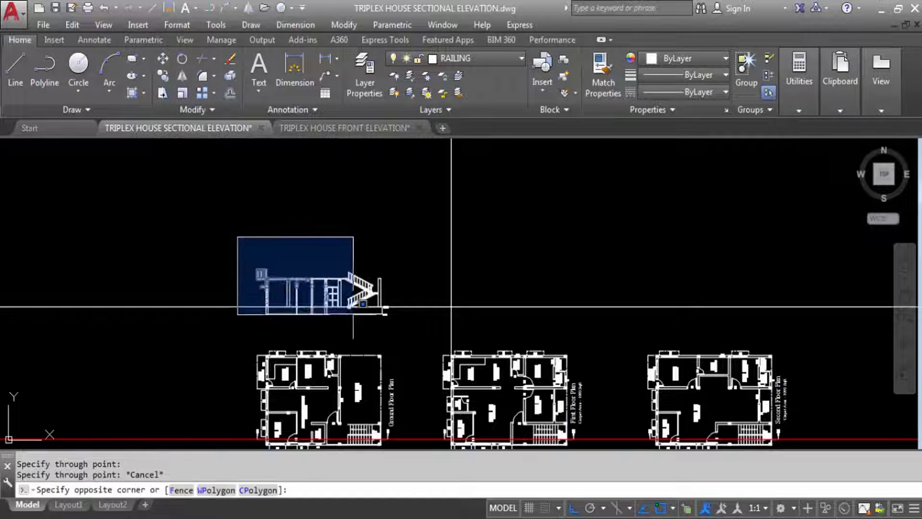
{"action": "left_click", "coordinate": [420, 323]}
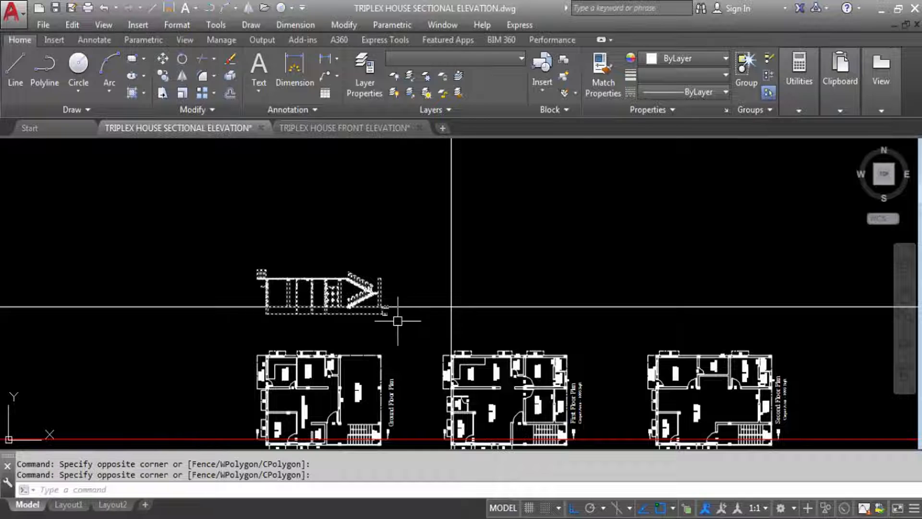
{"action": "type", "text": "co"}
{"action": "key", "text": "Return"}
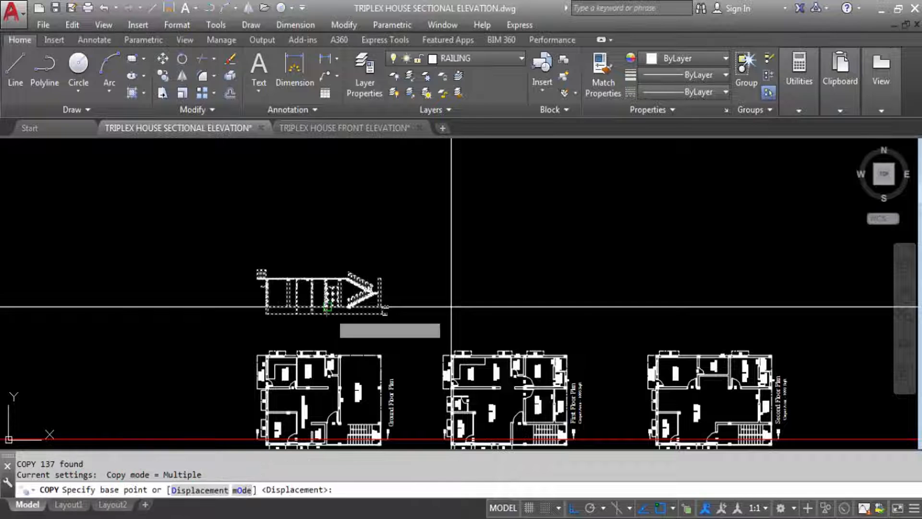
{"action": "scroll", "coordinate": [259, 313], "scroll_direction": "up", "scroll_amount": 5}
{"action": "left_click", "coordinate": [244, 333]}
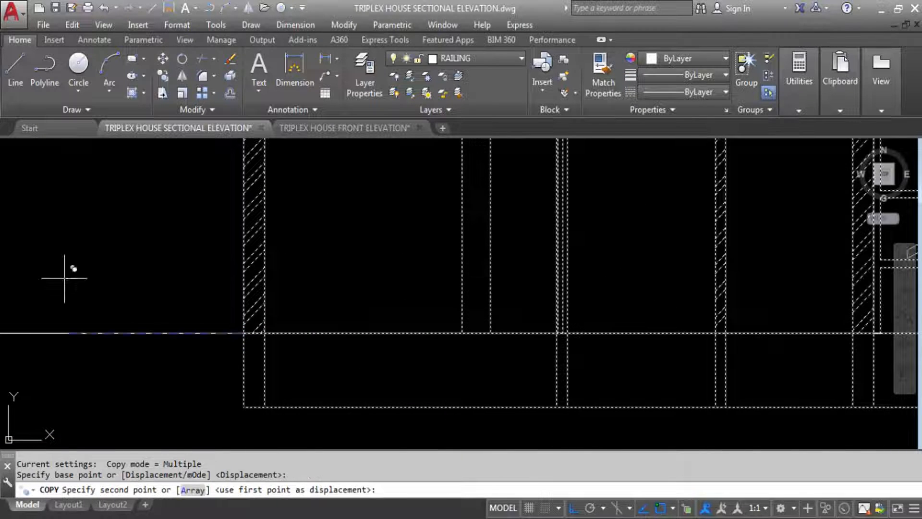
{"action": "scroll", "coordinate": [144, 289], "scroll_direction": "down", "scroll_amount": 5}
{"action": "scroll", "coordinate": [301, 325], "scroll_direction": "up", "scroll_amount": 4}
{"action": "scroll", "coordinate": [301, 325], "scroll_direction": "down", "scroll_amount": 2}
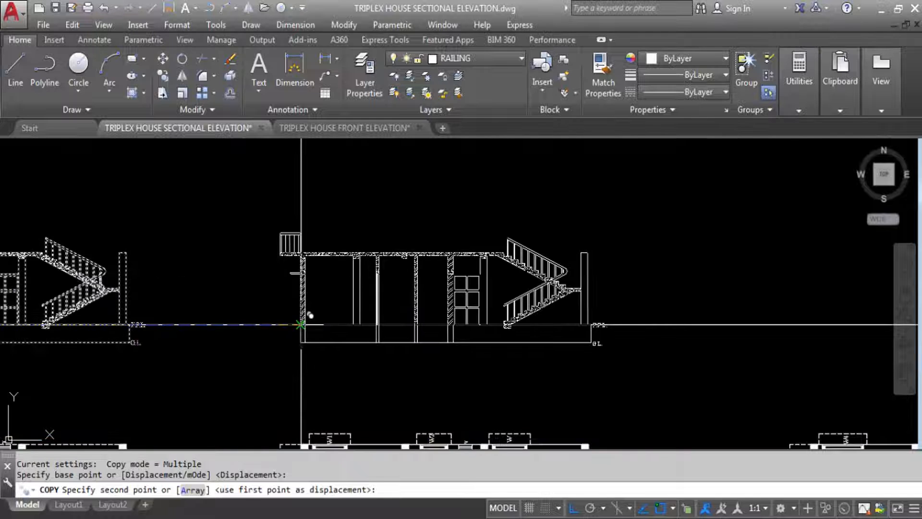
{"action": "left_click", "coordinate": [303, 313]}
{"action": "scroll", "coordinate": [304, 313], "scroll_direction": "down", "scroll_amount": 3}
{"action": "key", "text": "Escape"}
{"action": "scroll", "coordinate": [285, 340], "scroll_direction": "up", "scroll_amount": 8}
{"action": "scroll", "coordinate": [286, 339], "scroll_direction": "down", "scroll_amount": 6}
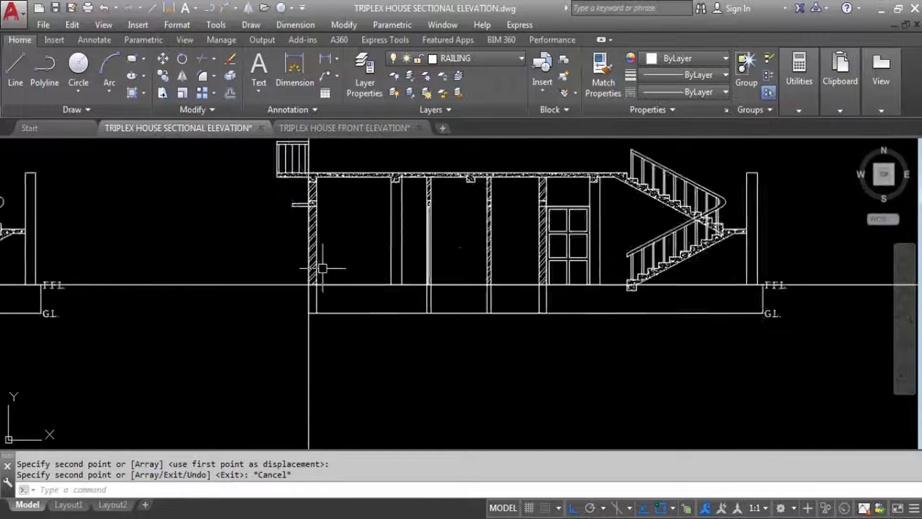
Delete the horizontal construction line at F.F.L. level.
{"action": "left_click", "coordinate": [439, 251]}
{"action": "left_click", "coordinate": [429, 269]}
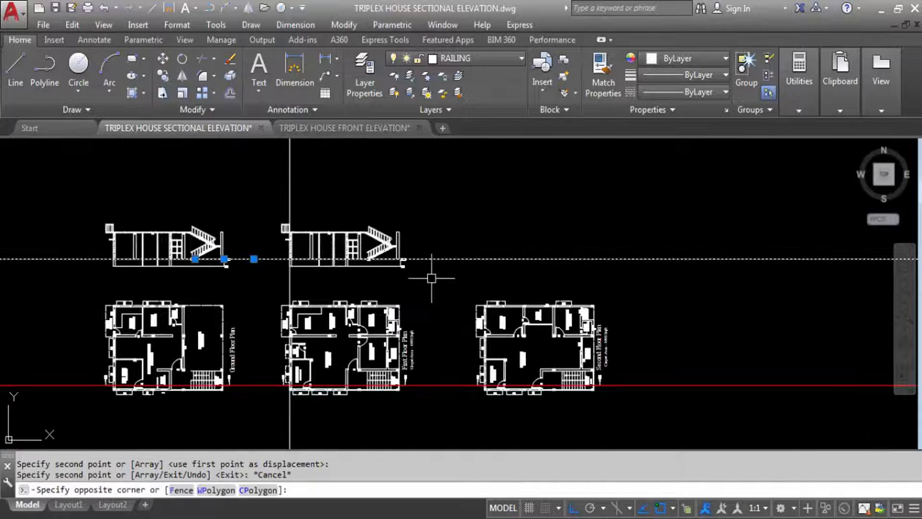
{"action": "key", "text": "Delete"}
Compare the copied sectional elevation with the first floor plan along the vertical construction line and the red section line.
{"action": "scroll", "coordinate": [235, 240], "scroll_direction": "up", "scroll_amount": 4}
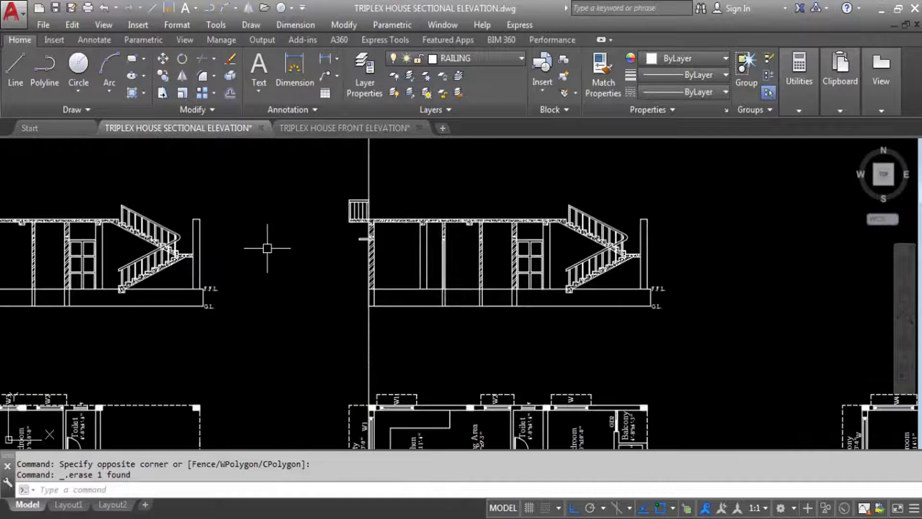
{"action": "scroll", "coordinate": [336, 240], "scroll_direction": "down", "scroll_amount": 4}
{"action": "scroll", "coordinate": [341, 388], "scroll_direction": "up", "scroll_amount": 7}
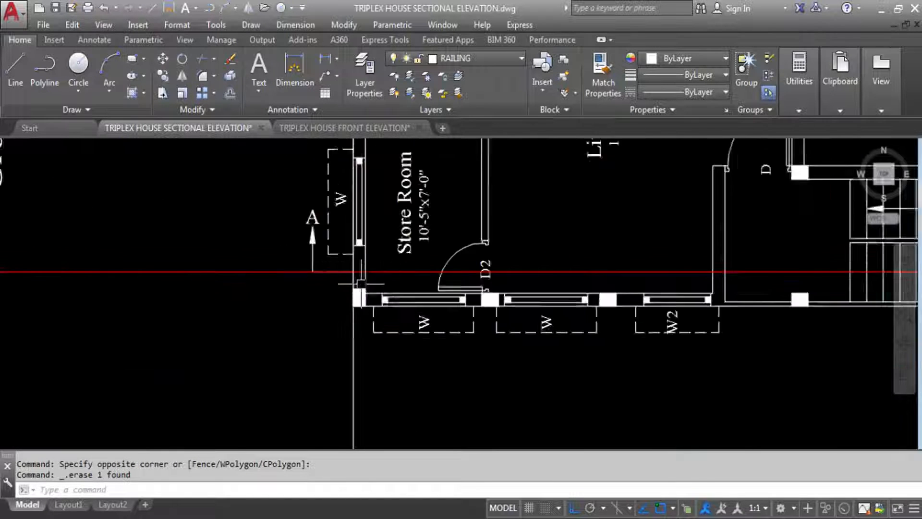
{"action": "scroll", "coordinate": [353, 388], "scroll_direction": "down", "scroll_amount": 4}
{"action": "scroll", "coordinate": [352, 388], "scroll_direction": "down", "scroll_amount": 4}
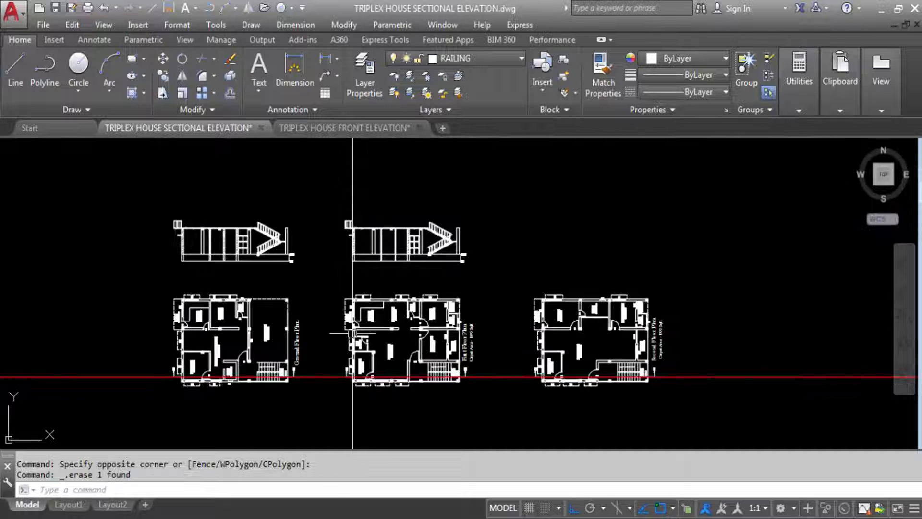
{"action": "scroll", "coordinate": [329, 231], "scroll_direction": "up", "scroll_amount": 7}
{"action": "scroll", "coordinate": [326, 229], "scroll_direction": "down", "scroll_amount": 5}
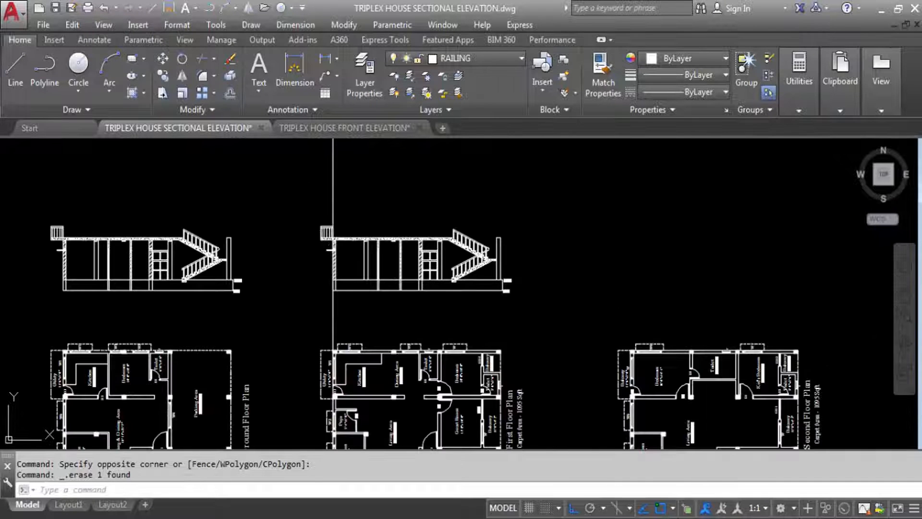
{"action": "scroll", "coordinate": [460, 254], "scroll_direction": "up", "scroll_amount": 2}
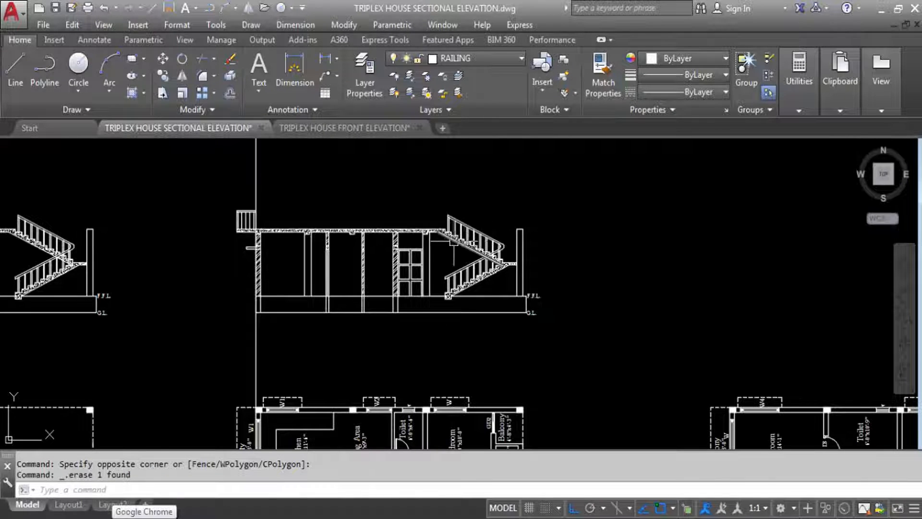
{"action": "left_click", "coordinate": [206, 189]}
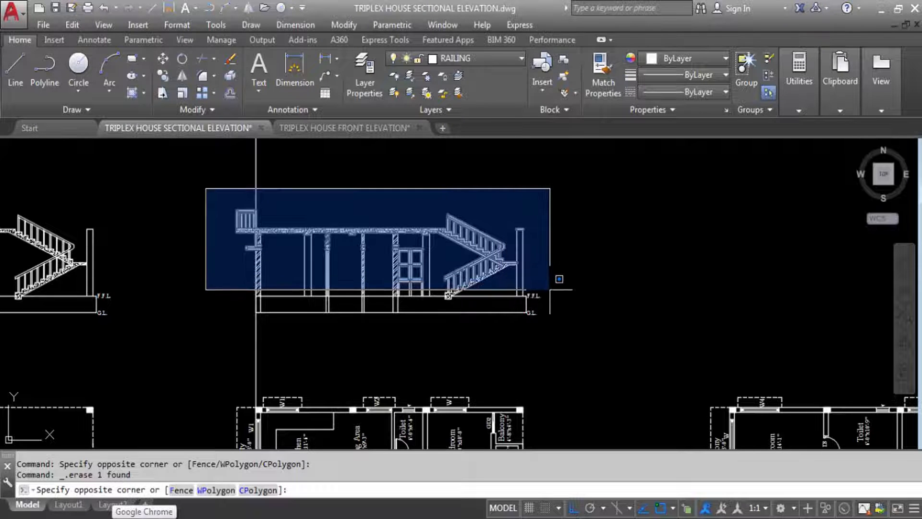
{"action": "scroll", "coordinate": [547, 290], "scroll_direction": "up", "scroll_amount": 6}
{"action": "left_click", "coordinate": [558, 321]}
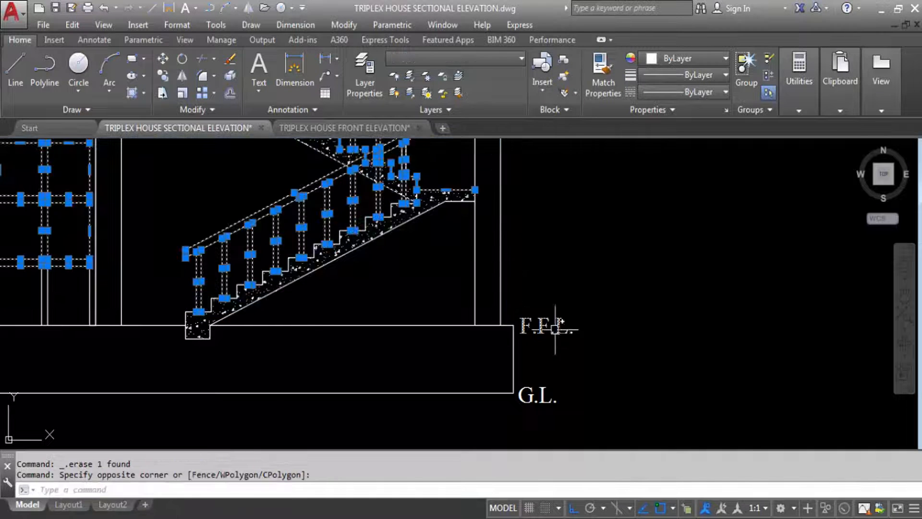
{"action": "scroll", "coordinate": [586, 288], "scroll_direction": "down", "scroll_amount": 4}
{"action": "left_click", "coordinate": [622, 322]}
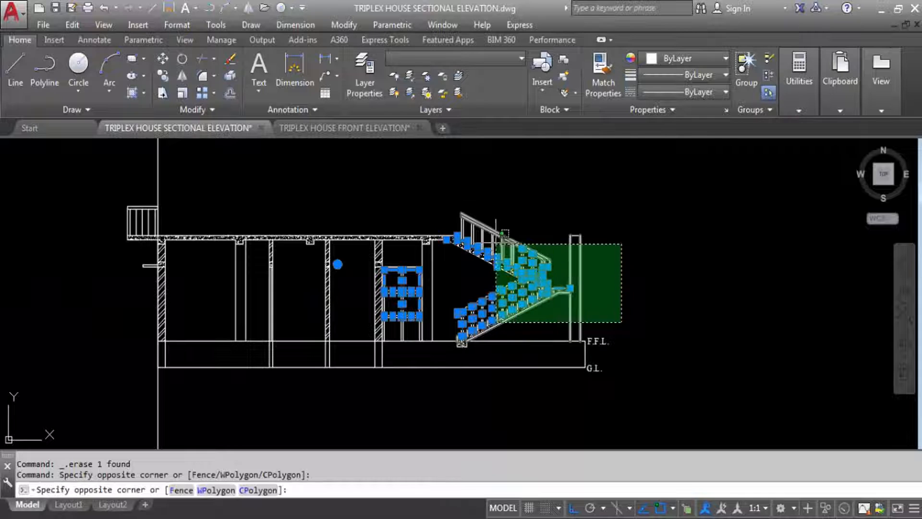
{"action": "left_click", "coordinate": [273, 193]}
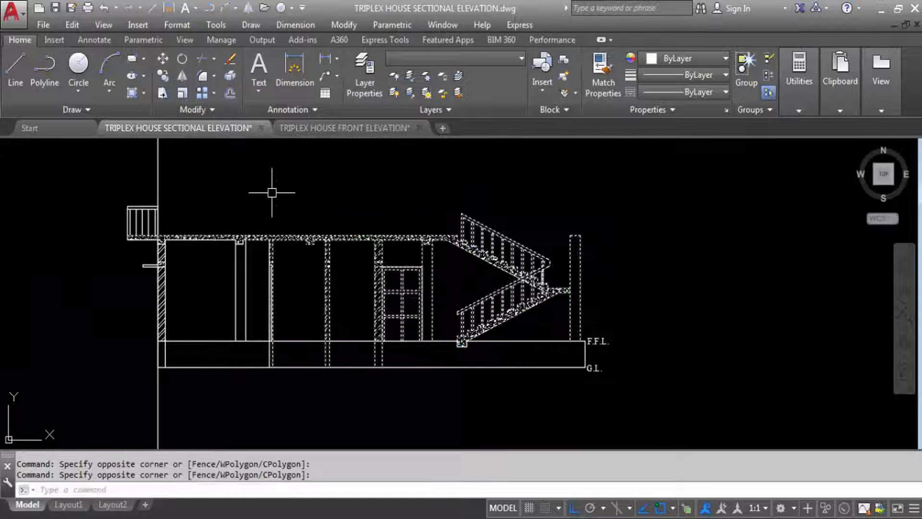
{"action": "left_click", "coordinate": [455, 302]}
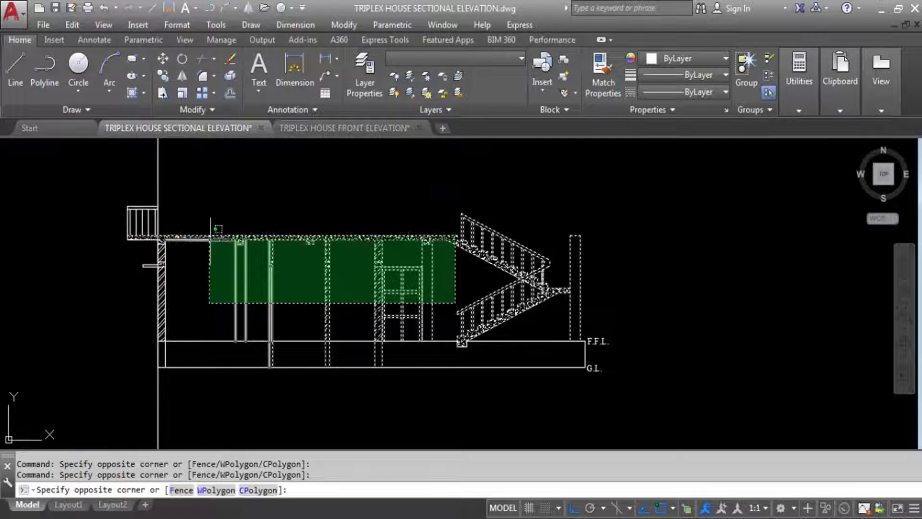
{"action": "left_click", "coordinate": [191, 203]}
{"action": "left_click", "coordinate": [95, 184]}
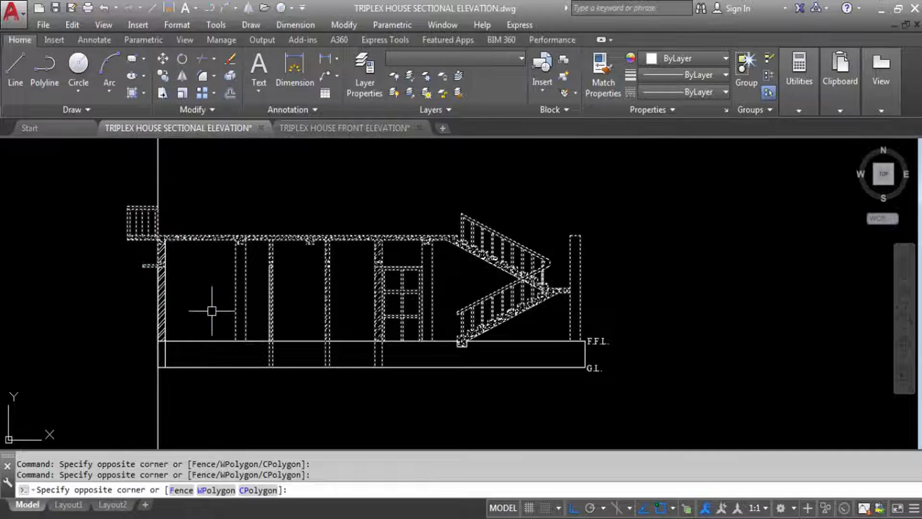
{"action": "left_click", "coordinate": [191, 315]}
{"action": "left_click", "coordinate": [106, 197]}
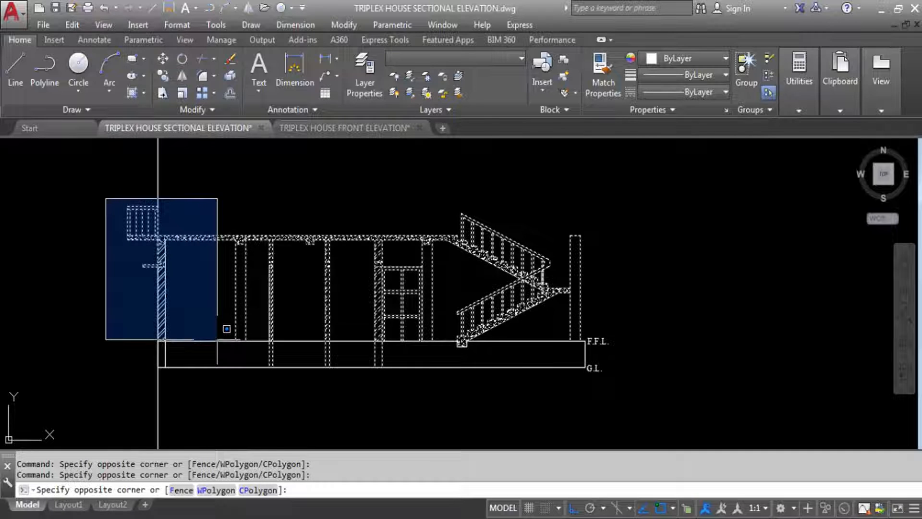
{"action": "left_click", "coordinate": [222, 345]}
Save the drawing and copy the section's walls, slab, openings and stairs from the outer wall's F.F.L. base to the slab's top at that wall.
{"action": "key", "text": "ctrl+s"}
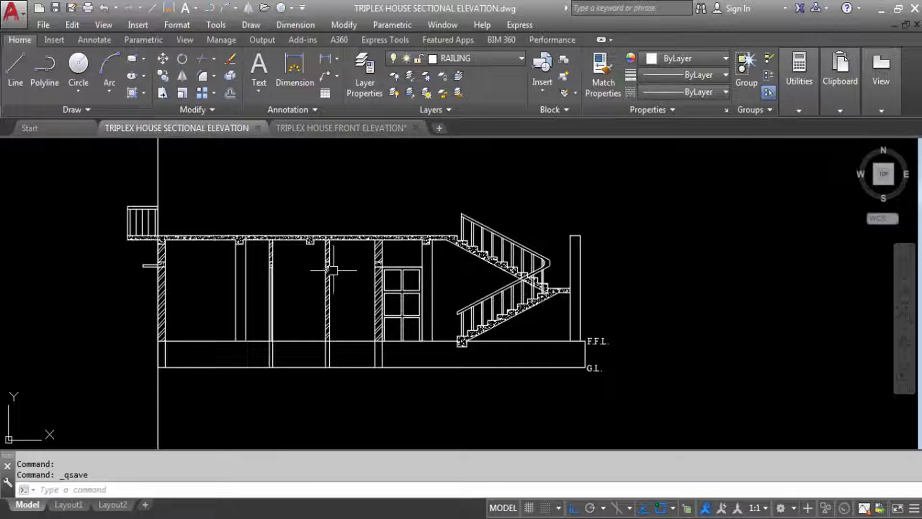
{"action": "left_click", "coordinate": [86, 174]}
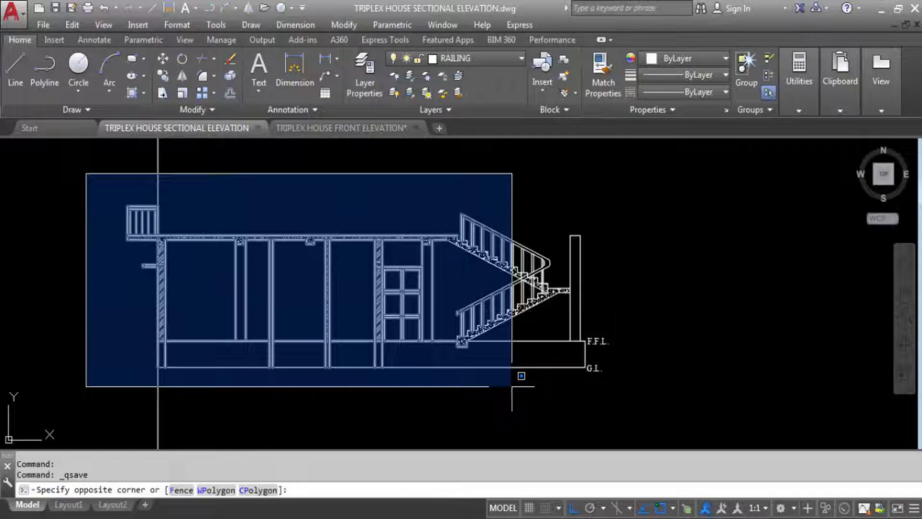
{"action": "left_click", "coordinate": [512, 386]}
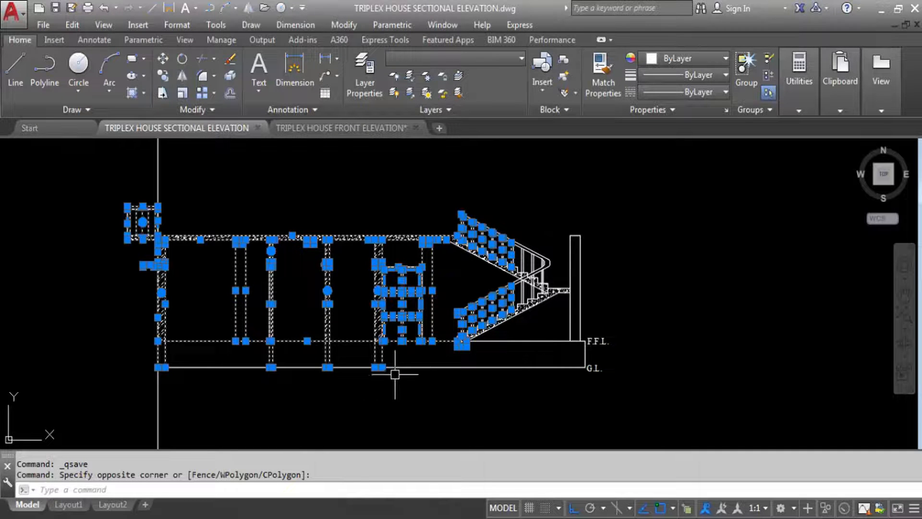
{"action": "left_click", "coordinate": [421, 182]}
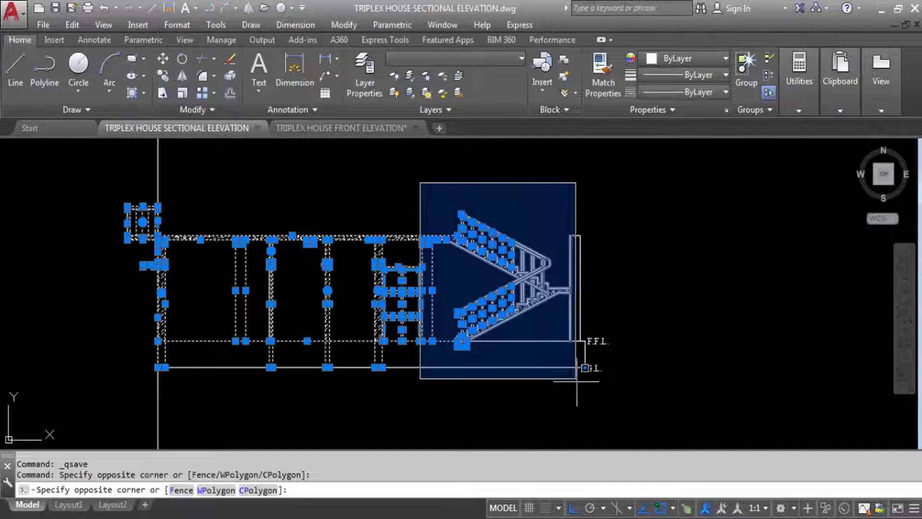
{"action": "scroll", "coordinate": [582, 355], "scroll_direction": "up", "scroll_amount": 2}
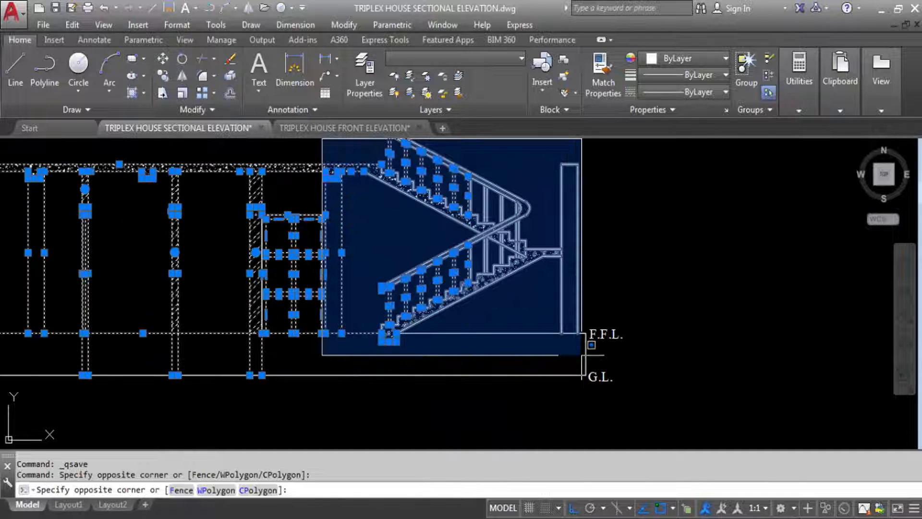
{"action": "left_click", "coordinate": [582, 356]}
{"action": "scroll", "coordinate": [580, 359], "scroll_direction": "down", "scroll_amount": 3}
{"action": "left_click", "coordinate": [597, 315]}
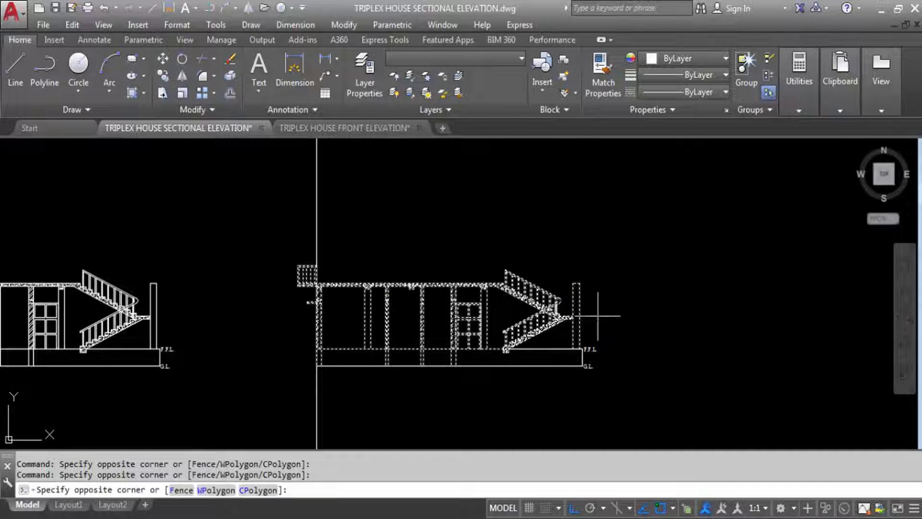
{"action": "left_click", "coordinate": [396, 247]}
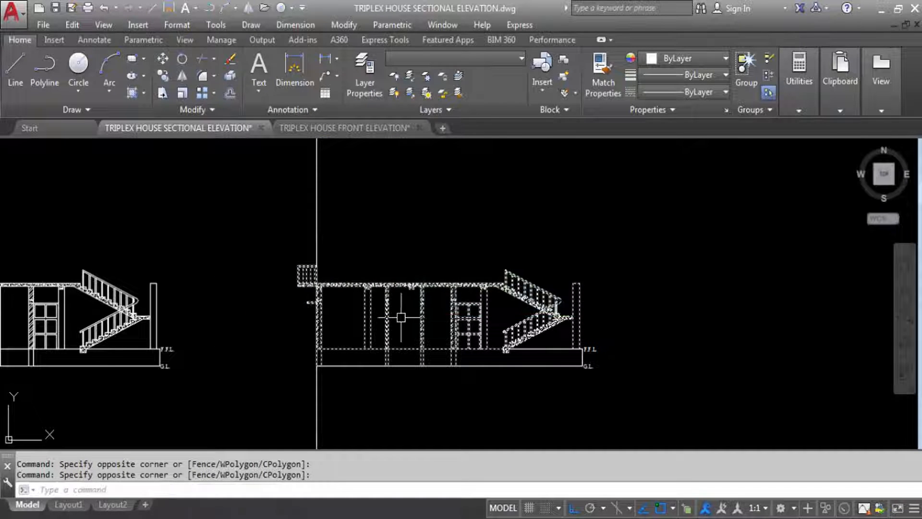
{"action": "scroll", "coordinate": [502, 357], "scroll_direction": "up", "scroll_amount": 2}
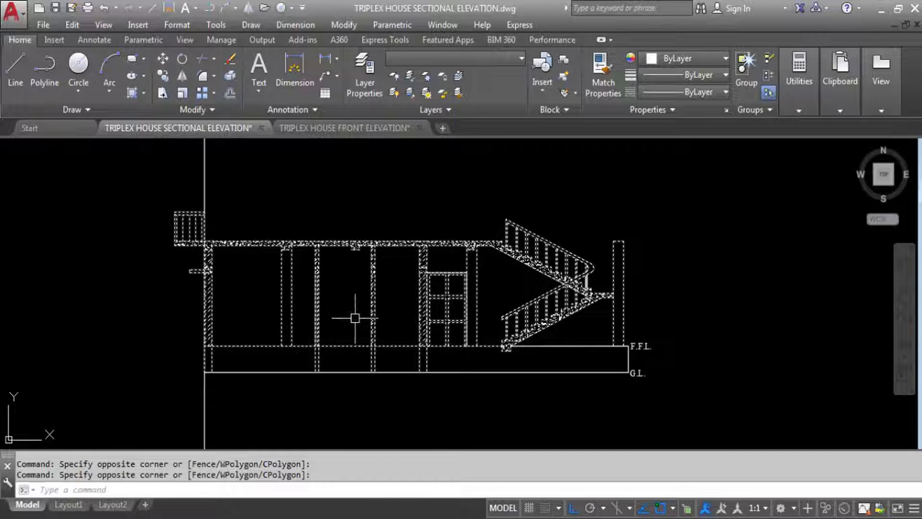
{"action": "key", "text": "Return"}
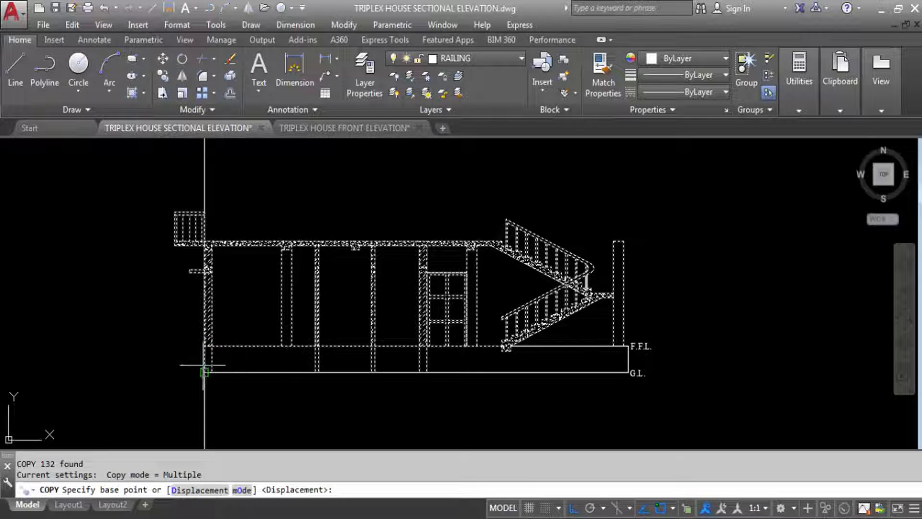
{"action": "scroll", "coordinate": [204, 372], "scroll_direction": "up", "scroll_amount": 8}
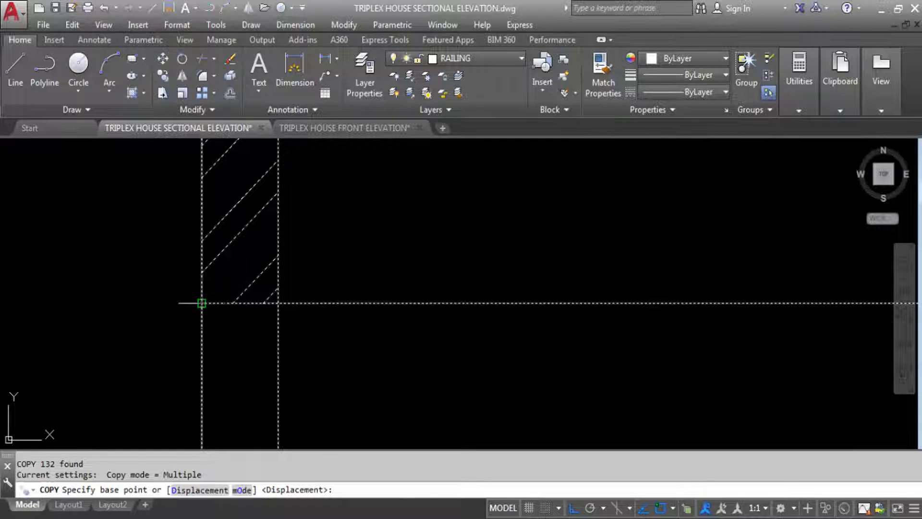
{"action": "left_click", "coordinate": [202, 304]}
{"action": "scroll", "coordinate": [258, 388], "scroll_direction": "down", "scroll_amount": 6}
{"action": "scroll", "coordinate": [261, 240], "scroll_direction": "up", "scroll_amount": 5}
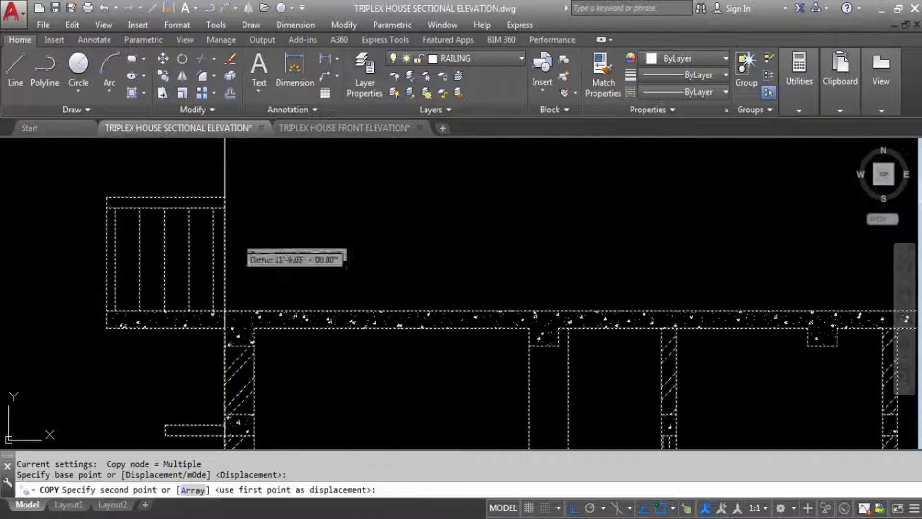
{"action": "scroll", "coordinate": [223, 303], "scroll_direction": "up", "scroll_amount": 3}
{"action": "left_click", "coordinate": [258, 311]}
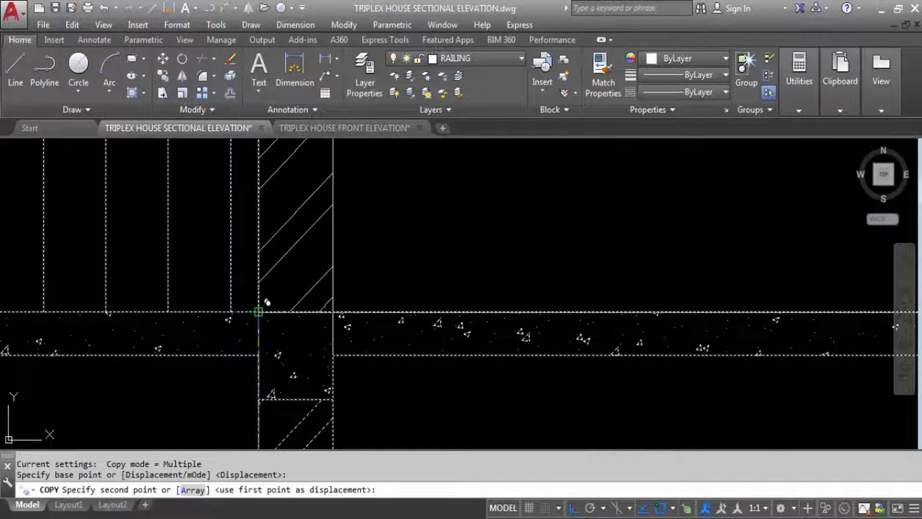
{"action": "left_click", "coordinate": [259, 311]}
{"action": "scroll", "coordinate": [331, 280], "scroll_direction": "down", "scroll_amount": 6}
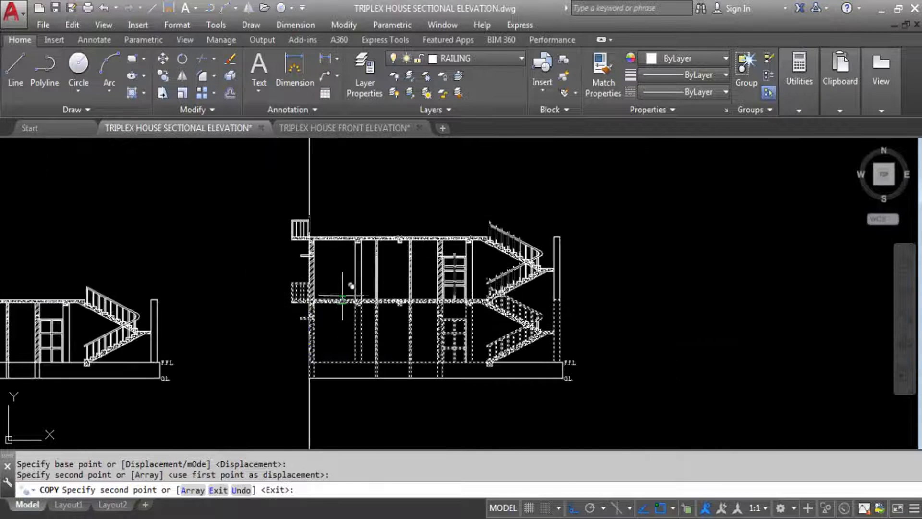
{"action": "key", "text": "Escape"}
Delete the vertical construction line running along the outer wall of the two-storey section.
{"action": "scroll", "coordinate": [319, 312], "scroll_direction": "up", "scroll_amount": 4}
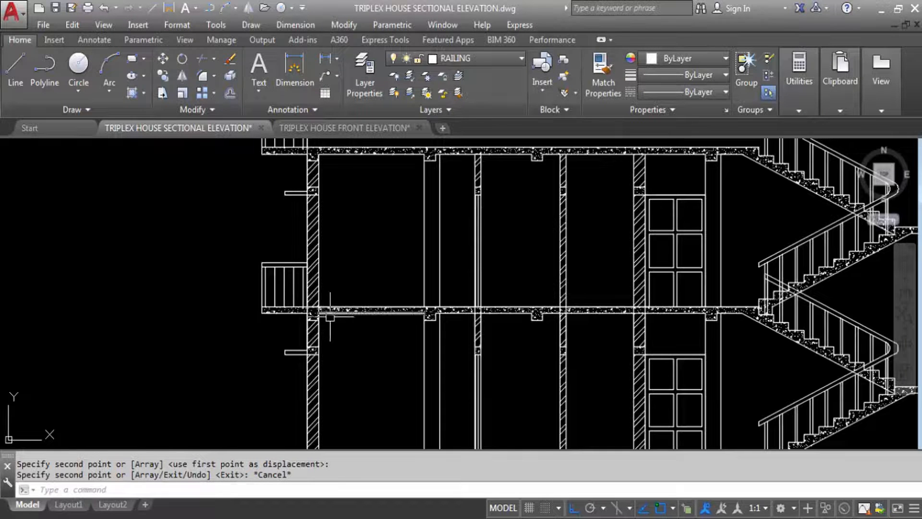
{"action": "scroll", "coordinate": [317, 287], "scroll_direction": "down", "scroll_amount": 4}
{"action": "left_click", "coordinate": [323, 197]}
{"action": "left_click", "coordinate": [273, 164]}
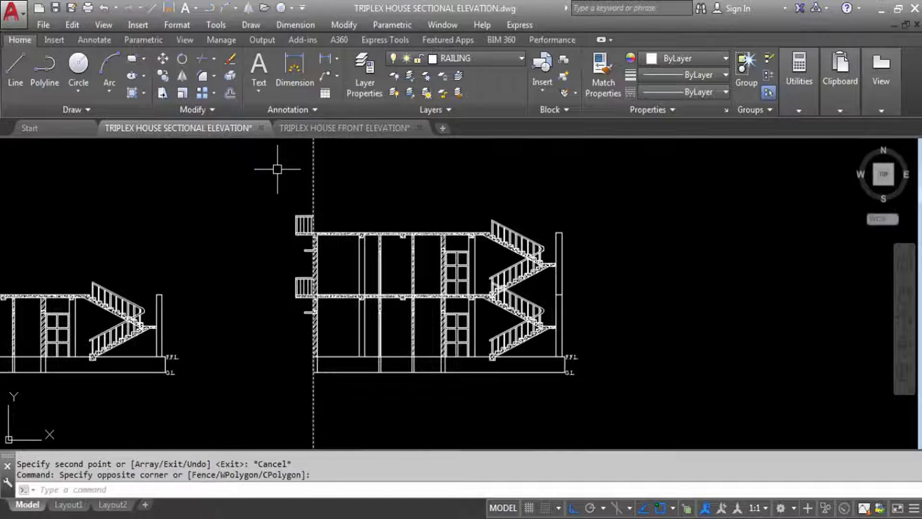
{"action": "key", "text": "Delete"}
Trim the copied outer wall and adjacent column lines below the intermediate slab, using the slab's top line as cutting edge.
{"action": "scroll", "coordinate": [327, 315], "scroll_direction": "up", "scroll_amount": 5}
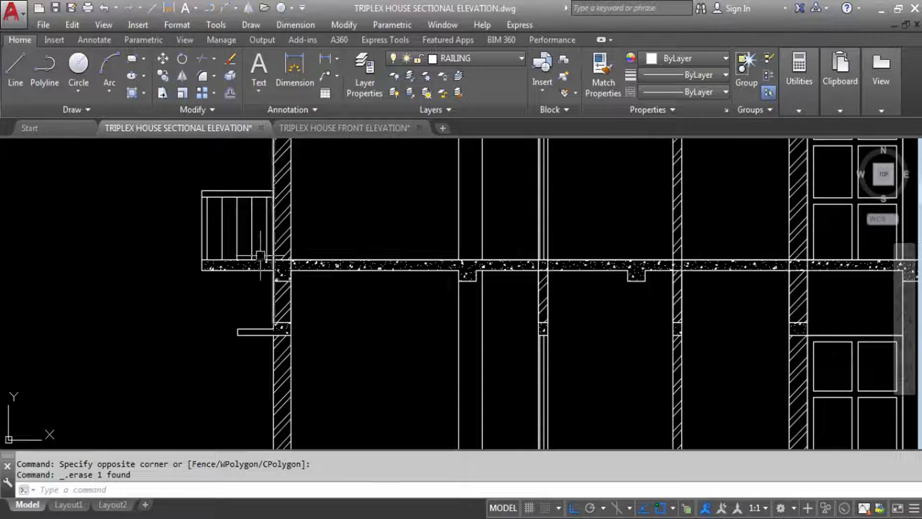
{"action": "scroll", "coordinate": [305, 283], "scroll_direction": "down", "scroll_amount": 5}
{"action": "scroll", "coordinate": [315, 321], "scroll_direction": "up", "scroll_amount": 4}
{"action": "scroll", "coordinate": [295, 300], "scroll_direction": "down", "scroll_amount": 5}
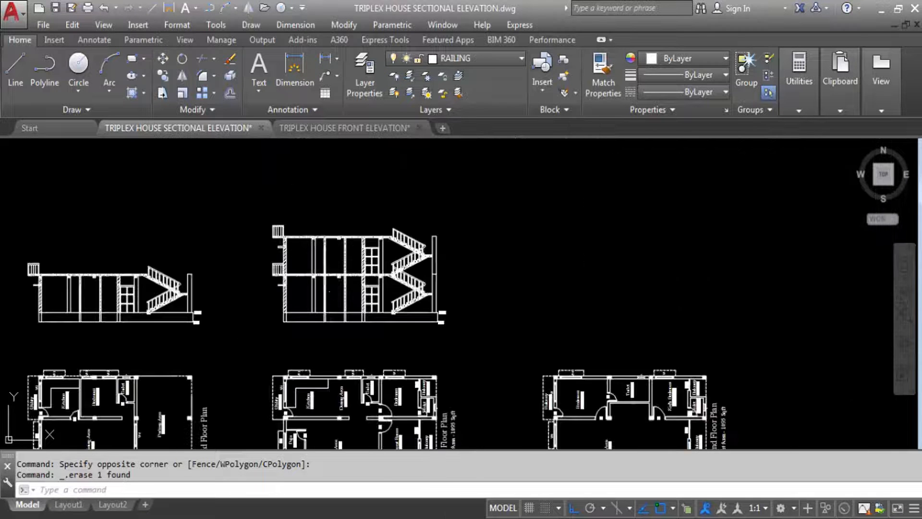
{"action": "scroll", "coordinate": [288, 313], "scroll_direction": "up", "scroll_amount": 5}
{"action": "scroll", "coordinate": [285, 275], "scroll_direction": "down", "scroll_amount": 3}
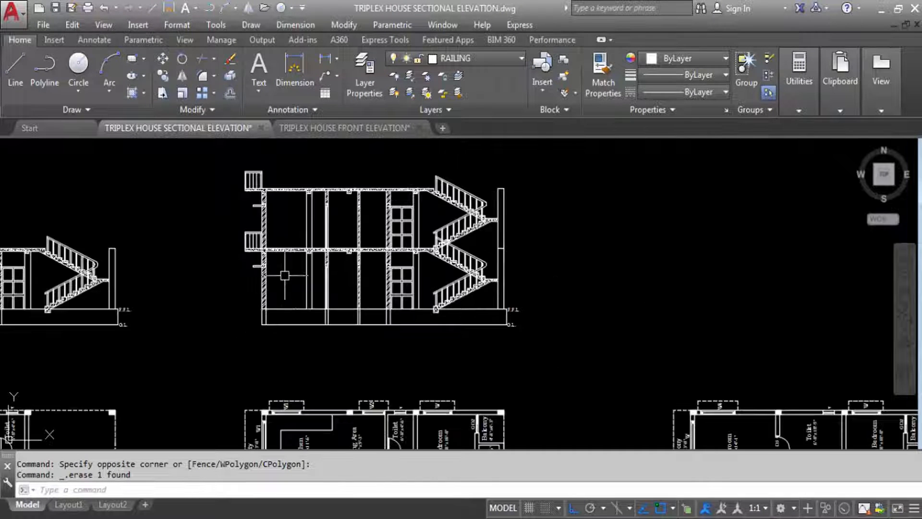
{"action": "scroll", "coordinate": [269, 259], "scroll_direction": "up", "scroll_amount": 6}
{"action": "type", "text": "r"}
{"action": "key", "text": "Return"}
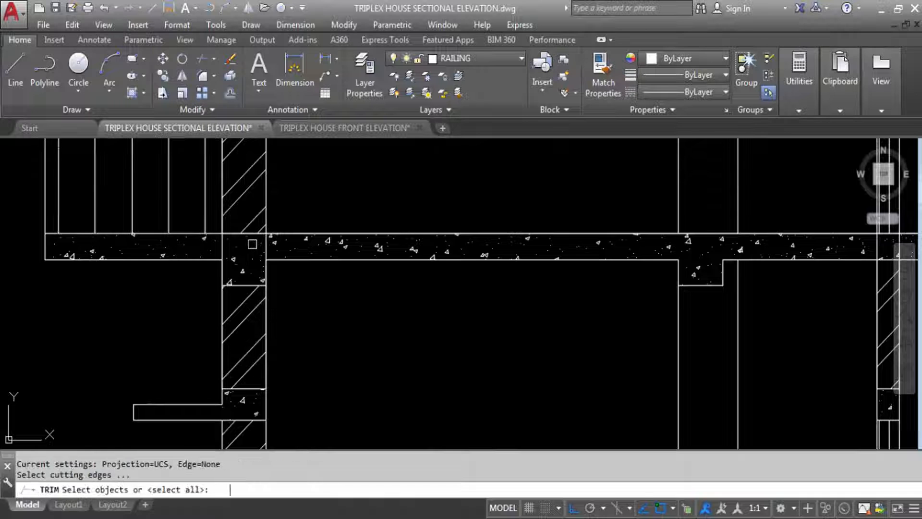
{"action": "left_click", "coordinate": [292, 234]}
{"action": "key", "text": "Return"}
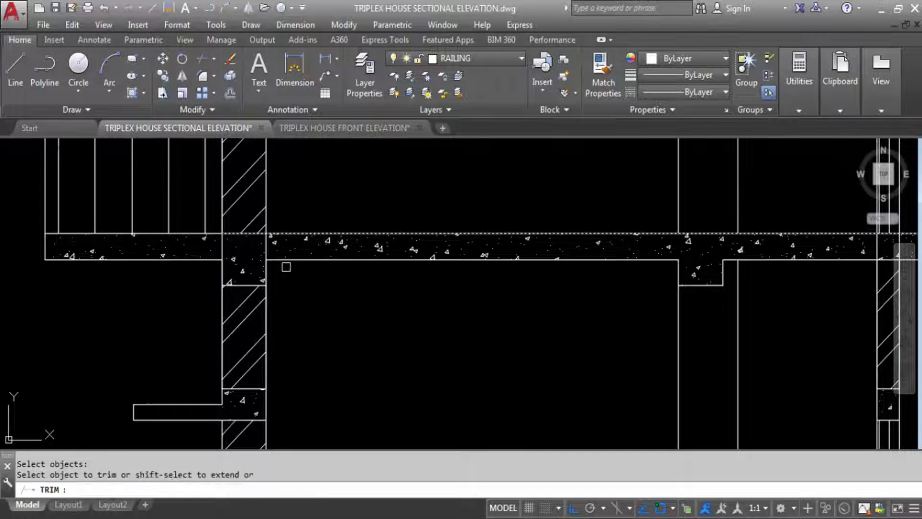
{"action": "left_click", "coordinate": [287, 261]}
{"action": "scroll", "coordinate": [206, 246], "scroll_direction": "up", "scroll_amount": 5}
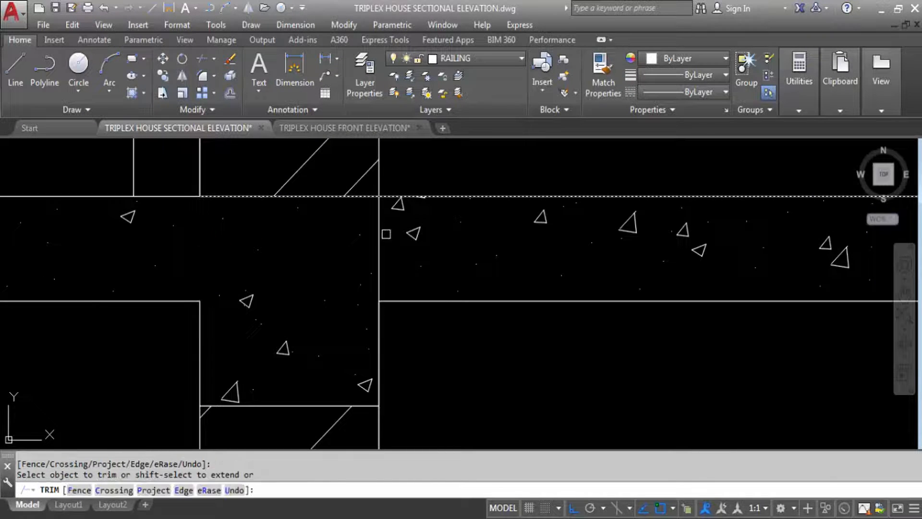
{"action": "scroll", "coordinate": [379, 233], "scroll_direction": "down", "scroll_amount": 5}
{"action": "left_click", "coordinate": [531, 295]}
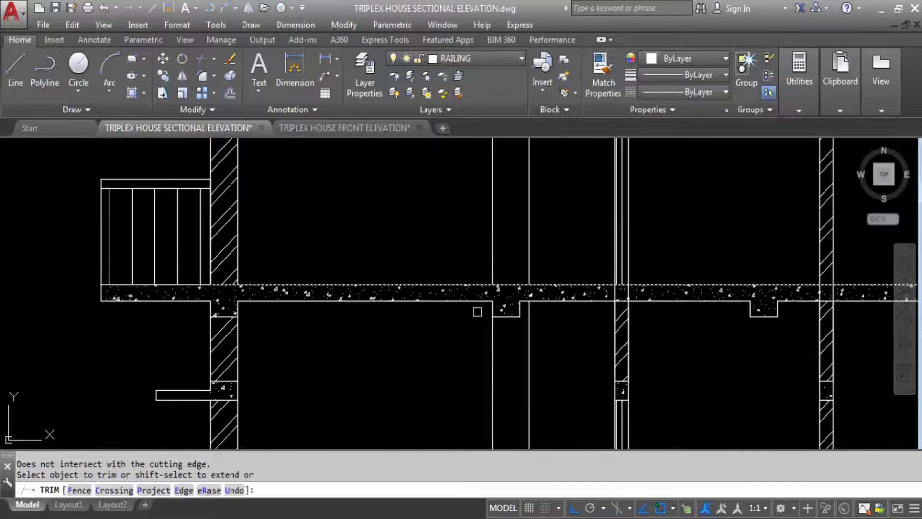
Trim the copied inner wall lines crossing the intermediate slab back to the slab's top line.
{"action": "scroll", "coordinate": [617, 305], "scroll_direction": "up", "scroll_amount": 10}
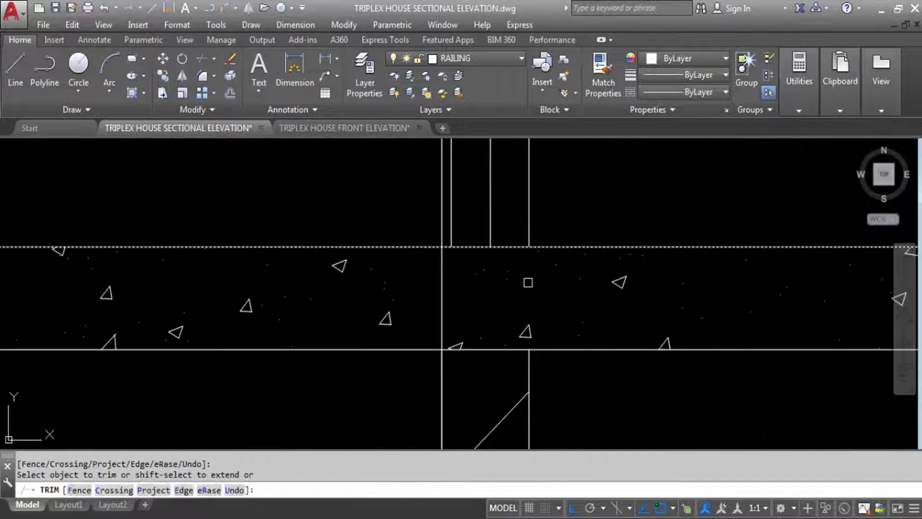
{"action": "scroll", "coordinate": [443, 265], "scroll_direction": "down", "scroll_amount": 5}
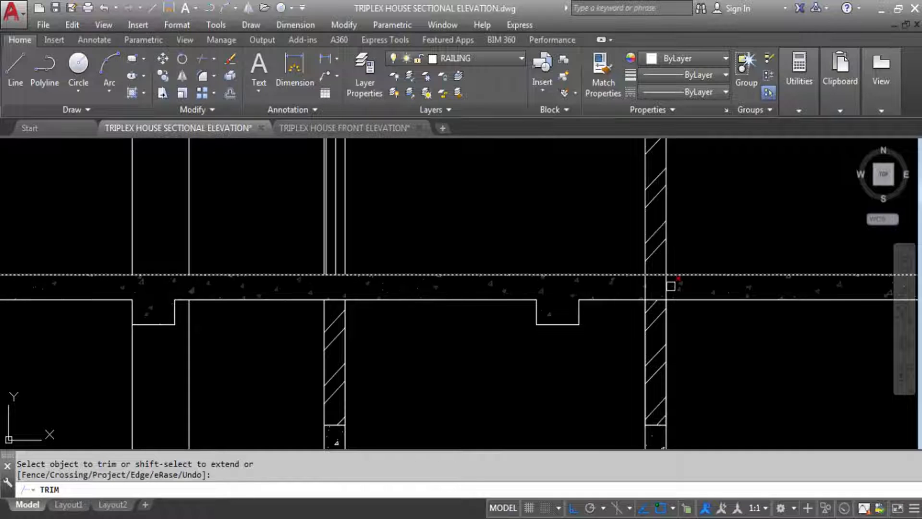
{"action": "scroll", "coordinate": [672, 284], "scroll_direction": "up", "scroll_amount": 5}
{"action": "left_click", "coordinate": [607, 270]}
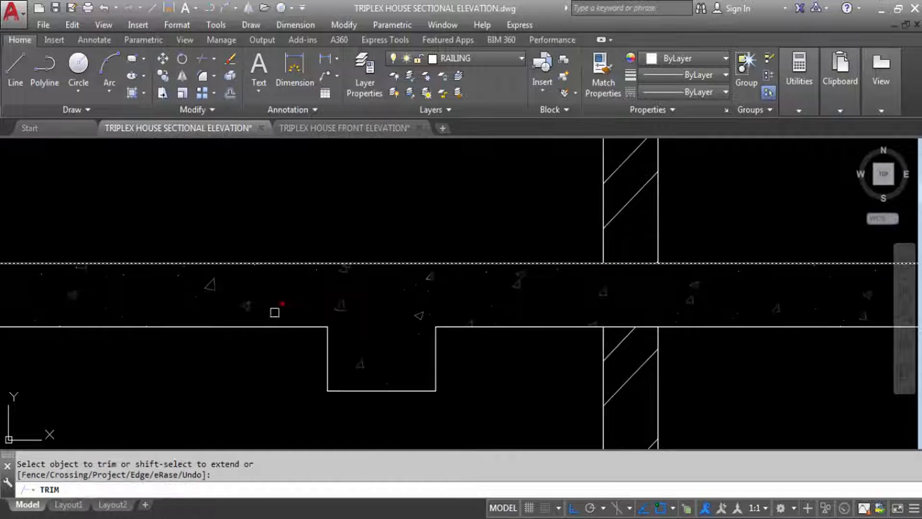
{"action": "scroll", "coordinate": [367, 322], "scroll_direction": "down", "scroll_amount": 7}
{"action": "scroll", "coordinate": [659, 314], "scroll_direction": "up", "scroll_amount": 6}
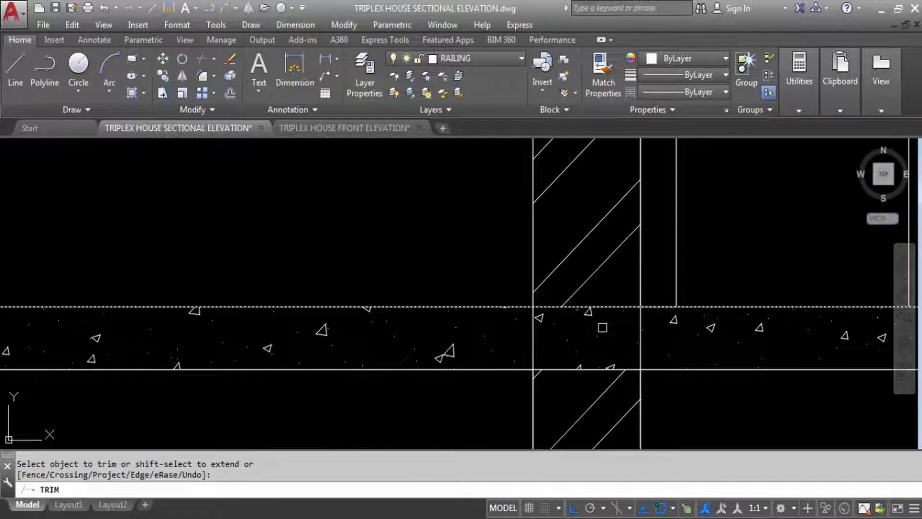
{"action": "left_click", "coordinate": [642, 318]}
{"action": "left_click", "coordinate": [534, 316]}
{"action": "scroll", "coordinate": [534, 316], "scroll_direction": "down", "scroll_amount": 6}
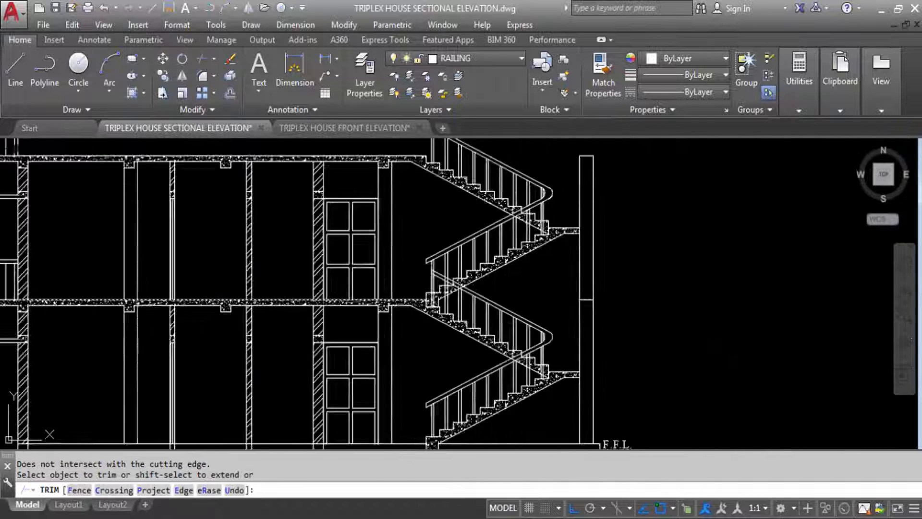
{"action": "scroll", "coordinate": [345, 327], "scroll_direction": "down", "scroll_amount": 5}
{"action": "scroll", "coordinate": [373, 316], "scroll_direction": "up", "scroll_amount": 6}
{"action": "scroll", "coordinate": [314, 313], "scroll_direction": "down", "scroll_amount": 3}
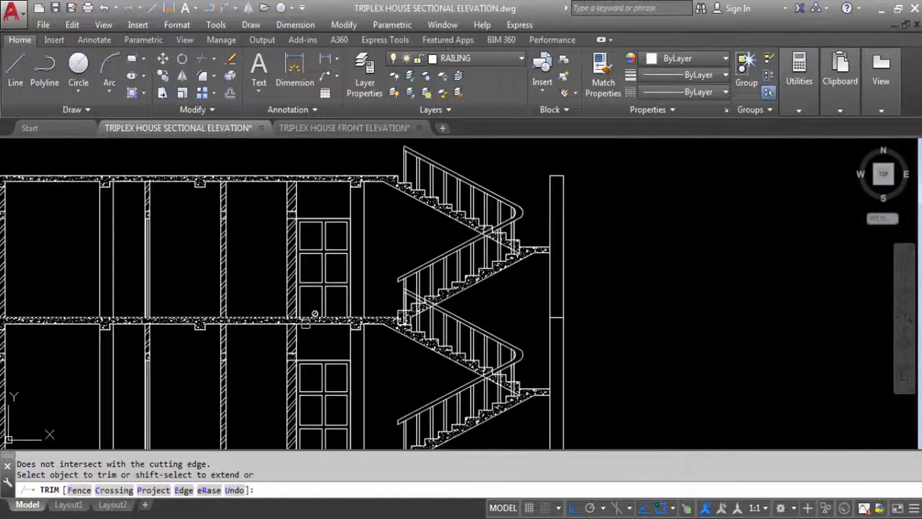
{"action": "scroll", "coordinate": [628, 306], "scroll_direction": "down", "scroll_amount": 5}
{"action": "scroll", "coordinate": [585, 308], "scroll_direction": "up", "scroll_amount": 5}
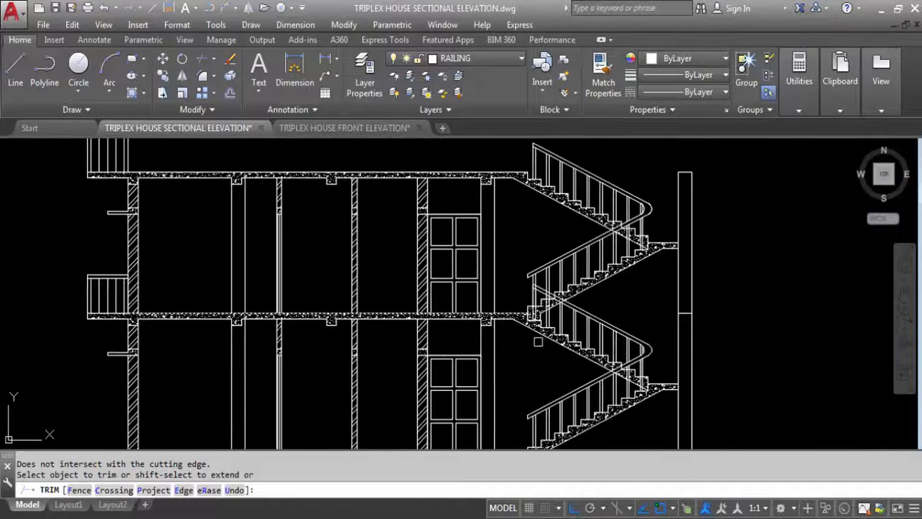
{"action": "key", "text": "Escape"}
{"action": "scroll", "coordinate": [296, 292], "scroll_direction": "down", "scroll_amount": 2}
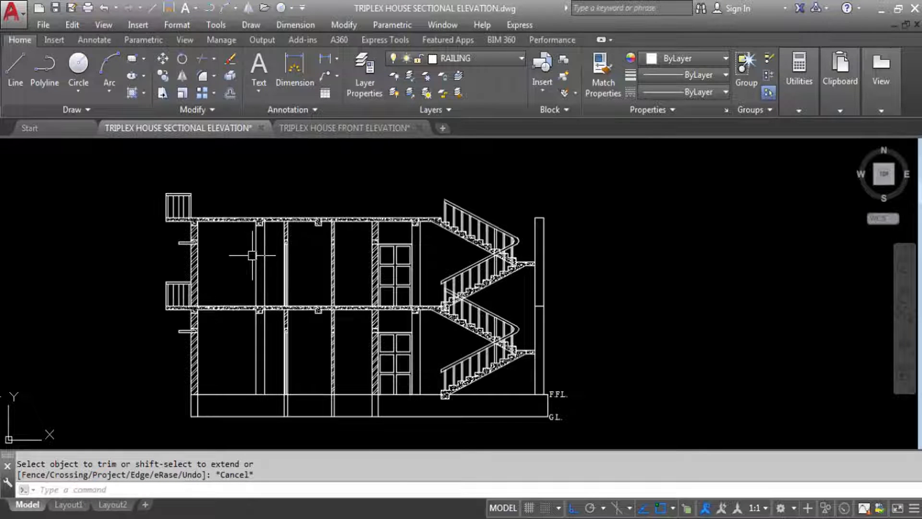
{"action": "key", "text": "Escape"}
{"action": "key", "text": "Escape"}
Draw a vertical construction line through the outer edge of the first floor plan's Utility, crossing the two-storey section above.
{"action": "scroll", "coordinate": [252, 255], "scroll_direction": "down", "scroll_amount": 2}
{"action": "scroll", "coordinate": [362, 194], "scroll_direction": "down", "scroll_amount": 3}
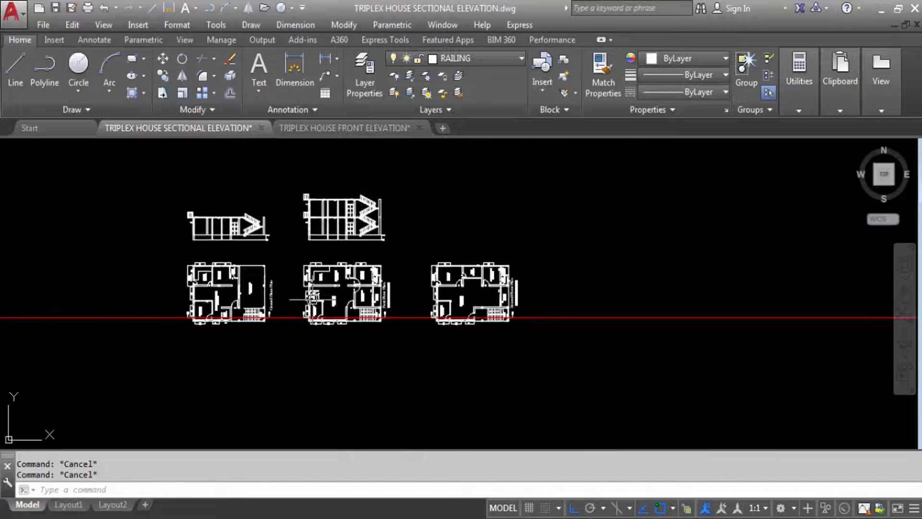
{"action": "scroll", "coordinate": [311, 298], "scroll_direction": "up", "scroll_amount": 4}
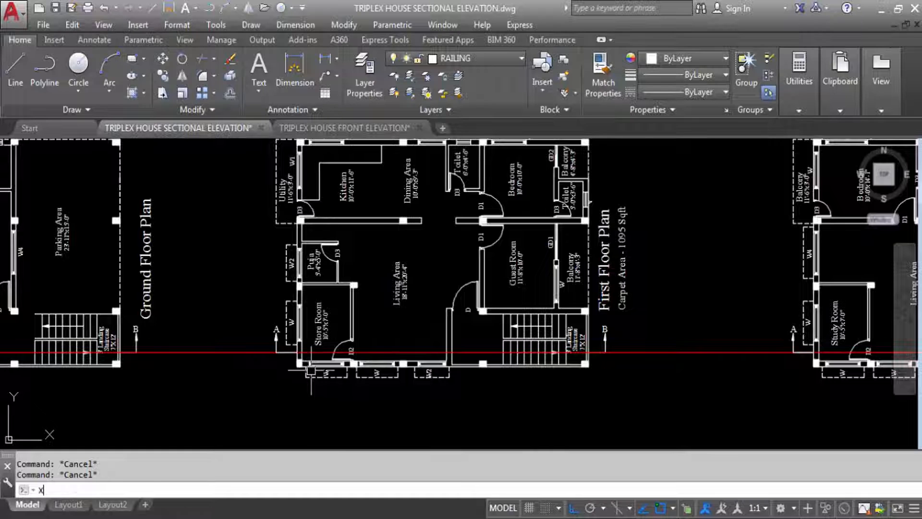
{"action": "type", "text": "XL"}
{"action": "key", "text": "Return"}
{"action": "type", "text": "V"}
{"action": "key", "text": "Return"}
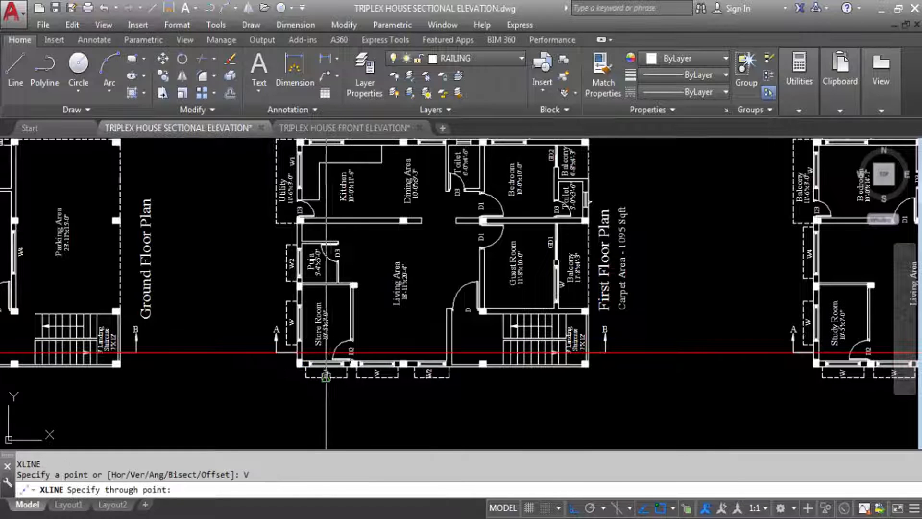
{"action": "scroll", "coordinate": [308, 355], "scroll_direction": "down", "scroll_amount": 2}
{"action": "scroll", "coordinate": [294, 288], "scroll_direction": "up", "scroll_amount": 4}
{"action": "left_click", "coordinate": [294, 289]}
{"action": "scroll", "coordinate": [294, 289], "scroll_direction": "down", "scroll_amount": 6}
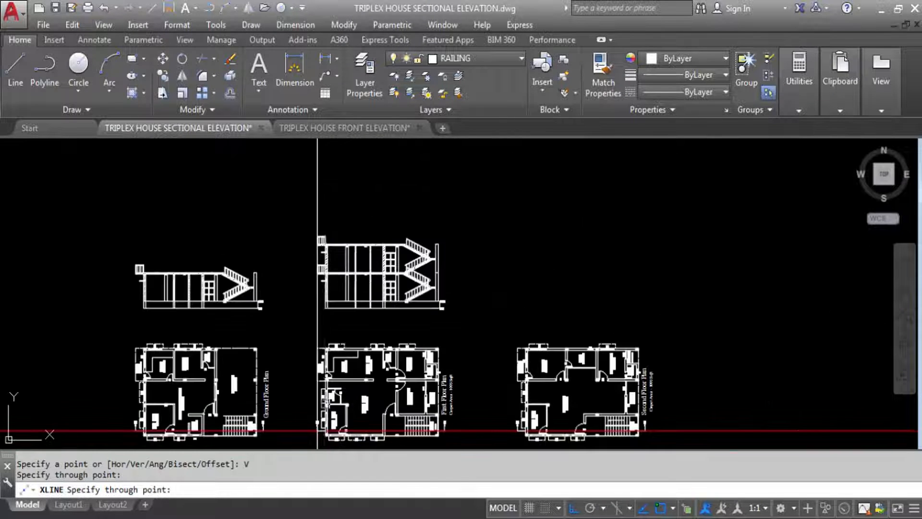
{"action": "scroll", "coordinate": [325, 251], "scroll_direction": "up", "scroll_amount": 4}
{"action": "scroll", "coordinate": [313, 285], "scroll_direction": "down", "scroll_amount": 4}
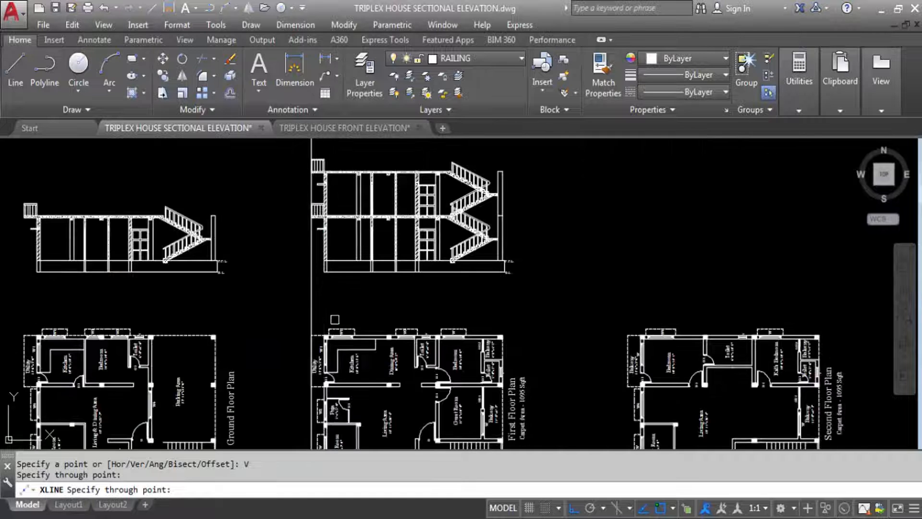
Draw a vertical construction line through the outer edge of the first floor plan's Store Room window projection, crossing the two-storey section.
{"action": "scroll", "coordinate": [313, 284], "scroll_direction": "up", "scroll_amount": 5}
{"action": "scroll", "coordinate": [290, 359], "scroll_direction": "down", "scroll_amount": 2}
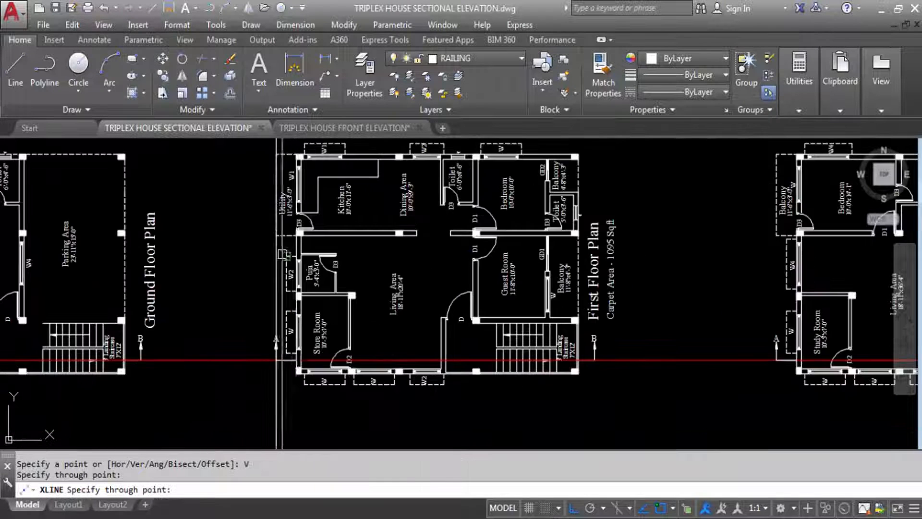
{"action": "scroll", "coordinate": [290, 359], "scroll_direction": "up", "scroll_amount": 4}
{"action": "left_click", "coordinate": [274, 337]}
{"action": "scroll", "coordinate": [284, 327], "scroll_direction": "down", "scroll_amount": 9}
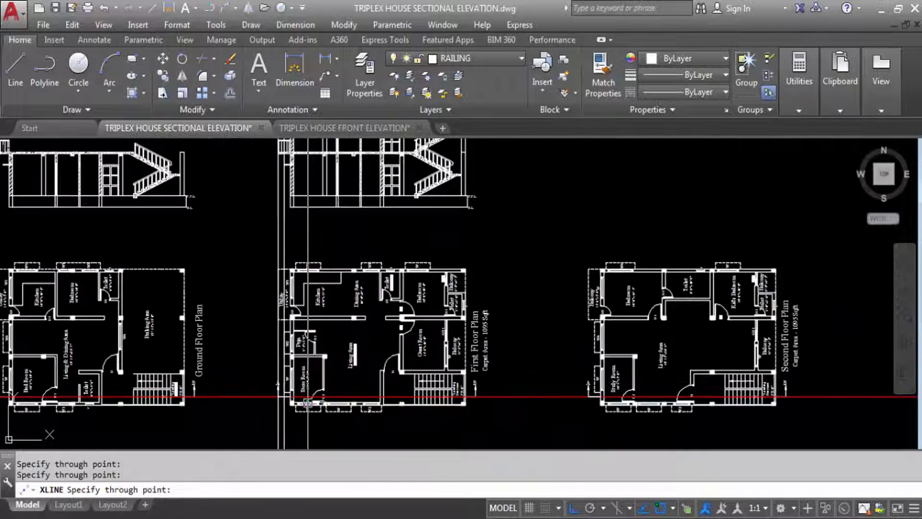
{"action": "scroll", "coordinate": [289, 317], "scroll_direction": "up", "scroll_amount": 7}
{"action": "scroll", "coordinate": [302, 167], "scroll_direction": "down", "scroll_amount": 3}
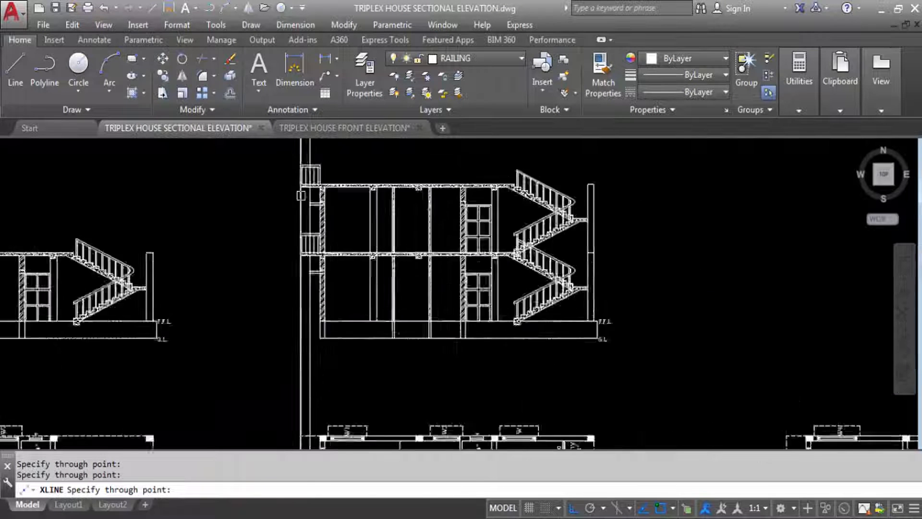
{"action": "scroll", "coordinate": [302, 173], "scroll_direction": "down", "scroll_amount": 4}
{"action": "scroll", "coordinate": [303, 226], "scroll_direction": "up", "scroll_amount": 6}
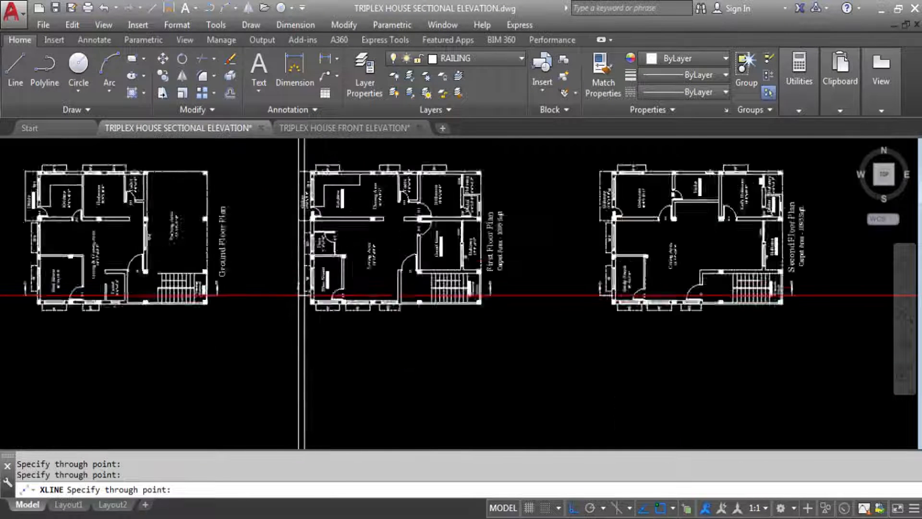
{"action": "key", "text": "Escape"}
Set the drawing colour to Red and draw vertical construction lines through both faces of the Store Room's outer wall to check the section's wall.
{"action": "left_click", "coordinate": [675, 55]}
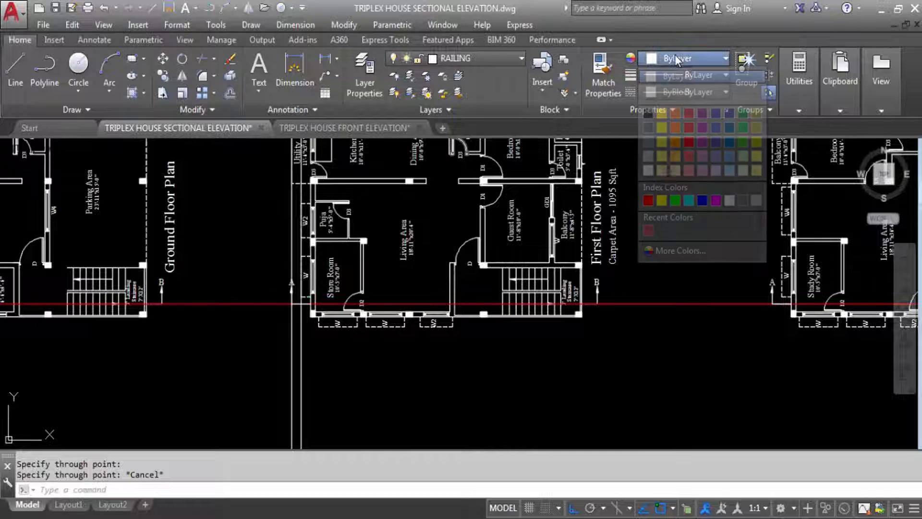
{"action": "left_click", "coordinate": [650, 201]}
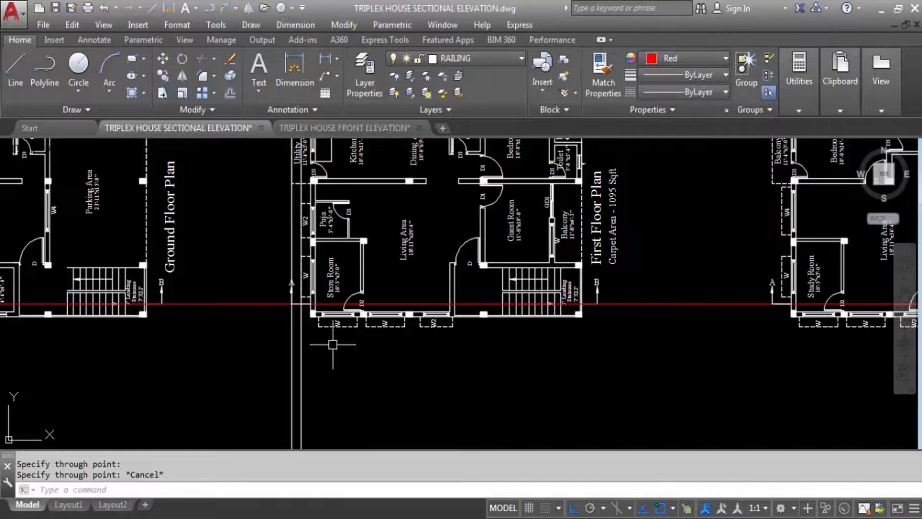
{"action": "key", "text": "Return"}
{"action": "type", "text": "V"}
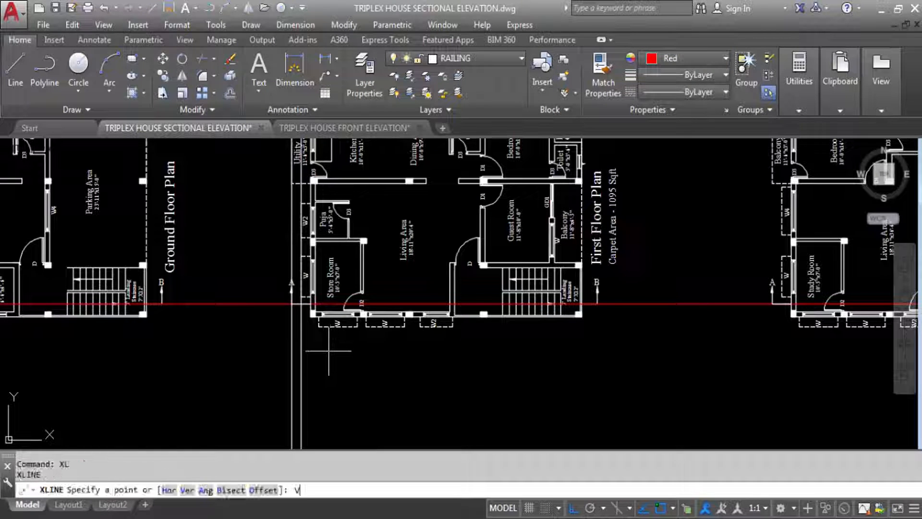
{"action": "key", "text": "Return"}
{"action": "scroll", "coordinate": [326, 304], "scroll_direction": "up", "scroll_amount": 5}
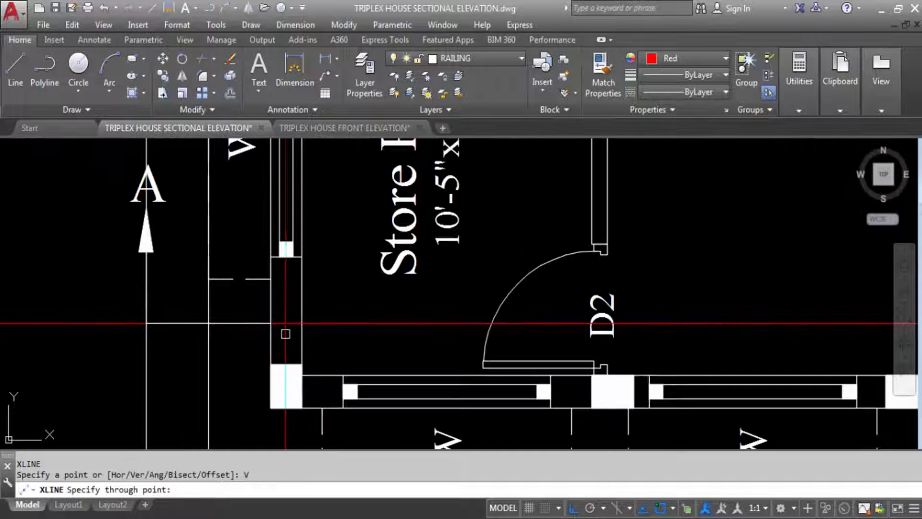
{"action": "left_click", "coordinate": [311, 304]}
{"action": "left_click", "coordinate": [306, 324]}
{"action": "scroll", "coordinate": [317, 321], "scroll_direction": "down", "scroll_amount": 8}
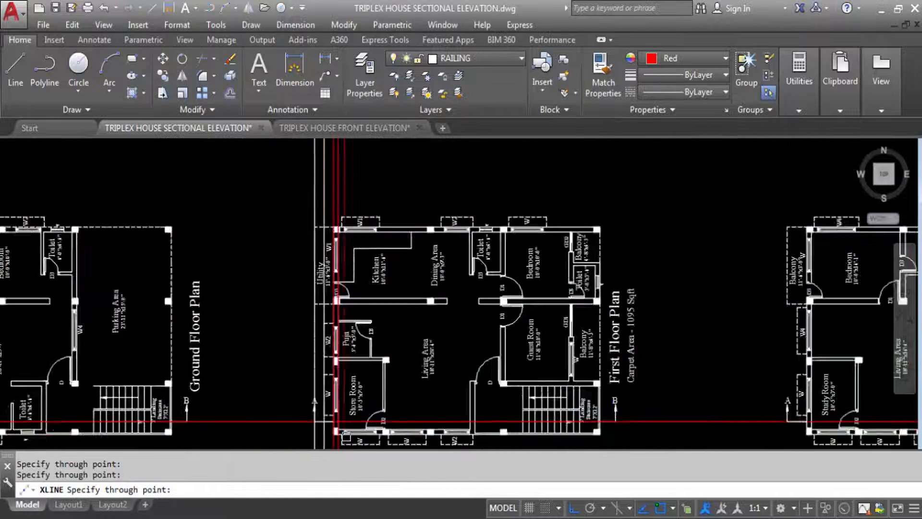
{"action": "scroll", "coordinate": [358, 295], "scroll_direction": "up", "scroll_amount": 6}
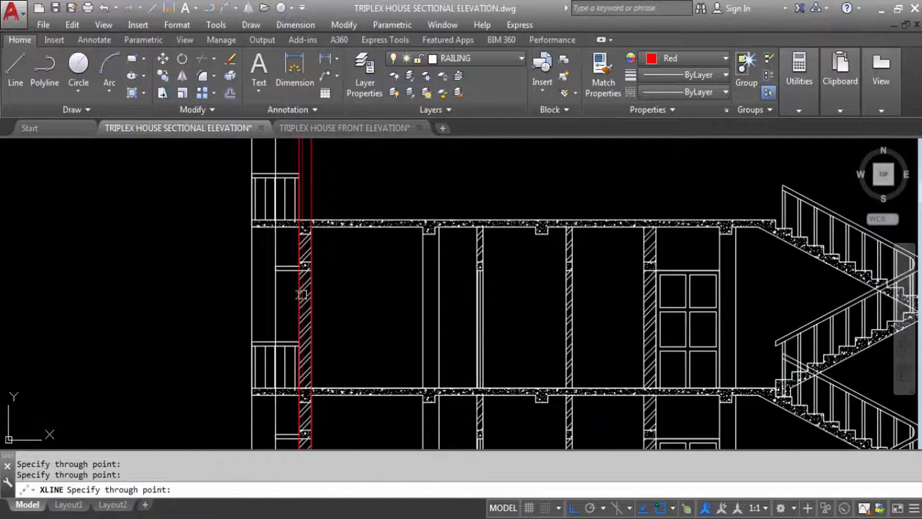
{"action": "scroll", "coordinate": [282, 261], "scroll_direction": "up", "scroll_amount": 4}
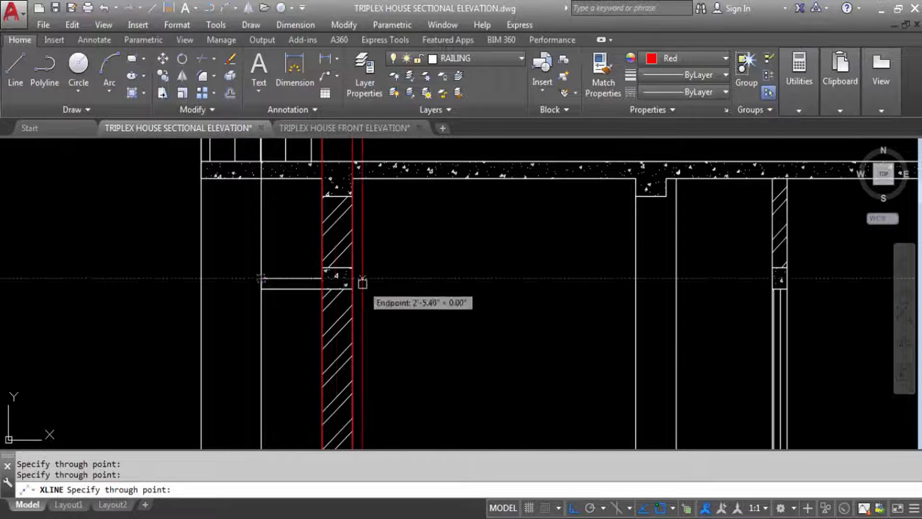
{"action": "scroll", "coordinate": [363, 284], "scroll_direction": "down", "scroll_amount": 5}
{"action": "scroll", "coordinate": [321, 318], "scroll_direction": "up", "scroll_amount": 5}
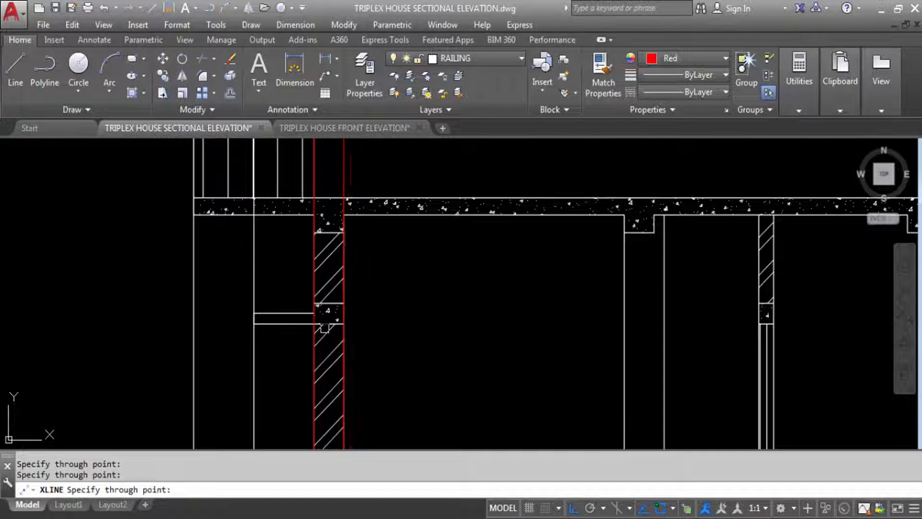
{"action": "scroll", "coordinate": [325, 328], "scroll_direction": "down", "scroll_amount": 5}
Delete the four vertical construction lines crossing the outer wall and balcony of the two-storey section.
{"action": "key", "text": "Escape"}
{"action": "left_click", "coordinate": [401, 240]}
{"action": "left_click", "coordinate": [258, 233]}
{"action": "key", "text": "Delete"}
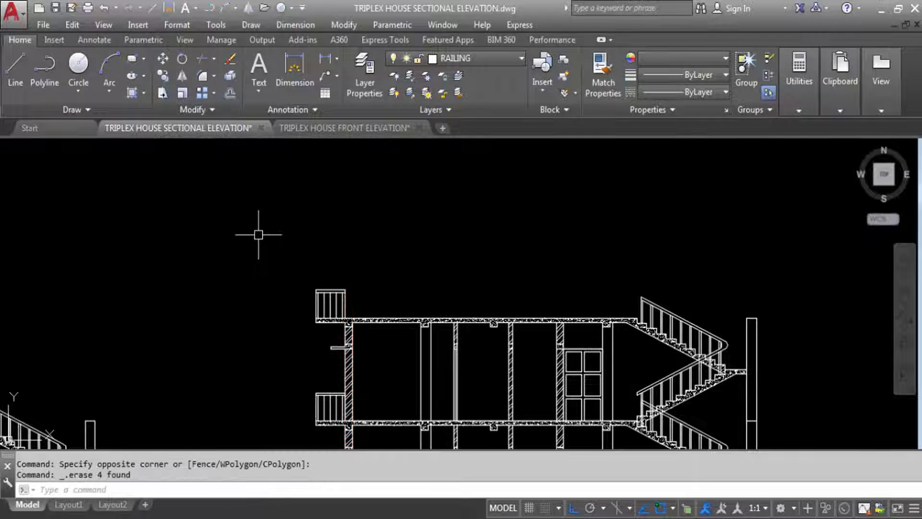
Draw a vertical construction line through the Living Area side of the column at the Store Room's corner, up through the two-storey section.
{"action": "scroll", "coordinate": [336, 155], "scroll_direction": "down", "scroll_amount": 6}
{"action": "scroll", "coordinate": [348, 369], "scroll_direction": "up", "scroll_amount": 9}
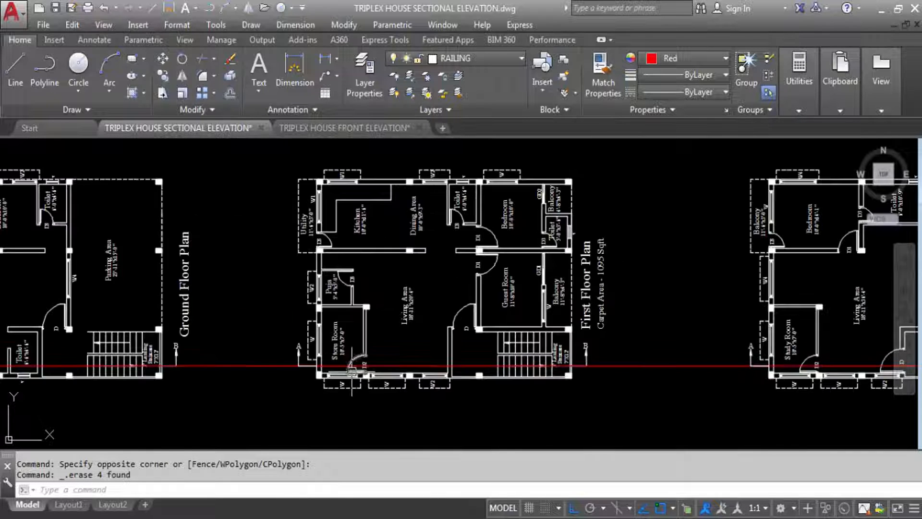
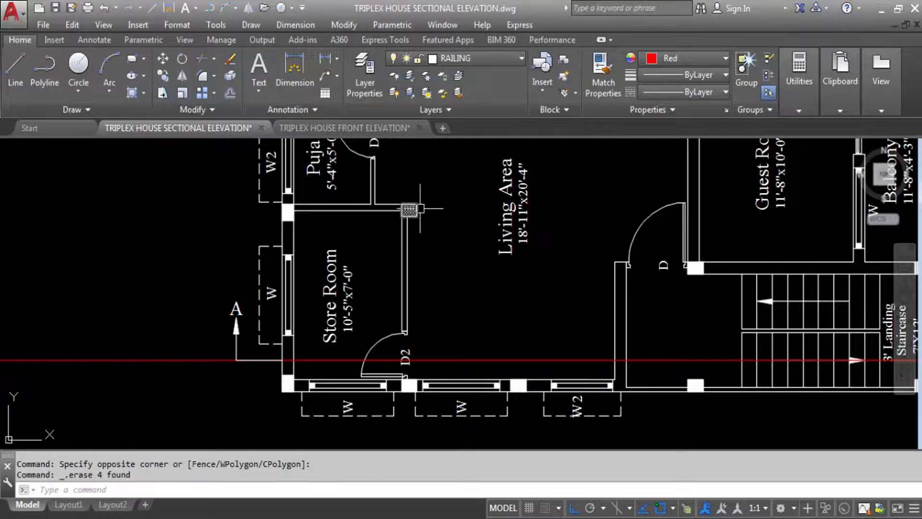
{"action": "type", "text": "x"}
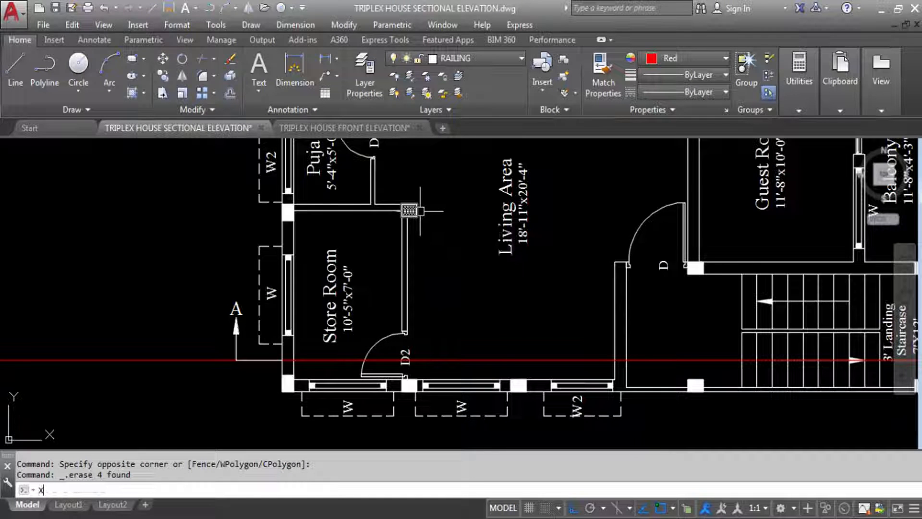
{"action": "key", "text": "Return"}
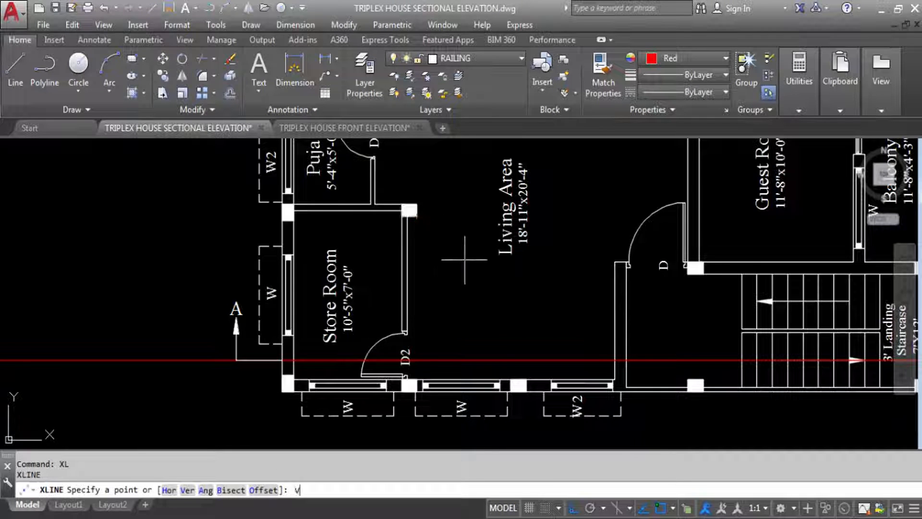
{"action": "type", "text": "V"}
{"action": "key", "text": "Return"}
{"action": "scroll", "coordinate": [439, 417], "scroll_direction": "down", "scroll_amount": 5}
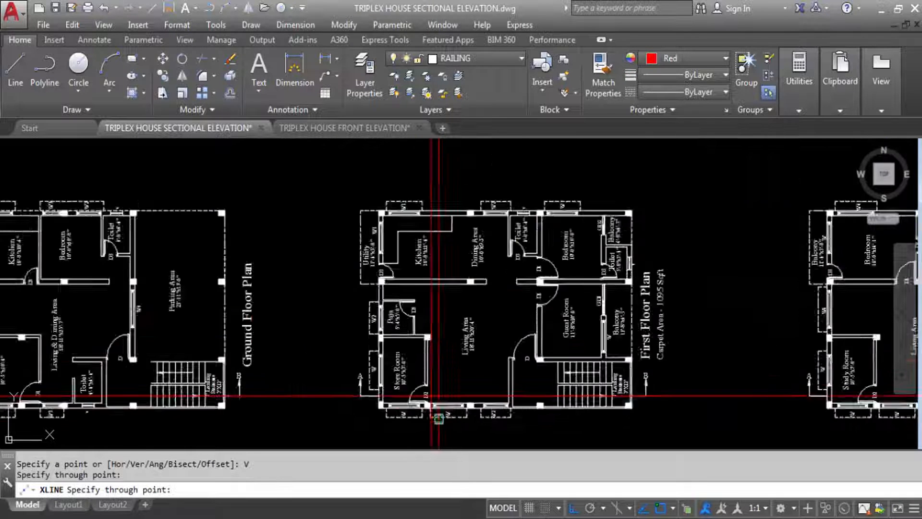
{"action": "scroll", "coordinate": [439, 417], "scroll_direction": "down", "scroll_amount": 3}
{"action": "scroll", "coordinate": [433, 252], "scroll_direction": "up", "scroll_amount": 10}
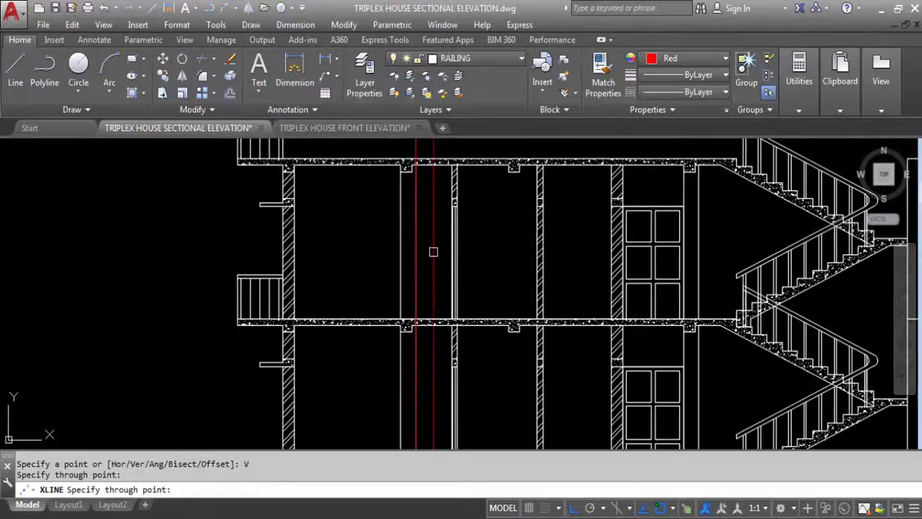
{"action": "scroll", "coordinate": [435, 293], "scroll_direction": "down", "scroll_amount": 2}
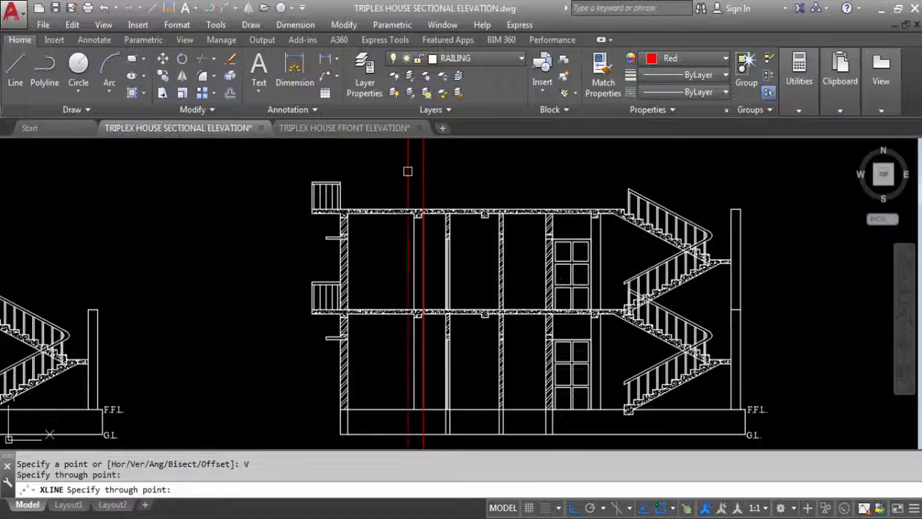
{"action": "key", "text": "Escape"}
{"action": "left_click", "coordinate": [423, 179]}
{"action": "key", "text": "Delete"}
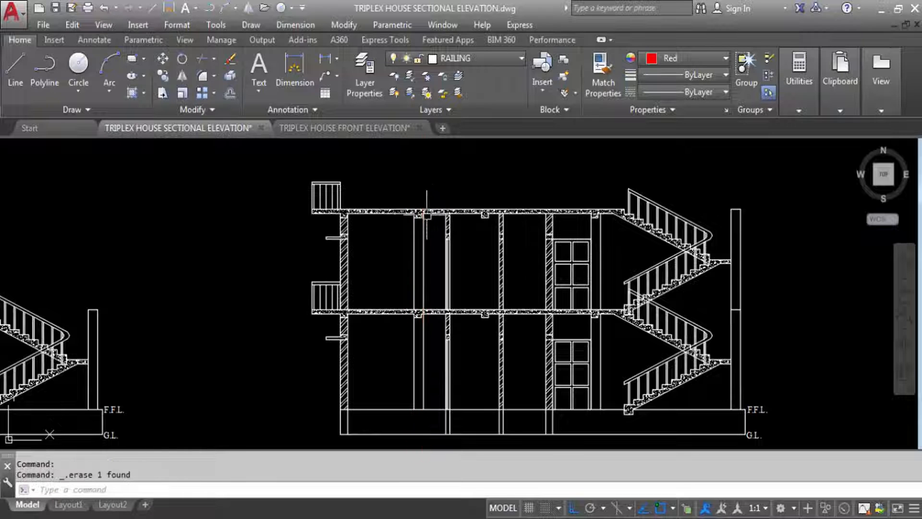
{"action": "left_click", "coordinate": [427, 154]}
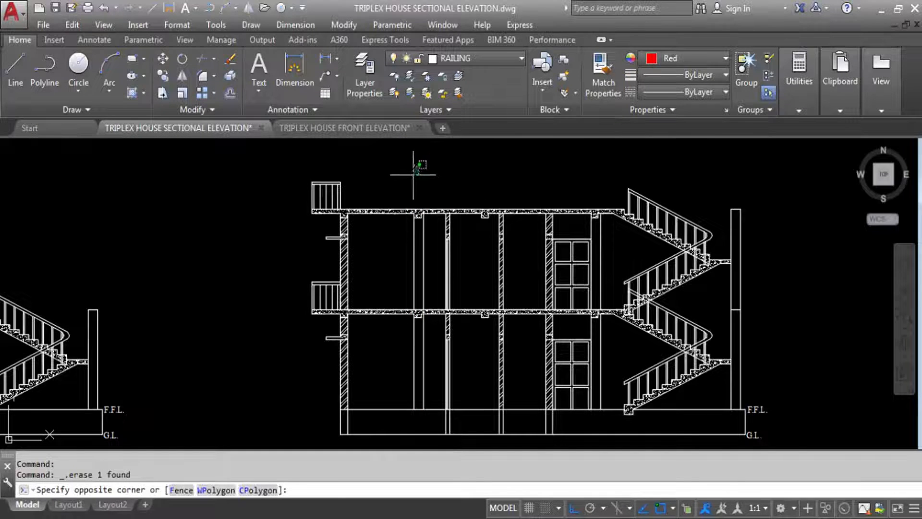
{"action": "key", "text": "ctrl+z"}
{"action": "key", "text": "Escape"}
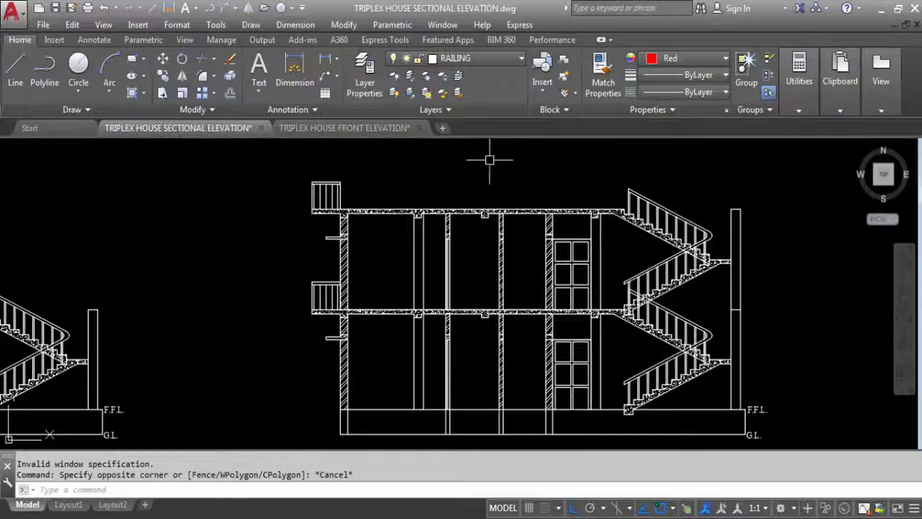
{"action": "key", "text": "ctrl+z"}
Draw three vertical construction lines through the frame edges and outer wall face at the Store Room's D2 door, up through the two-storey section.
{"action": "scroll", "coordinate": [436, 247], "scroll_direction": "down", "scroll_amount": 5}
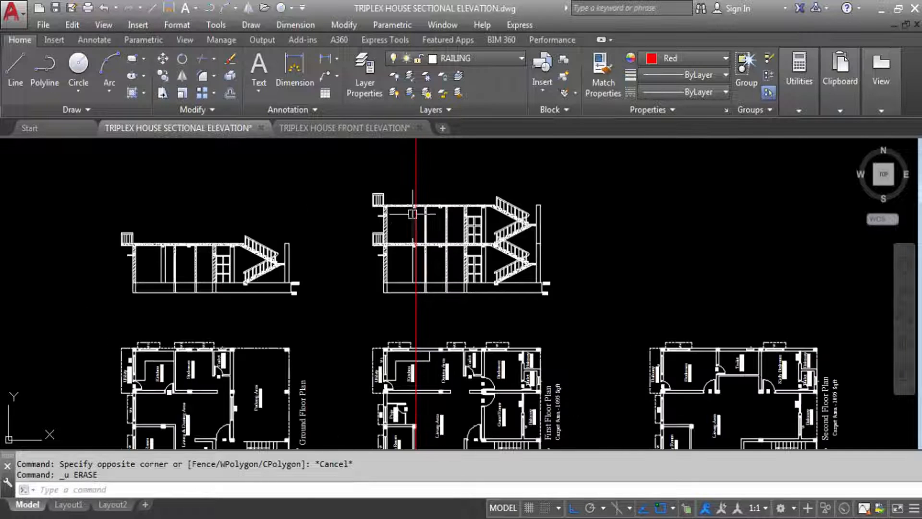
{"action": "scroll", "coordinate": [429, 226], "scroll_direction": "up", "scroll_amount": 8}
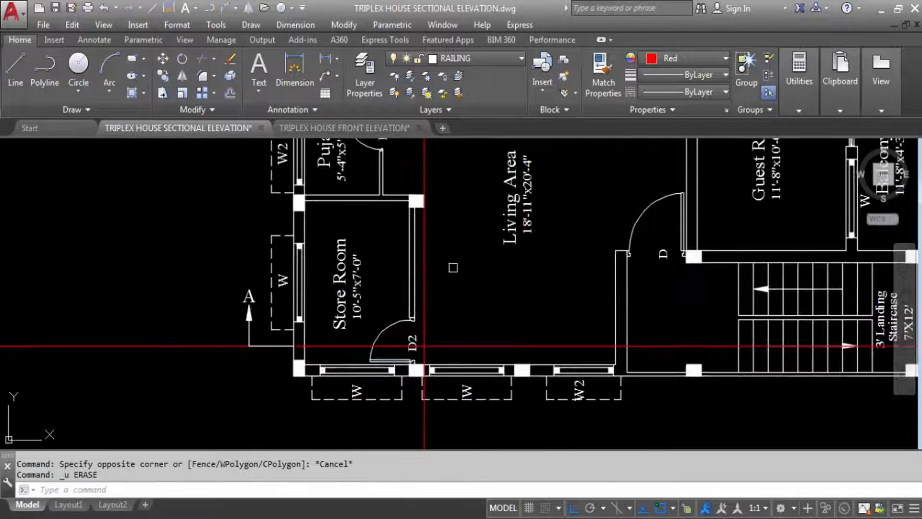
{"action": "type", "text": "XL"}
{"action": "key", "text": "Return"}
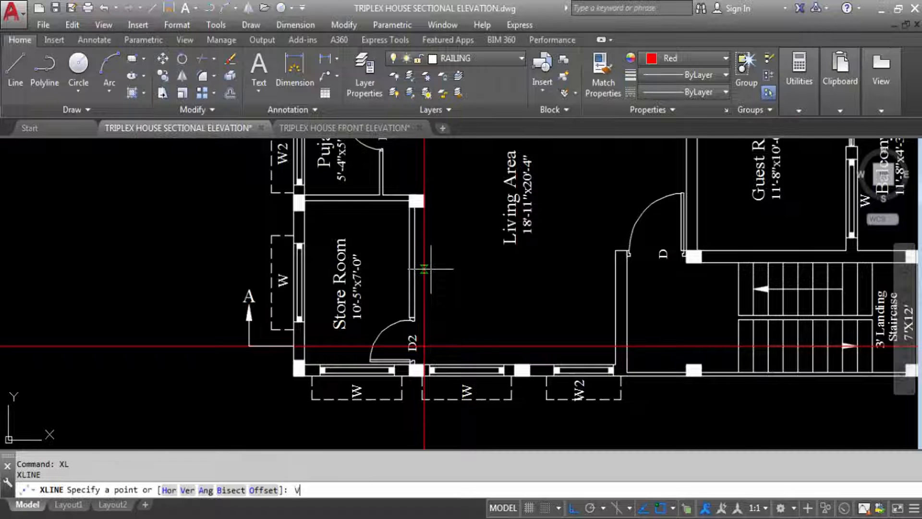
{"action": "type", "text": "V"}
{"action": "key", "text": "Return"}
{"action": "scroll", "coordinate": [412, 318], "scroll_direction": "up", "scroll_amount": 6}
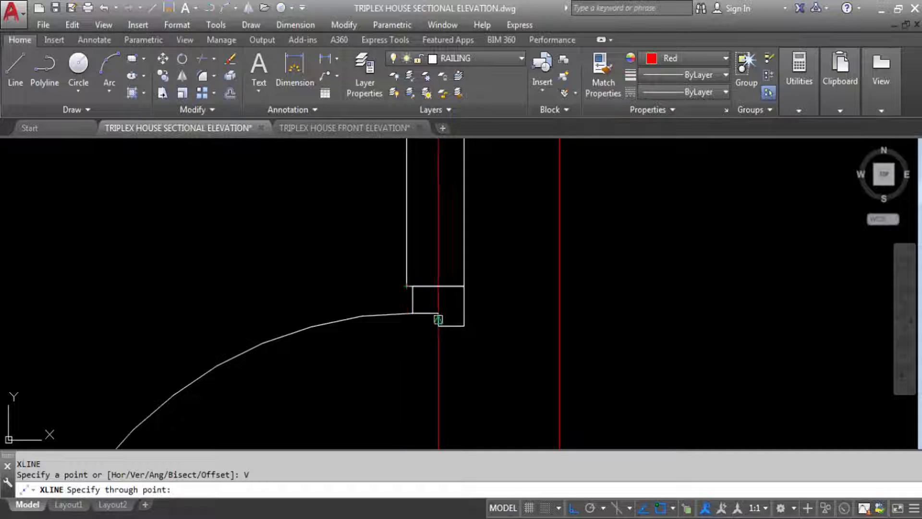
{"action": "left_click", "coordinate": [413, 313]}
{"action": "left_click", "coordinate": [438, 313]}
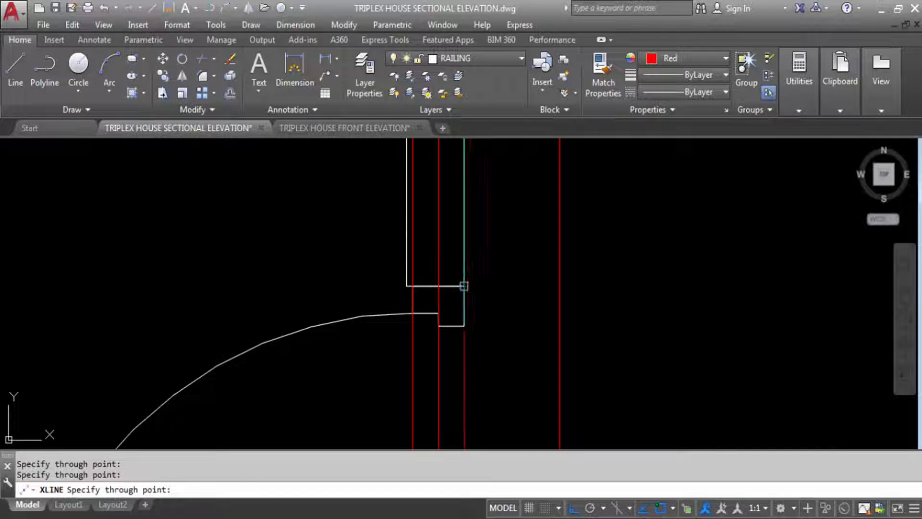
{"action": "left_click", "coordinate": [464, 286]}
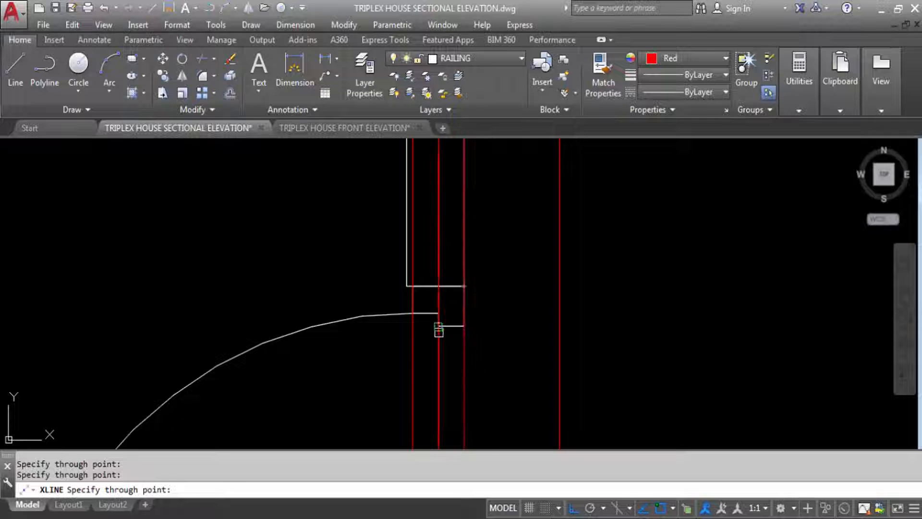
{"action": "scroll", "coordinate": [454, 368], "scroll_direction": "down", "scroll_amount": 8}
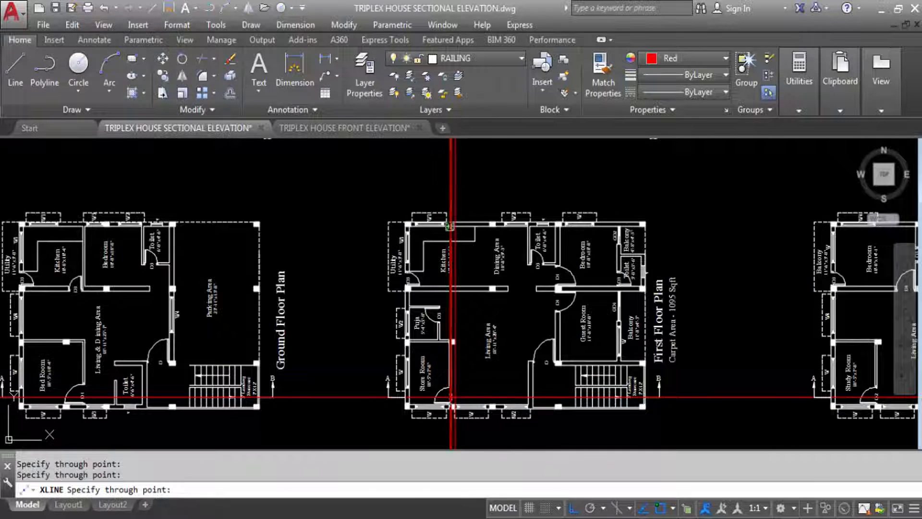
{"action": "scroll", "coordinate": [456, 353], "scroll_direction": "down", "scroll_amount": 3}
{"action": "scroll", "coordinate": [469, 327], "scroll_direction": "up", "scroll_amount": 10}
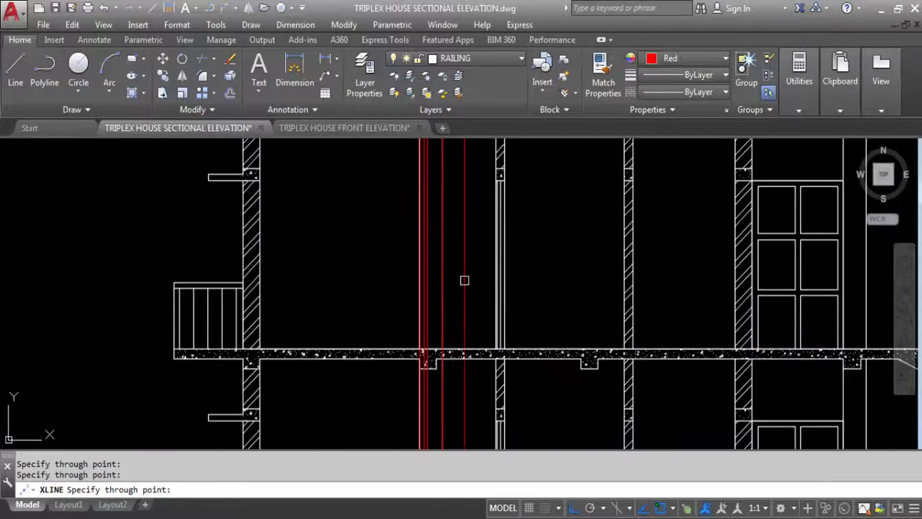
{"action": "key", "text": "Escape"}
Delete the red construction line projected from the Store Room column's edge, leaving the three D2 door lines in the section.
{"action": "scroll", "coordinate": [427, 361], "scroll_direction": "up", "scroll_amount": 6}
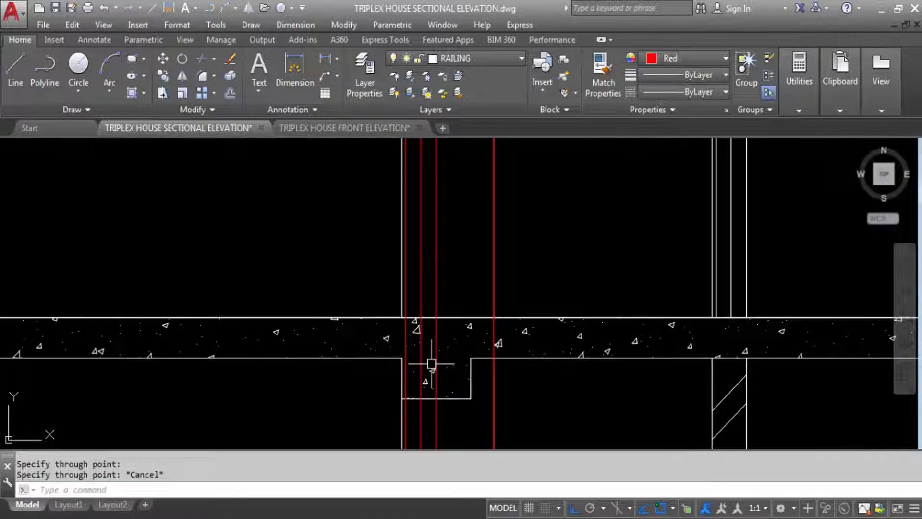
{"action": "scroll", "coordinate": [403, 309], "scroll_direction": "up", "scroll_amount": 2}
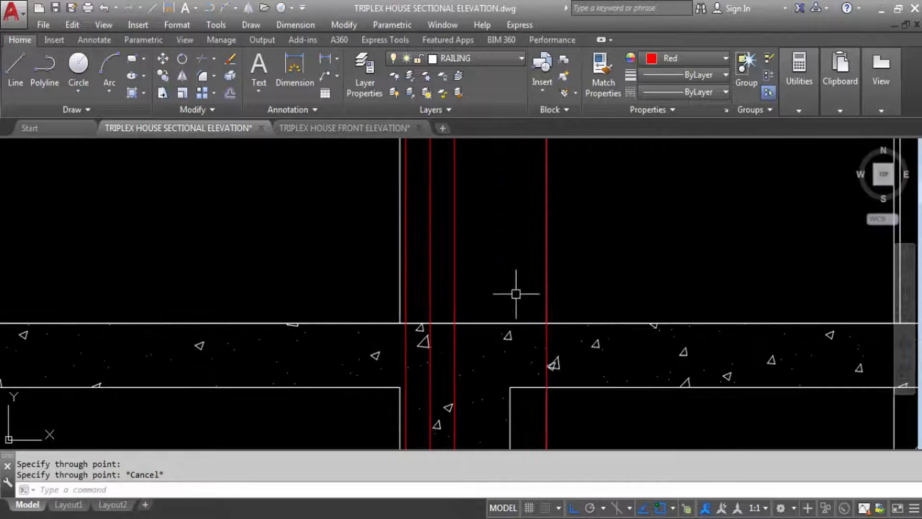
{"action": "scroll", "coordinate": [558, 365], "scroll_direction": "down", "scroll_amount": 5}
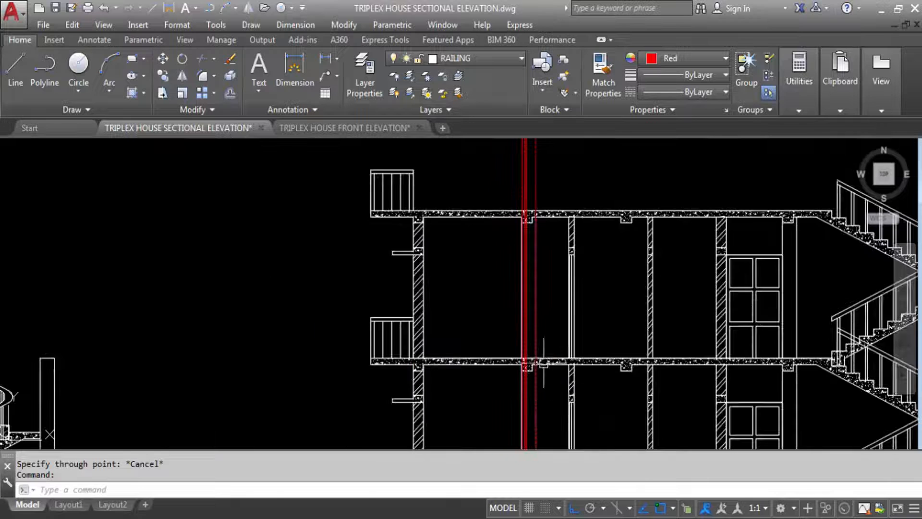
{"action": "key", "text": "Delete"}
{"action": "scroll", "coordinate": [531, 269], "scroll_direction": "up", "scroll_amount": 4}
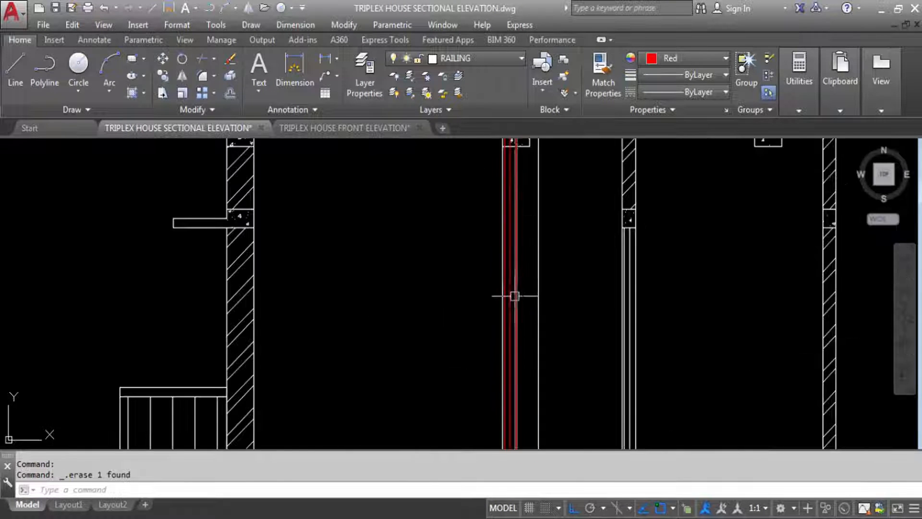
Match the red construction line at the outer wall face to the properties of the adjacent white vertical line.
{"action": "scroll", "coordinate": [515, 296], "scroll_direction": "up", "scroll_amount": 2}
{"action": "left_click", "coordinate": [643, 288]}
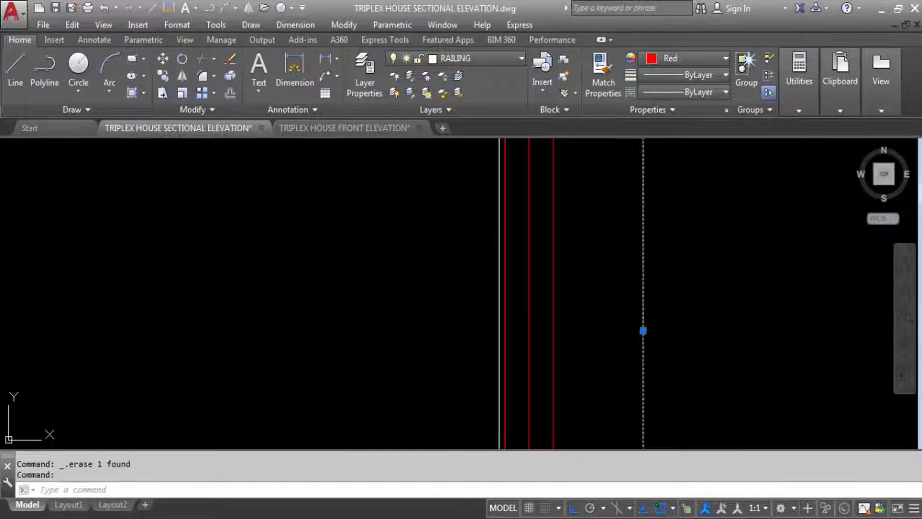
{"action": "type", "text": "MA"}
{"action": "key", "text": "Return"}
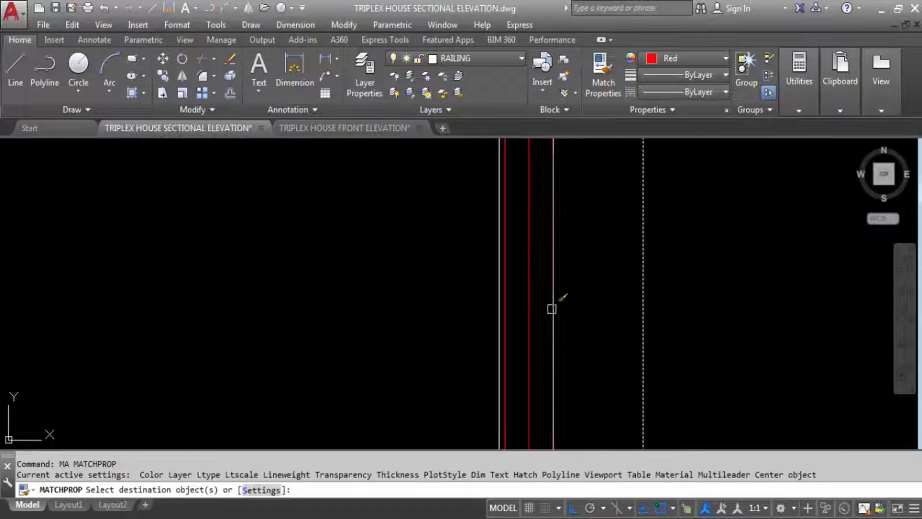
{"action": "key", "text": "Escape"}
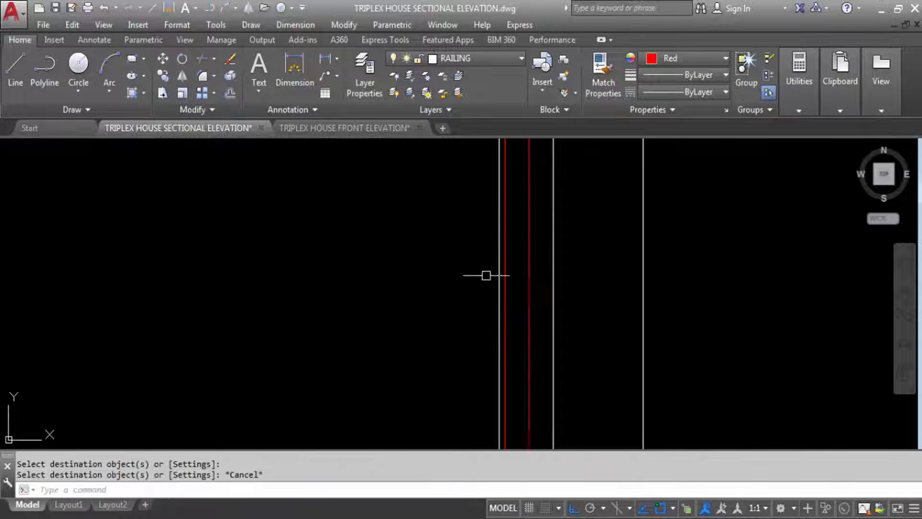
Move the two remaining red D2 door frame lines to the DOOR layer and set their colour to ByLayer.
{"action": "scroll", "coordinate": [524, 294], "scroll_direction": "down", "scroll_amount": 2}
{"action": "scroll", "coordinate": [504, 302], "scroll_direction": "up", "scroll_amount": 2}
{"action": "scroll", "coordinate": [501, 304], "scroll_direction": "up", "scroll_amount": 2}
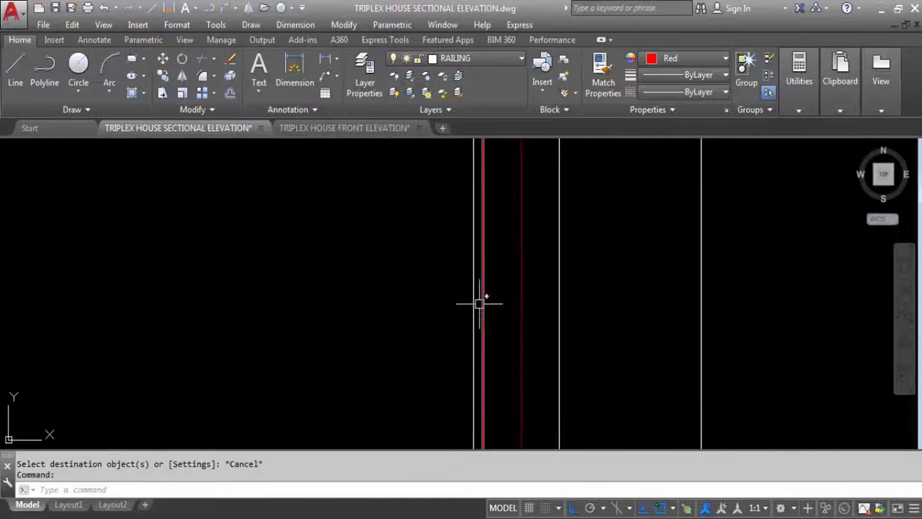
{"action": "key", "text": "Escape"}
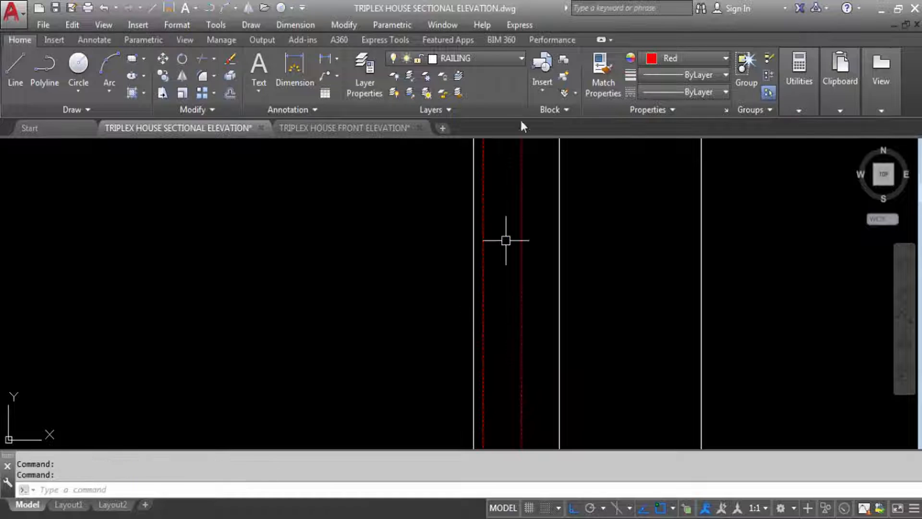
{"action": "left_click", "coordinate": [489, 65]}
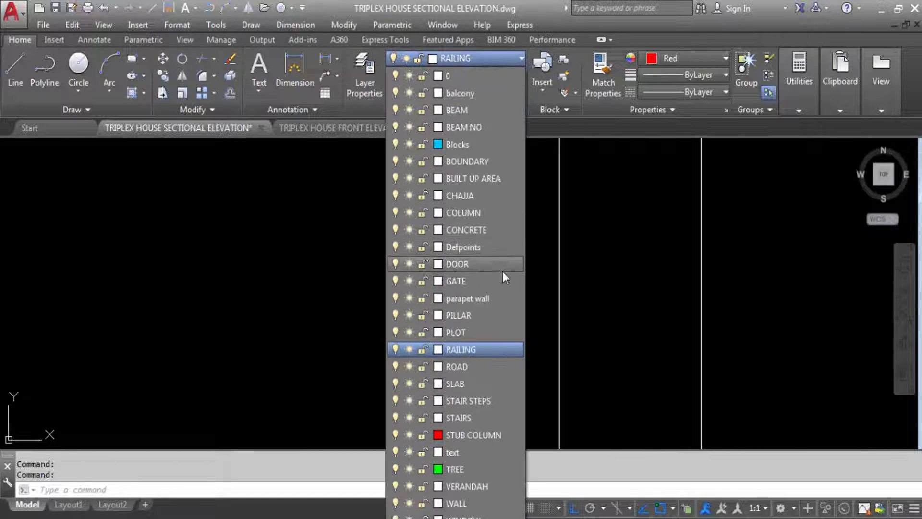
{"action": "left_click", "coordinate": [469, 264]}
{"action": "left_click", "coordinate": [667, 58]}
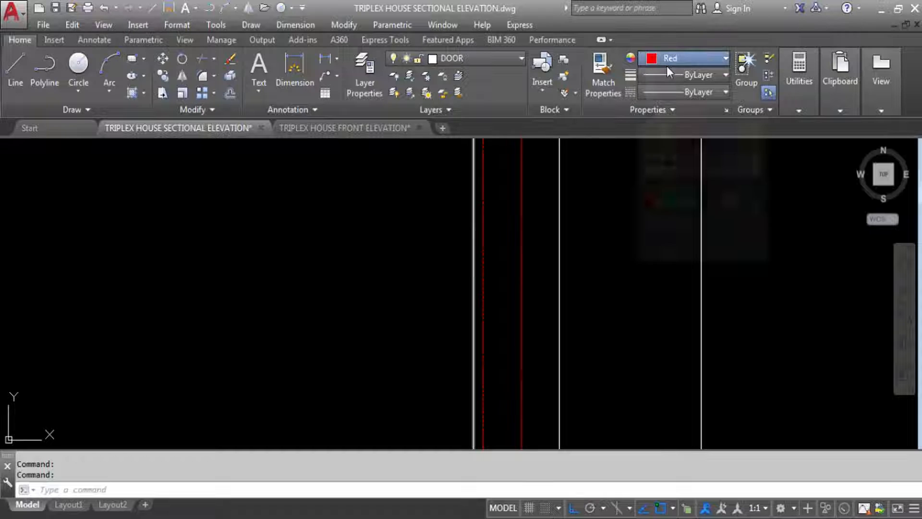
{"action": "left_click", "coordinate": [666, 81]}
{"action": "scroll", "coordinate": [528, 279], "scroll_direction": "up", "scroll_amount": 5}
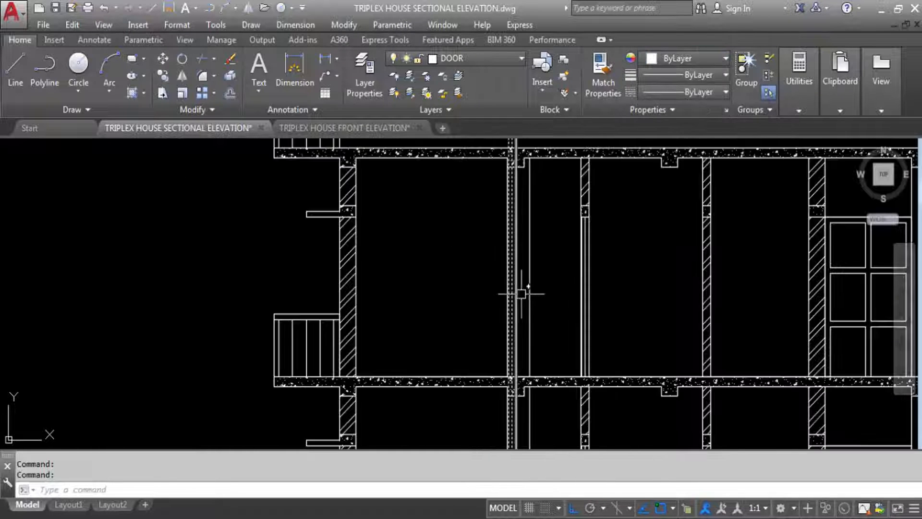
{"action": "key", "text": "Escape"}
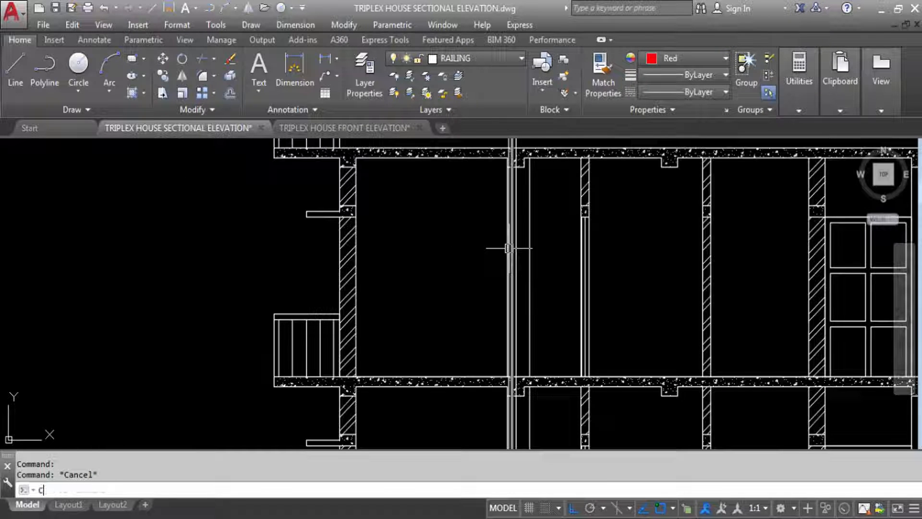
{"action": "type", "text": "X"}
{"action": "key", "text": "Return"}
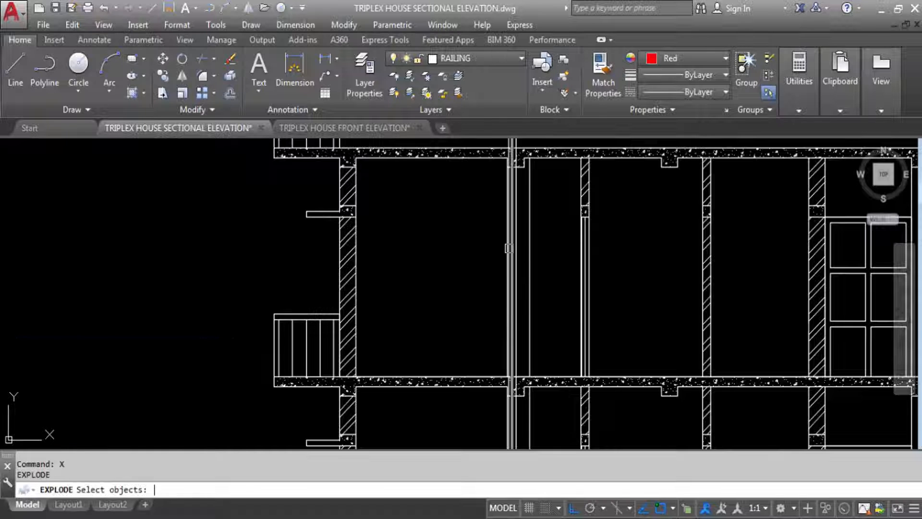
{"action": "key", "text": "Return"}
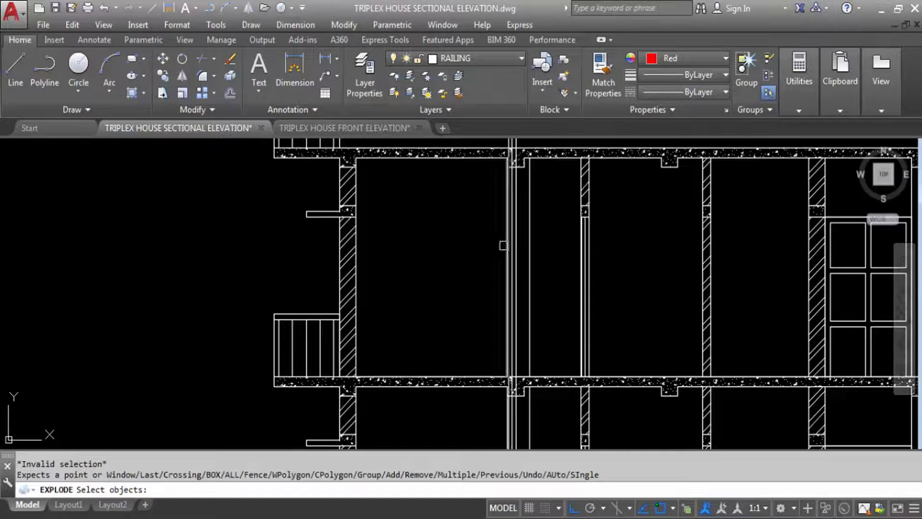
{"action": "key", "text": "Return"}
{"action": "key", "text": "Escape"}
{"action": "type", "text": "X"}
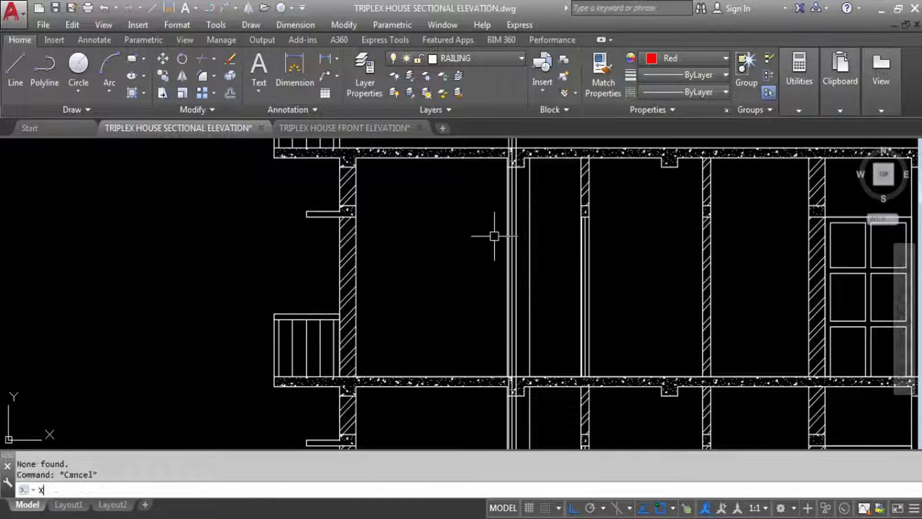
{"action": "type", "text": "L"}
{"action": "key", "text": "Return"}
{"action": "type", "text": "H"}
{"action": "key", "text": "Return"}
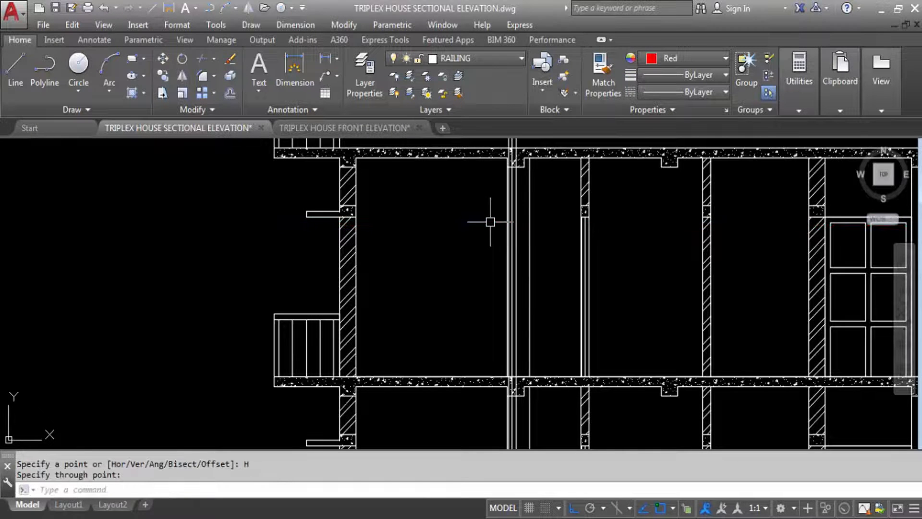
{"action": "key", "text": "Return"}
{"action": "key", "text": "Return"}
{"action": "key", "text": "Return"}
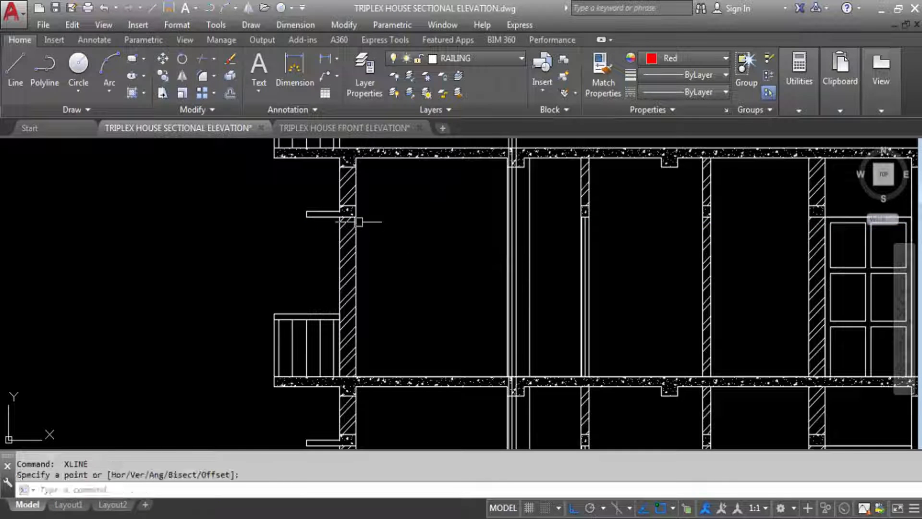
Draw a horizontal construction line through the underside of the upper storey's lintel at the outer hatched wall.
{"action": "type", "text": "XL"}
{"action": "key", "text": "Return"}
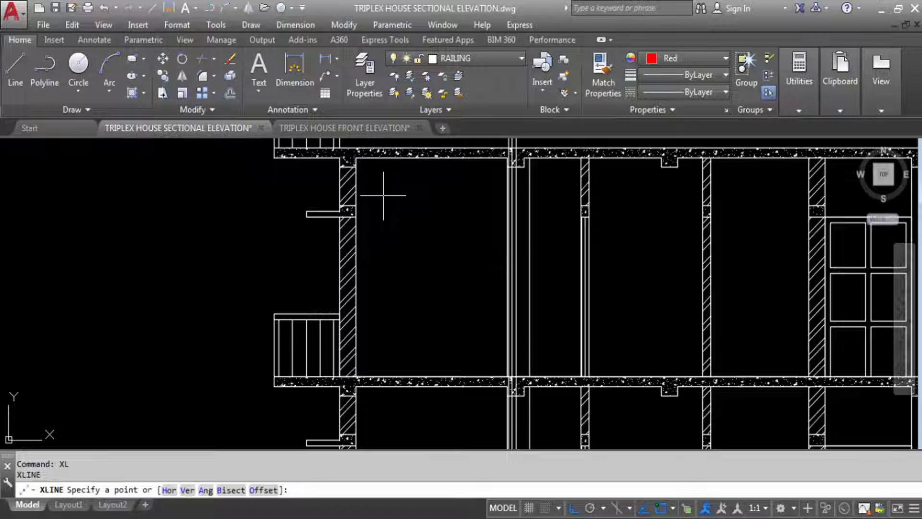
{"action": "type", "text": "H"}
{"action": "key", "text": "Return"}
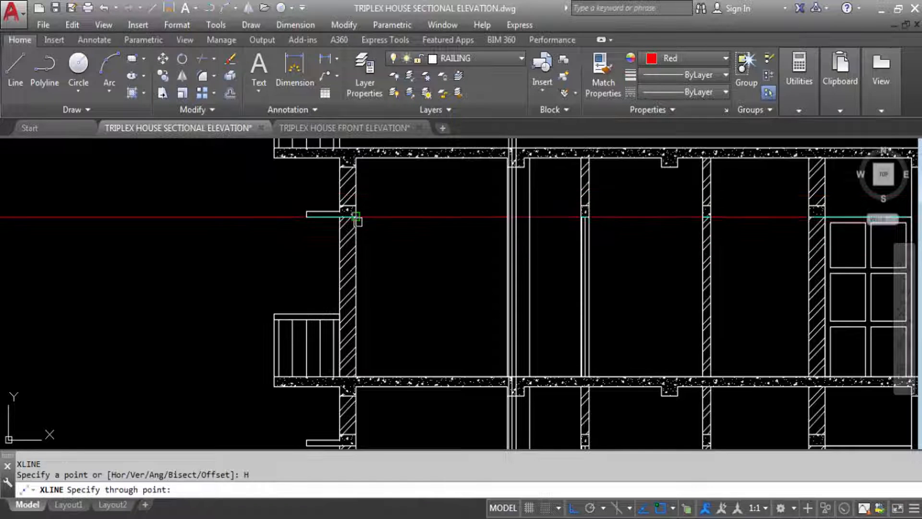
{"action": "left_click", "coordinate": [355, 216]}
{"action": "key", "text": "Escape"}
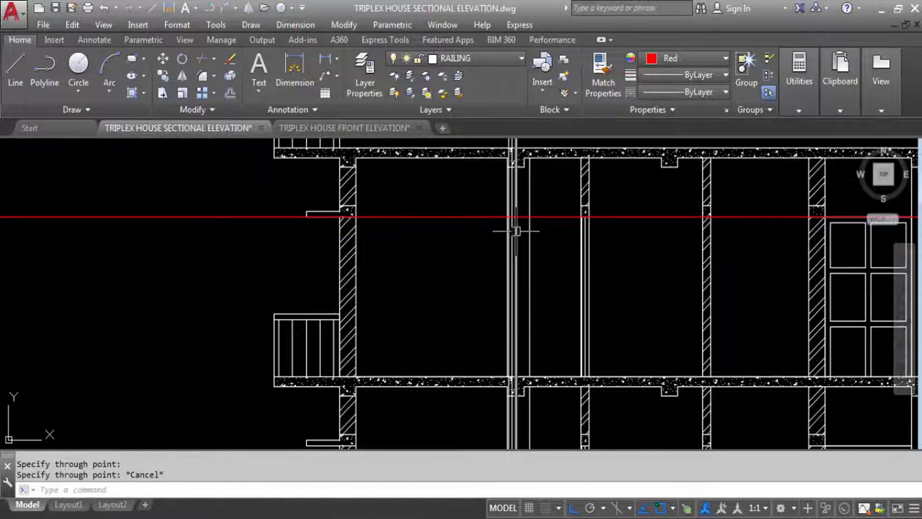
Trim the two door frame lines above the horizontal lintel construction line in the upper storey.
{"action": "scroll", "coordinate": [519, 231], "scroll_direction": "up", "scroll_amount": 4}
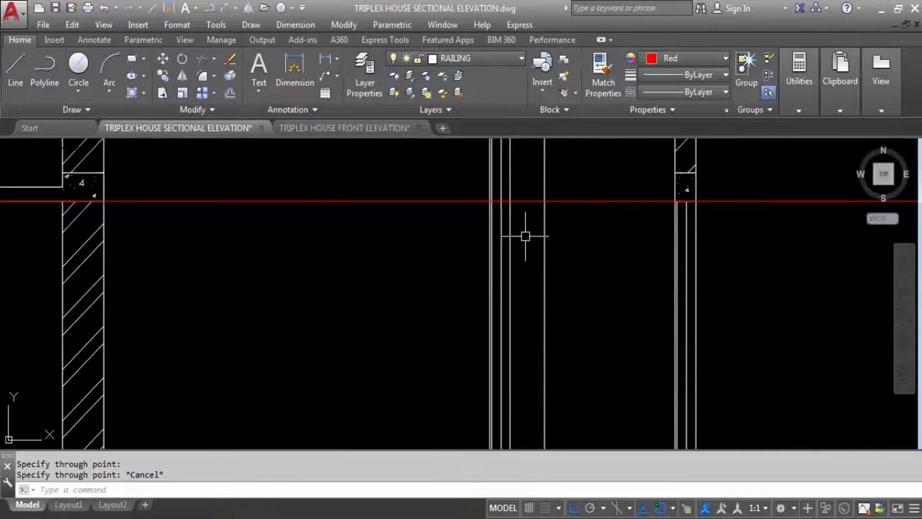
{"action": "type", "text": "TR"}
{"action": "key", "text": "Return"}
{"action": "left_click", "coordinate": [530, 198]}
{"action": "key", "text": "Return"}
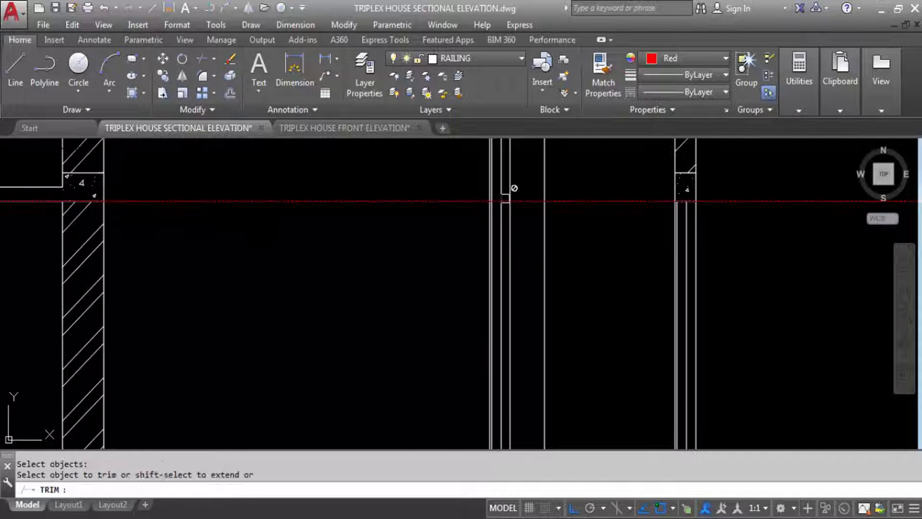
{"action": "left_click", "coordinate": [507, 196]}
{"action": "scroll", "coordinate": [501, 189], "scroll_direction": "up", "scroll_amount": 5}
{"action": "left_click", "coordinate": [499, 188]}
{"action": "left_click", "coordinate": [463, 206]}
{"action": "scroll", "coordinate": [474, 229], "scroll_direction": "down", "scroll_amount": 4}
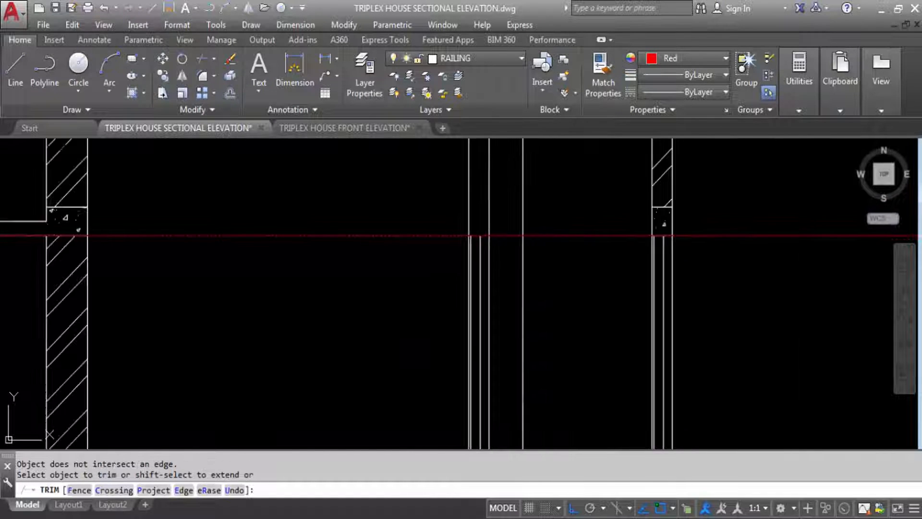
{"action": "key", "text": "Escape"}
Trim the two door frame lines and the adjoining wall face line below the top of the upper storey's floor slab.
{"action": "type", "text": "TR"}
{"action": "key", "text": "Return"}
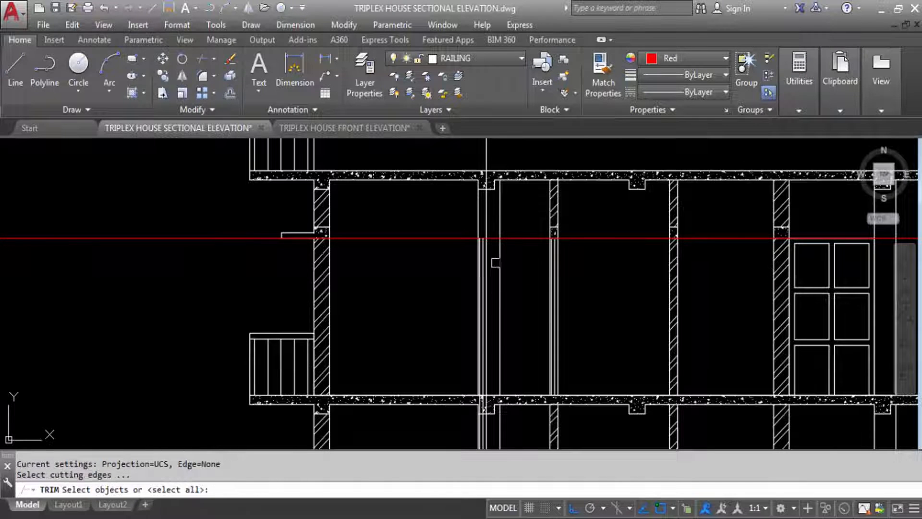
{"action": "scroll", "coordinate": [510, 361], "scroll_direction": "up", "scroll_amount": 4}
{"action": "left_click", "coordinate": [484, 374]}
{"action": "key", "text": "Return"}
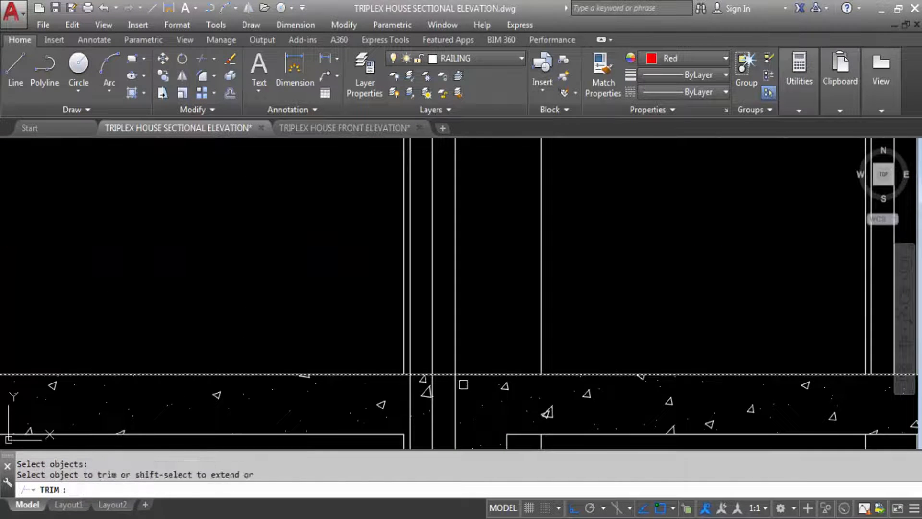
{"action": "left_click", "coordinate": [456, 384]}
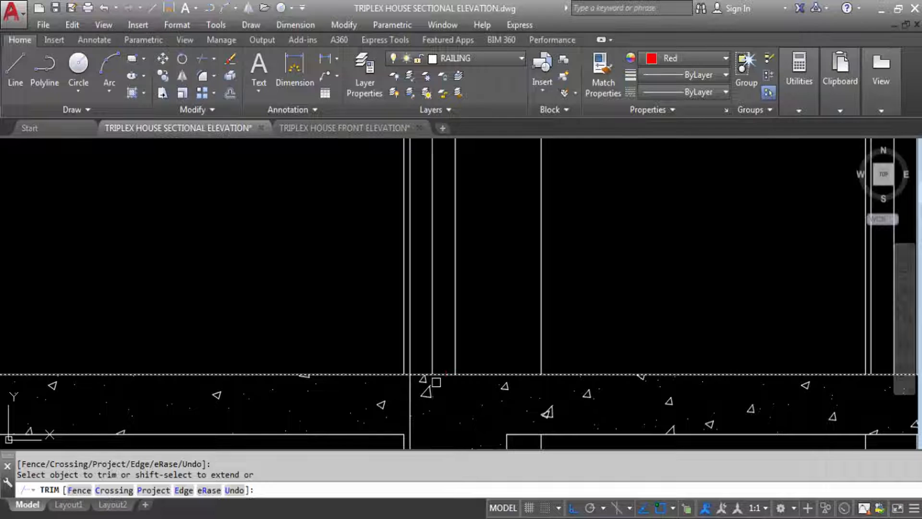
{"action": "left_click", "coordinate": [436, 382]}
{"action": "left_click", "coordinate": [405, 394]}
{"action": "left_click", "coordinate": [408, 385]}
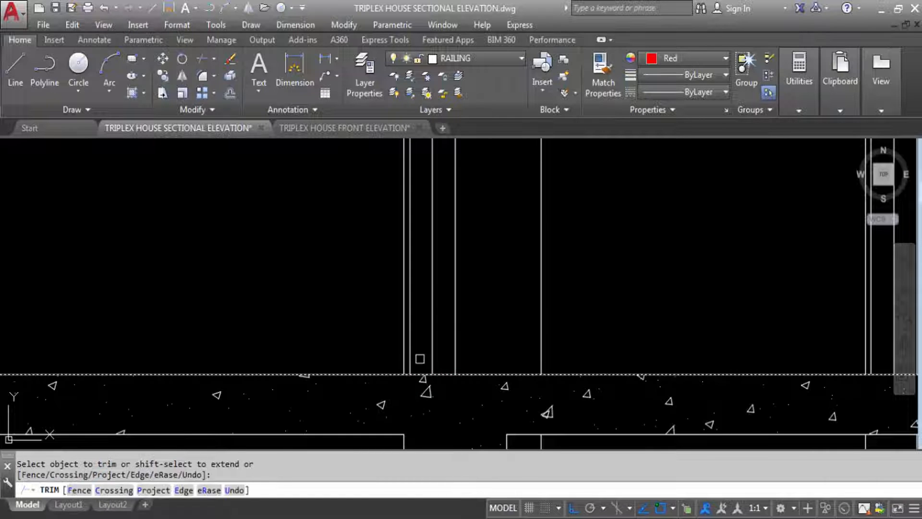
{"action": "scroll", "coordinate": [420, 360], "scroll_direction": "down", "scroll_amount": 4}
{"action": "key", "text": "Escape"}
{"action": "scroll", "coordinate": [452, 275], "scroll_direction": "down", "scroll_amount": 2}
{"action": "scroll", "coordinate": [452, 275], "scroll_direction": "up", "scroll_amount": 5}
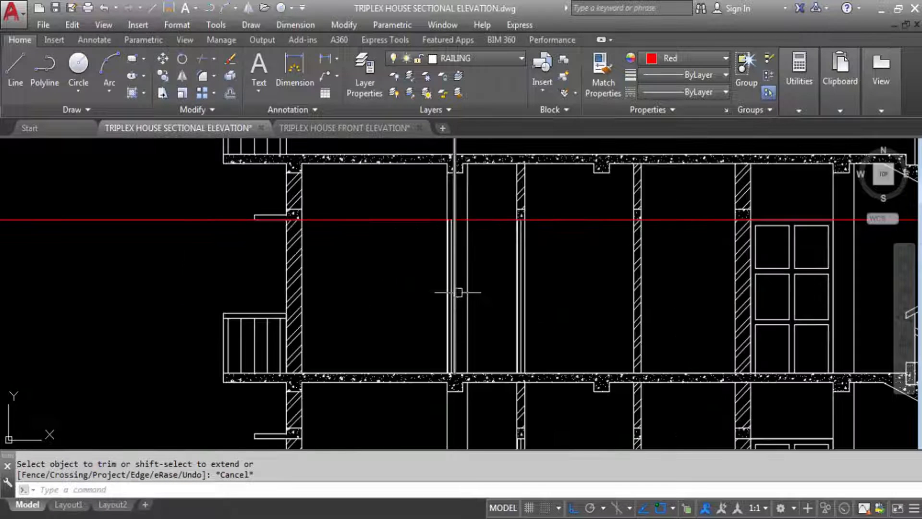
{"action": "scroll", "coordinate": [454, 279], "scroll_direction": "down", "scroll_amount": 4}
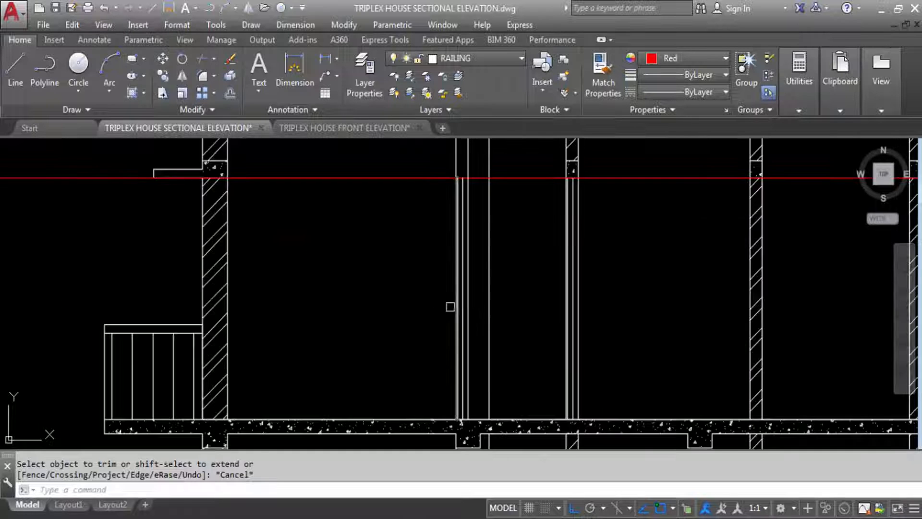
Try deleting the upper storey's vertical wall line beside the door frame lines, and undo the deletion.
{"action": "scroll", "coordinate": [452, 312], "scroll_direction": "up", "scroll_amount": 4}
{"action": "left_click", "coordinate": [456, 319]}
{"action": "scroll", "coordinate": [456, 254], "scroll_direction": "down", "scroll_amount": 3}
{"action": "scroll", "coordinate": [457, 253], "scroll_direction": "down", "scroll_amount": 3}
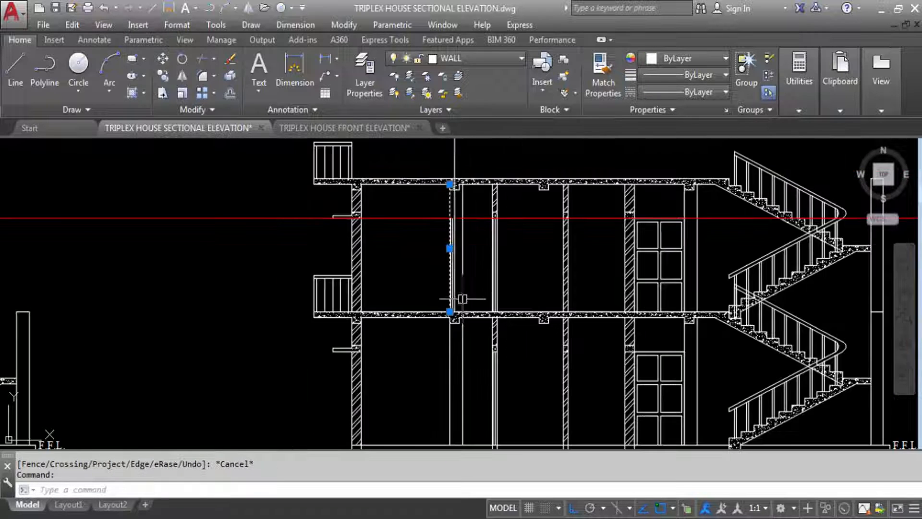
{"action": "scroll", "coordinate": [452, 183], "scroll_direction": "up", "scroll_amount": 4}
{"action": "key", "text": "Delete"}
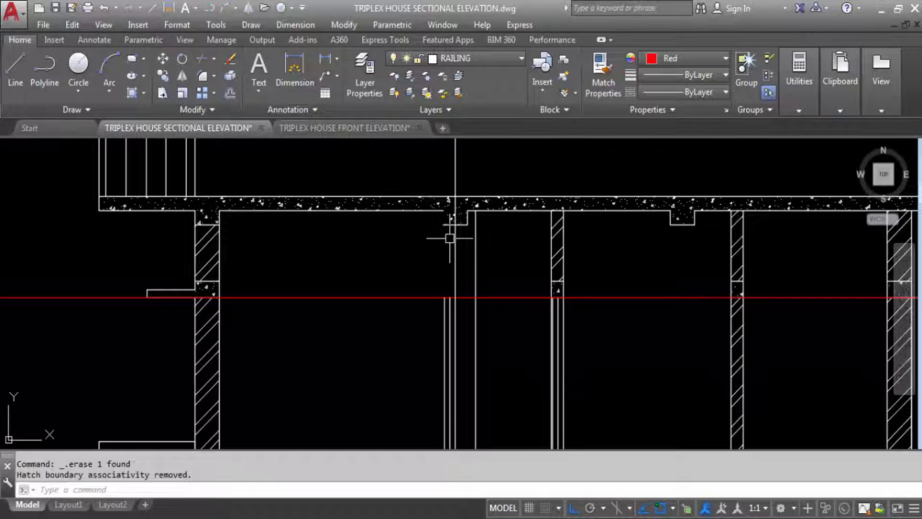
{"action": "key", "text": "ctrl+z"}
Check the layers and extents of the door frame lines and neighbouring wall lines at the upper storey's door.
{"action": "scroll", "coordinate": [441, 312], "scroll_direction": "up", "scroll_amount": 3}
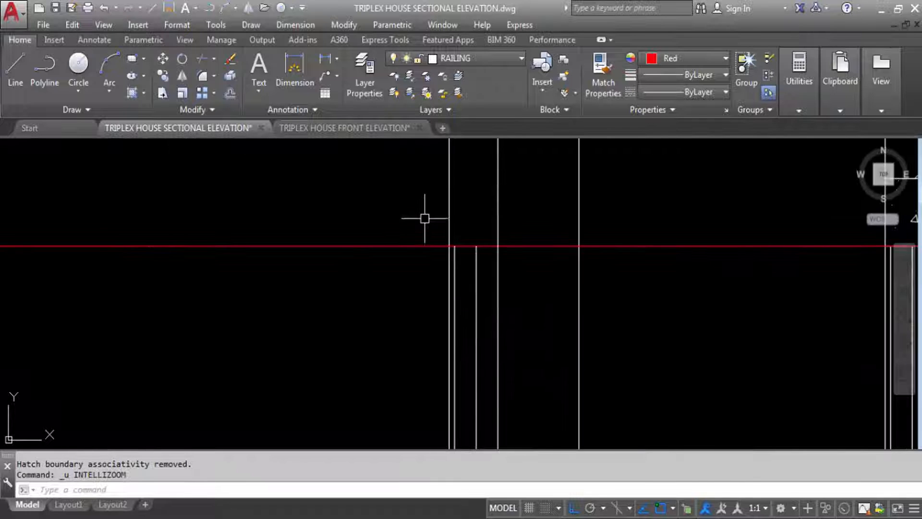
{"action": "left_click", "coordinate": [456, 272]}
{"action": "left_click", "coordinate": [478, 285]}
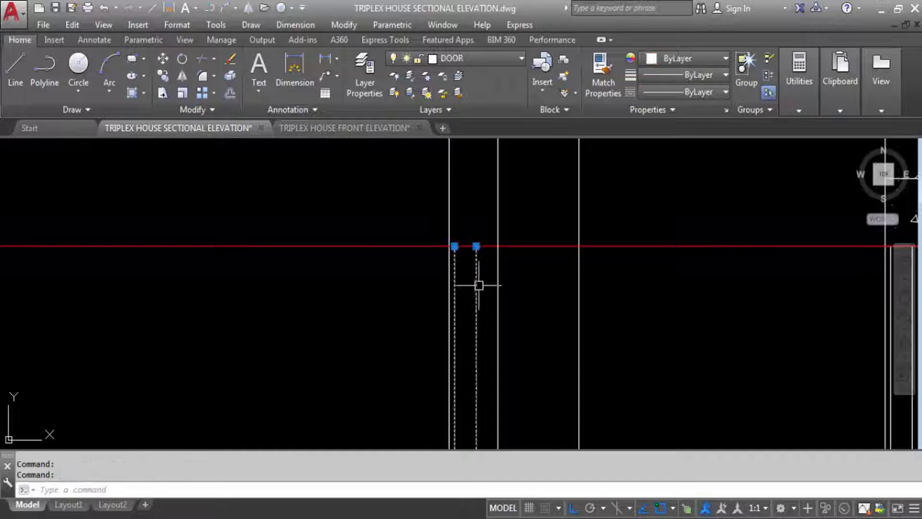
{"action": "scroll", "coordinate": [480, 193], "scroll_direction": "down", "scroll_amount": 8}
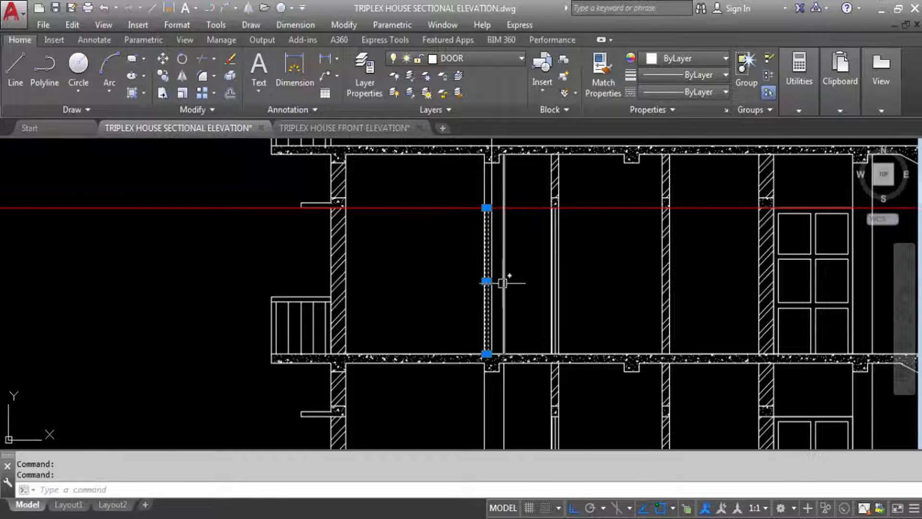
{"action": "scroll", "coordinate": [487, 200], "scroll_direction": "up", "scroll_amount": 4}
{"action": "key", "text": "Escape"}
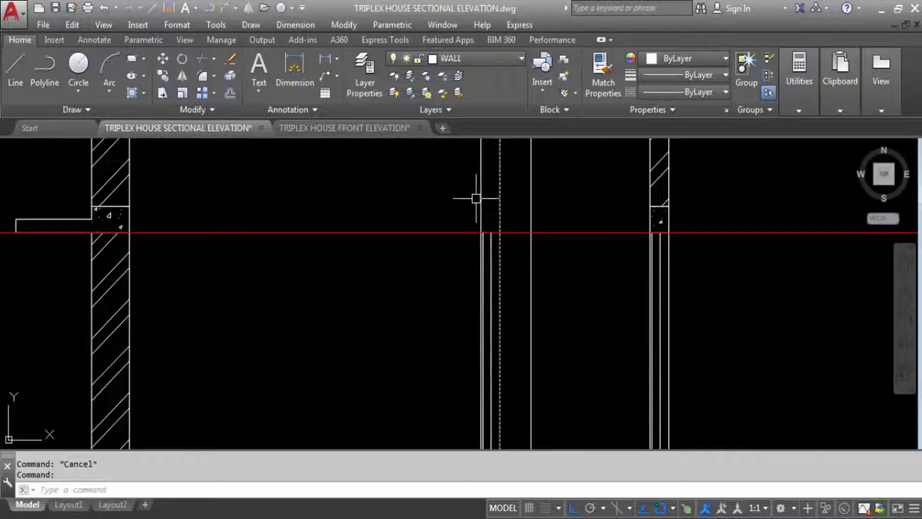
{"action": "left_click", "coordinate": [480, 194]}
{"action": "scroll", "coordinate": [529, 200], "scroll_direction": "down", "scroll_amount": 4}
{"action": "key", "text": "Escape"}
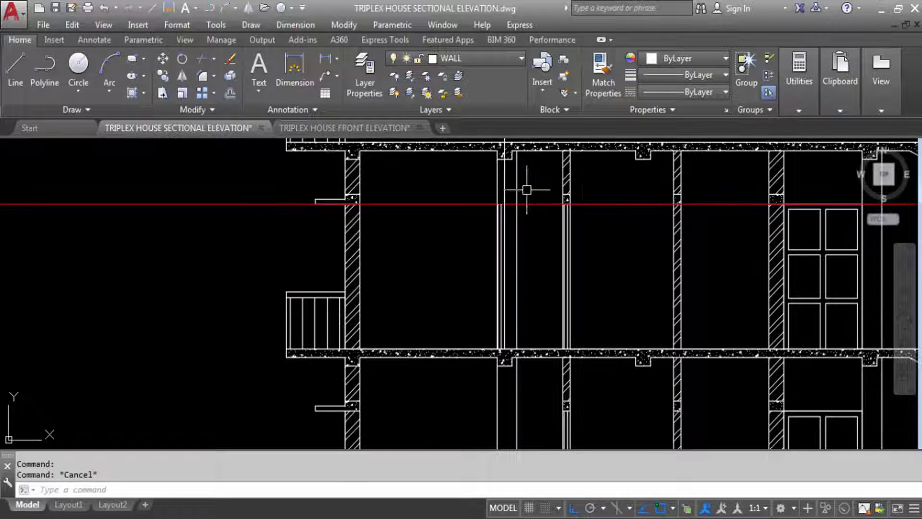
{"action": "left_click", "coordinate": [517, 185]}
{"action": "scroll", "coordinate": [531, 268], "scroll_direction": "down", "scroll_amount": 2}
{"action": "scroll", "coordinate": [525, 250], "scroll_direction": "up", "scroll_amount": 4}
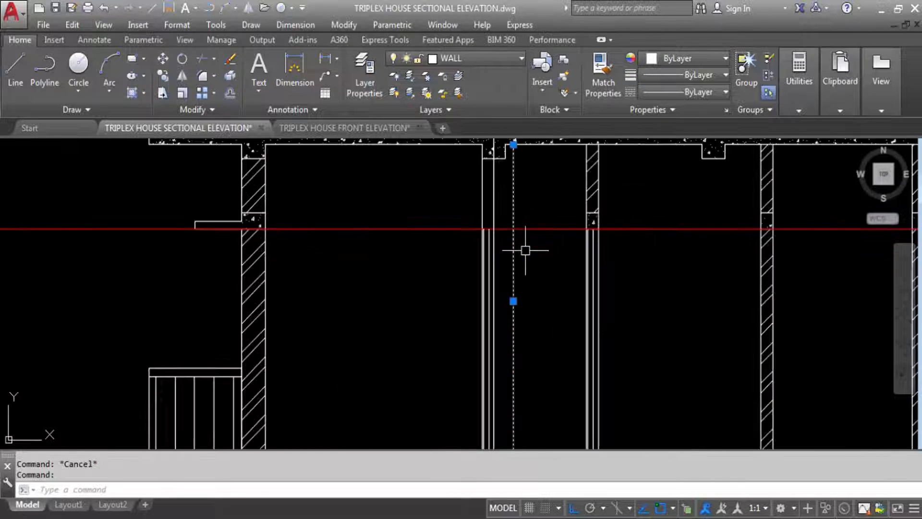
{"action": "key", "text": "Escape"}
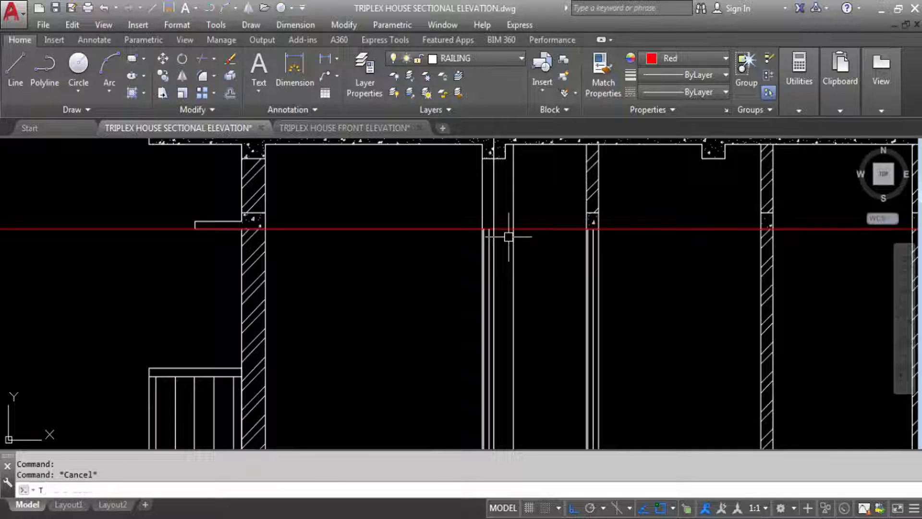
Trim the upper storey's vertical wall line beside the door frame back to the underside of the beam above the door.
{"action": "type", "text": "TR"}
{"action": "key", "text": "Return"}
{"action": "scroll", "coordinate": [508, 238], "scroll_direction": "up", "scroll_amount": 5}
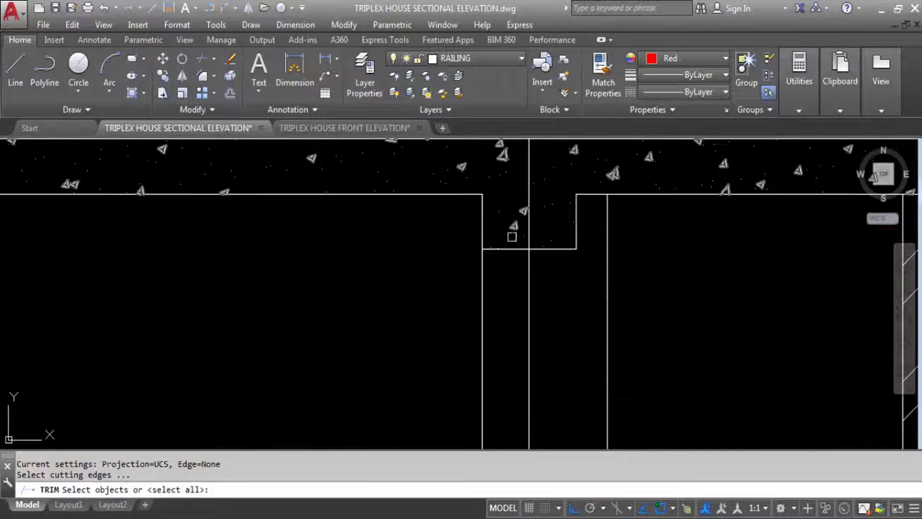
{"action": "left_click", "coordinate": [512, 249]}
{"action": "key", "text": "Return"}
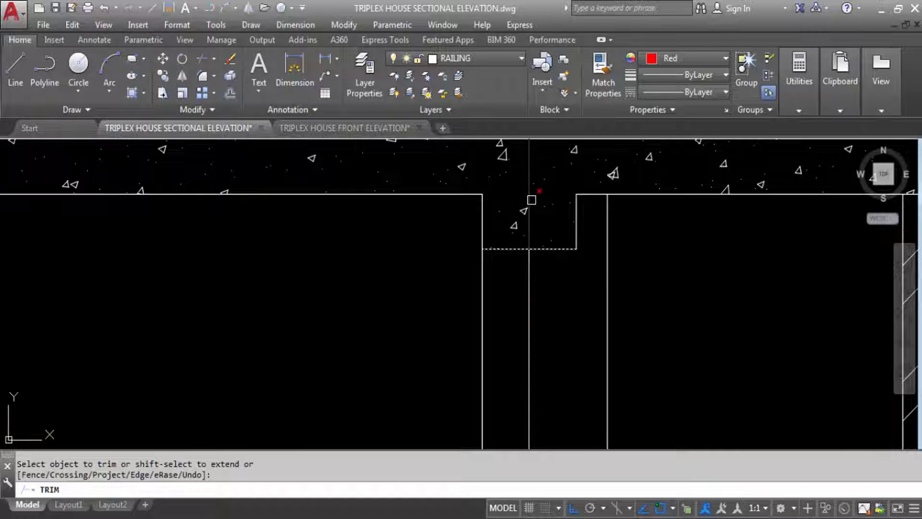
{"action": "left_click", "coordinate": [530, 200]}
{"action": "scroll", "coordinate": [528, 286], "scroll_direction": "down", "scroll_amount": 6}
{"action": "key", "text": "Escape"}
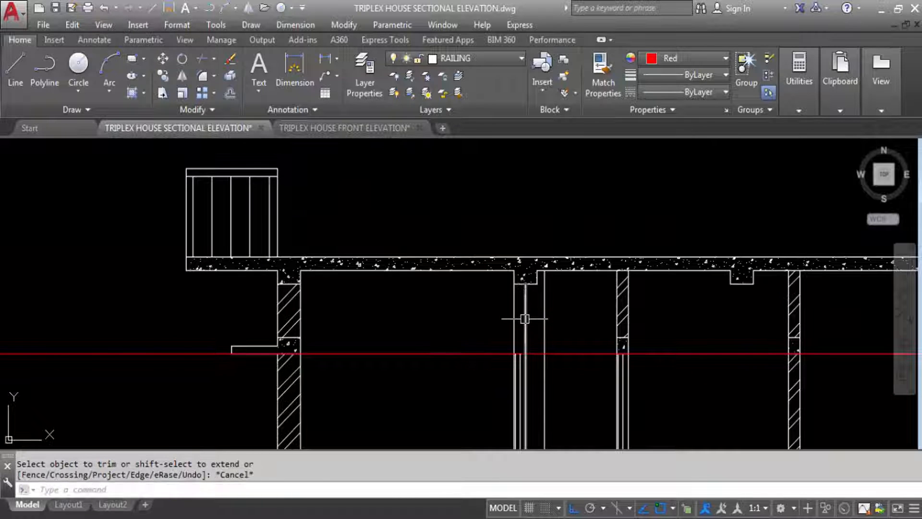
Check the extents of the two wall face lines enclosing the door frame lines in the upper storey.
{"action": "left_click", "coordinate": [529, 321]}
{"action": "left_click", "coordinate": [499, 305]}
{"action": "scroll", "coordinate": [488, 269], "scroll_direction": "down", "scroll_amount": 5}
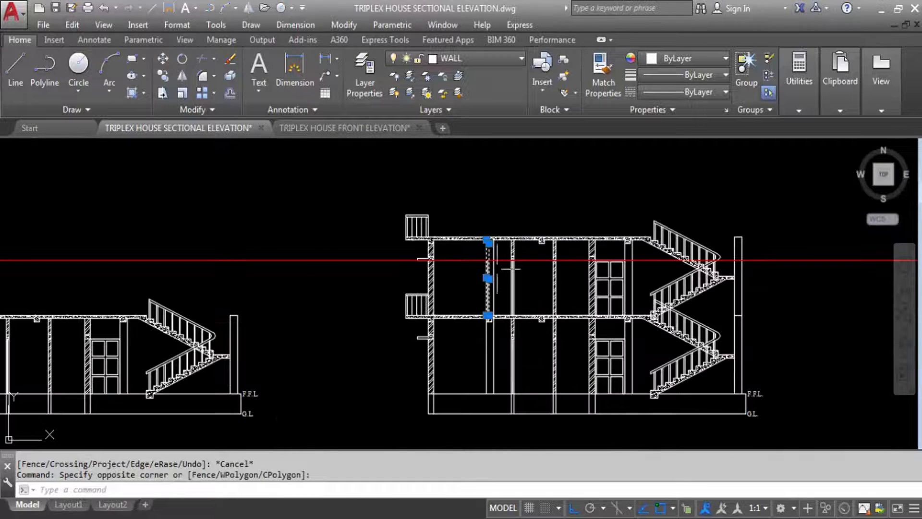
{"action": "scroll", "coordinate": [491, 277], "scroll_direction": "up", "scroll_amount": 6}
{"action": "scroll", "coordinate": [493, 298], "scroll_direction": "up", "scroll_amount": 8}
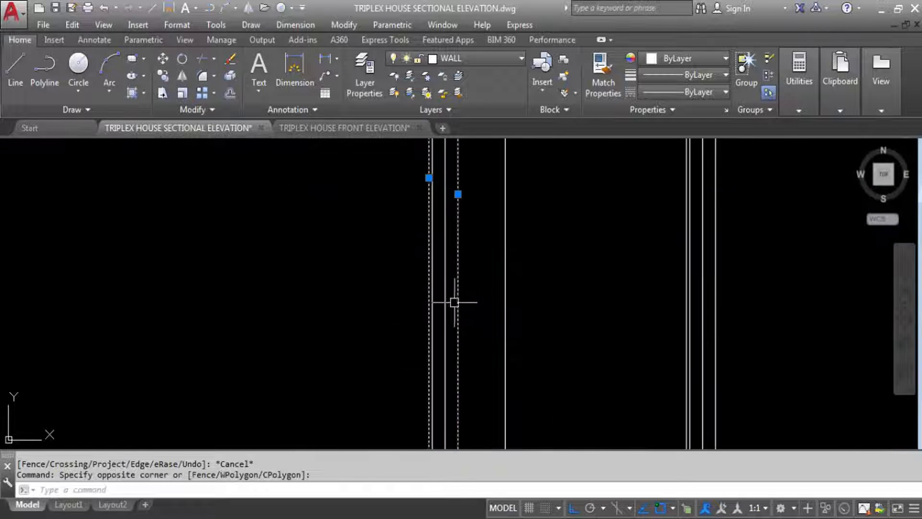
{"action": "key", "text": "Escape"}
Compare the two outermost vertical wall lines at the upper storey's door with the corresponding lines in the storey below.
{"action": "scroll", "coordinate": [446, 300], "scroll_direction": "down", "scroll_amount": 4}
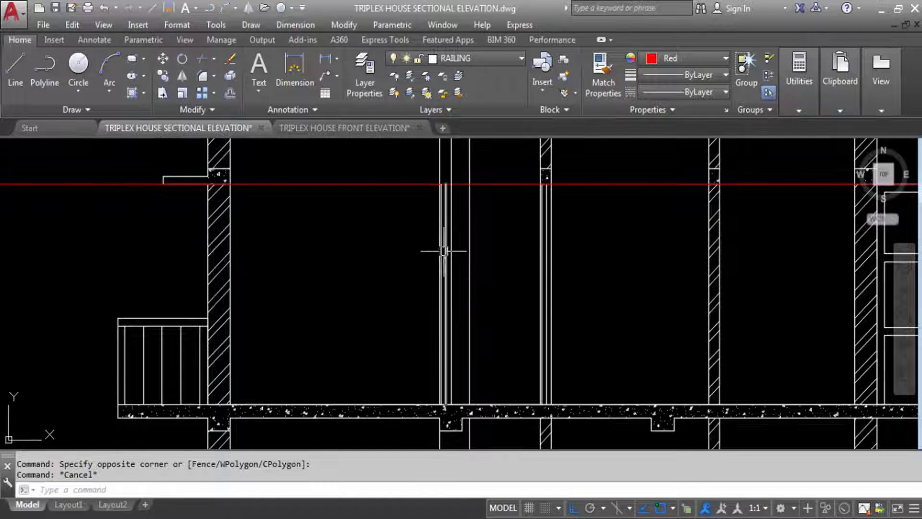
{"action": "scroll", "coordinate": [442, 218], "scroll_direction": "down", "scroll_amount": 3}
{"action": "scroll", "coordinate": [486, 204], "scroll_direction": "up", "scroll_amount": 3}
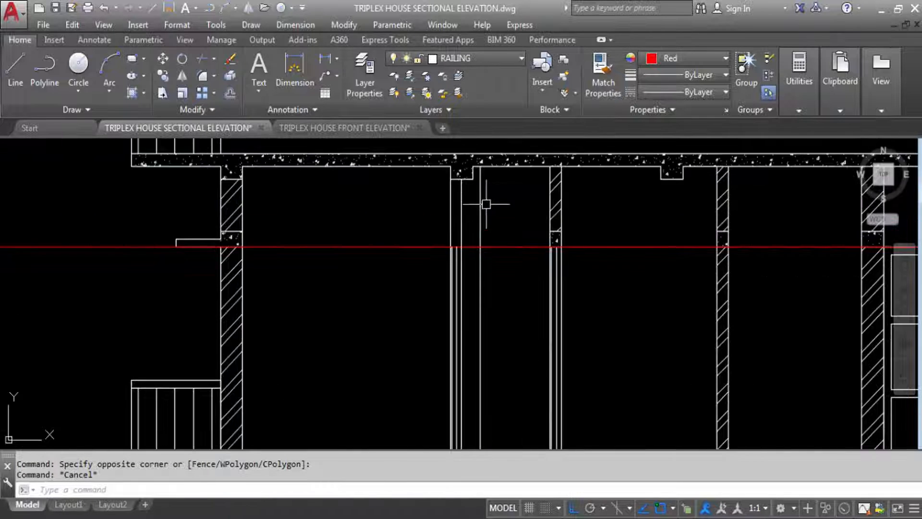
{"action": "left_click", "coordinate": [447, 213]}
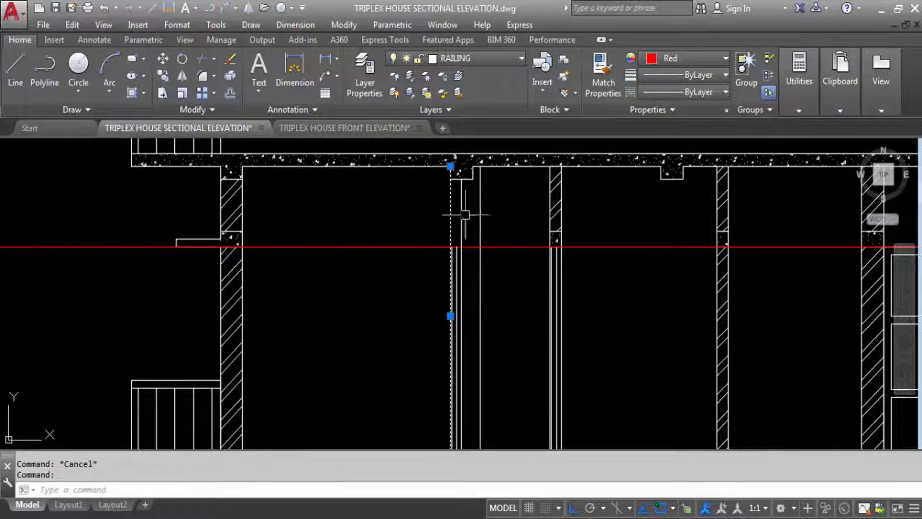
{"action": "scroll", "coordinate": [476, 204], "scroll_direction": "down", "scroll_amount": 5}
{"action": "scroll", "coordinate": [456, 255], "scroll_direction": "up", "scroll_amount": 5}
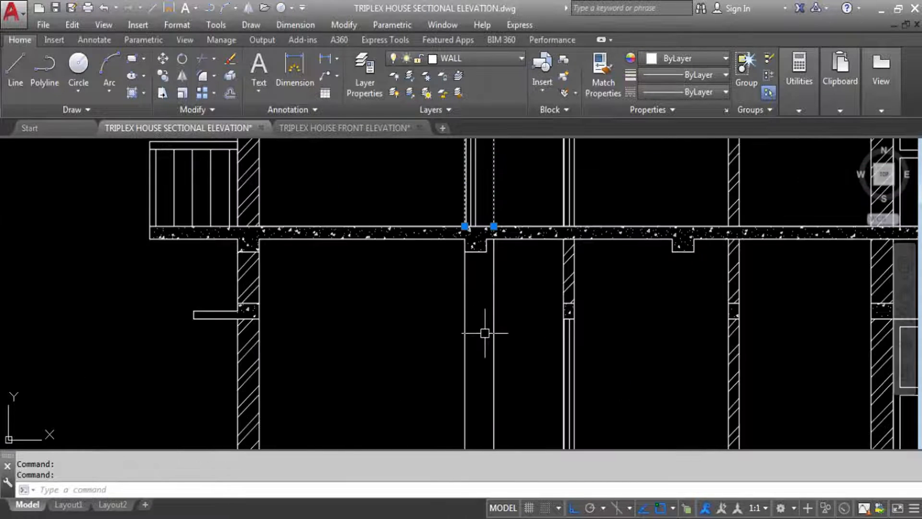
{"action": "scroll", "coordinate": [479, 352], "scroll_direction": "down", "scroll_amount": 5}
{"action": "scroll", "coordinate": [481, 298], "scroll_direction": "up", "scroll_amount": 5}
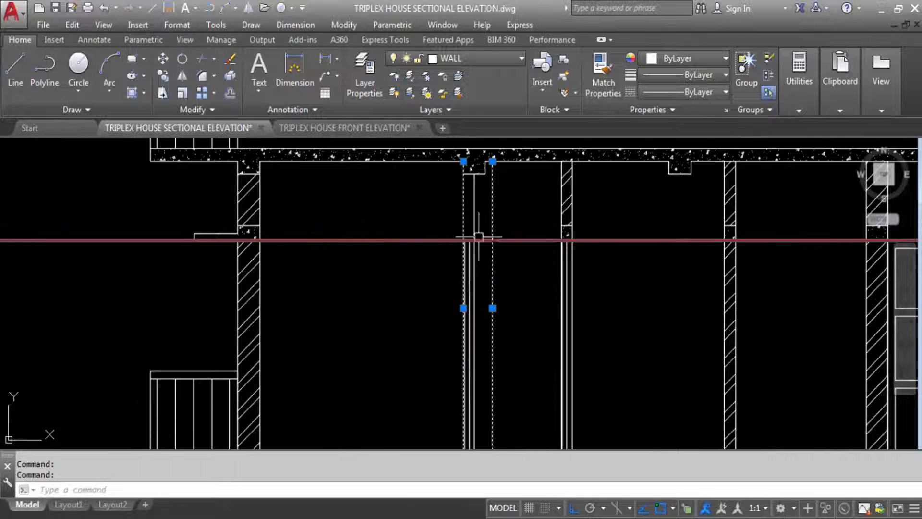
{"action": "key", "text": "Escape"}
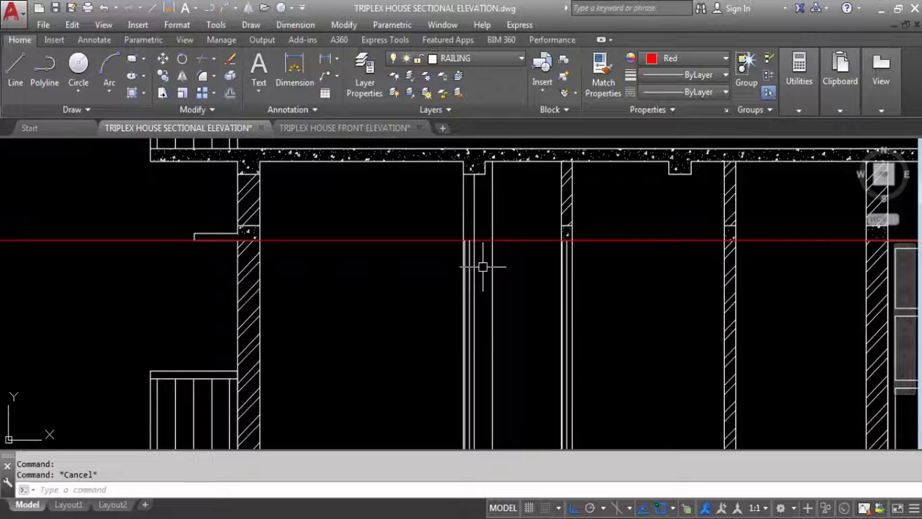
Offset the red horizontal construction line 6 inches upward to mark the lintel's top edge.
{"action": "key", "text": "Return"}
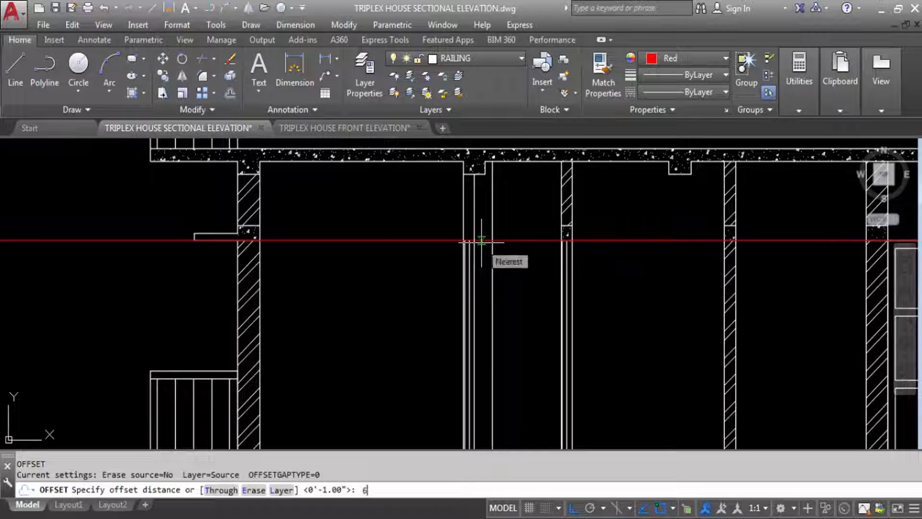
{"action": "type", "text": "6"}
{"action": "key", "text": "Return"}
{"action": "left_click", "coordinate": [486, 240]}
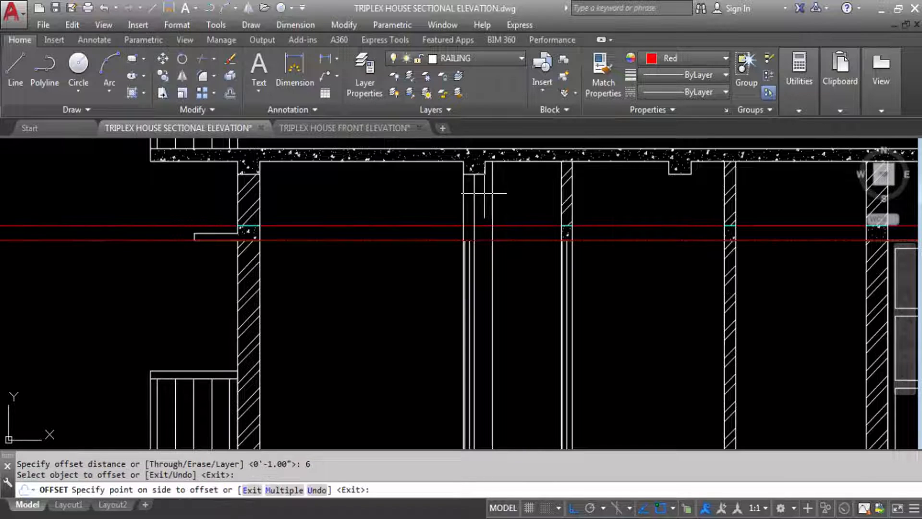
{"action": "left_click", "coordinate": [500, 193]}
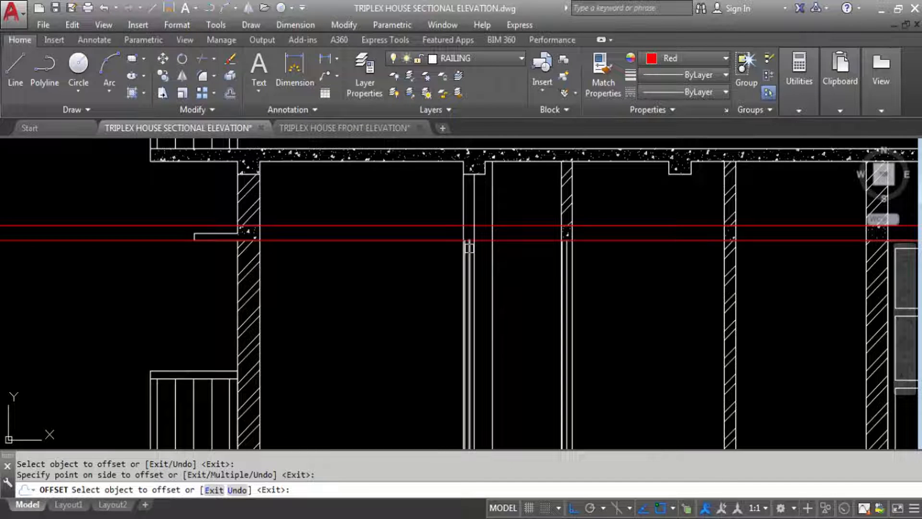
{"action": "key", "text": "Escape"}
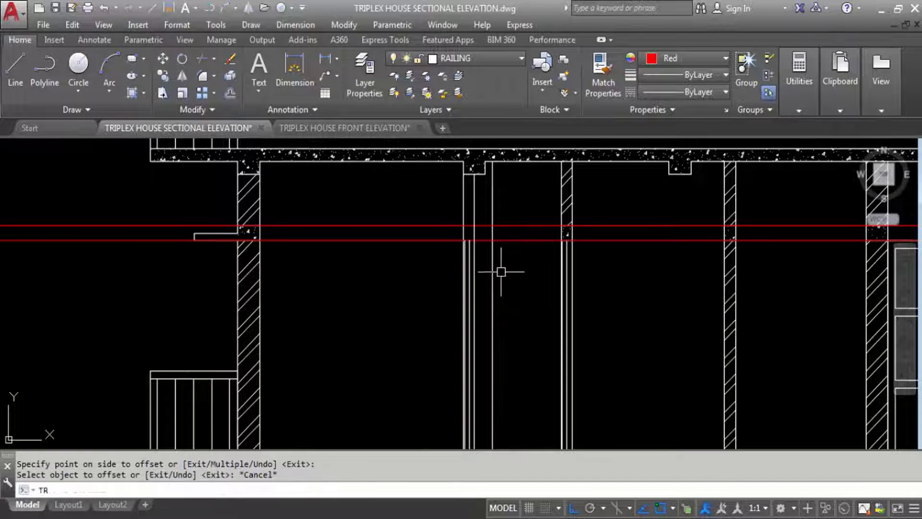
{"action": "type", "text": "TR"}
{"action": "key", "text": "Return"}
{"action": "left_click", "coordinate": [474, 212]}
{"action": "left_click", "coordinate": [462, 215]}
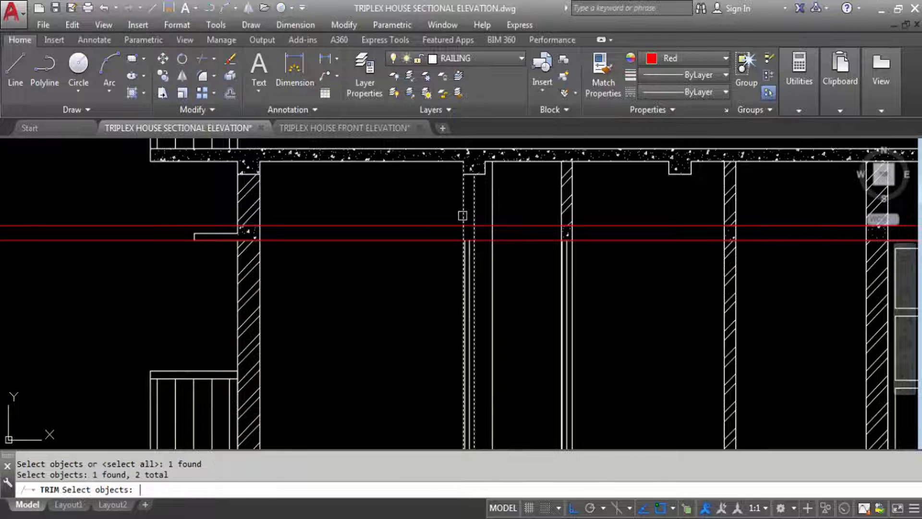
{"action": "key", "text": "Return"}
{"action": "left_click", "coordinate": [462, 215]}
{"action": "key", "text": "Return"}
Trim both red lines back to the left face of the unhatched wall under the second beam.
{"action": "type", "text": "TR"}
{"action": "key", "text": "Return"}
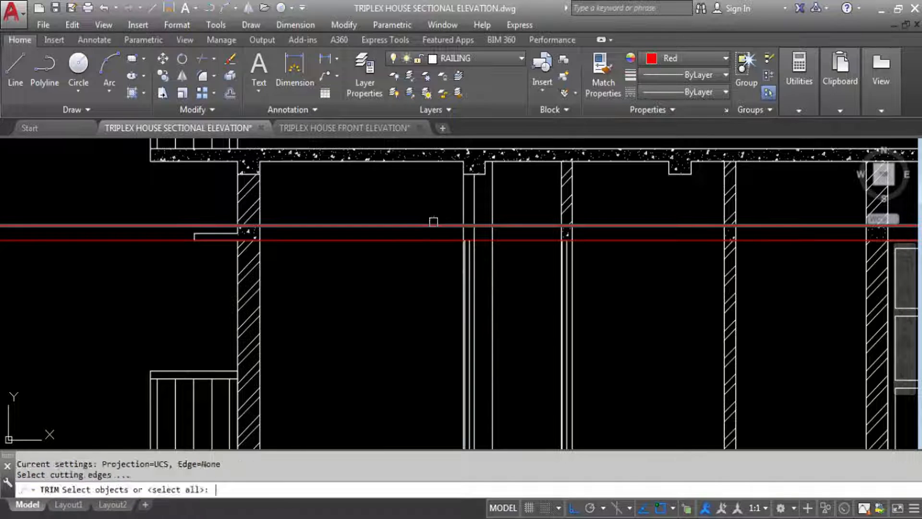
{"action": "left_click", "coordinate": [474, 212]}
{"action": "left_click", "coordinate": [462, 215]}
{"action": "key", "text": "Return"}
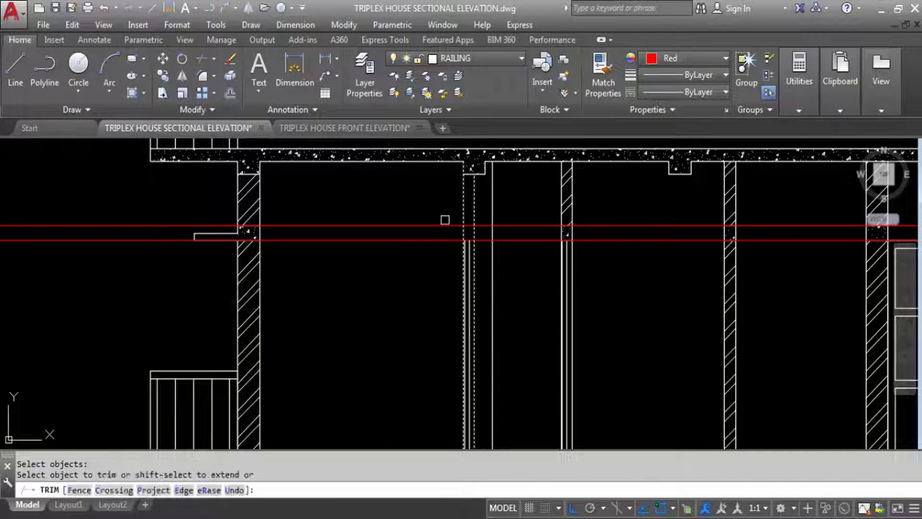
{"action": "left_click", "coordinate": [445, 219]}
{"action": "left_click", "coordinate": [423, 248]}
{"action": "left_click", "coordinate": [435, 244]}
{"action": "left_click", "coordinate": [423, 213]}
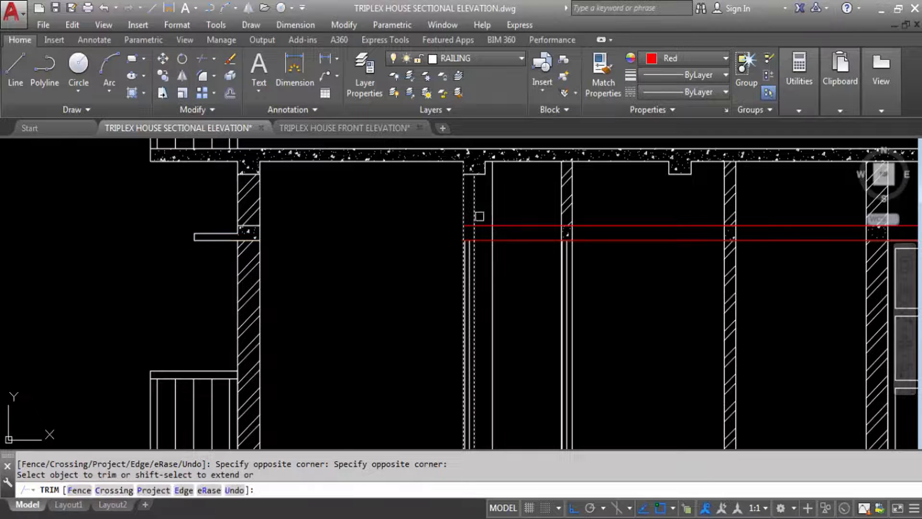
Trim both red lines beyond the right face of the same wall, leaving only the lintel edges.
{"action": "left_click", "coordinate": [519, 217]}
{"action": "left_click", "coordinate": [503, 247]}
{"action": "left_click", "coordinate": [483, 231]}
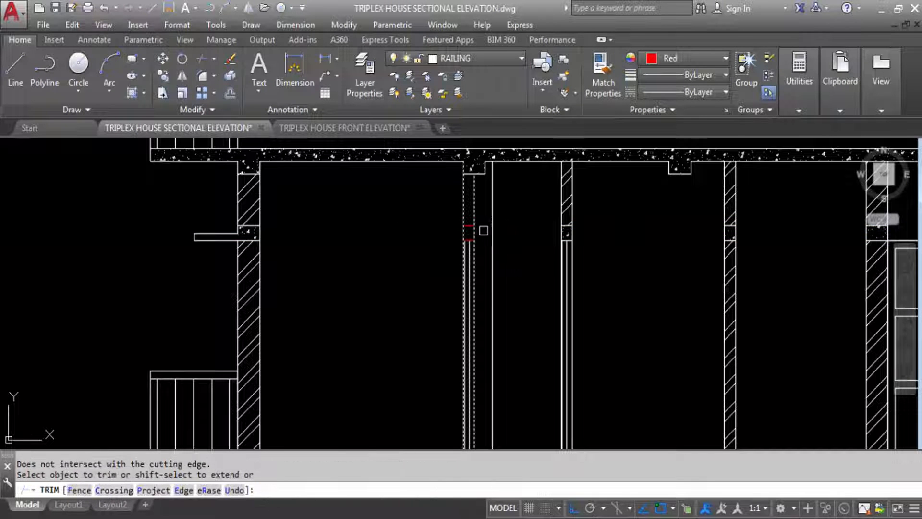
{"action": "key", "text": "Escape"}
Hatch the lintel between the two red edges with the AR-CONC pattern.
{"action": "scroll", "coordinate": [477, 241], "scroll_direction": "up", "scroll_amount": 5}
{"action": "scroll", "coordinate": [469, 222], "scroll_direction": "down", "scroll_amount": 3}
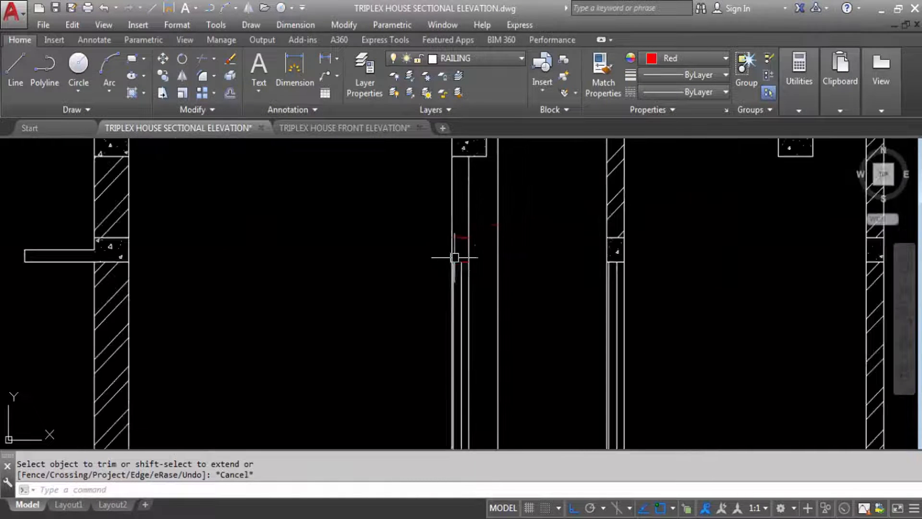
{"action": "type", "text": "H"}
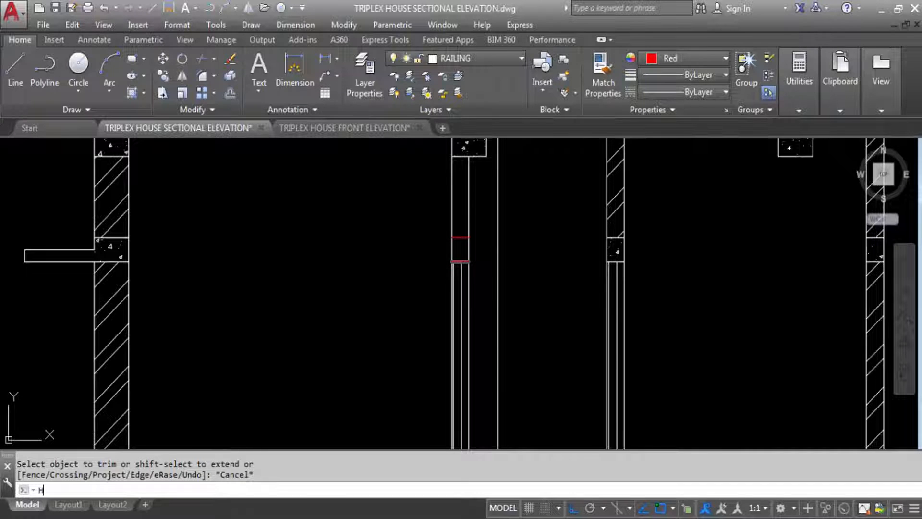
{"action": "key", "text": "Return"}
{"action": "left_click", "coordinate": [459, 239]}
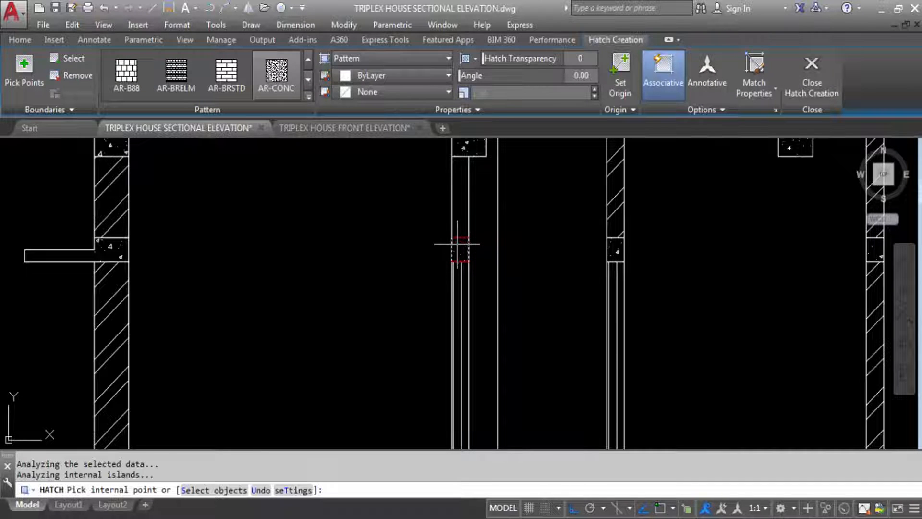
{"action": "key", "text": "Return"}
Match the new lintel hatch's properties to the concrete hatch in the neighbouring wall's lintel.
{"action": "type", "text": "MA"}
{"action": "key", "text": "Return"}
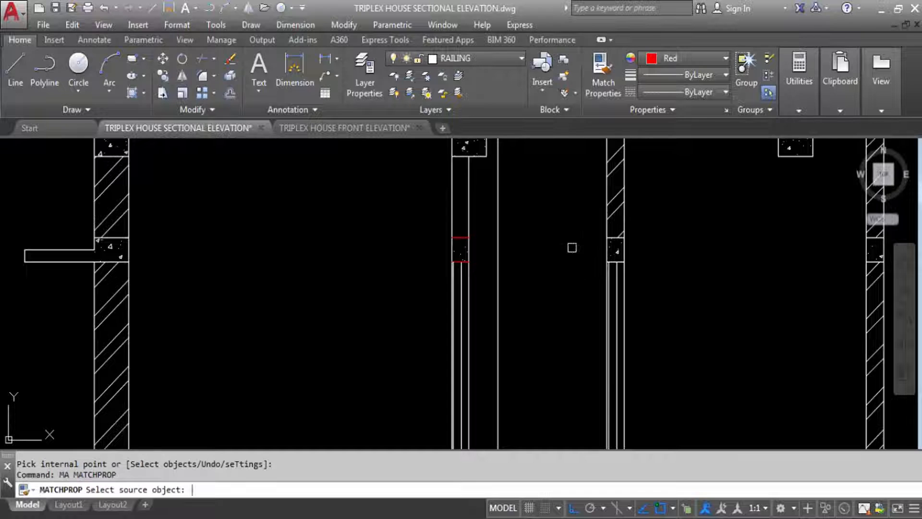
{"action": "left_click", "coordinate": [614, 250]}
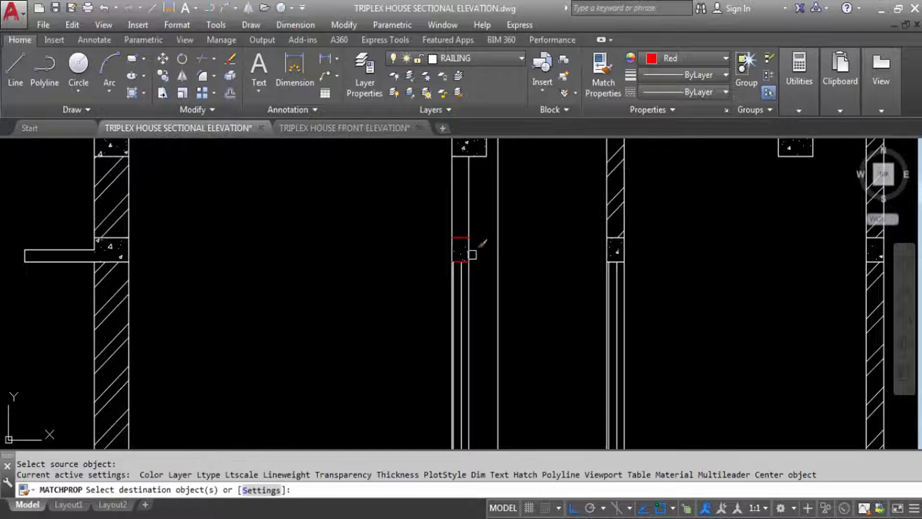
{"action": "scroll", "coordinate": [466, 255], "scroll_direction": "up", "scroll_amount": 2}
{"action": "key", "text": "Escape"}
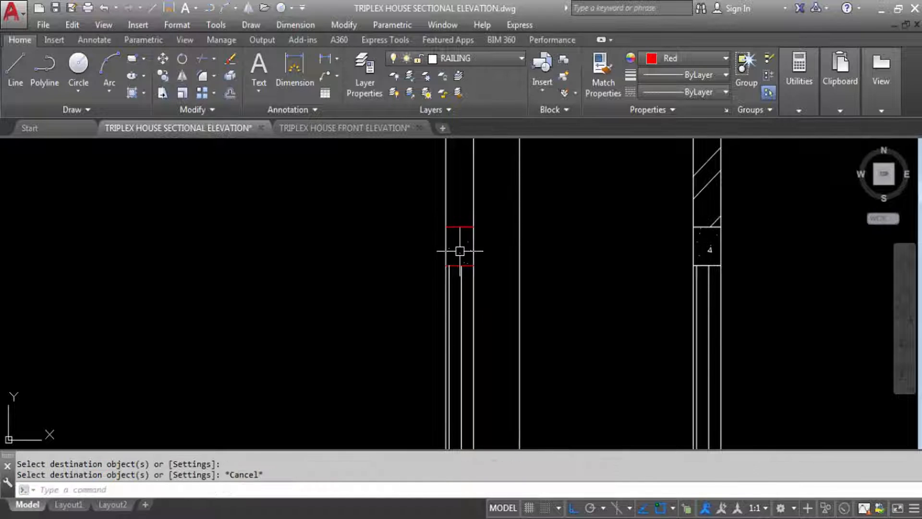
Set the new lintel hatch's scale to 0.90.
{"action": "left_click", "coordinate": [459, 245]}
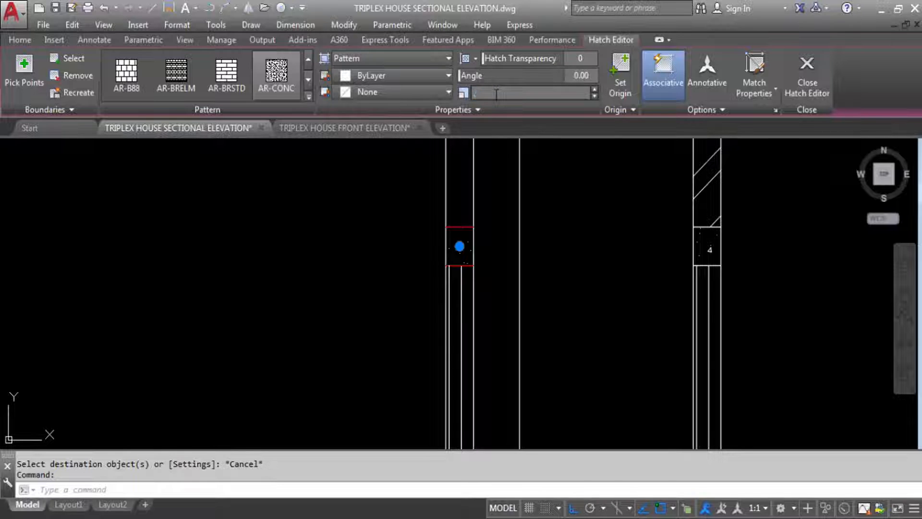
{"action": "left_click", "coordinate": [594, 249]}
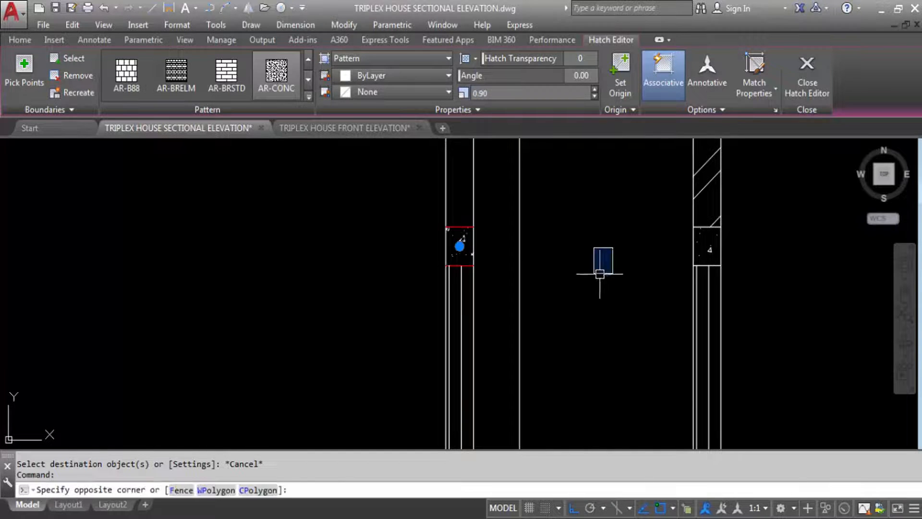
{"action": "key", "text": "Escape"}
{"action": "key", "text": "Escape"}
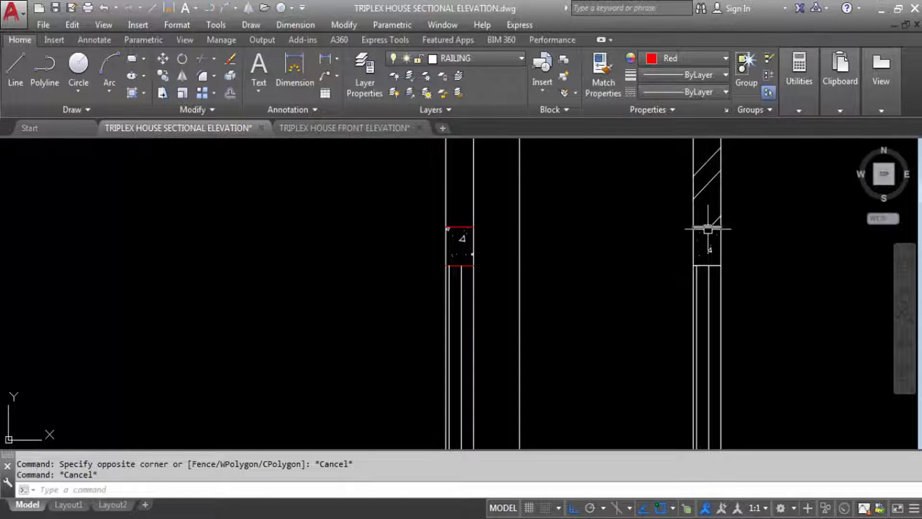
Match both red lintel edges to the neighbouring lintel's white edge line and save the drawing.
{"action": "left_click", "coordinate": [708, 227]}
{"action": "key", "text": "Return"}
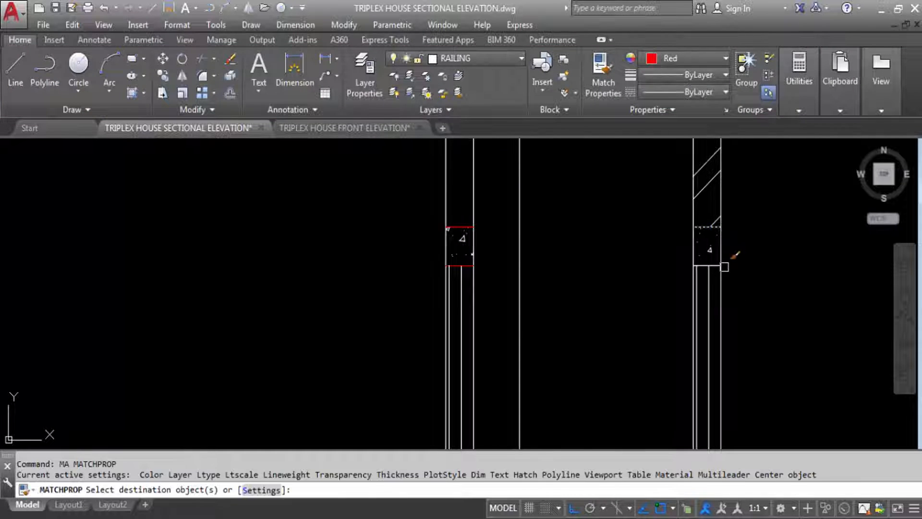
{"action": "scroll", "coordinate": [469, 230], "scroll_direction": "up", "scroll_amount": 5}
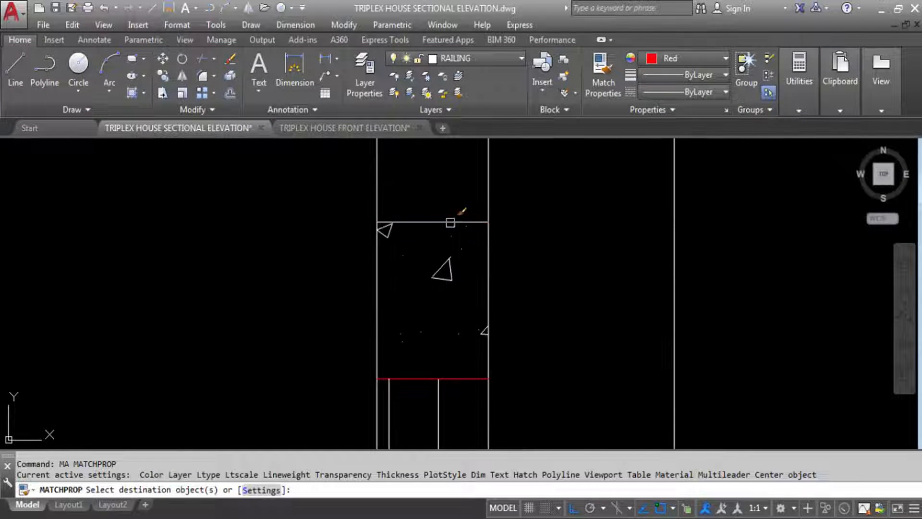
{"action": "left_click", "coordinate": [461, 378]}
{"action": "key", "text": "Escape"}
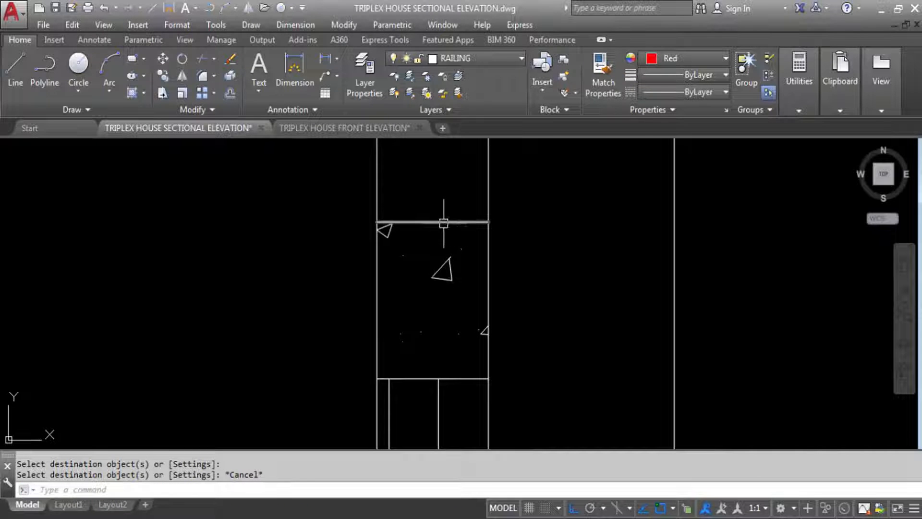
{"action": "key", "text": "ctrl+s"}
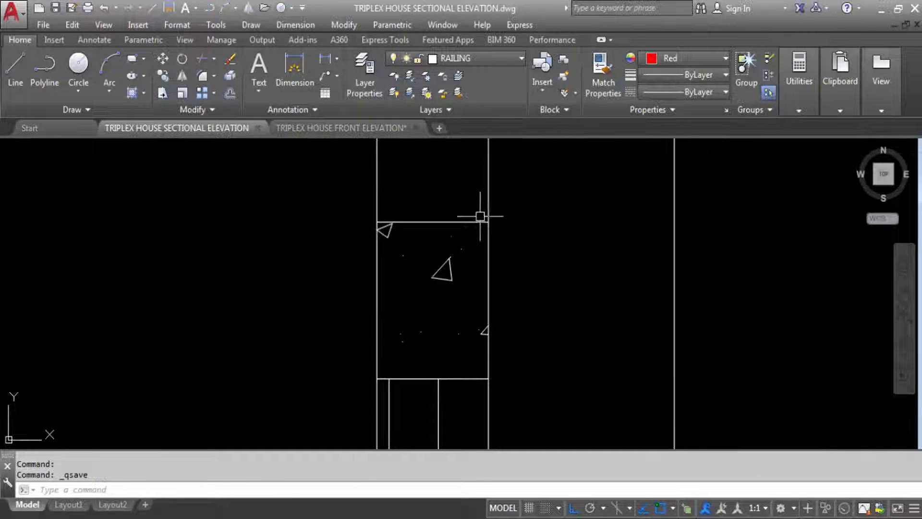
Compare the upper storey of the section with the first floor plan along section line A-B around the store room.
{"action": "scroll", "coordinate": [480, 216], "scroll_direction": "down", "scroll_amount": 4}
{"action": "scroll", "coordinate": [434, 230], "scroll_direction": "down", "scroll_amount": 3}
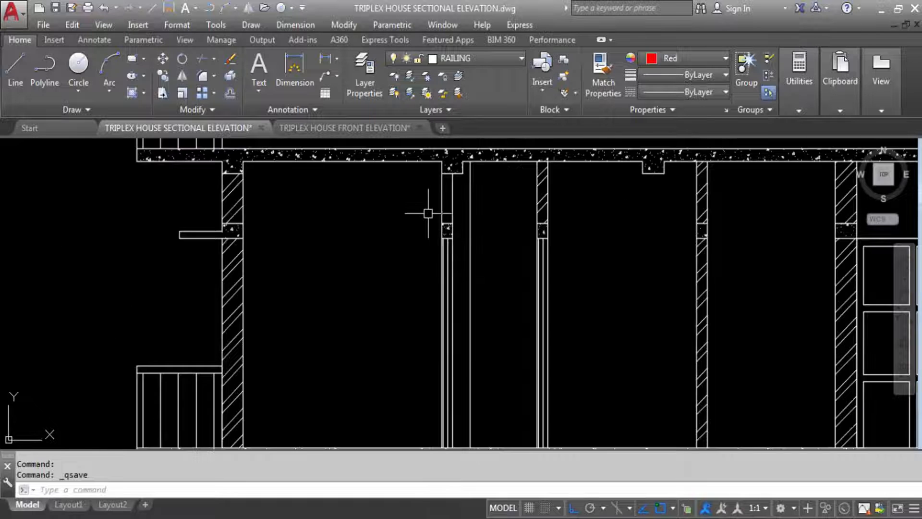
{"action": "scroll", "coordinate": [428, 213], "scroll_direction": "down", "scroll_amount": 4}
{"action": "scroll", "coordinate": [443, 309], "scroll_direction": "up", "scroll_amount": 3}
{"action": "scroll", "coordinate": [432, 257], "scroll_direction": "down", "scroll_amount": 5}
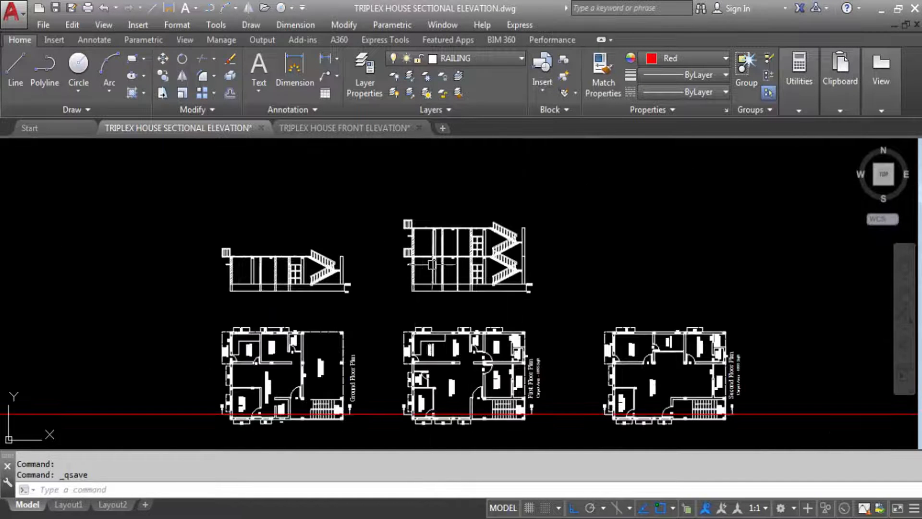
{"action": "scroll", "coordinate": [423, 317], "scroll_direction": "down", "scroll_amount": 2}
{"action": "scroll", "coordinate": [422, 329], "scroll_direction": "up", "scroll_amount": 7}
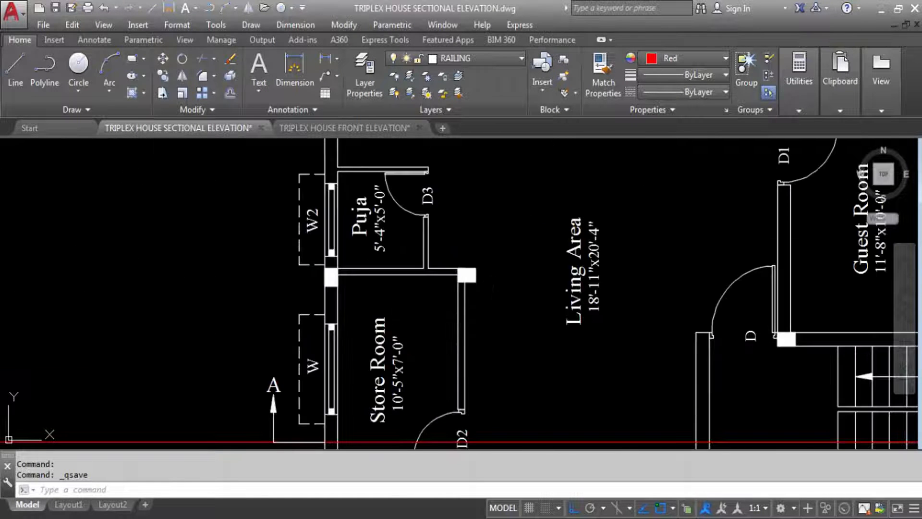
{"action": "scroll", "coordinate": [443, 217], "scroll_direction": "down", "scroll_amount": 2}
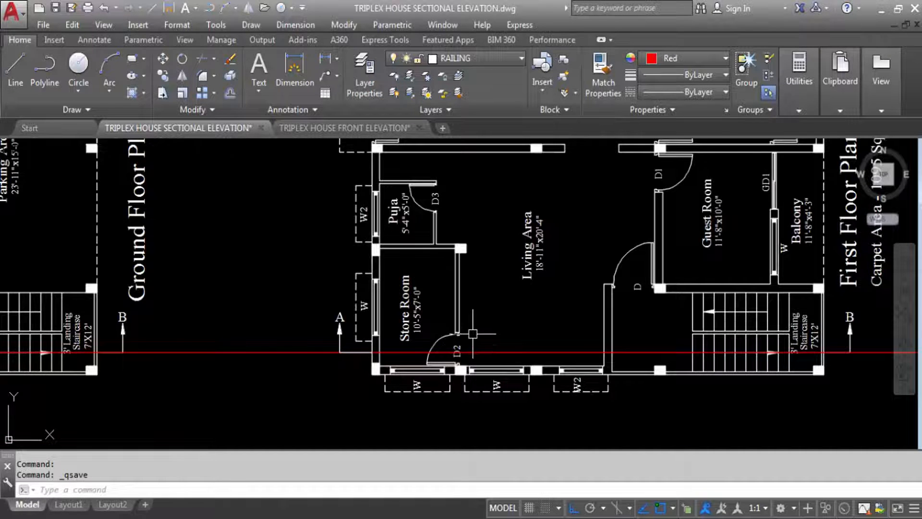
{"action": "scroll", "coordinate": [473, 333], "scroll_direction": "up", "scroll_amount": 2}
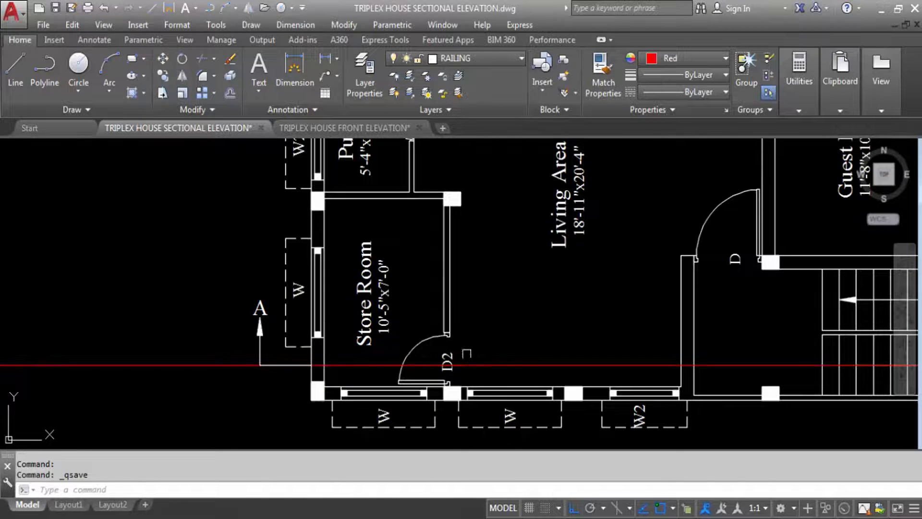
{"action": "scroll", "coordinate": [452, 393], "scroll_direction": "down", "scroll_amount": 4}
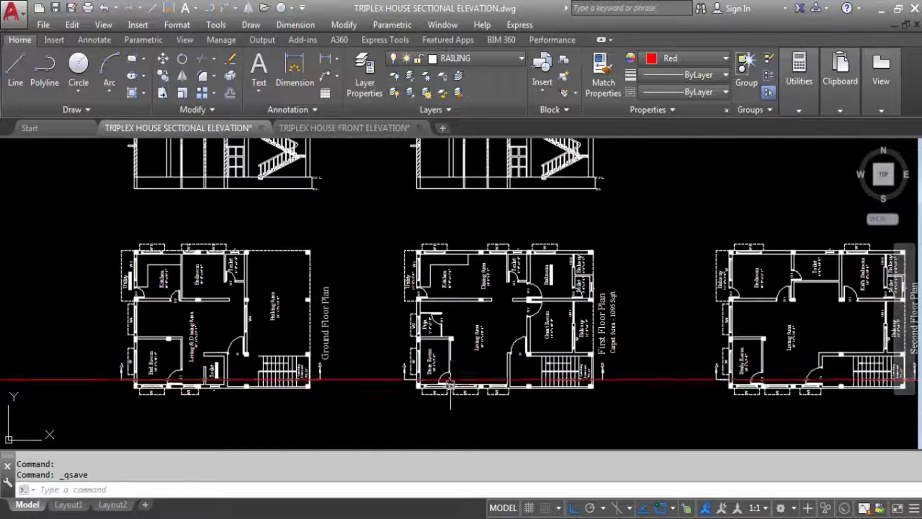
{"action": "scroll", "coordinate": [444, 199], "scroll_direction": "up", "scroll_amount": 5}
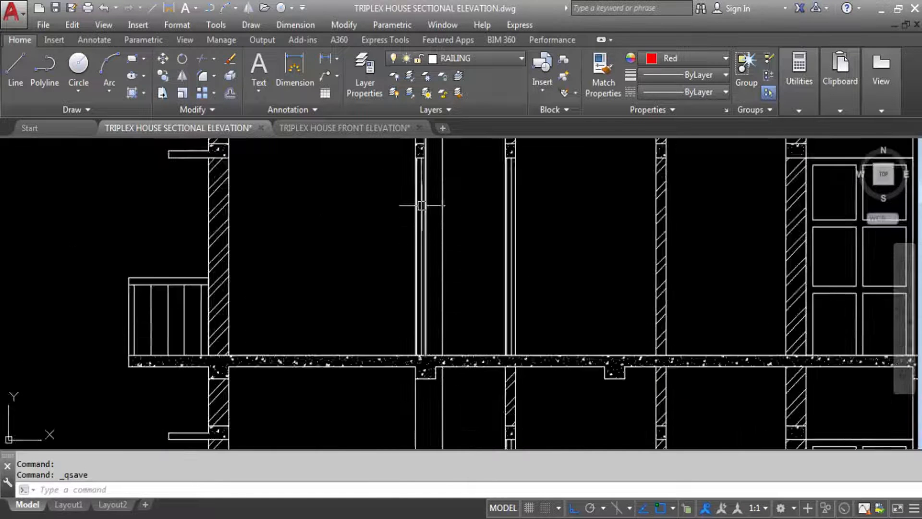
{"action": "scroll", "coordinate": [430, 207], "scroll_direction": "down", "scroll_amount": 2}
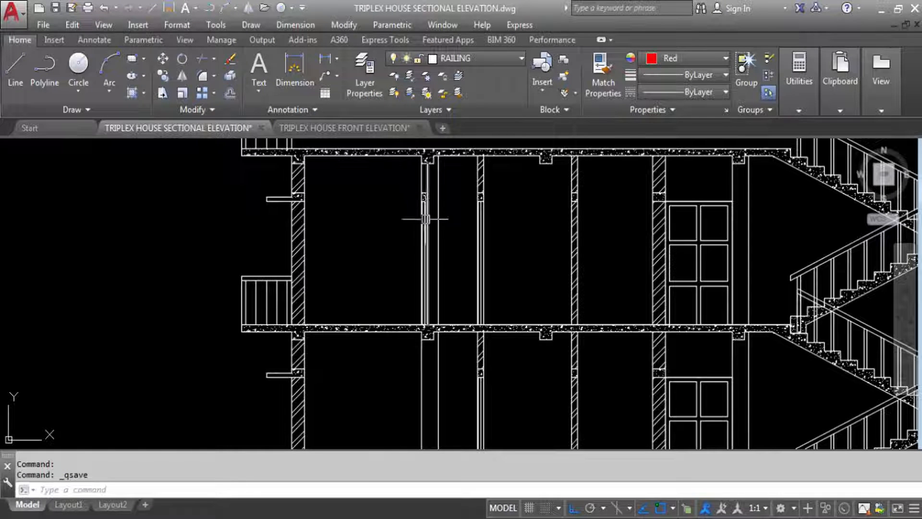
{"action": "scroll", "coordinate": [429, 199], "scroll_direction": "up", "scroll_amount": 2}
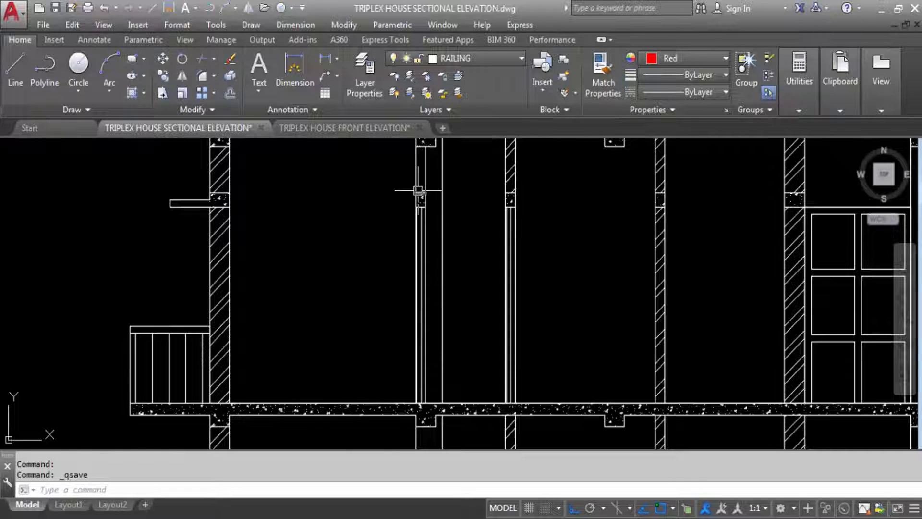
{"action": "scroll", "coordinate": [419, 197], "scroll_direction": "down", "scroll_amount": 8}
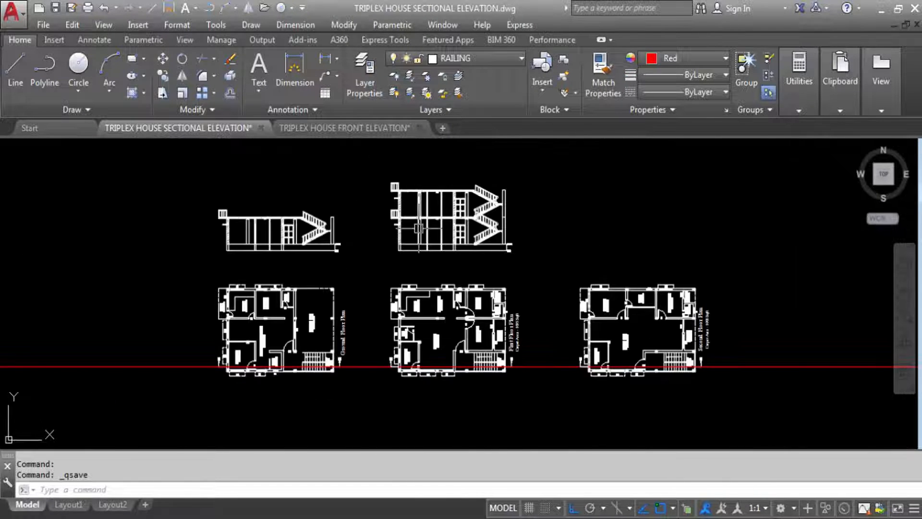
Draw a vertical construction line along the left edge of the column between windows W and W2 in the first floor plan.
{"action": "scroll", "coordinate": [401, 380], "scroll_direction": "up", "scroll_amount": 5}
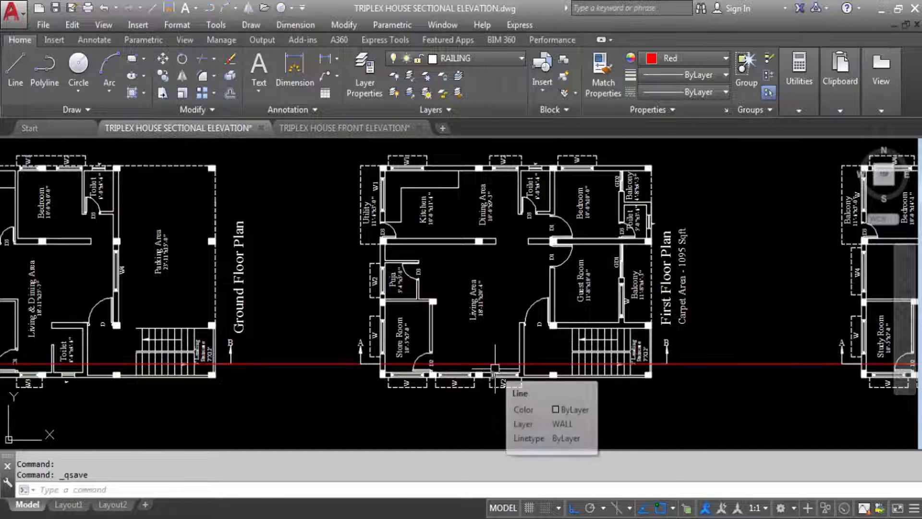
{"action": "scroll", "coordinate": [483, 380], "scroll_direction": "up", "scroll_amount": 4}
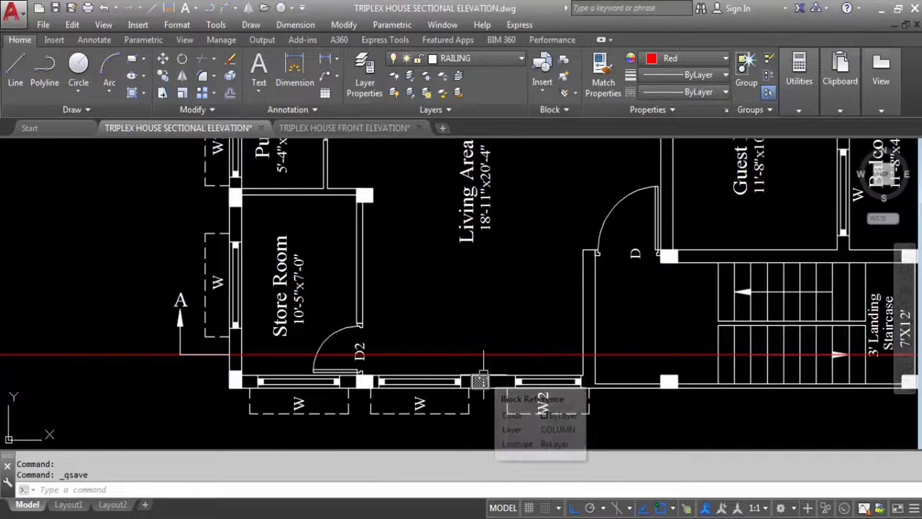
{"action": "type", "text": "xL"}
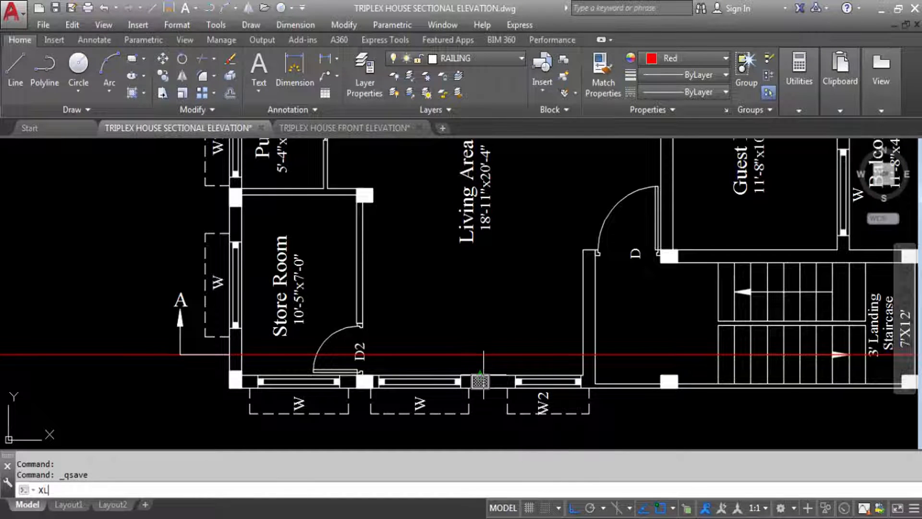
{"action": "key", "text": "Return"}
{"action": "type", "text": "V"}
{"action": "key", "text": "Return"}
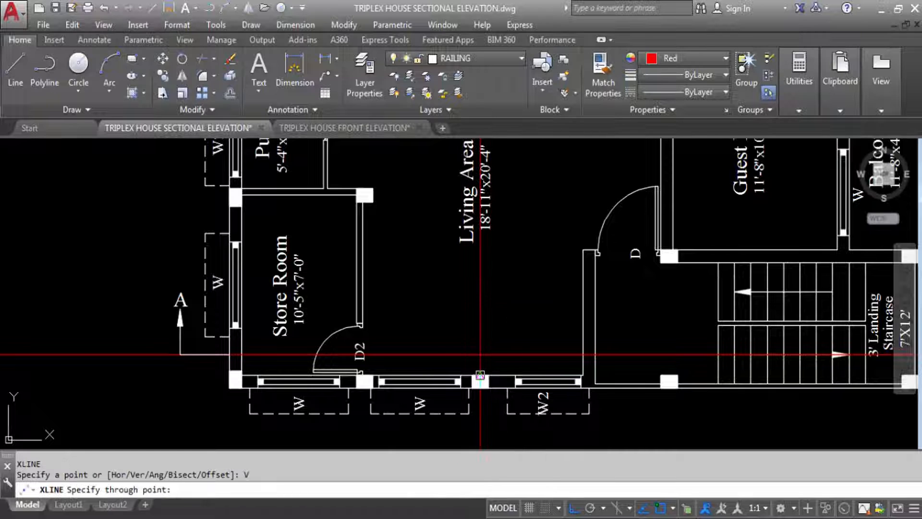
{"action": "left_click", "coordinate": [480, 375]}
{"action": "scroll", "coordinate": [481, 375], "scroll_direction": "down", "scroll_amount": 2}
{"action": "key", "text": "Escape"}
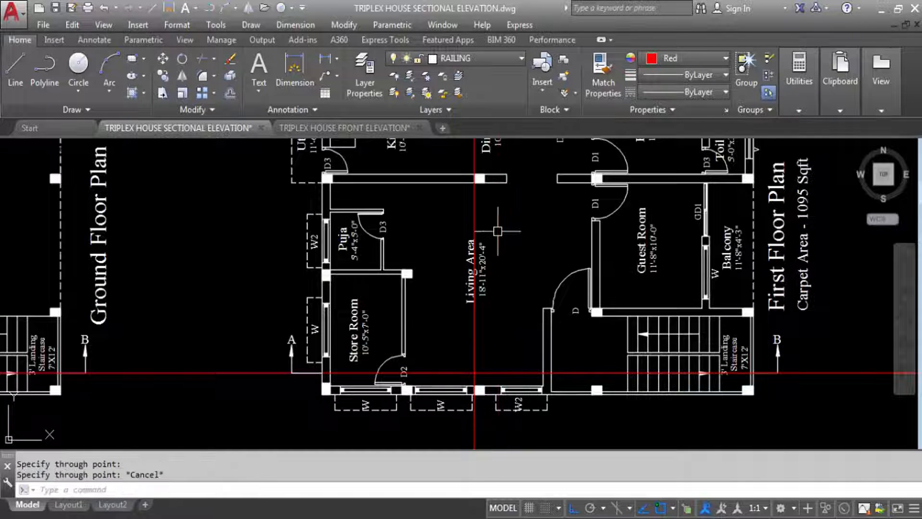
Offset the vertical construction line 9 inches towards the column's right side.
{"action": "key", "text": "Return"}
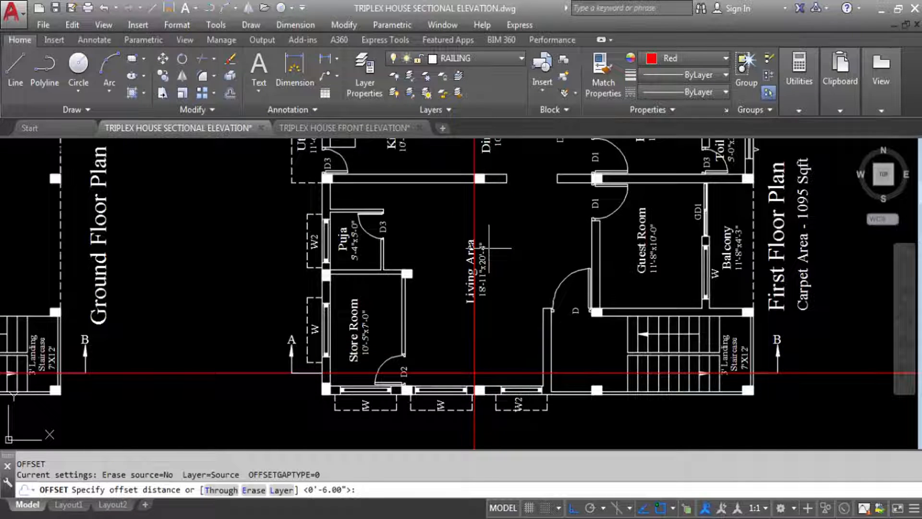
{"action": "type", "text": "9"}
{"action": "key", "text": "Return"}
{"action": "left_click", "coordinate": [474, 202]}
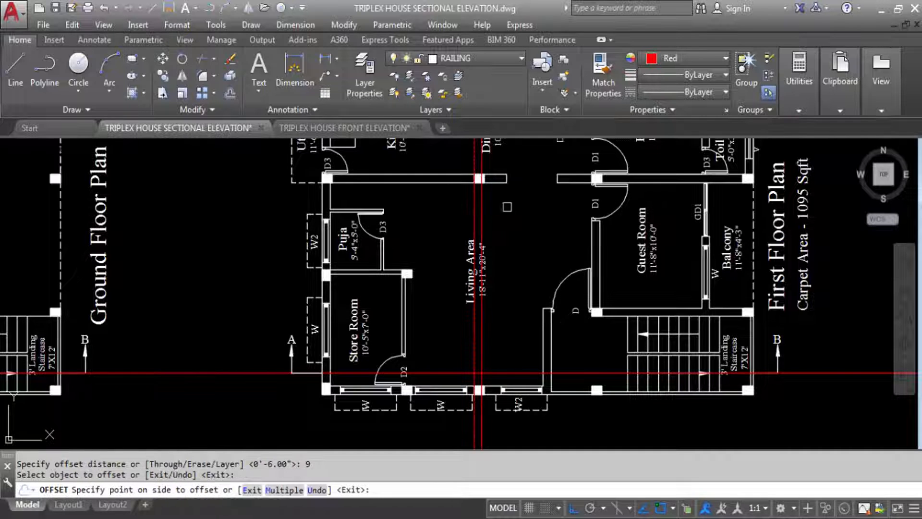
{"action": "left_click", "coordinate": [506, 238]}
{"action": "key", "text": "Escape"}
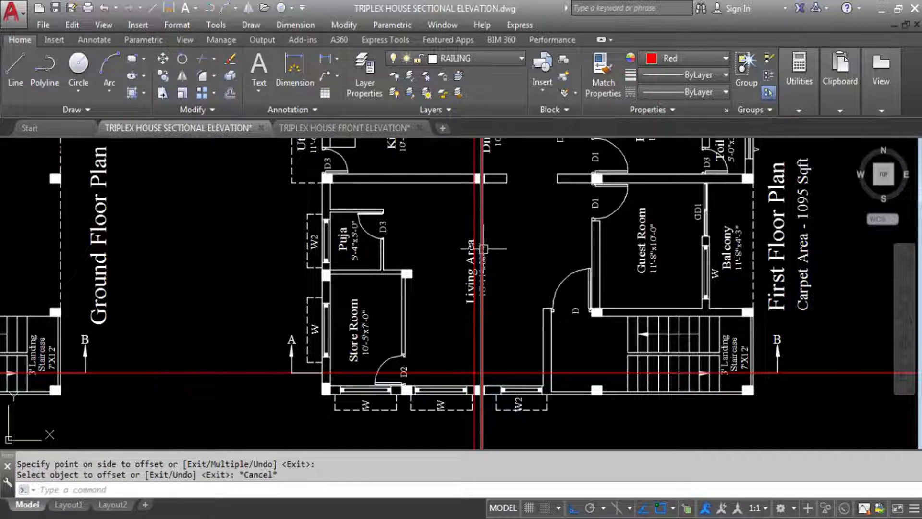
Compare the pair of red guide lines with the section's beams and with the column positions in the ground and first floor plans.
{"action": "scroll", "coordinate": [484, 248], "scroll_direction": "down", "scroll_amount": 5}
{"action": "scroll", "coordinate": [488, 196], "scroll_direction": "up", "scroll_amount": 4}
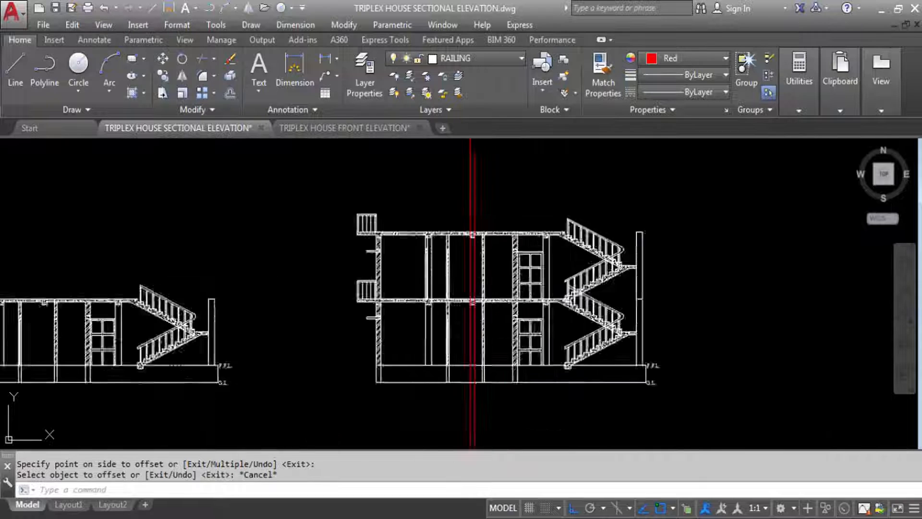
{"action": "scroll", "coordinate": [473, 235], "scroll_direction": "up", "scroll_amount": 5}
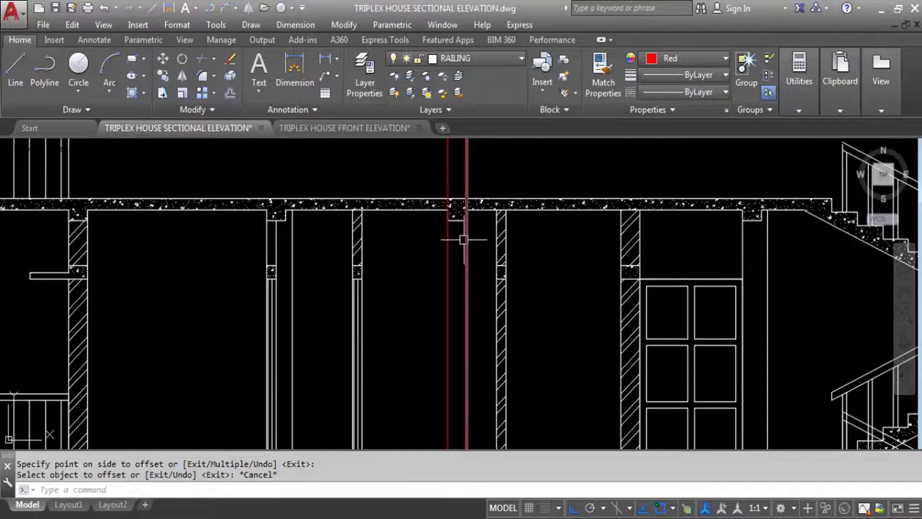
{"action": "scroll", "coordinate": [426, 198], "scroll_direction": "down", "scroll_amount": 4}
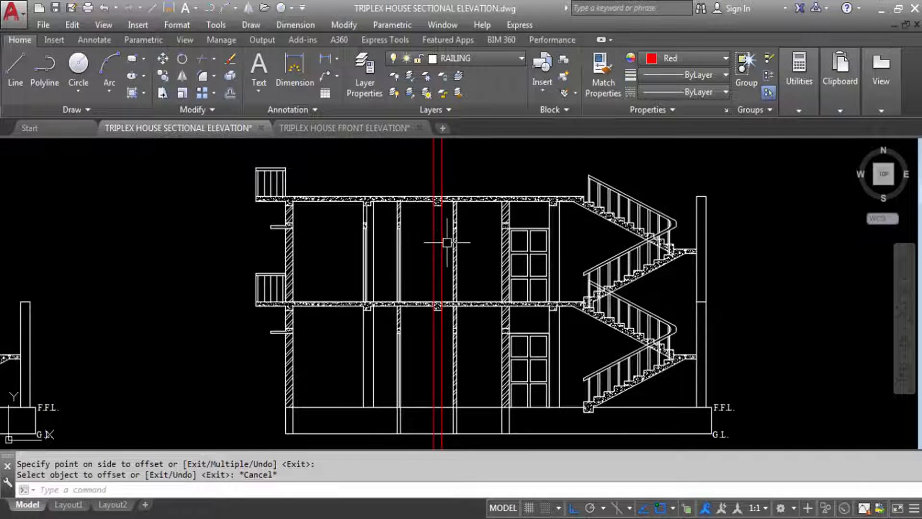
{"action": "scroll", "coordinate": [447, 242], "scroll_direction": "down", "scroll_amount": 5}
{"action": "scroll", "coordinate": [452, 288], "scroll_direction": "up", "scroll_amount": 5}
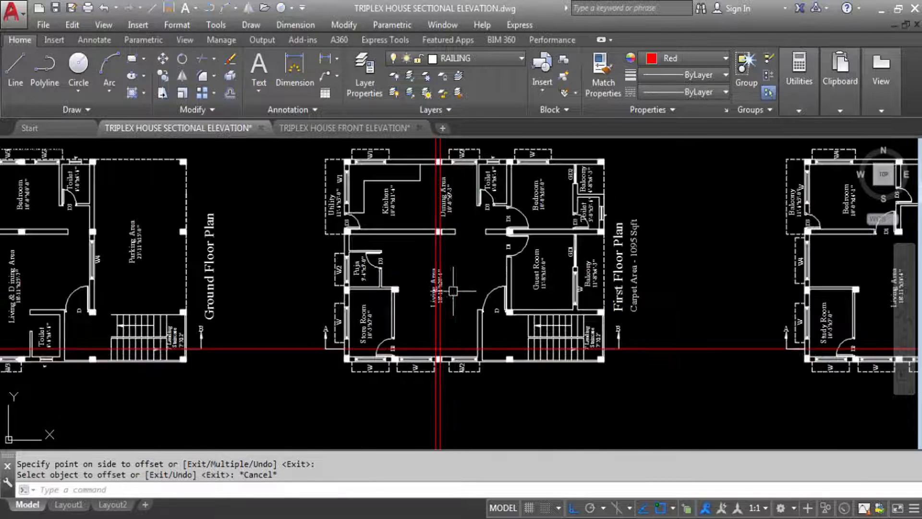
{"action": "scroll", "coordinate": [443, 331], "scroll_direction": "down", "scroll_amount": 3}
{"action": "scroll", "coordinate": [156, 347], "scroll_direction": "up", "scroll_amount": 5}
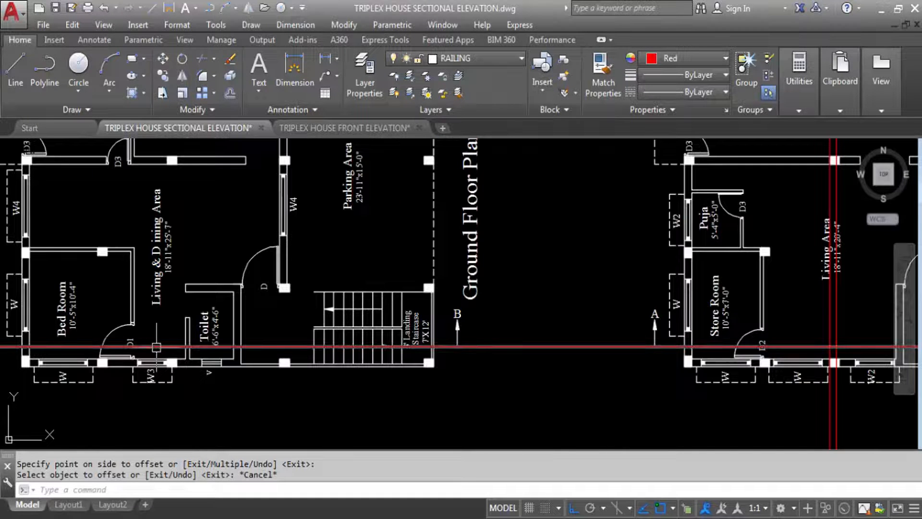
{"action": "scroll", "coordinate": [156, 347], "scroll_direction": "down", "scroll_amount": 2}
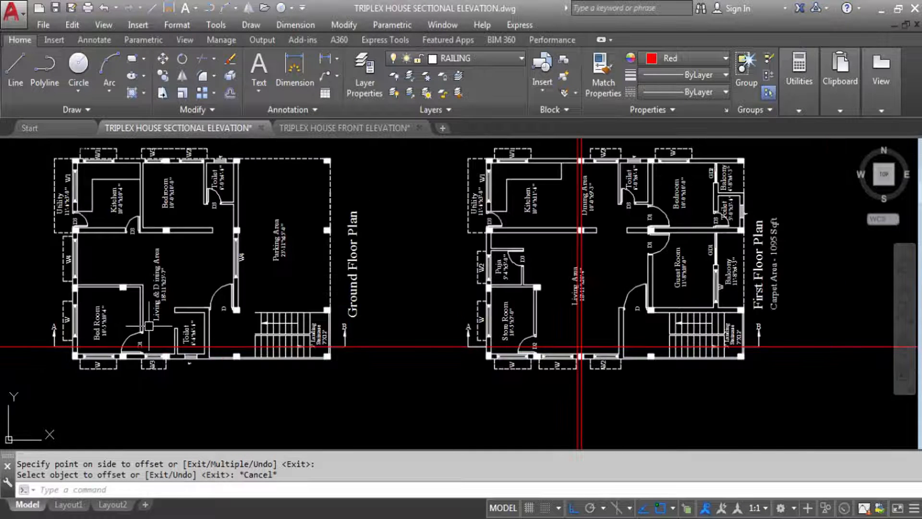
{"action": "scroll", "coordinate": [152, 351], "scroll_direction": "down", "scroll_amount": 4}
{"action": "scroll", "coordinate": [315, 244], "scroll_direction": "up", "scroll_amount": 2}
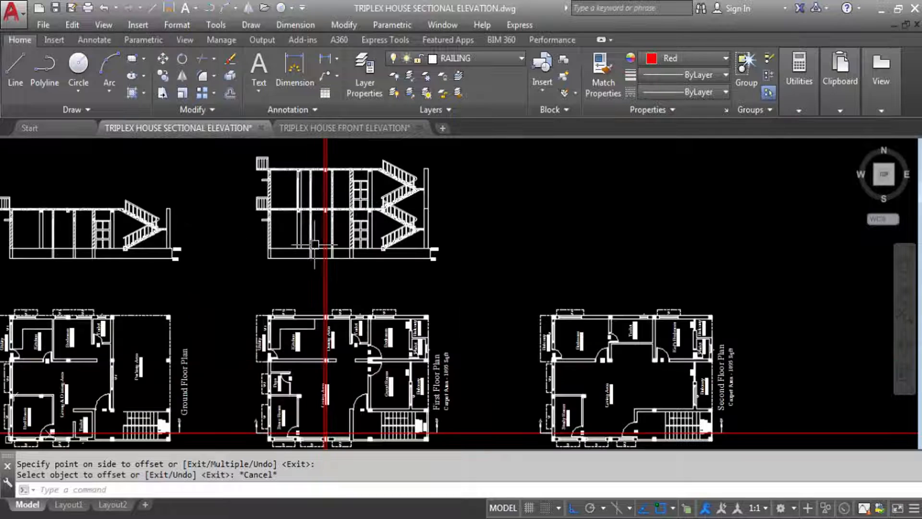
{"action": "scroll", "coordinate": [315, 235], "scroll_direction": "up", "scroll_amount": 4}
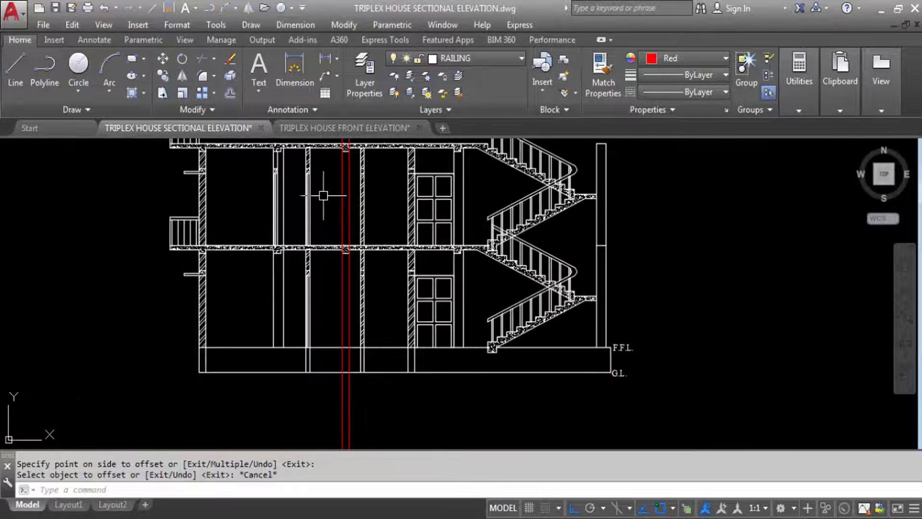
{"action": "scroll", "coordinate": [326, 175], "scroll_direction": "down", "scroll_amount": 4}
{"action": "scroll", "coordinate": [319, 197], "scroll_direction": "down", "scroll_amount": 1}
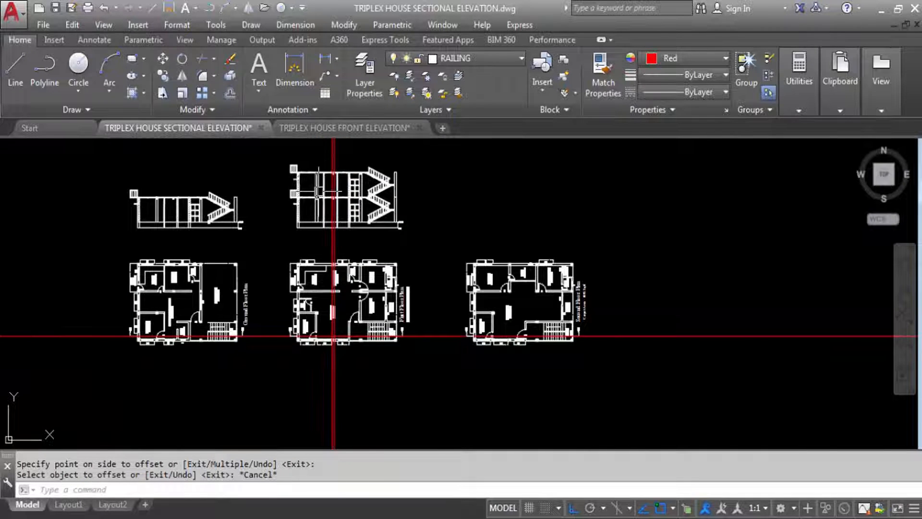
{"action": "scroll", "coordinate": [319, 193], "scroll_direction": "up", "scroll_amount": 3}
{"action": "type", "text": "L"}
{"action": "key", "text": "Return"}
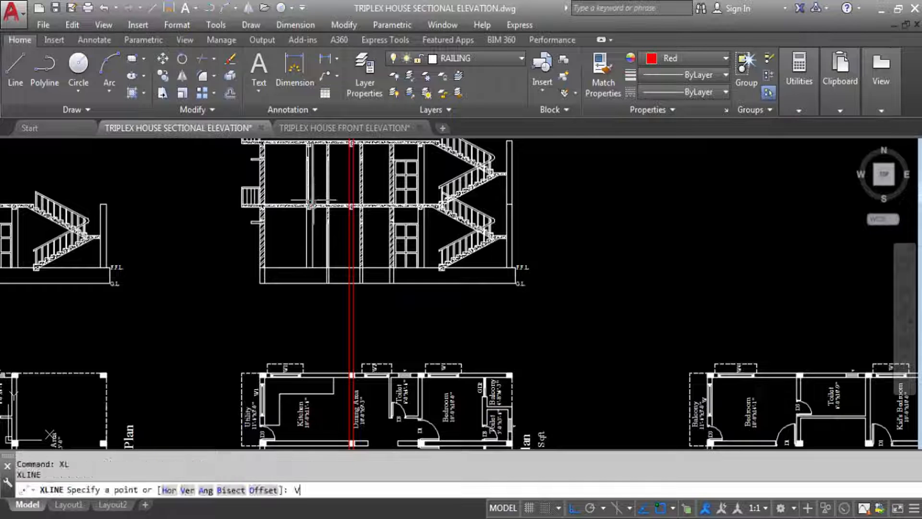
{"action": "type", "text": "V"}
{"action": "key", "text": "Return"}
{"action": "scroll", "coordinate": [327, 201], "scroll_direction": "down", "scroll_amount": 4}
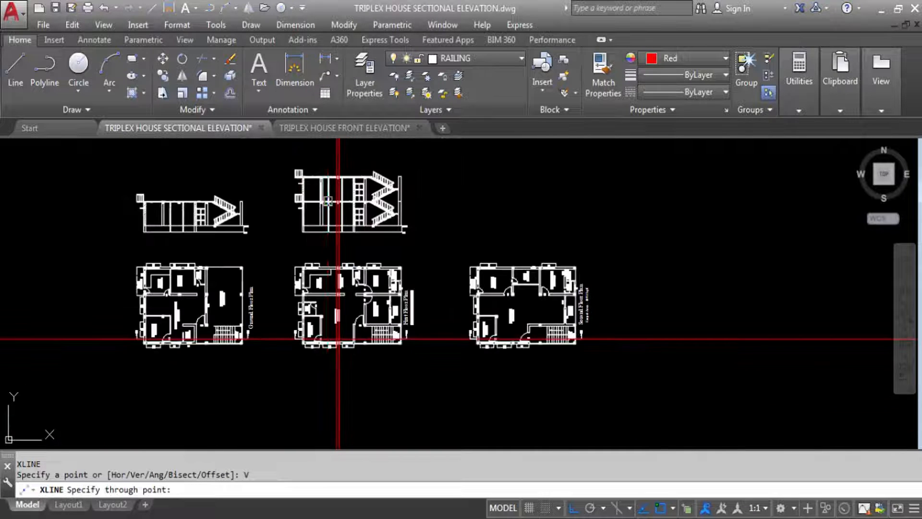
{"action": "scroll", "coordinate": [328, 201], "scroll_direction": "up", "scroll_amount": 5}
{"action": "key", "text": "Escape"}
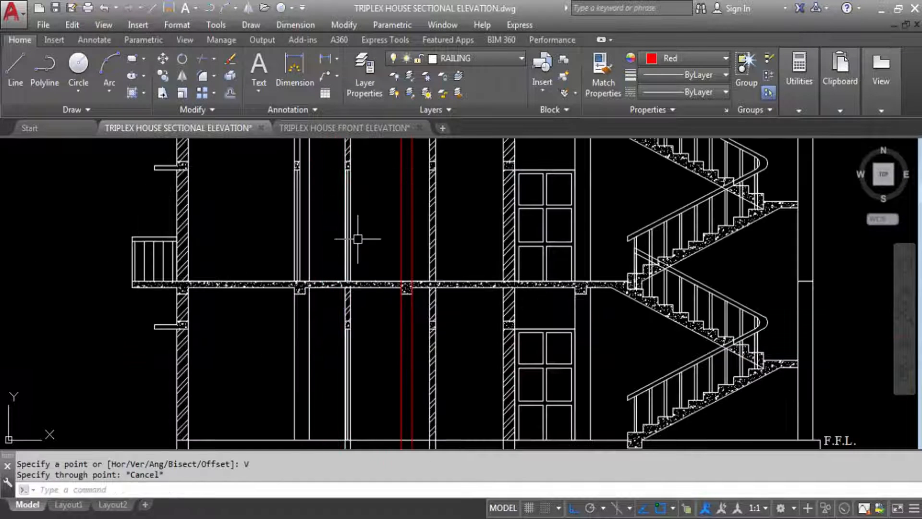
Erase the thin partition wall between the left beam and middle beam in the upper storey, including its lintel and hatches.
{"action": "left_click", "coordinate": [362, 253]}
{"action": "left_click", "coordinate": [346, 241]}
{"action": "scroll", "coordinate": [346, 240], "scroll_direction": "down", "scroll_amount": 4}
{"action": "scroll", "coordinate": [346, 239], "scroll_direction": "up", "scroll_amount": 9}
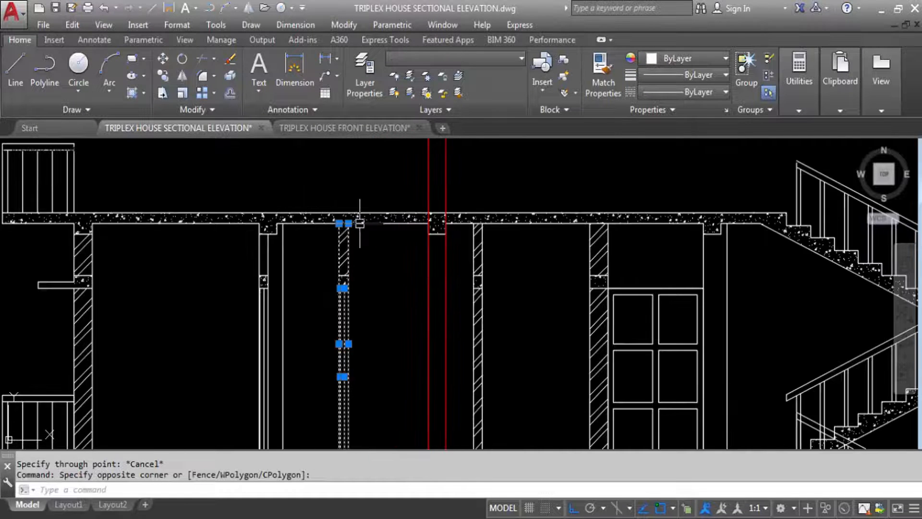
{"action": "key", "text": "Delete"}
{"action": "left_click", "coordinate": [344, 262]}
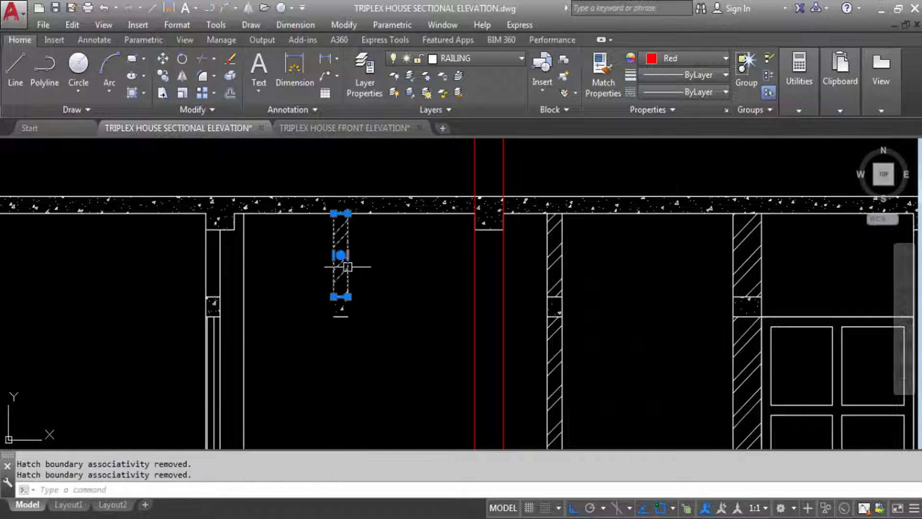
{"action": "key", "text": "Delete"}
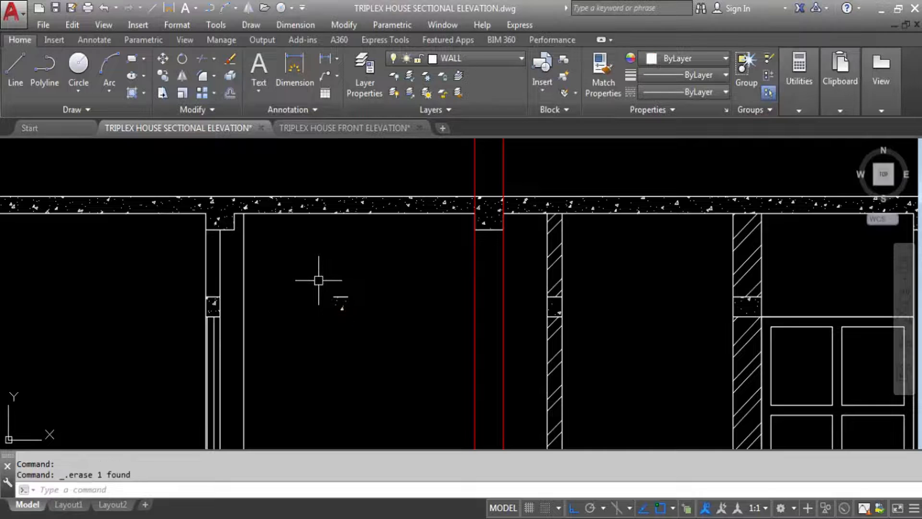
{"action": "left_click", "coordinate": [323, 290]}
{"action": "left_click", "coordinate": [387, 328]}
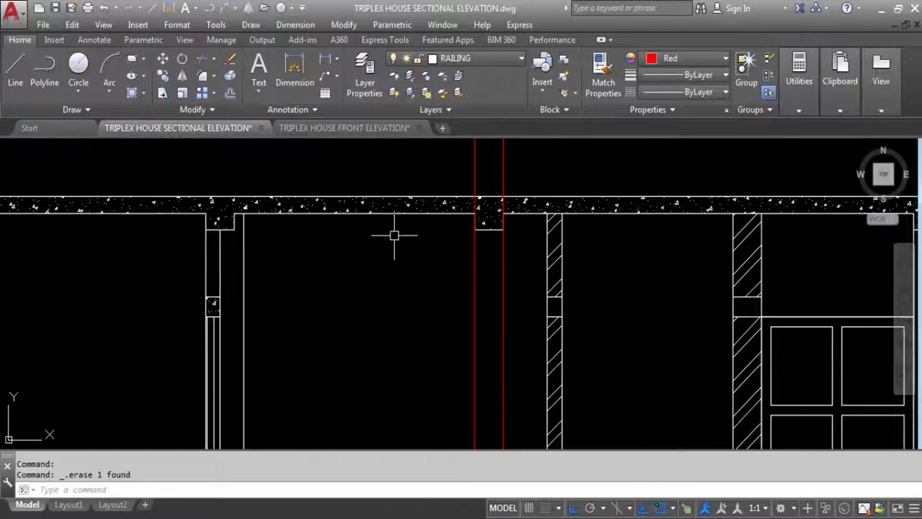
Erase the two red vertical guide lines crossing the section's middle beam.
{"action": "scroll", "coordinate": [395, 235], "scroll_direction": "down", "scroll_amount": 4}
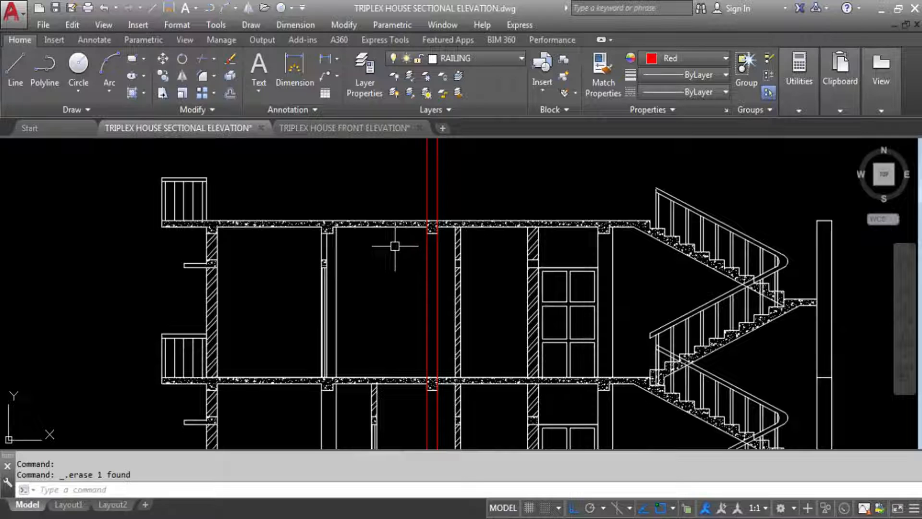
{"action": "left_click", "coordinate": [447, 288]}
{"action": "left_click", "coordinate": [402, 240]}
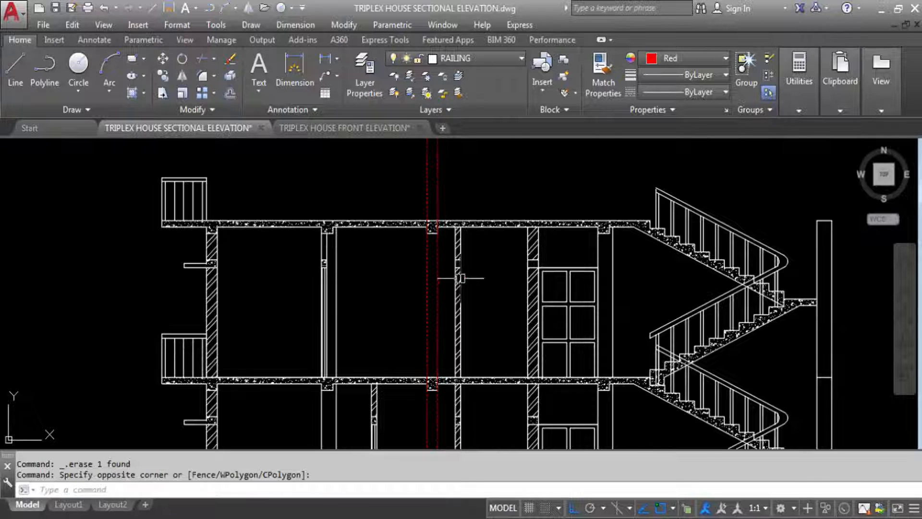
{"action": "key", "text": "Delete"}
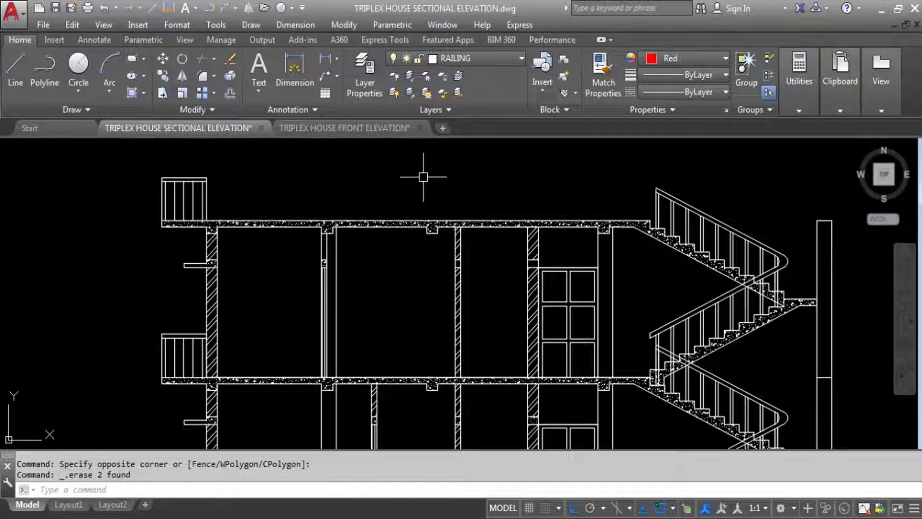
Draw a vertical construction line through the end of the wall between the dining and living areas in the first floor plan.
{"action": "scroll", "coordinate": [422, 174], "scroll_direction": "down", "scroll_amount": 5}
{"action": "scroll", "coordinate": [418, 336], "scroll_direction": "up", "scroll_amount": 4}
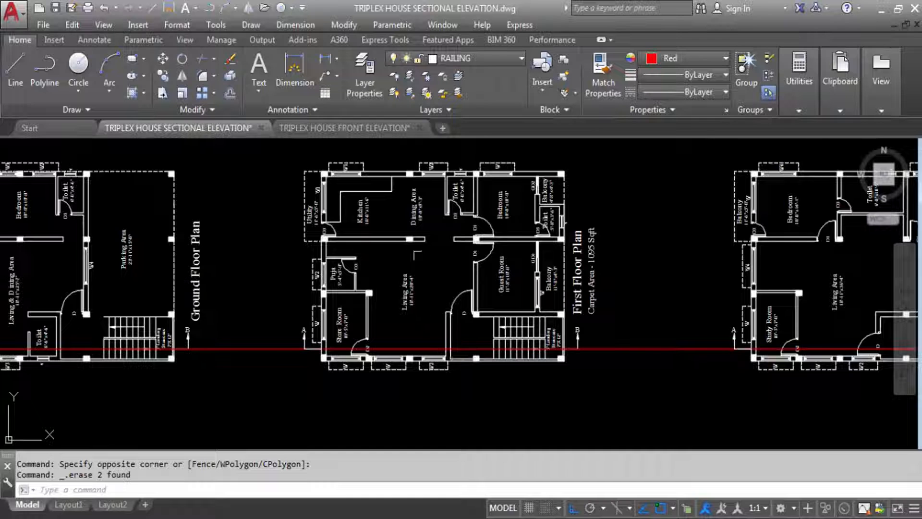
{"action": "scroll", "coordinate": [398, 403], "scroll_direction": "down", "scroll_amount": 3}
{"action": "scroll", "coordinate": [432, 379], "scroll_direction": "up", "scroll_amount": 5}
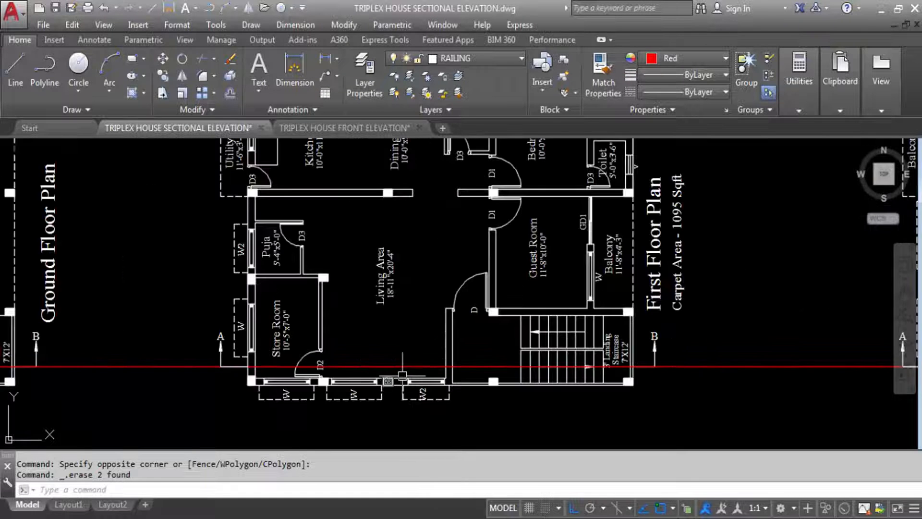
{"action": "scroll", "coordinate": [439, 378], "scroll_direction": "down", "scroll_amount": 5}
{"action": "scroll", "coordinate": [419, 268], "scroll_direction": "up", "scroll_amount": 5}
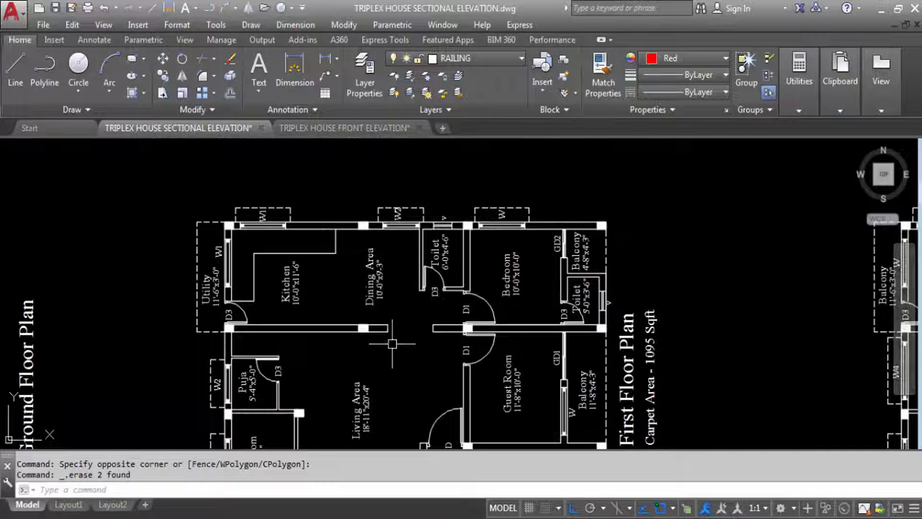
{"action": "type", "text": "l"}
{"action": "key", "text": "Return"}
{"action": "type", "text": "v"}
{"action": "key", "text": "Return"}
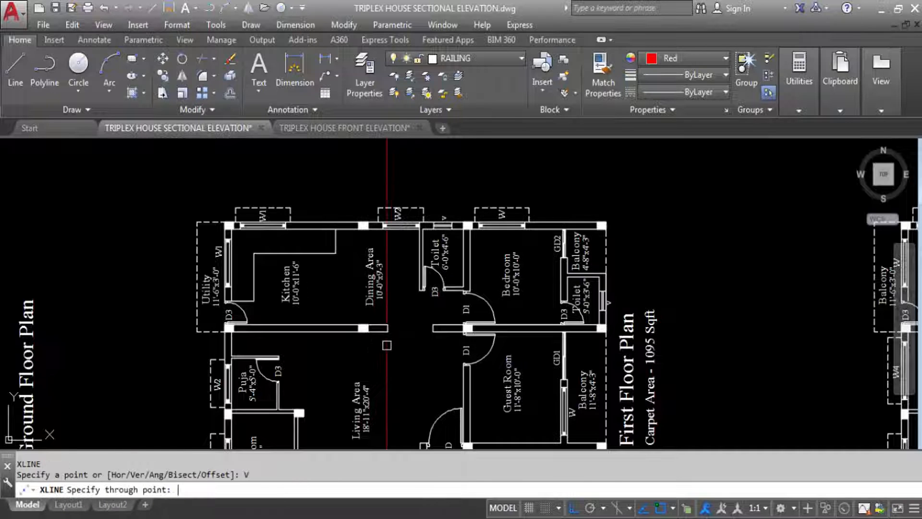
{"action": "left_click", "coordinate": [390, 346]}
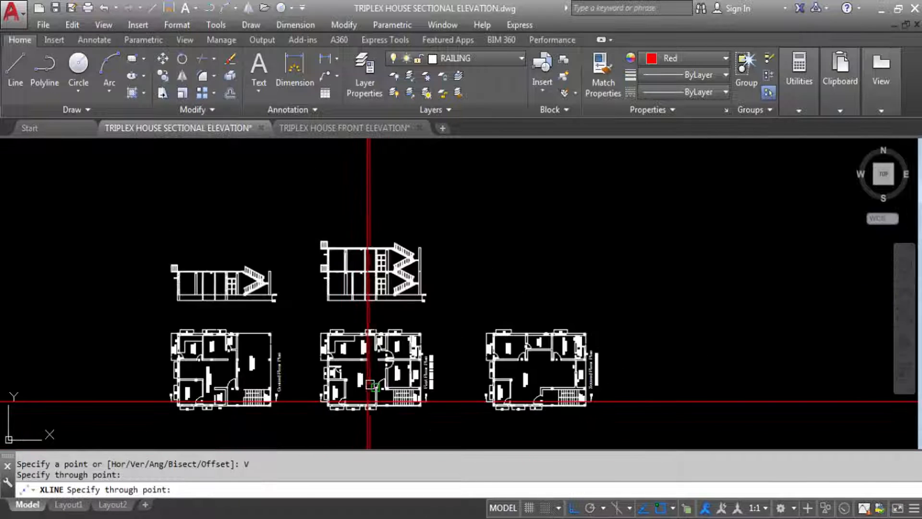
Compare the vertical construction line with the section's walls and with the wall positions in the ground and first floor plans.
{"action": "scroll", "coordinate": [360, 370], "scroll_direction": "down", "scroll_amount": 5}
{"action": "scroll", "coordinate": [377, 289], "scroll_direction": "up", "scroll_amount": 4}
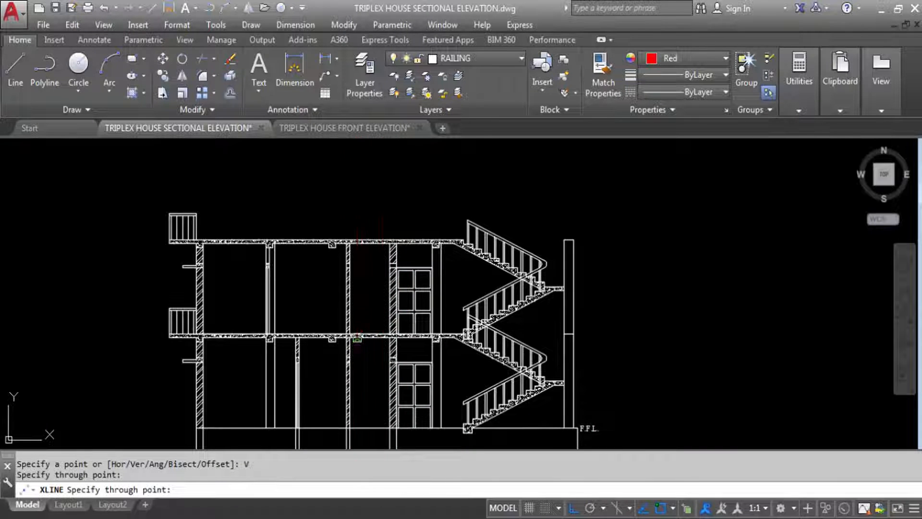
{"action": "scroll", "coordinate": [380, 289], "scroll_direction": "down", "scroll_amount": 2}
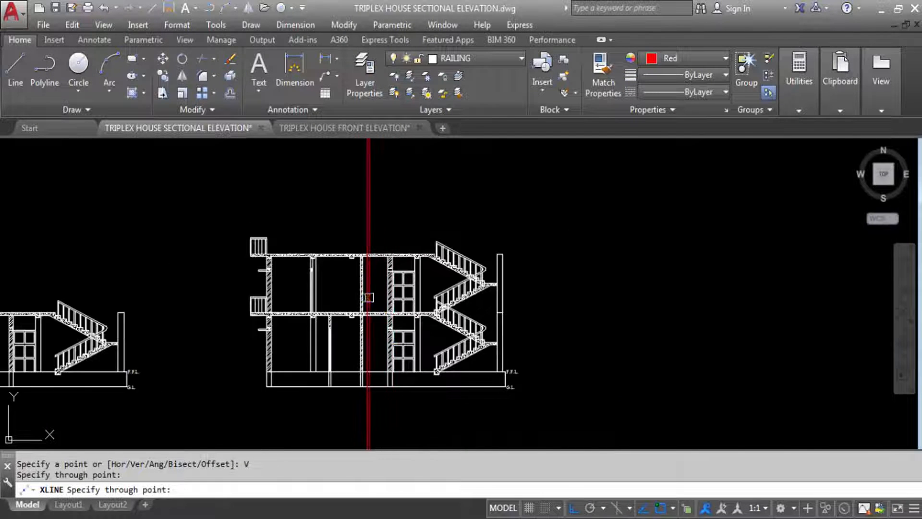
{"action": "scroll", "coordinate": [365, 297], "scroll_direction": "up", "scroll_amount": 5}
{"action": "scroll", "coordinate": [343, 239], "scroll_direction": "down", "scroll_amount": 6}
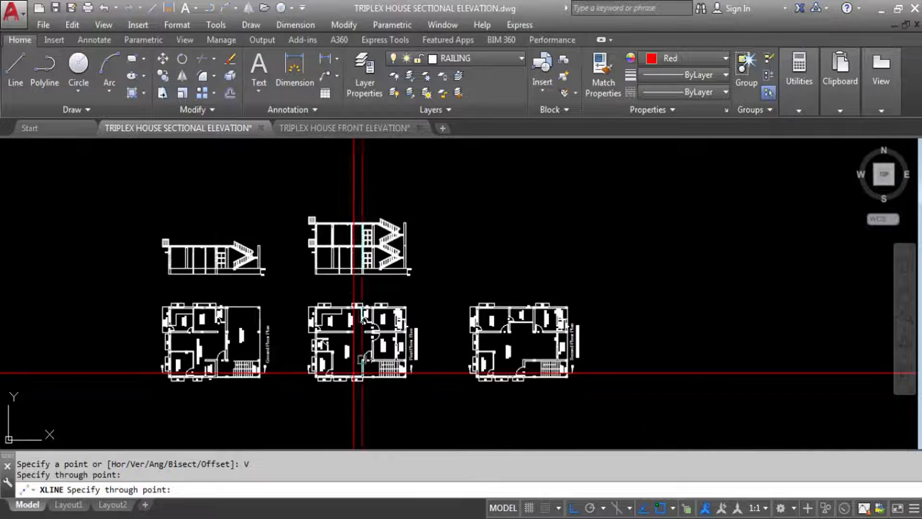
{"action": "scroll", "coordinate": [346, 298], "scroll_direction": "up", "scroll_amount": 3}
{"action": "scroll", "coordinate": [362, 308], "scroll_direction": "down", "scroll_amount": 3}
{"action": "scroll", "coordinate": [226, 331], "scroll_direction": "up", "scroll_amount": 5}
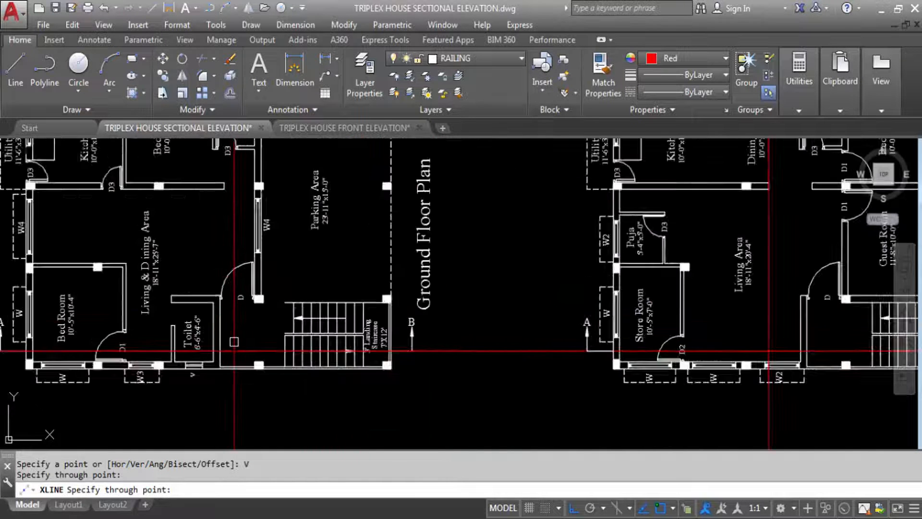
{"action": "scroll", "coordinate": [238, 331], "scroll_direction": "down", "scroll_amount": 3}
{"action": "scroll", "coordinate": [248, 332], "scroll_direction": "up", "scroll_amount": 1}
{"action": "scroll", "coordinate": [238, 329], "scroll_direction": "up", "scroll_amount": 4}
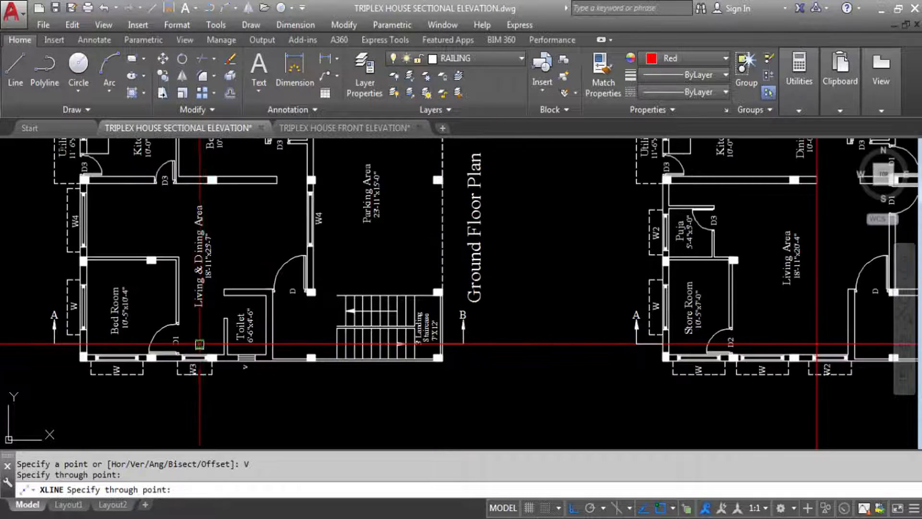
{"action": "scroll", "coordinate": [240, 331], "scroll_direction": "down", "scroll_amount": 4}
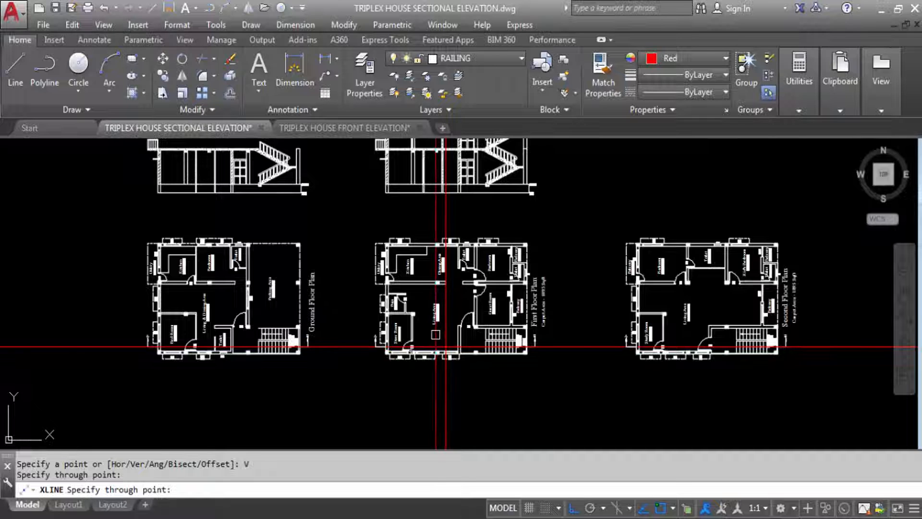
{"action": "scroll", "coordinate": [421, 327], "scroll_direction": "down", "scroll_amount": 4}
{"action": "scroll", "coordinate": [420, 306], "scroll_direction": "up", "scroll_amount": 8}
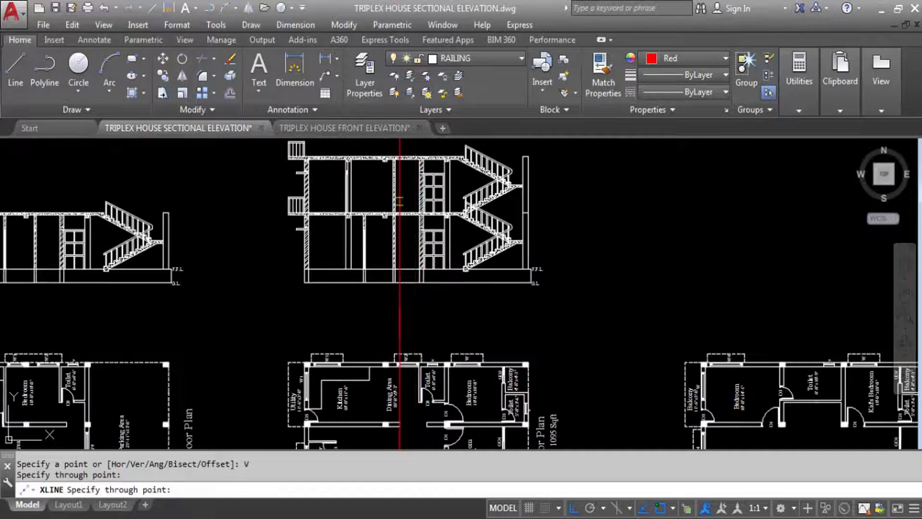
{"action": "scroll", "coordinate": [418, 259], "scroll_direction": "down", "scroll_amount": 2}
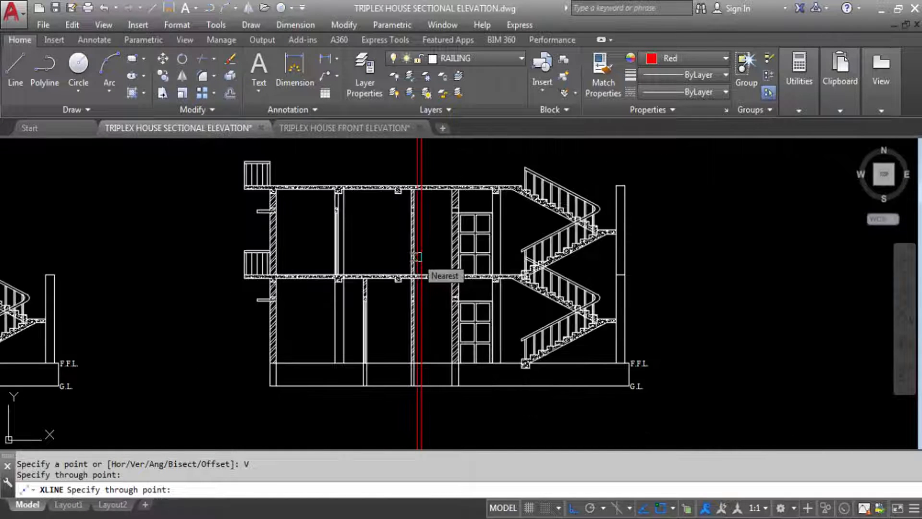
{"action": "key", "text": "Escape"}
Erase the thin hatched wall between the middle beam and the construction line in the upper storey, including its leftover lintel line.
{"action": "scroll", "coordinate": [420, 202], "scroll_direction": "up", "scroll_amount": 5}
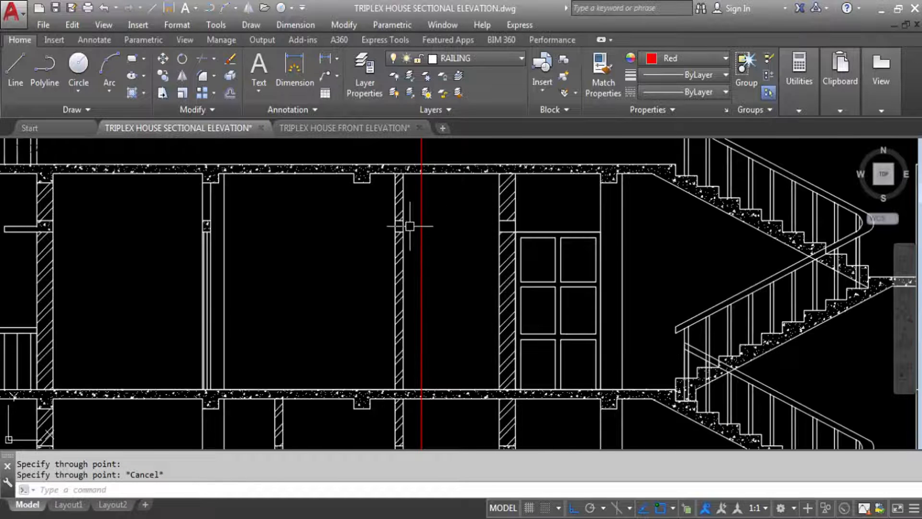
{"action": "left_click", "coordinate": [410, 226]}
{"action": "left_click", "coordinate": [366, 249]}
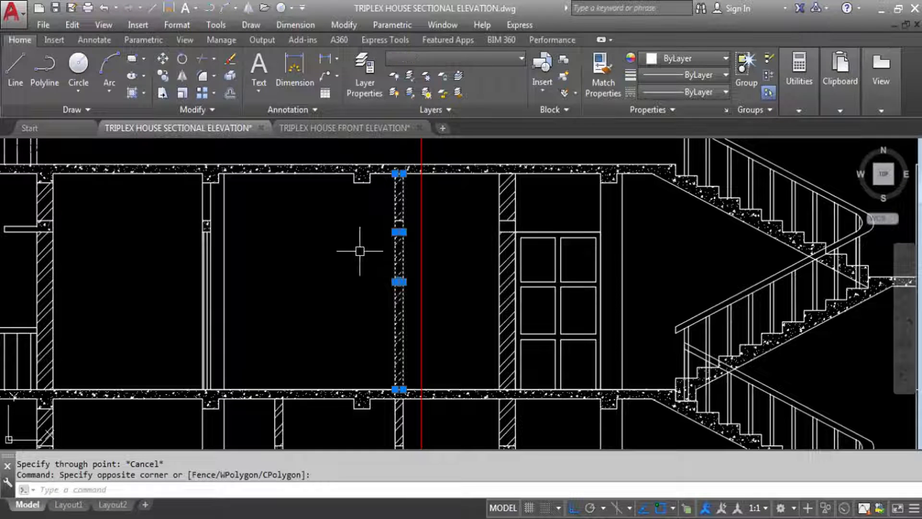
{"action": "key", "text": "Delete"}
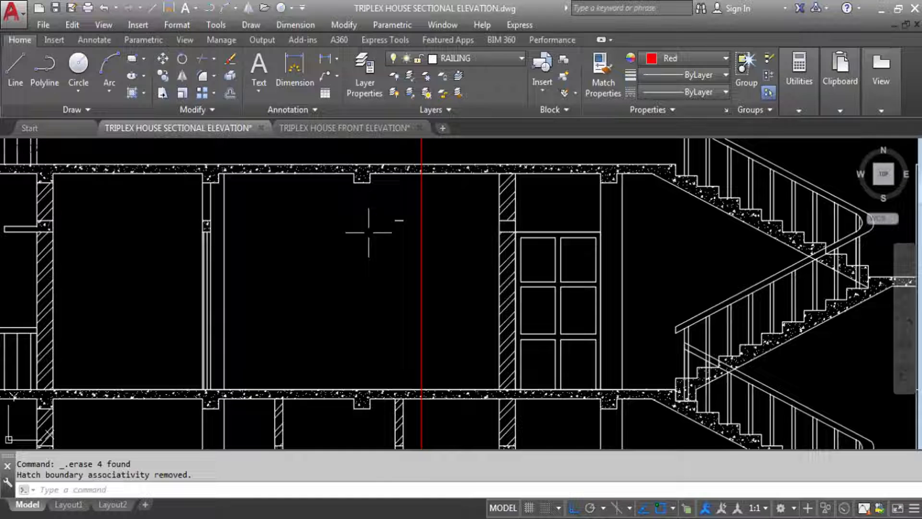
{"action": "left_click", "coordinate": [395, 219]}
{"action": "key", "text": "Delete"}
Trim the vertical construction line to the upper storey, between the top of the floor slab and the underside of the roof slab.
{"action": "scroll", "coordinate": [423, 214], "scroll_direction": "down", "scroll_amount": 2}
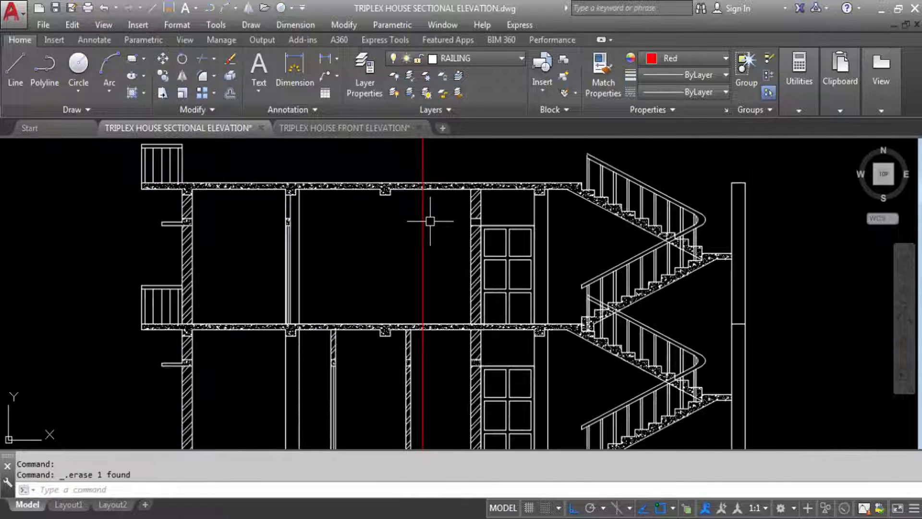
{"action": "scroll", "coordinate": [430, 222], "scroll_direction": "down", "scroll_amount": 3}
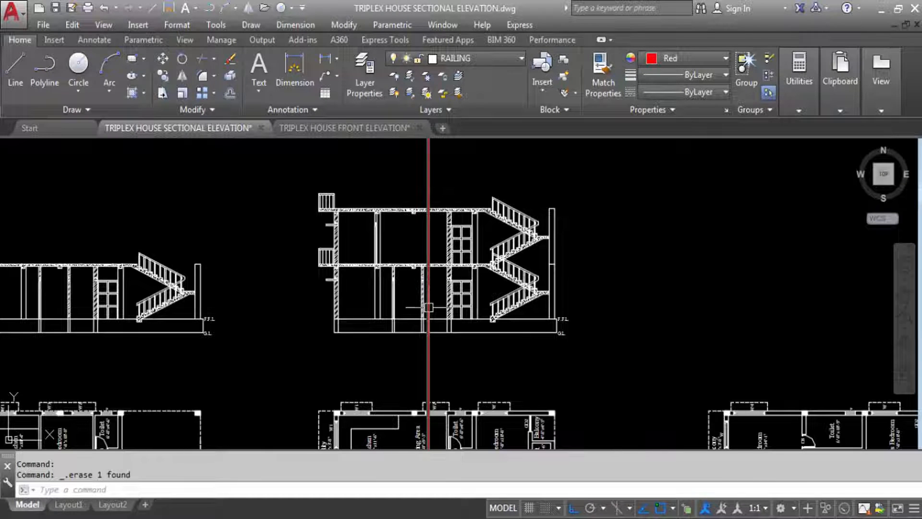
{"action": "scroll", "coordinate": [421, 214], "scroll_direction": "down", "scroll_amount": 3}
{"action": "scroll", "coordinate": [348, 348], "scroll_direction": "up", "scroll_amount": 5}
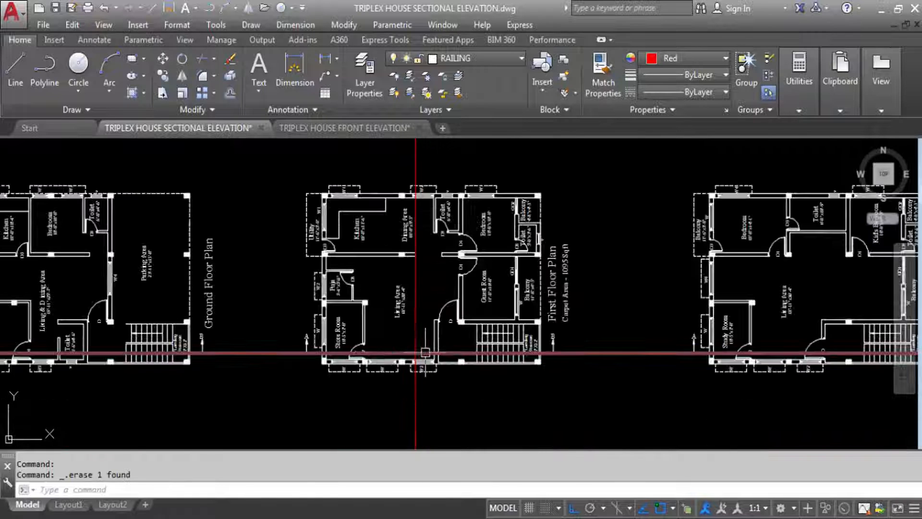
{"action": "scroll", "coordinate": [435, 356], "scroll_direction": "down", "scroll_amount": 2}
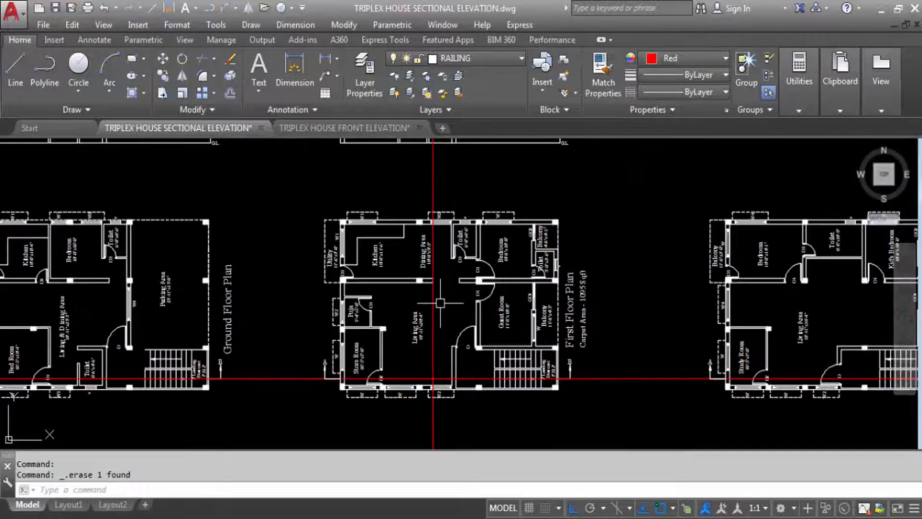
{"action": "scroll", "coordinate": [442, 400], "scroll_direction": "down", "scroll_amount": 2}
{"action": "scroll", "coordinate": [443, 165], "scroll_direction": "up", "scroll_amount": 3}
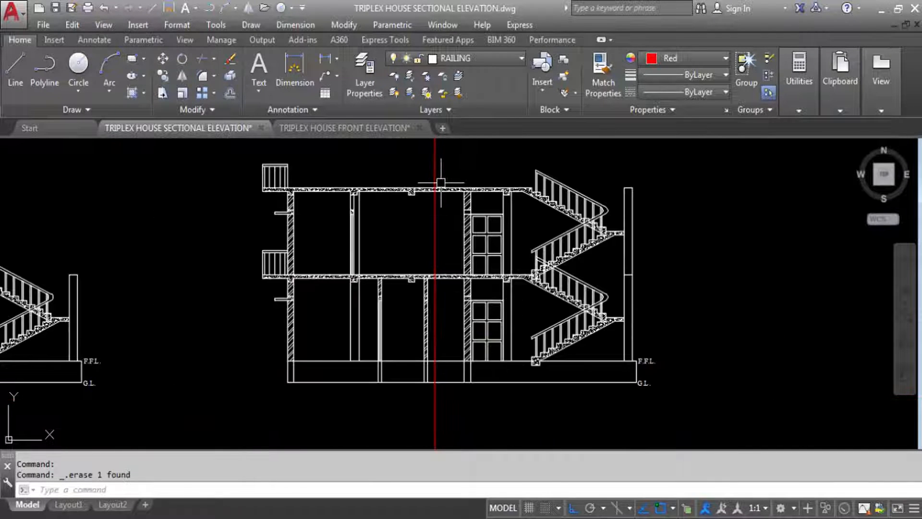
{"action": "type", "text": "tr"}
{"action": "key", "text": "Return"}
{"action": "scroll", "coordinate": [427, 297], "scroll_direction": "up", "scroll_amount": 5}
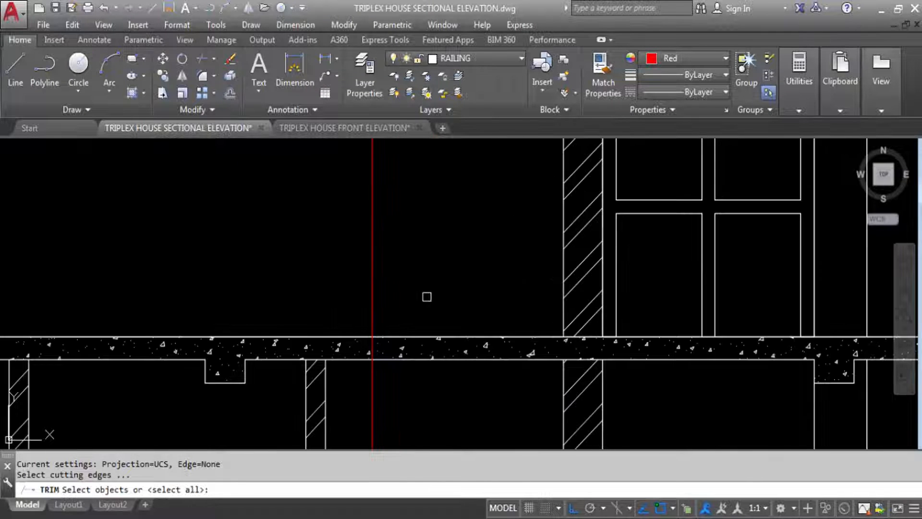
{"action": "left_click", "coordinate": [403, 336]}
{"action": "scroll", "coordinate": [408, 411], "scroll_direction": "down", "scroll_amount": 4}
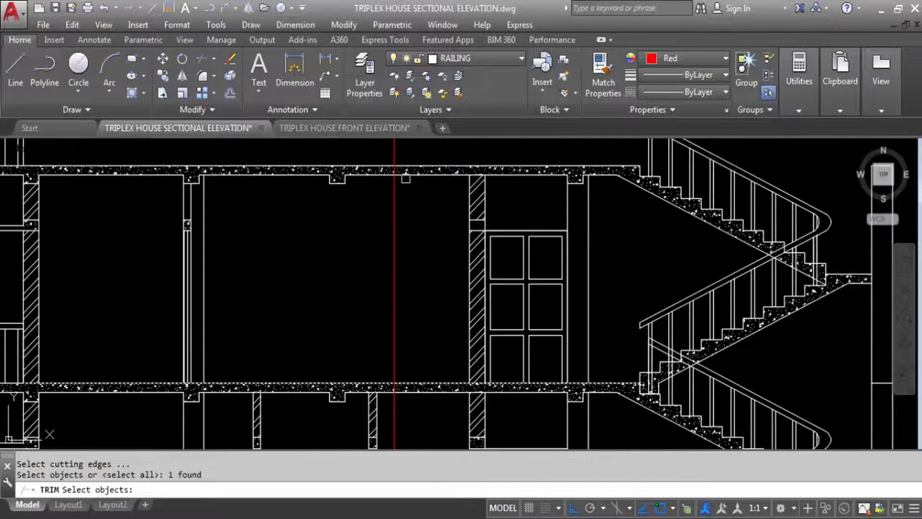
{"action": "left_click", "coordinate": [406, 174]}
{"action": "key", "text": "Return"}
{"action": "left_click", "coordinate": [401, 158]}
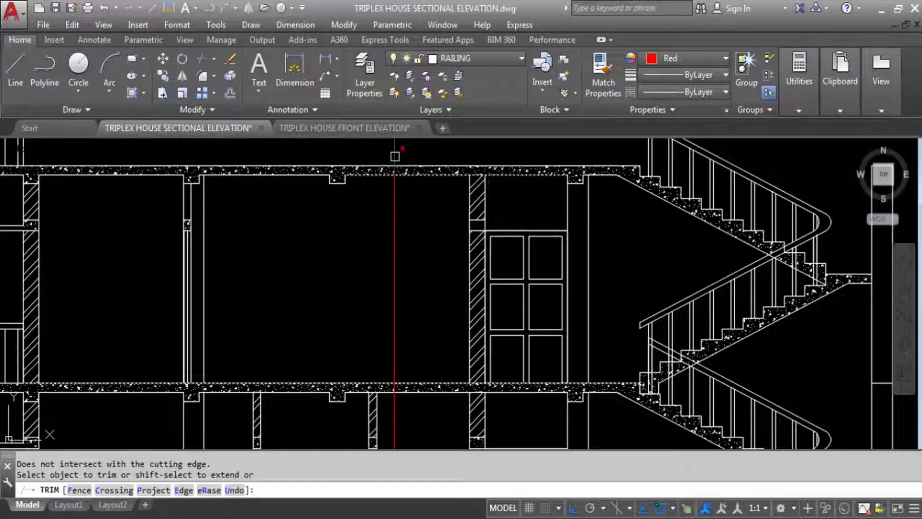
{"action": "left_click", "coordinate": [395, 156]}
{"action": "left_click", "coordinate": [390, 402]}
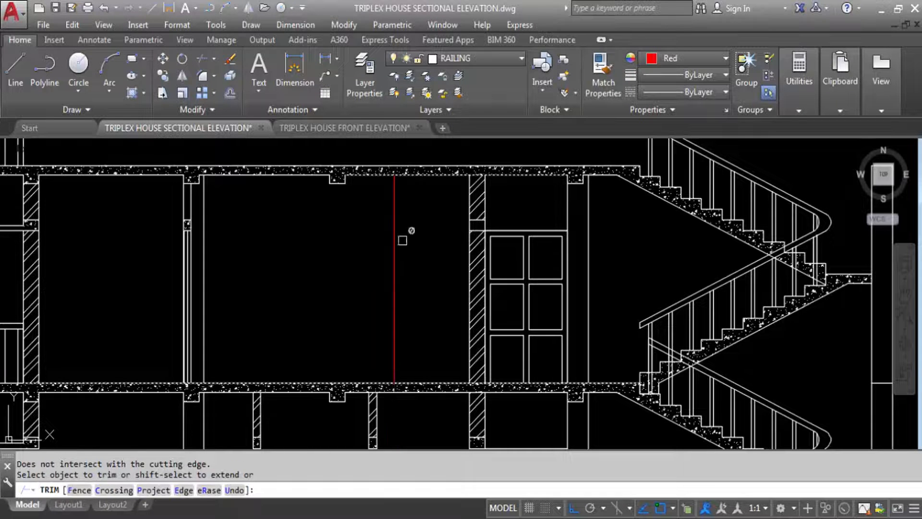
{"action": "key", "text": "Escape"}
Match the trimmed red line's properties to the edge of the thick hatched wall on the WALL layer.
{"action": "left_click", "coordinate": [469, 223]}
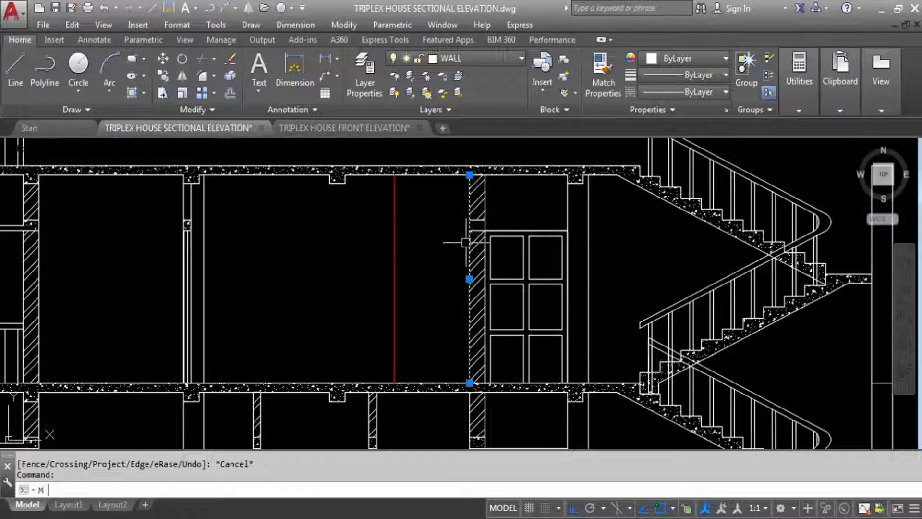
{"action": "type", "text": "MA"}
{"action": "key", "text": "Return"}
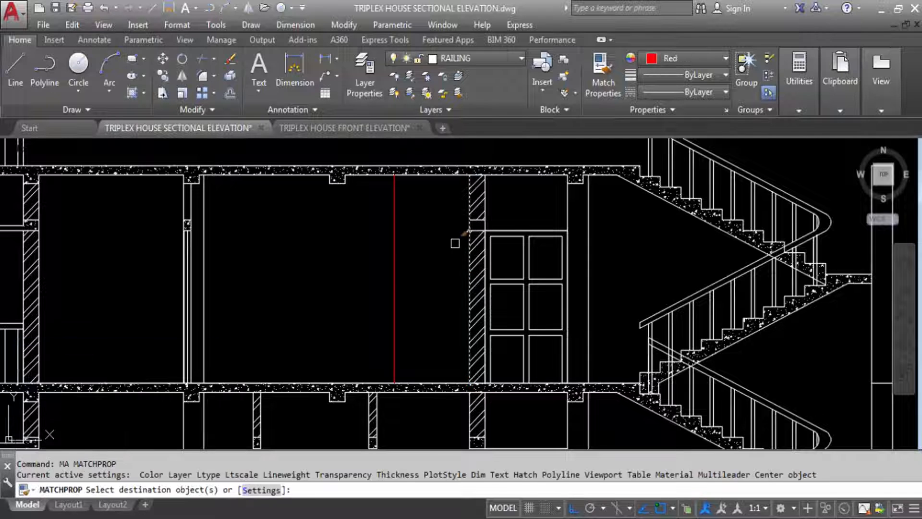
{"action": "left_click", "coordinate": [396, 267]}
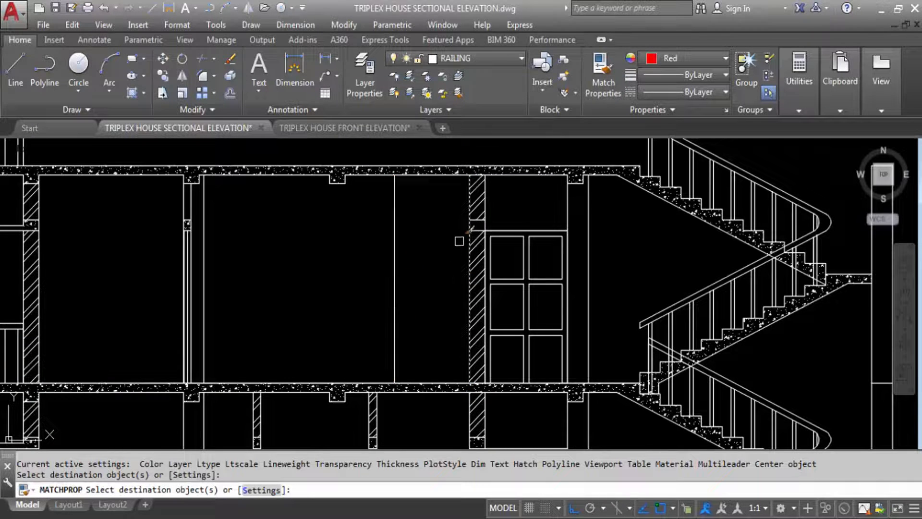
{"action": "key", "text": "Escape"}
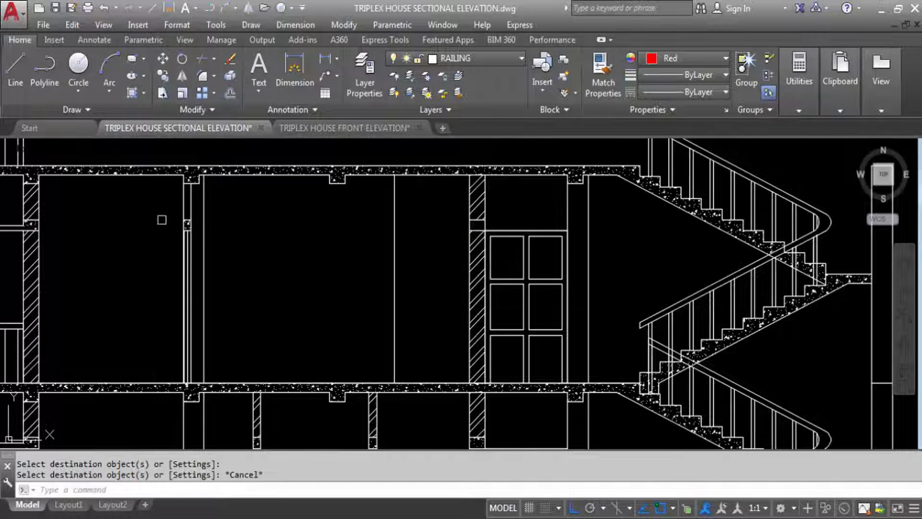
Assign the lintel in the upper storey's thin wall and the lintel line in its thick wall to the BEAM layer.
{"action": "left_click", "coordinate": [162, 220]}
{"action": "left_click", "coordinate": [249, 245]}
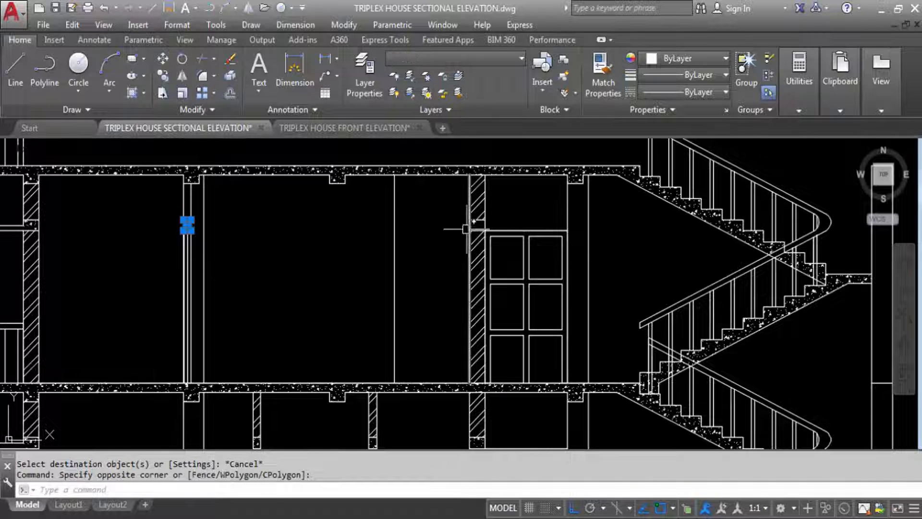
{"action": "left_click", "coordinate": [458, 213]}
{"action": "left_click", "coordinate": [544, 235]}
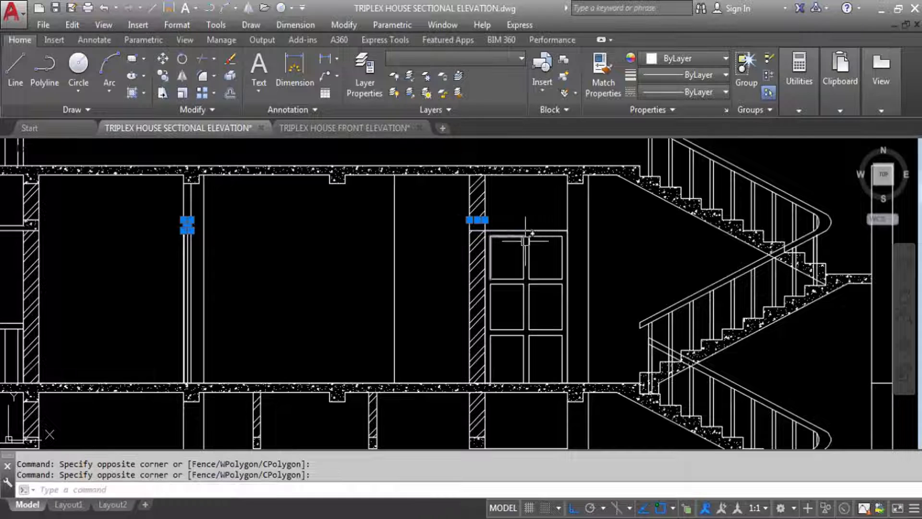
{"action": "scroll", "coordinate": [476, 226], "scroll_direction": "up", "scroll_amount": 2}
{"action": "left_click", "coordinate": [435, 205]}
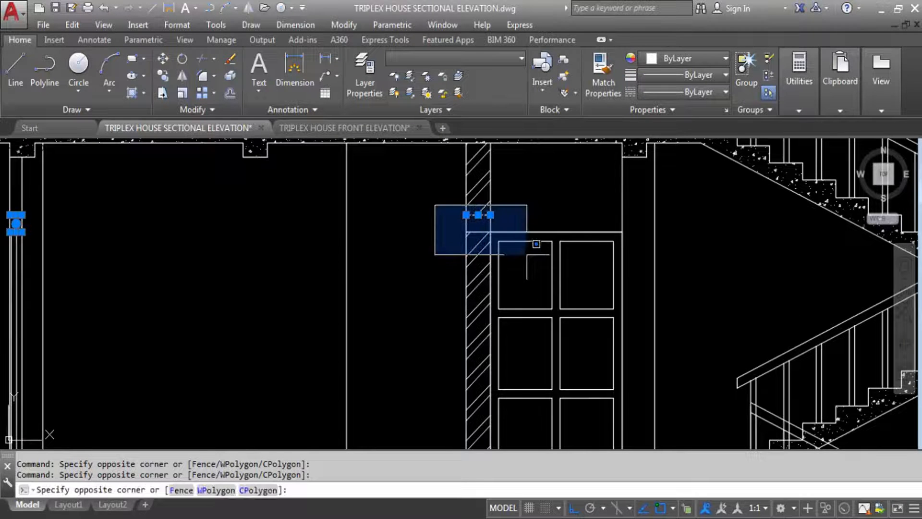
{"action": "left_click", "coordinate": [528, 254]}
{"action": "scroll", "coordinate": [551, 250], "scroll_direction": "down", "scroll_amount": 4}
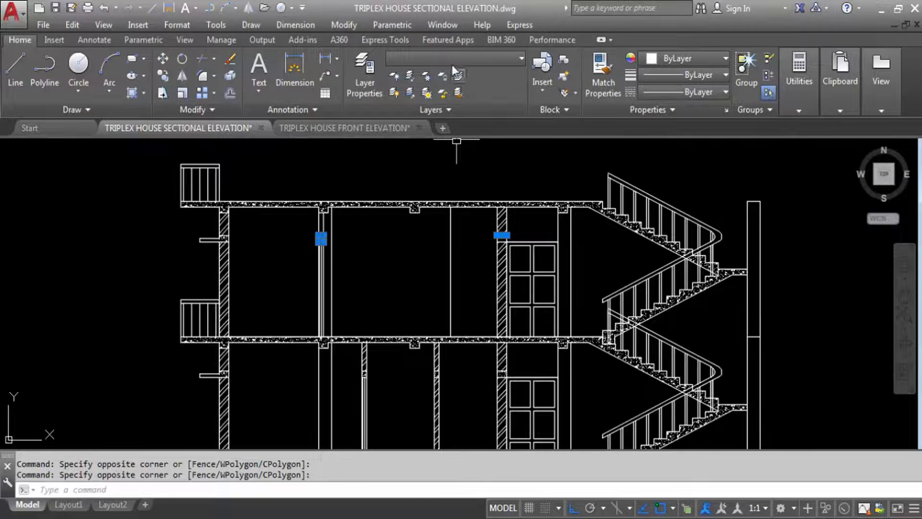
{"action": "left_click", "coordinate": [447, 65]}
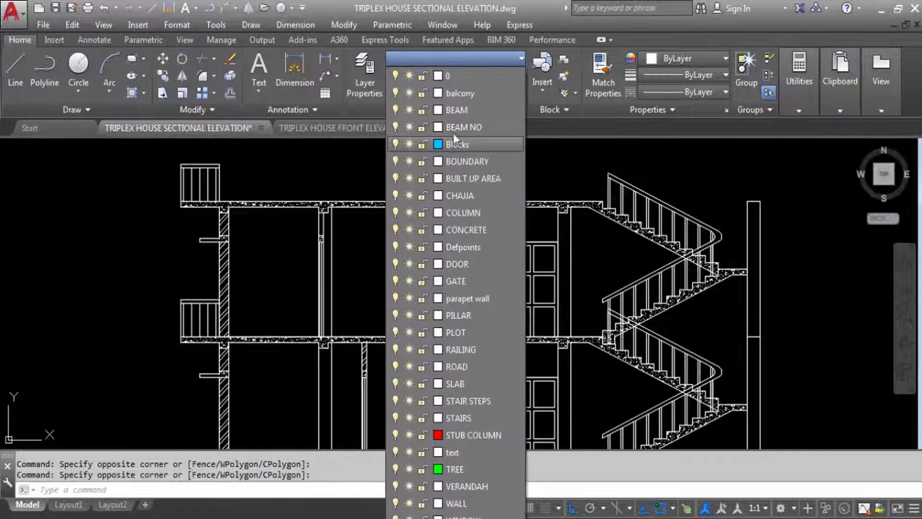
{"action": "left_click", "coordinate": [459, 109]}
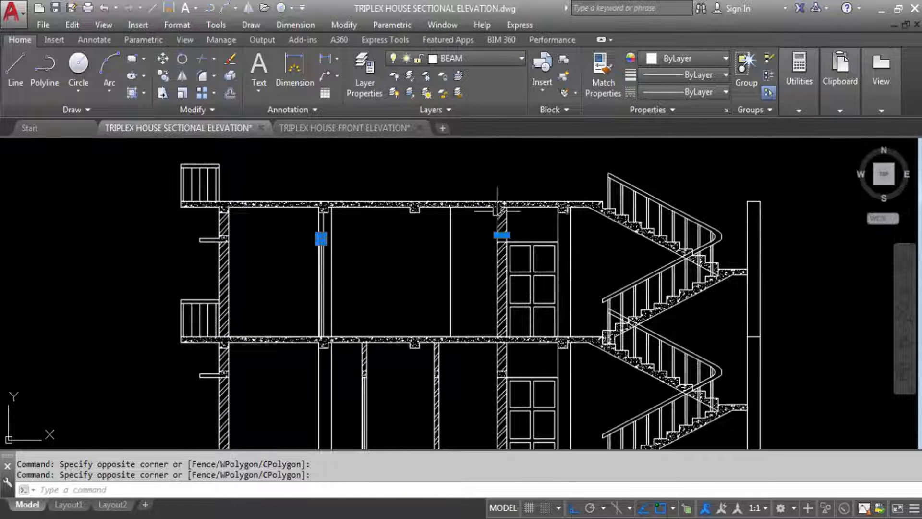
{"action": "key", "text": "Escape"}
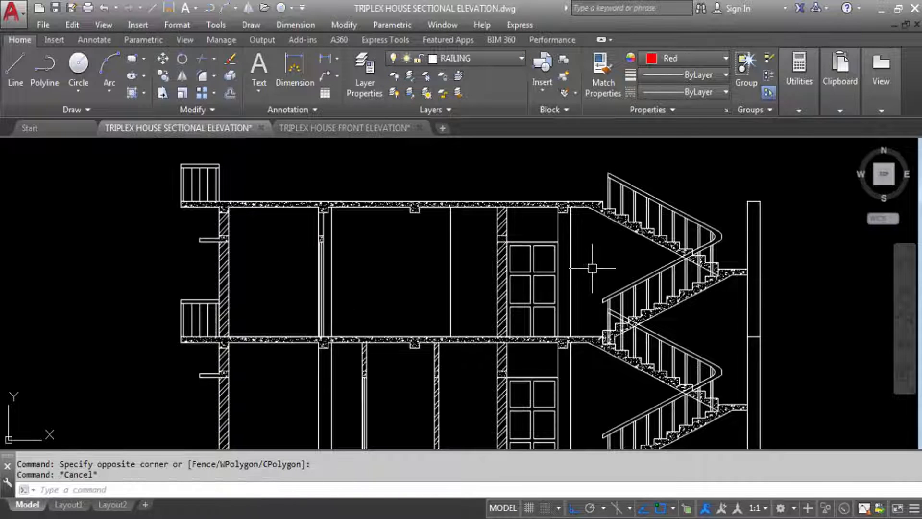
Place vertical construction lines through both edges of the dining area's W2 window in the first floor plan.
{"action": "scroll", "coordinate": [448, 249], "scroll_direction": "down", "scroll_amount": 4}
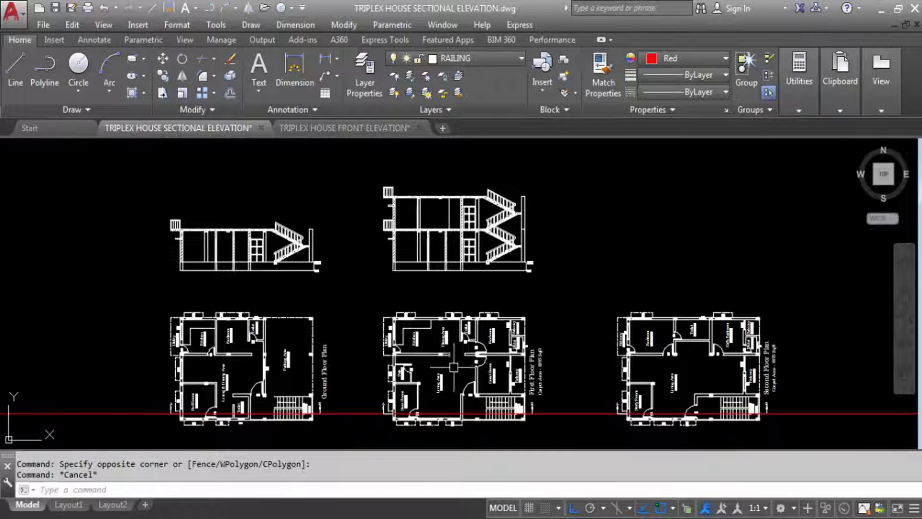
{"action": "scroll", "coordinate": [437, 294], "scroll_direction": "up", "scroll_amount": 4}
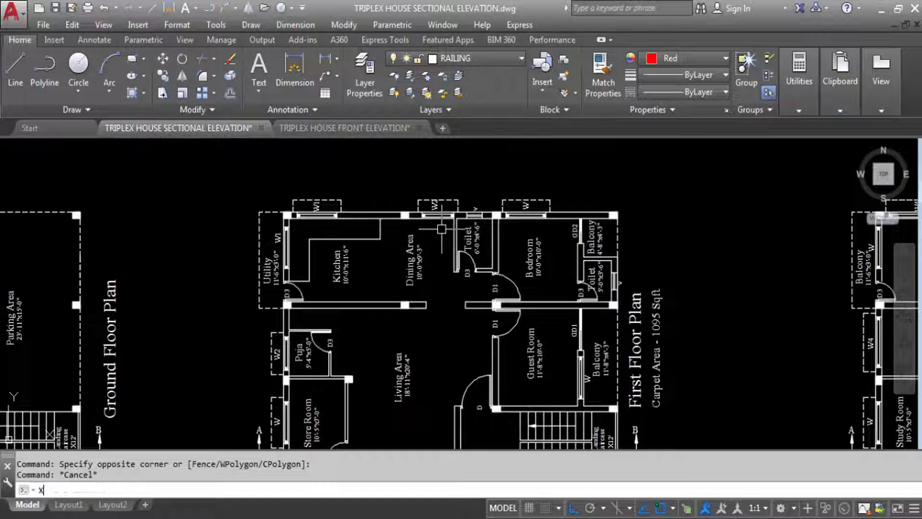
{"action": "key", "text": "Return"}
{"action": "type", "text": "V"}
{"action": "key", "text": "Return"}
{"action": "scroll", "coordinate": [429, 217], "scroll_direction": "up", "scroll_amount": 5}
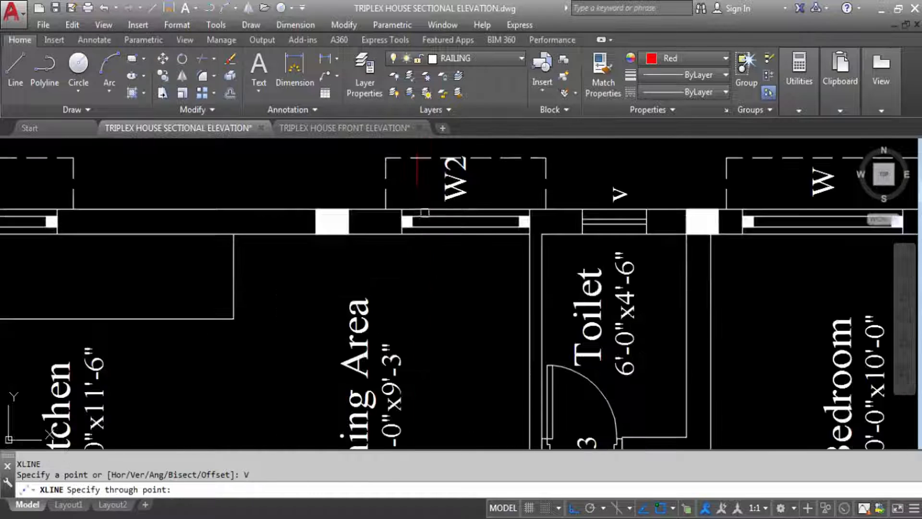
{"action": "left_click", "coordinate": [403, 235]}
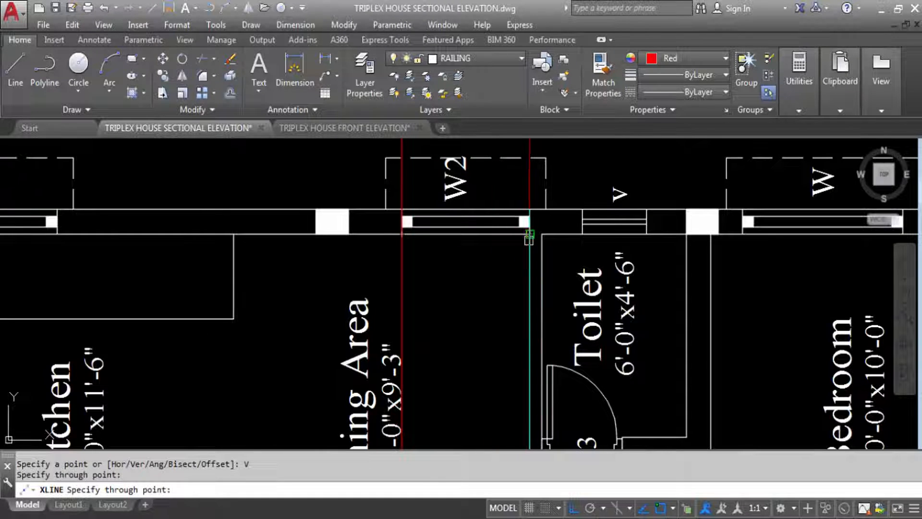
{"action": "left_click", "coordinate": [530, 235]}
{"action": "scroll", "coordinate": [530, 234], "scroll_direction": "down", "scroll_amount": 8}
{"action": "scroll", "coordinate": [475, 219], "scroll_direction": "up", "scroll_amount": 5}
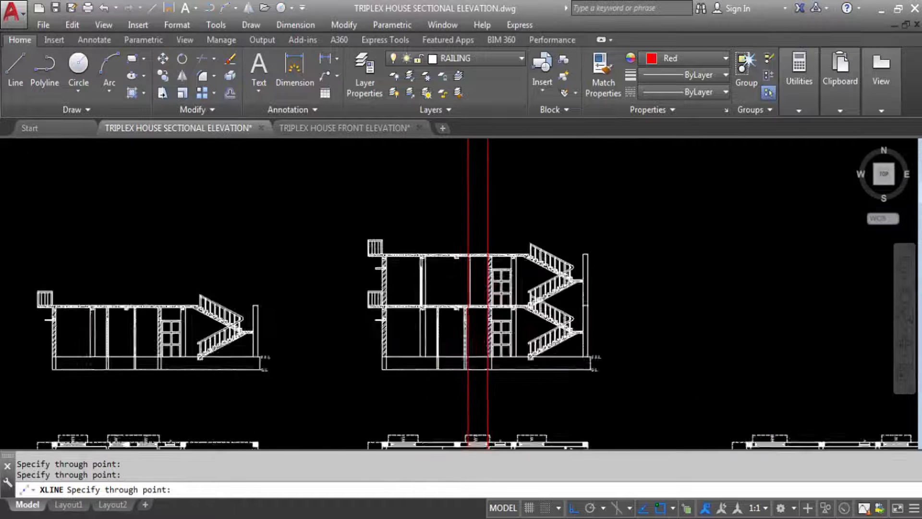
{"action": "key", "text": "Escape"}
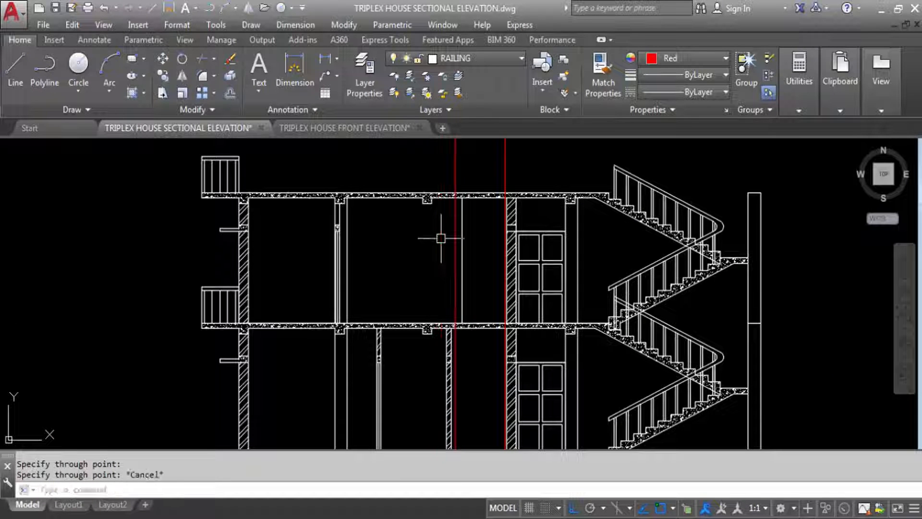
Place a horizontal construction line along the underside of the lintel in the upper storey's thin wall.
{"action": "type", "text": "c"}
{"action": "key", "text": "Escape"}
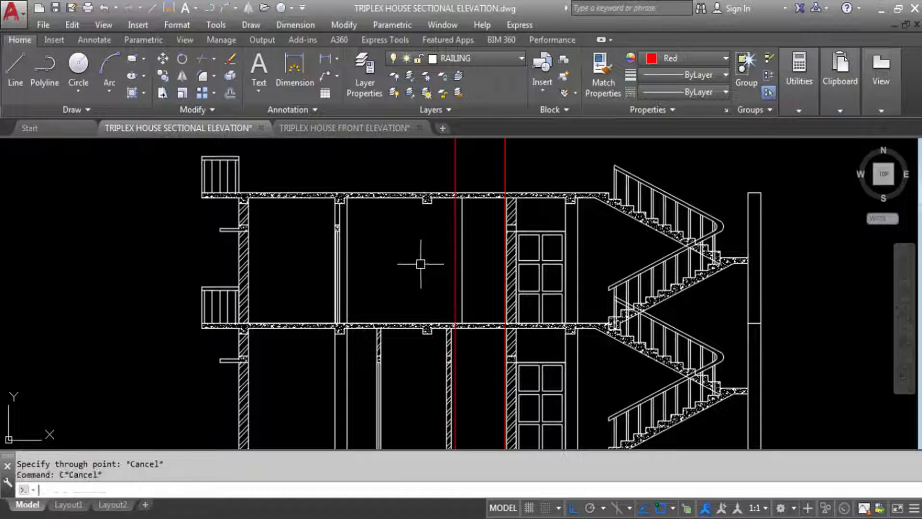
{"action": "type", "text": "xl"}
{"action": "key", "text": "Return"}
{"action": "type", "text": "h"}
{"action": "key", "text": "Return"}
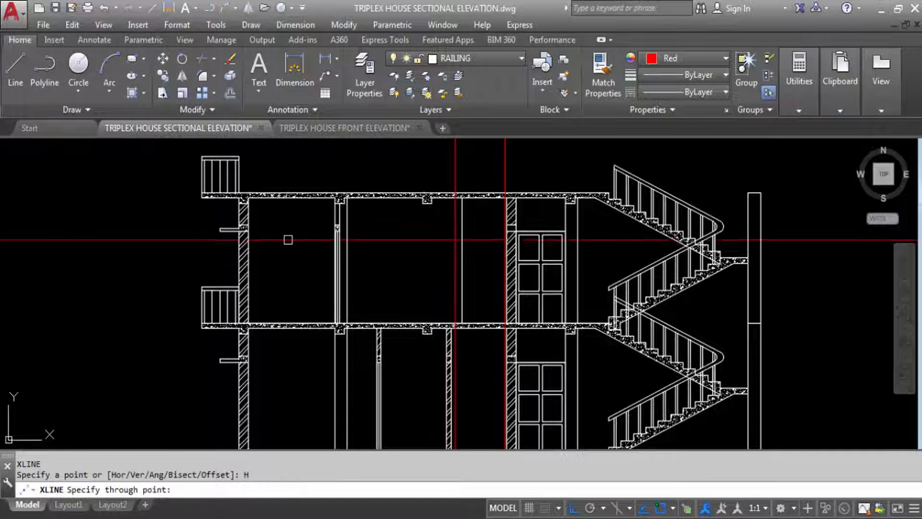
{"action": "scroll", "coordinate": [337, 225], "scroll_direction": "up", "scroll_amount": 2}
{"action": "scroll", "coordinate": [338, 225], "scroll_direction": "up", "scroll_amount": 3}
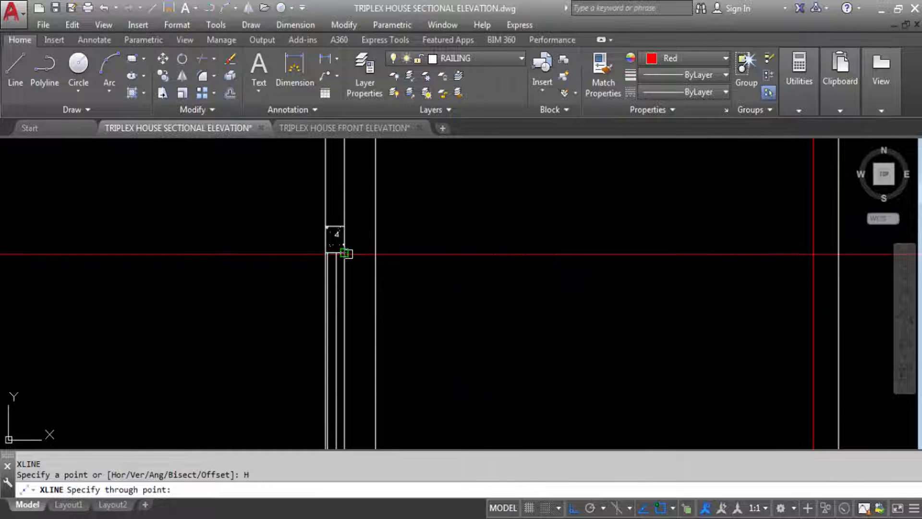
{"action": "left_click", "coordinate": [345, 253]}
{"action": "scroll", "coordinate": [345, 253], "scroll_direction": "down", "scroll_amount": 4}
{"action": "scroll", "coordinate": [118, 294], "scroll_direction": "up", "scroll_amount": 3}
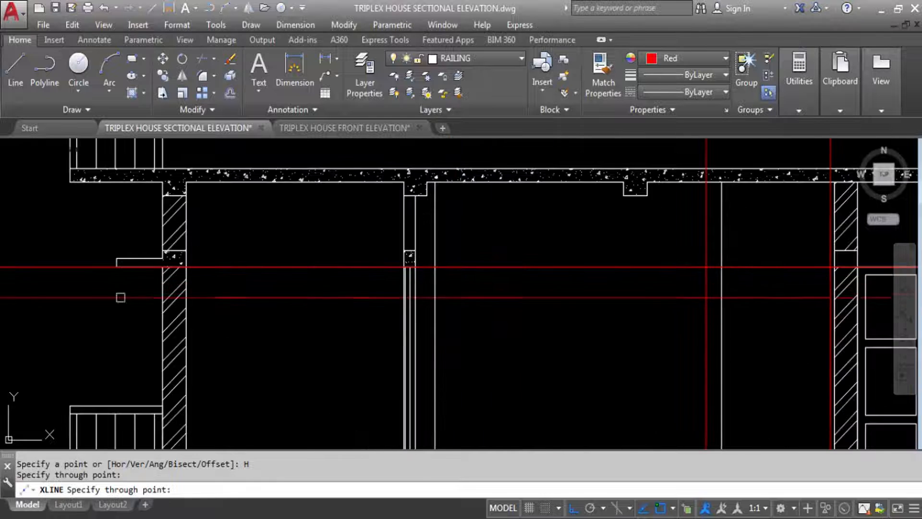
{"action": "scroll", "coordinate": [381, 306], "scroll_direction": "down", "scroll_amount": 1}
{"action": "scroll", "coordinate": [381, 306], "scroll_direction": "down", "scroll_amount": 4}
{"action": "key", "text": "Escape"}
{"action": "scroll", "coordinate": [527, 289], "scroll_direction": "up", "scroll_amount": 4}
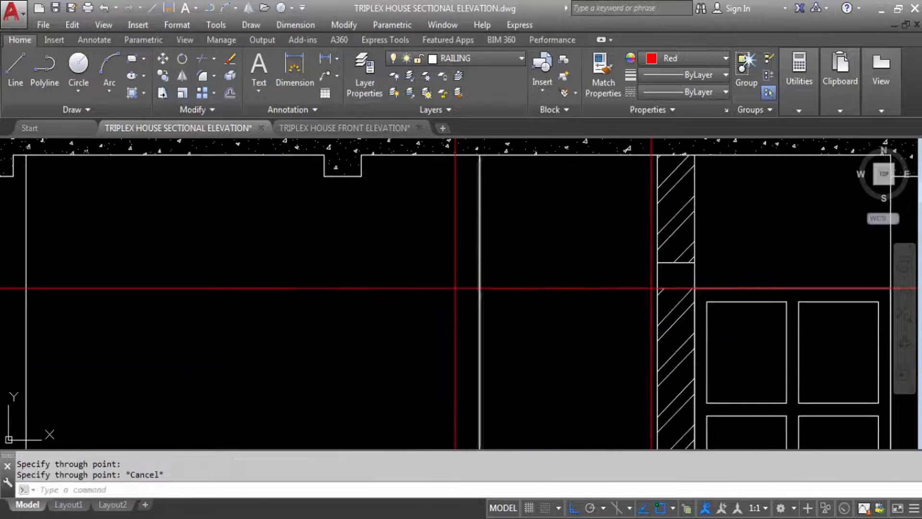
Move the door and window reference table close to the ground floor plan and read the W2 window's size.
{"action": "scroll", "coordinate": [479, 234], "scroll_direction": "down", "scroll_amount": 5}
{"action": "scroll", "coordinate": [479, 235], "scroll_direction": "down", "scroll_amount": 2}
{"action": "scroll", "coordinate": [478, 235], "scroll_direction": "up", "scroll_amount": 6}
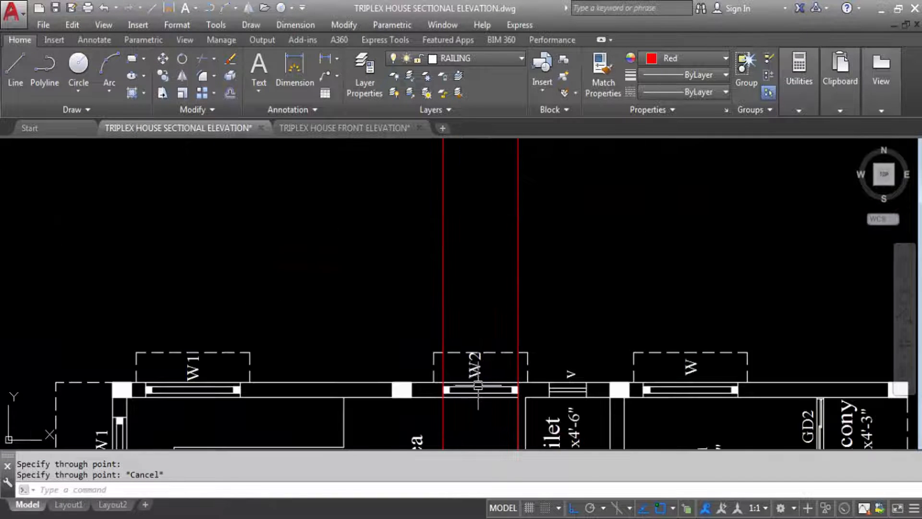
{"action": "scroll", "coordinate": [500, 274], "scroll_direction": "down", "scroll_amount": 7}
{"action": "scroll", "coordinate": [501, 273], "scroll_direction": "down", "scroll_amount": 2}
{"action": "scroll", "coordinate": [186, 310], "scroll_direction": "down", "scroll_amount": 2}
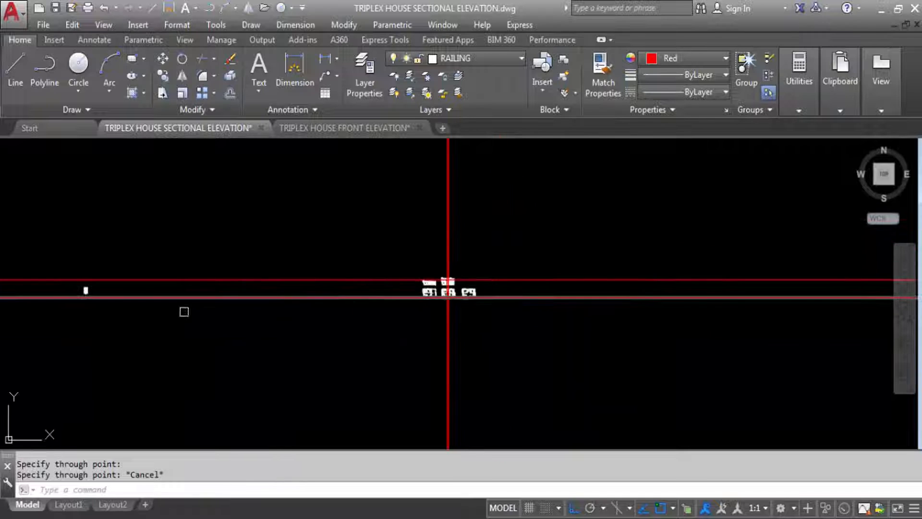
{"action": "scroll", "coordinate": [166, 296], "scroll_direction": "up", "scroll_amount": 8}
{"action": "scroll", "coordinate": [146, 292], "scroll_direction": "up", "scroll_amount": 4}
{"action": "left_click", "coordinate": [127, 268]}
{"action": "left_click", "coordinate": [307, 337]}
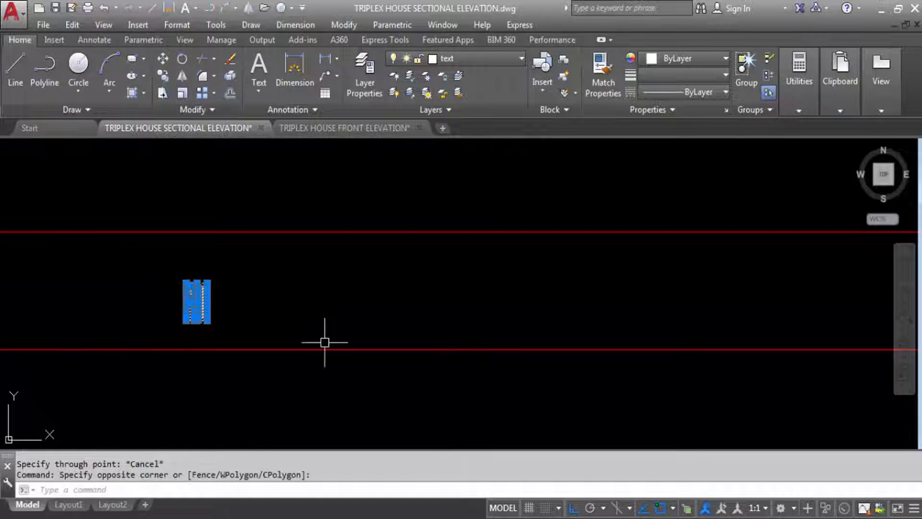
{"action": "type", "text": "M"}
{"action": "key", "text": "Return"}
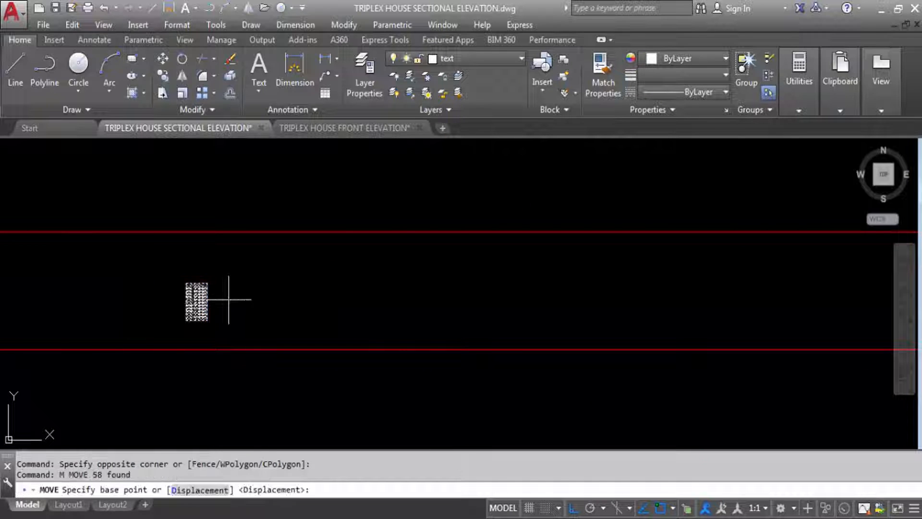
{"action": "left_click", "coordinate": [206, 289]}
{"action": "scroll", "coordinate": [205, 288], "scroll_direction": "down", "scroll_amount": 5}
{"action": "scroll", "coordinate": [357, 281], "scroll_direction": "down", "scroll_amount": 1}
{"action": "scroll", "coordinate": [413, 264], "scroll_direction": "up", "scroll_amount": 5}
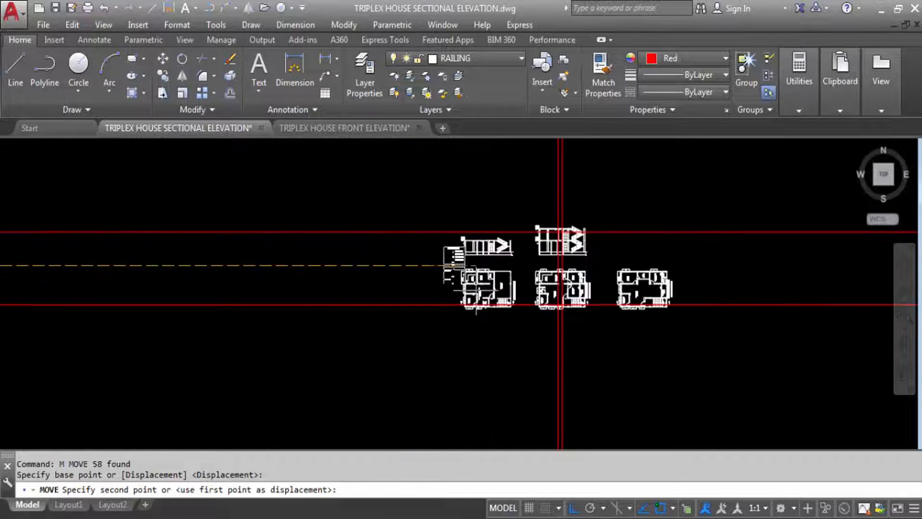
{"action": "left_click", "coordinate": [412, 264]}
{"action": "scroll", "coordinate": [336, 284], "scroll_direction": "up", "scroll_amount": 5}
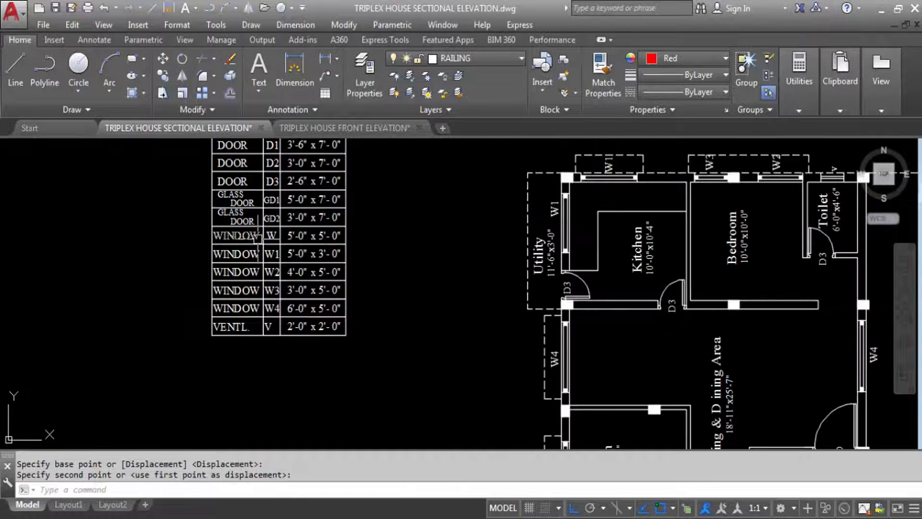
Draw a 4' by 5' window rectangle in the upper storey, down from the construction lines' intersection at lintel level.
{"action": "scroll", "coordinate": [214, 327], "scroll_direction": "down", "scroll_amount": 6}
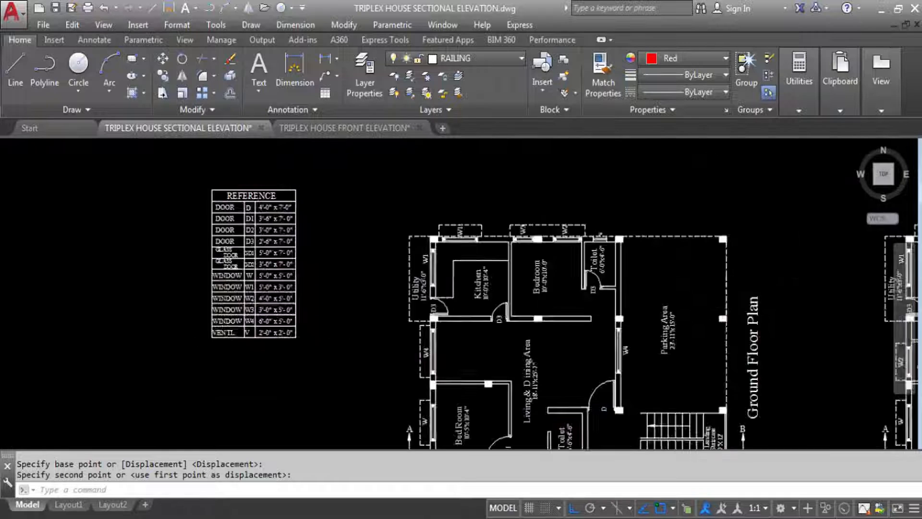
{"action": "scroll", "coordinate": [449, 241], "scroll_direction": "up", "scroll_amount": 8}
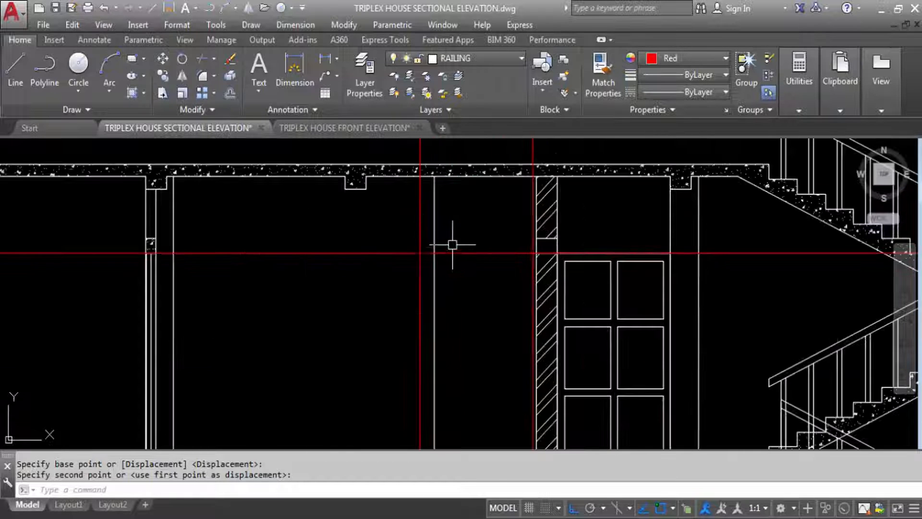
{"action": "key", "text": "Return"}
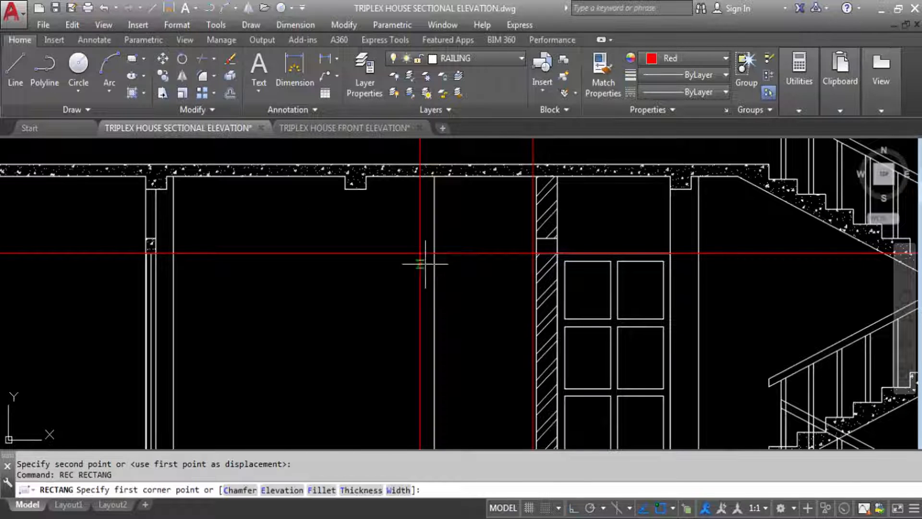
{"action": "left_click", "coordinate": [419, 254]}
{"action": "right_click", "coordinate": [508, 364]}
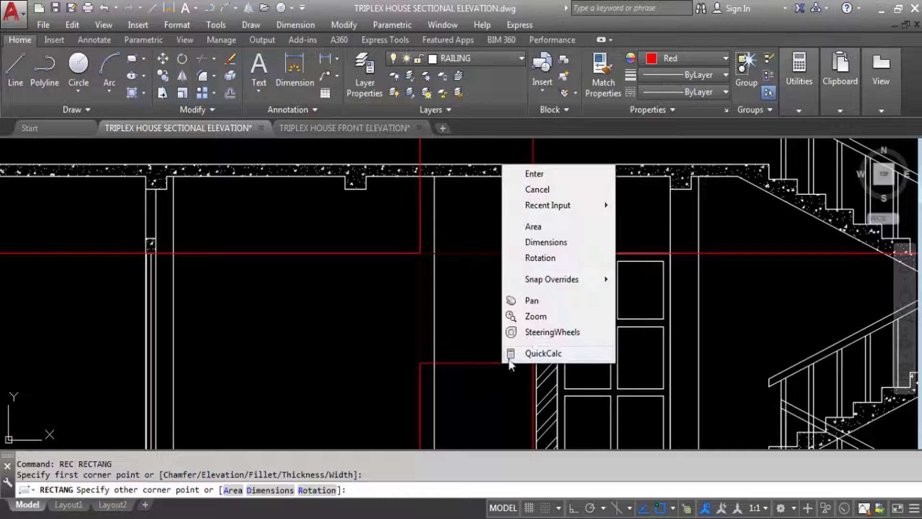
{"action": "left_click", "coordinate": [544, 242]}
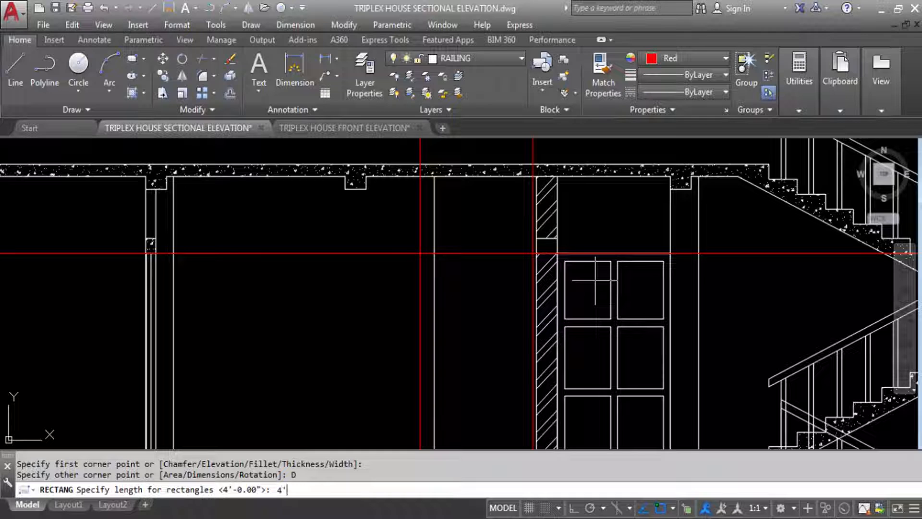
{"action": "key", "text": "Return"}
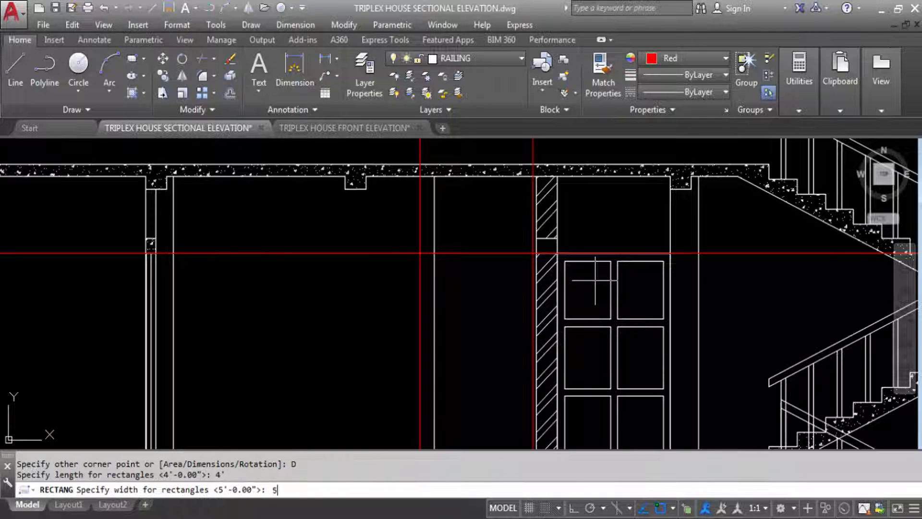
{"action": "key", "text": "Return"}
{"action": "scroll", "coordinate": [588, 264], "scroll_direction": "down", "scroll_amount": 3}
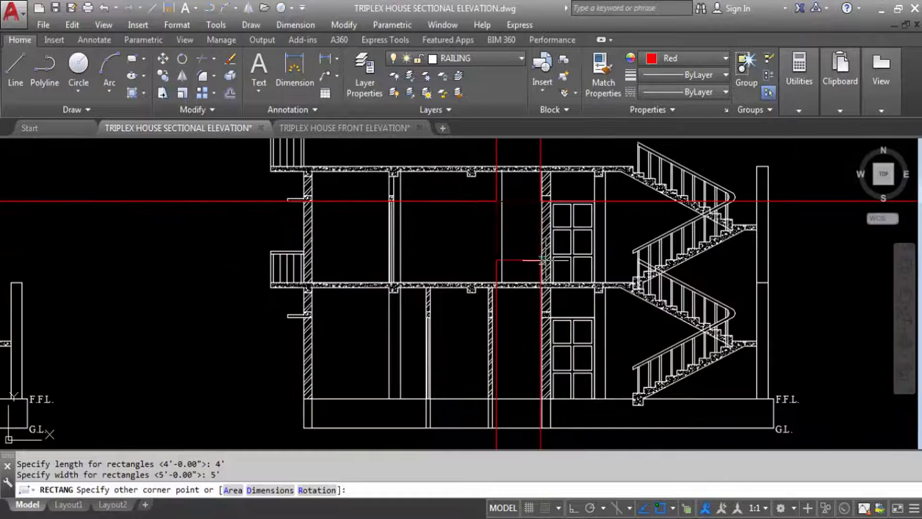
{"action": "scroll", "coordinate": [528, 259], "scroll_direction": "up", "scroll_amount": 3}
{"action": "left_click", "coordinate": [525, 288]}
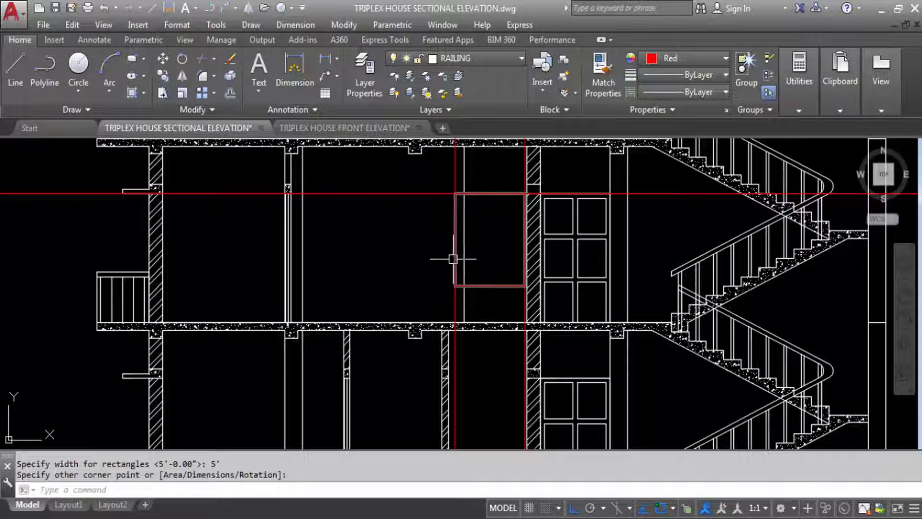
Offset the window rectangle 4 inches inward to form its frame.
{"action": "type", "text": "o"}
{"action": "key", "text": "Return"}
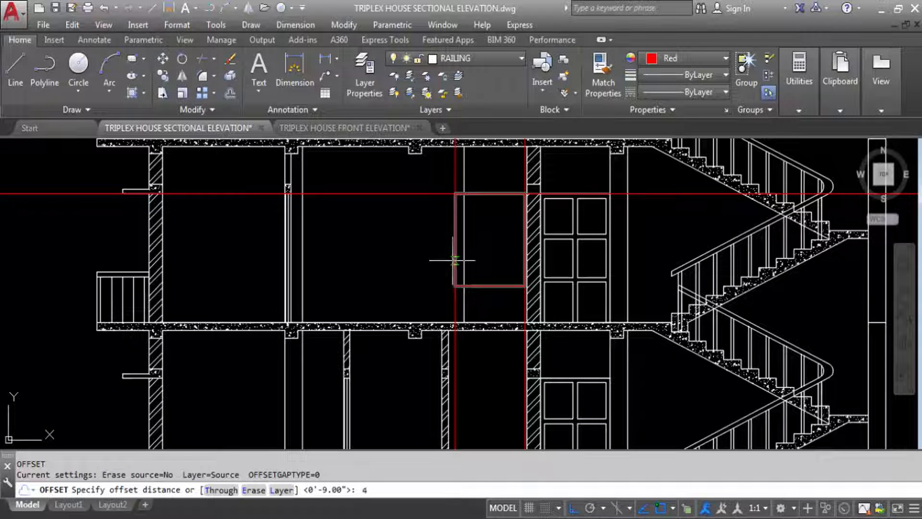
{"action": "type", "text": "4"}
{"action": "key", "text": "Return"}
{"action": "left_click", "coordinate": [489, 194]}
{"action": "left_click", "coordinate": [503, 260]}
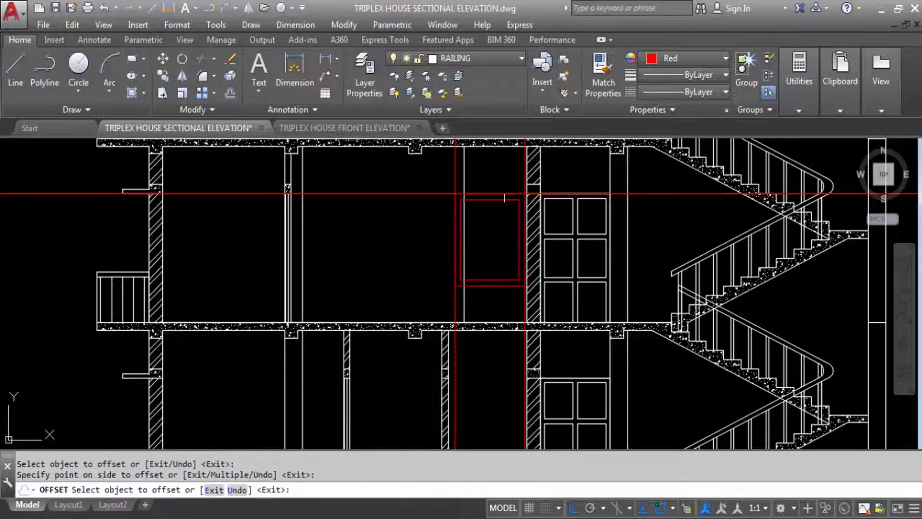
{"action": "key", "text": "Escape"}
Assign both window rectangles to the WINDOW layer and set their colour to ByLayer.
{"action": "left_click", "coordinate": [500, 199]}
{"action": "left_click", "coordinate": [502, 193]}
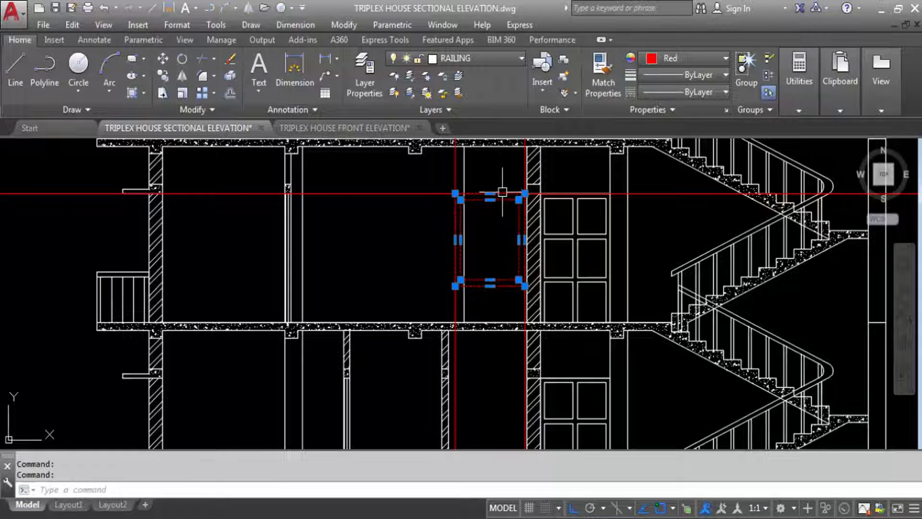
{"action": "left_click", "coordinate": [462, 63]}
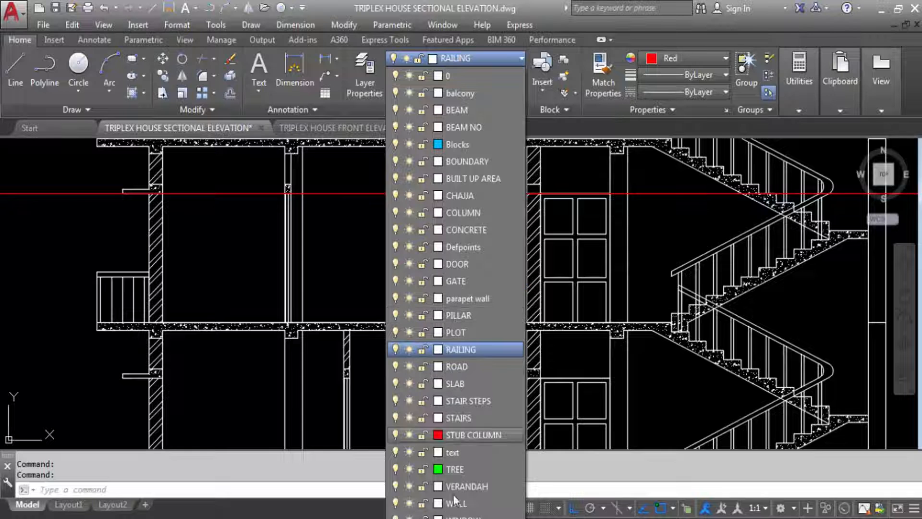
{"action": "left_click", "coordinate": [459, 516]}
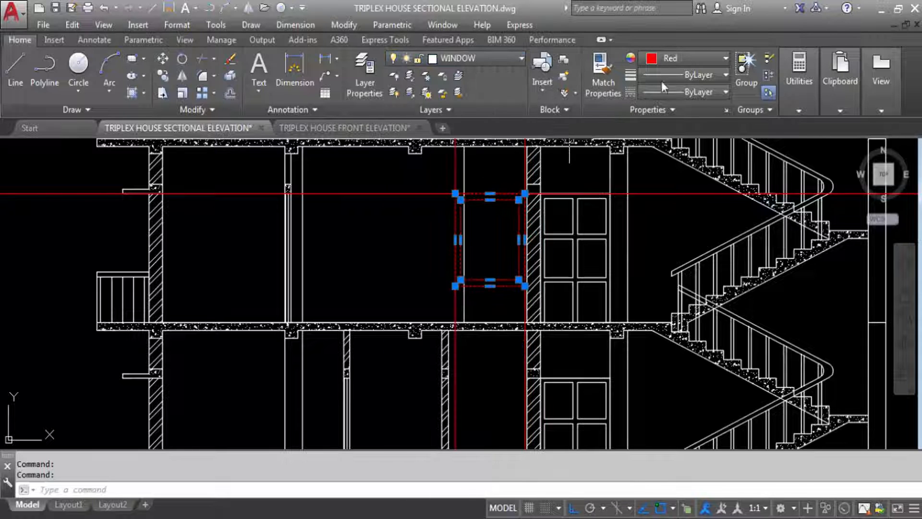
{"action": "left_click", "coordinate": [680, 58]}
{"action": "left_click", "coordinate": [680, 77]}
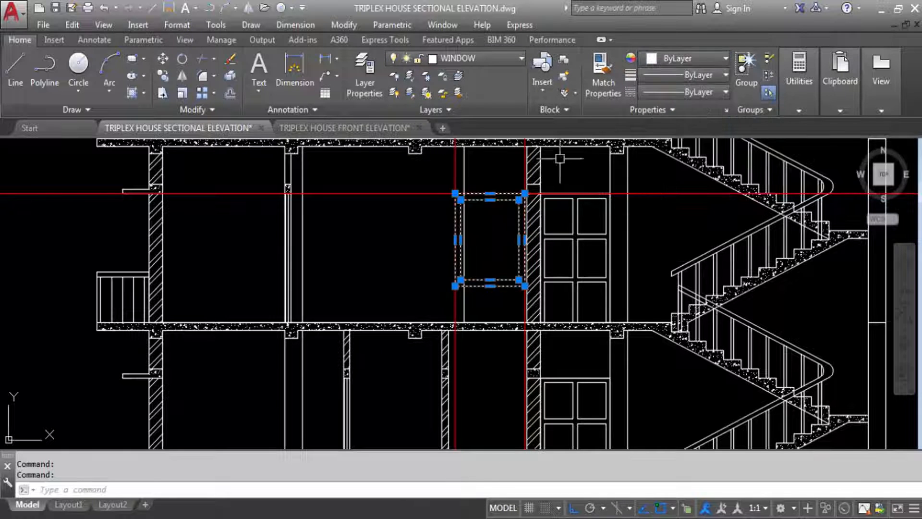
{"action": "key", "text": "Escape"}
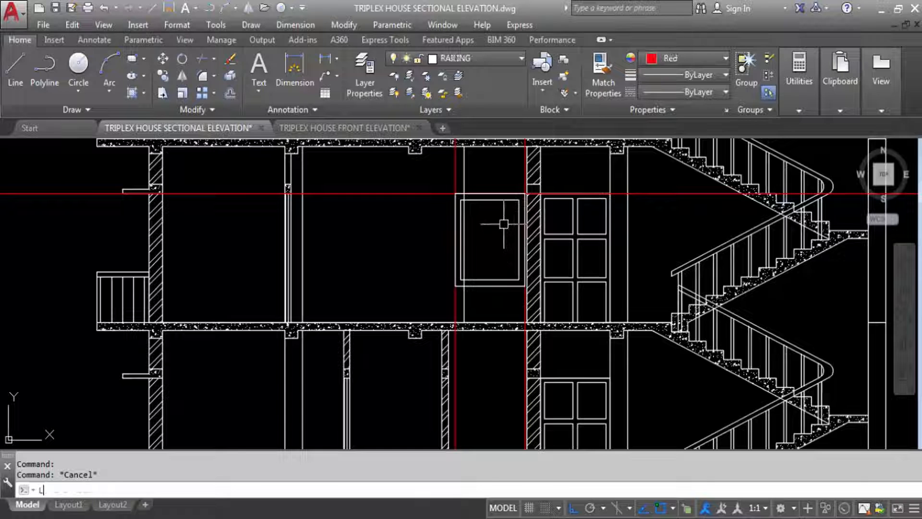
Draw a vertical centre line in the window between the midpoints of the inner rectangle's upper and lower edges.
{"action": "type", "text": "L"}
{"action": "key", "text": "Return"}
{"action": "left_click", "coordinate": [490, 201]}
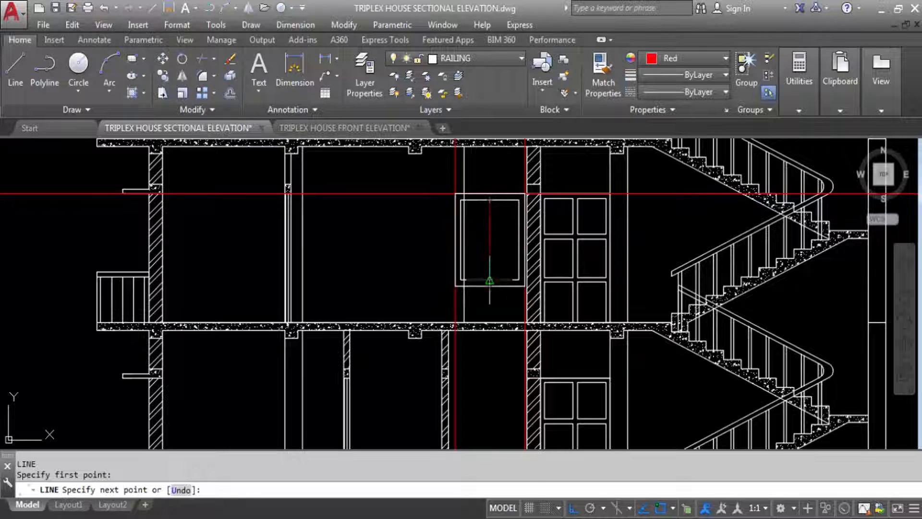
{"action": "left_click", "coordinate": [490, 280]}
{"action": "key", "text": "Escape"}
Offset the window's vertical centre line 1 inch to both sides to form the mullion.
{"action": "type", "text": "O"}
{"action": "key", "text": "Return"}
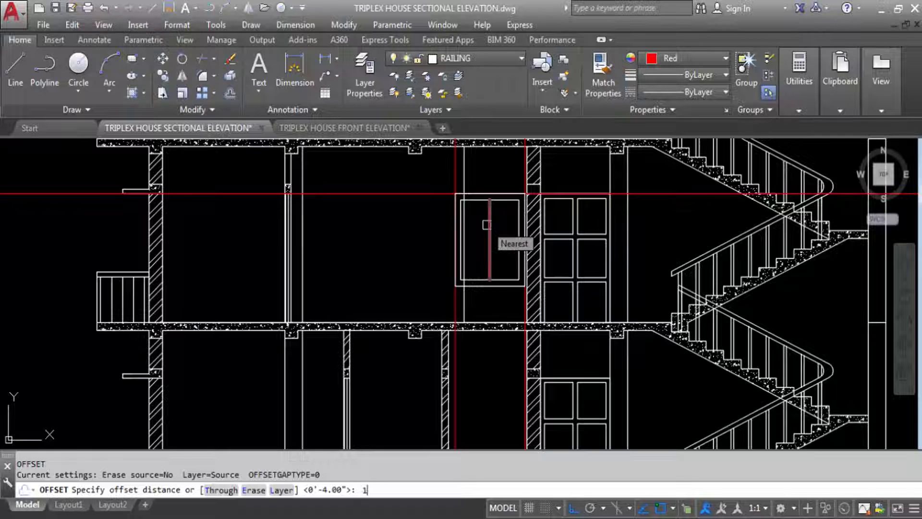
{"action": "type", "text": "1"}
{"action": "key", "text": "Return"}
{"action": "left_click", "coordinate": [489, 225]}
{"action": "scroll", "coordinate": [489, 228], "scroll_direction": "up", "scroll_amount": 2}
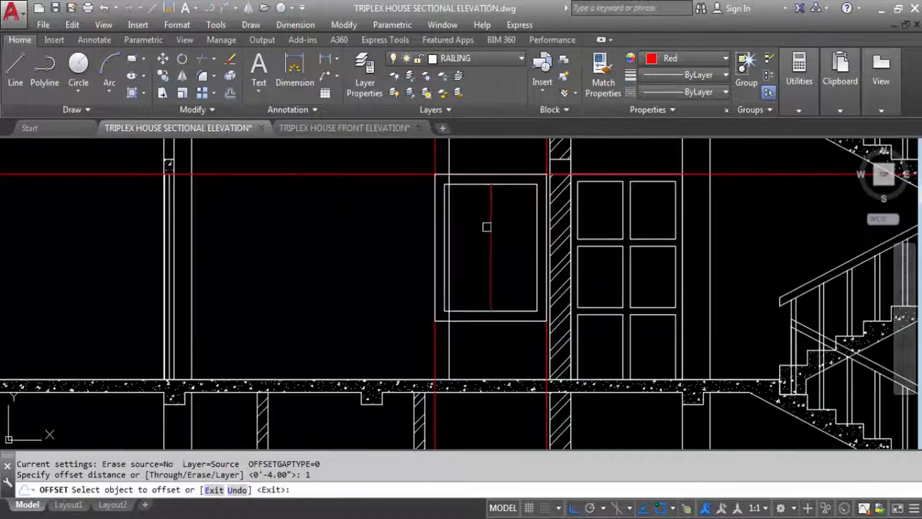
{"action": "left_click", "coordinate": [449, 239]}
{"action": "scroll", "coordinate": [475, 239], "scroll_direction": "up", "scroll_amount": 2}
{"action": "left_click", "coordinate": [464, 239]}
{"action": "left_click", "coordinate": [471, 241]}
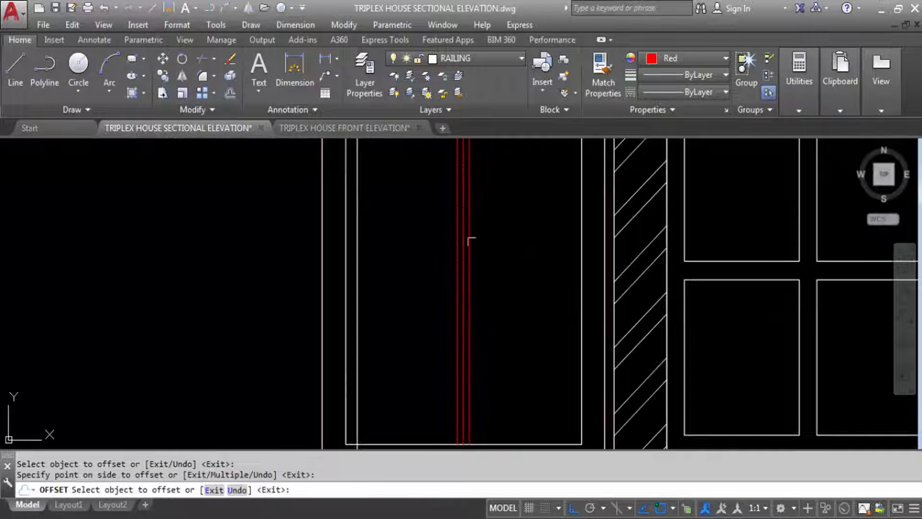
Erase the original centre line between the two offset mullion lines.
{"action": "key", "text": "Escape"}
{"action": "left_click", "coordinate": [464, 238]}
{"action": "key", "text": "Delete"}
{"action": "scroll", "coordinate": [504, 303], "scroll_direction": "down", "scroll_amount": 2}
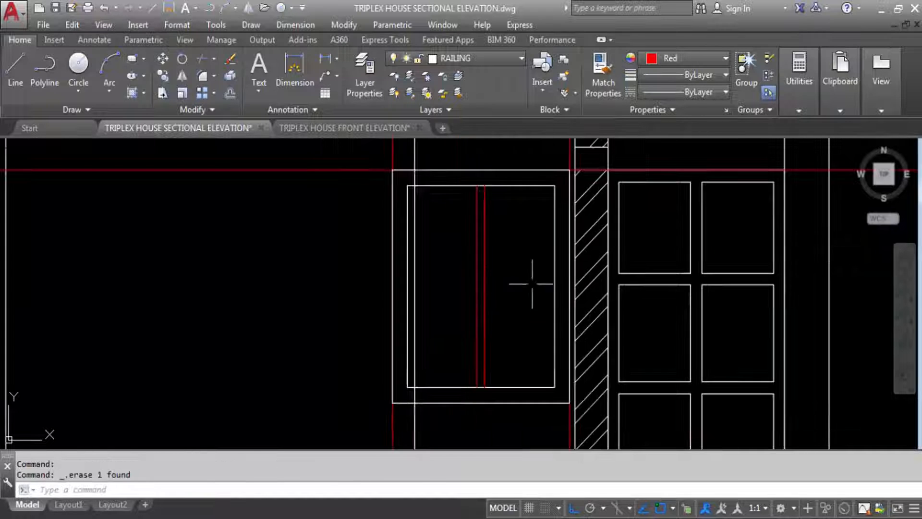
Match the properties of the inner window rectangle onto the two mullion lines.
{"action": "left_click", "coordinate": [555, 268]}
{"action": "type", "text": "MA"}
{"action": "key", "text": "Return"}
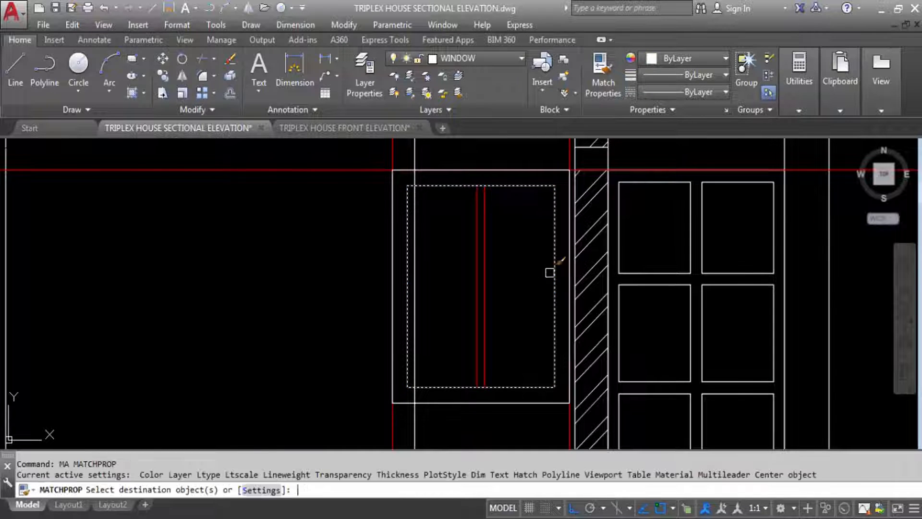
{"action": "left_click", "coordinate": [481, 248]}
{"action": "key", "text": "Escape"}
Erase the two vertical construction lines that run along the window's sides.
{"action": "scroll", "coordinate": [421, 144], "scroll_direction": "down", "scroll_amount": 4}
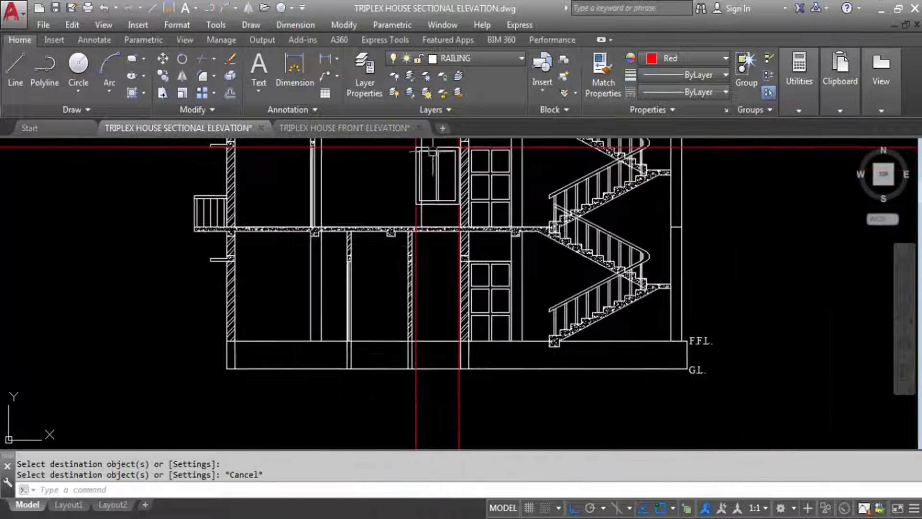
{"action": "scroll", "coordinate": [456, 173], "scroll_direction": "down", "scroll_amount": 1}
{"action": "scroll", "coordinate": [470, 144], "scroll_direction": "up", "scroll_amount": 2}
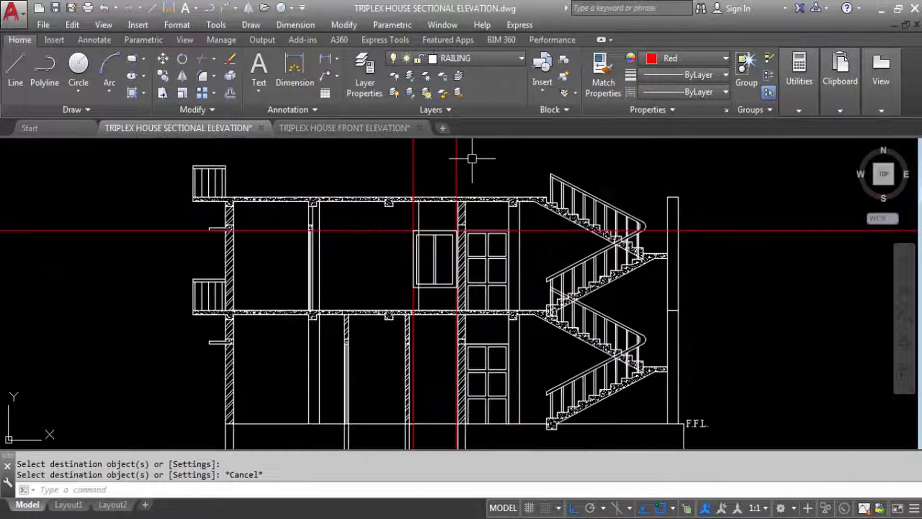
{"action": "left_click", "coordinate": [393, 165]}
{"action": "key", "text": "Delete"}
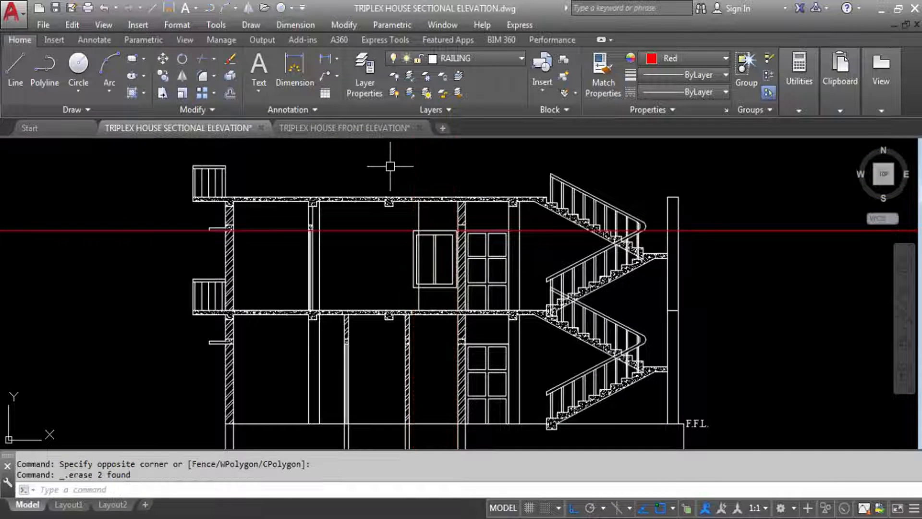
Draw a vertical construction line through the end of the wall below the Dining Area in the first floor plan.
{"action": "scroll", "coordinate": [424, 171], "scroll_direction": "down", "scroll_amount": 3}
{"action": "scroll", "coordinate": [426, 315], "scroll_direction": "down", "scroll_amount": 1}
{"action": "scroll", "coordinate": [433, 387], "scroll_direction": "up", "scroll_amount": 8}
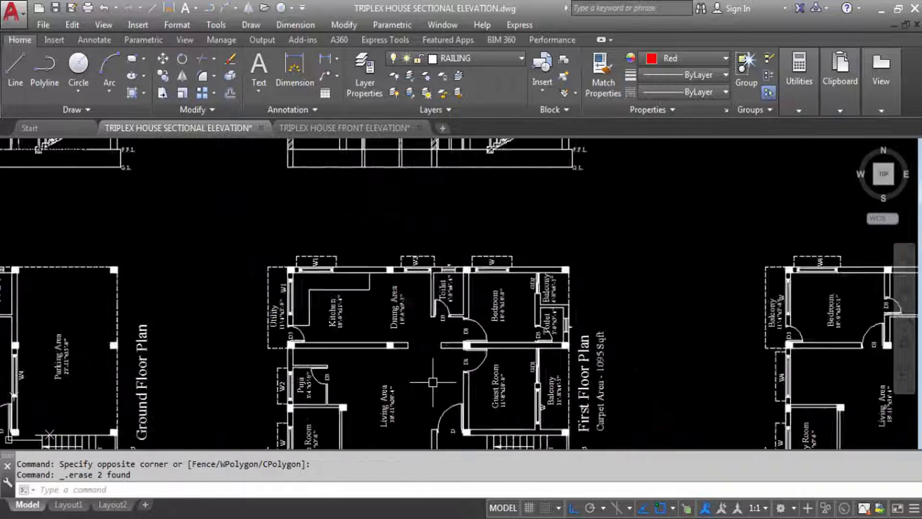
{"action": "type", "text": "X"}
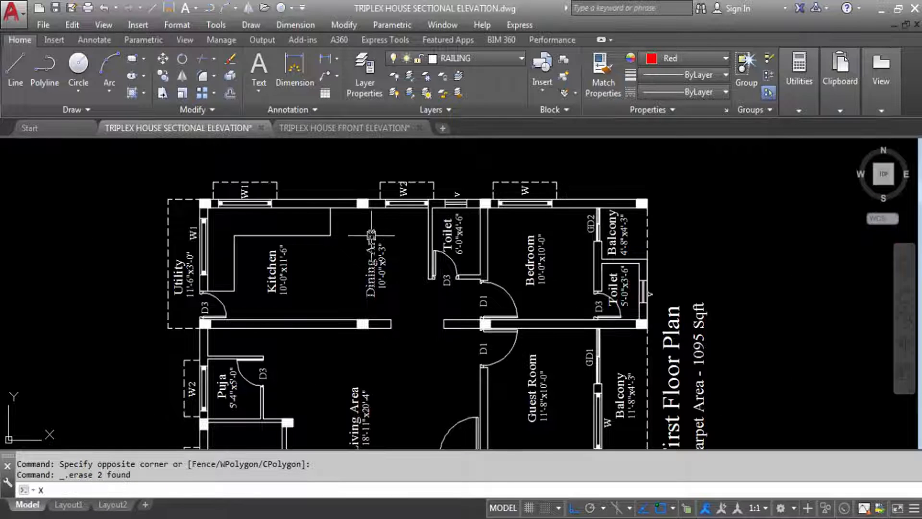
{"action": "type", "text": "L"}
{"action": "key", "text": "Return"}
{"action": "key", "text": "Return"}
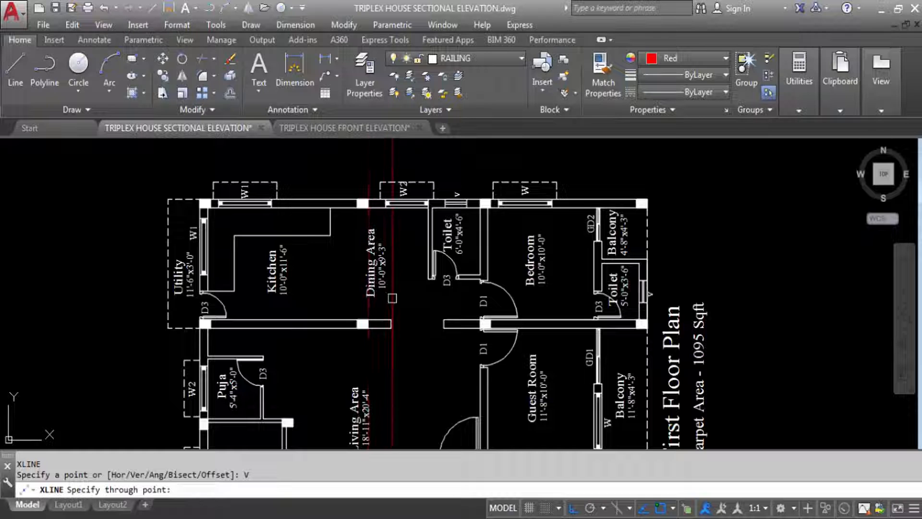
{"action": "left_click", "coordinate": [391, 328]}
Add a second vertical construction line along the Living Area face of the entrance-side wall in the first floor plan.
{"action": "scroll", "coordinate": [391, 327], "scroll_direction": "down", "scroll_amount": 5}
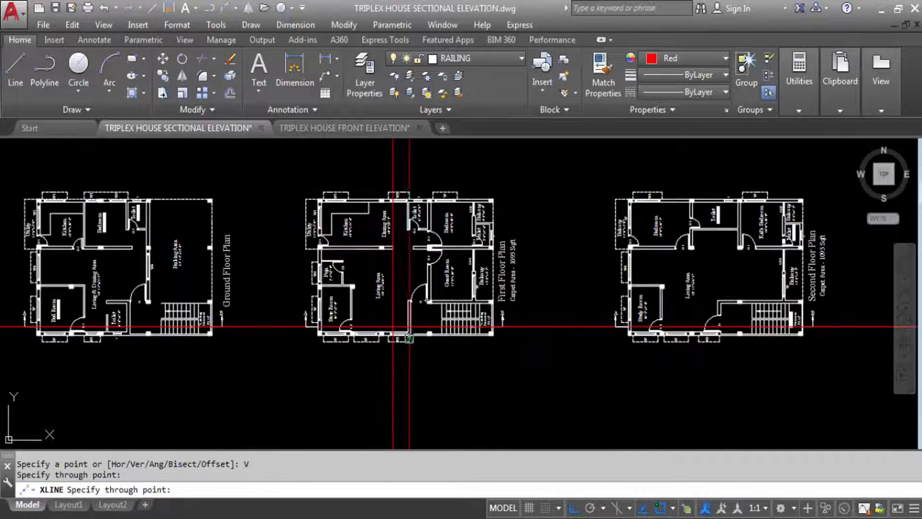
{"action": "scroll", "coordinate": [399, 365], "scroll_direction": "up", "scroll_amount": 5}
{"action": "left_click", "coordinate": [406, 328]}
{"action": "scroll", "coordinate": [406, 328], "scroll_direction": "down", "scroll_amount": 5}
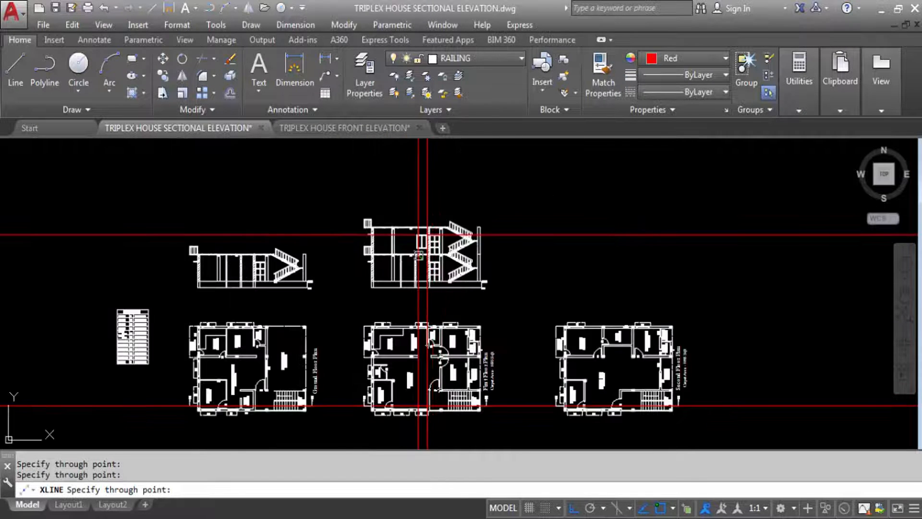
{"action": "scroll", "coordinate": [458, 249], "scroll_direction": "up", "scroll_amount": 6}
{"action": "scroll", "coordinate": [459, 249], "scroll_direction": "up", "scroll_amount": 1}
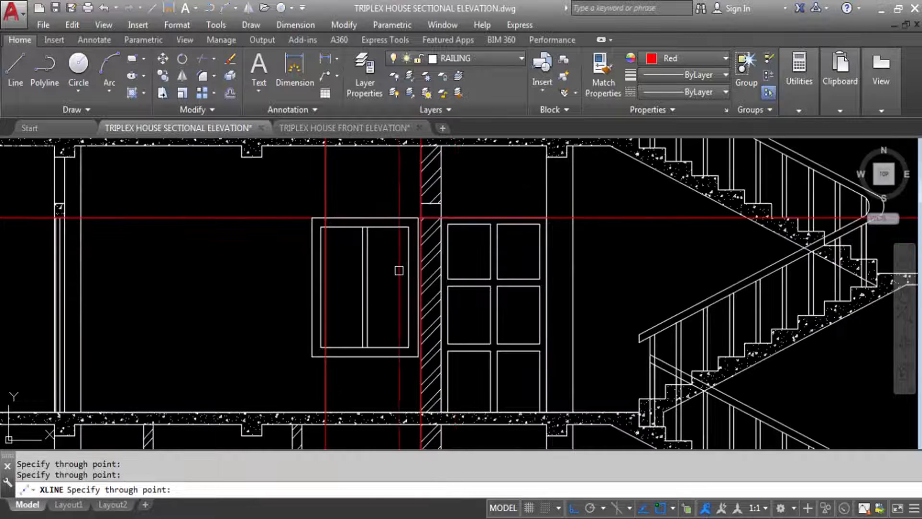
{"action": "scroll", "coordinate": [394, 277], "scroll_direction": "down", "scroll_amount": 3}
{"action": "scroll", "coordinate": [394, 276], "scroll_direction": "down", "scroll_amount": 4}
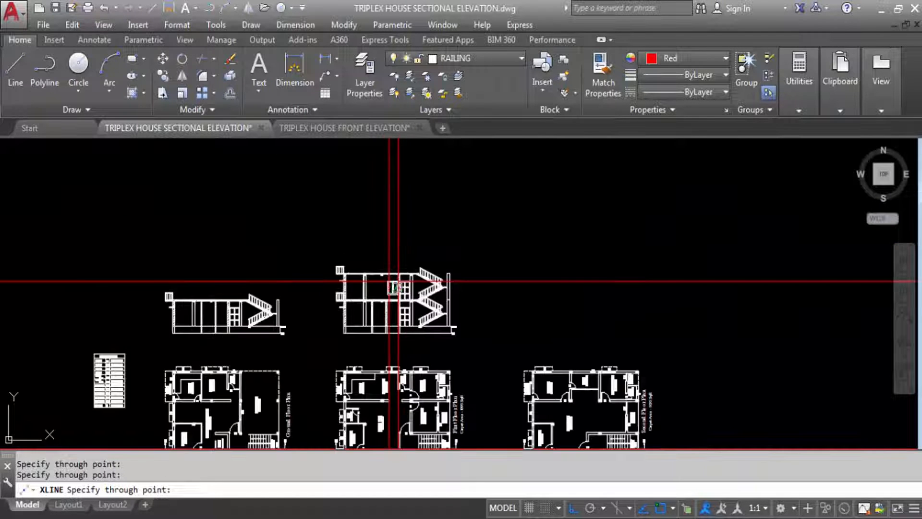
{"action": "scroll", "coordinate": [429, 276], "scroll_direction": "up", "scroll_amount": 6}
{"action": "key", "text": "Escape"}
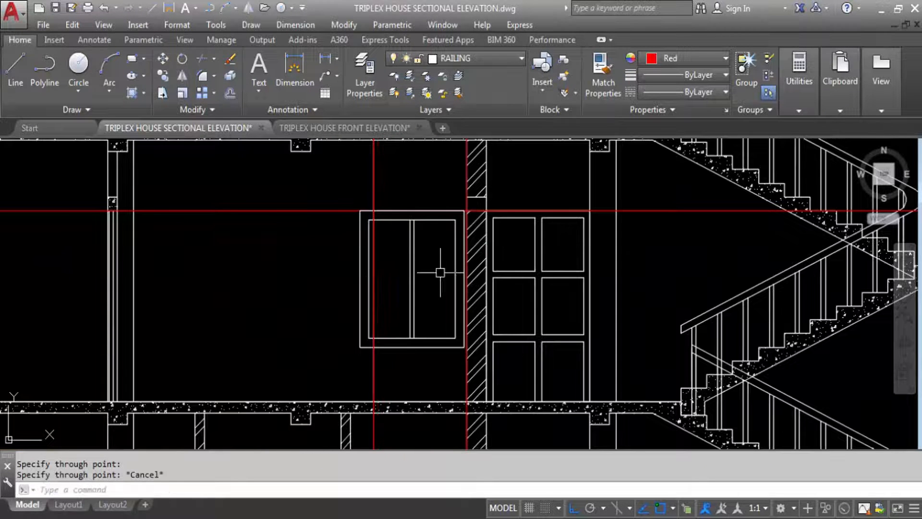
Trim the upper-storey window's outer and inner rectangles back to the vertical construction line that crosses their left part.
{"action": "type", "text": "TR"}
{"action": "key", "text": "Return"}
{"action": "left_click", "coordinate": [374, 190]}
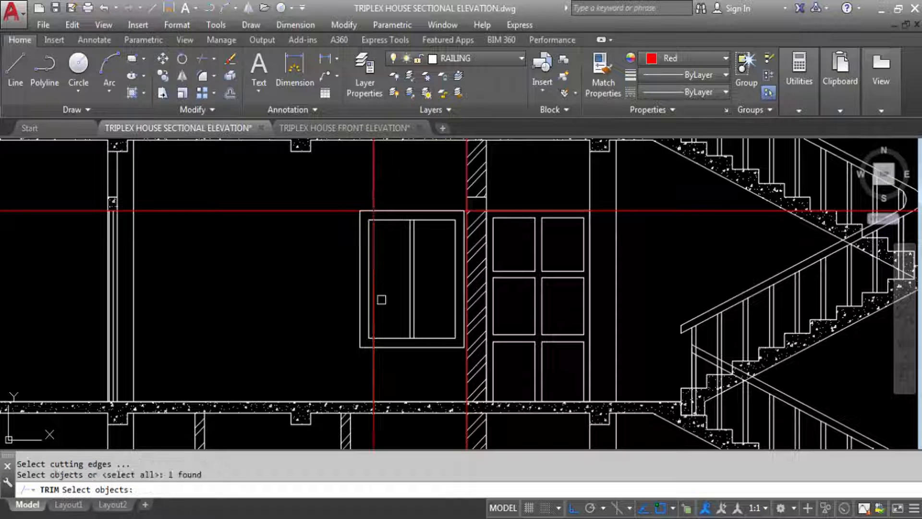
{"action": "key", "text": "Return"}
{"action": "left_click", "coordinate": [361, 321]}
{"action": "left_click", "coordinate": [361, 321]}
{"action": "left_click", "coordinate": [368, 315]}
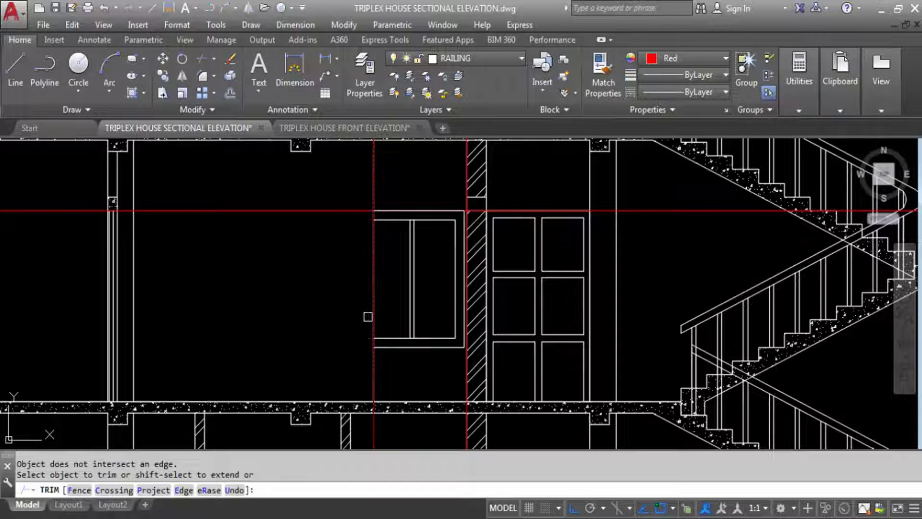
{"action": "scroll", "coordinate": [403, 197], "scroll_direction": "down", "scroll_amount": 2}
{"action": "key", "text": "Escape"}
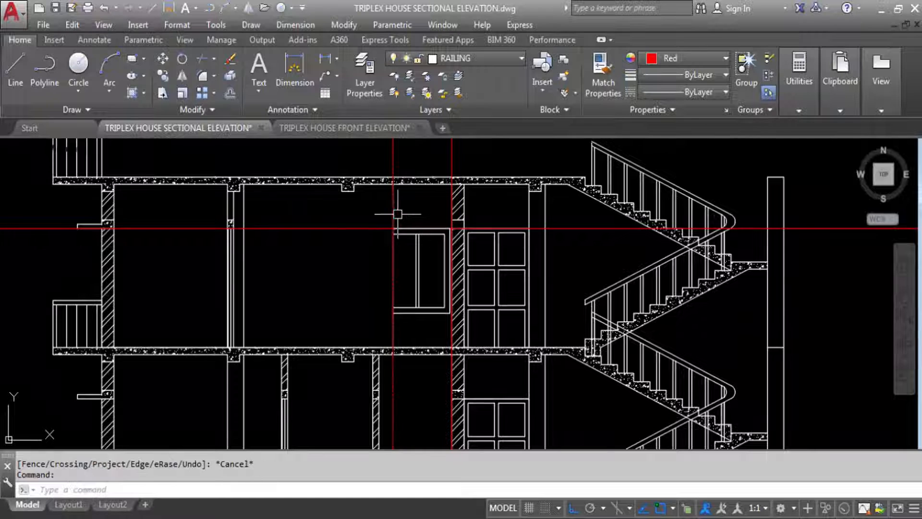
Erase the two vertical construction lines and the horizontal lintel-level construction line from the sectional elevation.
{"action": "left_click", "coordinate": [441, 155]}
{"action": "left_click", "coordinate": [441, 159]}
{"action": "key", "text": "Delete"}
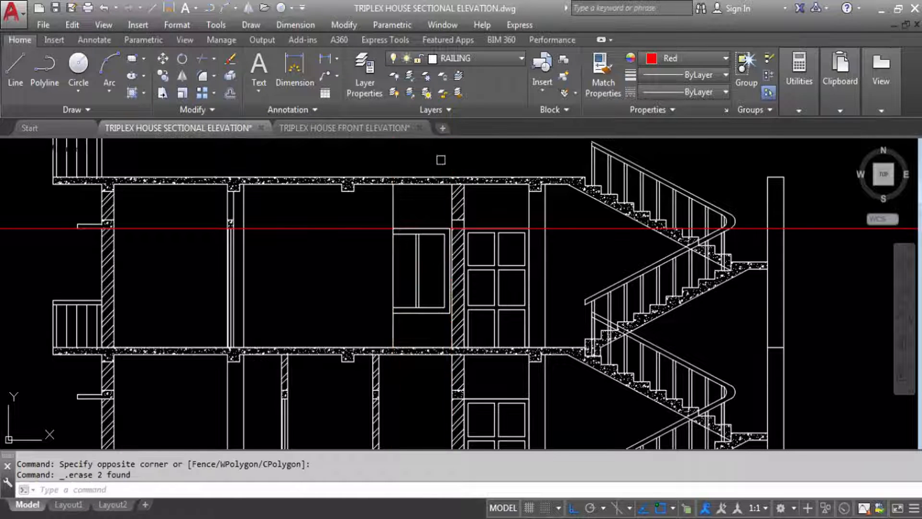
{"action": "left_click", "coordinate": [353, 228]}
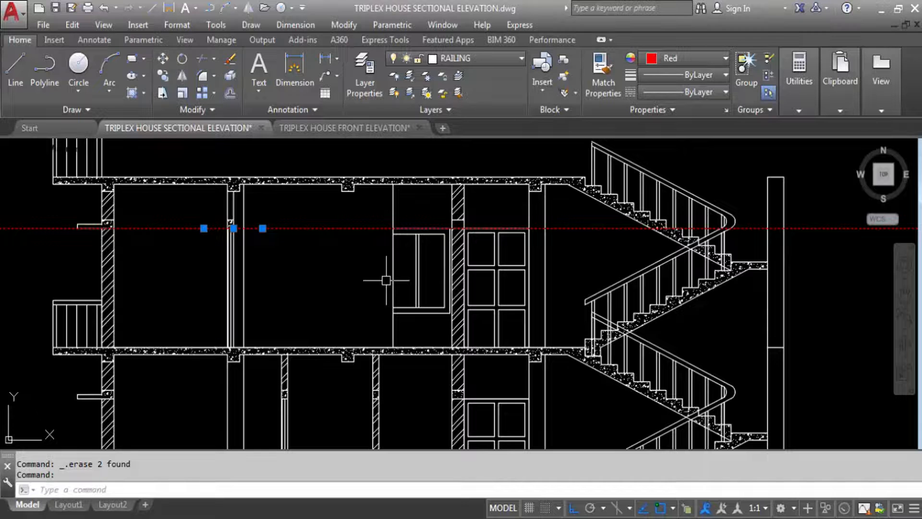
{"action": "key", "text": "Delete"}
Draw two vertical construction lines along both faces of the wall between W2 and the staircase in the first floor plan.
{"action": "scroll", "coordinate": [386, 280], "scroll_direction": "down", "scroll_amount": 6}
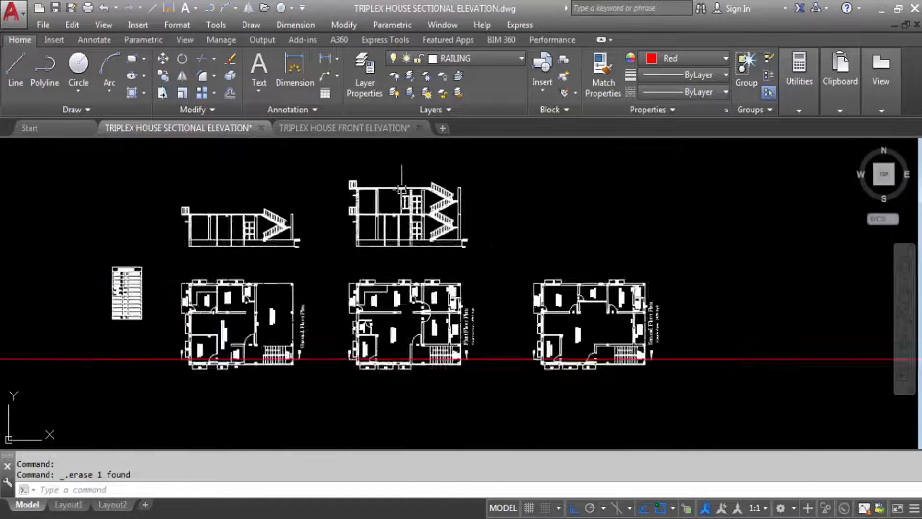
{"action": "scroll", "coordinate": [315, 302], "scroll_direction": "up", "scroll_amount": 8}
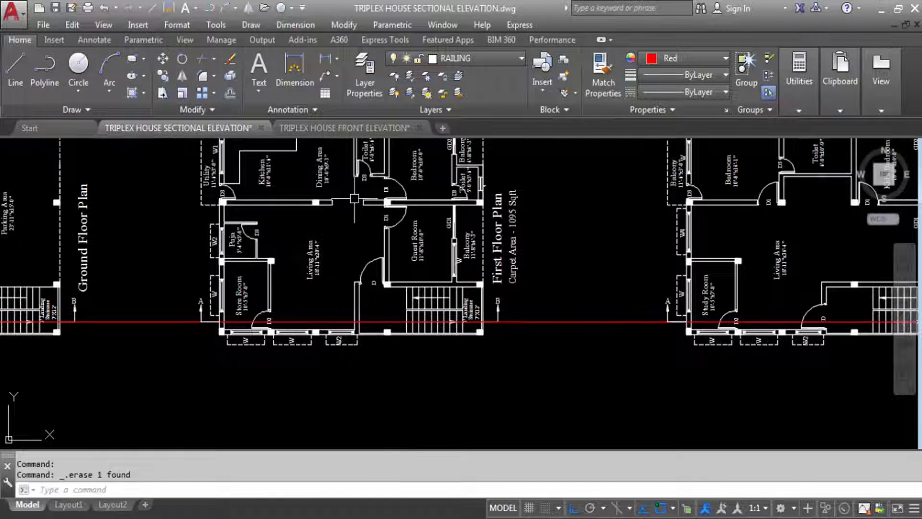
{"action": "scroll", "coordinate": [365, 249], "scroll_direction": "down", "scroll_amount": 2}
{"action": "scroll", "coordinate": [356, 308], "scroll_direction": "up", "scroll_amount": 5}
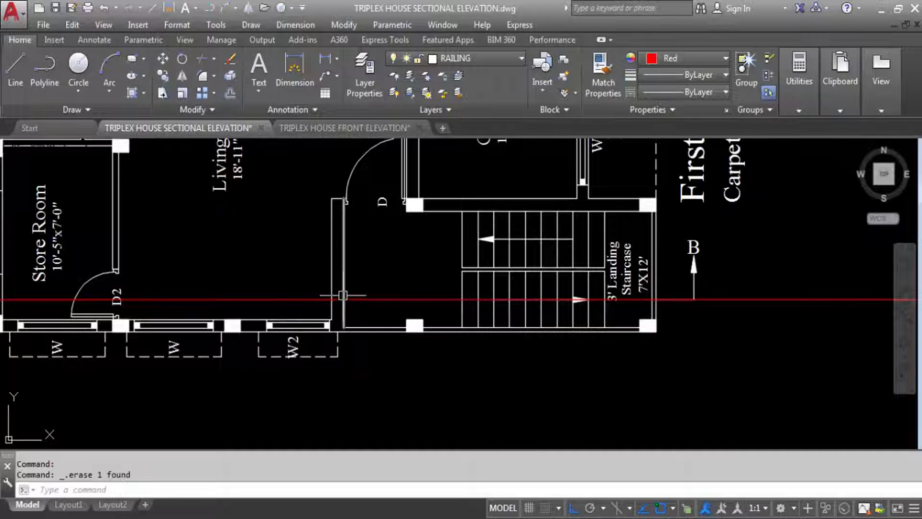
{"action": "key", "text": "Return"}
{"action": "type", "text": "V"}
{"action": "key", "text": "Return"}
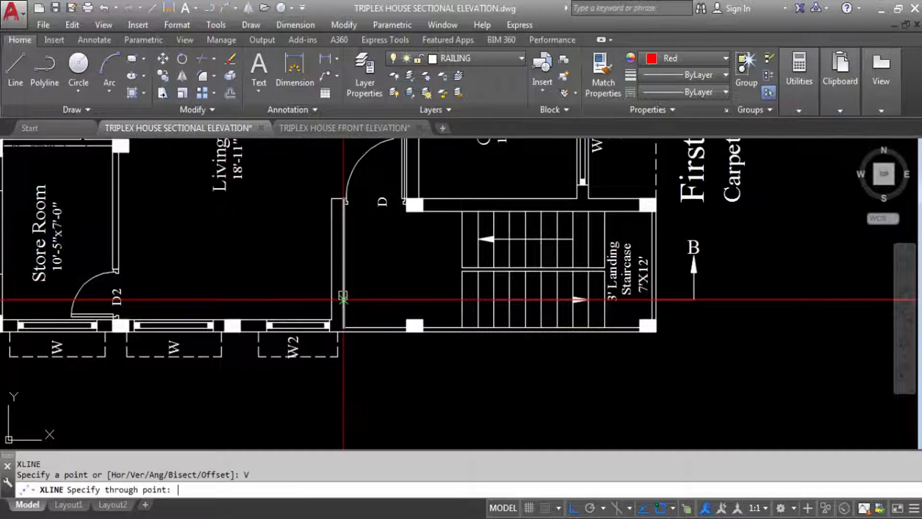
{"action": "left_click", "coordinate": [332, 300]}
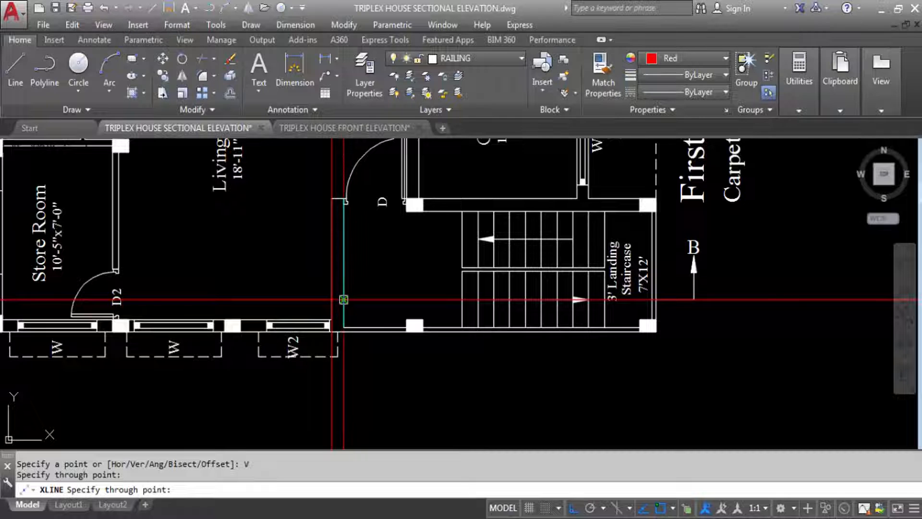
{"action": "left_click", "coordinate": [344, 328]}
{"action": "scroll", "coordinate": [376, 395], "scroll_direction": "down", "scroll_amount": 3}
{"action": "scroll", "coordinate": [330, 231], "scroll_direction": "up", "scroll_amount": 5}
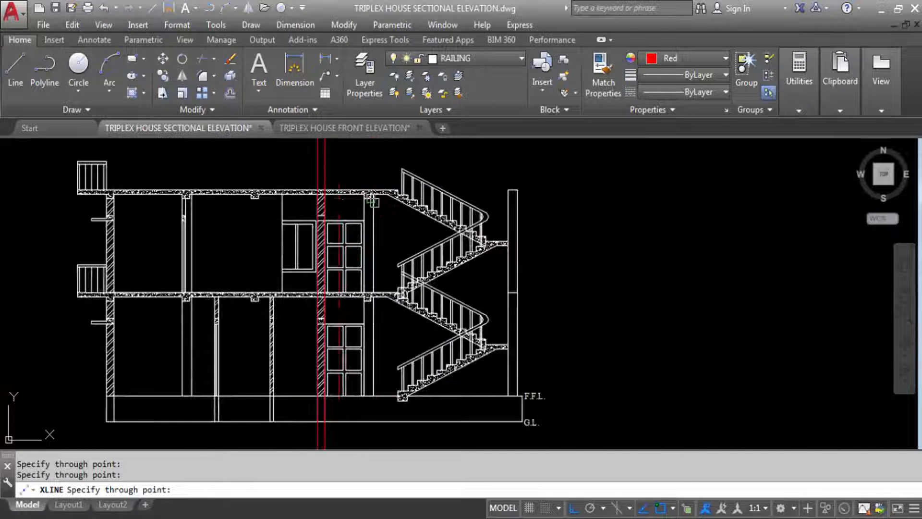
{"action": "scroll", "coordinate": [331, 207], "scroll_direction": "down", "scroll_amount": 4}
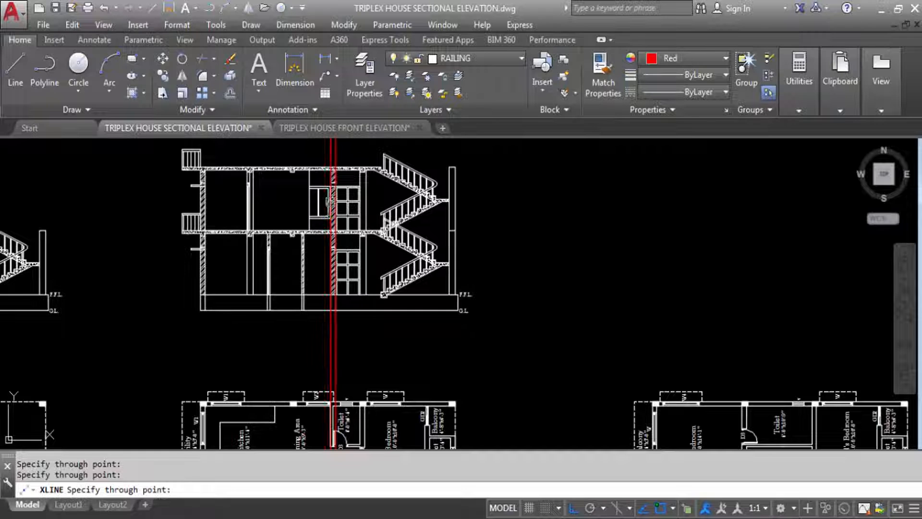
{"action": "scroll", "coordinate": [331, 201], "scroll_direction": "up", "scroll_amount": 4}
{"action": "key", "text": "Escape"}
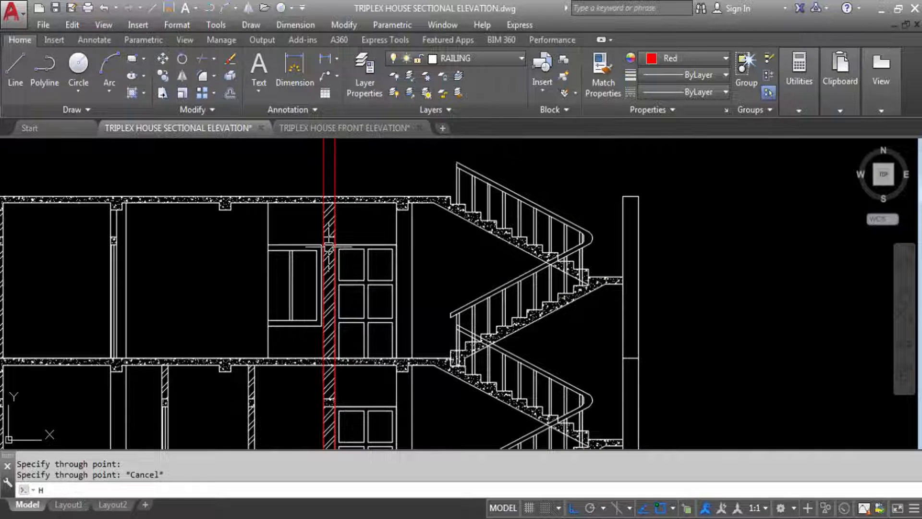
Fill the lintel block in the upper-storey wall beside the window with the AR-CONC hatch pattern.
{"action": "type", "text": "H"}
{"action": "key", "text": "Return"}
{"action": "scroll", "coordinate": [330, 234], "scroll_direction": "up", "scroll_amount": 5}
{"action": "left_click", "coordinate": [330, 234]}
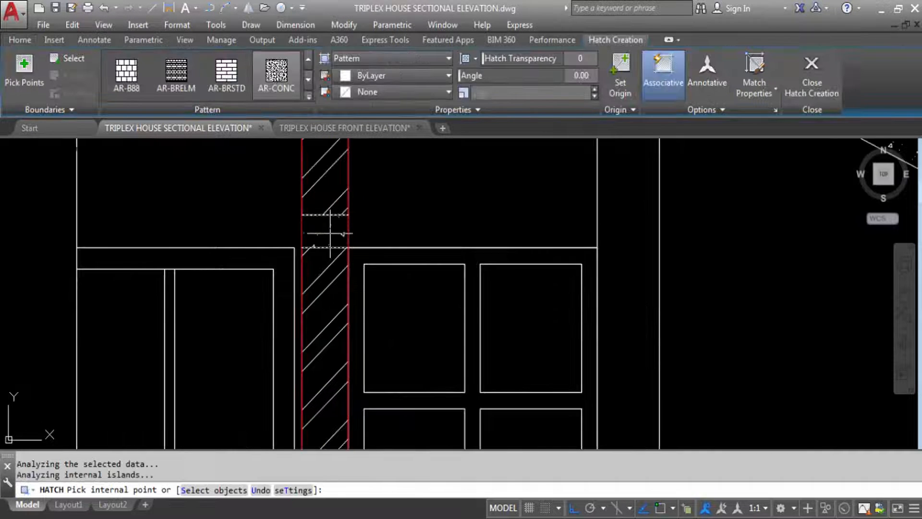
{"action": "key", "text": "Return"}
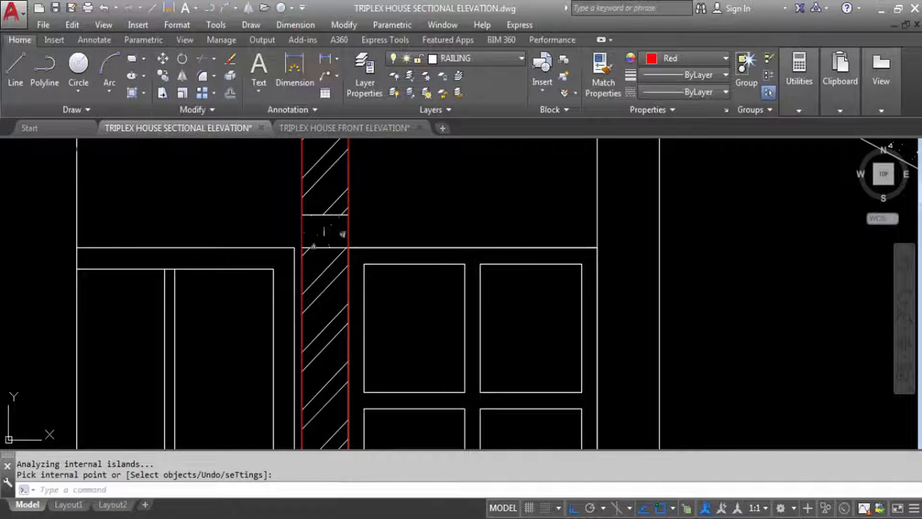
{"action": "left_click", "coordinate": [330, 234]}
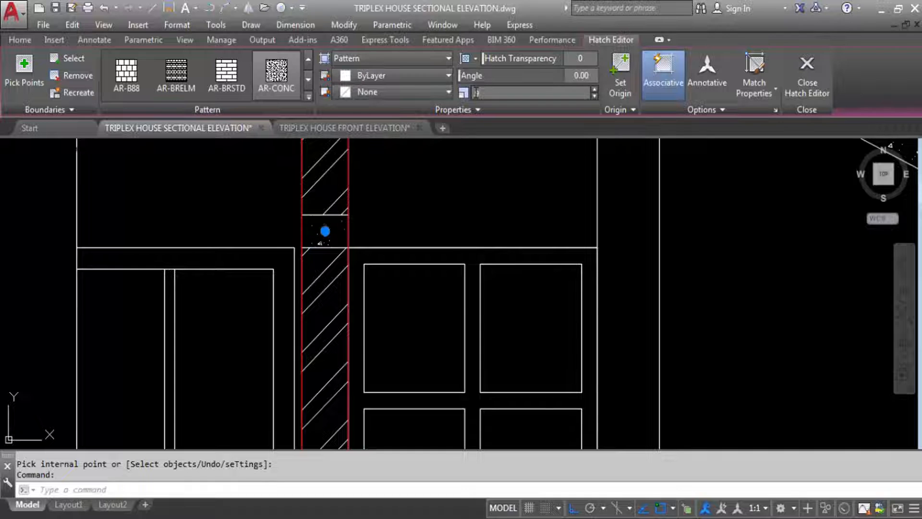
{"action": "key", "text": "Escape"}
Erase the two vertical construction lines along the faces of the hatched wall.
{"action": "scroll", "coordinate": [363, 255], "scroll_direction": "down", "scroll_amount": 6}
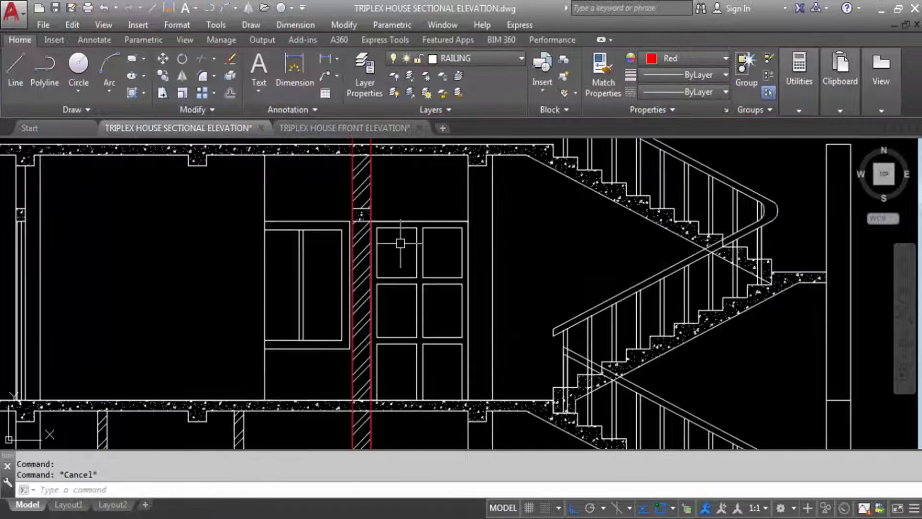
{"action": "left_click", "coordinate": [388, 180]}
{"action": "scroll", "coordinate": [406, 178], "scroll_direction": "down", "scroll_amount": 8}
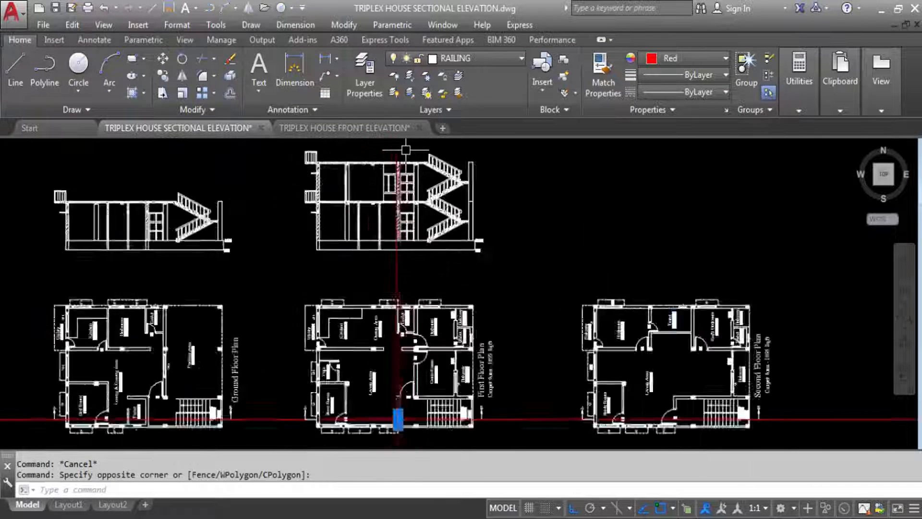
{"action": "key", "text": "Delete"}
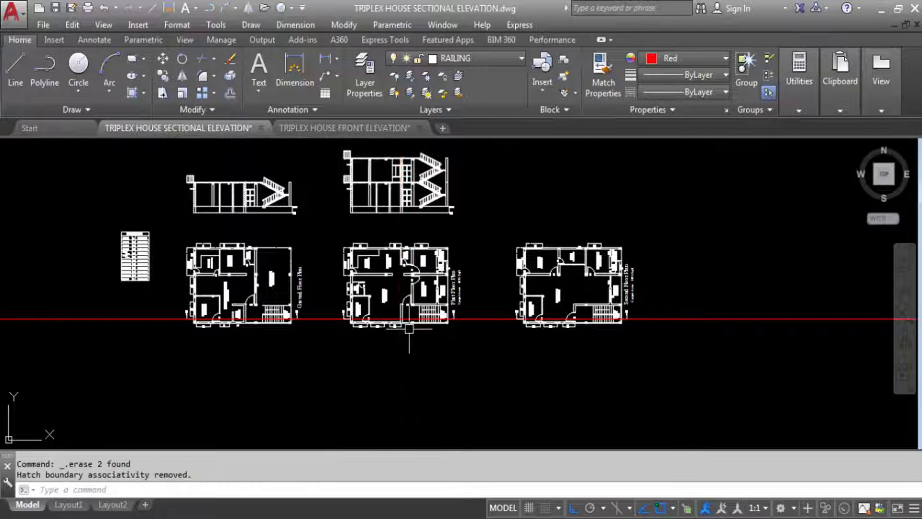
Draw a vertical construction line through the door-side corner of the column beside door D in the first floor plan.
{"action": "scroll", "coordinate": [409, 328], "scroll_direction": "up", "scroll_amount": 6}
{"action": "scroll", "coordinate": [421, 323], "scroll_direction": "down", "scroll_amount": 6}
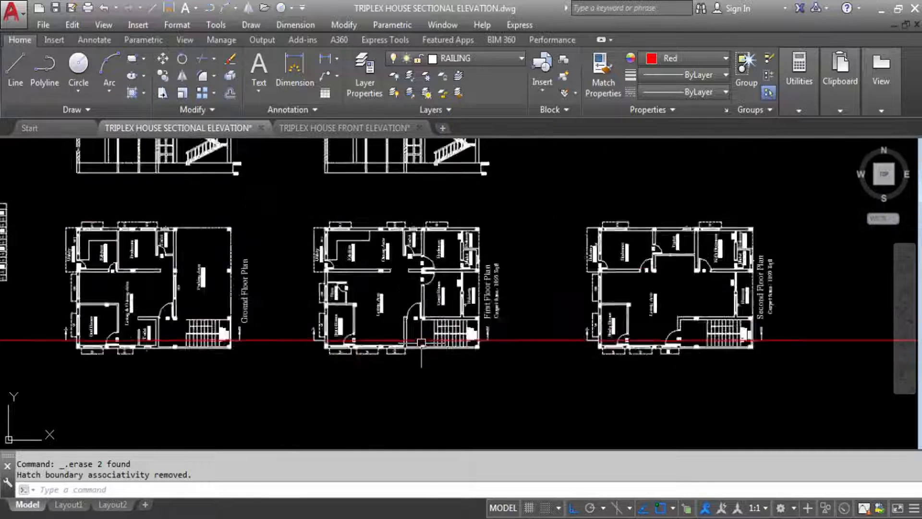
{"action": "scroll", "coordinate": [415, 201], "scroll_direction": "up", "scroll_amount": 8}
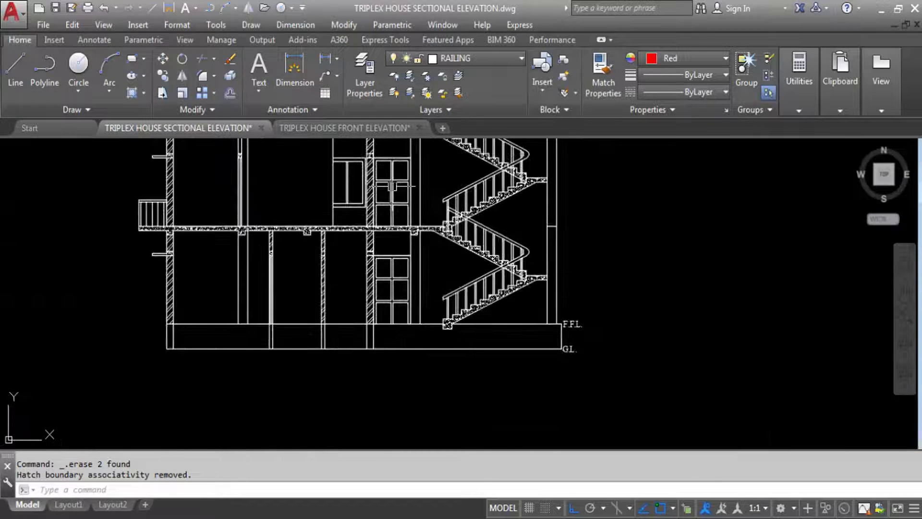
{"action": "scroll", "coordinate": [392, 186], "scroll_direction": "down", "scroll_amount": 5}
{"action": "scroll", "coordinate": [388, 318], "scroll_direction": "up", "scroll_amount": 6}
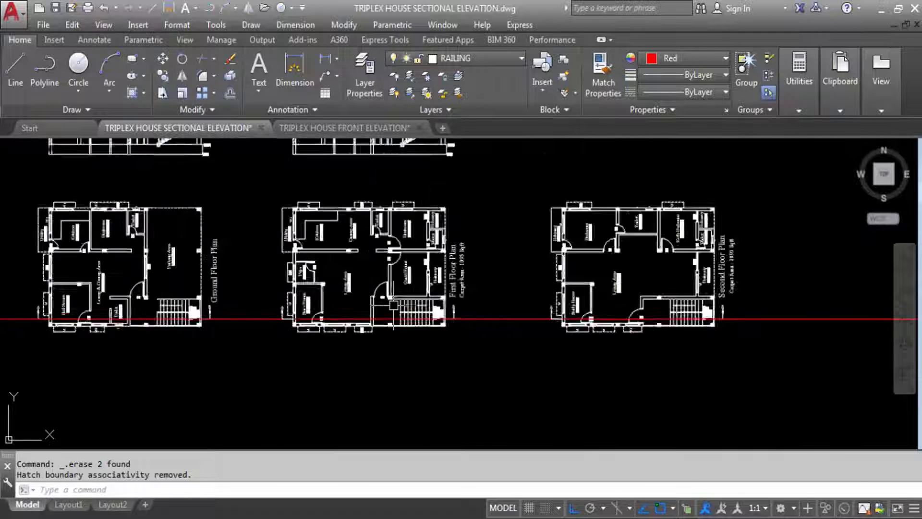
{"action": "type", "text": "L"}
{"action": "key", "text": "Return"}
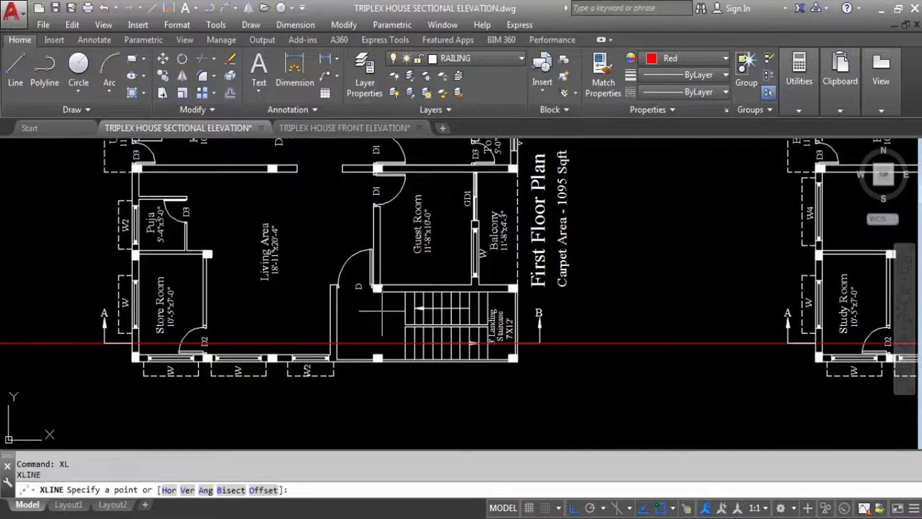
{"action": "key", "text": "Return"}
{"action": "scroll", "coordinate": [374, 290], "scroll_direction": "up", "scroll_amount": 8}
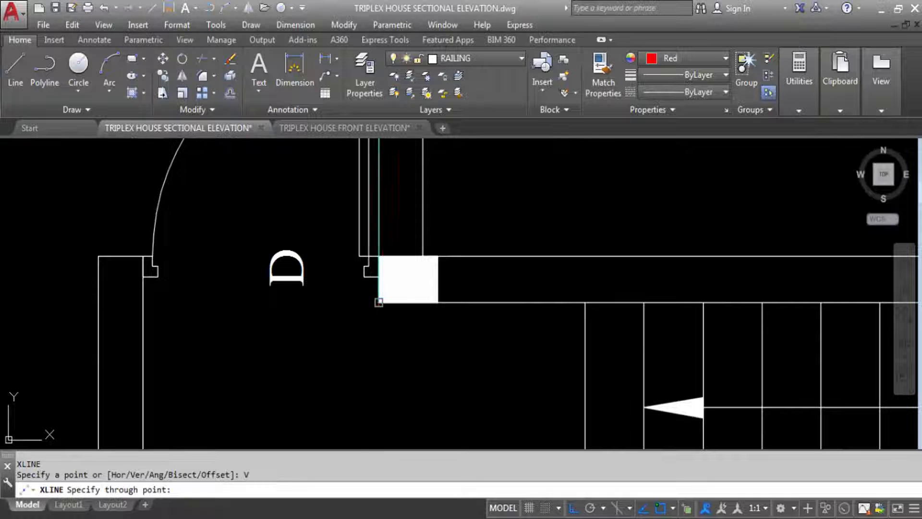
{"action": "left_click", "coordinate": [379, 302]}
{"action": "scroll", "coordinate": [457, 335], "scroll_direction": "down", "scroll_amount": 8}
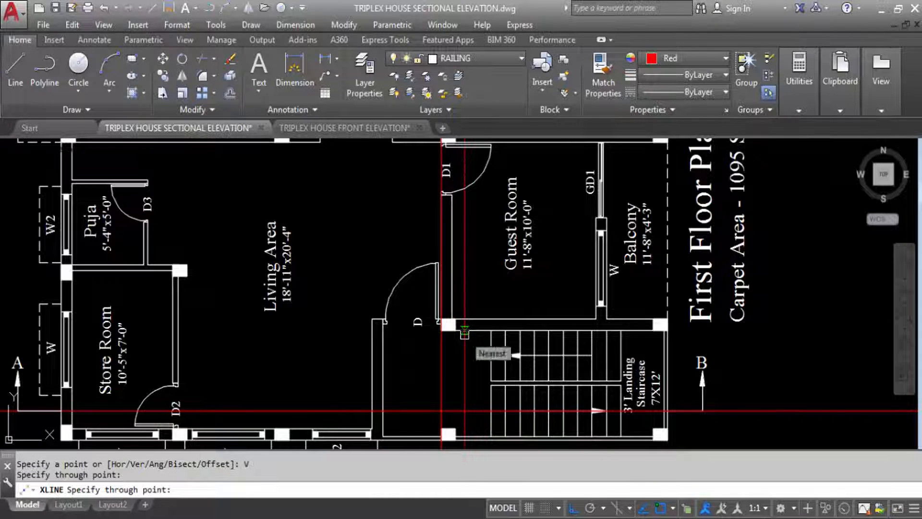
Draw two vertical construction lines along both faces of the column beside door D in the ground floor plan.
{"action": "scroll", "coordinate": [459, 324], "scroll_direction": "down", "scroll_amount": 6}
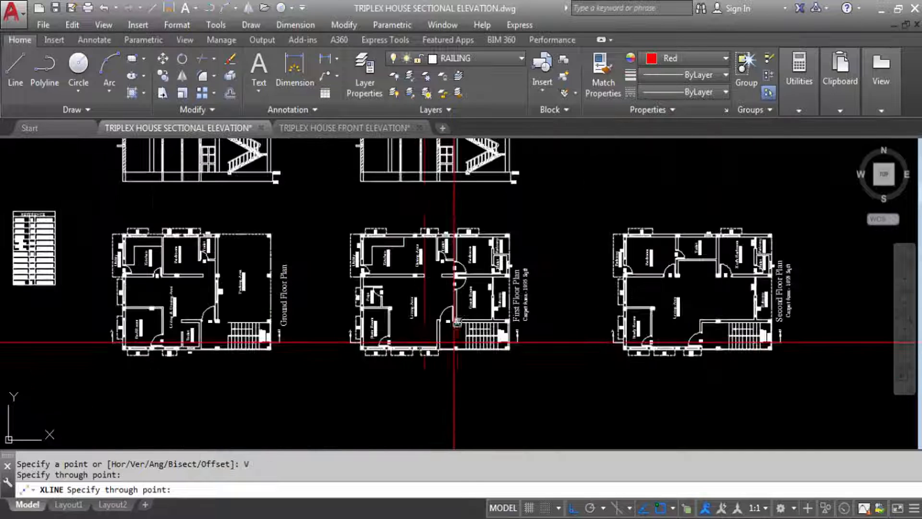
{"action": "scroll", "coordinate": [209, 321], "scroll_direction": "up", "scroll_amount": 6}
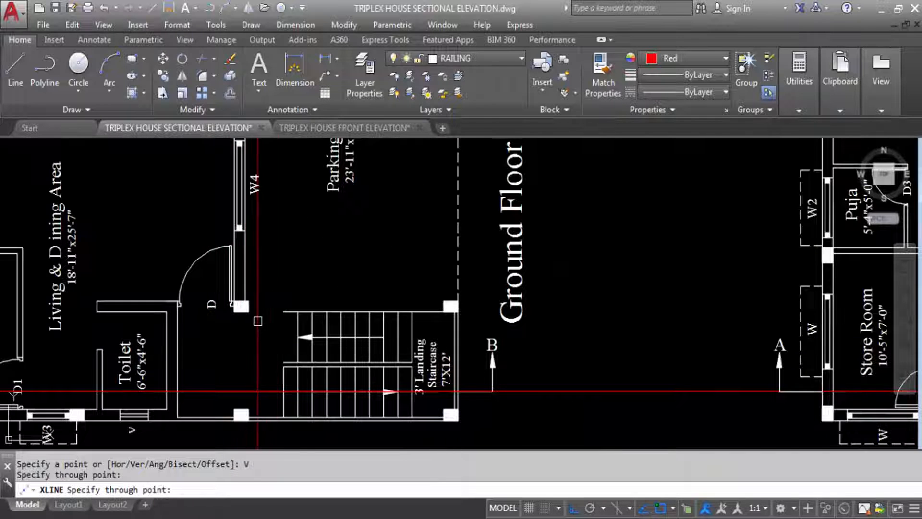
{"action": "scroll", "coordinate": [258, 321], "scroll_direction": "down", "scroll_amount": 4}
{"action": "scroll", "coordinate": [265, 317], "scroll_direction": "up", "scroll_amount": 6}
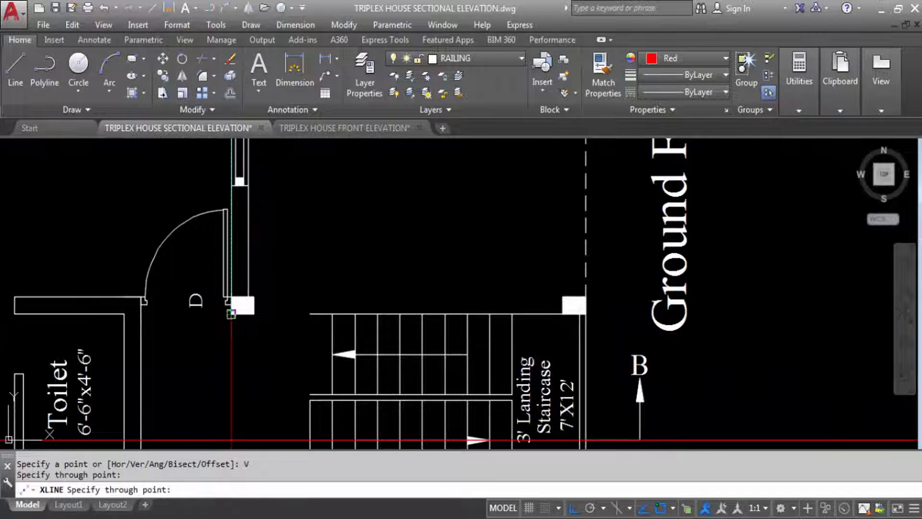
{"action": "scroll", "coordinate": [263, 361], "scroll_direction": "down", "scroll_amount": 4}
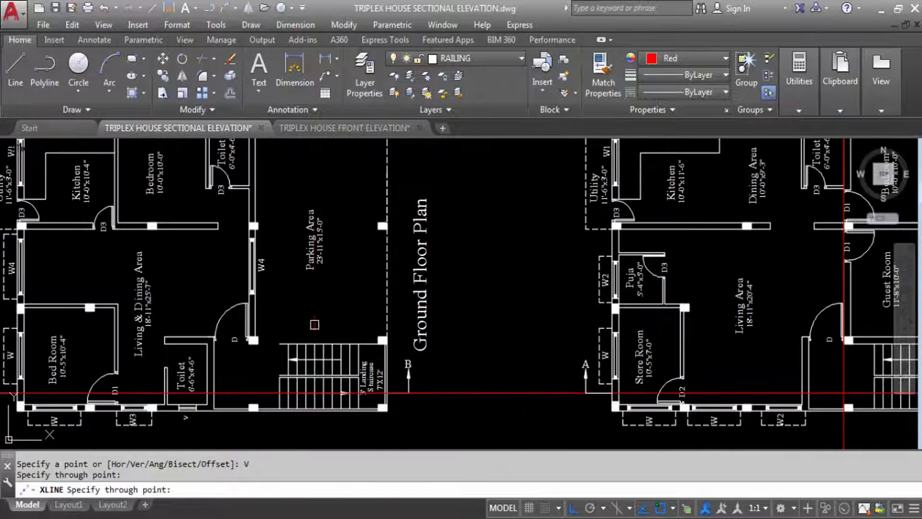
{"action": "scroll", "coordinate": [229, 352], "scroll_direction": "up", "scroll_amount": 7}
{"action": "left_click", "coordinate": [248, 344]}
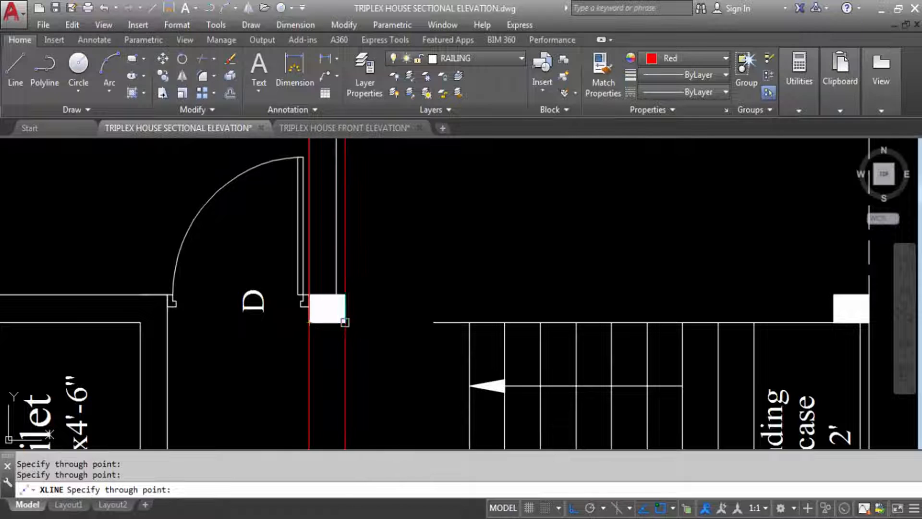
Cancel the running construction line command and undo the construction lines just drawn in the floor plans.
{"action": "key", "text": "ctrl+z"}
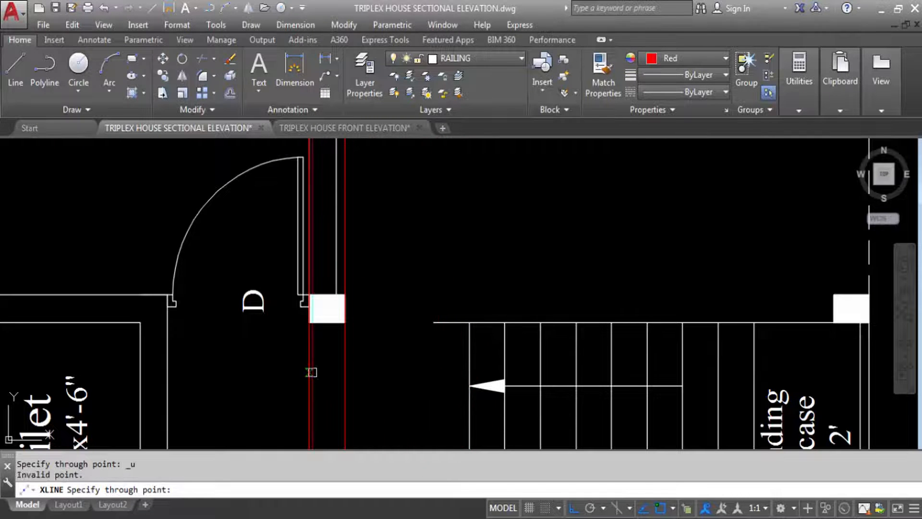
{"action": "key", "text": "Escape"}
{"action": "key", "text": "ctrl+z"}
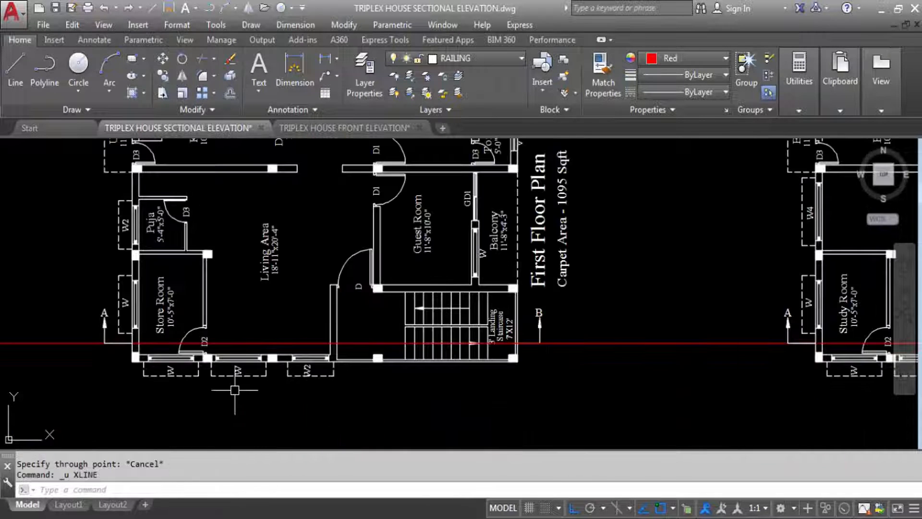
Project the door-side face of the column beside door D from the first floor plan up to the section with a vertical construction line.
{"action": "scroll", "coordinate": [239, 336], "scroll_direction": "down", "scroll_amount": 2}
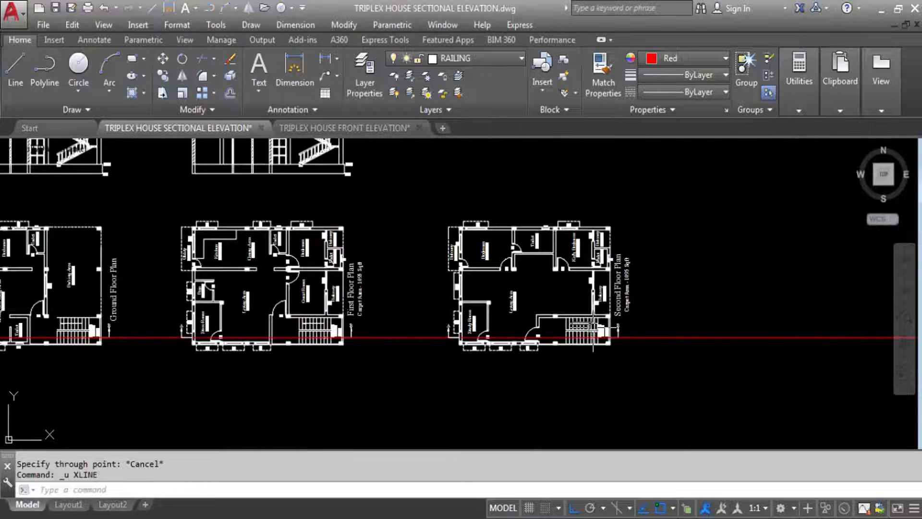
{"action": "scroll", "coordinate": [227, 325], "scroll_direction": "up", "scroll_amount": 5}
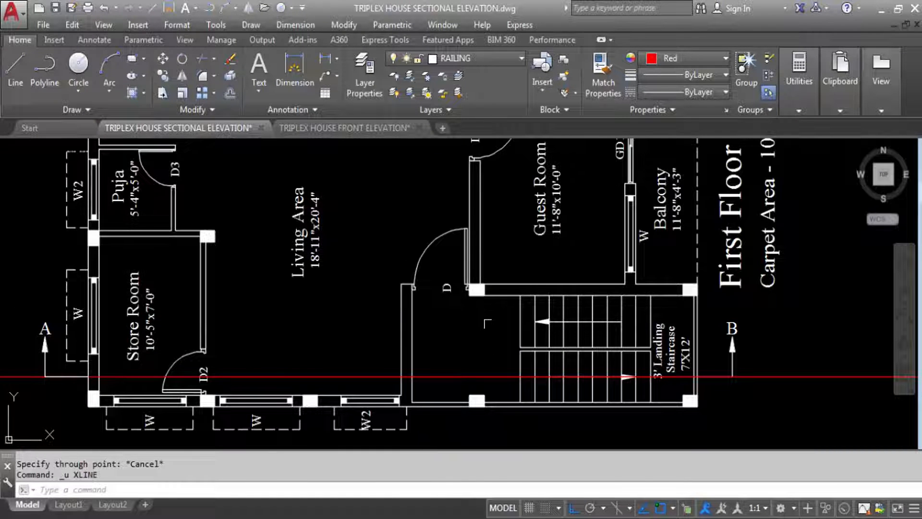
{"action": "type", "text": "XL"}
{"action": "key", "text": "Return"}
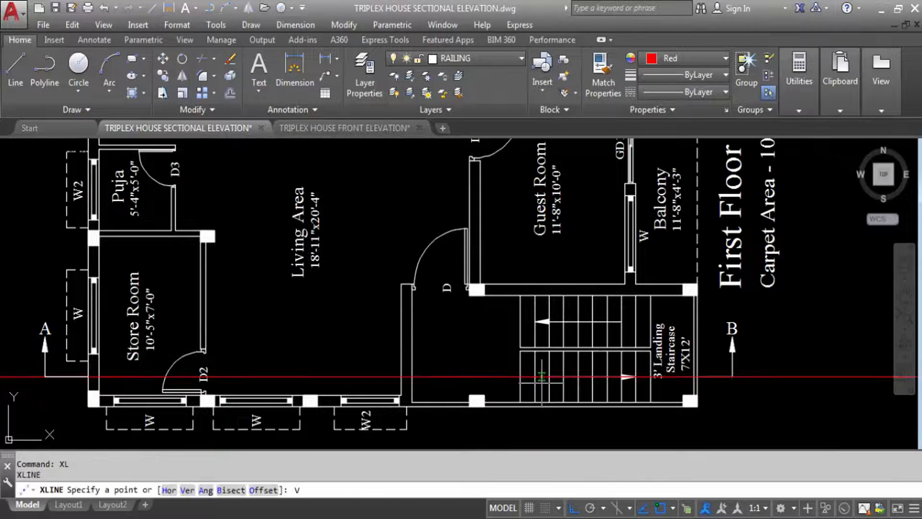
{"action": "type", "text": "V"}
{"action": "key", "text": "Return"}
{"action": "left_click", "coordinate": [470, 294]}
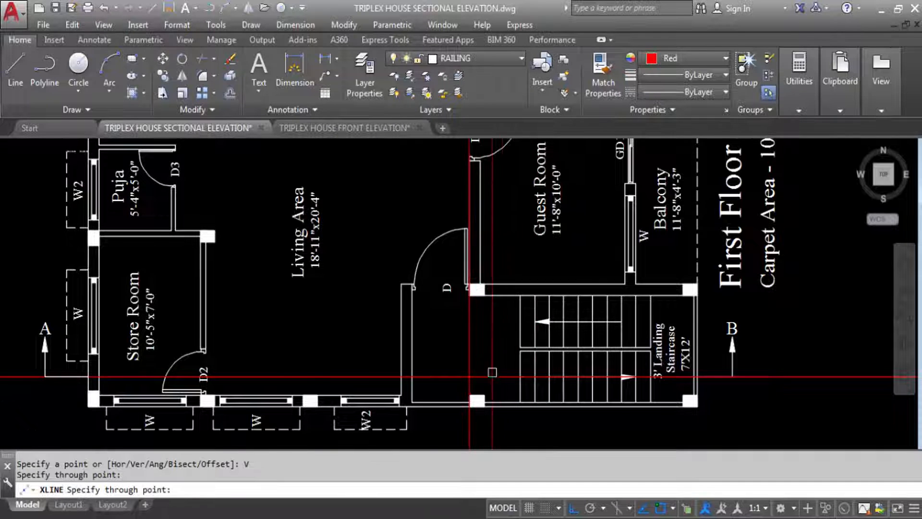
{"action": "scroll", "coordinate": [480, 288], "scroll_direction": "down", "scroll_amount": 6}
{"action": "scroll", "coordinate": [485, 240], "scroll_direction": "up", "scroll_amount": 5}
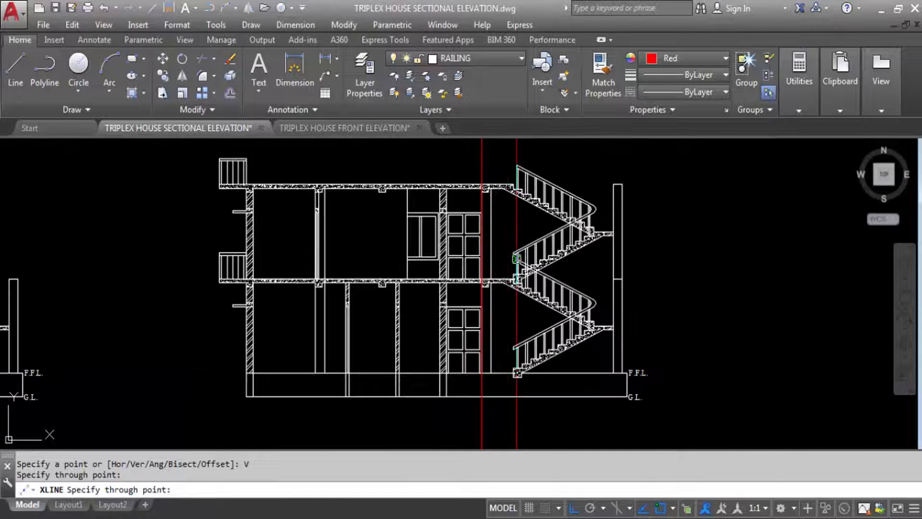
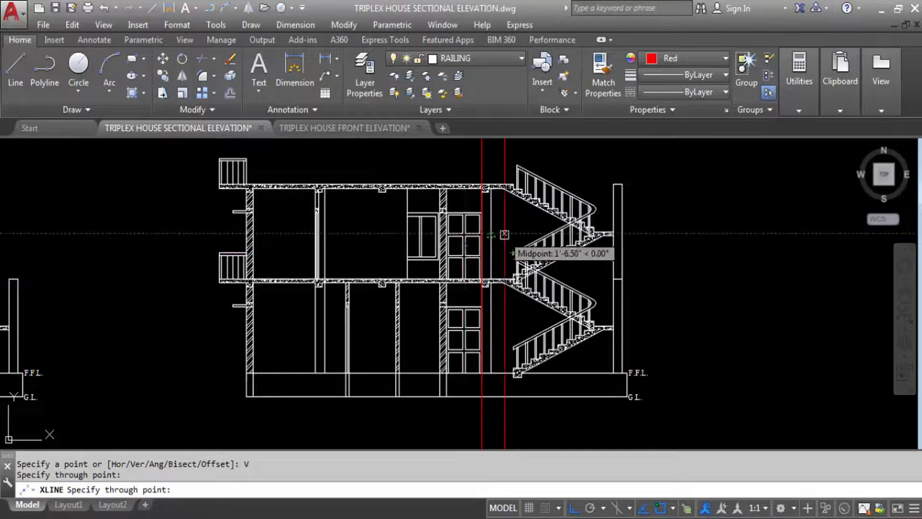
{"action": "key", "text": "Escape"}
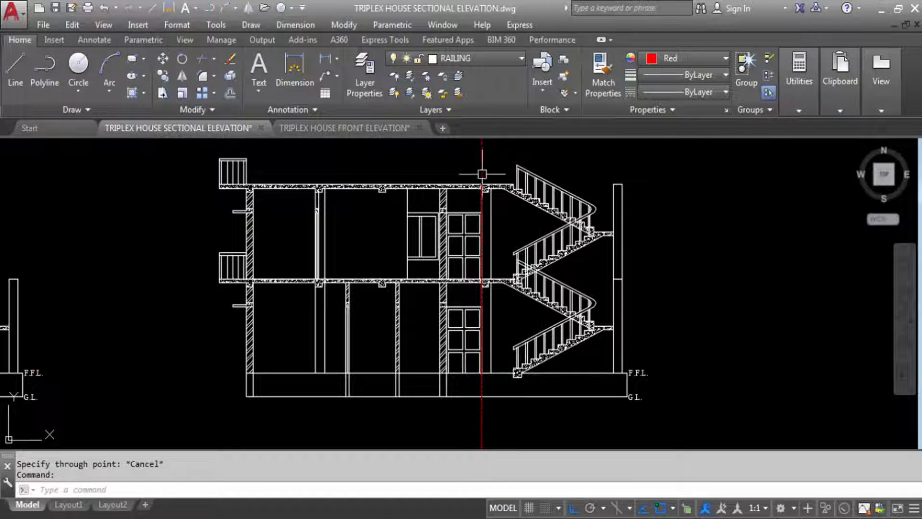
Erase the vertical construction line and the upper-storey vertical line between the gridded panel and the staircase in the section.
{"action": "left_click", "coordinate": [481, 194]}
{"action": "key", "text": "Delete"}
{"action": "scroll", "coordinate": [489, 216], "scroll_direction": "up", "scroll_amount": 2}
{"action": "left_click", "coordinate": [489, 233]}
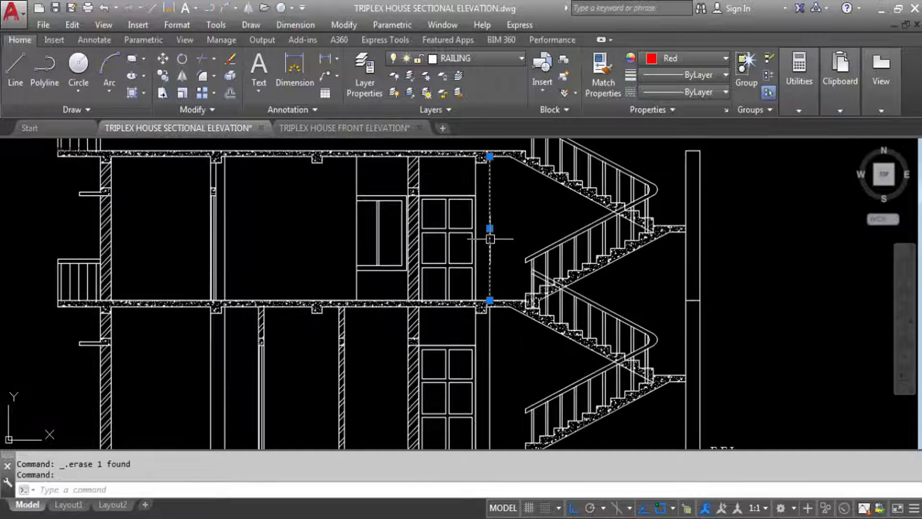
{"action": "key", "text": "Delete"}
{"action": "scroll", "coordinate": [515, 223], "scroll_direction": "down", "scroll_amount": 2}
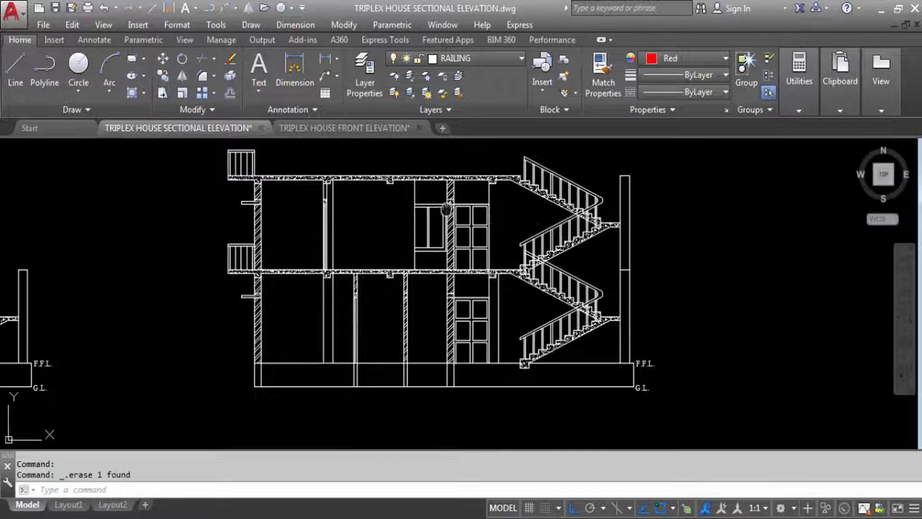
Examine the wall and corner column at the outer end of the staircase in the first floor plan.
{"action": "middle_click_drag", "start_coordinate": [447, 208], "coordinate": [472, 266]}
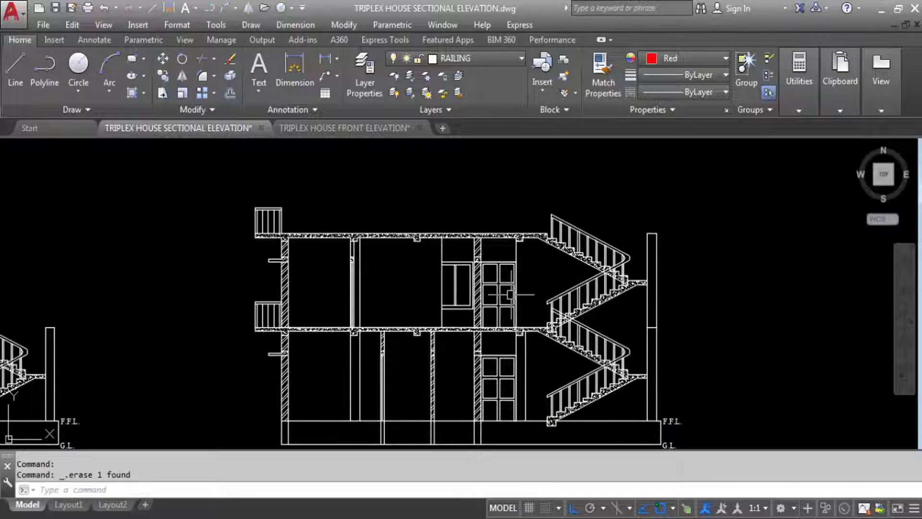
{"action": "scroll", "coordinate": [539, 208], "scroll_direction": "down", "scroll_amount": 5}
{"action": "scroll", "coordinate": [552, 337], "scroll_direction": "up", "scroll_amount": 6}
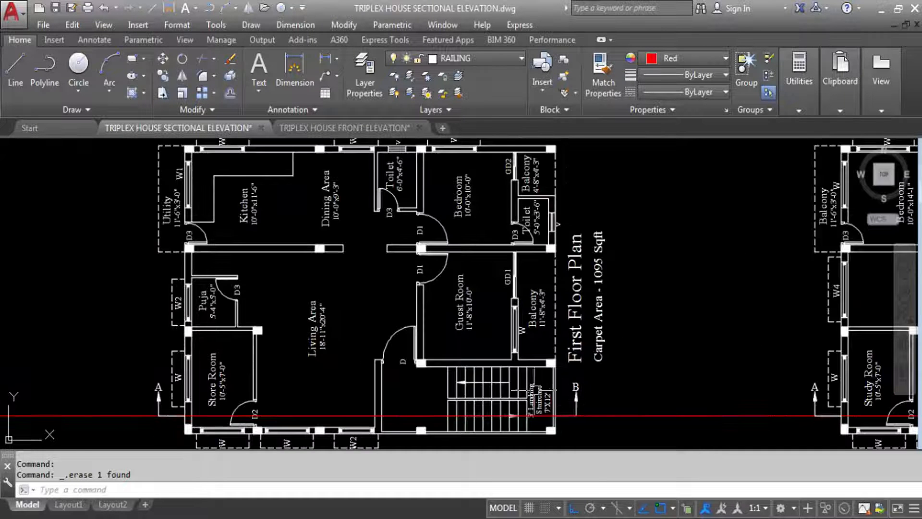
{"action": "scroll", "coordinate": [520, 390], "scroll_direction": "down", "scroll_amount": 3}
{"action": "scroll", "coordinate": [553, 384], "scroll_direction": "up", "scroll_amount": 5}
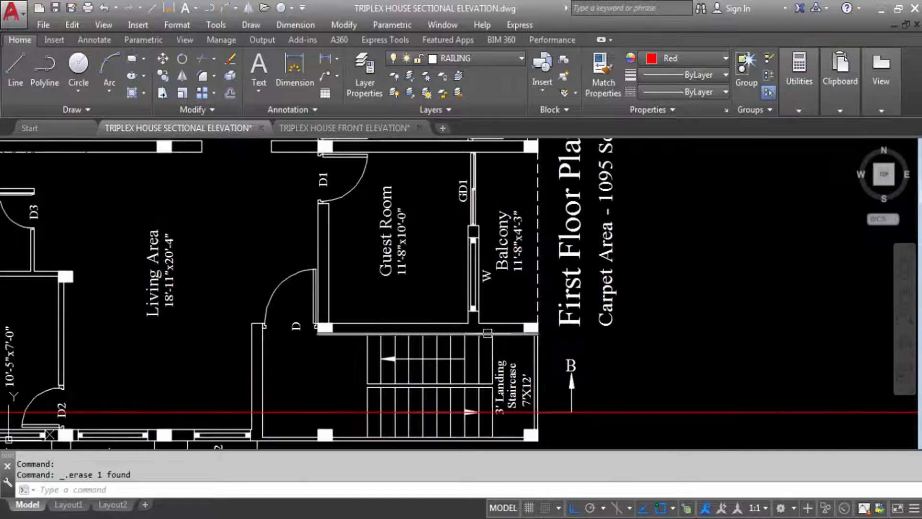
{"action": "scroll", "coordinate": [533, 343], "scroll_direction": "up", "scroll_amount": 4}
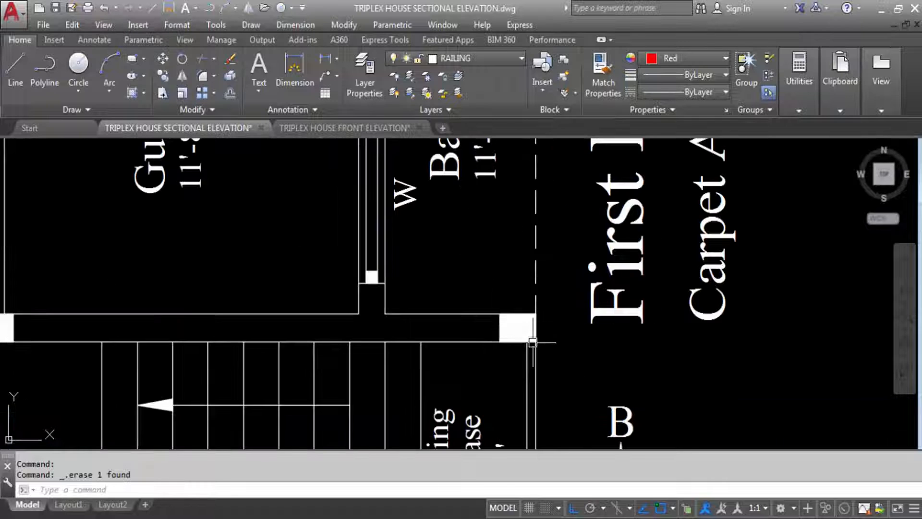
{"action": "left_click", "coordinate": [483, 344]}
{"action": "left_click", "coordinate": [456, 319]}
{"action": "left_click", "coordinate": [441, 292]}
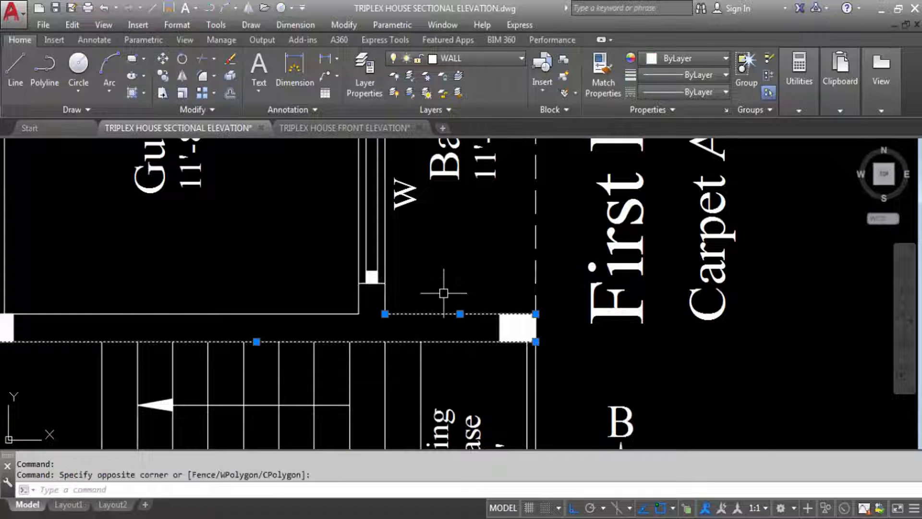
{"action": "scroll", "coordinate": [461, 295], "scroll_direction": "down", "scroll_amount": 2}
{"action": "key", "text": "Escape"}
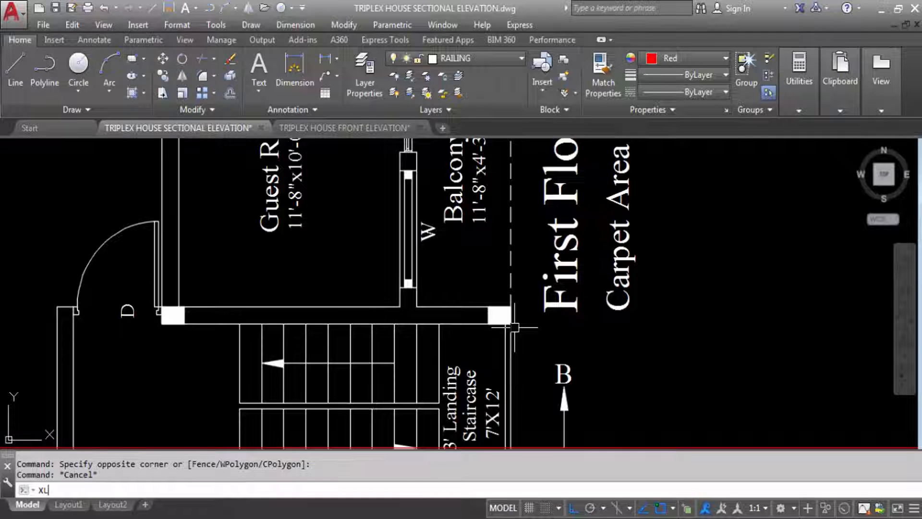
Draw a vertical construction line through the outer corner of the staircase's end column in the first floor plan.
{"action": "key", "text": "Return"}
{"action": "type", "text": "V"}
{"action": "key", "text": "Return"}
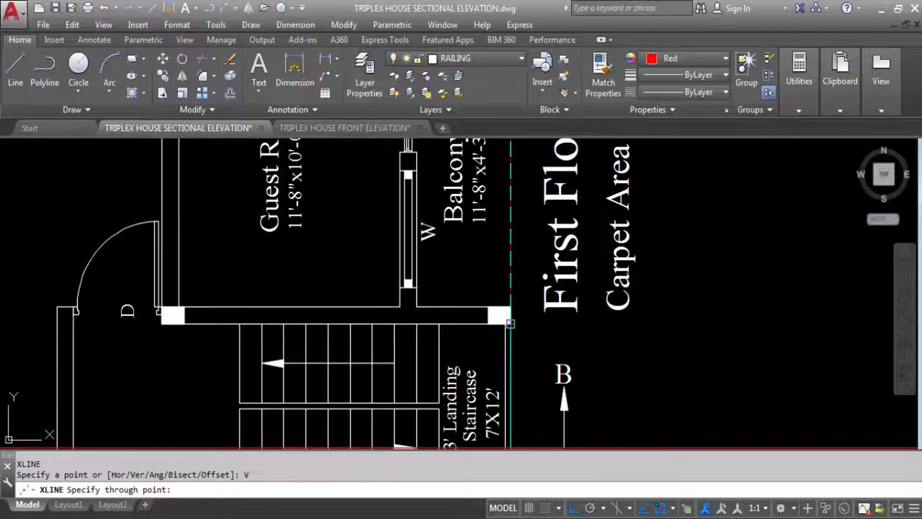
{"action": "scroll", "coordinate": [591, 346], "scroll_direction": "down", "scroll_amount": 5}
{"action": "scroll", "coordinate": [585, 387], "scroll_direction": "down", "scroll_amount": 3}
{"action": "scroll", "coordinate": [581, 177], "scroll_direction": "up", "scroll_amount": 5}
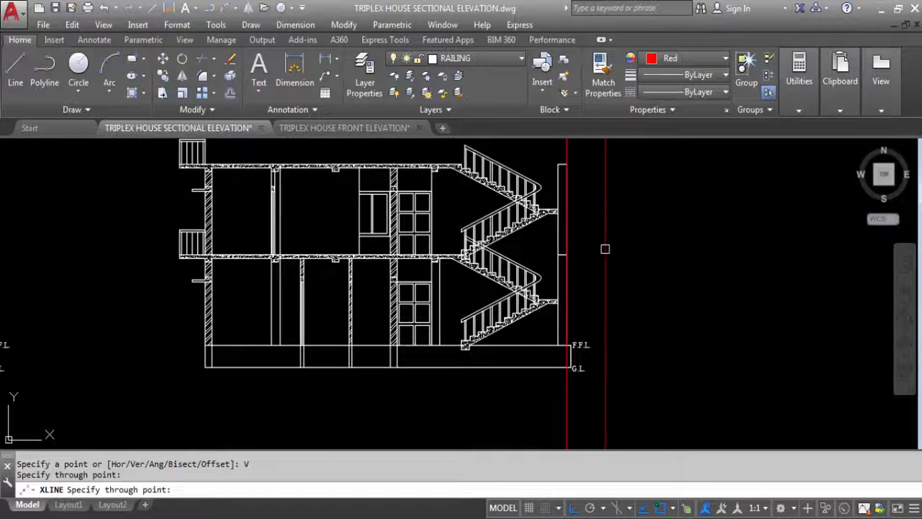
{"action": "key", "text": "Escape"}
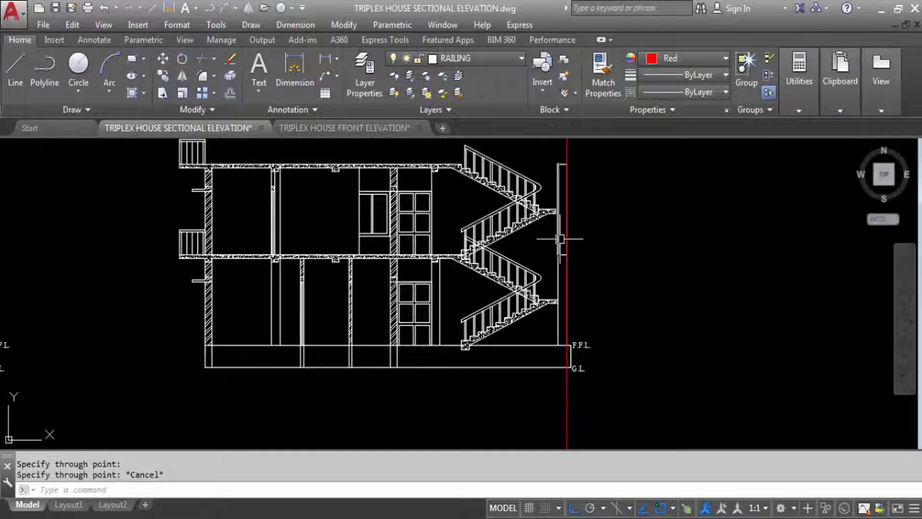
Erase the inner vertical line of the upper-storey end wall behind the staircase landing in the section.
{"action": "left_click", "coordinate": [560, 239]}
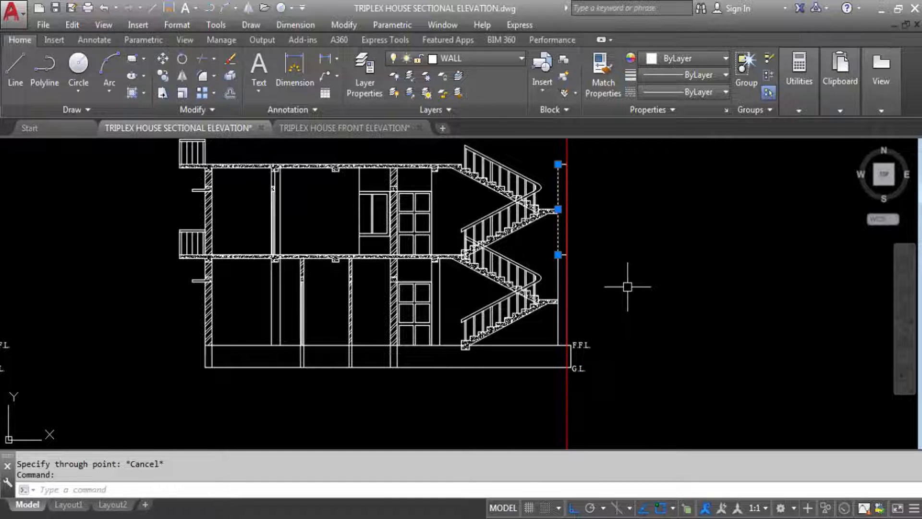
{"action": "key", "text": "Delete"}
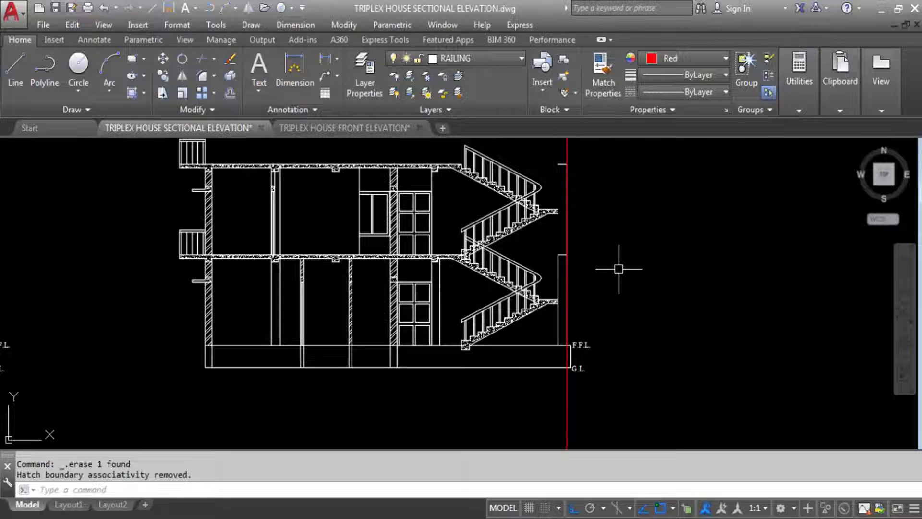
Draw a horizontal construction line through the top of the lower-storey end column, at the intermediate slab level of the section.
{"action": "type", "text": "XL"}
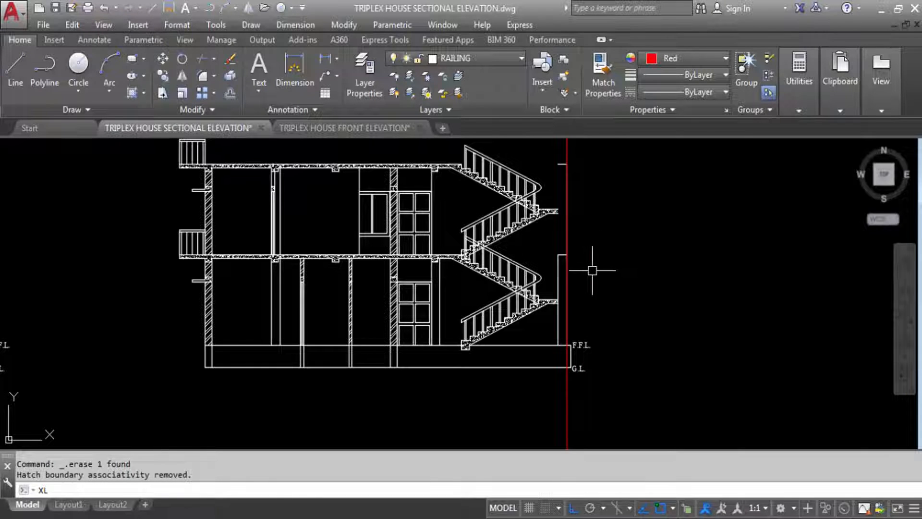
{"action": "key", "text": "Return"}
{"action": "type", "text": "H"}
{"action": "key", "text": "Return"}
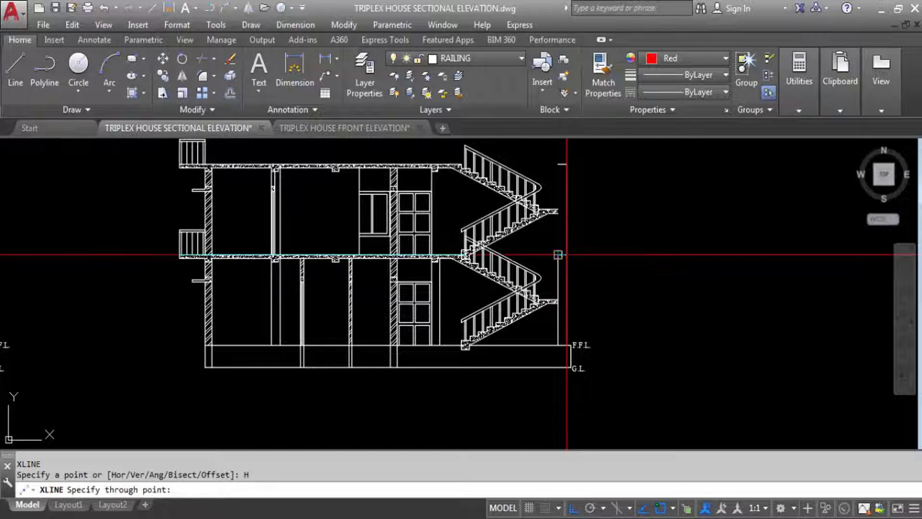
{"action": "left_click", "coordinate": [562, 255]}
{"action": "key", "text": "Escape"}
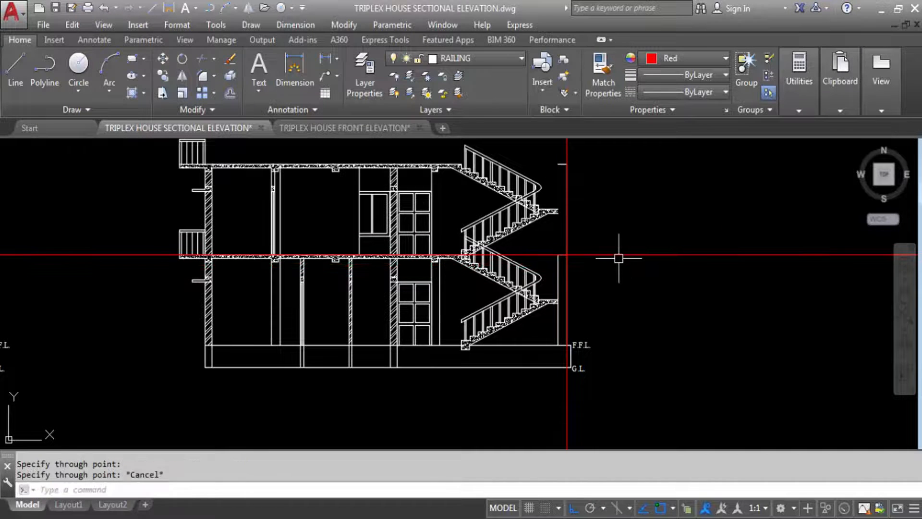
{"action": "scroll", "coordinate": [471, 273], "scroll_direction": "up", "scroll_amount": 8}
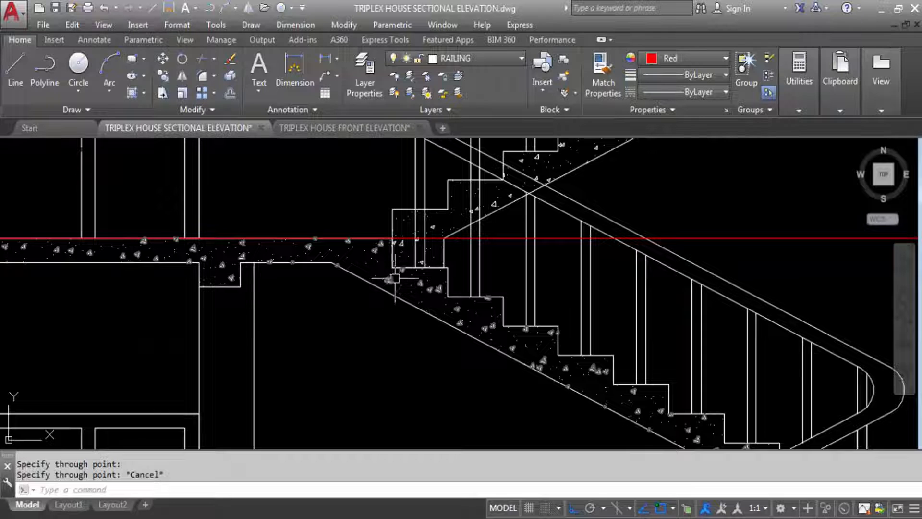
Trim the horizontal construction line so it spans only from the staircase to the vertical construction line at the outer end.
{"action": "scroll", "coordinate": [495, 306], "scroll_direction": "down", "scroll_amount": 5}
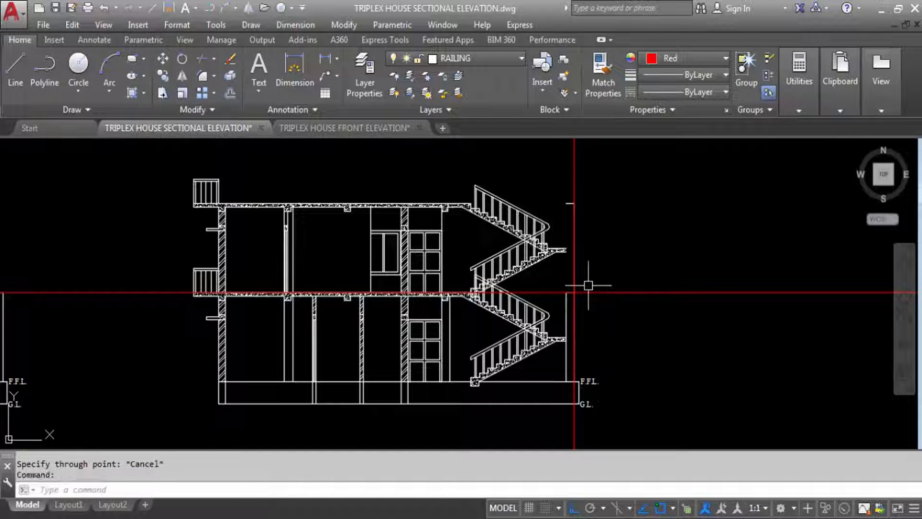
{"action": "key", "text": "Return"}
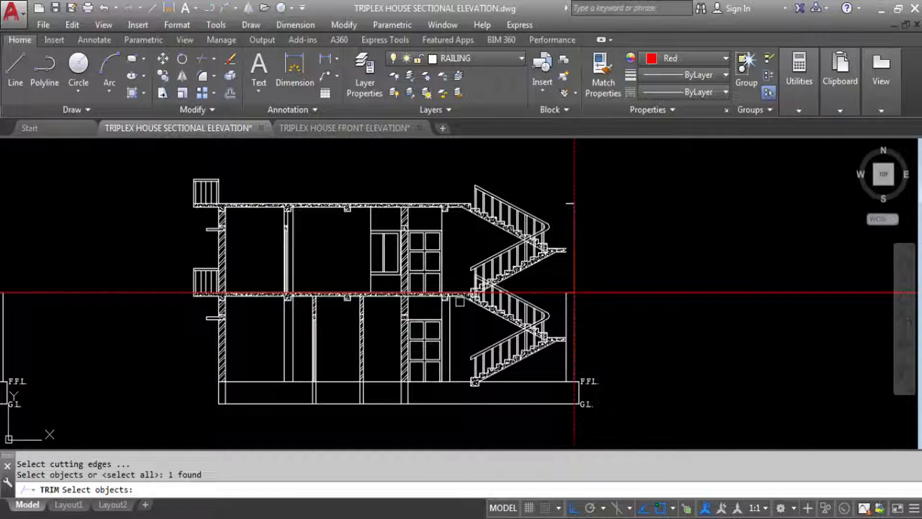
{"action": "scroll", "coordinate": [461, 301], "scroll_direction": "up", "scroll_amount": 8}
{"action": "left_click", "coordinate": [514, 269]}
{"action": "key", "text": "Return"}
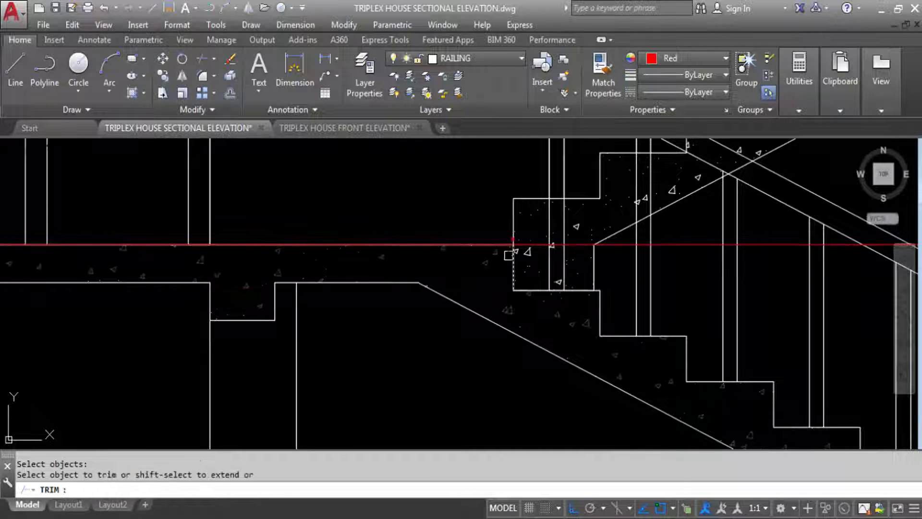
{"action": "scroll", "coordinate": [456, 278], "scroll_direction": "down", "scroll_amount": 5}
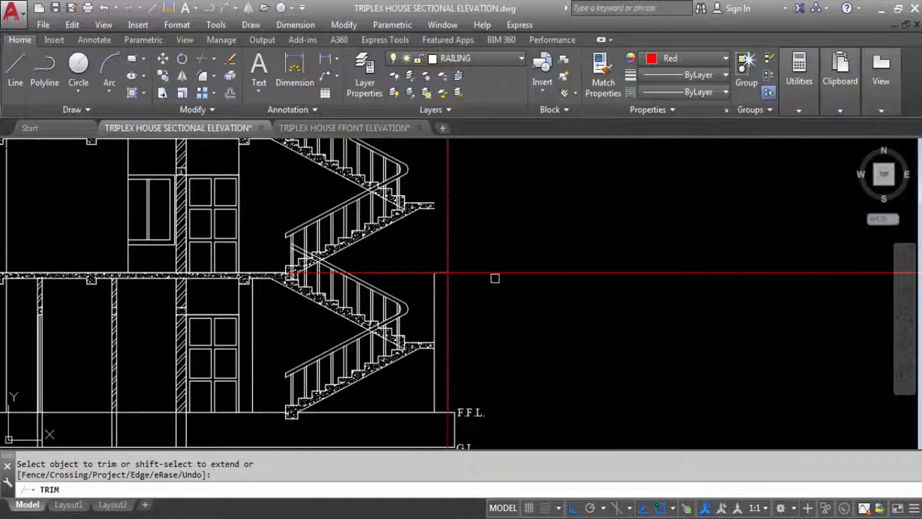
{"action": "left_click", "coordinate": [494, 278]}
{"action": "left_click", "coordinate": [475, 246]}
{"action": "key", "text": "Return"}
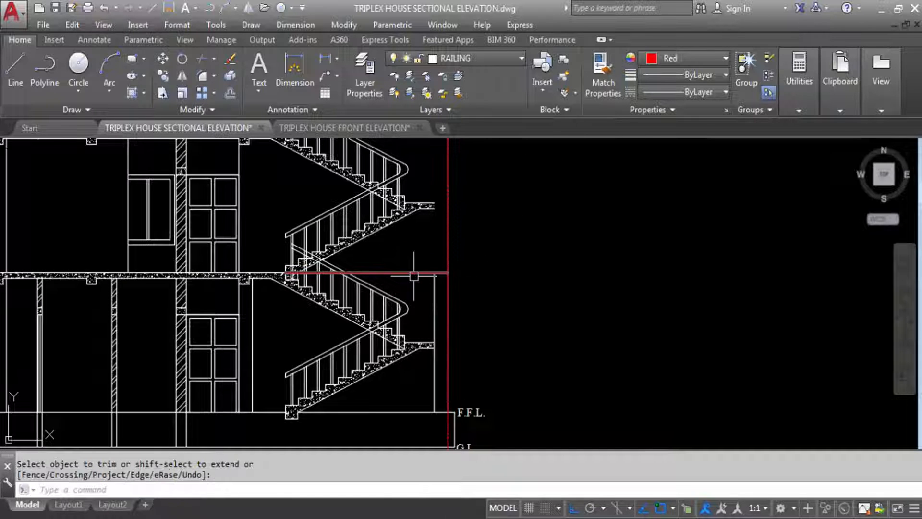
Match the properties of the upper slab's outline onto the trimmed horizontal line behind the staircase.
{"action": "scroll", "coordinate": [451, 293], "scroll_direction": "down", "scroll_amount": 3}
{"action": "scroll", "coordinate": [384, 235], "scroll_direction": "up", "scroll_amount": 6}
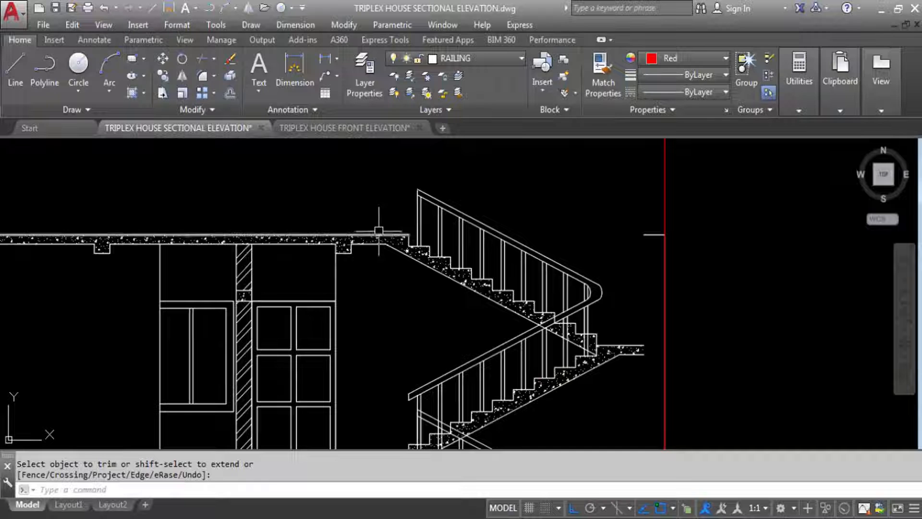
{"action": "key", "text": "Return"}
{"action": "left_click", "coordinate": [379, 234]}
{"action": "type", "text": "MA"}
{"action": "key", "text": "Return"}
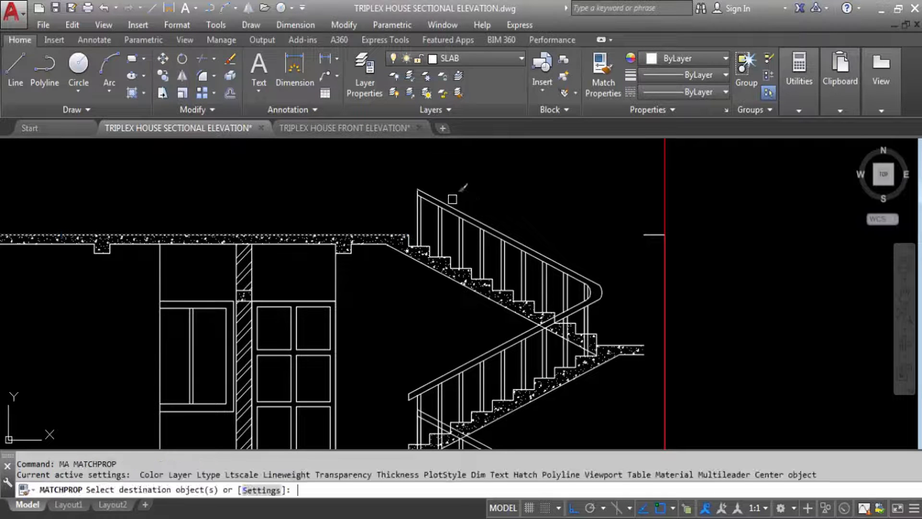
{"action": "scroll", "coordinate": [454, 196], "scroll_direction": "down", "scroll_amount": 3}
{"action": "scroll", "coordinate": [444, 288], "scroll_direction": "up", "scroll_amount": 5}
{"action": "left_click", "coordinate": [453, 297]}
{"action": "left_click", "coordinate": [434, 272]}
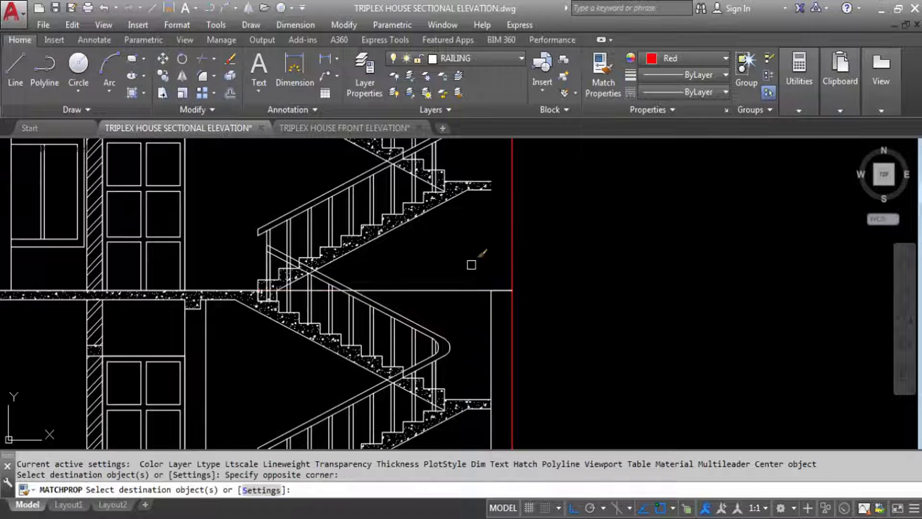
{"action": "key", "text": "Escape"}
Erase the short horizontal line on top of the lower-storey end column in the section.
{"action": "left_click", "coordinate": [502, 290]}
{"action": "left_click", "coordinate": [556, 299]}
{"action": "left_click", "coordinate": [556, 300]}
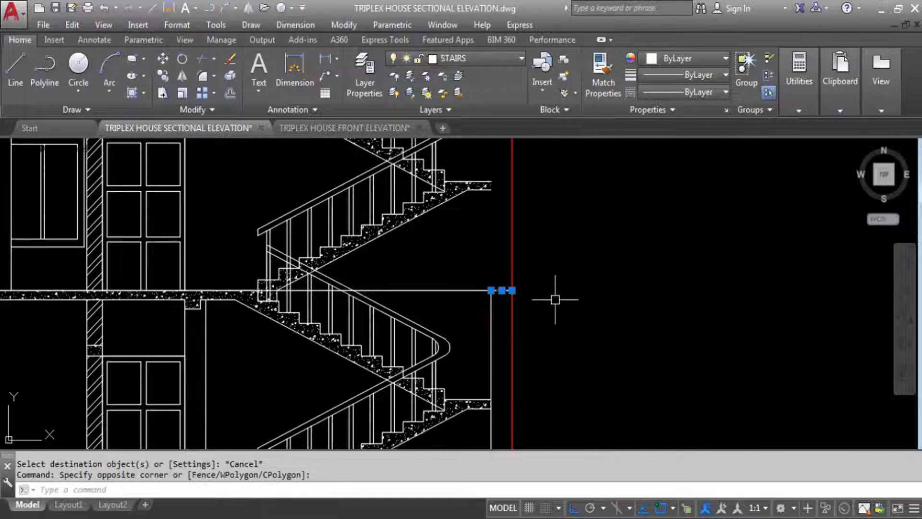
{"action": "key", "text": "Delete"}
{"action": "scroll", "coordinate": [524, 289], "scroll_direction": "down", "scroll_amount": 4}
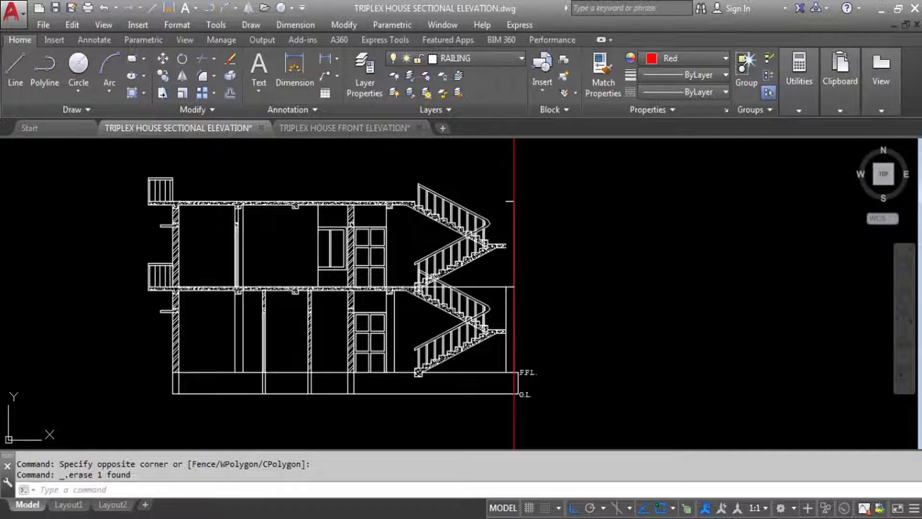
Erase the red vertical construction line and the short horizontal line at the top of the upper-storey end wall.
{"action": "left_click", "coordinate": [515, 220]}
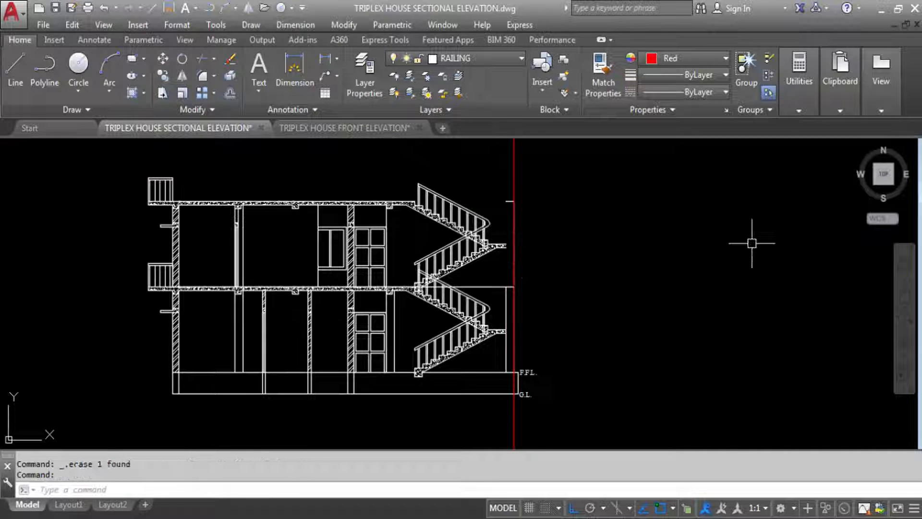
{"action": "key", "text": "Delete"}
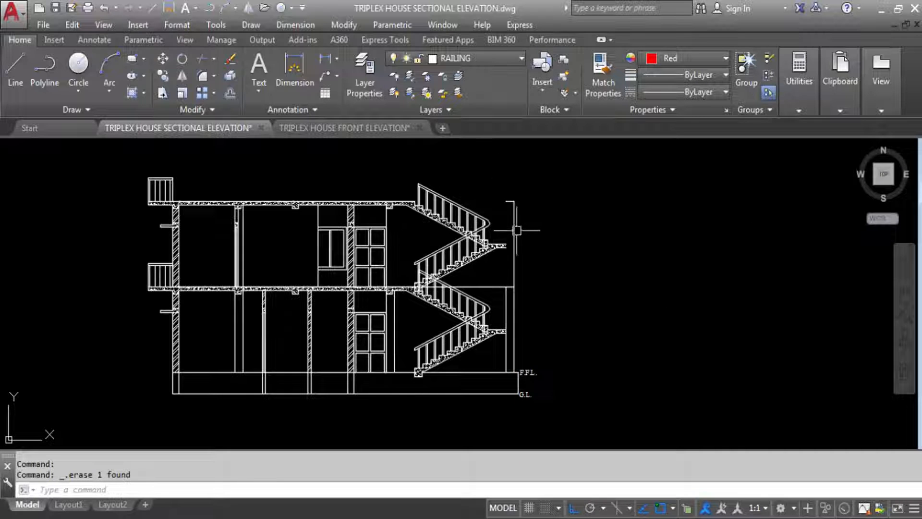
{"action": "left_click", "coordinate": [491, 188]}
{"action": "left_click", "coordinate": [587, 205]}
{"action": "key", "text": "Delete"}
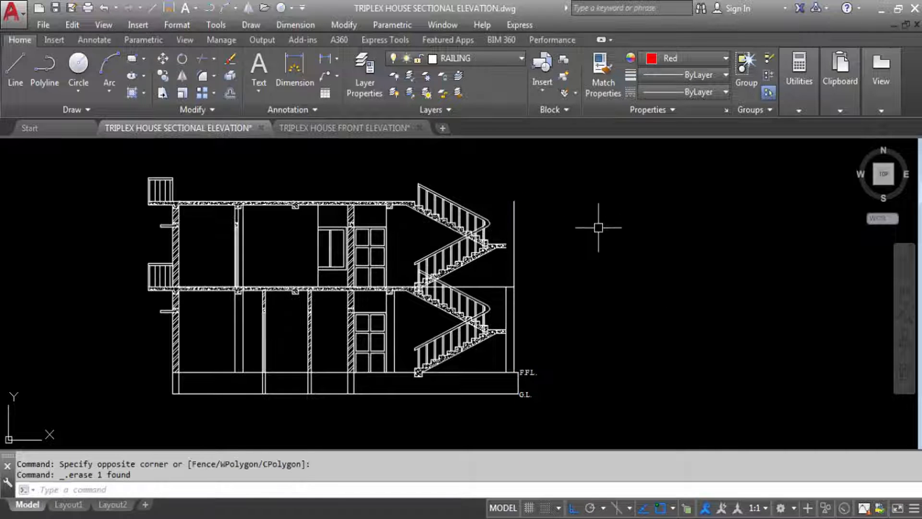
Extend the top and bottom lines of the upper staircase landing to the outer vertical wall line.
{"action": "scroll", "coordinate": [497, 261], "scroll_direction": "up", "scroll_amount": 4}
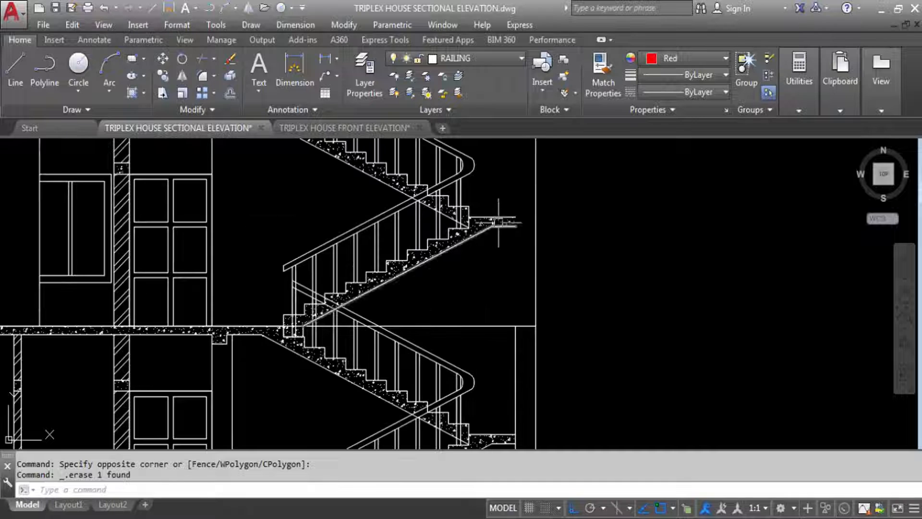
{"action": "key", "text": "Return"}
{"action": "left_click", "coordinate": [536, 231]}
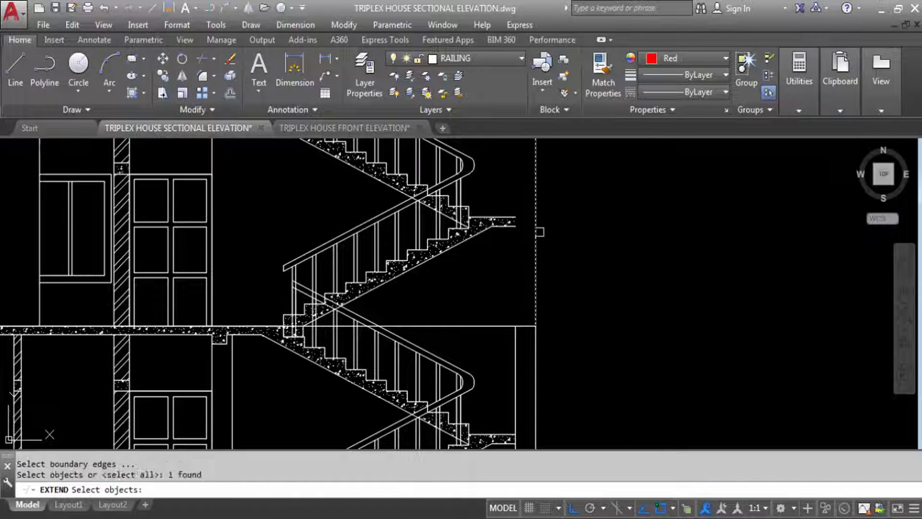
{"action": "key", "text": "Return"}
{"action": "left_click", "coordinate": [511, 229]}
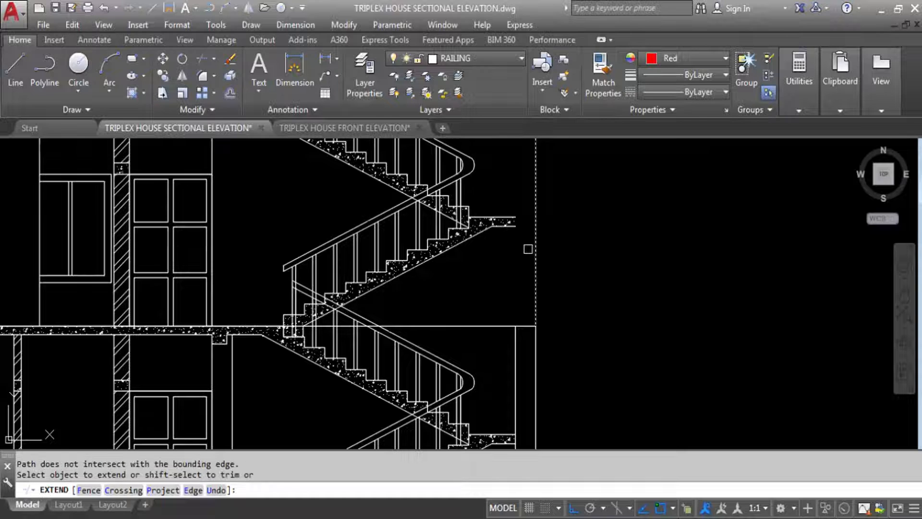
{"action": "left_click", "coordinate": [514, 223]}
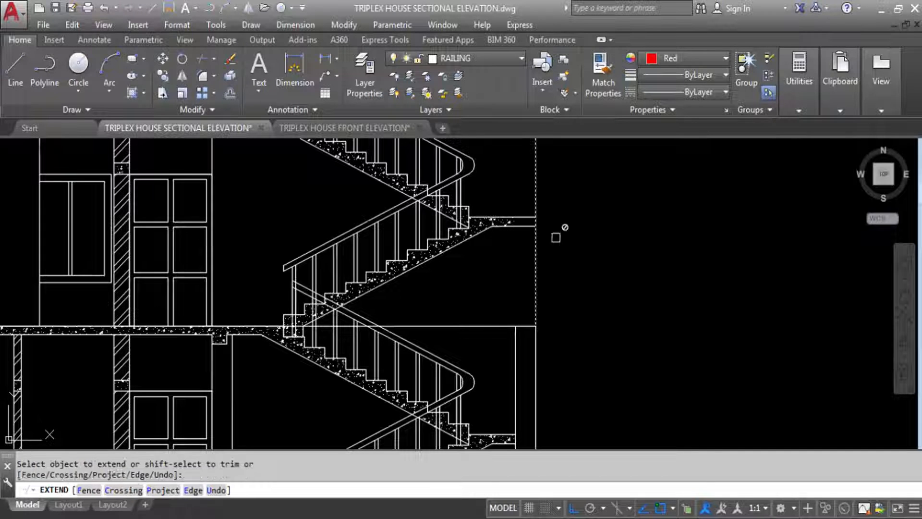
{"action": "key", "text": "Escape"}
Draw a vertical construction line through the top inner corner of the lower-storey end column, crossing the upper landing.
{"action": "type", "text": "XL"}
{"action": "key", "text": "Return"}
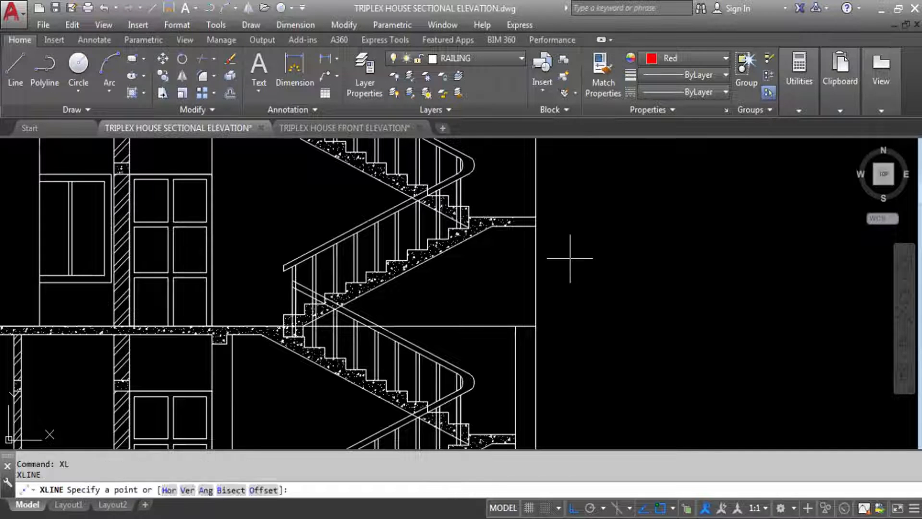
{"action": "key", "text": "Return"}
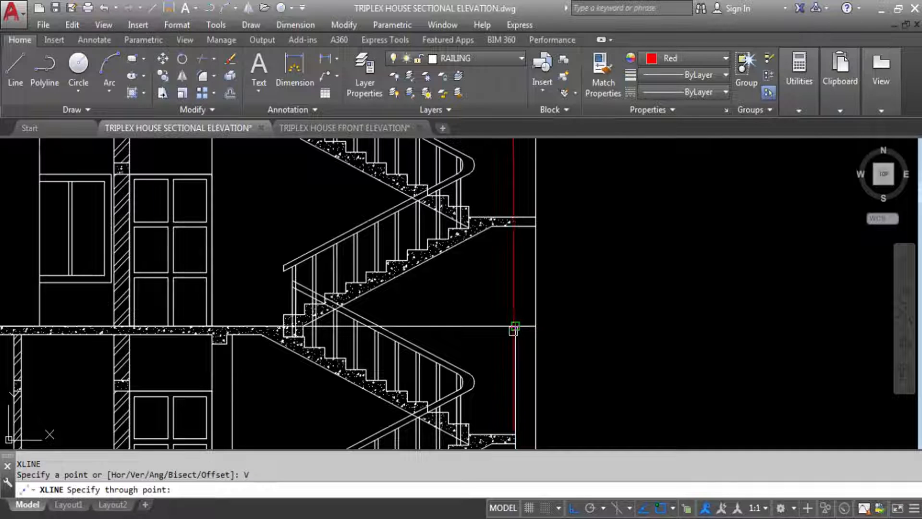
{"action": "left_click", "coordinate": [516, 326]}
{"action": "key", "text": "Escape"}
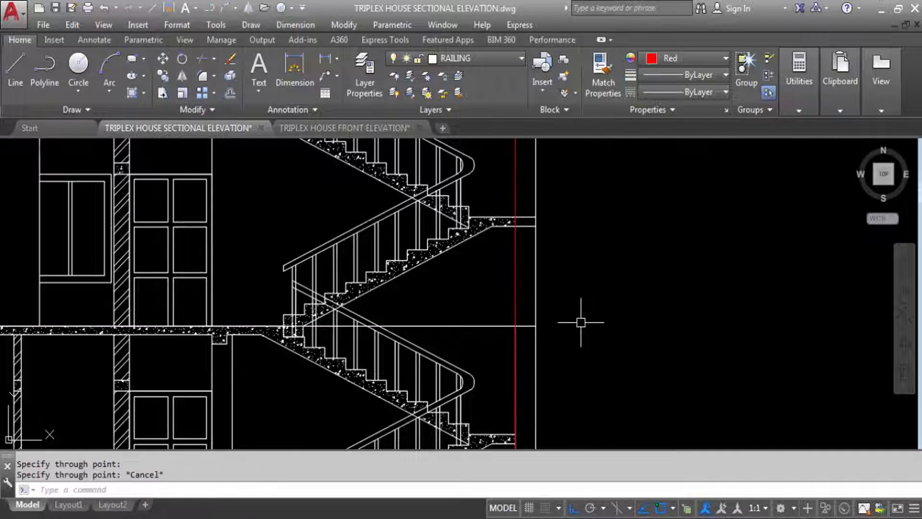
Hatch the extended part of the upper landing with the AR-CONC pattern, and erase the vertical construction line.
{"action": "type", "text": "H"}
{"action": "key", "text": "Return"}
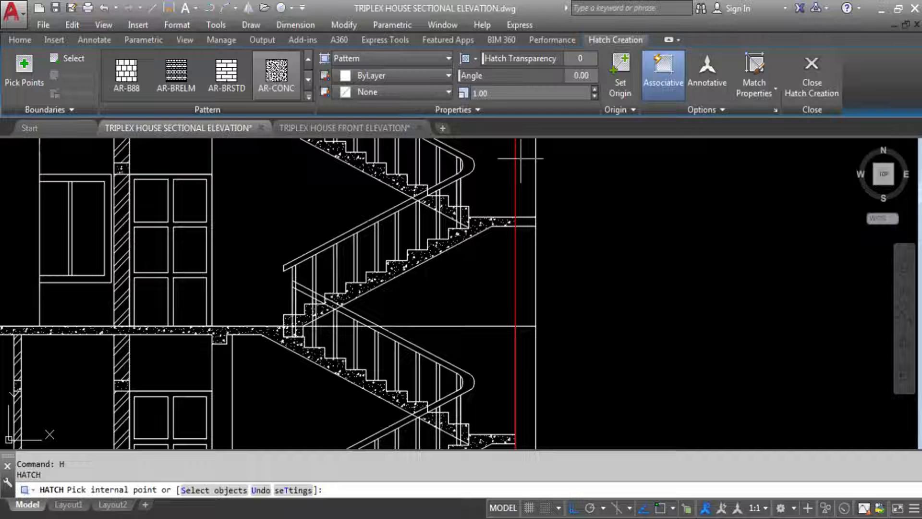
{"action": "left_click", "coordinate": [526, 222]}
{"action": "key", "text": "Return"}
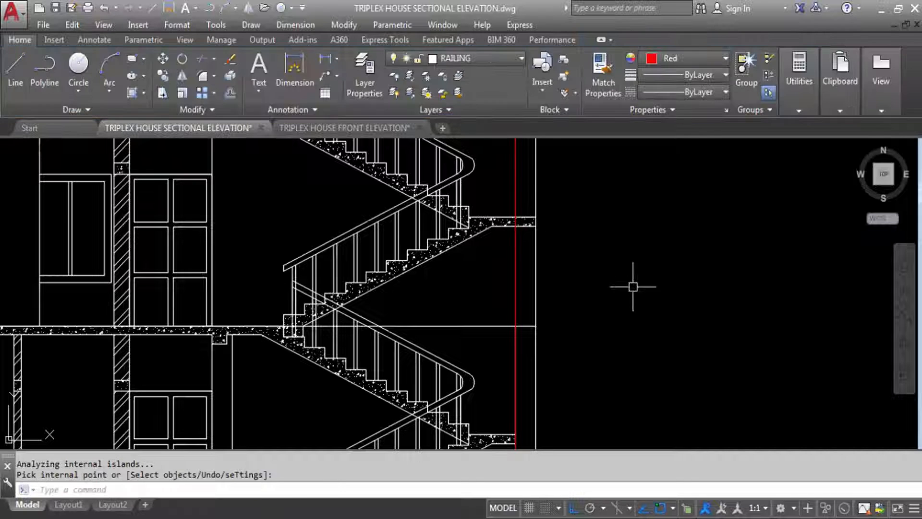
{"action": "left_click", "coordinate": [514, 255]}
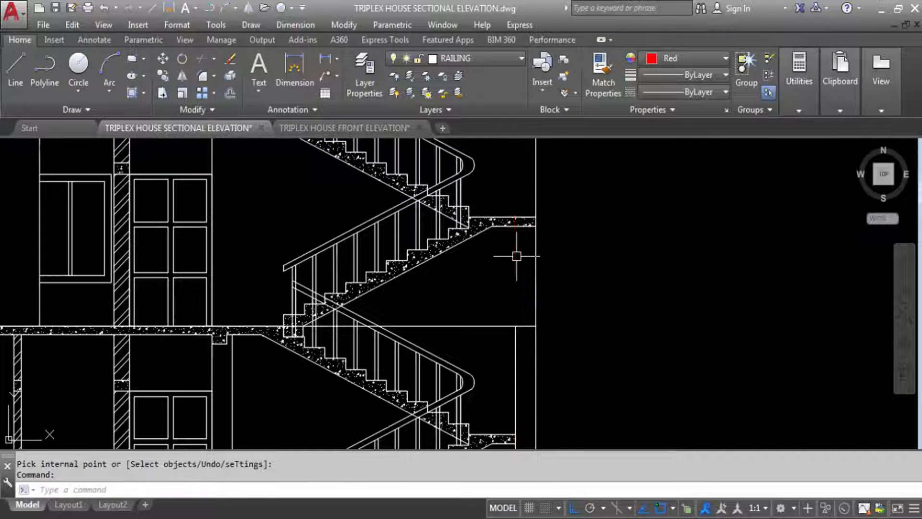
{"action": "key", "text": "Delete"}
{"action": "scroll", "coordinate": [499, 175], "scroll_direction": "down", "scroll_amount": 5}
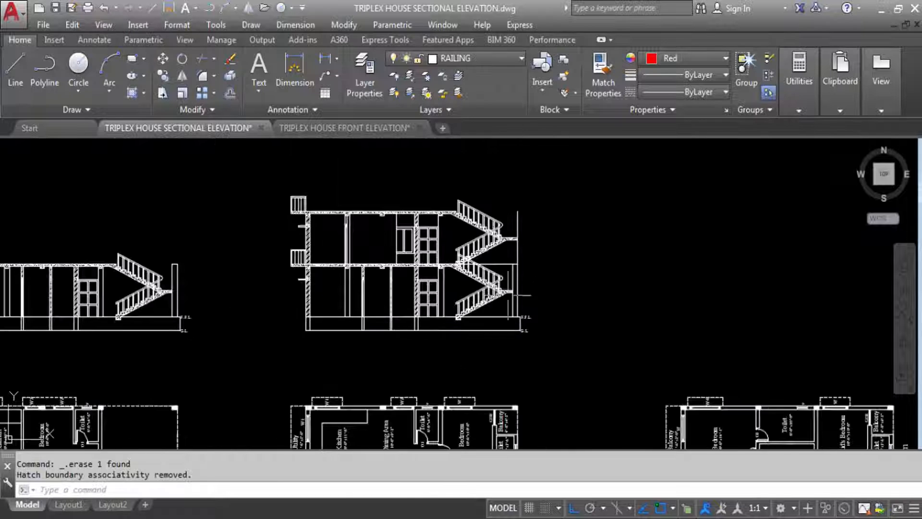
Draw vertical construction lines through the outer and inner faces of the Store Room's windowed external wall in the first floor plan.
{"action": "scroll", "coordinate": [486, 213], "scroll_direction": "up", "scroll_amount": 4}
{"action": "scroll", "coordinate": [710, 282], "scroll_direction": "down", "scroll_amount": 2}
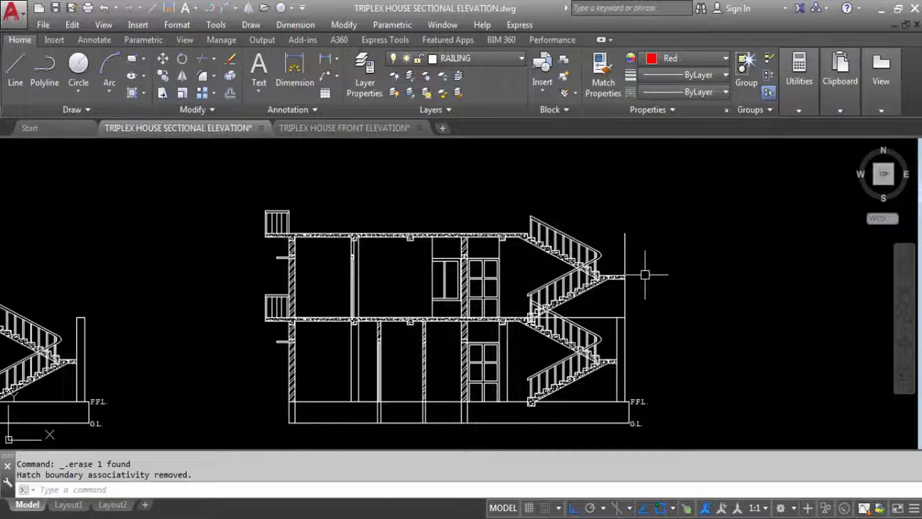
{"action": "scroll", "coordinate": [645, 275], "scroll_direction": "down", "scroll_amount": 2}
{"action": "scroll", "coordinate": [304, 188], "scroll_direction": "up", "scroll_amount": 3}
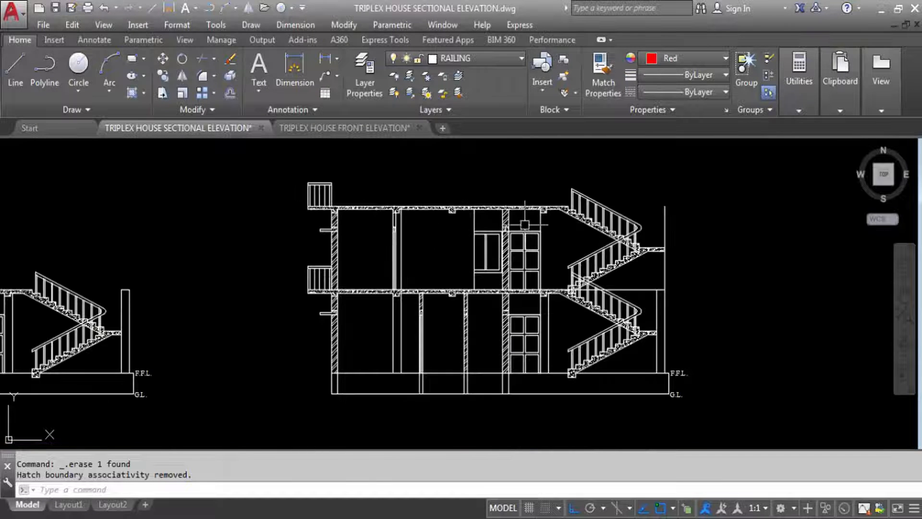
{"action": "scroll", "coordinate": [490, 279], "scroll_direction": "down", "scroll_amount": 3}
{"action": "scroll", "coordinate": [441, 366], "scroll_direction": "up", "scroll_amount": 1}
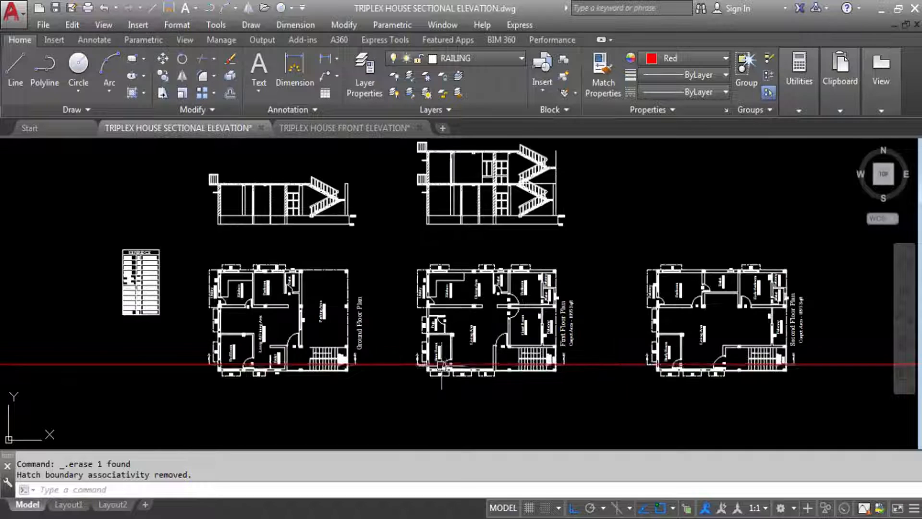
{"action": "type", "text": "xl"}
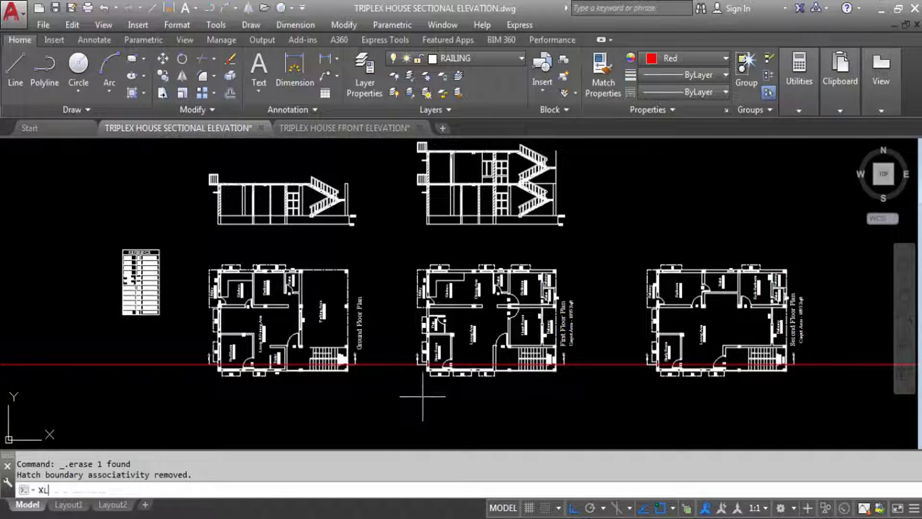
{"action": "key", "text": "Return"}
{"action": "type", "text": "v"}
{"action": "key", "text": "Return"}
{"action": "scroll", "coordinate": [428, 377], "scroll_direction": "up", "scroll_amount": 4}
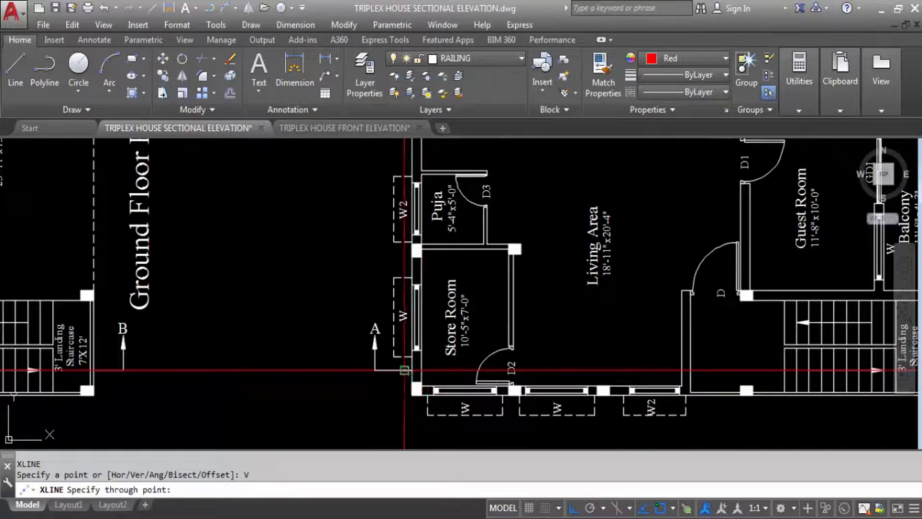
{"action": "left_click", "coordinate": [411, 370]}
{"action": "left_click", "coordinate": [421, 370]}
Draw vertical construction lines through the Store Room's inner wall and column and the Living Area's staircase-side wall in the first floor plan.
{"action": "scroll", "coordinate": [505, 348], "scroll_direction": "up", "scroll_amount": 6}
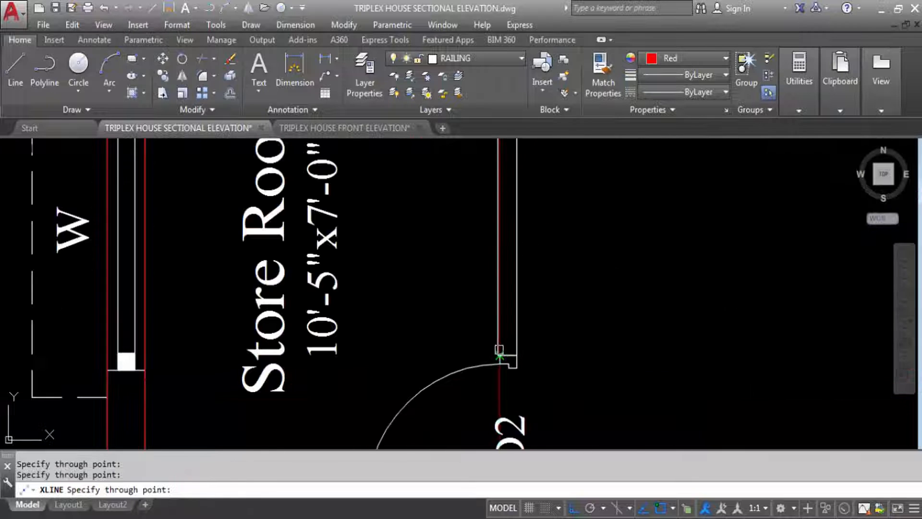
{"action": "left_click", "coordinate": [499, 349]}
{"action": "scroll", "coordinate": [495, 393], "scroll_direction": "down", "scroll_amount": 3}
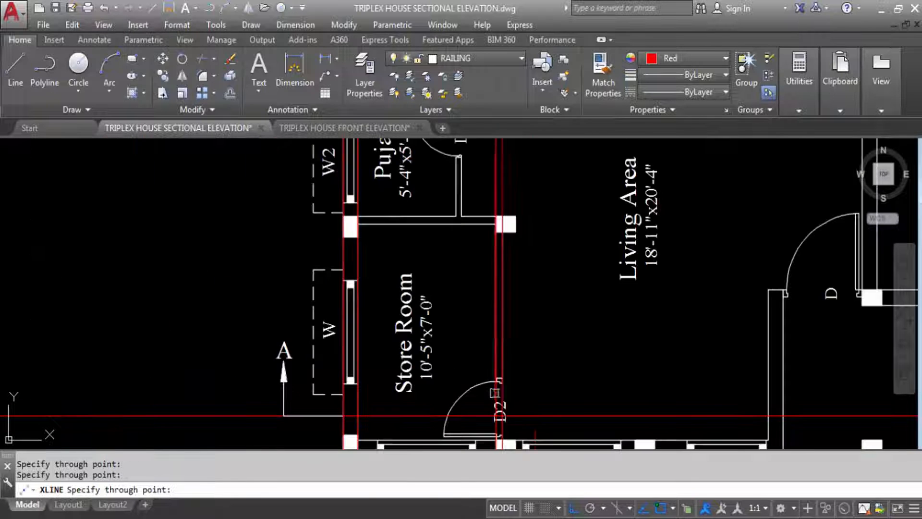
{"action": "left_click", "coordinate": [515, 225]}
{"action": "scroll", "coordinate": [417, 259], "scroll_direction": "down", "scroll_amount": 5}
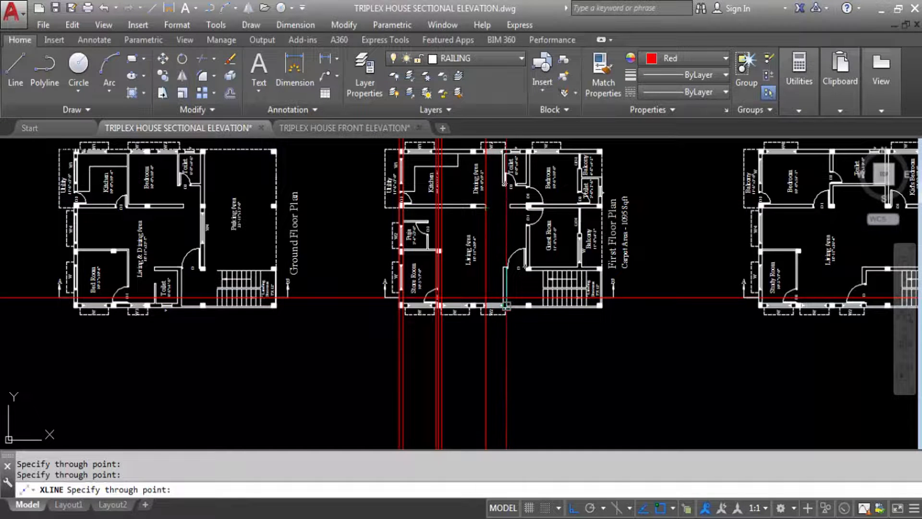
{"action": "left_click", "coordinate": [503, 297]}
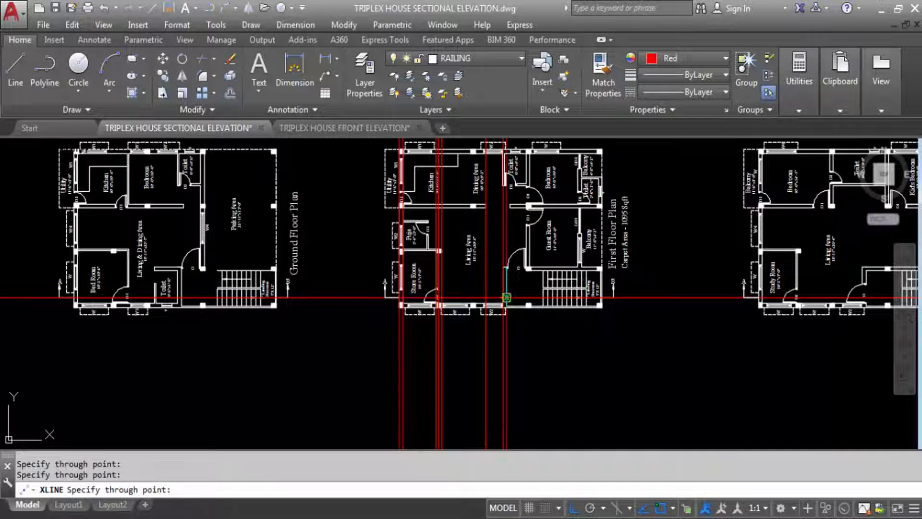
{"action": "left_click", "coordinate": [506, 297]}
Check the vertical construction lines against the two-storey section above the first floor plan and erase all of them.
{"action": "scroll", "coordinate": [516, 353], "scroll_direction": "down", "scroll_amount": 5}
{"action": "scroll", "coordinate": [531, 223], "scroll_direction": "up", "scroll_amount": 10}
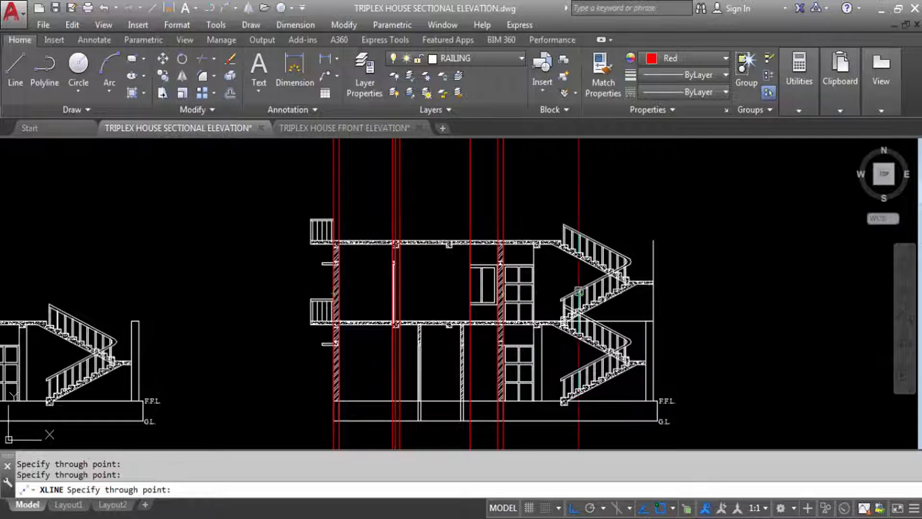
{"action": "scroll", "coordinate": [537, 247], "scroll_direction": "down", "scroll_amount": 5}
{"action": "scroll", "coordinate": [480, 369], "scroll_direction": "up", "scroll_amount": 10}
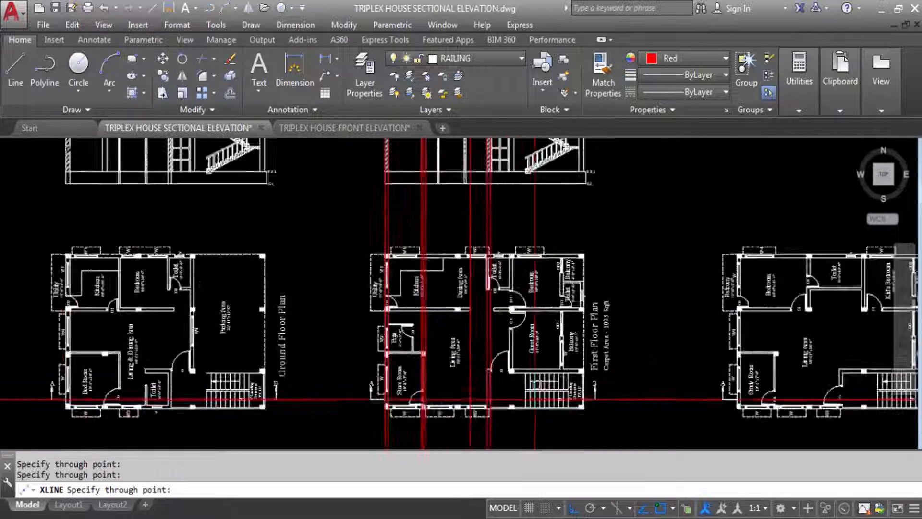
{"action": "scroll", "coordinate": [496, 367], "scroll_direction": "down", "scroll_amount": 5}
{"action": "scroll", "coordinate": [498, 325], "scroll_direction": "up", "scroll_amount": 4}
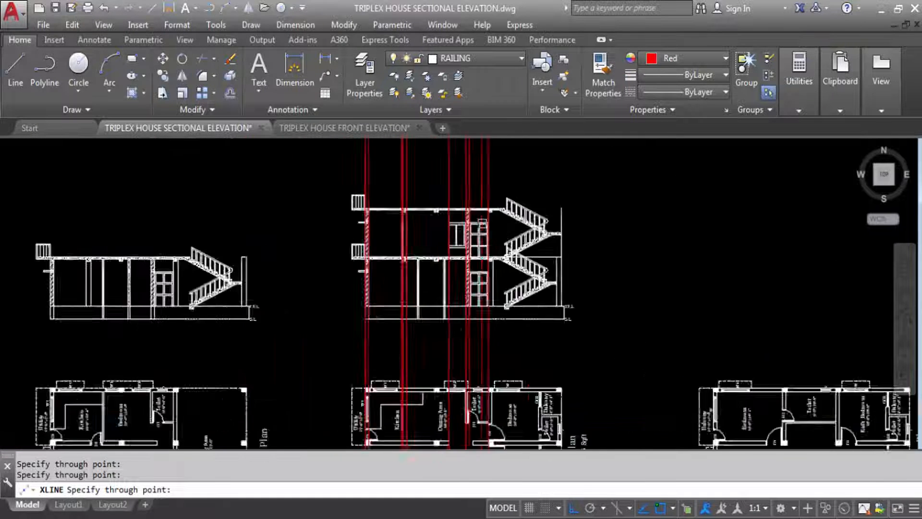
{"action": "scroll", "coordinate": [500, 325], "scroll_direction": "down", "scroll_amount": 3}
{"action": "key", "text": "Escape"}
{"action": "left_click", "coordinate": [478, 220]}
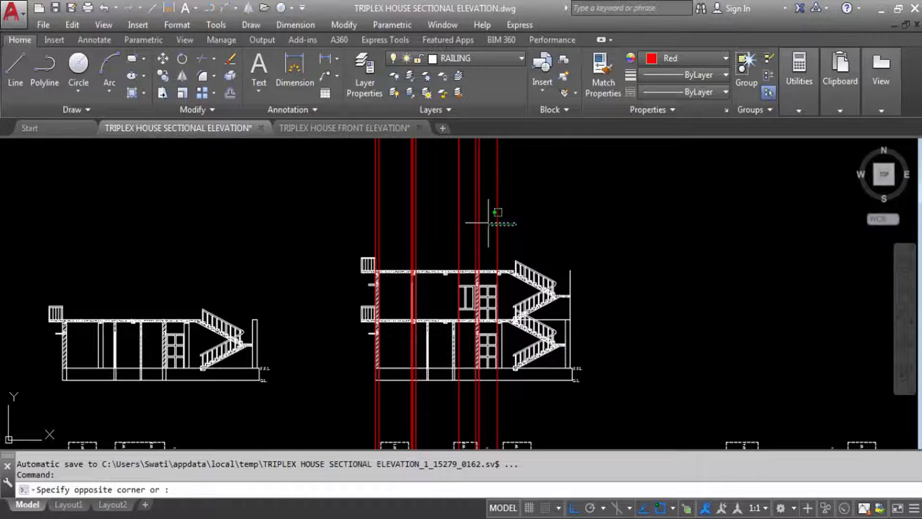
{"action": "left_click", "coordinate": [337, 204]}
{"action": "key", "text": "Delete"}
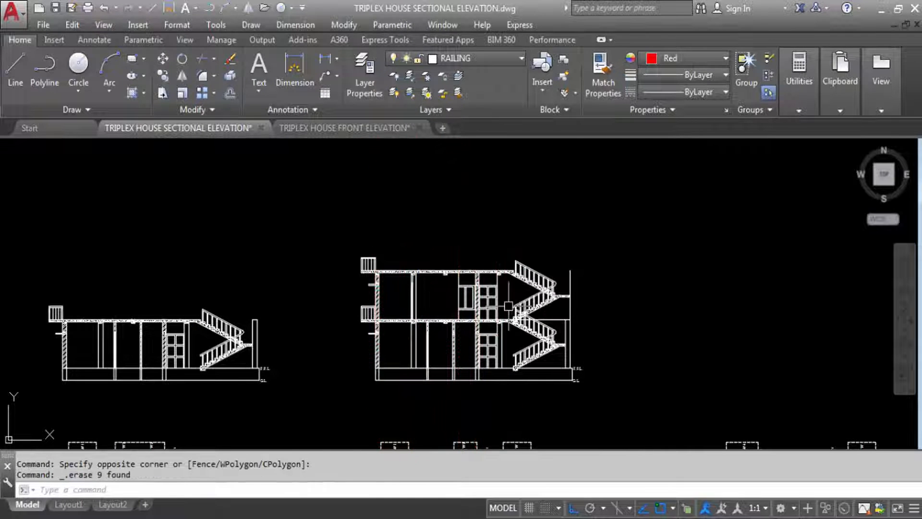
Fillet the outer handrail lines where the lower and upper staircase flights meet at the intermediate floor, using a 5" radius.
{"action": "scroll", "coordinate": [525, 312], "scroll_direction": "up", "scroll_amount": 6}
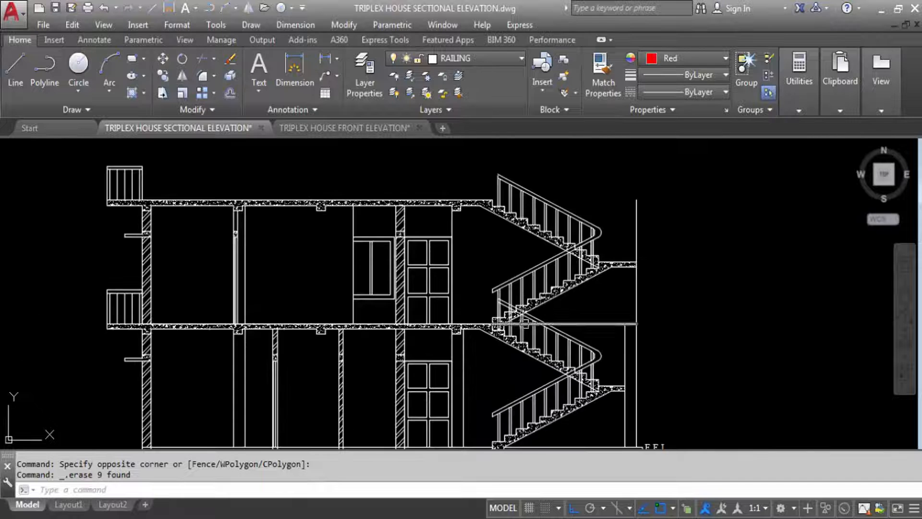
{"action": "type", "text": "F"}
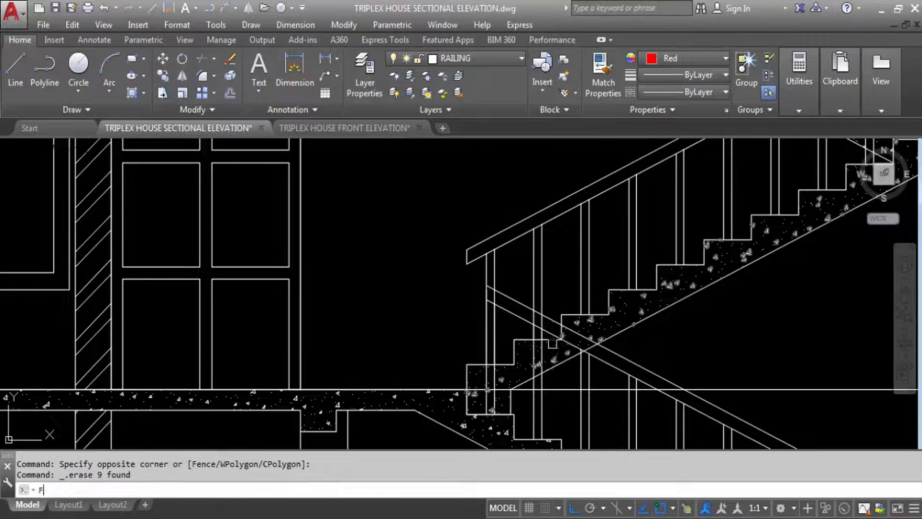
{"action": "key", "text": "Return"}
{"action": "key", "text": "Return"}
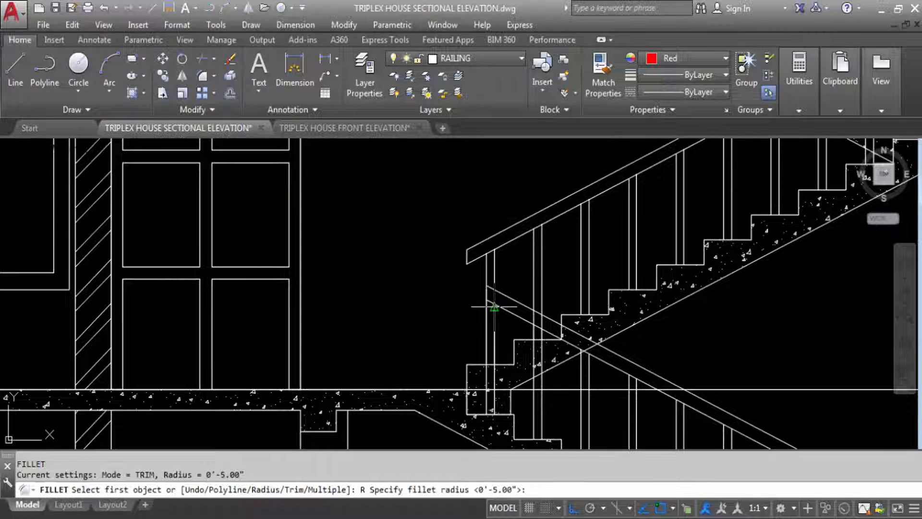
{"action": "type", "text": "5"}
{"action": "key", "text": "Return"}
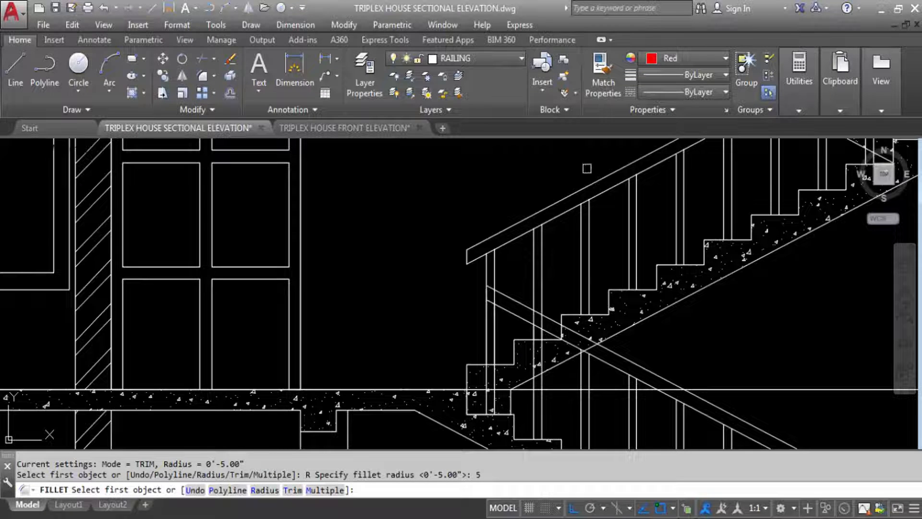
{"action": "left_click", "coordinate": [512, 314]}
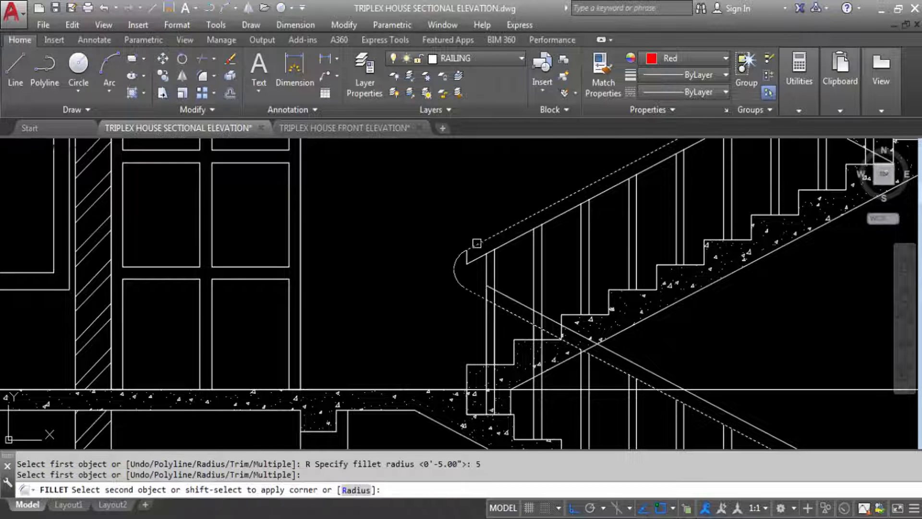
{"action": "left_click", "coordinate": [477, 242]}
Fillet the inner handrail lines at the same staircase turn with the 5" radius and erase the leftover handrail end line.
{"action": "key", "text": "Return"}
{"action": "left_click", "coordinate": [529, 299]}
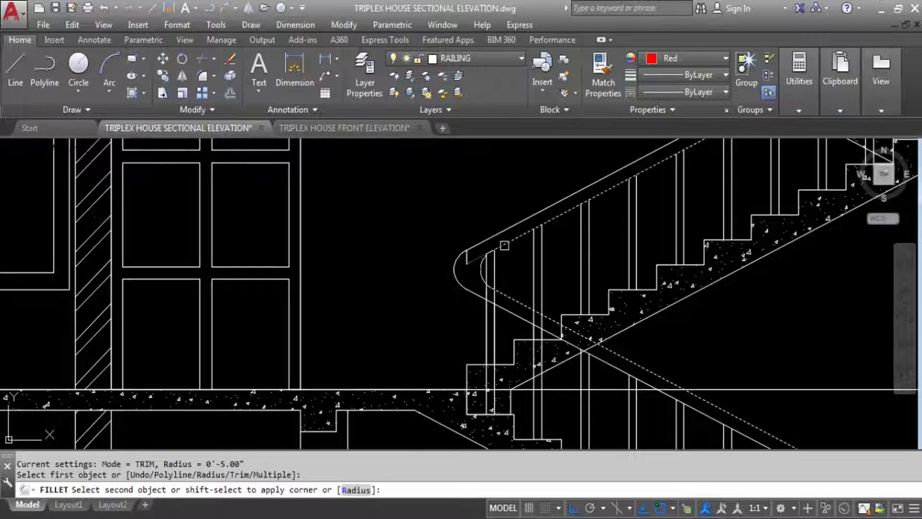
{"action": "left_click", "coordinate": [505, 245]}
{"action": "left_click", "coordinate": [468, 261]}
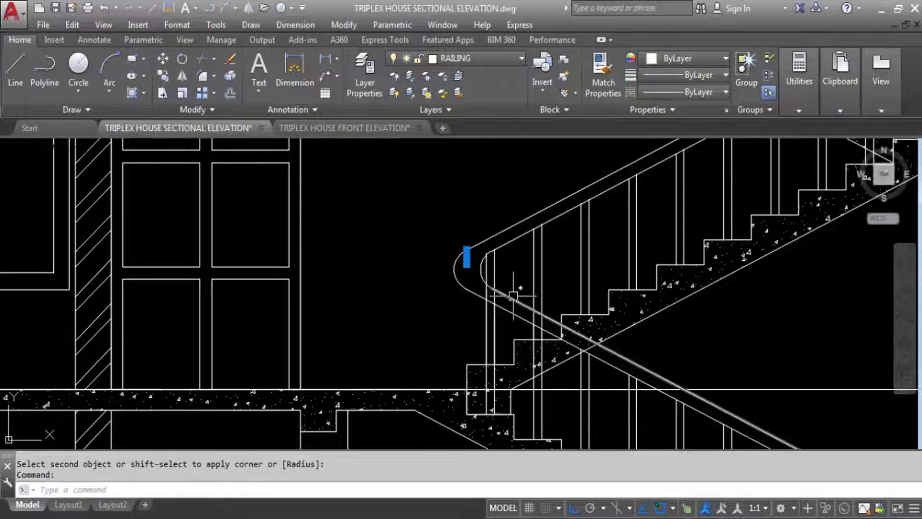
{"action": "key", "text": "Delete"}
{"action": "scroll", "coordinate": [405, 304], "scroll_direction": "down", "scroll_amount": 4}
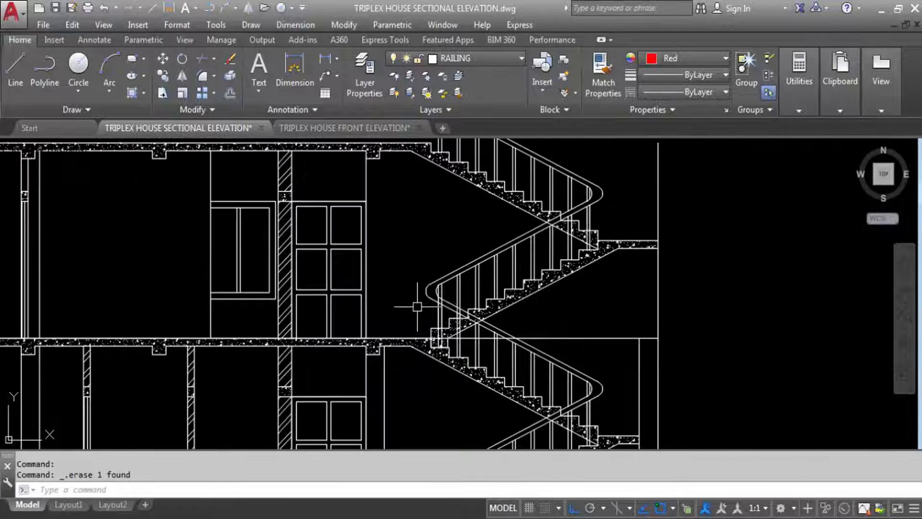
{"action": "scroll", "coordinate": [556, 351], "scroll_direction": "down", "scroll_amount": 2}
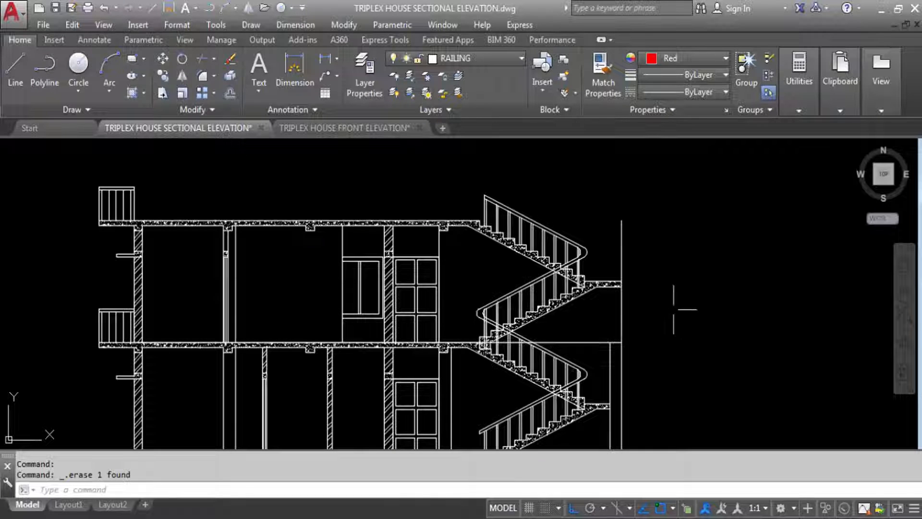
Draw a vertical construction line through the outer face of the Study Room's windowed external wall in the second floor plan.
{"action": "scroll", "coordinate": [626, 287], "scroll_direction": "down", "scroll_amount": 4}
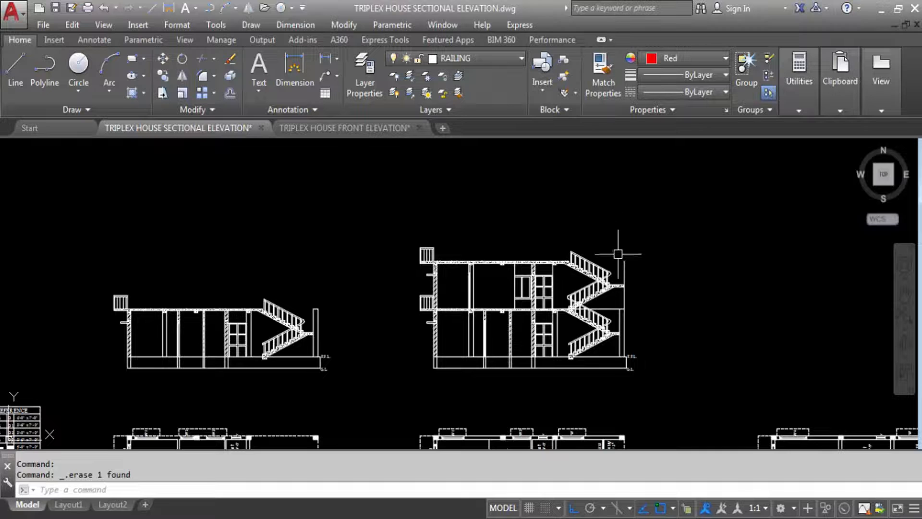
{"action": "scroll", "coordinate": [501, 265], "scroll_direction": "down", "scroll_amount": 4}
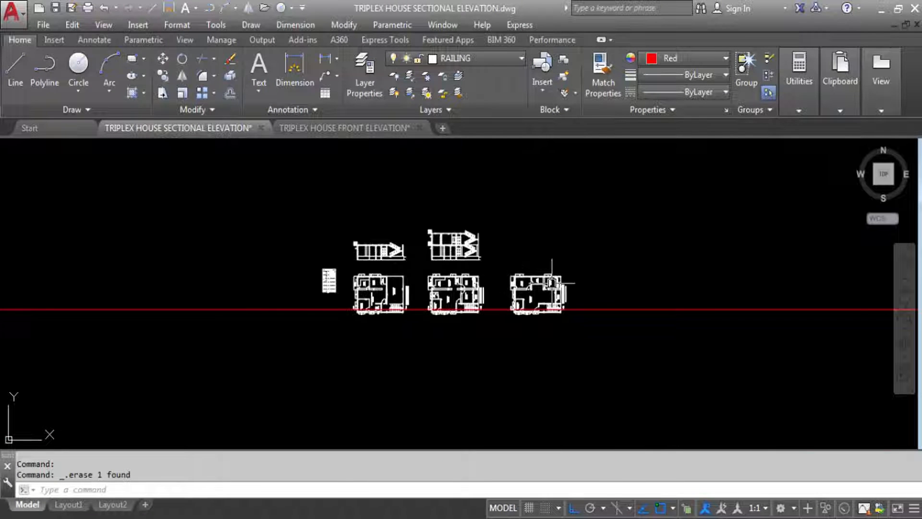
{"action": "scroll", "coordinate": [552, 283], "scroll_direction": "up", "scroll_amount": 4}
{"action": "middle_click_drag", "start_coordinate": [654, 325], "coordinate": [582, 288]}
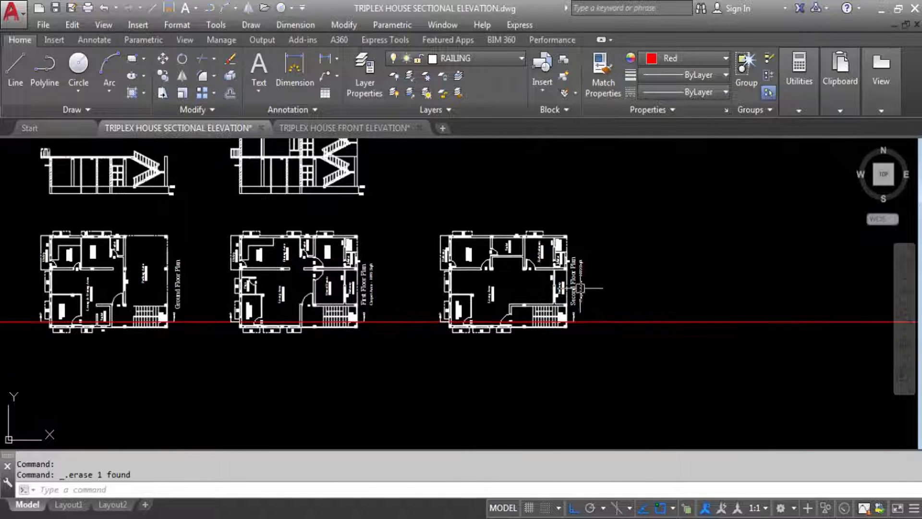
{"action": "scroll", "coordinate": [522, 347], "scroll_direction": "down", "scroll_amount": 2}
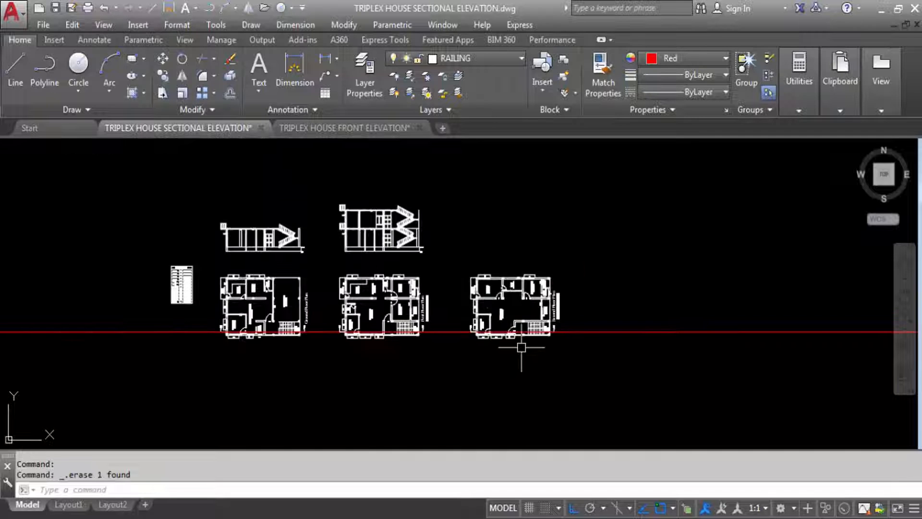
{"action": "type", "text": "l"}
{"action": "key", "text": "Return"}
{"action": "type", "text": "v"}
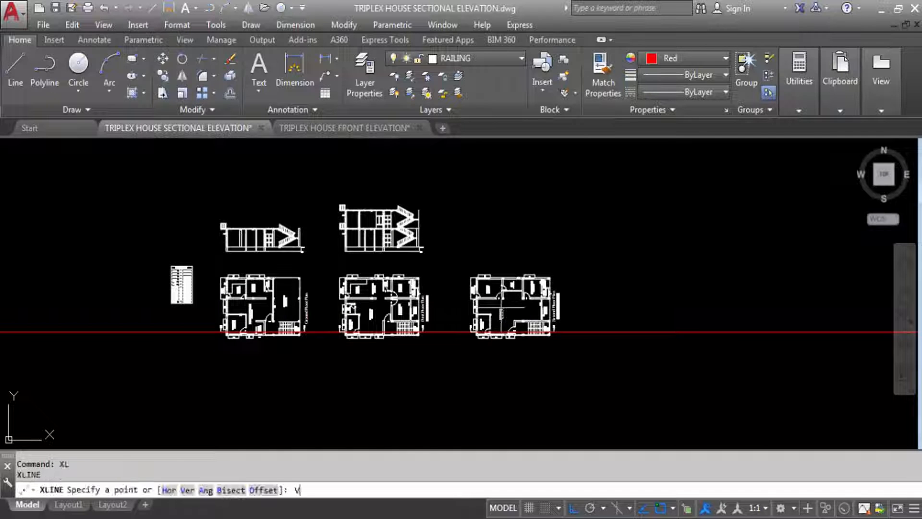
{"action": "key", "text": "Return"}
{"action": "scroll", "coordinate": [476, 334], "scroll_direction": "up", "scroll_amount": 2}
{"action": "scroll", "coordinate": [476, 333], "scroll_direction": "up", "scroll_amount": 5}
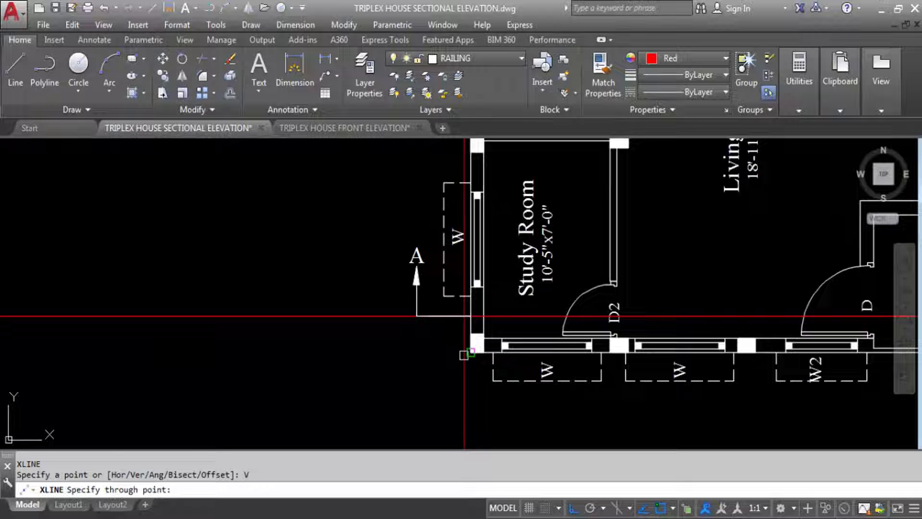
{"action": "left_click", "coordinate": [471, 315]}
{"action": "scroll", "coordinate": [454, 336], "scroll_direction": "down", "scroll_amount": 6}
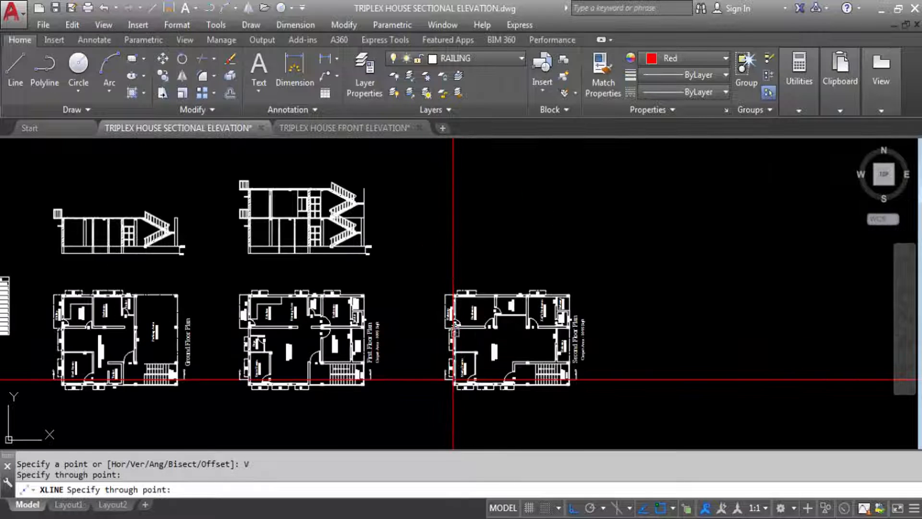
Draw a horizontal construction line through the F.F.L. line of the two-storey section.
{"action": "key", "text": "Return"}
{"action": "key", "text": "Return"}
{"action": "type", "text": "h"}
{"action": "key", "text": "Return"}
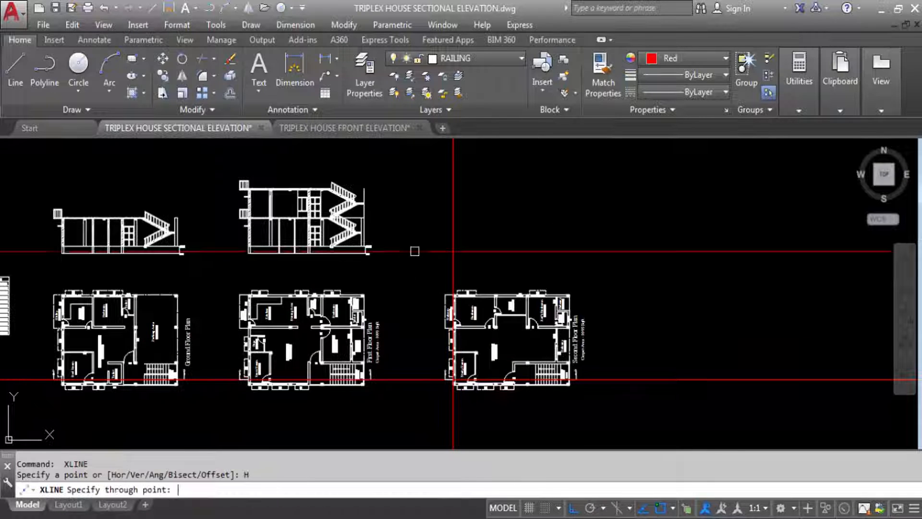
{"action": "scroll", "coordinate": [380, 247], "scroll_direction": "up", "scroll_amount": 6}
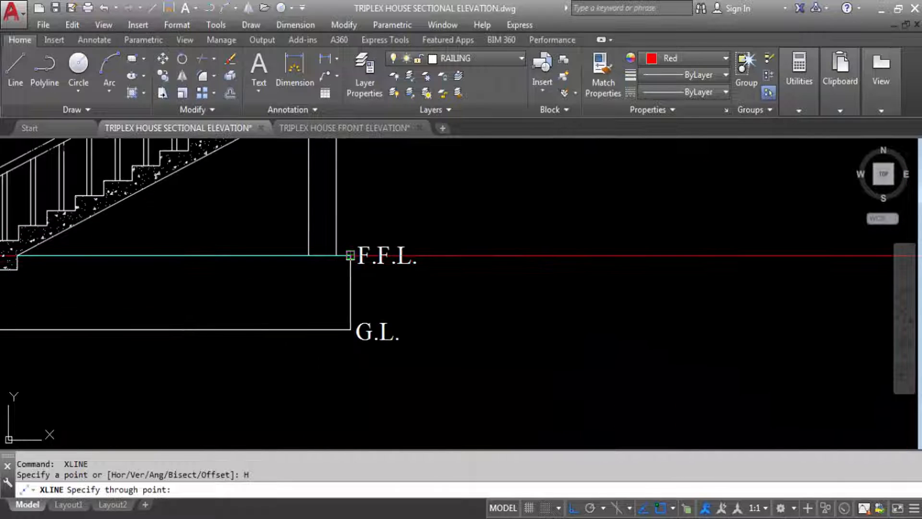
{"action": "left_click", "coordinate": [344, 258]}
{"action": "scroll", "coordinate": [488, 311], "scroll_direction": "down", "scroll_amount": 5}
{"action": "scroll", "coordinate": [526, 306], "scroll_direction": "down", "scroll_amount": 3}
{"action": "key", "text": "Escape"}
Copy the two-storey section from its outer wall corner at F.F.L. to the construction line intersection above the second floor plan.
{"action": "left_click", "coordinate": [343, 210]}
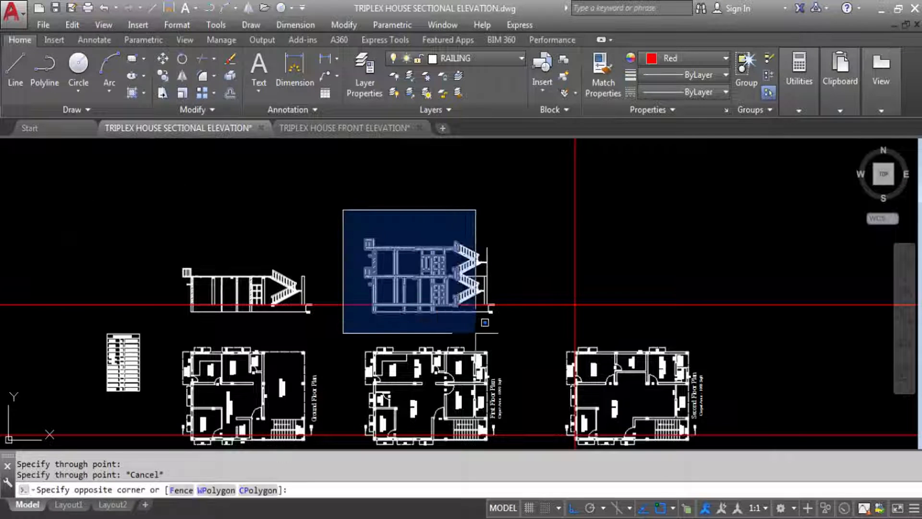
{"action": "left_click", "coordinate": [539, 330]}
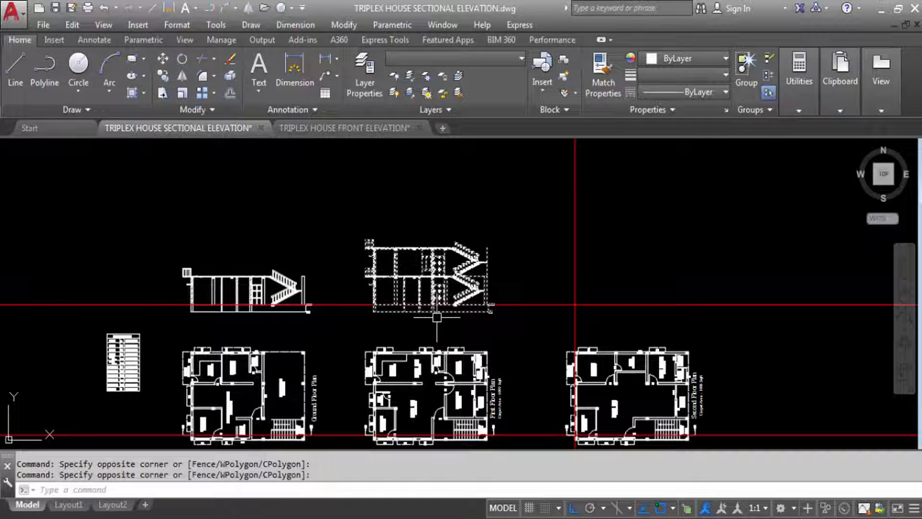
{"action": "type", "text": "c"}
{"action": "key", "text": "Return"}
{"action": "scroll", "coordinate": [375, 307], "scroll_direction": "up", "scroll_amount": 5}
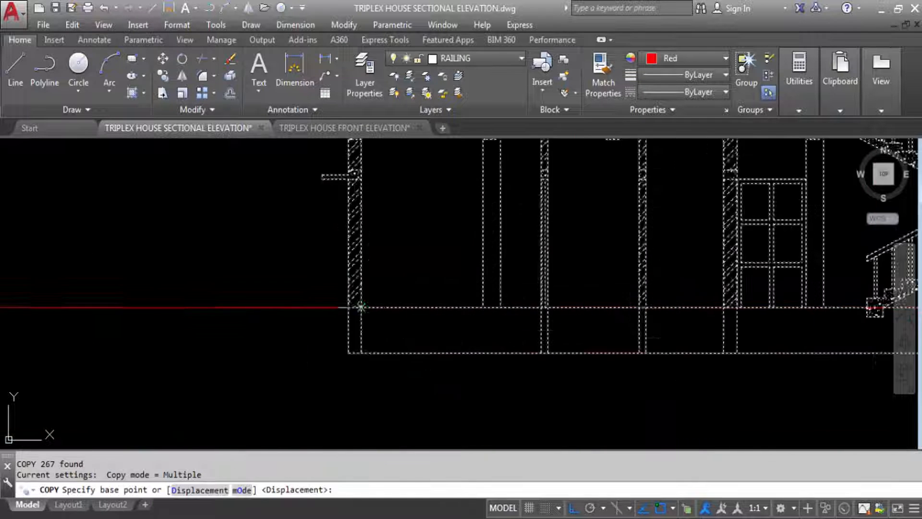
{"action": "left_click", "coordinate": [320, 305]}
{"action": "scroll", "coordinate": [545, 304], "scroll_direction": "down", "scroll_amount": 6}
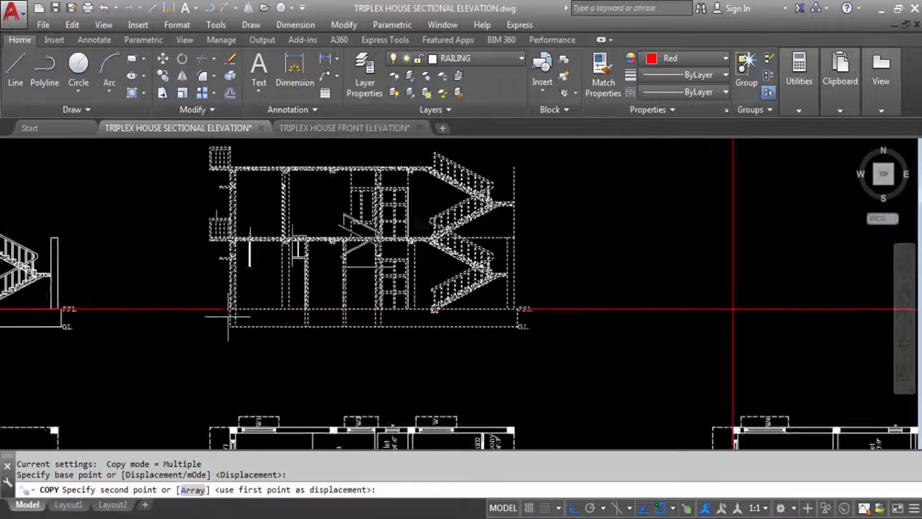
{"action": "scroll", "coordinate": [538, 310], "scroll_direction": "up", "scroll_amount": 2}
{"action": "left_click", "coordinate": [539, 309]}
{"action": "scroll", "coordinate": [538, 309], "scroll_direction": "down", "scroll_amount": 4}
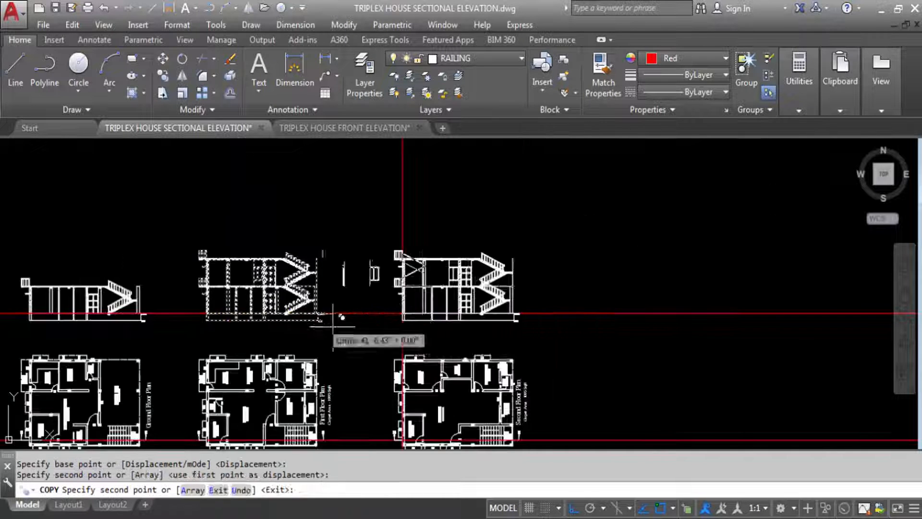
{"action": "key", "text": "Escape"}
Erase the horizontal construction line running through the F.F.L. of the sections.
{"action": "left_click", "coordinate": [606, 321]}
{"action": "left_click", "coordinate": [591, 302]}
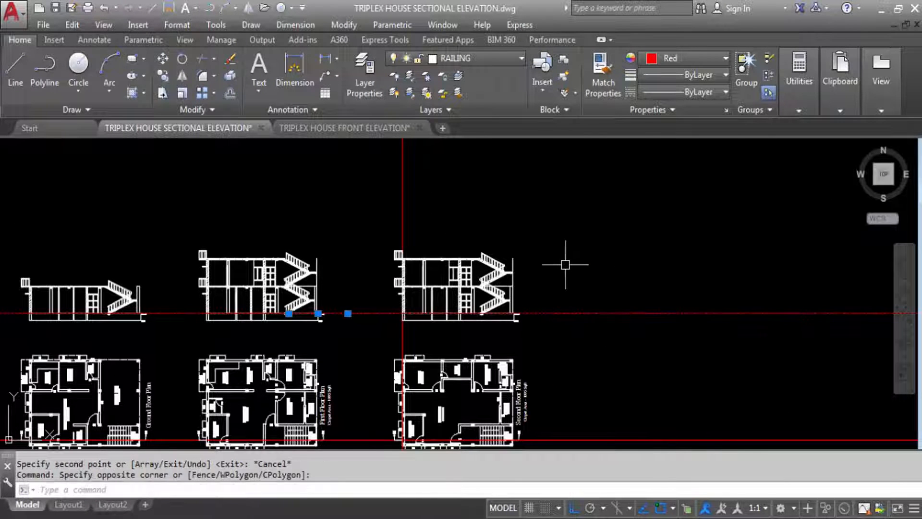
{"action": "key", "text": "Delete"}
{"action": "scroll", "coordinate": [389, 330], "scroll_direction": "up", "scroll_amount": 10}
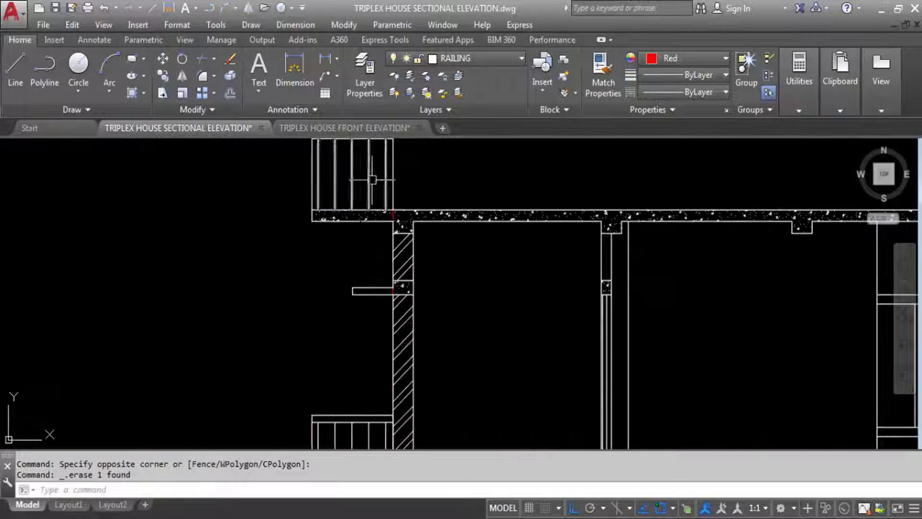
{"action": "scroll", "coordinate": [381, 281], "scroll_direction": "down", "scroll_amount": 4}
{"action": "scroll", "coordinate": [331, 311], "scroll_direction": "down", "scroll_amount": 2}
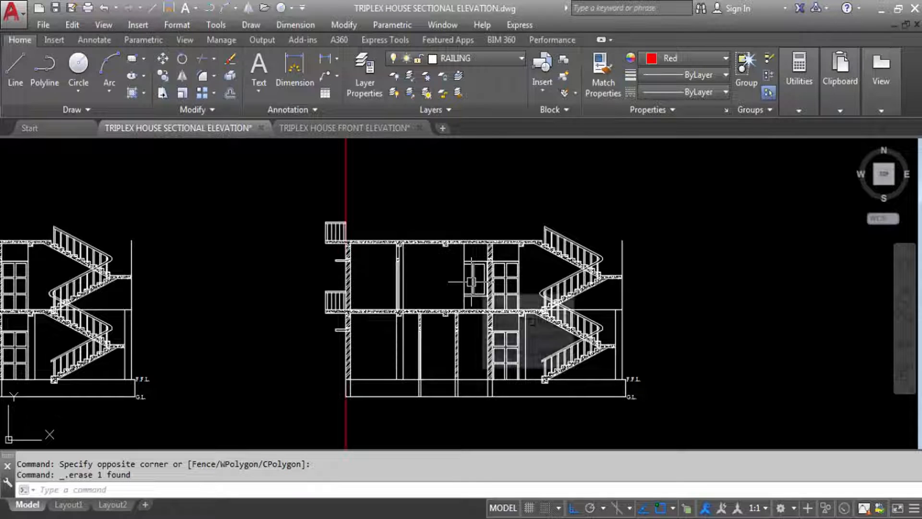
Save the drawing and copy the top storey of the section above the second floor plan one level up, using the outer wall's slab-top corners.
{"action": "key", "text": "ctrl+s"}
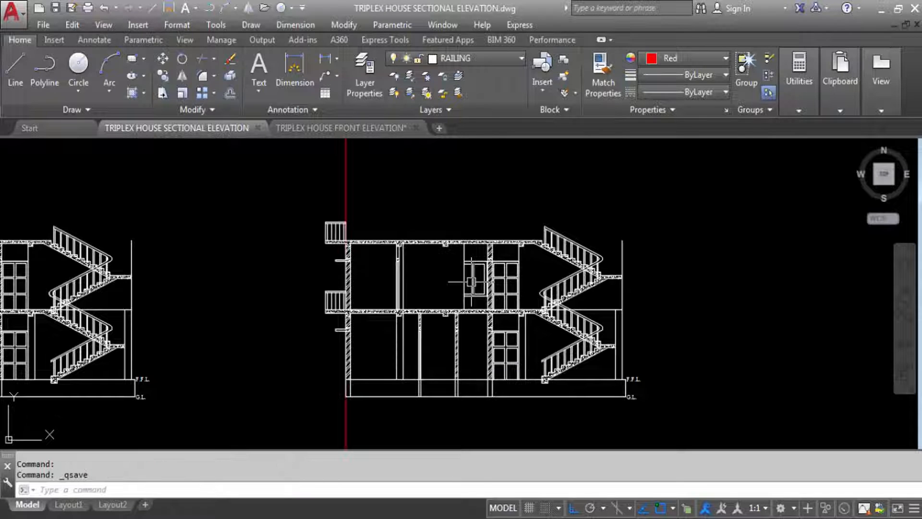
{"action": "left_click", "coordinate": [652, 298]}
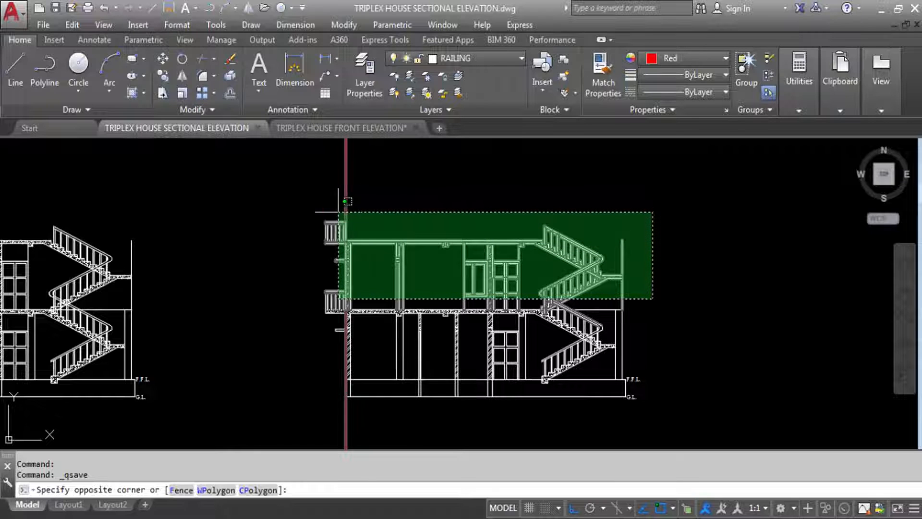
{"action": "left_click", "coordinate": [366, 211]}
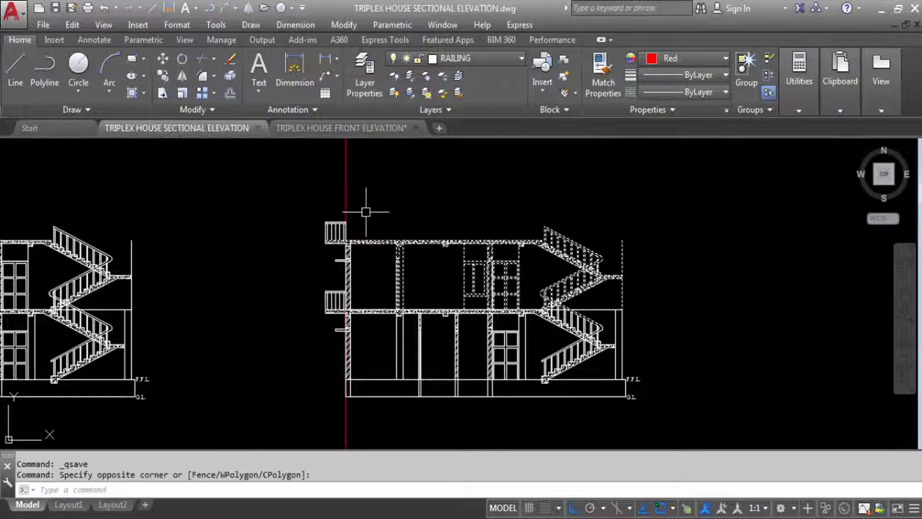
{"action": "left_click", "coordinate": [364, 269]}
{"action": "left_click", "coordinate": [302, 206]}
{"action": "left_click", "coordinate": [301, 181]}
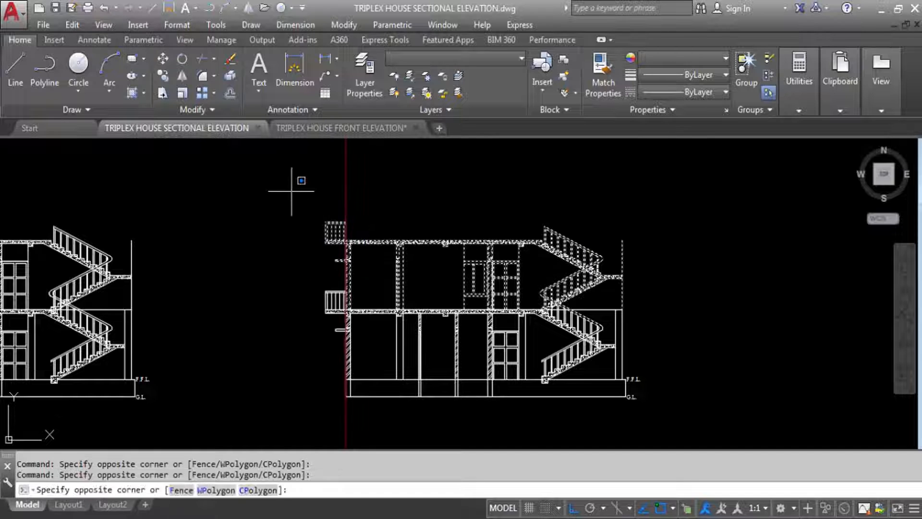
{"action": "left_click", "coordinate": [723, 274]}
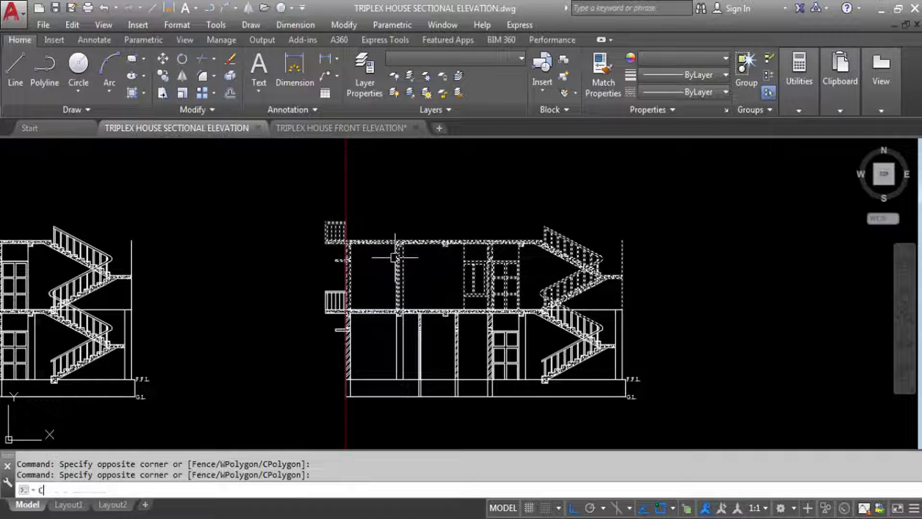
{"action": "key", "text": "Return"}
{"action": "scroll", "coordinate": [348, 314], "scroll_direction": "up", "scroll_amount": 10}
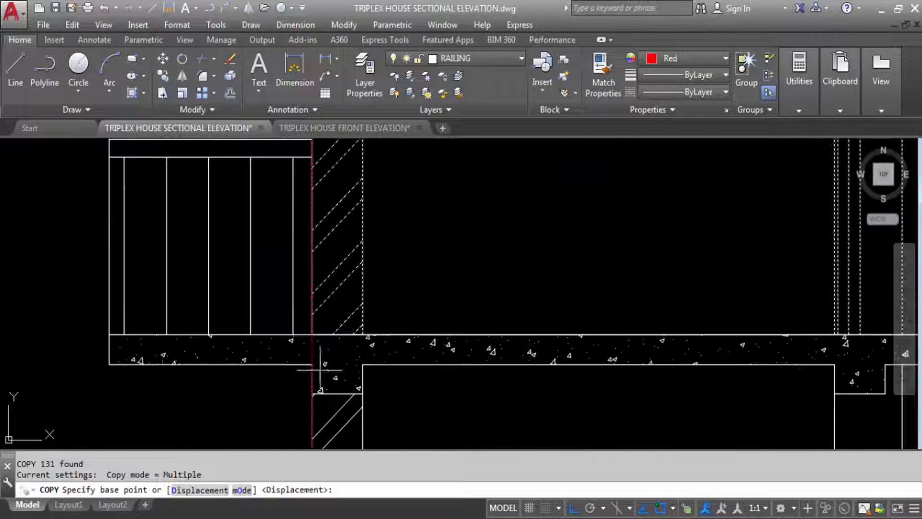
{"action": "left_click", "coordinate": [312, 335]}
{"action": "scroll", "coordinate": [319, 327], "scroll_direction": "down", "scroll_amount": 5}
{"action": "scroll", "coordinate": [324, 278], "scroll_direction": "up", "scroll_amount": 5}
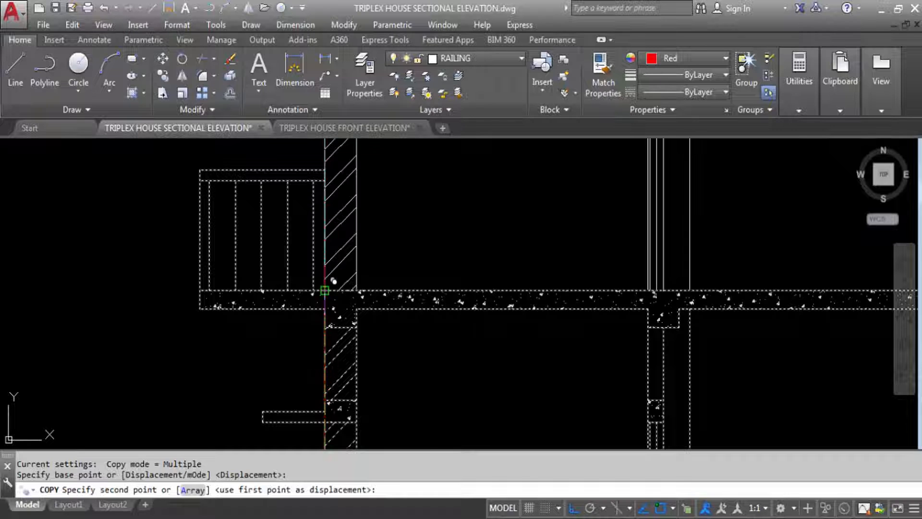
{"action": "left_click", "coordinate": [333, 284]}
{"action": "scroll", "coordinate": [375, 354], "scroll_direction": "down", "scroll_amount": 8}
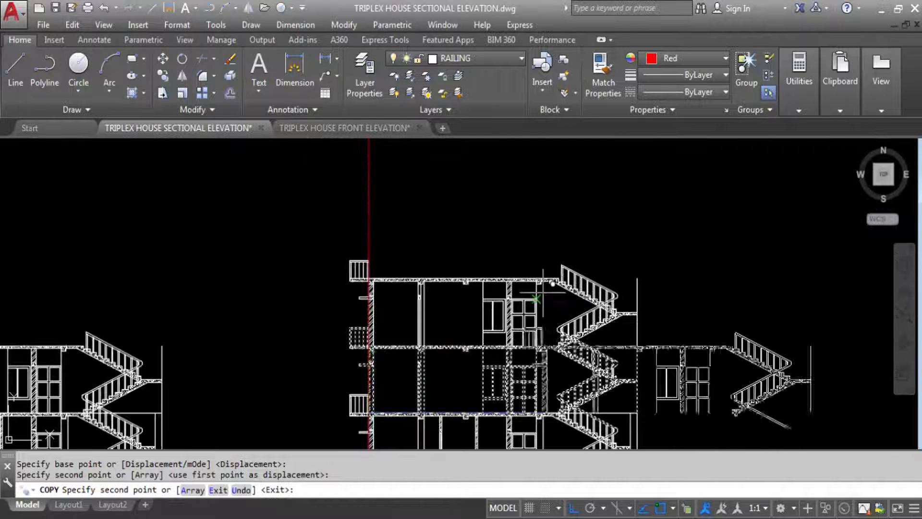
{"action": "key", "text": "Escape"}
Examine the three-storey section and compare its external wall alignment with the second floor plan along the section line.
{"action": "scroll", "coordinate": [612, 340], "scroll_direction": "up", "scroll_amount": 4}
{"action": "scroll", "coordinate": [590, 250], "scroll_direction": "down", "scroll_amount": 4}
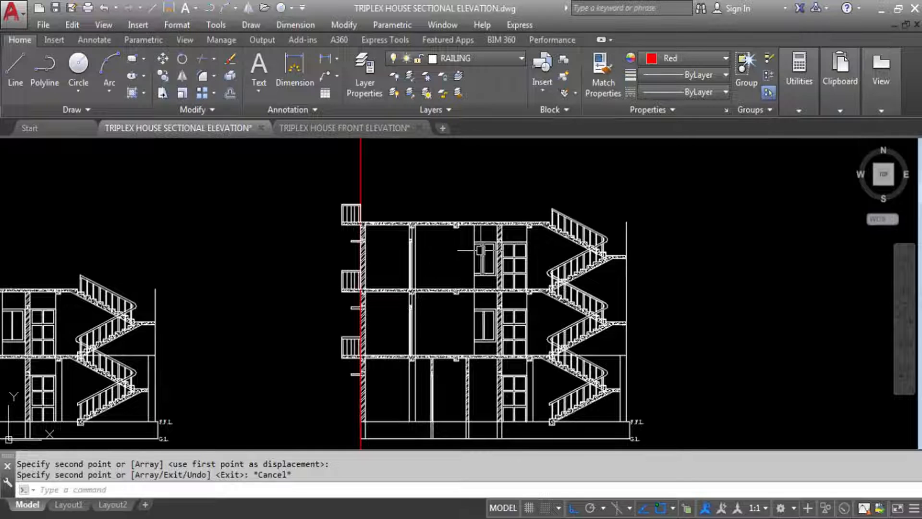
{"action": "scroll", "coordinate": [585, 330], "scroll_direction": "up", "scroll_amount": 5}
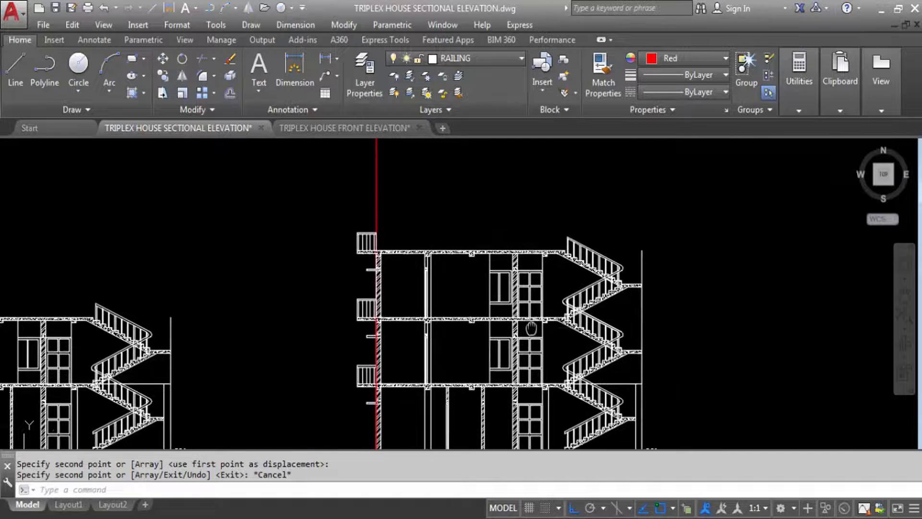
{"action": "scroll", "coordinate": [639, 345], "scroll_direction": "down", "scroll_amount": 3}
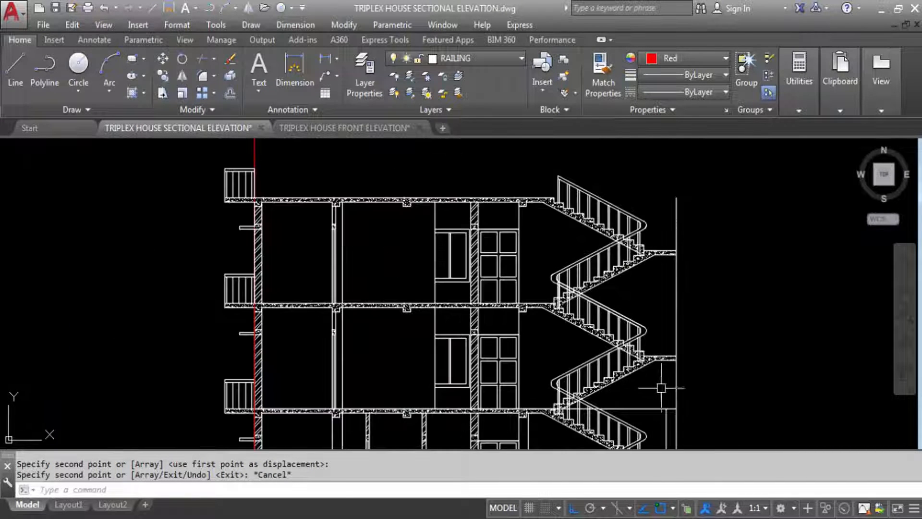
{"action": "mouse_move", "coordinate": [659, 382]}
{"action": "middle_mouse_down"}
{"action": "mouse_move", "coordinate": [637, 283]}
{"action": "mouse_move", "coordinate": [674, 409]}
{"action": "middle_mouse_up"}
{"action": "scroll", "coordinate": [658, 272], "scroll_direction": "down", "scroll_amount": 2}
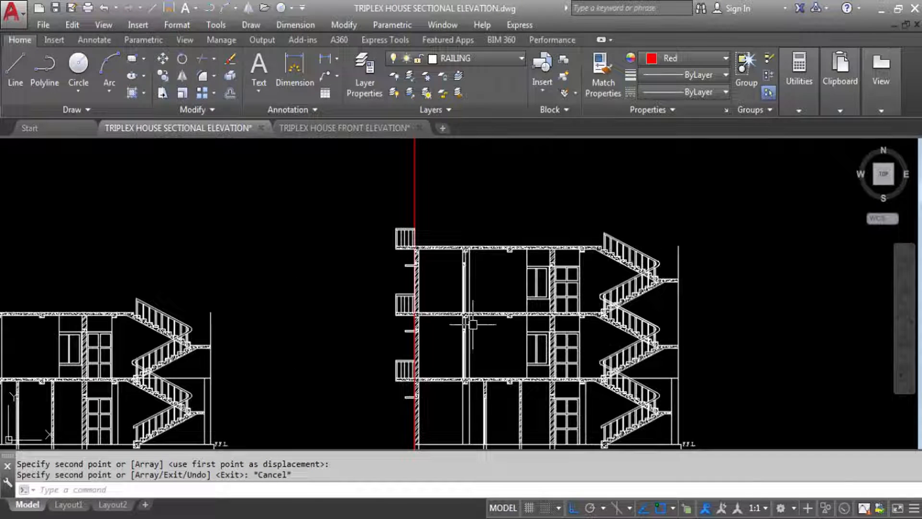
{"action": "scroll", "coordinate": [381, 243], "scroll_direction": "down", "scroll_amount": 3}
{"action": "scroll", "coordinate": [411, 270], "scroll_direction": "up", "scroll_amount": 1}
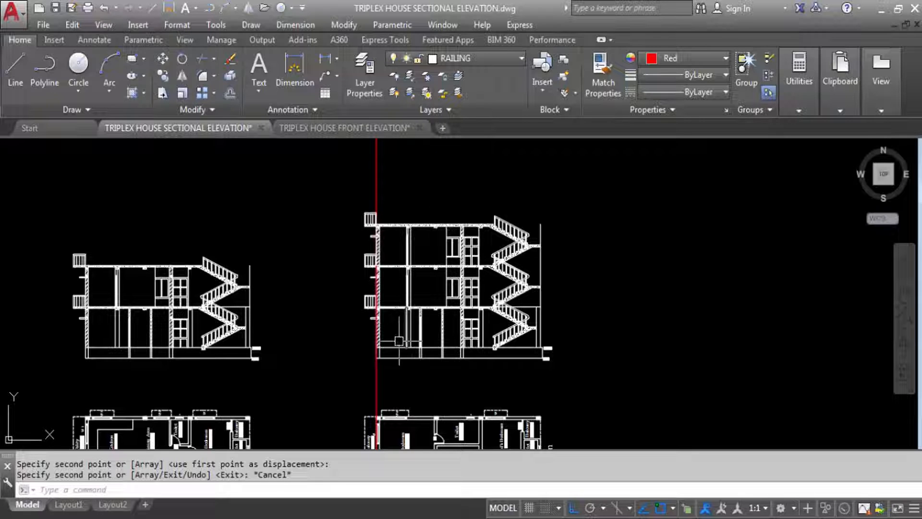
{"action": "scroll", "coordinate": [419, 250], "scroll_direction": "up", "scroll_amount": 2}
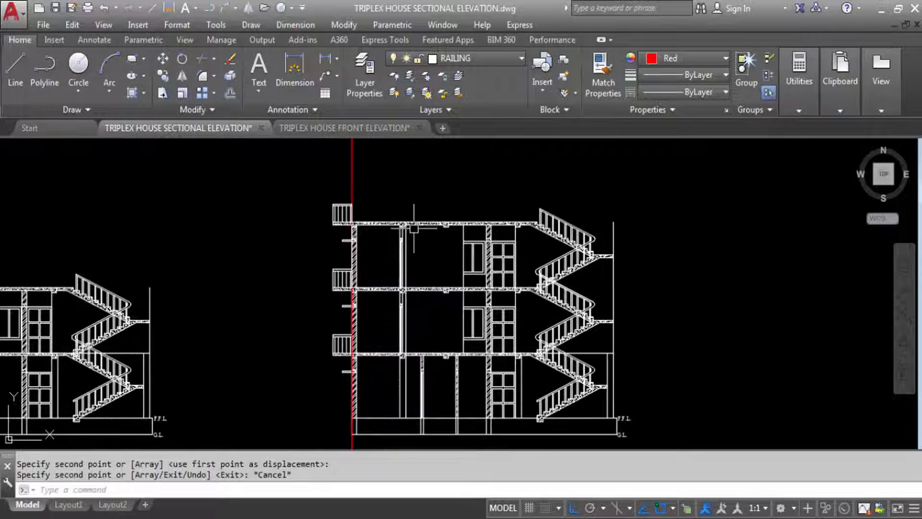
{"action": "scroll", "coordinate": [336, 204], "scroll_direction": "up", "scroll_amount": 1}
{"action": "scroll", "coordinate": [319, 168], "scroll_direction": "down", "scroll_amount": 3}
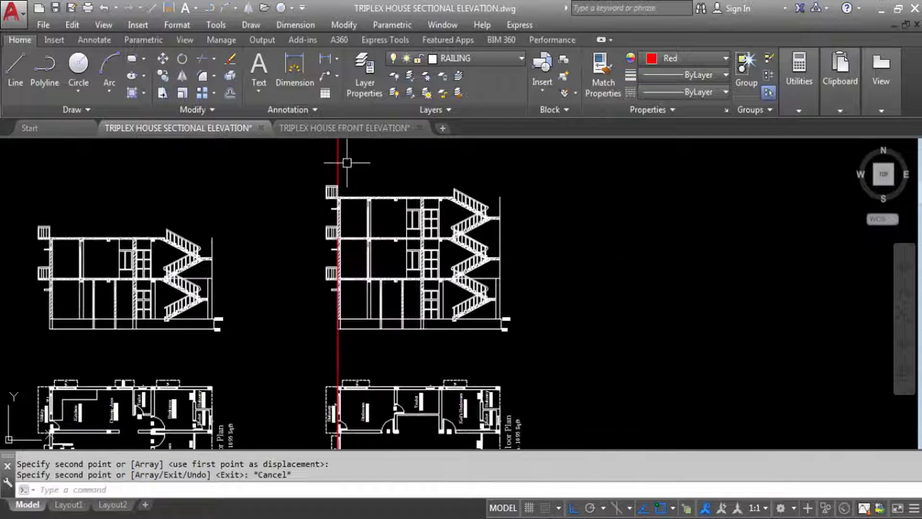
{"action": "left_click", "coordinate": [313, 152]}
{"action": "scroll", "coordinate": [334, 182], "scroll_direction": "up", "scroll_amount": 4}
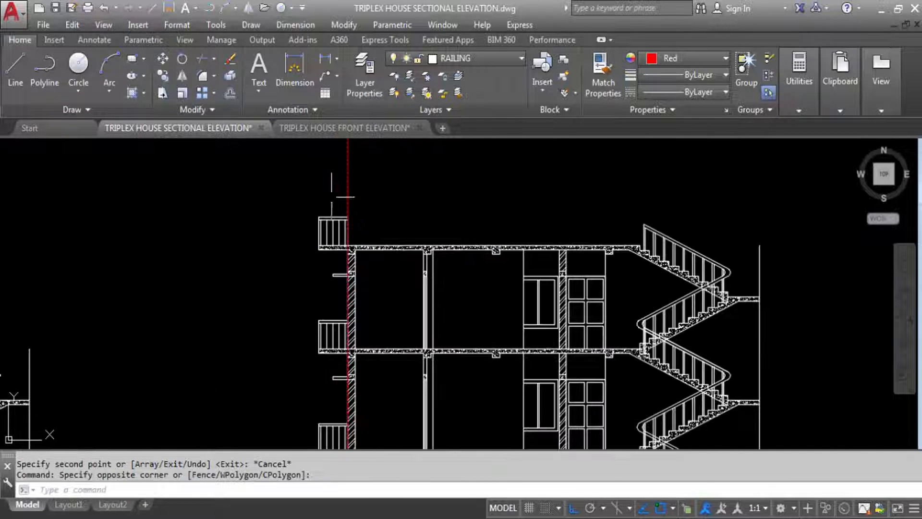
{"action": "key", "text": "Escape"}
{"action": "scroll", "coordinate": [317, 191], "scroll_direction": "down", "scroll_amount": 5}
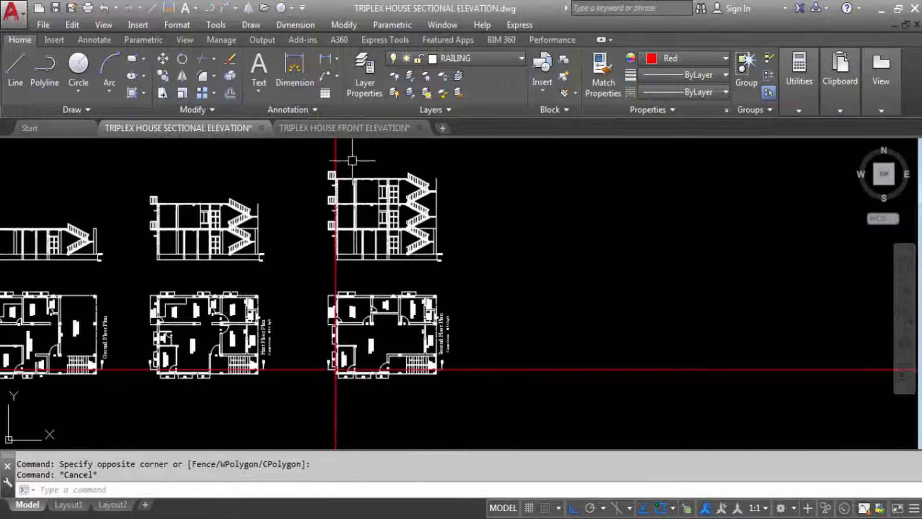
{"action": "scroll", "coordinate": [331, 316], "scroll_direction": "up", "scroll_amount": 2}
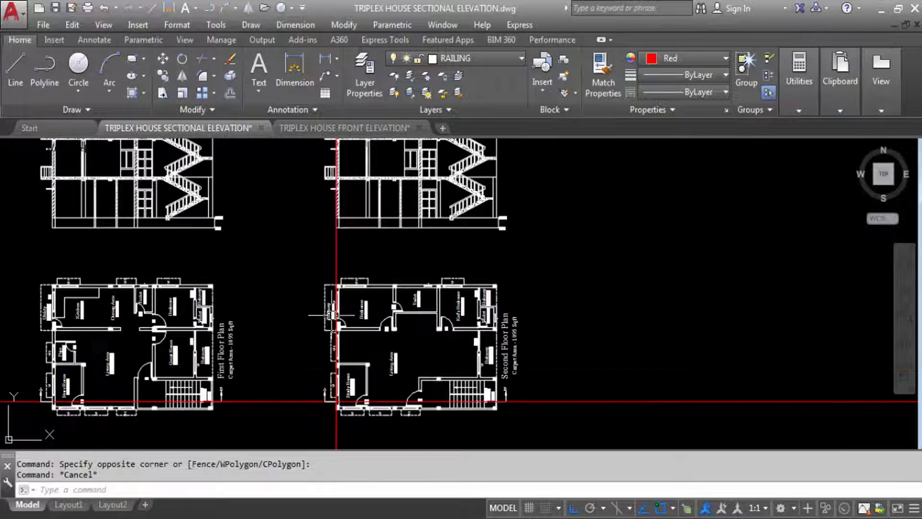
{"action": "scroll", "coordinate": [330, 388], "scroll_direction": "down", "scroll_amount": 3}
{"action": "scroll", "coordinate": [345, 387], "scroll_direction": "up", "scroll_amount": 5}
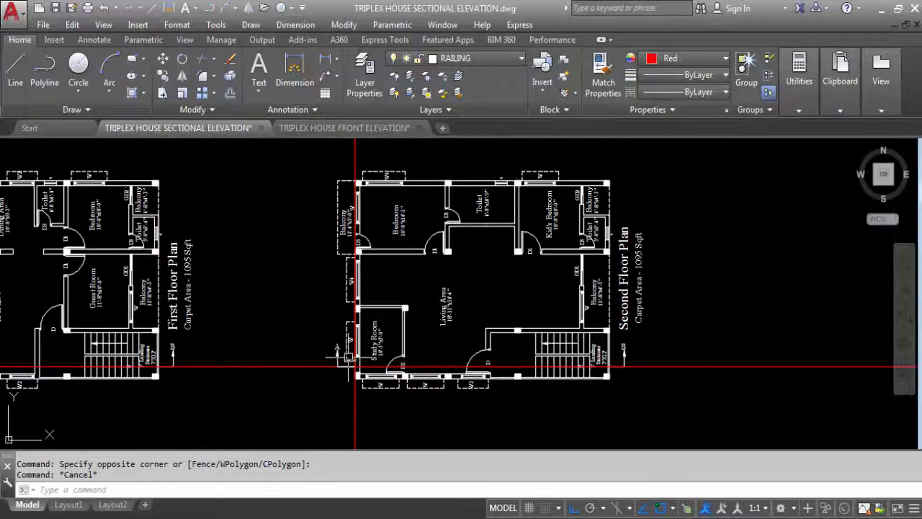
{"action": "scroll", "coordinate": [364, 411], "scroll_direction": "down", "scroll_amount": 4}
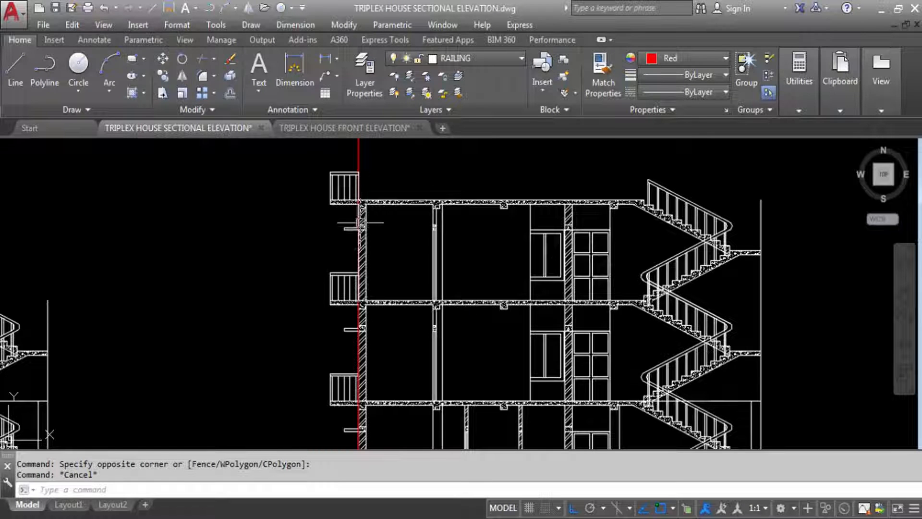
Draw a vertical construction line through the inner face of the Study Room's windowed external wall in the second floor plan, and regenerate the model.
{"action": "scroll", "coordinate": [359, 225], "scroll_direction": "down", "scroll_amount": 8}
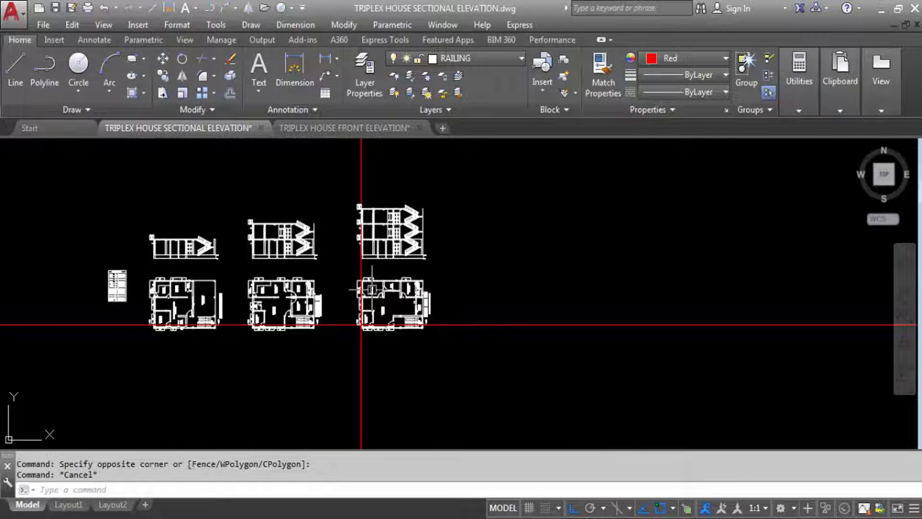
{"action": "scroll", "coordinate": [372, 348], "scroll_direction": "up", "scroll_amount": 8}
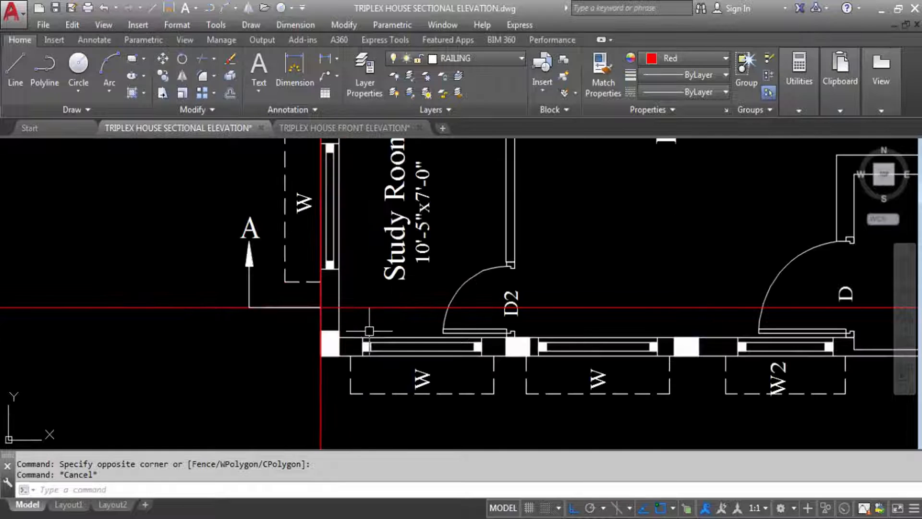
{"action": "type", "text": "XL"}
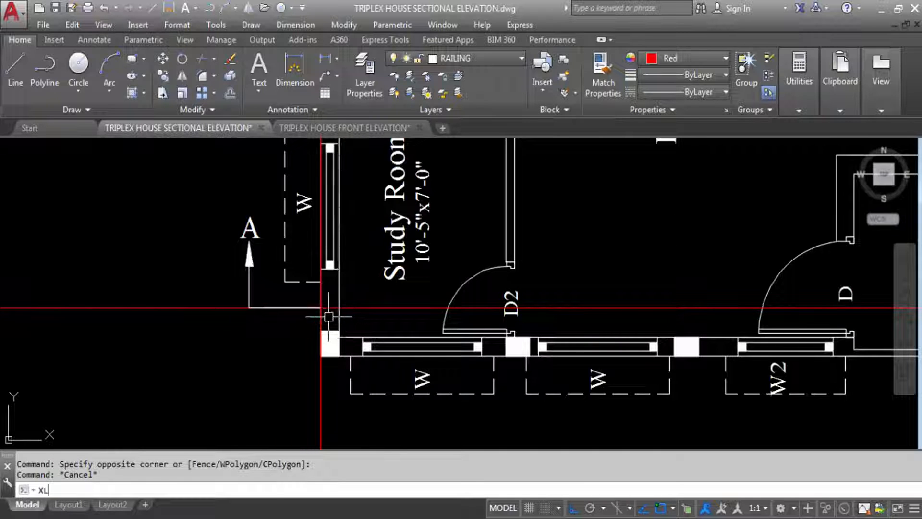
{"action": "key", "text": "Return"}
{"action": "type", "text": "V"}
{"action": "key", "text": "Return"}
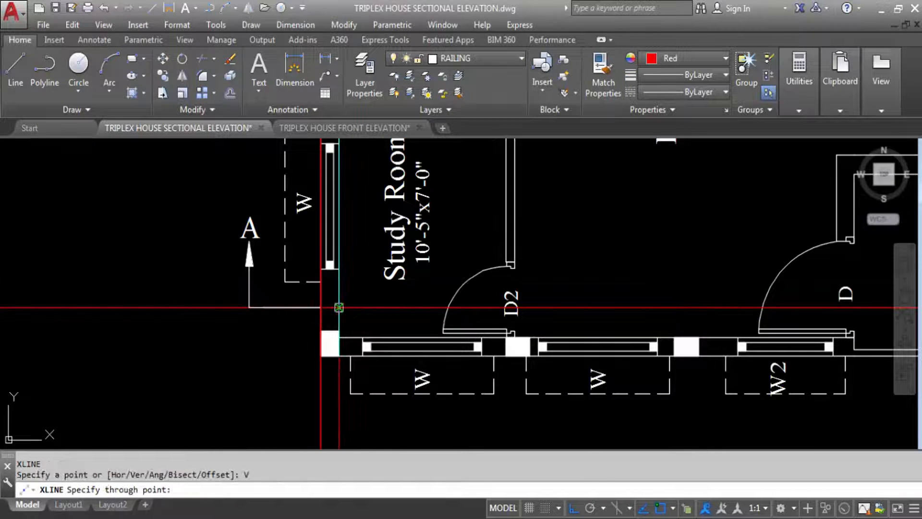
{"action": "left_click", "coordinate": [339, 312]}
{"action": "scroll", "coordinate": [348, 343], "scroll_direction": "down", "scroll_amount": 8}
{"action": "scroll", "coordinate": [349, 342], "scroll_direction": "down", "scroll_amount": 3}
{"action": "scroll", "coordinate": [351, 273], "scroll_direction": "up", "scroll_amount": 9}
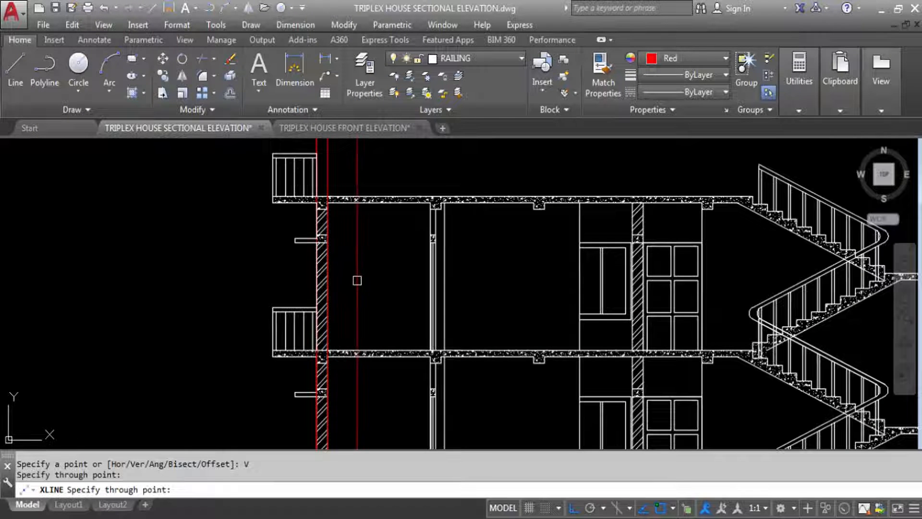
{"action": "key", "text": "Escape"}
{"action": "type", "text": "RE"}
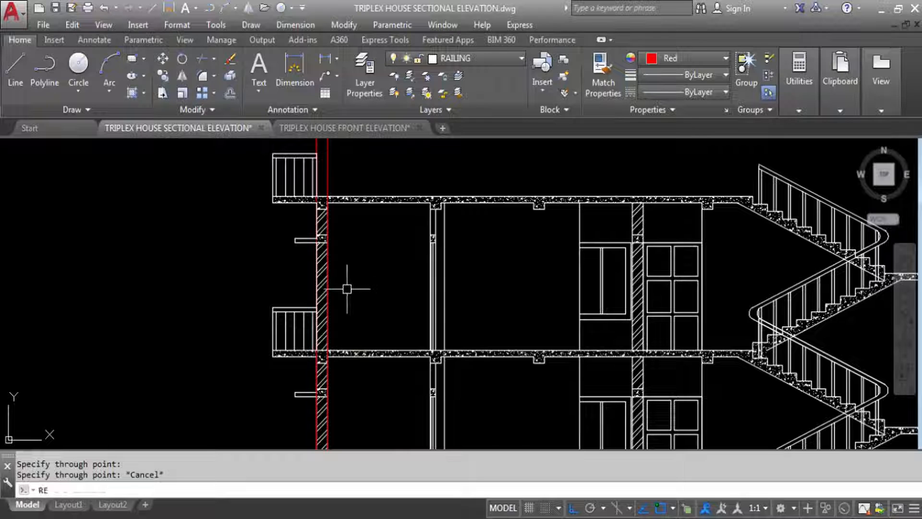
{"action": "key", "text": "Return"}
Erase the vertical construction lines running through the external wall of the second floor plan and its section.
{"action": "scroll", "coordinate": [350, 285], "scroll_direction": "down", "scroll_amount": 2}
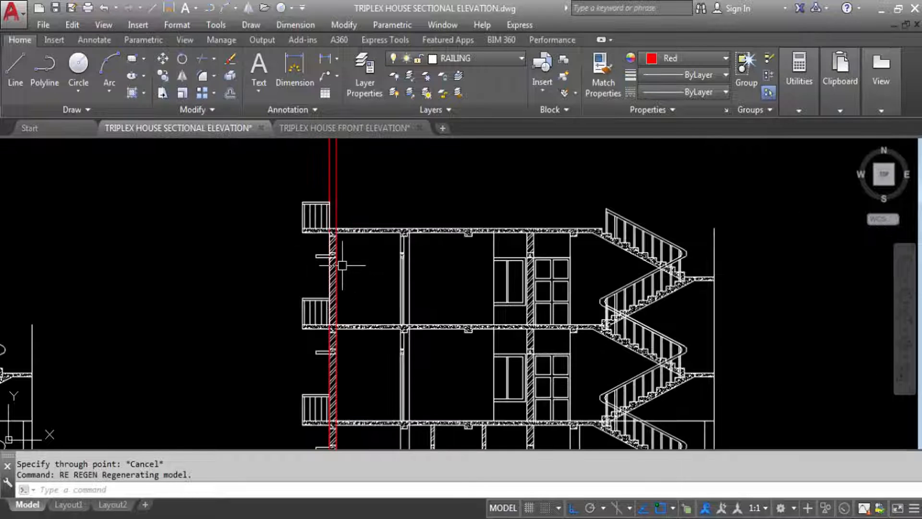
{"action": "scroll", "coordinate": [344, 264], "scroll_direction": "down", "scroll_amount": 4}
{"action": "left_click", "coordinate": [339, 192]}
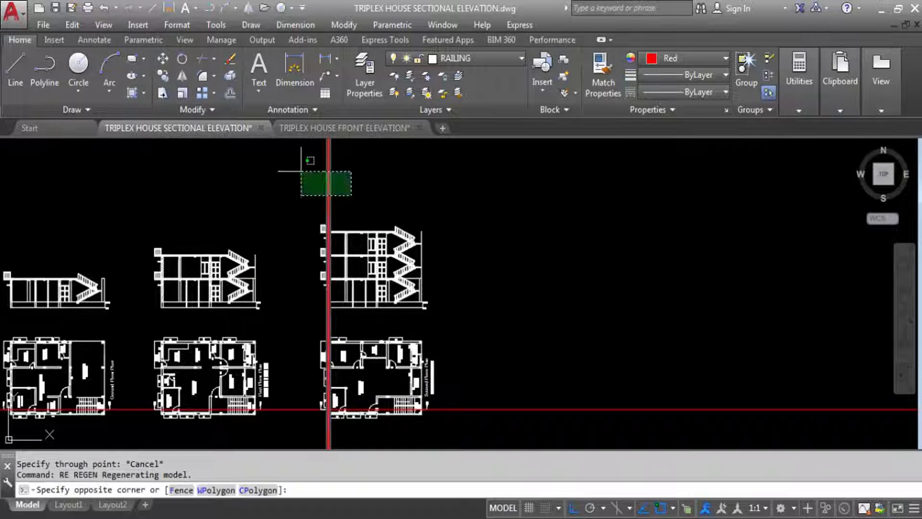
{"action": "left_click", "coordinate": [301, 170]}
{"action": "key", "text": "Delete"}
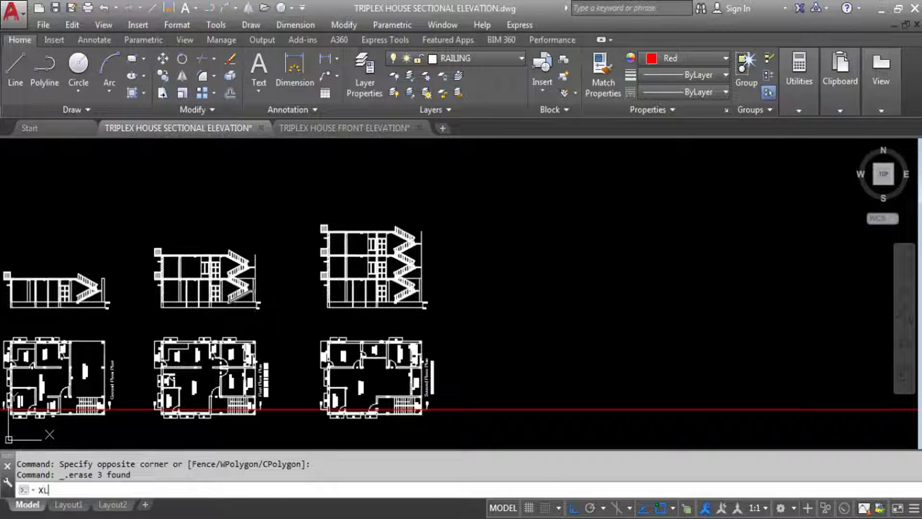
Draw vertical construction lines through both faces of the Study Room's D2 door wall and the Living Area edge of its column.
{"action": "key", "text": "Return"}
{"action": "type", "text": "V"}
{"action": "key", "text": "Return"}
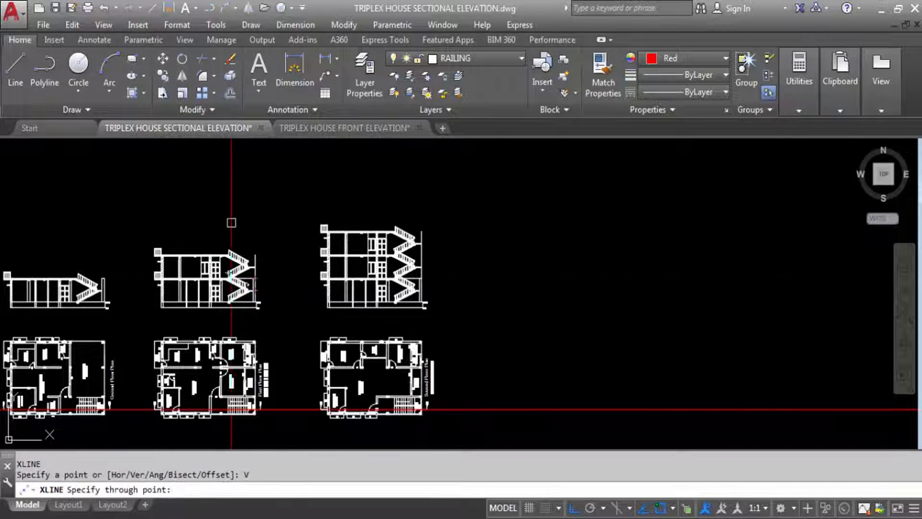
{"action": "scroll", "coordinate": [346, 410], "scroll_direction": "down", "scroll_amount": 3}
{"action": "scroll", "coordinate": [342, 376], "scroll_direction": "up", "scroll_amount": 5}
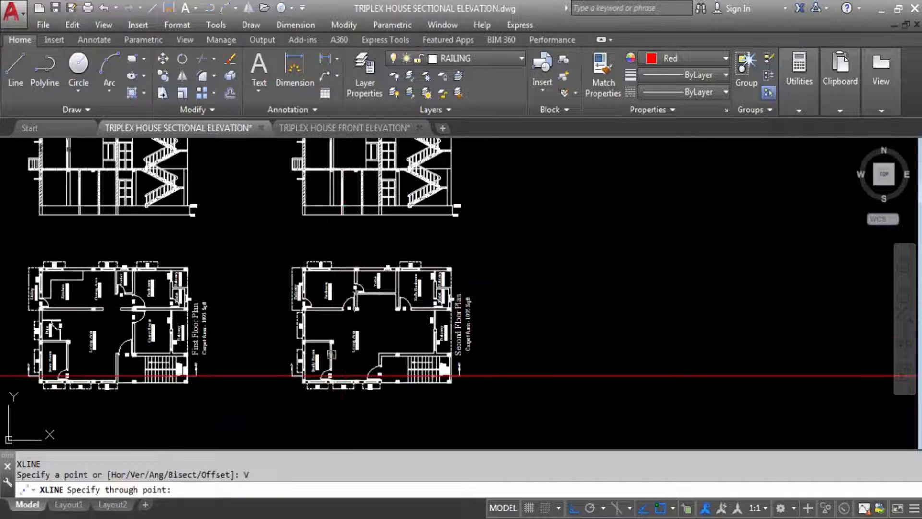
{"action": "scroll", "coordinate": [333, 339], "scroll_direction": "up", "scroll_amount": 5}
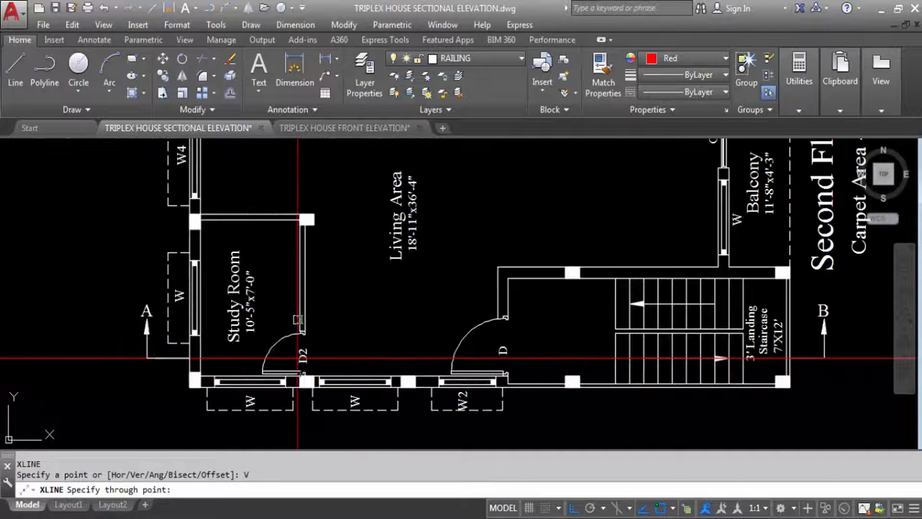
{"action": "scroll", "coordinate": [305, 328], "scroll_direction": "up", "scroll_amount": 4}
{"action": "left_click", "coordinate": [311, 353]}
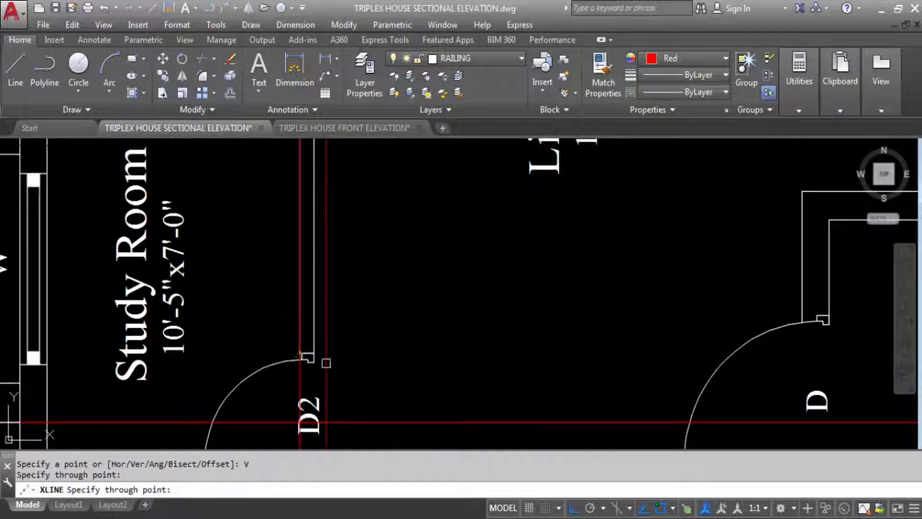
{"action": "left_click", "coordinate": [314, 349]}
{"action": "scroll", "coordinate": [322, 384], "scroll_direction": "down", "scroll_amount": 2}
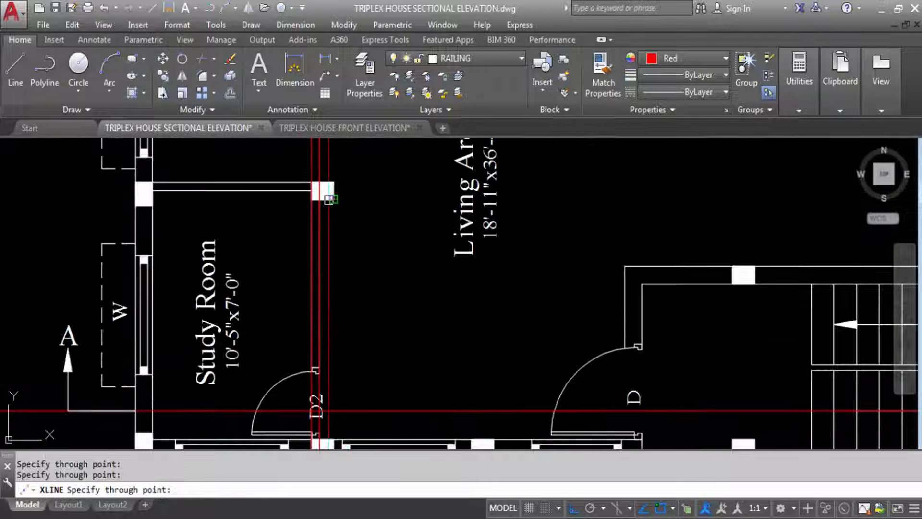
{"action": "scroll", "coordinate": [337, 217], "scroll_direction": "down", "scroll_amount": 8}
{"action": "scroll", "coordinate": [346, 284], "scroll_direction": "up", "scroll_amount": 6}
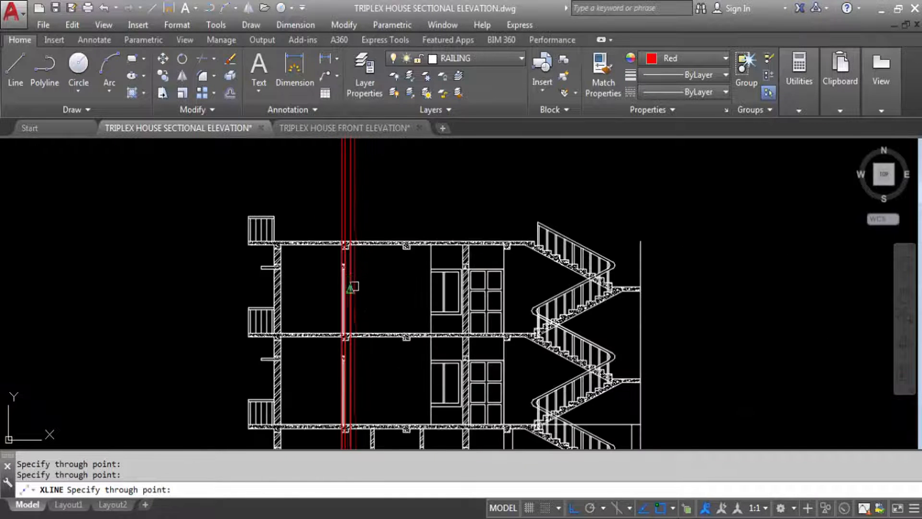
Erase the three vertical construction lines running through the Study Room's D2 door wall in the section.
{"action": "key", "text": "Escape"}
{"action": "left_click", "coordinate": [370, 185]}
{"action": "left_click", "coordinate": [311, 157]}
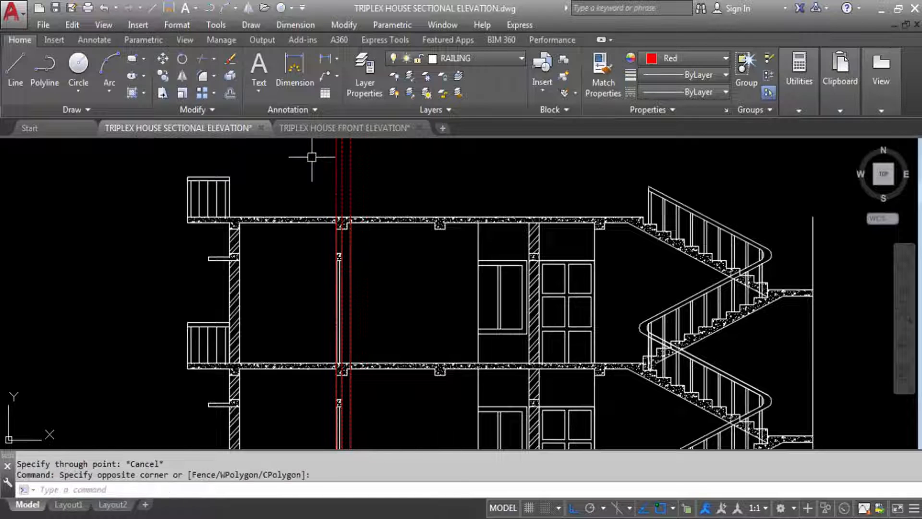
{"action": "key", "text": "Delete"}
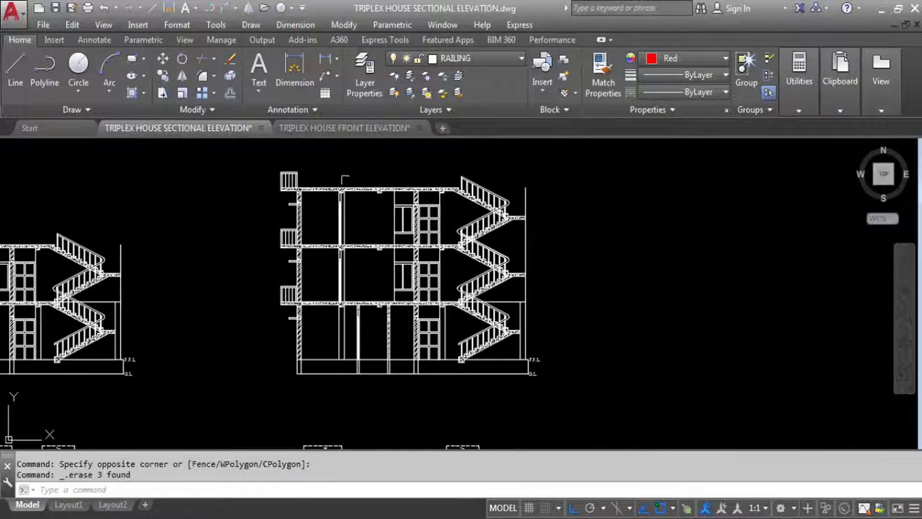
Draw vertical construction lines through both sides of the Bedroom's D1 door opening and the far face of its adjacent column in the second floor plan.
{"action": "scroll", "coordinate": [345, 236], "scroll_direction": "down", "scroll_amount": 4}
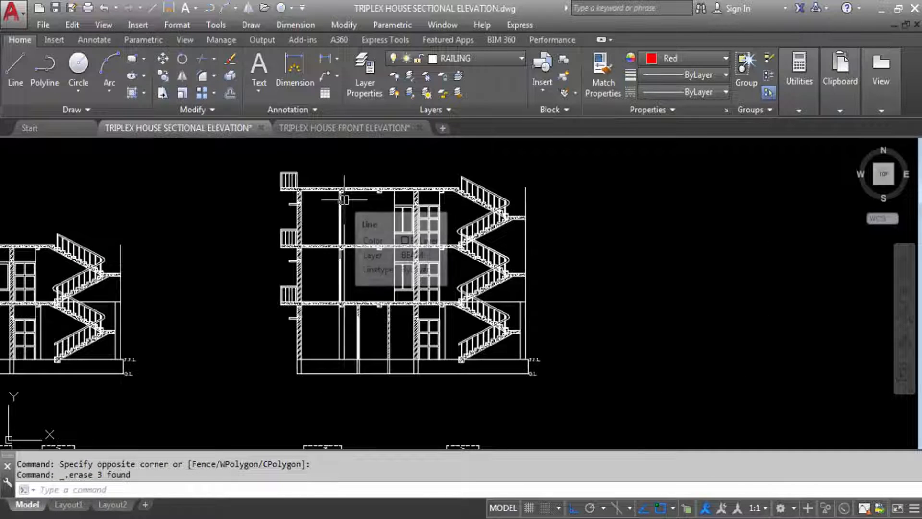
{"action": "scroll", "coordinate": [344, 199], "scroll_direction": "down", "scroll_amount": 5}
{"action": "scroll", "coordinate": [329, 281], "scroll_direction": "up", "scroll_amount": 5}
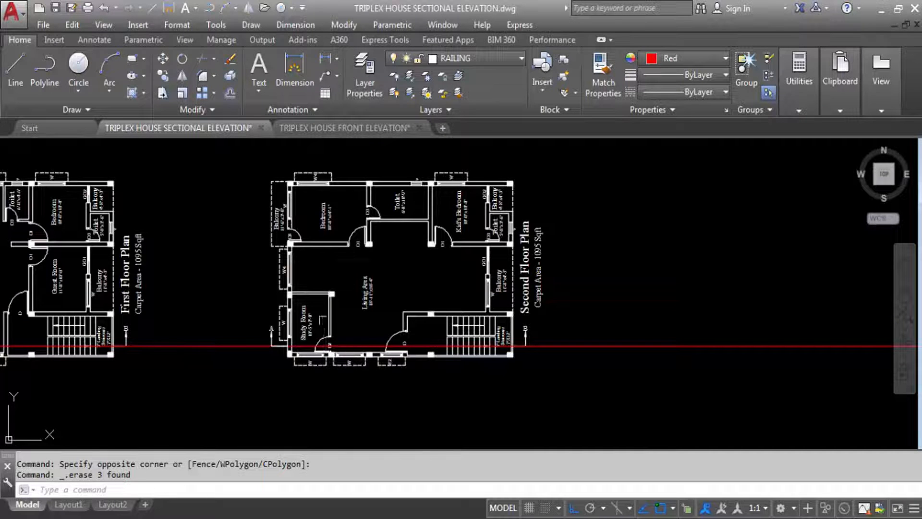
{"action": "scroll", "coordinate": [338, 334], "scroll_direction": "up", "scroll_amount": 2}
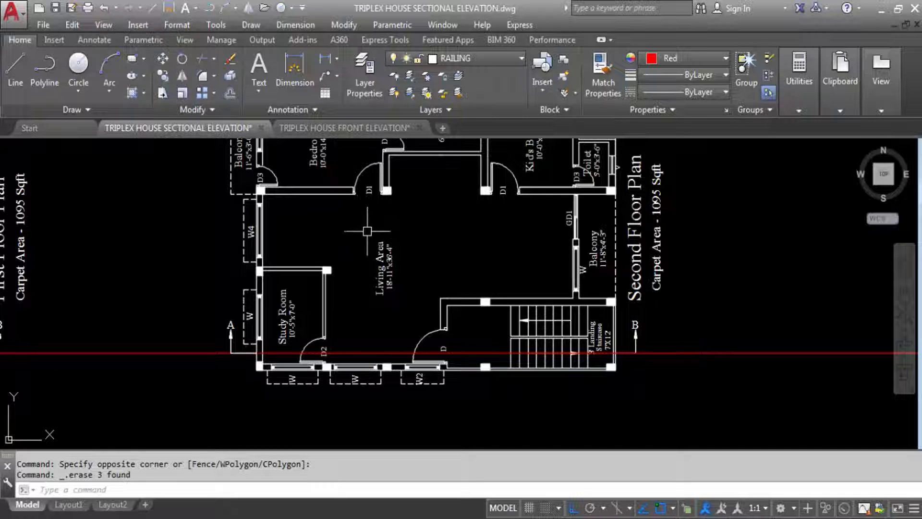
{"action": "type", "text": "xl"}
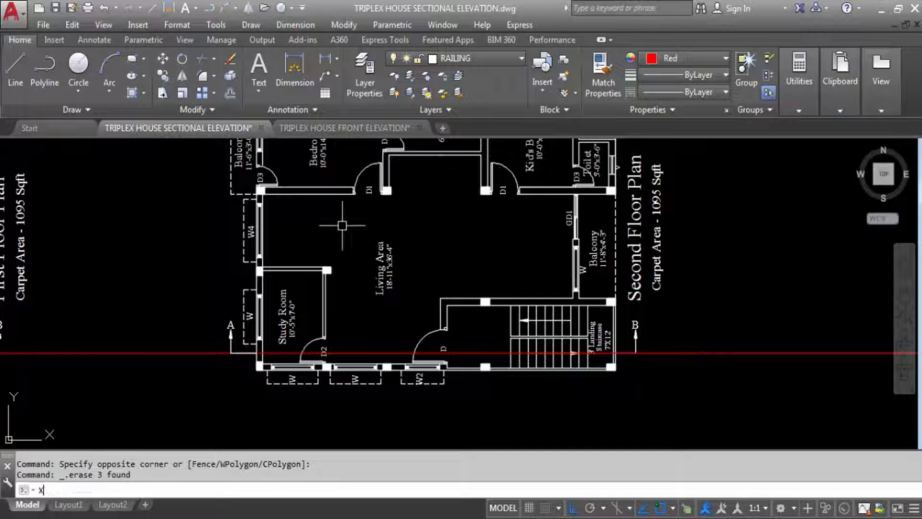
{"action": "key", "text": "Return"}
{"action": "type", "text": "v"}
{"action": "key", "text": "Return"}
{"action": "scroll", "coordinate": [339, 230], "scroll_direction": "up", "scroll_amount": 8}
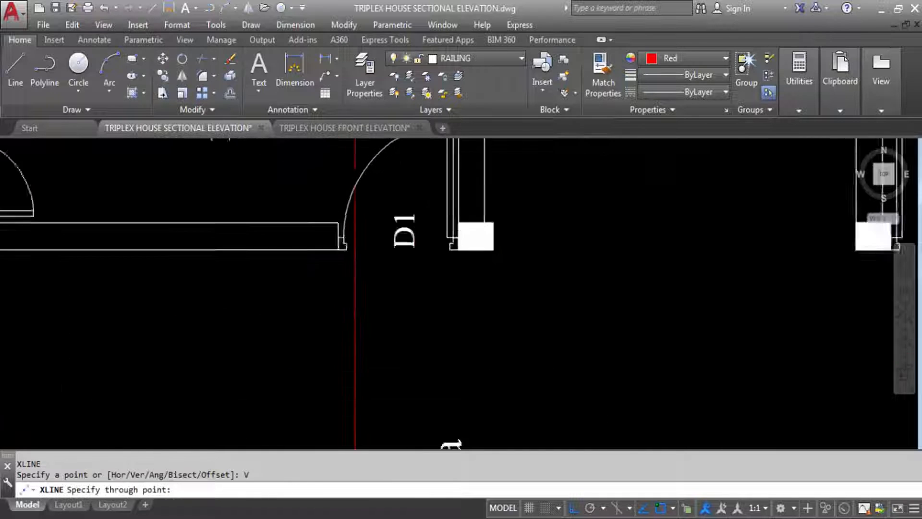
{"action": "left_click", "coordinate": [327, 291]}
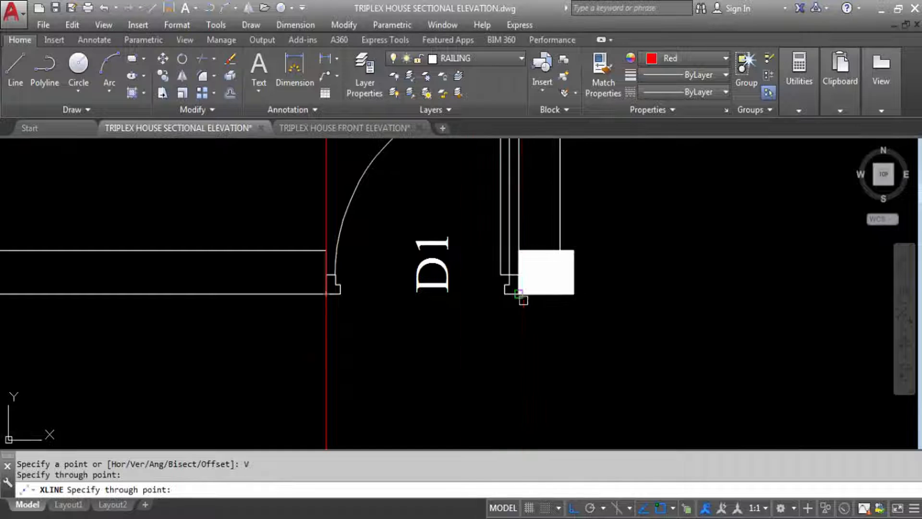
{"action": "left_click", "coordinate": [519, 294]}
{"action": "scroll", "coordinate": [485, 325], "scroll_direction": "down", "scroll_amount": 2}
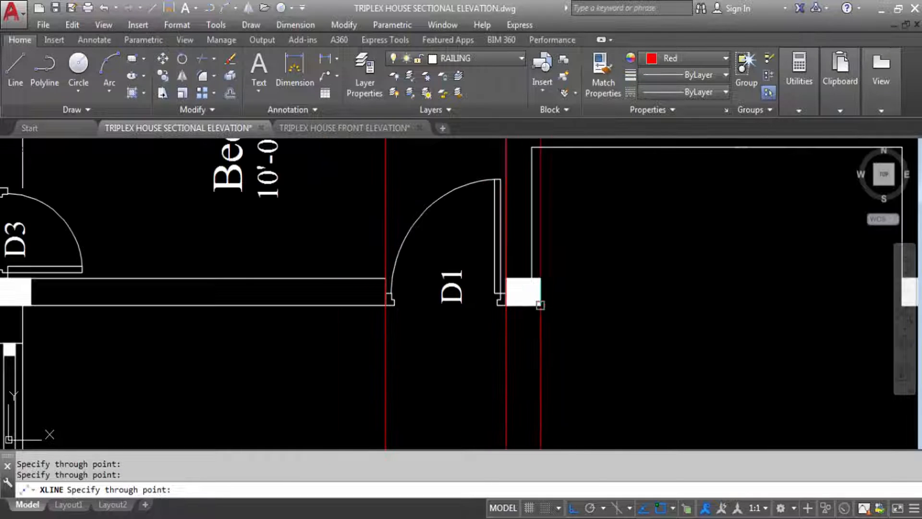
{"action": "left_click", "coordinate": [542, 364]}
{"action": "scroll", "coordinate": [543, 363], "scroll_direction": "down", "scroll_amount": 6}
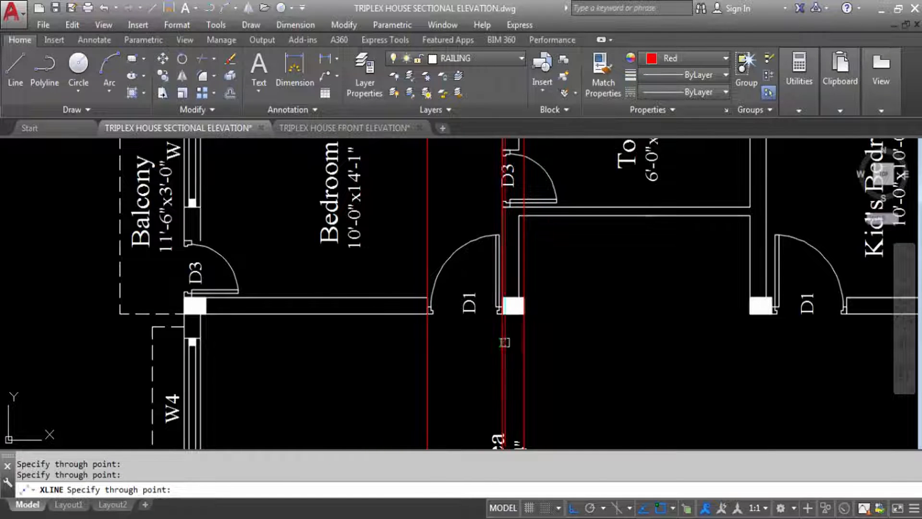
{"action": "scroll", "coordinate": [487, 166], "scroll_direction": "up", "scroll_amount": 6}
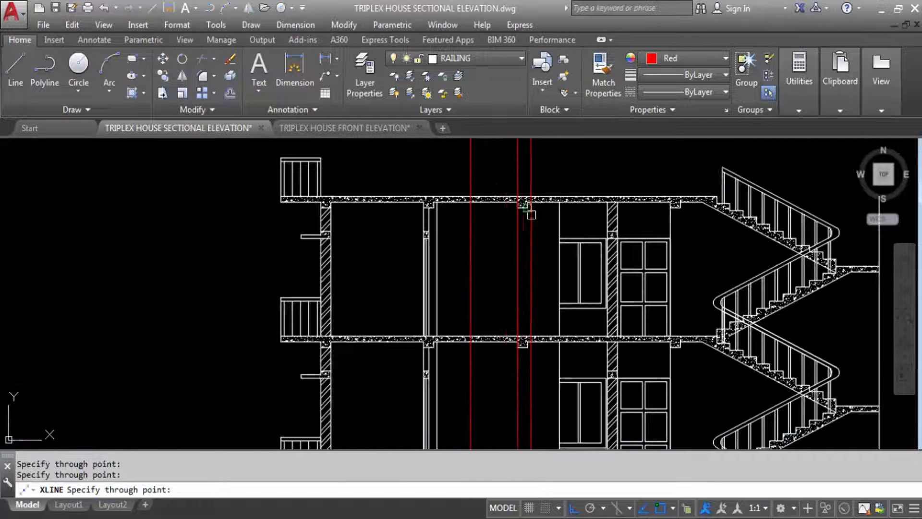
{"action": "key", "text": "Escape"}
Draw a horizontal construction line through the underside of the top storey's lintel in the three-storey section.
{"action": "type", "text": "x"}
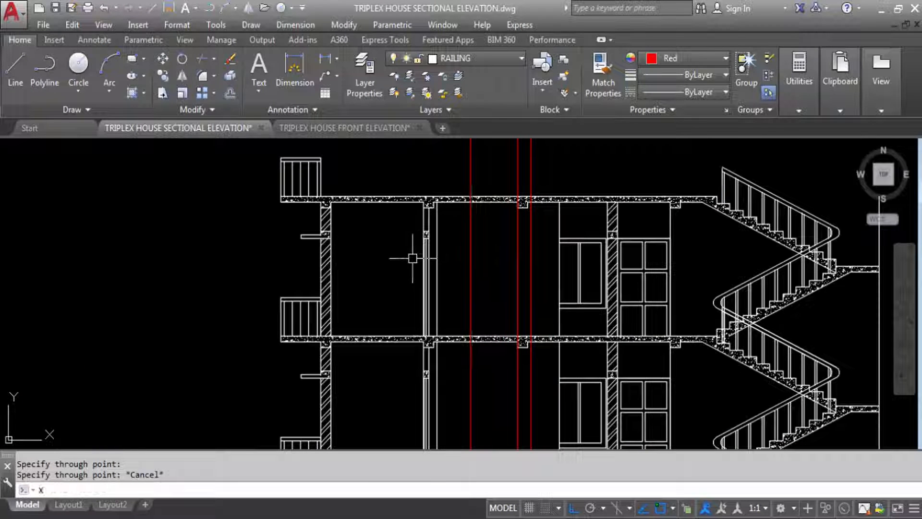
{"action": "type", "text": "l"}
{"action": "key", "text": "Return"}
{"action": "type", "text": "h"}
{"action": "key", "text": "Return"}
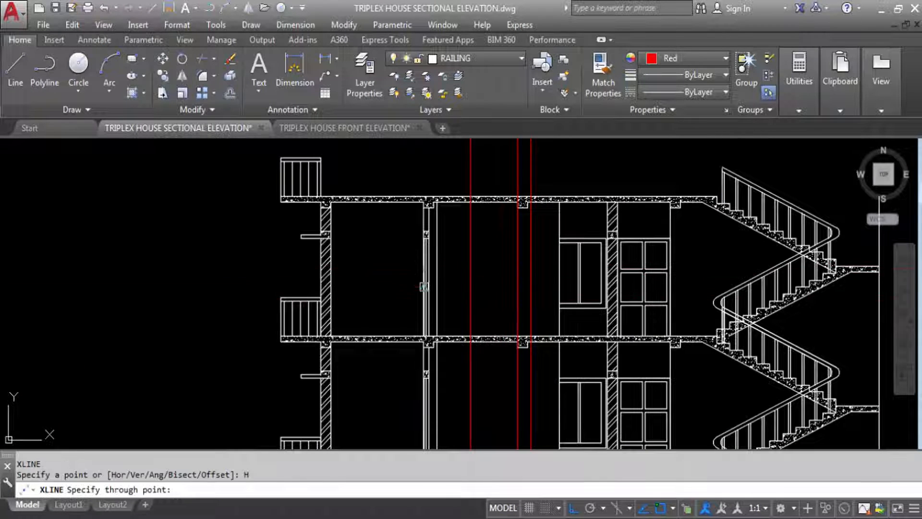
{"action": "scroll", "coordinate": [443, 267], "scroll_direction": "down", "scroll_amount": 3}
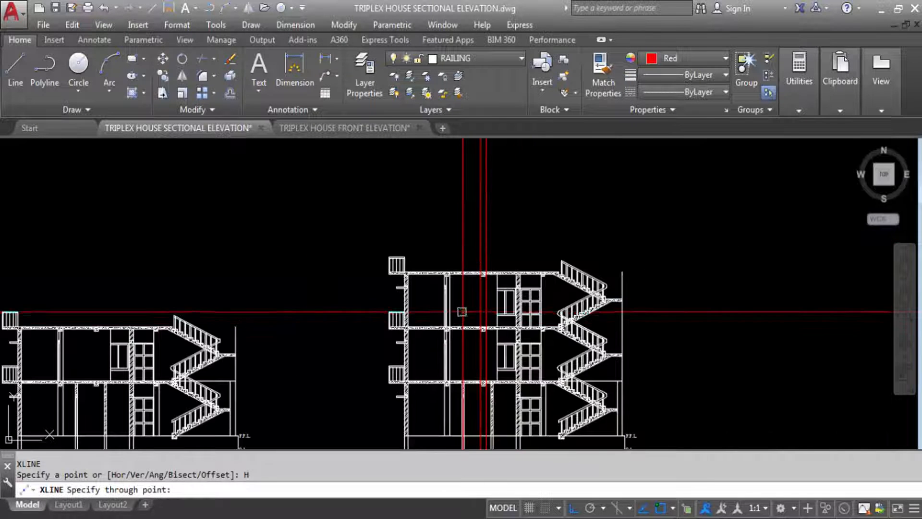
{"action": "scroll", "coordinate": [422, 243], "scroll_direction": "up", "scroll_amount": 7}
{"action": "left_click", "coordinate": [432, 212]}
{"action": "scroll", "coordinate": [443, 233], "scroll_direction": "down", "scroll_amount": 4}
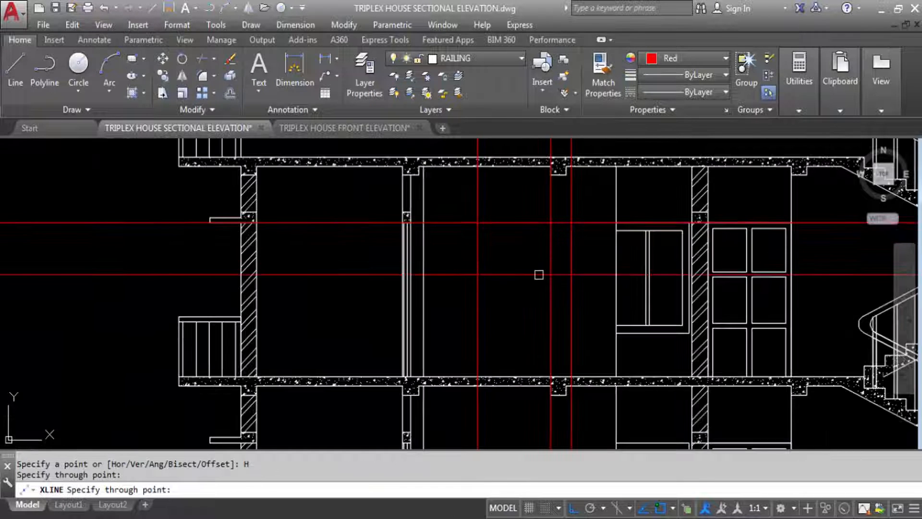
{"action": "scroll", "coordinate": [537, 274], "scroll_direction": "up", "scroll_amount": 2}
{"action": "key", "text": "Escape"}
Check the Bedroom door's D1 tag in the second floor plan and look up its size in the door and window schedule.
{"action": "scroll", "coordinate": [476, 173], "scroll_direction": "down", "scroll_amount": 5}
{"action": "scroll", "coordinate": [478, 254], "scroll_direction": "up", "scroll_amount": 8}
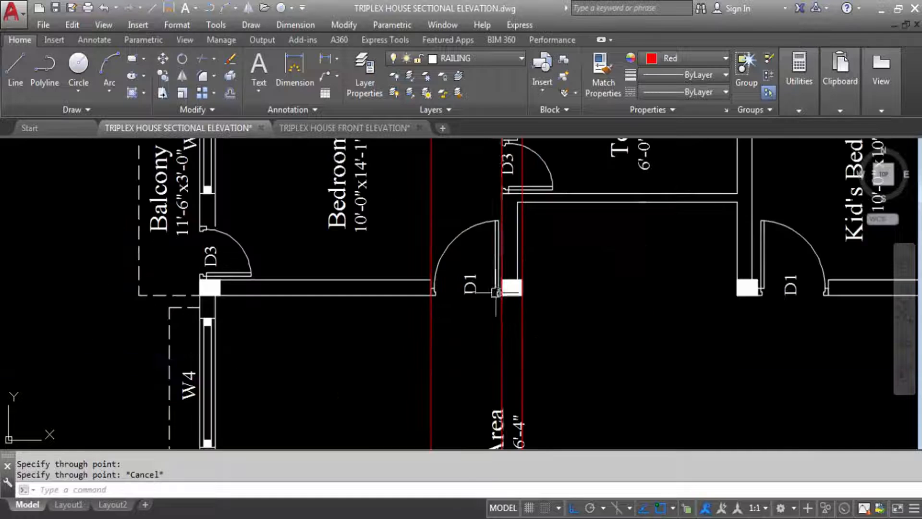
{"action": "scroll", "coordinate": [481, 288], "scroll_direction": "down", "scroll_amount": 1}
{"action": "scroll", "coordinate": [473, 307], "scroll_direction": "down", "scroll_amount": 5}
{"action": "scroll", "coordinate": [228, 231], "scroll_direction": "up", "scroll_amount": 7}
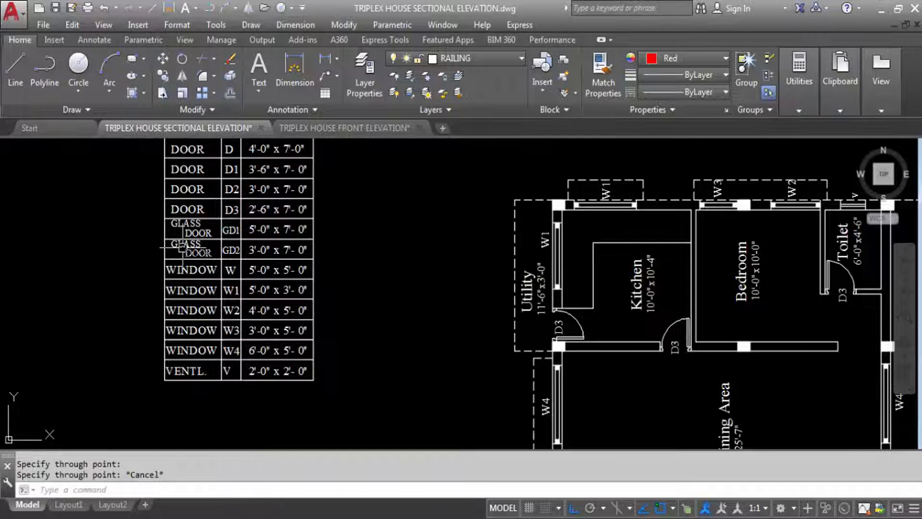
{"action": "scroll", "coordinate": [182, 247], "scroll_direction": "down", "scroll_amount": 6}
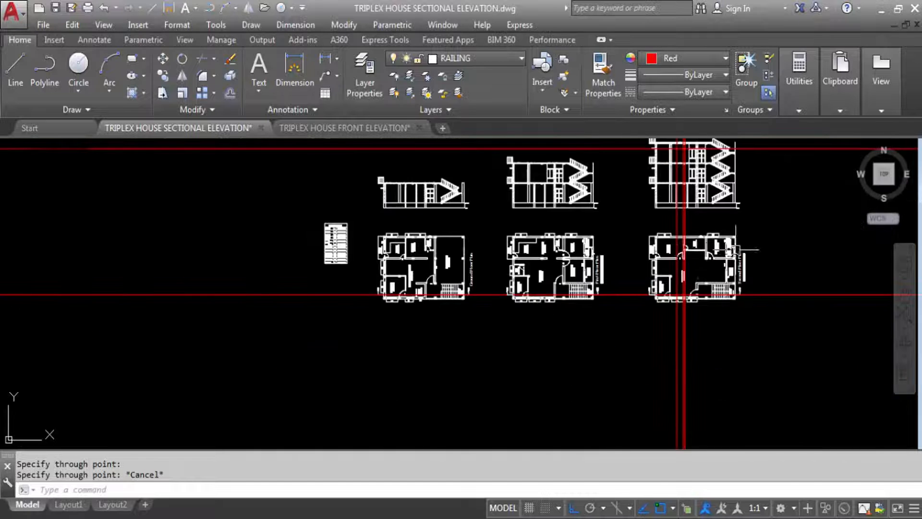
{"action": "scroll", "coordinate": [709, 230], "scroll_direction": "up", "scroll_amount": 3}
{"action": "scroll", "coordinate": [689, 252], "scroll_direction": "up", "scroll_amount": 4}
{"action": "scroll", "coordinate": [600, 230], "scroll_direction": "down", "scroll_amount": 7}
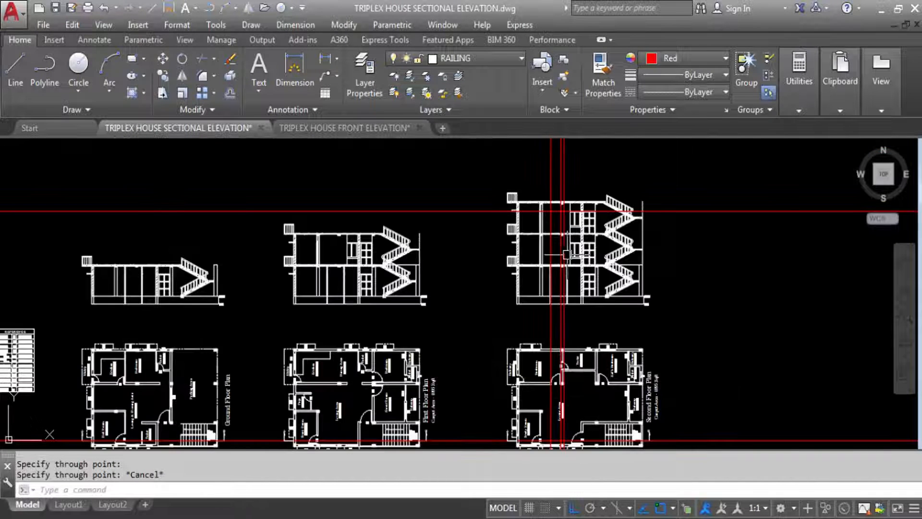
Draw a 3'6" by 7' door rectangle in the top storey, hanging from the lintel-level construction line between the D1 opening lines.
{"action": "scroll", "coordinate": [558, 215], "scroll_direction": "up", "scroll_amount": 6}
{"action": "type", "text": "rec"}
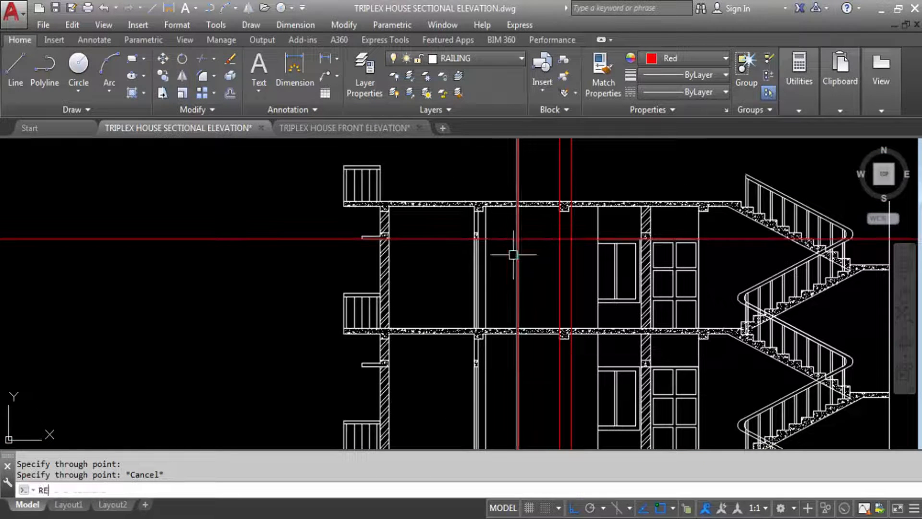
{"action": "key", "text": "Return"}
{"action": "left_click", "coordinate": [518, 239]}
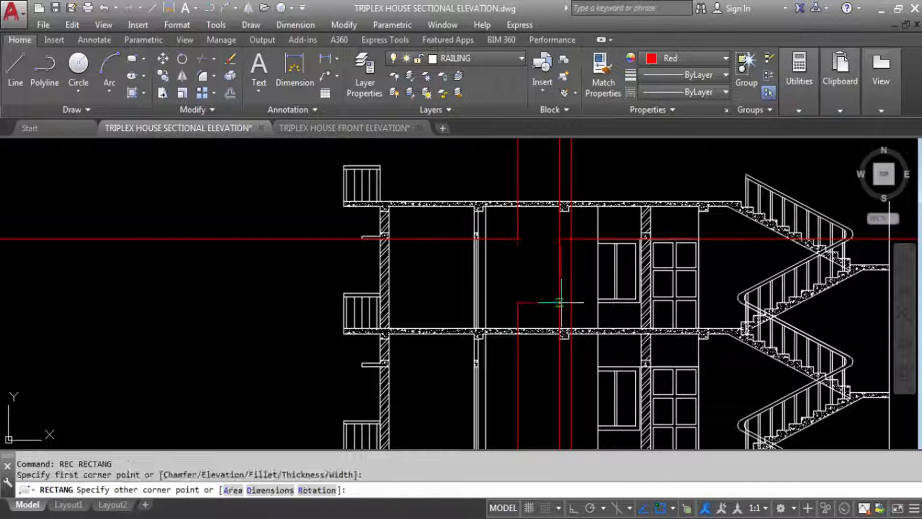
{"action": "right_click", "coordinate": [557, 293]}
{"action": "left_click", "coordinate": [604, 372]}
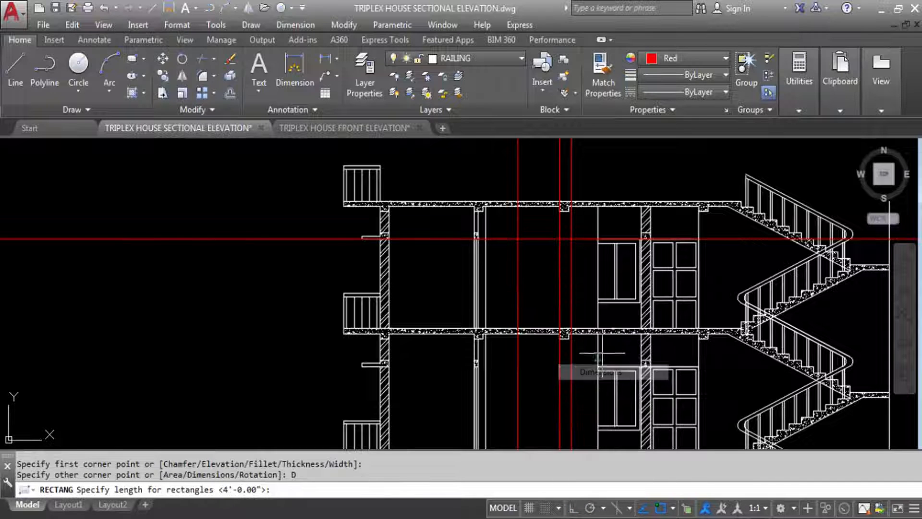
{"action": "type", "text": "3'"}
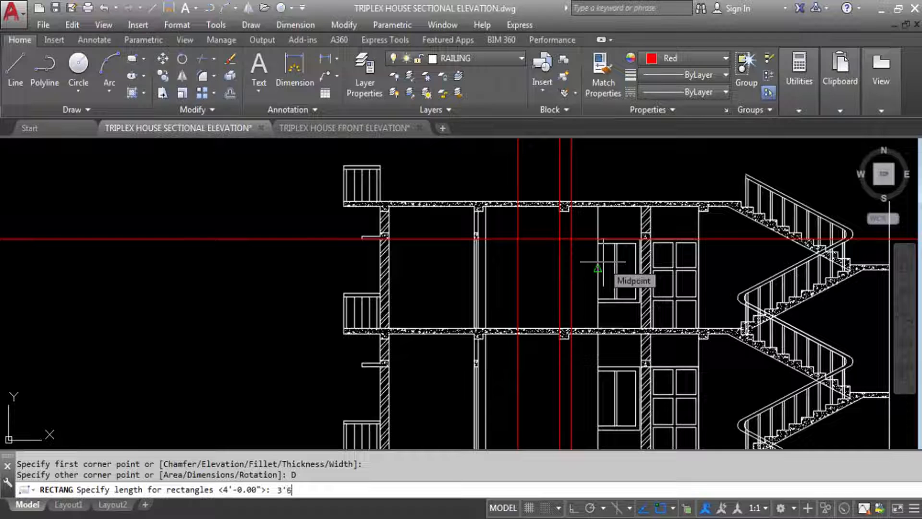
{"action": "type", "text": "6"}
{"action": "key", "text": "Return"}
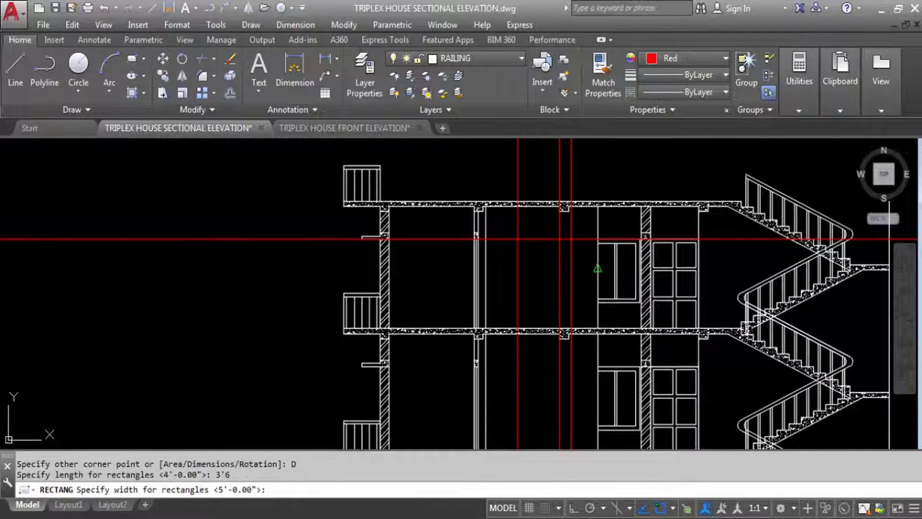
{"action": "type", "text": "7'"}
{"action": "key", "text": "Return"}
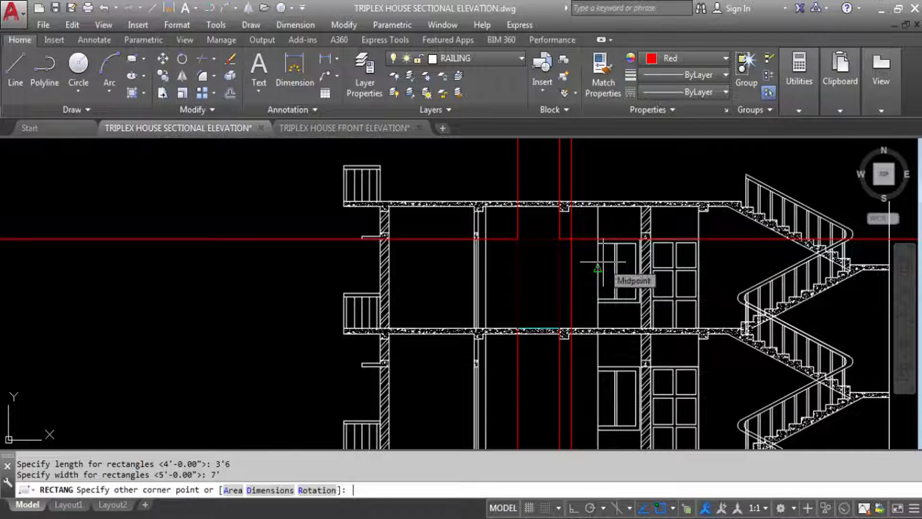
{"action": "left_click", "coordinate": [541, 367]}
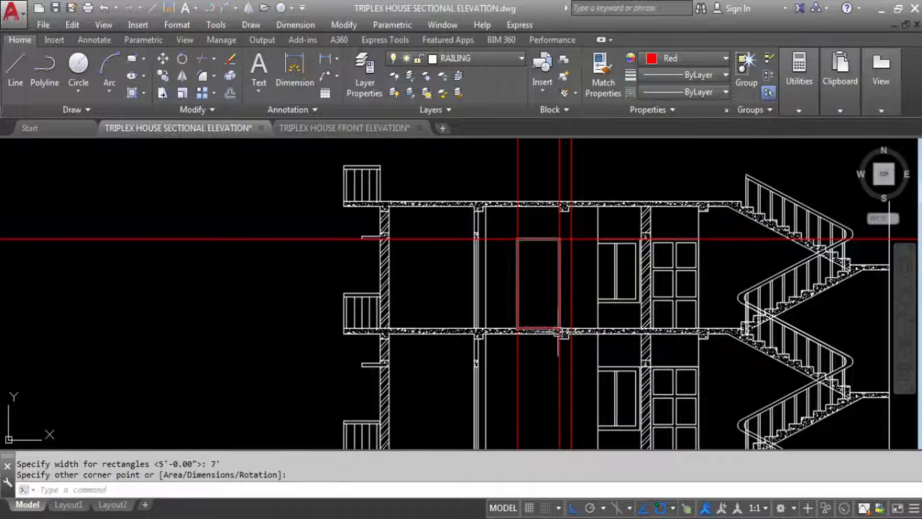
Trim away the bottom edge of the D1 door rectangle where it lies on the floor slab.
{"action": "scroll", "coordinate": [539, 350], "scroll_direction": "up", "scroll_amount": 6}
{"action": "key", "text": "Escape"}
{"action": "type", "text": "T"}
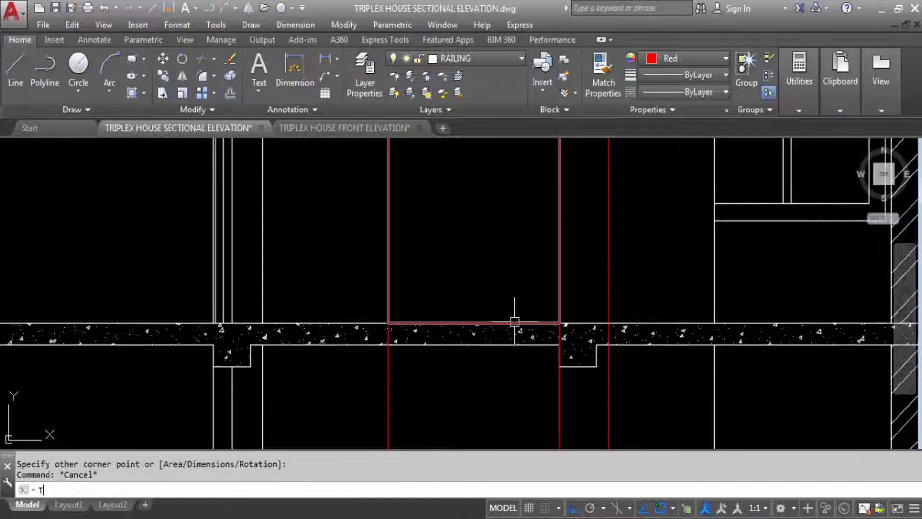
{"action": "type", "text": "R"}
{"action": "key", "text": "Return"}
{"action": "left_click", "coordinate": [515, 320]}
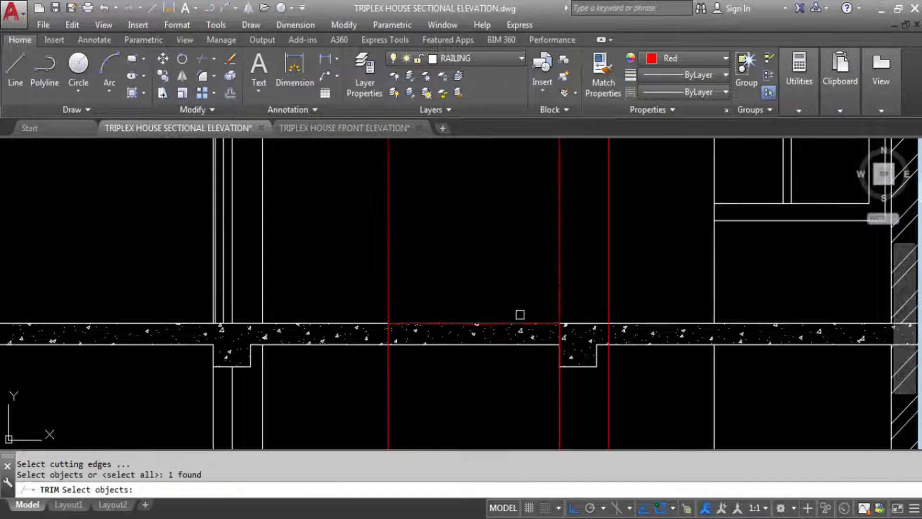
{"action": "key", "text": "Return"}
{"action": "left_click", "coordinate": [508, 325]}
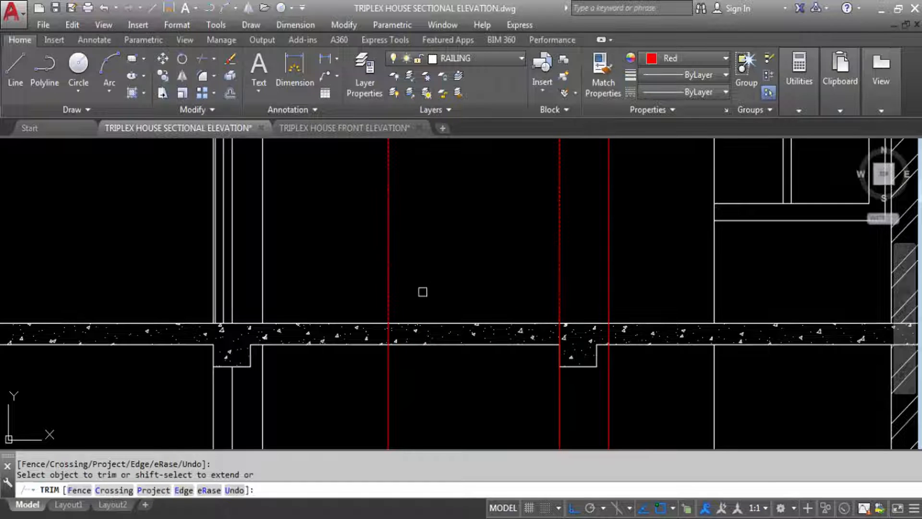
{"action": "key", "text": "Escape"}
Erase the horizontal construction line at the head of the D1 door in the section.
{"action": "scroll", "coordinate": [418, 360], "scroll_direction": "down", "scroll_amount": 4}
{"action": "left_click", "coordinate": [407, 289]}
{"action": "key", "text": "Escape"}
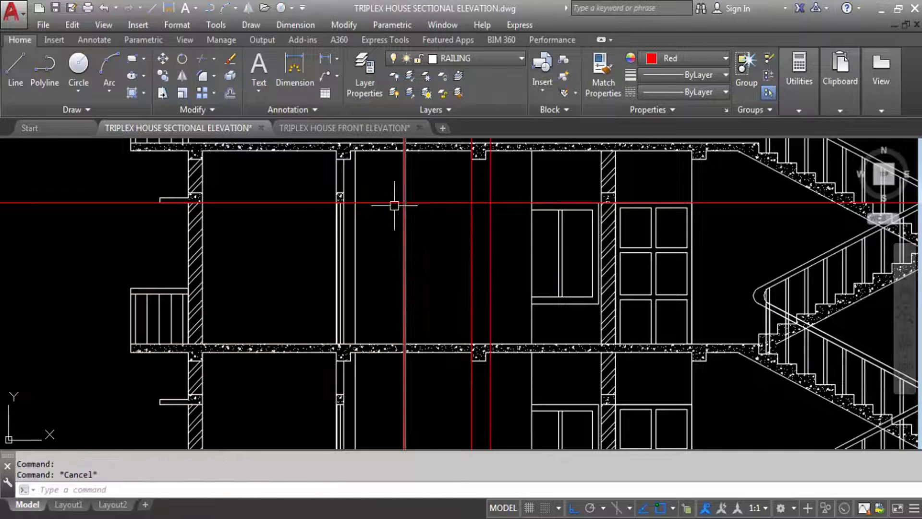
{"action": "left_click", "coordinate": [386, 203]}
{"action": "key", "text": "Delete"}
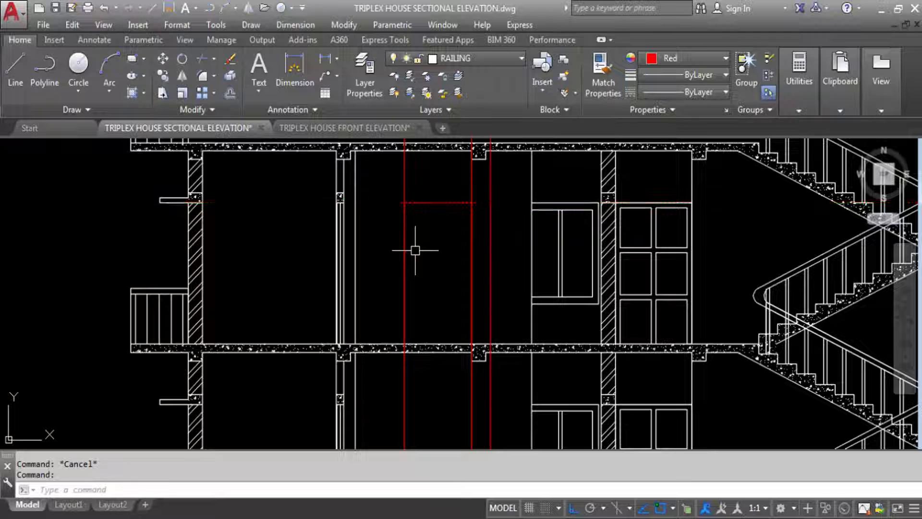
Save the drawing and erase the vertical construction line along the D1 door's edge nearest the Study Room wall.
{"action": "left_click", "coordinate": [425, 203]}
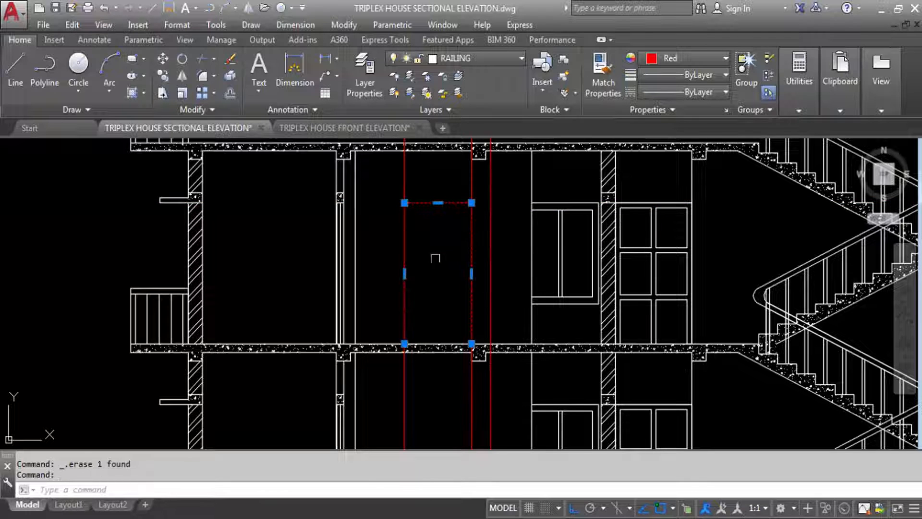
{"action": "key", "text": "Escape"}
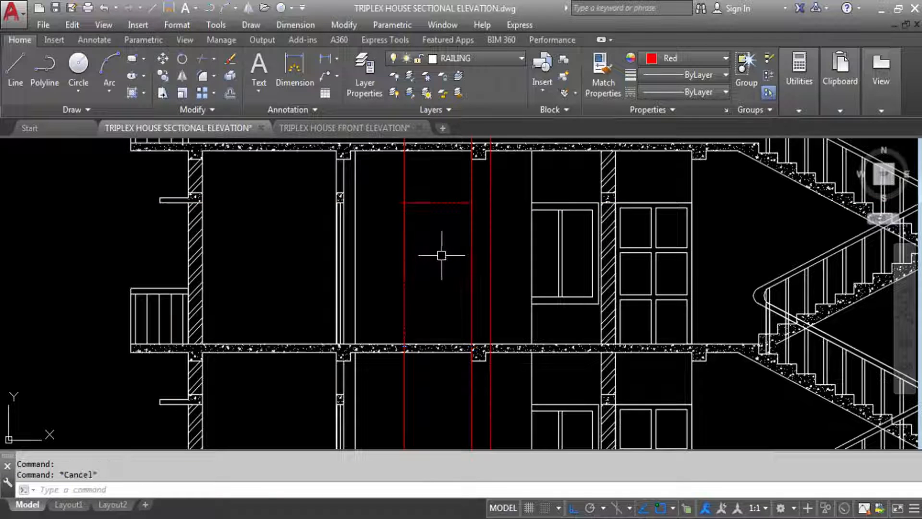
{"action": "key", "text": "ctrl+s"}
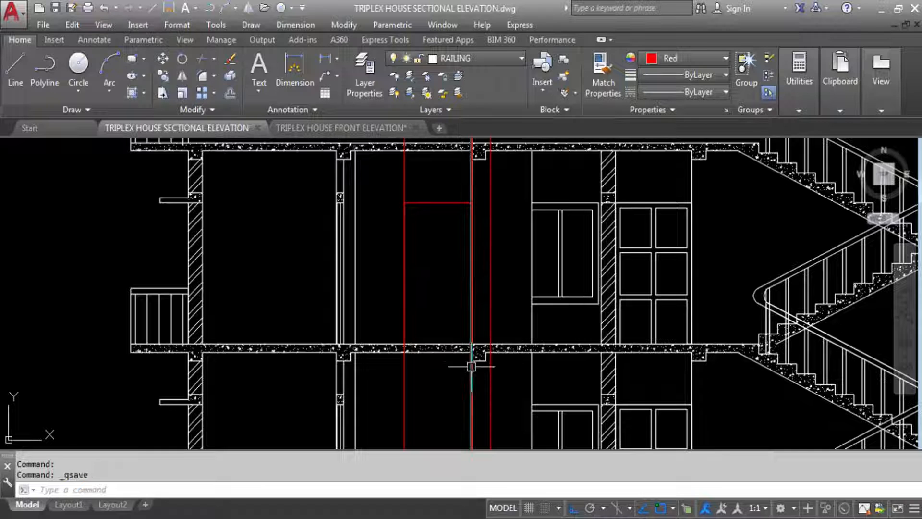
{"action": "left_click", "coordinate": [405, 175]}
{"action": "key", "text": "Delete"}
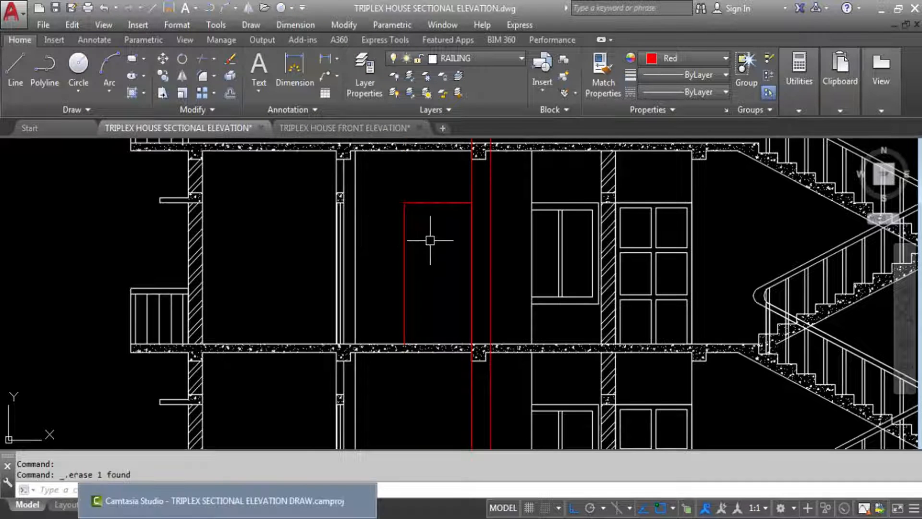
Offset the D1 door outline 3 inches inward to form the inner edge of its frame.
{"action": "type", "text": "o"}
{"action": "key", "text": "Return"}
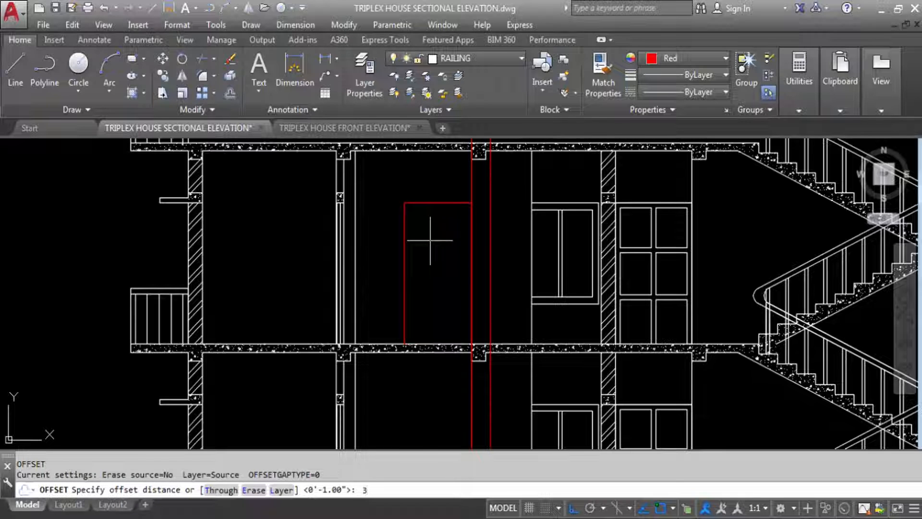
{"action": "key", "text": "Return"}
{"action": "left_click", "coordinate": [448, 203]}
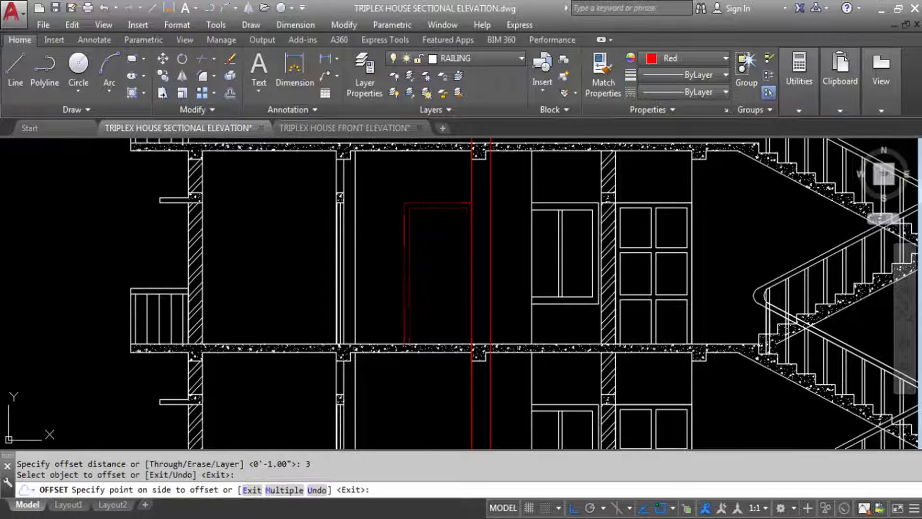
{"action": "left_click", "coordinate": [445, 218]}
{"action": "key", "text": "Escape"}
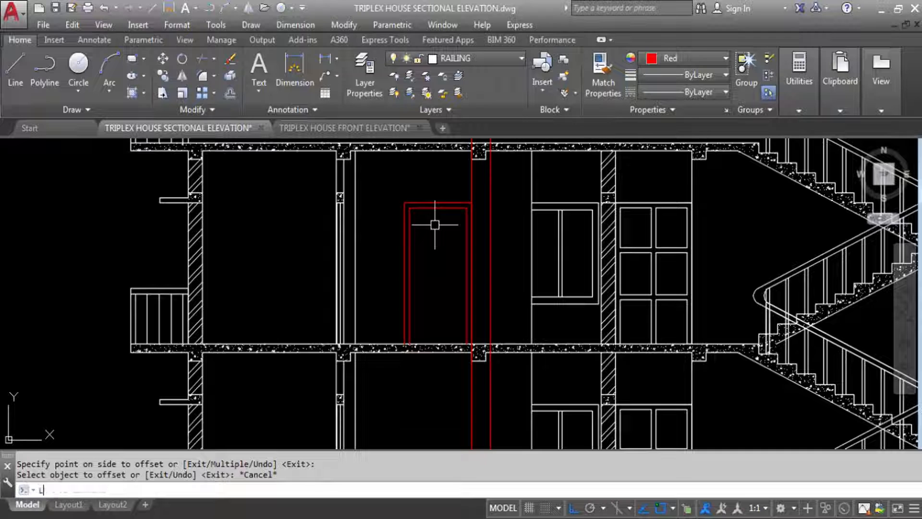
Draw a vertical line over the frame's inner edge farthest from the red construction lines, from its head corner down to the floor slab.
{"action": "type", "text": "L"}
{"action": "key", "text": "Return"}
{"action": "left_click", "coordinate": [410, 208]}
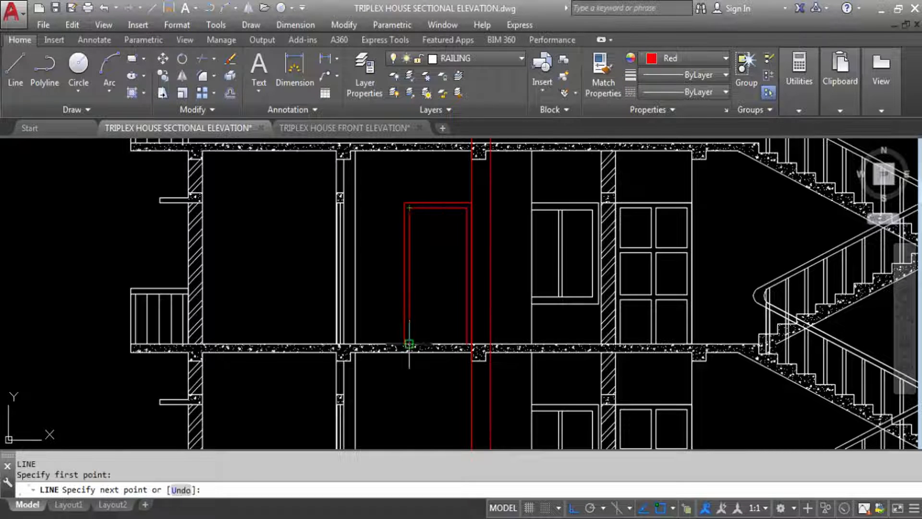
{"action": "left_click", "coordinate": [410, 344]}
{"action": "key", "text": "Escape"}
Divide the vertical line on the door frame's inner edge into 3 equal segments.
{"action": "type", "text": "DI"}
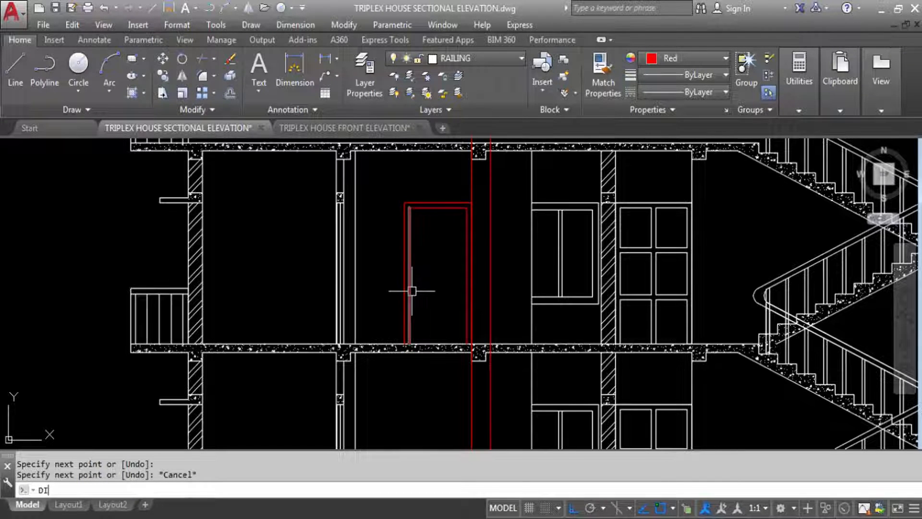
{"action": "type", "text": "V"}
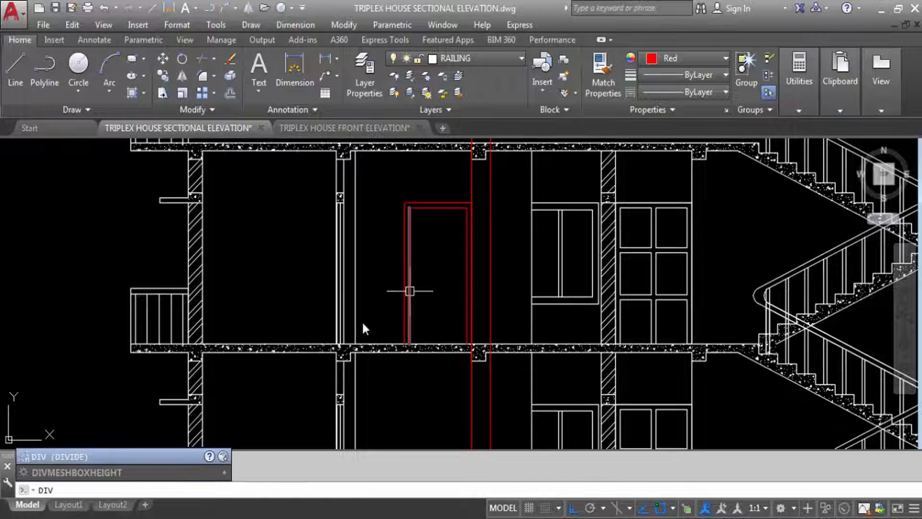
{"action": "left_click", "coordinate": [71, 456]}
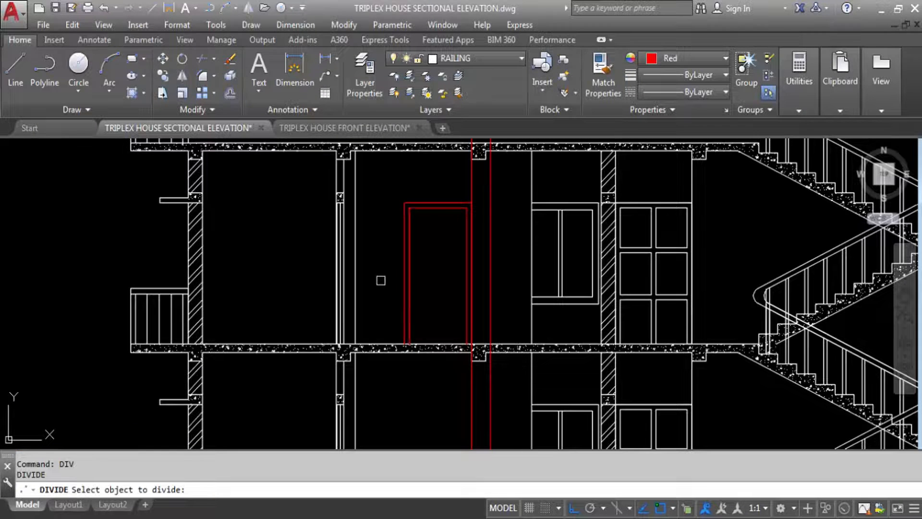
{"action": "left_click", "coordinate": [411, 244]}
{"action": "key", "text": "Return"}
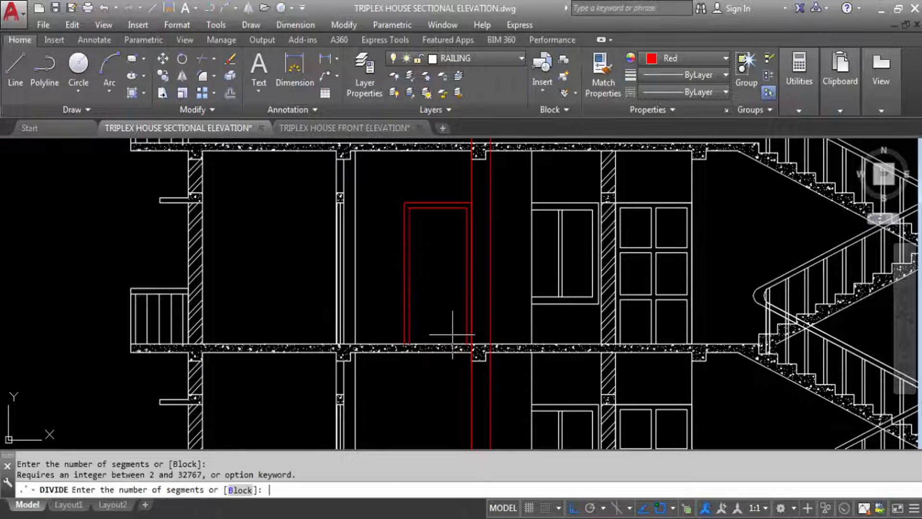
{"action": "key", "text": "Return"}
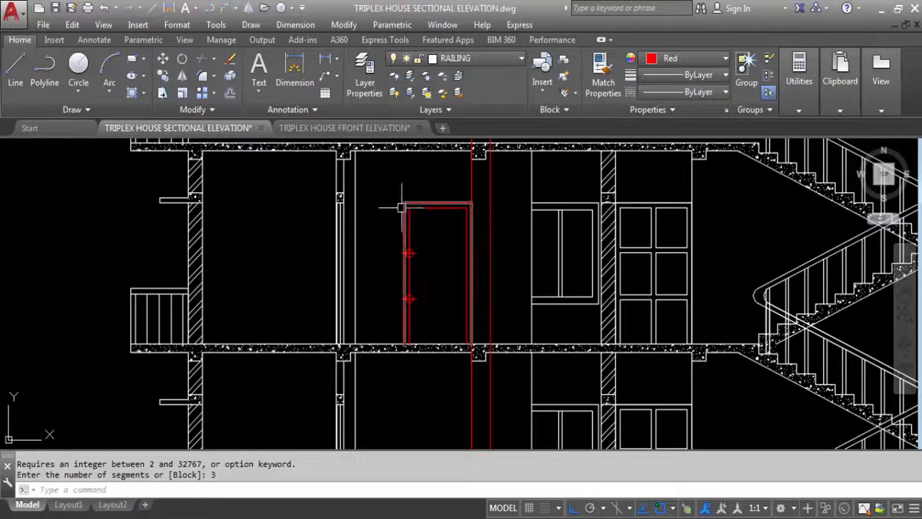
Draw two horizontal lines from the division points across the D1 door, extending past its opposite frame edge.
{"action": "type", "text": "L"}
{"action": "key", "text": "Return"}
{"action": "left_click", "coordinate": [410, 253]}
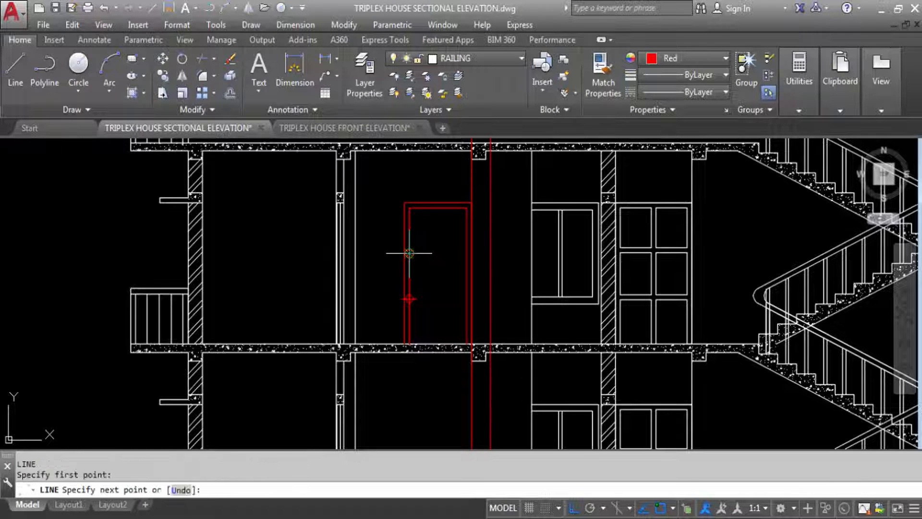
{"action": "left_click", "coordinate": [508, 254]}
{"action": "key", "text": "Return"}
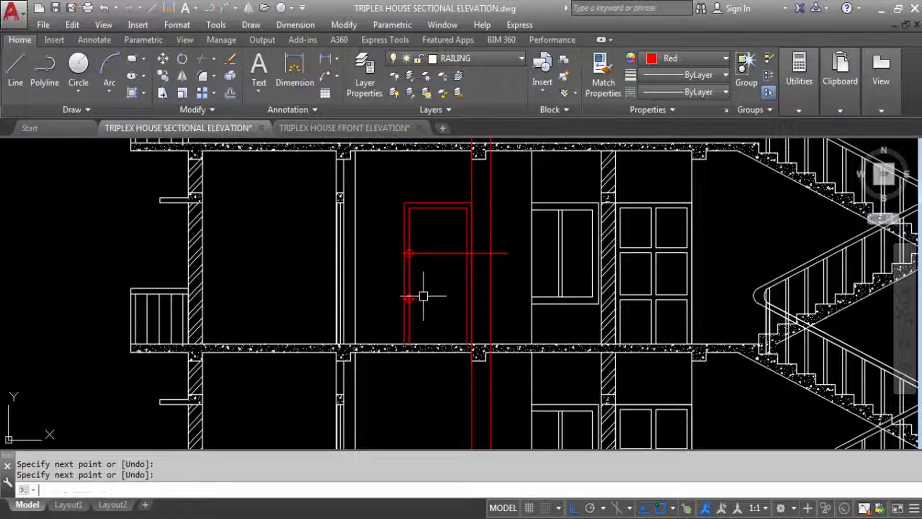
{"action": "key", "text": "Return"}
{"action": "left_click", "coordinate": [410, 298]}
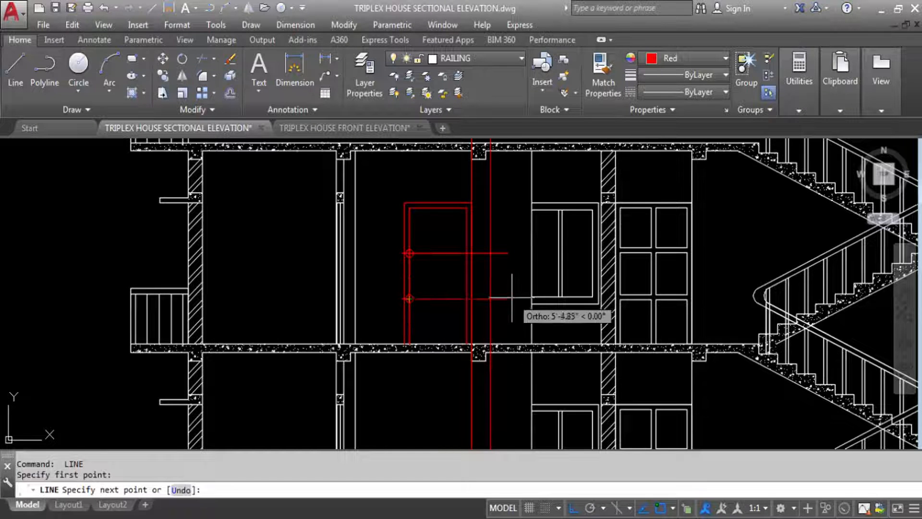
{"action": "left_click", "coordinate": [507, 299]}
{"action": "key", "text": "Escape"}
Erase the two division point markers on the D1 door frame's inner edge.
{"action": "left_click", "coordinate": [383, 227]}
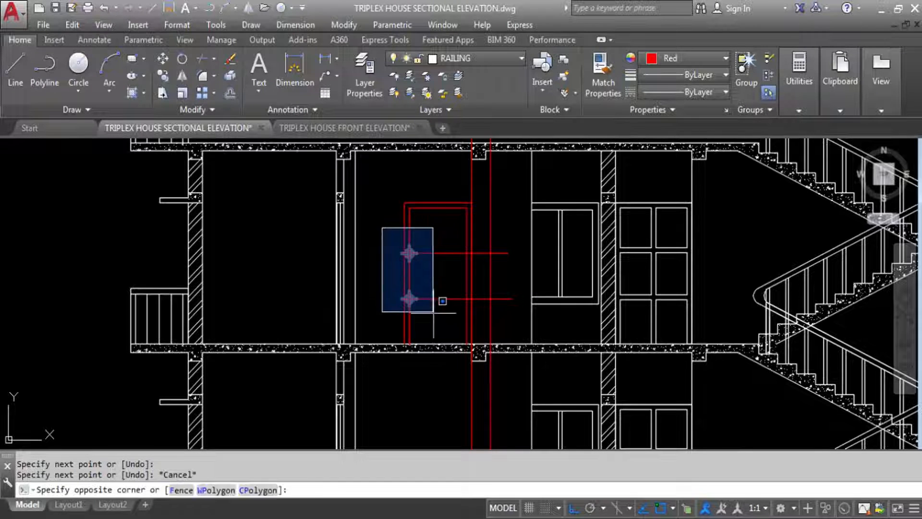
{"action": "left_click", "coordinate": [434, 318]}
{"action": "key", "text": "Delete"}
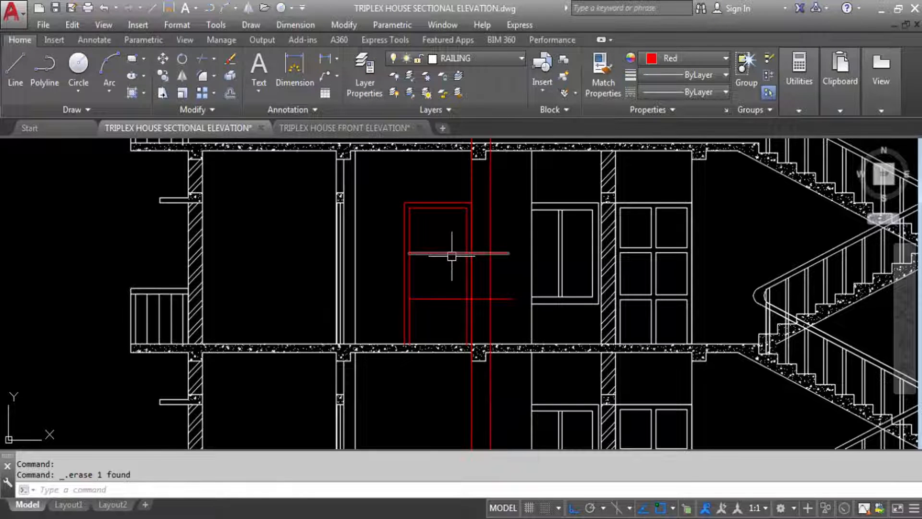
Offset the upper horizontal dividing line of the D1 door by 1 inch.
{"action": "type", "text": "o"}
{"action": "key", "text": "Return"}
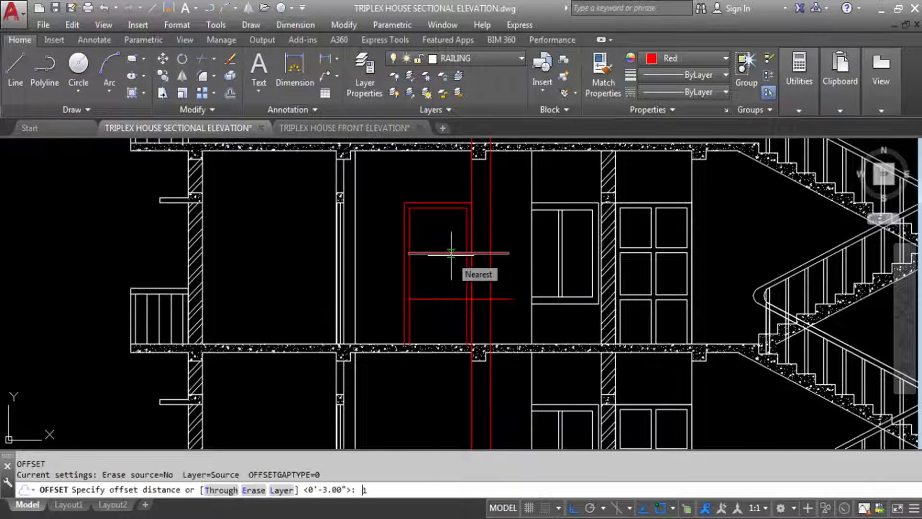
Offset the upper horizontal line of the red door frame by 1.5" to both sides.
{"action": "type", "text": "1.5"}
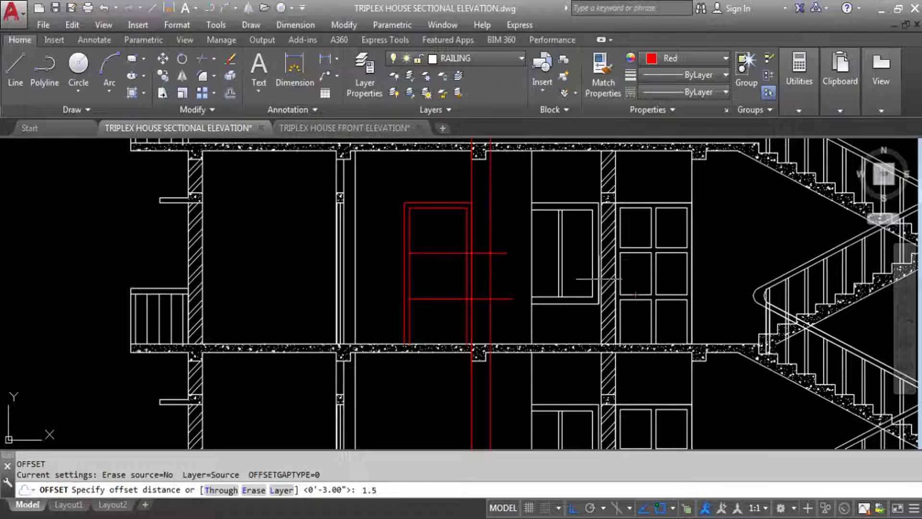
{"action": "key", "text": "Return"}
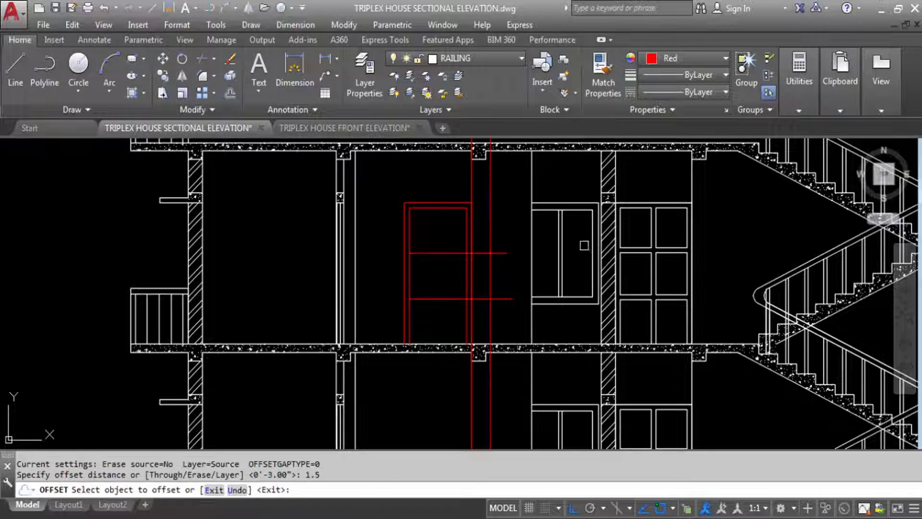
{"action": "left_click", "coordinate": [442, 252]}
{"action": "left_click", "coordinate": [441, 224]}
{"action": "scroll", "coordinate": [439, 260], "scroll_direction": "up", "scroll_amount": 5}
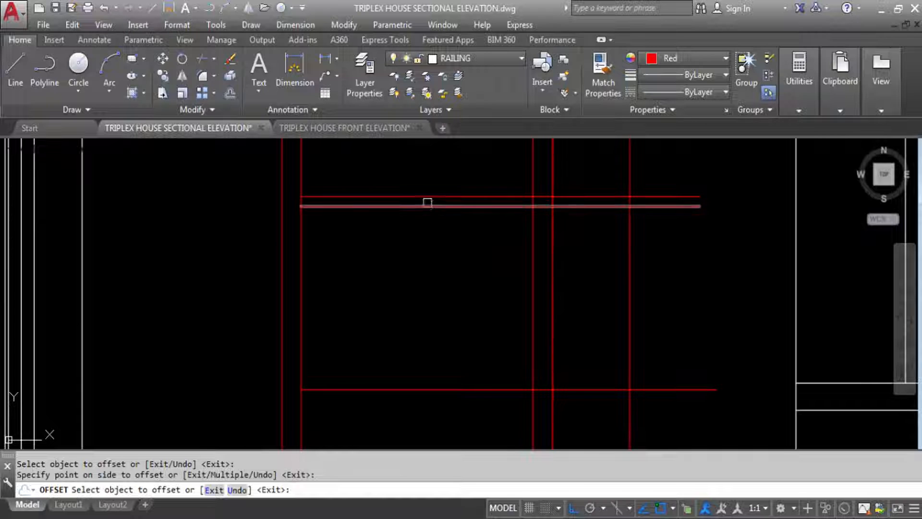
{"action": "left_click", "coordinate": [427, 205]}
{"action": "left_click", "coordinate": [440, 279]}
Offset the lower horizontal line of the red door frame by 1.5" to both sides.
{"action": "left_click", "coordinate": [456, 389]}
{"action": "left_click", "coordinate": [459, 377]}
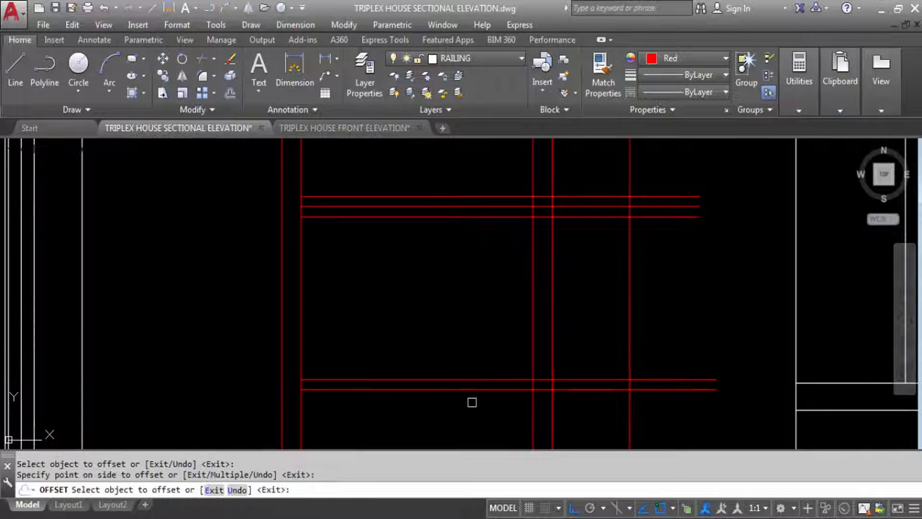
{"action": "left_click", "coordinate": [471, 392]}
{"action": "scroll", "coordinate": [470, 282], "scroll_direction": "down", "scroll_amount": 4}
{"action": "left_click", "coordinate": [469, 354]}
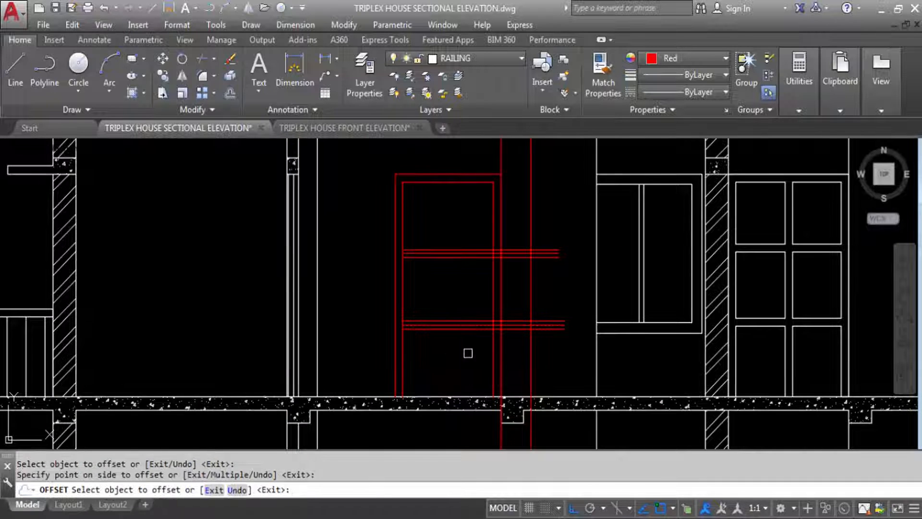
{"action": "key", "text": "Escape"}
Draw a vertical line from the middle of the inner door frame's top edge down past the floor slab.
{"action": "type", "text": "L"}
{"action": "key", "text": "Return"}
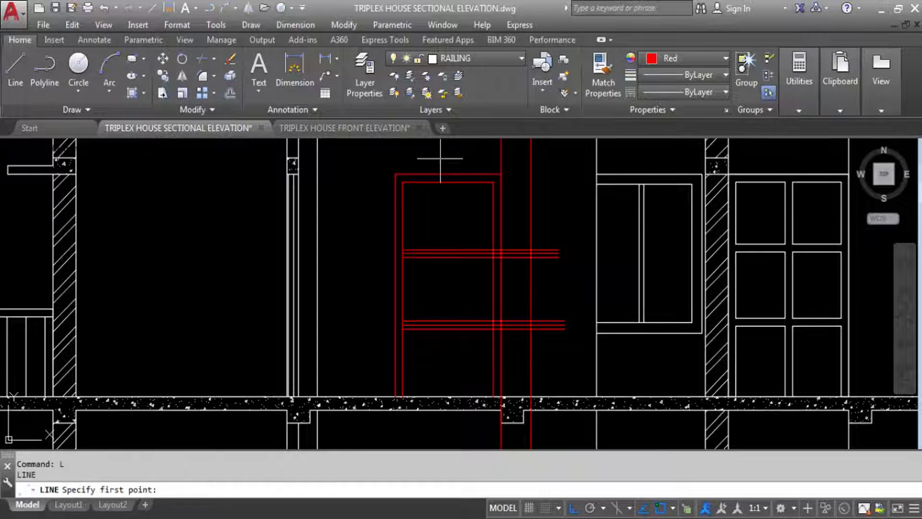
{"action": "left_click", "coordinate": [455, 183]}
{"action": "scroll", "coordinate": [449, 356], "scroll_direction": "down", "scroll_amount": 2}
{"action": "scroll", "coordinate": [456, 384], "scroll_direction": "up", "scroll_amount": 2}
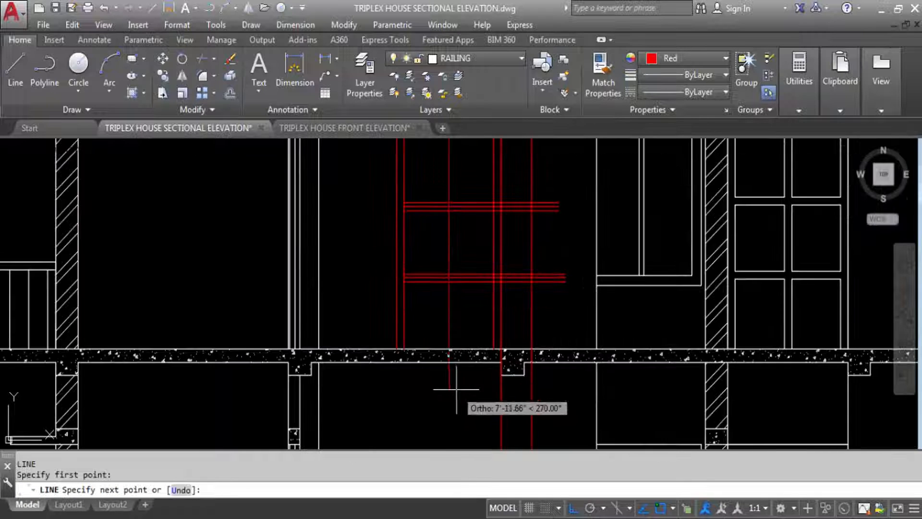
{"action": "left_click", "coordinate": [451, 397]}
{"action": "key", "text": "Escape"}
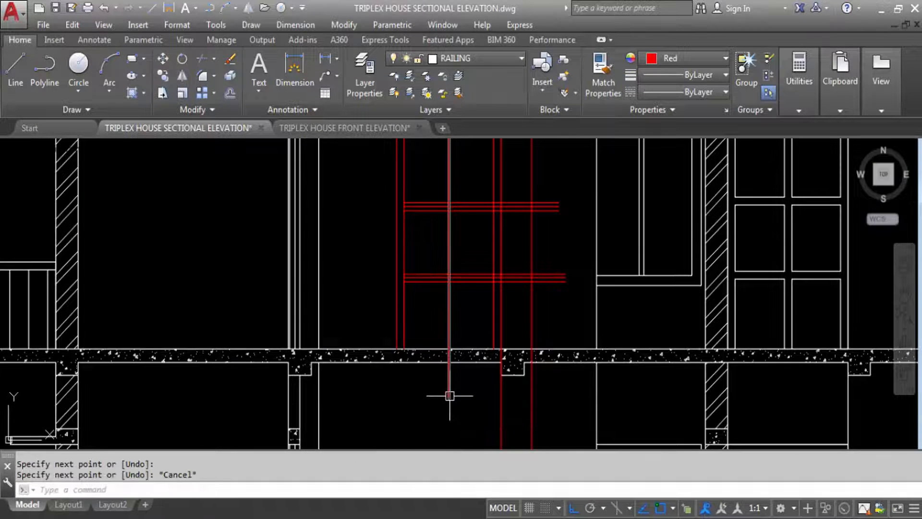
{"action": "type", "text": "o"}
{"action": "key", "text": "Return"}
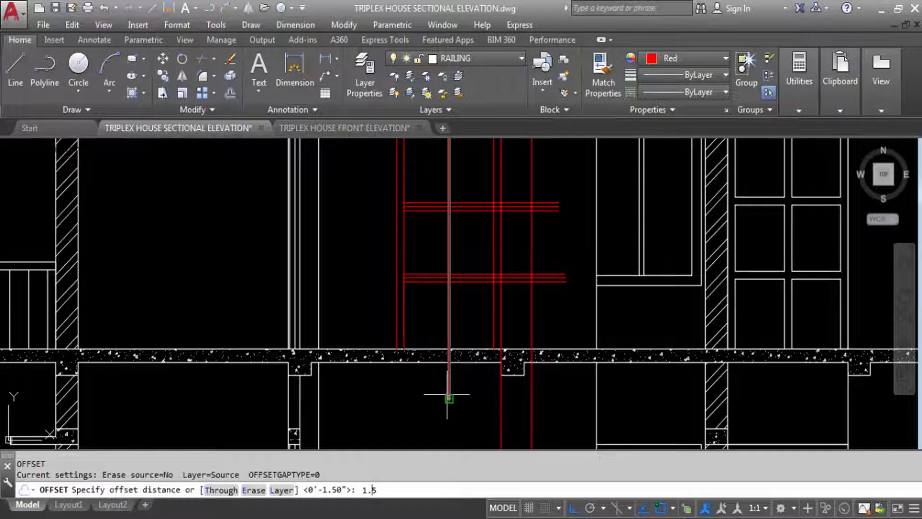
{"action": "key", "text": "Return"}
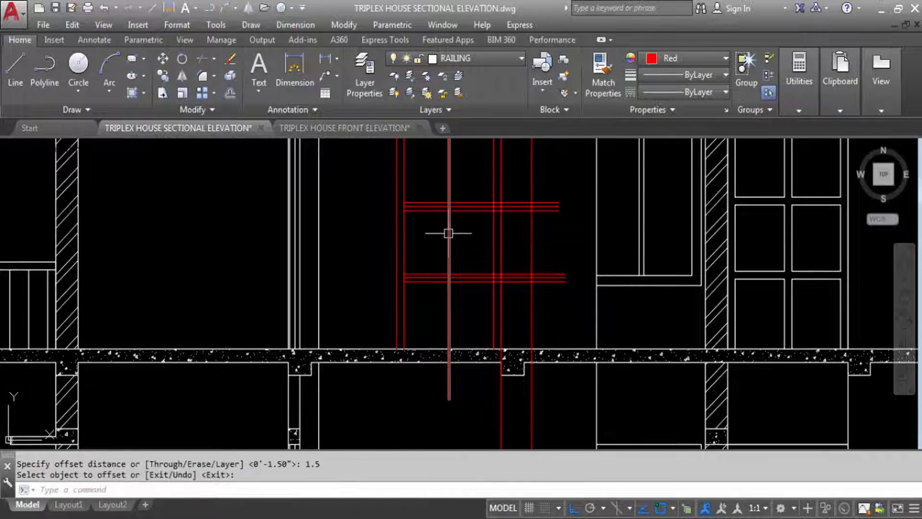
Offset the vertical centre line of the door by 1.5" to both sides.
{"action": "key", "text": "Return"}
{"action": "key", "text": "Return"}
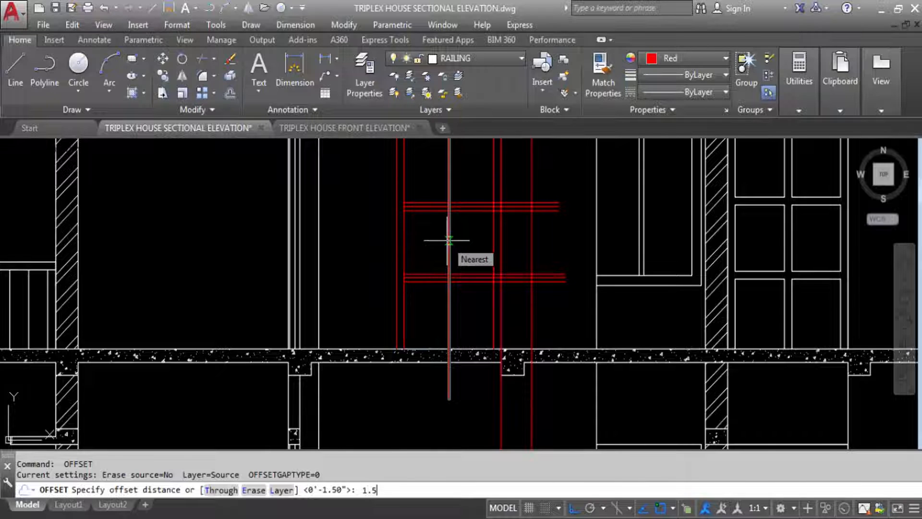
{"action": "key", "text": "Return"}
{"action": "left_click", "coordinate": [450, 196]}
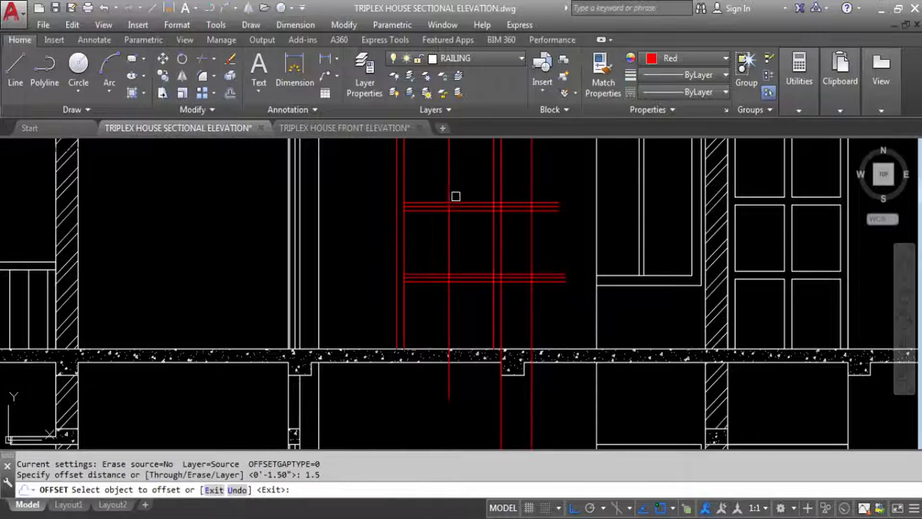
{"action": "left_click", "coordinate": [412, 251]}
{"action": "scroll", "coordinate": [450, 244], "scroll_direction": "up", "scroll_amount": 3}
{"action": "left_click", "coordinate": [443, 257]}
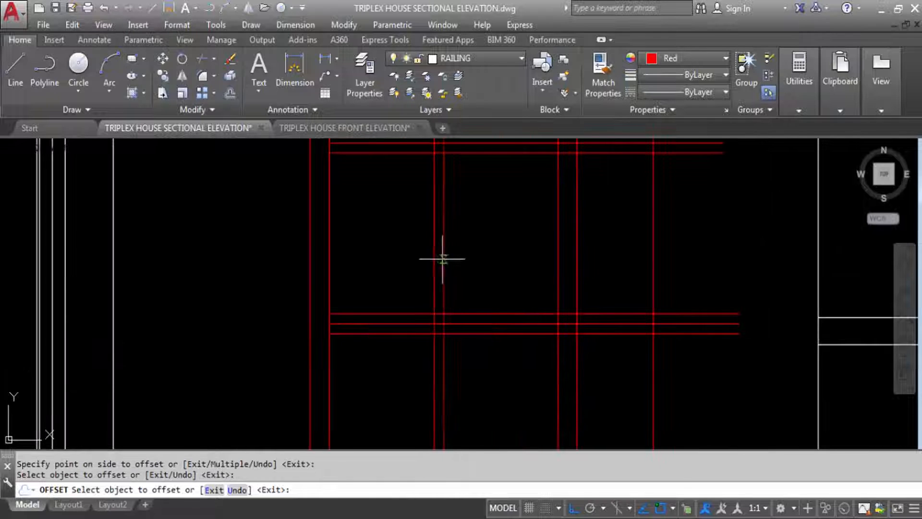
{"action": "left_click", "coordinate": [501, 274]}
{"action": "key", "text": "Escape"}
Trim both sets of horizontal crossbar lines where they extend beyond the outer door frame.
{"action": "scroll", "coordinate": [597, 323], "scroll_direction": "down", "scroll_amount": 4}
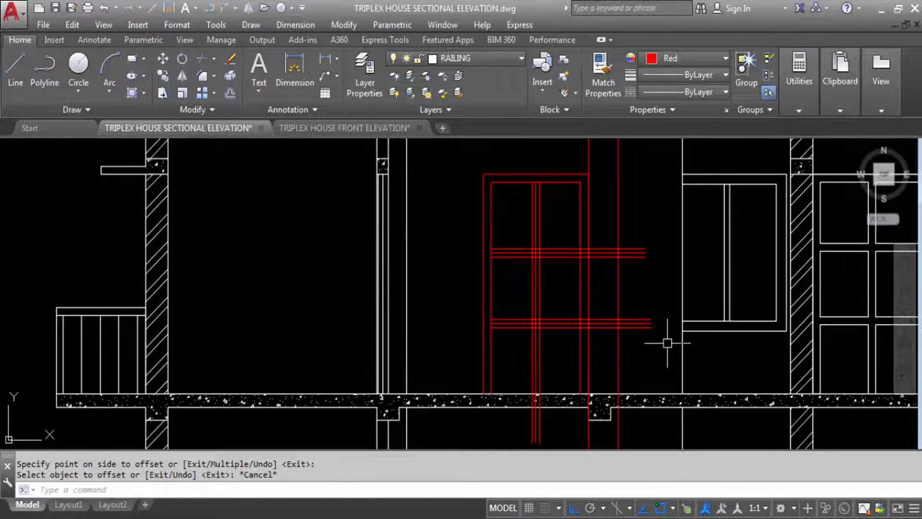
{"action": "type", "text": "TR"}
{"action": "key", "text": "Return"}
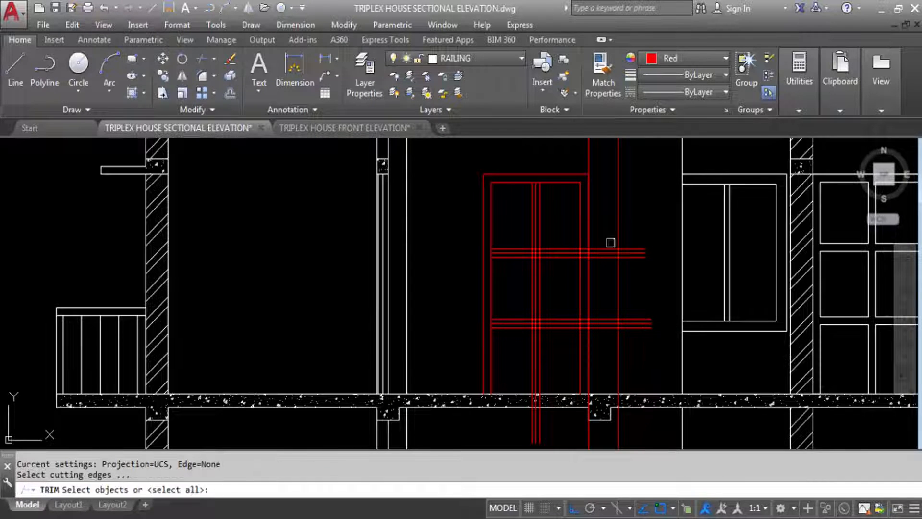
{"action": "left_click", "coordinate": [587, 224]}
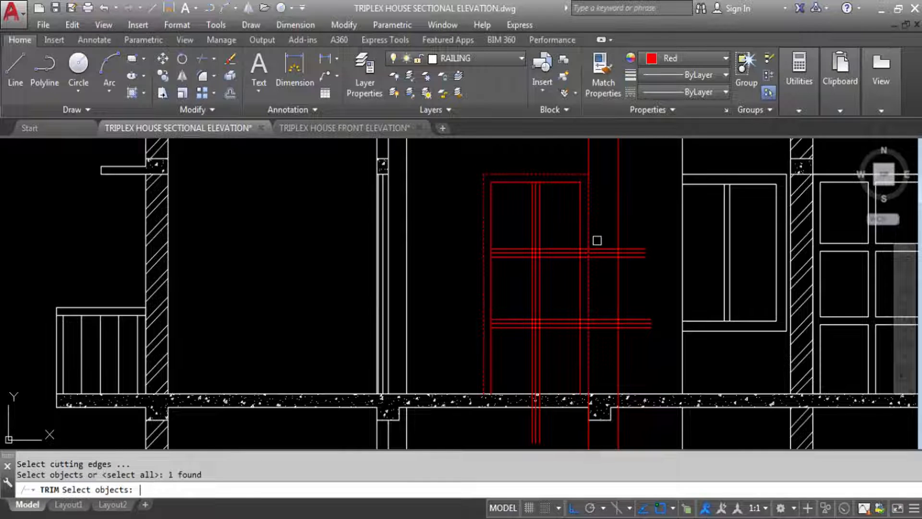
{"action": "key", "text": "Return"}
{"action": "left_click", "coordinate": [610, 243]}
{"action": "left_click", "coordinate": [599, 267]}
{"action": "left_click", "coordinate": [606, 305]}
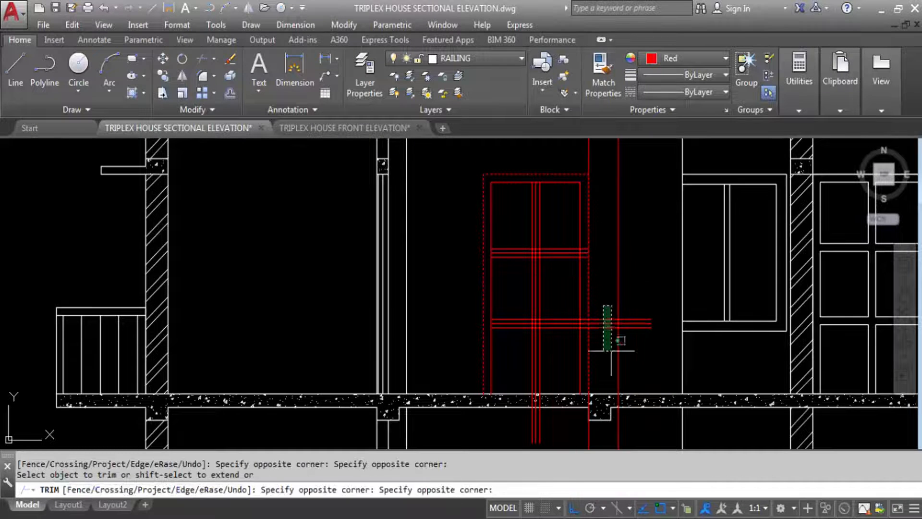
{"action": "left_click", "coordinate": [612, 351]}
{"action": "key", "text": "Escape"}
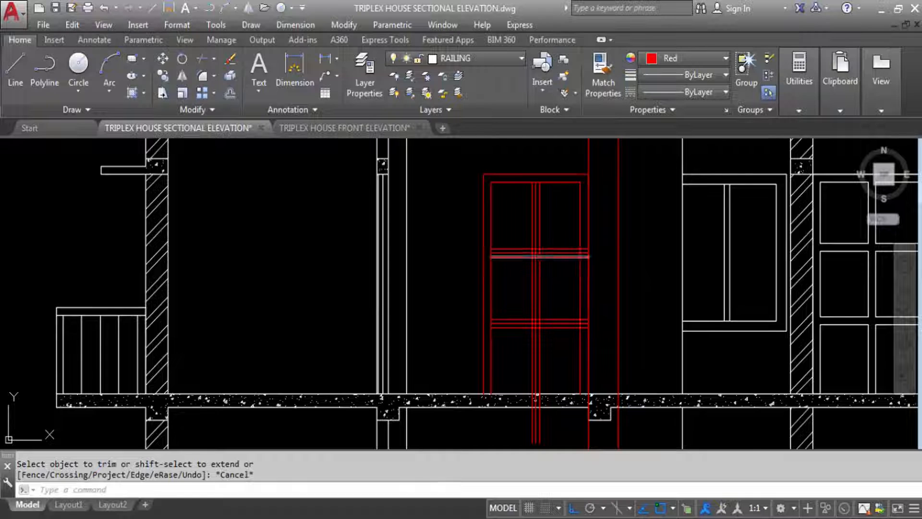
Erase the middle line of each crossbar and of the vertical mullion.
{"action": "scroll", "coordinate": [538, 255], "scroll_direction": "up", "scroll_amount": 3}
{"action": "left_click", "coordinate": [551, 243]}
{"action": "left_click", "coordinate": [539, 248]}
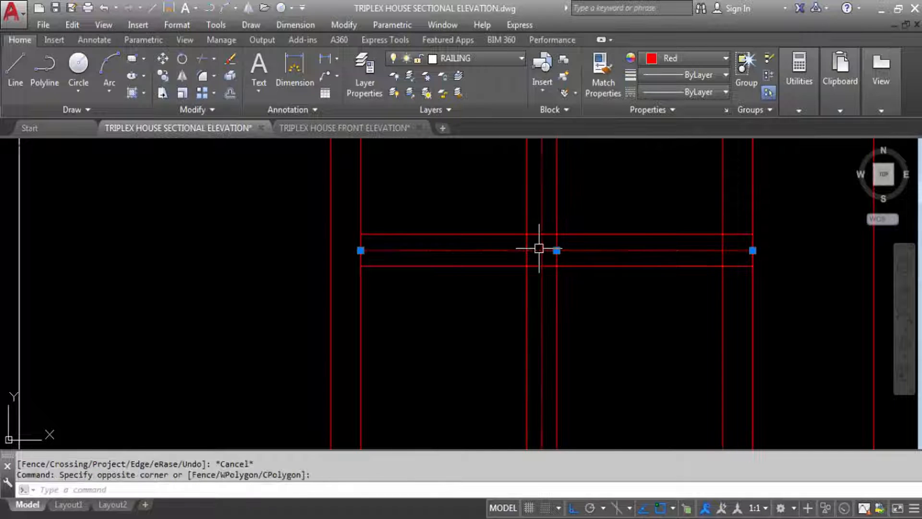
{"action": "scroll", "coordinate": [558, 213], "scroll_direction": "down", "scroll_amount": 3}
{"action": "scroll", "coordinate": [554, 365], "scroll_direction": "up", "scroll_amount": 5}
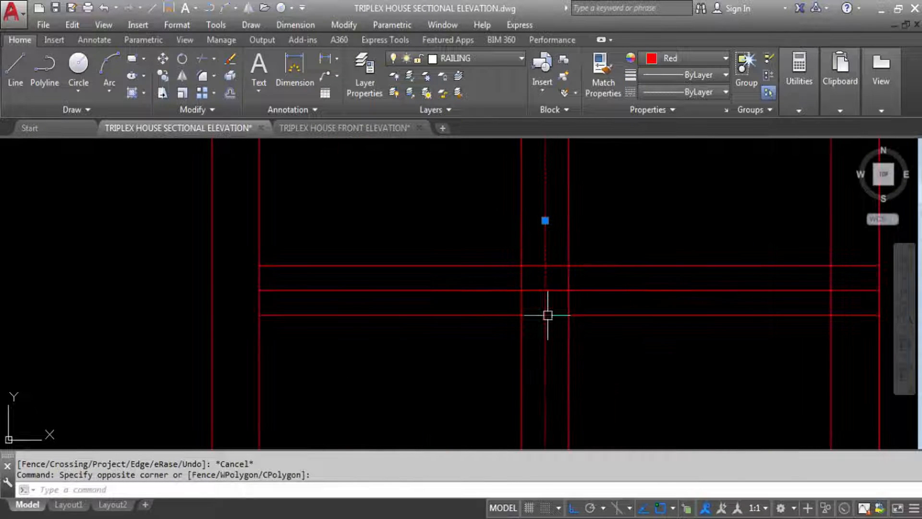
{"action": "scroll", "coordinate": [551, 288], "scroll_direction": "down", "scroll_amount": 5}
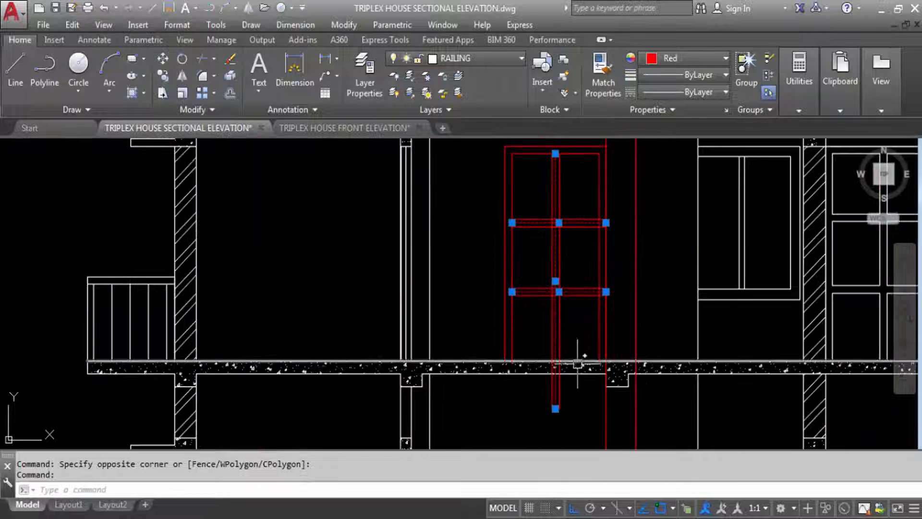
{"action": "key", "text": "Delete"}
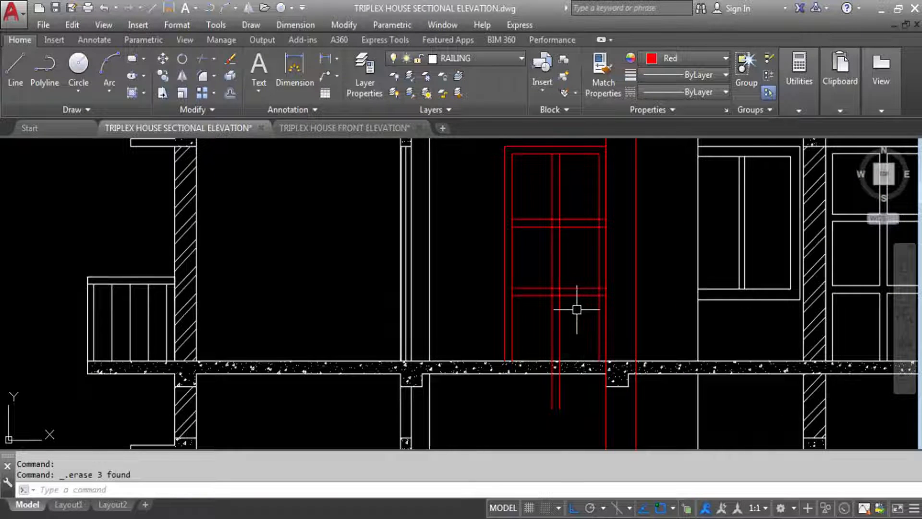
Trim the two mullion lines below the floor slab's top edge.
{"action": "key", "text": "Return"}
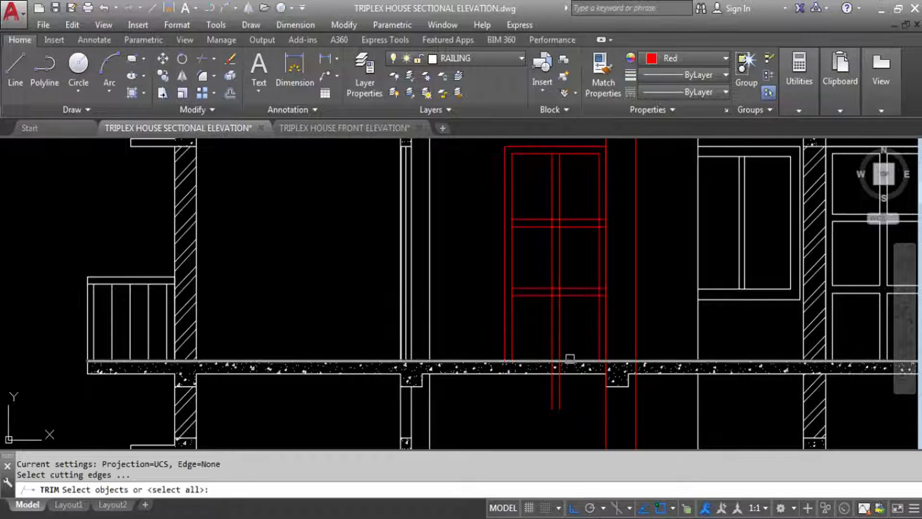
{"action": "left_click", "coordinate": [571, 362]}
{"action": "key", "text": "Return"}
{"action": "left_click", "coordinate": [569, 396]}
{"action": "left_click", "coordinate": [530, 395]}
Trim the long red vertical line along the door's edge below the floor slab.
{"action": "scroll", "coordinate": [569, 336], "scroll_direction": "down", "scroll_amount": 4}
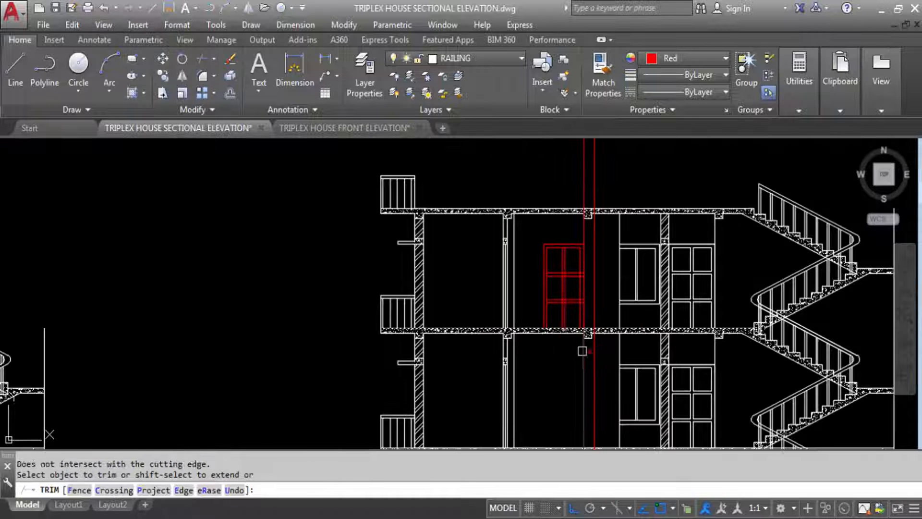
{"action": "left_click", "coordinate": [582, 355]}
{"action": "left_click", "coordinate": [584, 360]}
{"action": "left_click", "coordinate": [587, 212]}
{"action": "left_click", "coordinate": [595, 196]}
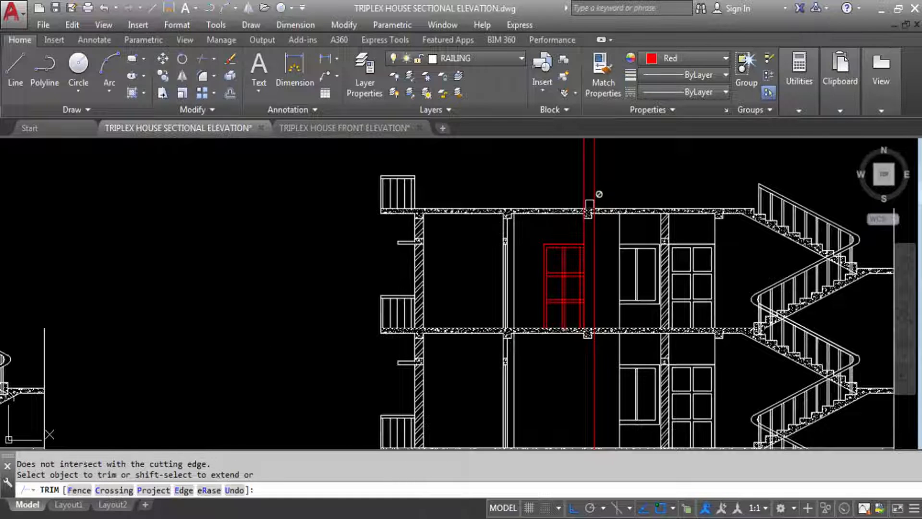
{"action": "key", "text": "Escape"}
{"action": "scroll", "coordinate": [577, 280], "scroll_direction": "up", "scroll_amount": 5}
{"action": "type", "text": "T"}
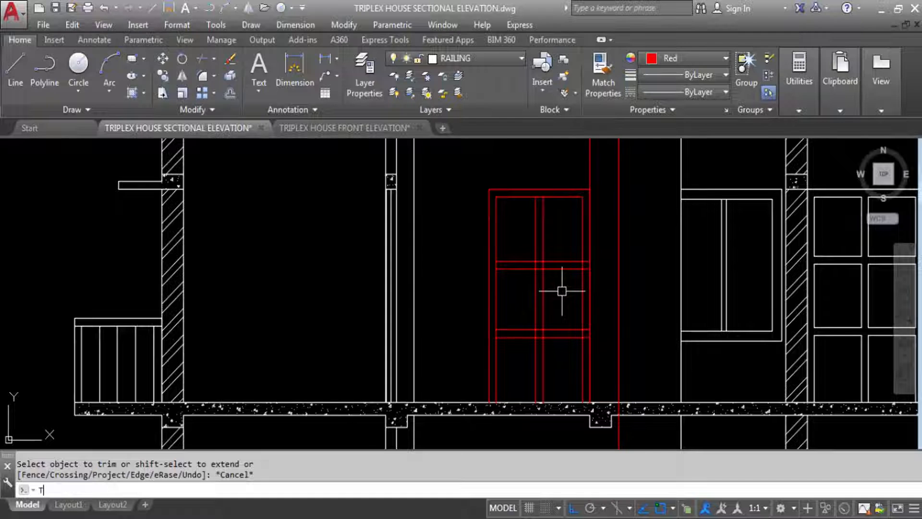
{"action": "type", "text": "R"}
{"action": "key", "text": "Return"}
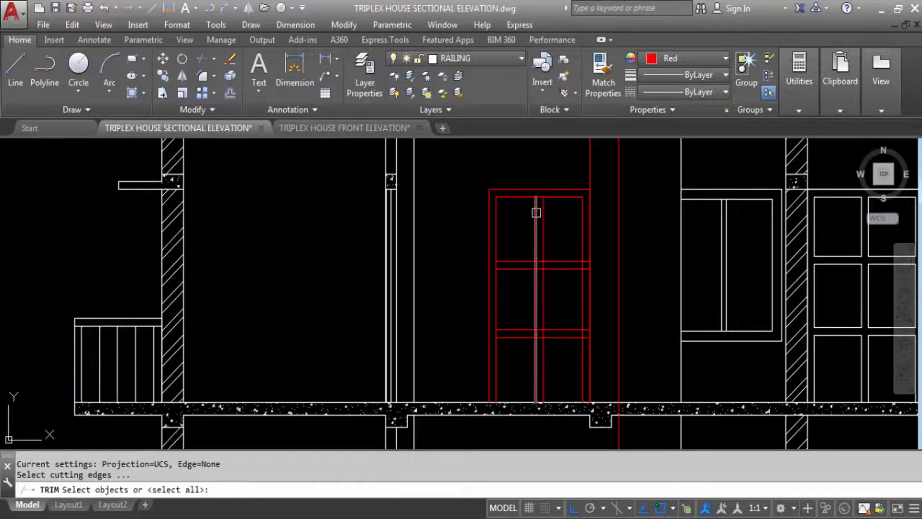
{"action": "scroll", "coordinate": [537, 213], "scroll_direction": "up", "scroll_amount": 3}
{"action": "left_click", "coordinate": [539, 184]}
{"action": "key", "text": "Return"}
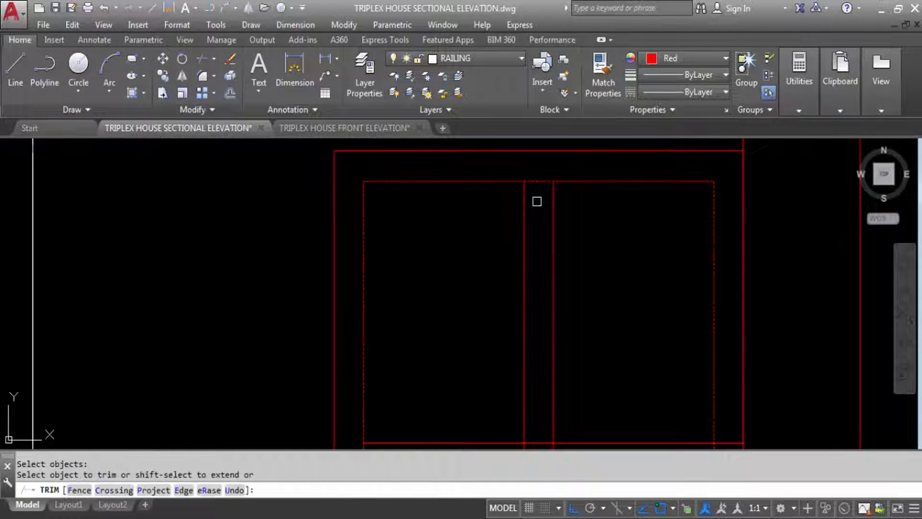
{"action": "left_click", "coordinate": [535, 181]}
{"action": "key", "text": "ctrl+z"}
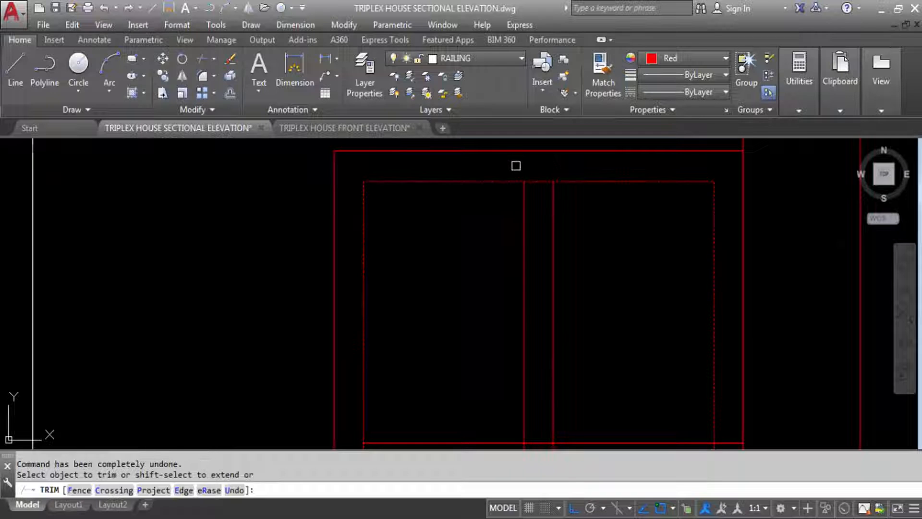
{"action": "key", "text": "Escape"}
Trim the inner frame's top edge between the two mullion lines, using all objects as cutting edges.
{"action": "type", "text": "TR"}
{"action": "key", "text": "Return"}
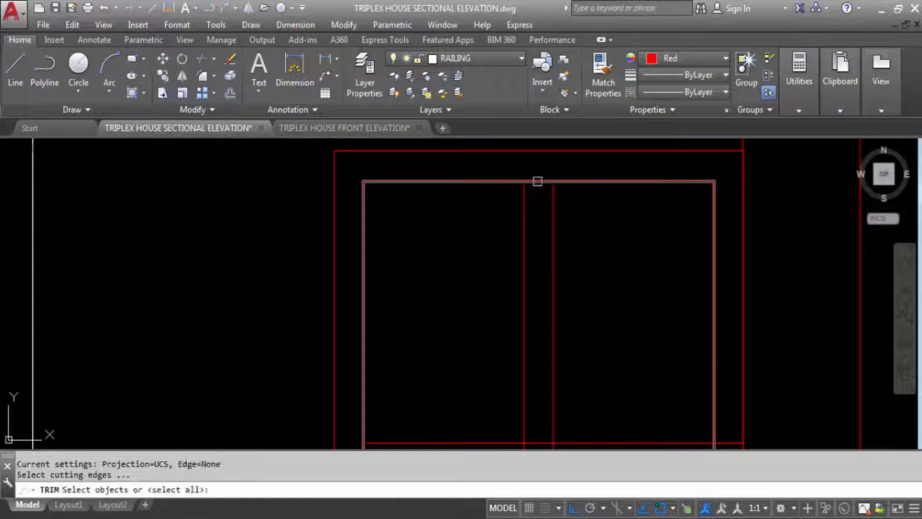
{"action": "key", "text": "Return"}
{"action": "scroll", "coordinate": [713, 175], "scroll_direction": "down", "scroll_amount": 4}
{"action": "scroll", "coordinate": [669, 241], "scroll_direction": "down", "scroll_amount": 3}
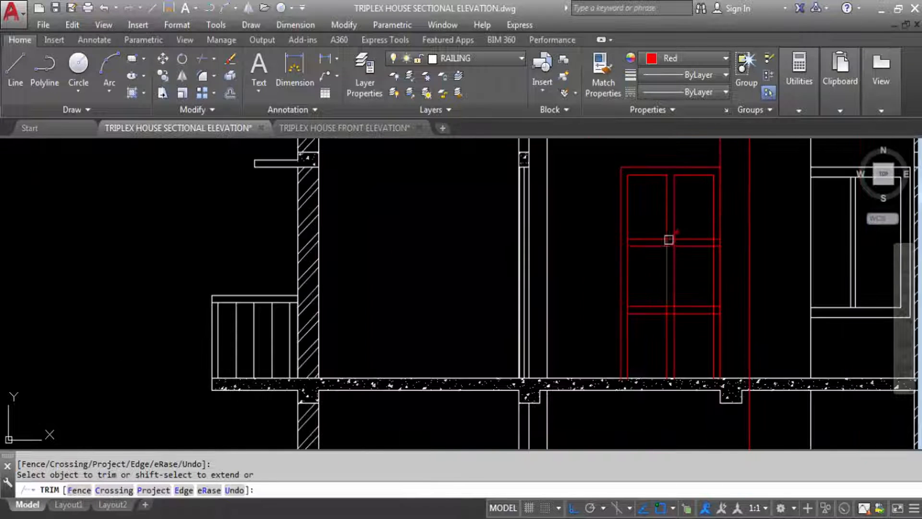
Trim away the line segments inside the crossing of the mullion and the upper crossbar.
{"action": "scroll", "coordinate": [670, 241], "scroll_direction": "up", "scroll_amount": 6}
{"action": "left_click", "coordinate": [678, 264]}
{"action": "left_click", "coordinate": [610, 250]}
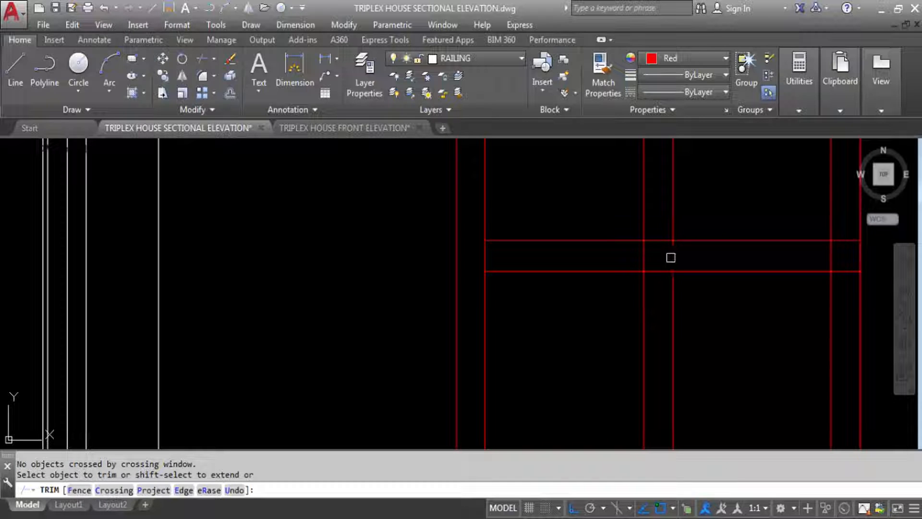
{"action": "left_click", "coordinate": [672, 258]}
{"action": "left_click", "coordinate": [654, 237]}
{"action": "left_click", "coordinate": [656, 288]}
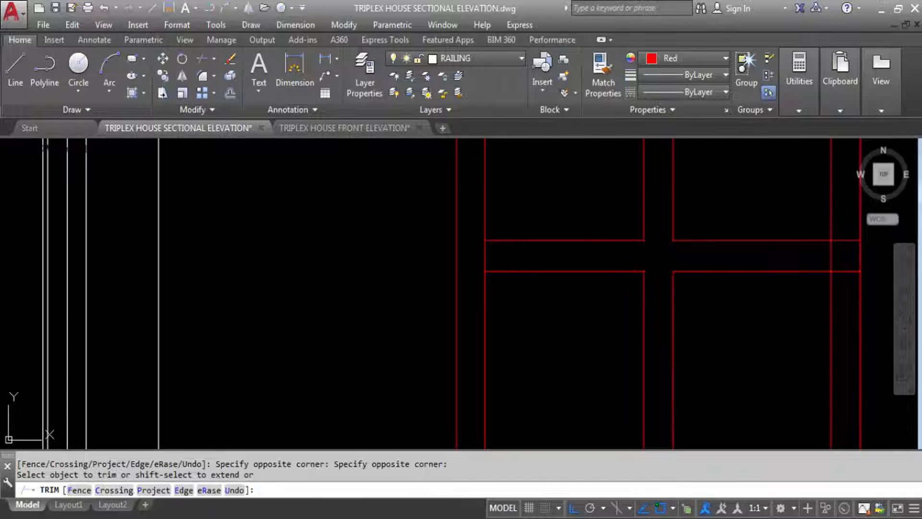
Trim the inner frame's two side lines between the upper crossbar's lines.
{"action": "left_click", "coordinate": [485, 255]}
{"action": "left_click", "coordinate": [489, 241]}
{"action": "left_click", "coordinate": [476, 254]}
{"action": "scroll", "coordinate": [653, 255], "scroll_direction": "down", "scroll_amount": 3}
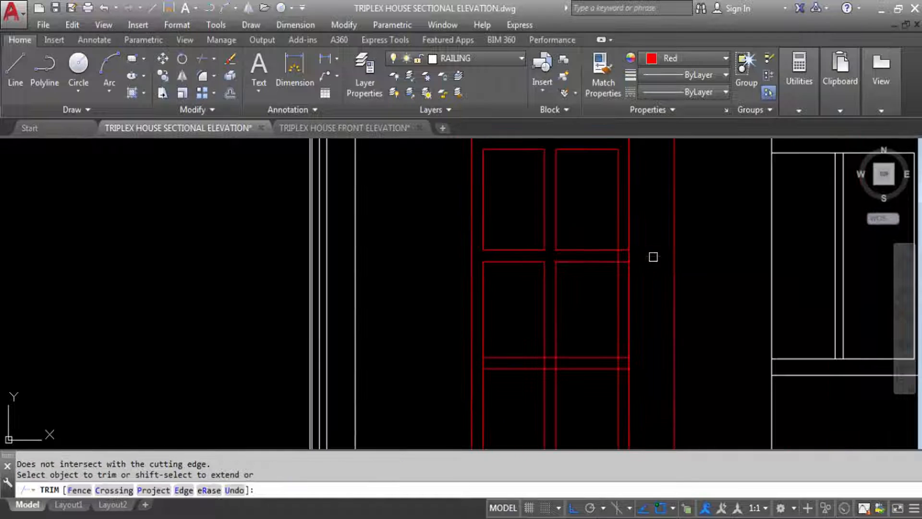
{"action": "scroll", "coordinate": [630, 253], "scroll_direction": "up", "scroll_amount": 3}
{"action": "left_click", "coordinate": [574, 261]}
{"action": "left_click", "coordinate": [561, 257]}
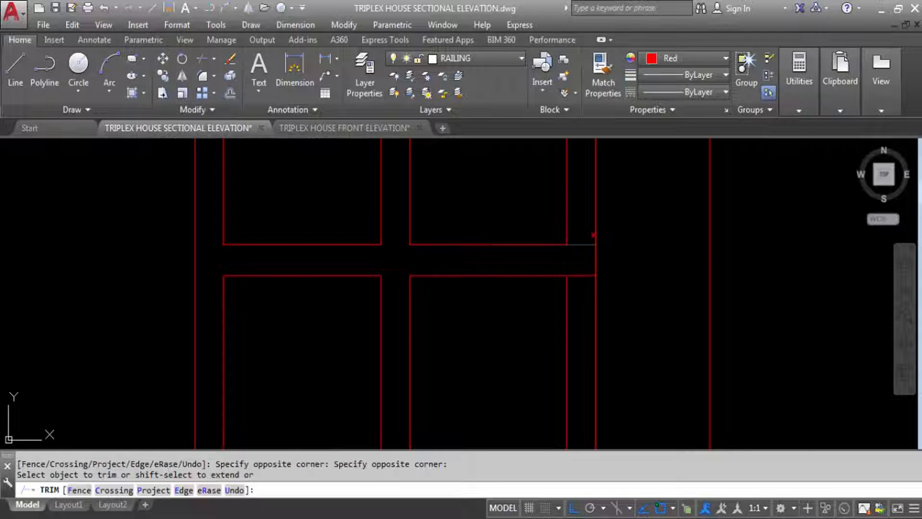
Trim the lower crossbar's overhang beyond the inner frame, and the inner frame and mullion lines between the crossbar's two lines.
{"action": "scroll", "coordinate": [582, 275], "scroll_direction": "down", "scroll_amount": 2}
{"action": "scroll", "coordinate": [593, 239], "scroll_direction": "down", "scroll_amount": 4}
{"action": "scroll", "coordinate": [584, 243], "scroll_direction": "up", "scroll_amount": 5}
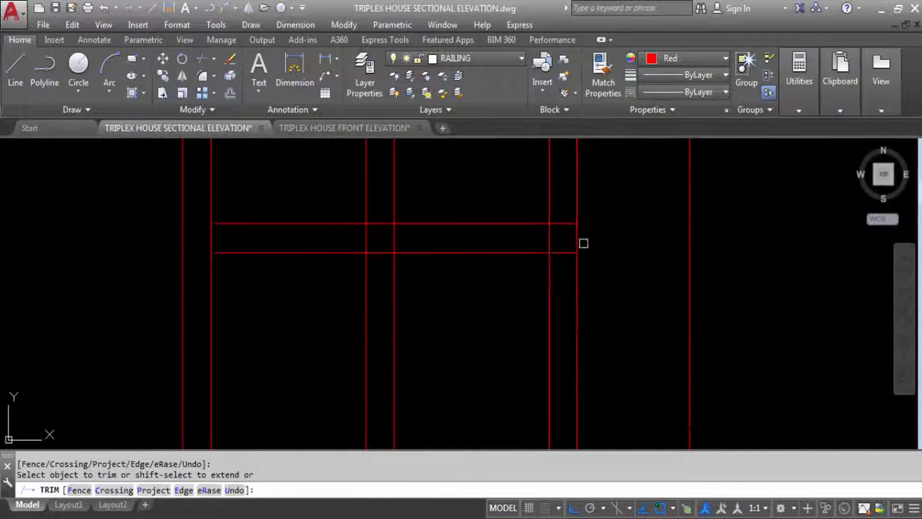
{"action": "left_click", "coordinate": [571, 267]}
{"action": "left_click", "coordinate": [567, 196]}
{"action": "left_click", "coordinate": [553, 243]}
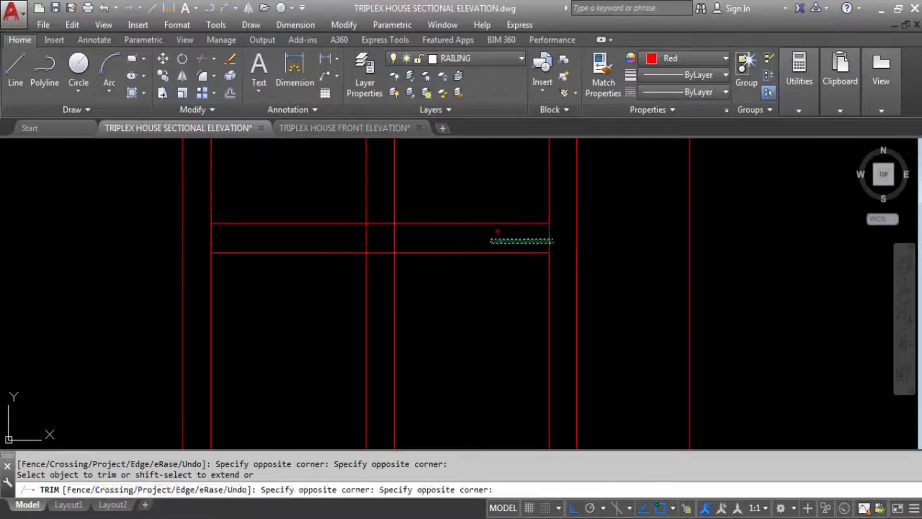
{"action": "left_click", "coordinate": [231, 234]}
Trim both lower crossbar lines between the two mullion lines to open the crossing, and end the Trim command.
{"action": "scroll", "coordinate": [420, 152], "scroll_direction": "down", "scroll_amount": 3}
{"action": "scroll", "coordinate": [411, 169], "scroll_direction": "up", "scroll_amount": 5}
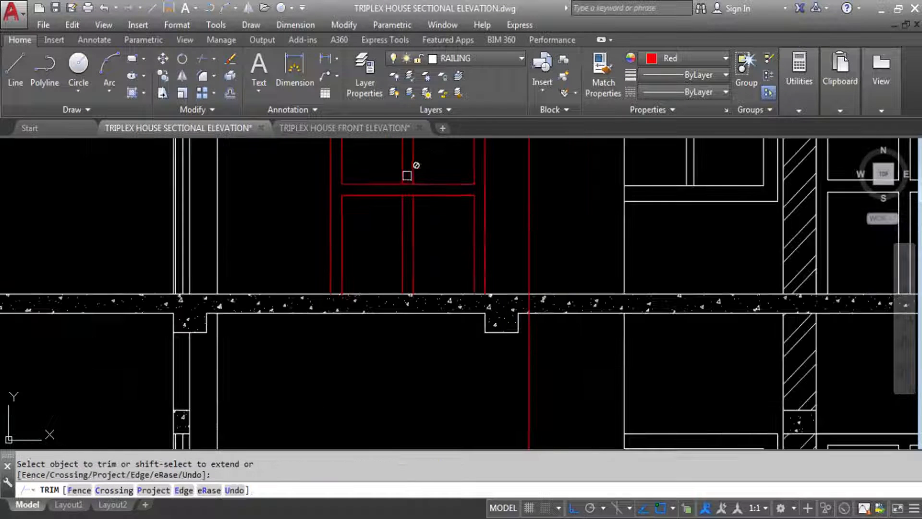
{"action": "left_click", "coordinate": [475, 228]}
{"action": "left_click", "coordinate": [478, 206]}
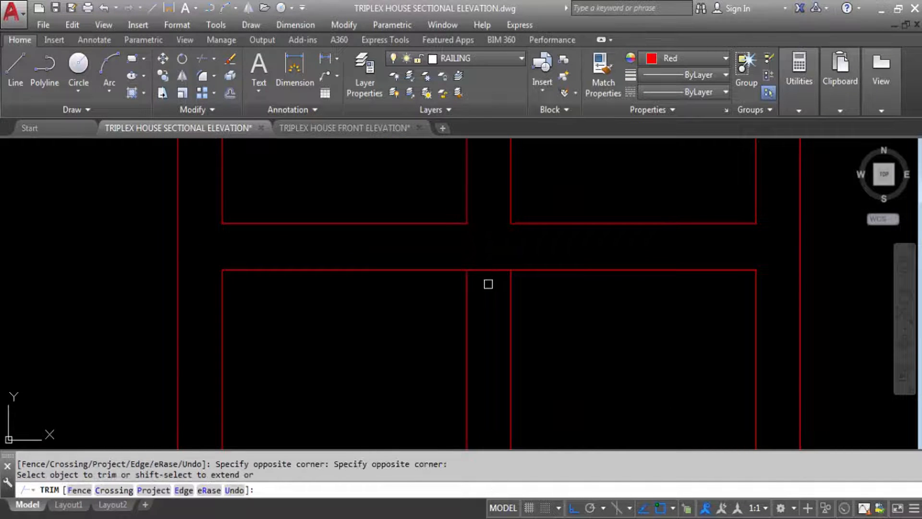
{"action": "left_click", "coordinate": [488, 282]}
{"action": "left_click", "coordinate": [484, 247]}
{"action": "scroll", "coordinate": [503, 365], "scroll_direction": "down", "scroll_amount": 3}
{"action": "scroll", "coordinate": [548, 269], "scroll_direction": "down", "scroll_amount": 3}
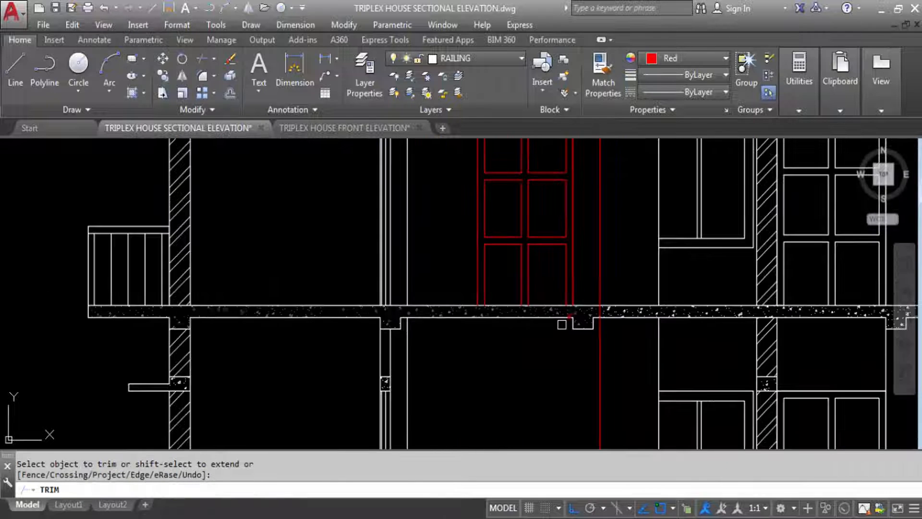
{"action": "scroll", "coordinate": [561, 325], "scroll_direction": "down", "scroll_amount": 3}
{"action": "left_click", "coordinate": [559, 190]}
{"action": "key", "text": "Escape"}
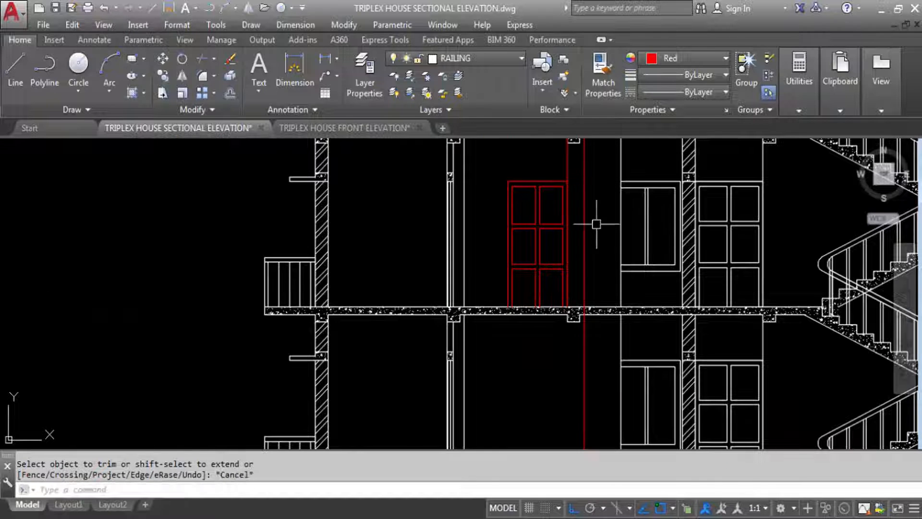
Trim the red vertical line beside the door below the floor slab, using the ceiling slab's underside and the floor slab's top as cutting edges.
{"action": "scroll", "coordinate": [561, 233], "scroll_direction": "down", "scroll_amount": 1}
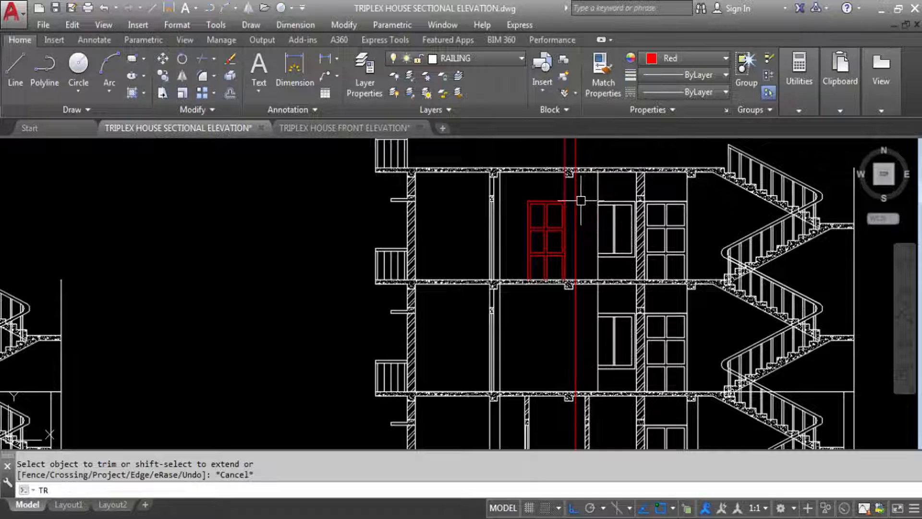
{"action": "type", "text": "TR"}
{"action": "key", "text": "Return"}
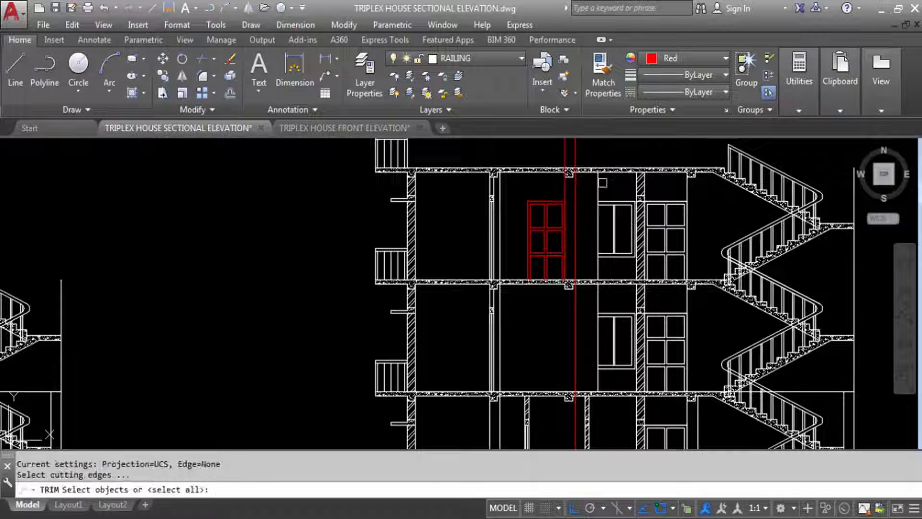
{"action": "scroll", "coordinate": [603, 183], "scroll_direction": "up", "scroll_amount": 4}
{"action": "scroll", "coordinate": [552, 240], "scroll_direction": "down", "scroll_amount": 3}
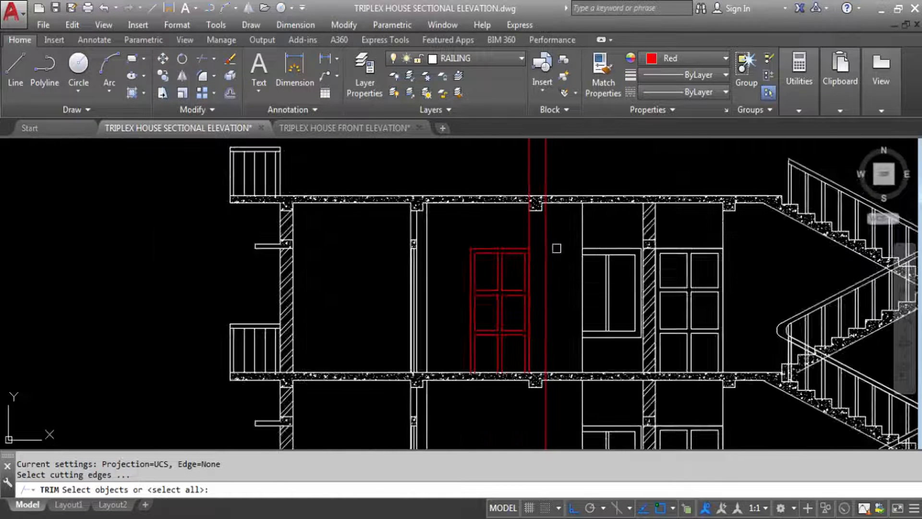
{"action": "scroll", "coordinate": [533, 202], "scroll_direction": "up", "scroll_amount": 3}
{"action": "left_click", "coordinate": [519, 182]}
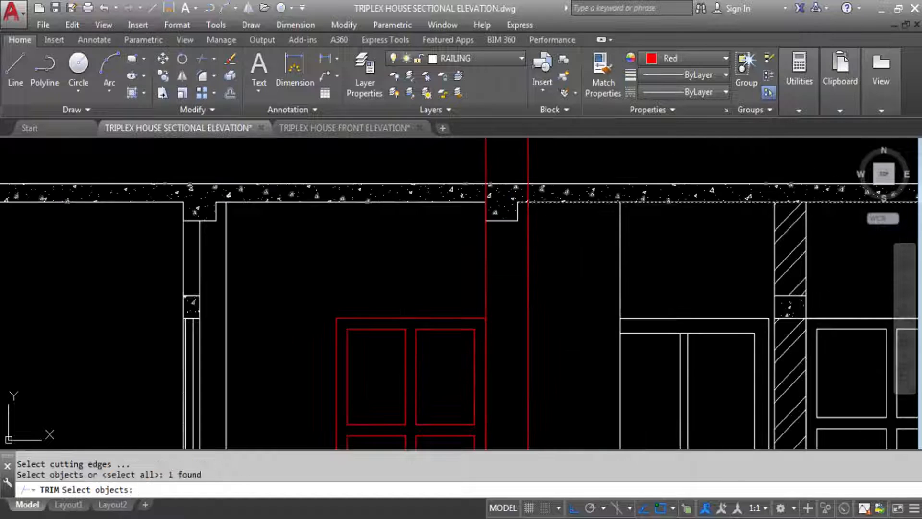
{"action": "scroll", "coordinate": [520, 181], "scroll_direction": "down", "scroll_amount": 4}
{"action": "scroll", "coordinate": [521, 190], "scroll_direction": "up", "scroll_amount": 5}
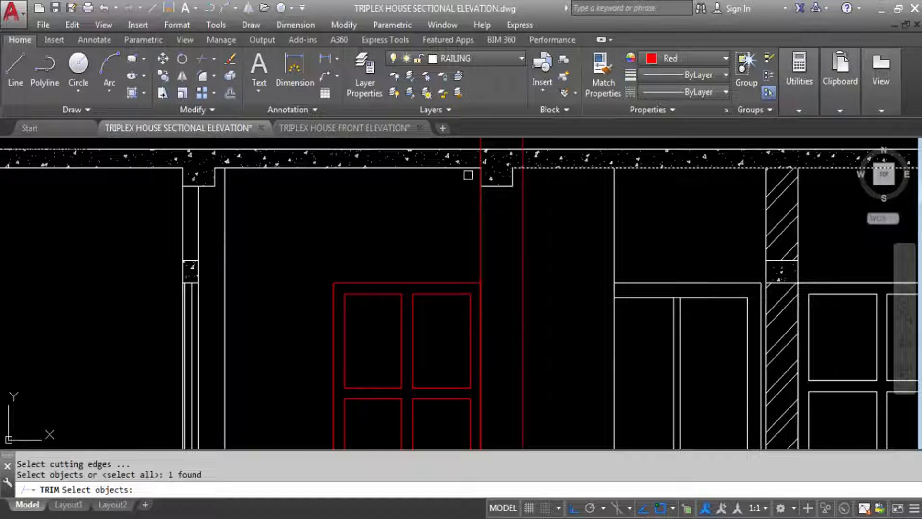
{"action": "left_click", "coordinate": [481, 177]}
{"action": "scroll", "coordinate": [492, 181], "scroll_direction": "down", "scroll_amount": 3}
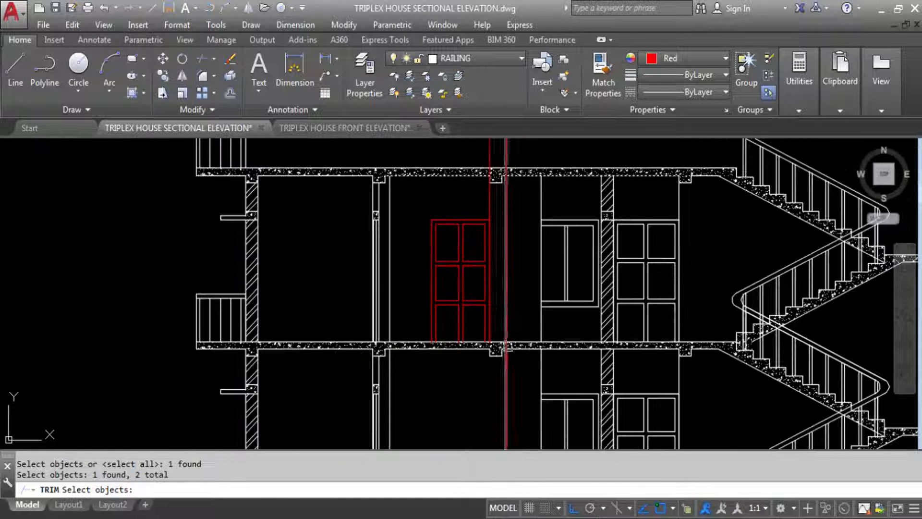
{"action": "scroll", "coordinate": [508, 347], "scroll_direction": "up", "scroll_amount": 5}
{"action": "left_click", "coordinate": [480, 323]}
{"action": "key", "text": "Return"}
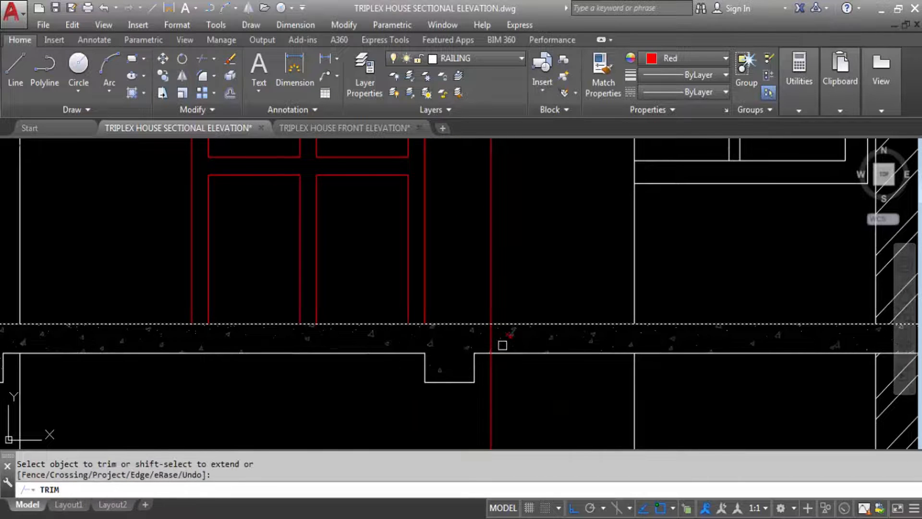
{"action": "left_click", "coordinate": [490, 333]}
Trim both red vertical lines above the underside of the ceiling slab.
{"action": "scroll", "coordinate": [499, 381], "scroll_direction": "down", "scroll_amount": 6}
{"action": "scroll", "coordinate": [498, 176], "scroll_direction": "up", "scroll_amount": 5}
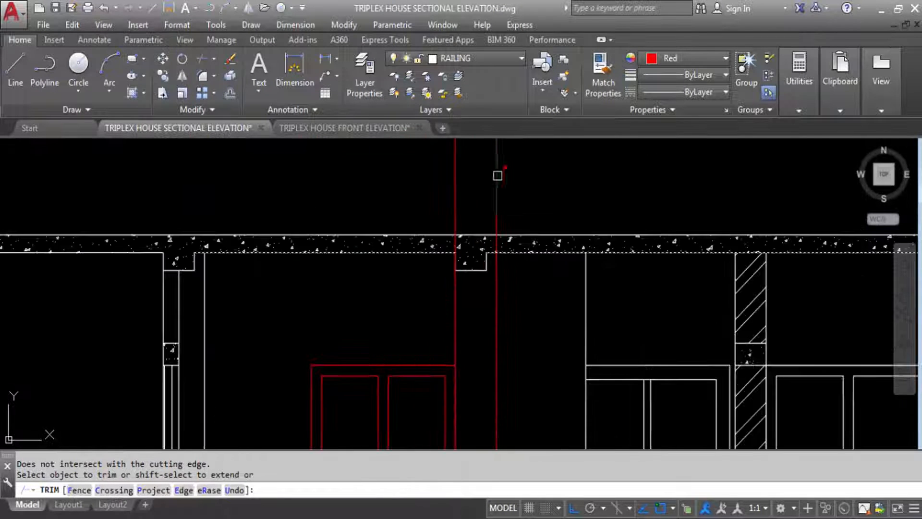
{"action": "left_click", "coordinate": [489, 194]}
{"action": "left_click", "coordinate": [409, 166]}
{"action": "scroll", "coordinate": [495, 187], "scroll_direction": "down", "scroll_amount": 5}
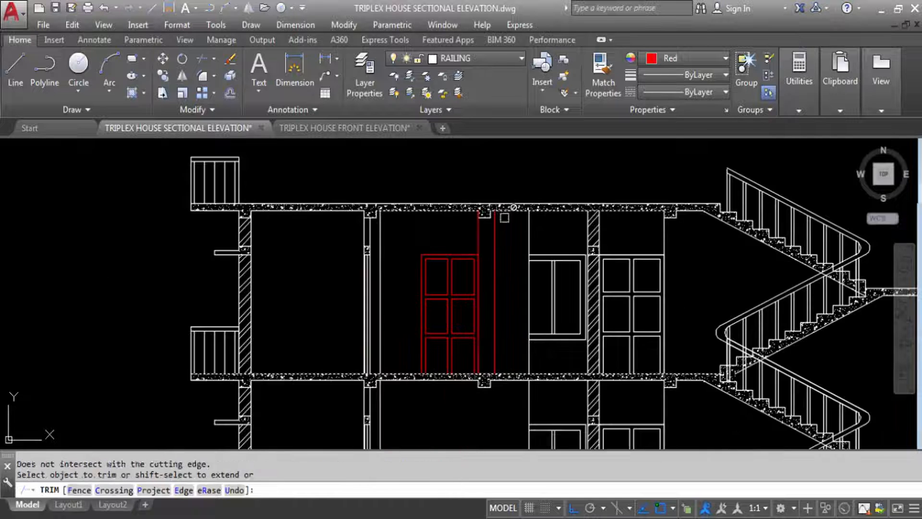
{"action": "key", "text": "Escape"}
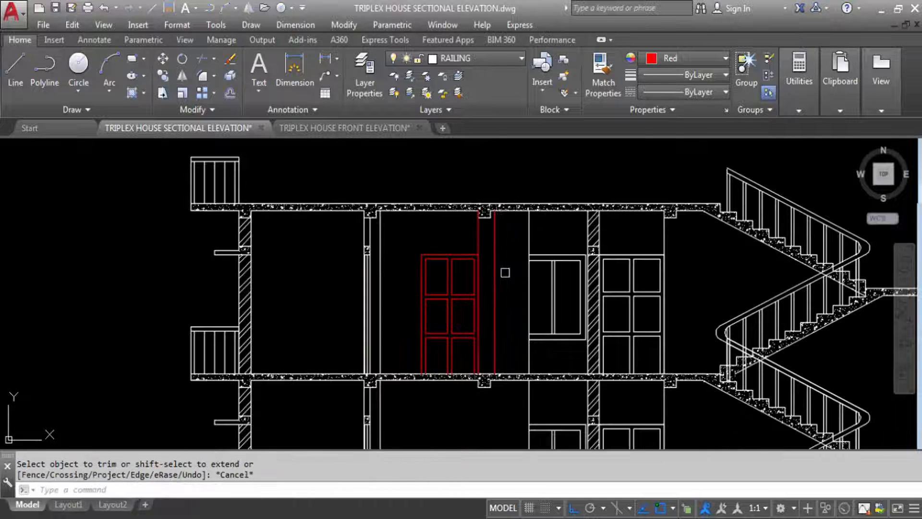
Match the properties of the two red vertical lines beside the door to the white vertical wall line in the same room.
{"action": "type", "text": "MA"}
{"action": "key", "text": "Return"}
{"action": "left_click", "coordinate": [383, 246]}
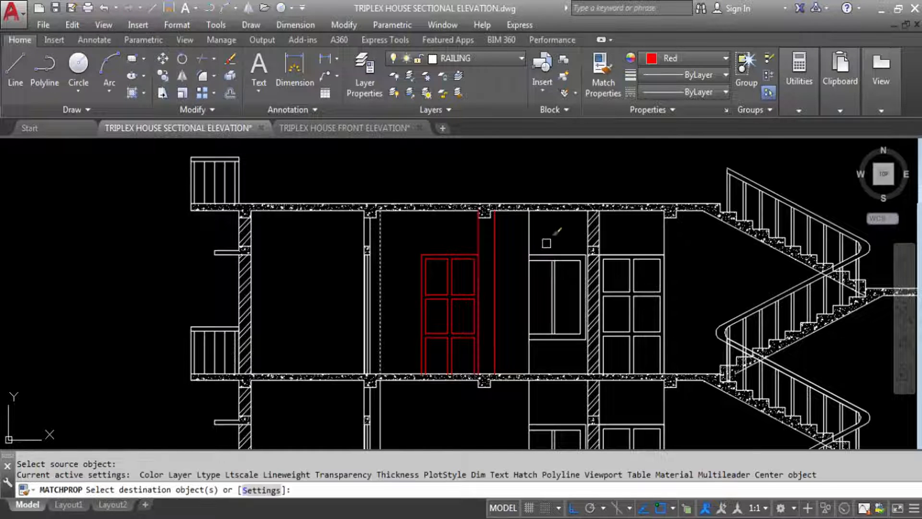
{"action": "left_click", "coordinate": [521, 217]}
{"action": "left_click", "coordinate": [439, 250]}
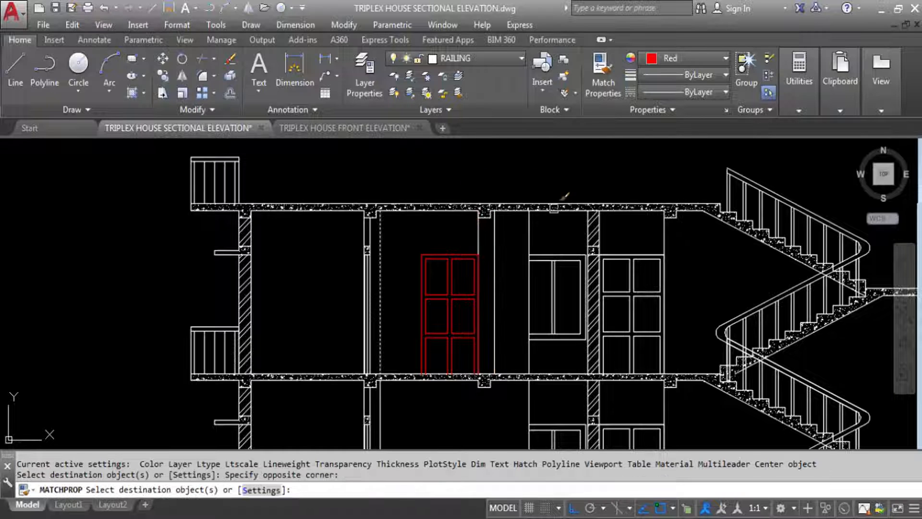
{"action": "key", "text": "Escape"}
Assign all lines of the red six-pane door to the DOOR layer and set their colour to ByLayer.
{"action": "left_click", "coordinate": [414, 241]}
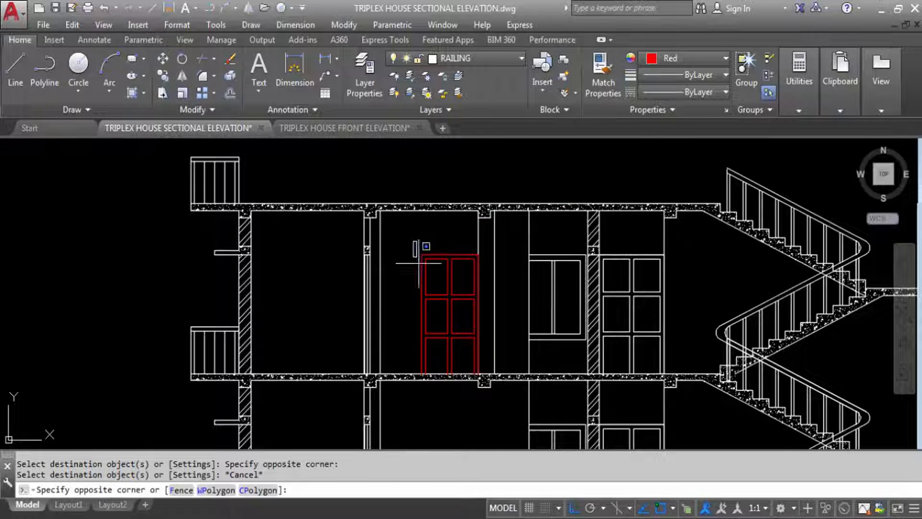
{"action": "left_click", "coordinate": [490, 377]}
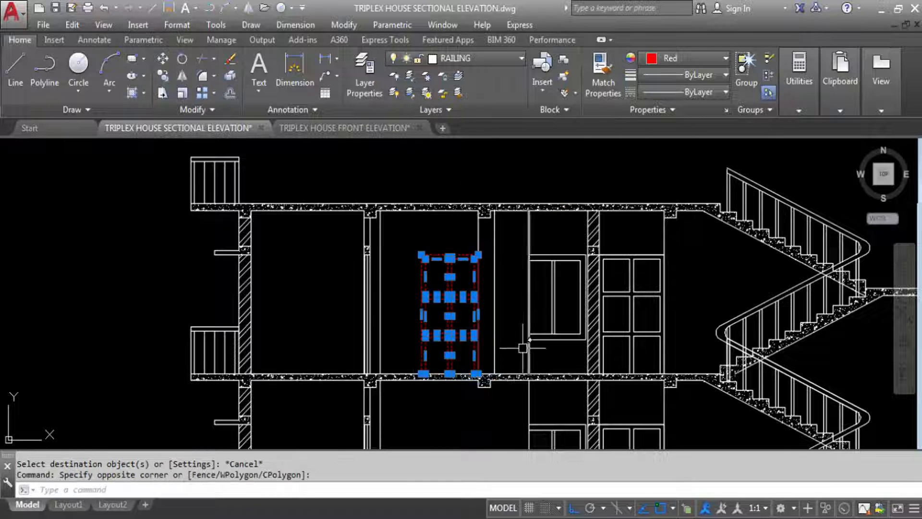
{"action": "left_click", "coordinate": [482, 67]}
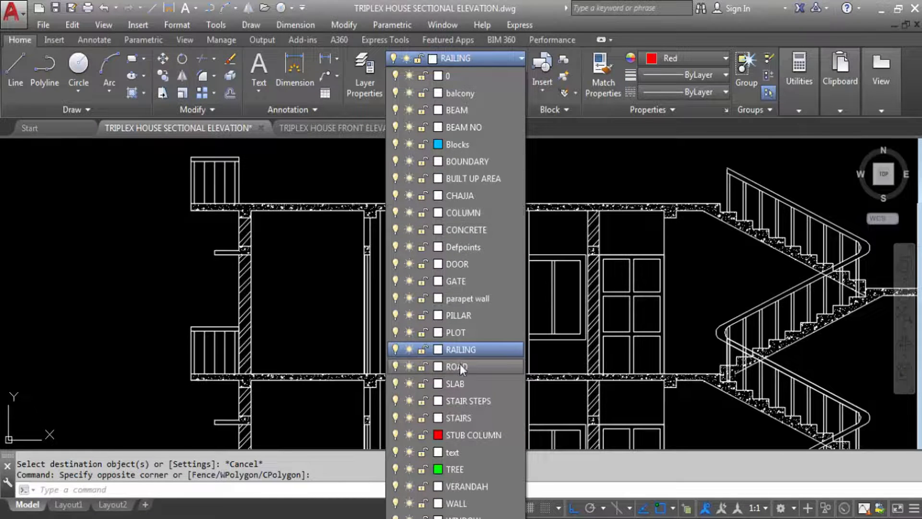
{"action": "left_click", "coordinate": [464, 265]}
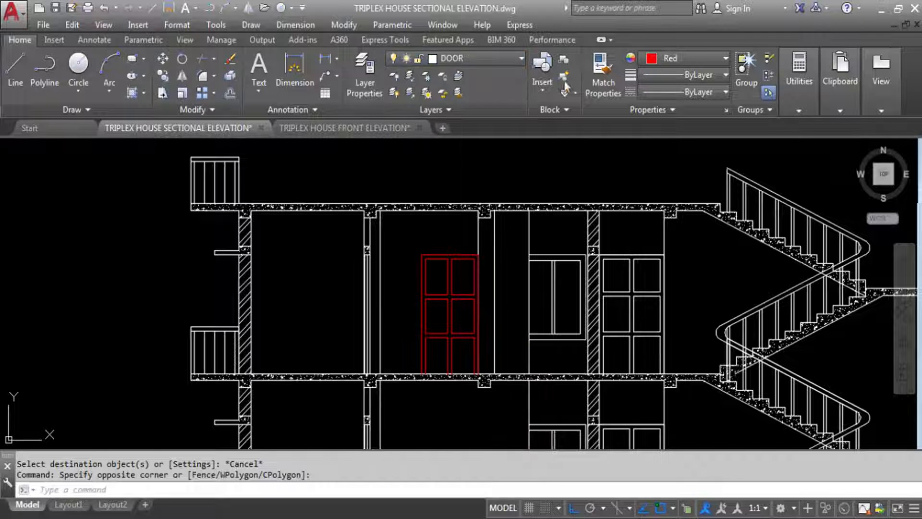
{"action": "left_click", "coordinate": [671, 58]}
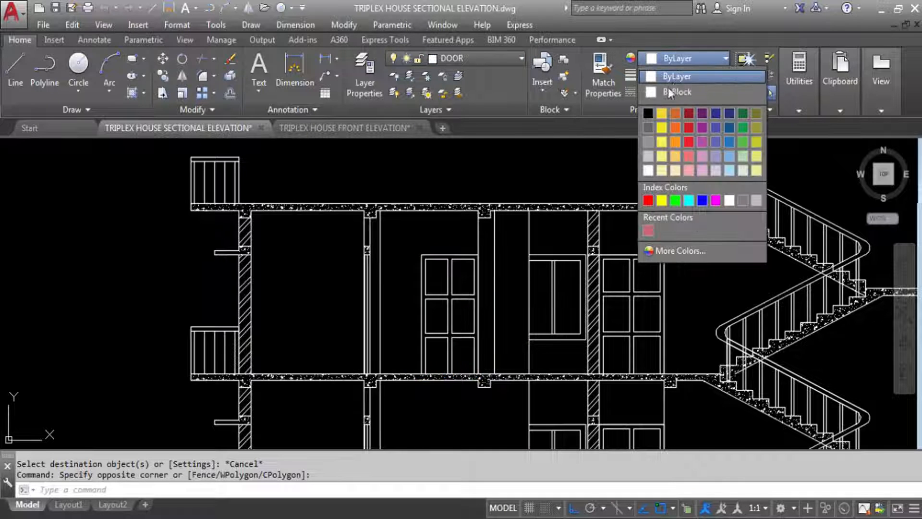
{"action": "left_click", "coordinate": [667, 85]}
{"action": "key", "text": "Escape"}
Compare the top storey of the section with the second floor plan, checking bedroom door D1, its column and the section line near door D.
{"action": "scroll", "coordinate": [461, 240], "scroll_direction": "down", "scroll_amount": 6}
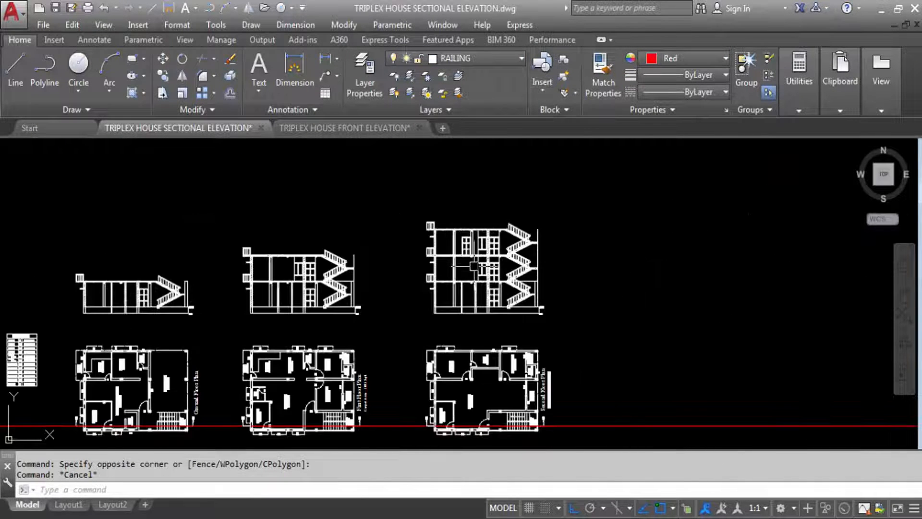
{"action": "scroll", "coordinate": [468, 255], "scroll_direction": "up", "scroll_amount": 5}
{"action": "scroll", "coordinate": [450, 211], "scroll_direction": "down", "scroll_amount": 2}
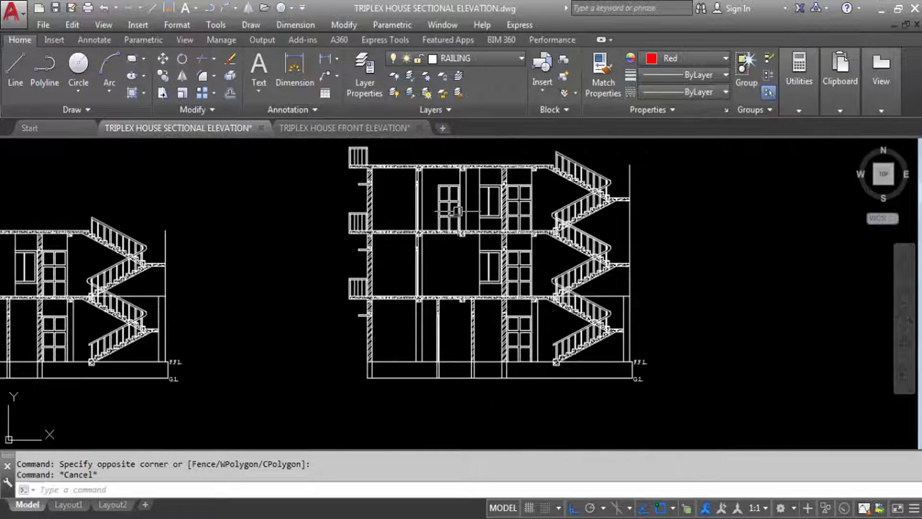
{"action": "scroll", "coordinate": [454, 202], "scroll_direction": "up", "scroll_amount": 3}
{"action": "scroll", "coordinate": [451, 162], "scroll_direction": "down", "scroll_amount": 5}
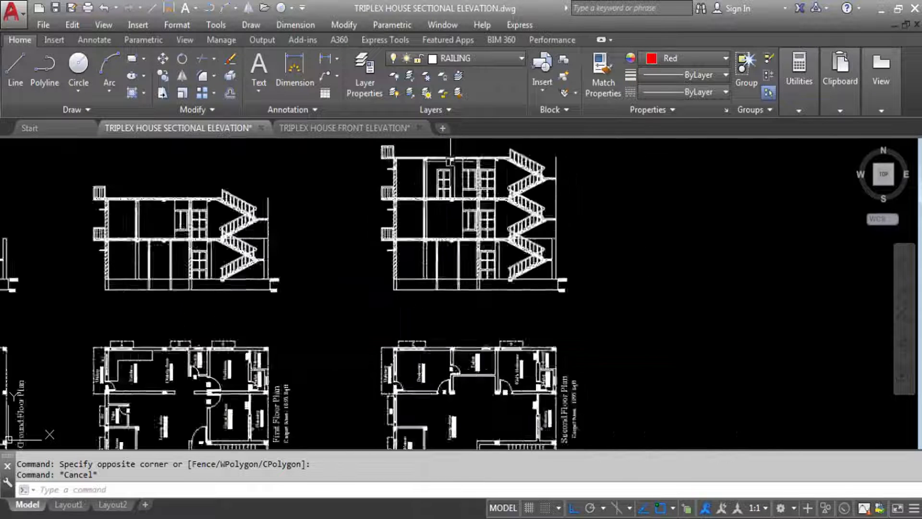
{"action": "scroll", "coordinate": [450, 161], "scroll_direction": "down", "scroll_amount": 2}
{"action": "scroll", "coordinate": [442, 308], "scroll_direction": "up", "scroll_amount": 8}
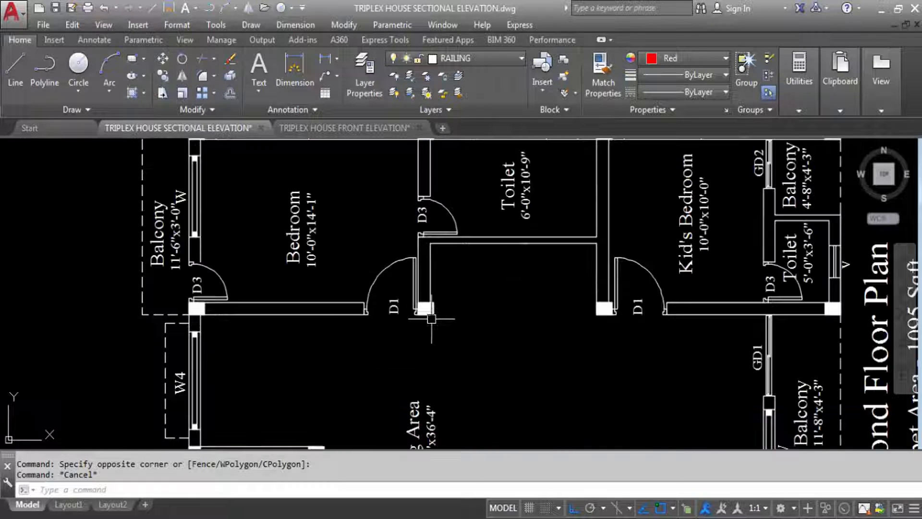
{"action": "scroll", "coordinate": [432, 318], "scroll_direction": "up", "scroll_amount": 7}
{"action": "scroll", "coordinate": [428, 321], "scroll_direction": "down", "scroll_amount": 5}
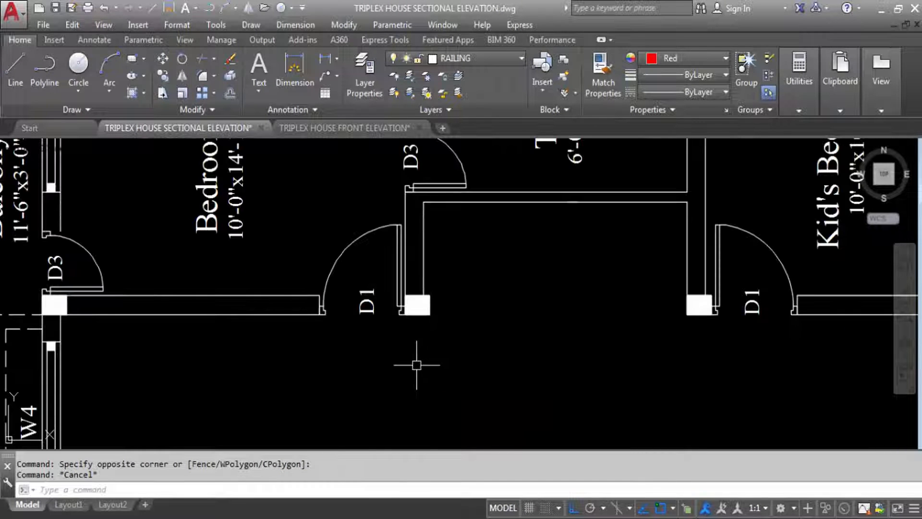
{"action": "scroll", "coordinate": [411, 325], "scroll_direction": "down", "scroll_amount": 4}
{"action": "scroll", "coordinate": [425, 343], "scroll_direction": "down", "scroll_amount": 2}
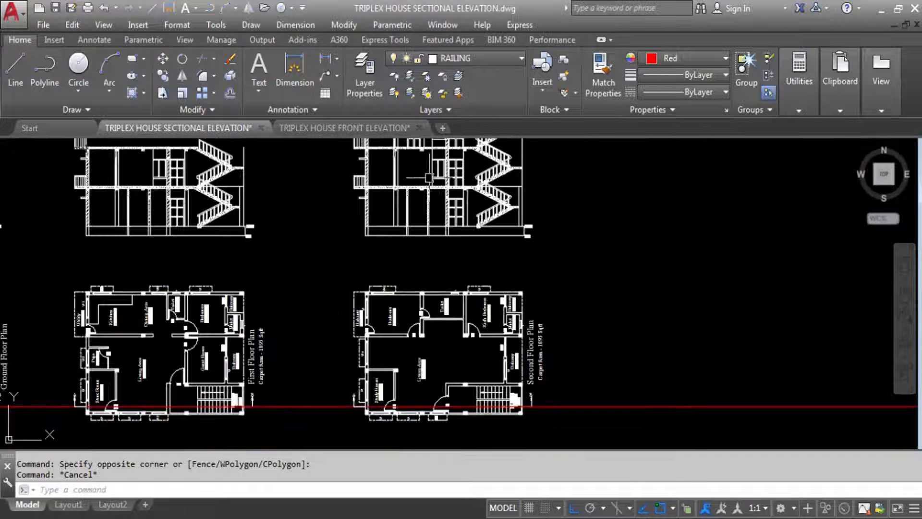
{"action": "scroll", "coordinate": [430, 234], "scroll_direction": "down", "scroll_amount": 2}
{"action": "scroll", "coordinate": [419, 211], "scroll_direction": "up", "scroll_amount": 7}
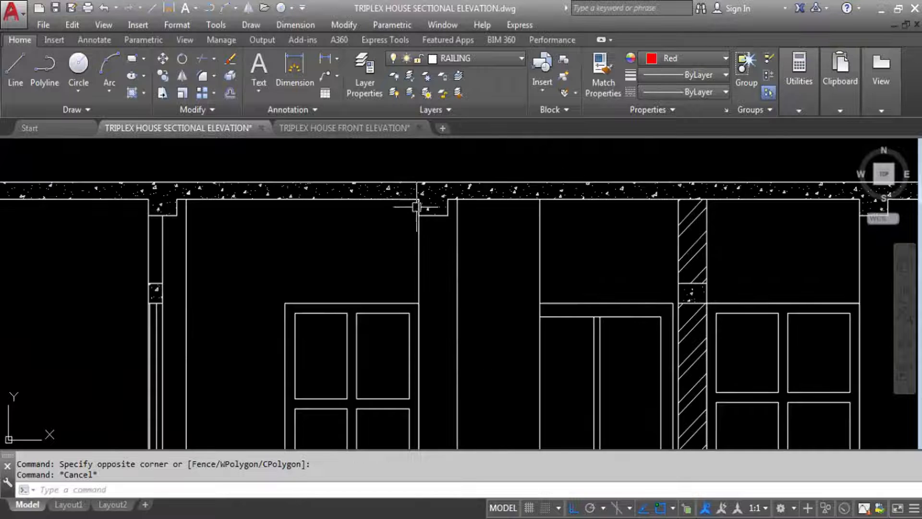
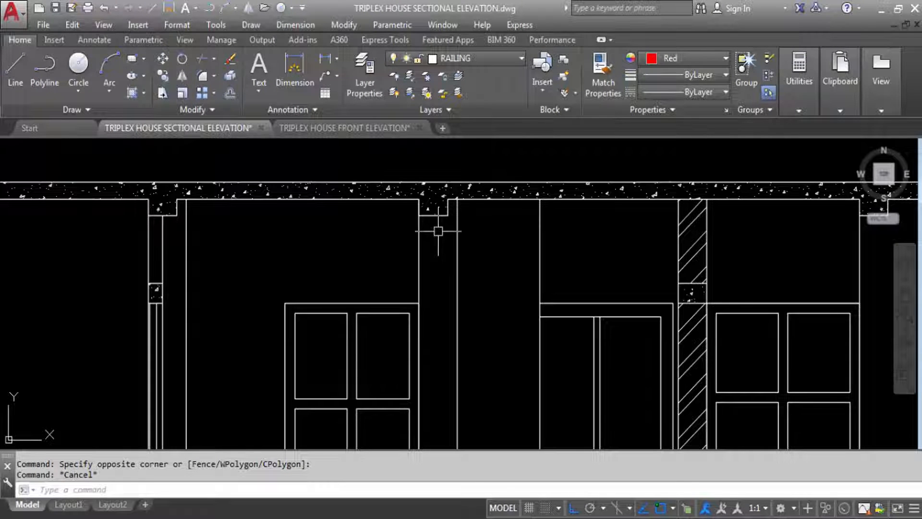
{"action": "scroll", "coordinate": [428, 181], "scroll_direction": "down", "scroll_amount": 5}
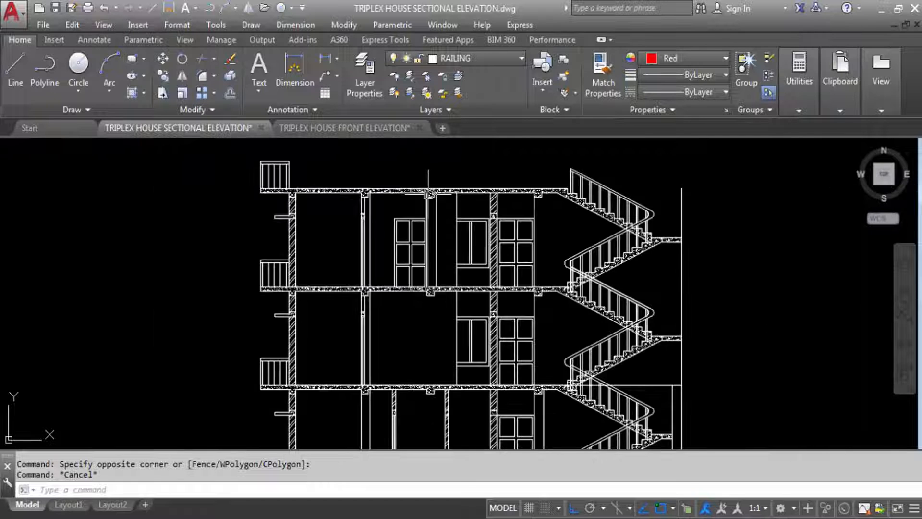
{"action": "scroll", "coordinate": [431, 195], "scroll_direction": "down", "scroll_amount": 6}
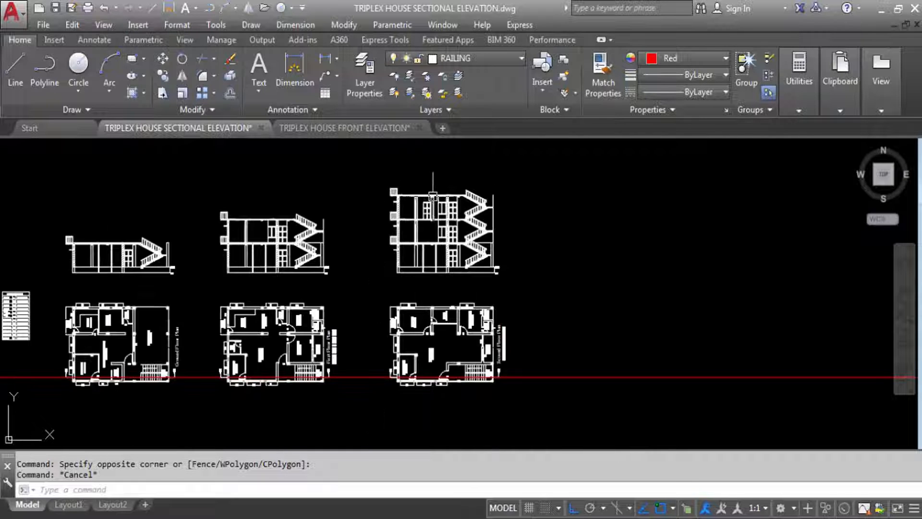
{"action": "scroll", "coordinate": [437, 398], "scroll_direction": "up", "scroll_amount": 4}
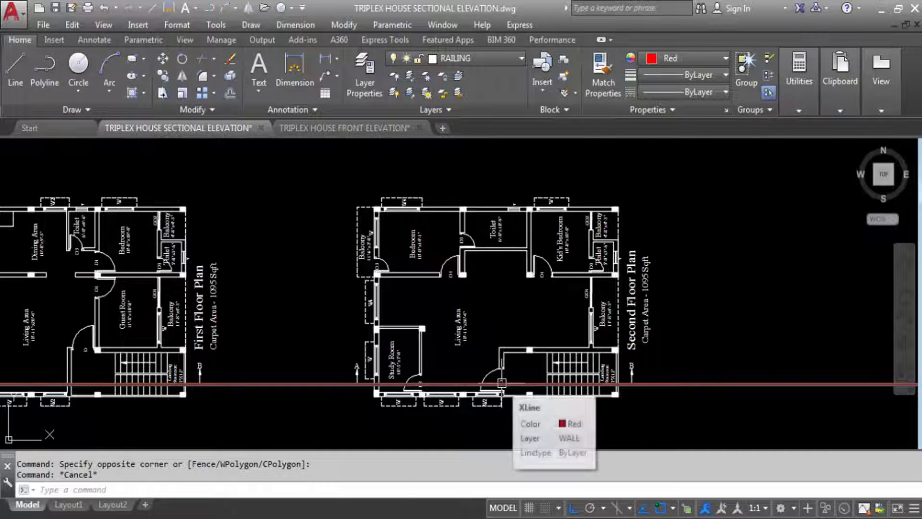
{"action": "scroll", "coordinate": [499, 350], "scroll_direction": "down", "scroll_amount": 2}
{"action": "scroll", "coordinate": [499, 349], "scroll_direction": "up", "scroll_amount": 4}
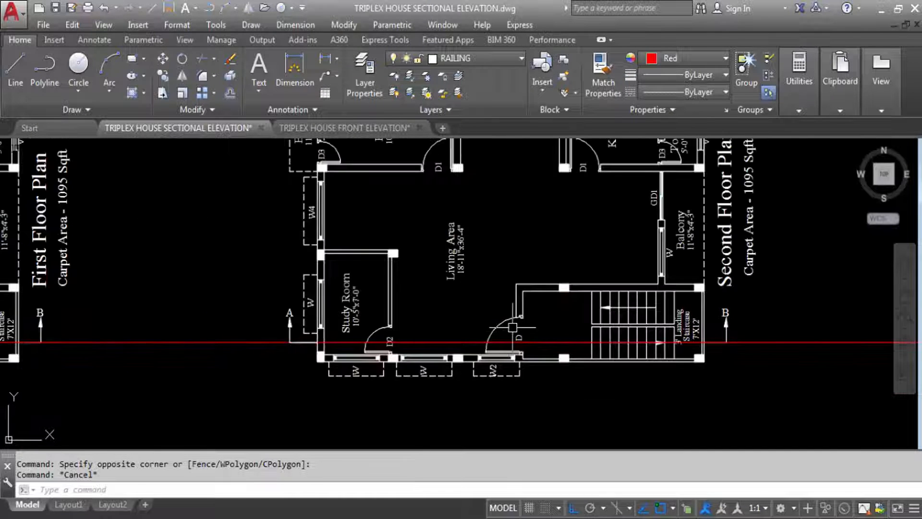
Draw vertical construction lines through both wall faces beside door D and compare them with the top storey wall in the section.
{"action": "key", "text": "Return"}
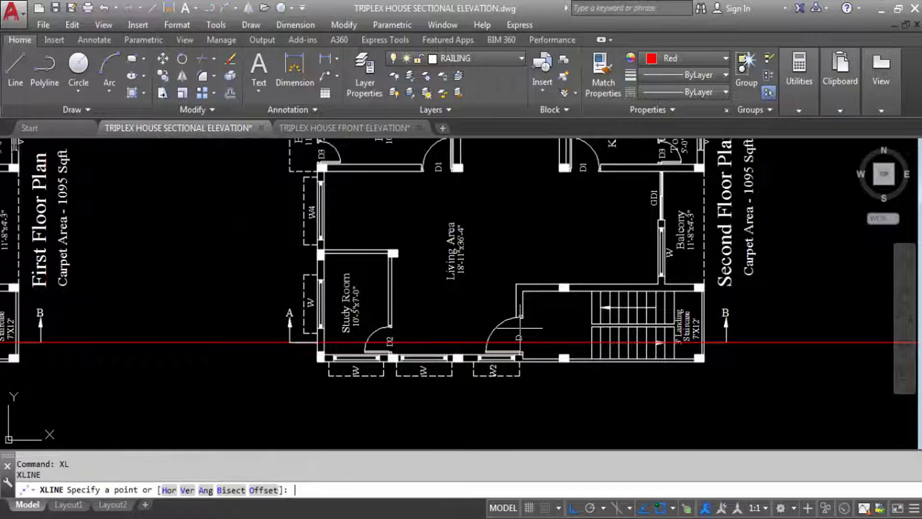
{"action": "type", "text": "v"}
{"action": "key", "text": "Return"}
{"action": "scroll", "coordinate": [518, 316], "scroll_direction": "up", "scroll_amount": 5}
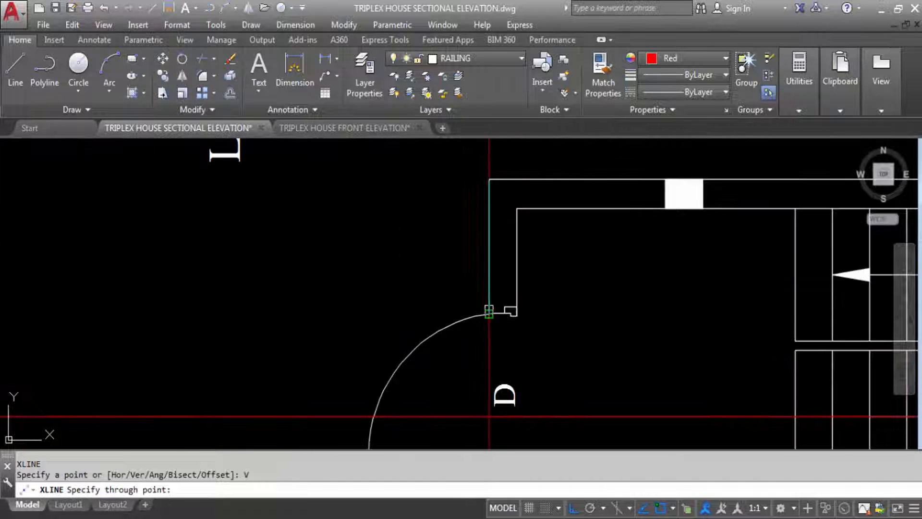
{"action": "left_click", "coordinate": [489, 313]}
{"action": "left_click", "coordinate": [514, 314]}
{"action": "scroll", "coordinate": [514, 314], "scroll_direction": "down", "scroll_amount": 8}
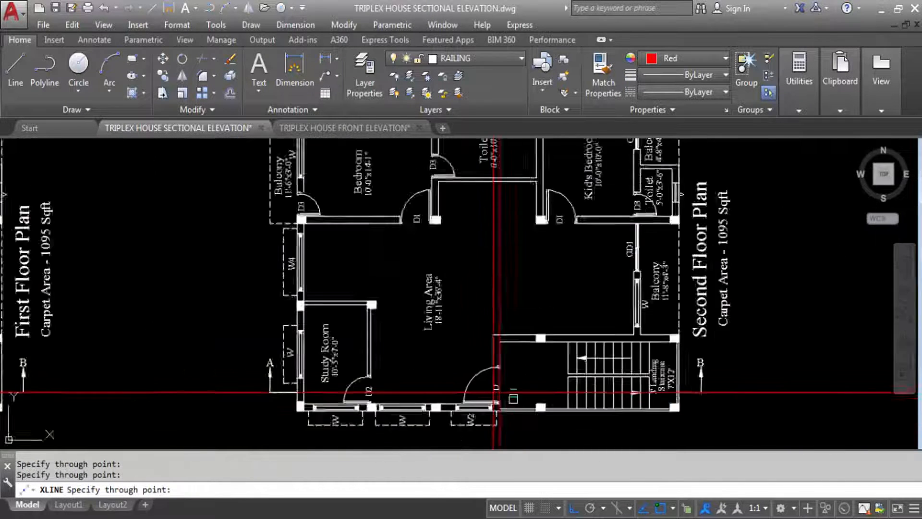
{"action": "scroll", "coordinate": [491, 303], "scroll_direction": "up", "scroll_amount": 6}
{"action": "scroll", "coordinate": [491, 304], "scroll_direction": "up", "scroll_amount": 5}
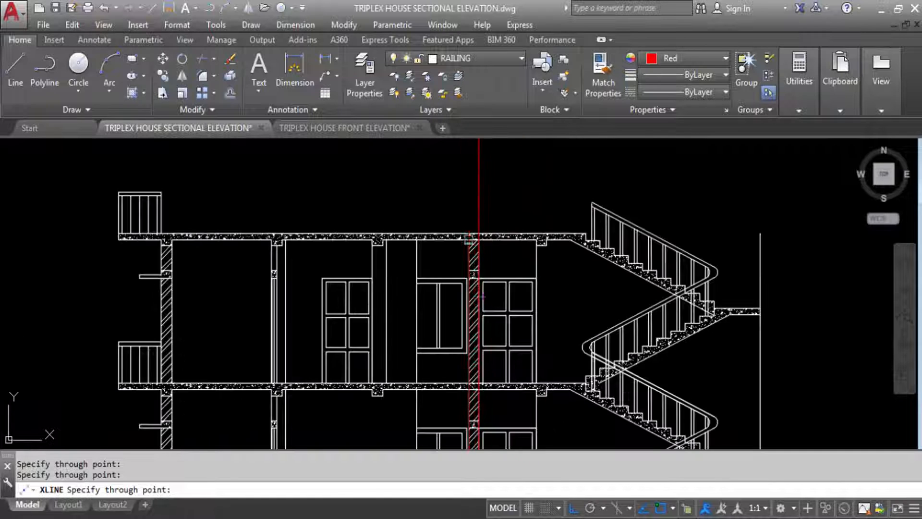
{"action": "scroll", "coordinate": [469, 238], "scroll_direction": "down", "scroll_amount": 5}
{"action": "scroll", "coordinate": [486, 313], "scroll_direction": "down", "scroll_amount": 4}
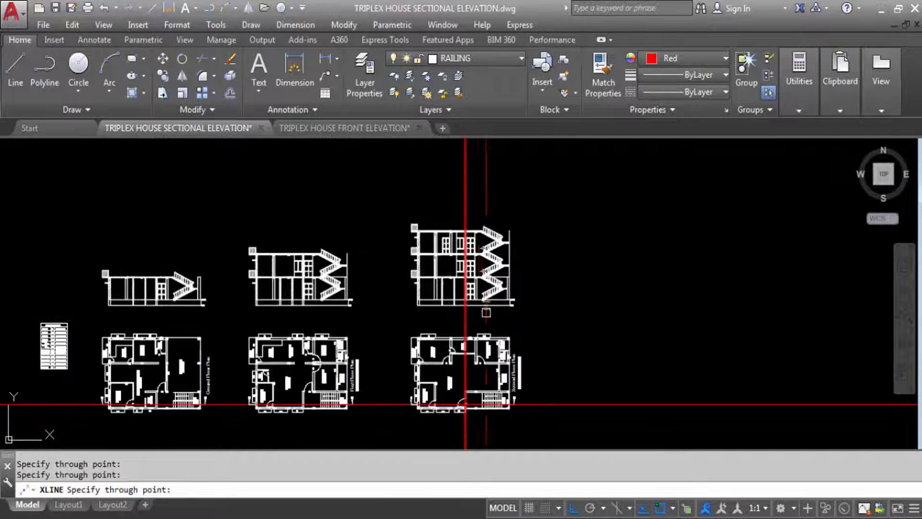
{"action": "scroll", "coordinate": [465, 411], "scroll_direction": "up", "scroll_amount": 6}
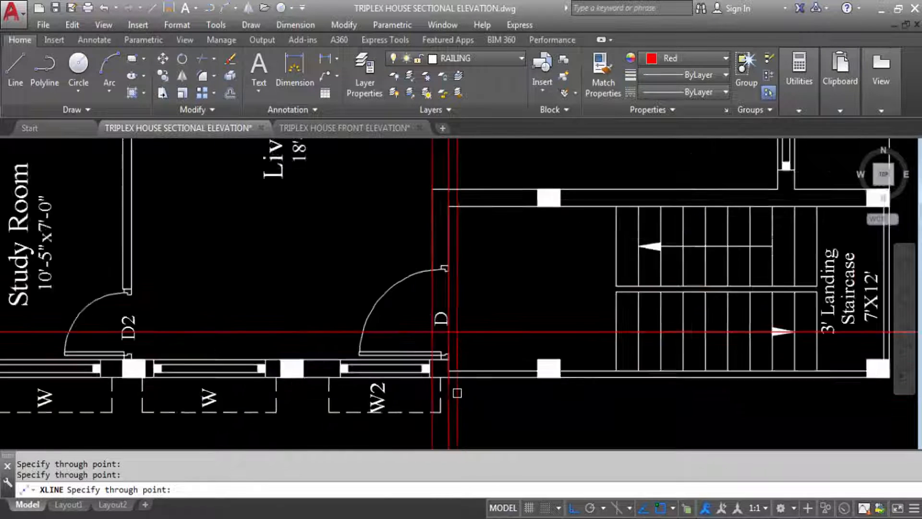
{"action": "scroll", "coordinate": [451, 336], "scroll_direction": "down", "scroll_amount": 2}
{"action": "key", "text": "Escape"}
Draw vertical construction lines through the inner edge and the rebate of door D's frame in the second floor plan.
{"action": "scroll", "coordinate": [447, 313], "scroll_direction": "up", "scroll_amount": 3}
{"action": "scroll", "coordinate": [441, 330], "scroll_direction": "up", "scroll_amount": 2}
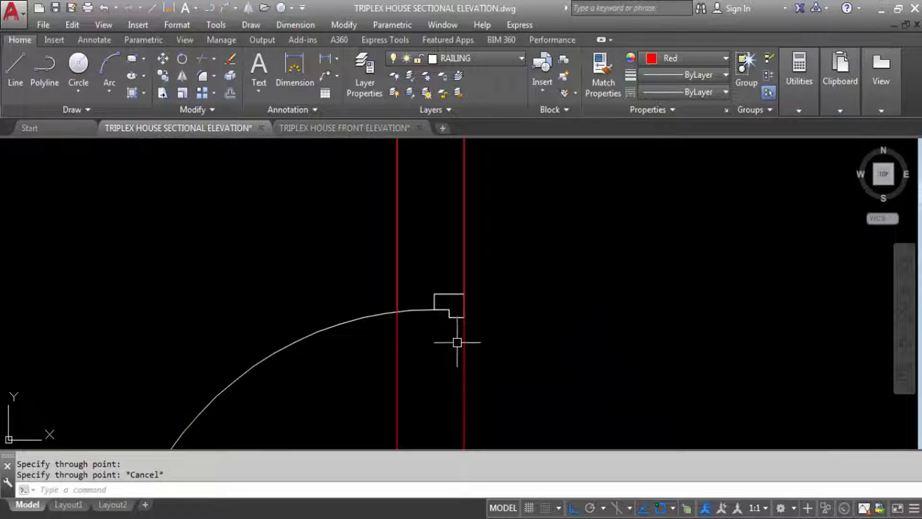
{"action": "type", "text": "XL"}
{"action": "key", "text": "Return"}
{"action": "type", "text": "V"}
{"action": "key", "text": "Return"}
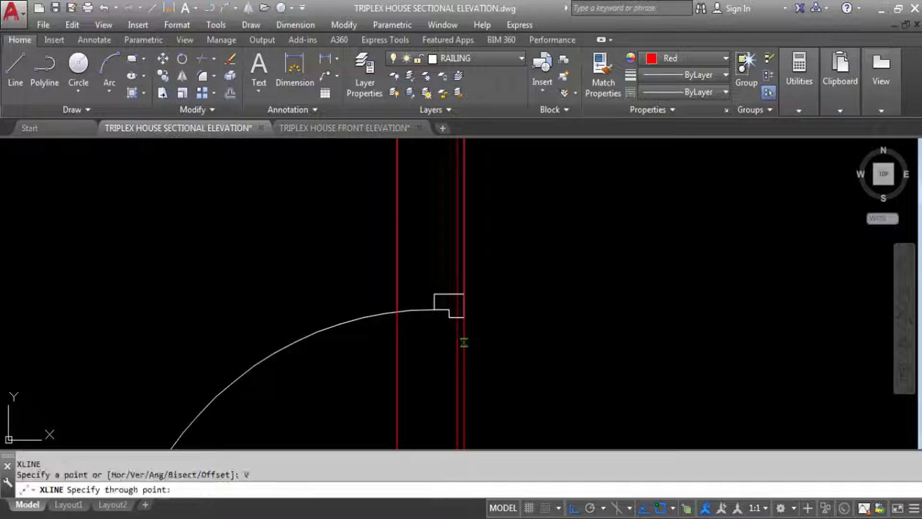
{"action": "scroll", "coordinate": [436, 312], "scroll_direction": "up", "scroll_amount": 6}
{"action": "left_click", "coordinate": [428, 305]}
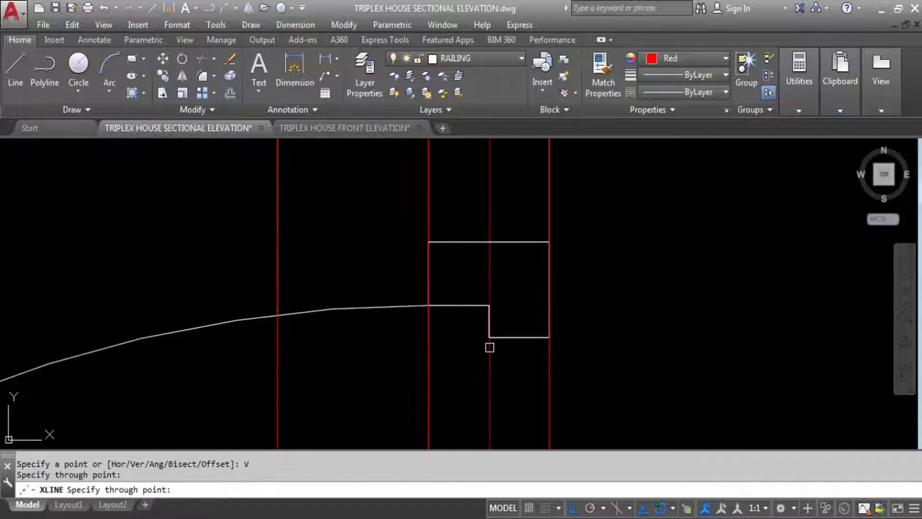
{"action": "left_click", "coordinate": [490, 339]}
{"action": "scroll", "coordinate": [485, 346], "scroll_direction": "down", "scroll_amount": 6}
{"action": "key", "text": "Escape"}
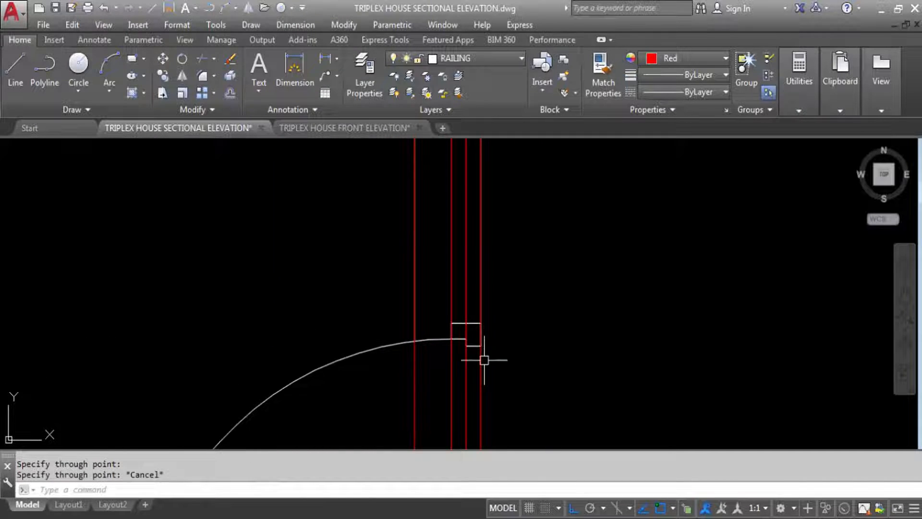
Erase the two vertical construction lines running along the wall faces beside door D.
{"action": "left_click", "coordinate": [482, 305]}
{"action": "left_click", "coordinate": [415, 308]}
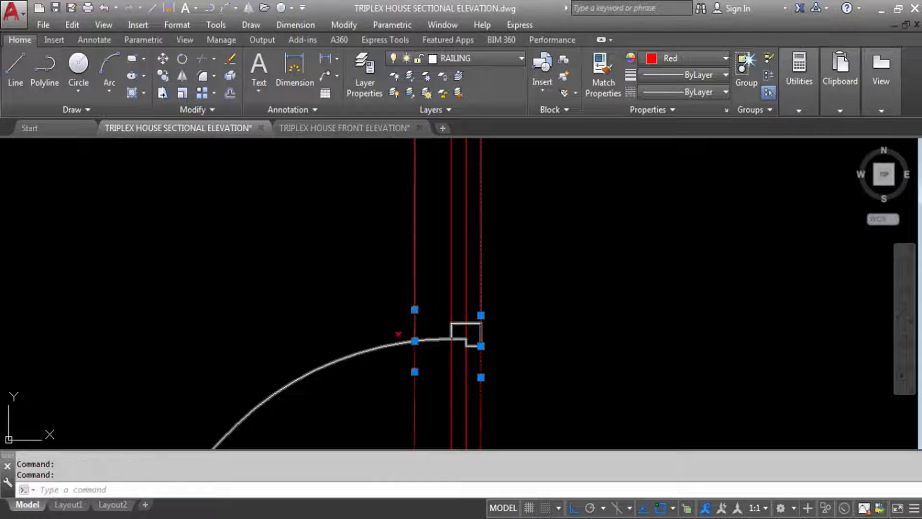
{"action": "key", "text": "Delete"}
Trim the two red door frame lines above the lintel's underside, using the top storey's floor slab and door head line as cutting edges.
{"action": "scroll", "coordinate": [442, 405], "scroll_direction": "down", "scroll_amount": 8}
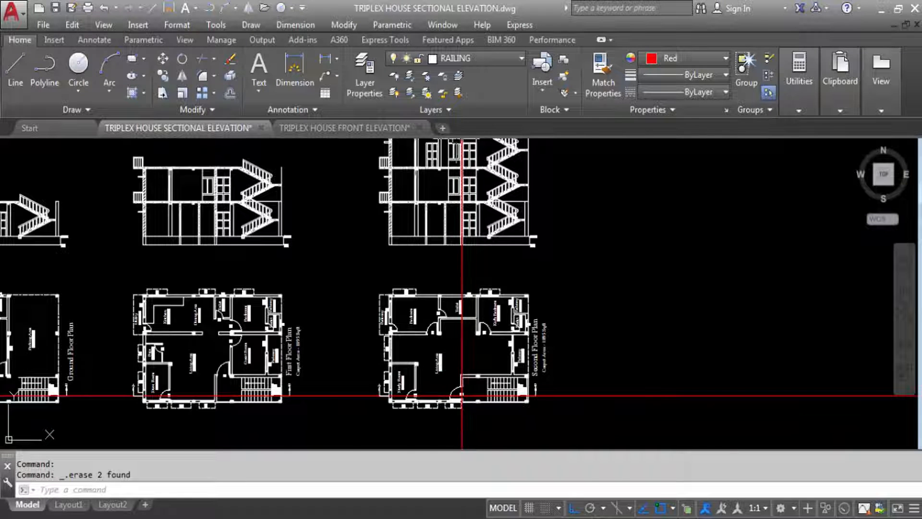
{"action": "scroll", "coordinate": [472, 318], "scroll_direction": "up", "scroll_amount": 10}
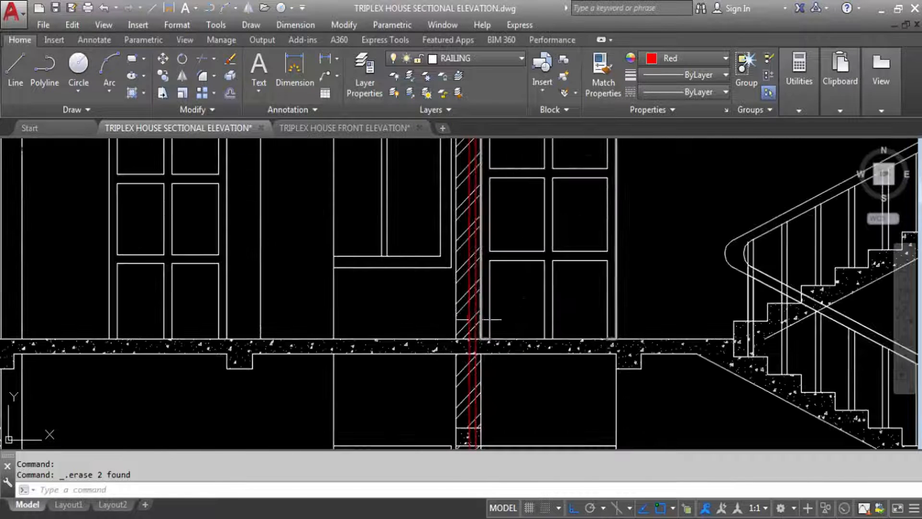
{"action": "scroll", "coordinate": [482, 319], "scroll_direction": "down", "scroll_amount": 4}
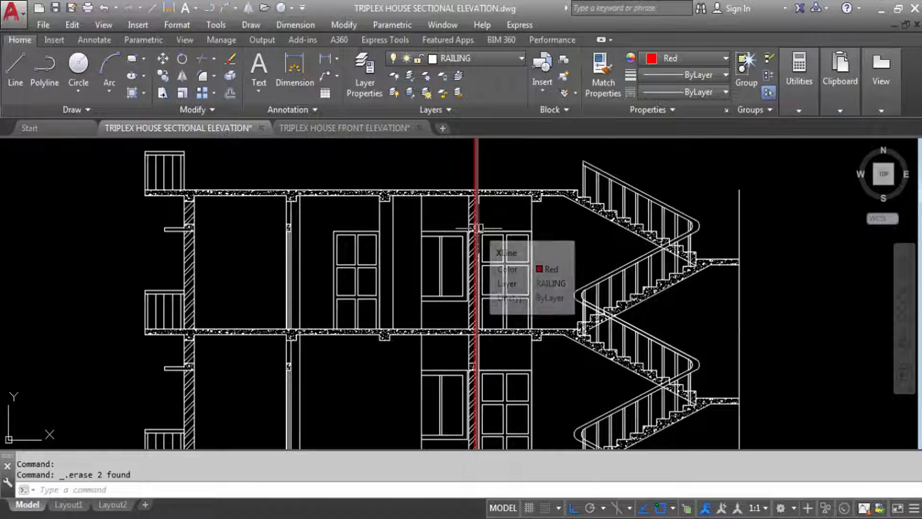
{"action": "scroll", "coordinate": [479, 231], "scroll_direction": "down", "scroll_amount": 3}
{"action": "scroll", "coordinate": [479, 239], "scroll_direction": "up", "scroll_amount": 5}
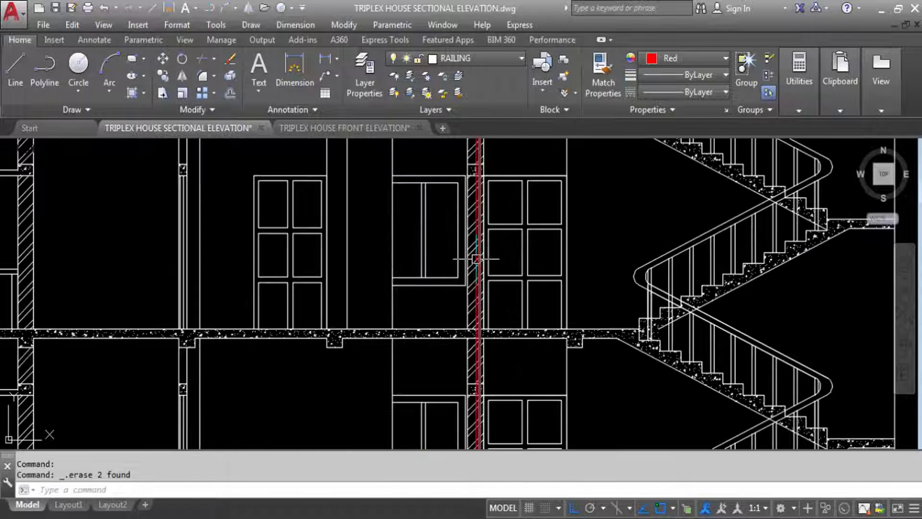
{"action": "type", "text": "r"}
{"action": "key", "text": "Return"}
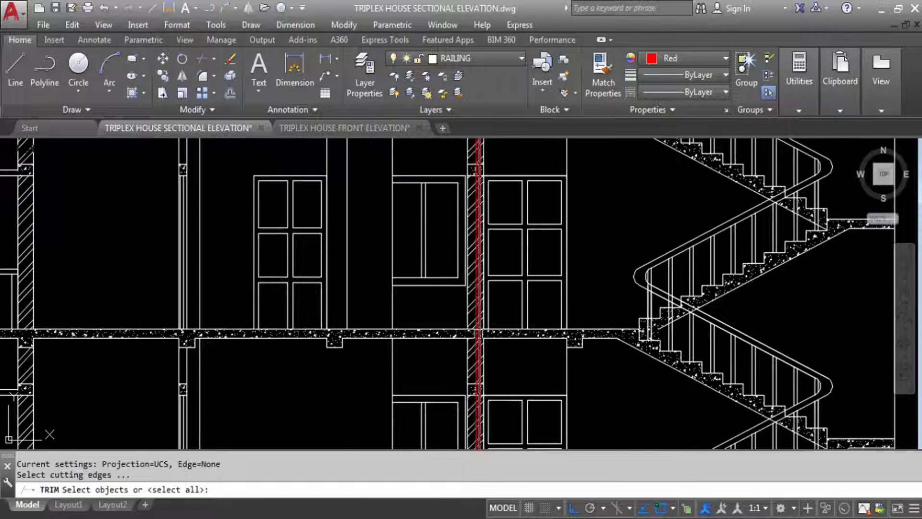
{"action": "scroll", "coordinate": [468, 313], "scroll_direction": "up", "scroll_amount": 3}
{"action": "left_click", "coordinate": [479, 331]}
{"action": "scroll", "coordinate": [480, 398], "scroll_direction": "down", "scroll_amount": 1}
{"action": "scroll", "coordinate": [480, 398], "scroll_direction": "down", "scroll_amount": 3}
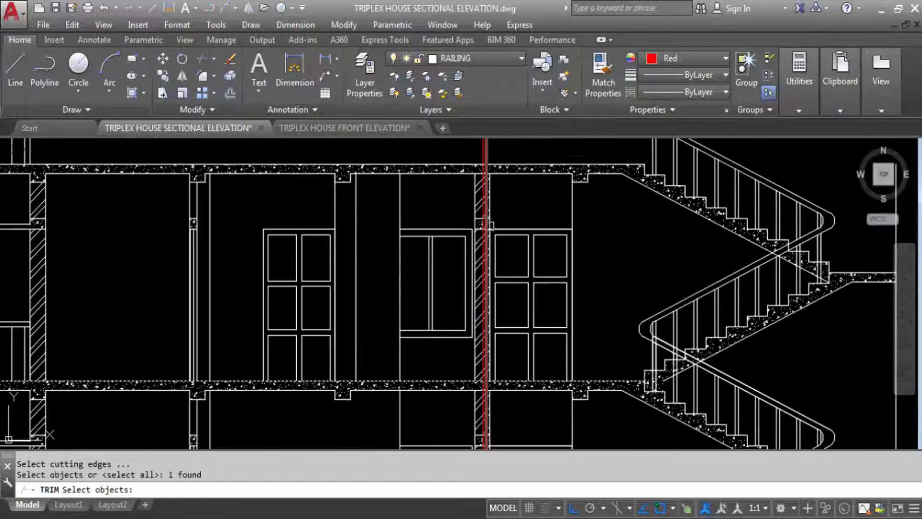
{"action": "scroll", "coordinate": [463, 258], "scroll_direction": "up", "scroll_amount": 3}
{"action": "left_click", "coordinate": [463, 251]}
{"action": "key", "text": "Return"}
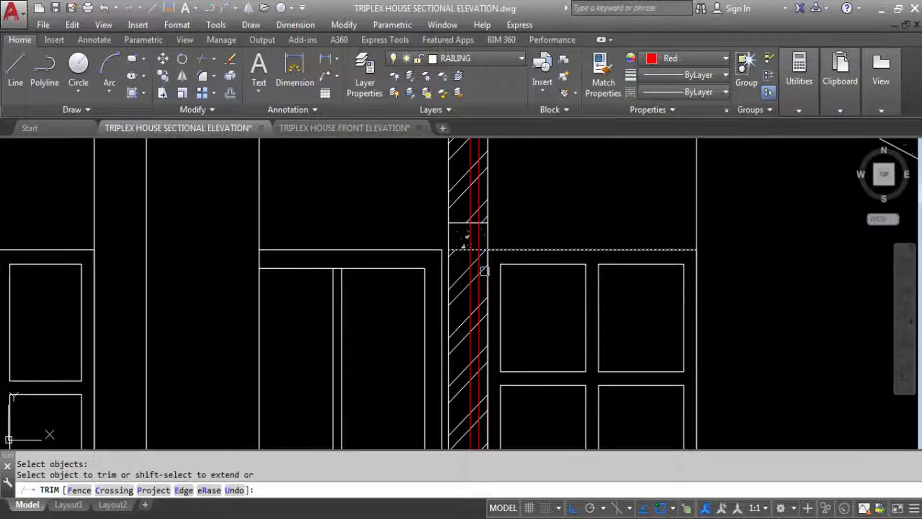
{"action": "scroll", "coordinate": [472, 268], "scroll_direction": "up", "scroll_amount": 5}
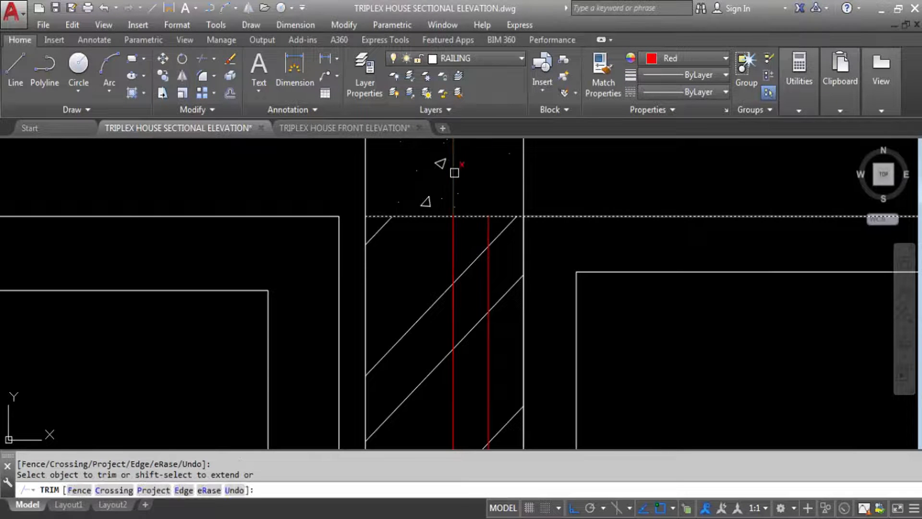
{"action": "scroll", "coordinate": [454, 172], "scroll_direction": "down", "scroll_amount": 4}
{"action": "left_click", "coordinate": [460, 190]}
Trim the two red door frame lines below the top of the top storey's floor slab.
{"action": "scroll", "coordinate": [457, 341], "scroll_direction": "up", "scroll_amount": 5}
{"action": "left_click", "coordinate": [463, 352]}
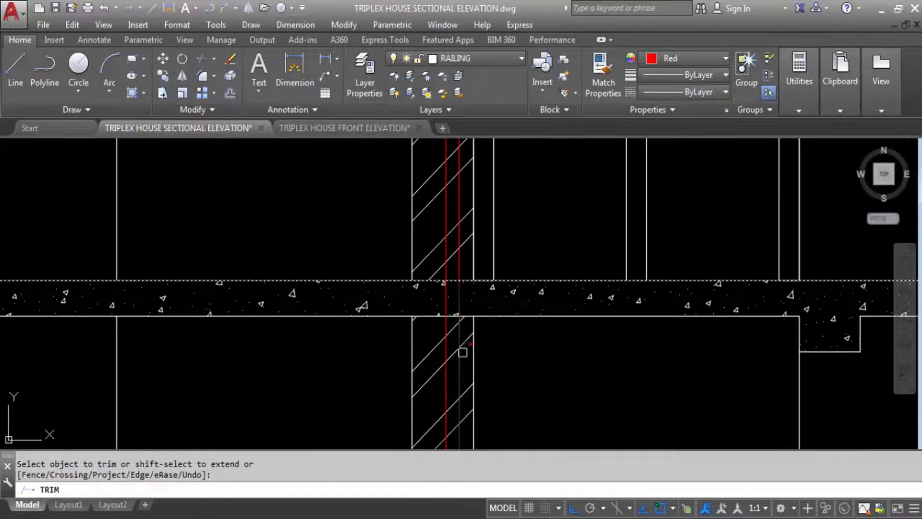
{"action": "left_click", "coordinate": [442, 376]}
{"action": "scroll", "coordinate": [442, 384], "scroll_direction": "down", "scroll_amount": 5}
{"action": "left_click", "coordinate": [442, 398]}
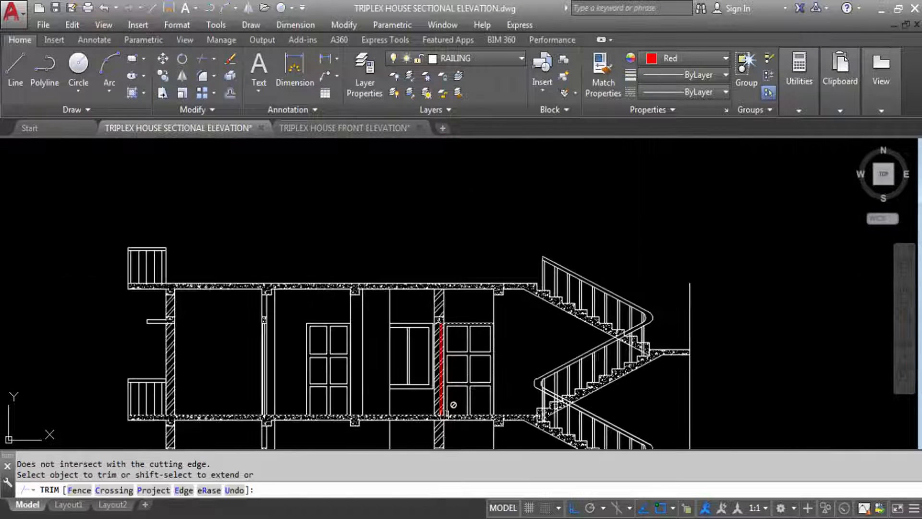
{"action": "key", "text": "Escape"}
Erase the diagonal hatch of the top storey wall containing the red door frame lines.
{"action": "scroll", "coordinate": [440, 395], "scroll_direction": "up", "scroll_amount": 5}
{"action": "left_click", "coordinate": [423, 295]}
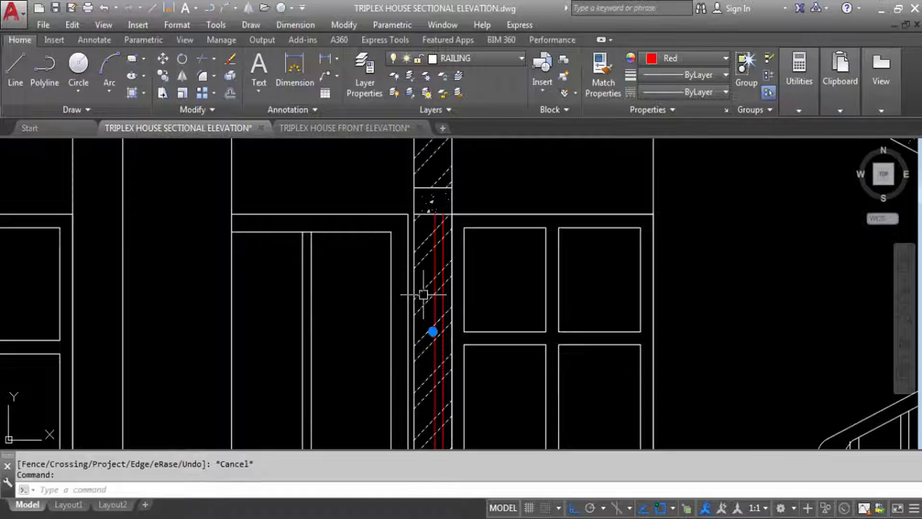
{"action": "key", "text": "Delete"}
Hatch the wall segment between the ceiling slab and the lintel above the red lines with the AR-CONC pattern.
{"action": "scroll", "coordinate": [448, 210], "scroll_direction": "down", "scroll_amount": 4}
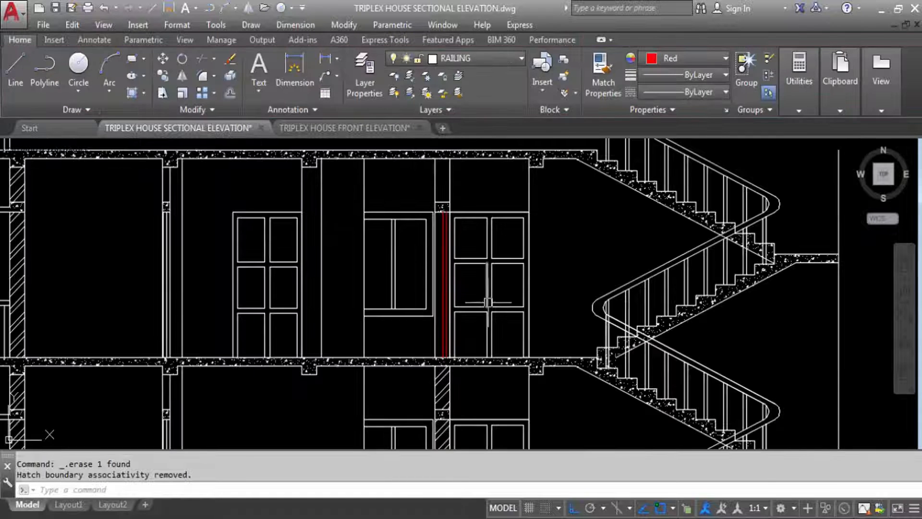
{"action": "type", "text": "H"}
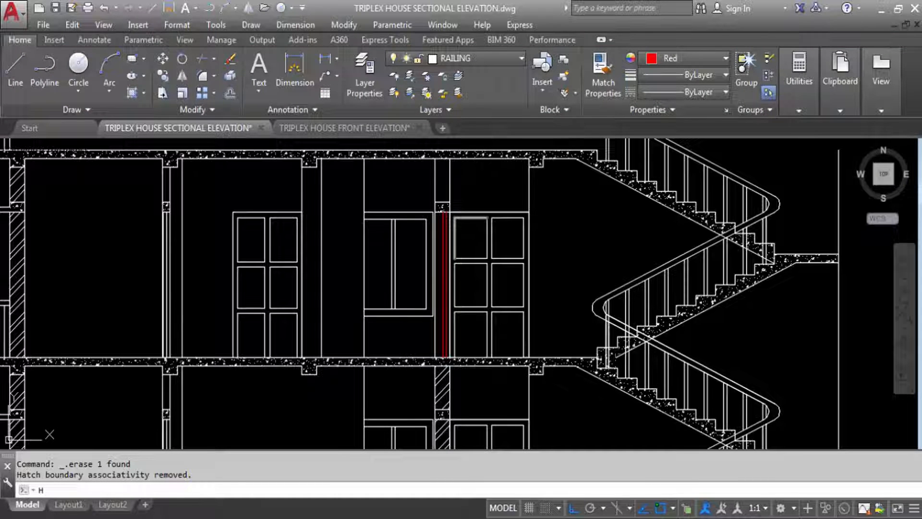
{"action": "key", "text": "Return"}
{"action": "left_click", "coordinate": [442, 183]}
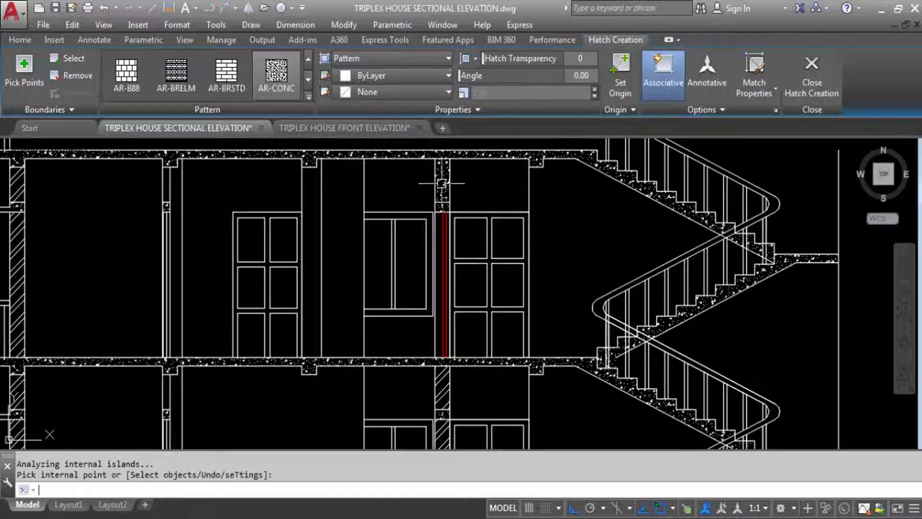
{"action": "key", "text": "Return"}
Match the new hatch above the lintel to the diagonal wall hatch of the storey below.
{"action": "type", "text": "MA"}
{"action": "key", "text": "Return"}
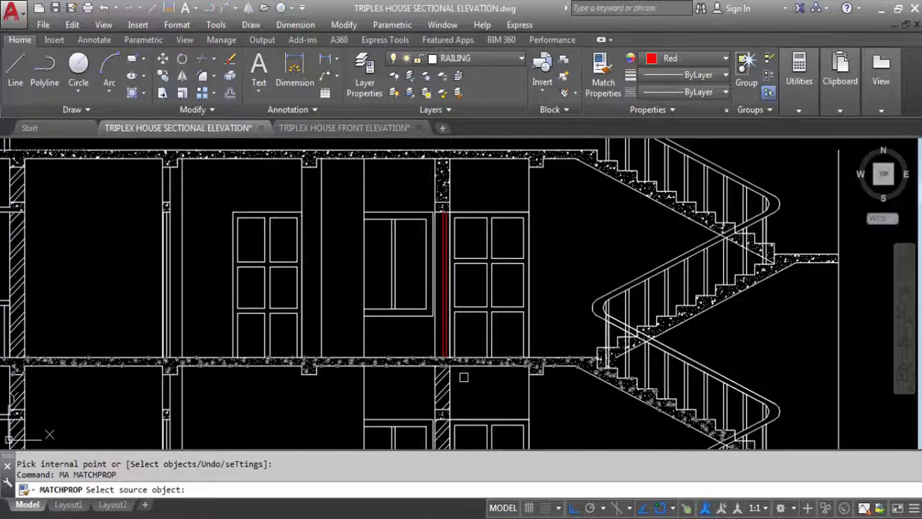
{"action": "left_click", "coordinate": [443, 387]}
{"action": "left_click", "coordinate": [443, 191]}
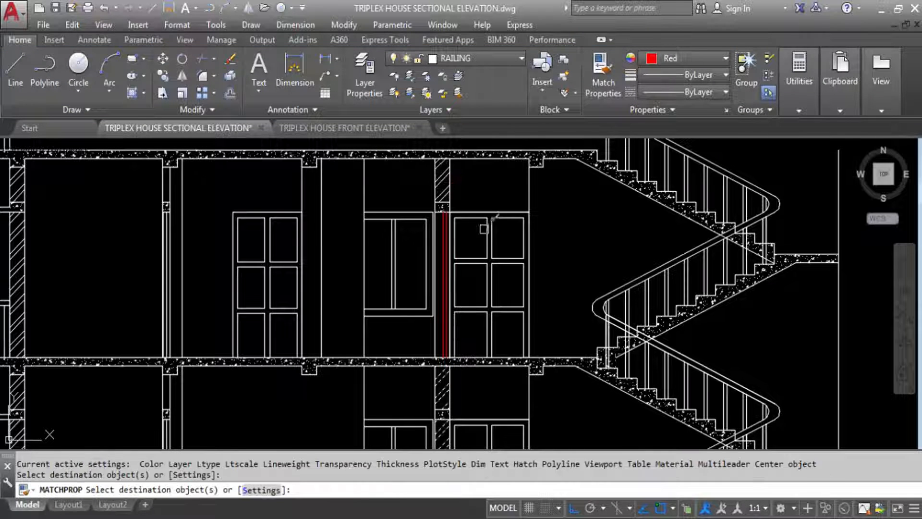
{"action": "key", "text": "Escape"}
Erase the top storey's two-pane window and the vertical wall line at its side.
{"action": "scroll", "coordinate": [393, 201], "scroll_direction": "down", "scroll_amount": 2}
{"action": "left_click", "coordinate": [406, 277]}
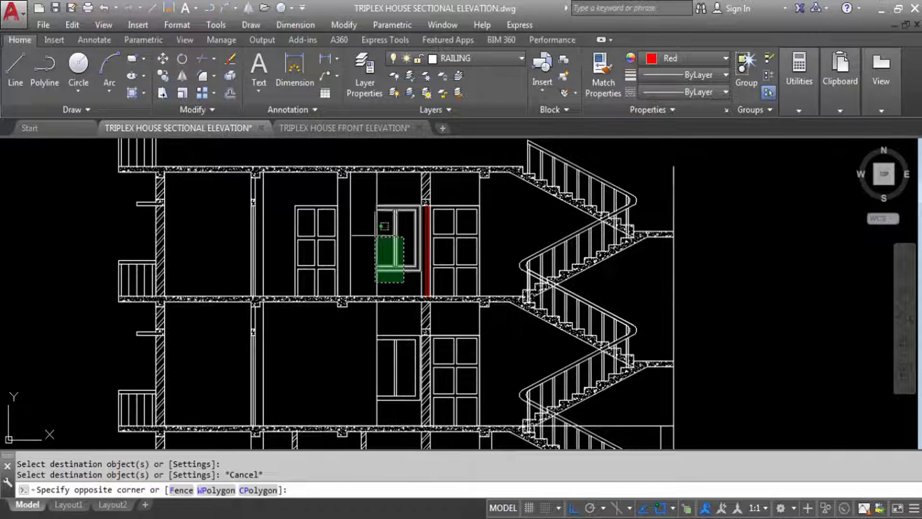
{"action": "left_click", "coordinate": [368, 195]}
{"action": "key", "text": "Delete"}
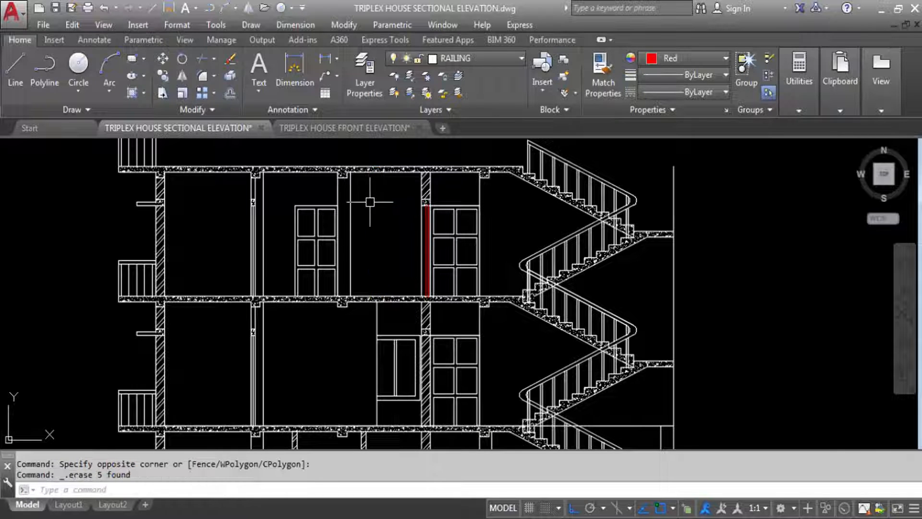
Match the properties of the two red door frame lines to the white vertical door line in the other interior wall of the top storey.
{"action": "scroll", "coordinate": [453, 229], "scroll_direction": "down", "scroll_amount": 2}
{"action": "scroll", "coordinate": [428, 216], "scroll_direction": "up", "scroll_amount": 4}
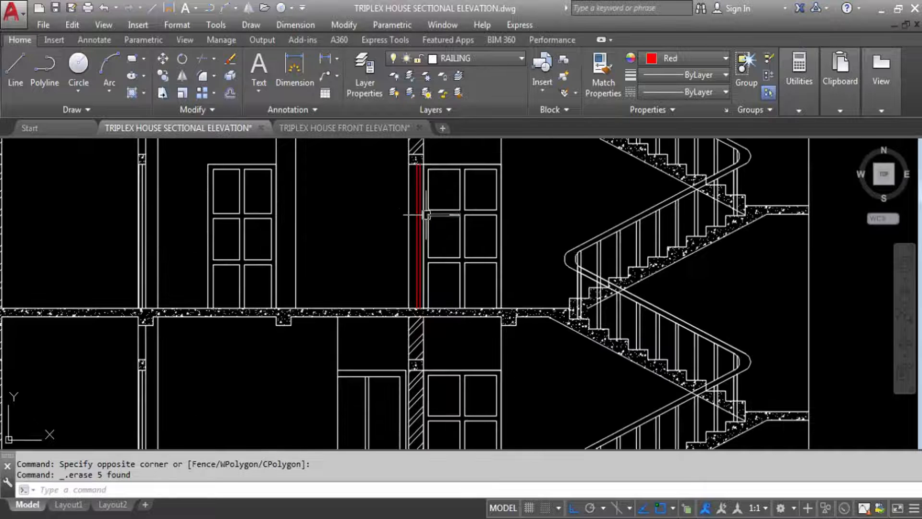
{"action": "scroll", "coordinate": [136, 200], "scroll_direction": "up", "scroll_amount": 4}
{"action": "left_click", "coordinate": [144, 212]}
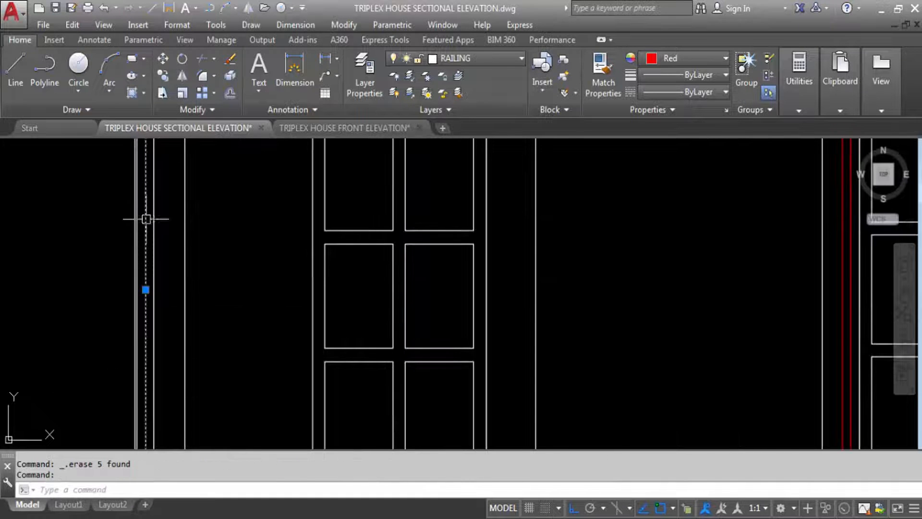
{"action": "key", "text": "Return"}
{"action": "scroll", "coordinate": [473, 284], "scroll_direction": "down", "scroll_amount": 5}
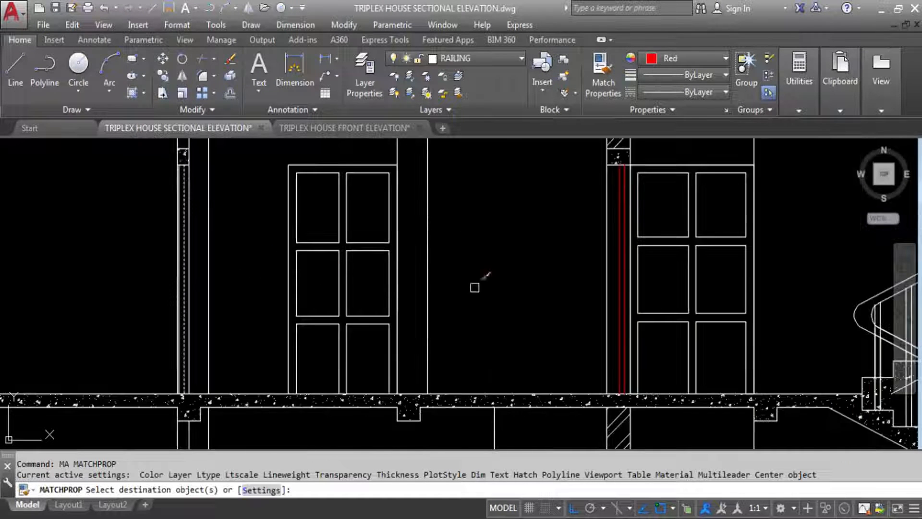
{"action": "scroll", "coordinate": [597, 252], "scroll_direction": "up", "scroll_amount": 7}
{"action": "left_click", "coordinate": [597, 283]}
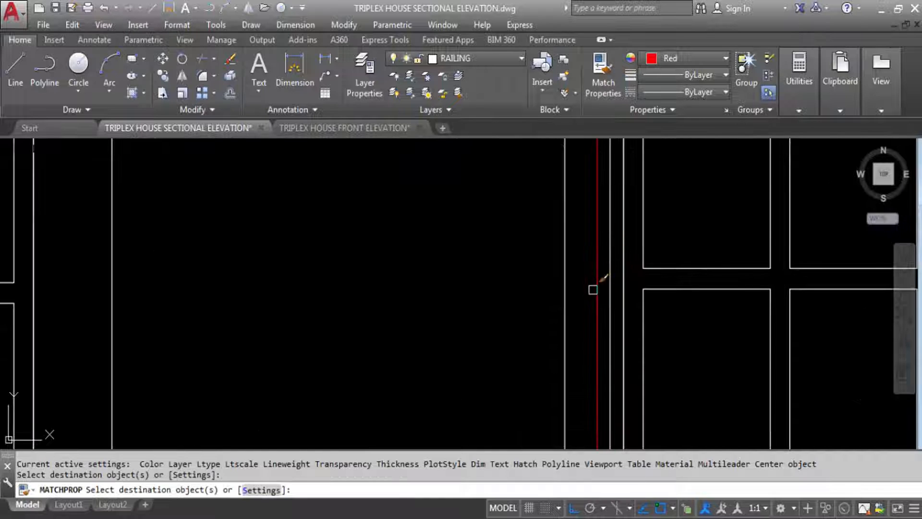
{"action": "left_click", "coordinate": [610, 267]}
{"action": "left_click", "coordinate": [608, 300]}
{"action": "scroll", "coordinate": [587, 277], "scroll_direction": "down", "scroll_amount": 4}
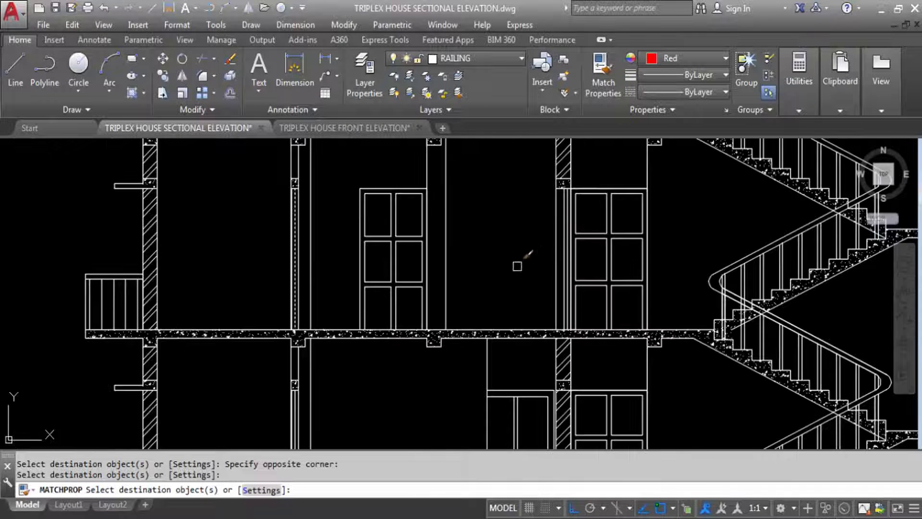
{"action": "key", "text": "Escape"}
{"action": "scroll", "coordinate": [409, 159], "scroll_direction": "down", "scroll_amount": 6}
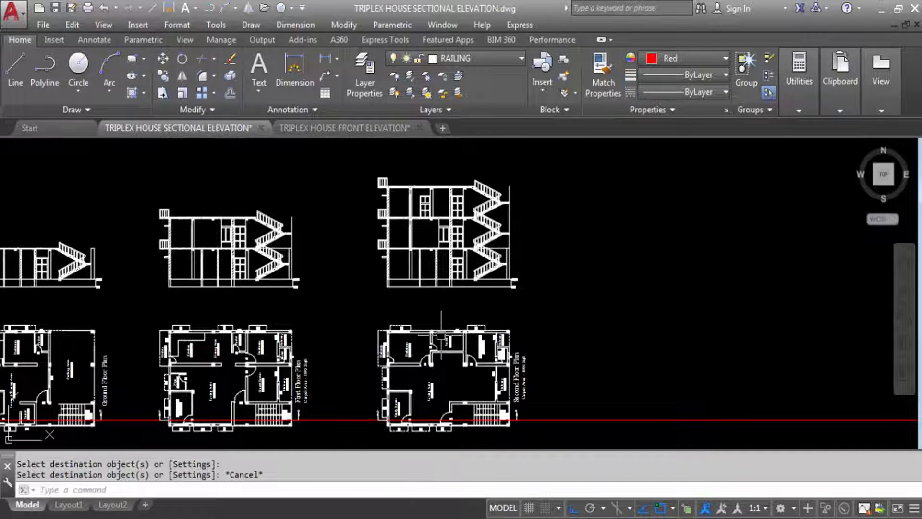
Compare the second floor plan's walls and door near the staircase along the section line with the top storey of the section.
{"action": "scroll", "coordinate": [441, 335], "scroll_direction": "down", "scroll_amount": 3}
{"action": "scroll", "coordinate": [441, 336], "scroll_direction": "up", "scroll_amount": 10}
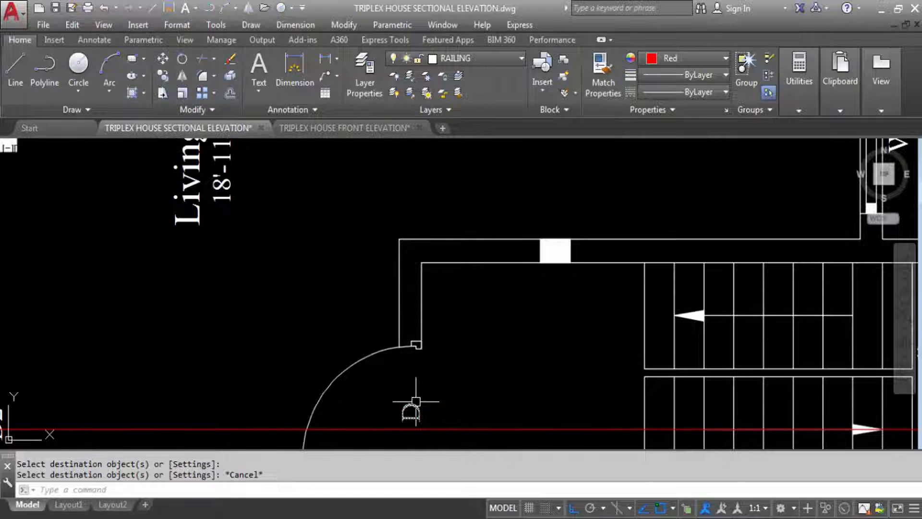
{"action": "scroll", "coordinate": [416, 401], "scroll_direction": "down", "scroll_amount": 6}
{"action": "scroll", "coordinate": [364, 175], "scroll_direction": "up", "scroll_amount": 8}
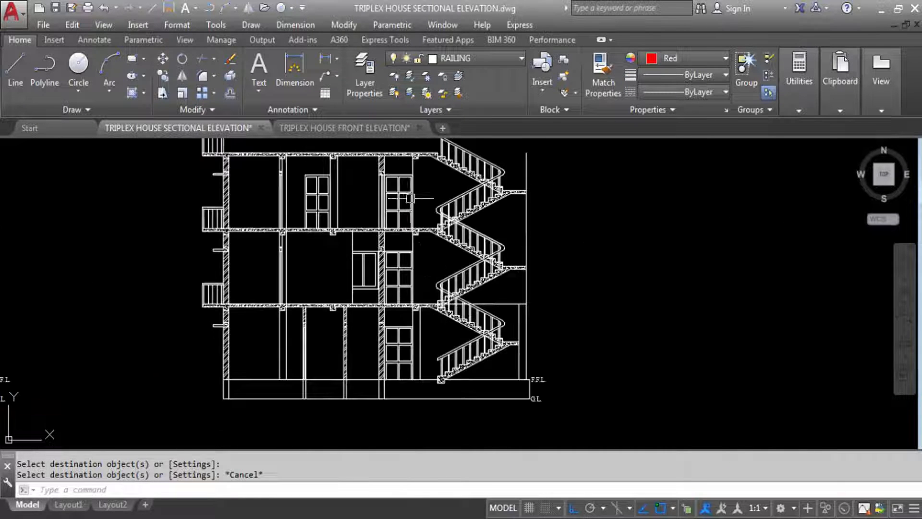
{"action": "scroll", "coordinate": [419, 341], "scroll_direction": "down", "scroll_amount": 8}
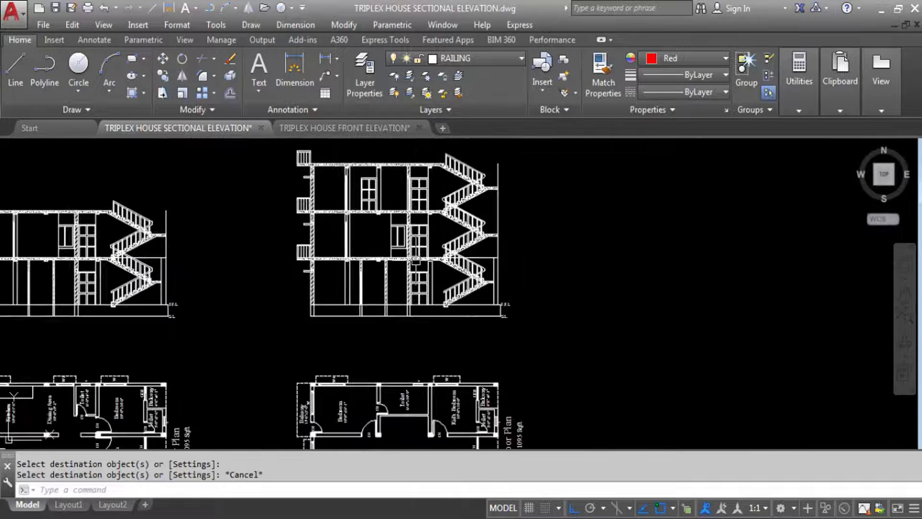
{"action": "scroll", "coordinate": [432, 360], "scroll_direction": "up", "scroll_amount": 6}
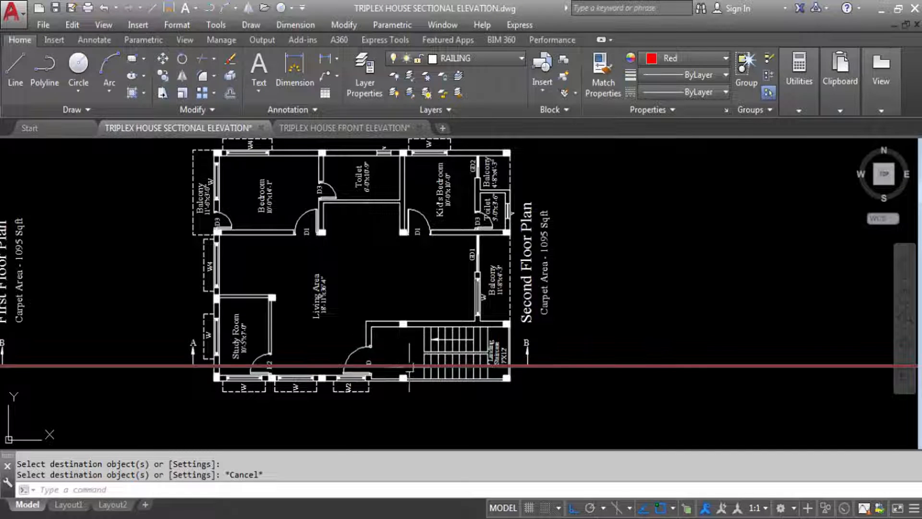
{"action": "scroll", "coordinate": [413, 373], "scroll_direction": "down", "scroll_amount": 2}
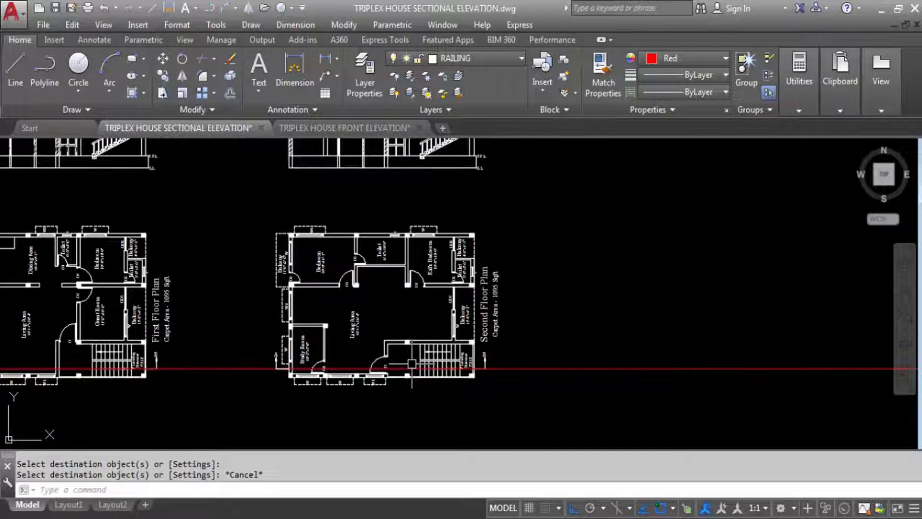
{"action": "scroll", "coordinate": [410, 392], "scroll_direction": "down", "scroll_amount": 4}
{"action": "scroll", "coordinate": [412, 279], "scroll_direction": "up", "scroll_amount": 2}
{"action": "scroll", "coordinate": [393, 263], "scroll_direction": "up", "scroll_amount": 5}
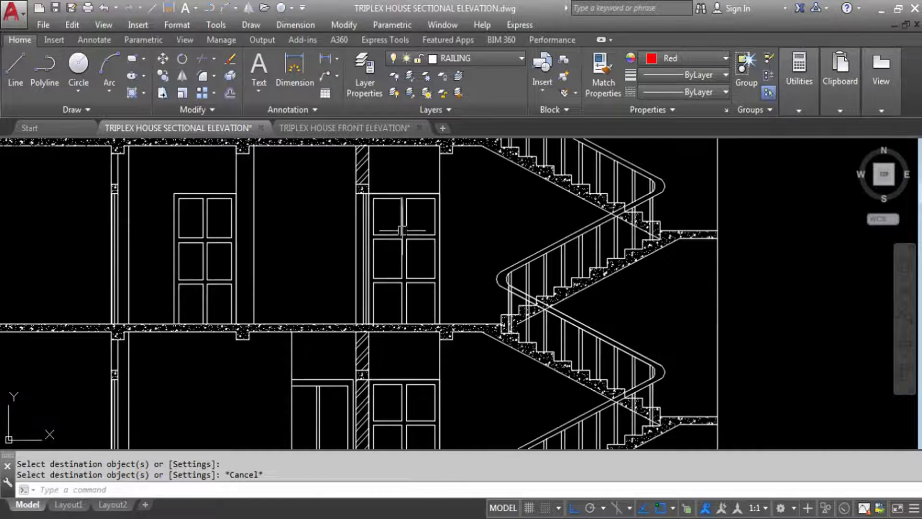
{"action": "mouse_move", "coordinate": [402, 231]}
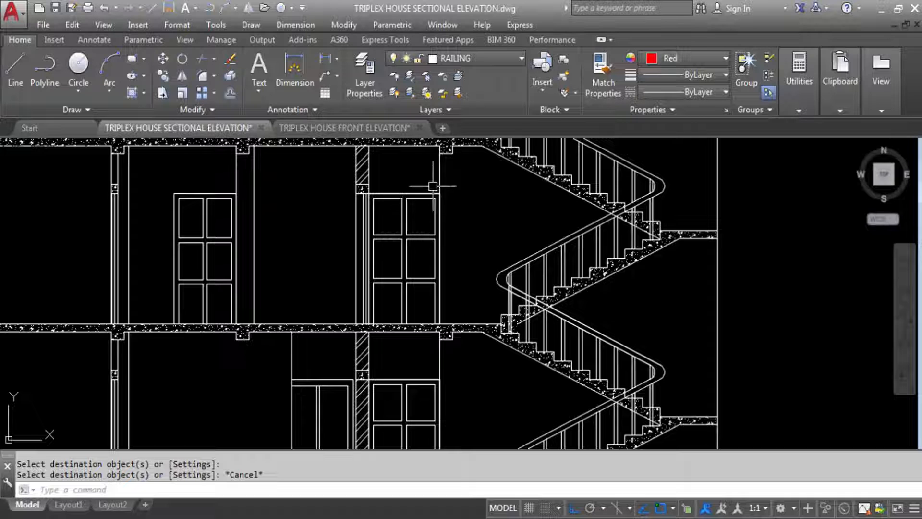
Erase the top storey's six-pane door beside the staircase, including its frame and the vertical wall line at its side.
{"action": "left_click_drag", "start_coordinate": [415, 182], "coordinate": [399, 229]}
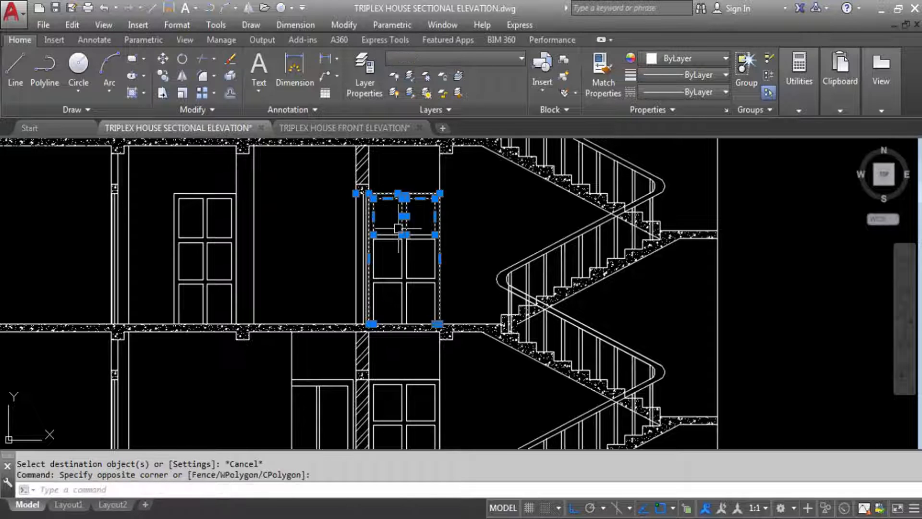
{"action": "key", "text": "Delete"}
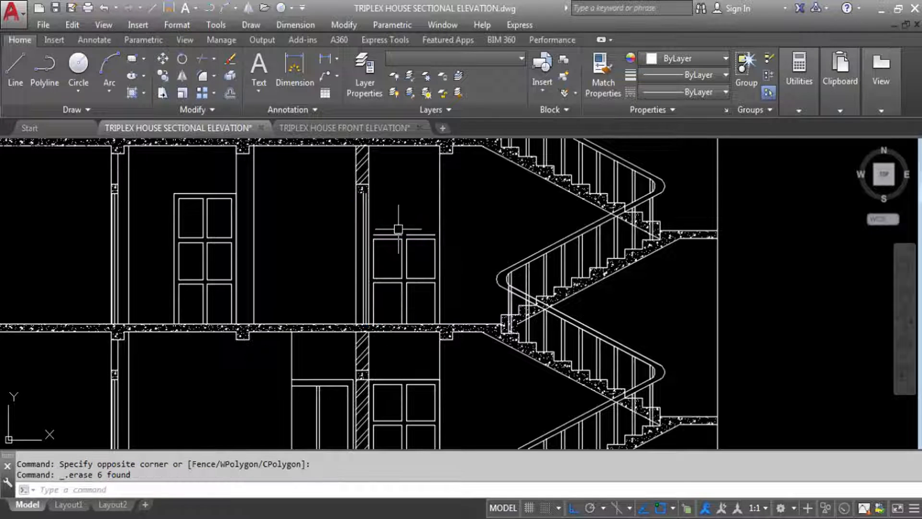
{"action": "left_click_drag", "start_coordinate": [457, 217], "coordinate": [387, 280]}
{"action": "key", "text": "Delete"}
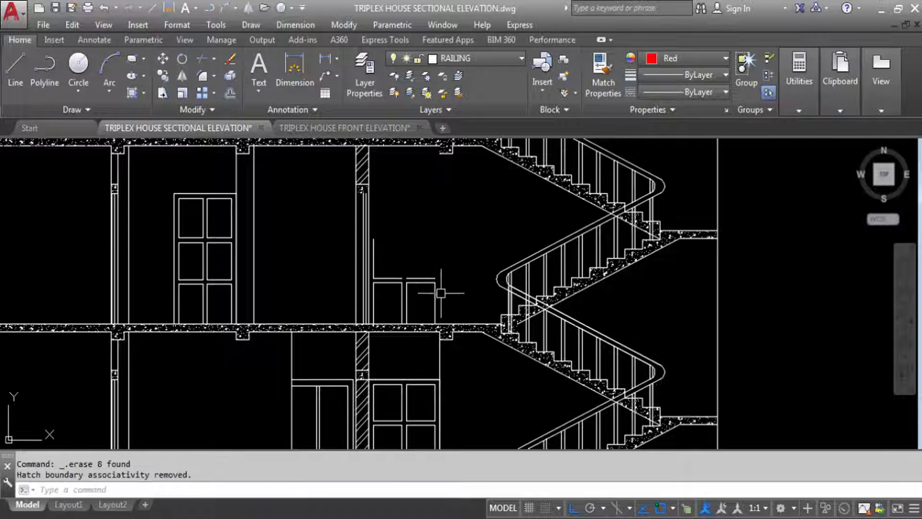
{"action": "left_click", "coordinate": [457, 322]}
{"action": "left_click", "coordinate": [366, 230]}
{"action": "key", "text": "Delete"}
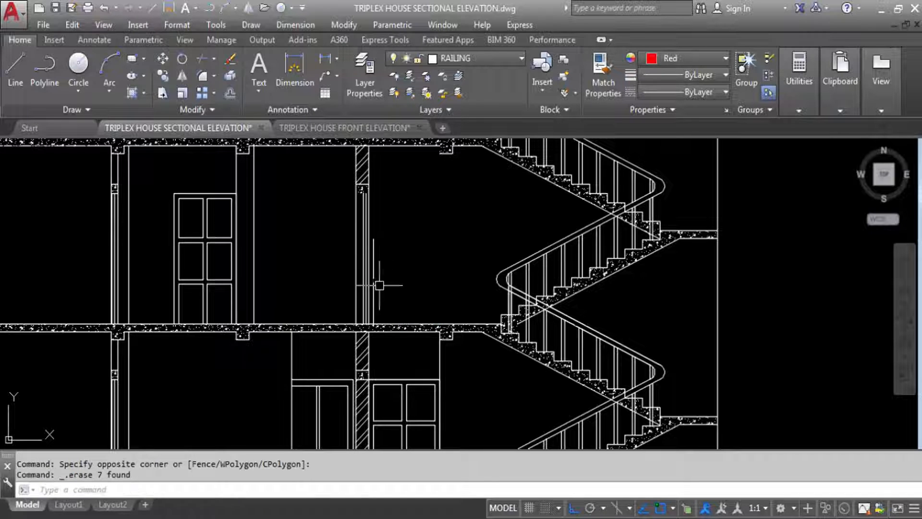
{"action": "left_click", "coordinate": [375, 297]}
{"action": "key", "text": "Delete"}
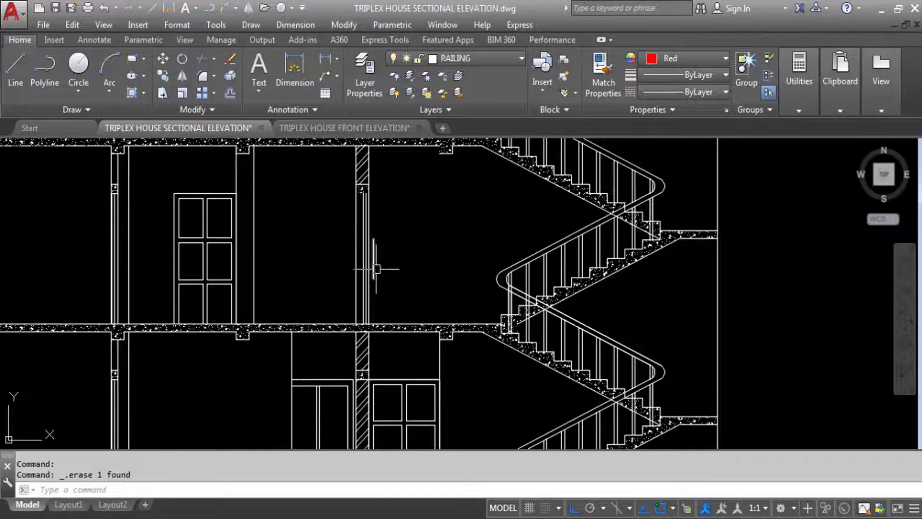
{"action": "key", "text": "Delete"}
Draw a horizontal construction line along the lower edge of the lintel in the top storey's hatched interior wall.
{"action": "scroll", "coordinate": [338, 185], "scroll_direction": "up", "scroll_amount": 4}
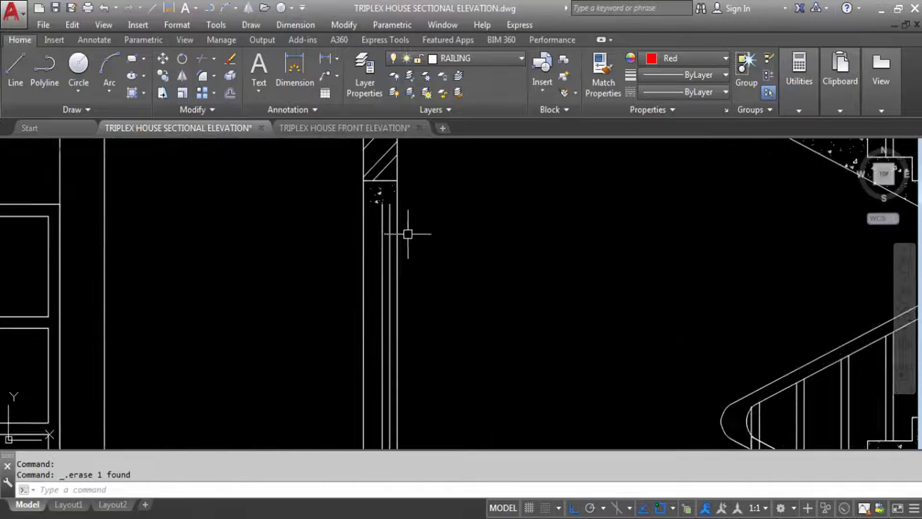
{"action": "type", "text": "XL"}
{"action": "key", "text": "Return"}
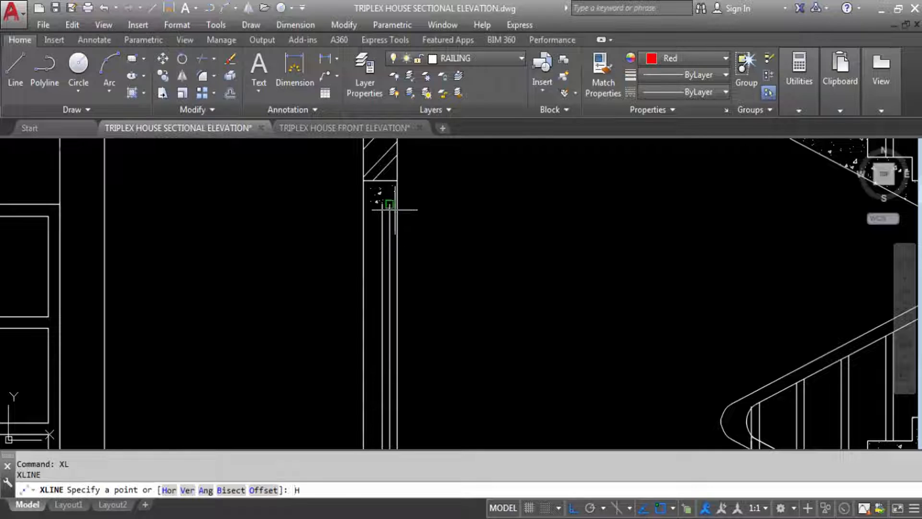
{"action": "key", "text": "Return"}
{"action": "left_click", "coordinate": [381, 204]}
{"action": "key", "text": "Escape"}
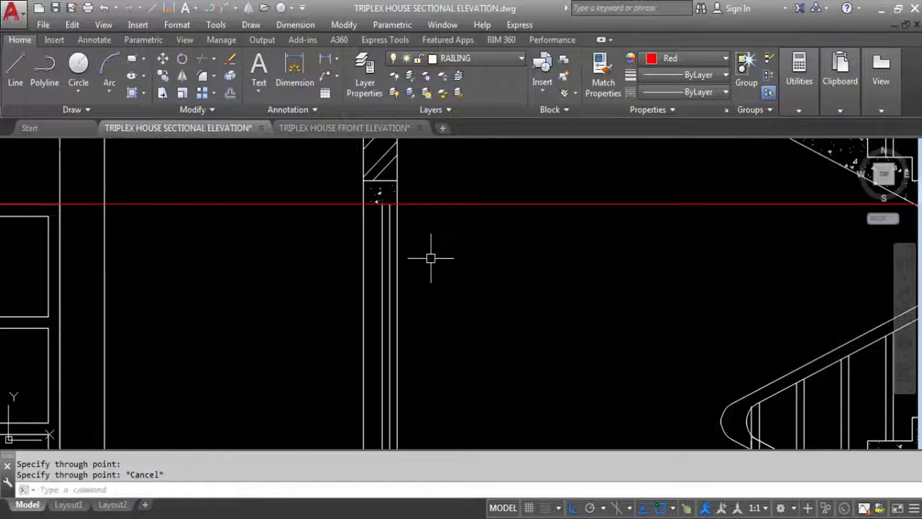
Trim the red construction line on both sides so it spans only the wall width beneath the lintel.
{"action": "type", "text": "TR"}
{"action": "key", "text": "Return"}
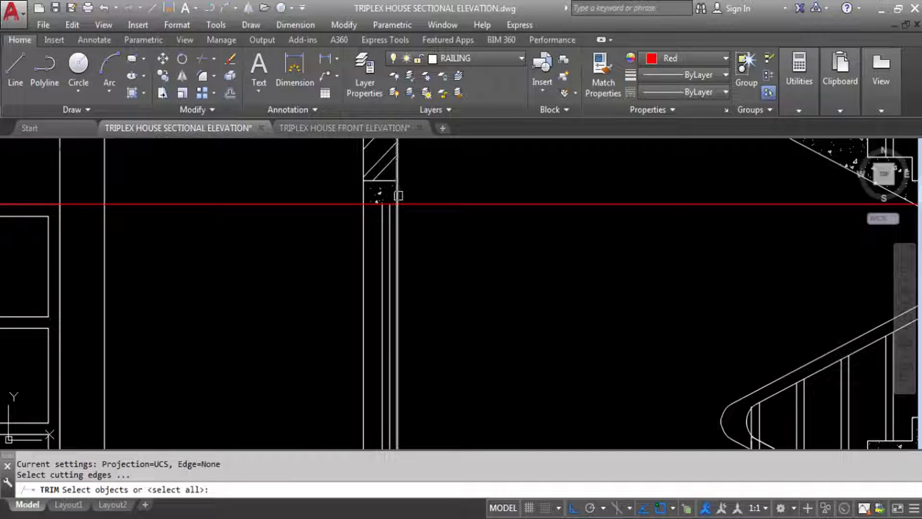
{"action": "left_click", "coordinate": [396, 195]}
{"action": "left_click", "coordinate": [361, 189]}
{"action": "key", "text": "Return"}
{"action": "left_click", "coordinate": [423, 204]}
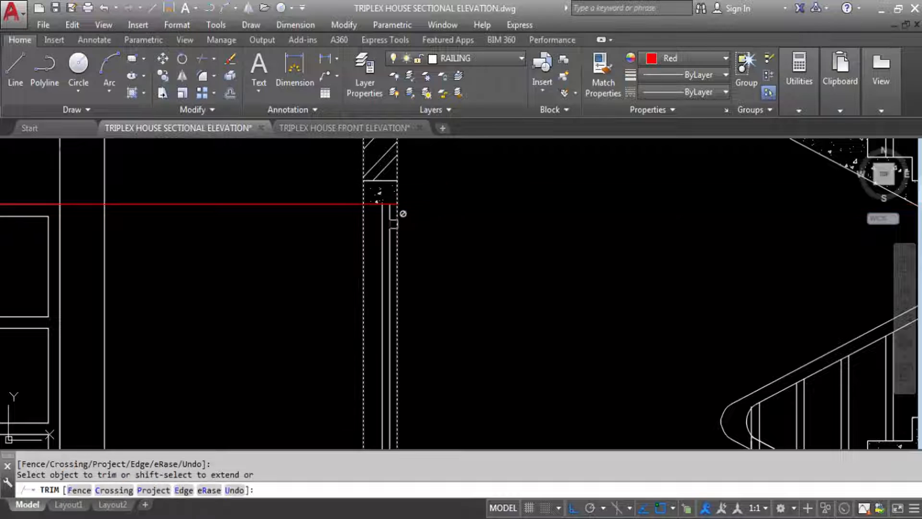
{"action": "left_click", "coordinate": [356, 188]}
{"action": "left_click", "coordinate": [309, 237]}
{"action": "scroll", "coordinate": [365, 288], "scroll_direction": "down", "scroll_amount": 2}
{"action": "key", "text": "Escape"}
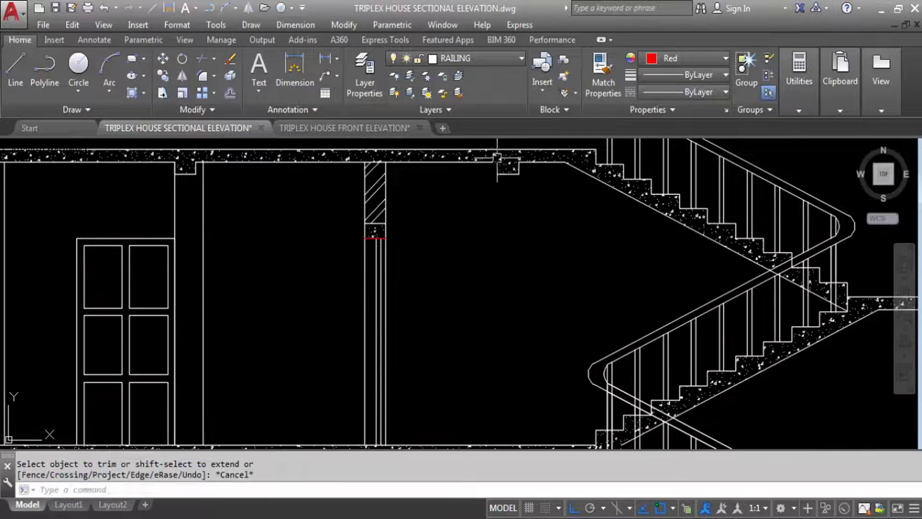
Draw the missing vertical edge of the ceiling beam near the top storey's staircase, from the slab underside to the beam's bottom.
{"action": "type", "text": "L"}
{"action": "key", "text": "Return"}
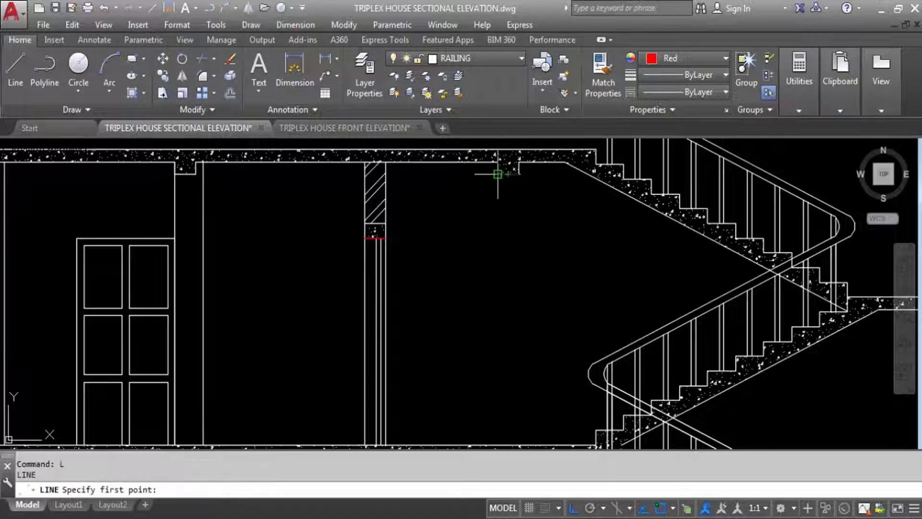
{"action": "left_click", "coordinate": [498, 162]}
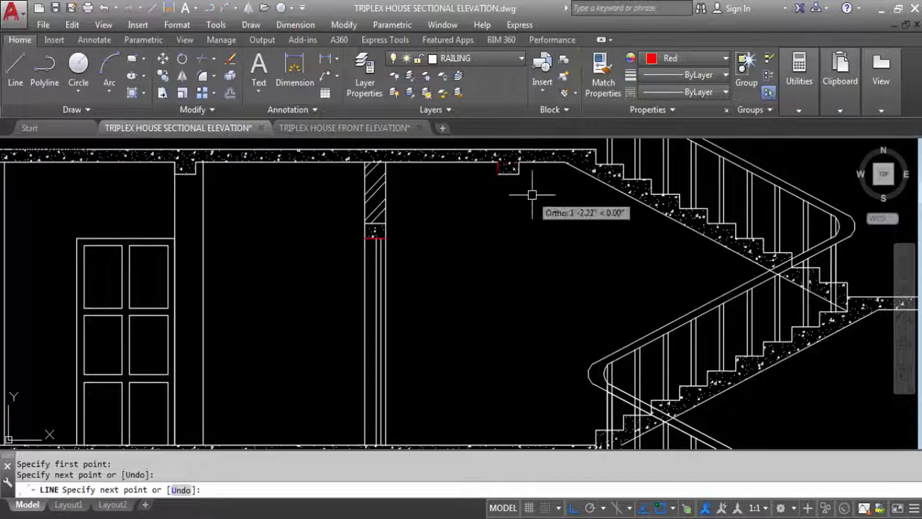
{"action": "key", "text": "Escape"}
Match the properties of the new red beam edge to the opposite vertical edge of the same beam.
{"action": "left_click", "coordinate": [519, 168]}
{"action": "type", "text": "M"}
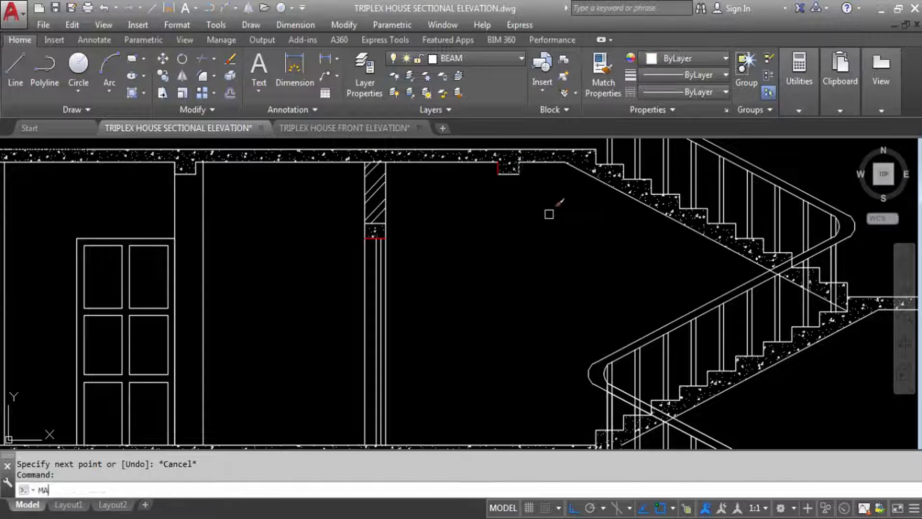
{"action": "type", "text": "A"}
{"action": "key", "text": "Return"}
{"action": "scroll", "coordinate": [525, 235], "scroll_direction": "up", "scroll_amount": 5}
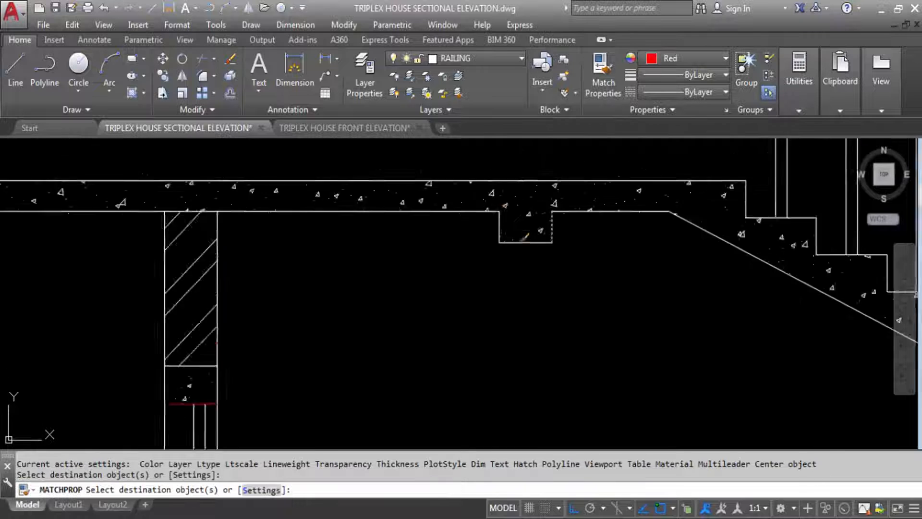
{"action": "scroll", "coordinate": [526, 235], "scroll_direction": "down", "scroll_amount": 6}
{"action": "key", "text": "Escape"}
Match the properties of the red line under the lintel to the ceiling beam's bottom line.
{"action": "key", "text": "Return"}
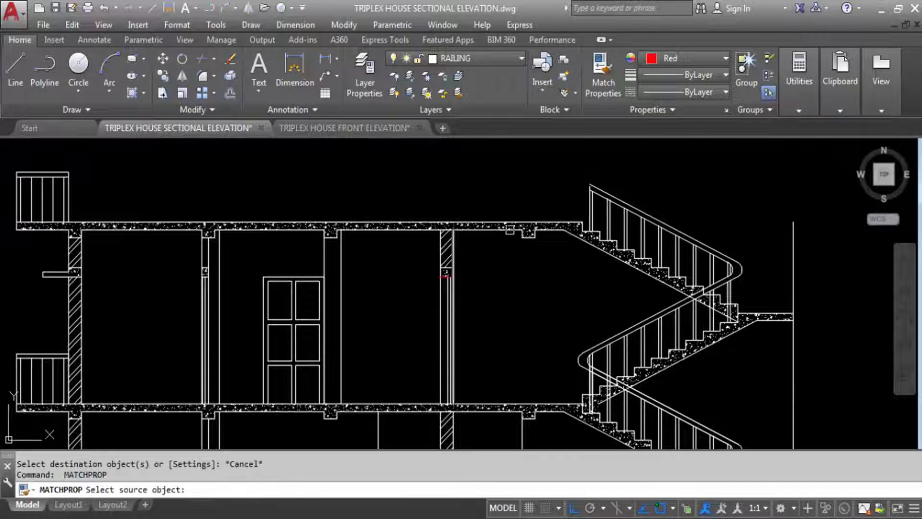
{"action": "scroll", "coordinate": [465, 265], "scroll_direction": "up", "scroll_amount": 7}
{"action": "left_click", "coordinate": [713, 155]}
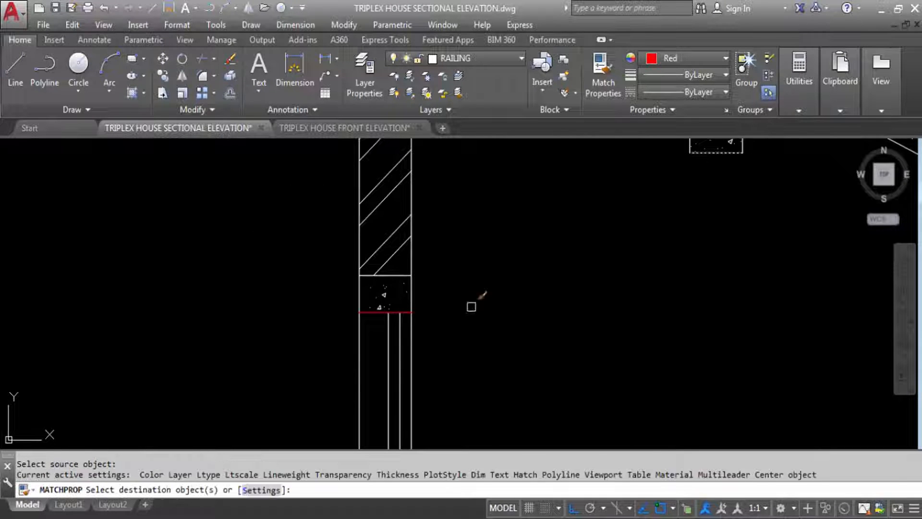
{"action": "scroll", "coordinate": [419, 302], "scroll_direction": "down", "scroll_amount": 5}
{"action": "key", "text": "Escape"}
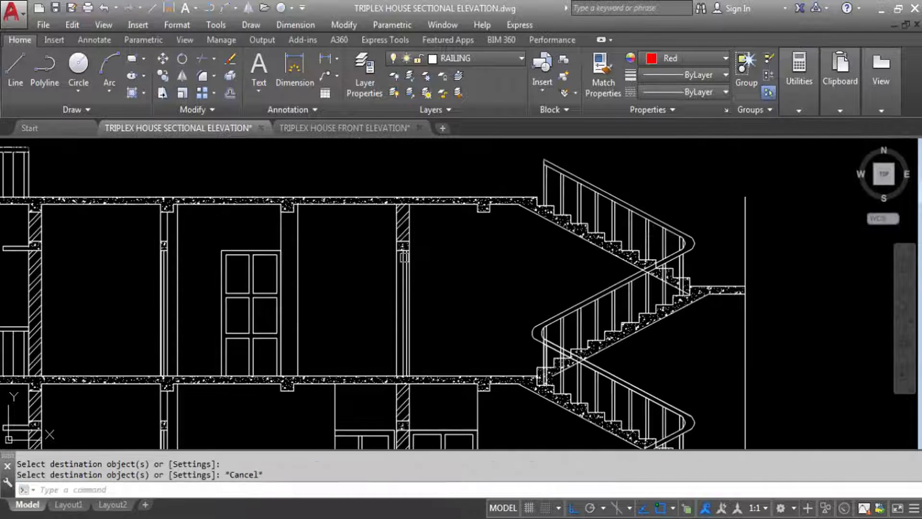
Check the finished top storey and its staircase side against the first and second floor plans and the lower storeys.
{"action": "scroll", "coordinate": [450, 286], "scroll_direction": "down", "scroll_amount": 1}
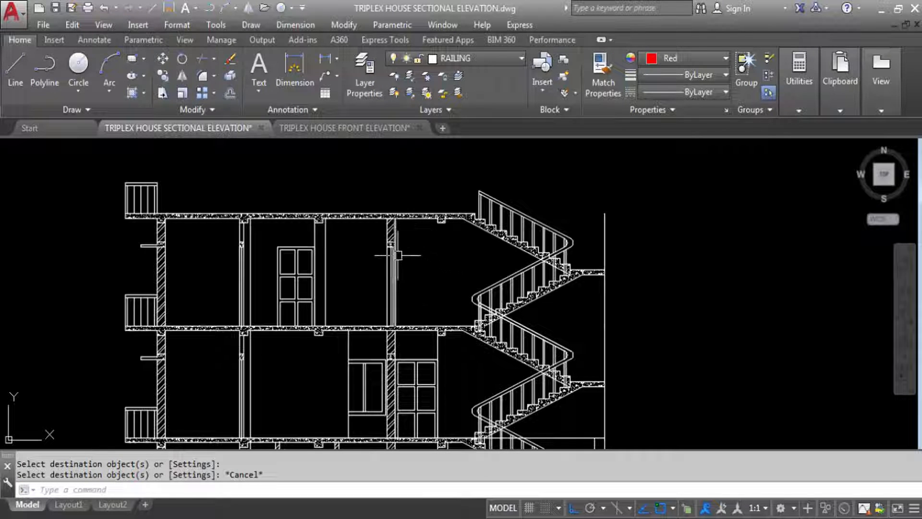
{"action": "scroll", "coordinate": [384, 288], "scroll_direction": "down", "scroll_amount": 5}
{"action": "scroll", "coordinate": [378, 295], "scroll_direction": "up", "scroll_amount": 6}
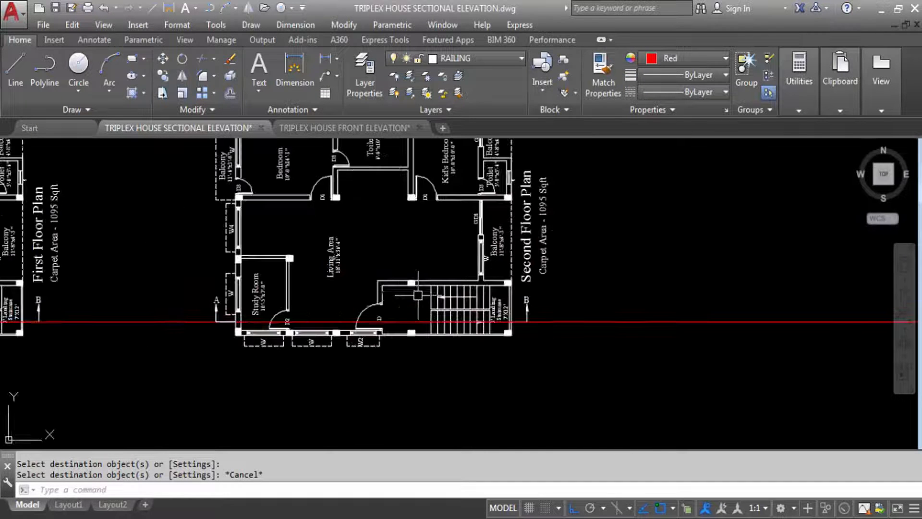
{"action": "scroll", "coordinate": [445, 296], "scroll_direction": "down", "scroll_amount": 3}
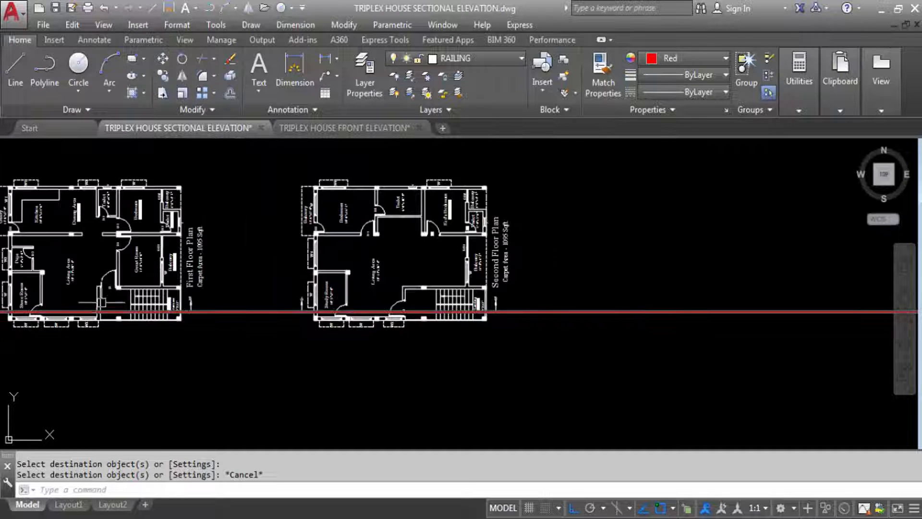
{"action": "scroll", "coordinate": [138, 339], "scroll_direction": "down", "scroll_amount": 4}
{"action": "scroll", "coordinate": [303, 283], "scroll_direction": "up", "scroll_amount": 5}
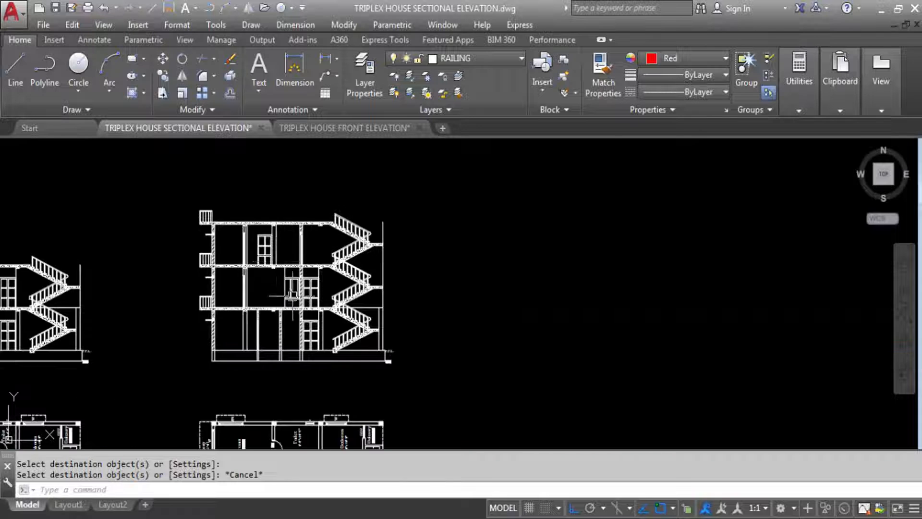
{"action": "scroll", "coordinate": [303, 283], "scroll_direction": "down", "scroll_amount": 4}
{"action": "scroll", "coordinate": [263, 319], "scroll_direction": "up", "scroll_amount": 5}
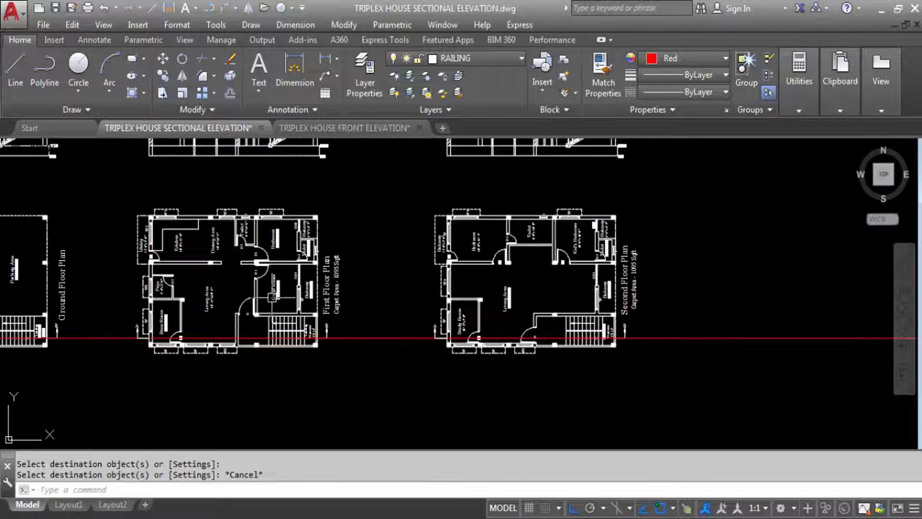
{"action": "scroll", "coordinate": [275, 384], "scroll_direction": "down", "scroll_amount": 4}
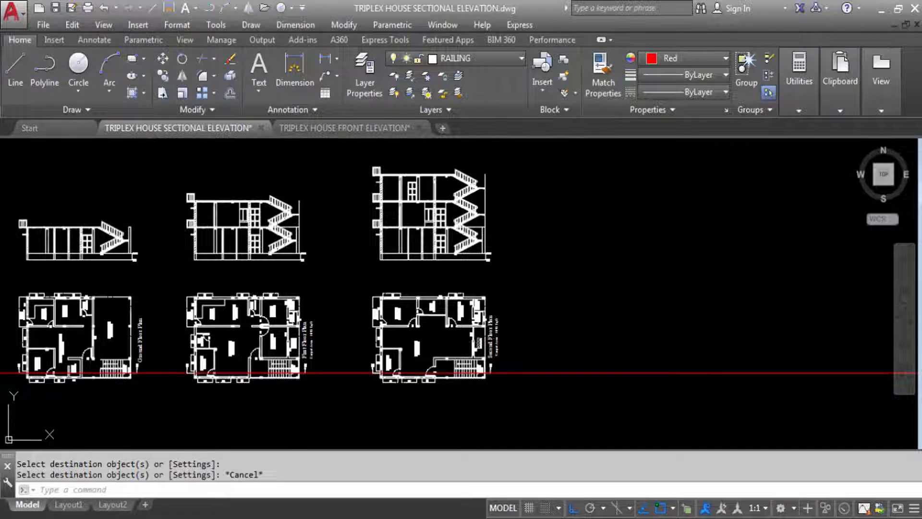
{"action": "scroll", "coordinate": [468, 363], "scroll_direction": "up", "scroll_amount": 4}
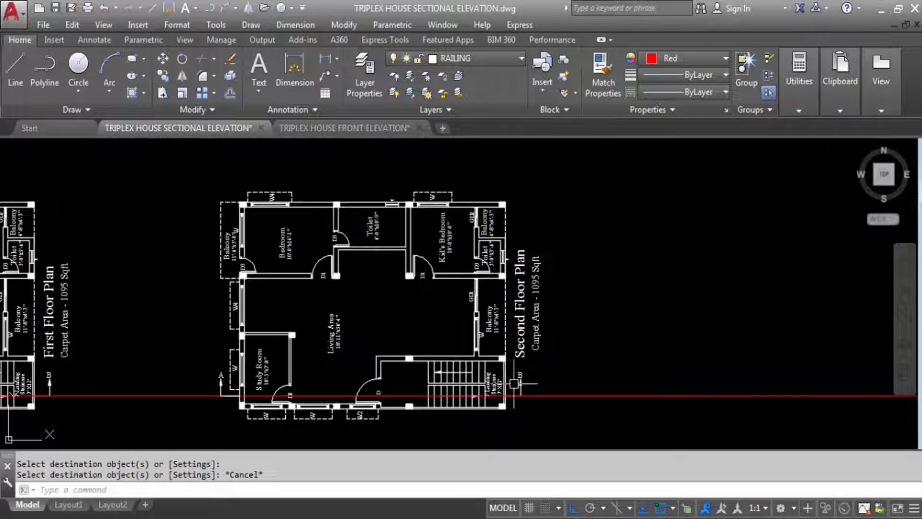
{"action": "scroll", "coordinate": [521, 388], "scroll_direction": "down", "scroll_amount": 3}
{"action": "scroll", "coordinate": [474, 340], "scroll_direction": "up", "scroll_amount": 5}
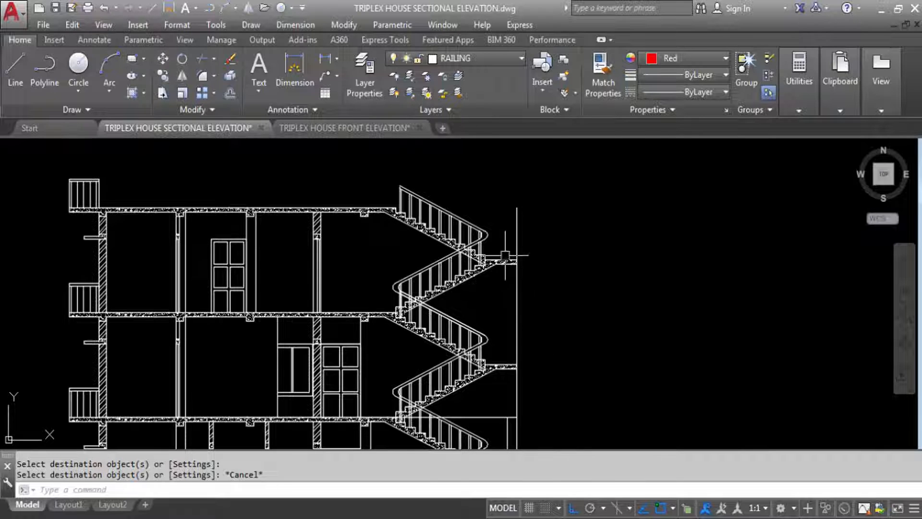
{"action": "scroll", "coordinate": [506, 256], "scroll_direction": "down", "scroll_amount": 2}
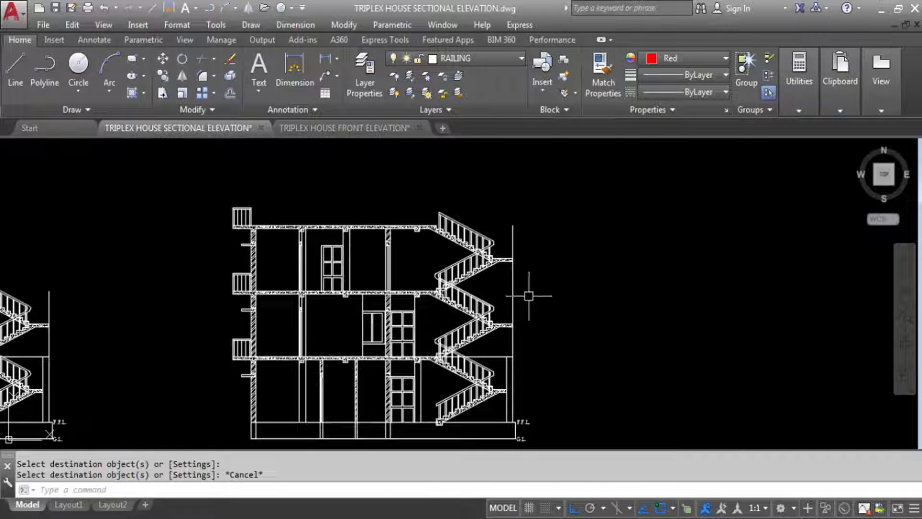
{"action": "scroll", "coordinate": [491, 356], "scroll_direction": "up", "scroll_amount": 3}
{"action": "scroll", "coordinate": [519, 335], "scroll_direction": "down", "scroll_amount": 3}
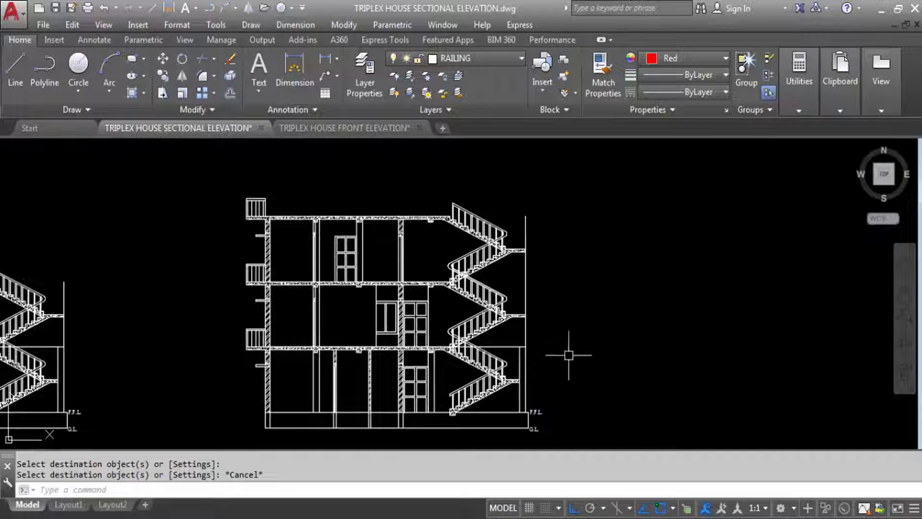
Examine the staircase walls and columns on the second floor plan and compare them with the other floor plans.
{"action": "key", "text": "Escape"}
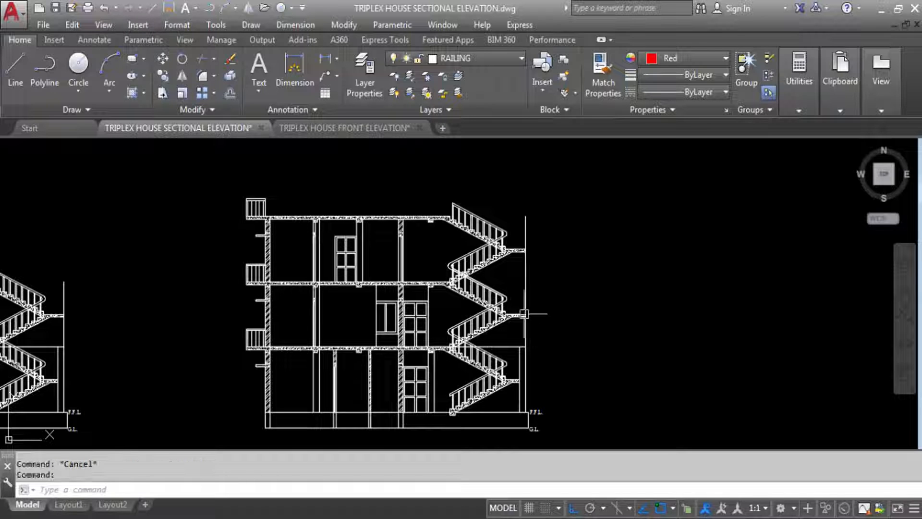
{"action": "scroll", "coordinate": [529, 313], "scroll_direction": "down", "scroll_amount": 5}
{"action": "scroll", "coordinate": [485, 217], "scroll_direction": "up", "scroll_amount": 3}
{"action": "scroll", "coordinate": [517, 277], "scroll_direction": "up", "scroll_amount": 8}
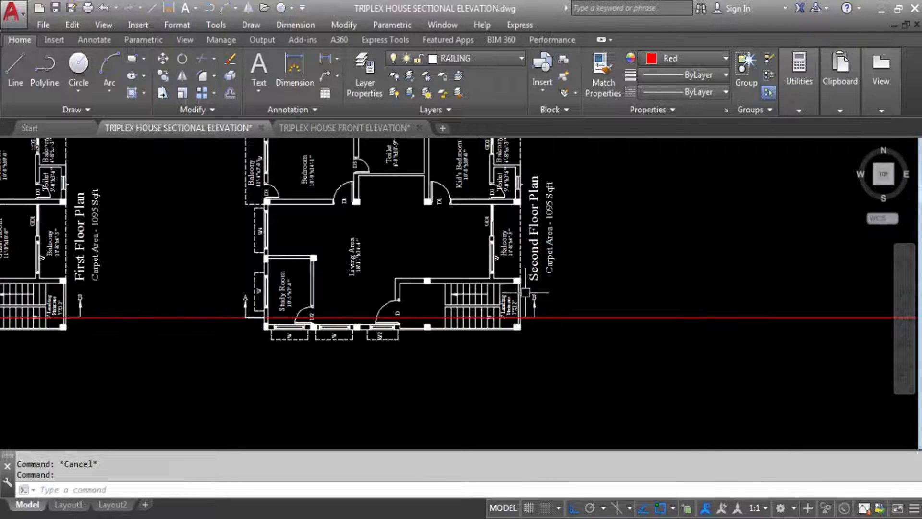
{"action": "left_click", "coordinate": [485, 277]}
{"action": "left_click", "coordinate": [478, 255]}
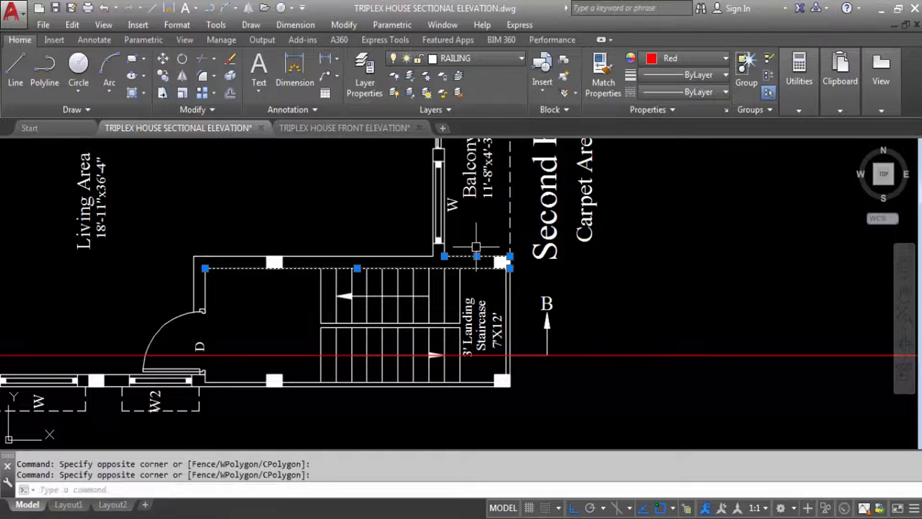
{"action": "scroll", "coordinate": [490, 378], "scroll_direction": "down", "scroll_amount": 3}
{"action": "key", "text": "Escape"}
{"action": "scroll", "coordinate": [493, 401], "scroll_direction": "down", "scroll_amount": 6}
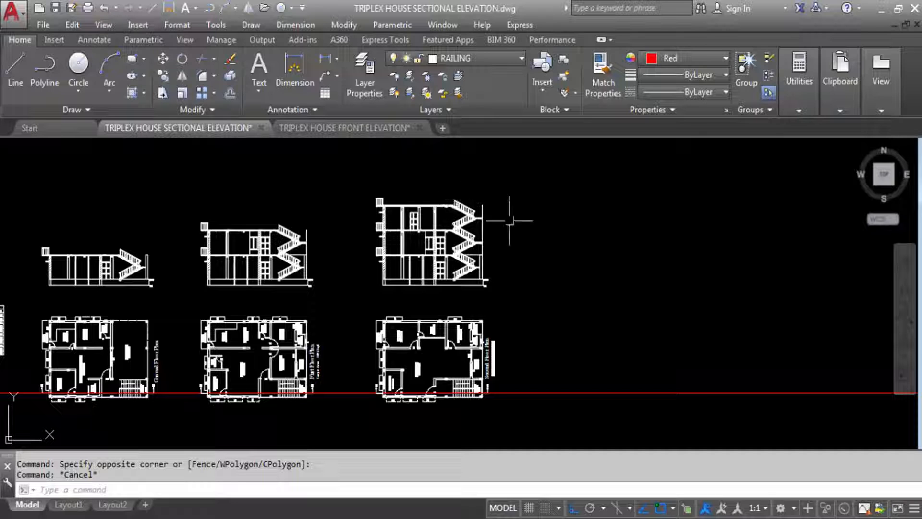
{"action": "scroll", "coordinate": [464, 391], "scroll_direction": "up", "scroll_amount": 2}
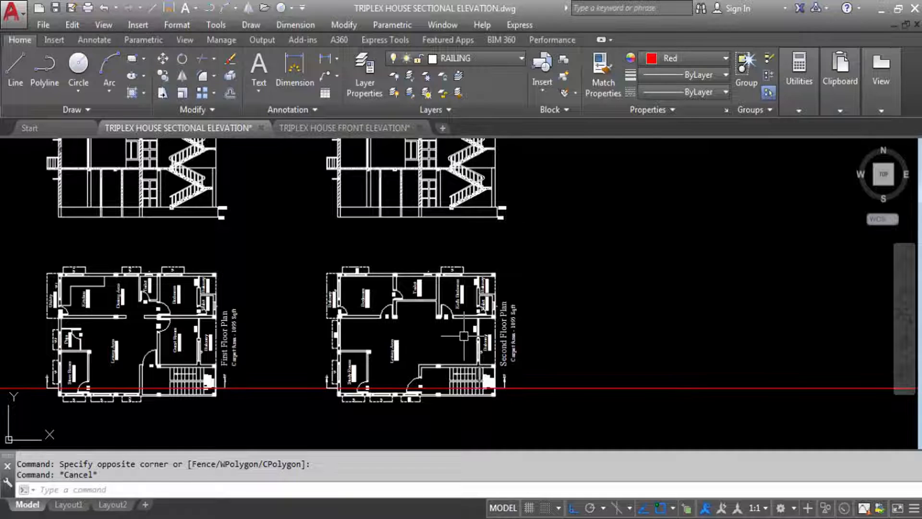
{"action": "scroll", "coordinate": [462, 338], "scroll_direction": "down", "scroll_amount": 4}
{"action": "scroll", "coordinate": [273, 368], "scroll_direction": "up", "scroll_amount": 3}
{"action": "scroll", "coordinate": [144, 358], "scroll_direction": "up", "scroll_amount": 2}
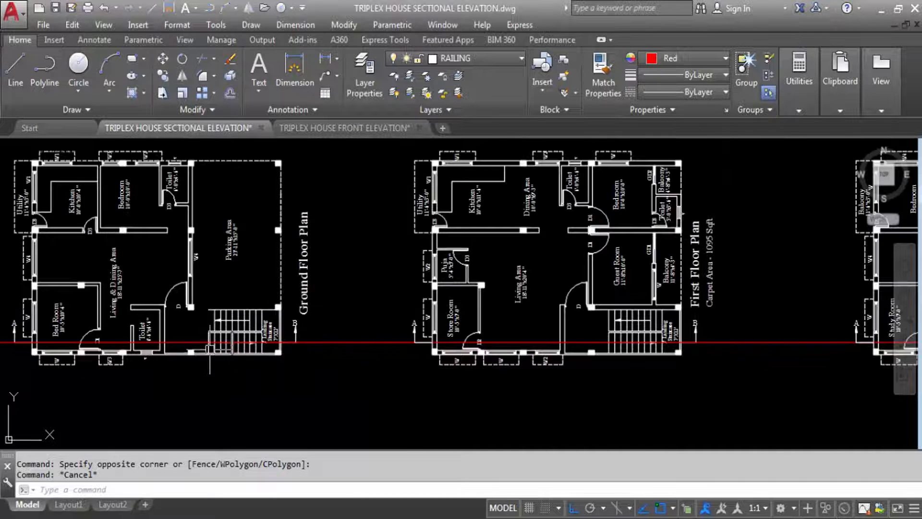
{"action": "scroll", "coordinate": [330, 356], "scroll_direction": "down", "scroll_amount": 6}
{"action": "scroll", "coordinate": [412, 347], "scroll_direction": "up", "scroll_amount": 5}
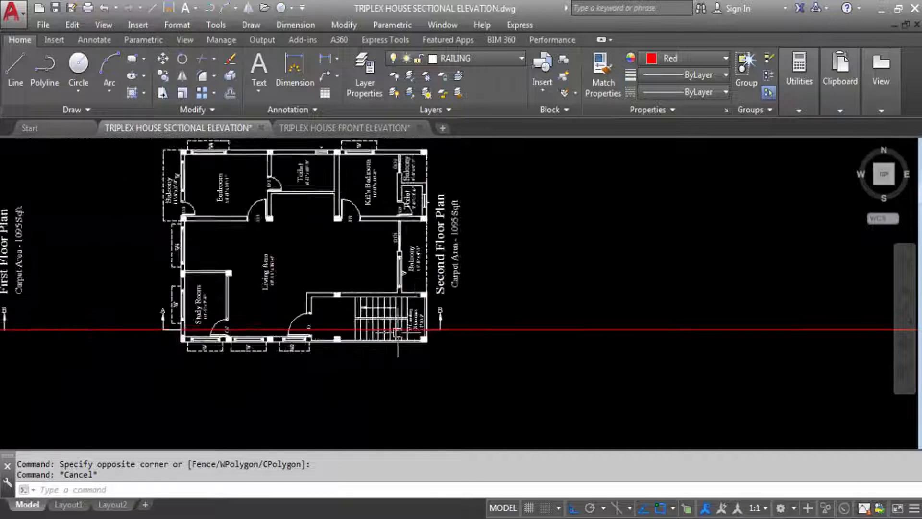
Draw vertical construction lines through both edges of the column at the landing end of the second floor plan's staircase.
{"action": "type", "text": "L"}
{"action": "key", "text": "Return"}
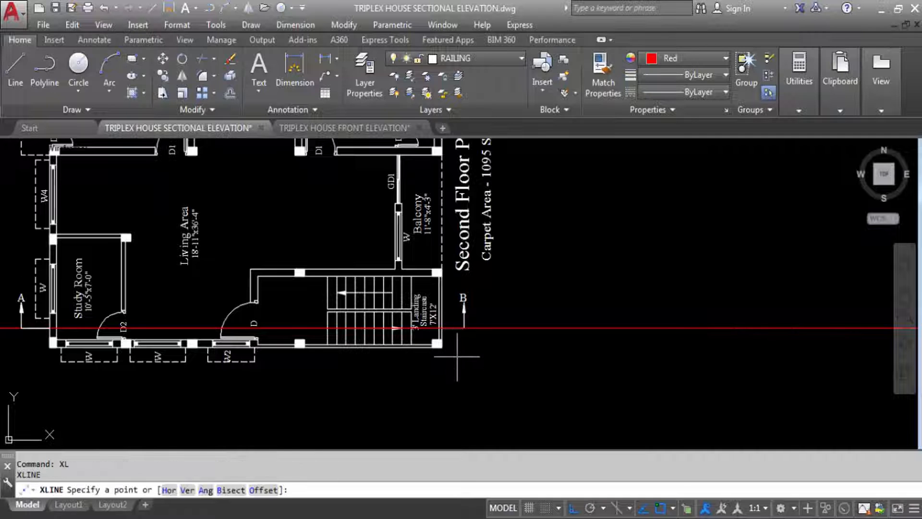
{"action": "type", "text": "V"}
{"action": "key", "text": "Return"}
{"action": "scroll", "coordinate": [456, 340], "scroll_direction": "up", "scroll_amount": 5}
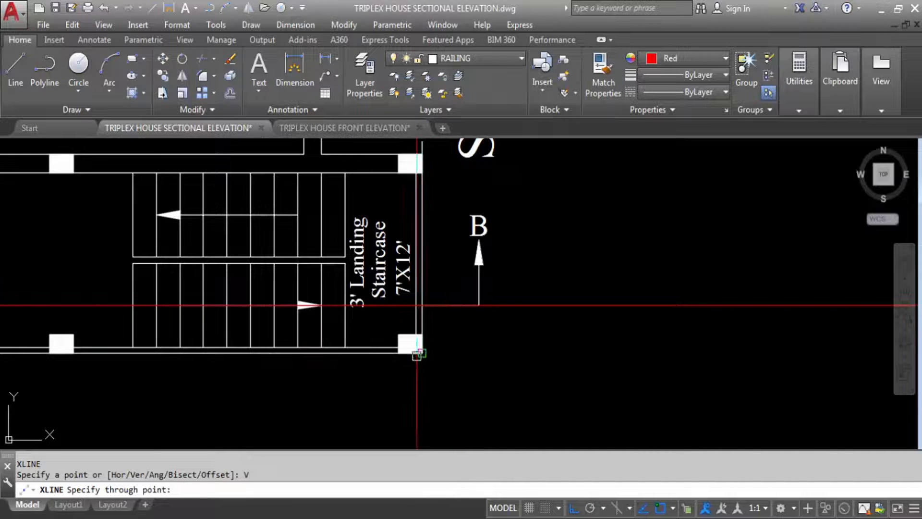
{"action": "left_click", "coordinate": [422, 353]}
{"action": "scroll", "coordinate": [469, 367], "scroll_direction": "down", "scroll_amount": 4}
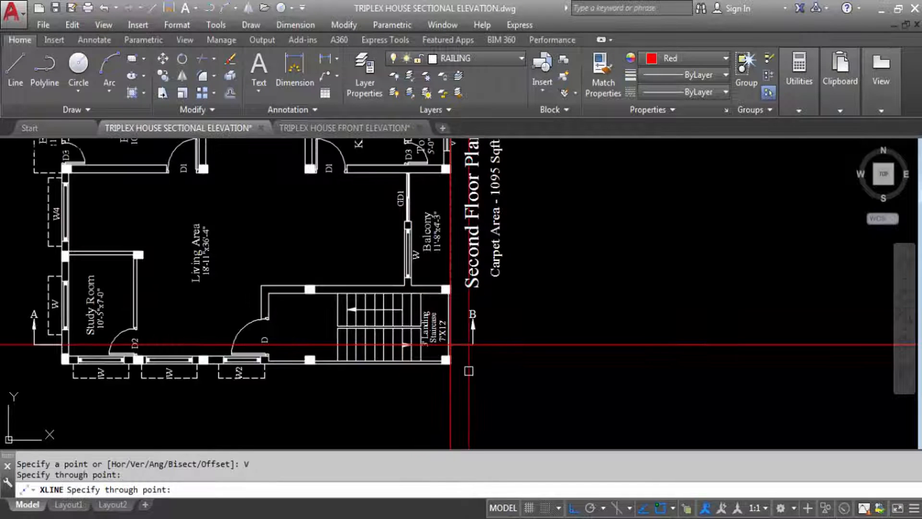
{"action": "scroll", "coordinate": [451, 379], "scroll_direction": "up", "scroll_amount": 5}
{"action": "left_click", "coordinate": [415, 315]}
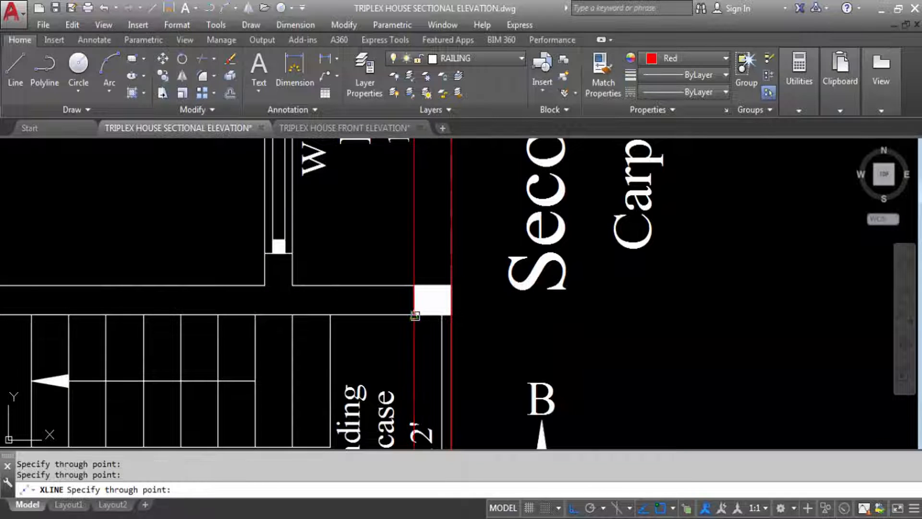
Add vertical construction lines through both edges of the column near the staircase's entrance side on the second floor plan.
{"action": "scroll", "coordinate": [415, 316], "scroll_direction": "down", "scroll_amount": 5}
{"action": "scroll", "coordinate": [375, 310], "scroll_direction": "up", "scroll_amount": 5}
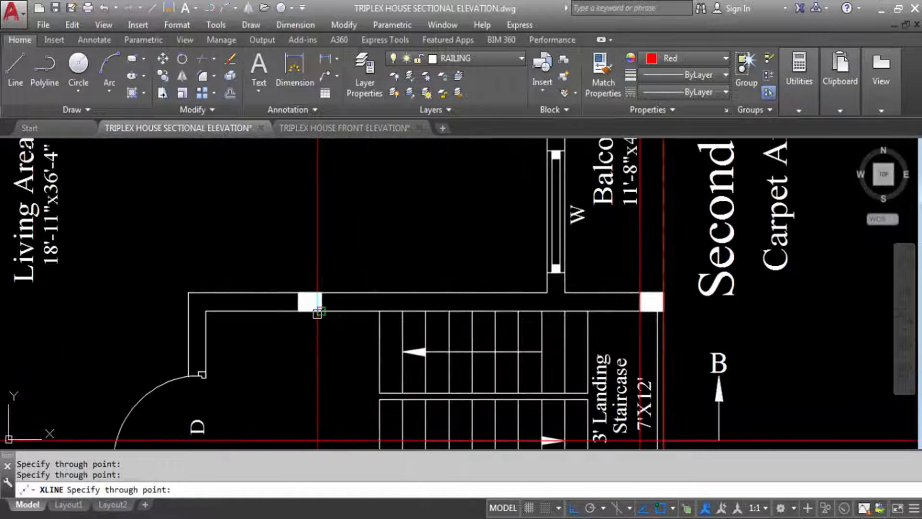
{"action": "left_click", "coordinate": [321, 312]}
{"action": "left_click", "coordinate": [299, 311]}
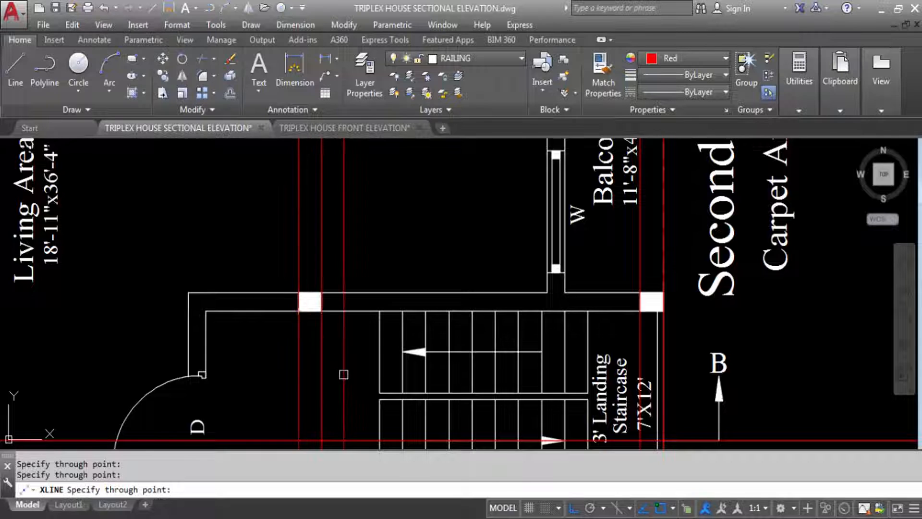
{"action": "scroll", "coordinate": [343, 374], "scroll_direction": "down", "scroll_amount": 5}
{"action": "scroll", "coordinate": [332, 221], "scroll_direction": "up", "scroll_amount": 5}
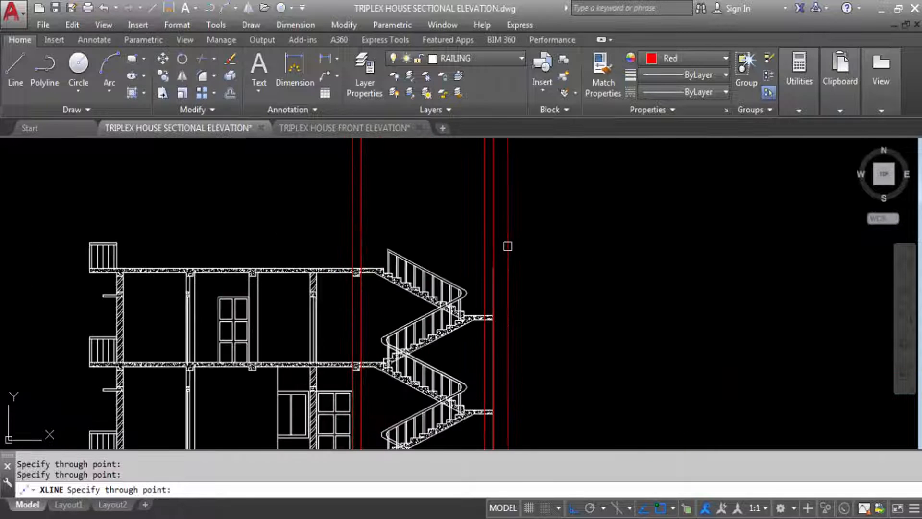
{"action": "key", "text": "Escape"}
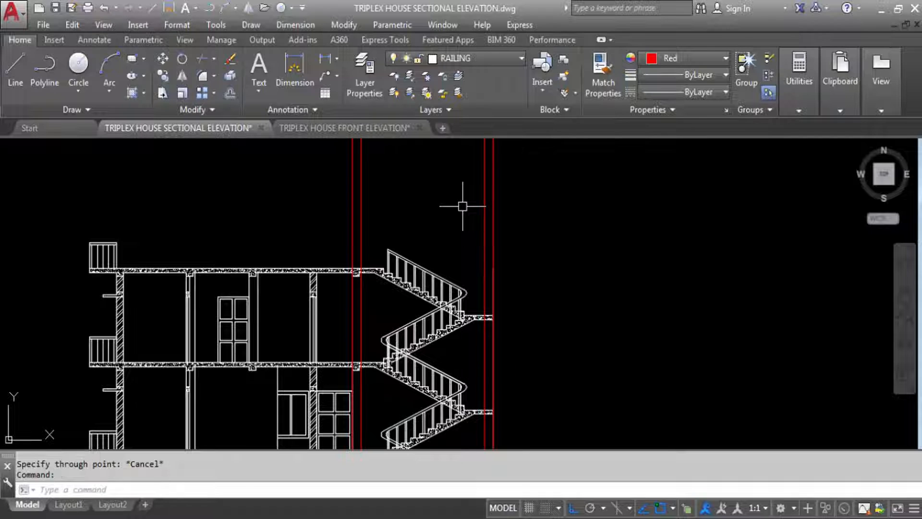
Draw a horizontal construction line along the top of the three-storey section's roof slab.
{"action": "type", "text": "xl"}
{"action": "key", "text": "Return"}
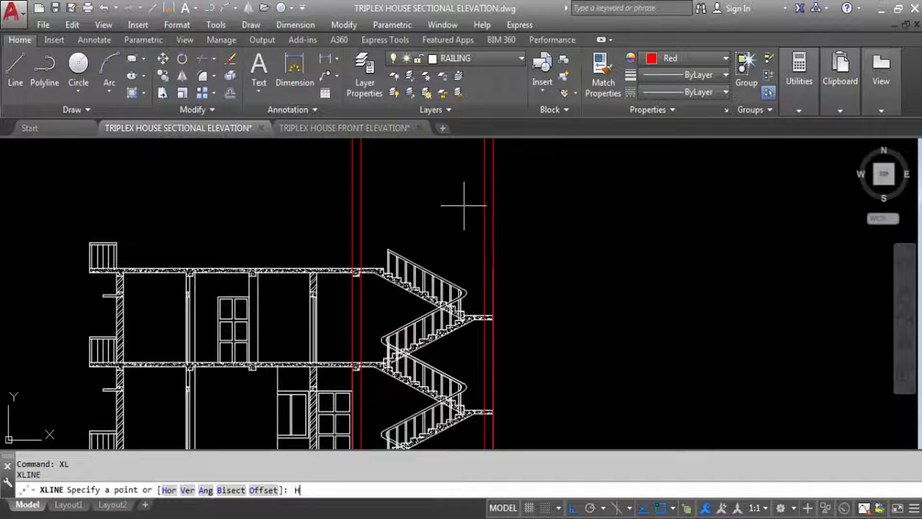
{"action": "type", "text": "H"}
{"action": "key", "text": "Return"}
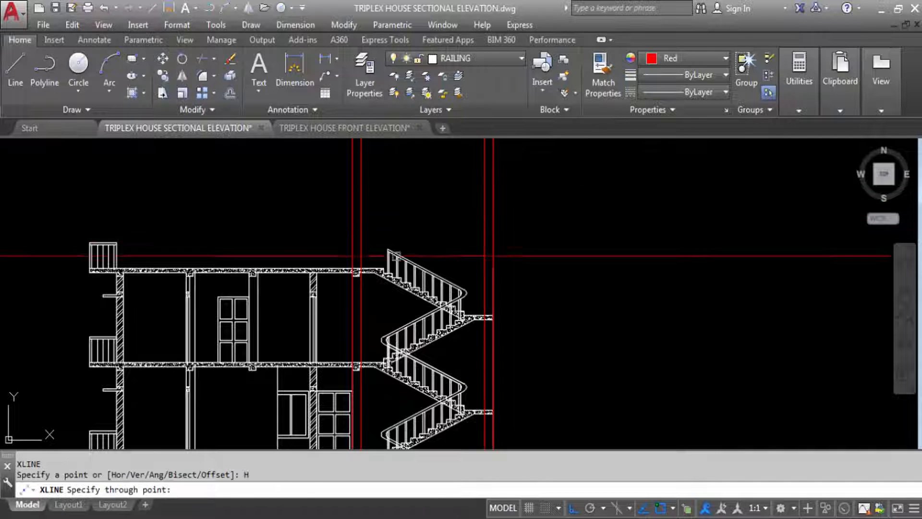
{"action": "left_click", "coordinate": [424, 267]}
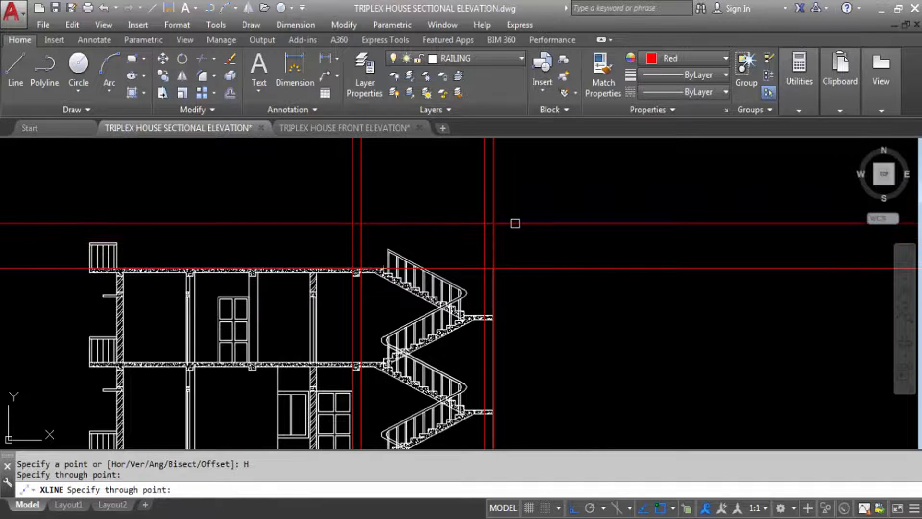
{"action": "key", "text": "Escape"}
Trim the four vertical construction lines below the horizontal line at the roof slab's top.
{"action": "type", "text": "ts or"}
{"action": "key", "text": "Return"}
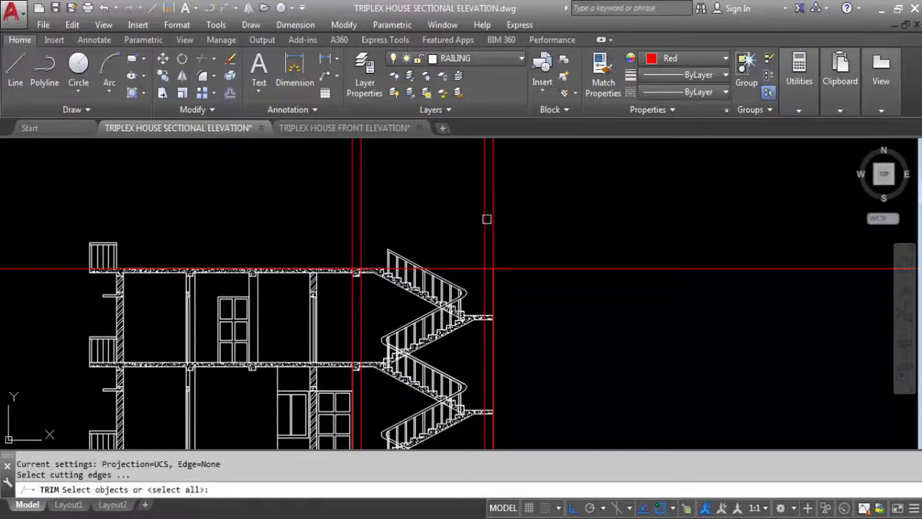
{"action": "left_click", "coordinate": [473, 267]}
{"action": "key", "text": "Return"}
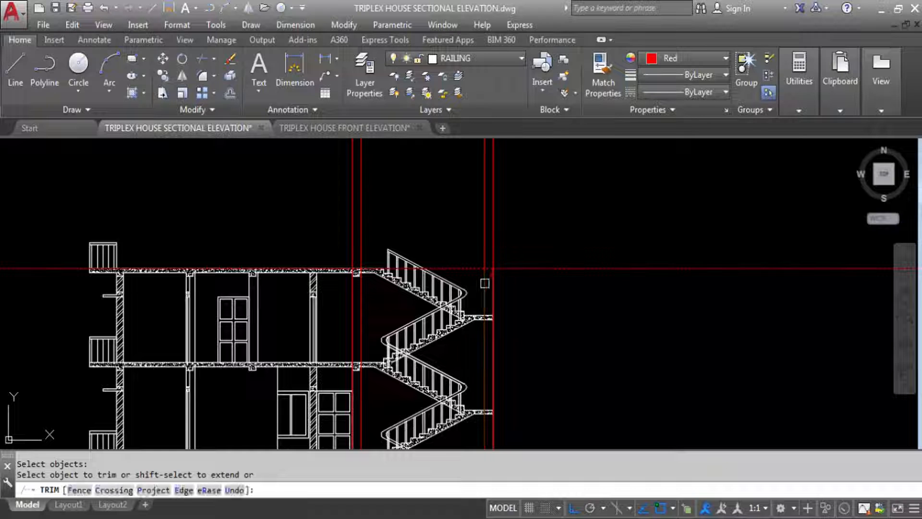
{"action": "left_click", "coordinate": [485, 282]}
{"action": "left_click", "coordinate": [493, 307]}
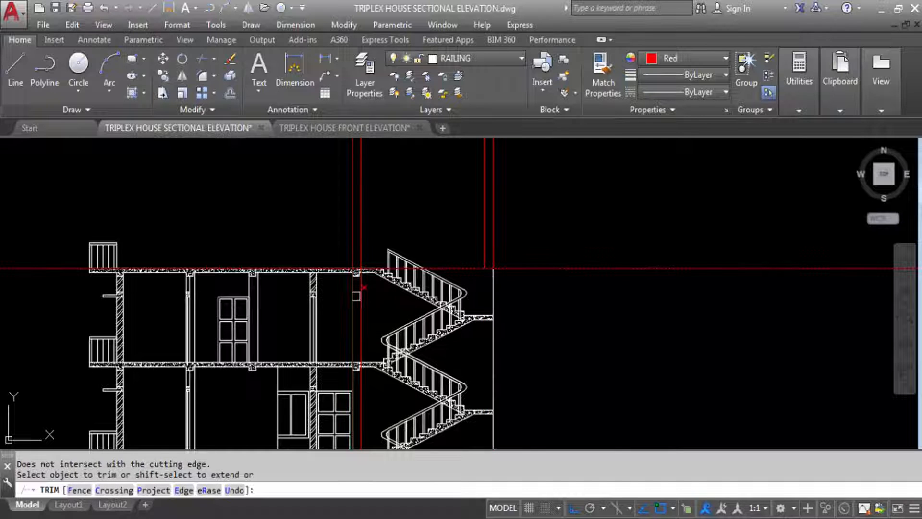
{"action": "left_click", "coordinate": [358, 295]}
{"action": "left_click", "coordinate": [412, 329]}
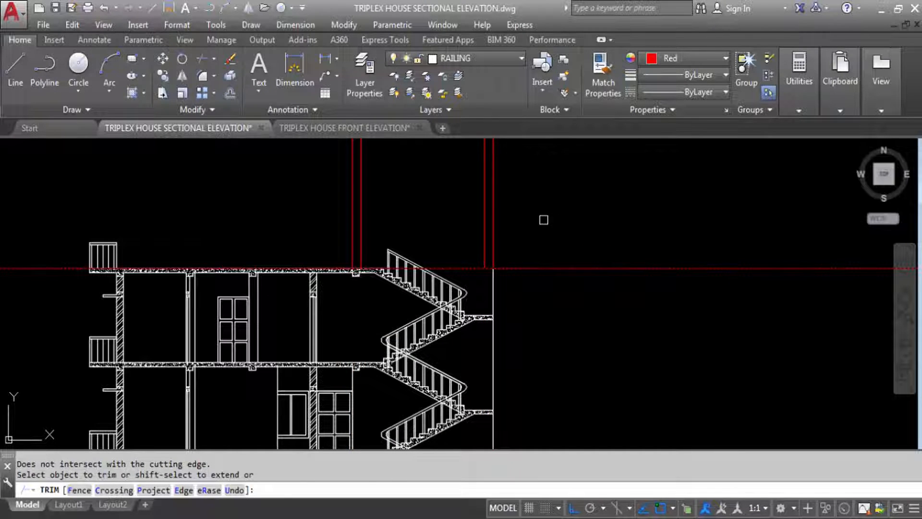
{"action": "key", "text": "Escape"}
Assign the four vertical lines above the roof to the COLUMN layer and set their colour to ByLayer.
{"action": "left_click_drag", "start_coordinate": [502, 190], "coordinate": [322, 161]}
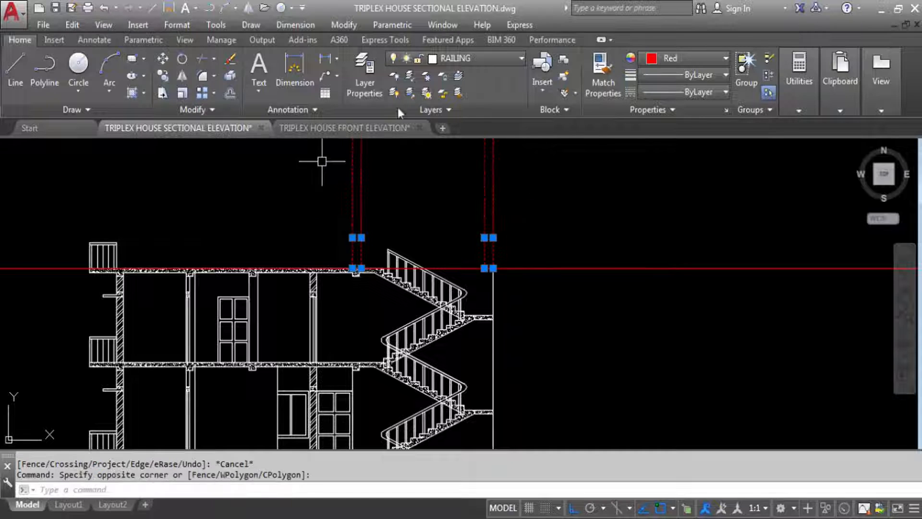
{"action": "left_click", "coordinate": [463, 59]}
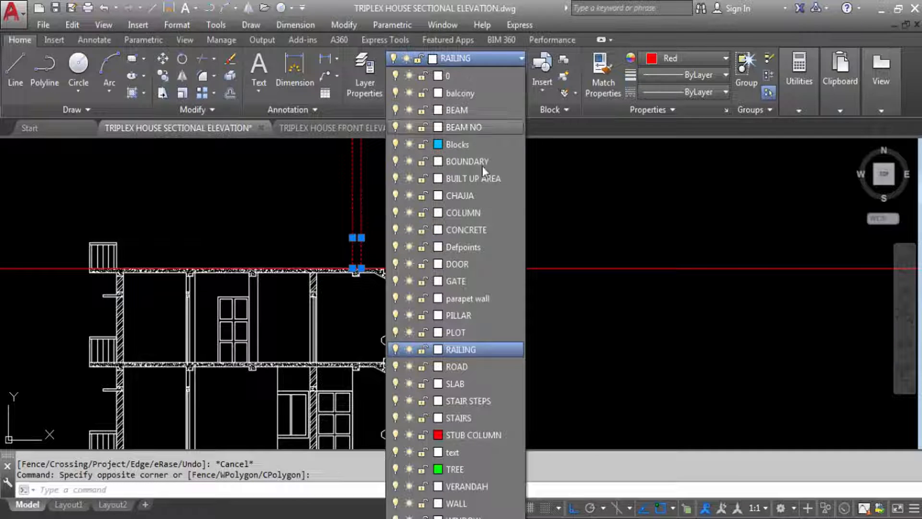
{"action": "left_click", "coordinate": [469, 214]}
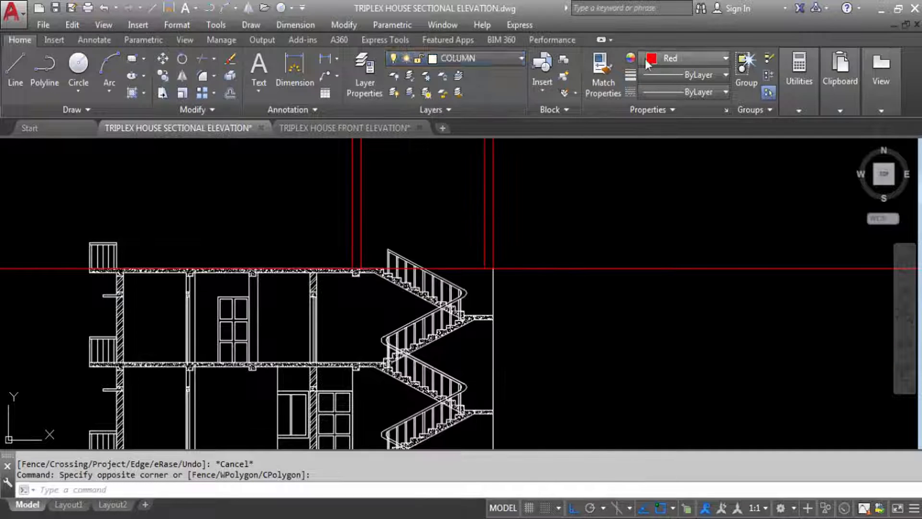
{"action": "left_click", "coordinate": [666, 60]}
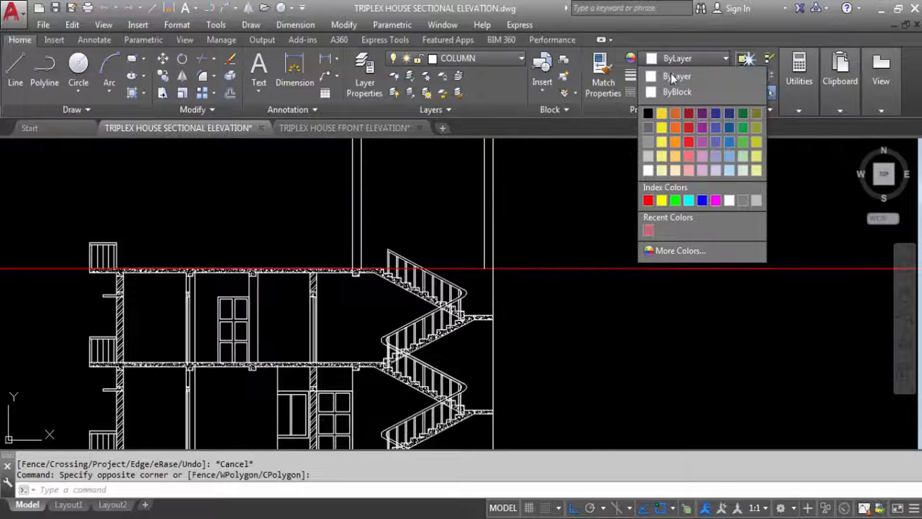
{"action": "left_click", "coordinate": [672, 76]}
{"action": "key", "text": "Escape"}
Offset the horizontal construction line at the roof slab's top upward by 8'.
{"action": "scroll", "coordinate": [524, 337], "scroll_direction": "down", "scroll_amount": 2}
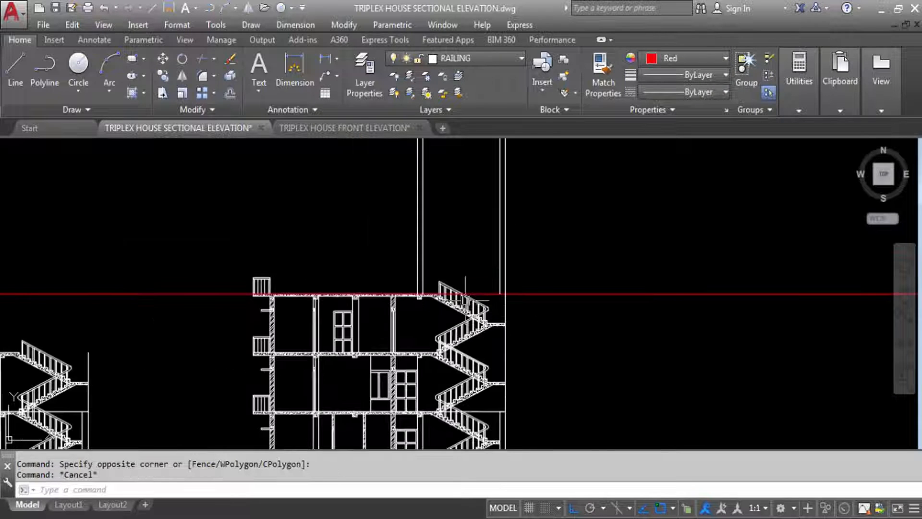
{"action": "scroll", "coordinate": [432, 297], "scroll_direction": "up", "scroll_amount": 3}
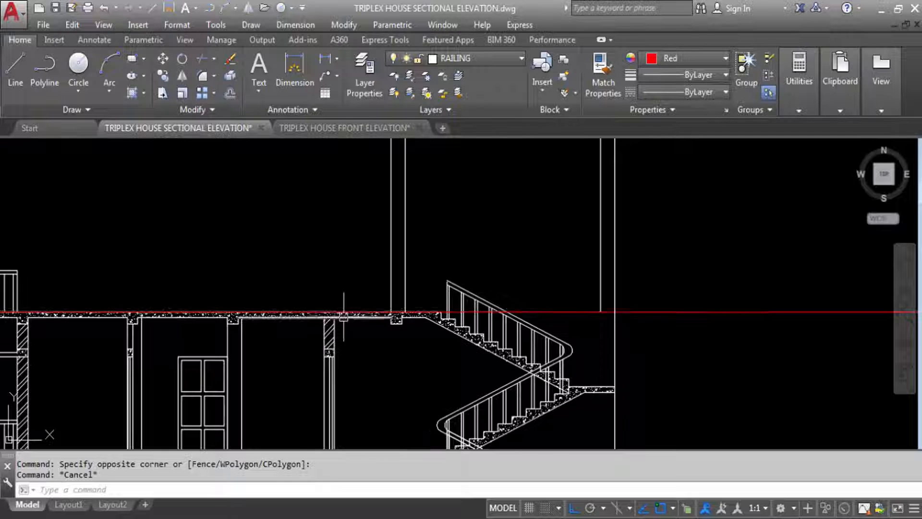
{"action": "scroll", "coordinate": [368, 321], "scroll_direction": "down", "scroll_amount": 1}
{"action": "type", "text": "o"}
{"action": "key", "text": "Return"}
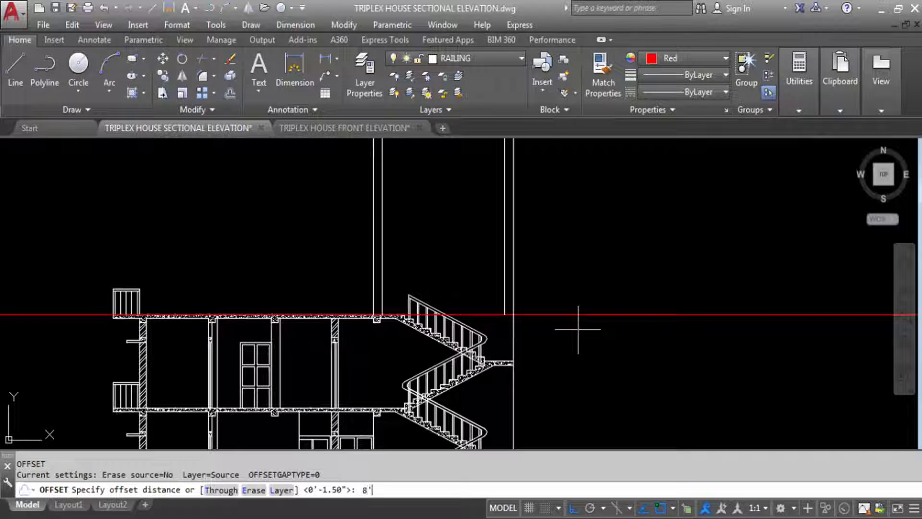
{"action": "type", "text": "8'"}
{"action": "key", "text": "Return"}
{"action": "left_click", "coordinate": [576, 315]}
{"action": "left_click", "coordinate": [624, 208]}
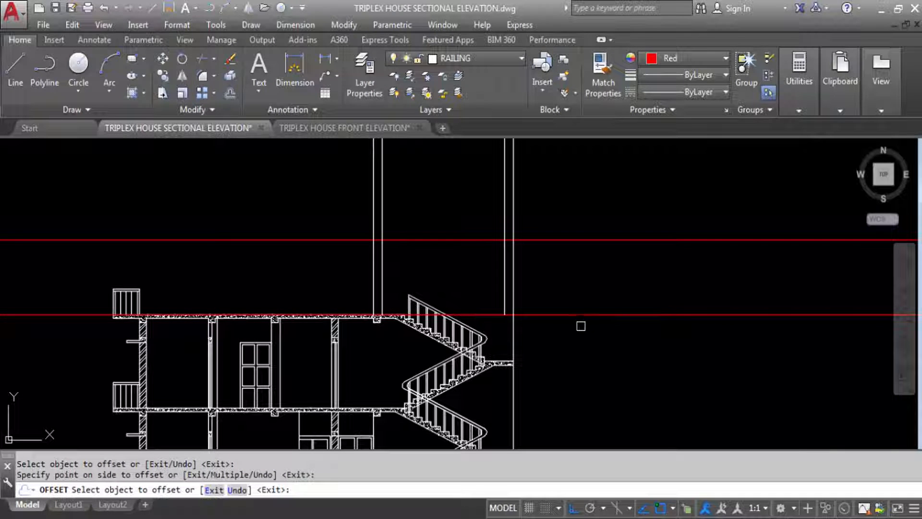
{"action": "key", "text": "Escape"}
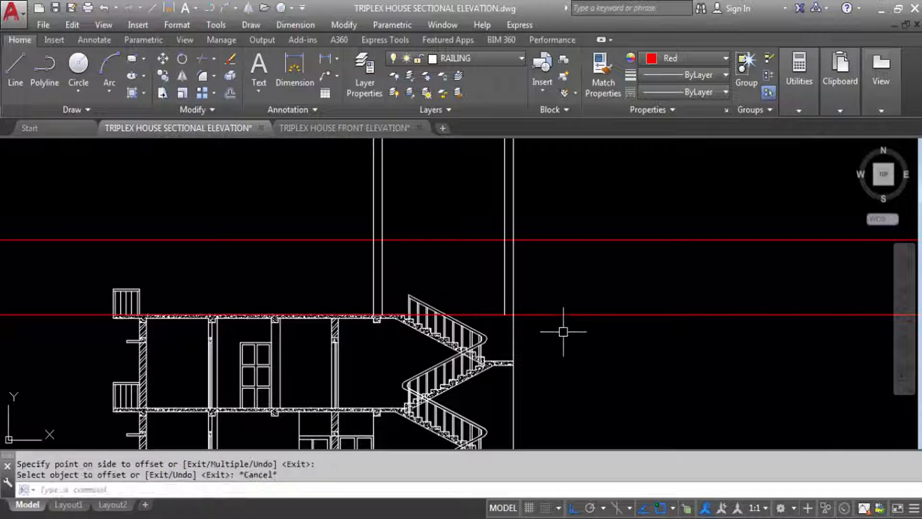
Erase the original horizontal construction line at the roof slab's top.
{"action": "left_click", "coordinate": [559, 315]}
{"action": "left_click", "coordinate": [554, 292]}
{"action": "key", "text": "Delete"}
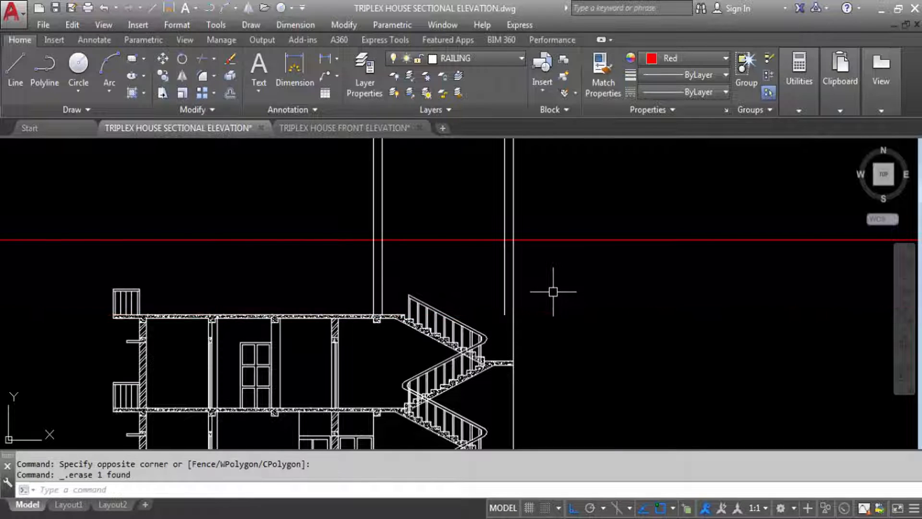
{"action": "scroll", "coordinate": [547, 264], "scroll_direction": "down", "scroll_amount": 3}
{"action": "scroll", "coordinate": [528, 346], "scroll_direction": "up", "scroll_amount": 5}
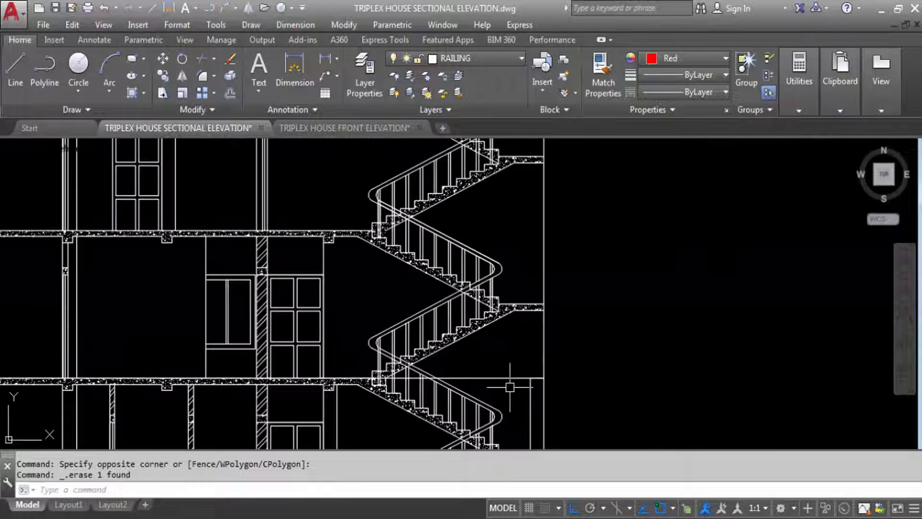
{"action": "left_click", "coordinate": [526, 399]}
{"action": "left_click", "coordinate": [496, 359]}
{"action": "type", "text": "m"}
{"action": "key", "text": "Return"}
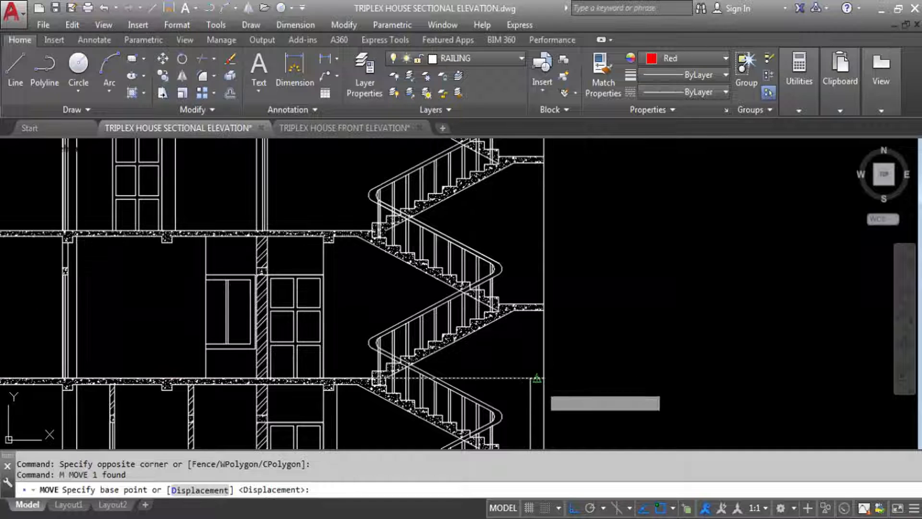
{"action": "key", "text": "Escape"}
Move the horizontal slab line beside the stairs from first floor slab level up to the roof slab's level along the end line.
{"action": "left_click", "coordinate": [512, 378]}
{"action": "scroll", "coordinate": [480, 320], "scroll_direction": "down", "scroll_amount": 2}
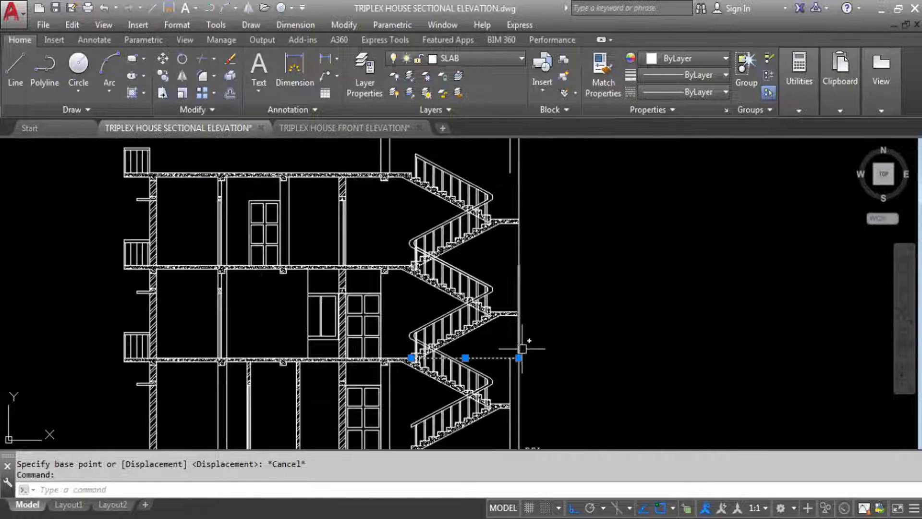
{"action": "scroll", "coordinate": [463, 311], "scroll_direction": "down", "scroll_amount": 4}
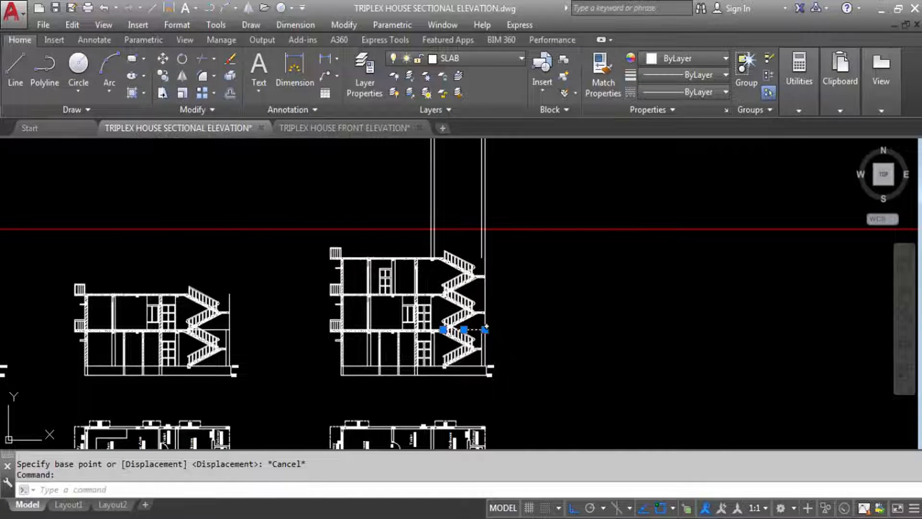
{"action": "scroll", "coordinate": [489, 339], "scroll_direction": "up", "scroll_amount": 8}
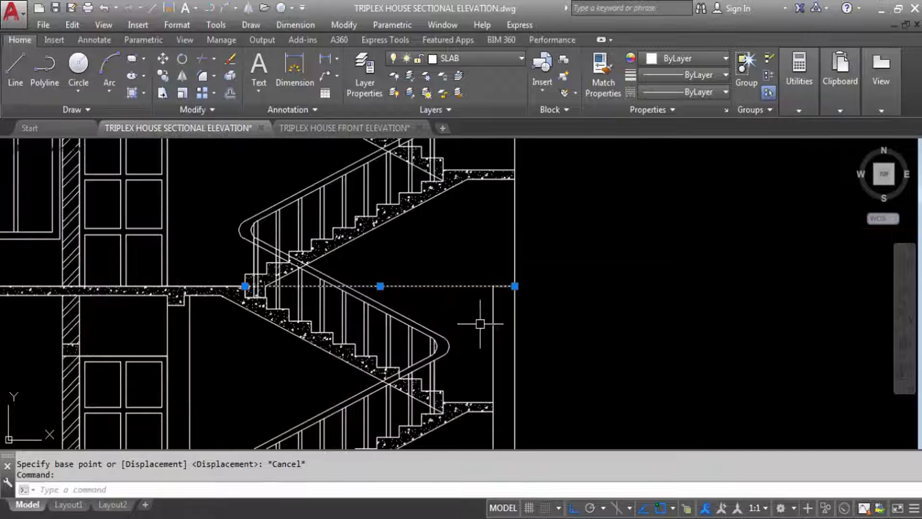
{"action": "key", "text": "Return"}
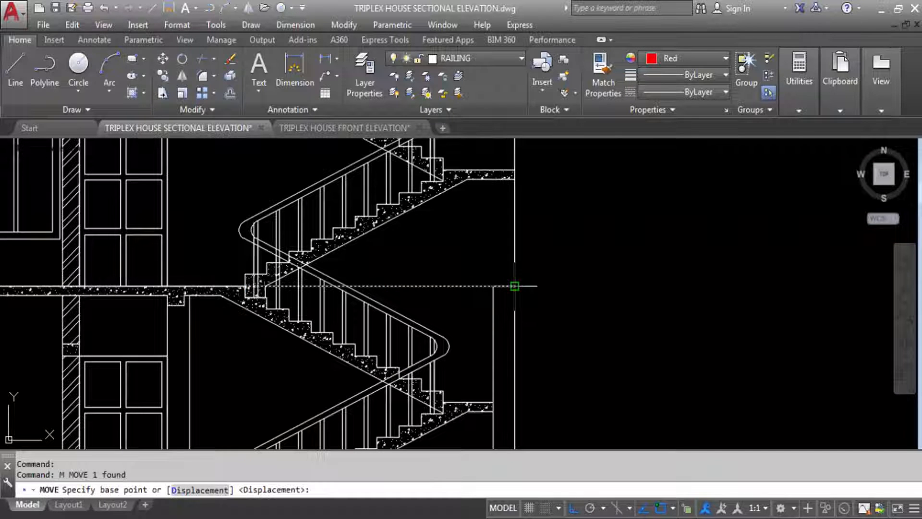
{"action": "left_click", "coordinate": [514, 287]}
{"action": "scroll", "coordinate": [514, 286], "scroll_direction": "down", "scroll_amount": 5}
{"action": "scroll", "coordinate": [531, 245], "scroll_direction": "up", "scroll_amount": 5}
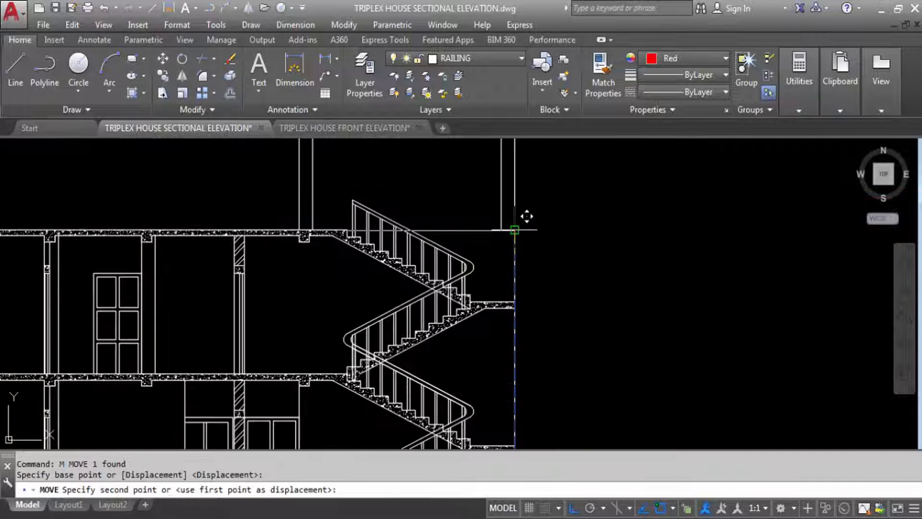
{"action": "key", "text": "Escape"}
Offset the red horizontal construction line above the roof upward by 5" for the headroom slab's thickness.
{"action": "scroll", "coordinate": [540, 304], "scroll_direction": "down", "scroll_amount": 5}
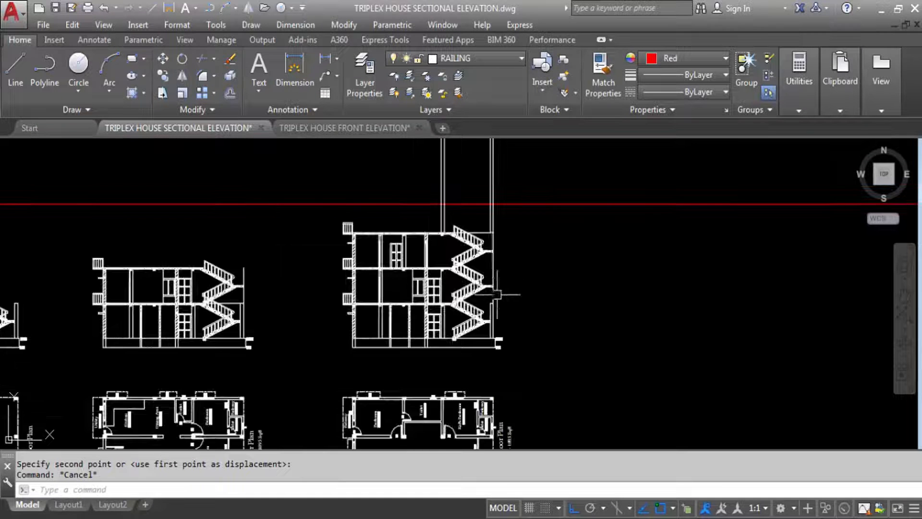
{"action": "scroll", "coordinate": [497, 295], "scroll_direction": "up", "scroll_amount": 4}
{"action": "scroll", "coordinate": [504, 238], "scroll_direction": "down", "scroll_amount": 2}
{"action": "scroll", "coordinate": [500, 238], "scroll_direction": "up", "scroll_amount": 2}
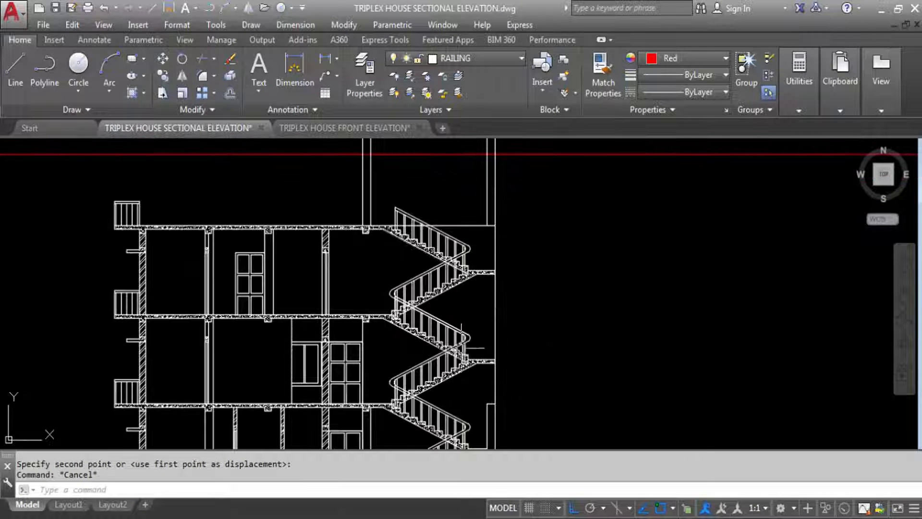
{"action": "scroll", "coordinate": [447, 288], "scroll_direction": "down", "scroll_amount": 2}
{"action": "scroll", "coordinate": [444, 231], "scroll_direction": "up", "scroll_amount": 2}
{"action": "type", "text": "o"}
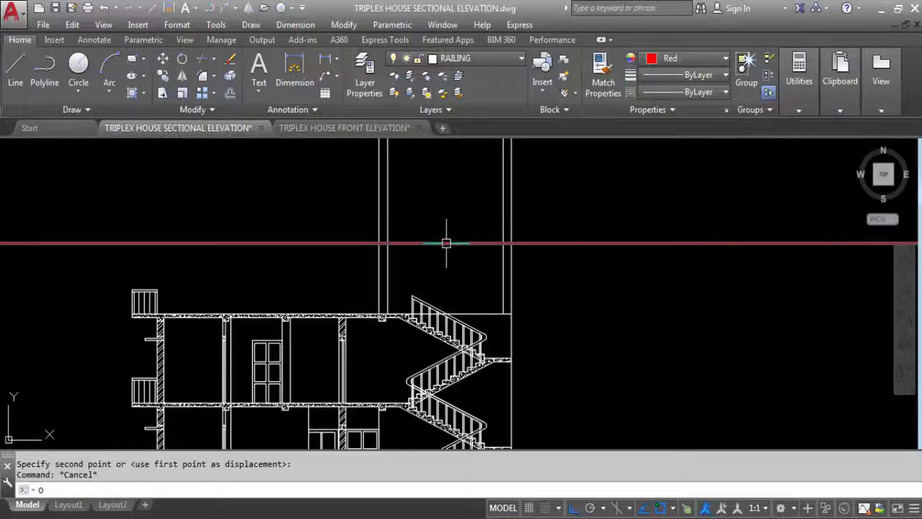
{"action": "key", "text": "Return"}
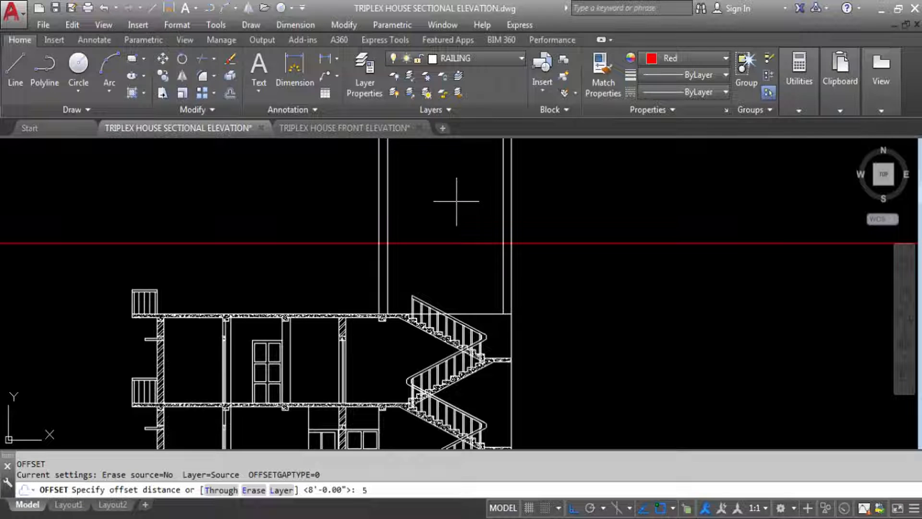
{"action": "type", "text": "5"}
{"action": "key", "text": "Return"}
{"action": "left_click", "coordinate": [451, 243]}
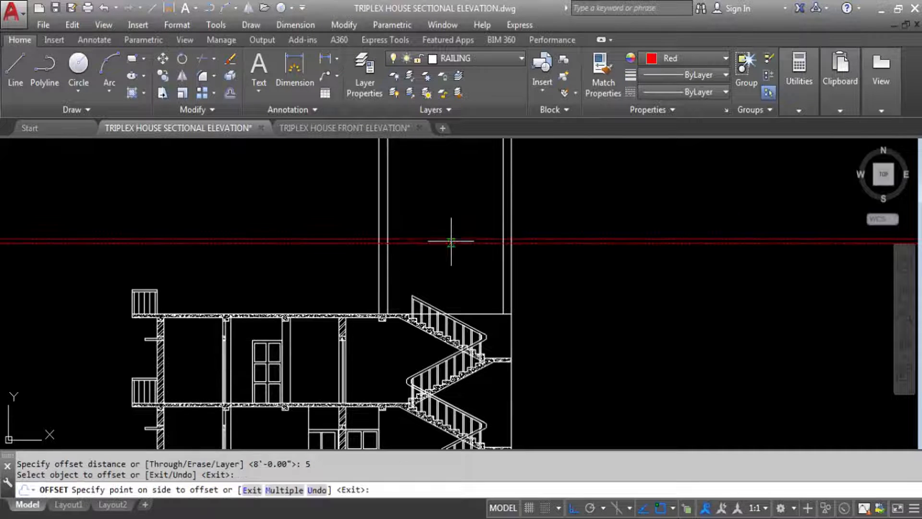
{"action": "left_click", "coordinate": [452, 194]}
{"action": "key", "text": "Return"}
Offset the outer faces of the two headroom columns outward by 6" to set the headroom slab's overhang.
{"action": "key", "text": "Return"}
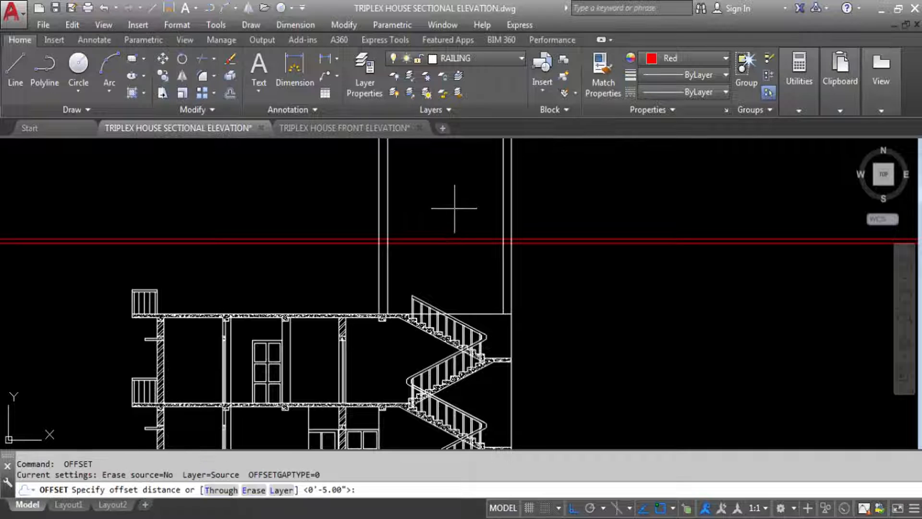
{"action": "key", "text": "Return"}
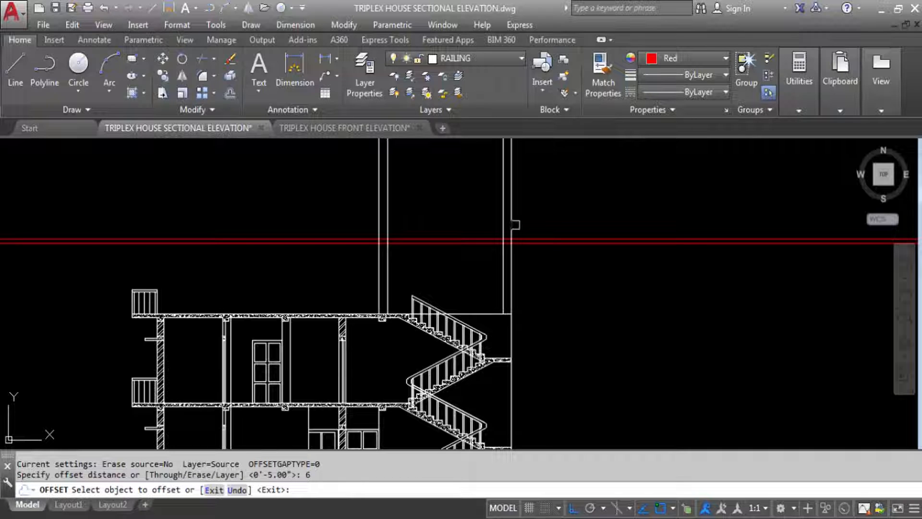
{"action": "left_click", "coordinate": [513, 225]}
{"action": "left_click", "coordinate": [581, 213]}
{"action": "left_click", "coordinate": [378, 221]}
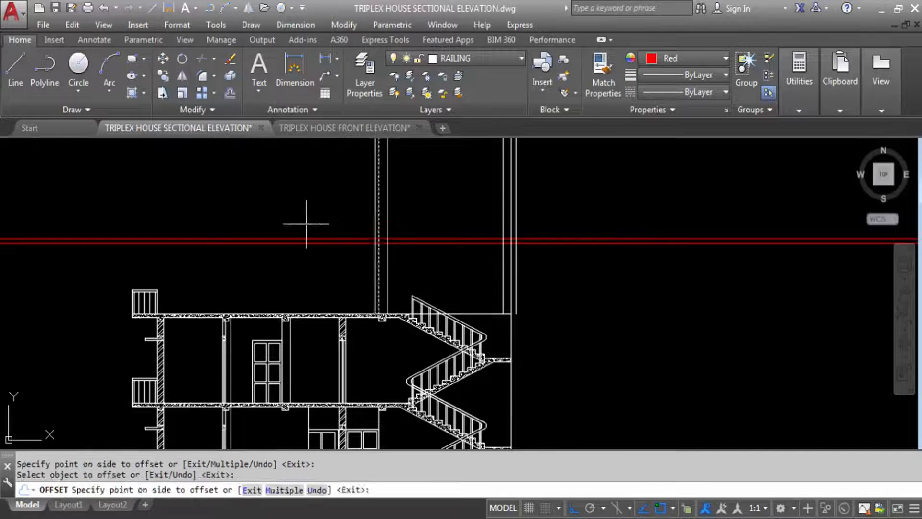
{"action": "left_click", "coordinate": [306, 224]}
{"action": "key", "text": "Escape"}
Trim the two red horizontal lines beyond the outer offset vertical lines on both sides of the headroom.
{"action": "type", "text": "tr"}
{"action": "key", "text": "Return"}
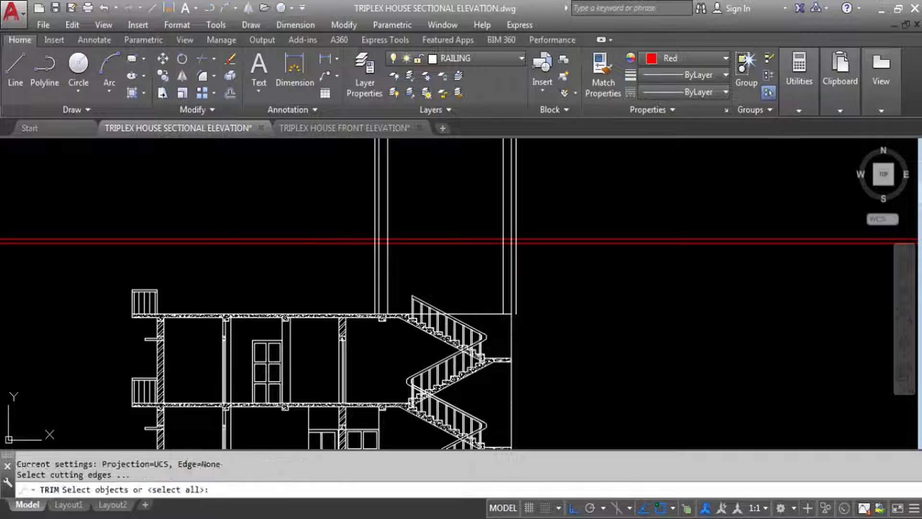
{"action": "left_click", "coordinate": [375, 211]}
{"action": "left_click", "coordinate": [516, 225]}
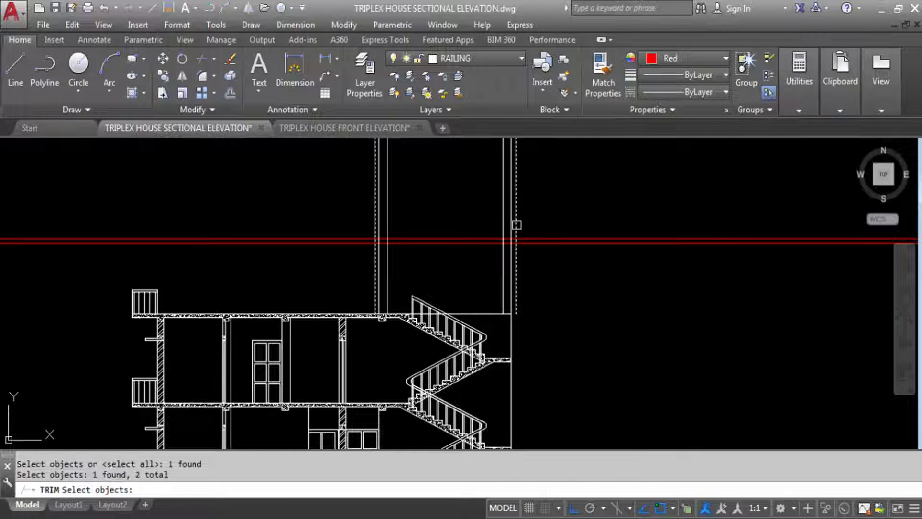
{"action": "key", "text": "Return"}
{"action": "left_click", "coordinate": [572, 240]}
{"action": "left_click", "coordinate": [373, 251]}
{"action": "left_click", "coordinate": [317, 241]}
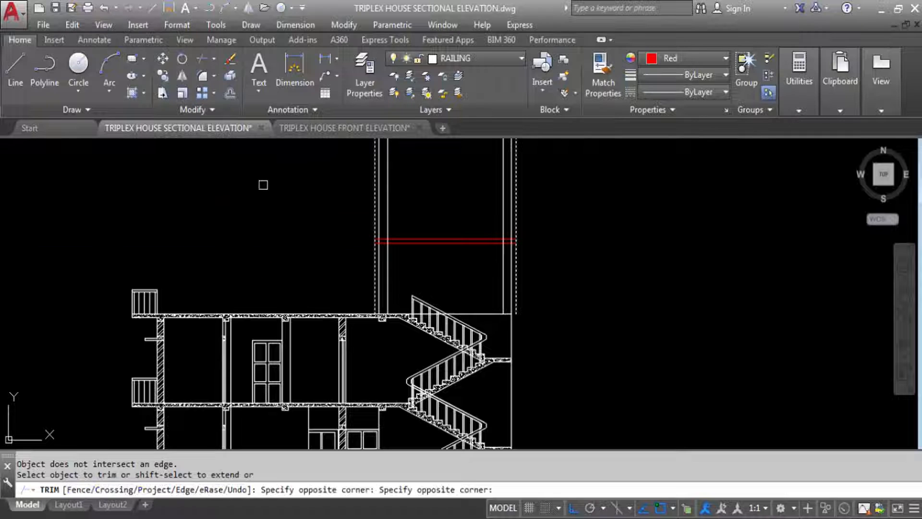
{"action": "key", "text": "Escape"}
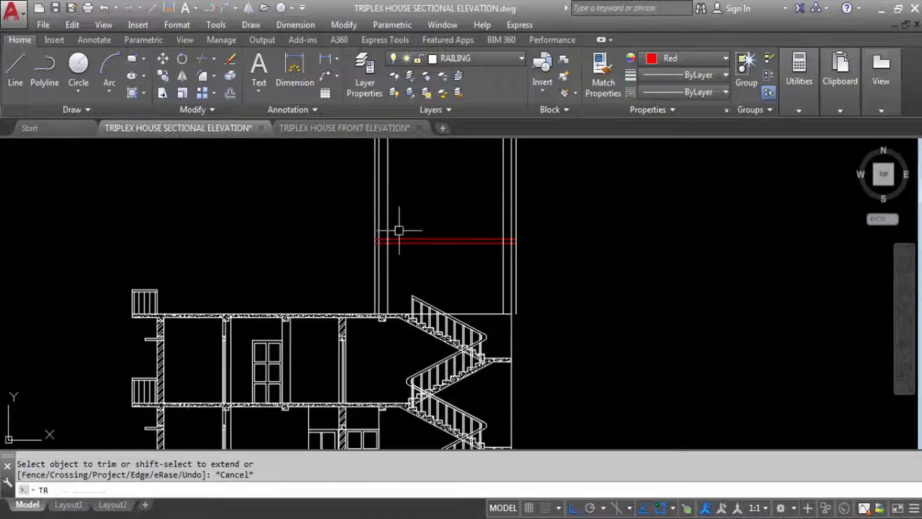
Trim the two outer offset vertical lines above and below the pair of red lines, leaving only the slab's end edges.
{"action": "type", "text": "TR"}
{"action": "key", "text": "Return"}
{"action": "left_click", "coordinate": [440, 262]}
{"action": "left_click", "coordinate": [385, 213]}
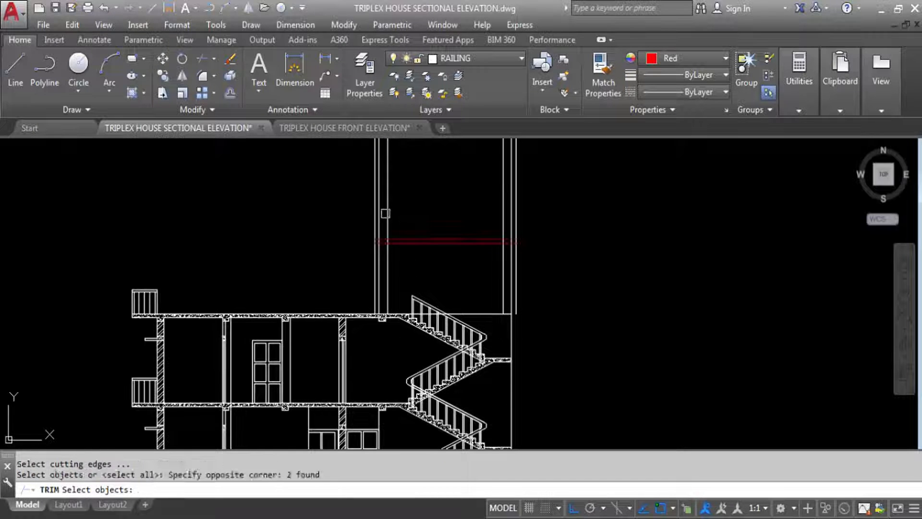
{"action": "key", "text": "Return"}
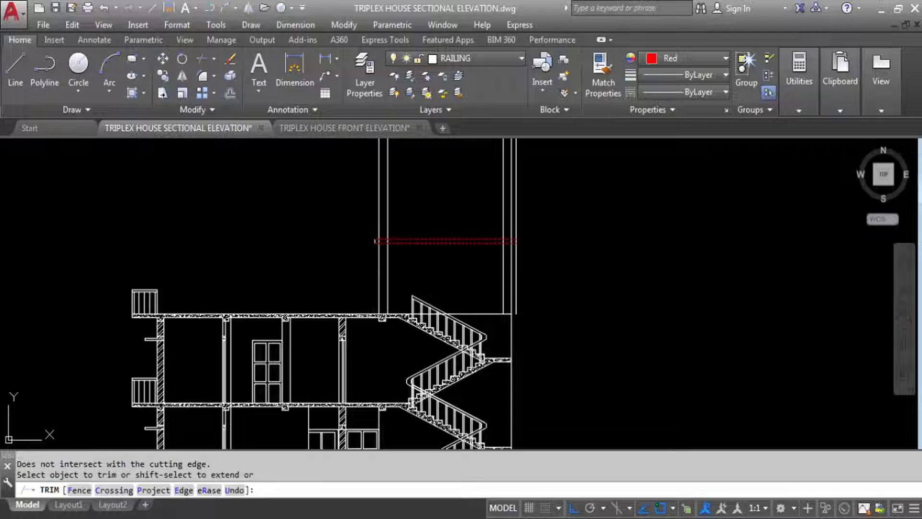
{"action": "left_click", "coordinate": [518, 225]}
{"action": "left_click", "coordinate": [518, 265]}
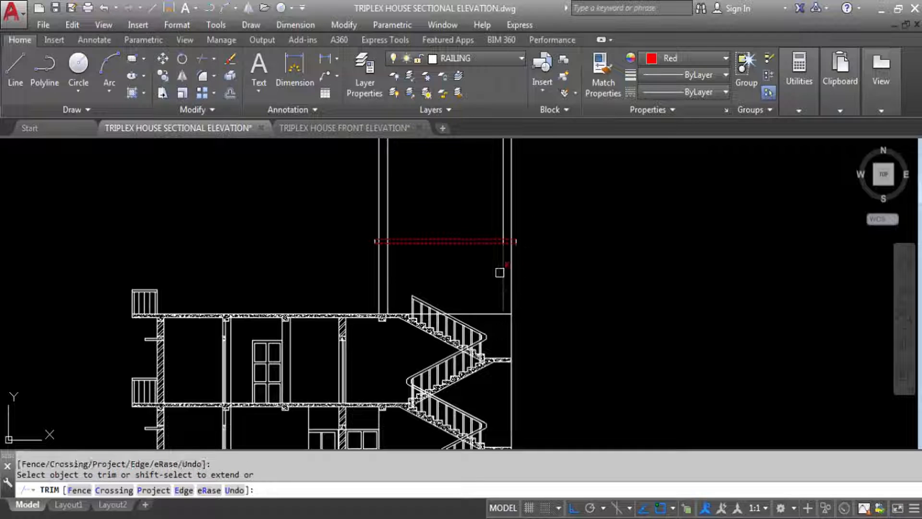
{"action": "key", "text": "Return"}
Trim the four headroom column lines above the headroom slab's lower edge.
{"action": "type", "text": "TR"}
{"action": "key", "text": "Return"}
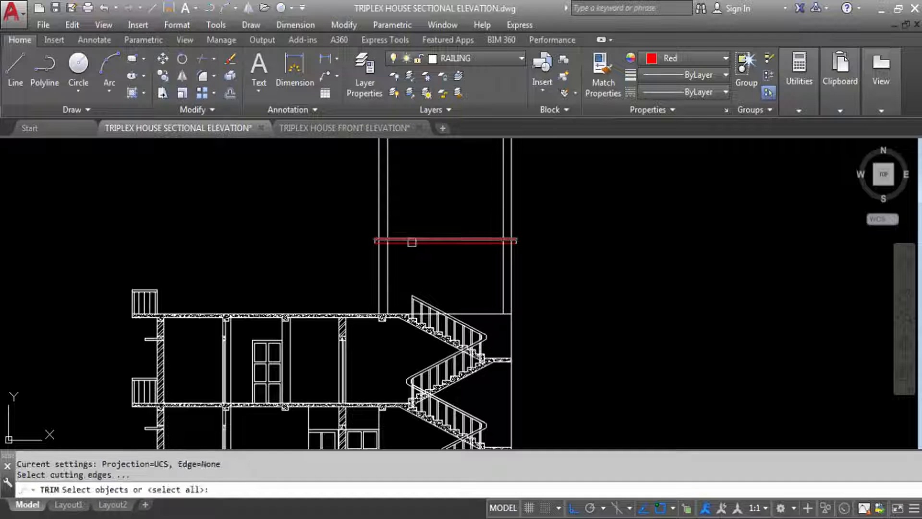
{"action": "left_click", "coordinate": [412, 241]}
{"action": "key", "text": "Return"}
{"action": "left_click", "coordinate": [550, 211]}
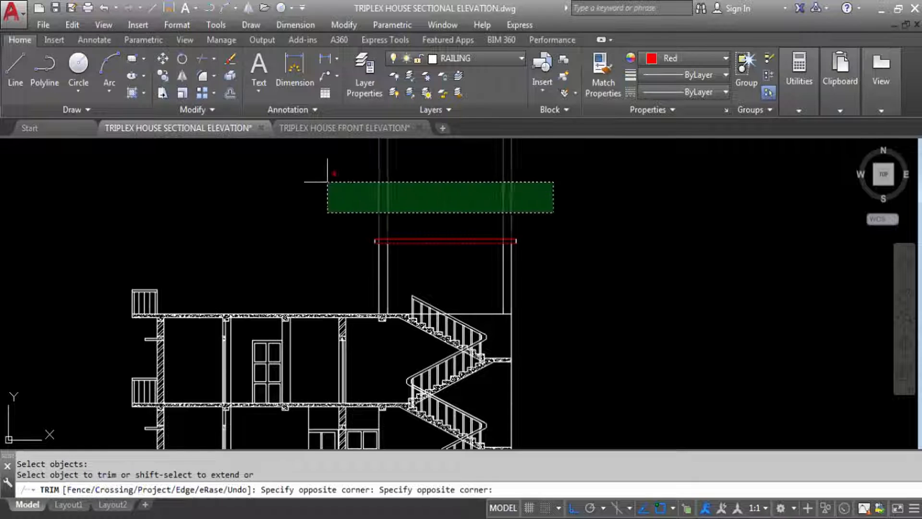
{"action": "left_click", "coordinate": [320, 176]}
{"action": "key", "text": "Escape"}
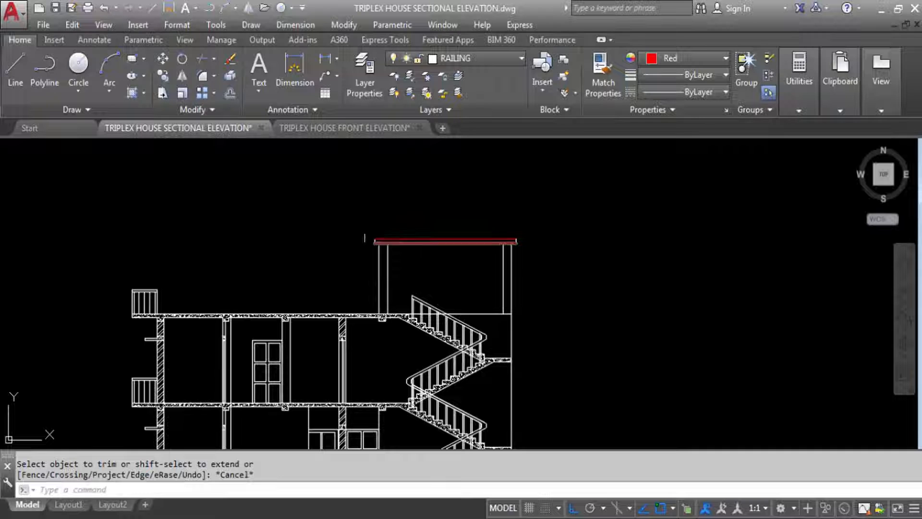
Assign the headroom slab's outline to the SLAB layer and set its colour to ByLayer.
{"action": "left_click", "coordinate": [332, 213]}
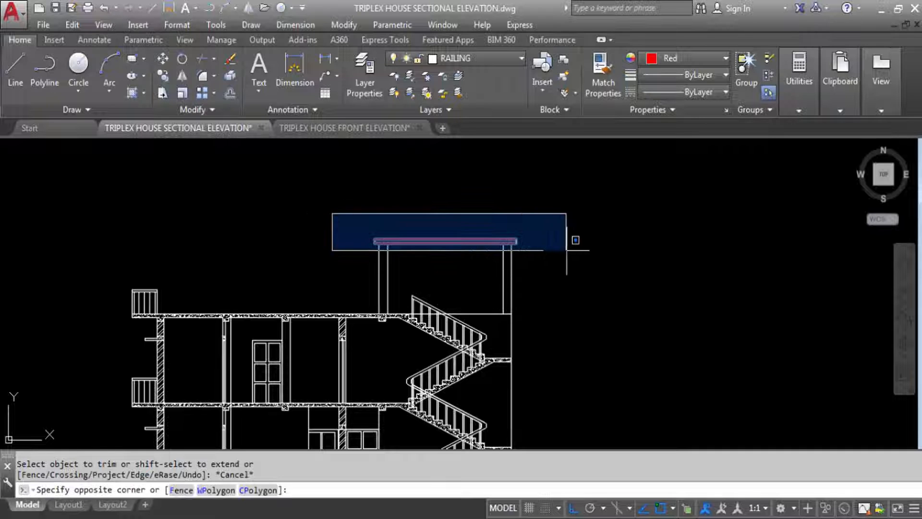
{"action": "left_click", "coordinate": [573, 269]}
{"action": "left_click", "coordinate": [425, 59]}
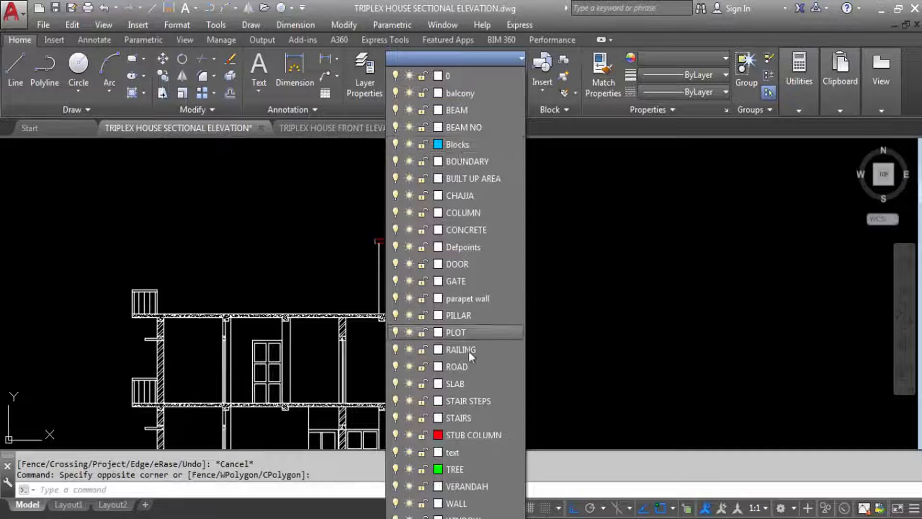
{"action": "left_click", "coordinate": [457, 384]}
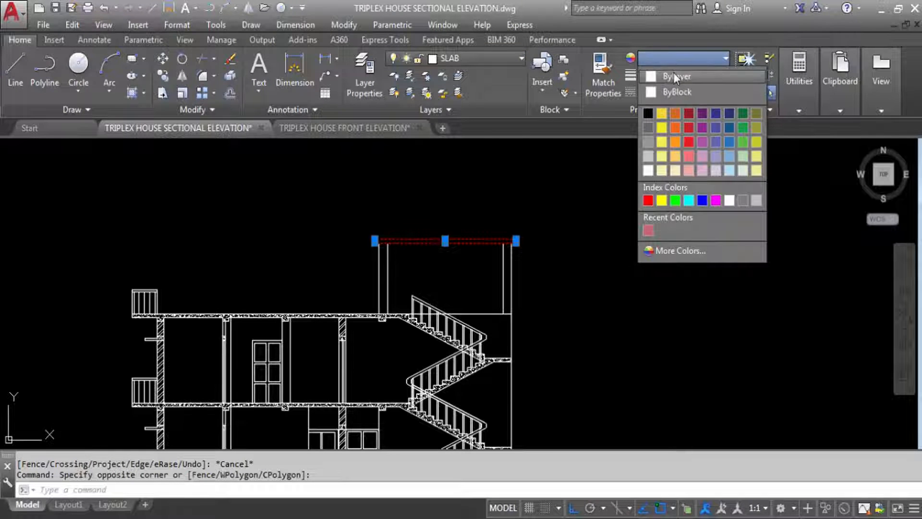
{"action": "left_click", "coordinate": [673, 73]}
{"action": "key", "text": "Escape"}
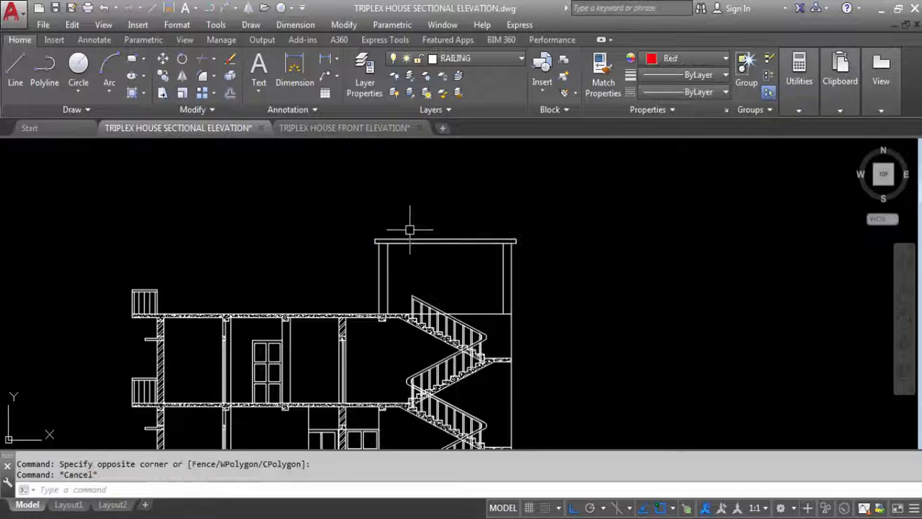
Hatch the inside of the headroom slab with the AR-CONC pattern.
{"action": "scroll", "coordinate": [319, 200], "scroll_direction": "down", "scroll_amount": 5}
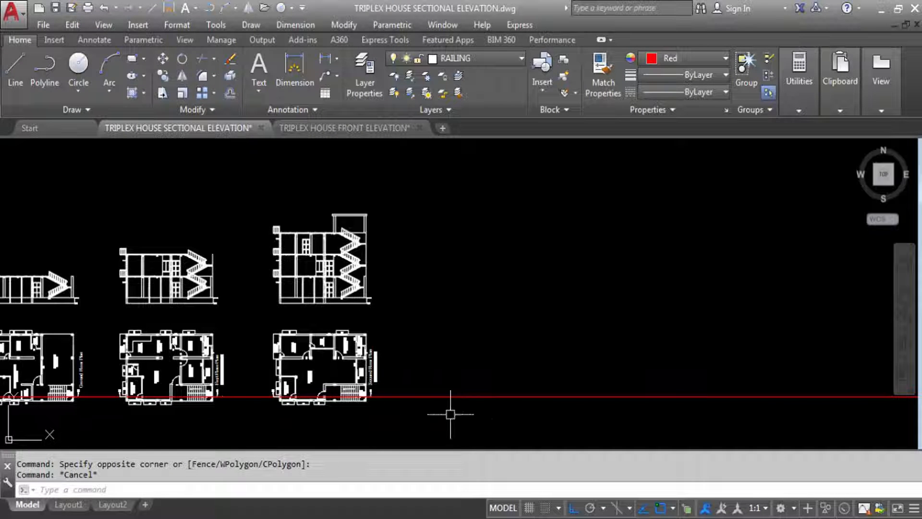
{"action": "scroll", "coordinate": [414, 309], "scroll_direction": "down", "scroll_amount": 1}
{"action": "scroll", "coordinate": [340, 300], "scroll_direction": "up", "scroll_amount": 8}
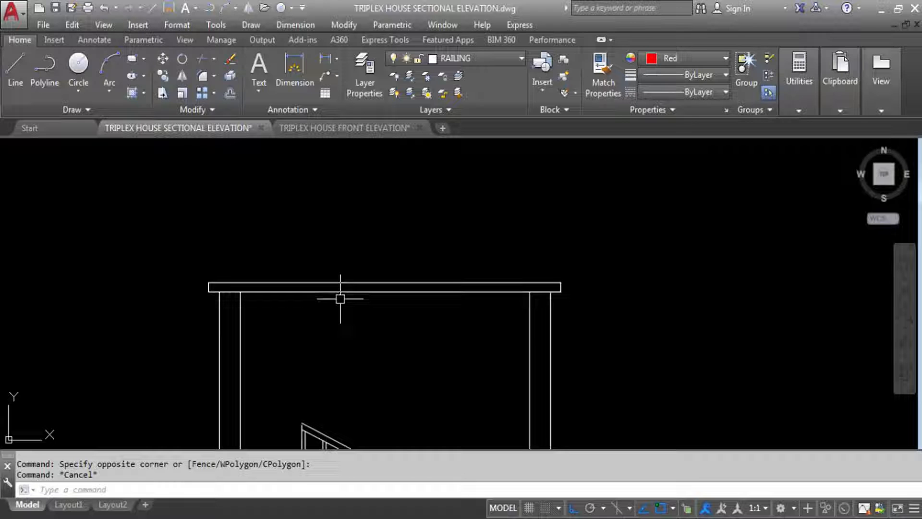
{"action": "key", "text": "Return"}
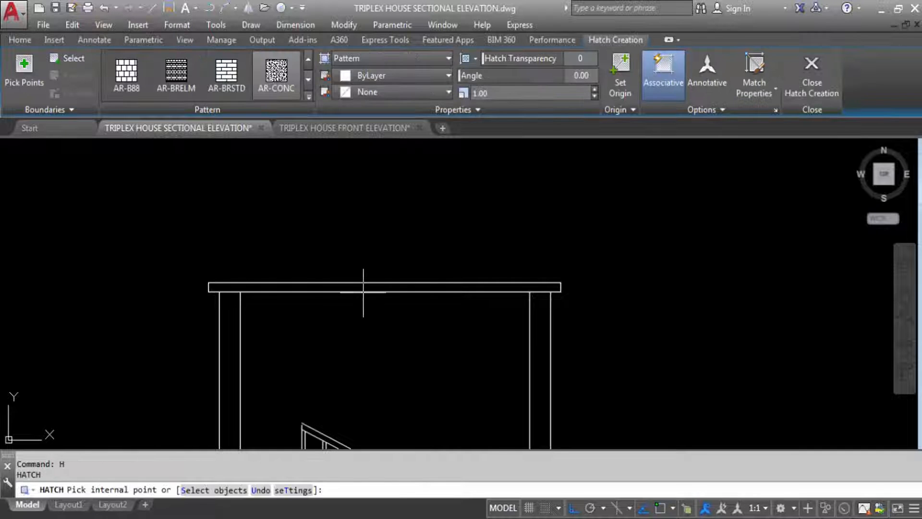
{"action": "left_click", "coordinate": [363, 288]}
{"action": "key", "text": "Return"}
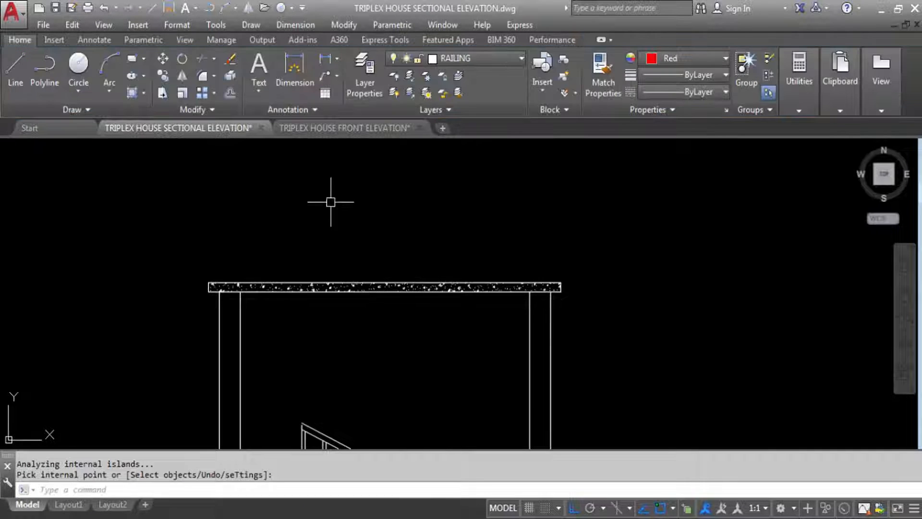
Compare the second floor plan's staircase area with the headroom above the roof in the sectional elevation.
{"action": "scroll", "coordinate": [336, 192], "scroll_direction": "down", "scroll_amount": 8}
{"action": "scroll", "coordinate": [344, 178], "scroll_direction": "down", "scroll_amount": 2}
{"action": "scroll", "coordinate": [363, 306], "scroll_direction": "up", "scroll_amount": 6}
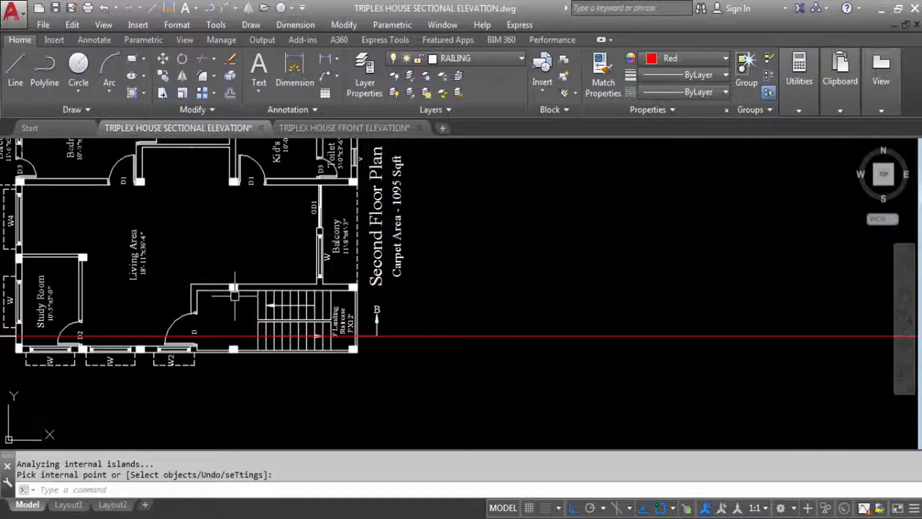
{"action": "scroll", "coordinate": [319, 410], "scroll_direction": "down", "scroll_amount": 5}
{"action": "scroll", "coordinate": [300, 252], "scroll_direction": "down", "scroll_amount": 1}
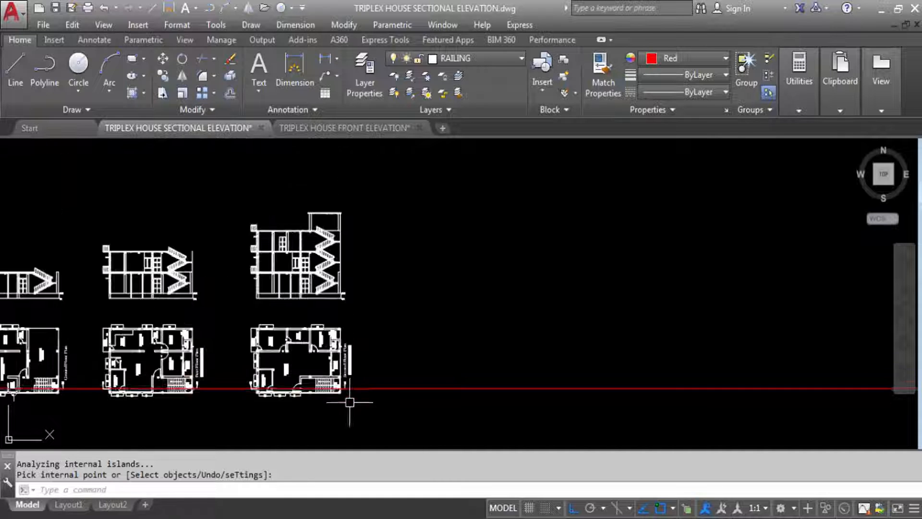
{"action": "scroll", "coordinate": [307, 226], "scroll_direction": "up", "scroll_amount": 4}
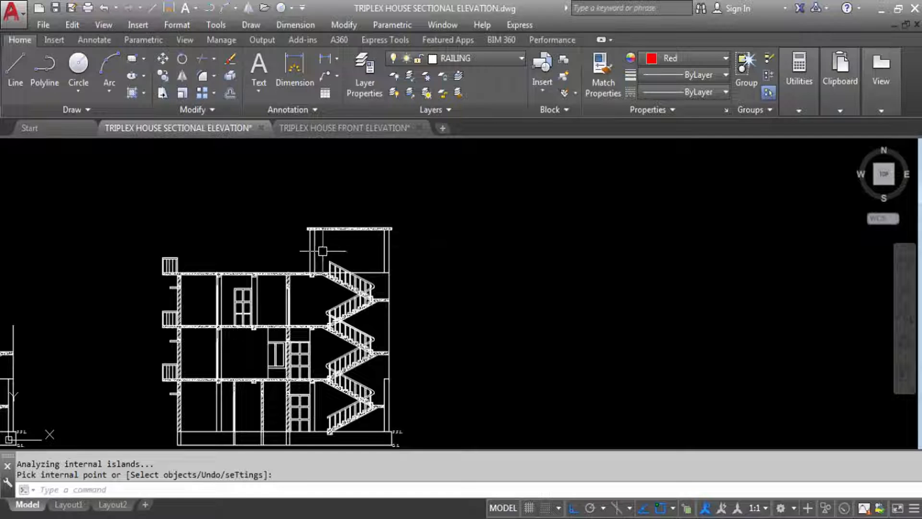
{"action": "scroll", "coordinate": [302, 247], "scroll_direction": "up", "scroll_amount": 6}
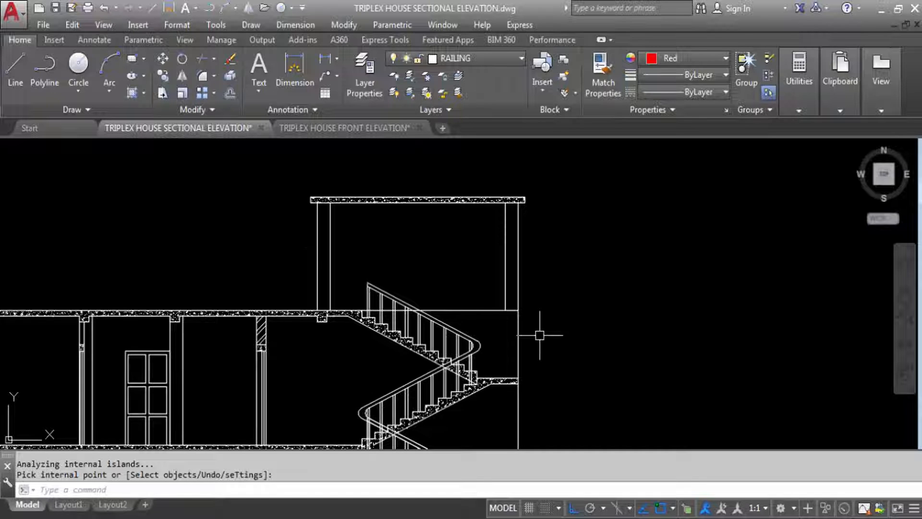
Erase the balcony railing's hatch and handrail lines above the roof slab, keeping only the outer vertical edge line.
{"action": "scroll", "coordinate": [521, 319], "scroll_direction": "down", "scroll_amount": 3}
{"action": "scroll", "coordinate": [406, 310], "scroll_direction": "up", "scroll_amount": 2}
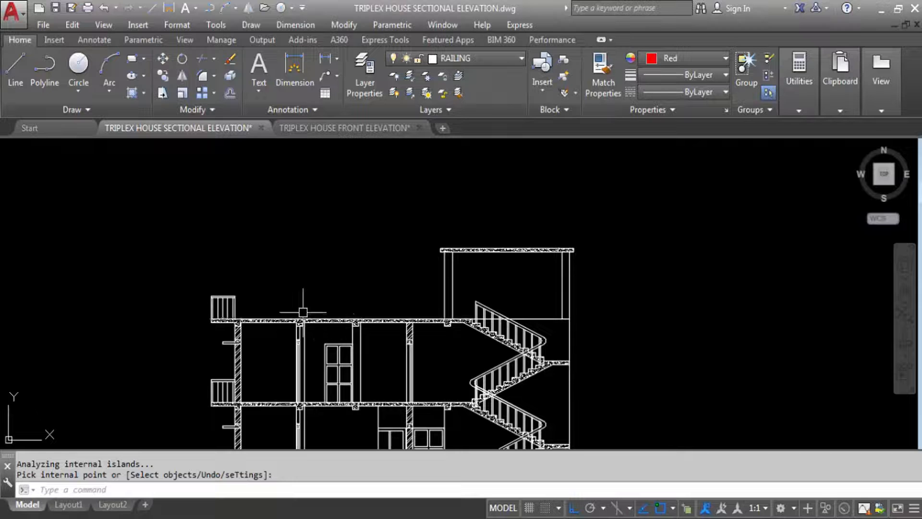
{"action": "scroll", "coordinate": [268, 308], "scroll_direction": "up", "scroll_amount": 2}
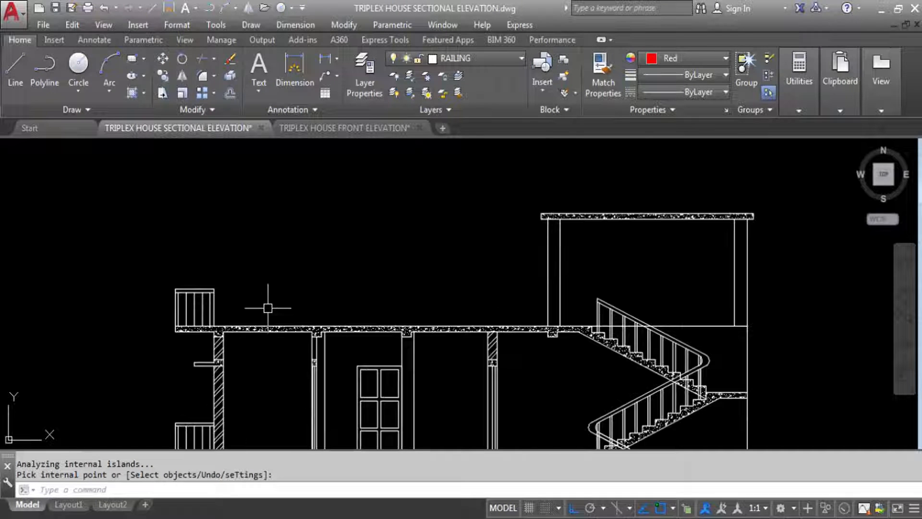
{"action": "key", "text": "Return"}
{"action": "left_click", "coordinate": [194, 308]}
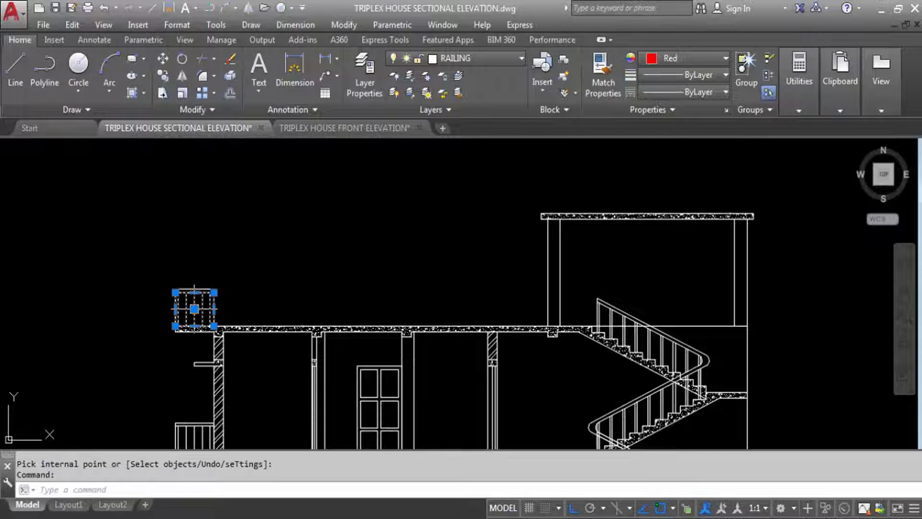
{"action": "key", "text": "Delete"}
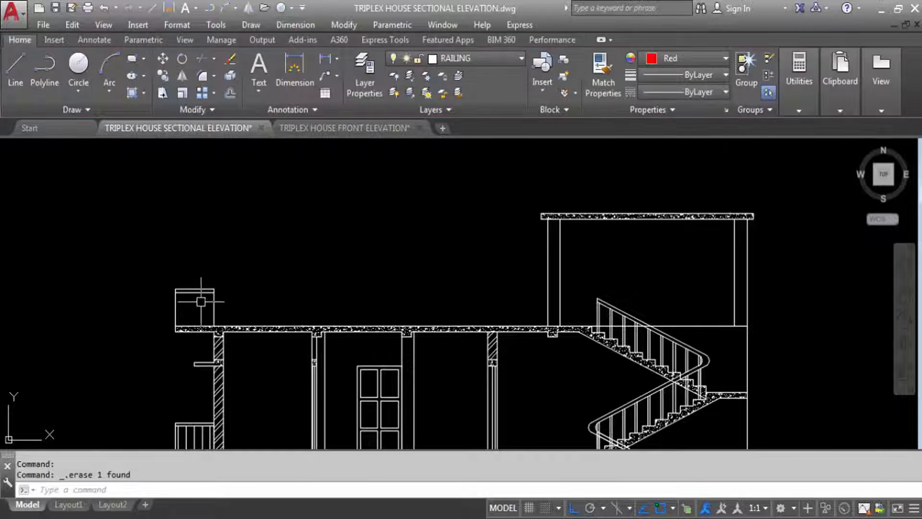
{"action": "left_click", "coordinate": [240, 307]}
{"action": "left_click", "coordinate": [200, 262]}
{"action": "key", "text": "Delete"}
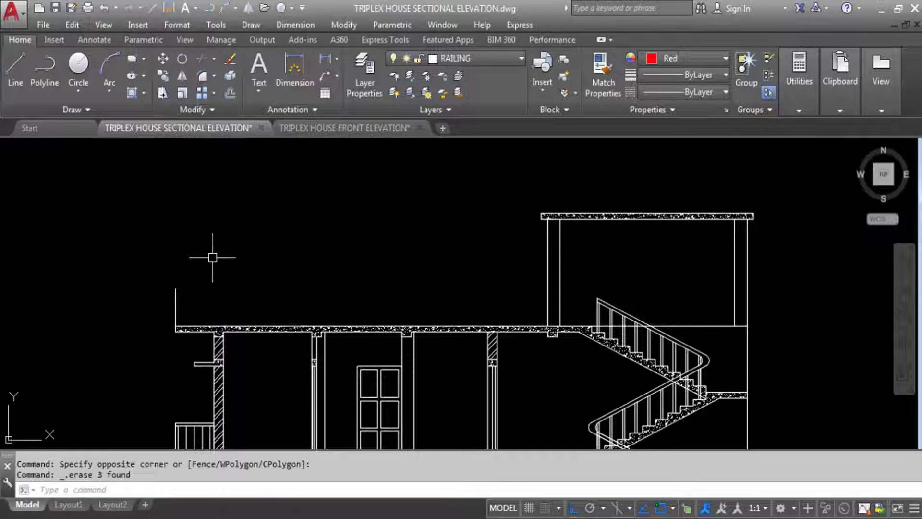
Offset the roof slab's top line 2'6" upward to form the roof railing's lower handrail line.
{"action": "key", "text": "Return"}
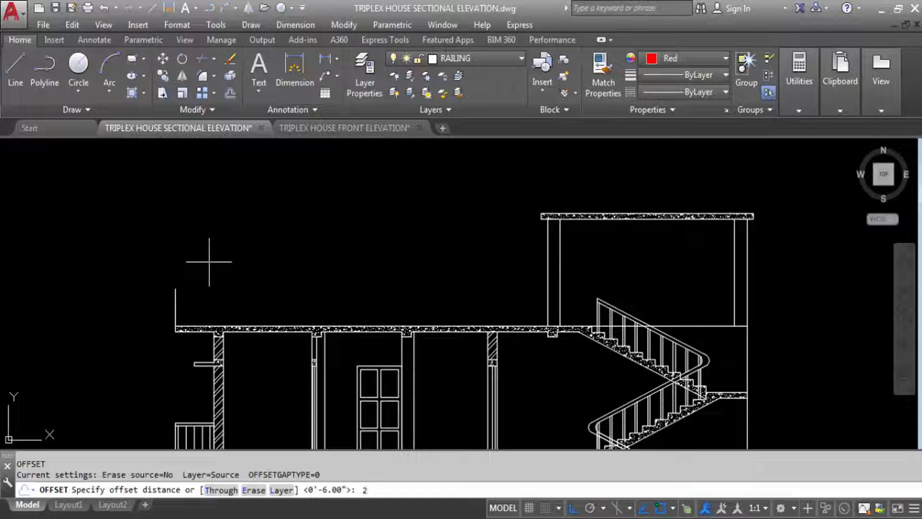
{"action": "type", "text": "2'6"}
{"action": "key", "text": "Return"}
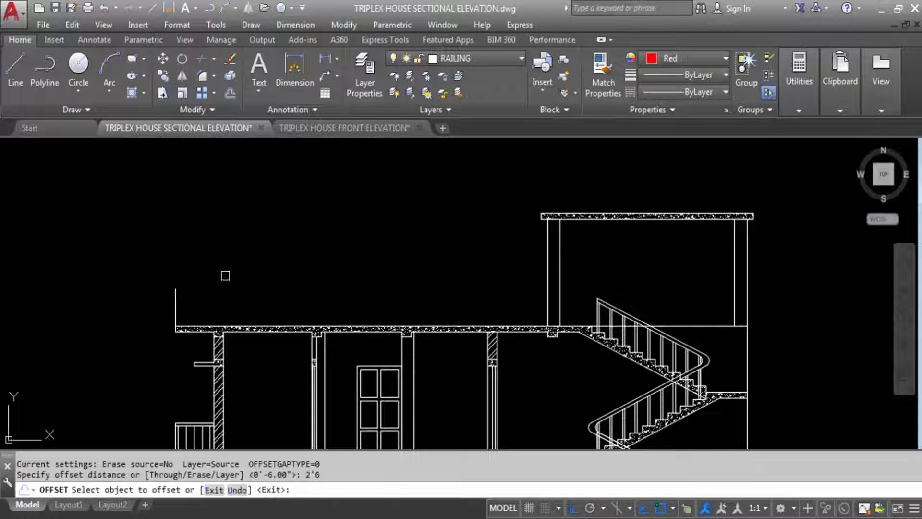
{"action": "scroll", "coordinate": [340, 326], "scroll_direction": "up", "scroll_amount": 2}
{"action": "left_click", "coordinate": [340, 330]}
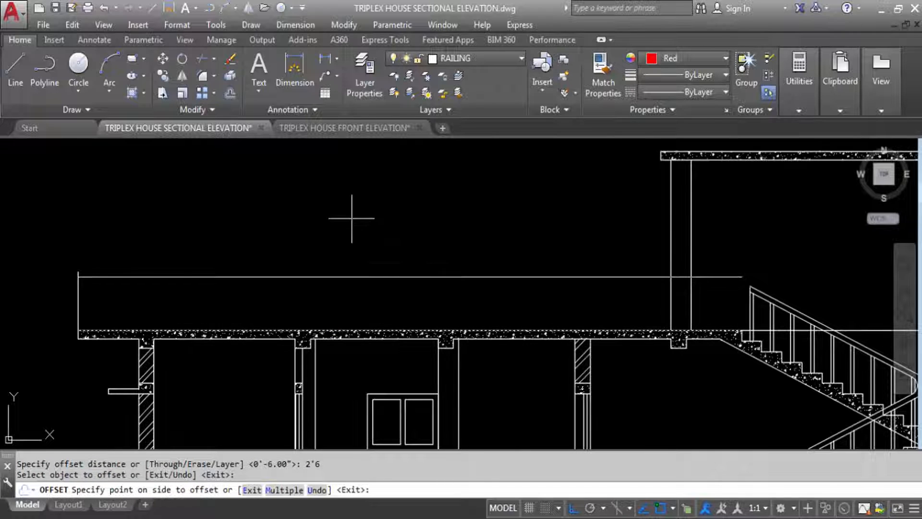
{"action": "left_click", "coordinate": [352, 218]}
Examine the second floor plan along the section line and compare it with the roof railing in the sectional elevation.
{"action": "scroll", "coordinate": [411, 285], "scroll_direction": "down", "scroll_amount": 4}
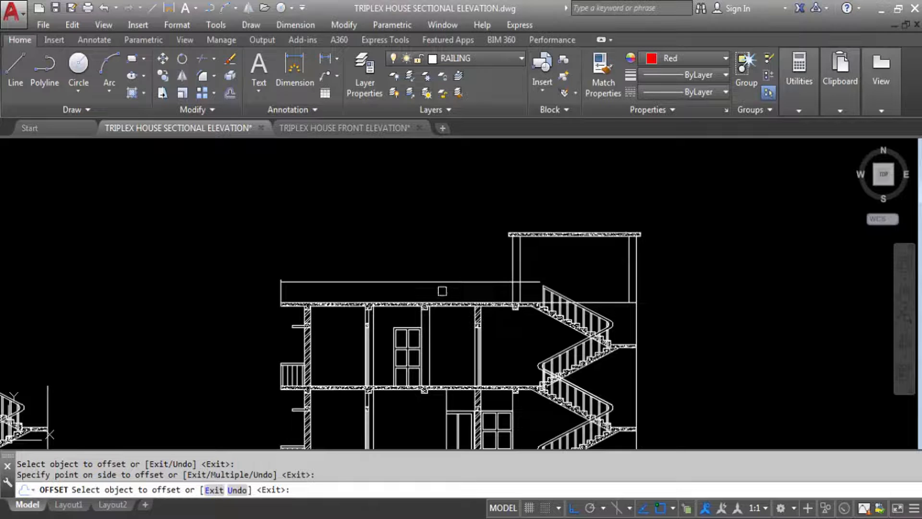
{"action": "scroll", "coordinate": [409, 289], "scroll_direction": "down", "scroll_amount": 6}
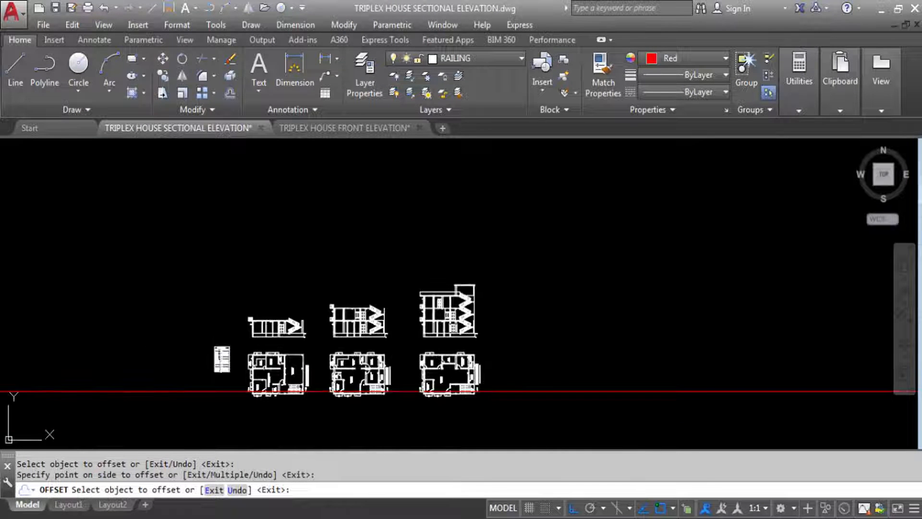
{"action": "scroll", "coordinate": [439, 404], "scroll_direction": "up", "scroll_amount": 5}
{"action": "left_click", "coordinate": [439, 403]}
{"action": "left_click", "coordinate": [363, 321]}
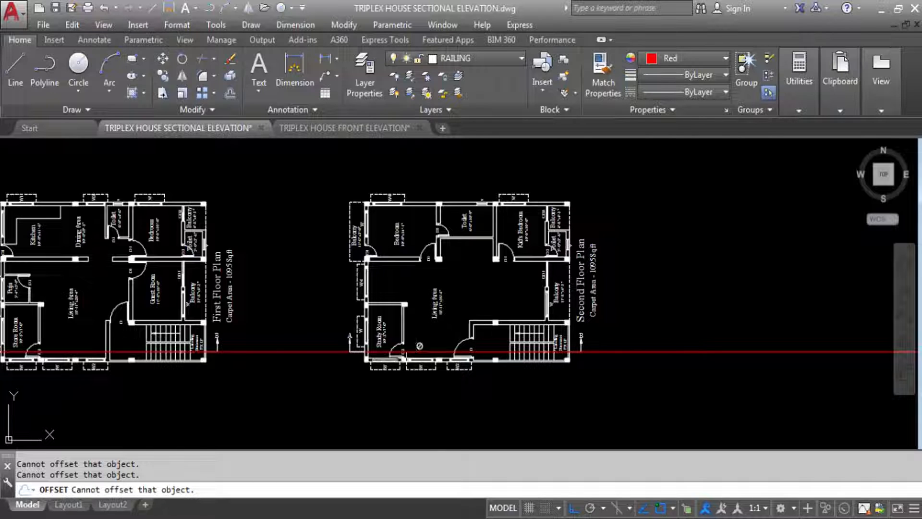
{"action": "scroll", "coordinate": [496, 362], "scroll_direction": "down", "scroll_amount": 5}
{"action": "scroll", "coordinate": [397, 249], "scroll_direction": "up", "scroll_amount": 7}
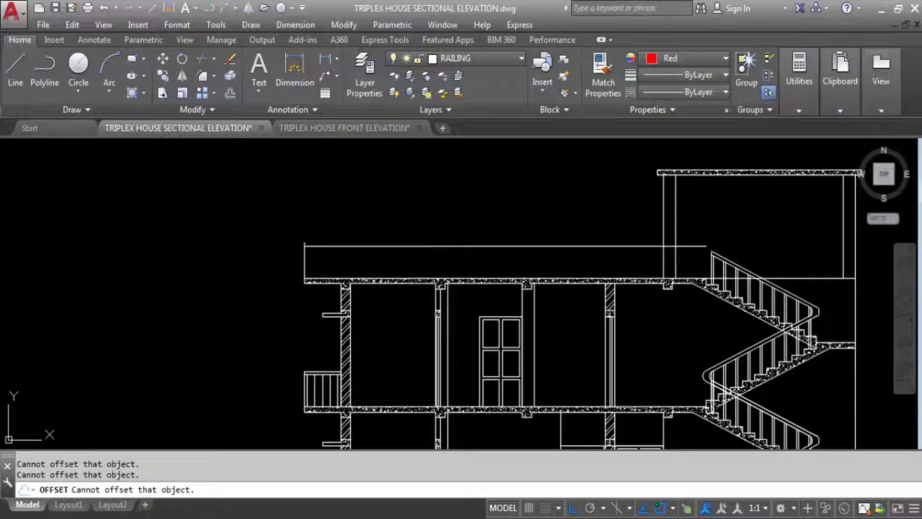
{"action": "key", "text": "Escape"}
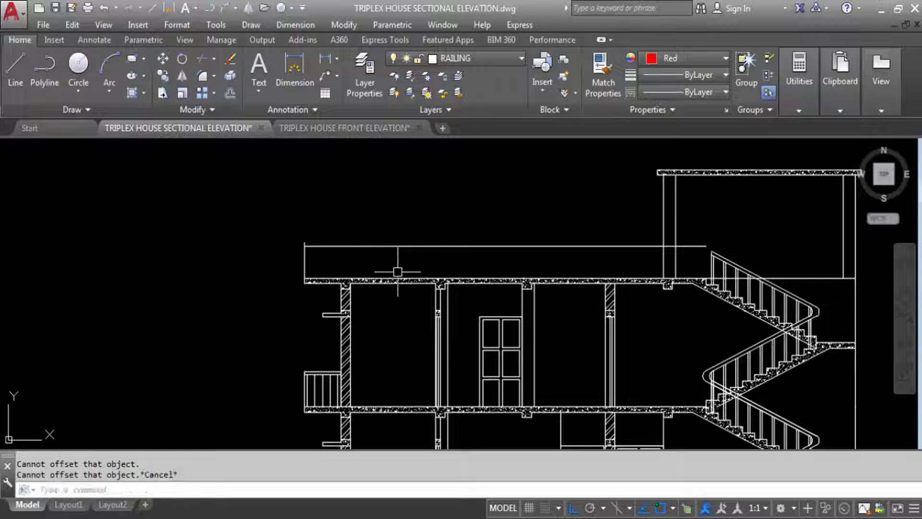
Offset the roof railing's handrail line 3" upward to give the handrail its thickness.
{"action": "key", "text": "Return"}
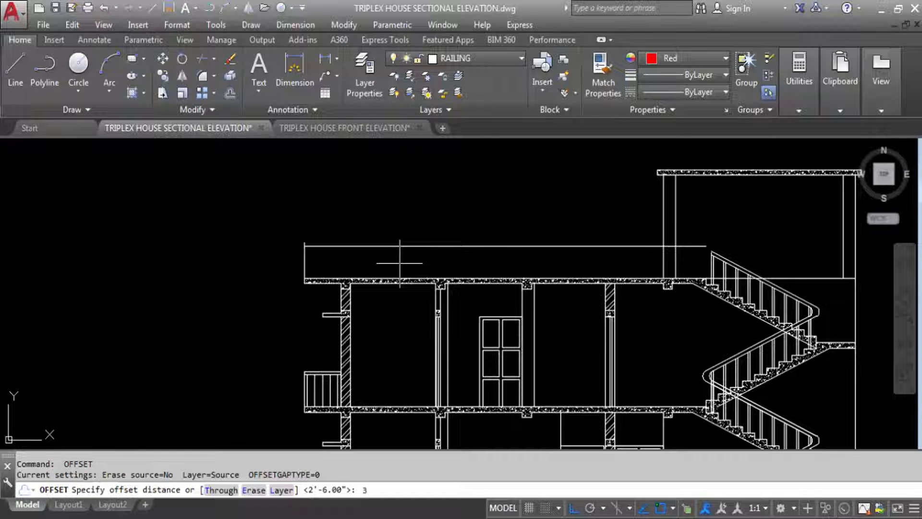
{"action": "key", "text": "Return"}
{"action": "left_click", "coordinate": [402, 246]}
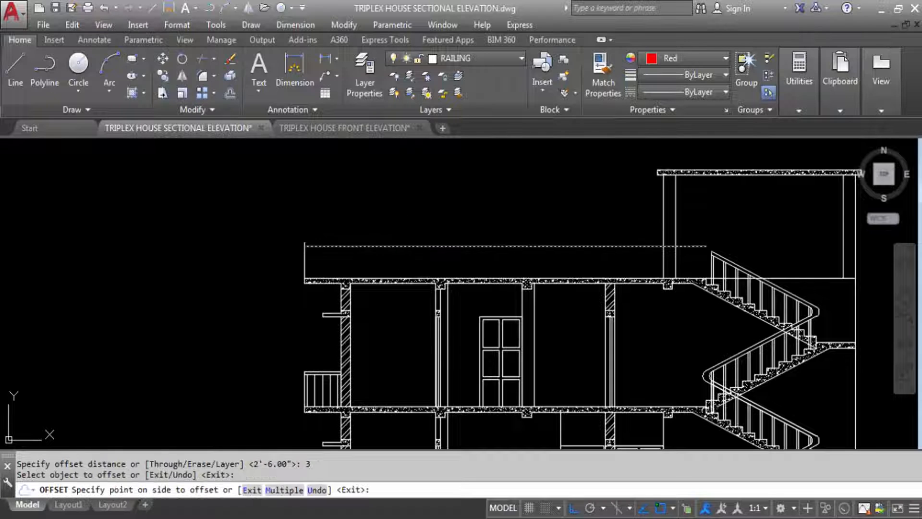
{"action": "left_click", "coordinate": [400, 193]}
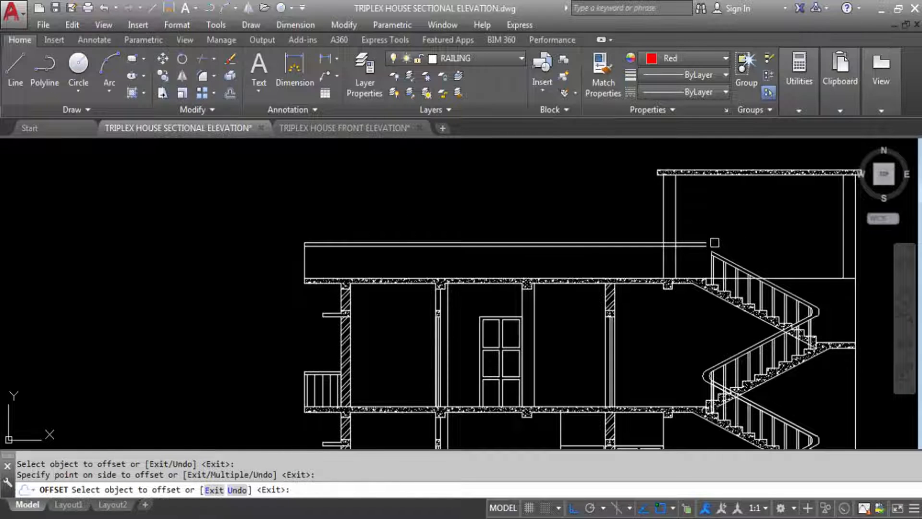
{"action": "key", "text": "Escape"}
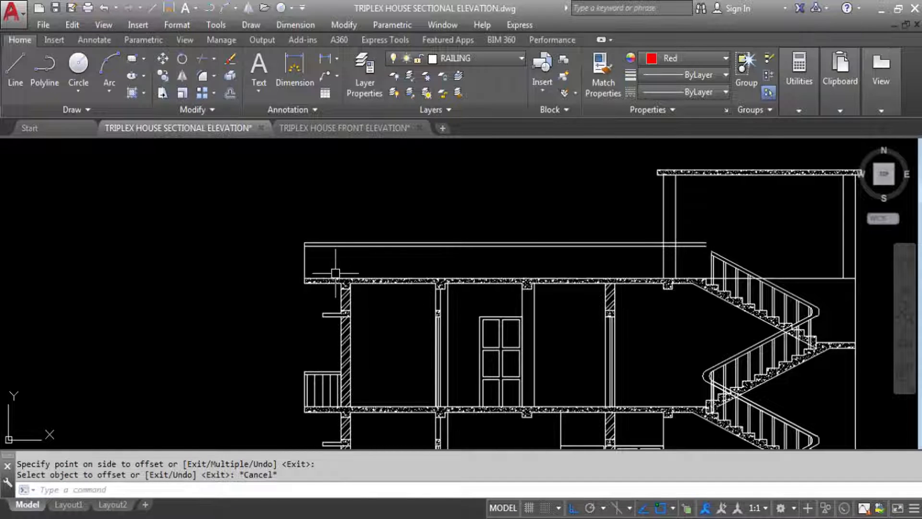
Trim the two roof handrail lines where they cross the headroom's inner column.
{"action": "scroll", "coordinate": [687, 254], "scroll_direction": "up", "scroll_amount": 4}
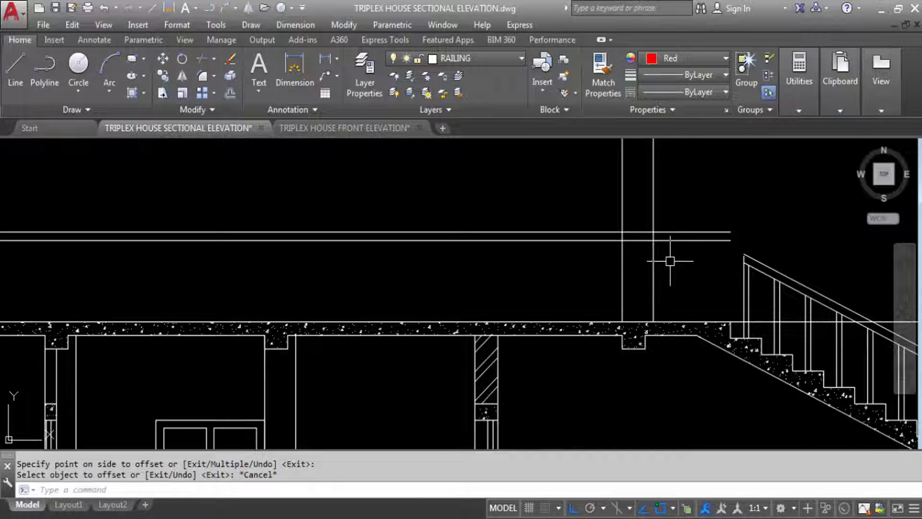
{"action": "type", "text": "tr"}
{"action": "key", "text": "Return"}
{"action": "key", "text": "Return"}
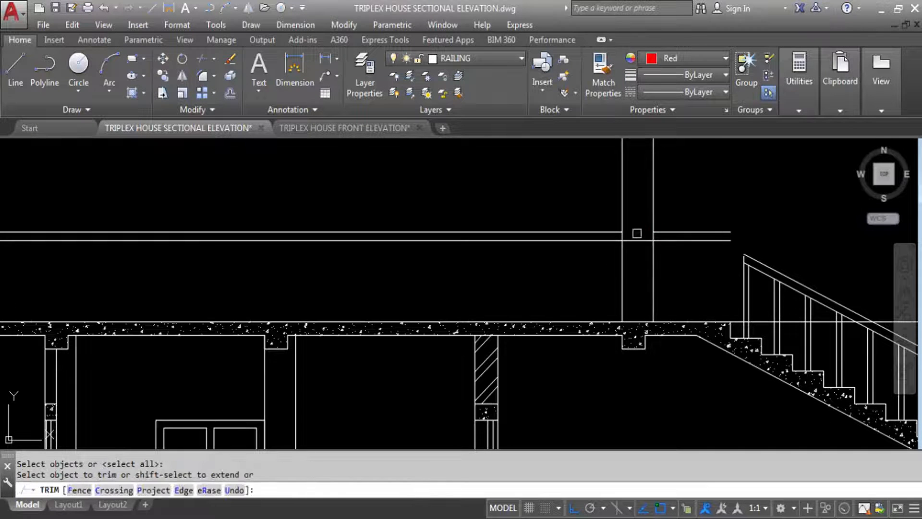
Examine the second floor plan's staircase area against the roof railing and headroom in the sectional elevation.
{"action": "scroll", "coordinate": [637, 233], "scroll_direction": "down", "scroll_amount": 10}
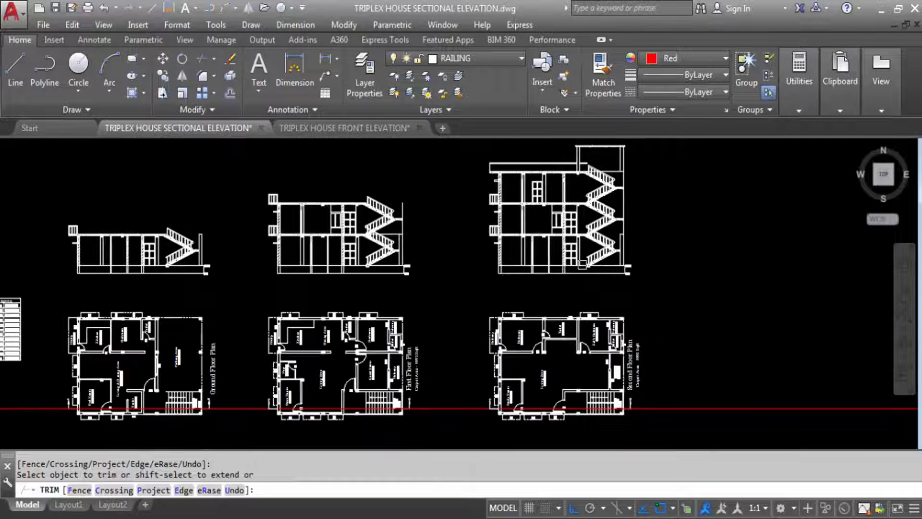
{"action": "left_click", "coordinate": [590, 346]}
{"action": "middle_click_drag", "start_coordinate": [598, 419], "coordinate": [588, 353]}
{"action": "left_click", "coordinate": [578, 338]}
{"action": "scroll", "coordinate": [579, 337], "scroll_direction": "up", "scroll_amount": 4}
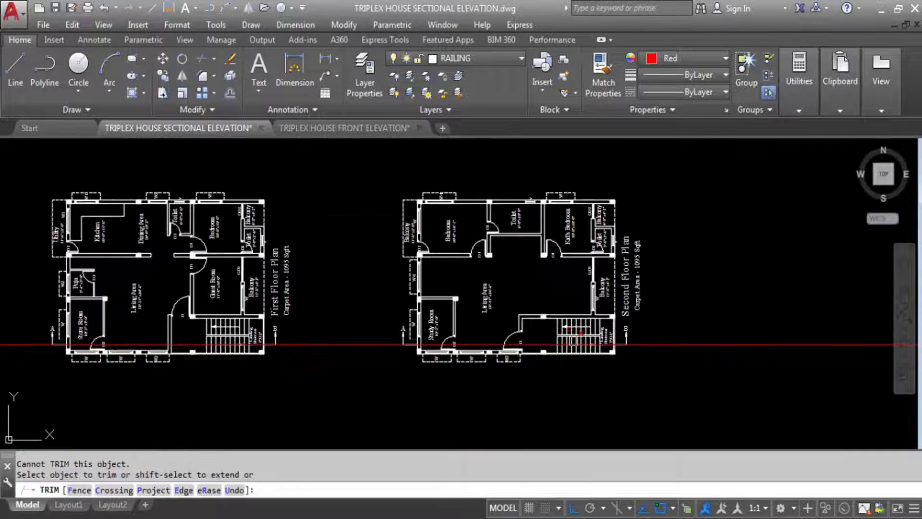
{"action": "scroll", "coordinate": [538, 341], "scroll_direction": "down", "scroll_amount": 2}
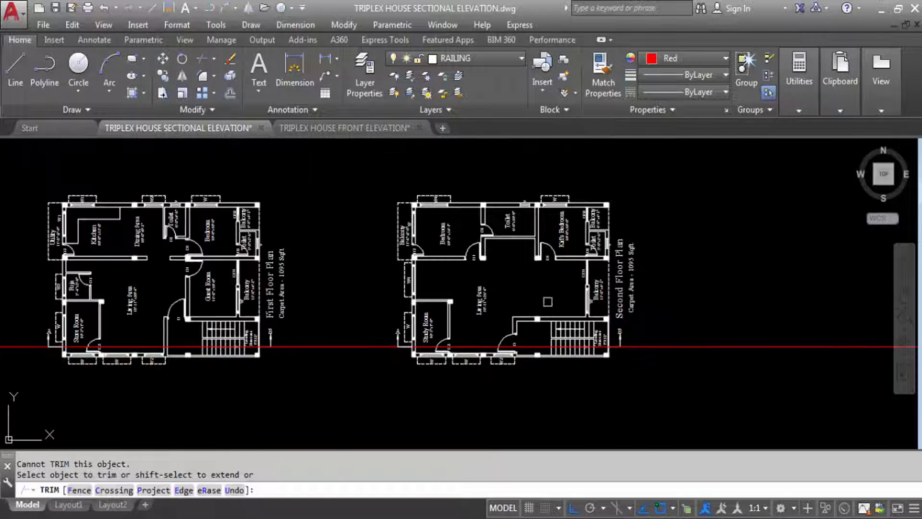
{"action": "key", "text": "Escape"}
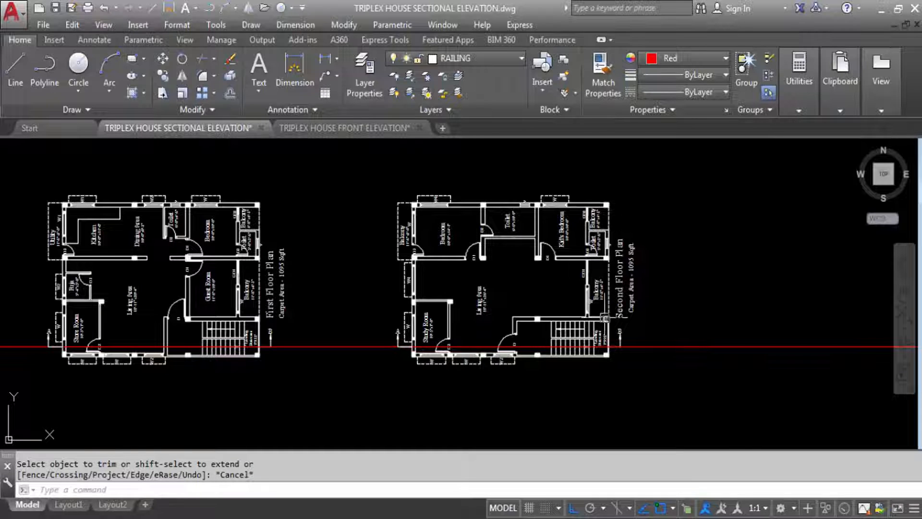
{"action": "scroll", "coordinate": [536, 385], "scroll_direction": "down", "scroll_amount": 6}
{"action": "scroll", "coordinate": [533, 308], "scroll_direction": "up", "scroll_amount": 4}
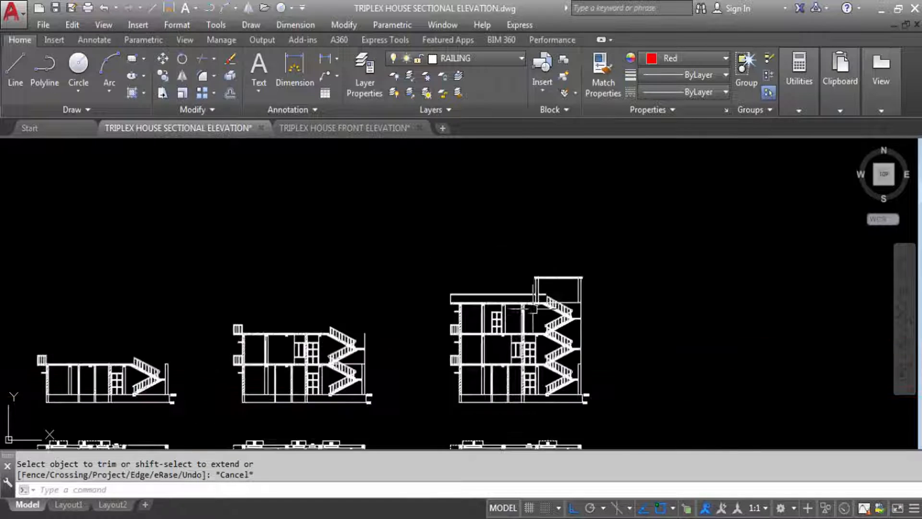
{"action": "scroll", "coordinate": [533, 308], "scroll_direction": "up", "scroll_amount": 5}
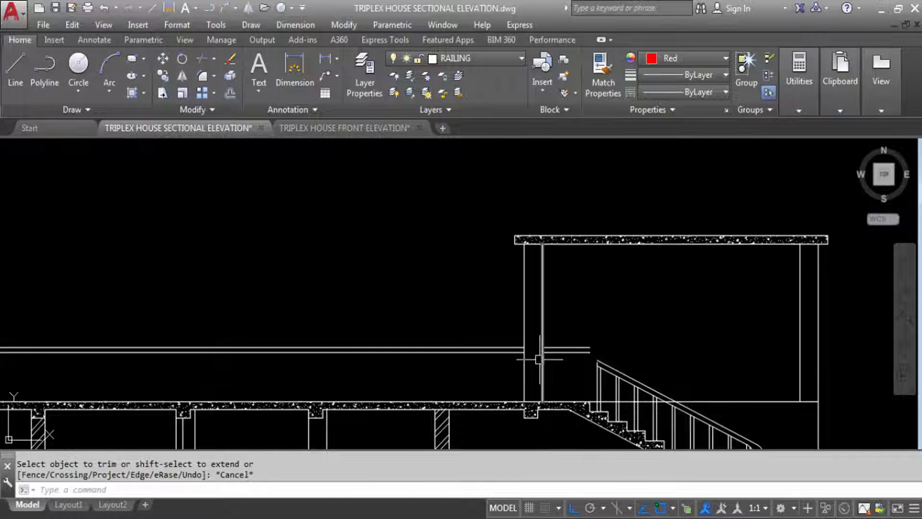
{"action": "scroll", "coordinate": [477, 315], "scroll_direction": "down", "scroll_amount": 2}
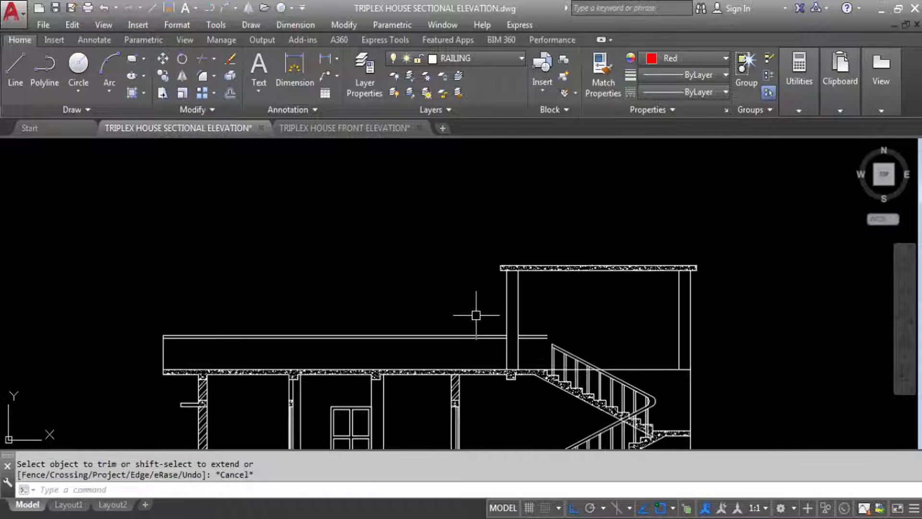
{"action": "scroll", "coordinate": [339, 294], "scroll_direction": "down", "scroll_amount": 2}
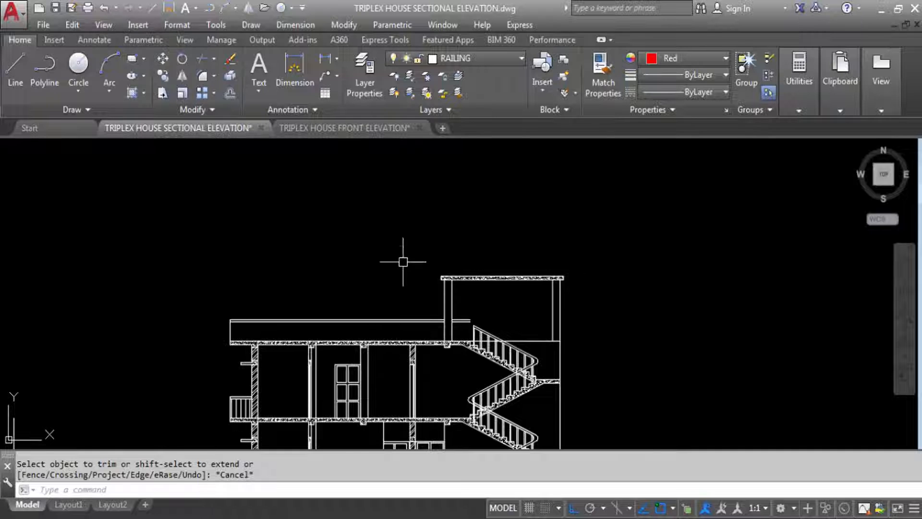
{"action": "scroll", "coordinate": [405, 259], "scroll_direction": "down", "scroll_amount": 2}
{"action": "scroll", "coordinate": [485, 291], "scroll_direction": "up", "scroll_amount": 4}
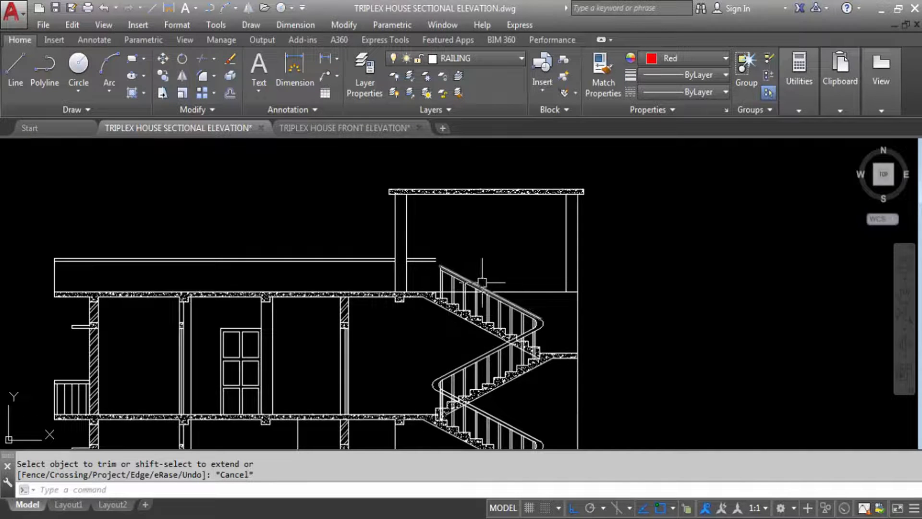
{"action": "scroll", "coordinate": [332, 279], "scroll_direction": "down", "scroll_amount": 2}
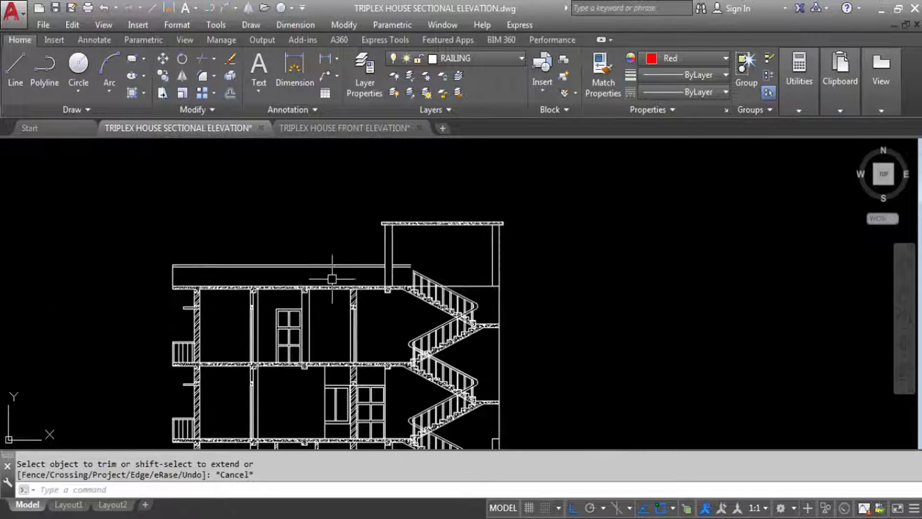
Hatch the roof railing area between the slab and the handrail, up to the headroom column, with the AR-CONC pattern.
{"action": "type", "text": "h"}
{"action": "key", "text": "Return"}
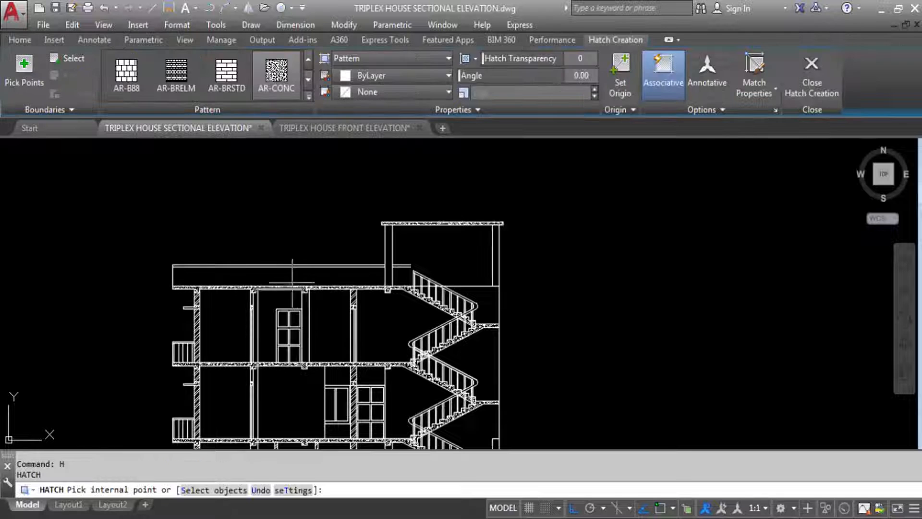
{"action": "left_click", "coordinate": [287, 276]}
{"action": "scroll", "coordinate": [225, 289], "scroll_direction": "up", "scroll_amount": 4}
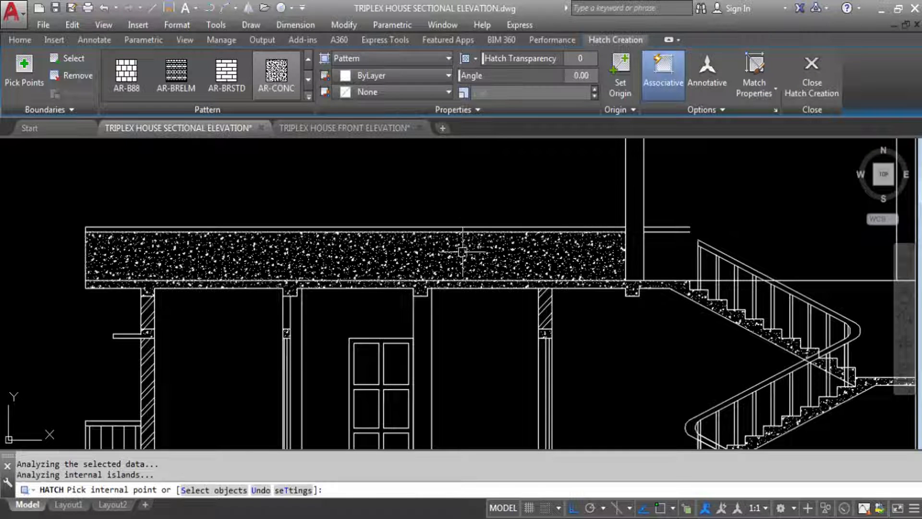
{"action": "key", "text": "Return"}
Match the roof railing's hatch properties to the hatch of the balcony railing one floor below, and save the drawing.
{"action": "scroll", "coordinate": [521, 197], "scroll_direction": "down", "scroll_amount": 2}
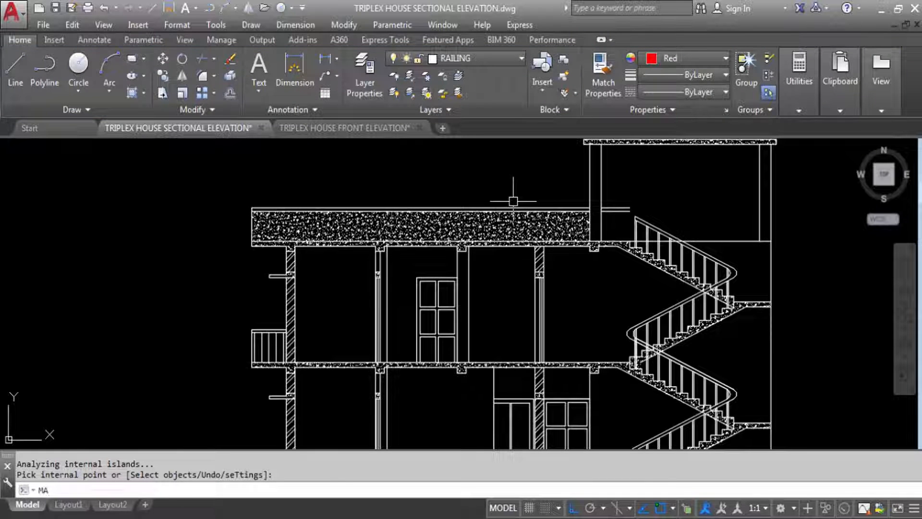
{"action": "key", "text": "Return"}
{"action": "left_click", "coordinate": [282, 344]}
{"action": "left_click", "coordinate": [350, 225]}
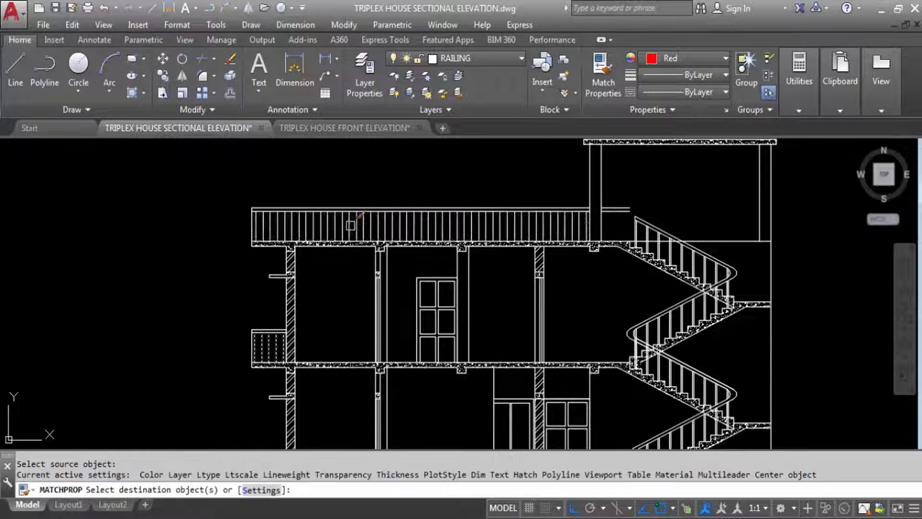
{"action": "key", "text": "Escape"}
{"action": "scroll", "coordinate": [564, 229], "scroll_direction": "up", "scroll_amount": 3}
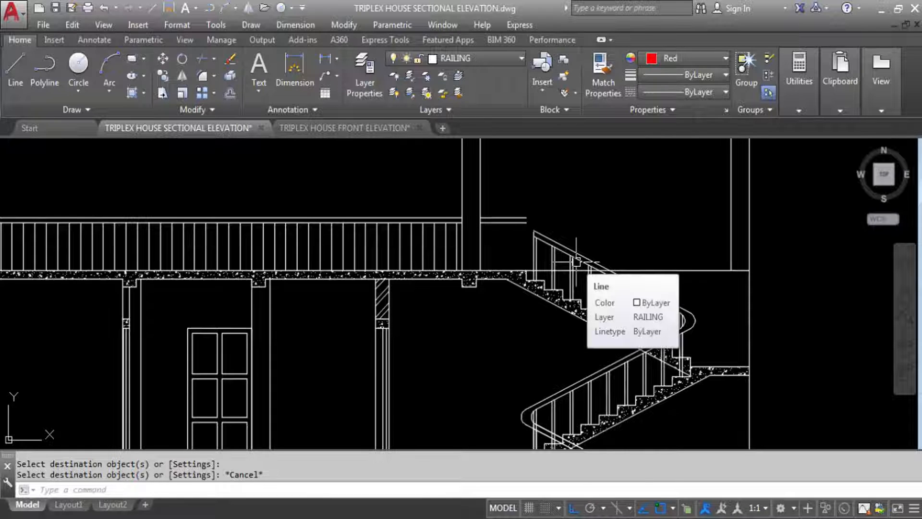
{"action": "key", "text": "ctrl+s"}
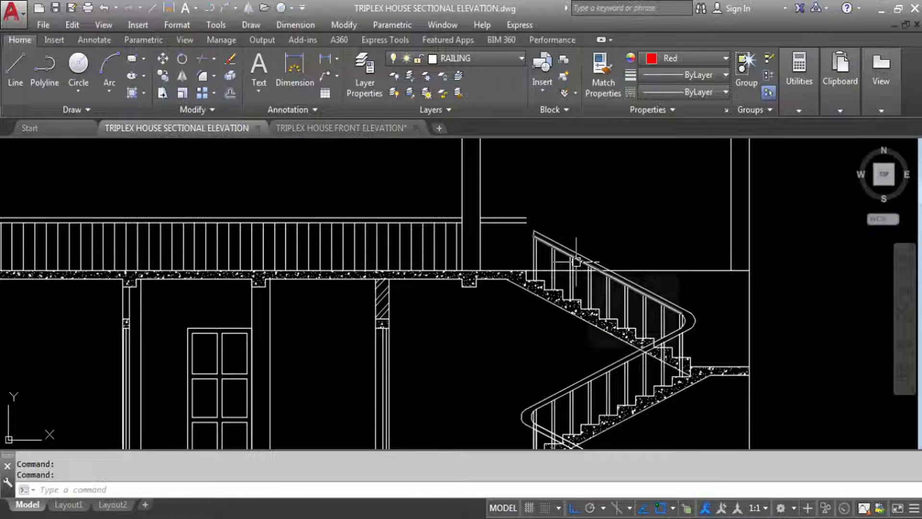
Copy the first stair baluster up onto the roof slab edge beside the top step, using the tread corner as base point.
{"action": "scroll", "coordinate": [500, 225], "scroll_direction": "up", "scroll_amount": 5}
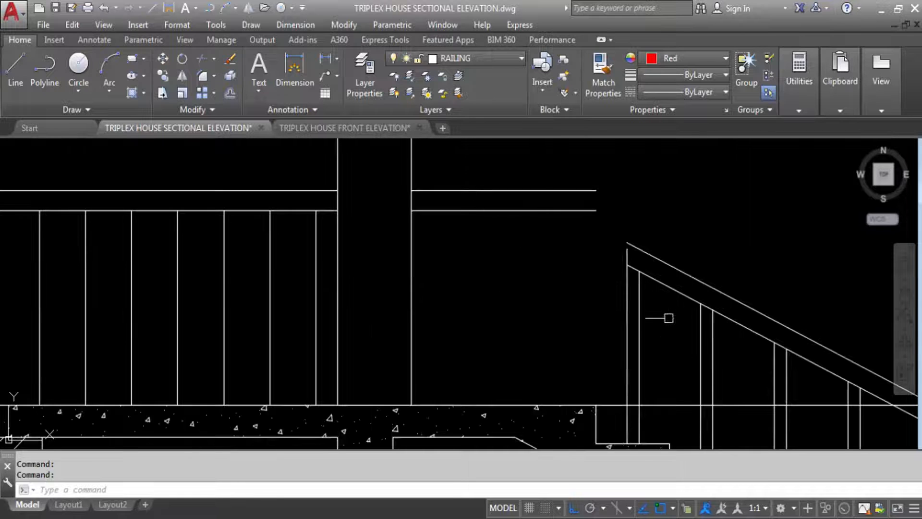
{"action": "left_click", "coordinate": [666, 331]}
{"action": "left_click", "coordinate": [597, 311]}
{"action": "scroll", "coordinate": [592, 160], "scroll_direction": "down", "scroll_amount": 3}
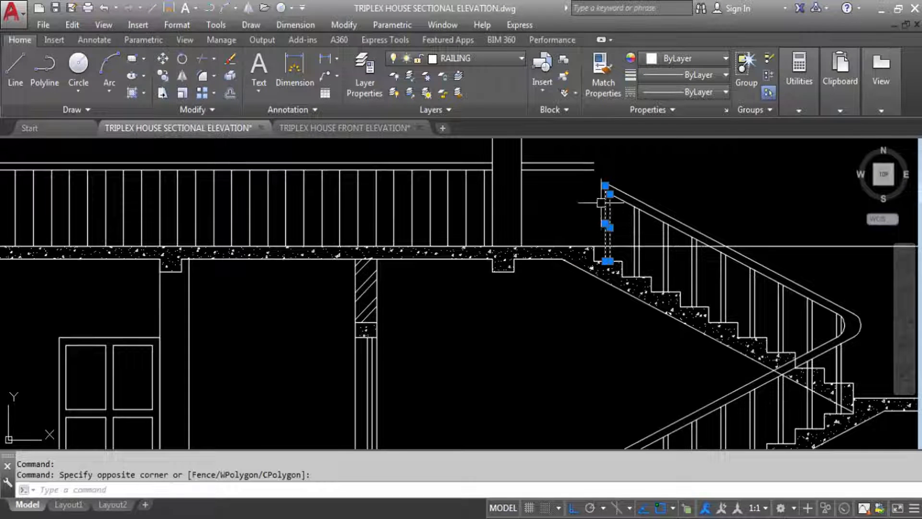
{"action": "scroll", "coordinate": [601, 204], "scroll_direction": "up", "scroll_amount": 2}
{"action": "type", "text": "co"}
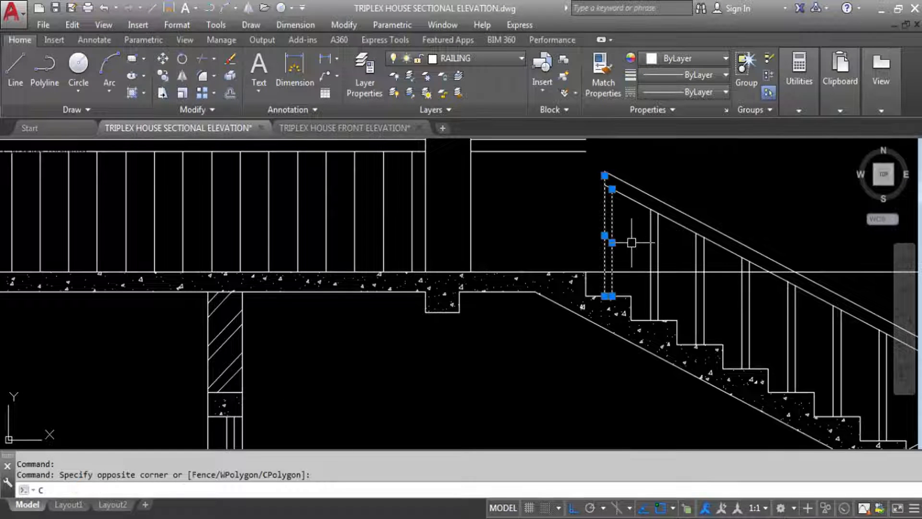
{"action": "key", "text": "Return"}
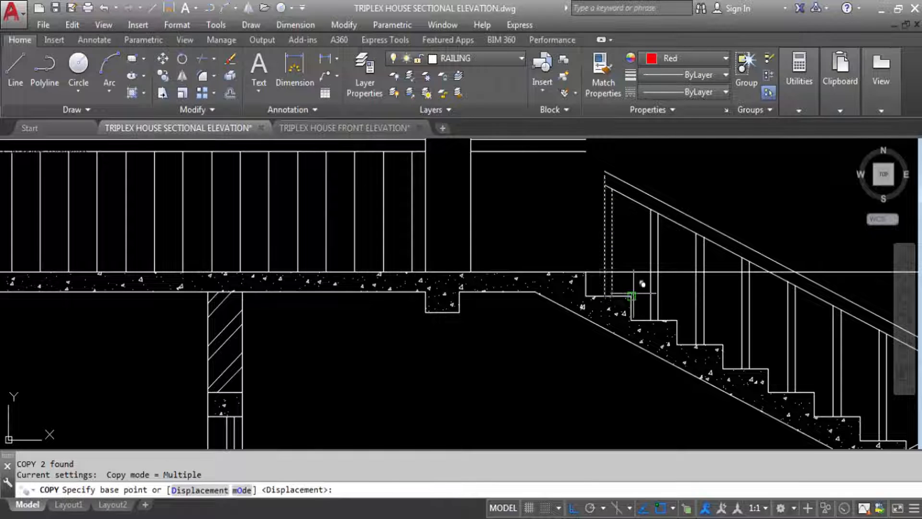
{"action": "left_click", "coordinate": [632, 297]}
{"action": "scroll", "coordinate": [597, 317], "scroll_direction": "down", "scroll_amount": 2}
{"action": "scroll", "coordinate": [597, 317], "scroll_direction": "down", "scroll_amount": 4}
{"action": "key", "text": "Escape"}
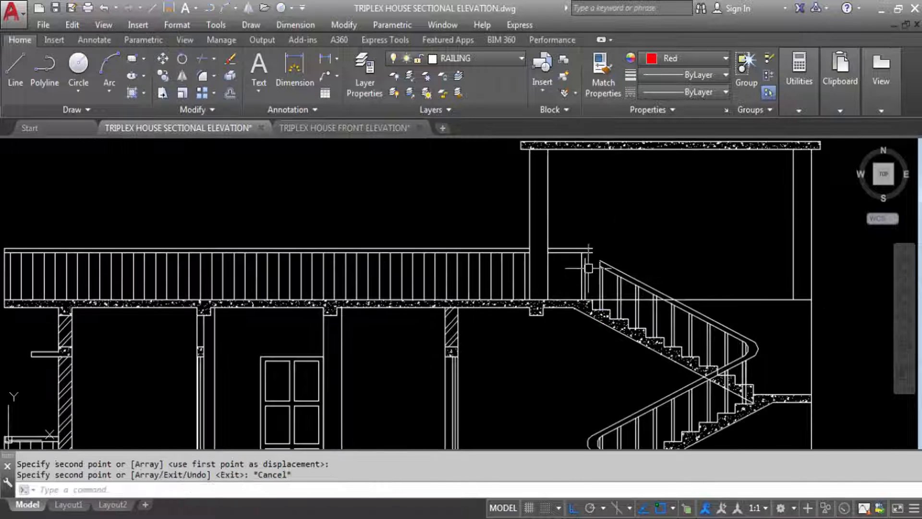
Extend the copied baluster up to the lower line of the roof handrail, and save the drawing.
{"action": "scroll", "coordinate": [606, 284], "scroll_direction": "up", "scroll_amount": 5}
{"action": "type", "text": "ex"}
{"action": "key", "text": "Return"}
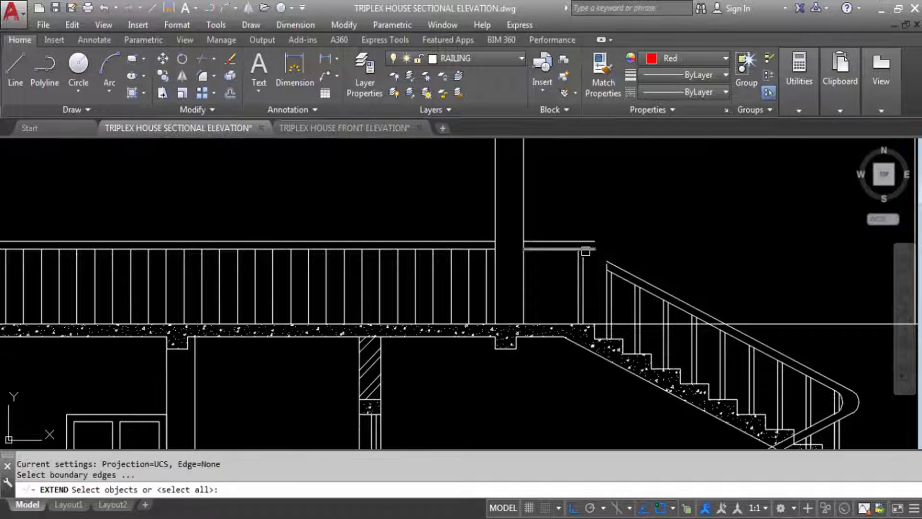
{"action": "left_click", "coordinate": [586, 250]}
{"action": "key", "text": "Return"}
{"action": "left_click", "coordinate": [609, 274]}
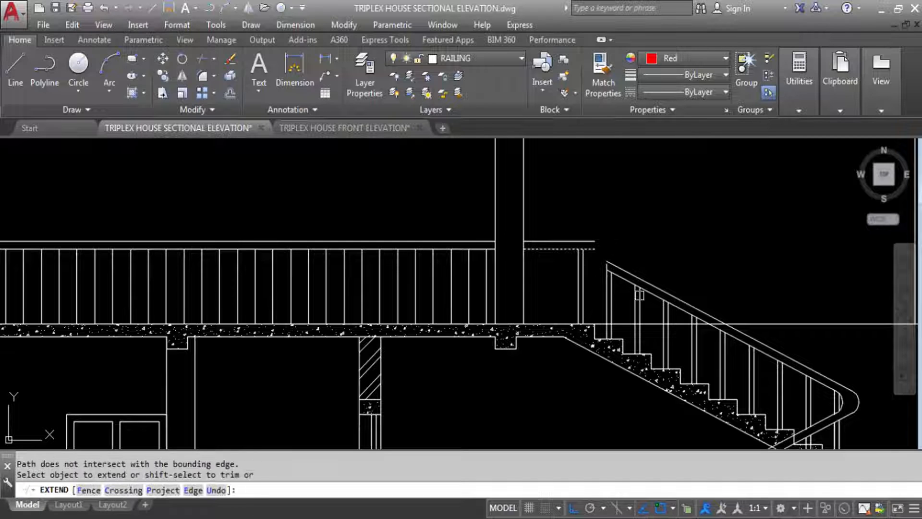
{"action": "key", "text": "Escape"}
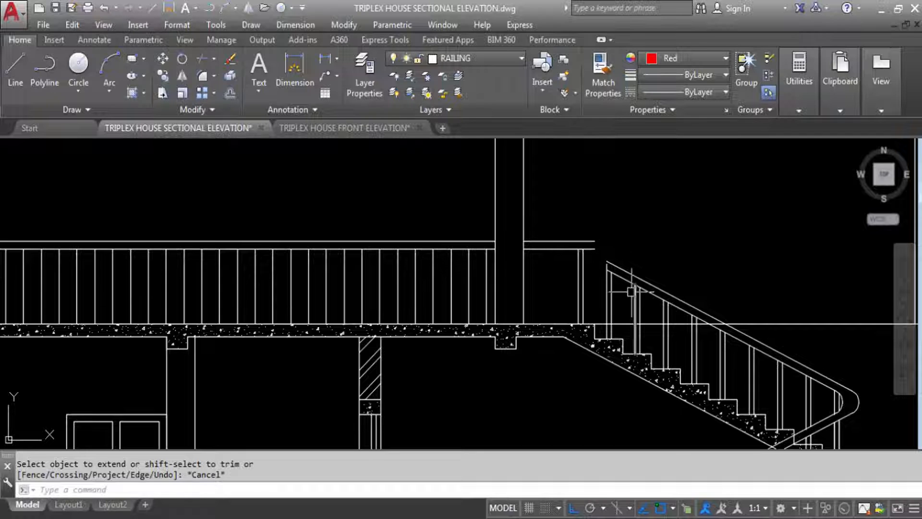
{"action": "scroll", "coordinate": [624, 291], "scroll_direction": "up", "scroll_amount": 2}
{"action": "key", "text": "ctrl+s"}
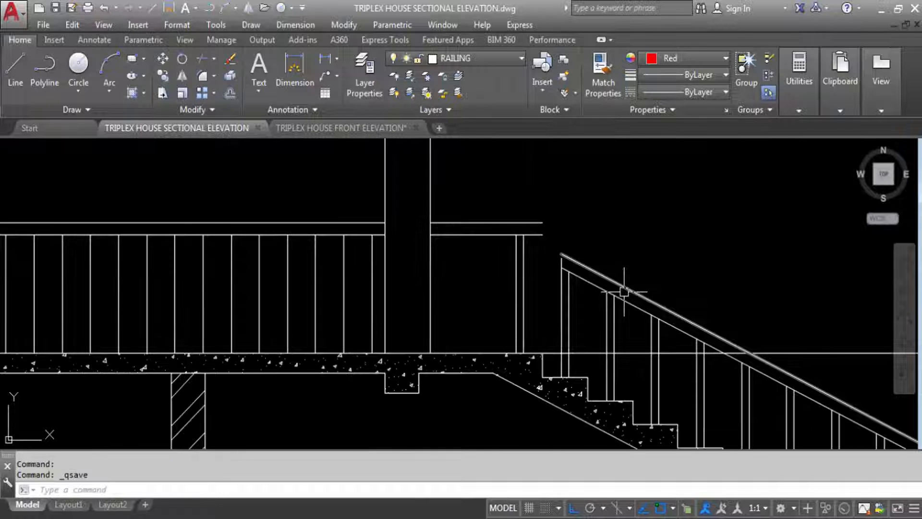
Extend the copied baluster's line nearest the headroom column up to the roof handrail's upper line.
{"action": "type", "text": "ex"}
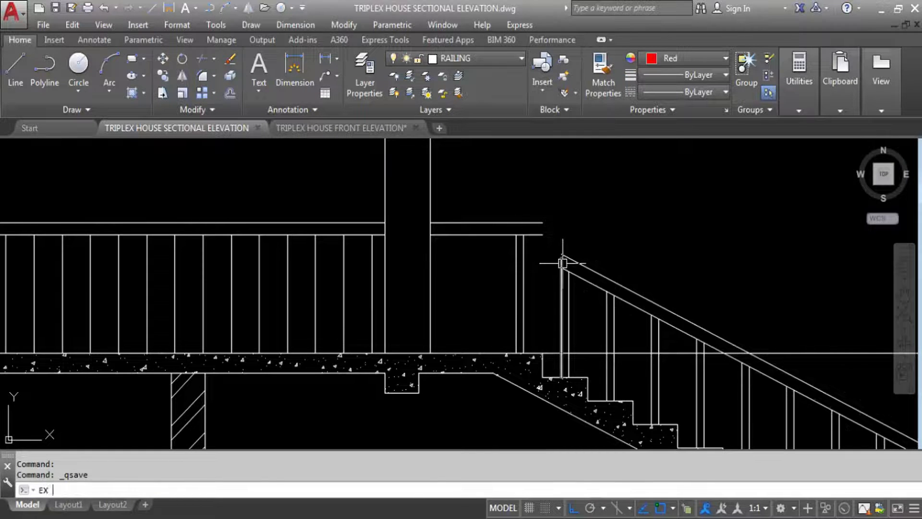
{"action": "key", "text": "Return"}
{"action": "left_click", "coordinate": [510, 221]}
{"action": "key", "text": "Return"}
{"action": "left_click", "coordinate": [615, 265]}
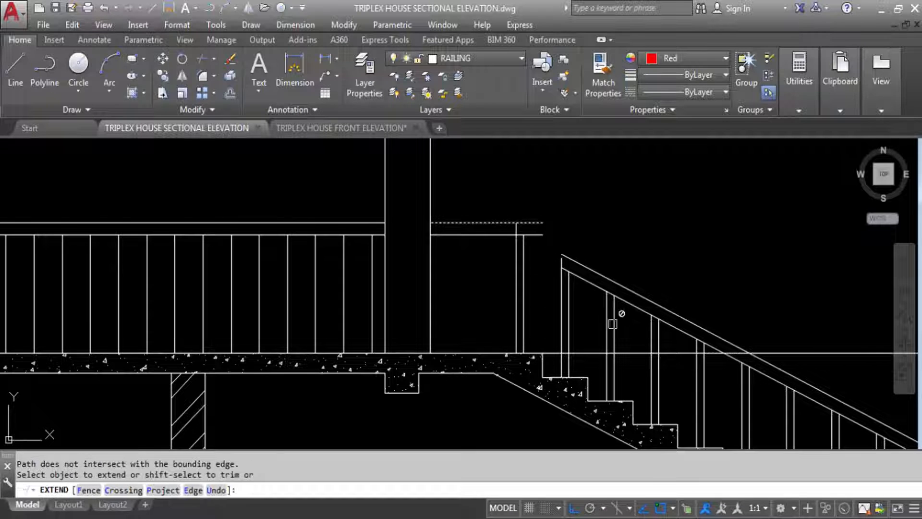
{"action": "key", "text": "Escape"}
Draw a line joining the stair handrail's lower line to the roof handrail's lower line at the copied baluster.
{"action": "type", "text": "l"}
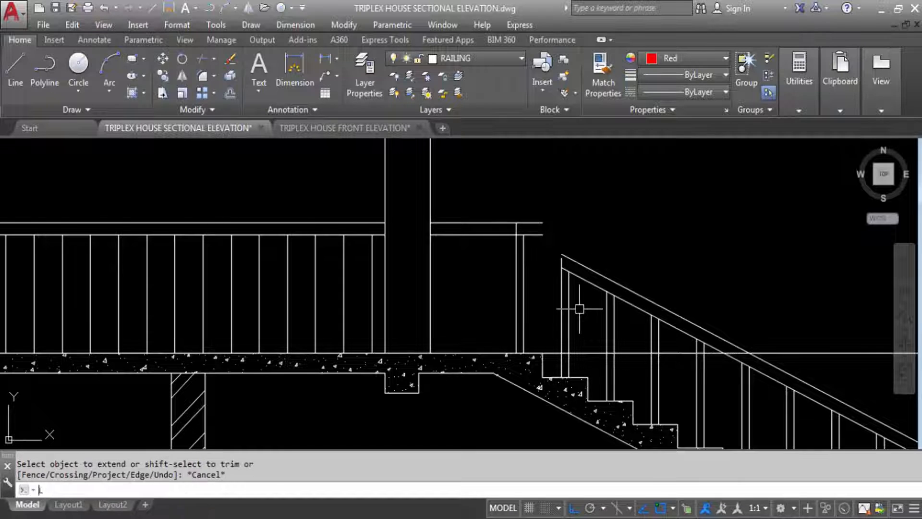
{"action": "key", "text": "Return"}
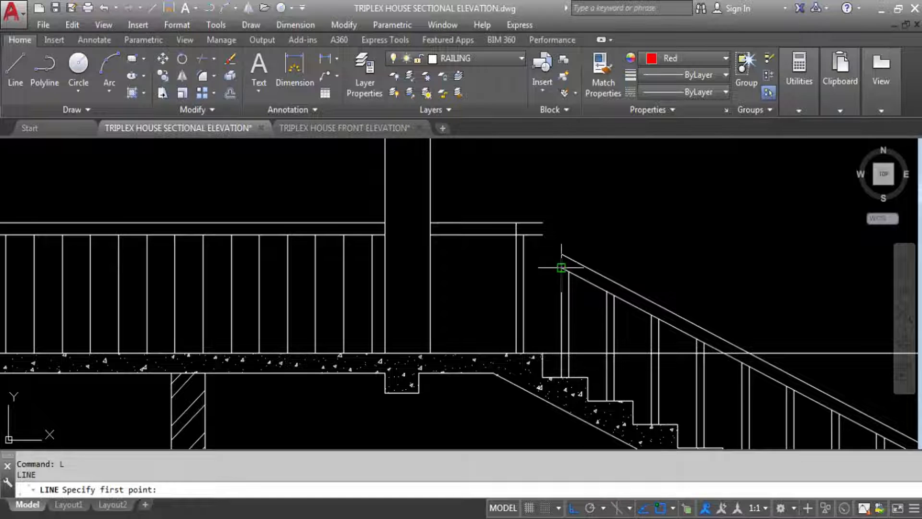
{"action": "left_click", "coordinate": [562, 267]}
{"action": "left_click", "coordinate": [516, 222]}
{"action": "key", "text": "Escape"}
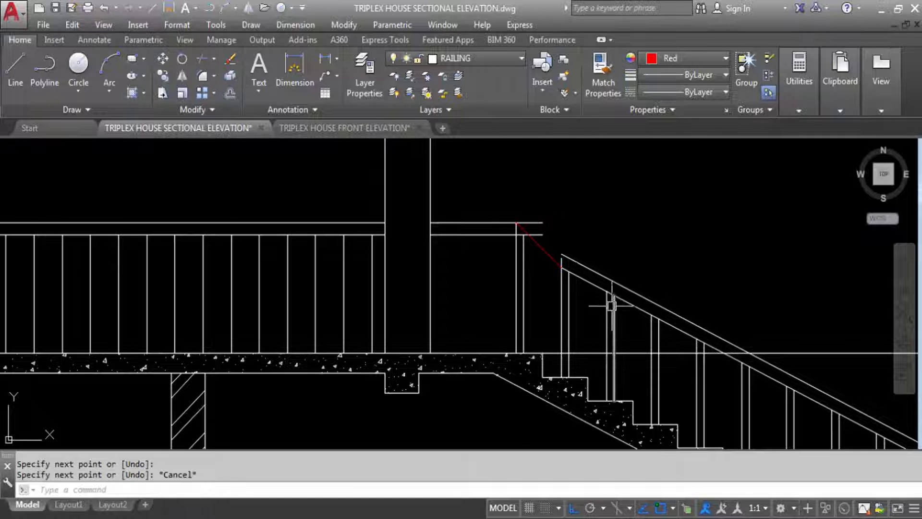
{"action": "left_click", "coordinate": [548, 254]}
{"action": "left_click", "coordinate": [516, 222]}
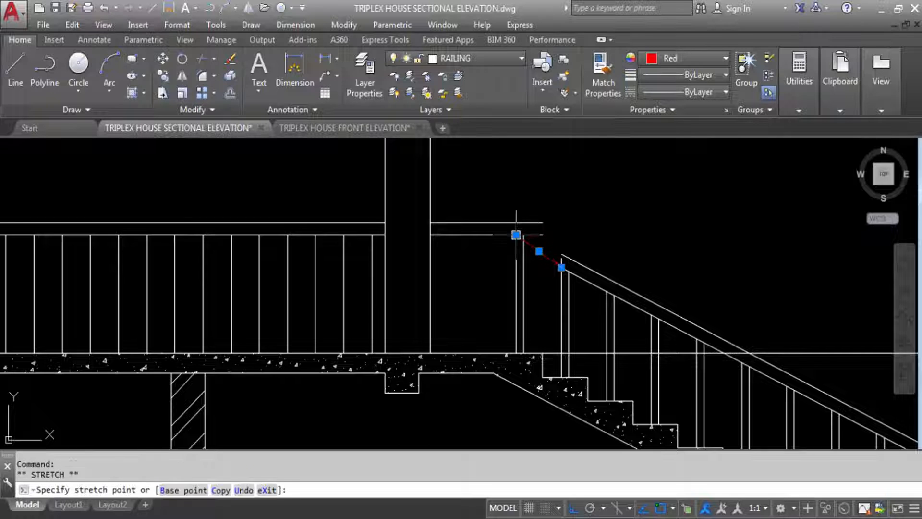
{"action": "key", "text": "Escape"}
Offset the connecting handrail line upward by 3 inches.
{"action": "type", "text": "o"}
{"action": "key", "text": "Return"}
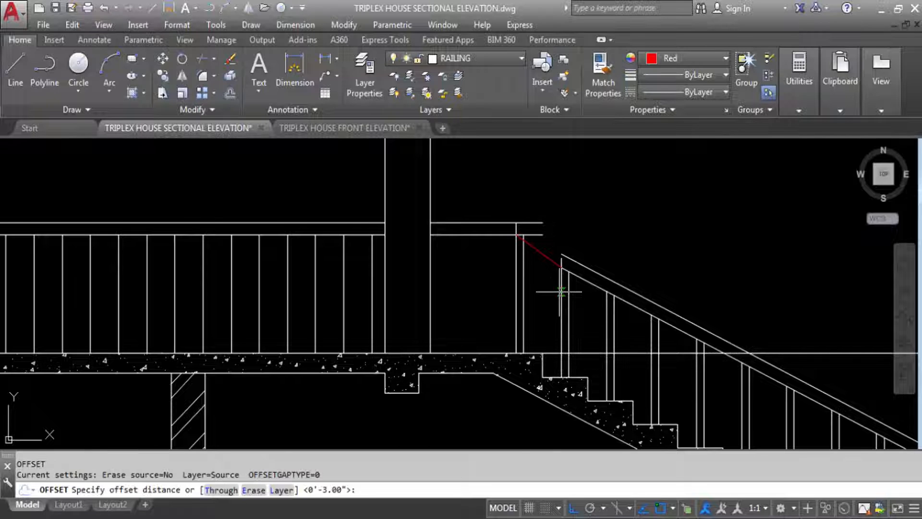
{"action": "type", "text": "3"}
{"action": "key", "text": "Return"}
{"action": "left_click", "coordinate": [543, 252]}
{"action": "left_click", "coordinate": [587, 206]}
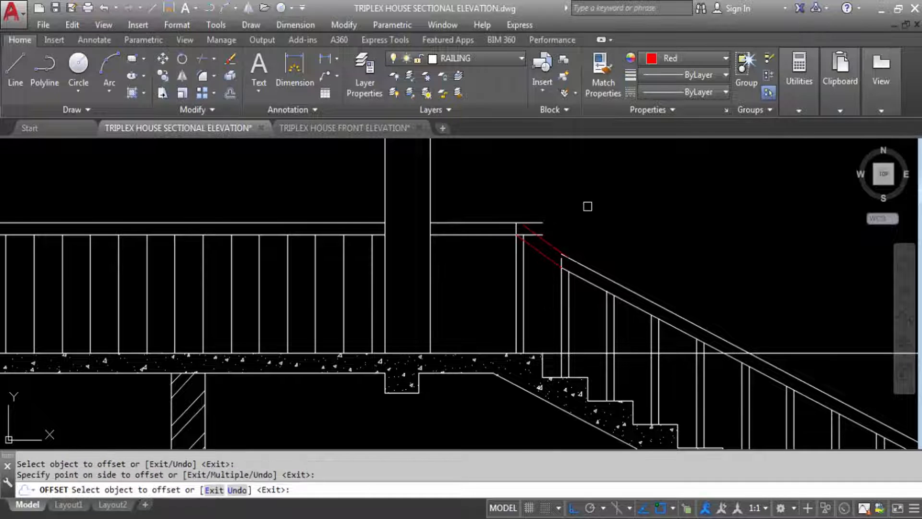
{"action": "key", "text": "Escape"}
Fillet both connecting handrail lines to the matching upper and lower roof handrail lines with radius 0.
{"action": "type", "text": "f"}
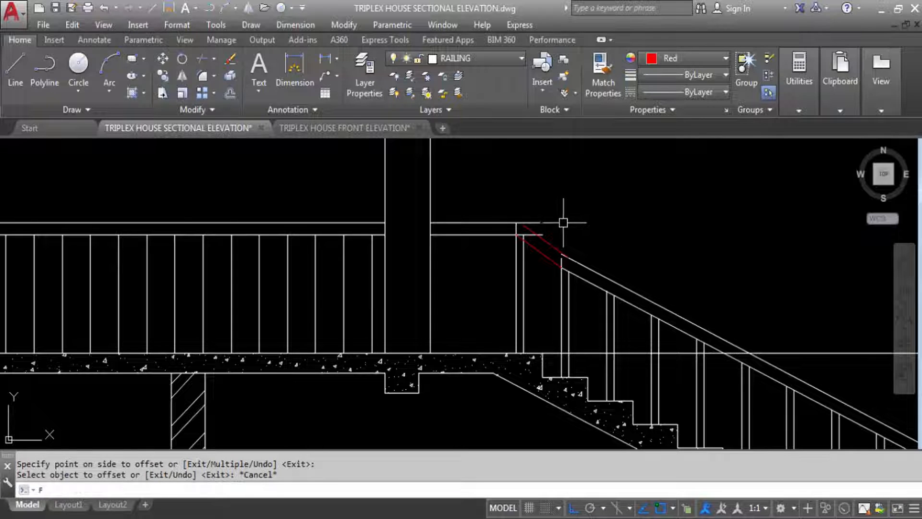
{"action": "key", "text": "Return"}
{"action": "type", "text": "r"}
{"action": "key", "text": "Return"}
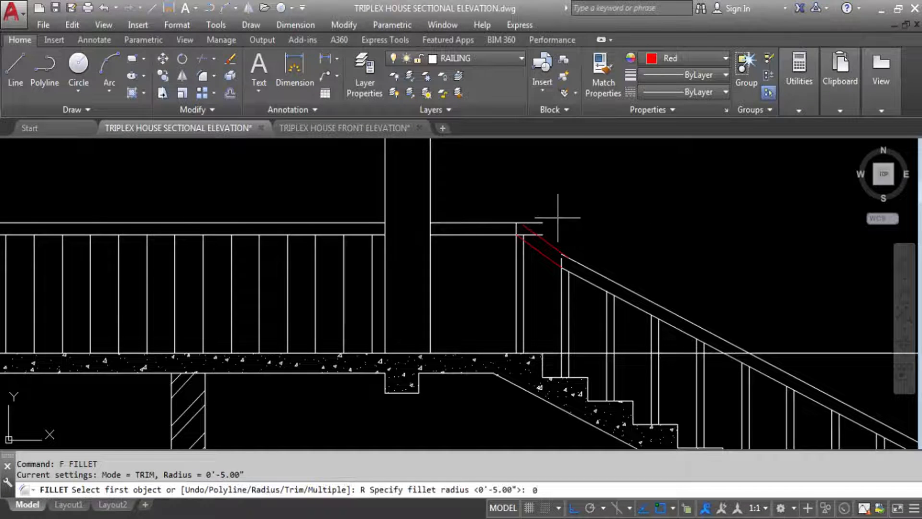
{"action": "type", "text": "0"}
{"action": "key", "text": "Return"}
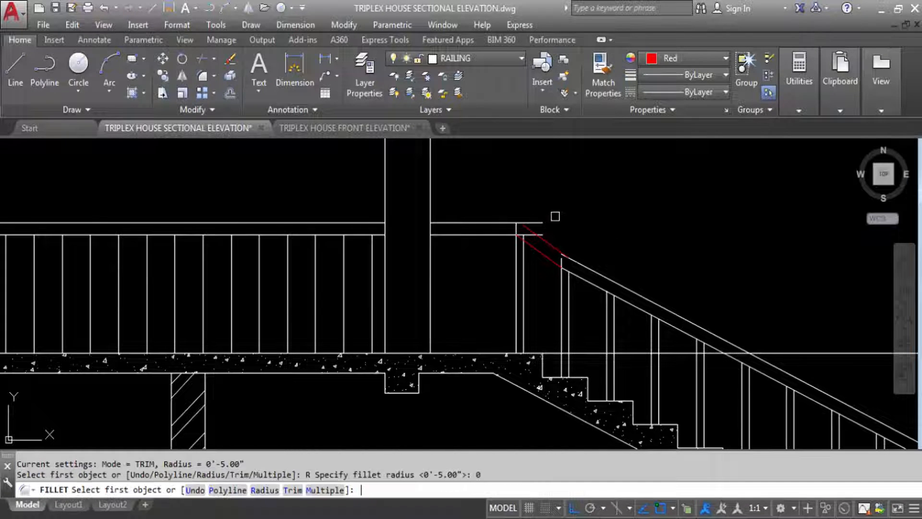
{"action": "left_click", "coordinate": [553, 249]}
{"action": "left_click", "coordinate": [485, 223]}
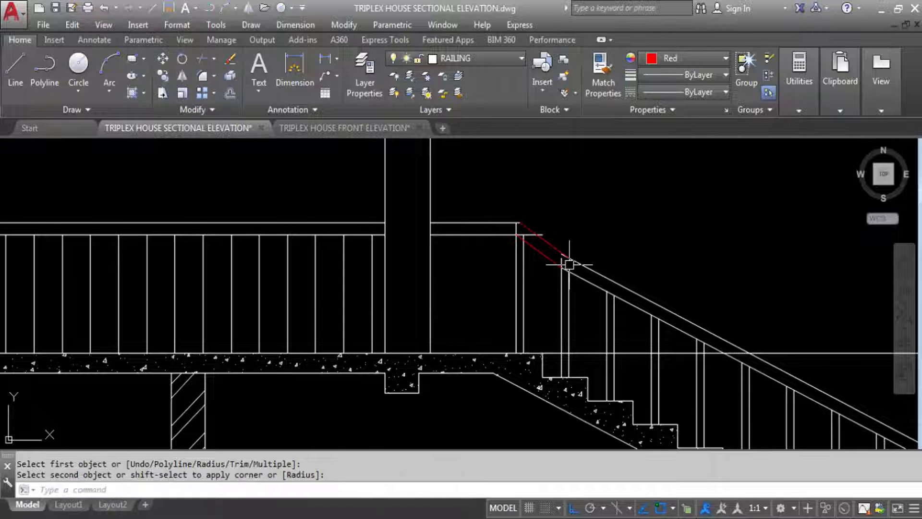
{"action": "key", "text": "Return"}
{"action": "left_click", "coordinate": [537, 250]}
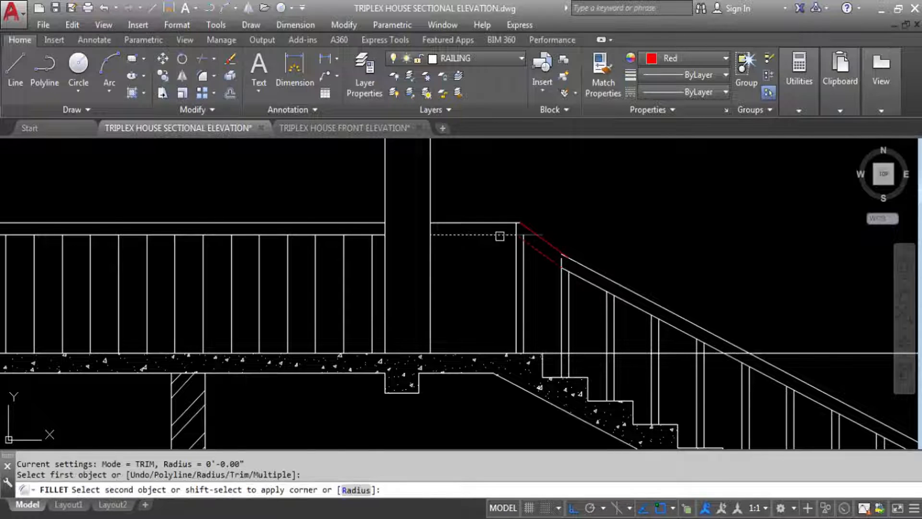
{"action": "left_click", "coordinate": [498, 236]}
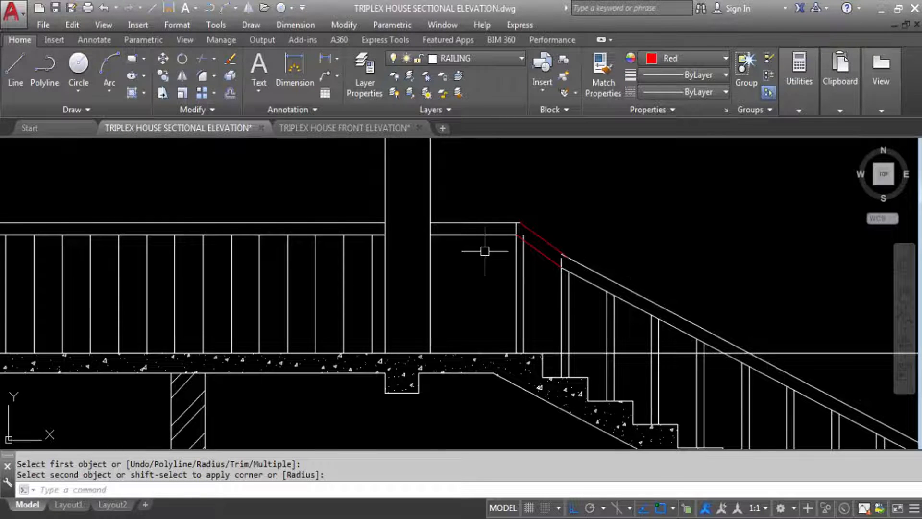
{"action": "key", "text": "Escape"}
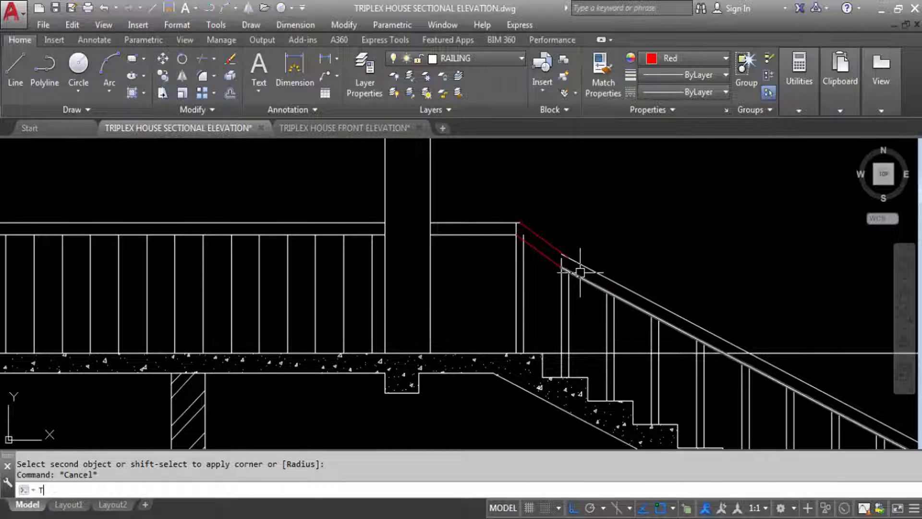
Trim the overshoot where the upper connecting line meets the stair handrail's upper line.
{"action": "type", "text": "TR"}
{"action": "key", "text": "Return"}
{"action": "key", "text": "Return"}
{"action": "scroll", "coordinate": [555, 245], "scroll_direction": "up", "scroll_amount": 5}
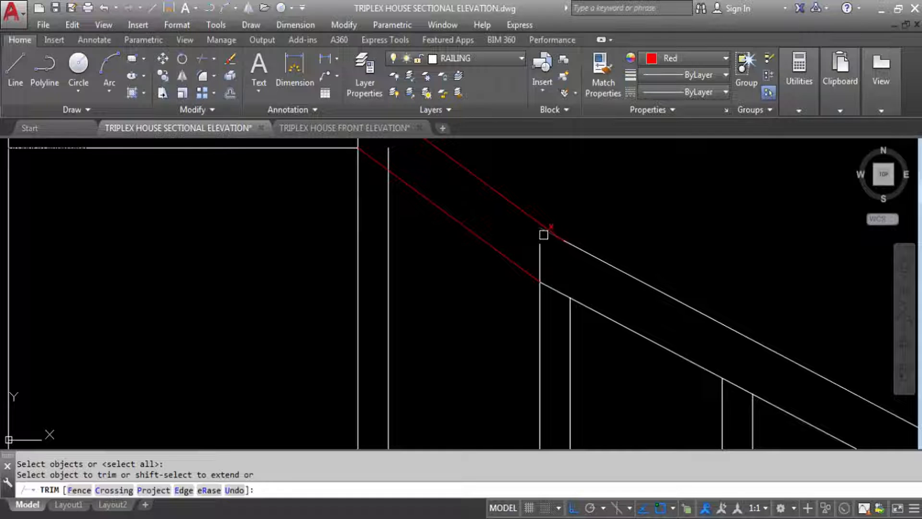
{"action": "left_click", "coordinate": [605, 261]}
{"action": "scroll", "coordinate": [531, 247], "scroll_direction": "down", "scroll_amount": 3}
{"action": "scroll", "coordinate": [529, 232], "scroll_direction": "up", "scroll_amount": 5}
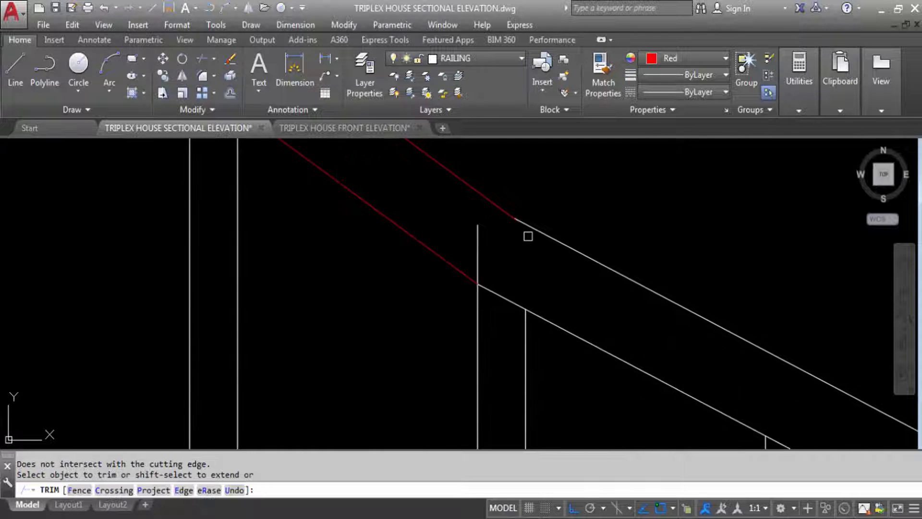
{"action": "scroll", "coordinate": [531, 232], "scroll_direction": "down", "scroll_amount": 3}
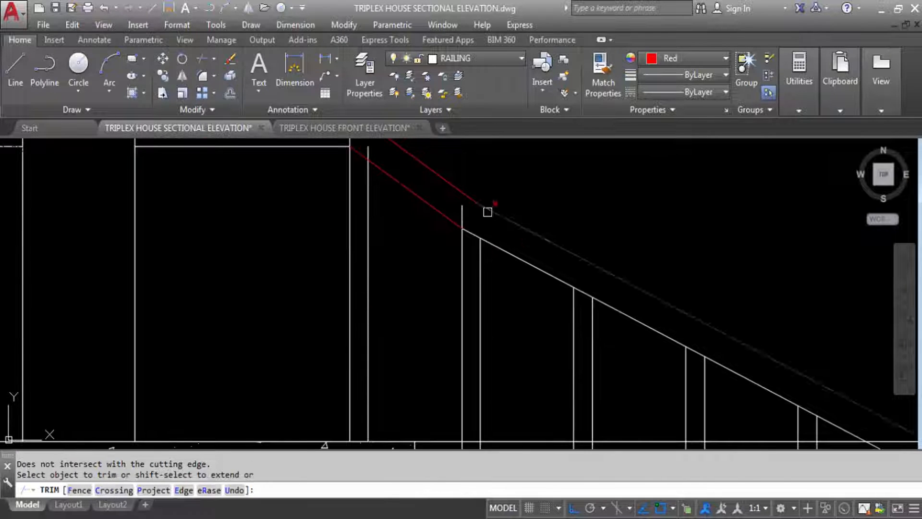
{"action": "key", "text": "Escape"}
Match the two red connecting handrail lines to the properties of the stair handrail's upper line.
{"action": "left_click", "coordinate": [515, 263]}
{"action": "type", "text": "MA"}
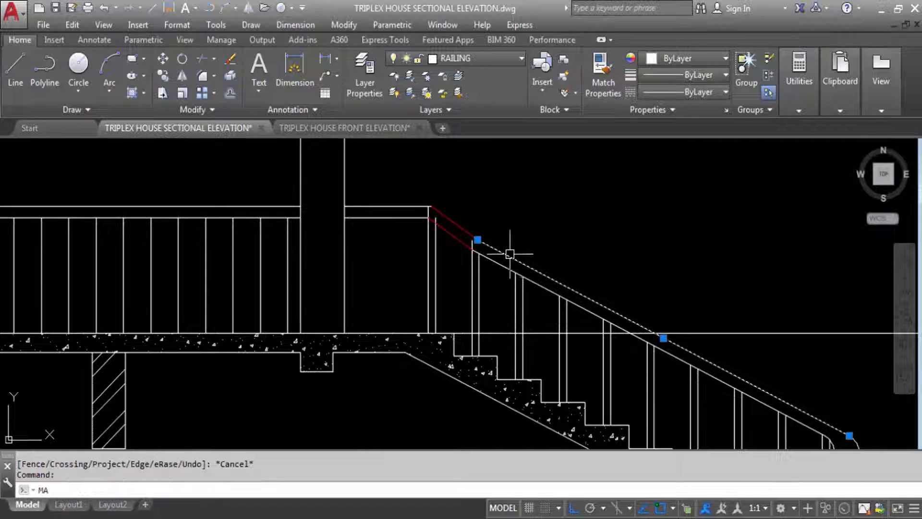
{"action": "key", "text": "Return"}
{"action": "left_click", "coordinate": [447, 221]}
{"action": "left_click", "coordinate": [453, 239]}
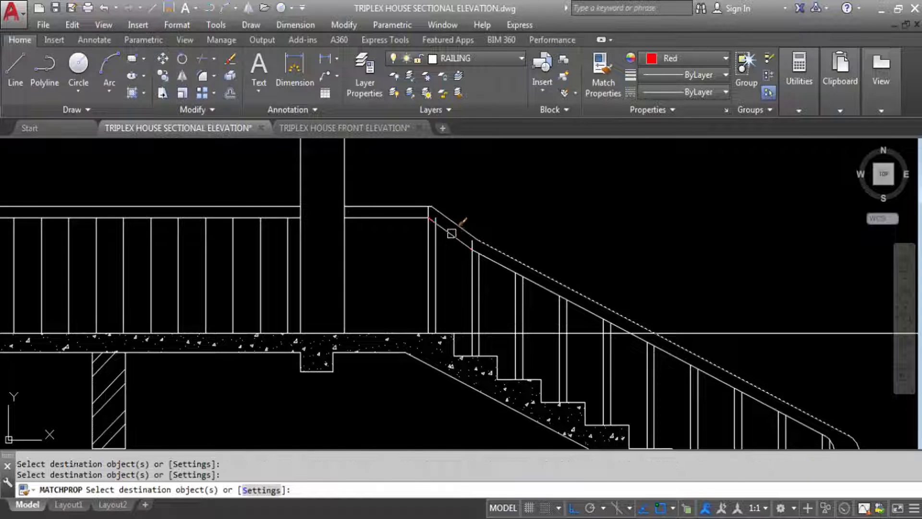
{"action": "key", "text": "Escape"}
Trim the baluster line ends that project above the lower line of the connecting handrail section.
{"action": "type", "text": "TR"}
{"action": "key", "text": "Return"}
{"action": "key", "text": "Return"}
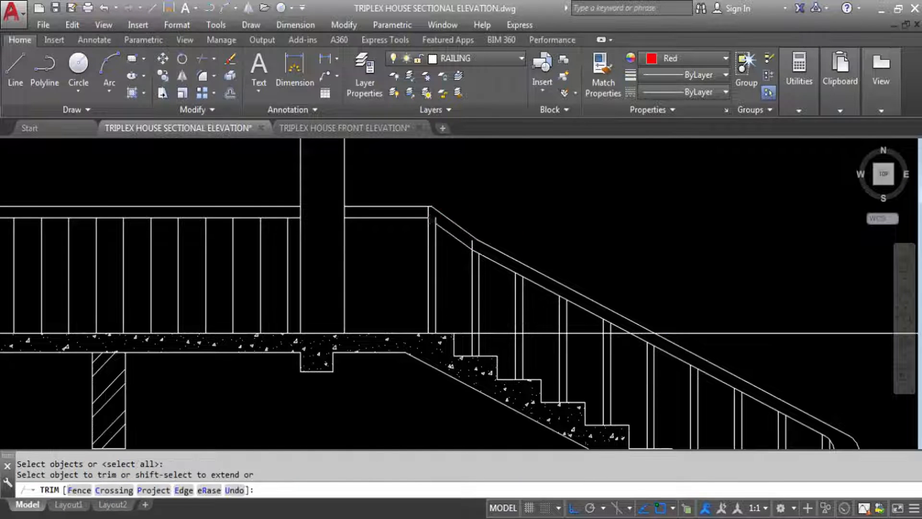
{"action": "scroll", "coordinate": [429, 211], "scroll_direction": "up", "scroll_amount": 4}
{"action": "scroll", "coordinate": [536, 213], "scroll_direction": "down", "scroll_amount": 3}
{"action": "left_click", "coordinate": [536, 213]}
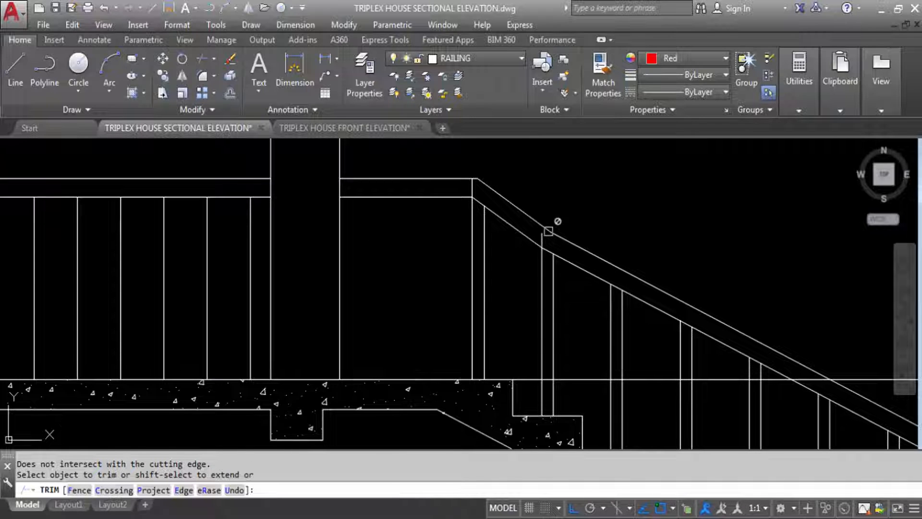
{"action": "left_click", "coordinate": [530, 240]}
{"action": "left_click", "coordinate": [541, 239]}
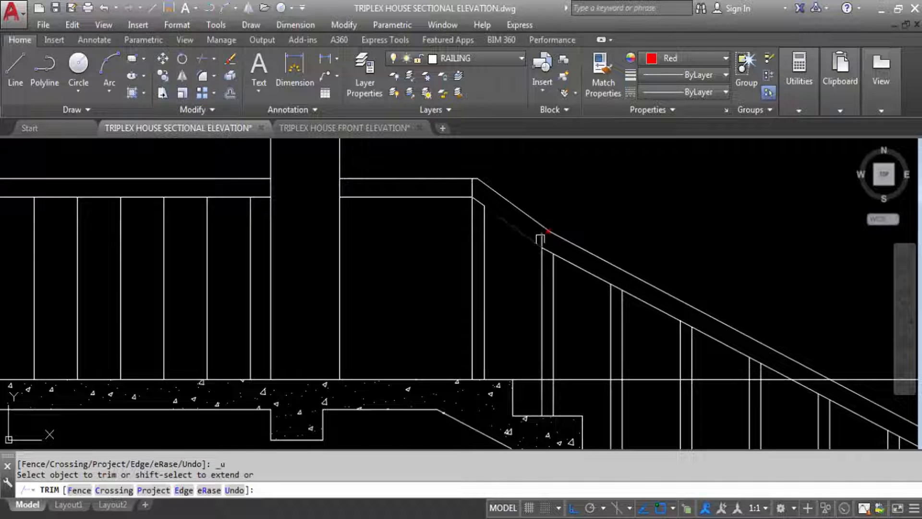
{"action": "scroll", "coordinate": [539, 233], "scroll_direction": "down", "scroll_amount": 4}
{"action": "left_click", "coordinate": [535, 265]}
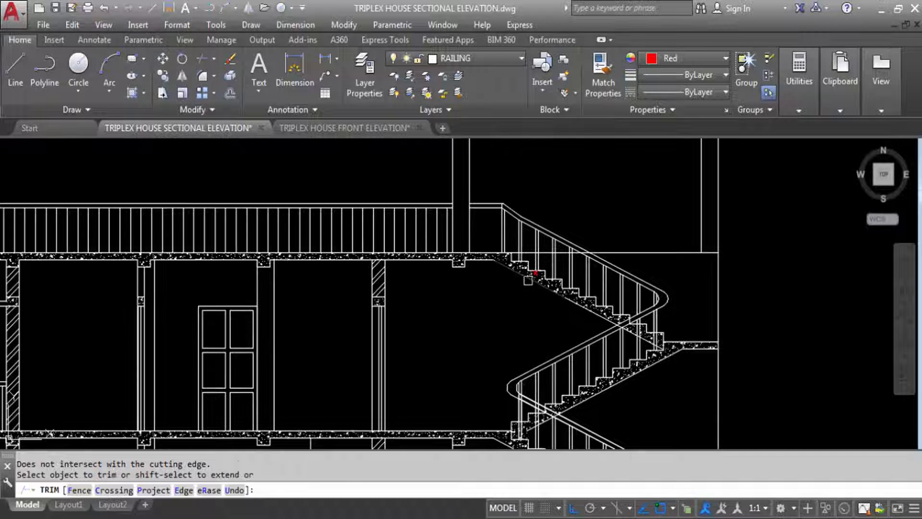
{"action": "key", "text": "Escape"}
Hatch the enclosed area between the headroom wall and the stair railing's first baluster, below the connecting handrail, using the AR-CONC pattern.
{"action": "type", "text": "H"}
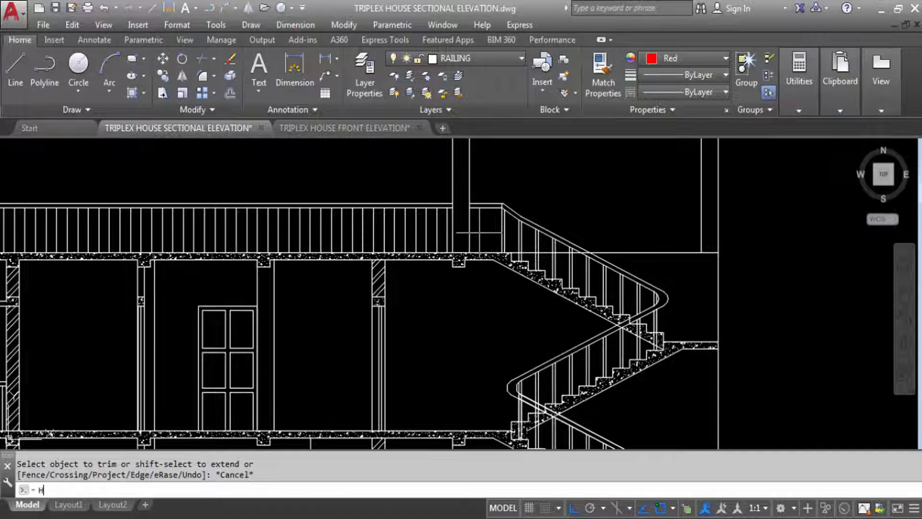
{"action": "key", "text": "Return"}
{"action": "left_click", "coordinate": [485, 229]}
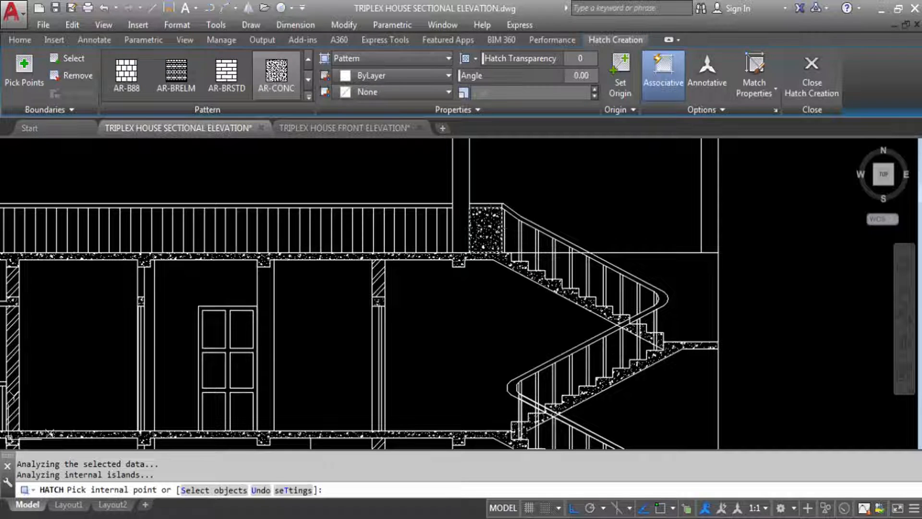
{"action": "key", "text": "Return"}
Match the connecting section's new hatch to the properties of the roof railing's vertical baluster hatch.
{"action": "left_click", "coordinate": [447, 256]}
{"action": "left_click", "coordinate": [342, 206]}
{"action": "type", "text": "M"}
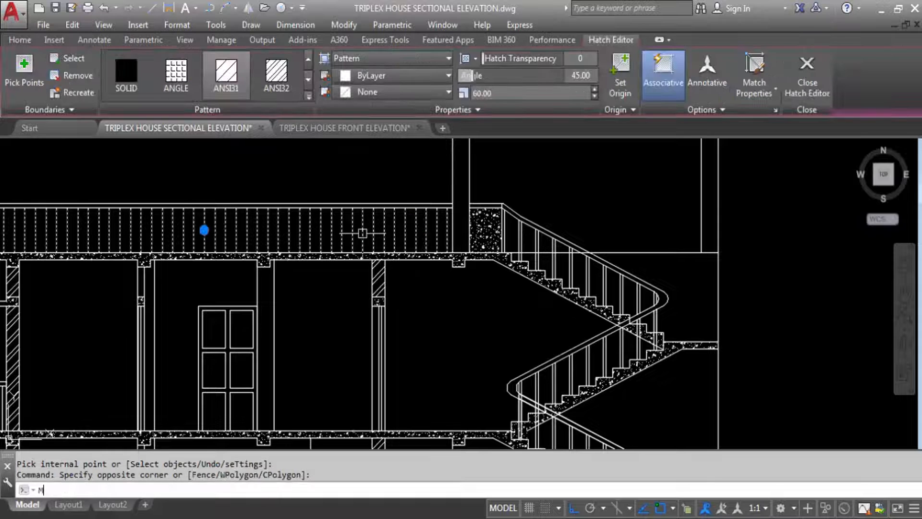
{"action": "type", "text": "A"}
{"action": "key", "text": "Return"}
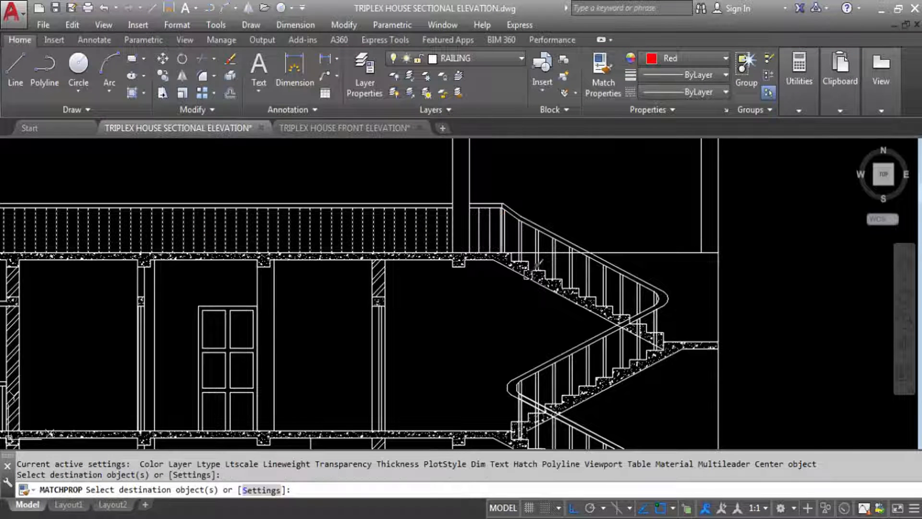
{"action": "key", "text": "Escape"}
Examine the roof railing, staircase headroom and overall three-storey sectional elevation alongside the floor plans.
{"action": "scroll", "coordinate": [511, 214], "scroll_direction": "up", "scroll_amount": 3}
{"action": "scroll", "coordinate": [485, 220], "scroll_direction": "down", "scroll_amount": 3}
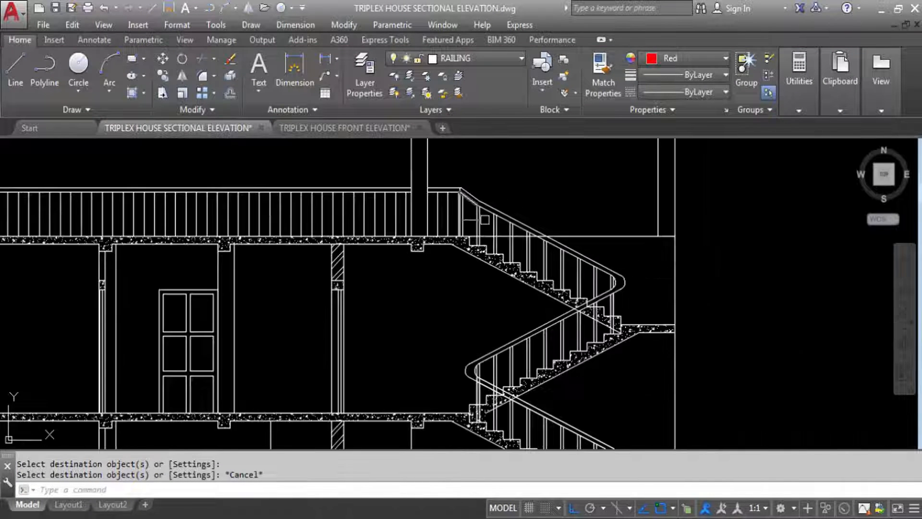
{"action": "scroll", "coordinate": [699, 316], "scroll_direction": "down", "scroll_amount": 4}
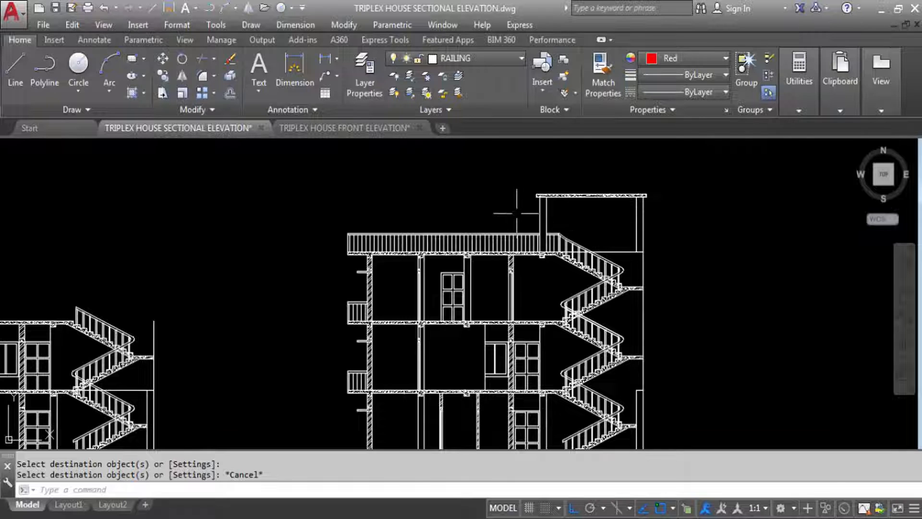
{"action": "scroll", "coordinate": [504, 200], "scroll_direction": "down", "scroll_amount": 5}
{"action": "scroll", "coordinate": [528, 255], "scroll_direction": "up", "scroll_amount": 4}
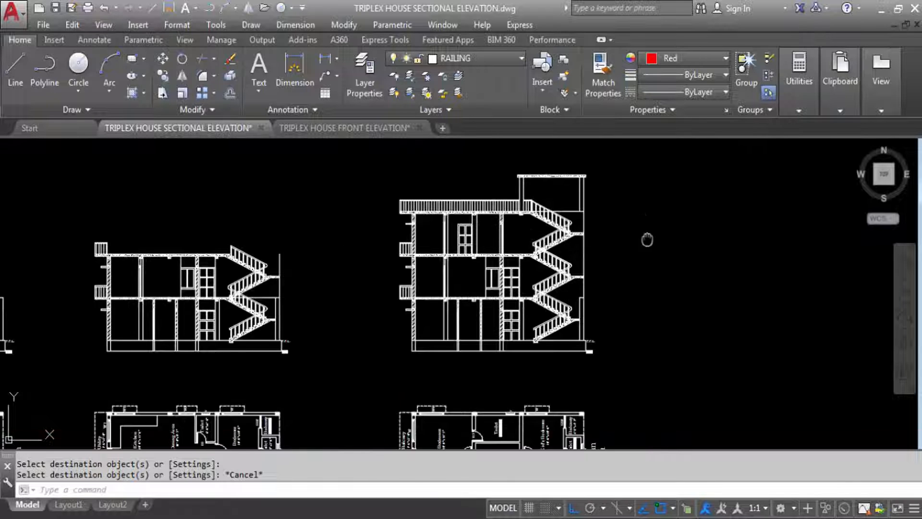
{"action": "scroll", "coordinate": [647, 241], "scroll_direction": "down", "scroll_amount": 3}
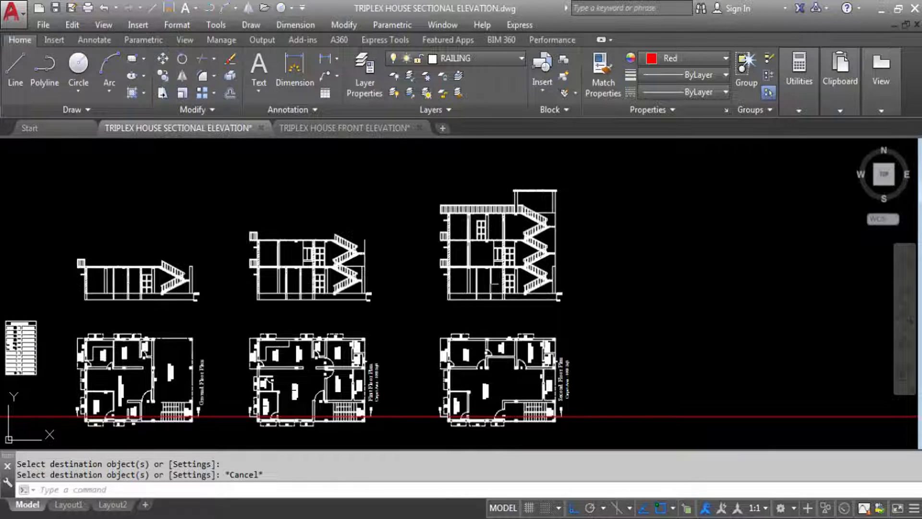
{"action": "middle_click_drag", "start_coordinate": [495, 288], "coordinate": [446, 227]}
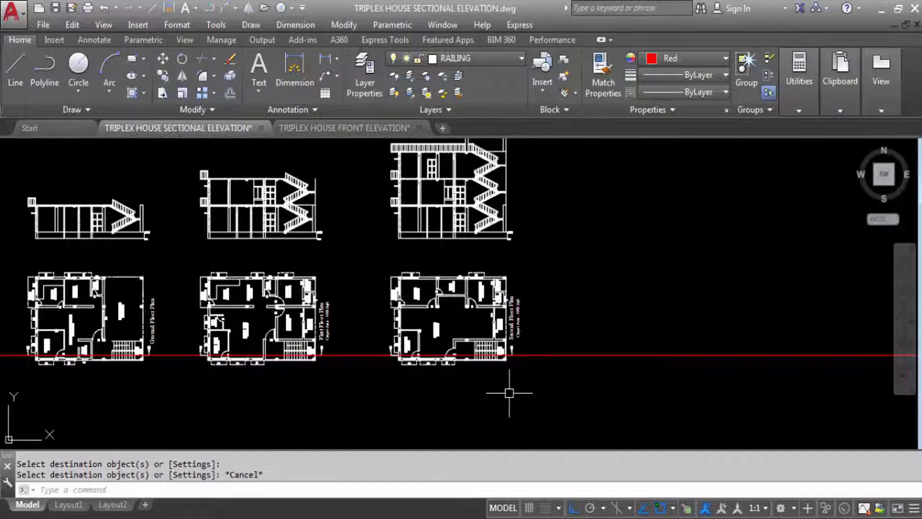
{"action": "scroll", "coordinate": [500, 206], "scroll_direction": "down", "scroll_amount": 2}
{"action": "scroll", "coordinate": [498, 227], "scroll_direction": "up", "scroll_amount": 6}
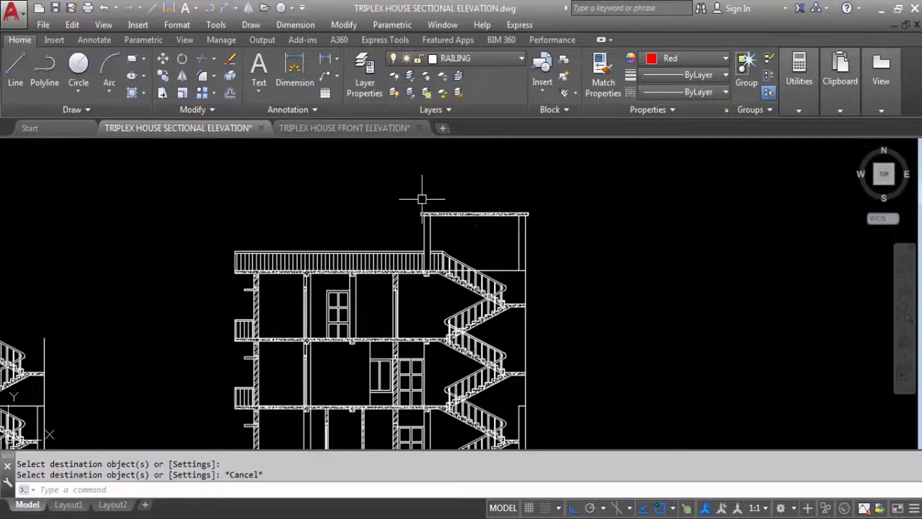
{"action": "scroll", "coordinate": [317, 205], "scroll_direction": "down", "scroll_amount": 2}
{"action": "scroll", "coordinate": [409, 245], "scroll_direction": "up", "scroll_amount": 6}
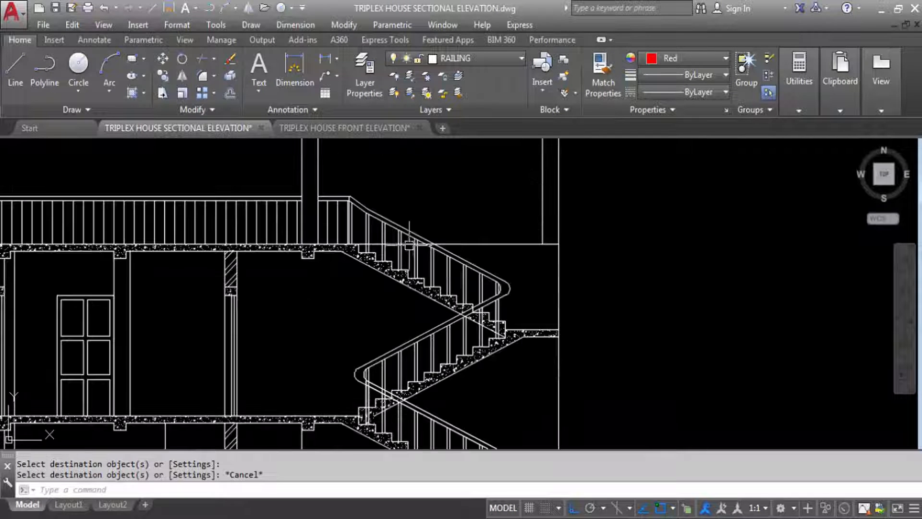
{"action": "scroll", "coordinate": [451, 230], "scroll_direction": "down", "scroll_amount": 8}
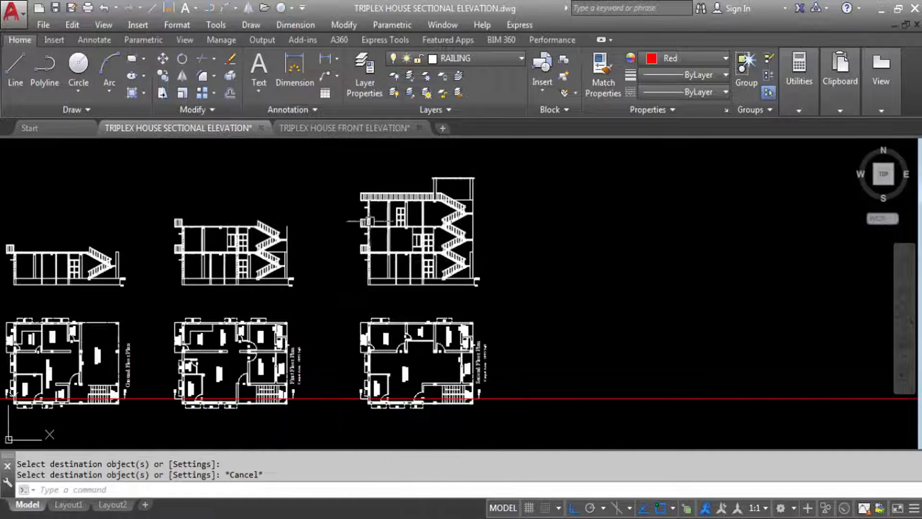
Save the sectional elevation drawing.
{"action": "scroll", "coordinate": [478, 207], "scroll_direction": "up", "scroll_amount": 2}
{"action": "middle_click_drag", "start_coordinate": [574, 222], "coordinate": [640, 219]}
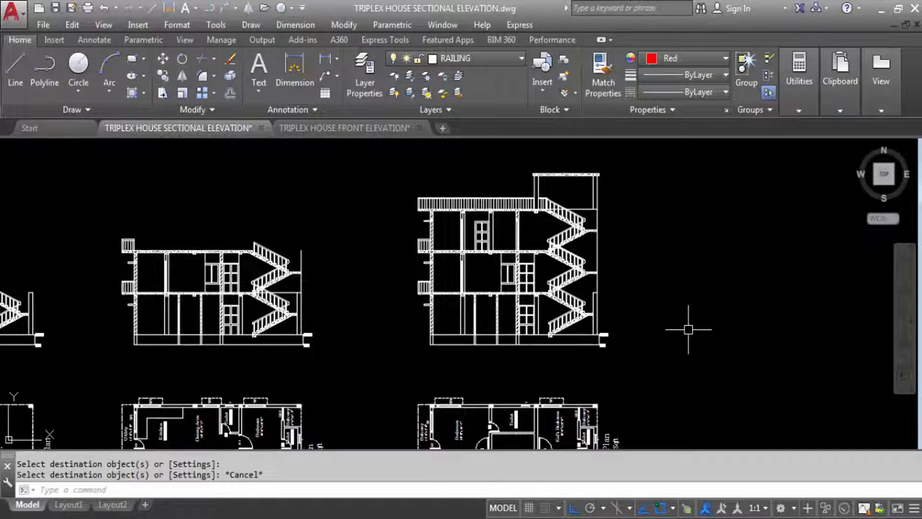
{"action": "key", "text": "ctrl+s"}
Copy the "Second Floor Plan" title straight up from its original, close to the ground line of the three-storey section.
{"action": "scroll", "coordinate": [532, 329], "scroll_direction": "down", "scroll_amount": 5}
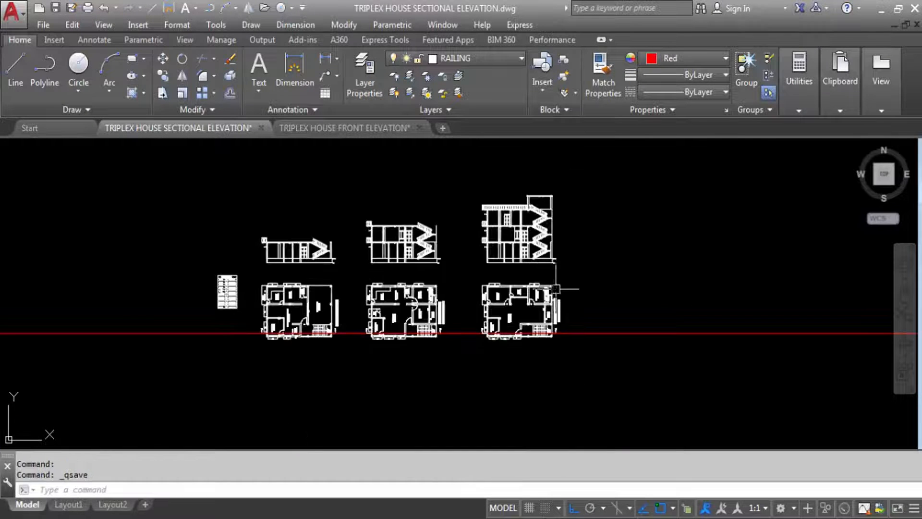
{"action": "scroll", "coordinate": [530, 331], "scroll_direction": "up", "scroll_amount": 2}
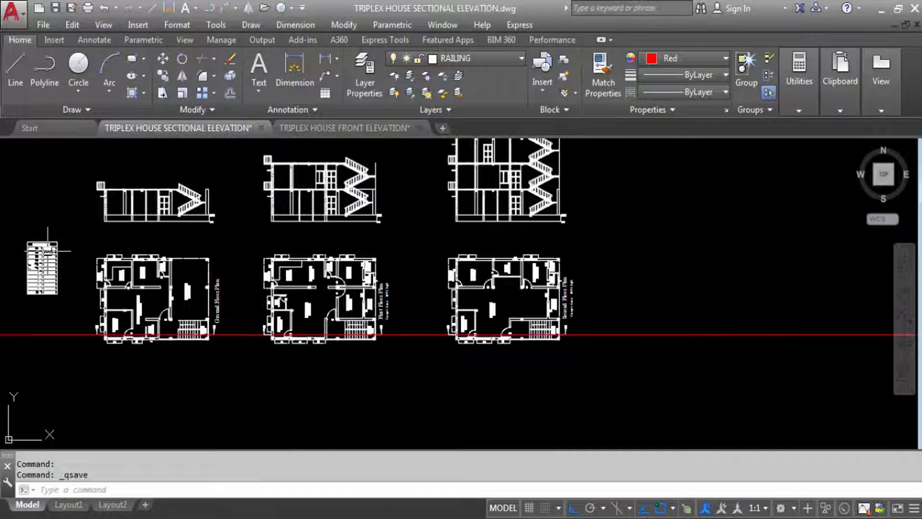
{"action": "scroll", "coordinate": [577, 273], "scroll_direction": "up", "scroll_amount": 3}
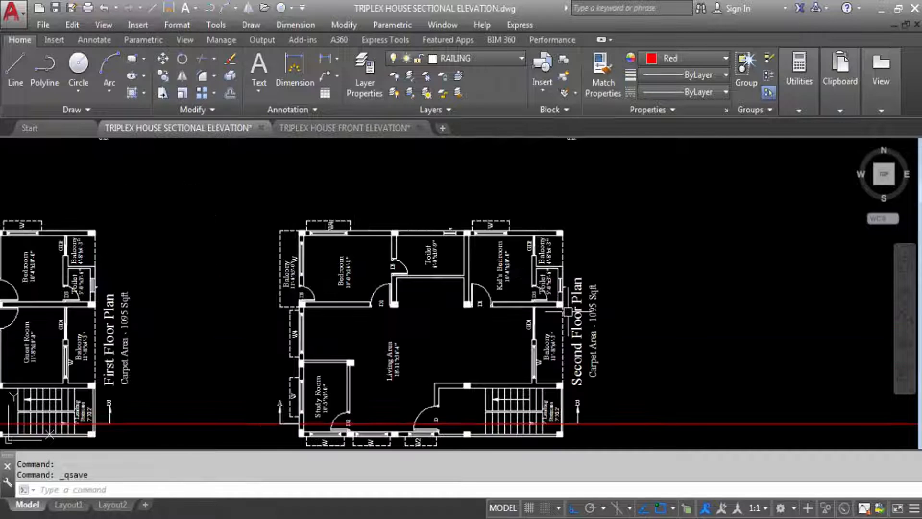
{"action": "type", "text": "co"}
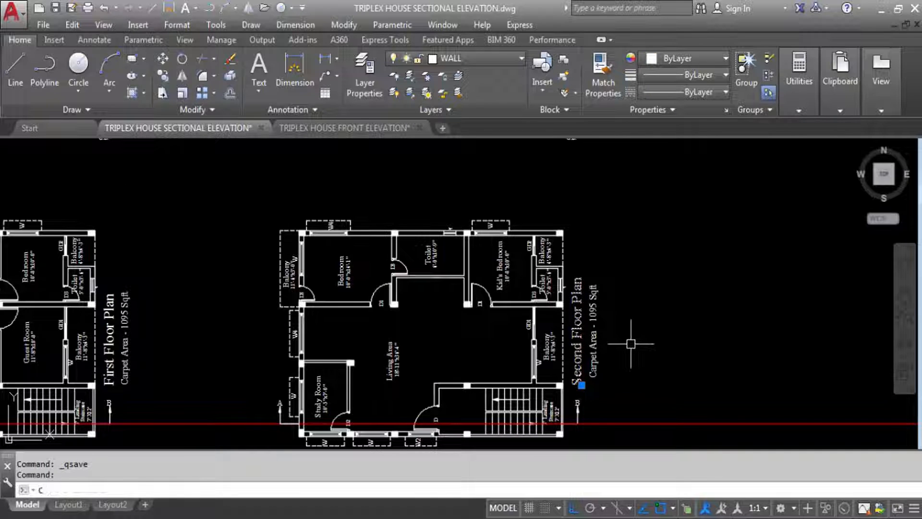
{"action": "key", "text": "Return"}
{"action": "left_click", "coordinate": [585, 324]}
{"action": "scroll", "coordinate": [585, 325], "scroll_direction": "down", "scroll_amount": 2}
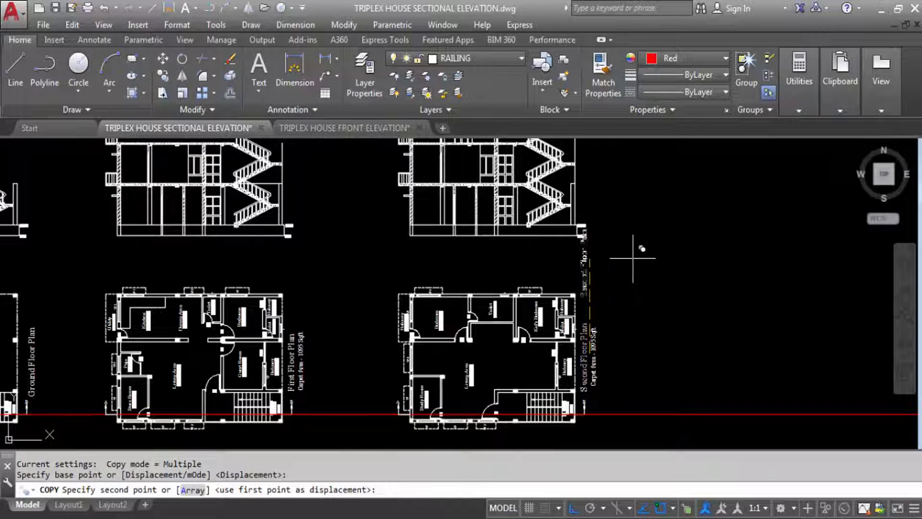
{"action": "left_click", "coordinate": [644, 250]}
{"action": "key", "text": "Escape"}
Set the copied "Second Floor Plan" title's text rotation to 0 in its properties.
{"action": "left_click", "coordinate": [594, 269]}
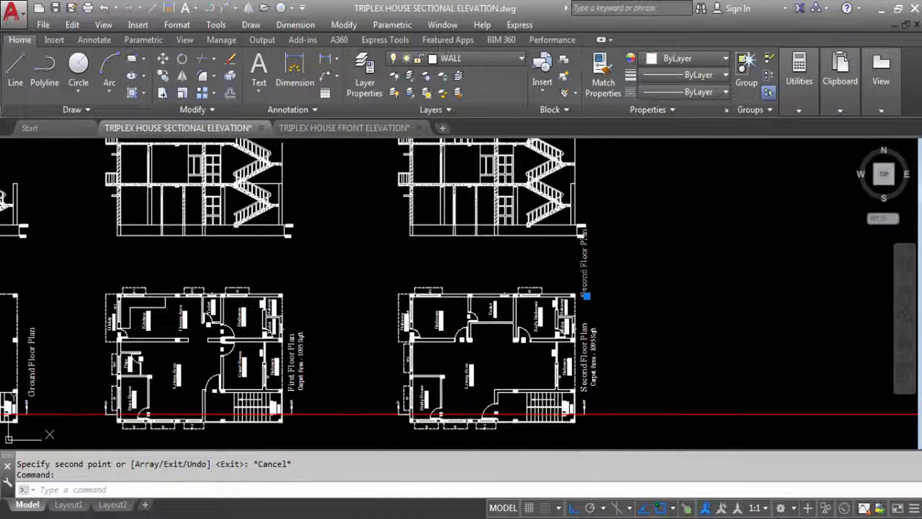
{"action": "right_click", "coordinate": [580, 262]}
{"action": "left_click", "coordinate": [639, 495]}
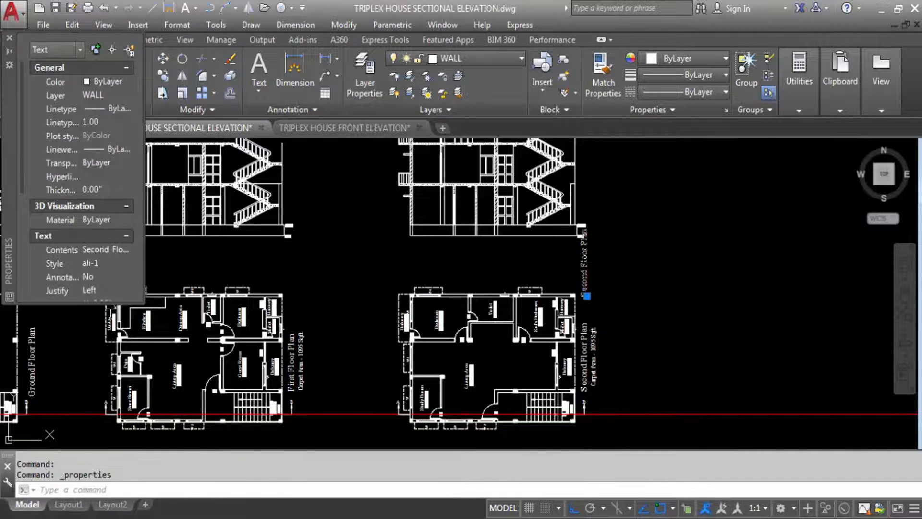
{"action": "scroll", "coordinate": [92, 298], "scroll_direction": "down", "scroll_amount": 1}
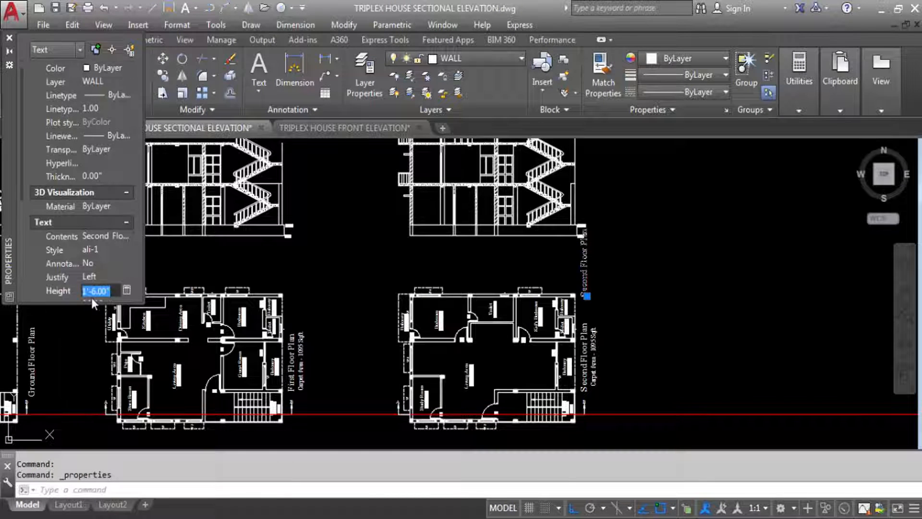
{"action": "left_click", "coordinate": [94, 292]}
{"action": "key", "text": "Escape"}
{"action": "scroll", "coordinate": [98, 297], "scroll_direction": "up", "scroll_amount": 1}
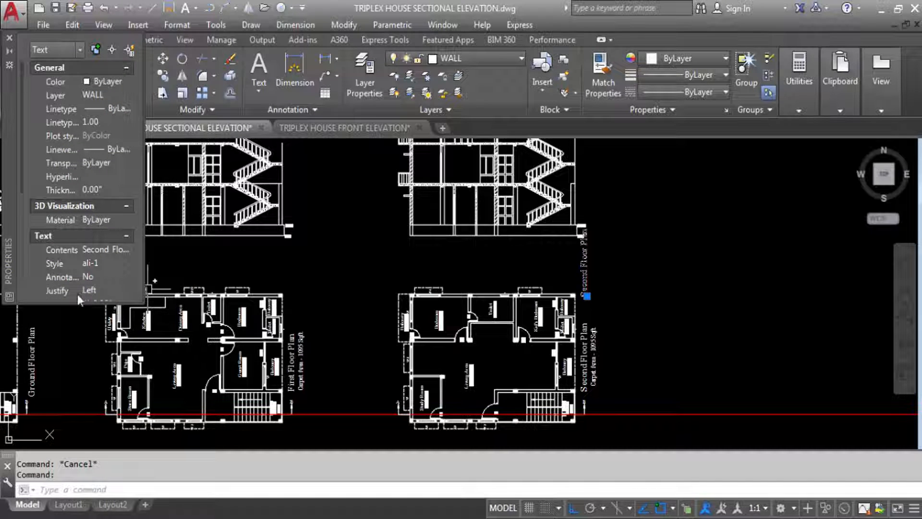
{"action": "scroll", "coordinate": [88, 296], "scroll_direction": "down", "scroll_amount": 1}
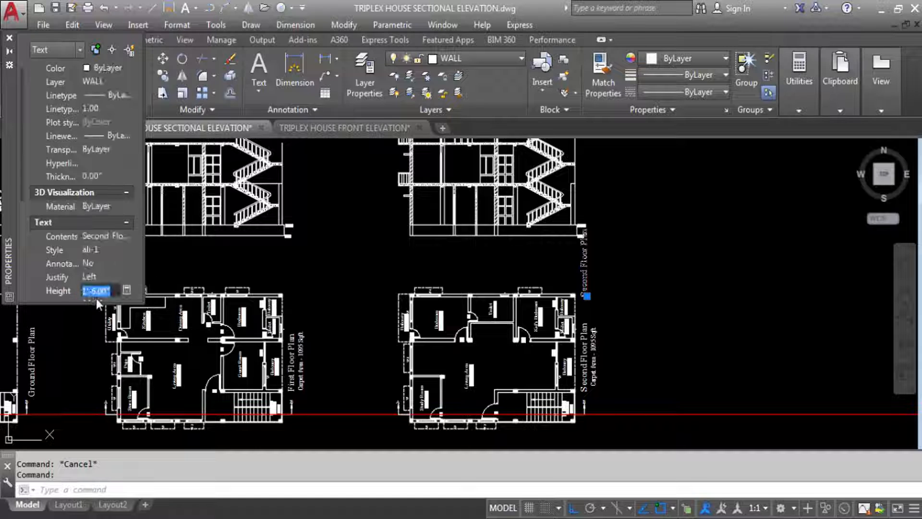
{"action": "scroll", "coordinate": [96, 298], "scroll_direction": "down", "scroll_amount": 1}
{"action": "left_click", "coordinate": [96, 297]}
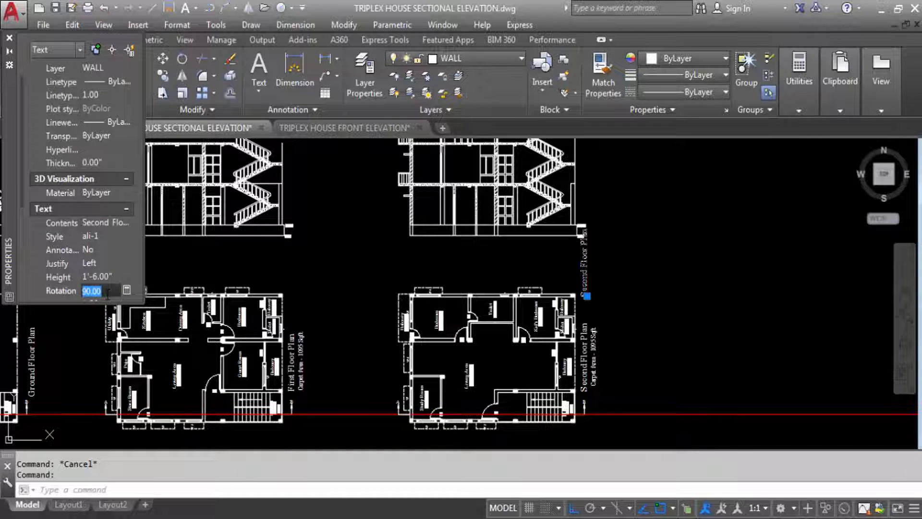
{"action": "key", "text": "Return"}
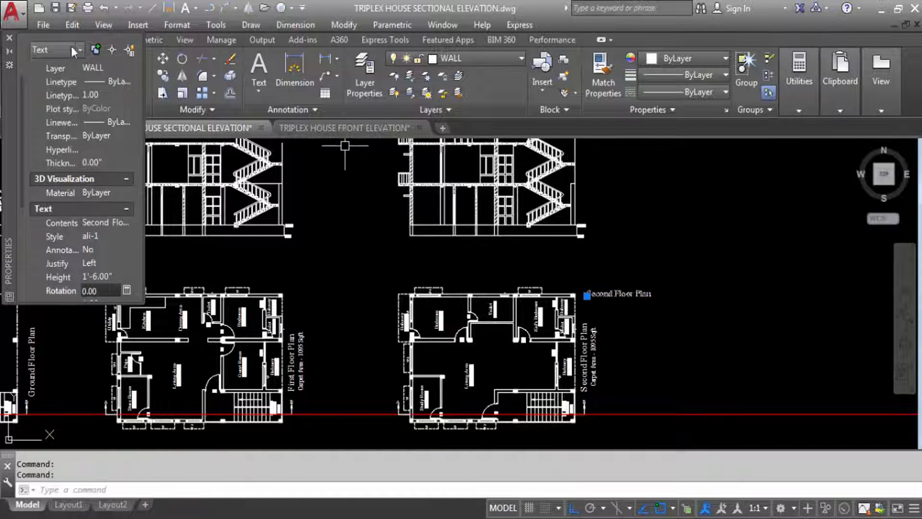
{"action": "left_click", "coordinate": [9, 37]}
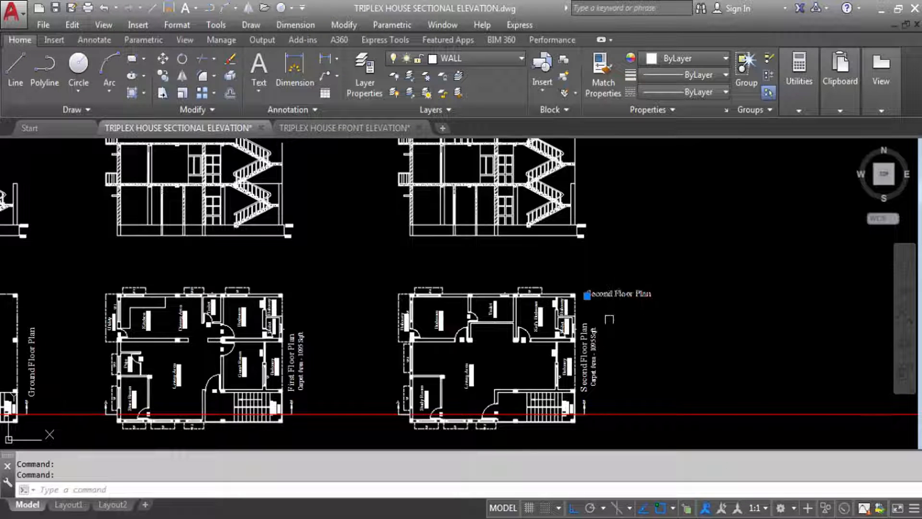
Move the horizontal title copy, with Ortho off, to the middle of the space between the three-storey section and the second floor plan.
{"action": "type", "text": "M"}
{"action": "key", "text": "Return"}
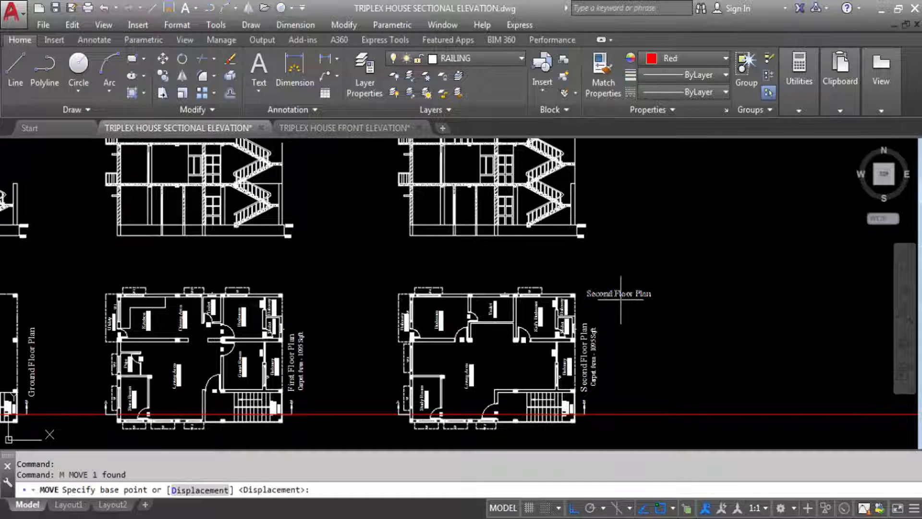
{"action": "left_click", "coordinate": [599, 292]}
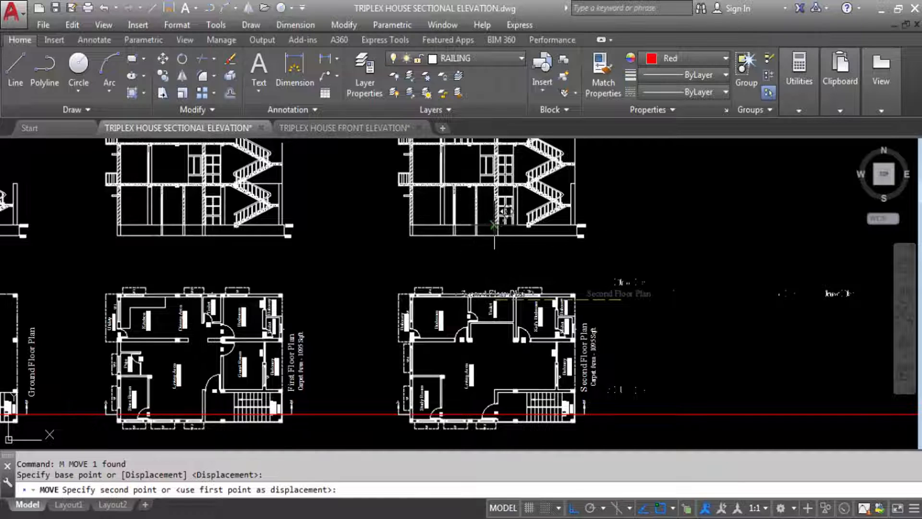
{"action": "key", "text": "F8"}
{"action": "scroll", "coordinate": [495, 230], "scroll_direction": "up", "scroll_amount": 2}
{"action": "scroll", "coordinate": [490, 284], "scroll_direction": "up", "scroll_amount": 2}
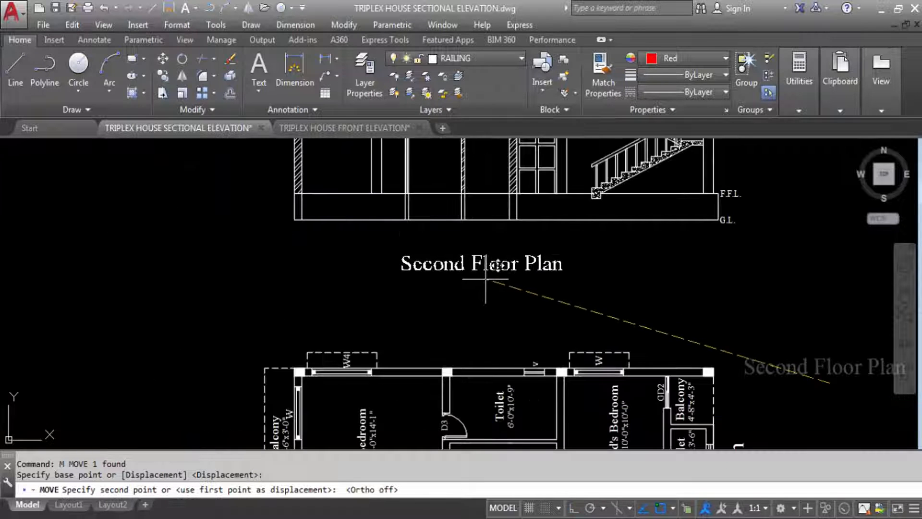
{"action": "left_click", "coordinate": [493, 282]}
{"action": "scroll", "coordinate": [493, 281], "scroll_direction": "down", "scroll_amount": 3}
Change the horizontal "Second Floor Plan" copy beneath the three-storey section to read "3 STOREY SECTIONAL ELEVATION".
{"action": "scroll", "coordinate": [491, 306], "scroll_direction": "up", "scroll_amount": 3}
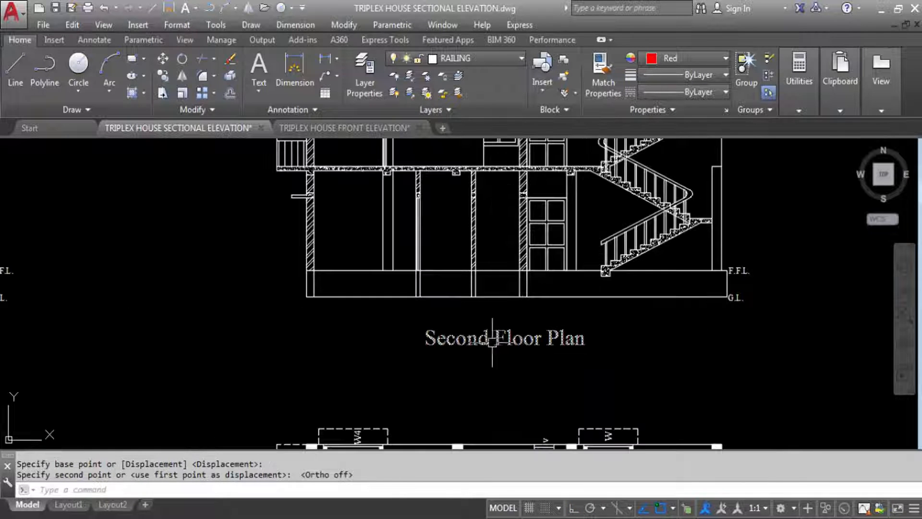
{"action": "left_click", "coordinate": [487, 342]}
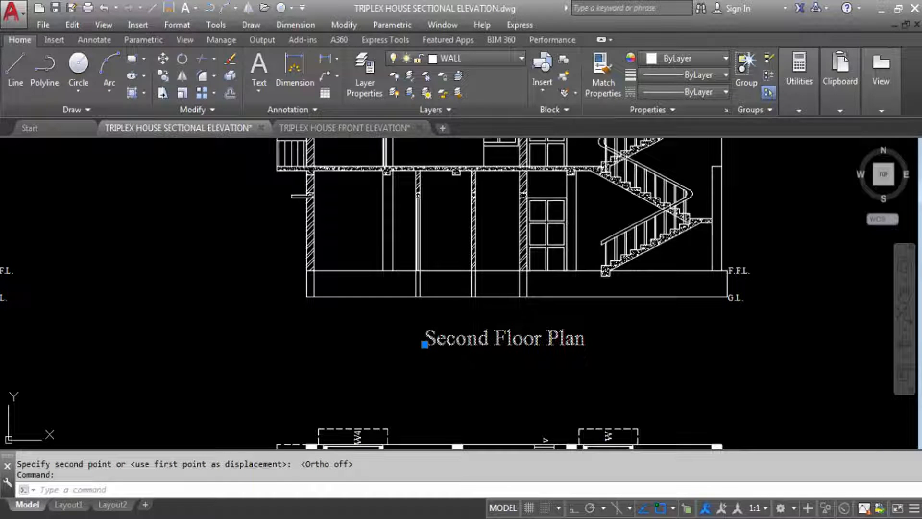
{"action": "double_click", "coordinate": [425, 344]}
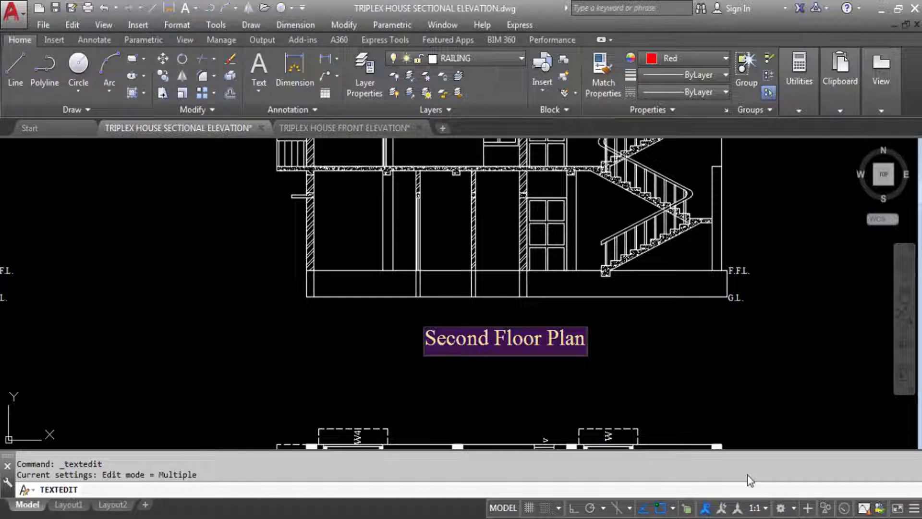
{"action": "type", "text": "3"}
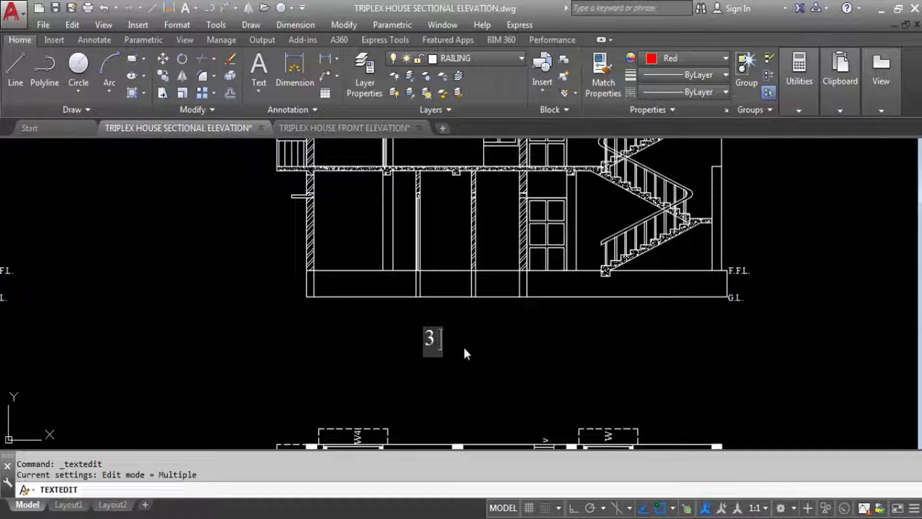
{"action": "type", "text": " STO"}
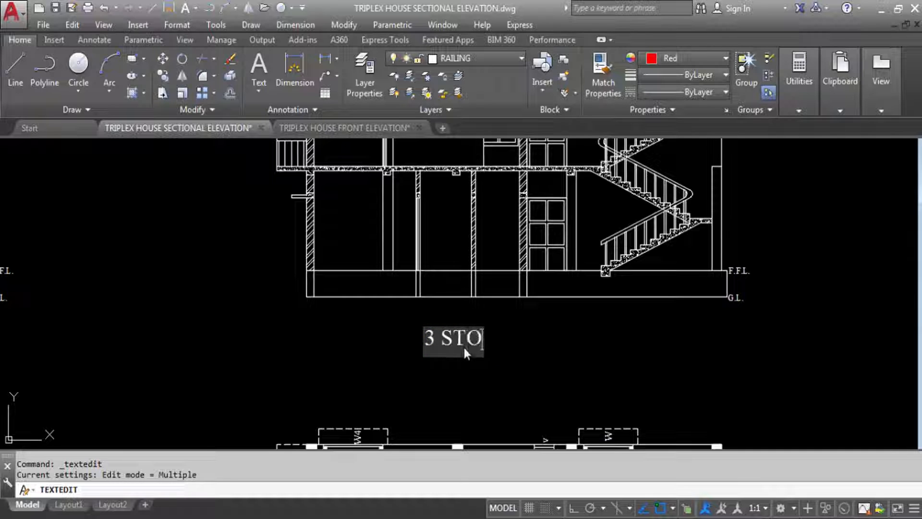
{"action": "type", "text": "REY "}
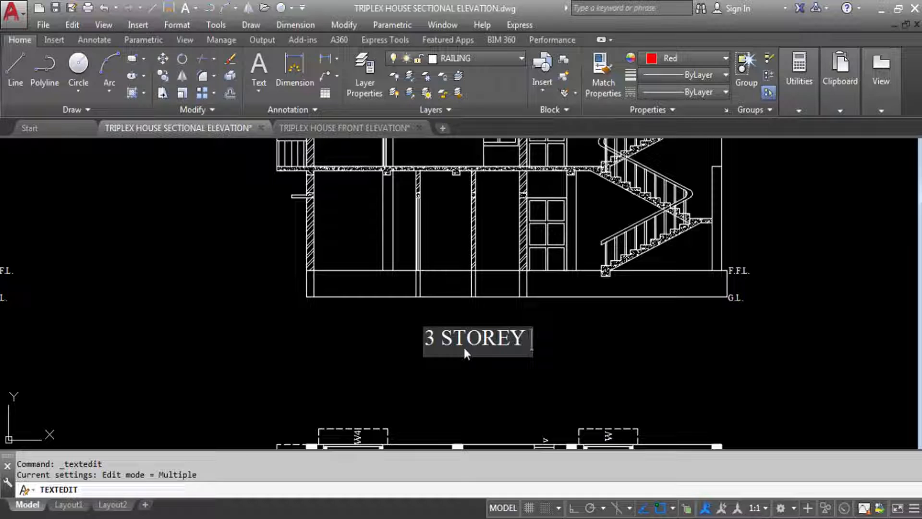
{"action": "type", "text": "SECTI"}
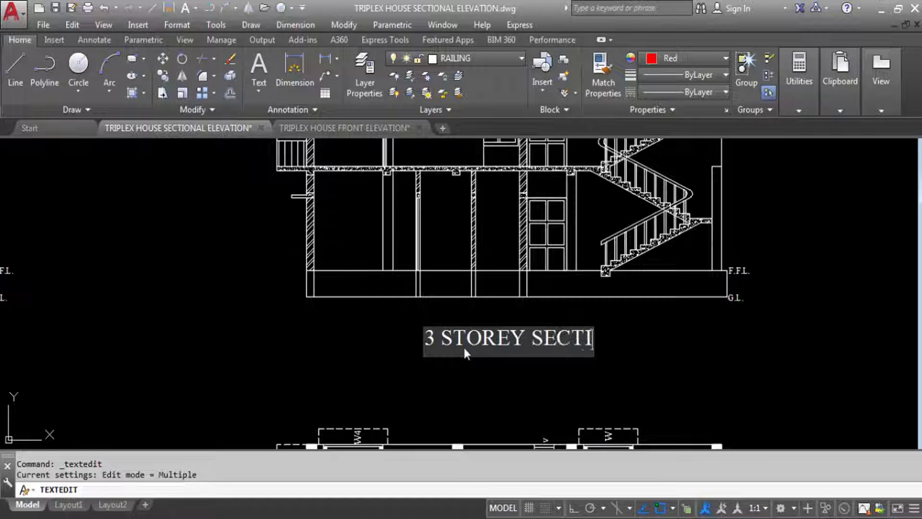
{"action": "type", "text": "ONAL"}
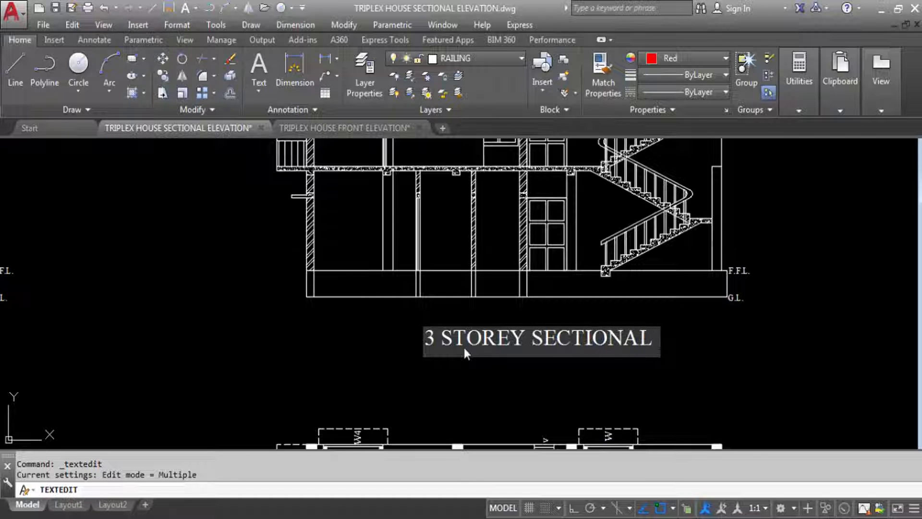
{"action": "type", "text": " ELEVATION"}
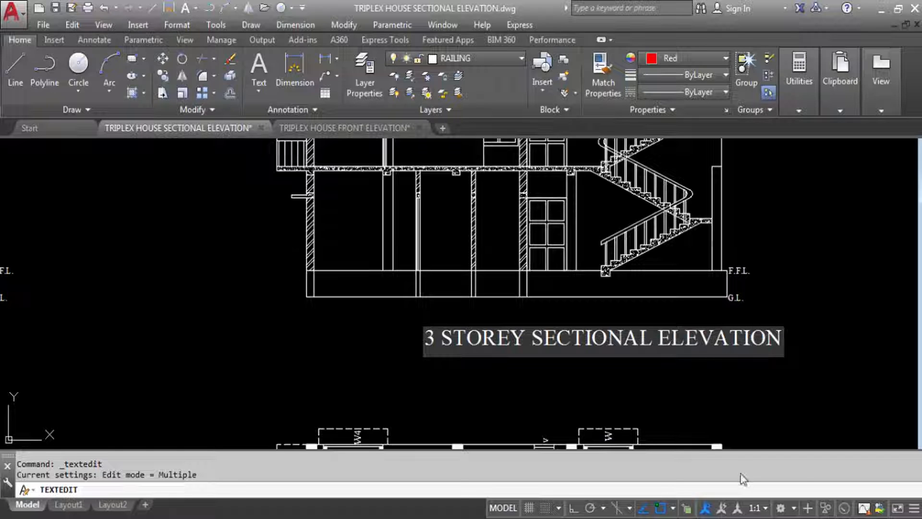
{"action": "left_click", "coordinate": [843, 252]}
{"action": "scroll", "coordinate": [688, 355], "scroll_direction": "down", "scroll_amount": 2}
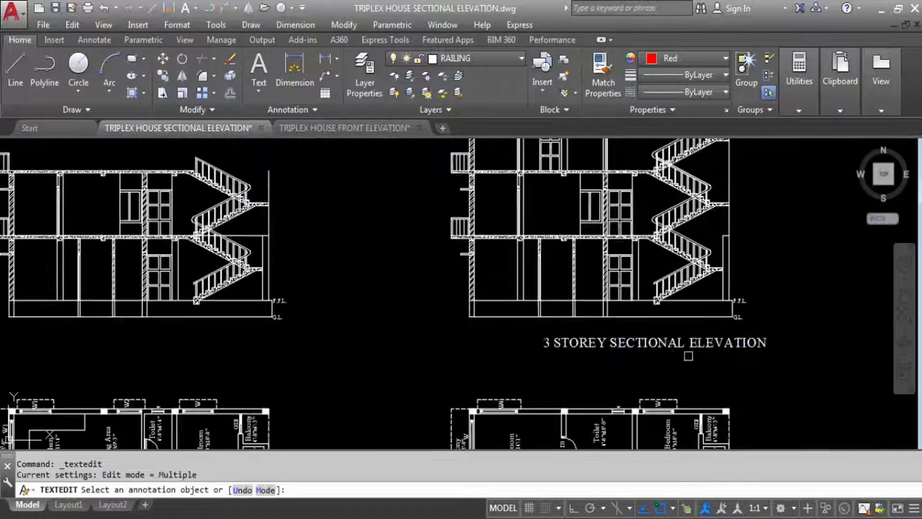
{"action": "key", "text": "Escape"}
Move the "3 STOREY SECTIONAL ELEVATION" title left and slightly up, centring it beneath the three-storey section's ground line.
{"action": "type", "text": "m"}
{"action": "key", "text": "Return"}
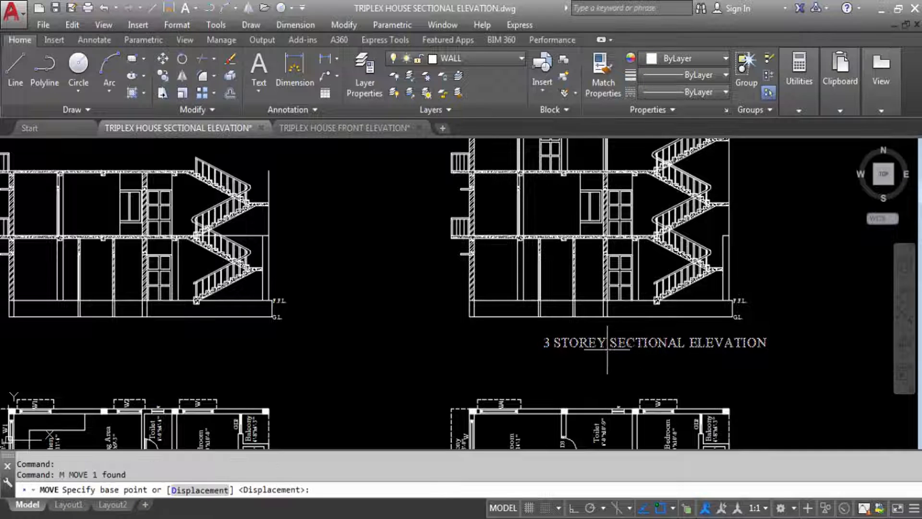
{"action": "left_click", "coordinate": [609, 342]}
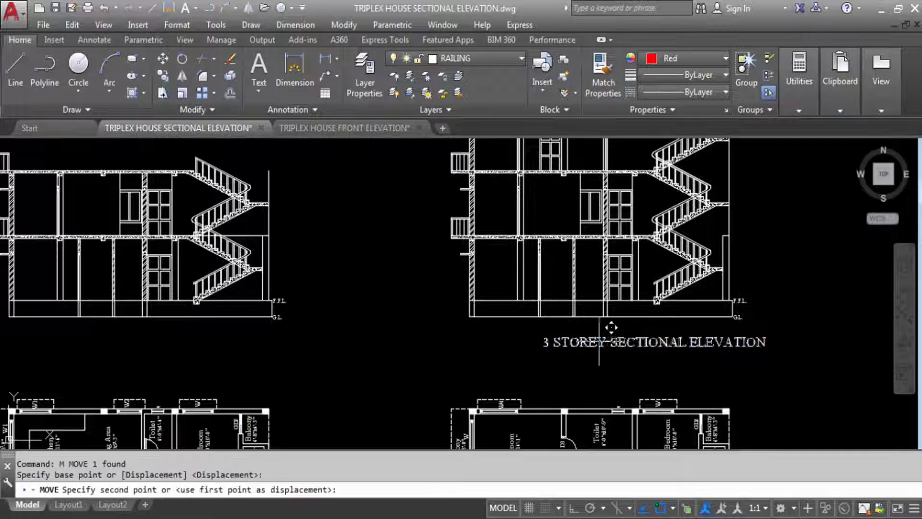
{"action": "left_click", "coordinate": [561, 339]}
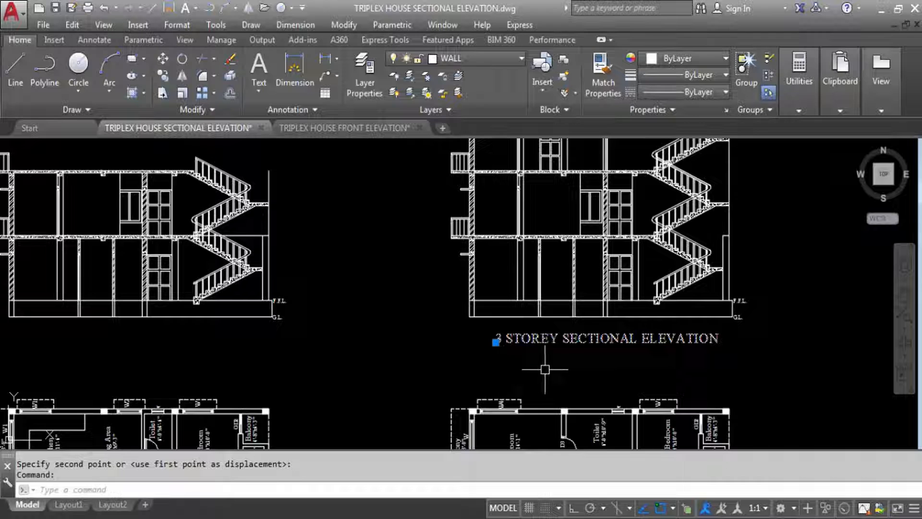
Copy the "3 STOREY SECTIONAL ELEVATION" title straight down, with Ortho on, as a second line just beneath it.
{"action": "type", "text": "ci"}
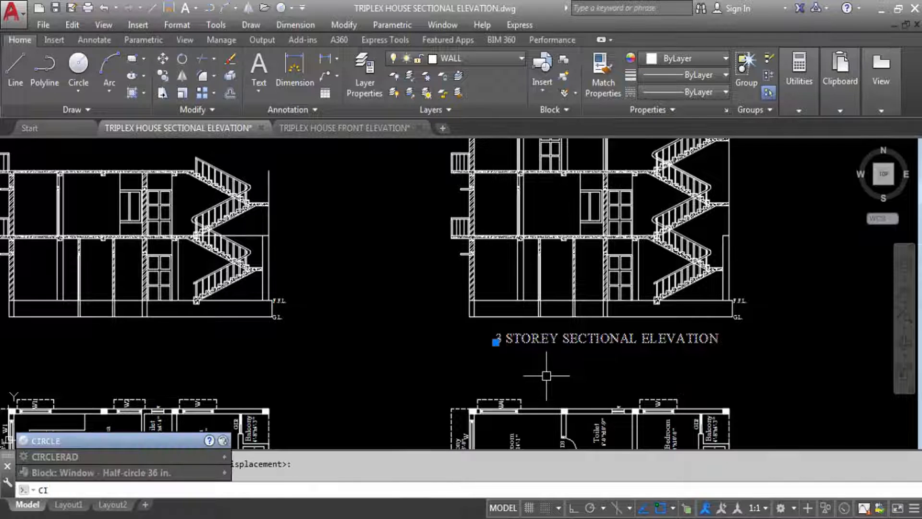
{"action": "key", "text": "BackSpace"}
{"action": "type", "text": "o"}
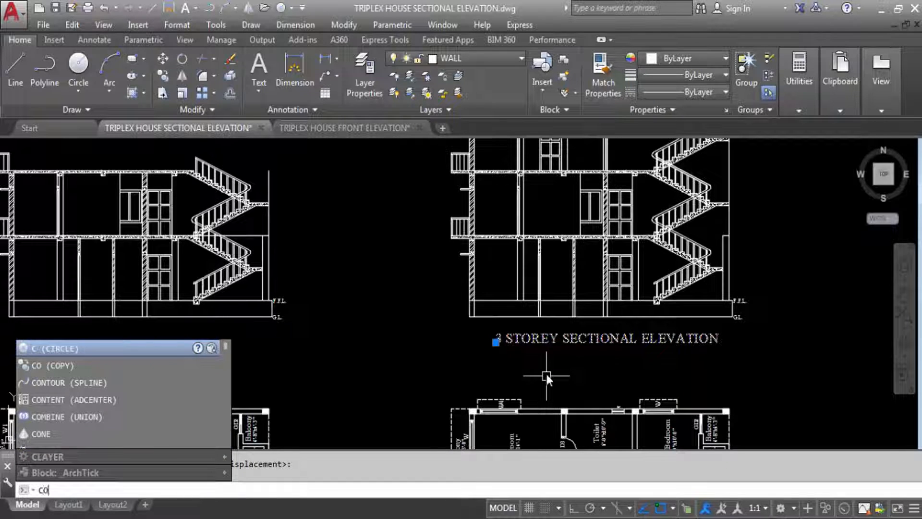
{"action": "key", "text": "Return"}
{"action": "left_click", "coordinate": [574, 332]}
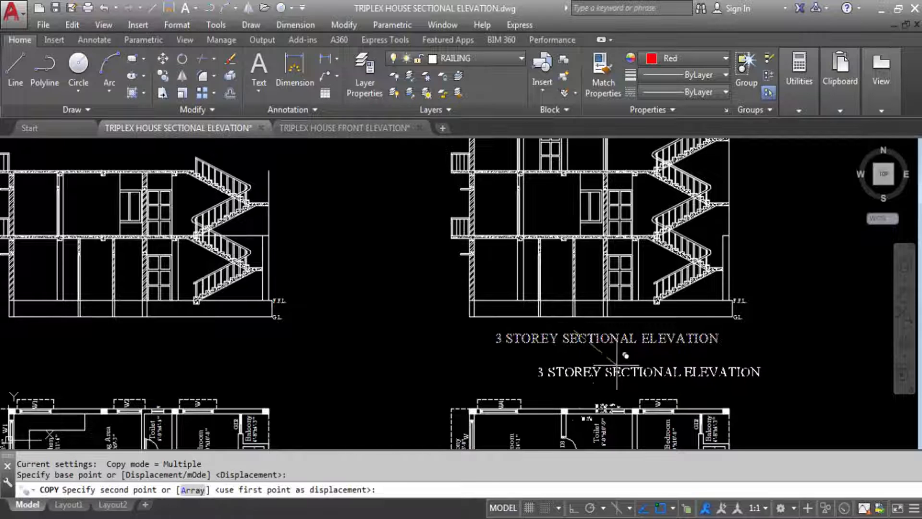
{"action": "key", "text": "F8"}
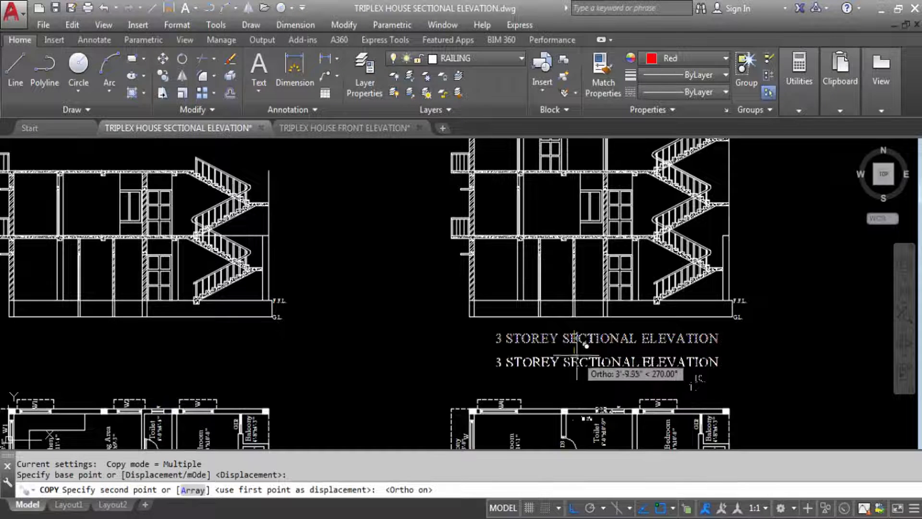
{"action": "left_click", "coordinate": [578, 353]}
{"action": "key", "text": "Escape"}
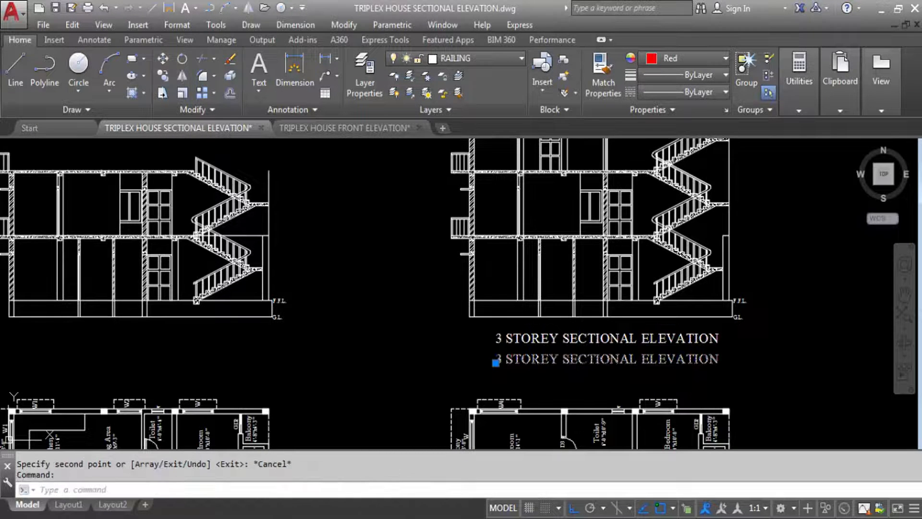
Change the copied lower title line to read "SECTION ON - AB".
{"action": "double_click", "coordinate": [498, 359]}
{"action": "type", "text": "SEC"}
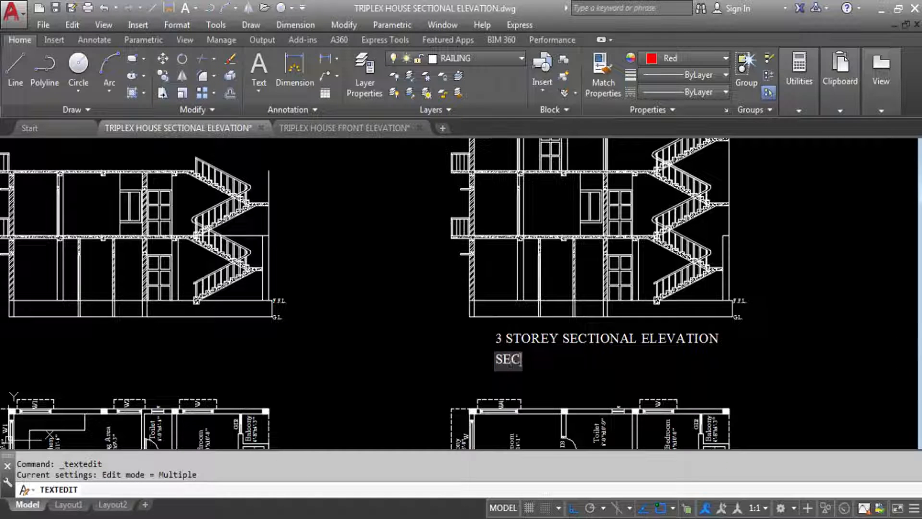
{"action": "type", "text": "TION ON -"}
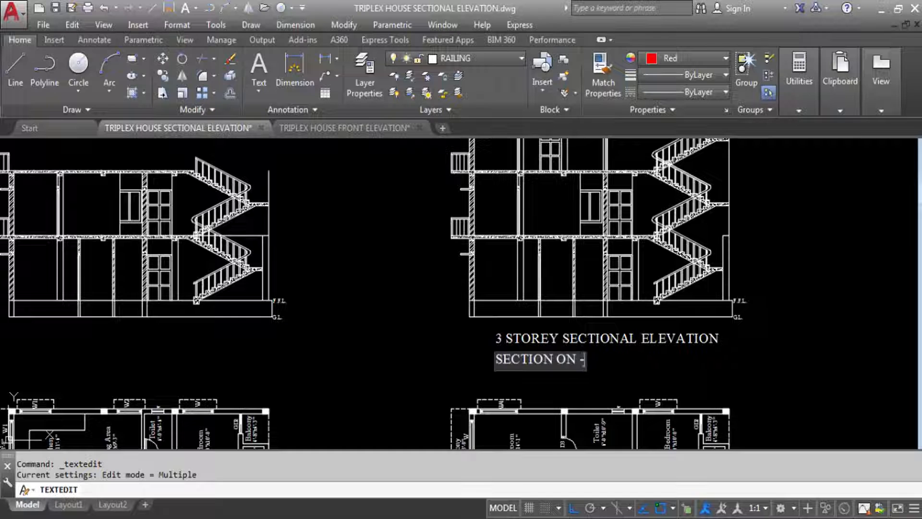
{"action": "scroll", "coordinate": [508, 180], "scroll_direction": "down", "scroll_amount": 8}
{"action": "scroll", "coordinate": [521, 262], "scroll_direction": "up", "scroll_amount": 5}
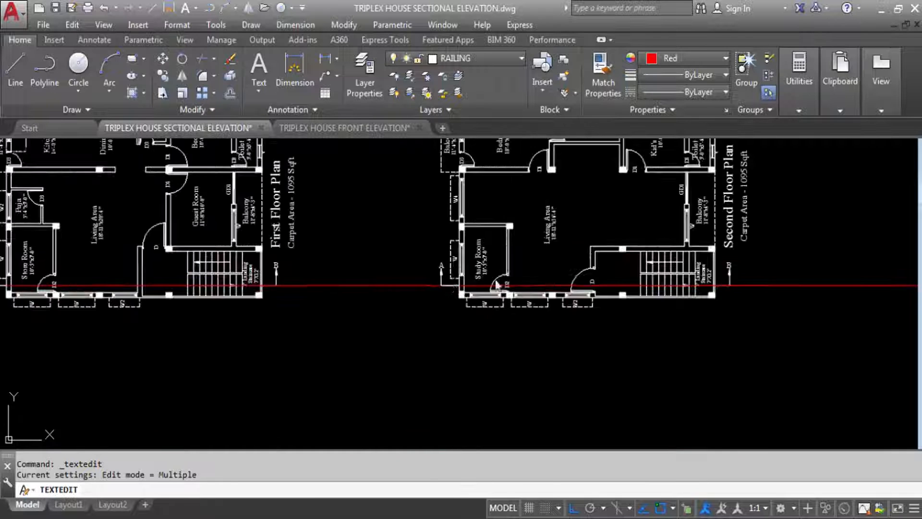
{"action": "scroll", "coordinate": [652, 363], "scroll_direction": "down", "scroll_amount": 2}
{"action": "type", "text": "ON -"}
{"action": "scroll", "coordinate": [622, 246], "scroll_direction": "up", "scroll_amount": 6}
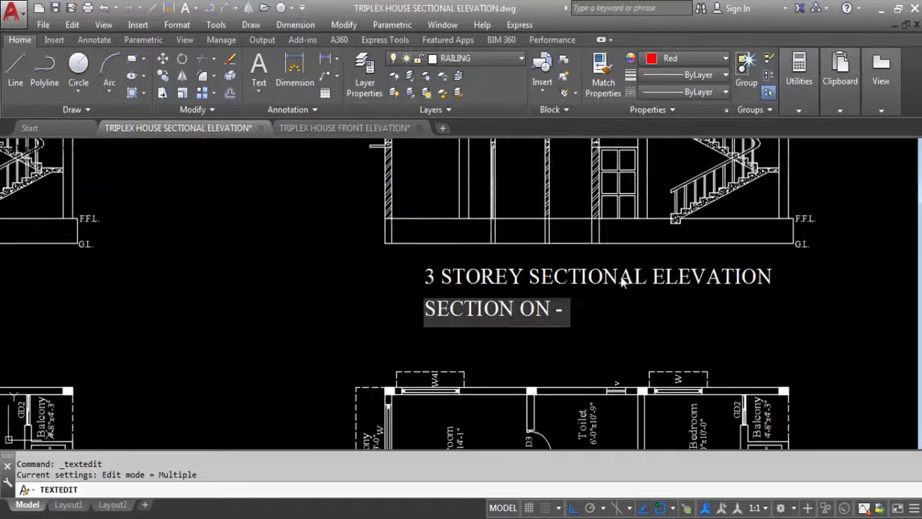
{"action": "type", "text": "AB"}
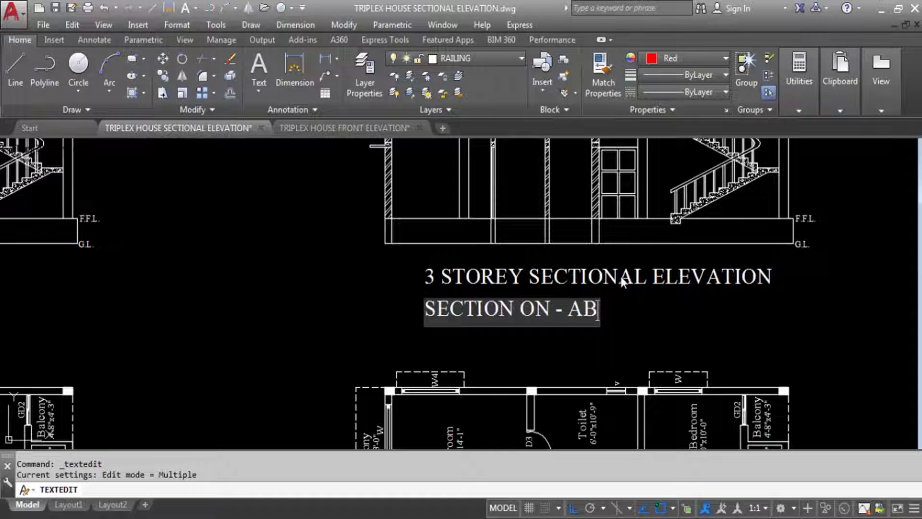
{"action": "left_click", "coordinate": [666, 321]}
{"action": "key", "text": "Escape"}
{"action": "left_click", "coordinate": [556, 309]}
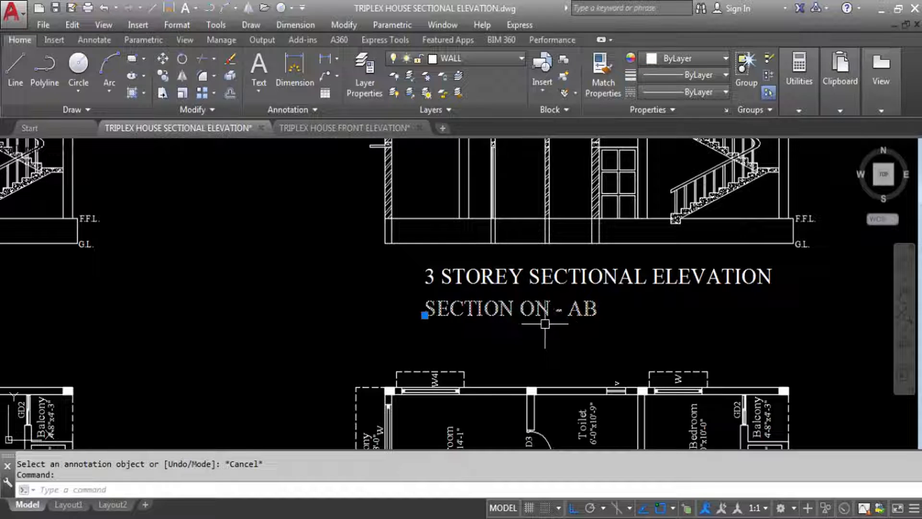
{"action": "type", "text": "V"}
{"action": "key", "text": "Return"}
{"action": "key", "text": "Escape"}
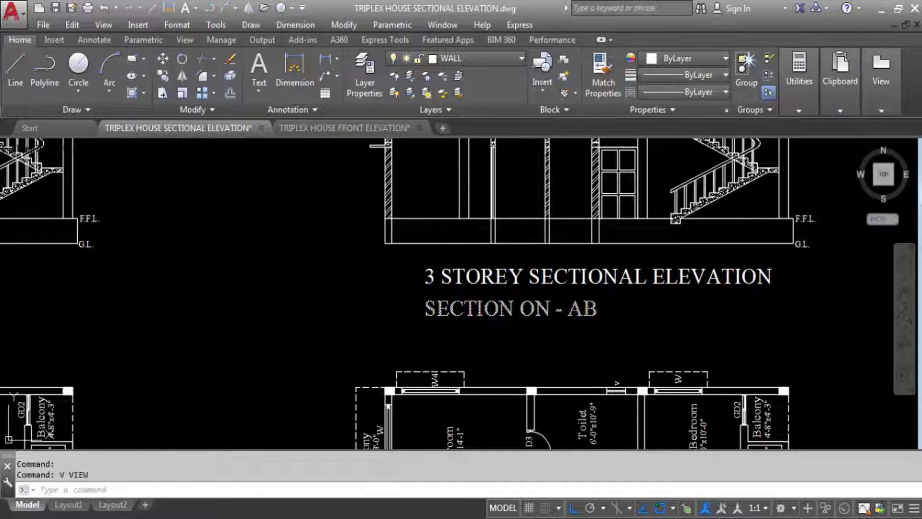
{"action": "key", "text": "Escape"}
Move the "SECTION ON - AB" line horizontally to the right so it is centred beneath the main title.
{"action": "left_click", "coordinate": [542, 308]}
{"action": "type", "text": "M"}
{"action": "key", "text": "Return"}
{"action": "left_click", "coordinate": [543, 307]}
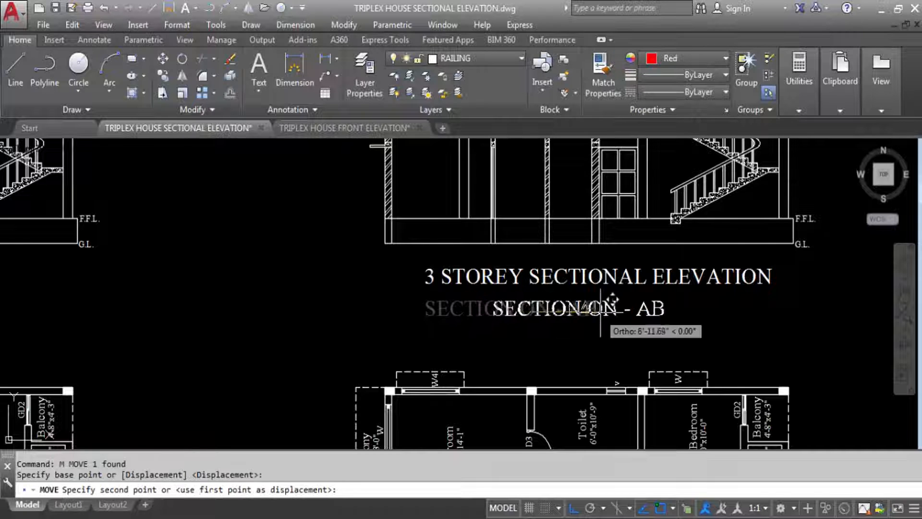
{"action": "left_click", "coordinate": [620, 310]}
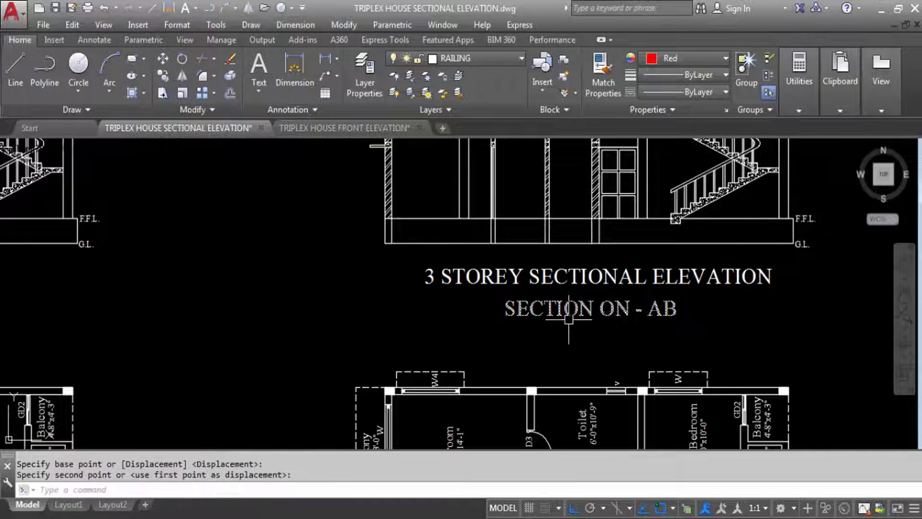
Select both title lines beneath the three-storey section and set their text height to 1' in their properties.
{"action": "scroll", "coordinate": [531, 336], "scroll_direction": "down", "scroll_amount": 4}
{"action": "left_click", "coordinate": [575, 340]}
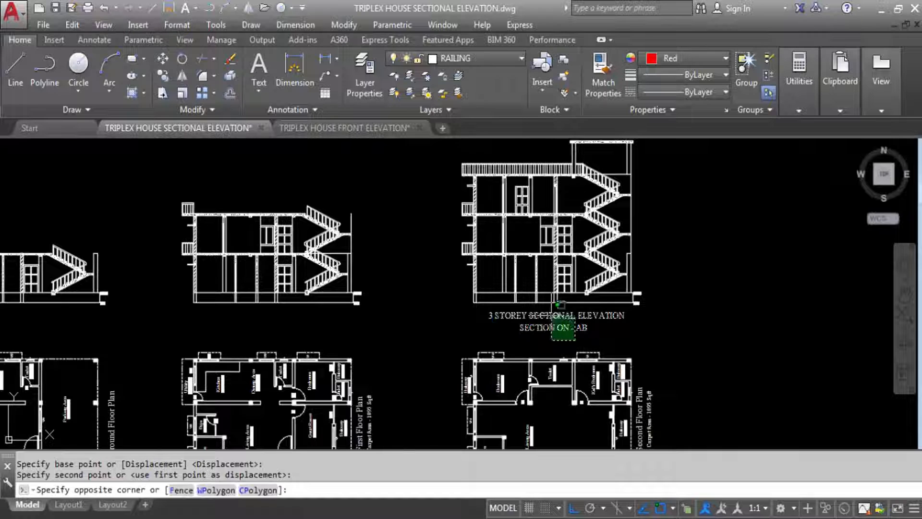
{"action": "left_click", "coordinate": [486, 316]}
{"action": "right_click", "coordinate": [551, 332]}
{"action": "left_click", "coordinate": [590, 494]}
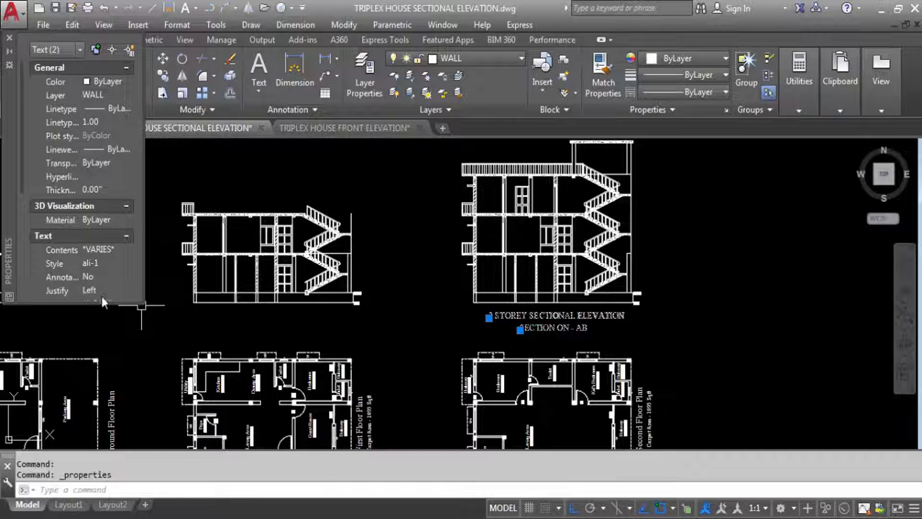
{"action": "scroll", "coordinate": [99, 298], "scroll_direction": "down", "scroll_amount": 1}
{"action": "left_click", "coordinate": [96, 291]}
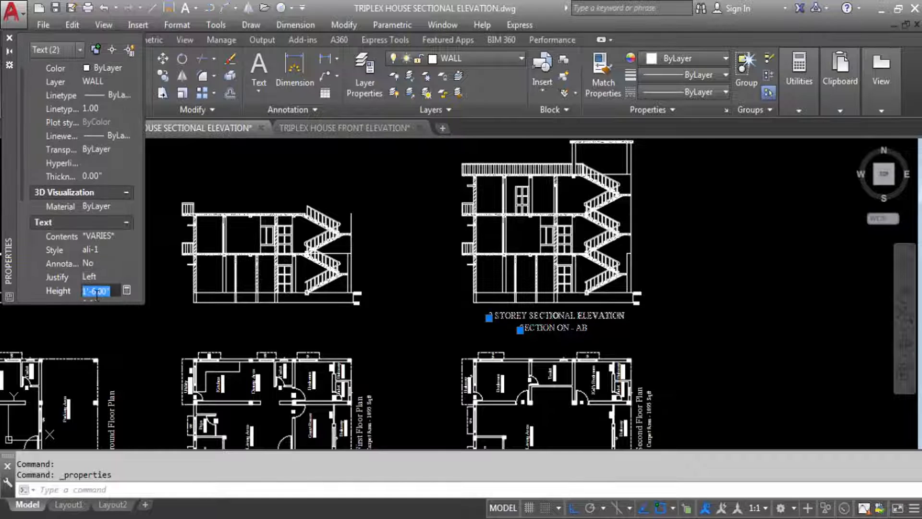
{"action": "key", "text": "Right"}
{"action": "key", "text": "Return"}
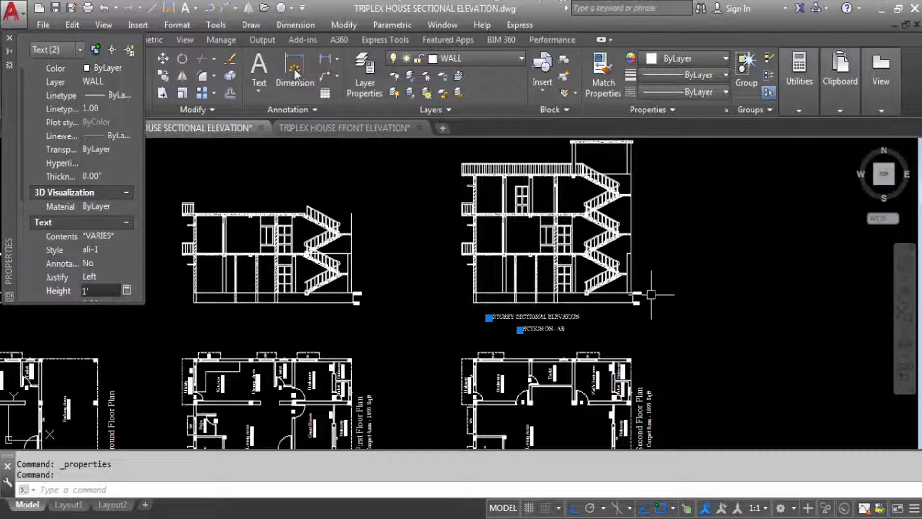
Set the text height of both selected title lines to 2' and clear the selection.
{"action": "left_click", "coordinate": [97, 291]}
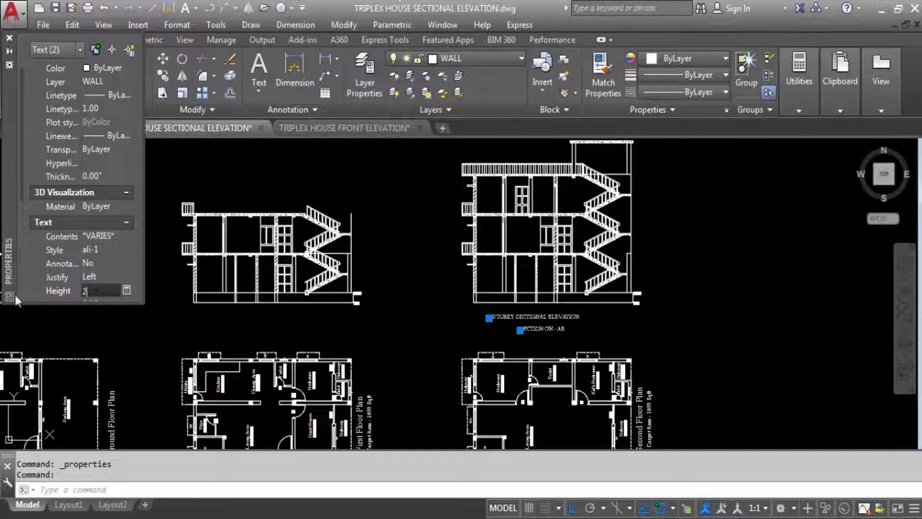
{"action": "key", "text": "Return"}
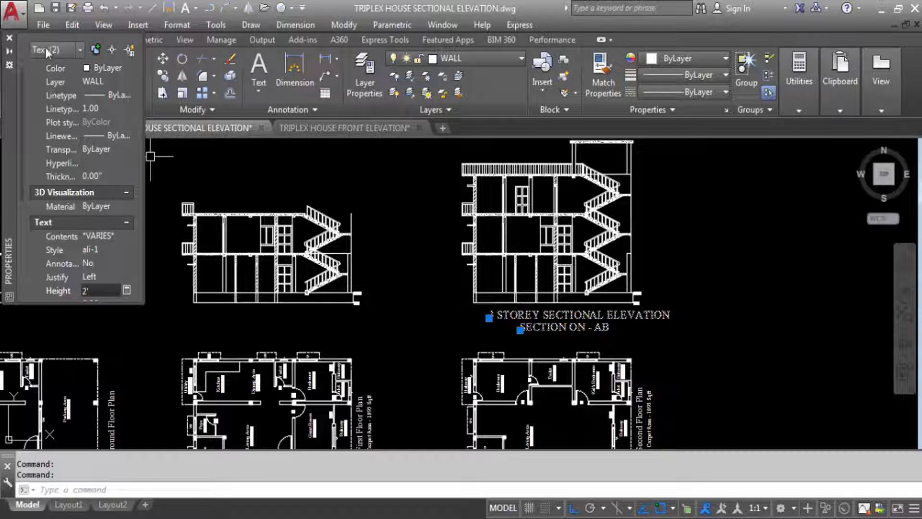
{"action": "key", "text": "Escape"}
Move both title lines together slightly to the left, with Ortho off, so the main title is centred beneath the three-storey section.
{"action": "scroll", "coordinate": [544, 313], "scroll_direction": "up", "scroll_amount": 2}
{"action": "left_click", "coordinate": [567, 294]}
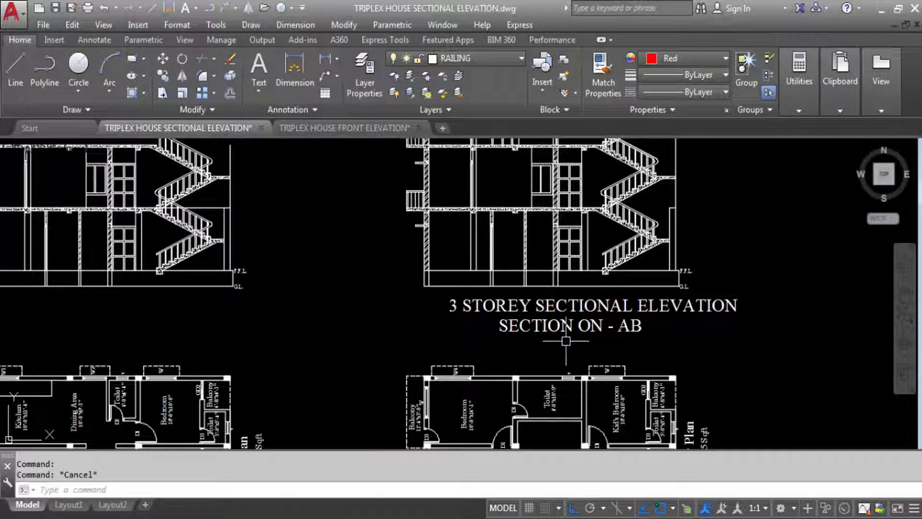
{"action": "left_click", "coordinate": [532, 347]}
{"action": "type", "text": "M"}
{"action": "key", "text": "Return"}
{"action": "scroll", "coordinate": [548, 325], "scroll_direction": "up", "scroll_amount": 4}
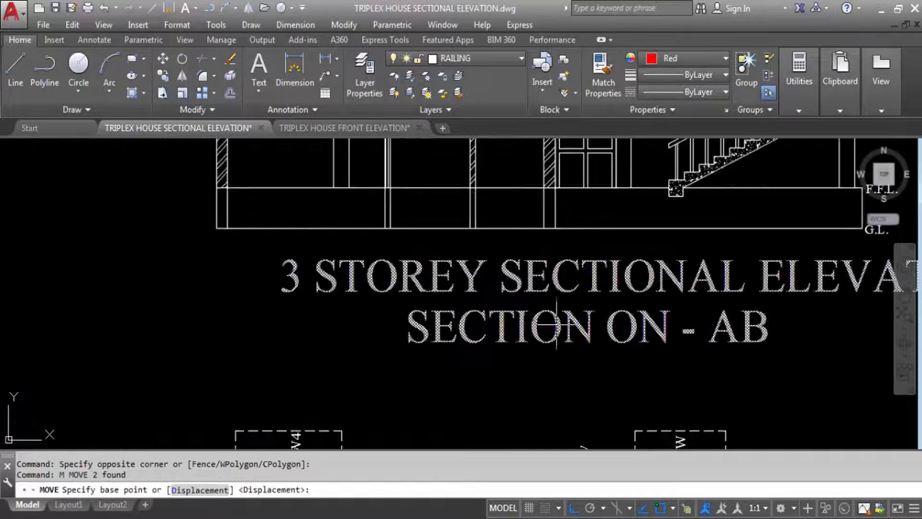
{"action": "left_click", "coordinate": [548, 325]}
{"action": "key", "text": "F8"}
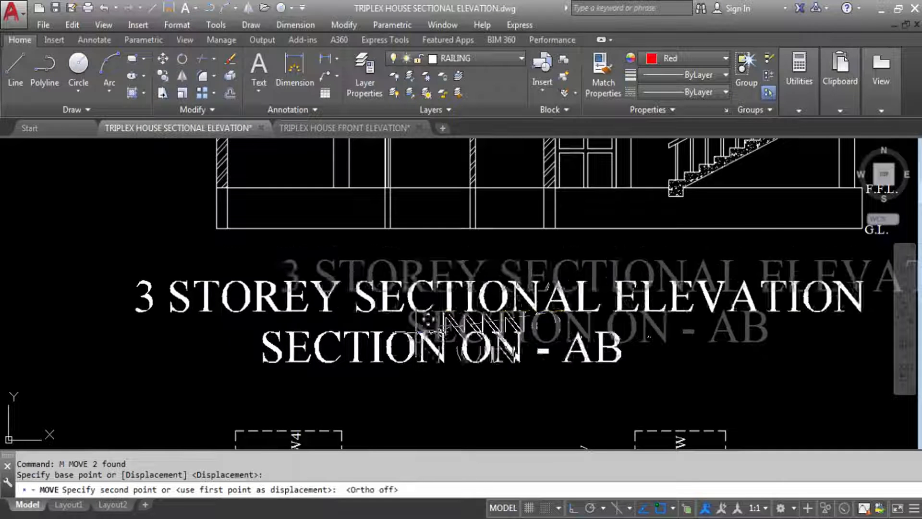
{"action": "scroll", "coordinate": [412, 318], "scroll_direction": "down", "scroll_amount": 2}
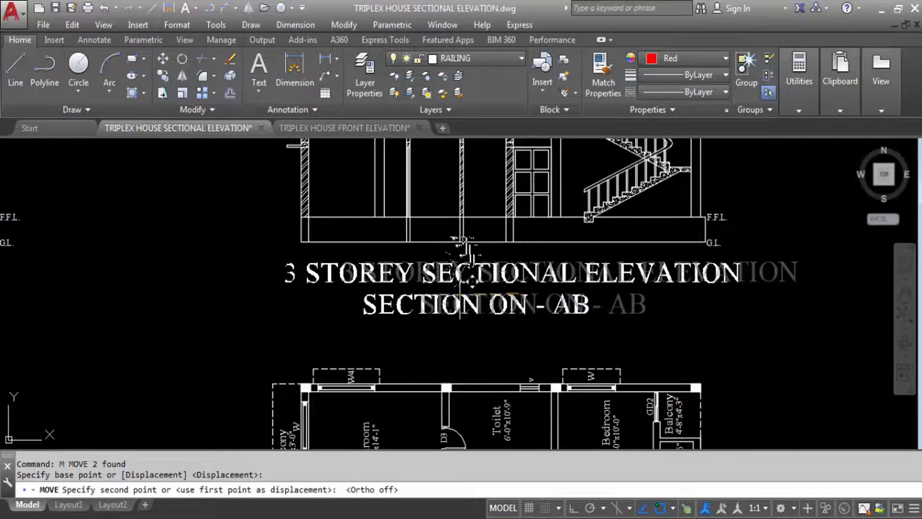
{"action": "left_click", "coordinate": [461, 317]}
Move only the "SECTION ON - AB" line slightly to the right so it is centred under the main title.
{"action": "type", "text": "M"}
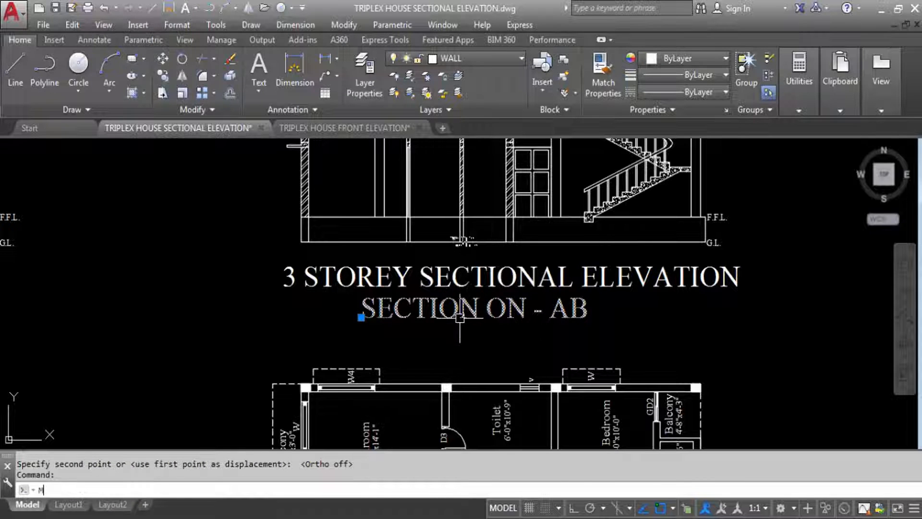
{"action": "key", "text": "Return"}
{"action": "left_click", "coordinate": [460, 317]}
{"action": "left_click", "coordinate": [495, 309]}
Turn on Clean Screen and review the titled three-storey section alongside the other sections and floor plans.
{"action": "scroll", "coordinate": [497, 340], "scroll_direction": "down", "scroll_amount": 5}
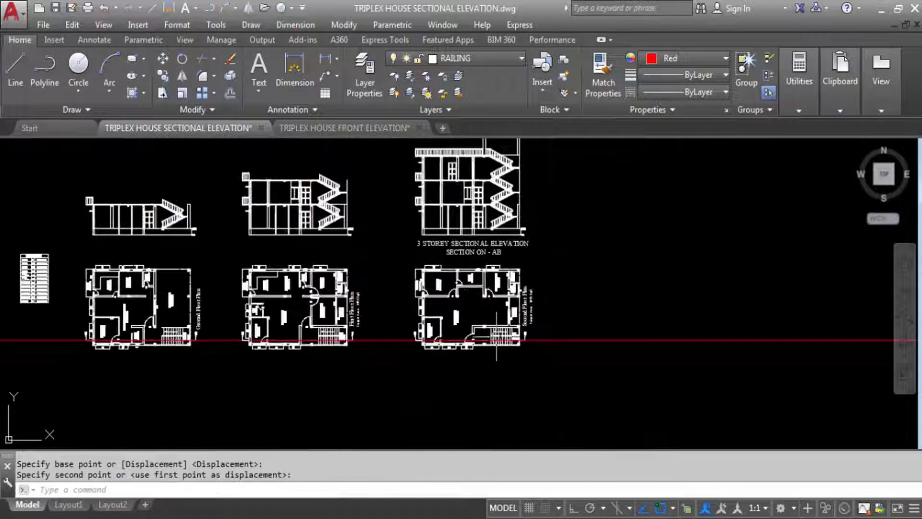
{"action": "scroll", "coordinate": [433, 226], "scroll_direction": "up", "scroll_amount": 5}
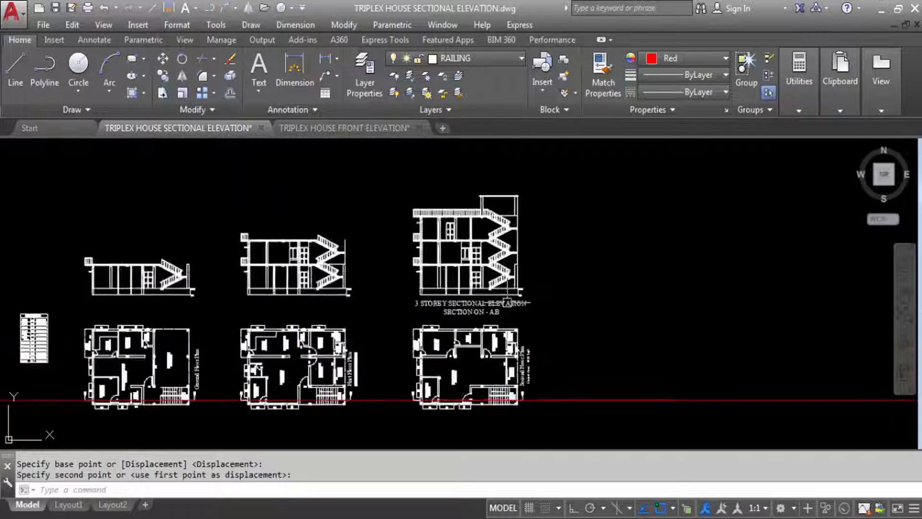
{"action": "middle_click_drag", "start_coordinate": [648, 181], "coordinate": [645, 332]}
{"action": "scroll", "coordinate": [625, 291], "scroll_direction": "down", "scroll_amount": 2}
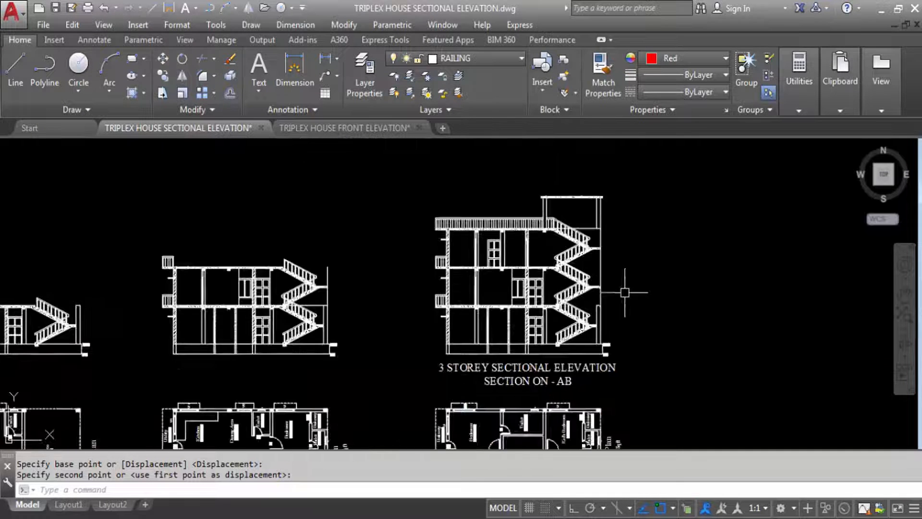
{"action": "key", "text": "ctrl+0"}
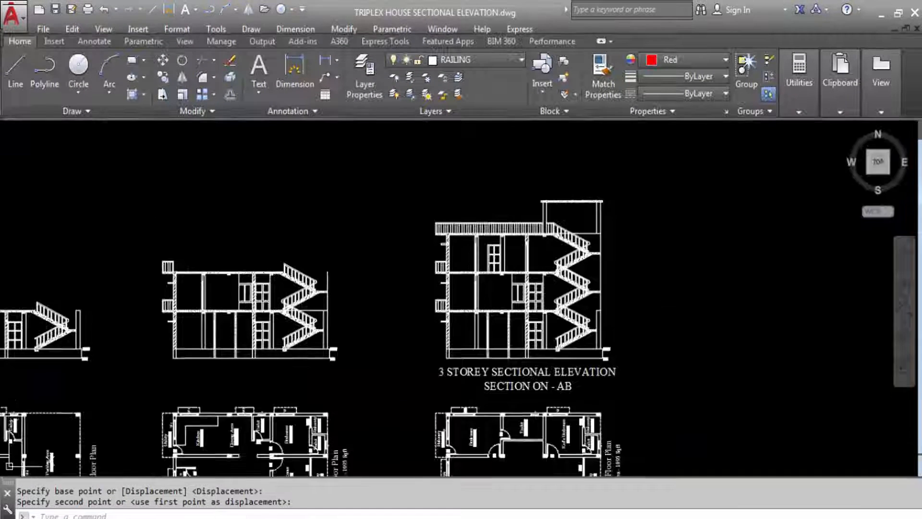
{"action": "scroll", "coordinate": [600, 284], "scroll_direction": "up", "scroll_amount": 2}
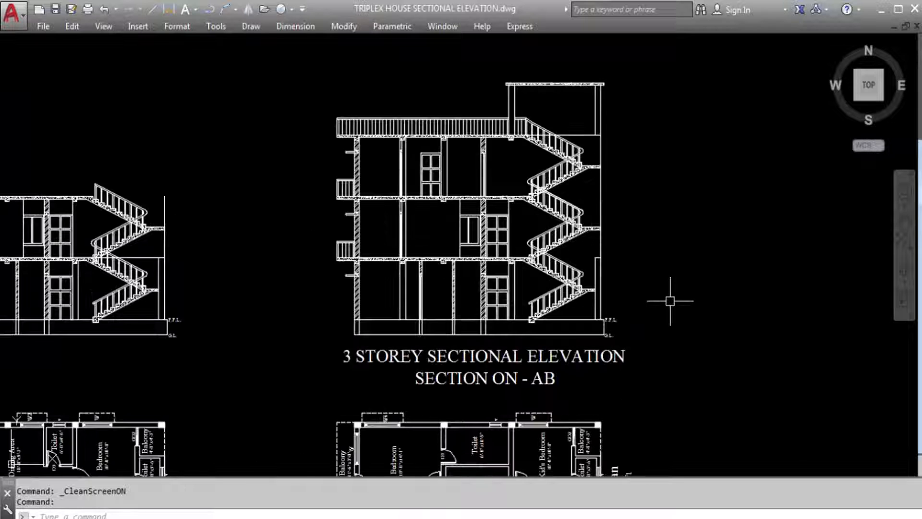